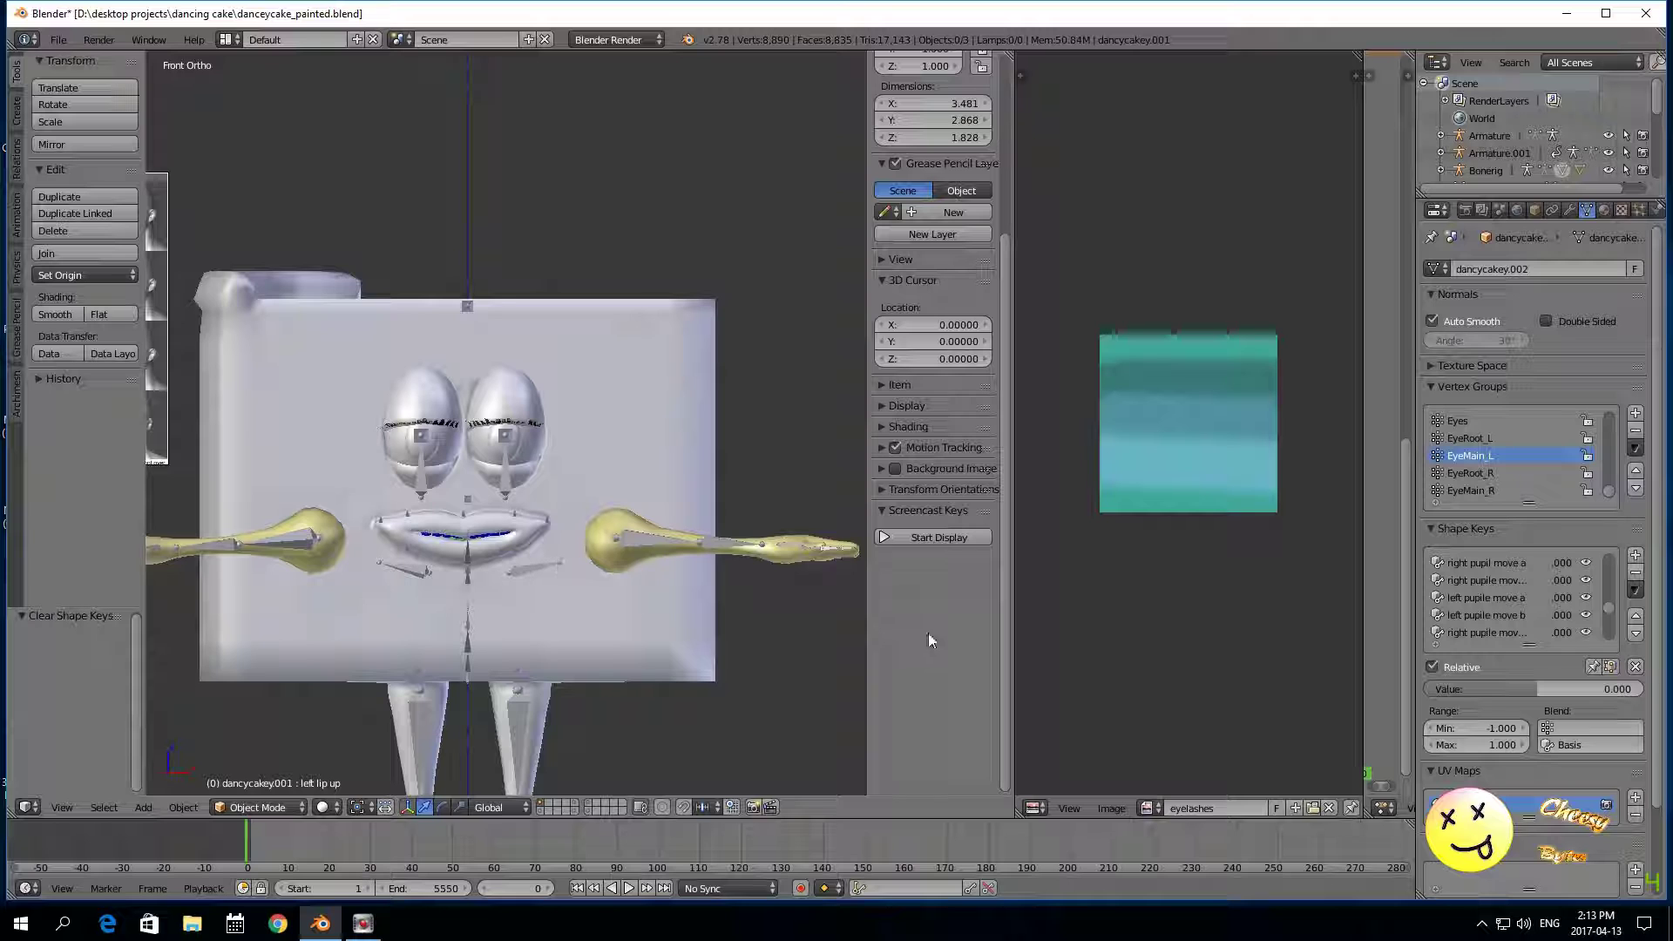
# Step: Select the Bonerig armature and hide it from the 3D view
pyautogui.moveTo(865, 586); pyautogui.dragTo(852, 585)
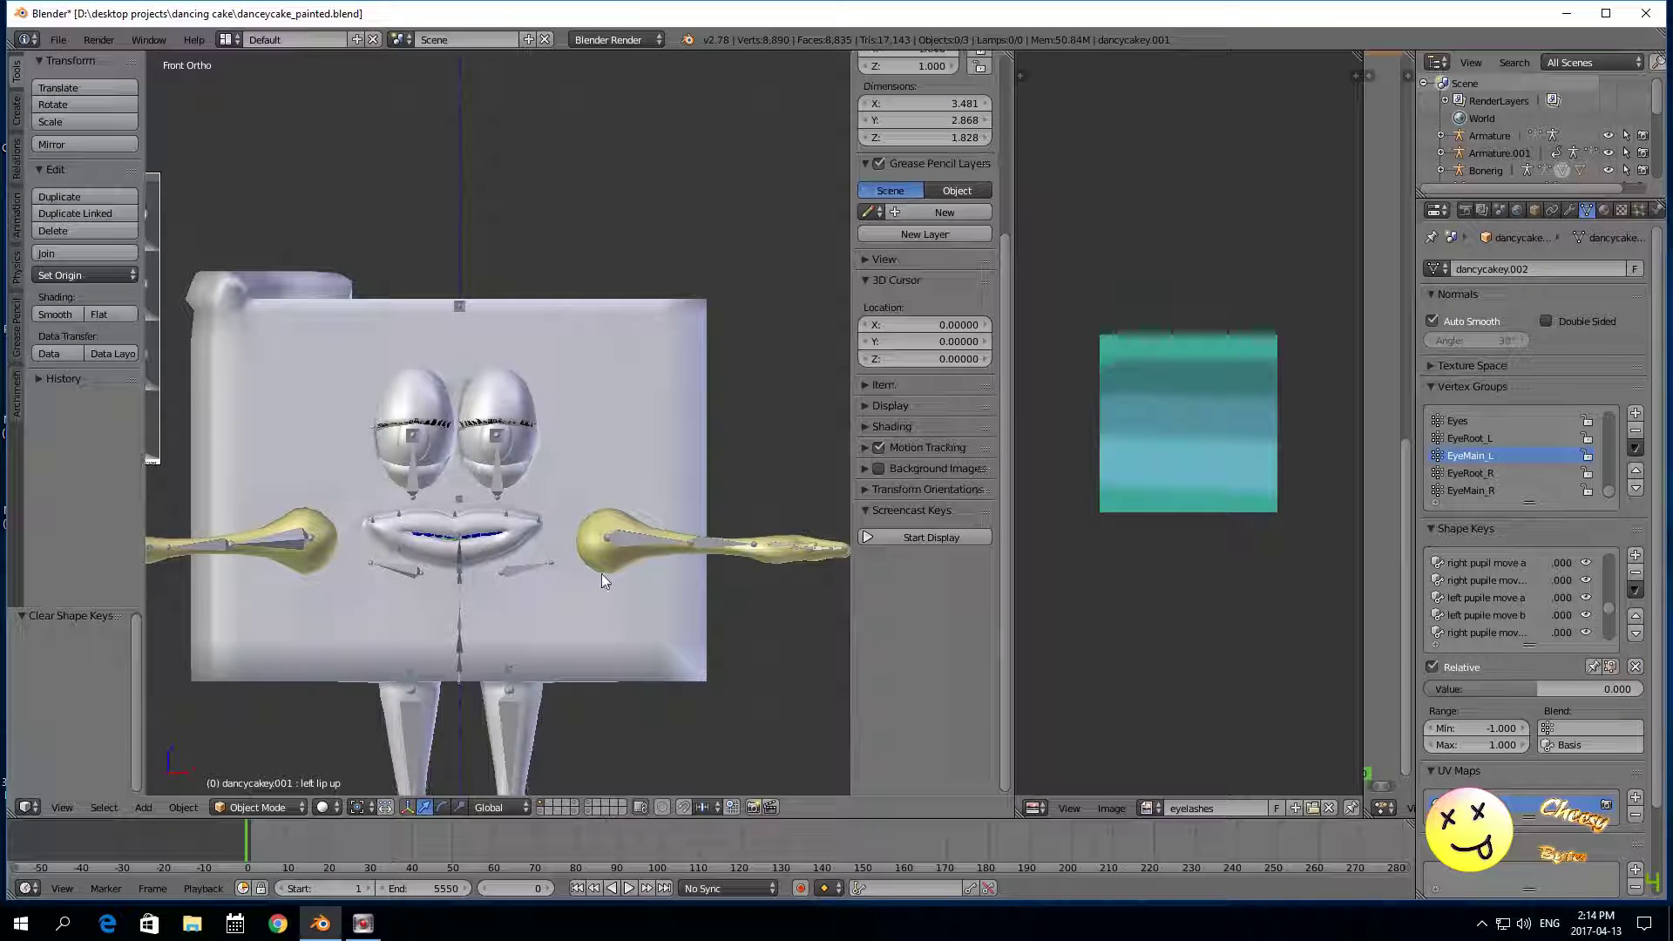
pyautogui.scroll(2, 567, 572)
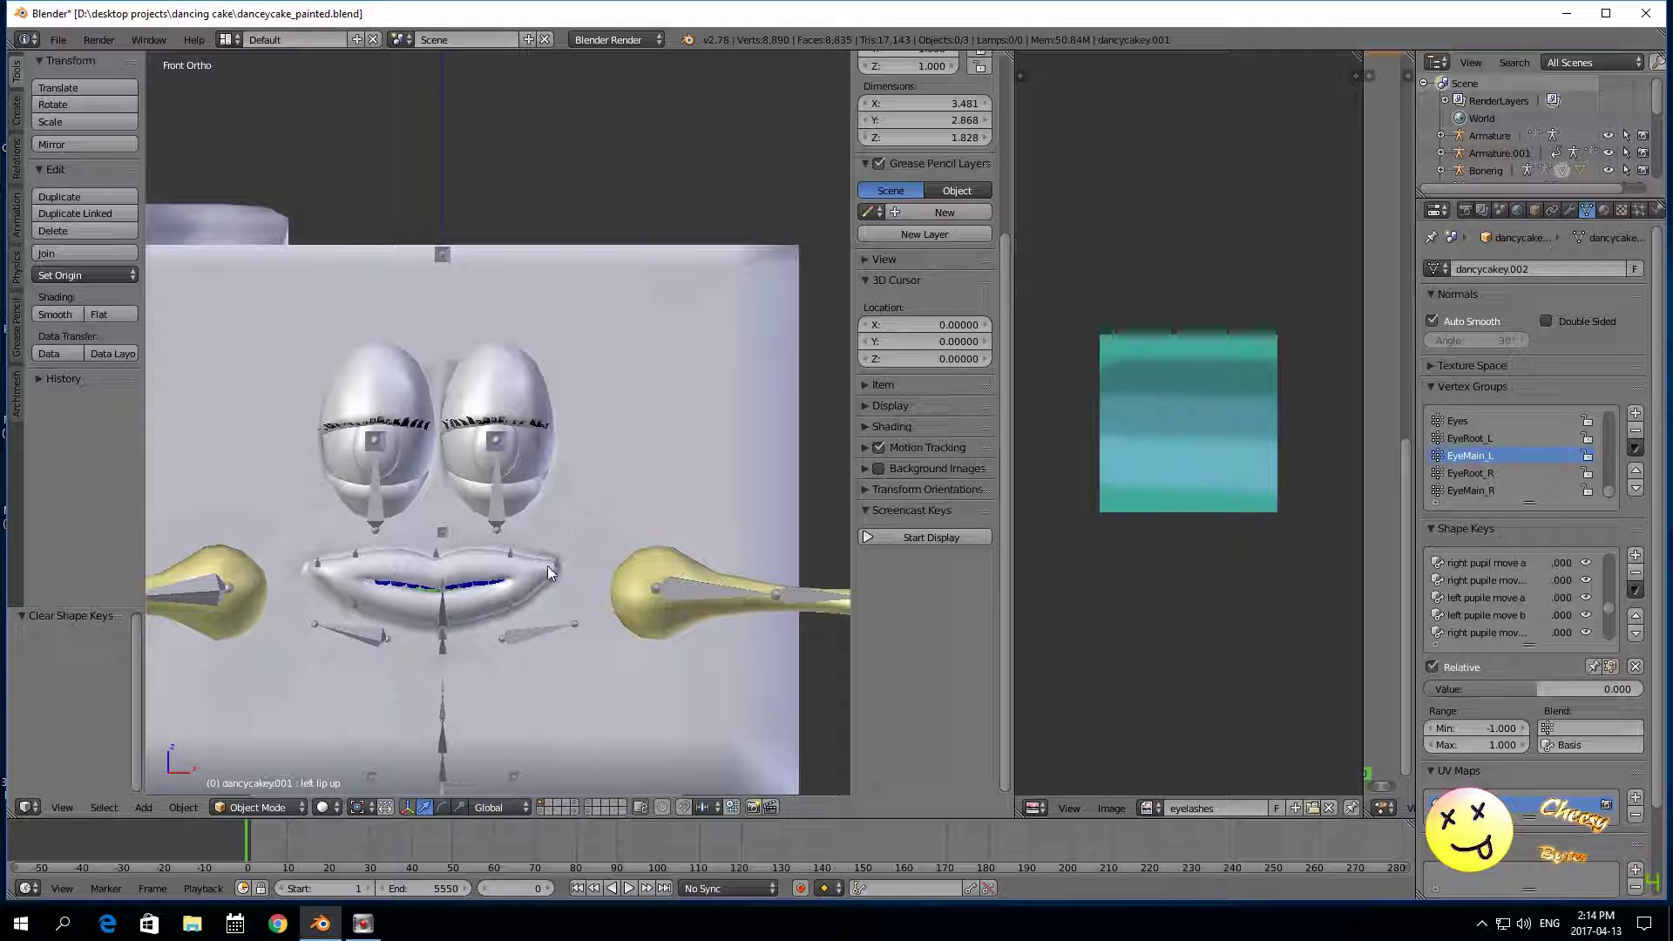
pyautogui.click(1605, 211)
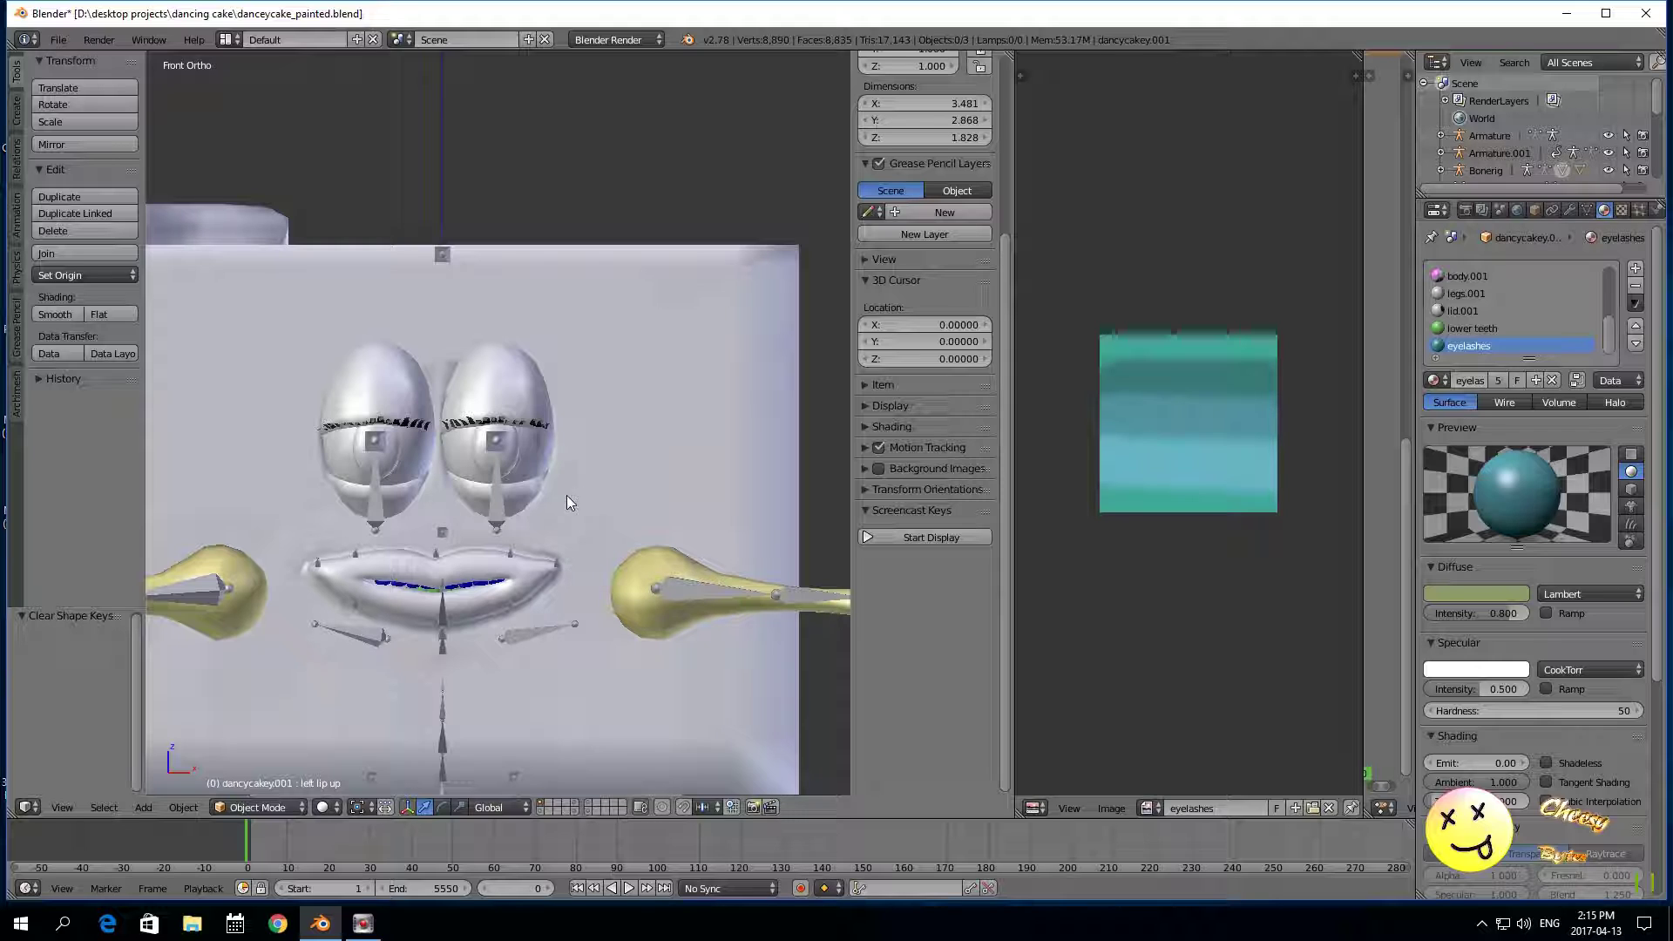
pyautogui.scroll(5, 1516, 314)
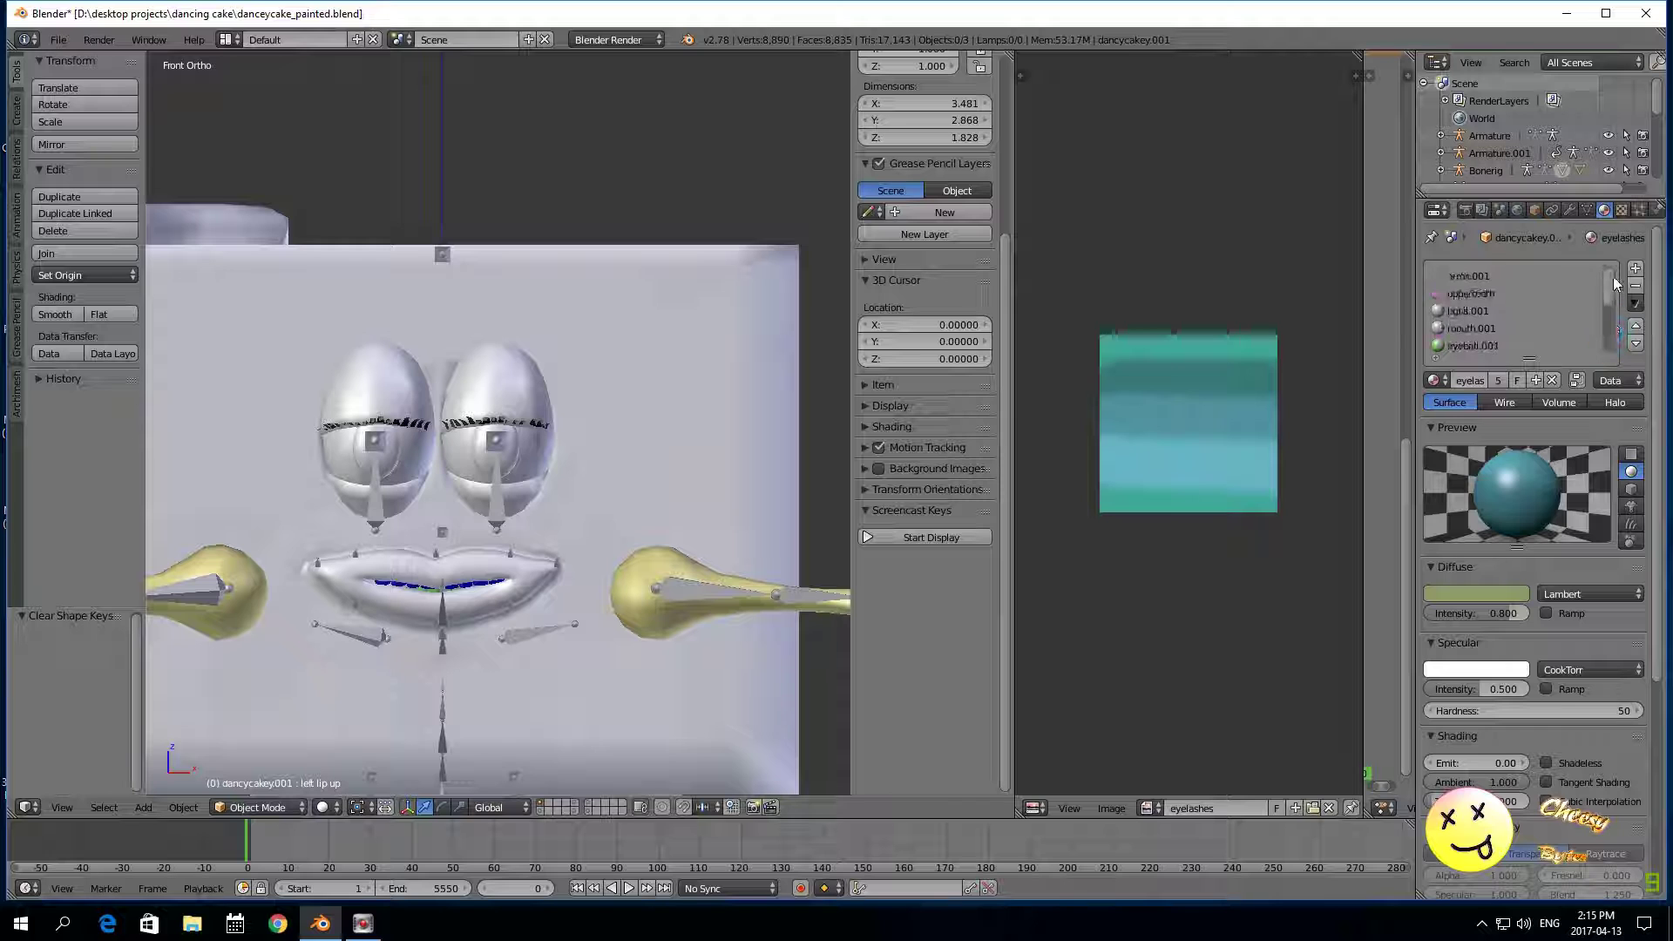
pyautogui.rightClick(681, 588)
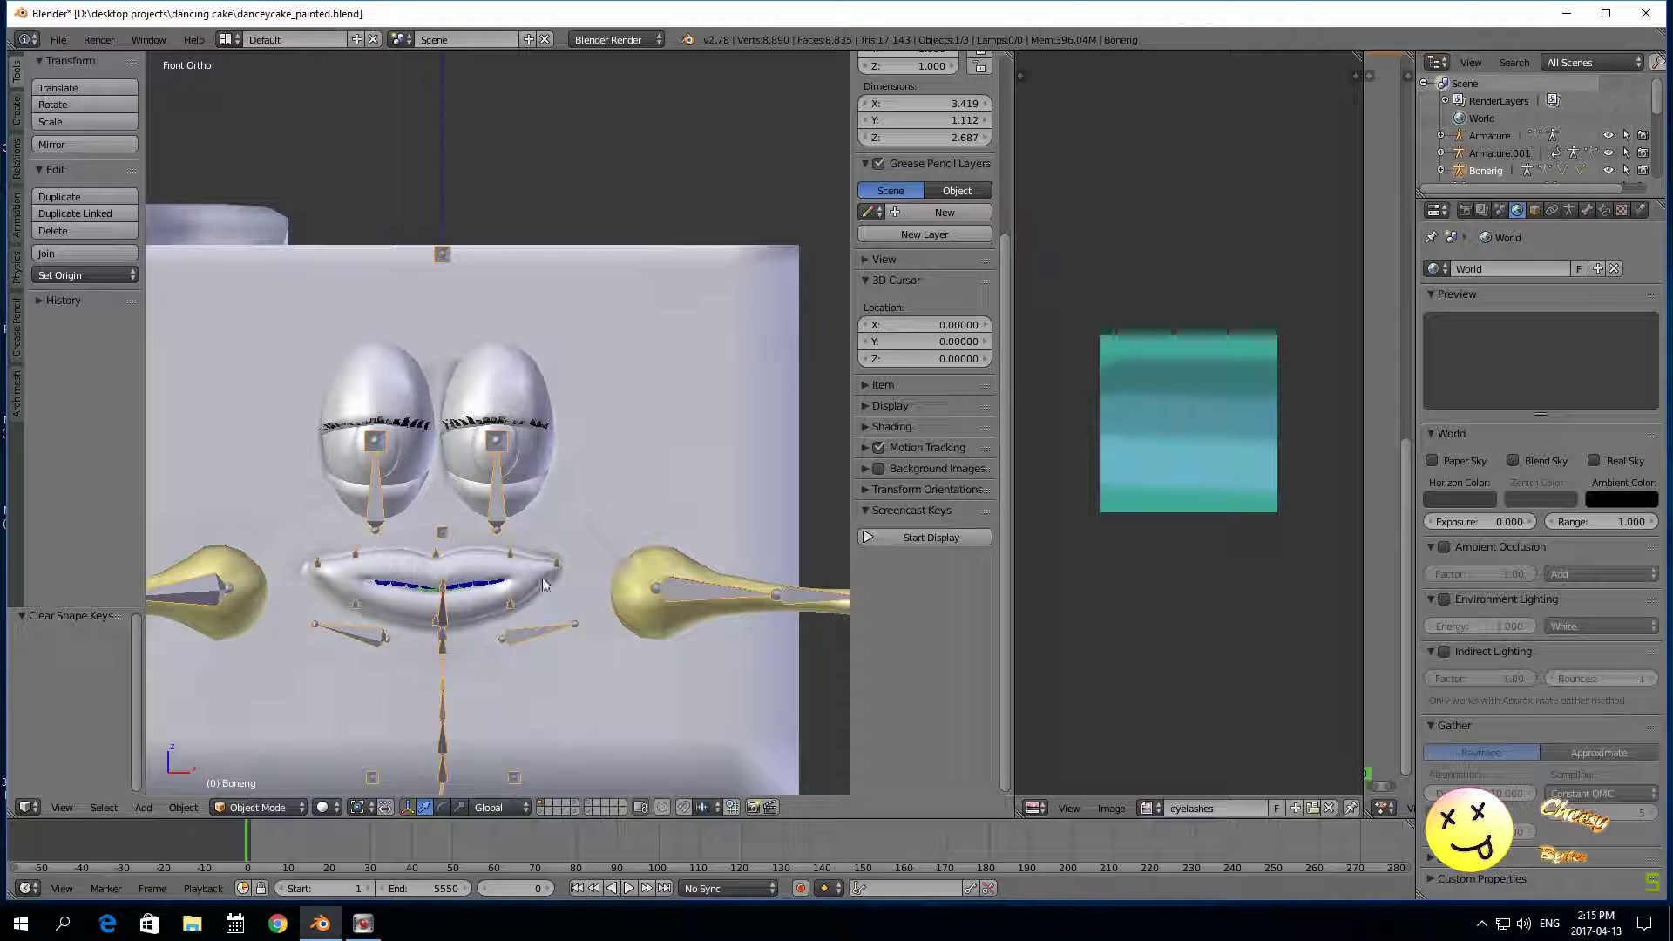
pyautogui.press('h')
# Step: Select the cake character mesh and put it in Edit Mode
pyautogui.rightClick(516, 559)
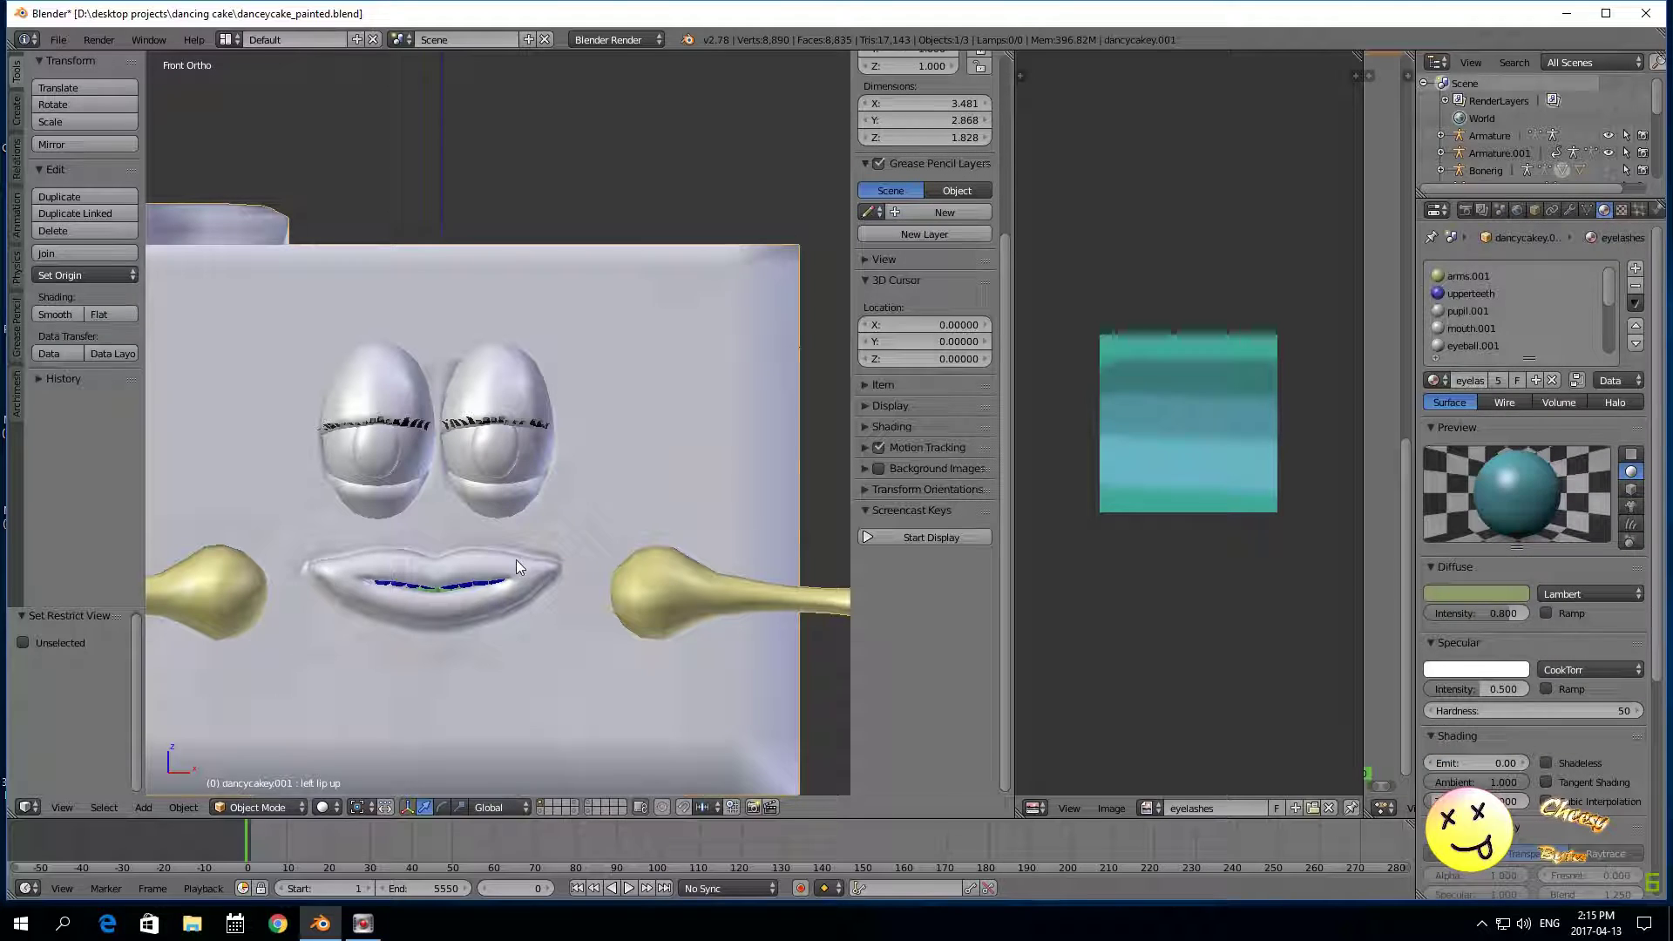
pyautogui.click(260, 808)
pyautogui.click(261, 773)
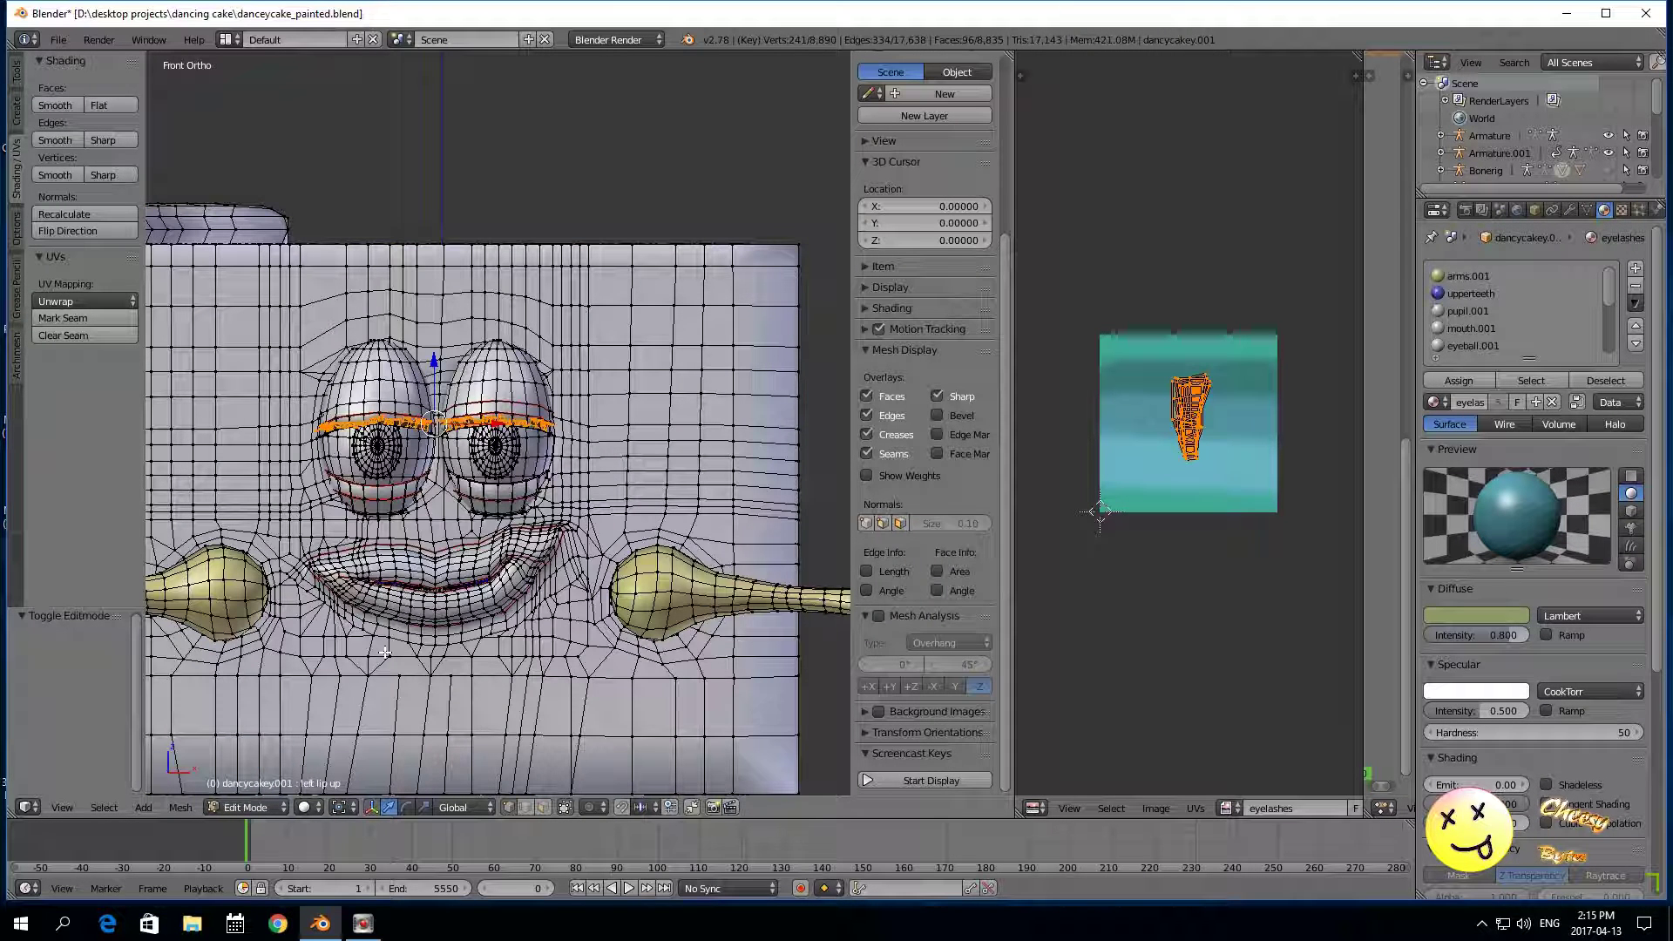
# Step: Clear the mesh selection and select the faces assigned to the arms.001 and body.001 materials
pyautogui.press('a')
pyautogui.scroll(-5, 923, 348)
pyautogui.click(1473, 276)
pyautogui.click(1546, 380)
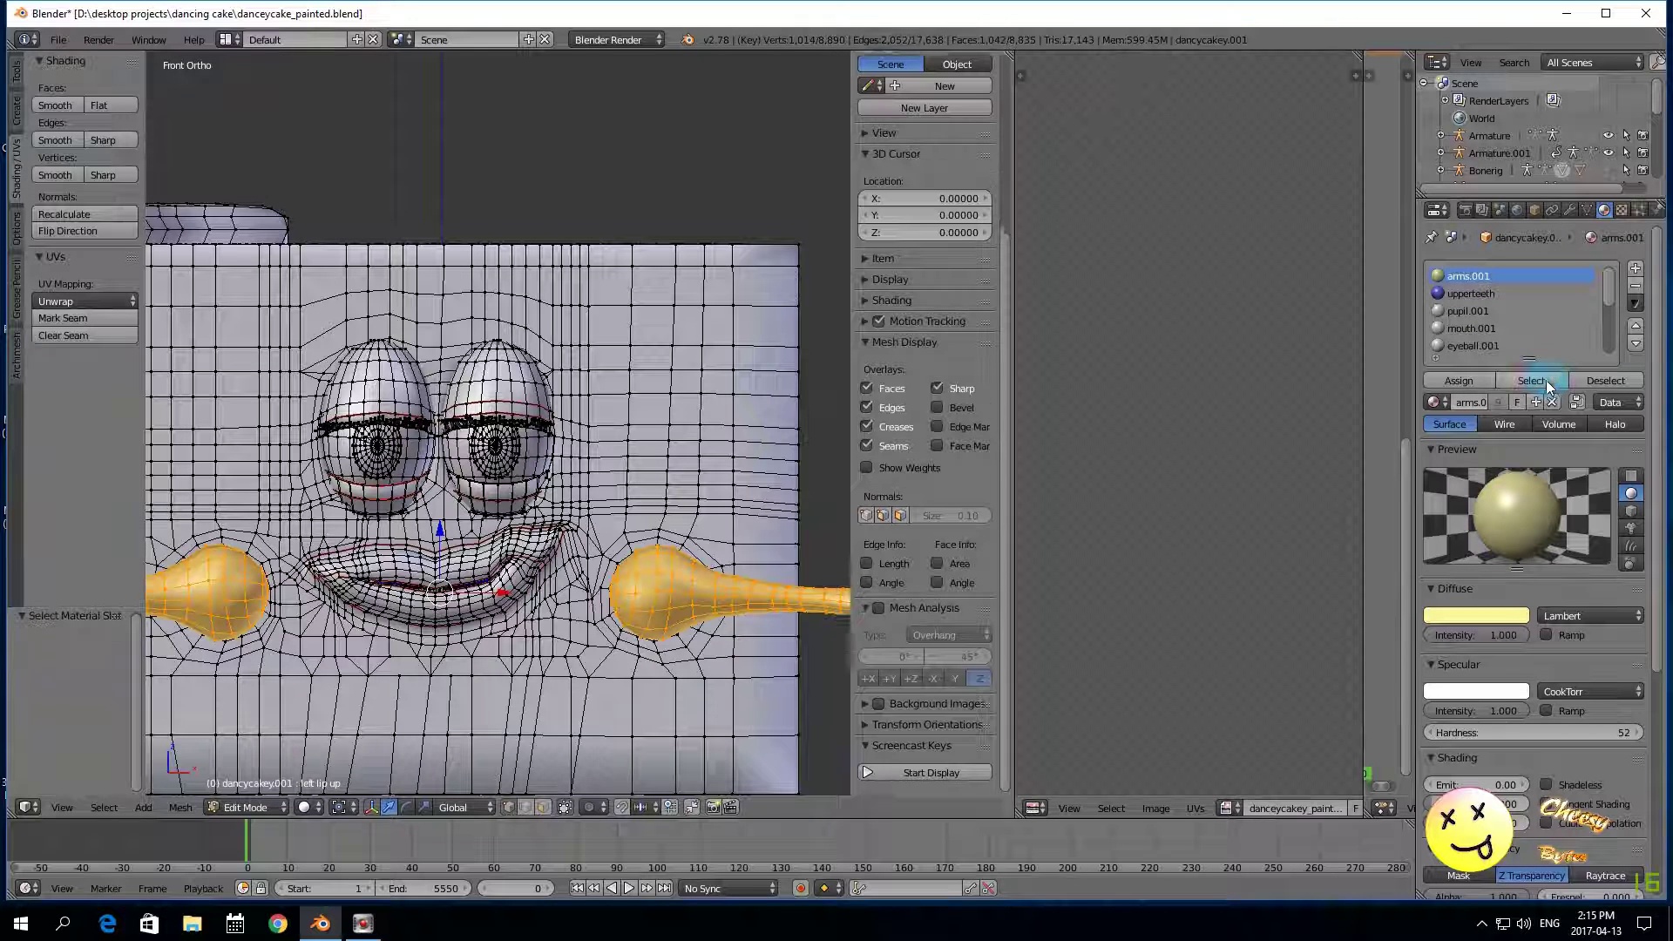
pyautogui.scroll(-2, 1490, 347)
pyautogui.click(1466, 345)
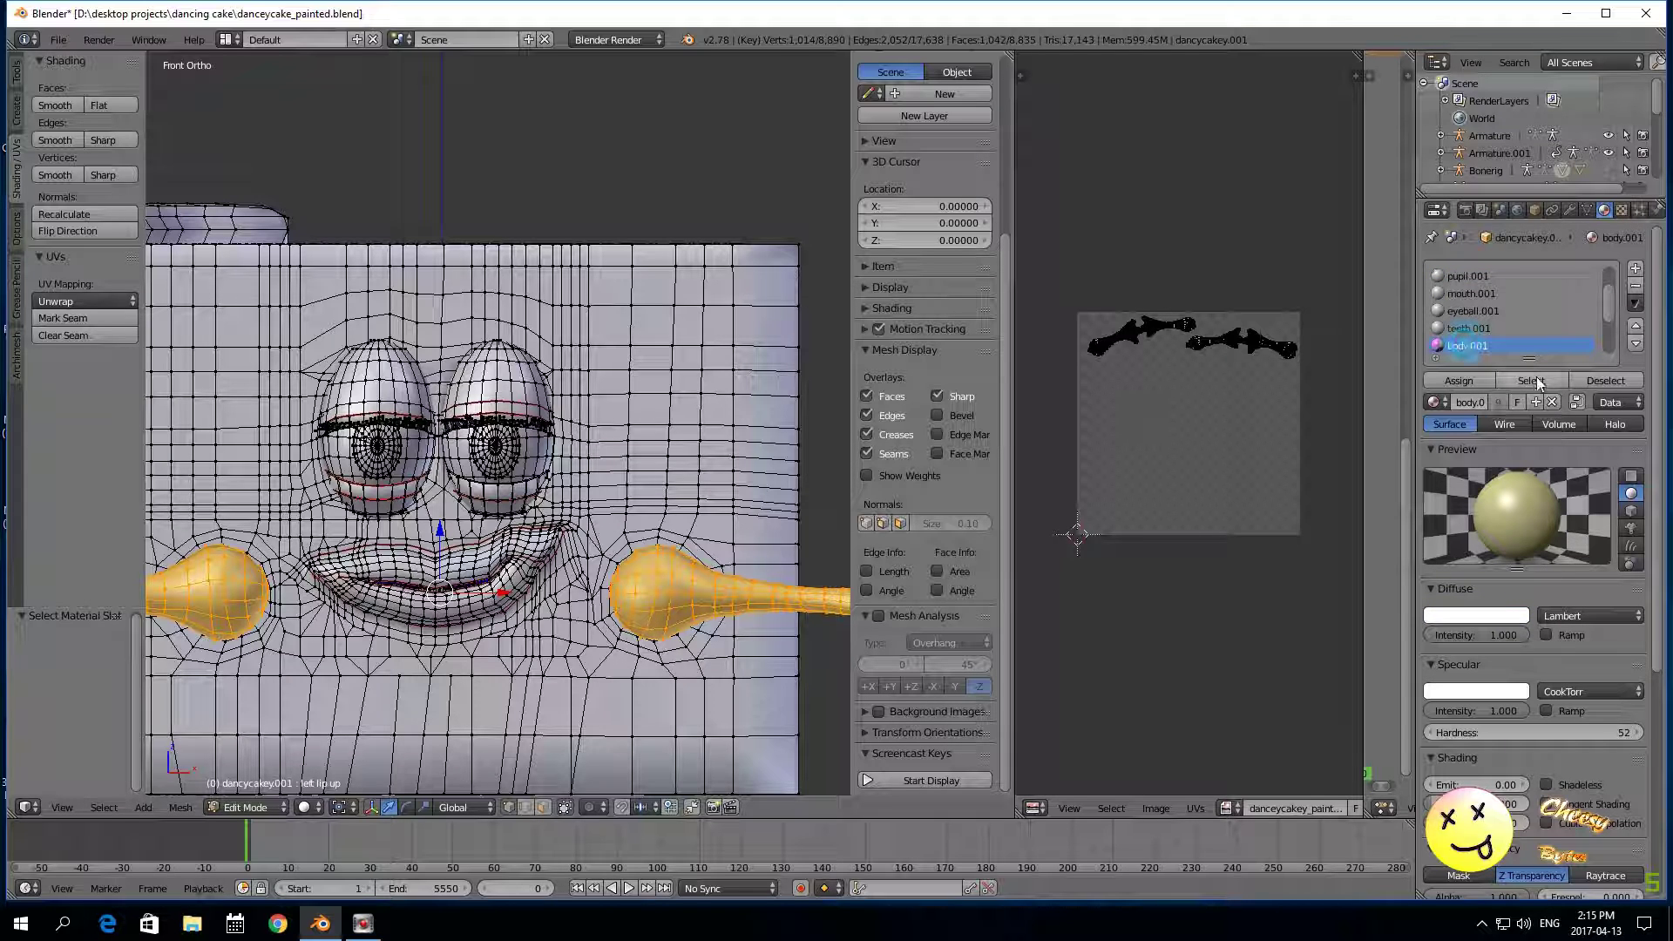
pyautogui.click(1531, 381)
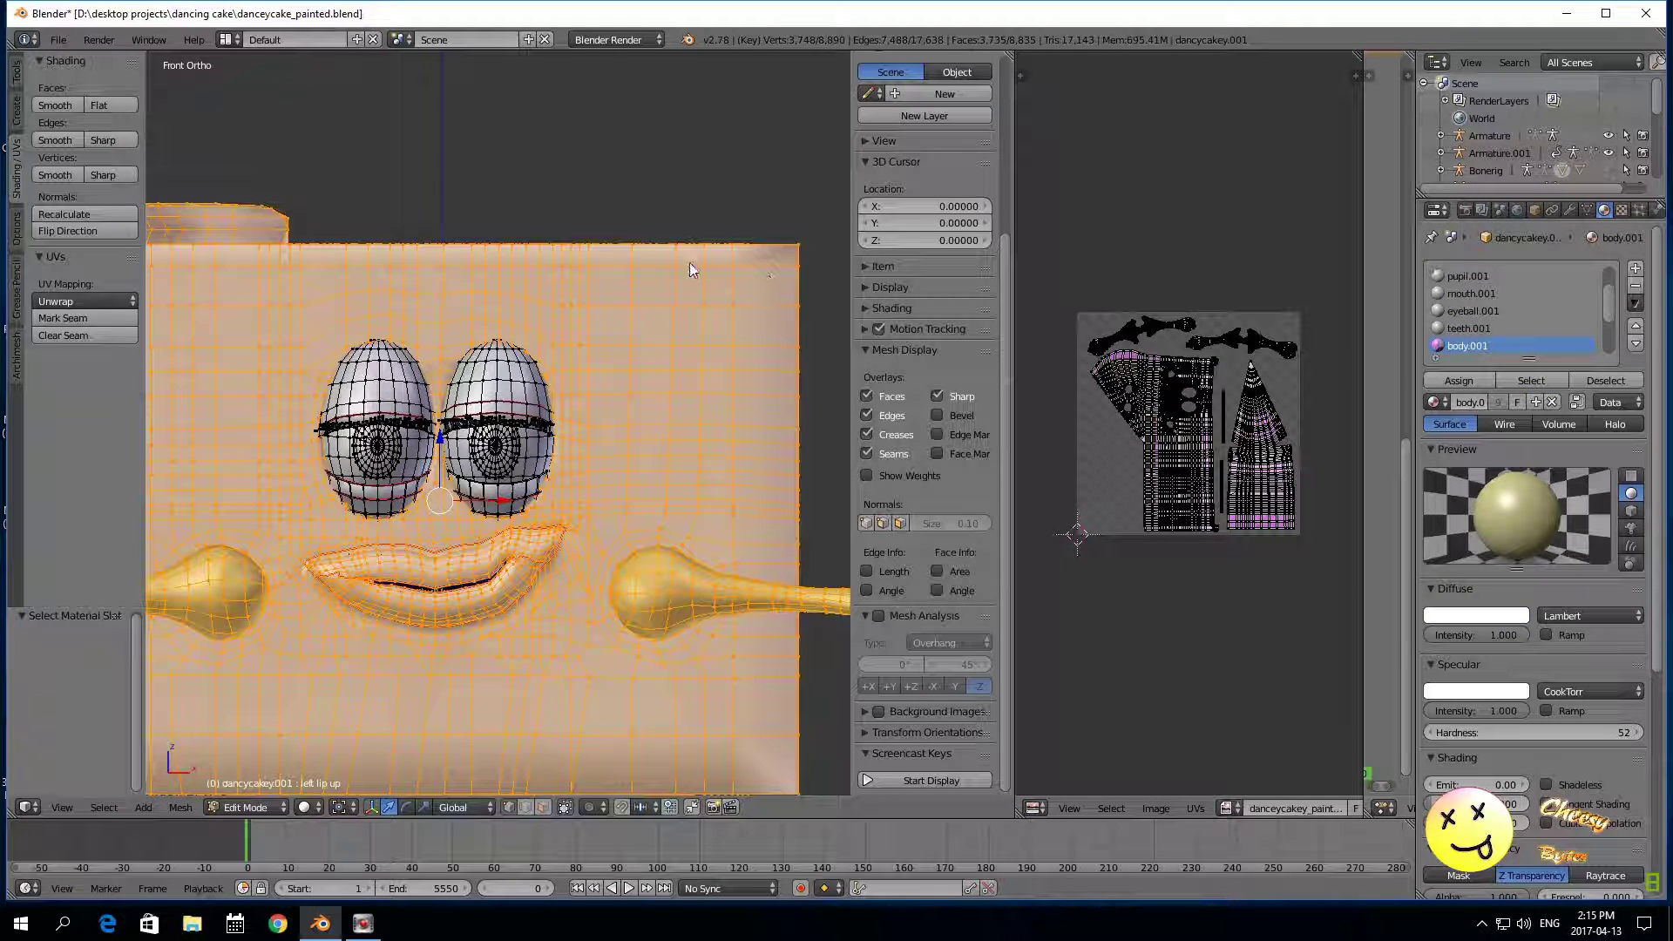
# Step: Switch the mesh to Object Mode and clear all its shape key values
pyautogui.click(1586, 211)
pyautogui.click(1635, 710)
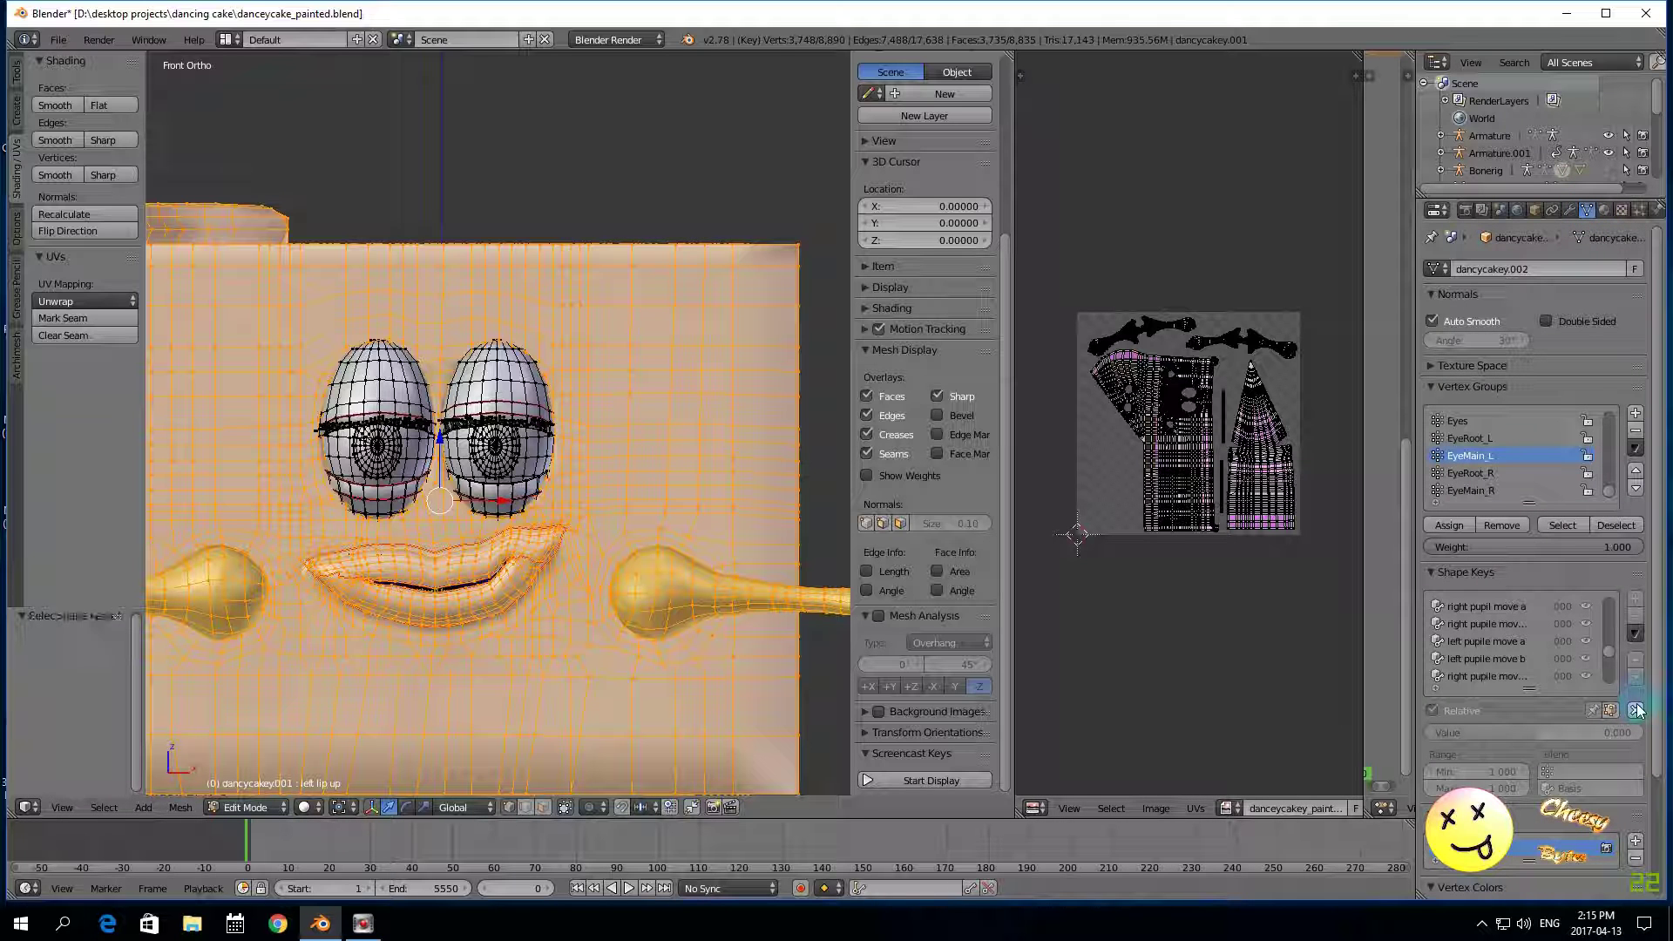
pyautogui.click(246, 807)
pyautogui.click(296, 760)
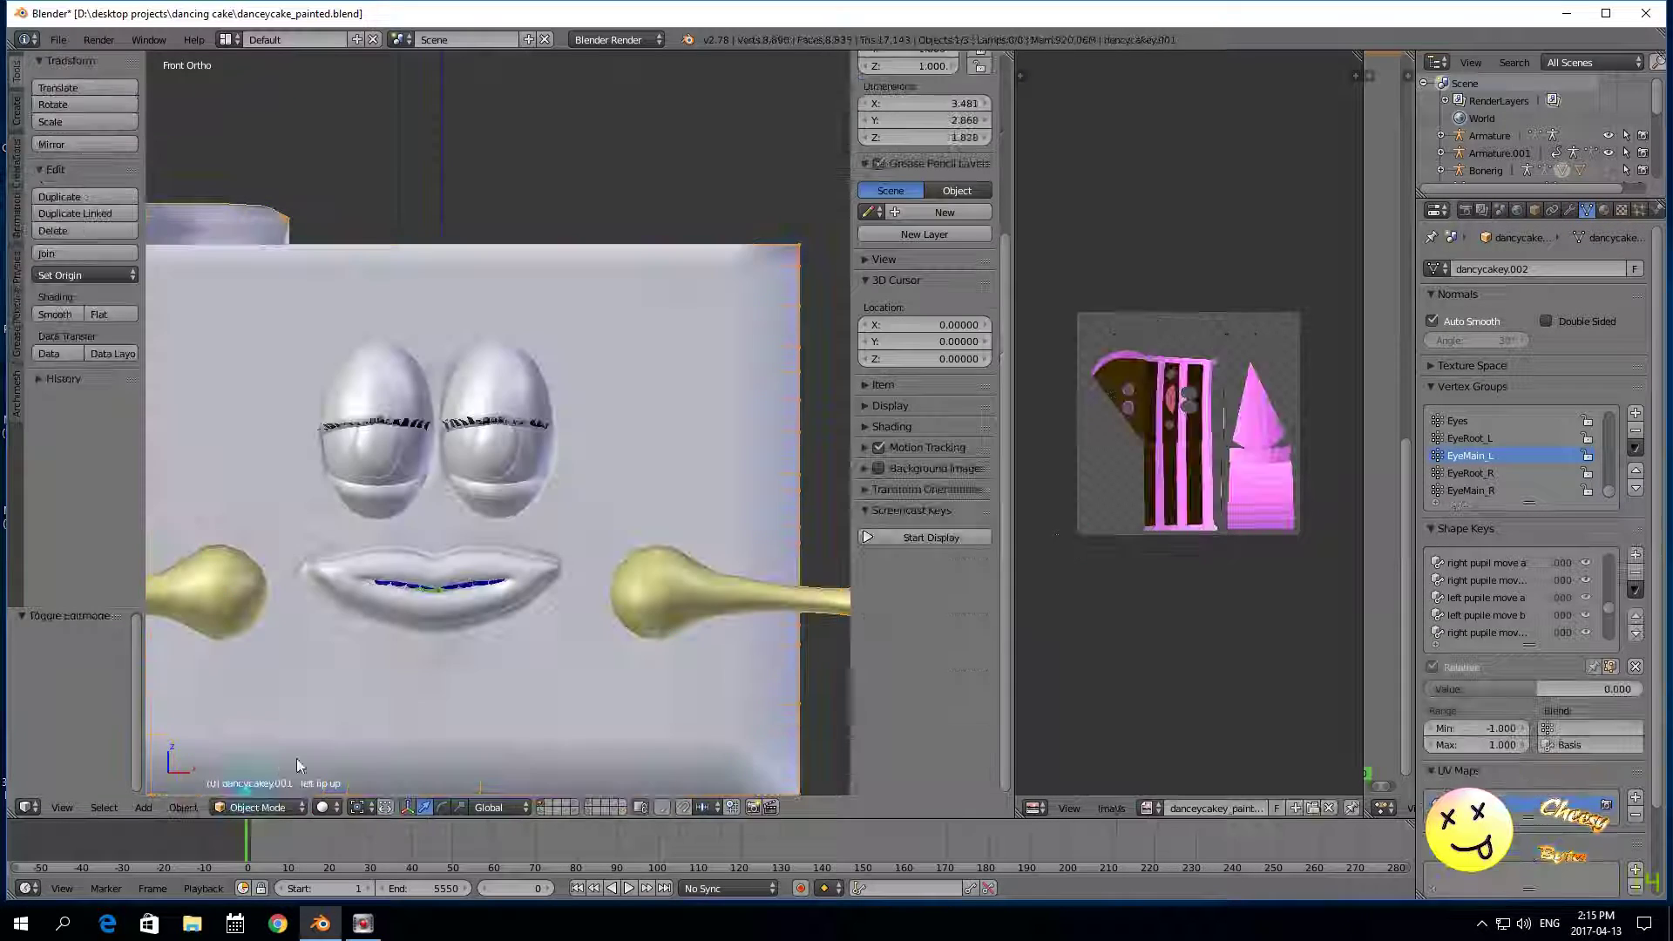
pyautogui.click(1635, 666)
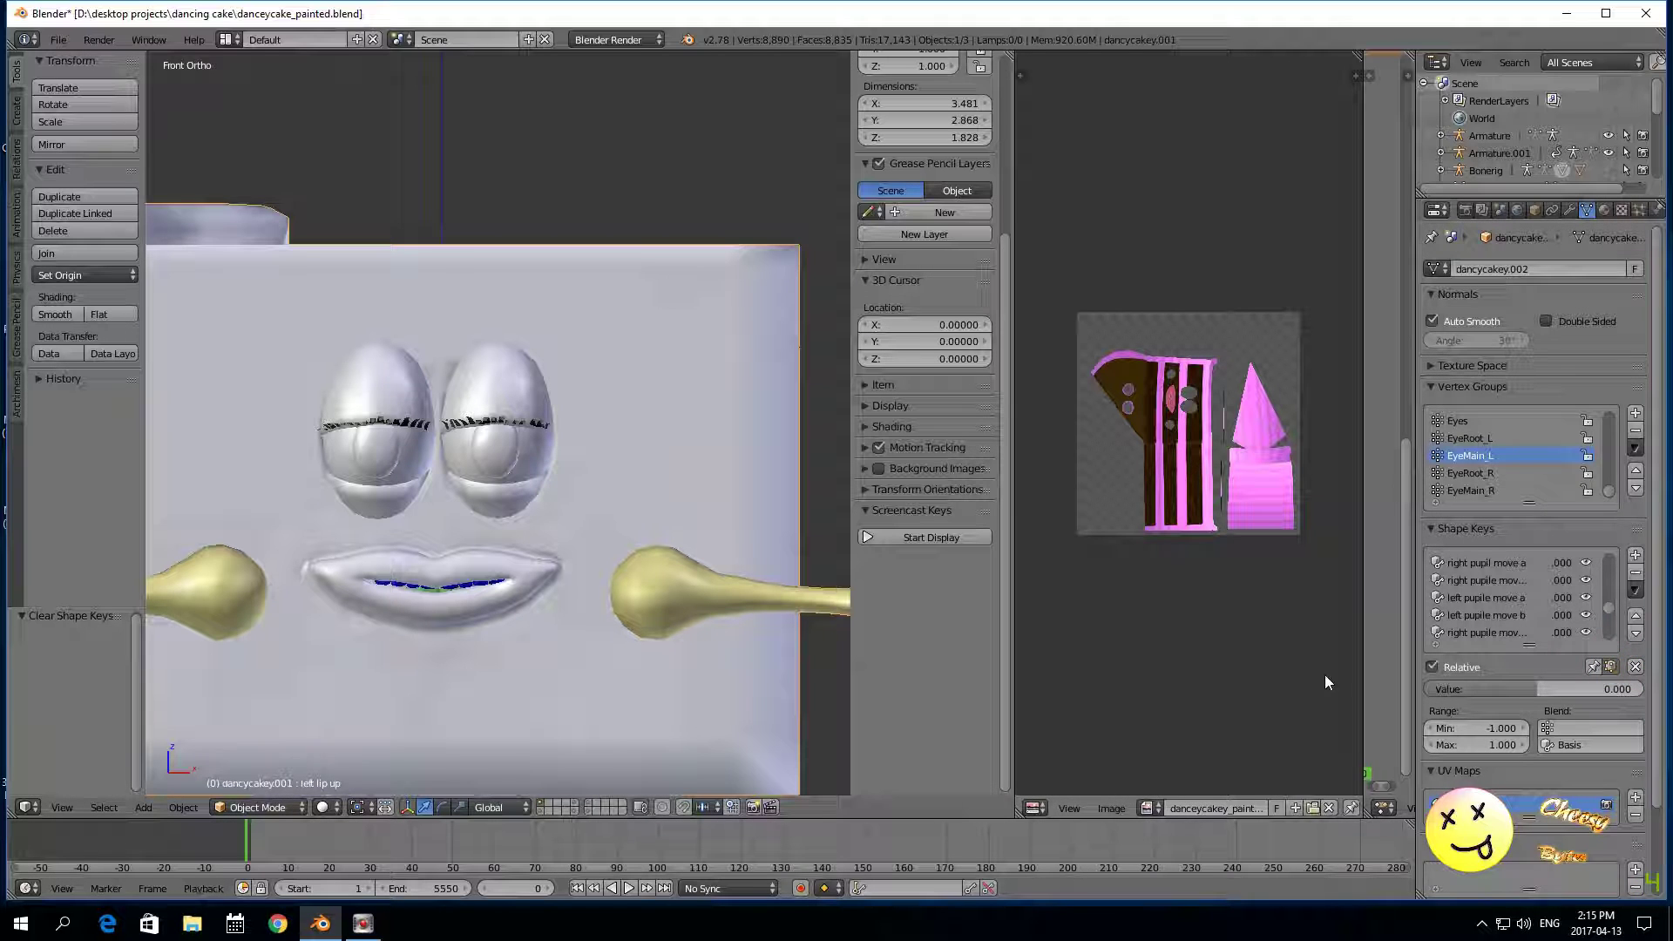
# Step: Return the mesh to Edit Mode and toggle the shape key display options so the lips show their neutral shape
pyautogui.click(237, 809)
pyautogui.click(254, 772)
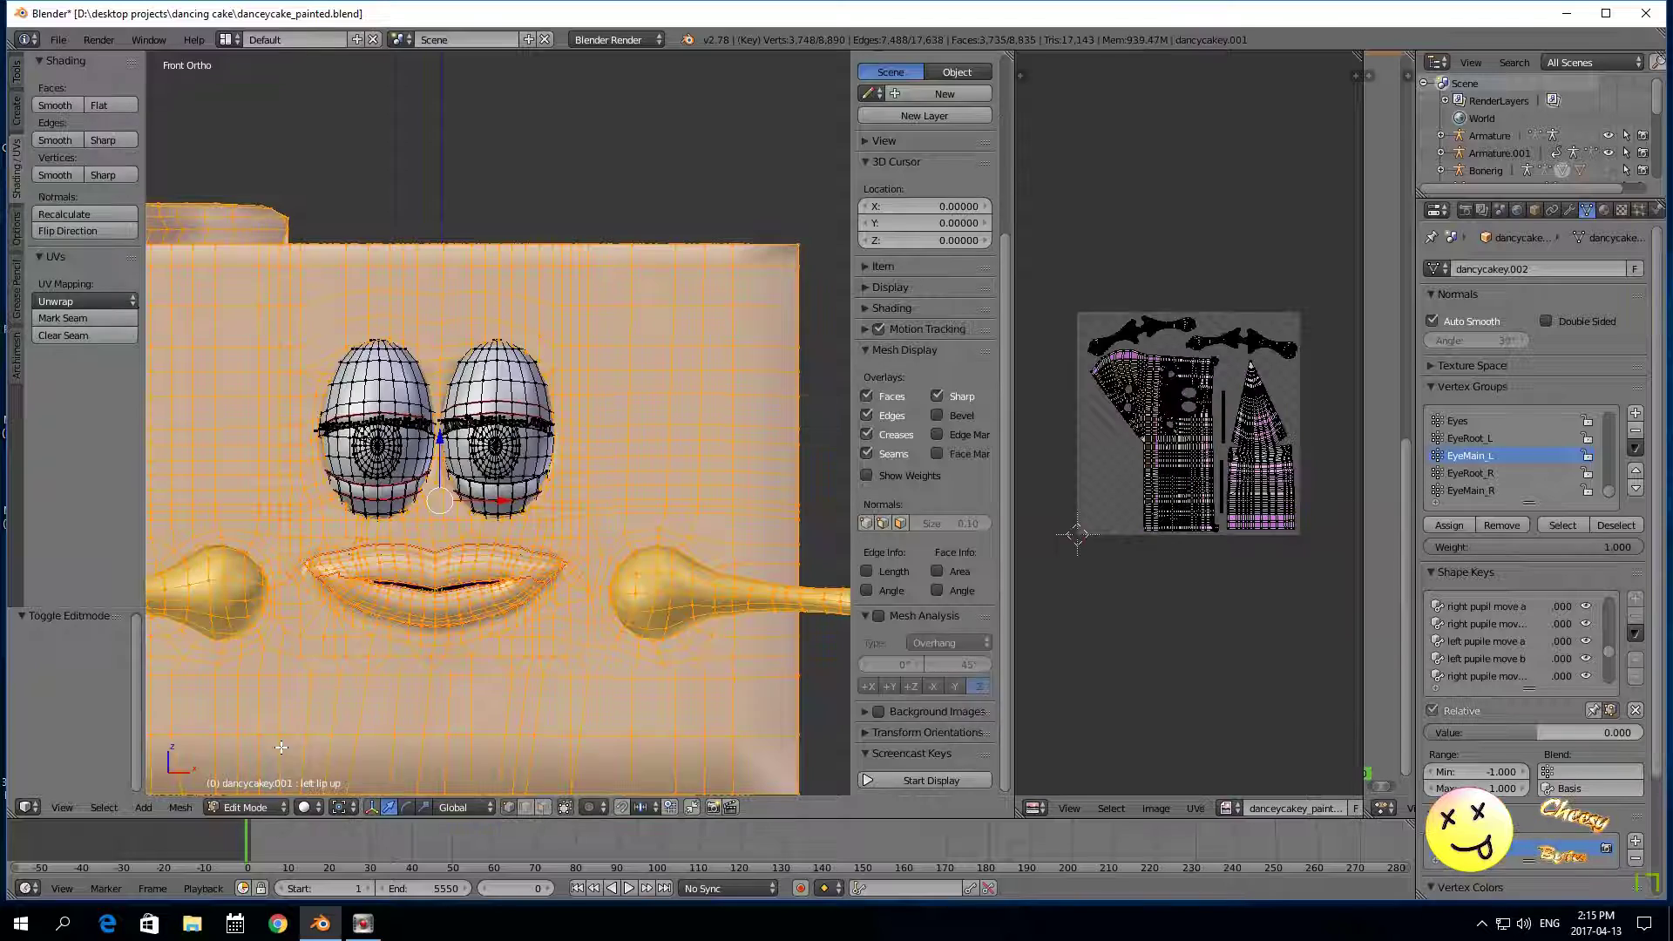
pyautogui.click(1611, 710)
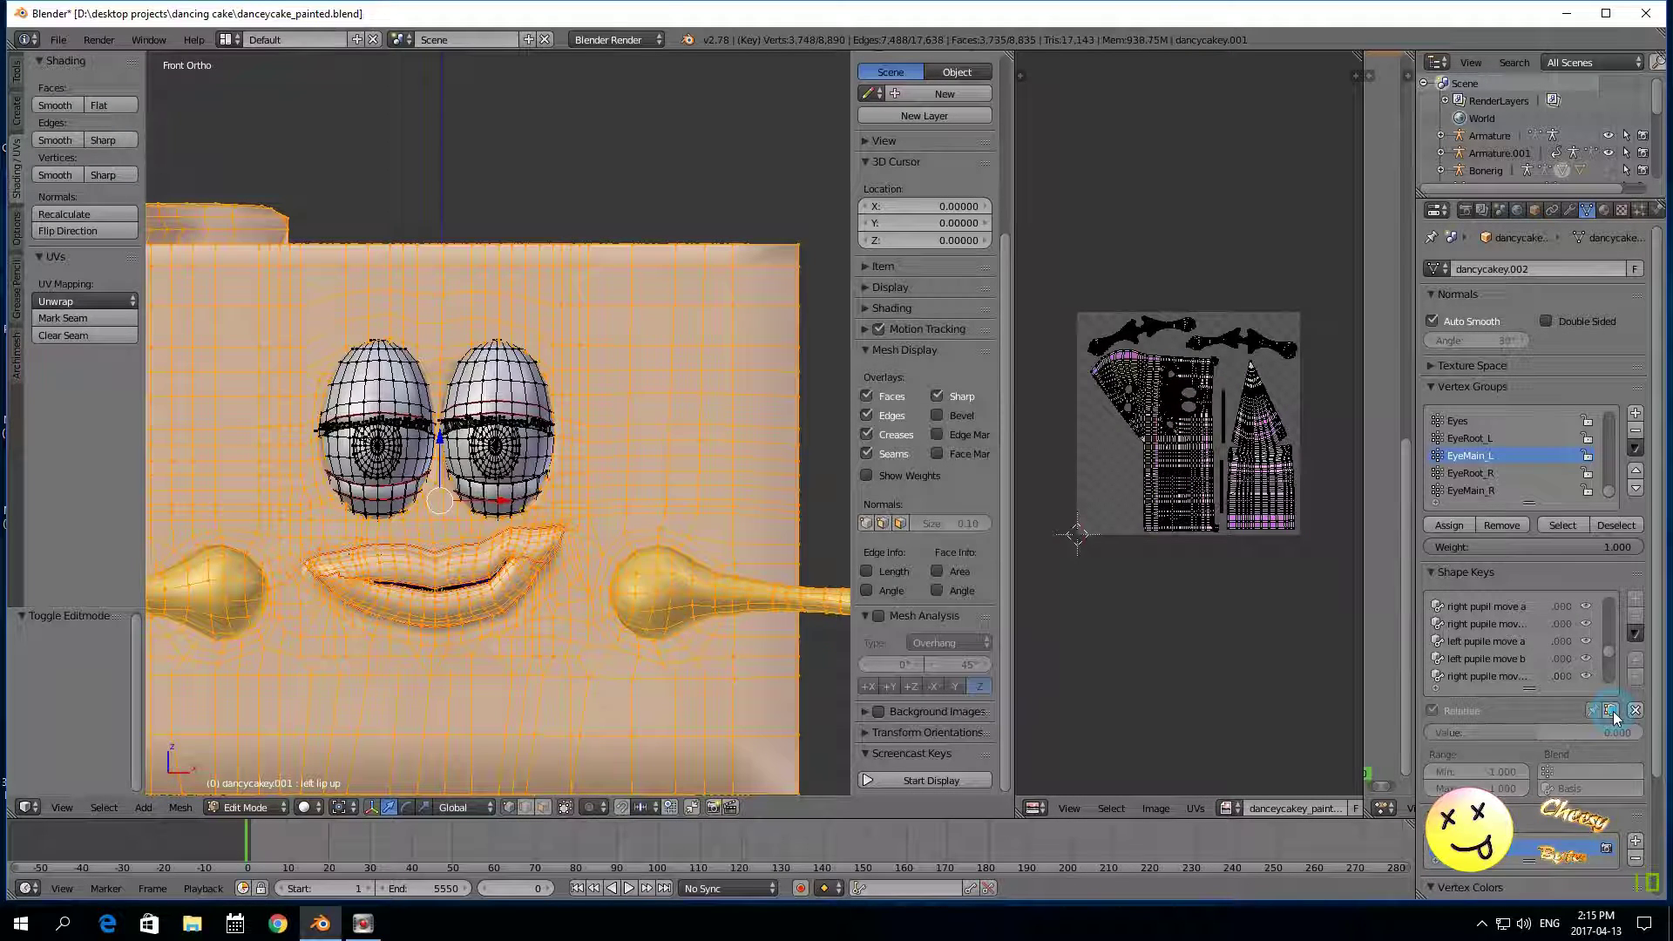
pyautogui.click(1594, 711)
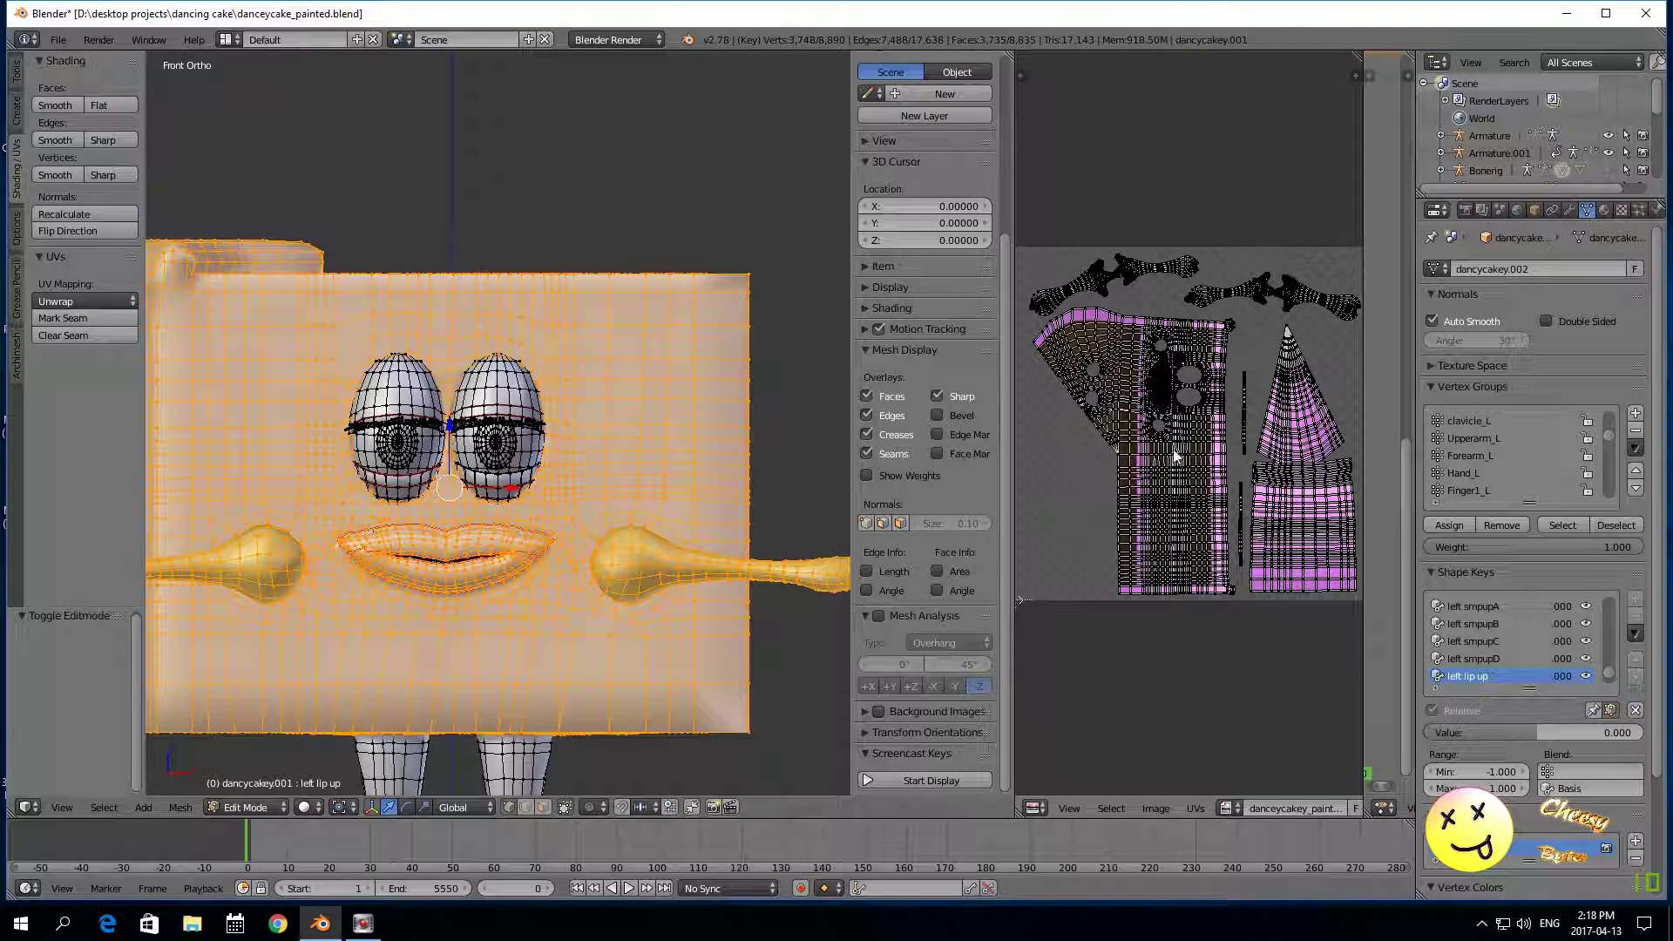
# Step: Deselect everything on the mesh and select the faces assigned to the body.001 material
pyautogui.scroll(-1, 1174, 456)
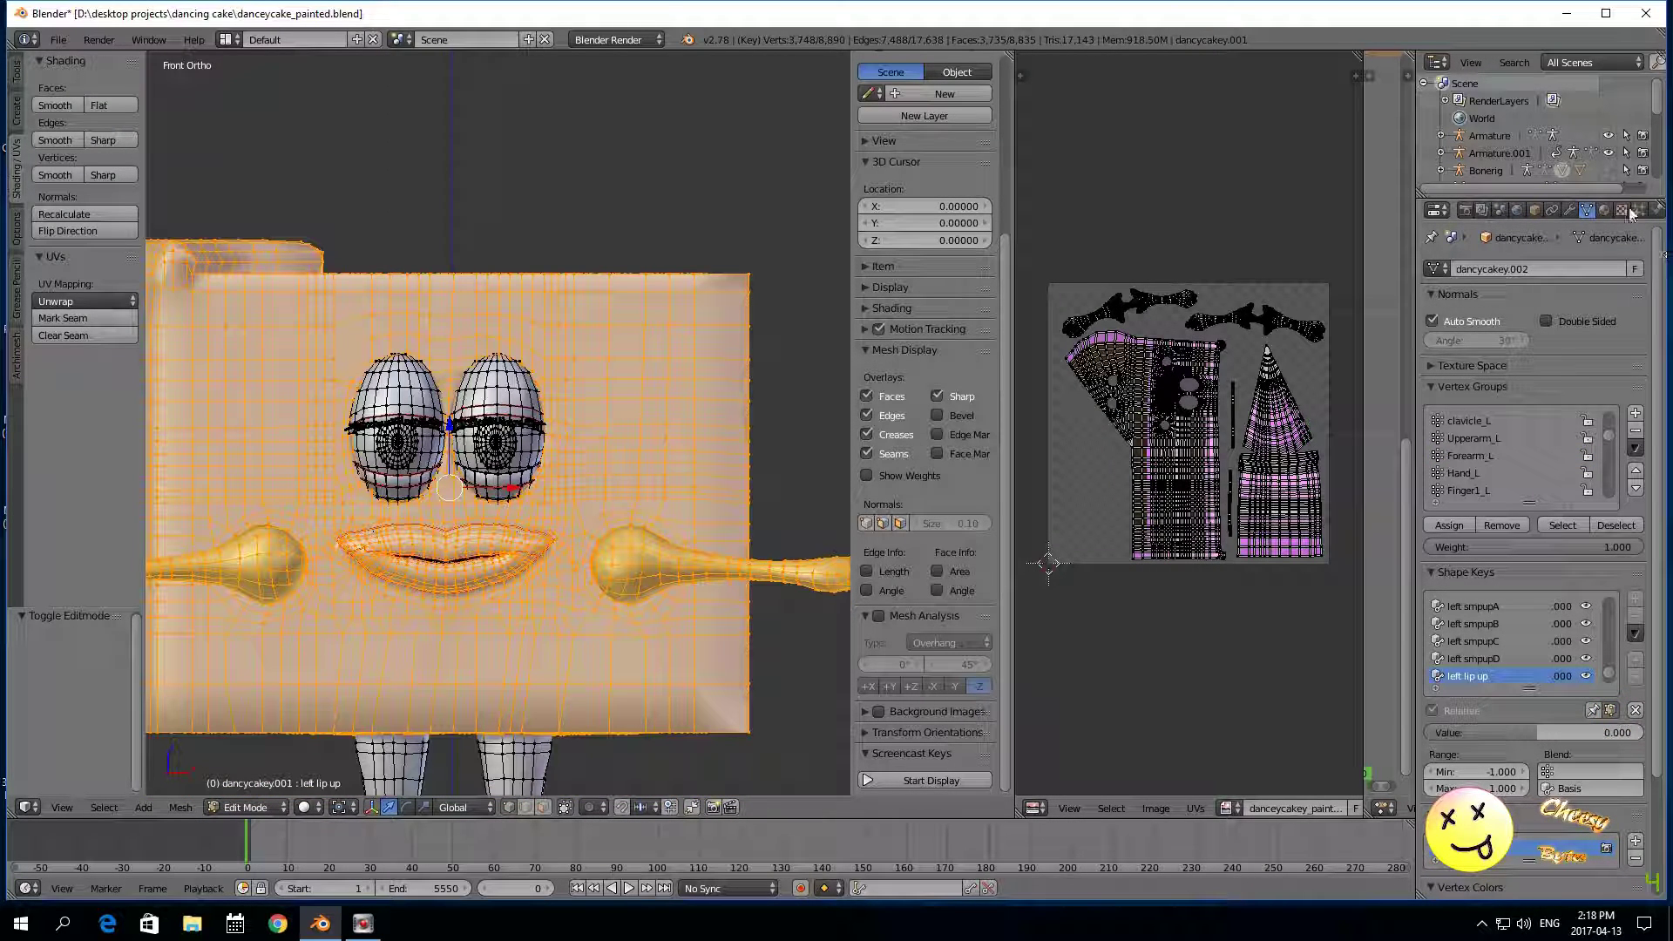
pyautogui.click(1606, 212)
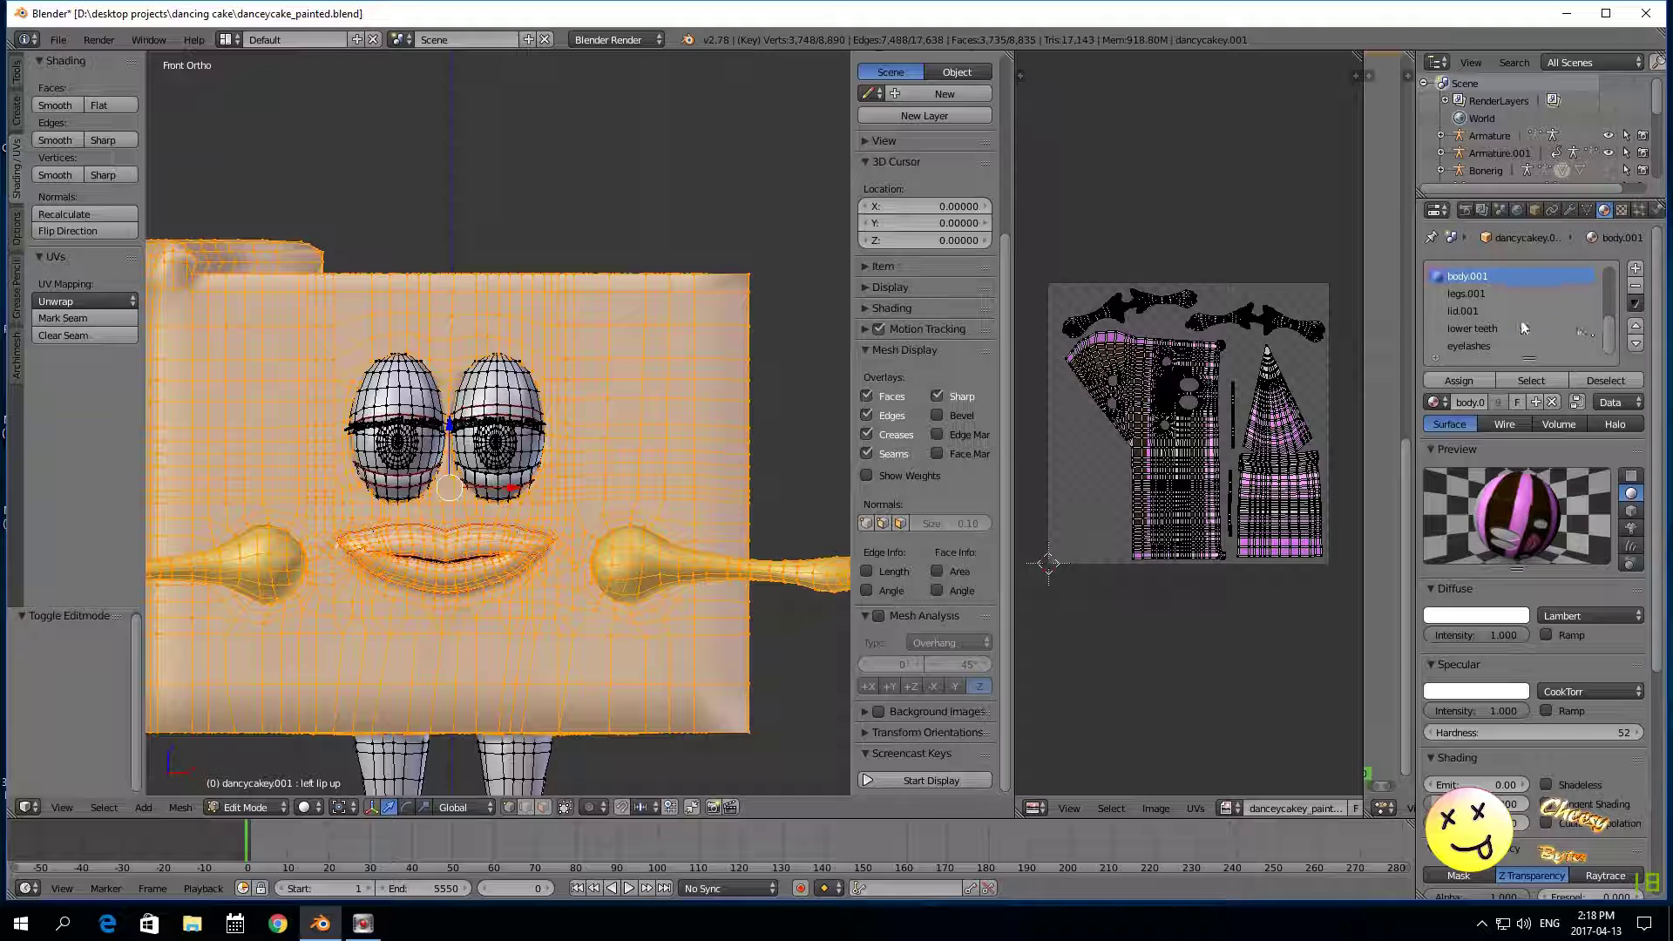
pyautogui.press('a')
pyautogui.scroll(-4, 923, 349)
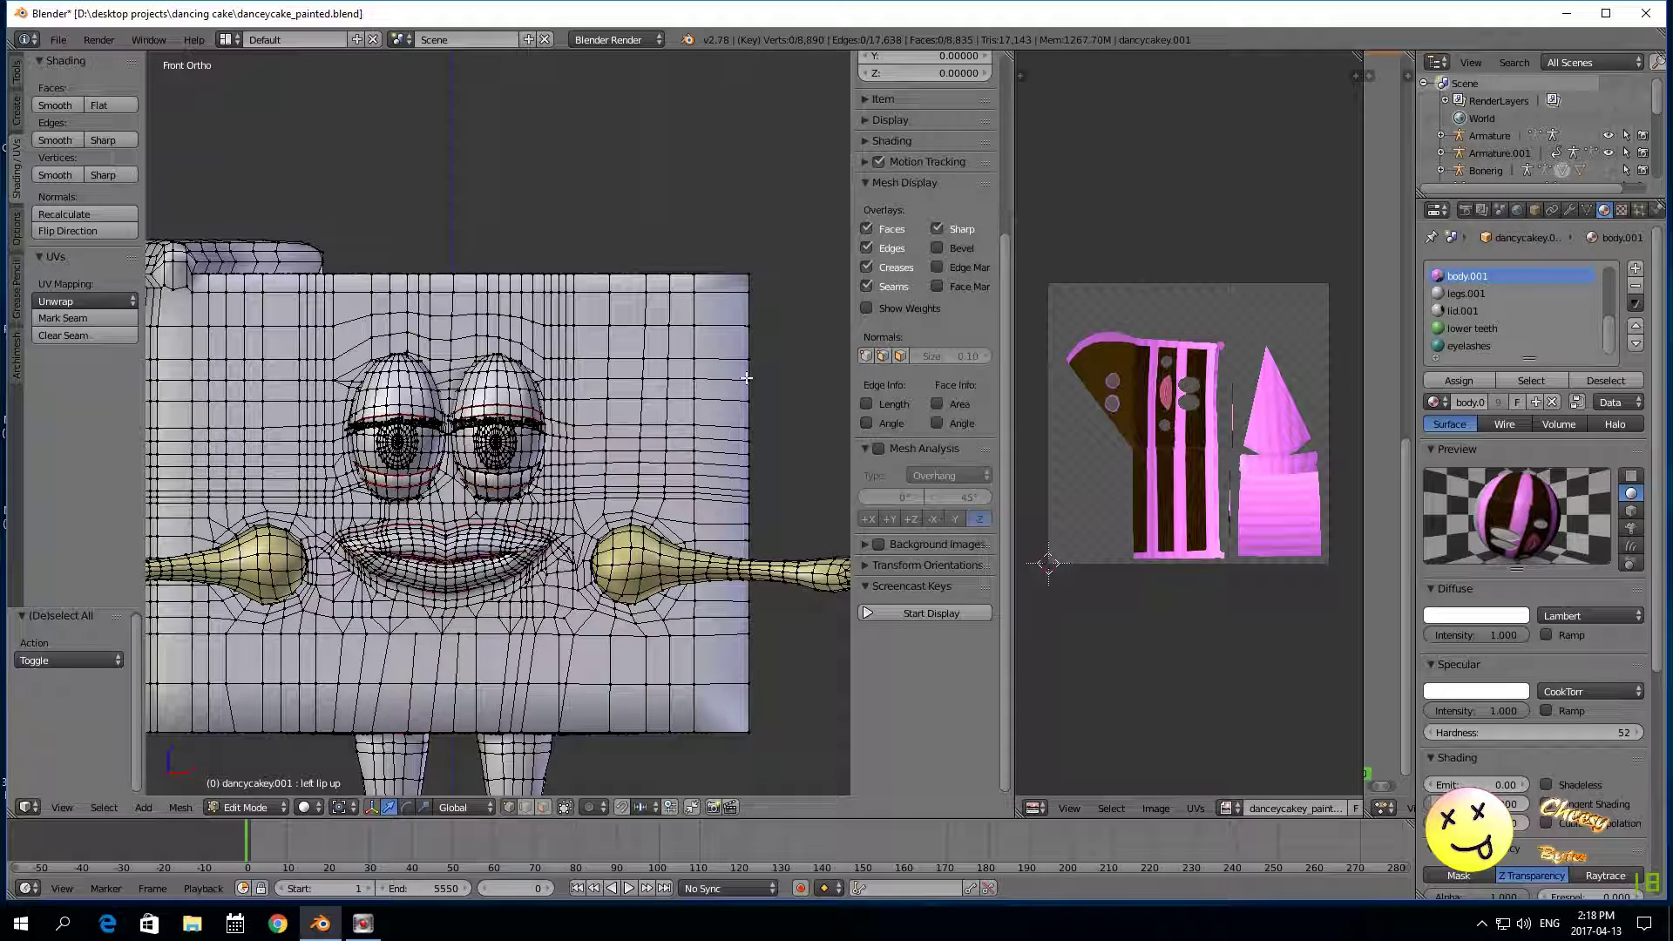
pyautogui.click(1539, 381)
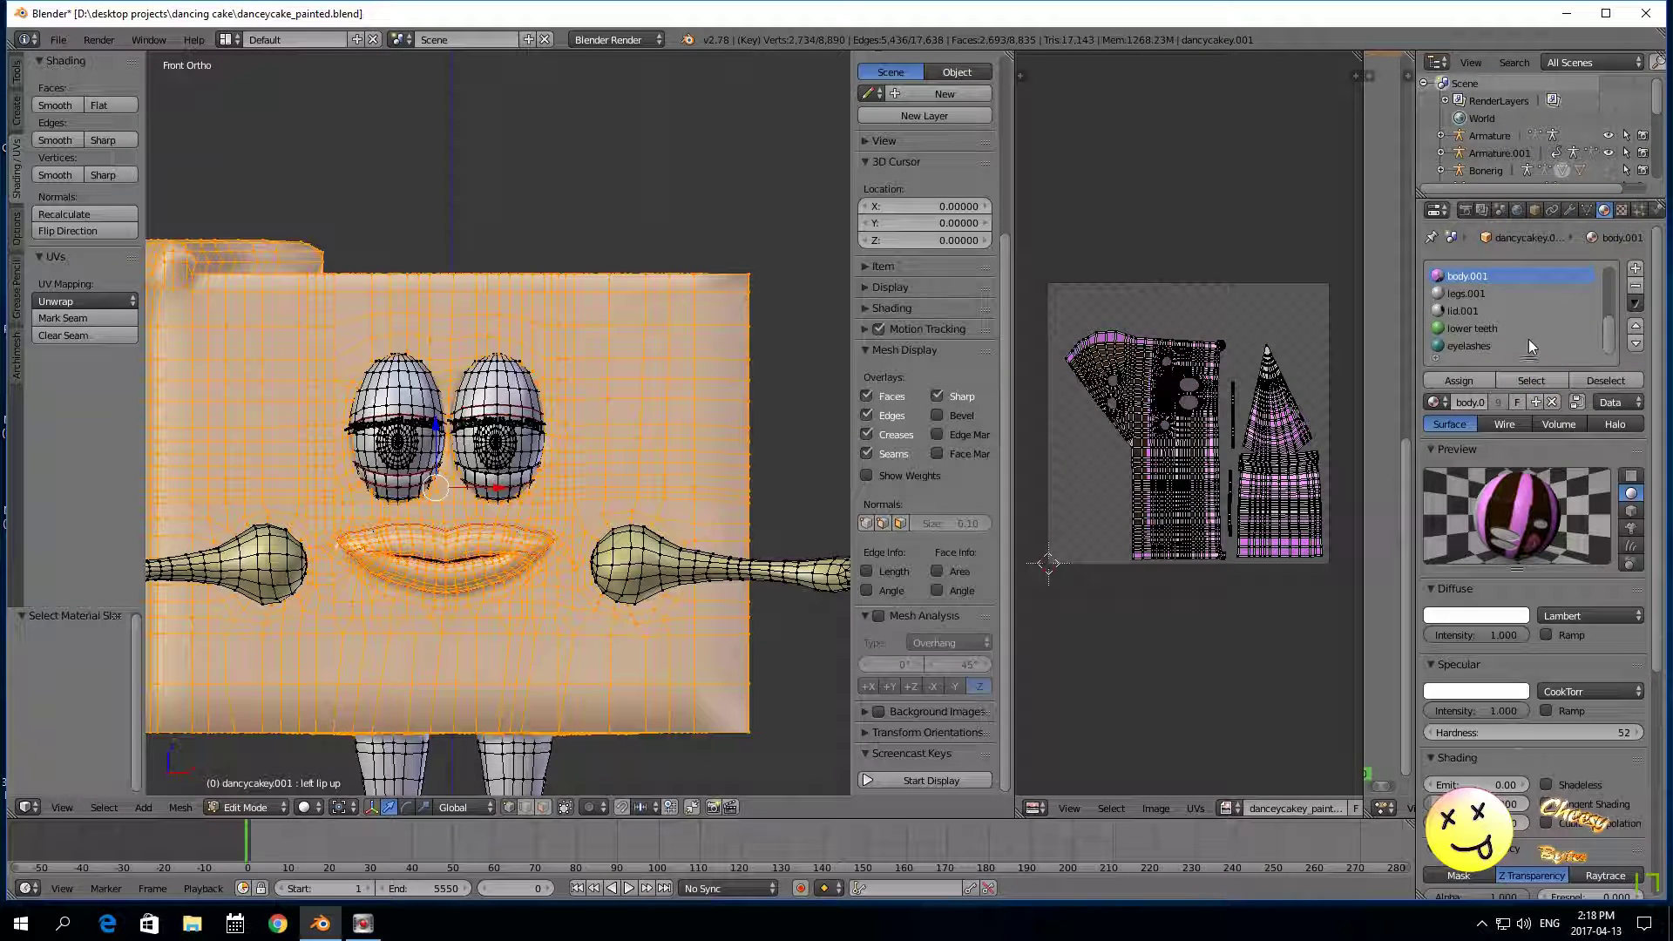
# Step: Add the faces assigned to the arms.001 and legs.001 materials to the current selection
pyautogui.scroll(-5, 1492, 335)
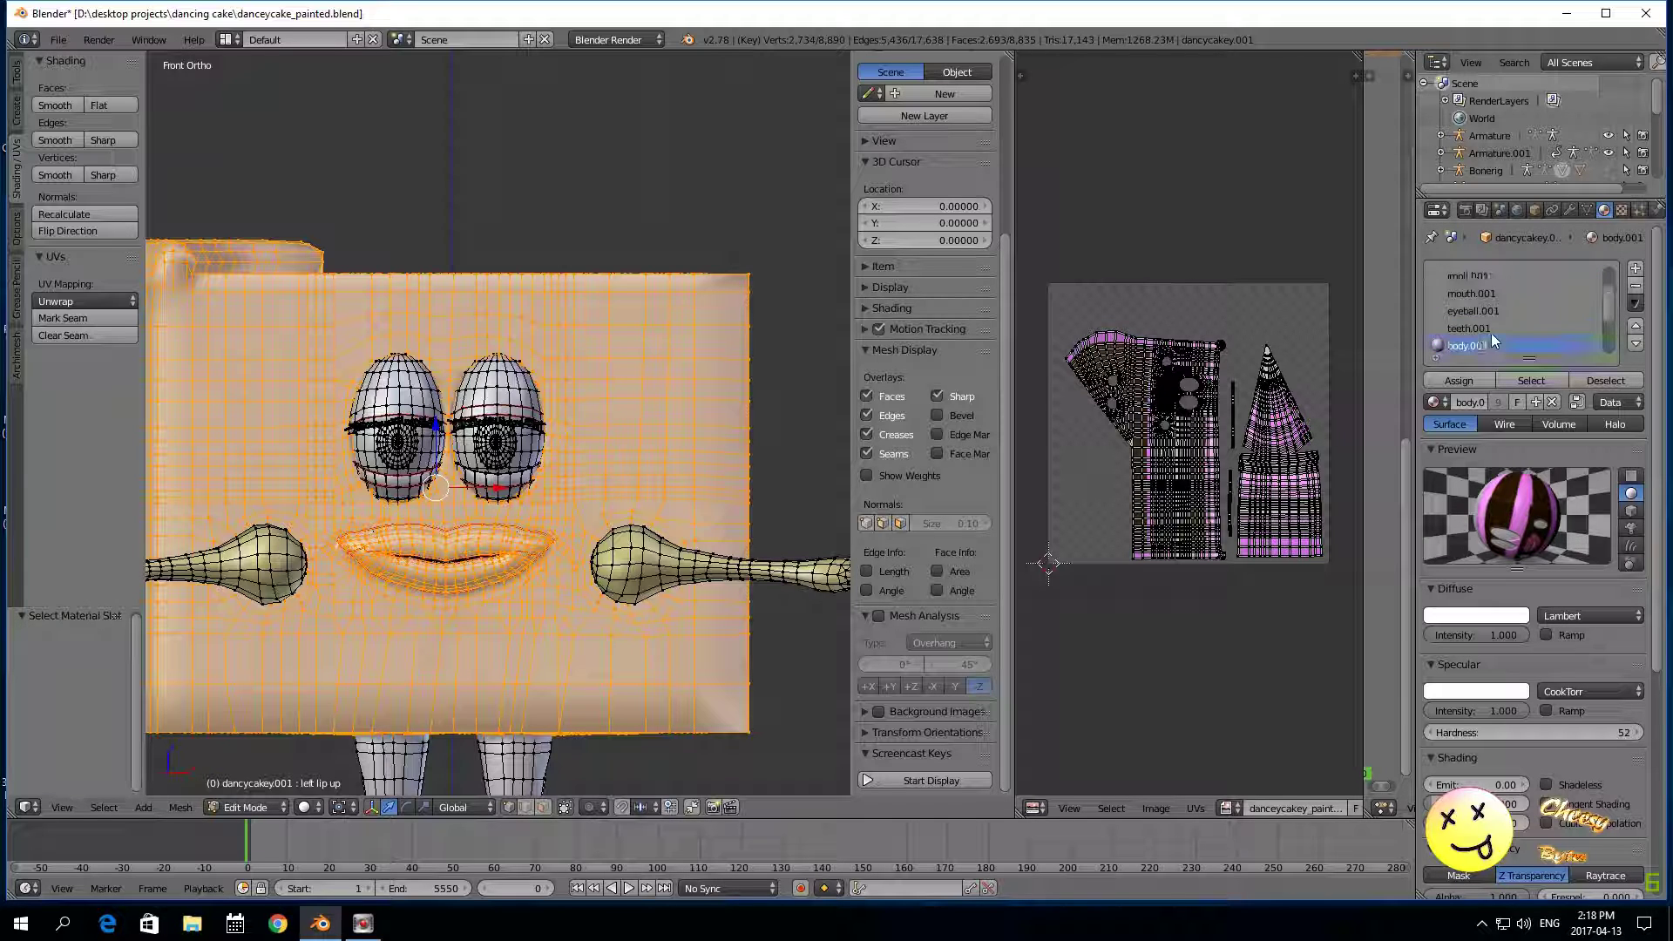
pyautogui.click(1471, 277)
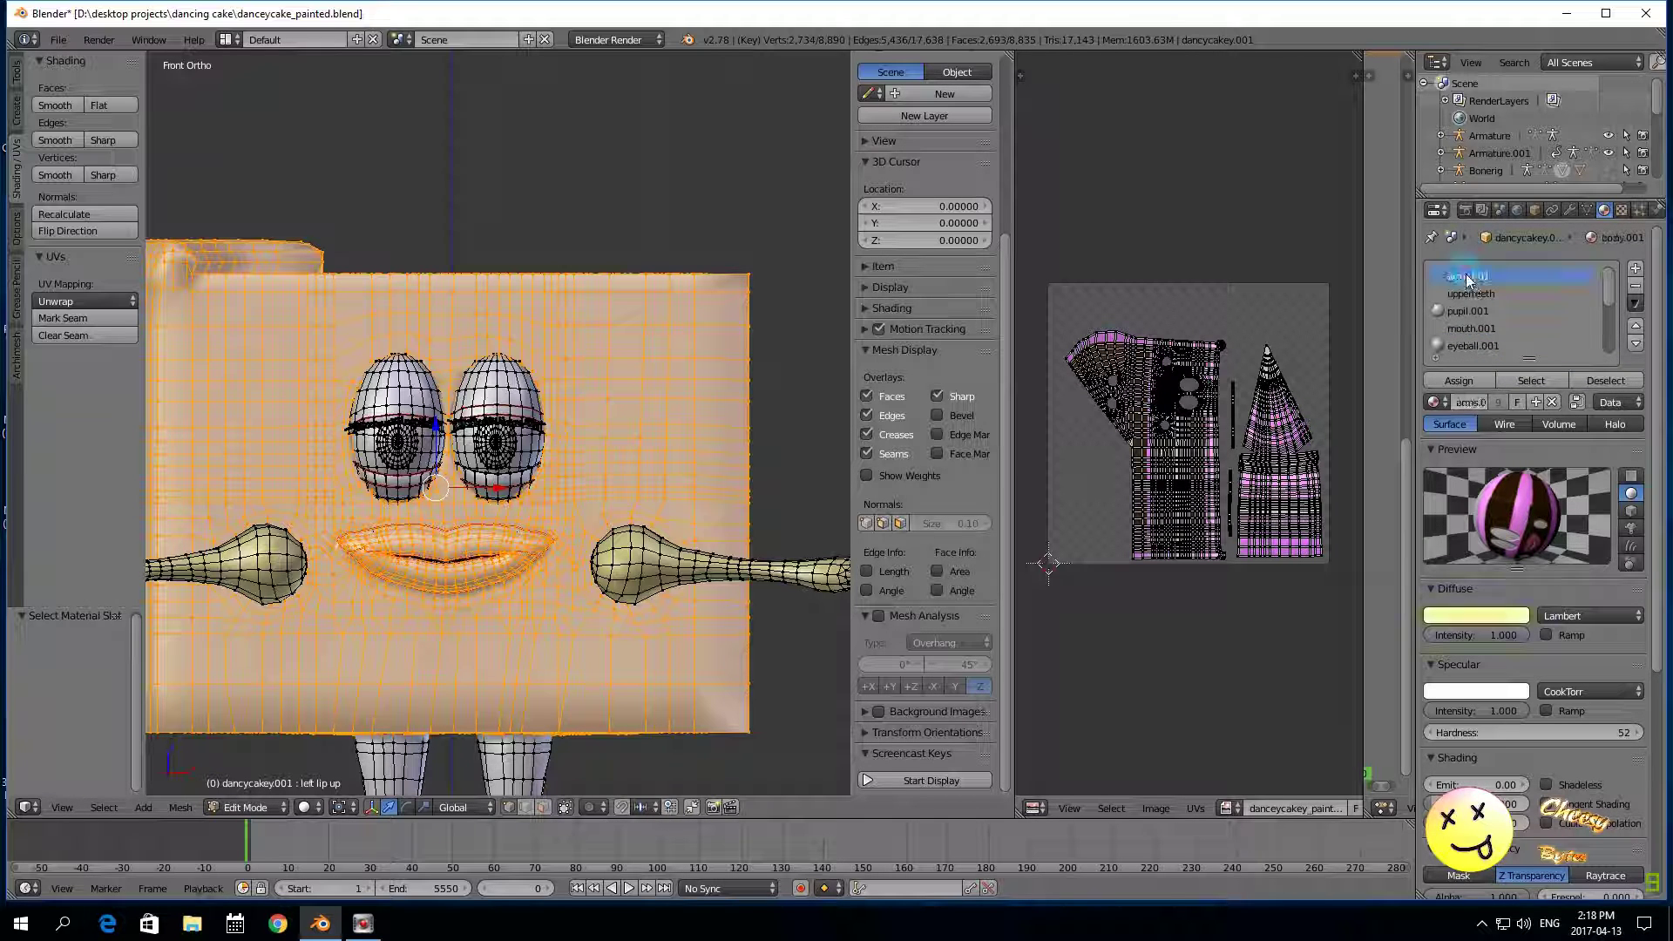
pyautogui.click(1532, 381)
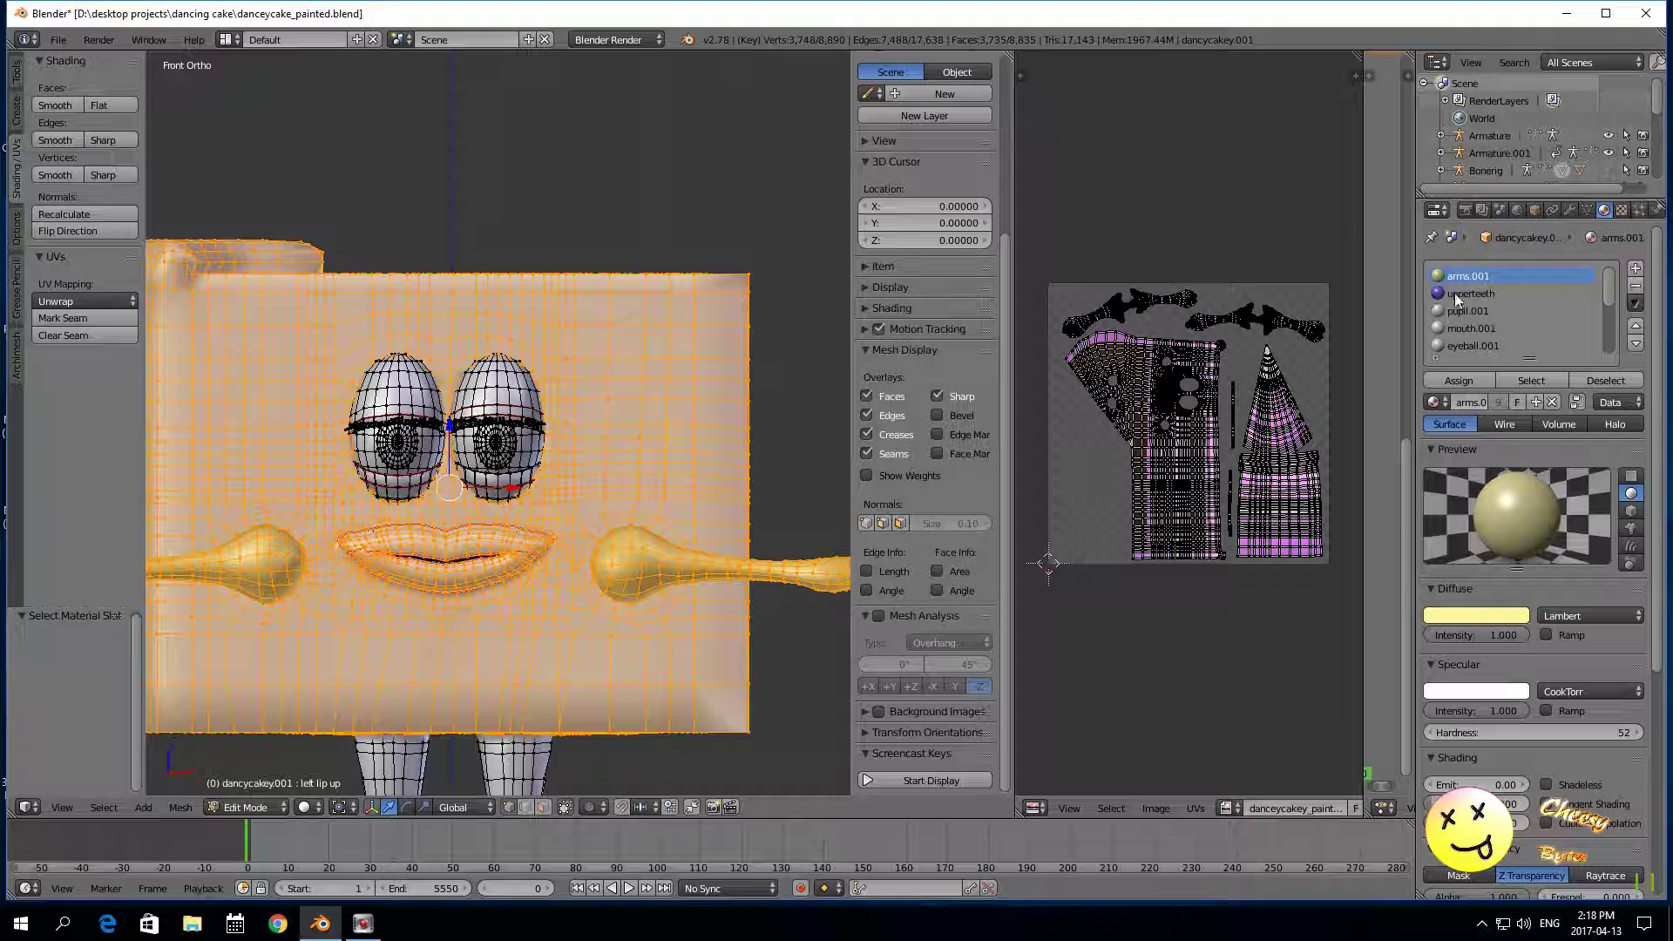
pyautogui.scroll(-1, 1460, 300)
pyautogui.scroll(-3, 523, 436)
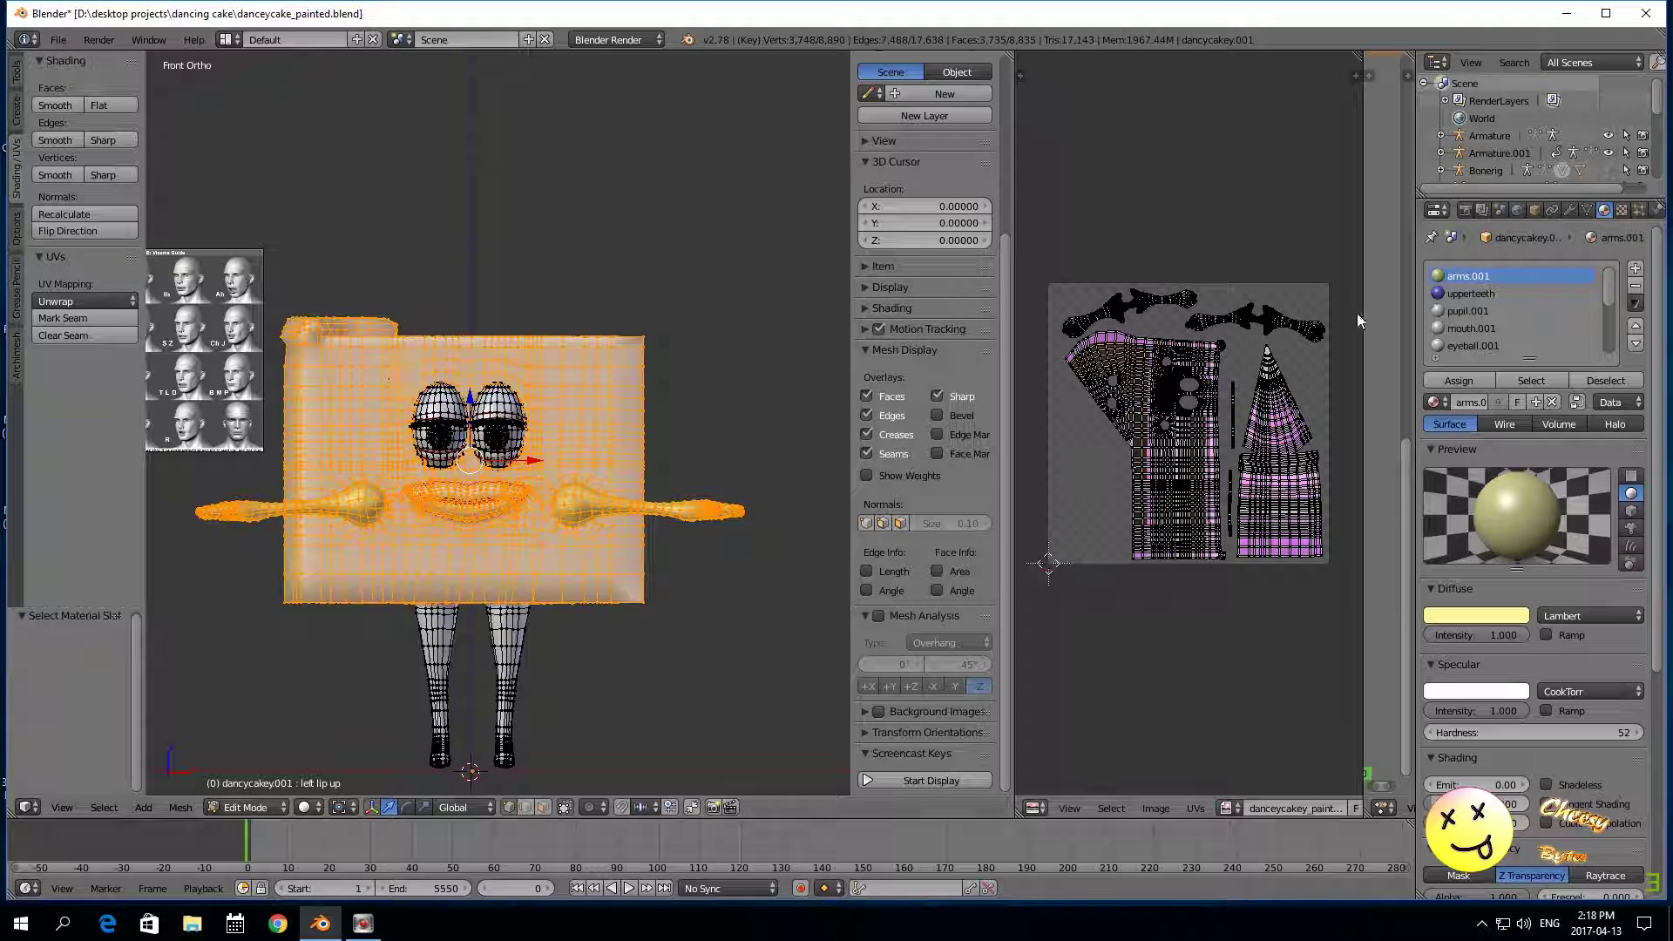
pyautogui.scroll(-3, 1493, 328)
pyautogui.click(1494, 328)
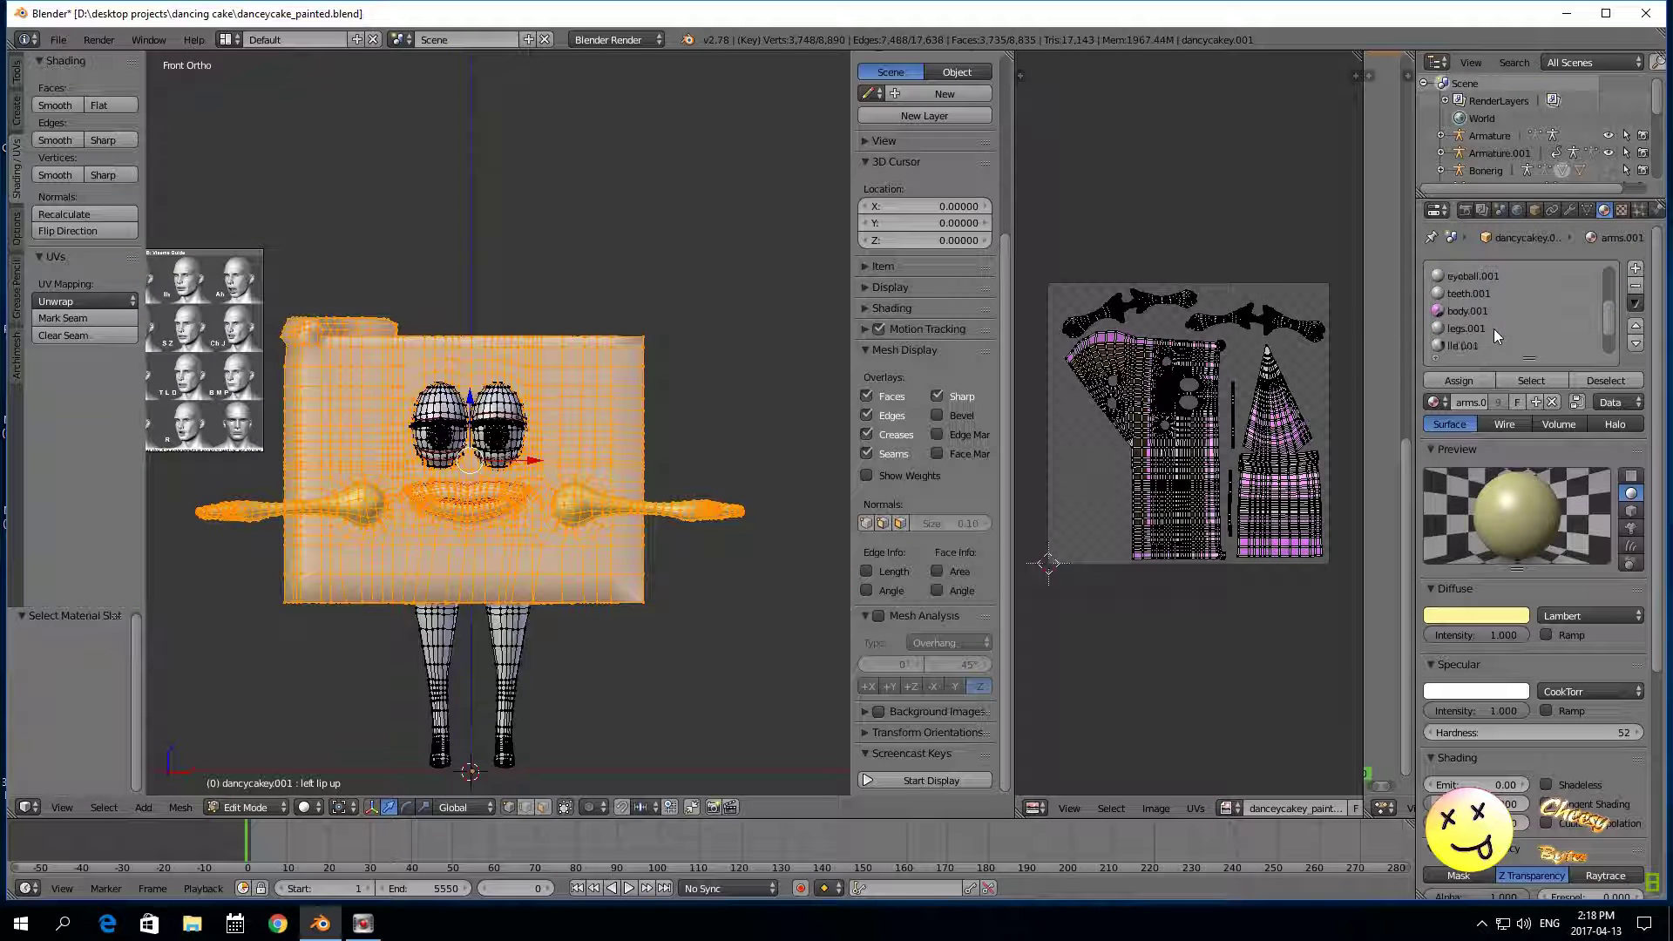
pyautogui.click(1517, 381)
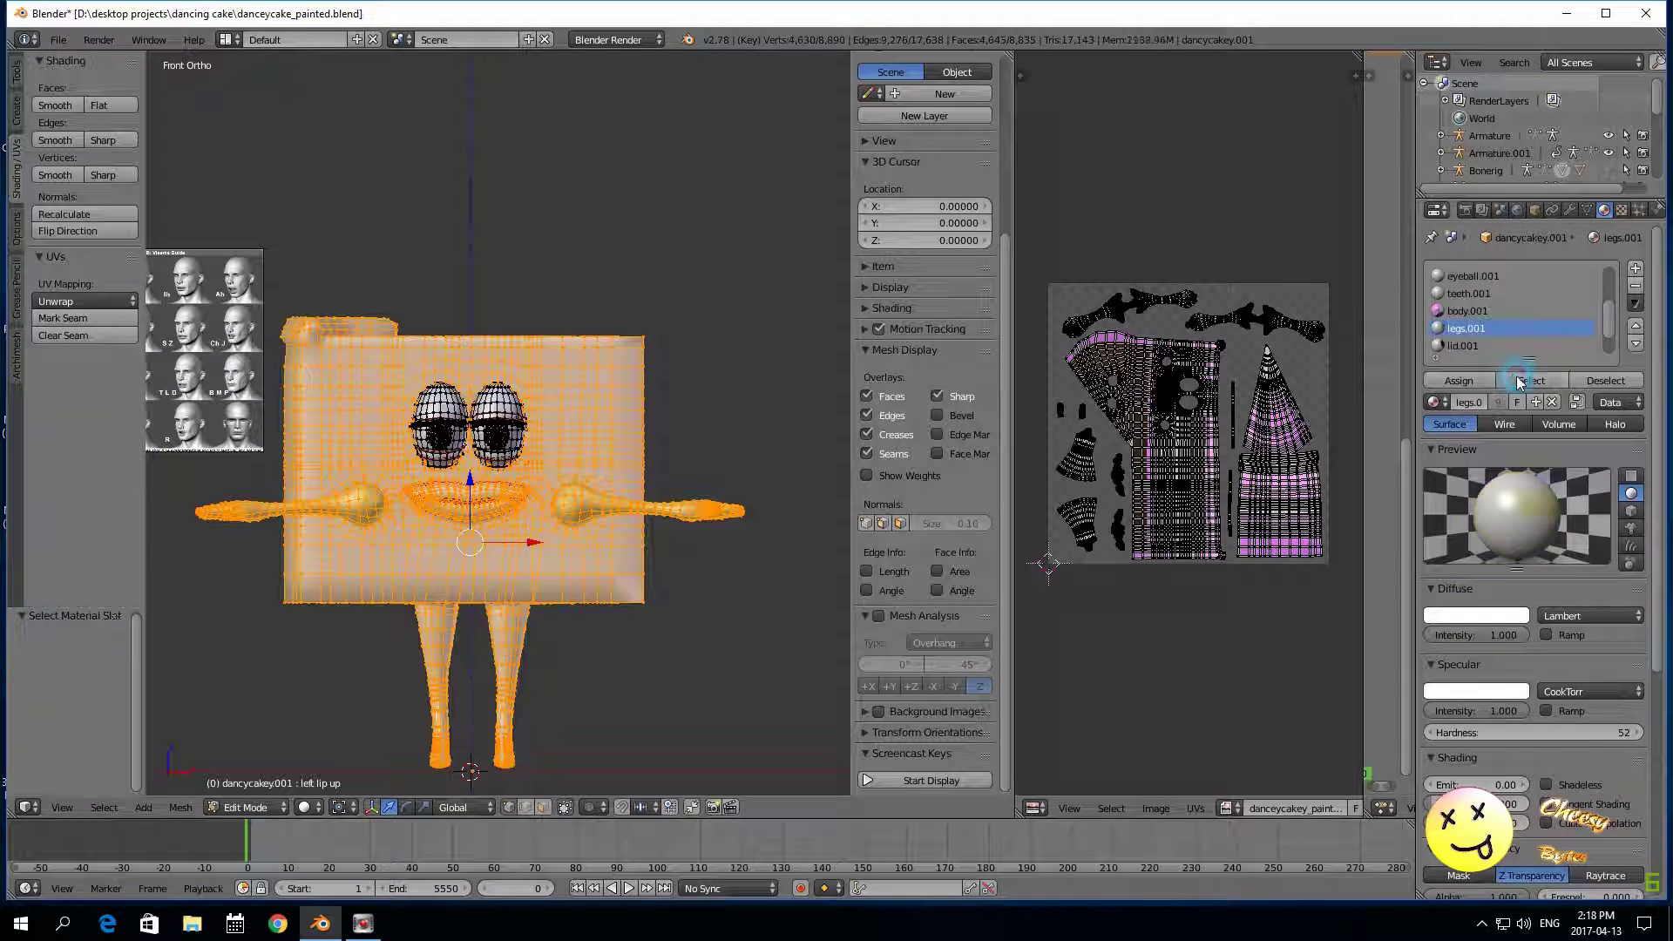
# Step: Select all the displayed UVs and assign them a different image by searching the loaded images for "cakeym"
pyautogui.click(1624, 213)
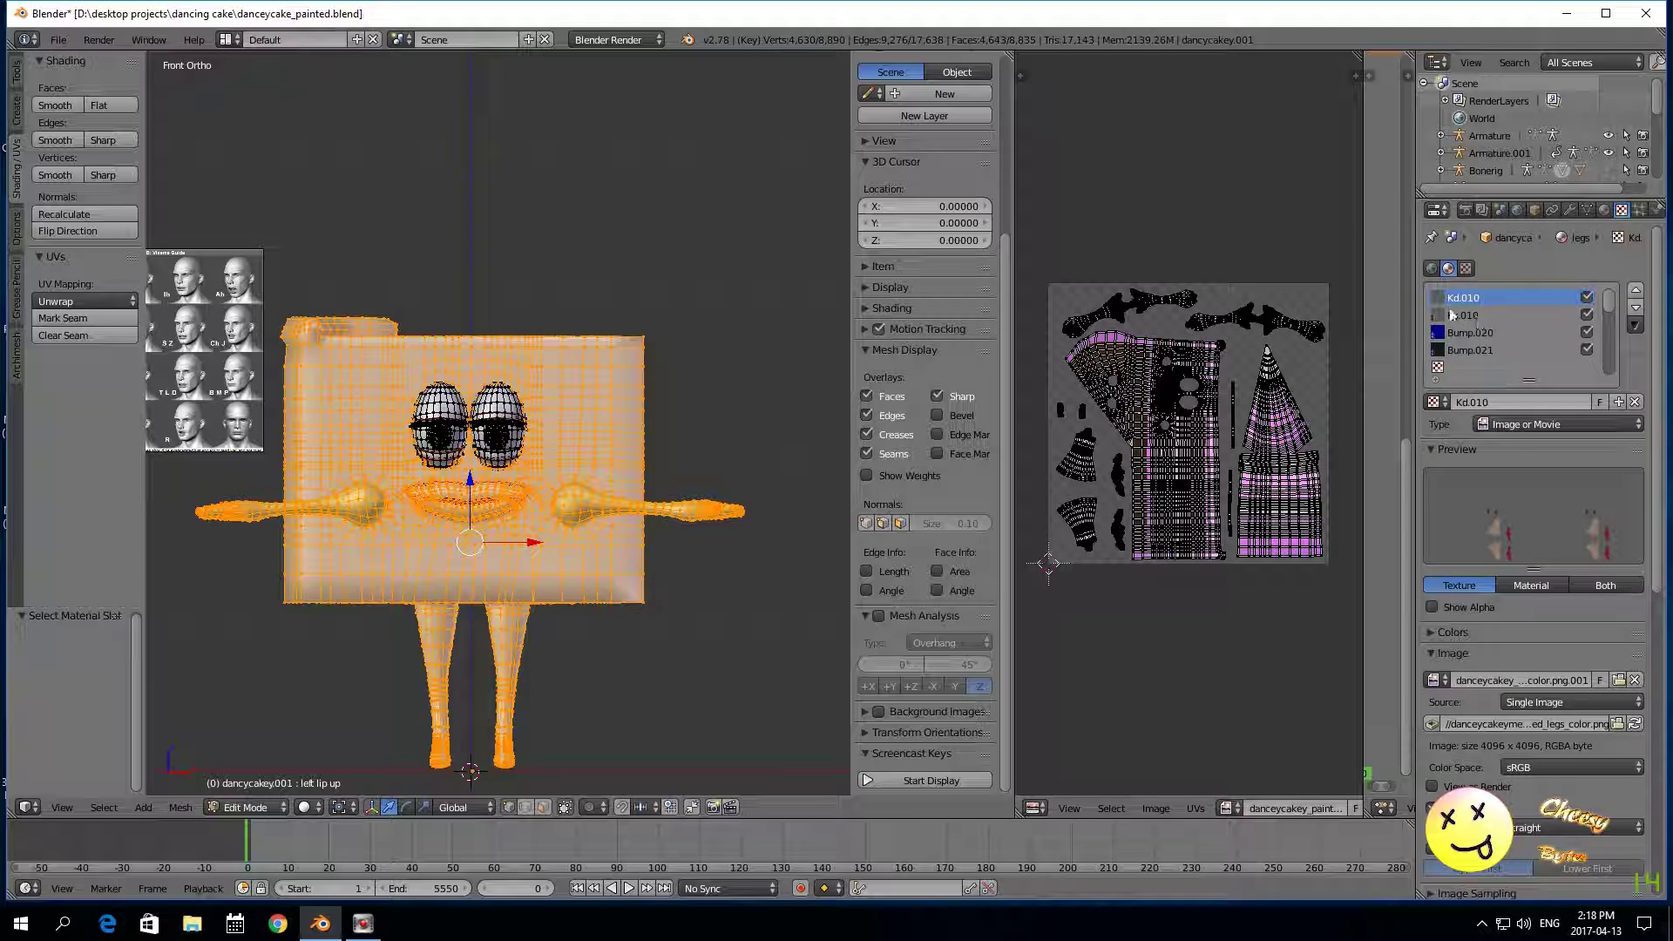
pyautogui.press('a')
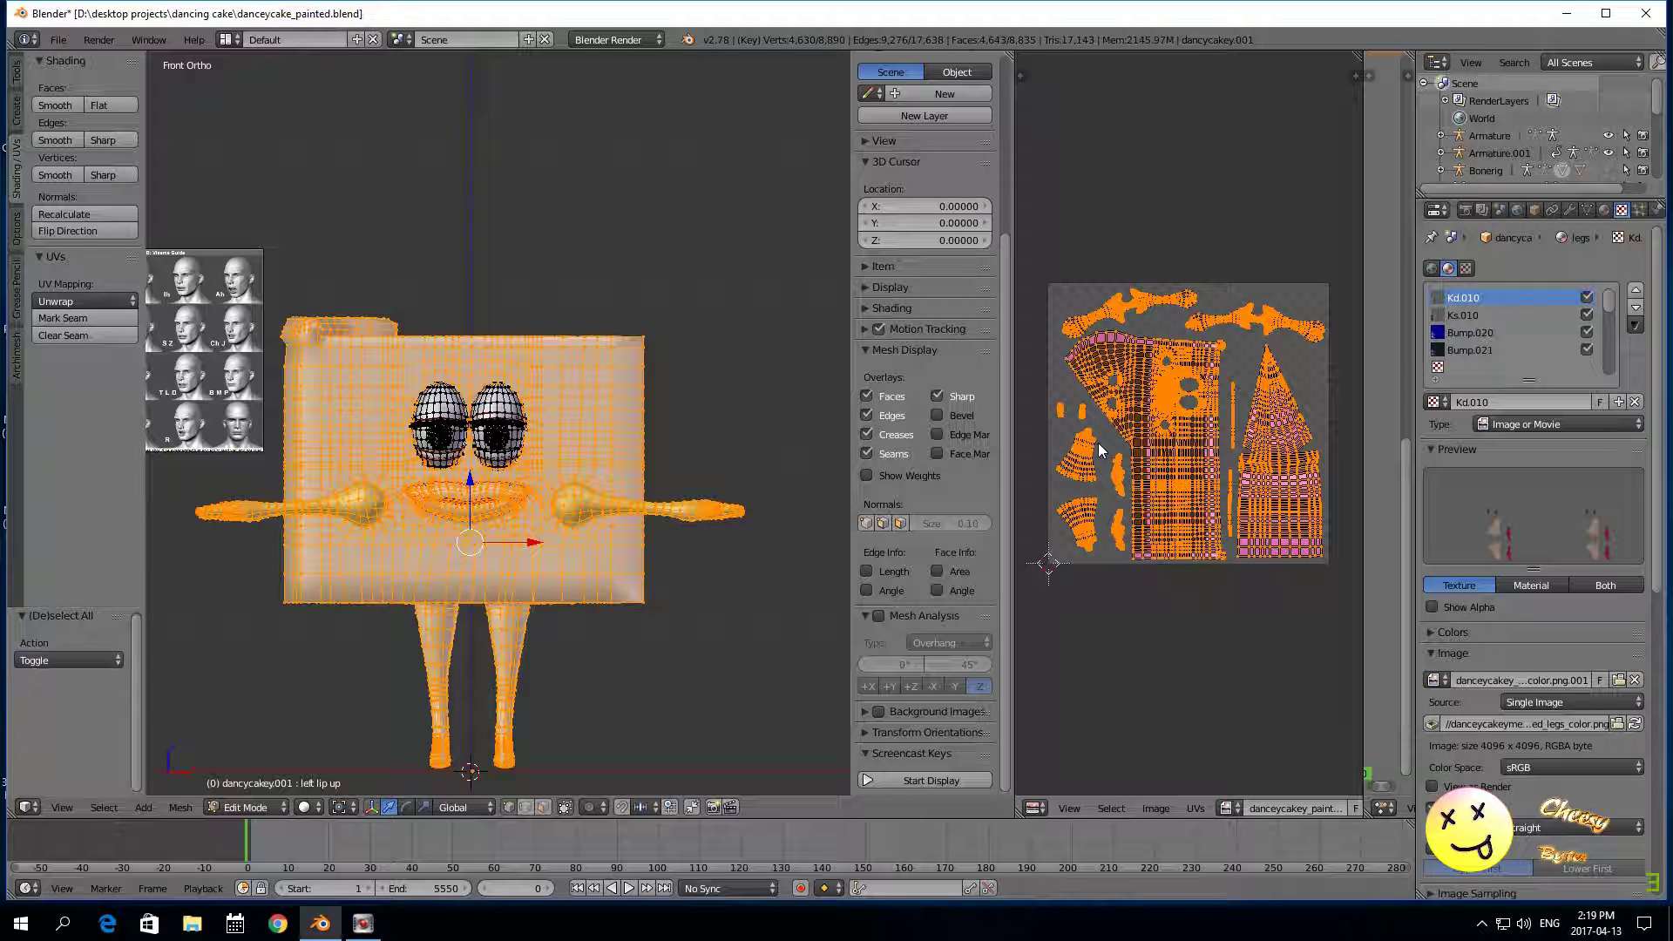
pyautogui.click(1227, 808)
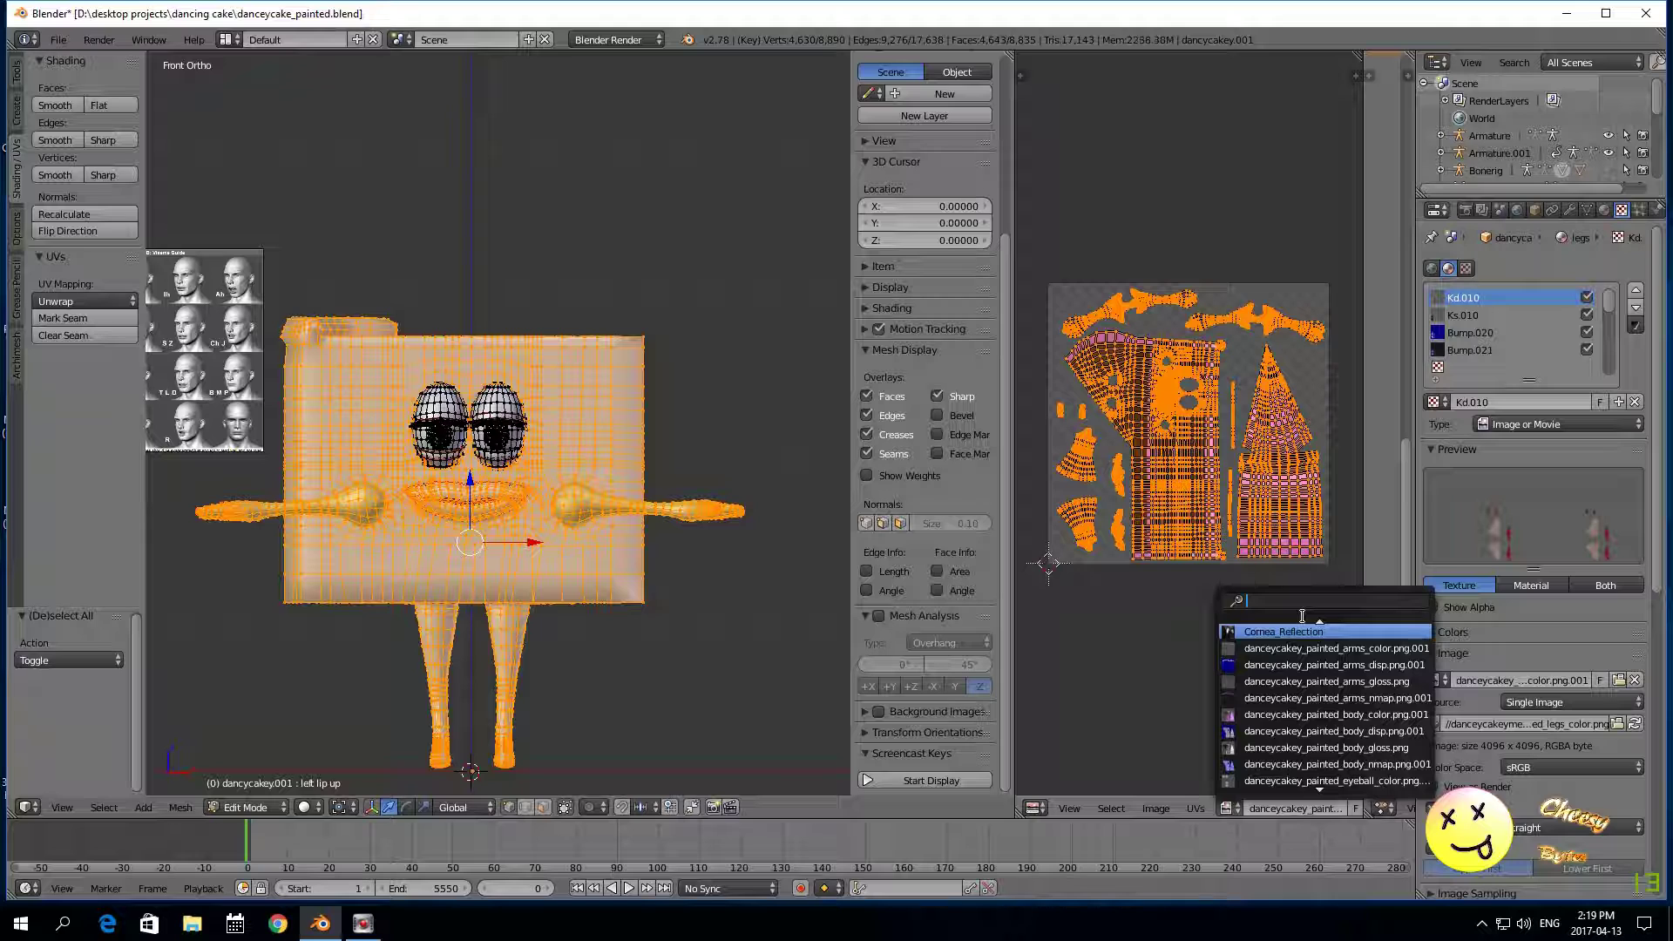
pyautogui.write('cakeyma')
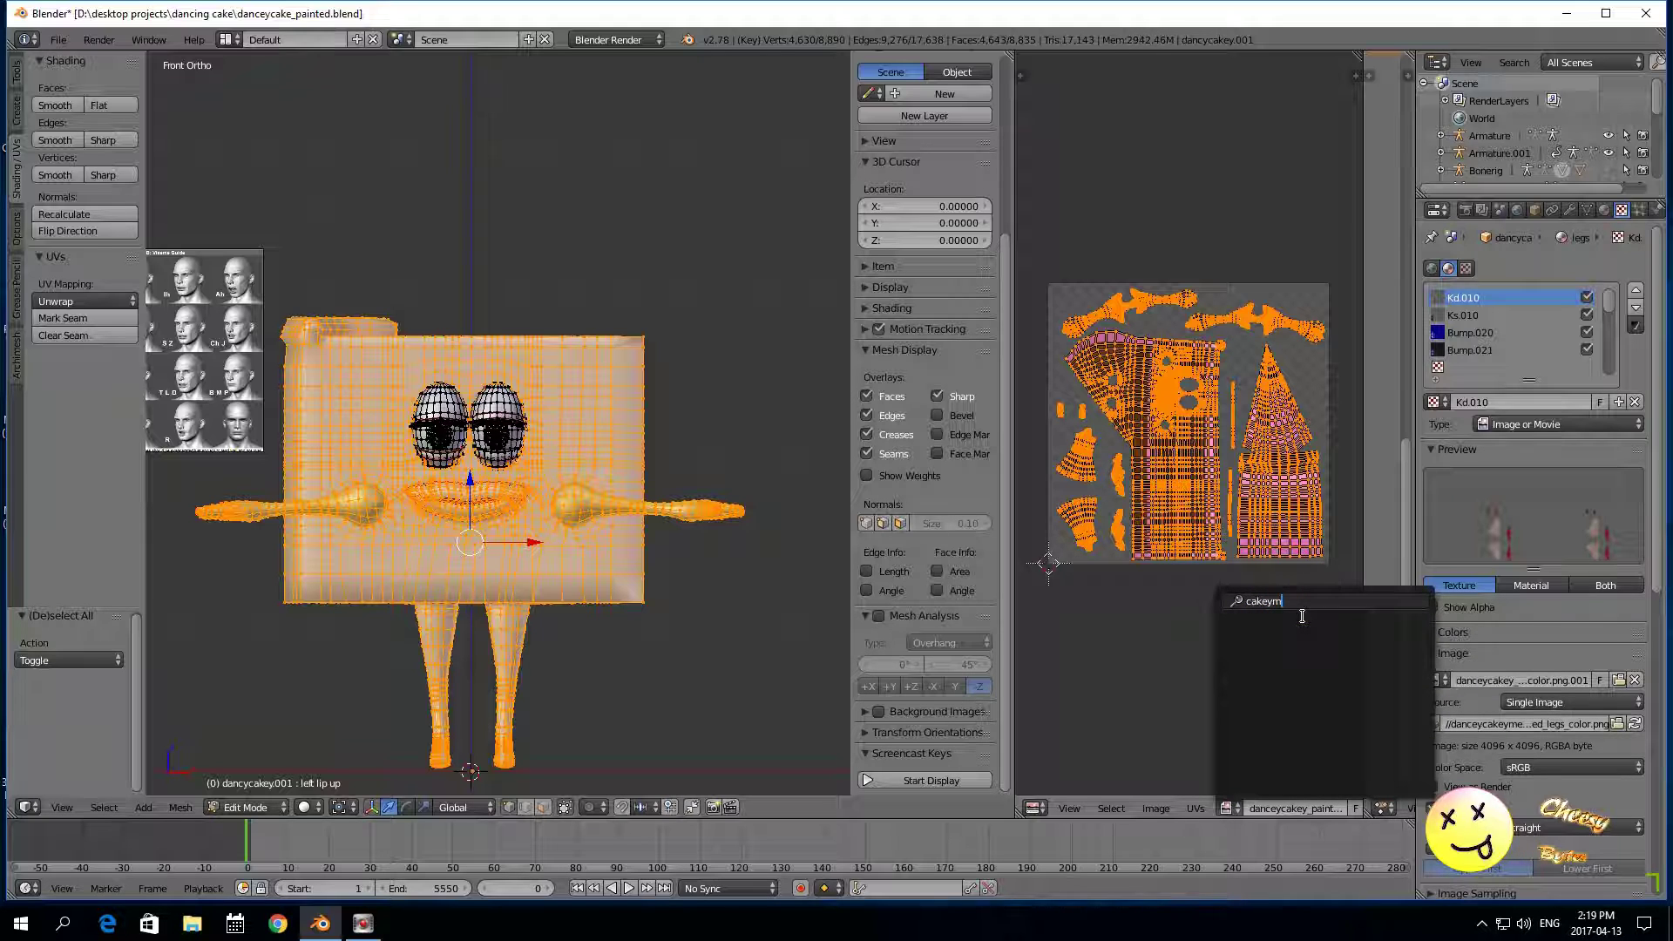
pyautogui.press('BackSpace')
pyautogui.click(1302, 633)
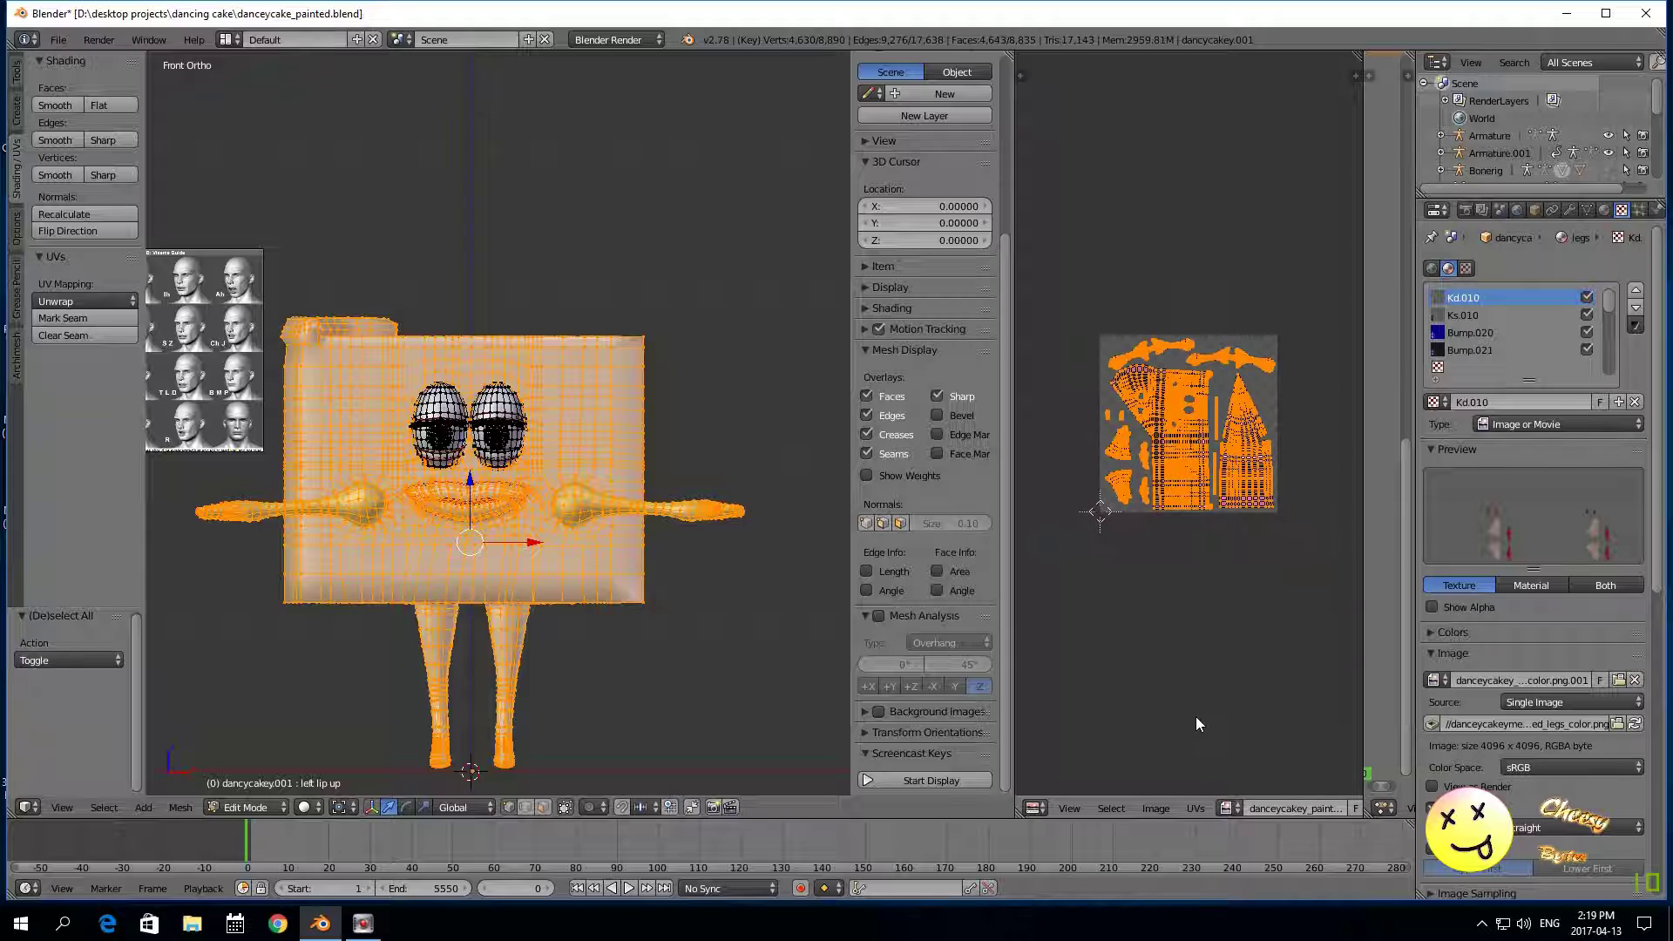
pyautogui.click(1229, 808)
pyautogui.scroll(-14, 1301, 781)
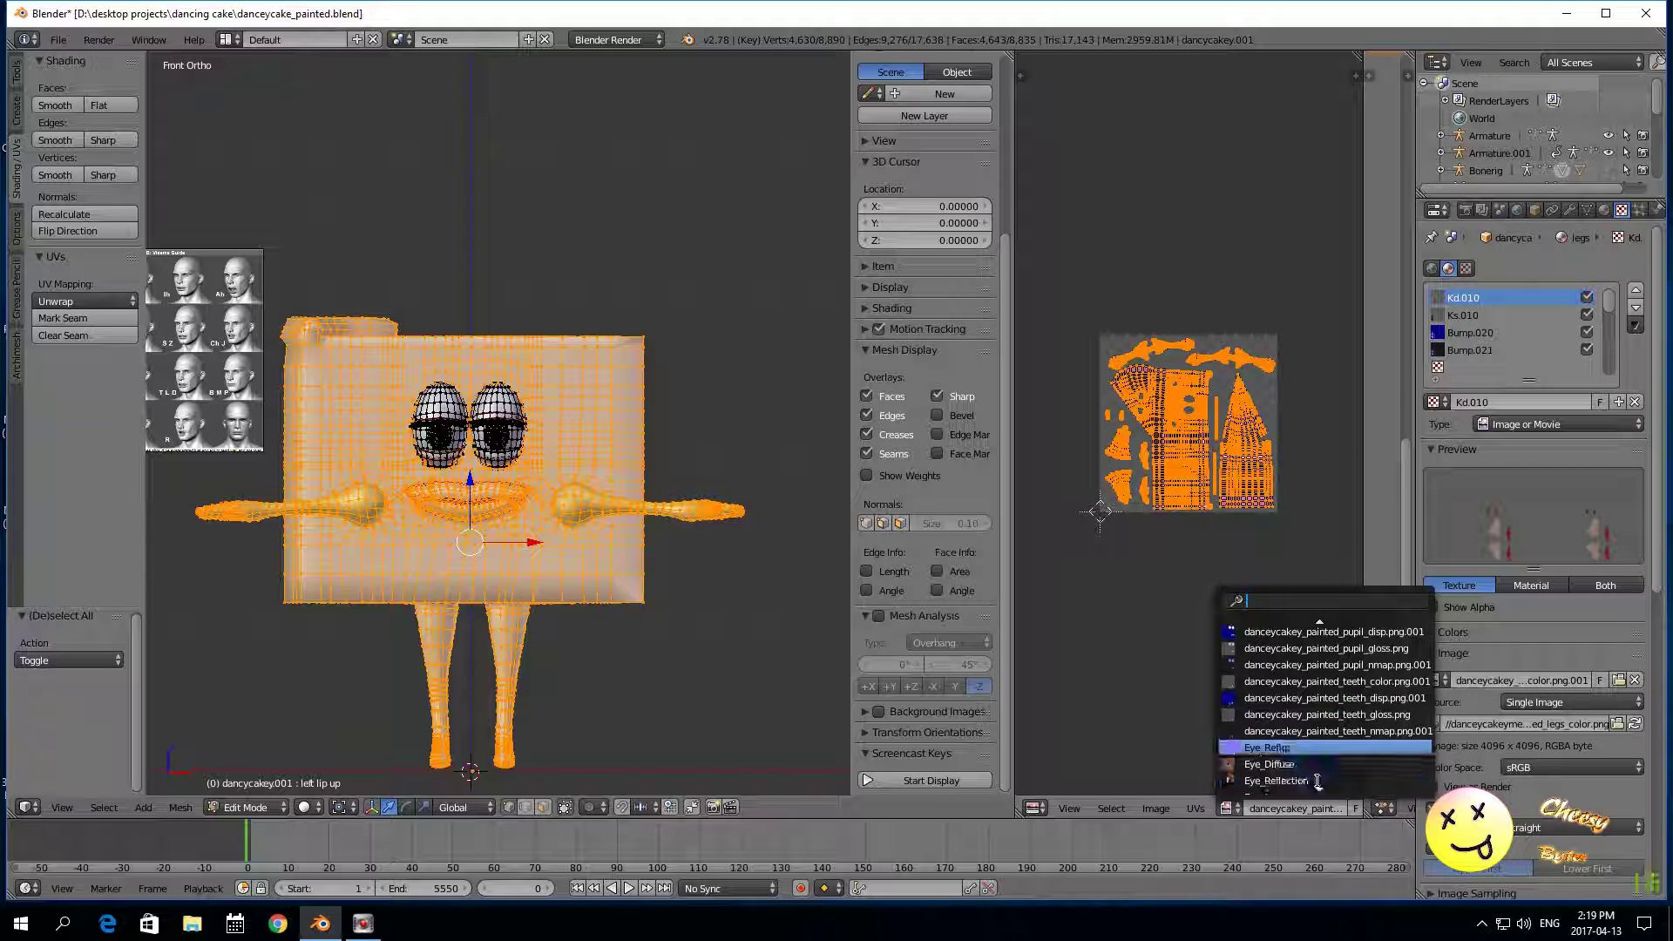
pyautogui.scroll(10, 1328, 633)
pyautogui.scroll(12, 1328, 632)
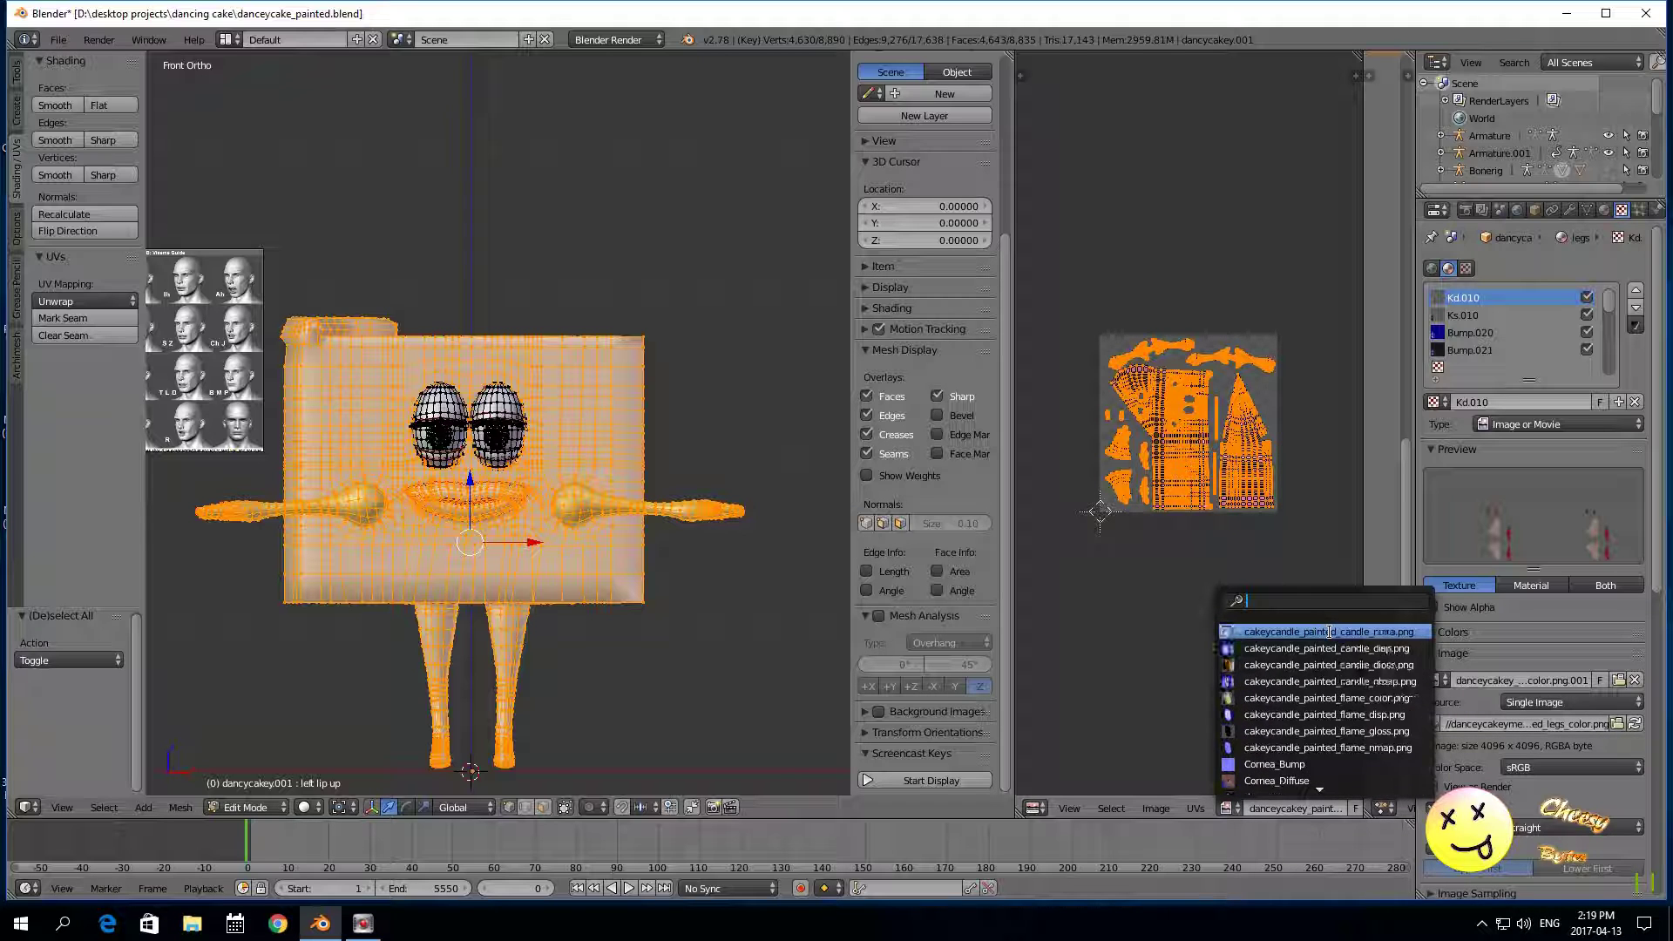
pyautogui.click(1128, 656)
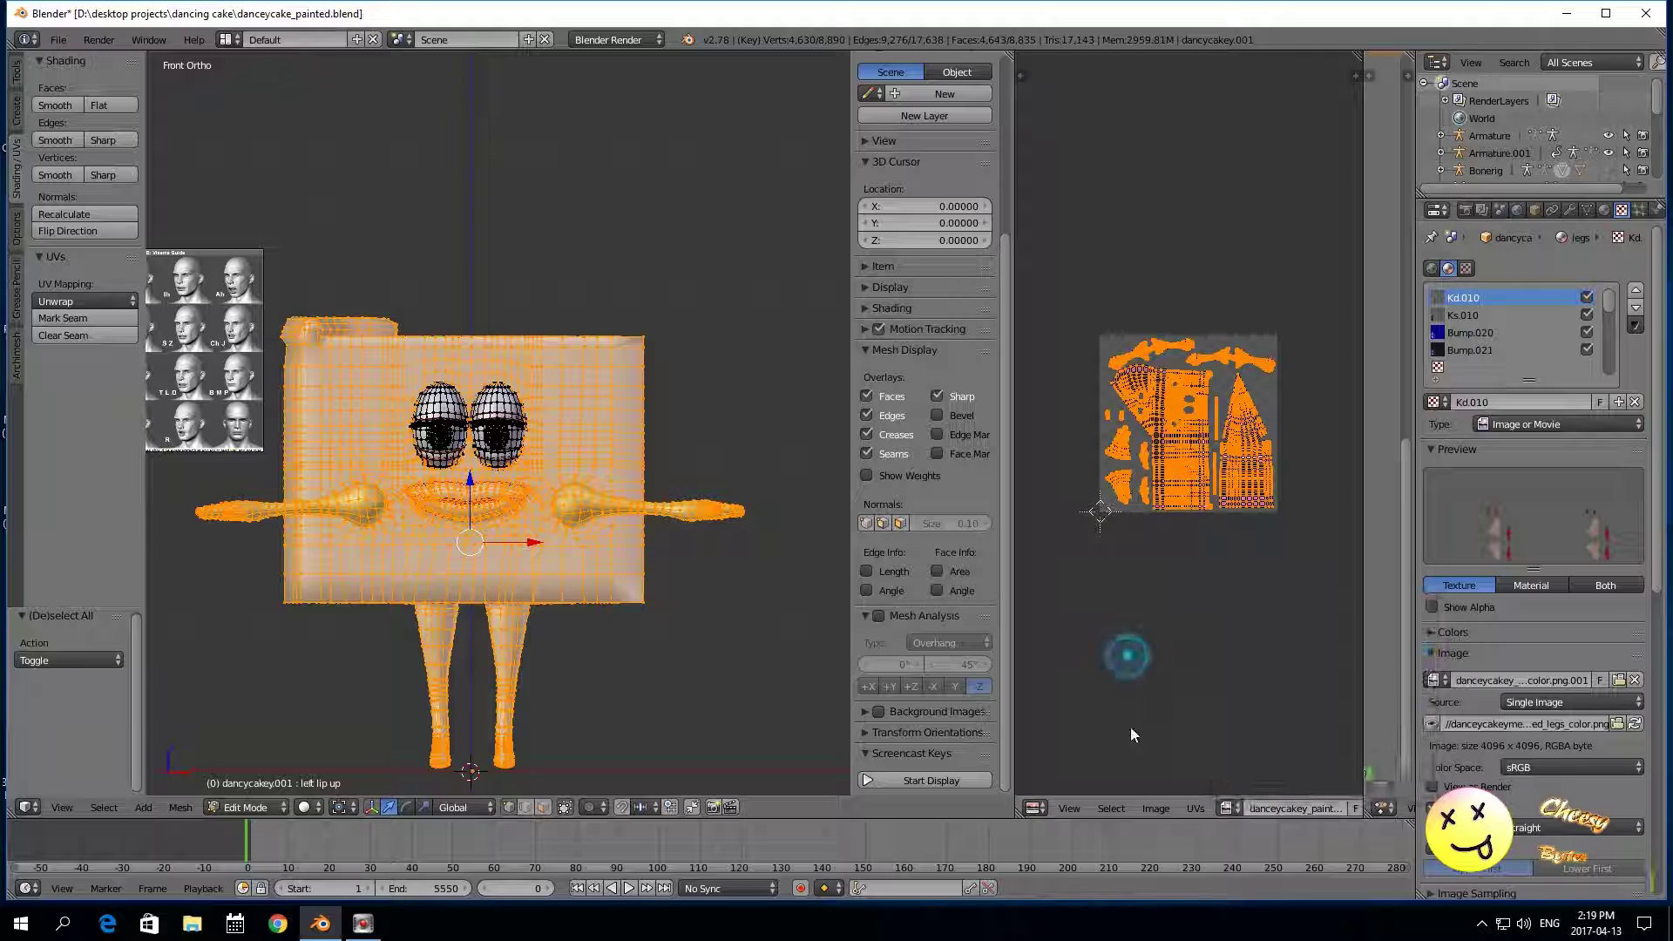
# Step: Set up a new blank 4096 × 4096 px image named cakeymain with alpha turned off
pyautogui.click(1156, 808)
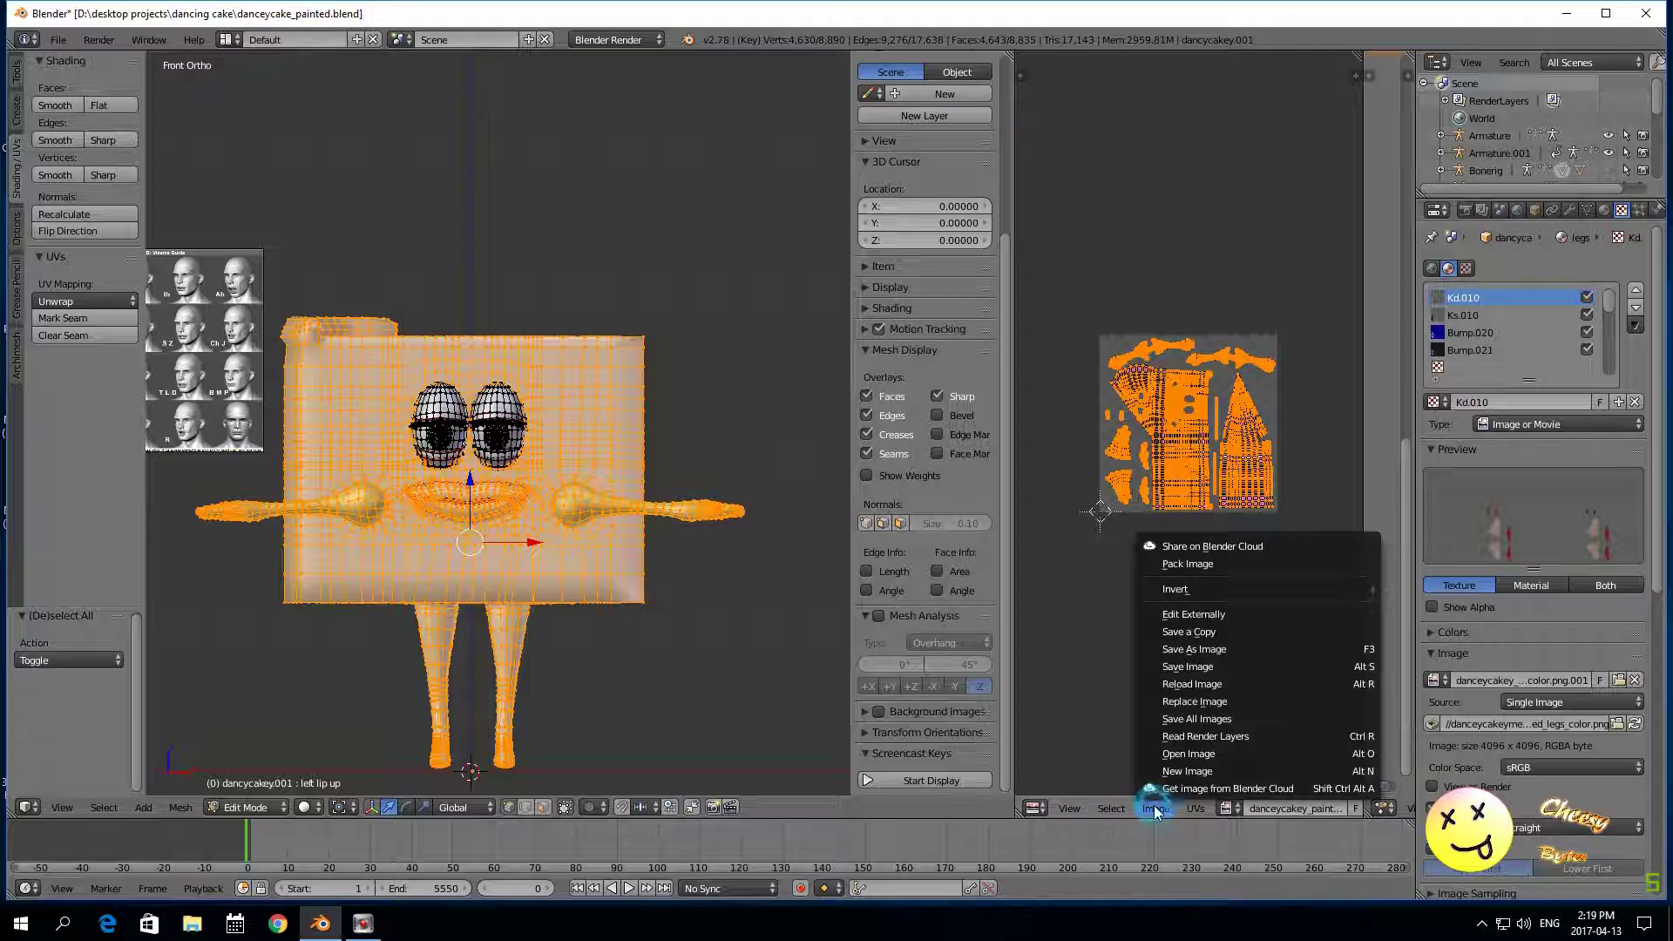
pyautogui.click(1189, 771)
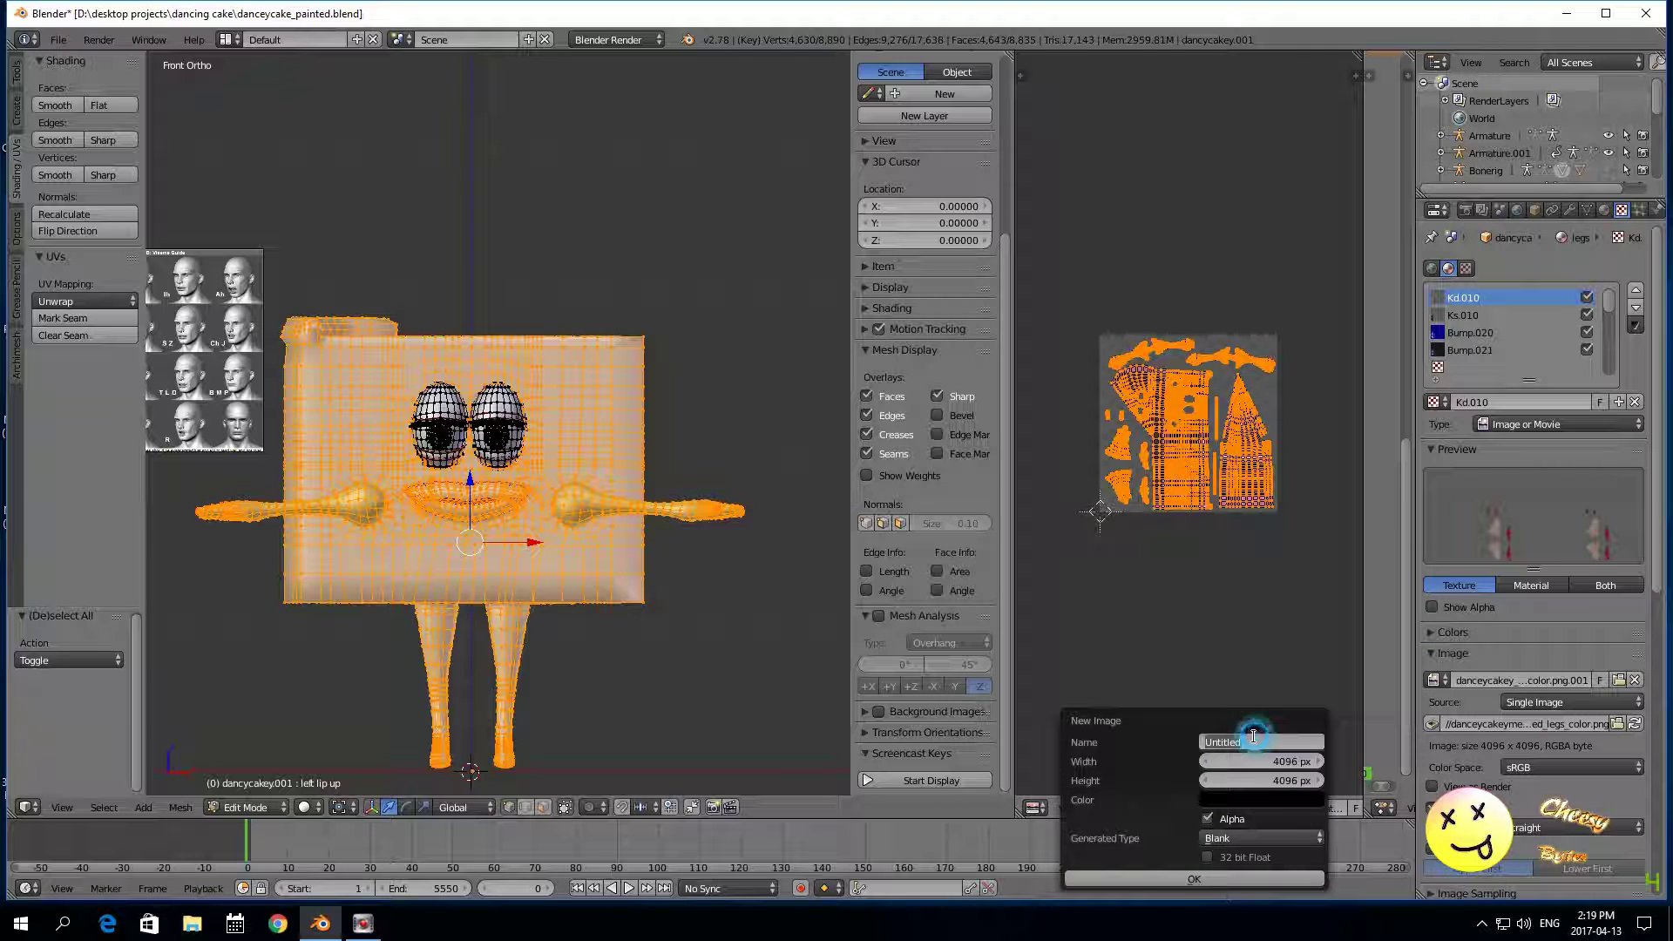
pyautogui.write('cakeymain')
pyautogui.press('Return')
pyautogui.click(1207, 819)
# Step: Set the new image's fill colour to light pink (R 0.811, G 0.577, B 0.796) and create the image
pyautogui.click(1222, 800)
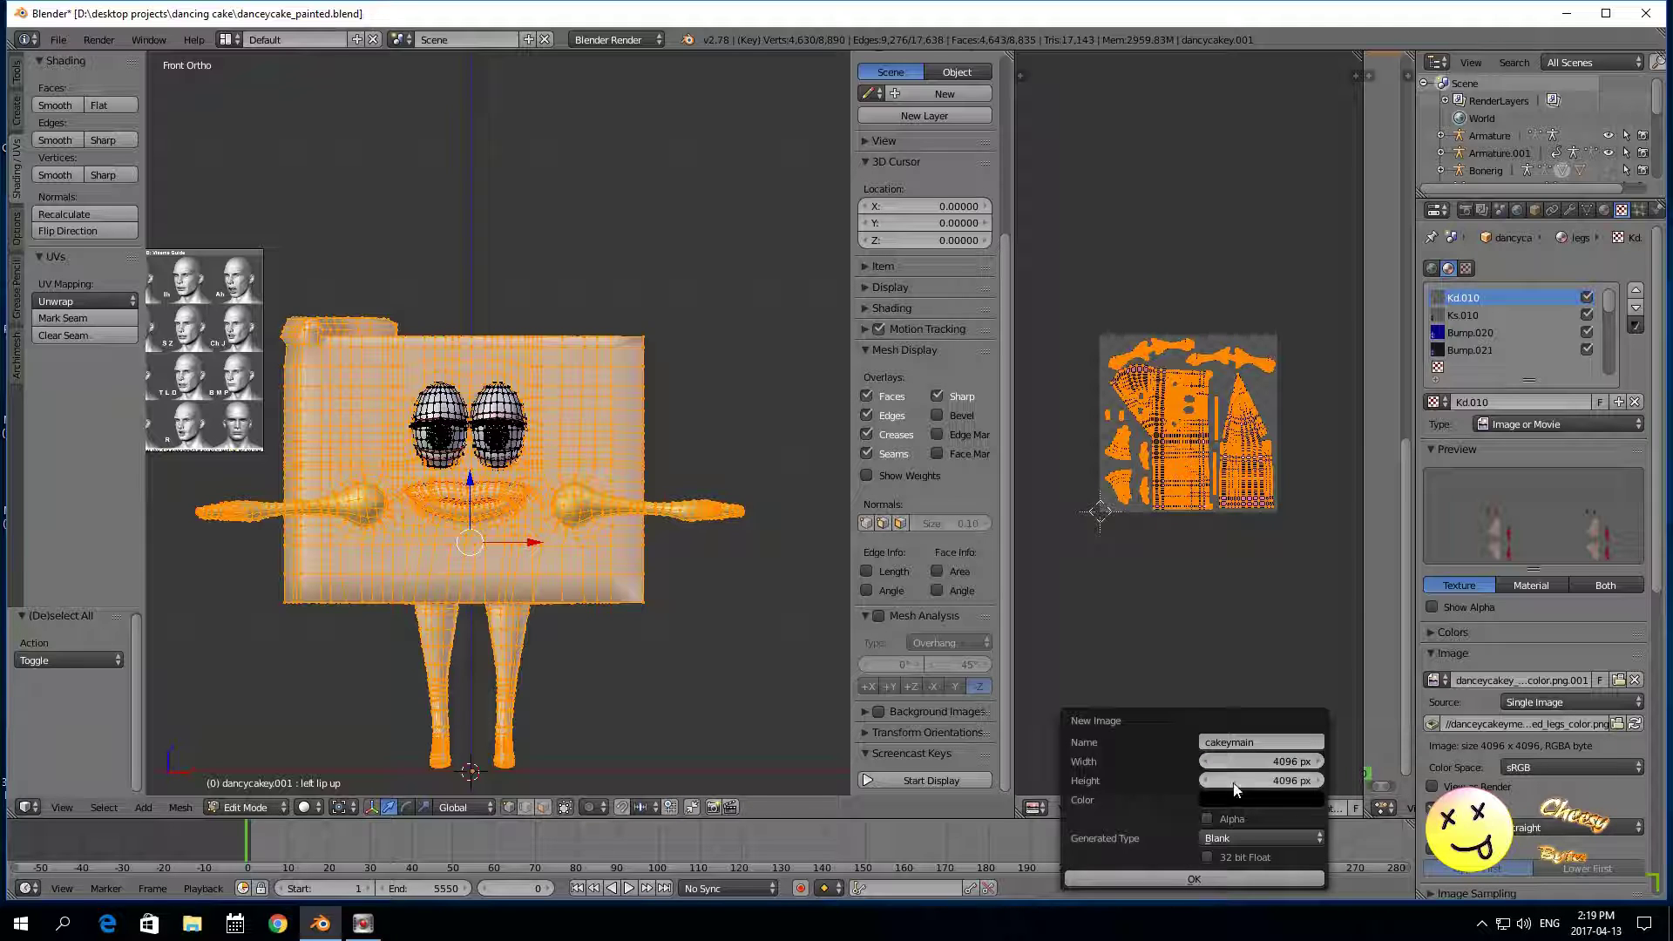
pyautogui.click(1238, 797)
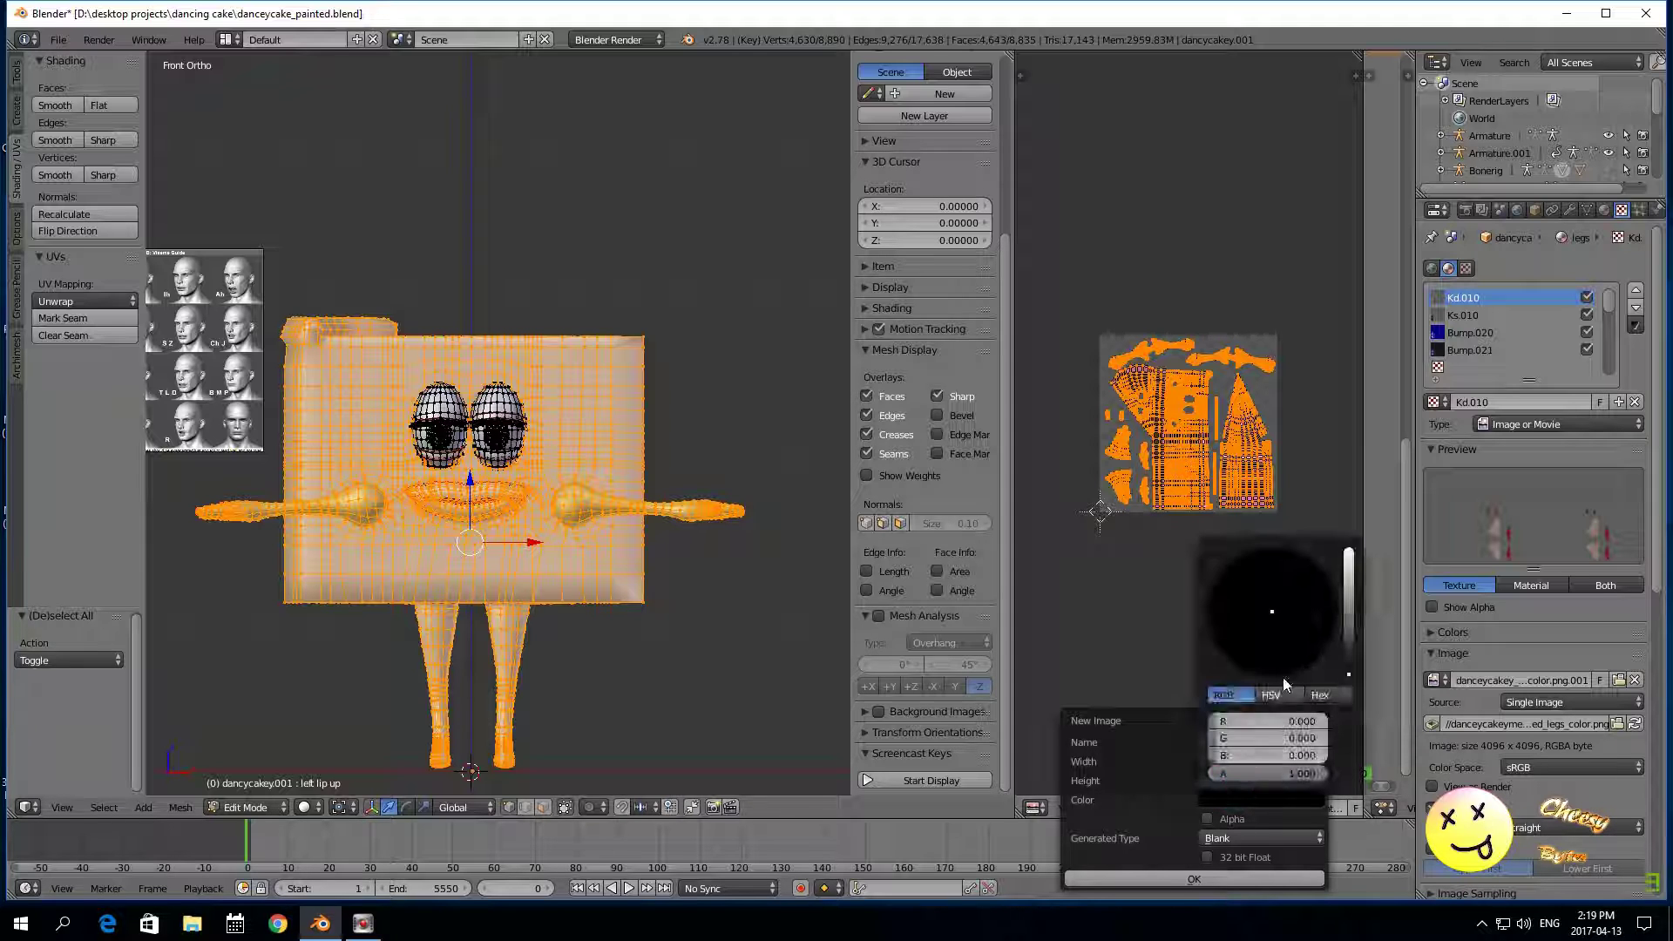
pyautogui.click(1348, 625)
pyautogui.moveTo(1273, 611); pyautogui.dragTo(1348, 571)
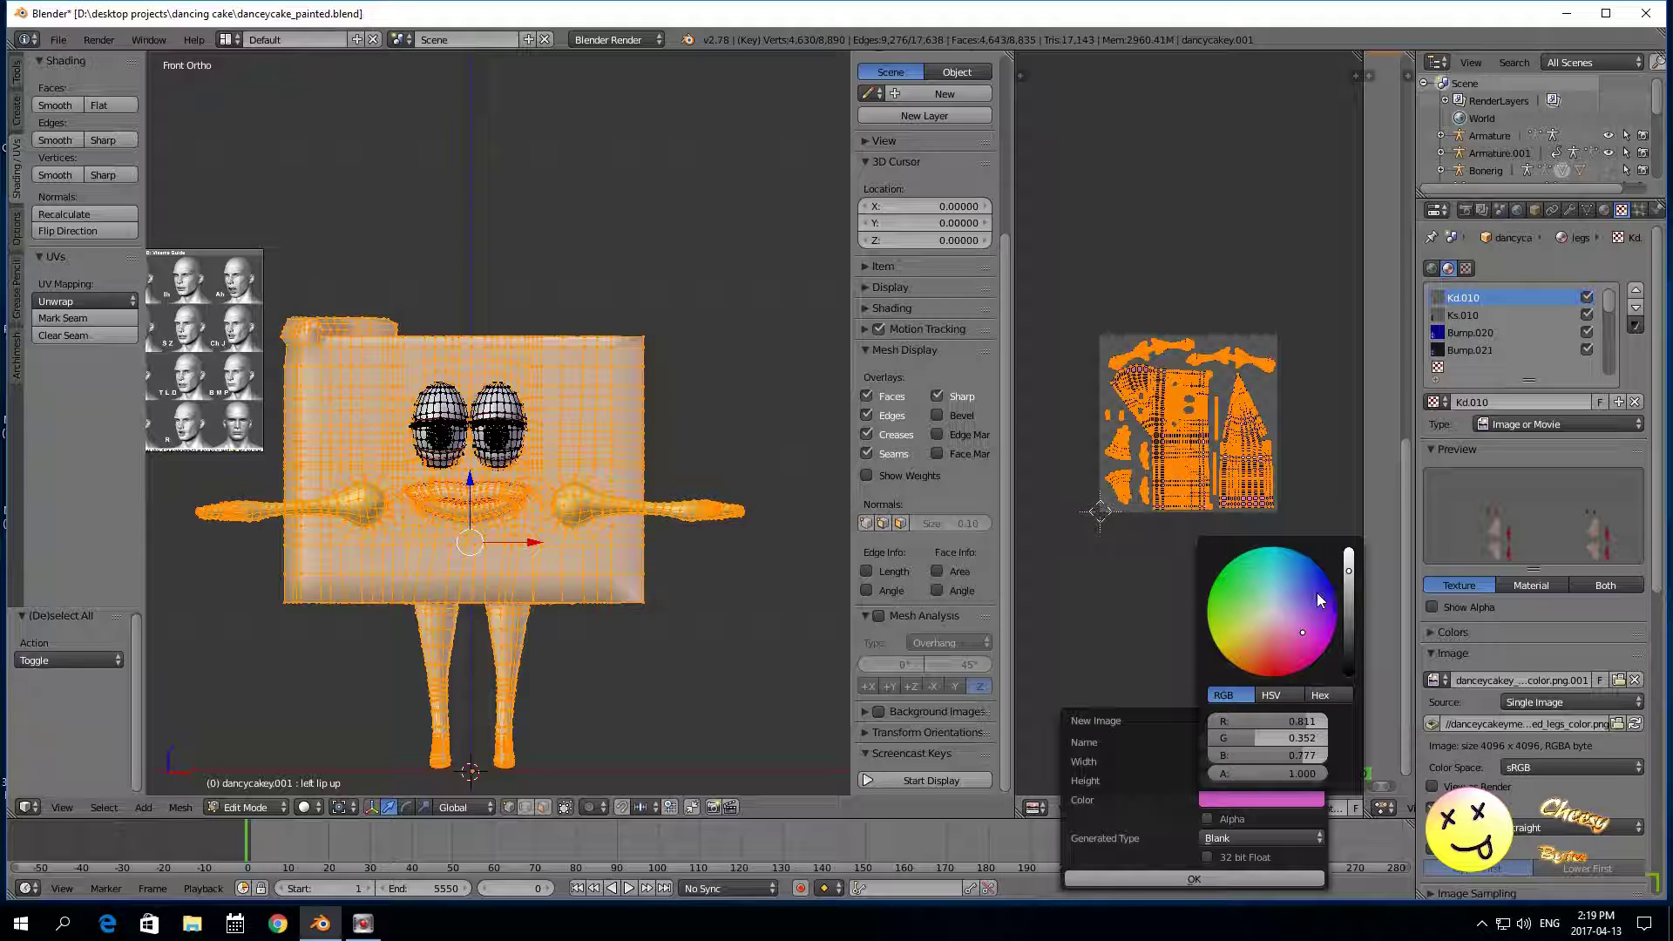
pyautogui.moveTo(1300, 629); pyautogui.dragTo(1288, 622)
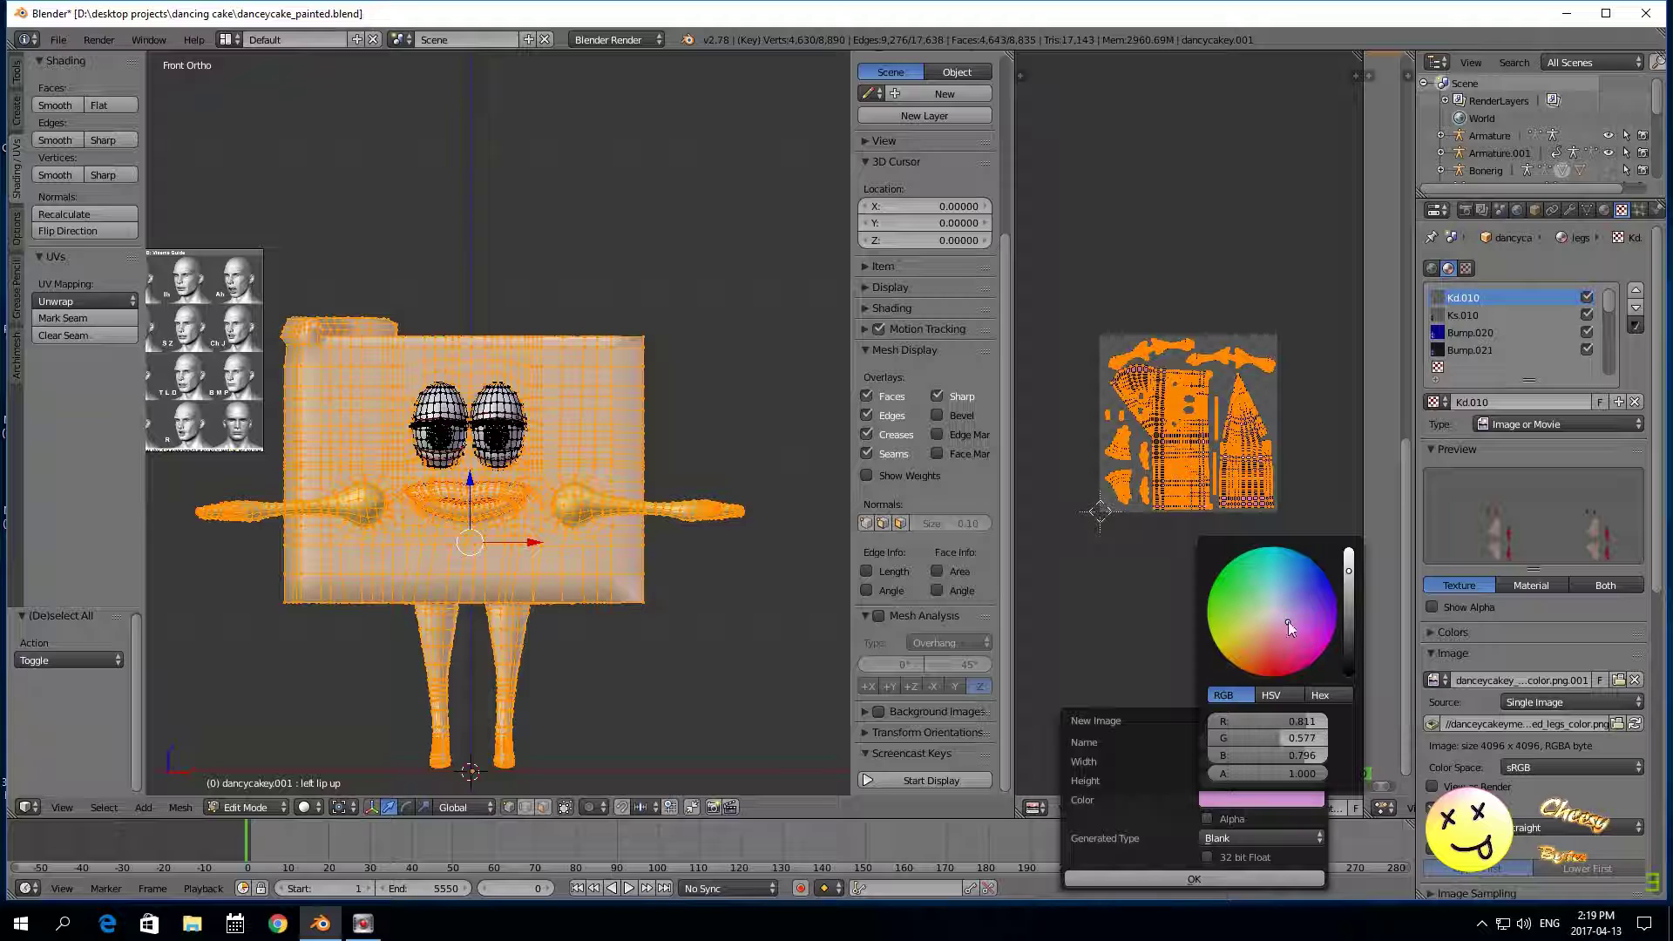
pyautogui.click(1194, 879)
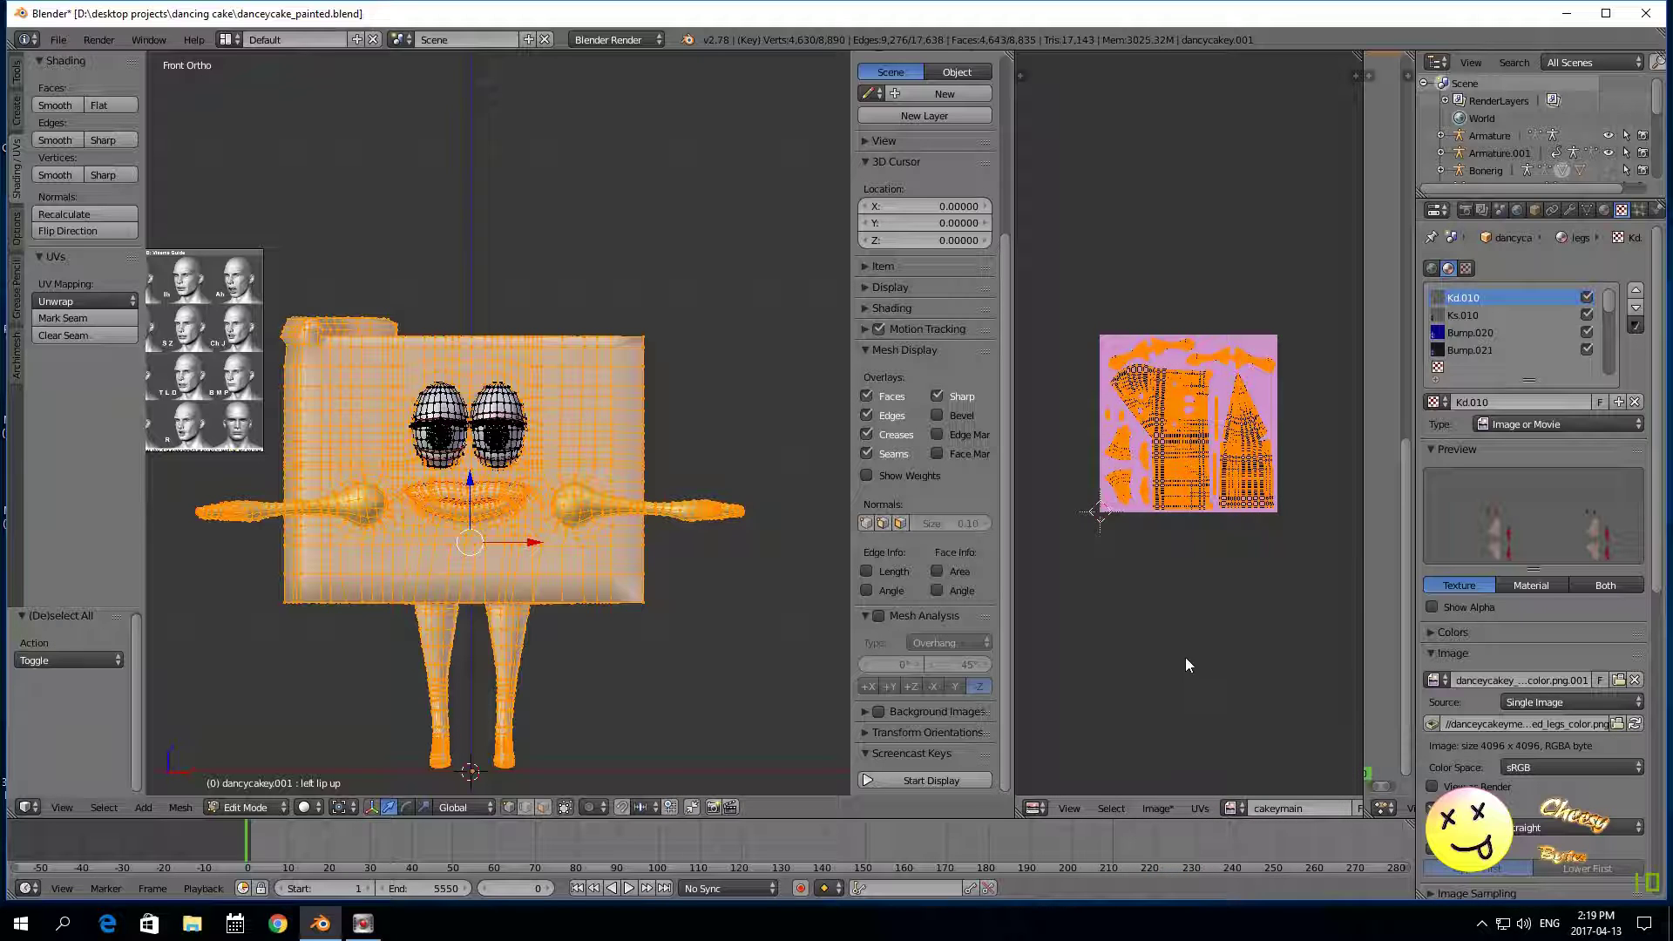
# Step: Reselect all UVs and bake onto cakeymain using the Textures bake mode with Selected to Active turned on
pyautogui.scroll(2, 1181, 653)
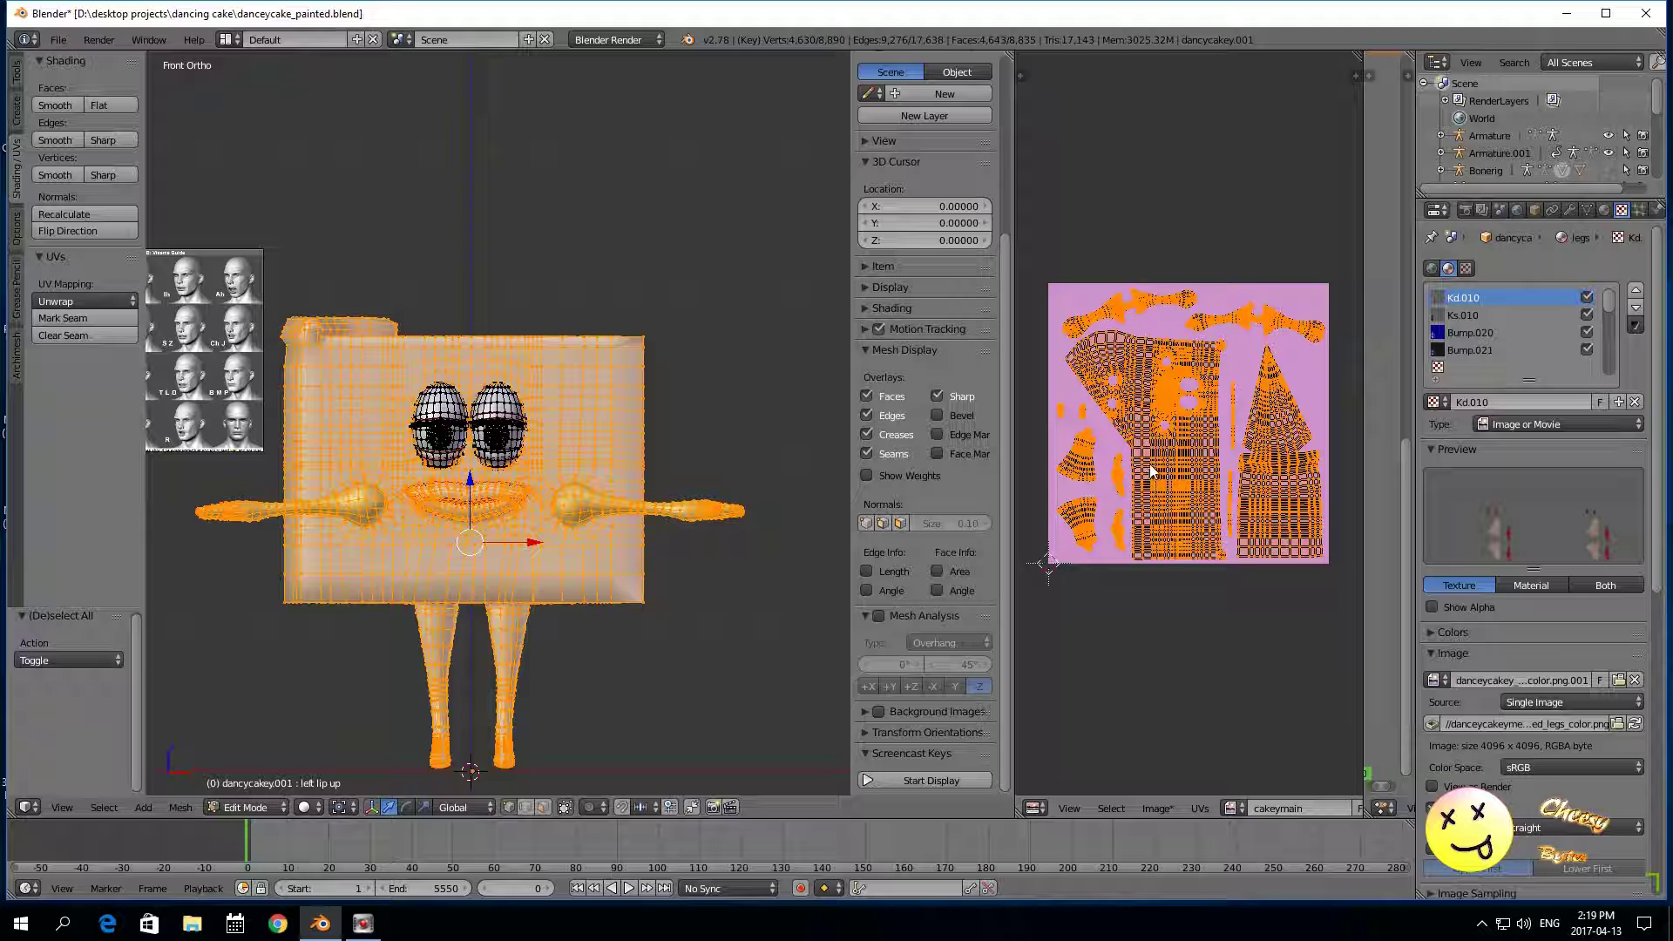
pyautogui.press('a')
pyautogui.press('a')
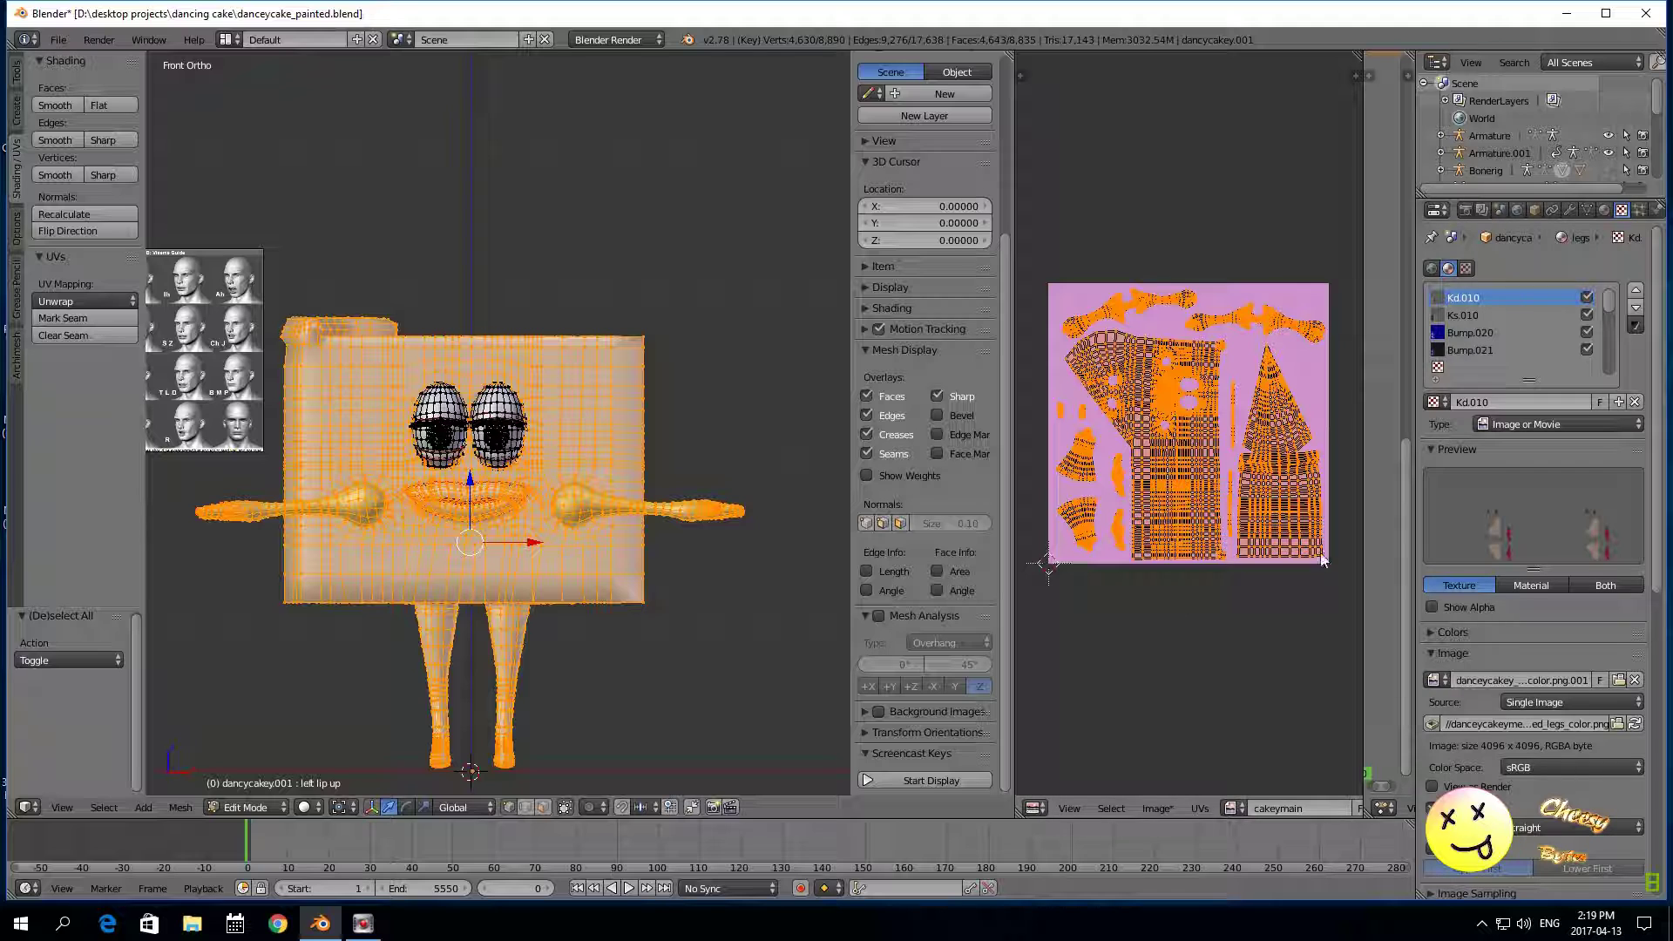
pyautogui.click(1465, 210)
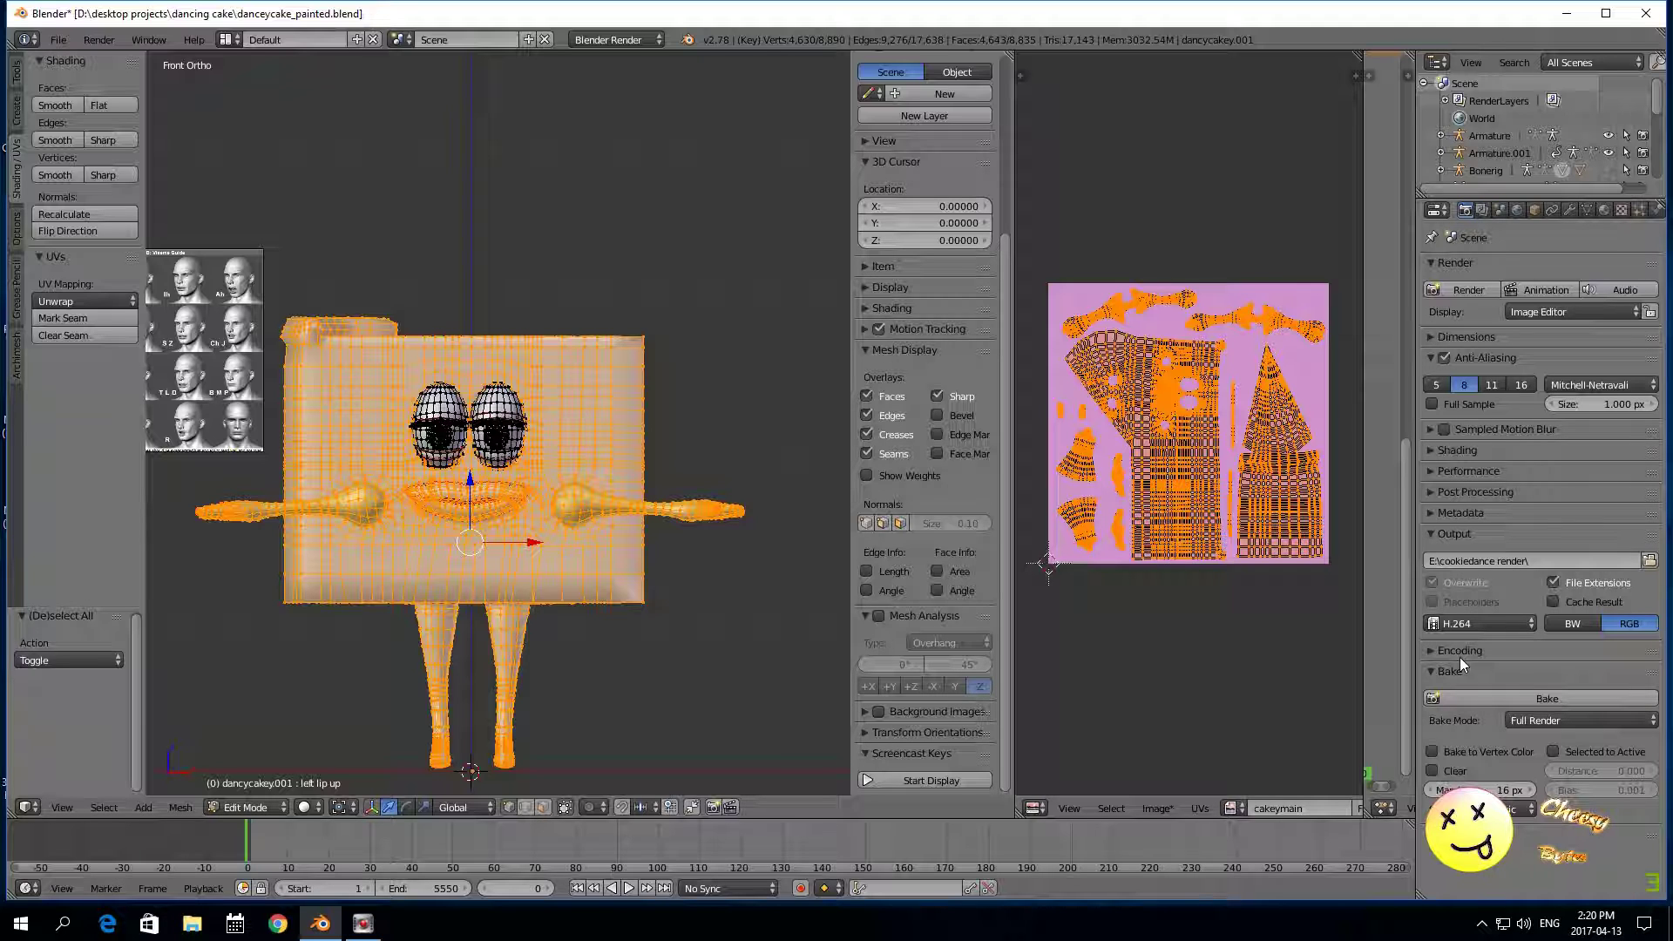
pyautogui.click(1525, 723)
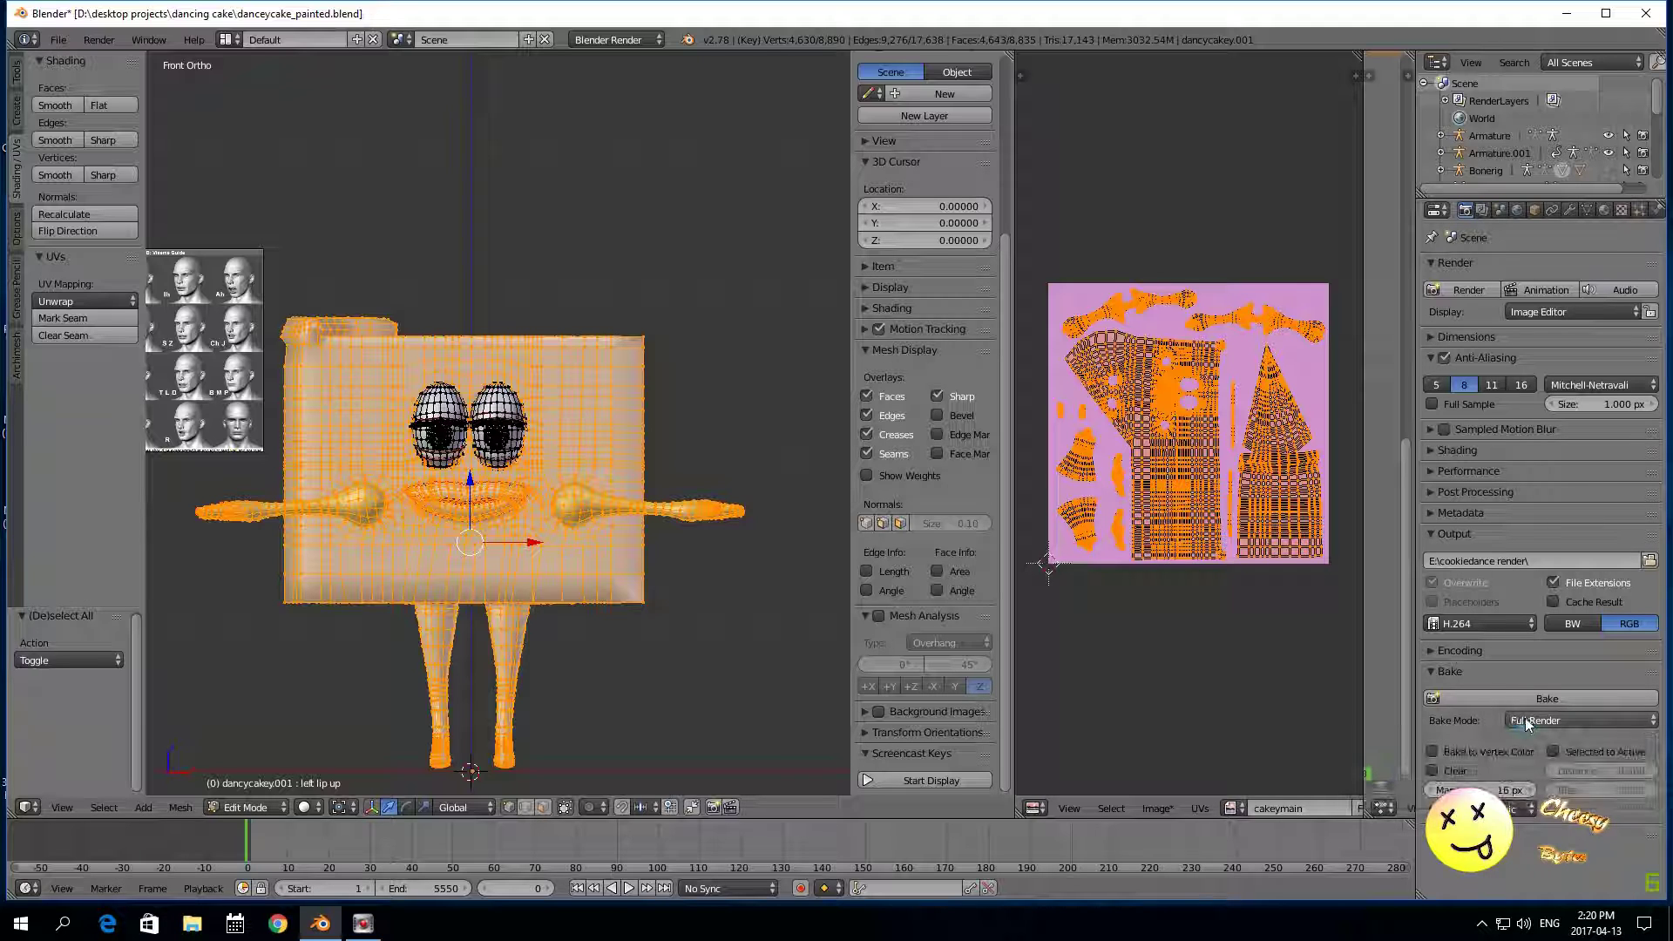
pyautogui.click(1525, 624)
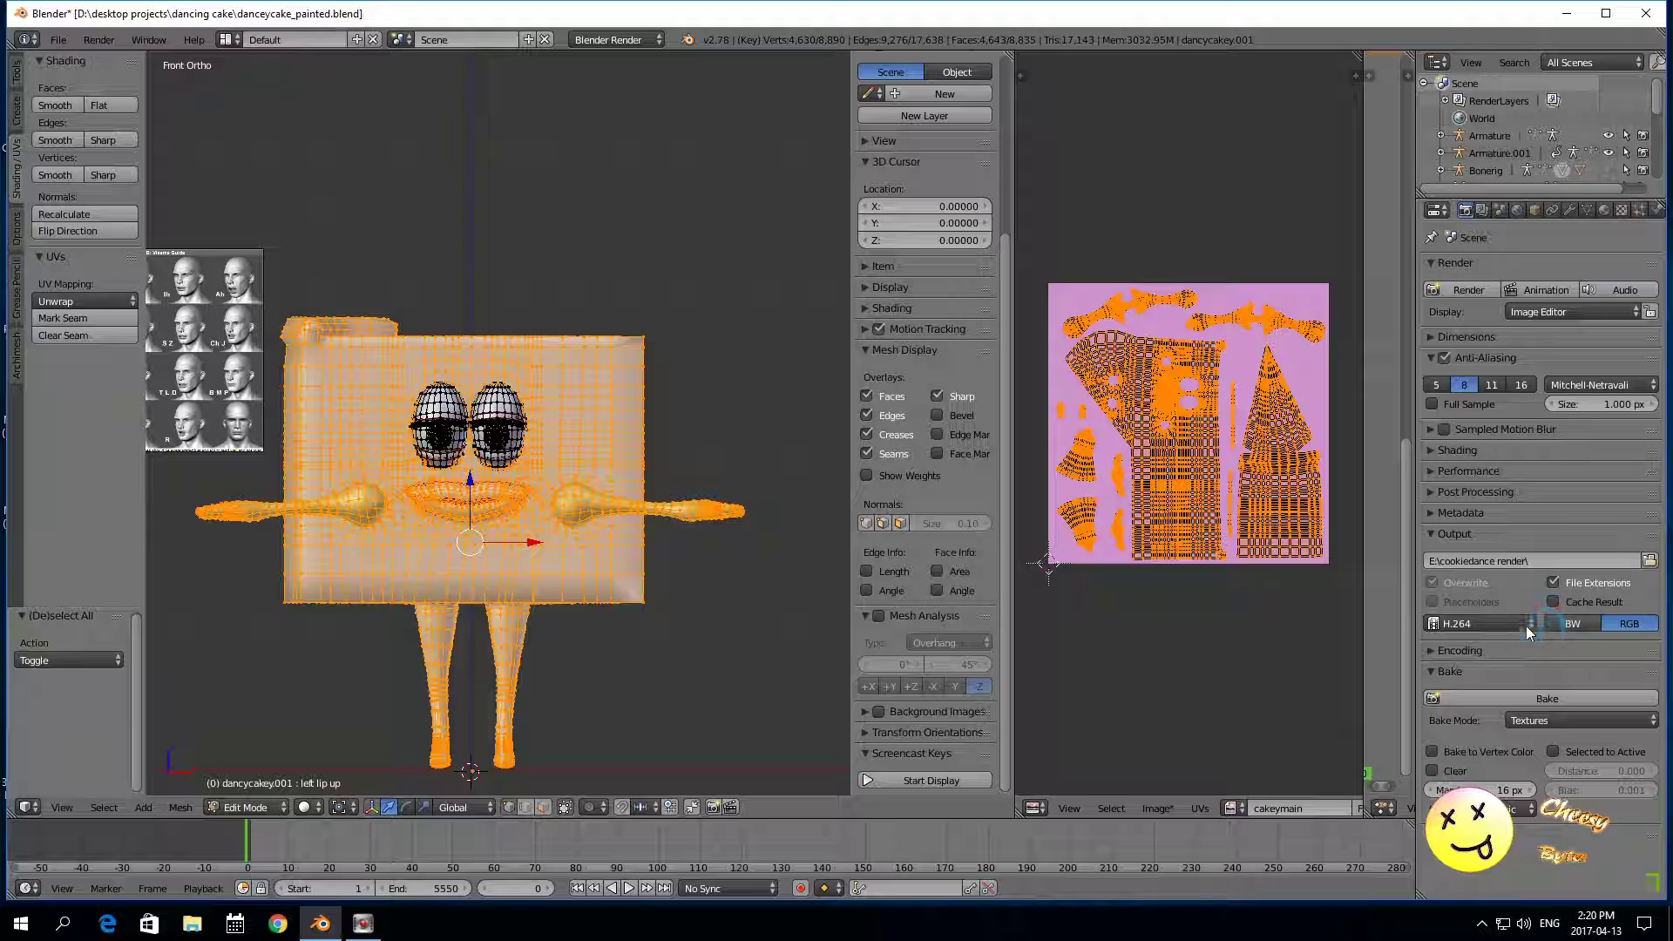
pyautogui.click(1553, 751)
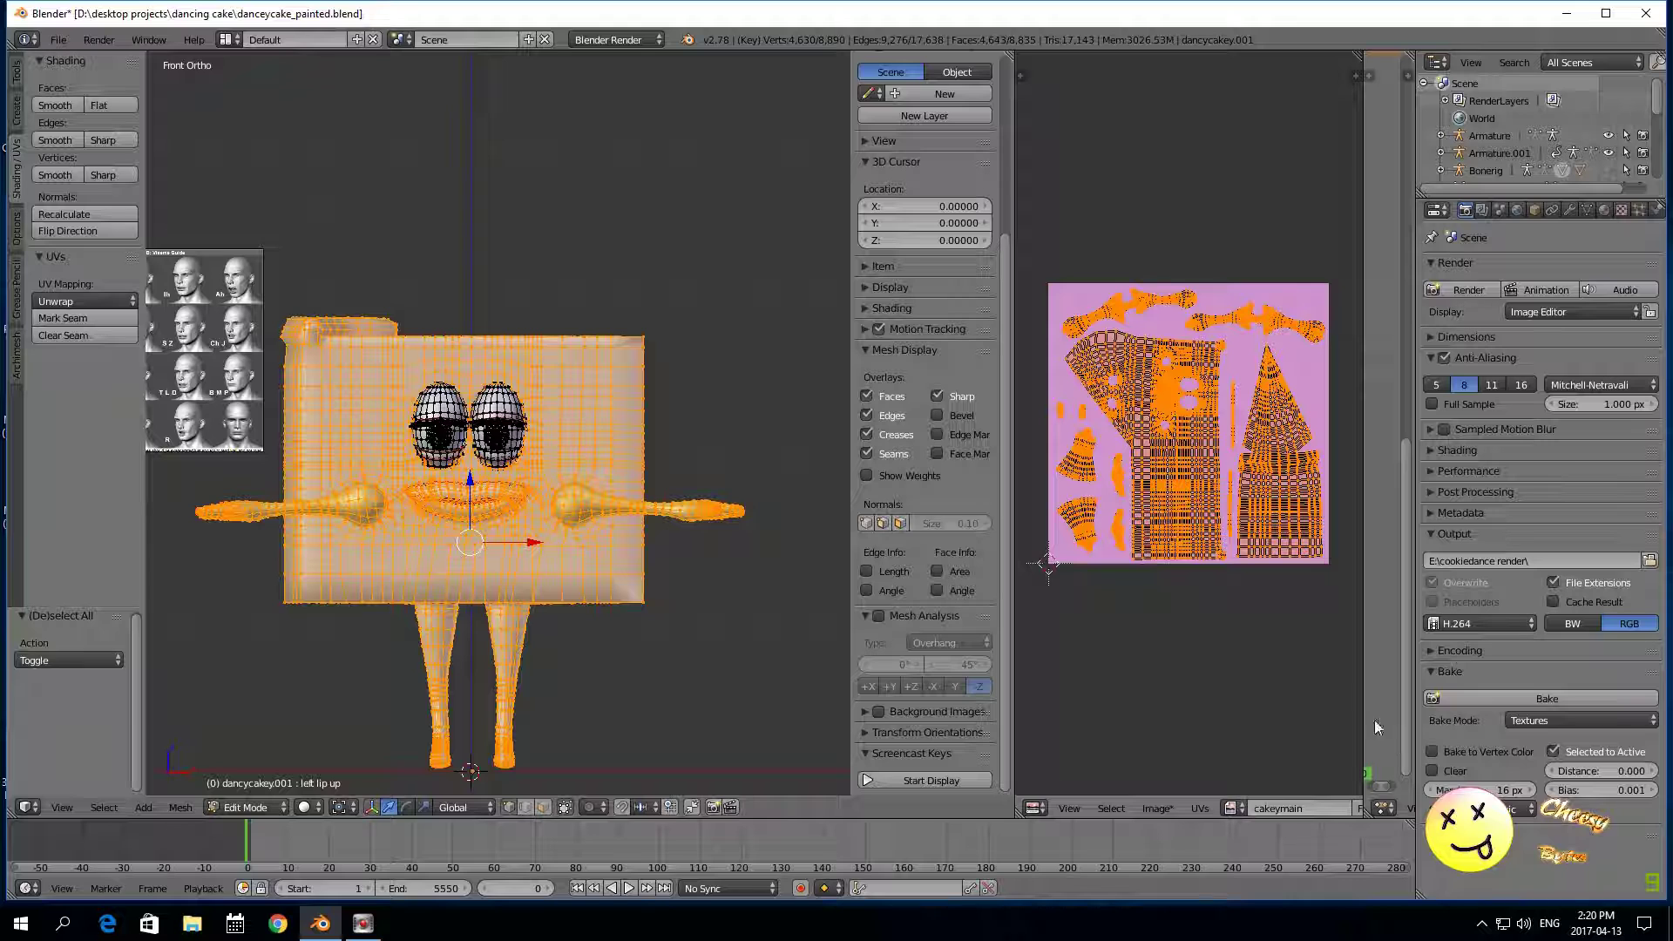
pyautogui.click(1476, 702)
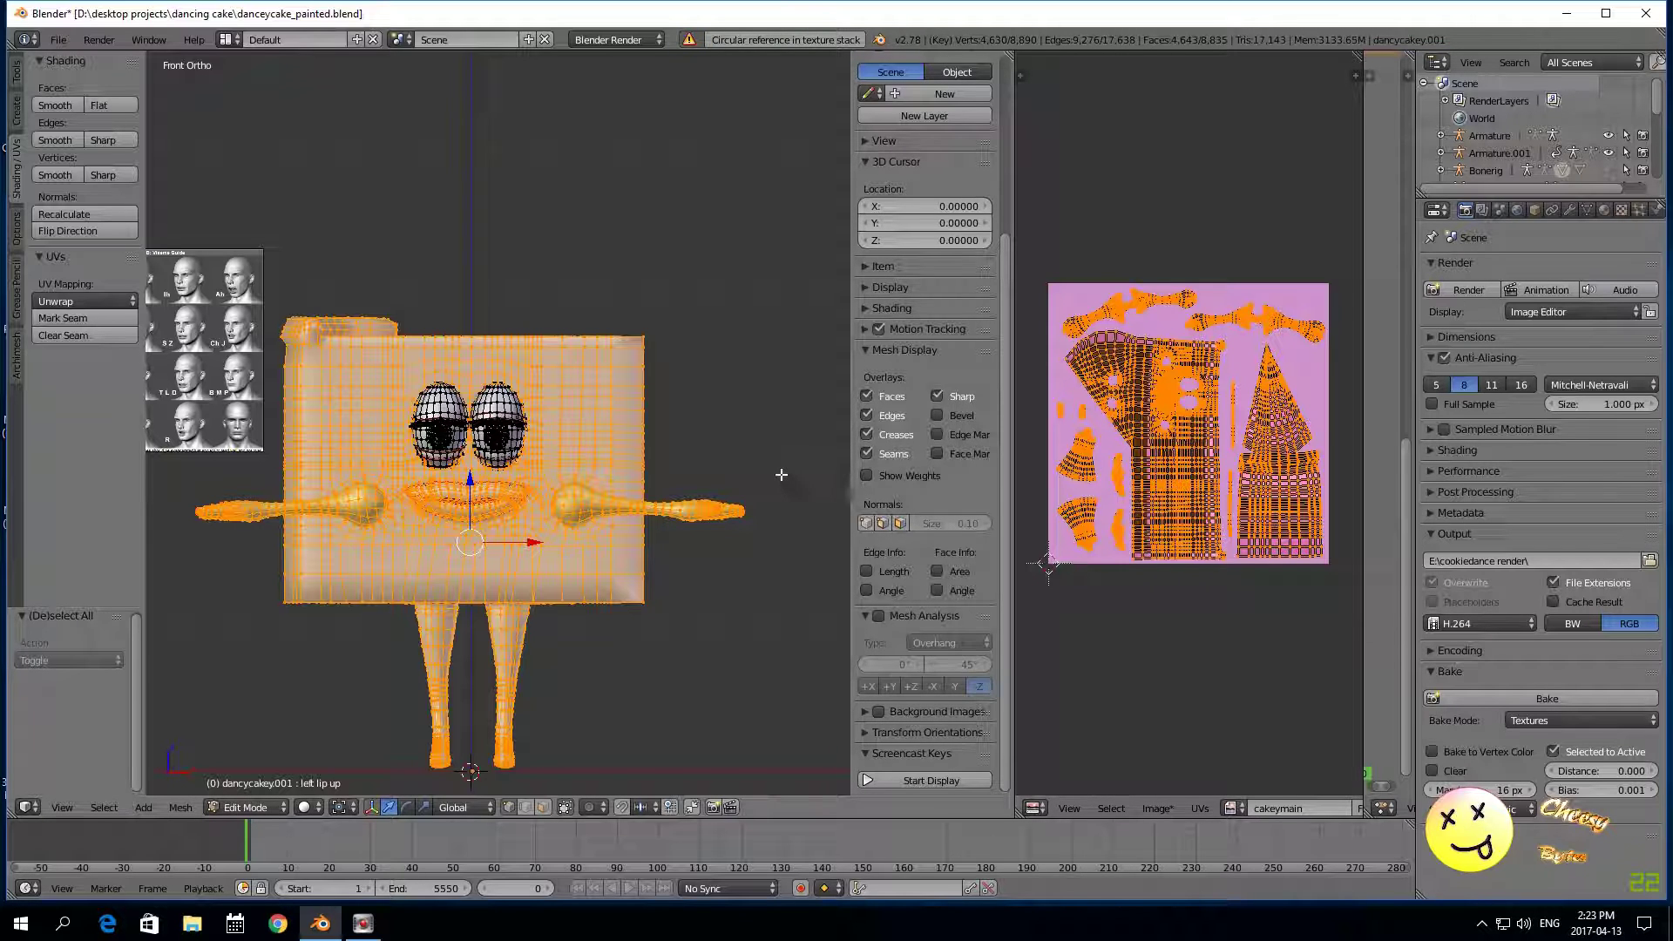
# Step: Deselect the whole mesh and inspect the baked cakeymain texture without the UV overlay
pyautogui.press('a')
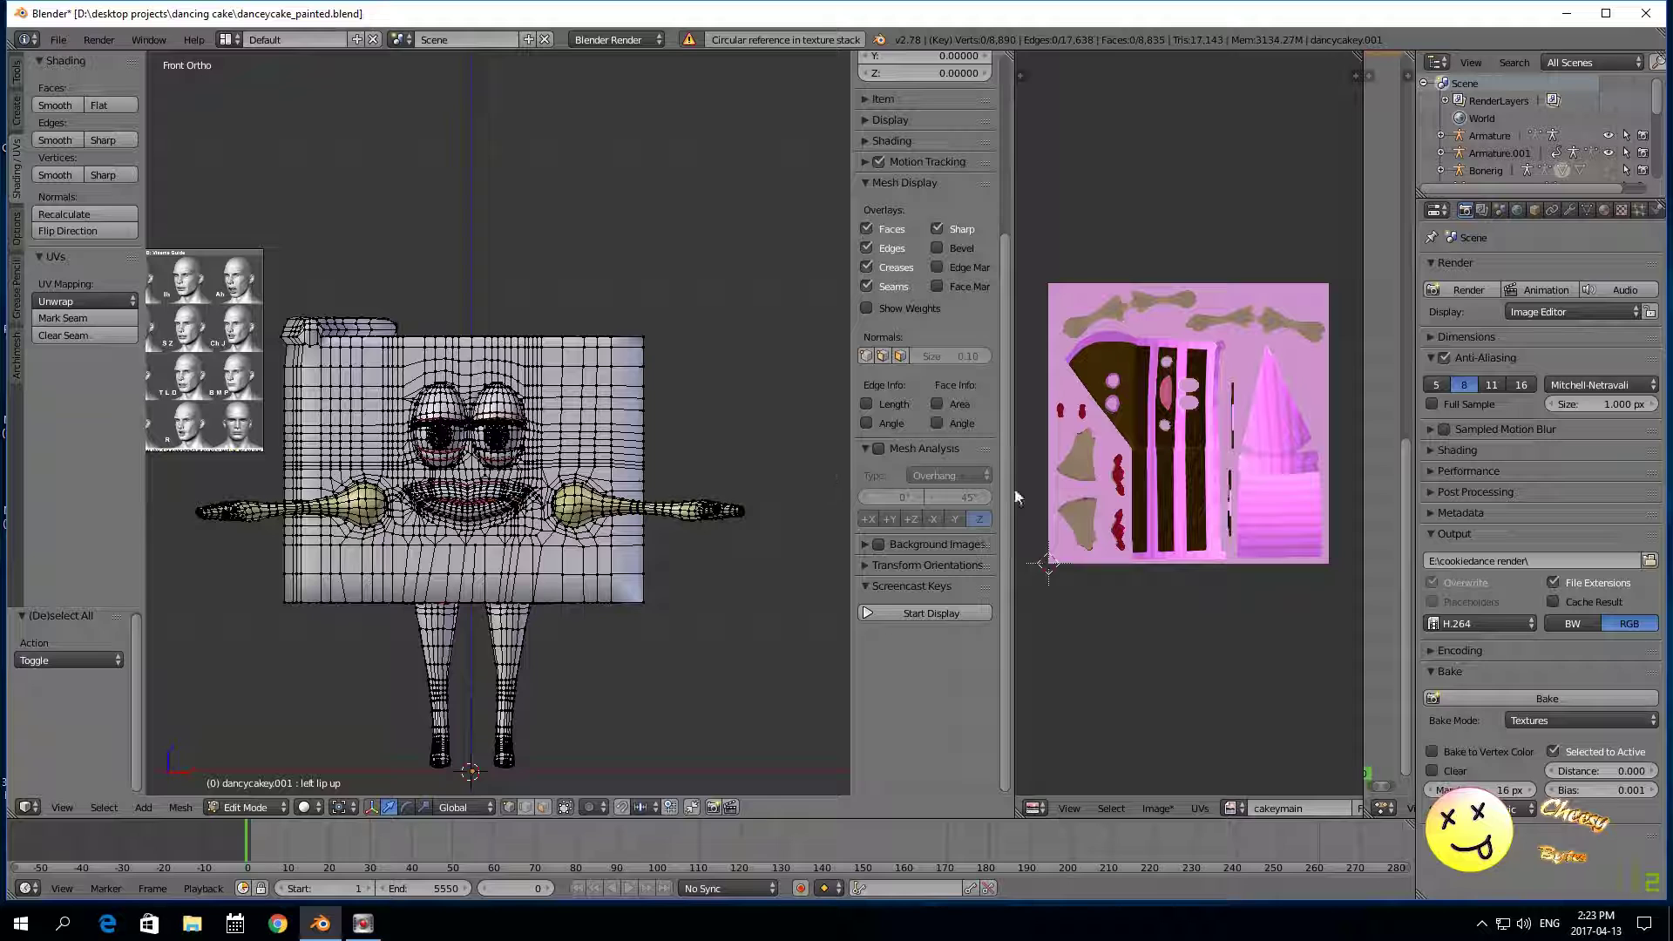
pyautogui.scroll(1, 1220, 515)
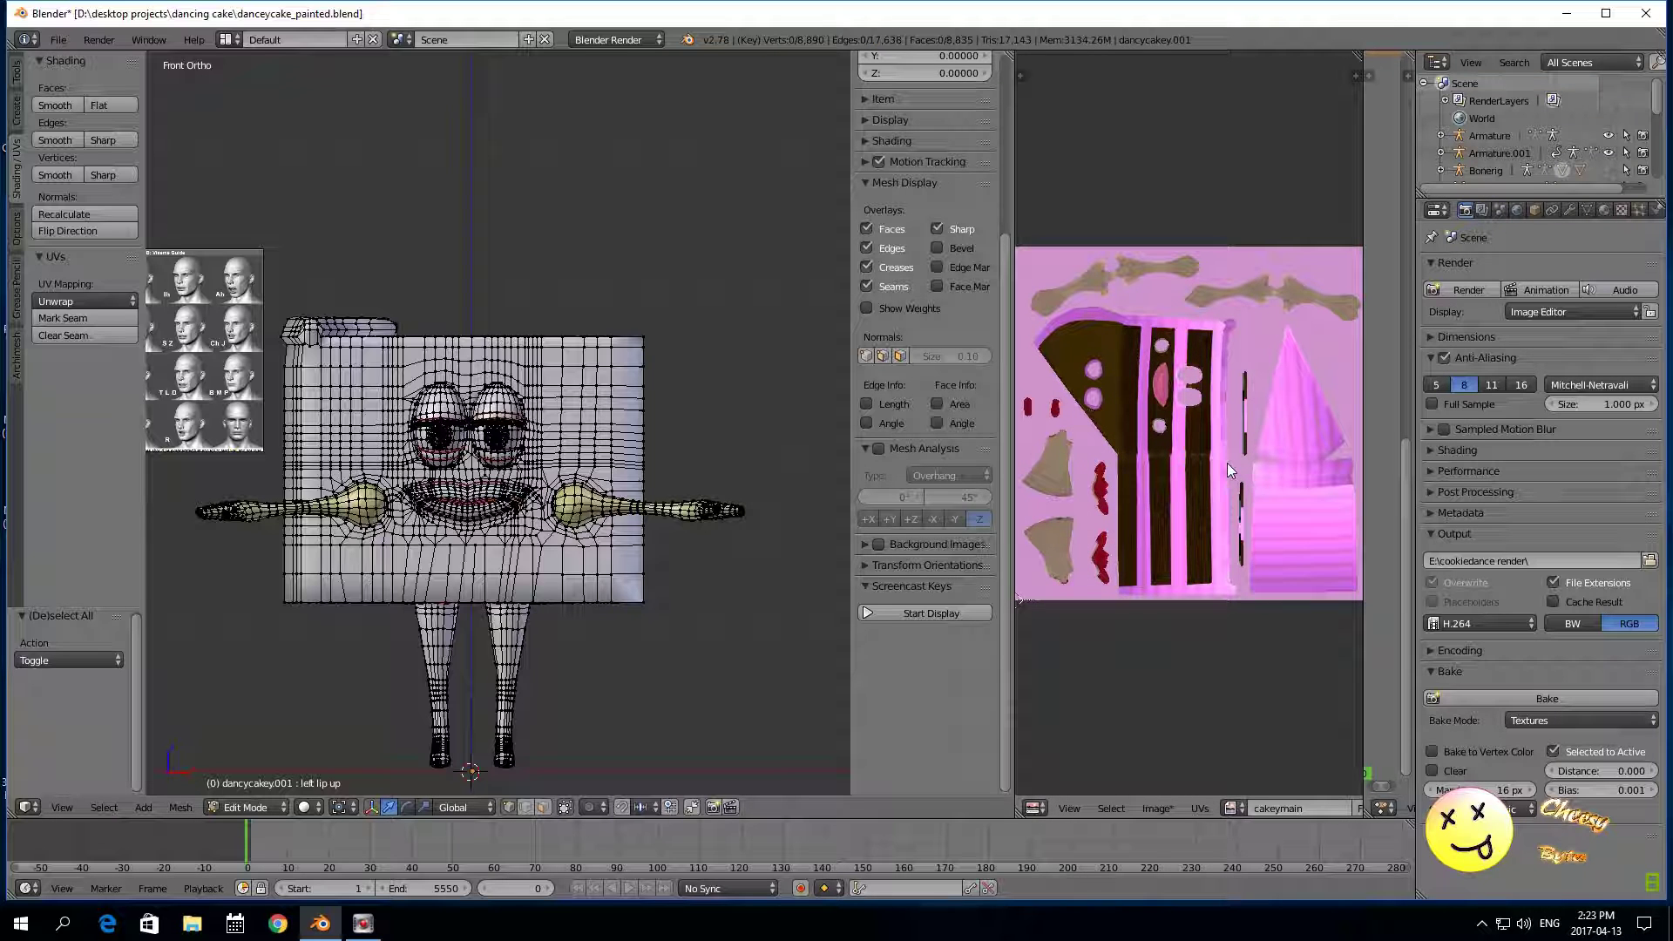
pyautogui.scroll(-2, 1248, 569)
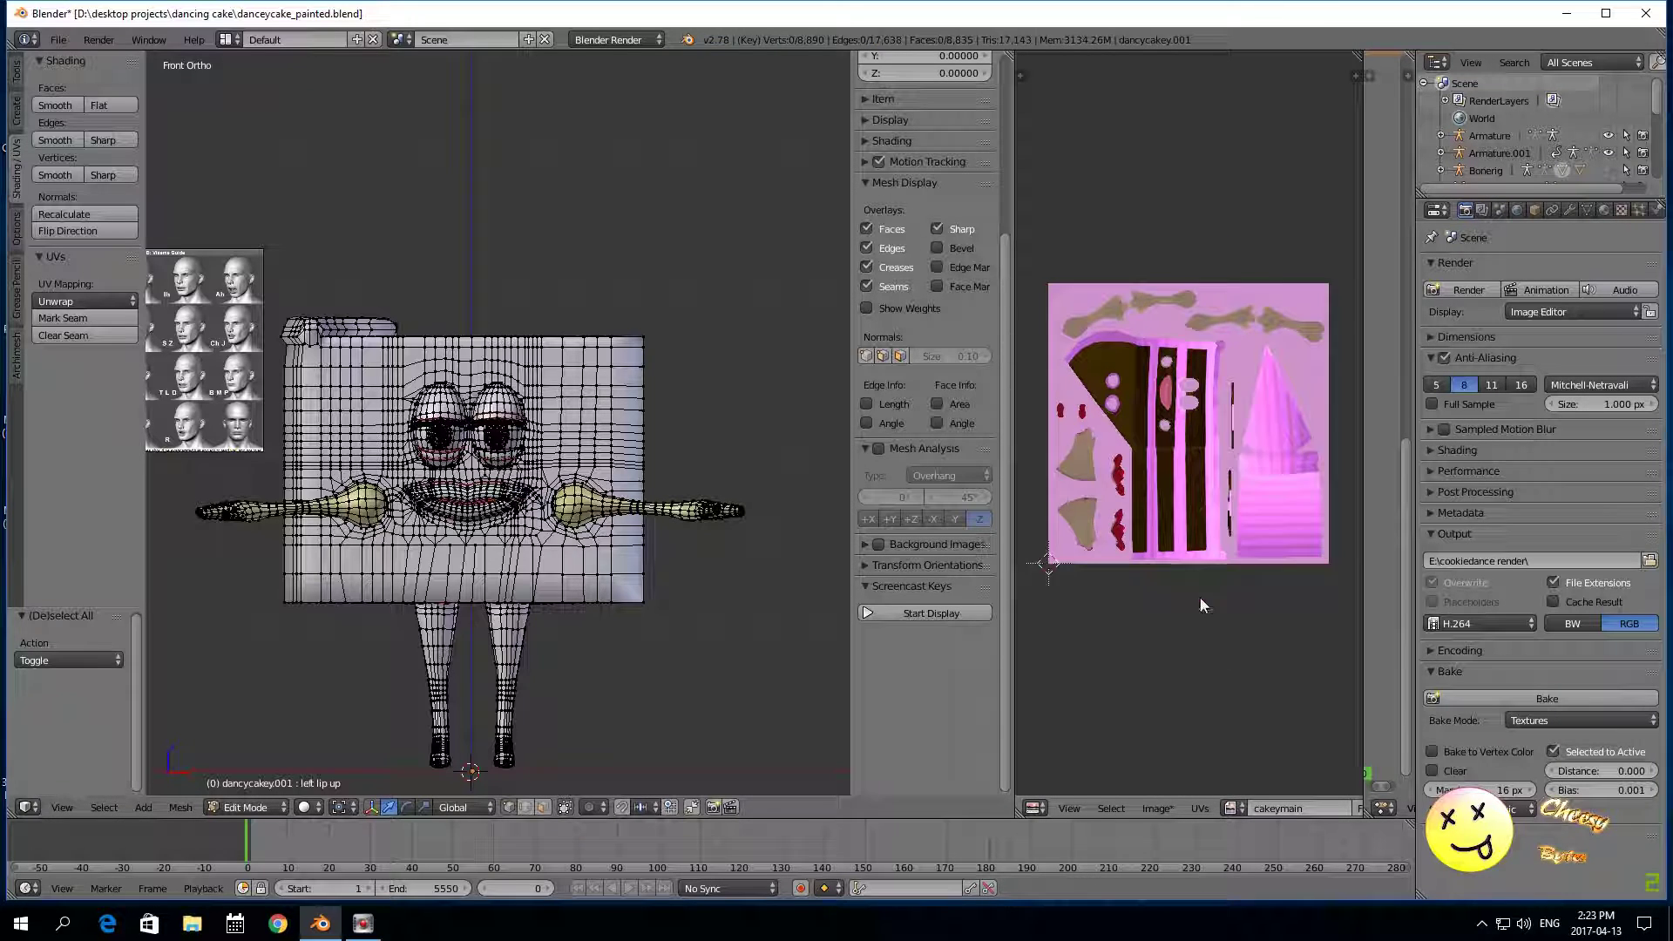
# Step: Save the baked image as cakeymain.png in a finaltextures folder inside danceycakeymesh
pyautogui.click(1157, 808)
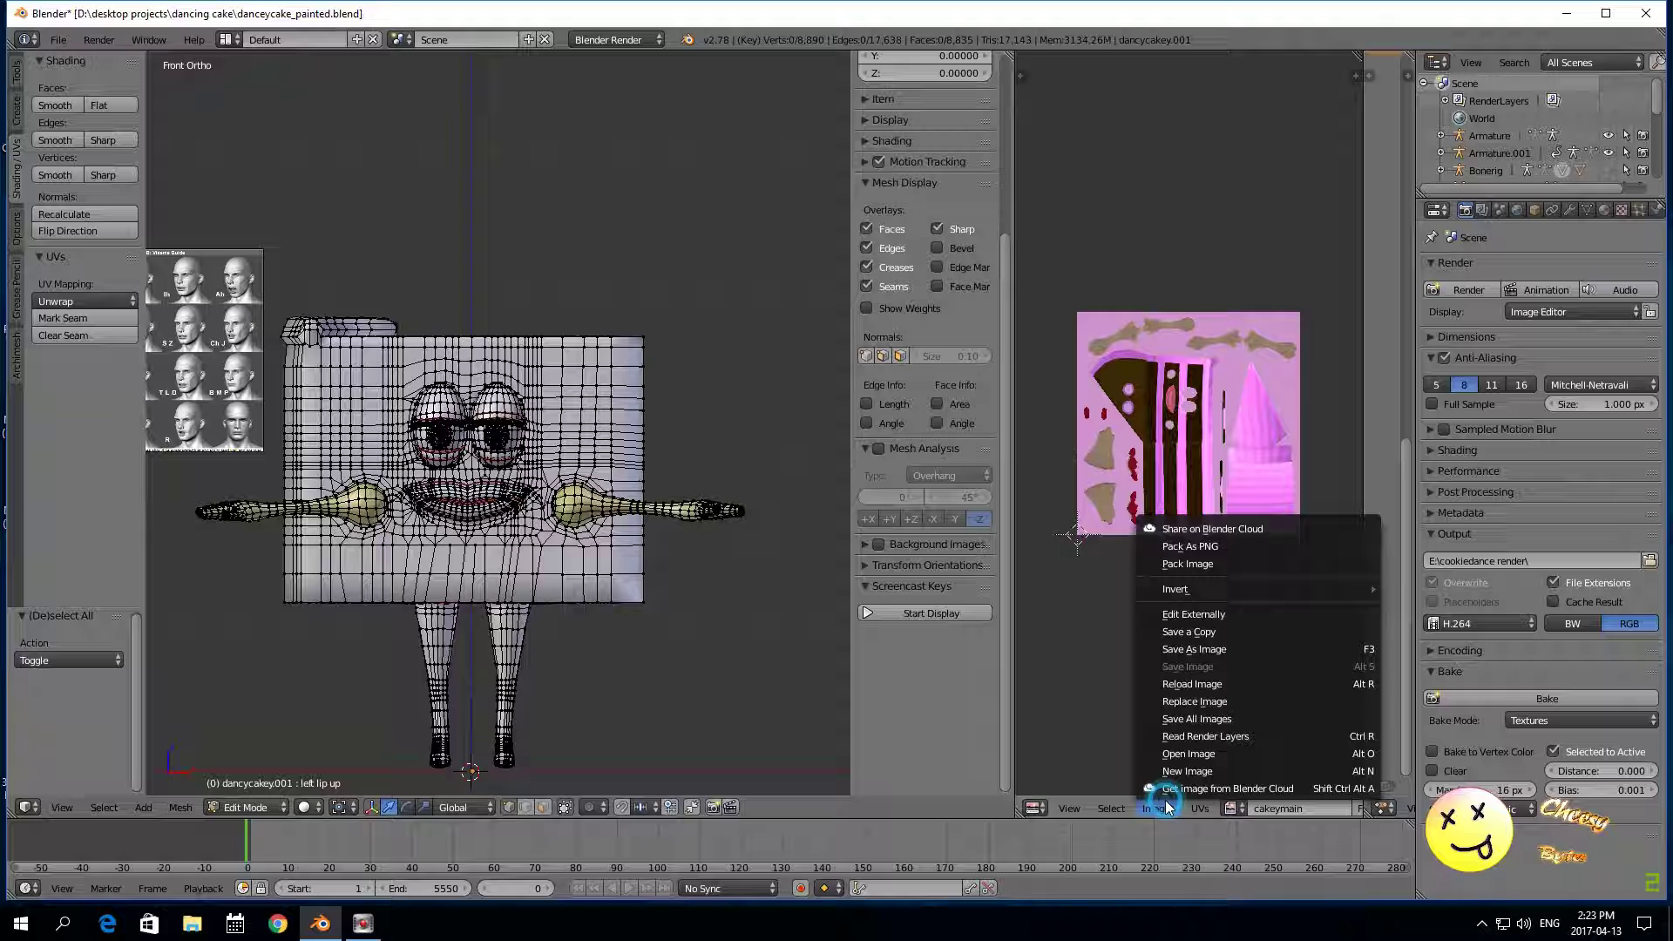
pyautogui.click(1221, 647)
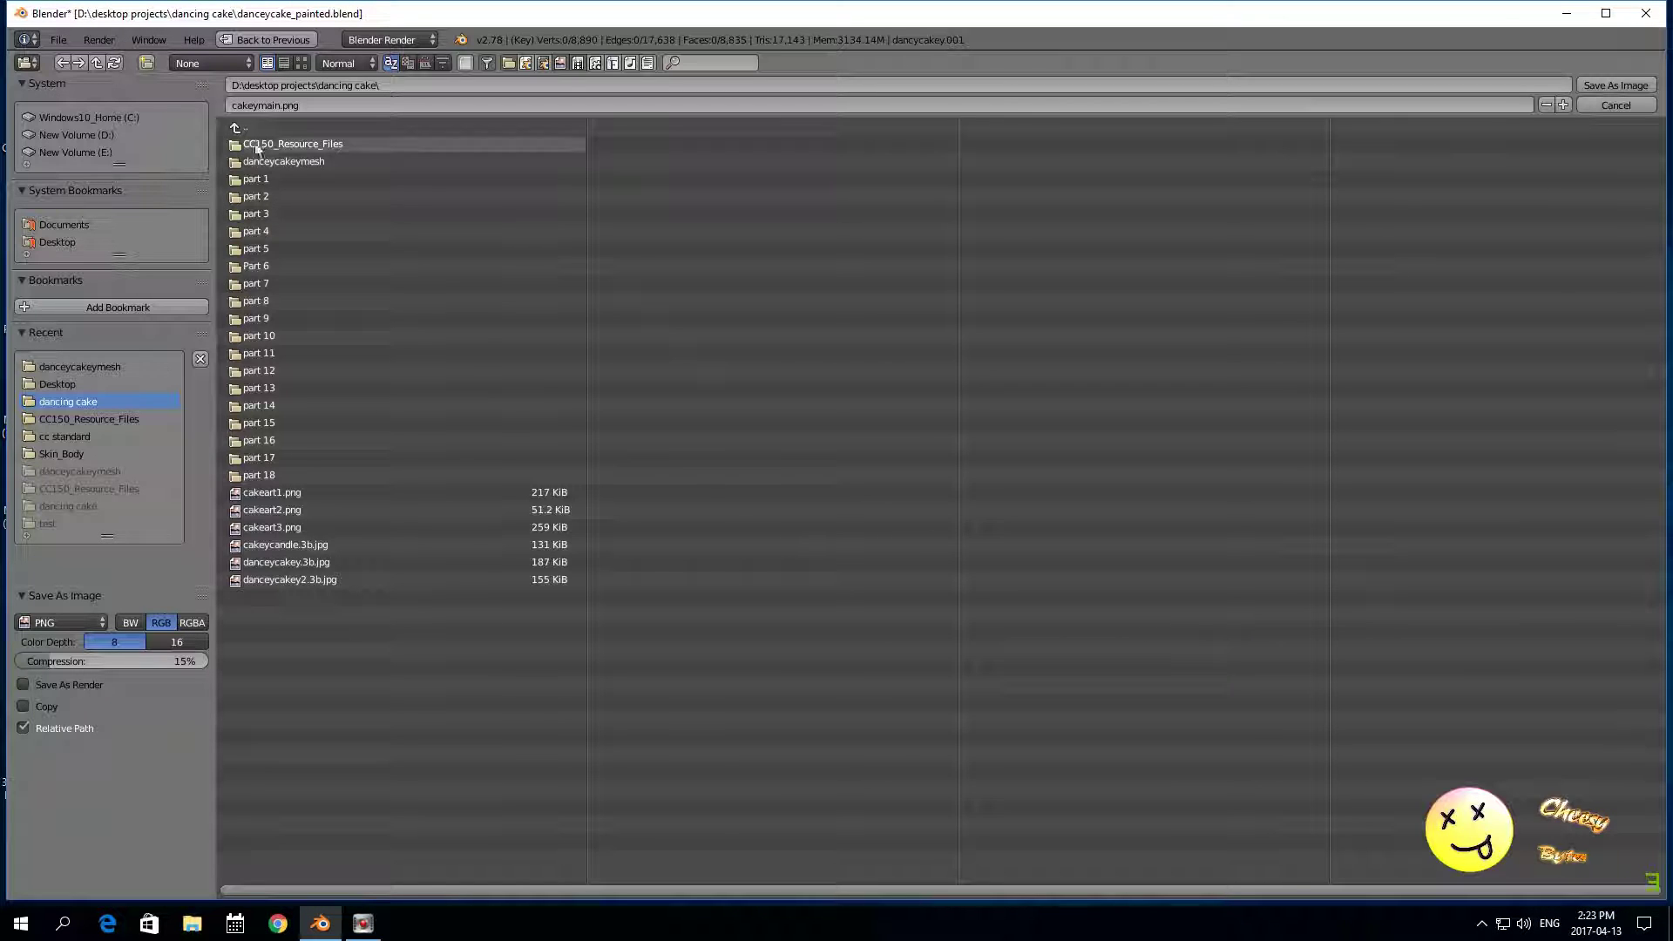
pyautogui.click(327, 162)
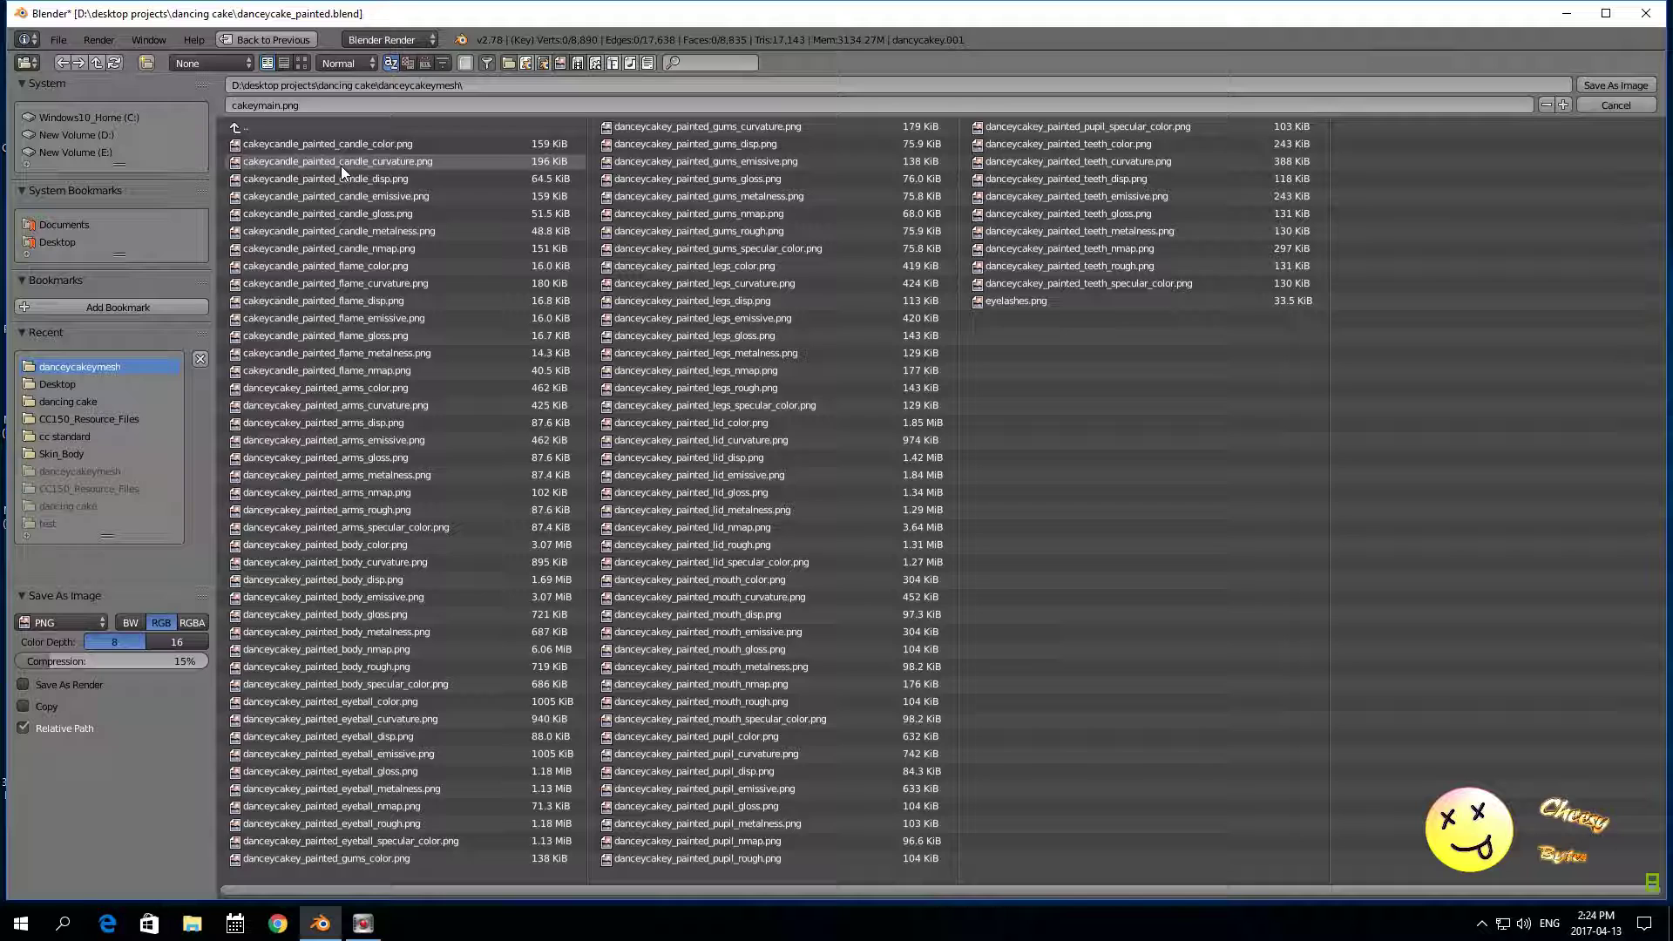
pyautogui.click(515, 85)
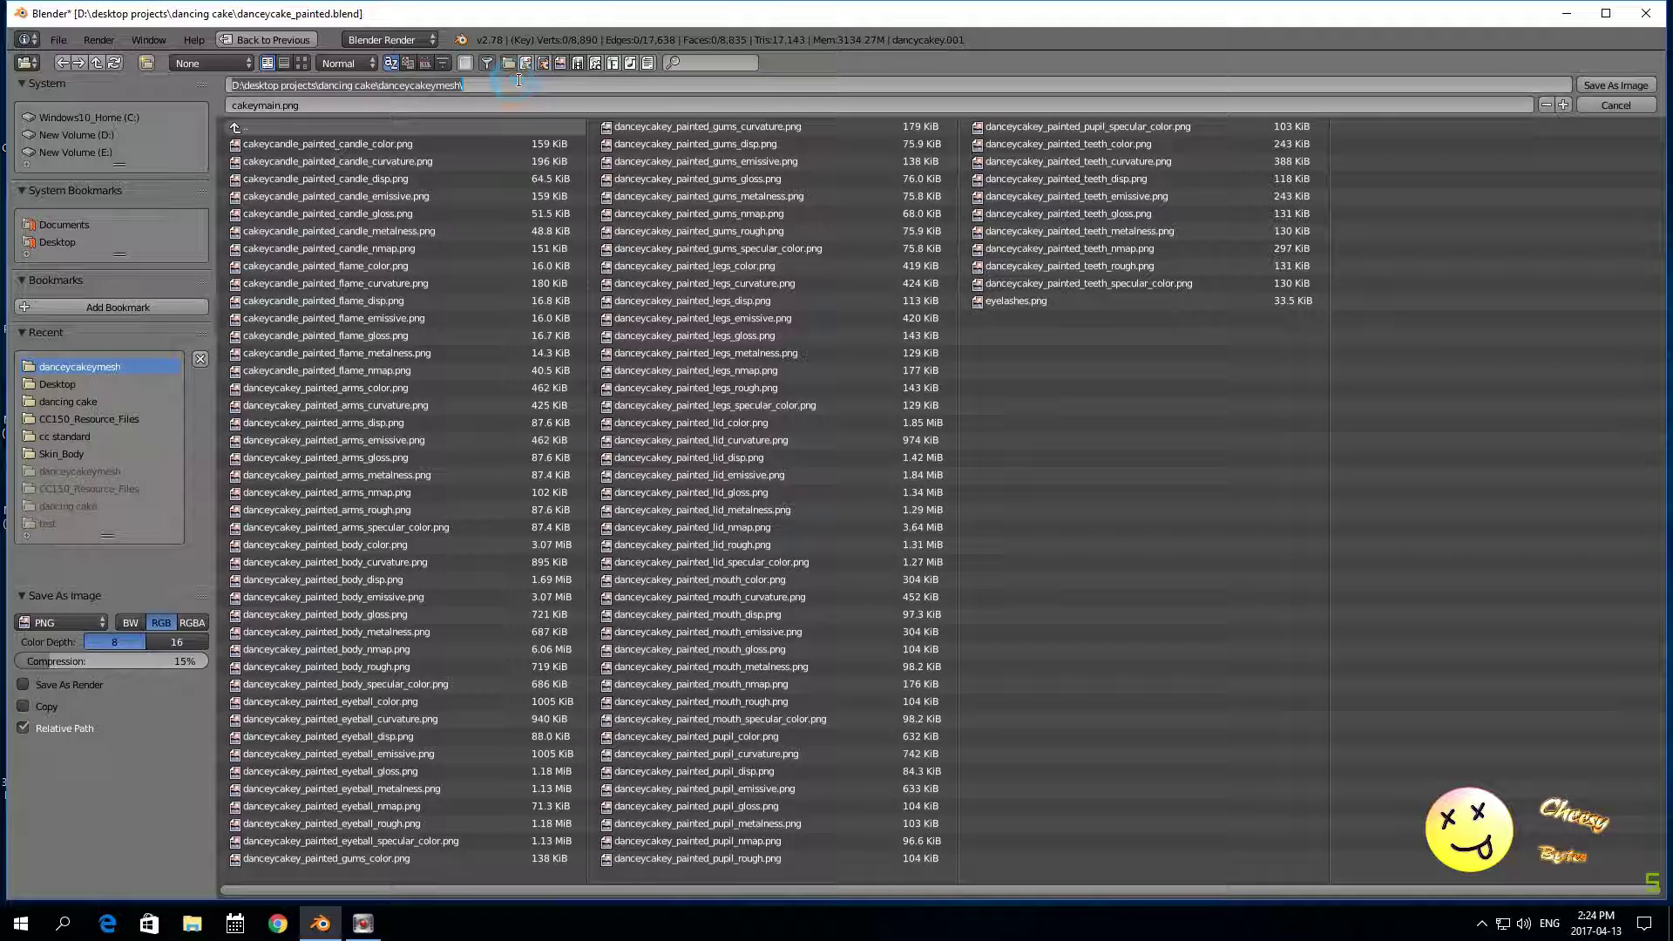
pyautogui.write('final')
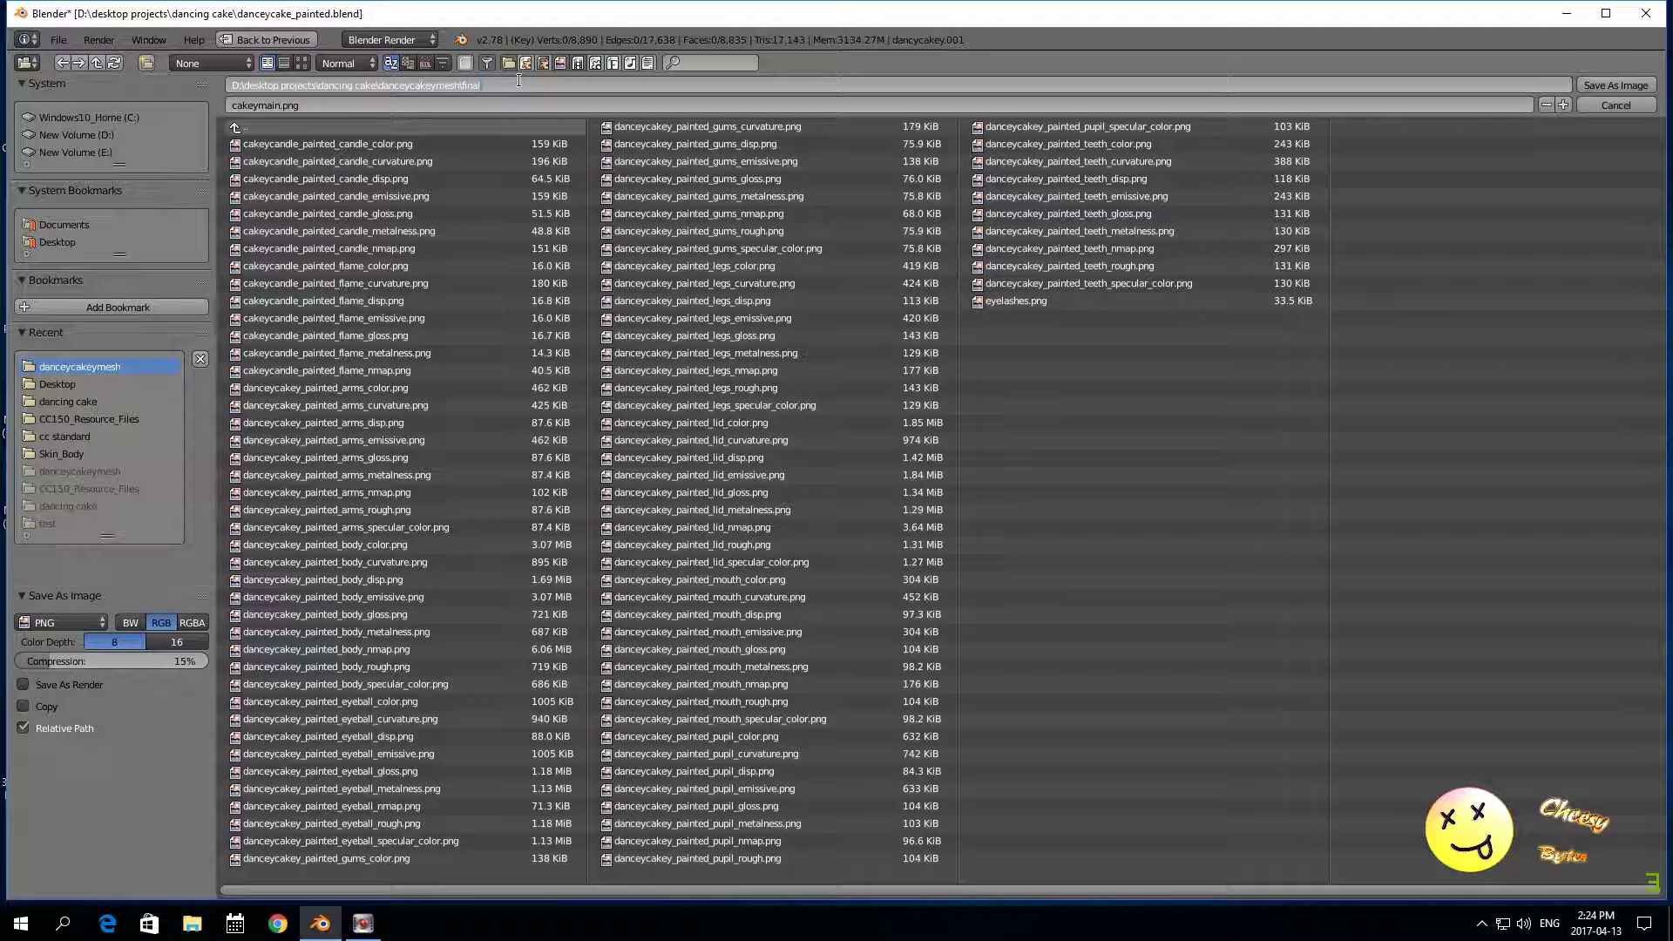
pyautogui.write('textures')
pyautogui.press('Return')
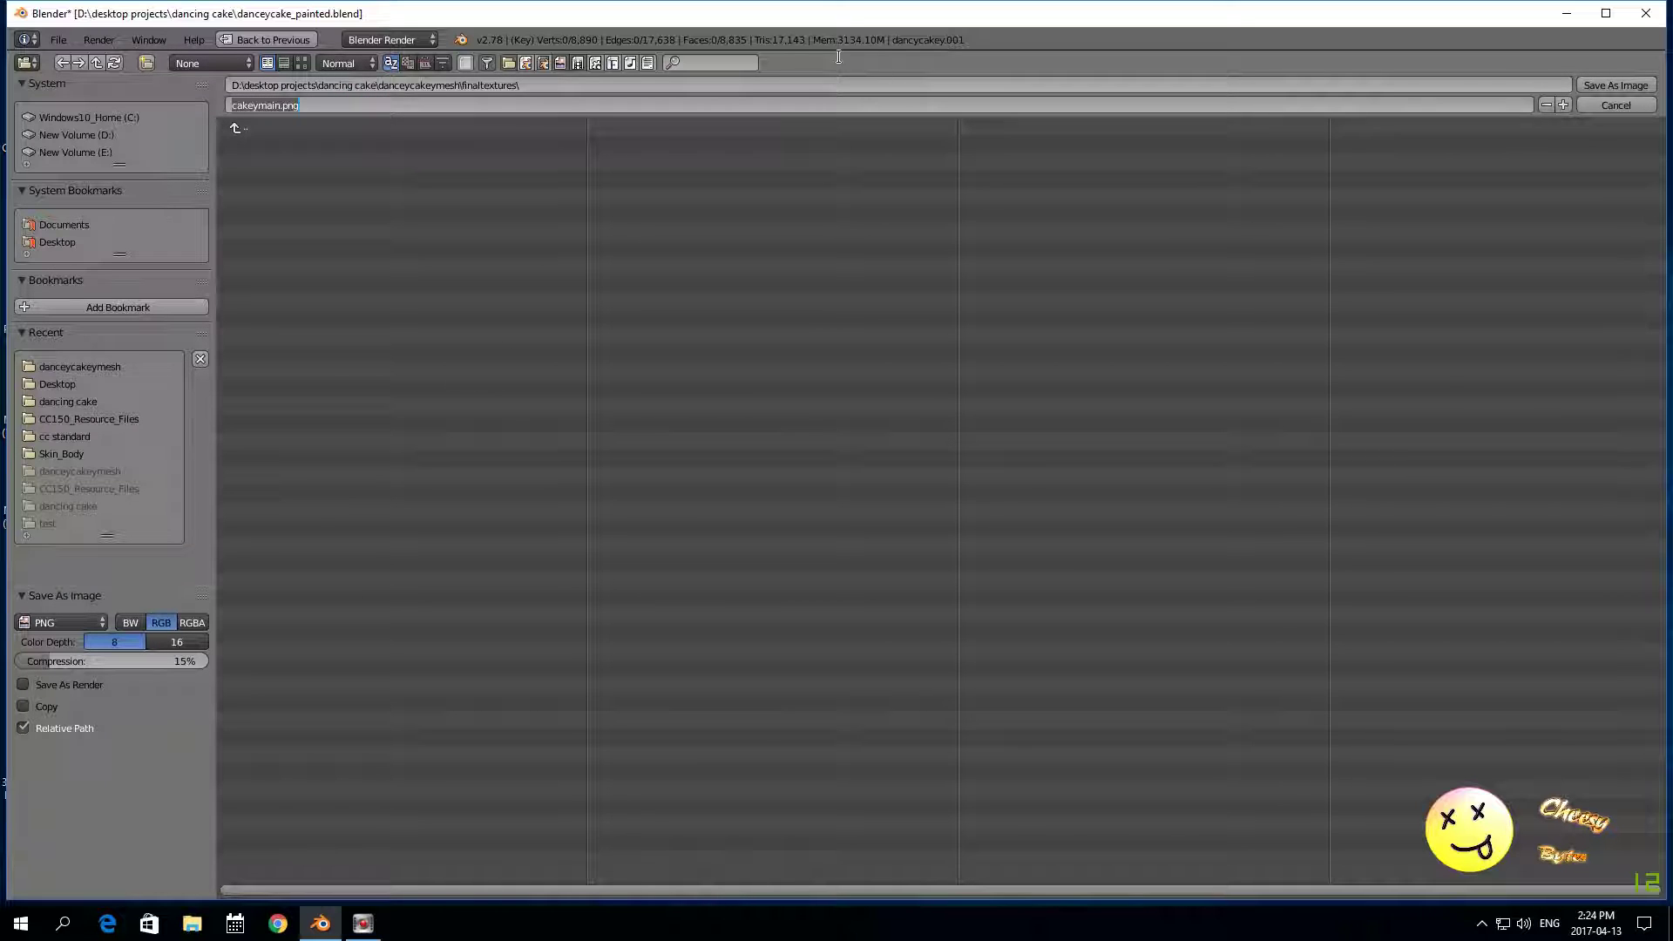
pyautogui.click(1592, 83)
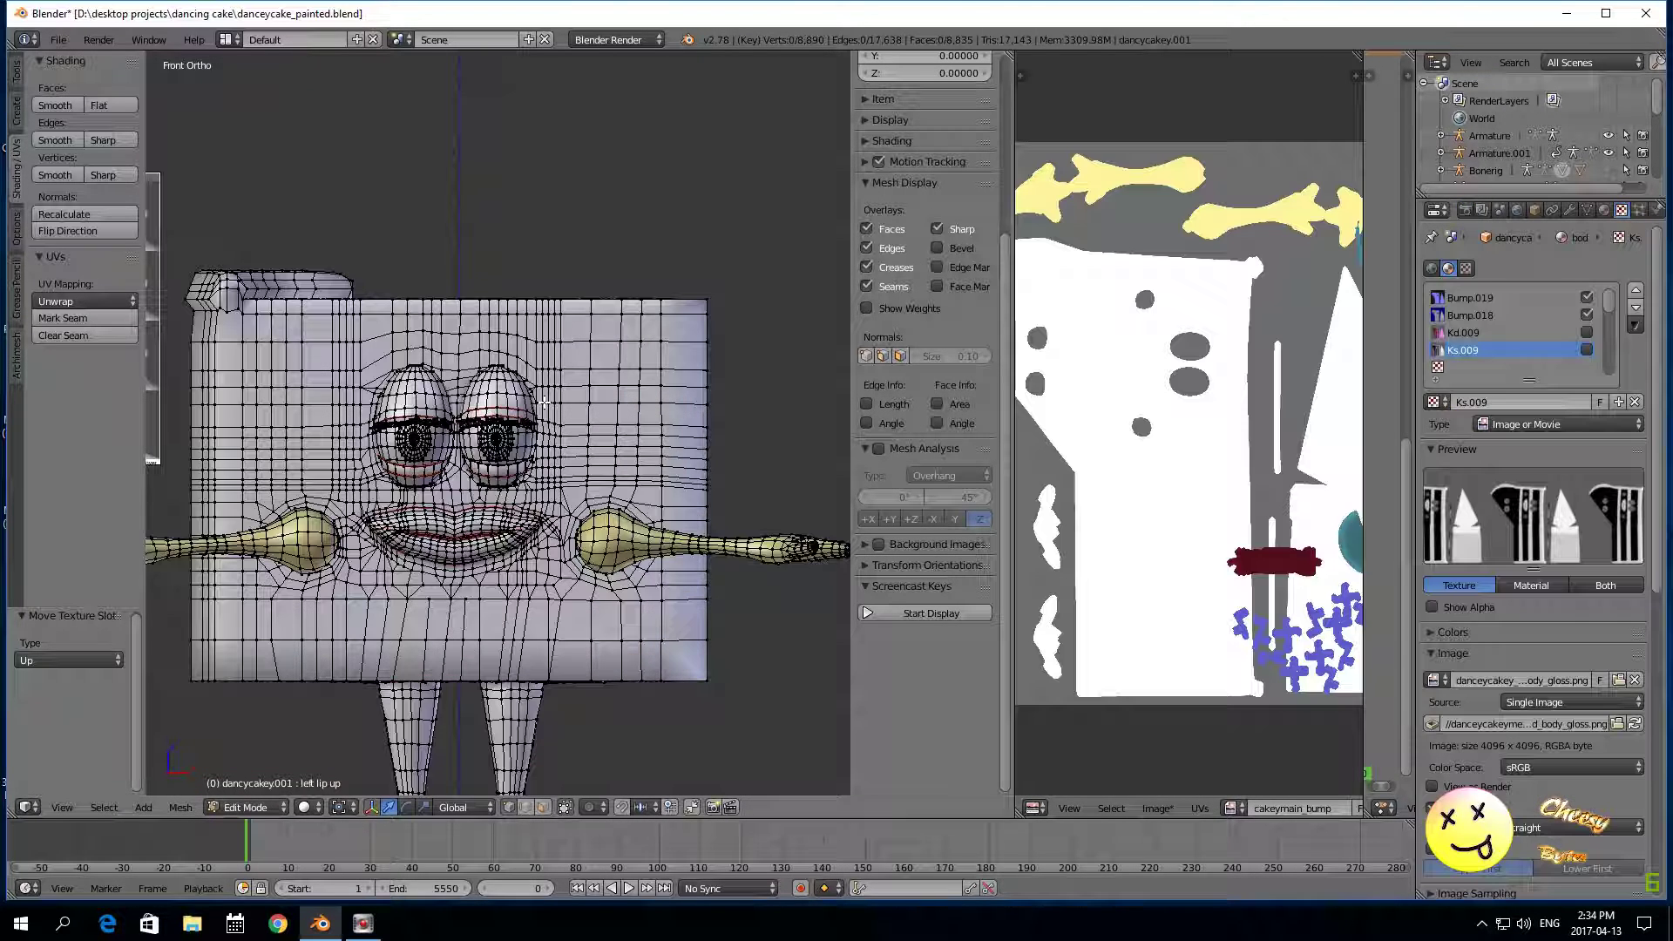
# Step: Select the mesh faces assigned to the arms.001 material
pyautogui.click(1606, 213)
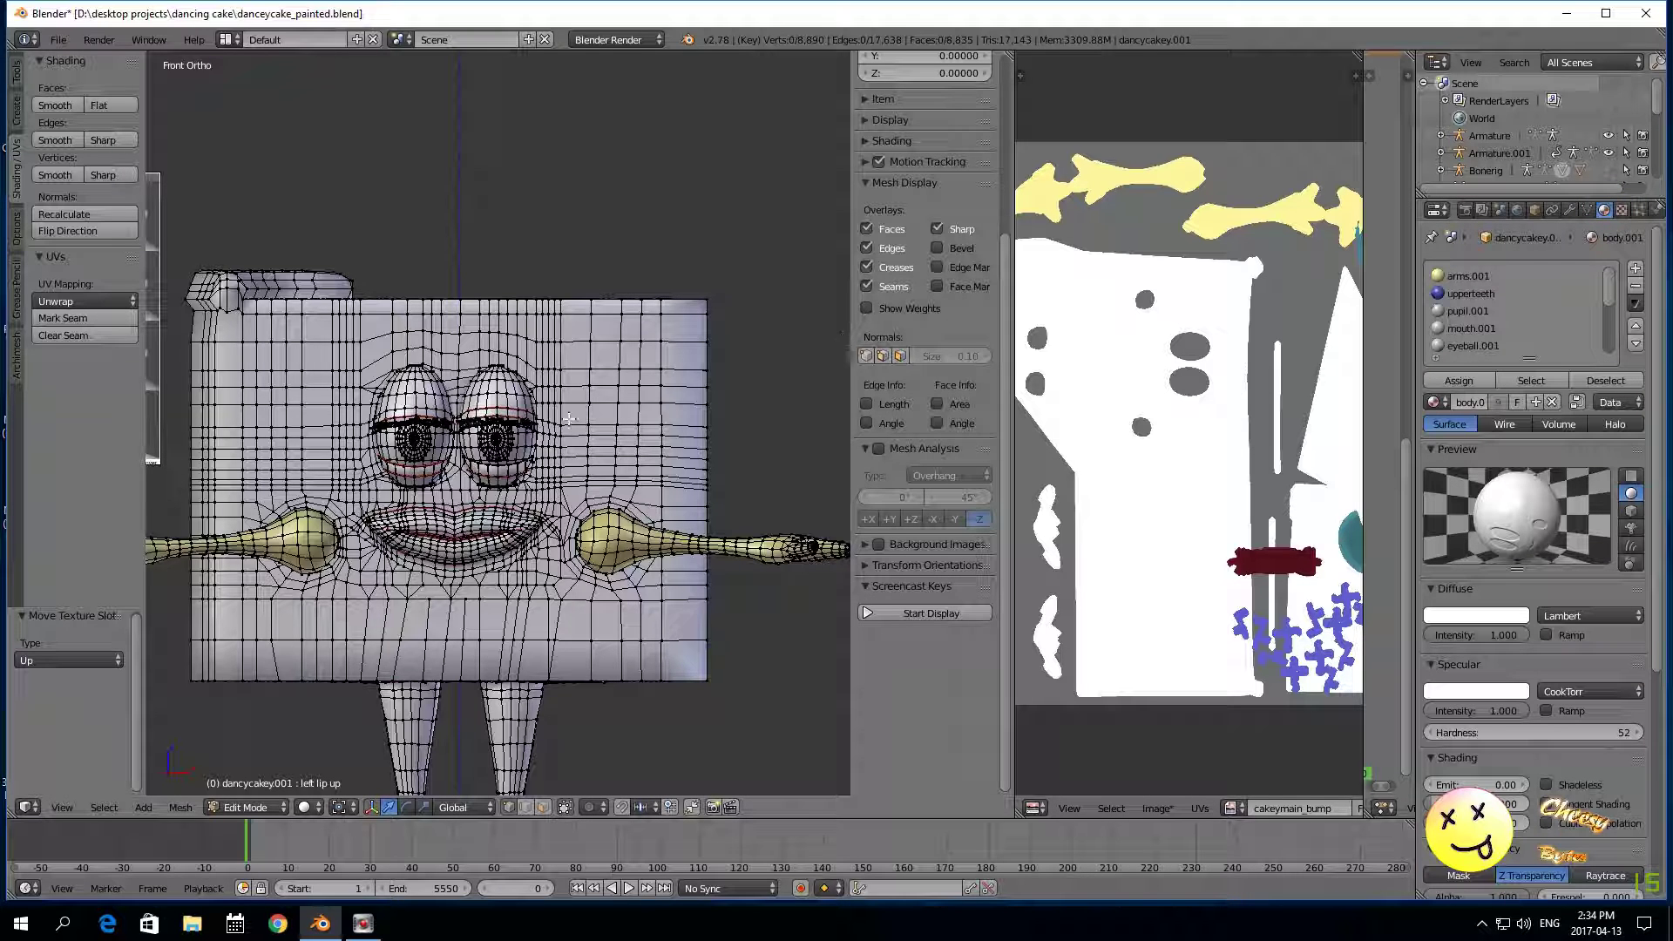
pyautogui.scroll(1, 572, 419)
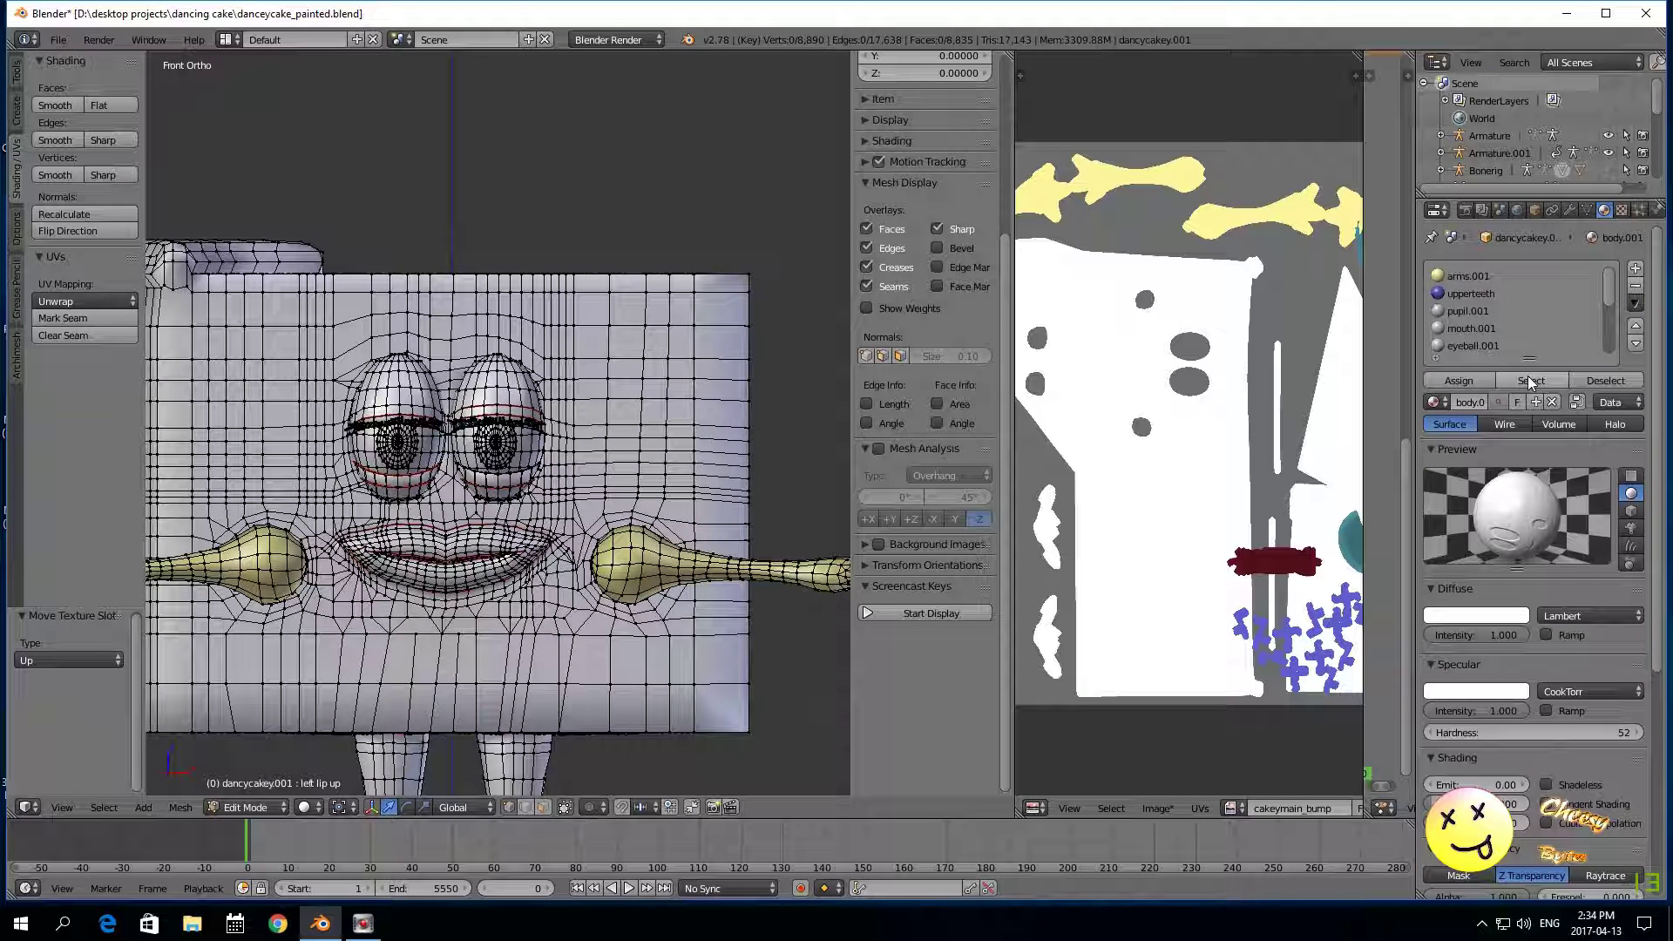
pyautogui.click(1479, 277)
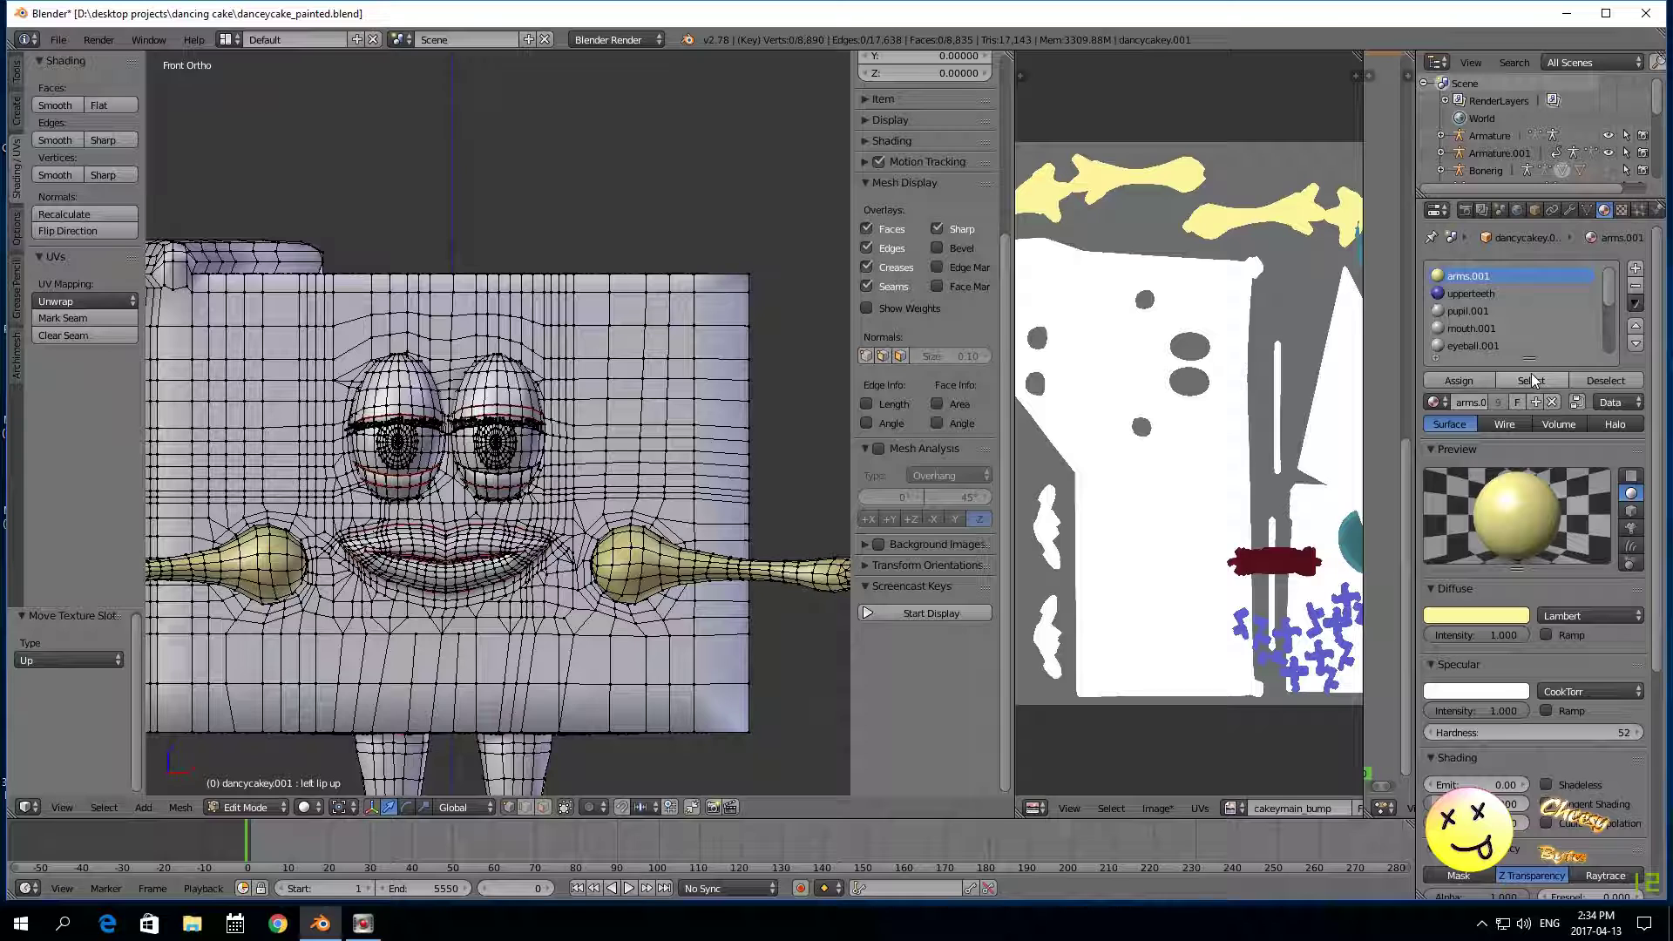
pyautogui.click(1531, 379)
# Step: Extend the selection with the faces assigned to the body.001 and legs.001 materials
pyautogui.scroll(-1, 1501, 315)
pyautogui.scroll(-3, 1500, 316)
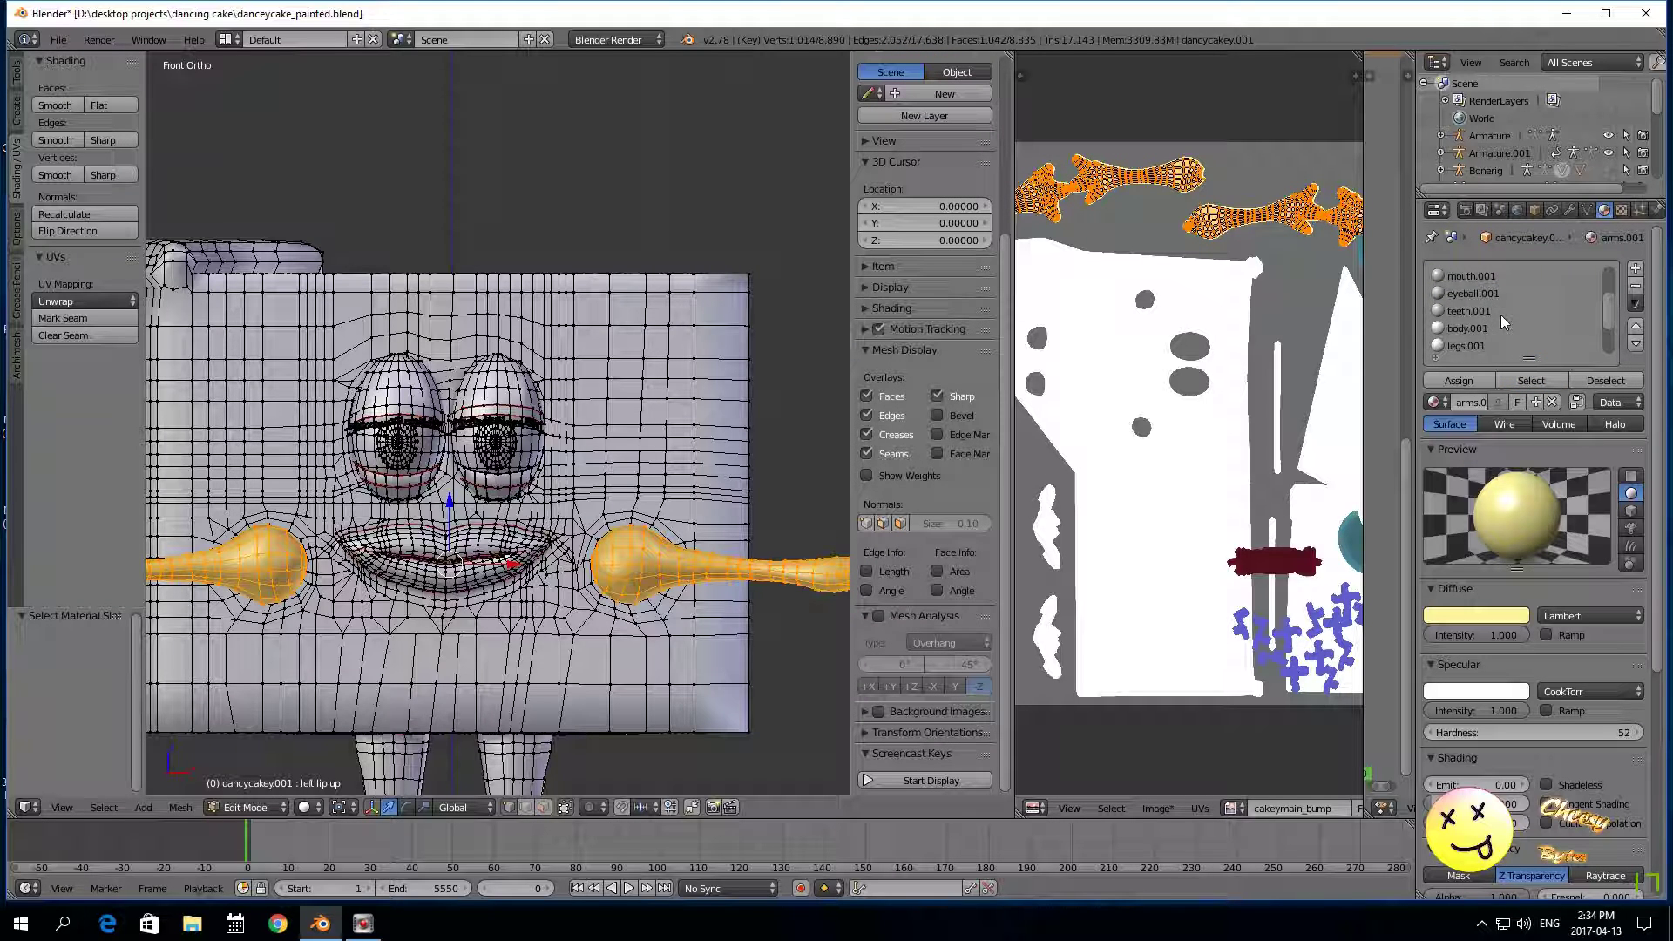
pyautogui.click(1471, 311)
pyautogui.click(1517, 378)
pyautogui.click(1482, 328)
pyautogui.click(1531, 381)
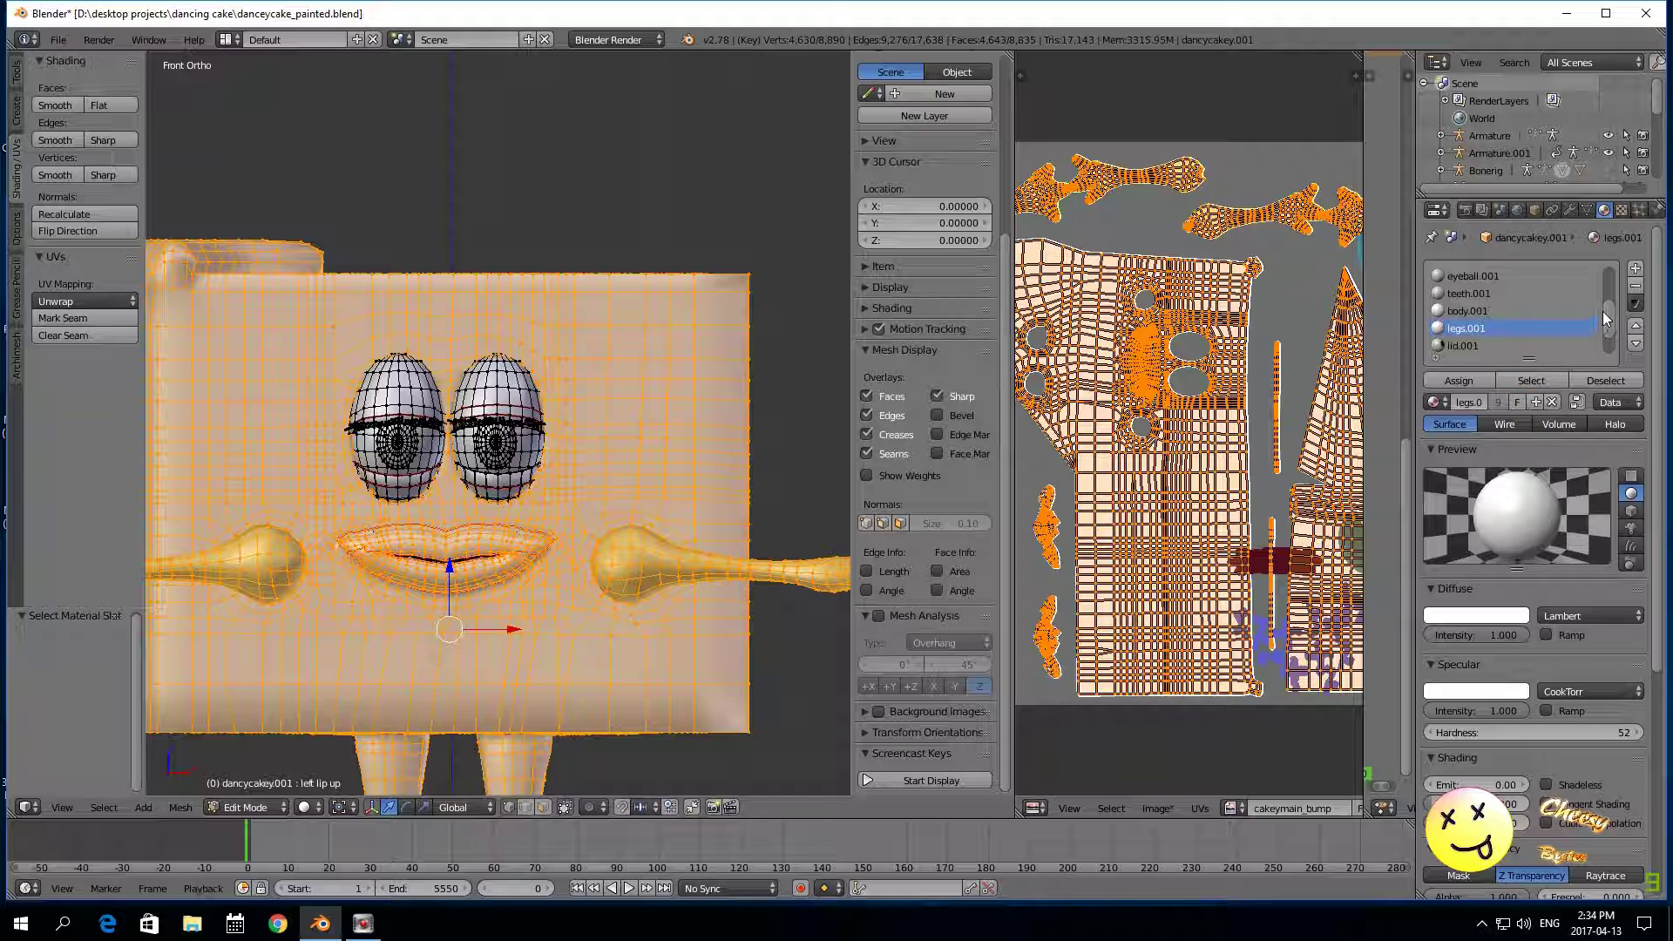
# Step: Add a material slot after eyelashes and create a new material in it
pyautogui.scroll(-2, 1613, 330)
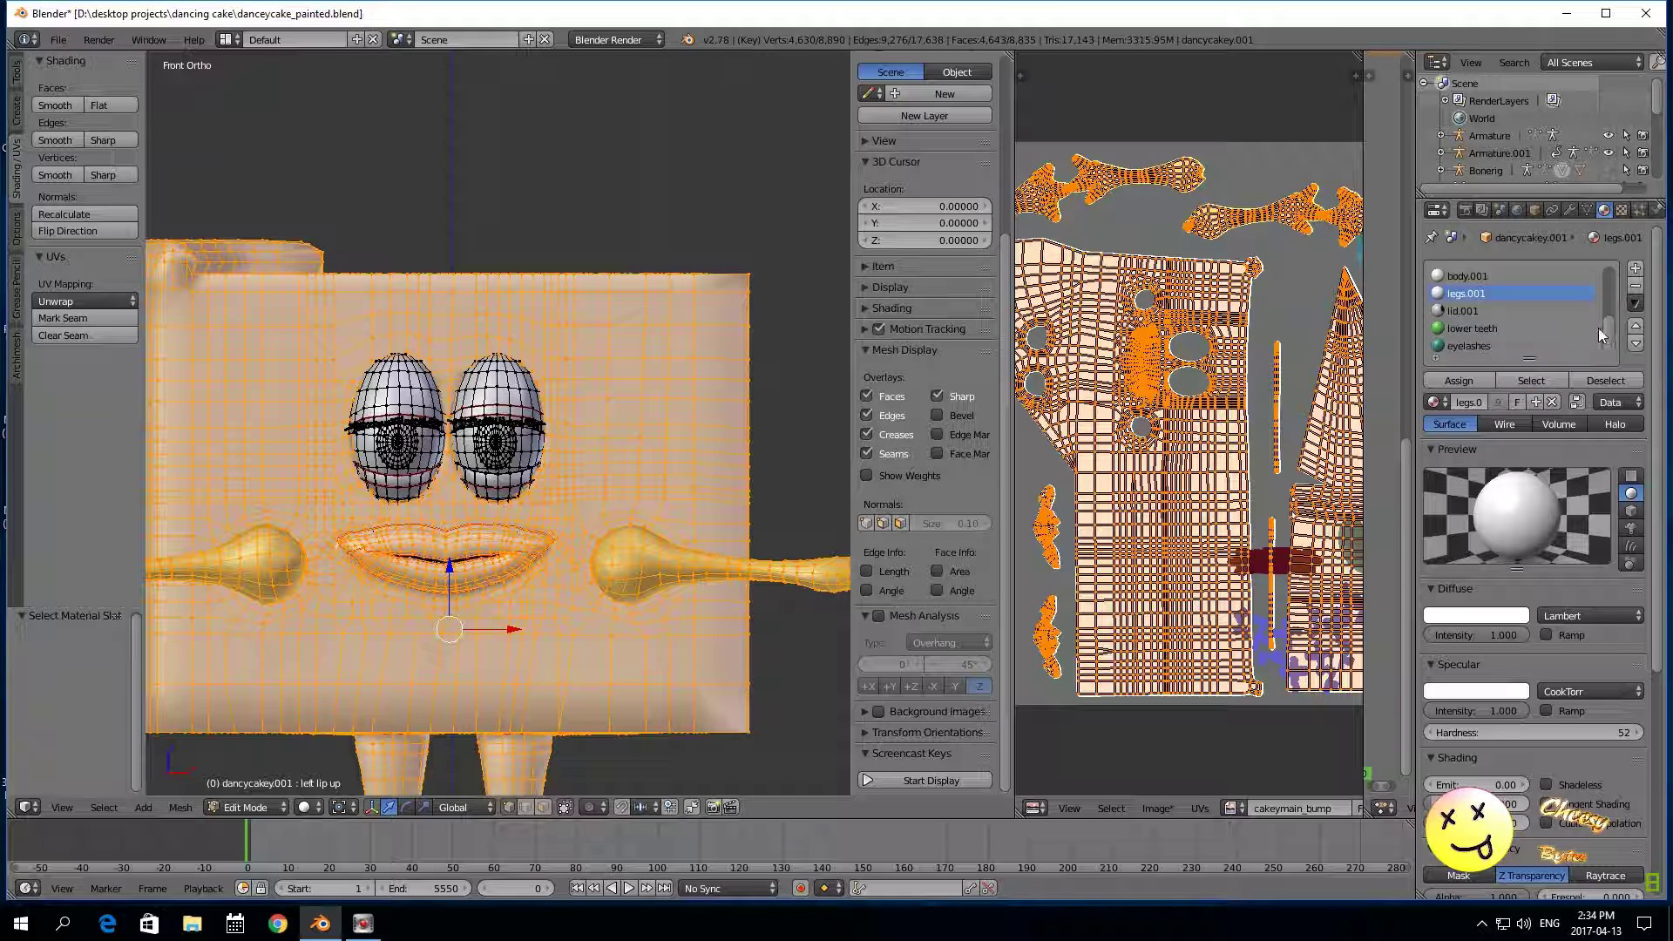
pyautogui.click(1636, 269)
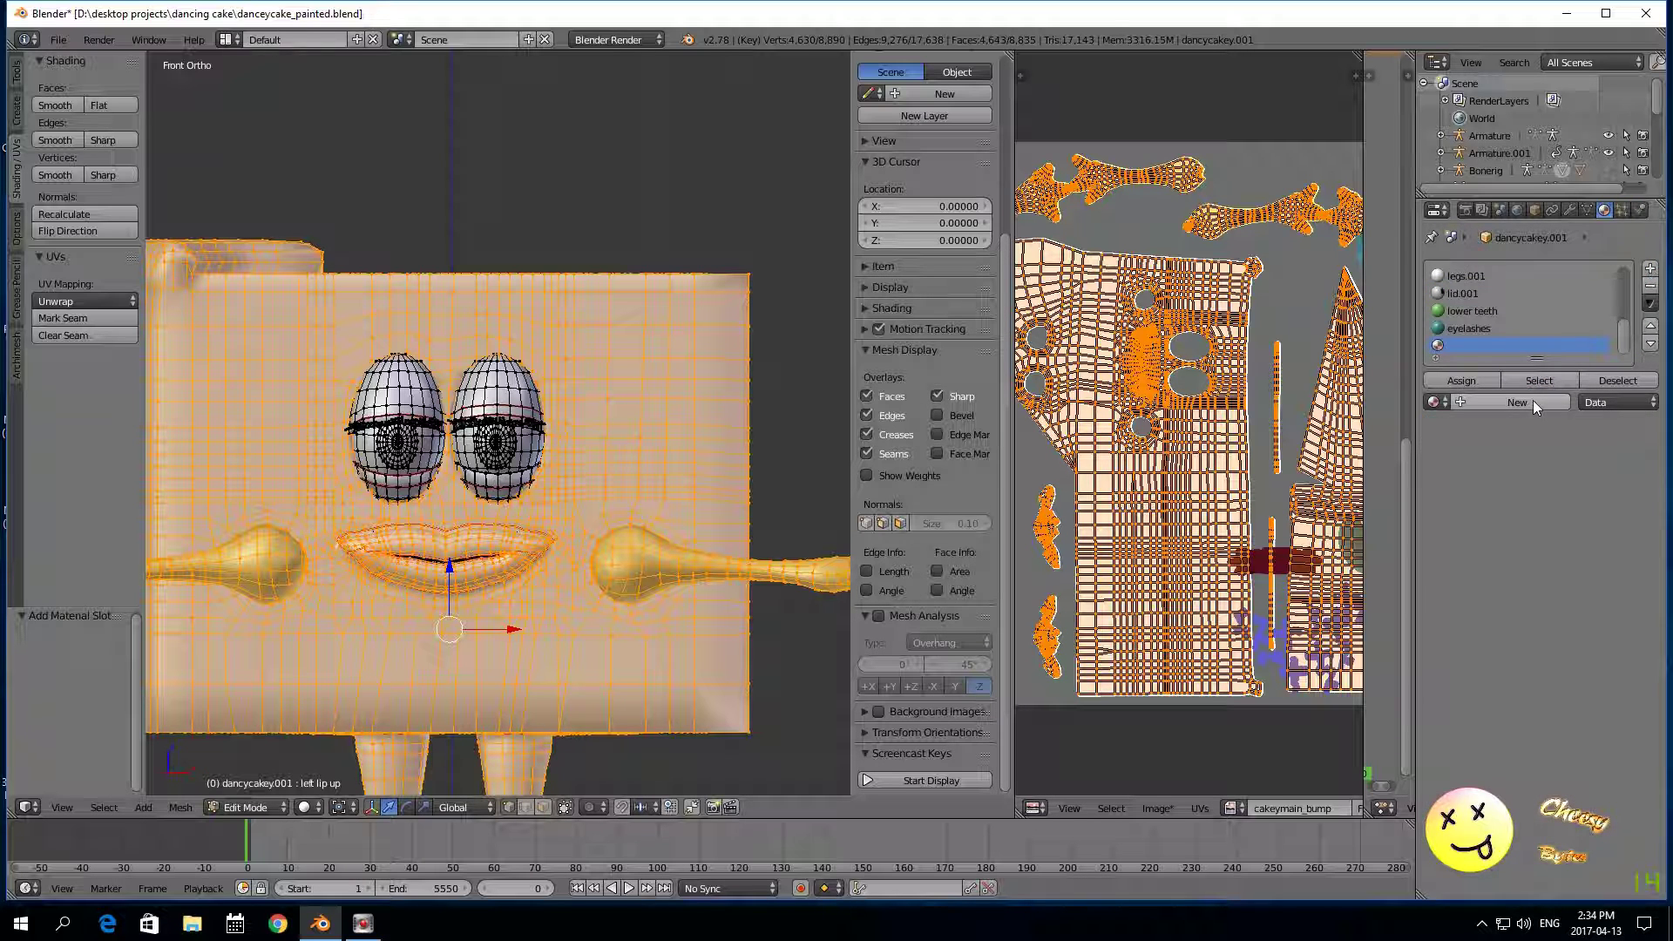
pyautogui.click(1527, 402)
# Step: Rename the new material Cakeydanceyl and assign it to the selected body, arm and leg faces
pyautogui.doubleClick(1482, 352)
pyautogui.click(1479, 350)
pyautogui.write('cake')
pyautogui.press('BackSpace')
pyautogui.press('BackSpace')
pyautogui.press('BackSpace')
pyautogui.press('BackSpace')
pyautogui.press('BackSpace')
pyautogui.press('BackSpace')
pyautogui.press('BackSpace')
pyautogui.press('BackSpace')
pyautogui.press('BackSpace')
pyautogui.press('BackSpace')
pyautogui.write('Cakeydanceyl')
pyautogui.press('Return')
pyautogui.click(1467, 383)
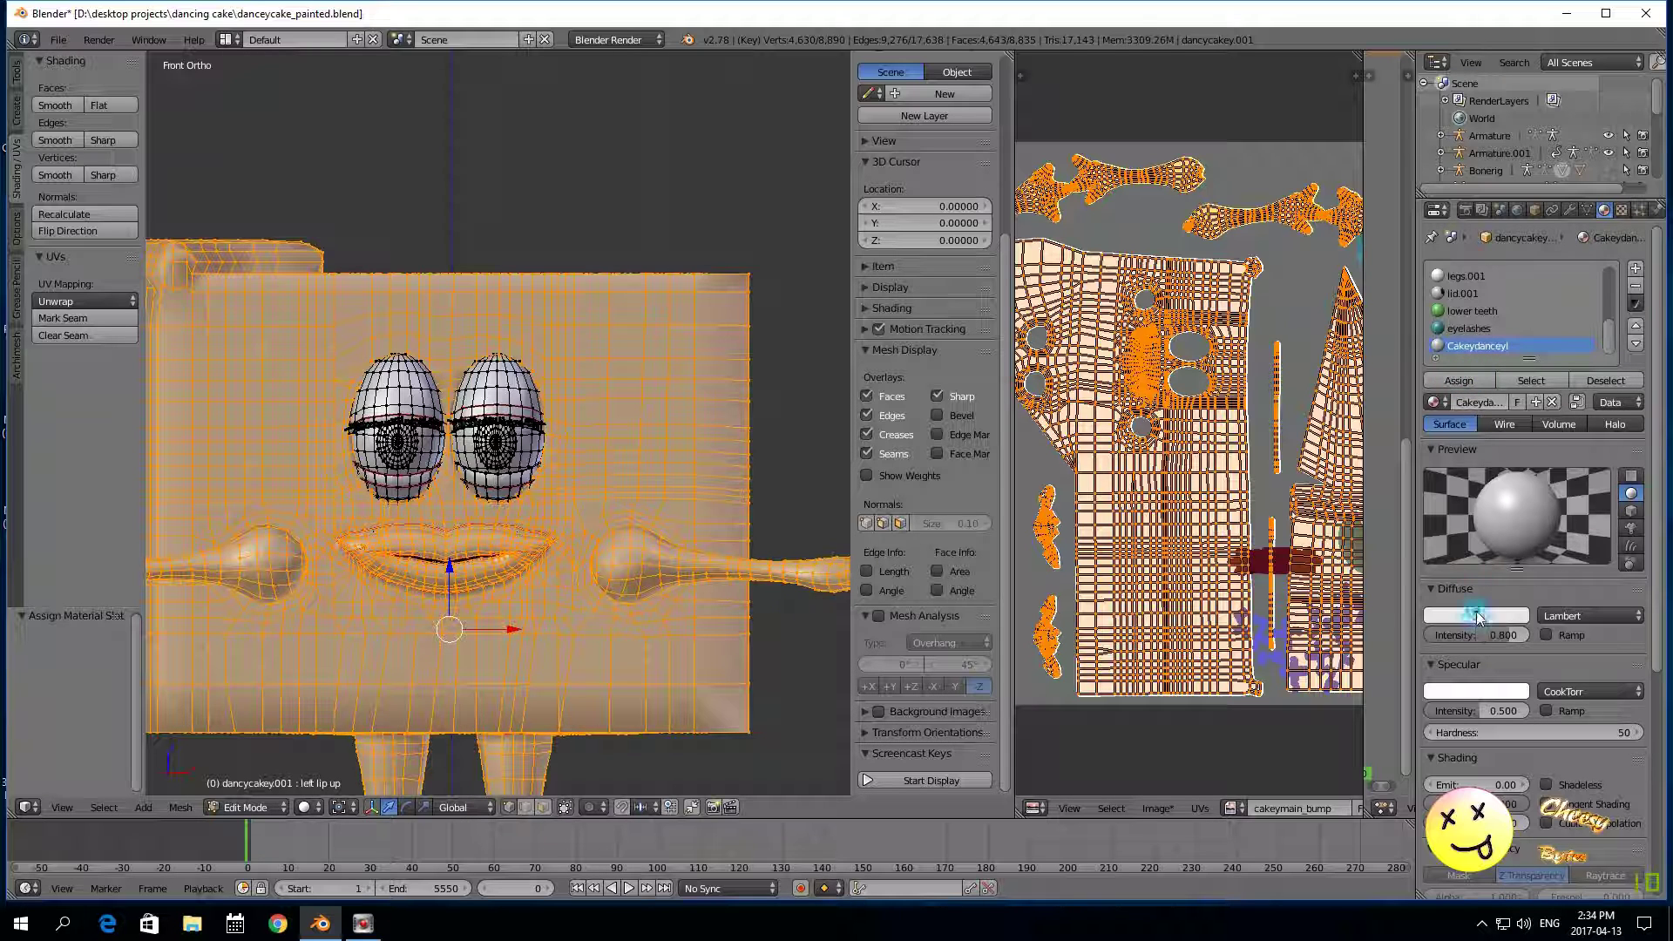
# Step: Set the combined material's diffuse color to blue and add a new image texture mapped with the mesh's UV map
pyautogui.click(1477, 617)
pyautogui.click(1515, 512)
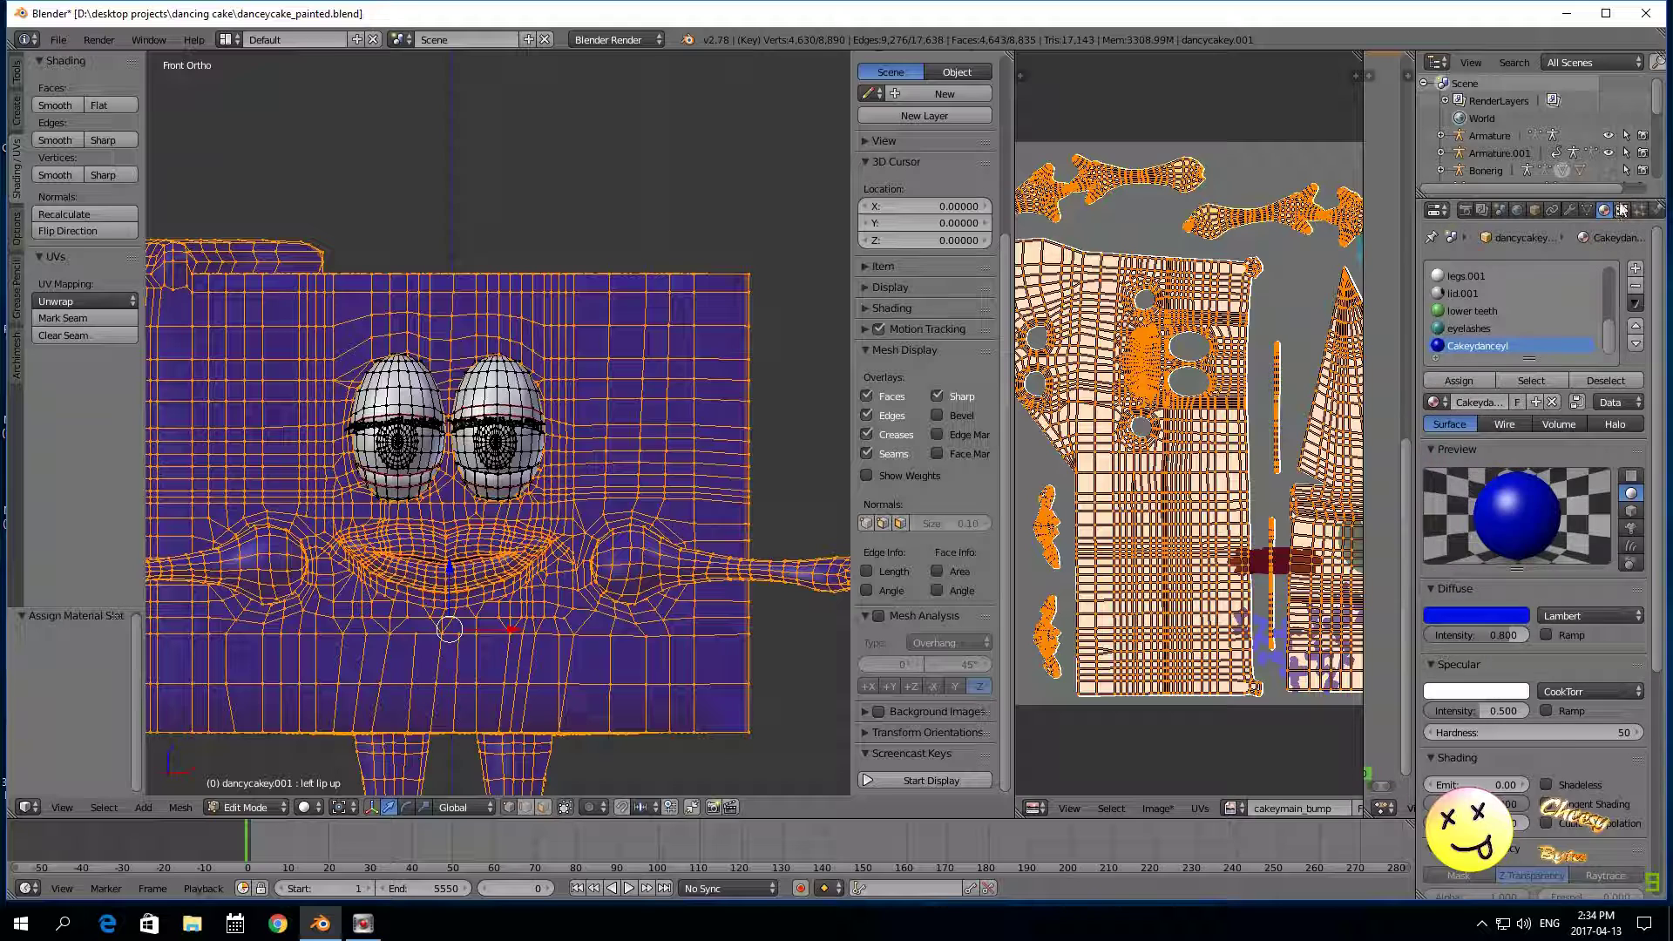
pyautogui.click(1623, 209)
pyautogui.click(1567, 400)
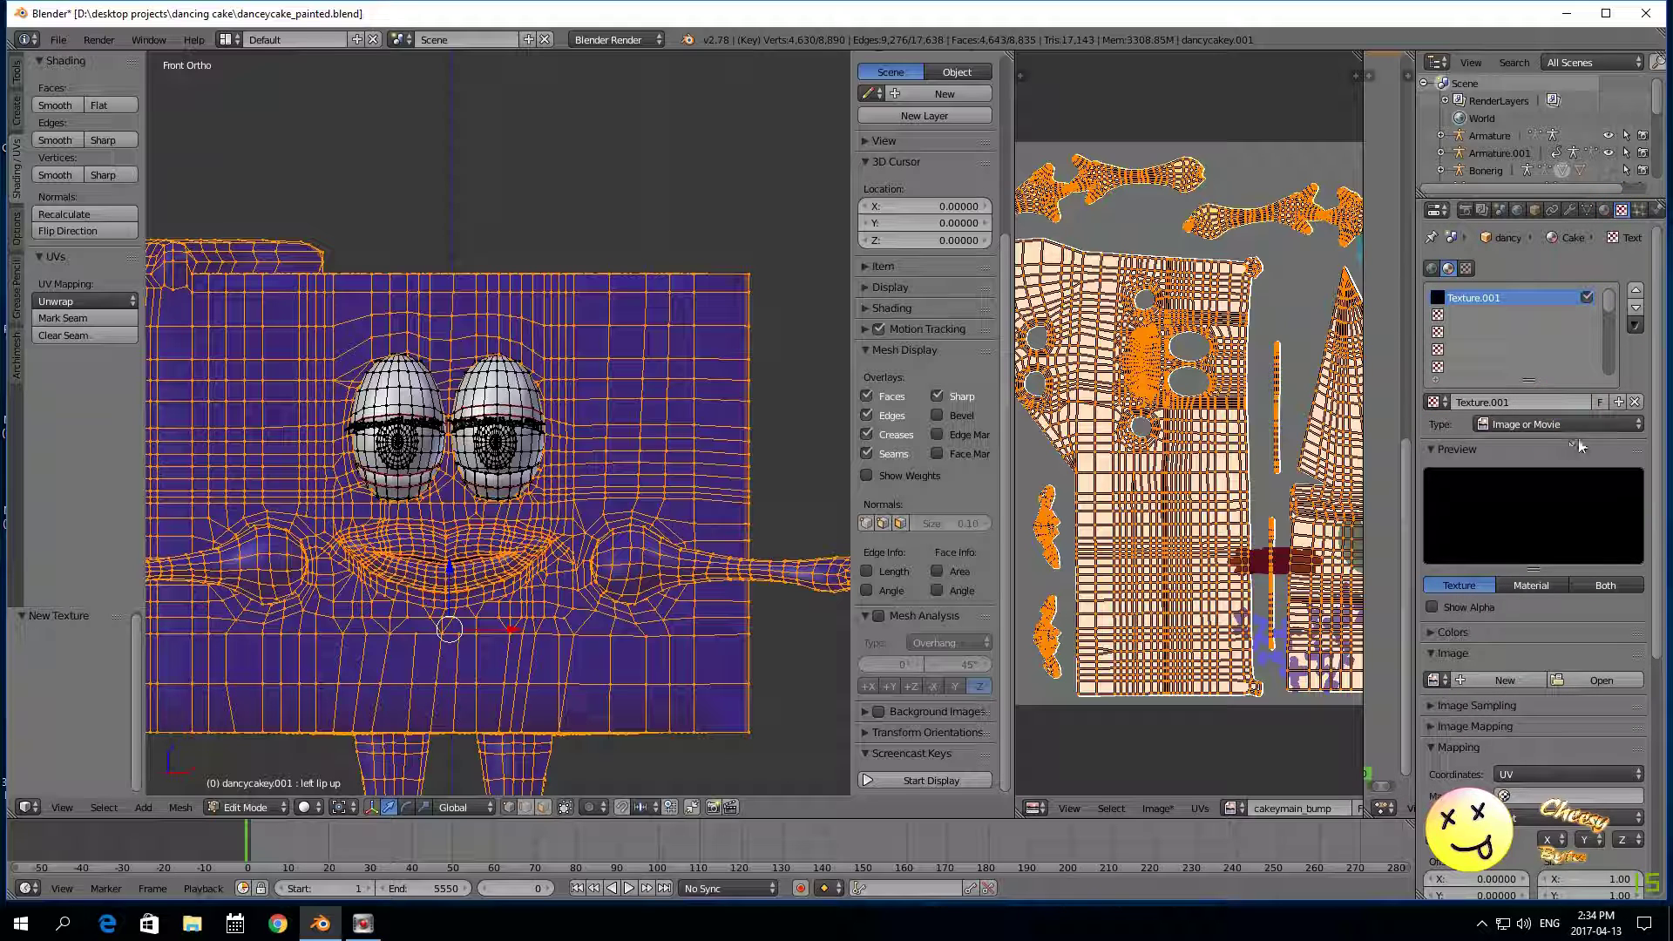
pyautogui.click(1560, 796)
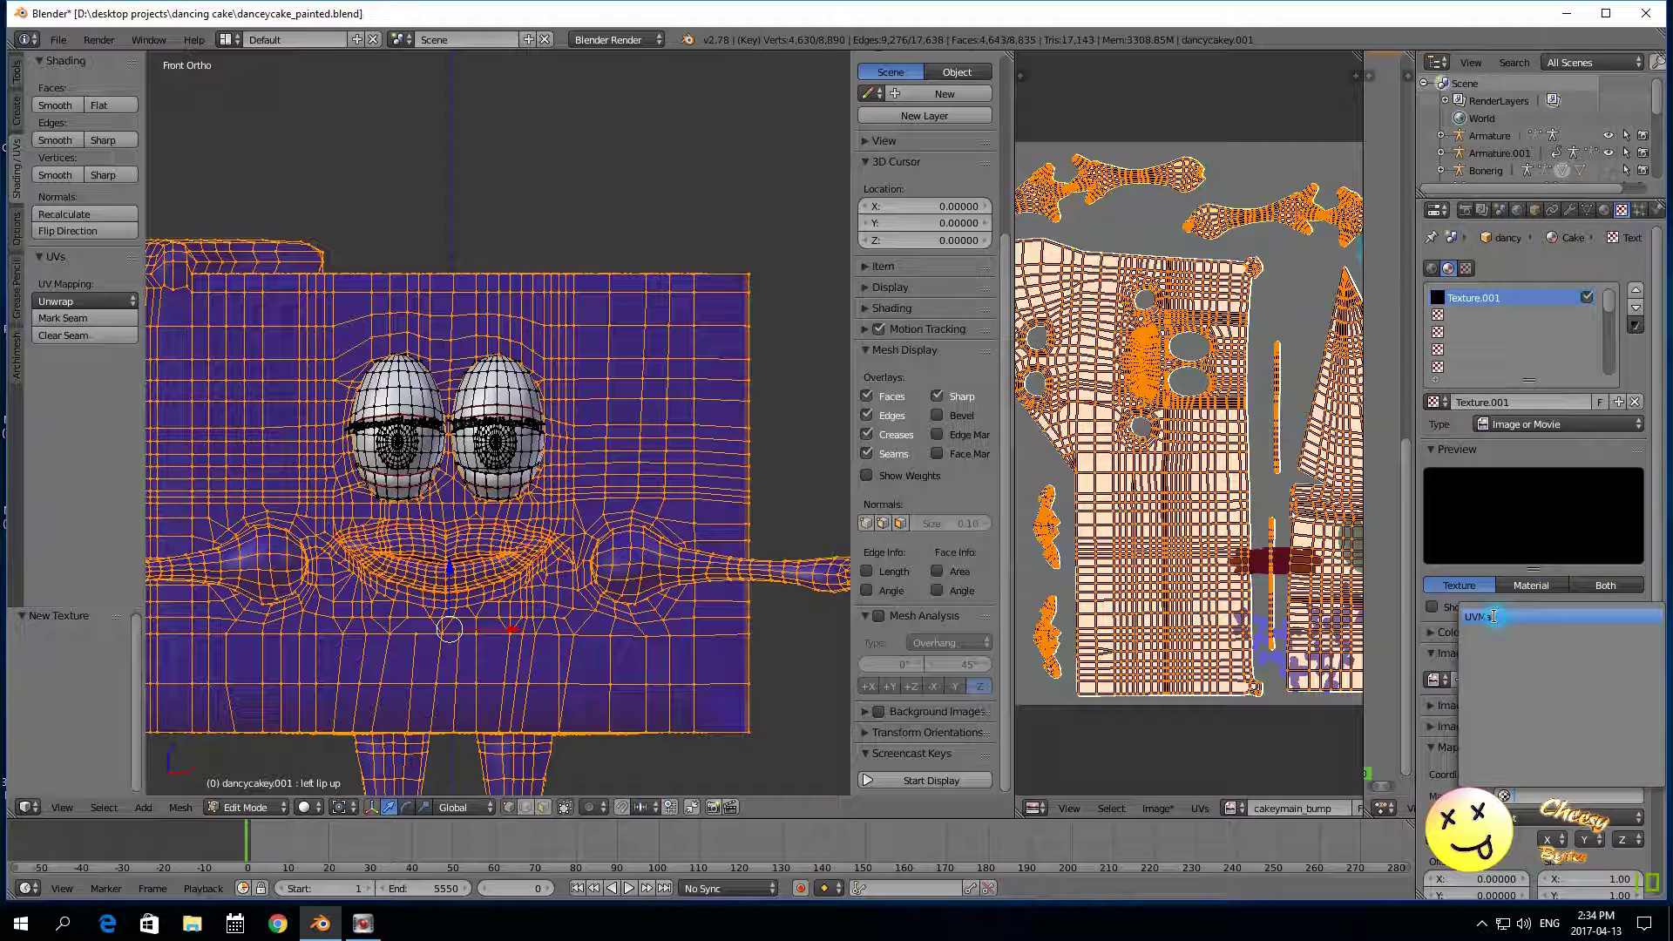
pyautogui.click(1492, 617)
# Step: Load cakeymain.png from the danceycakeymesh\finaltextures folder as the new texture's image
pyautogui.click(1598, 676)
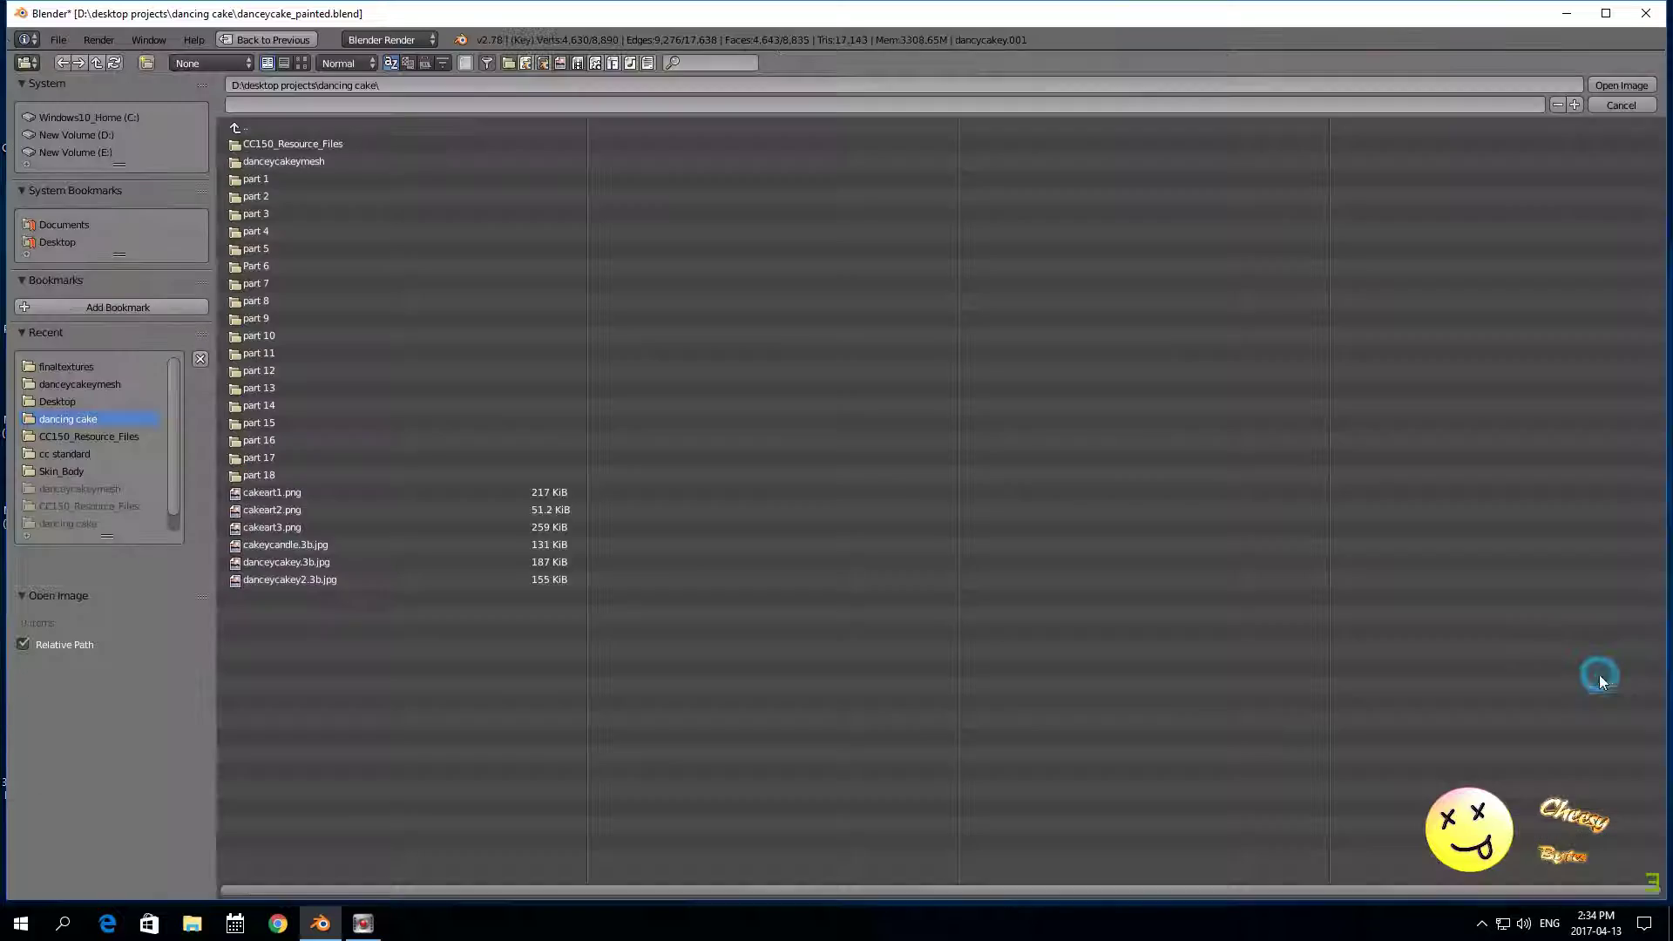
pyautogui.click(296, 160)
pyautogui.click(296, 146)
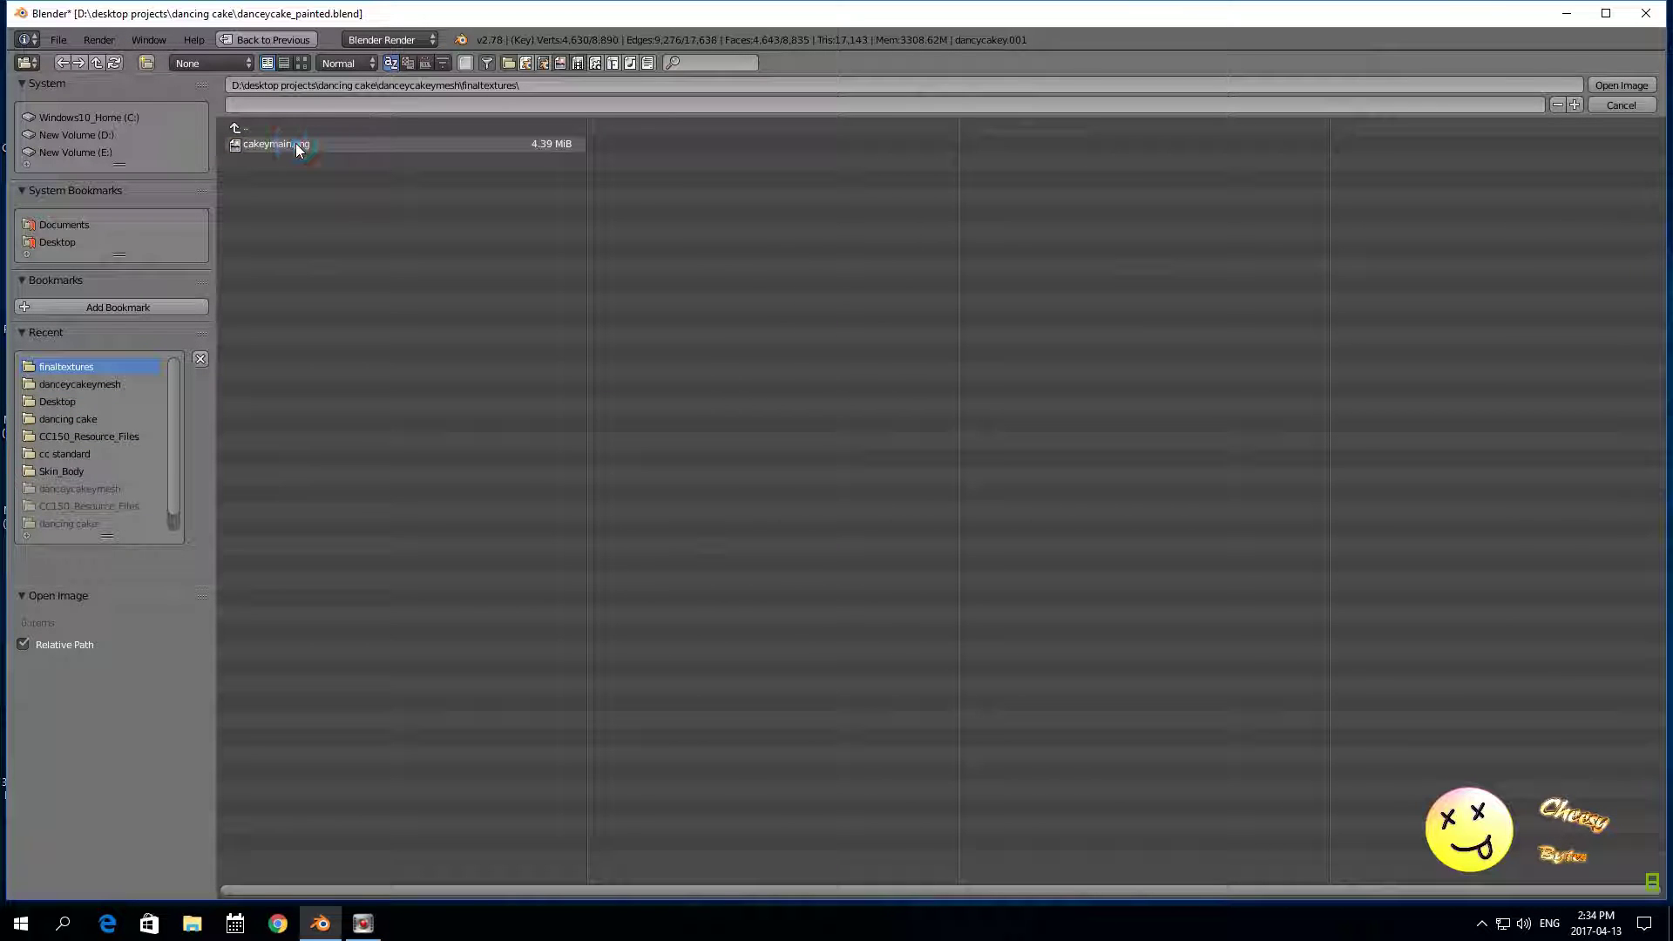
pyautogui.click(296, 146)
pyautogui.click(1621, 85)
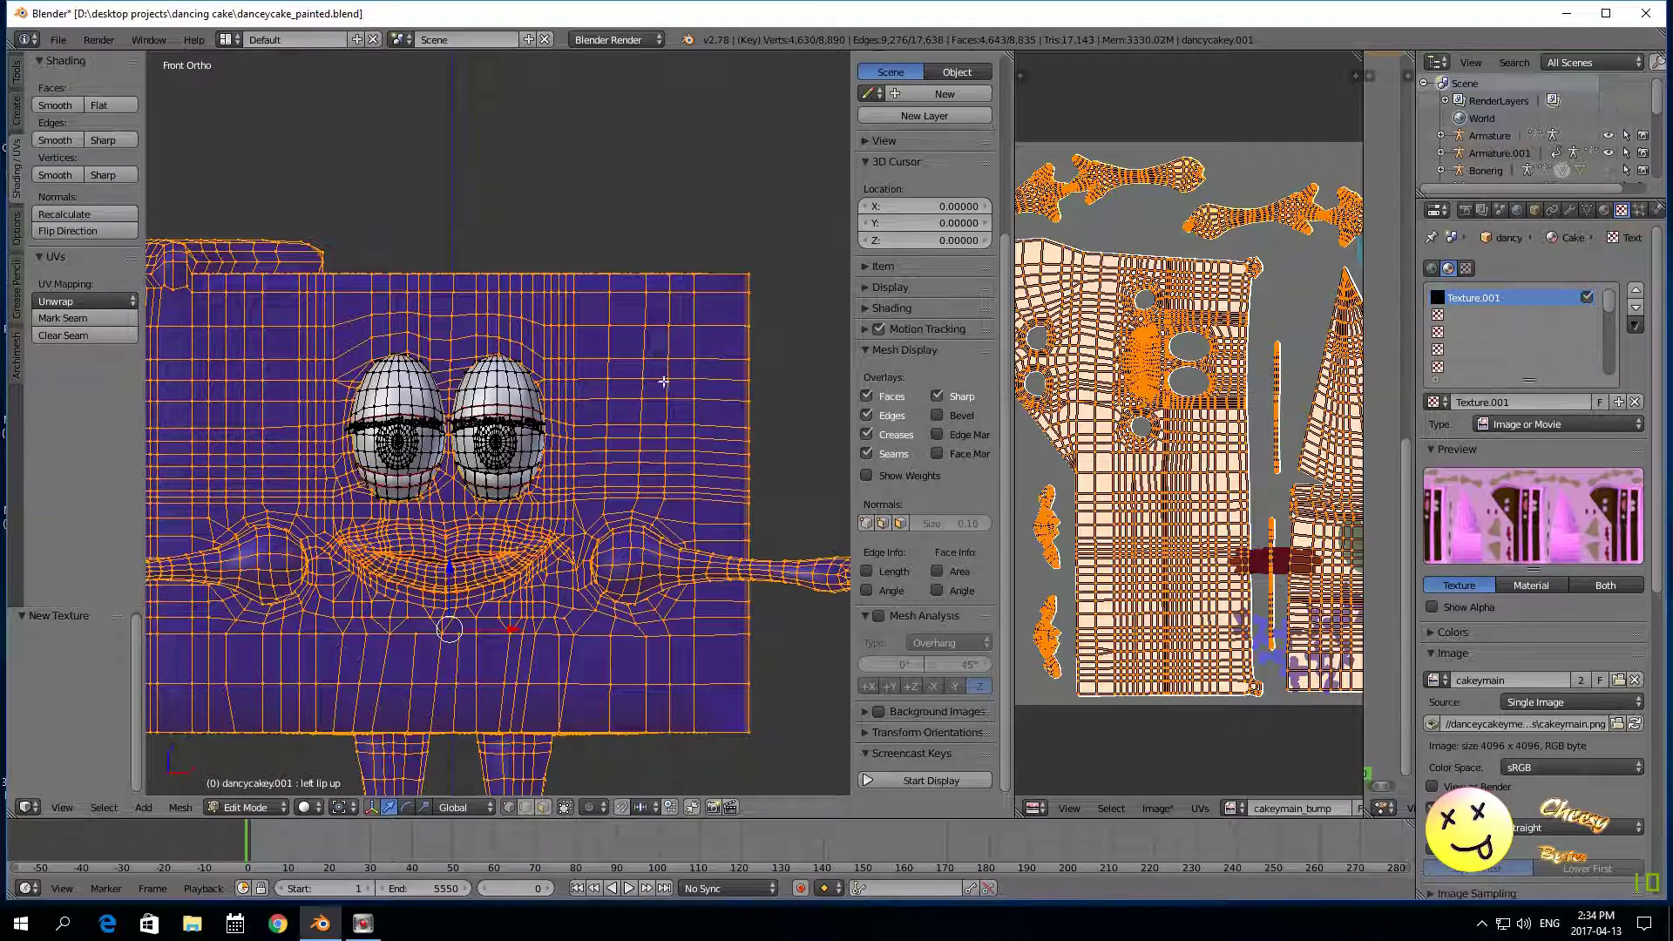
# Step: Display the cakeymain image behind the selected body, arm and leg faces in the UV editor
pyautogui.click(1232, 808)
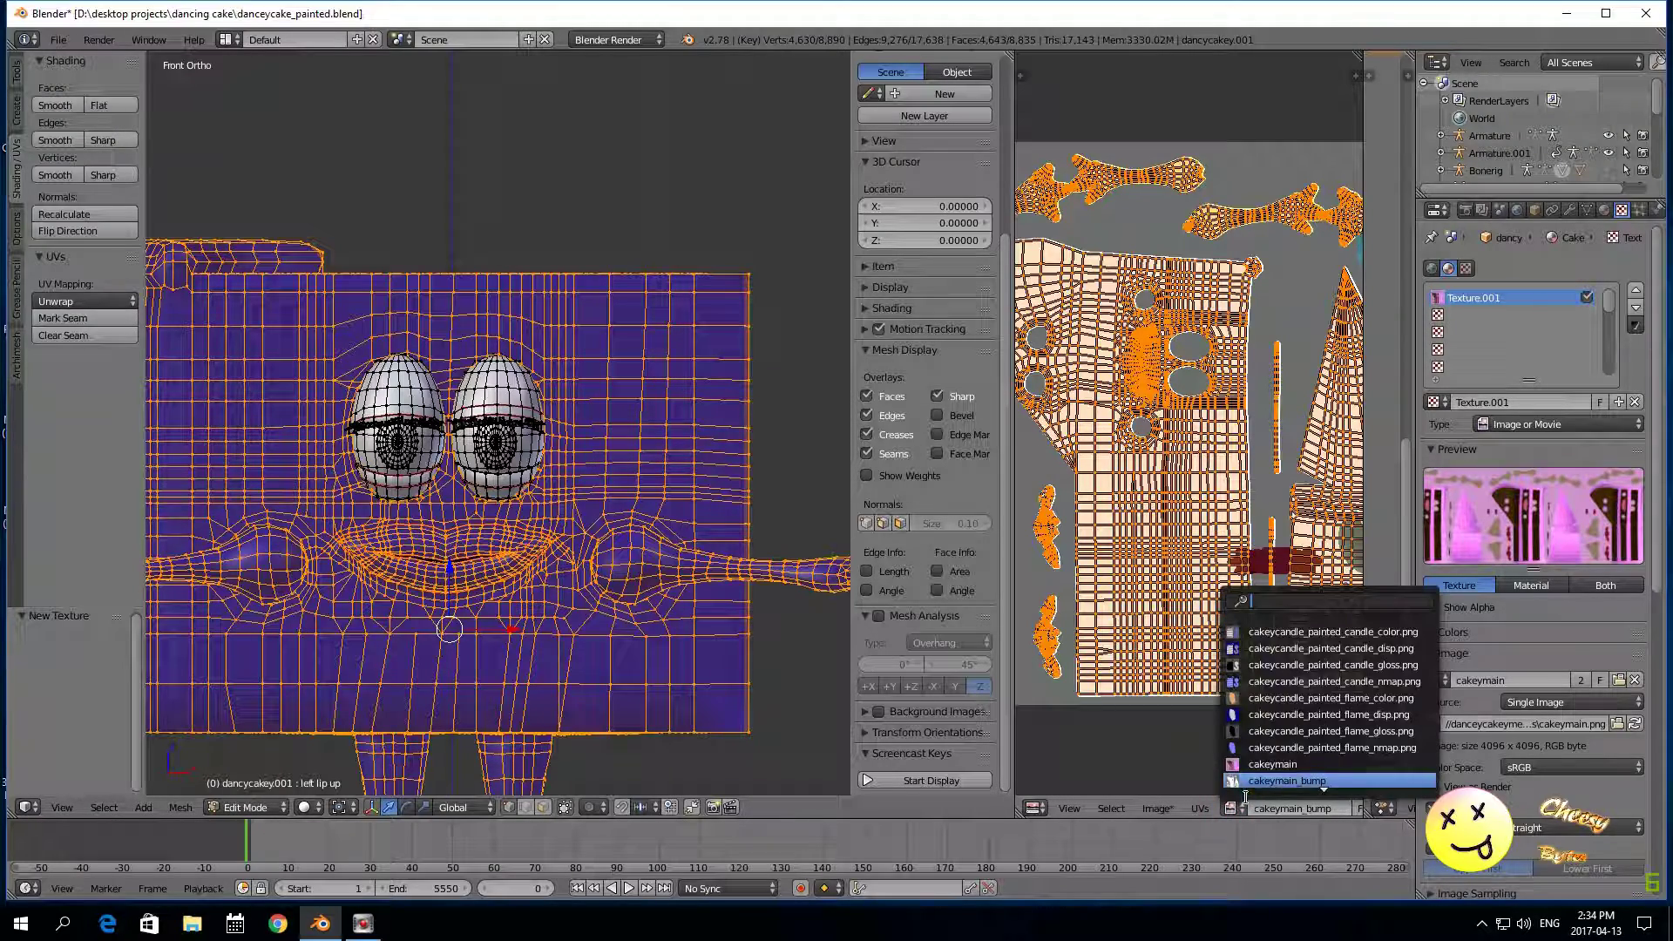
pyautogui.click(1272, 764)
pyautogui.press('Home')
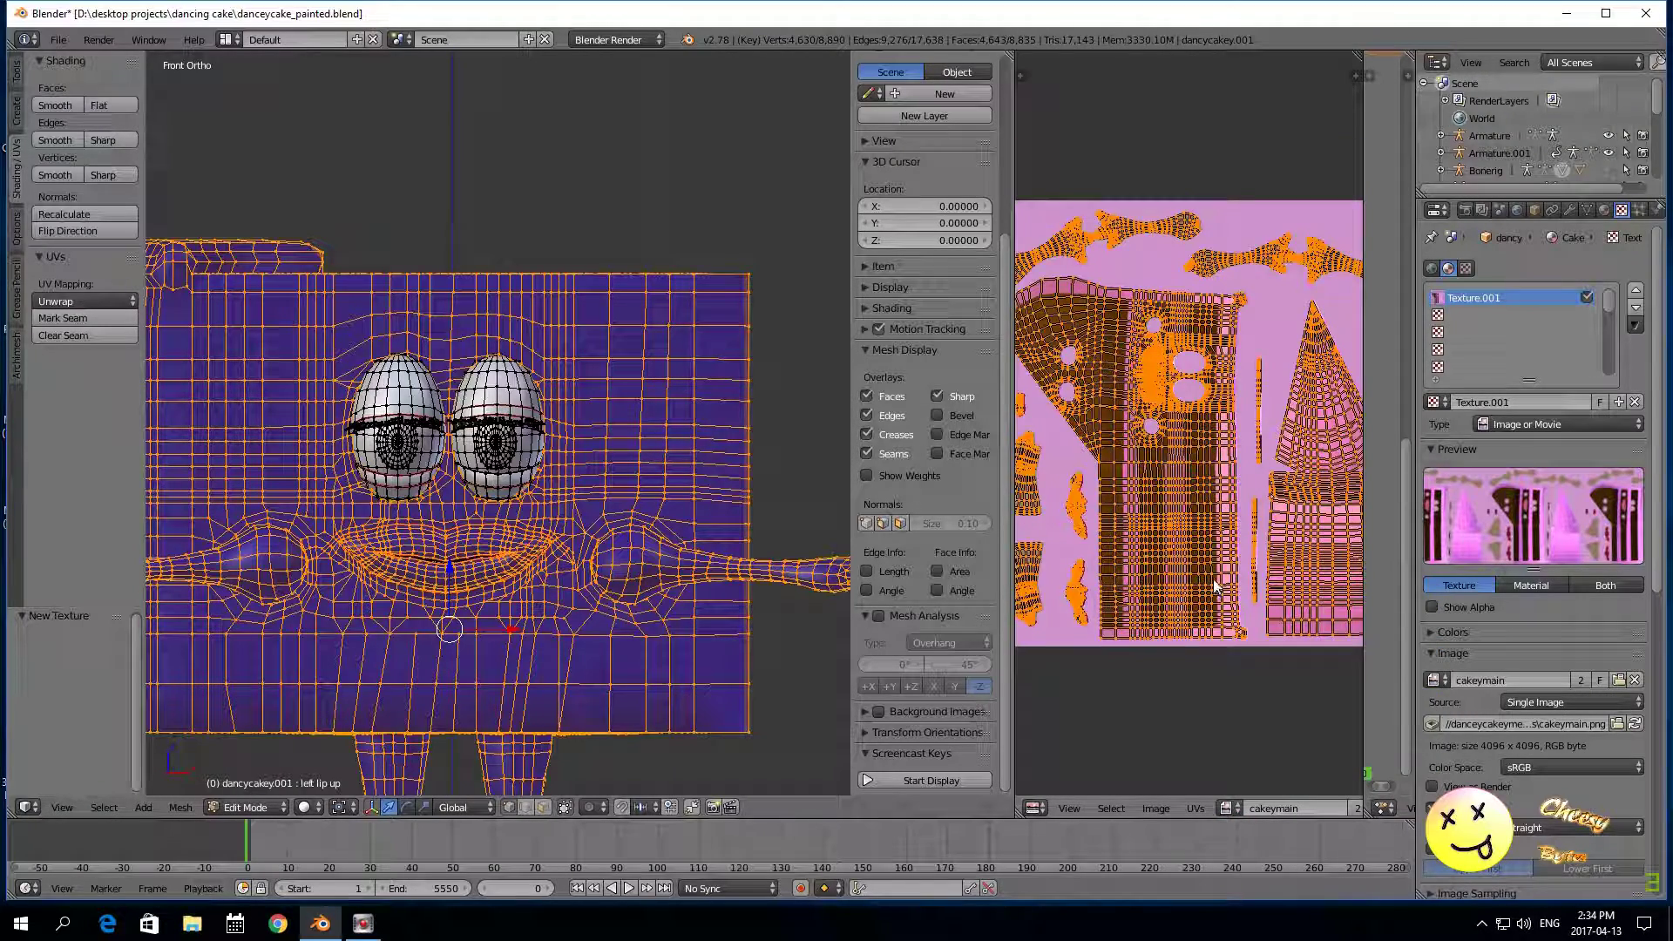
pyautogui.scroll(-1, 384, 478)
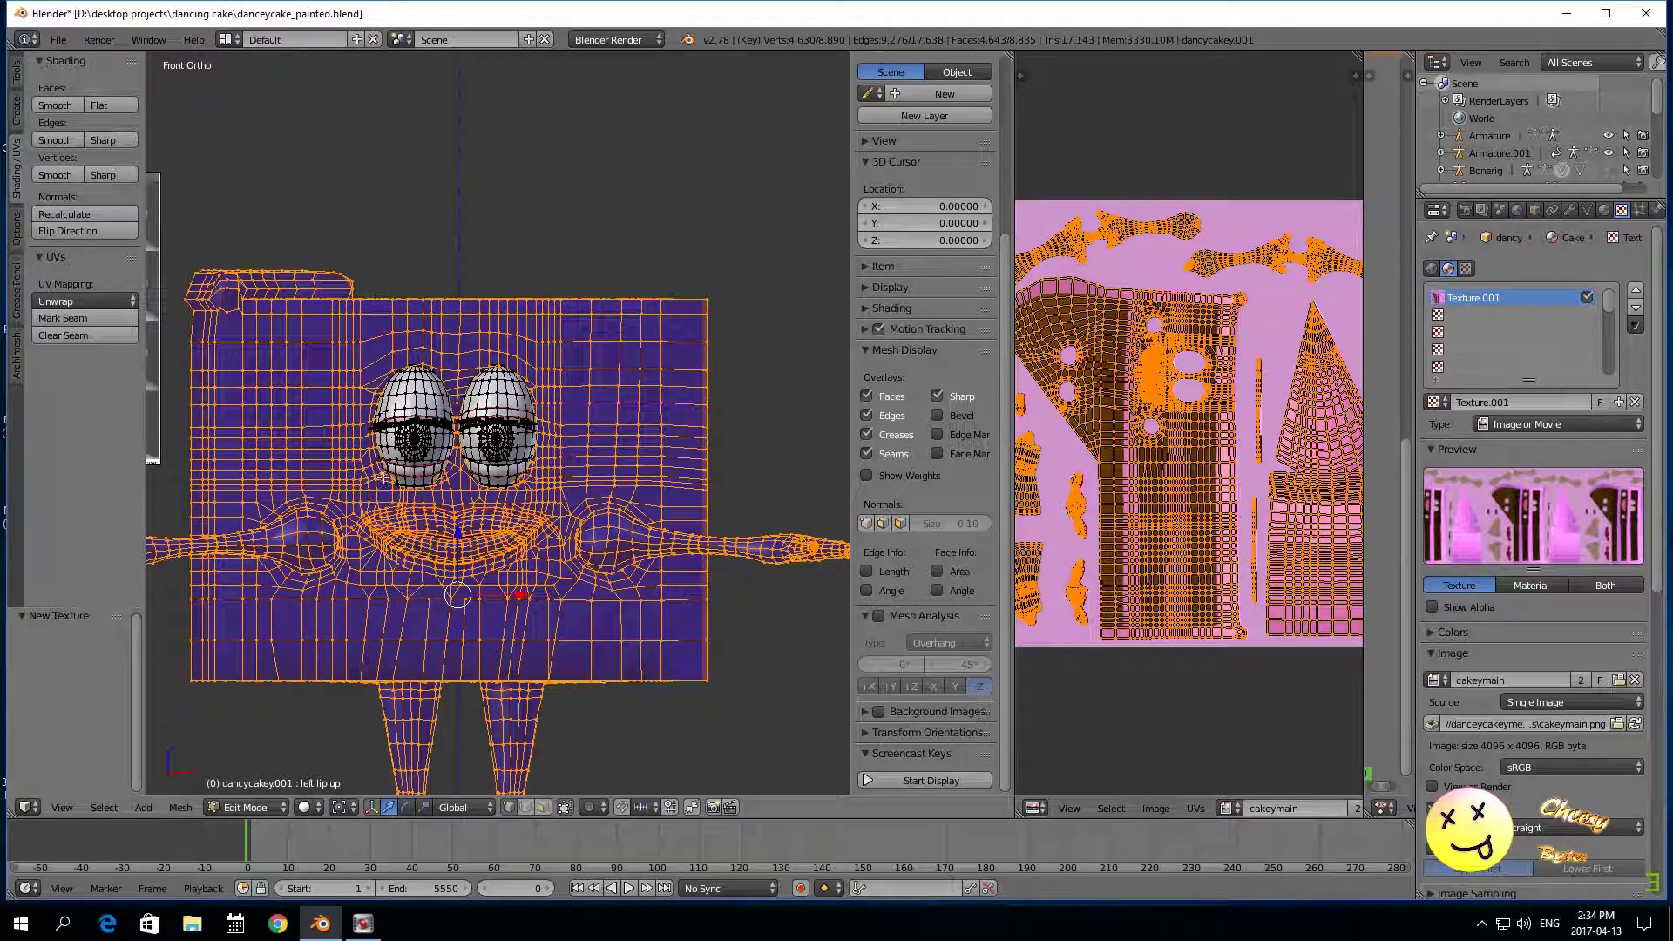
# Step: Clear the mesh selection, then check the combined material's face assignment by selecting and deselecting its faces
pyautogui.press('a')
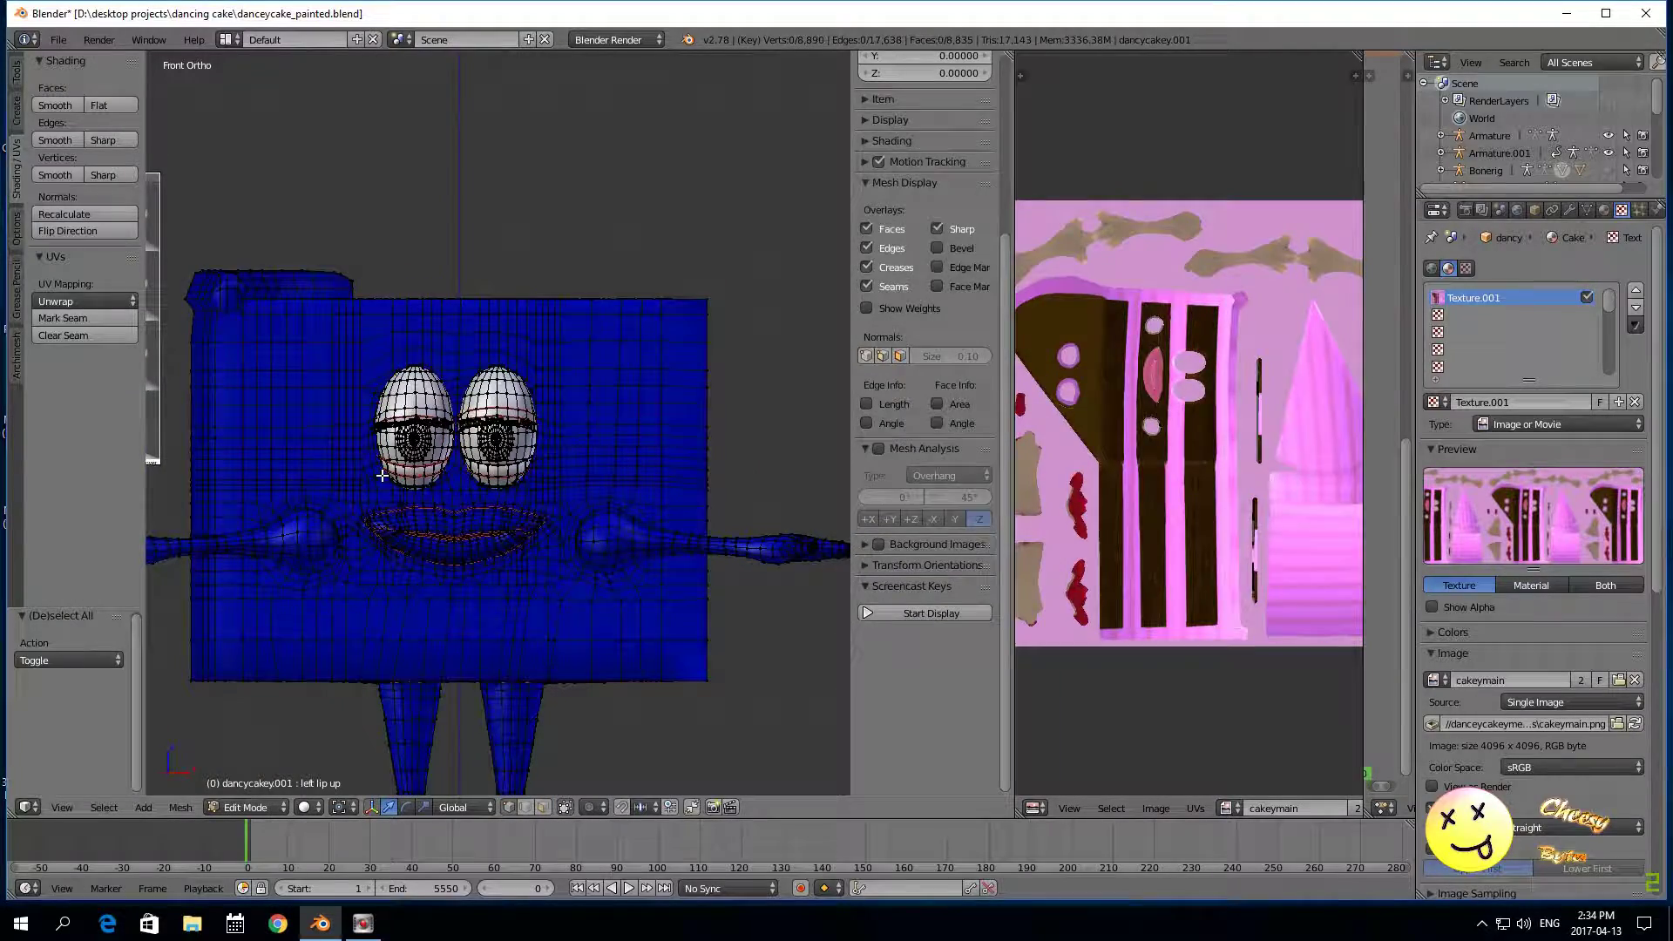
pyautogui.press('a')
pyautogui.press('a')
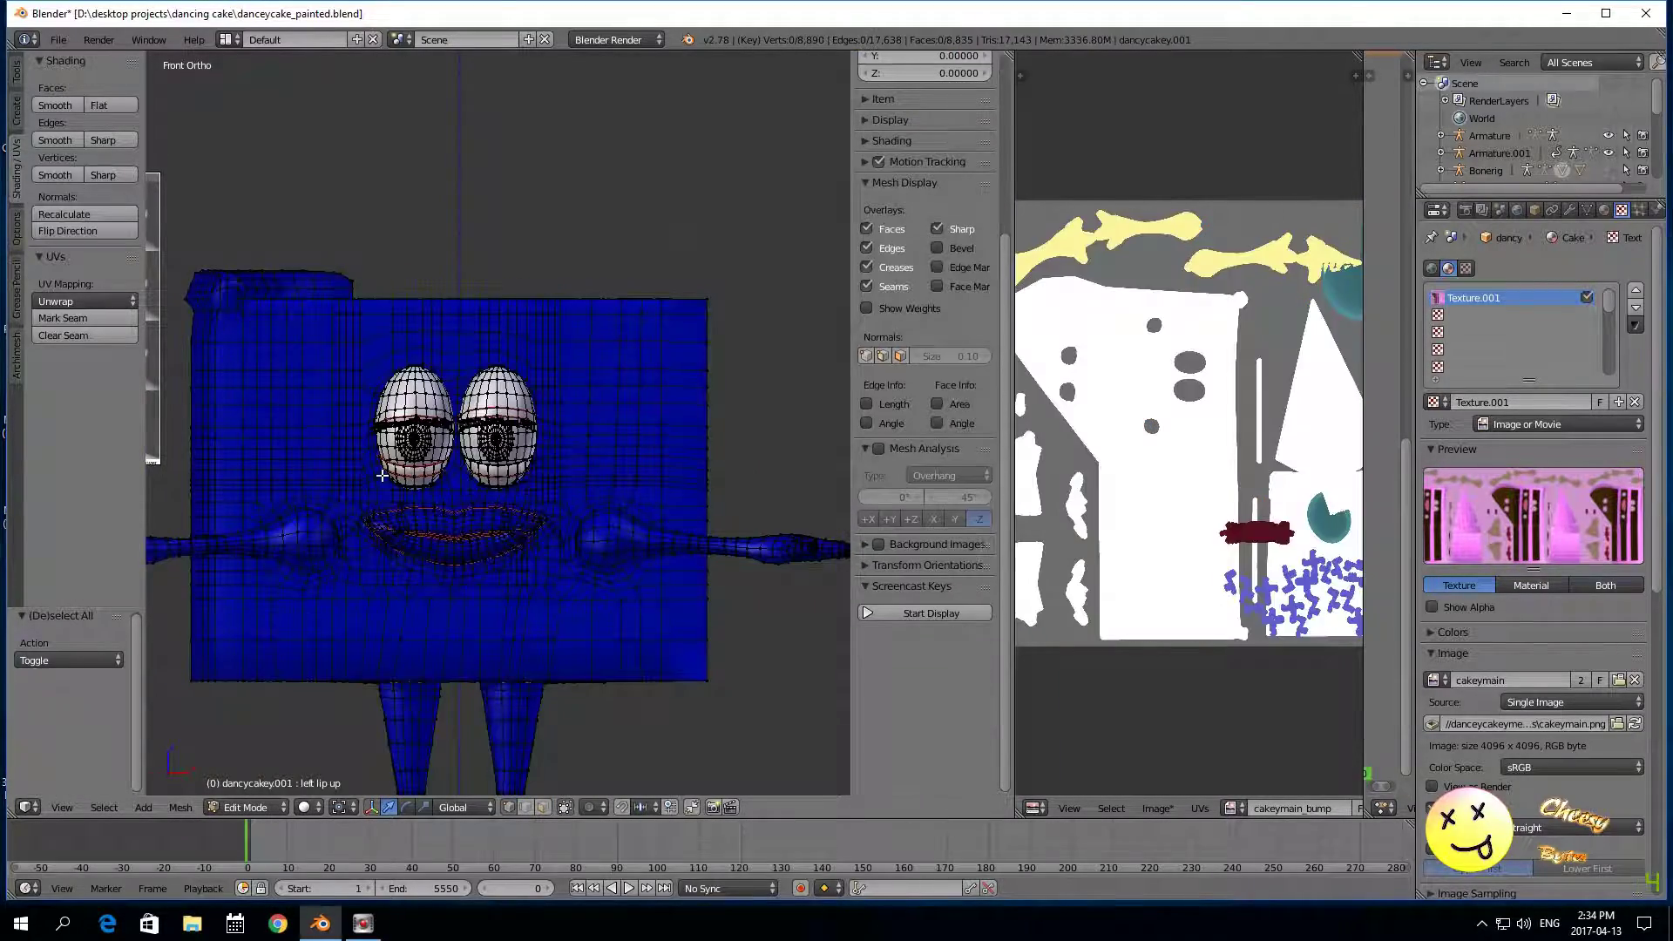
pyautogui.scroll(1, 428, 260)
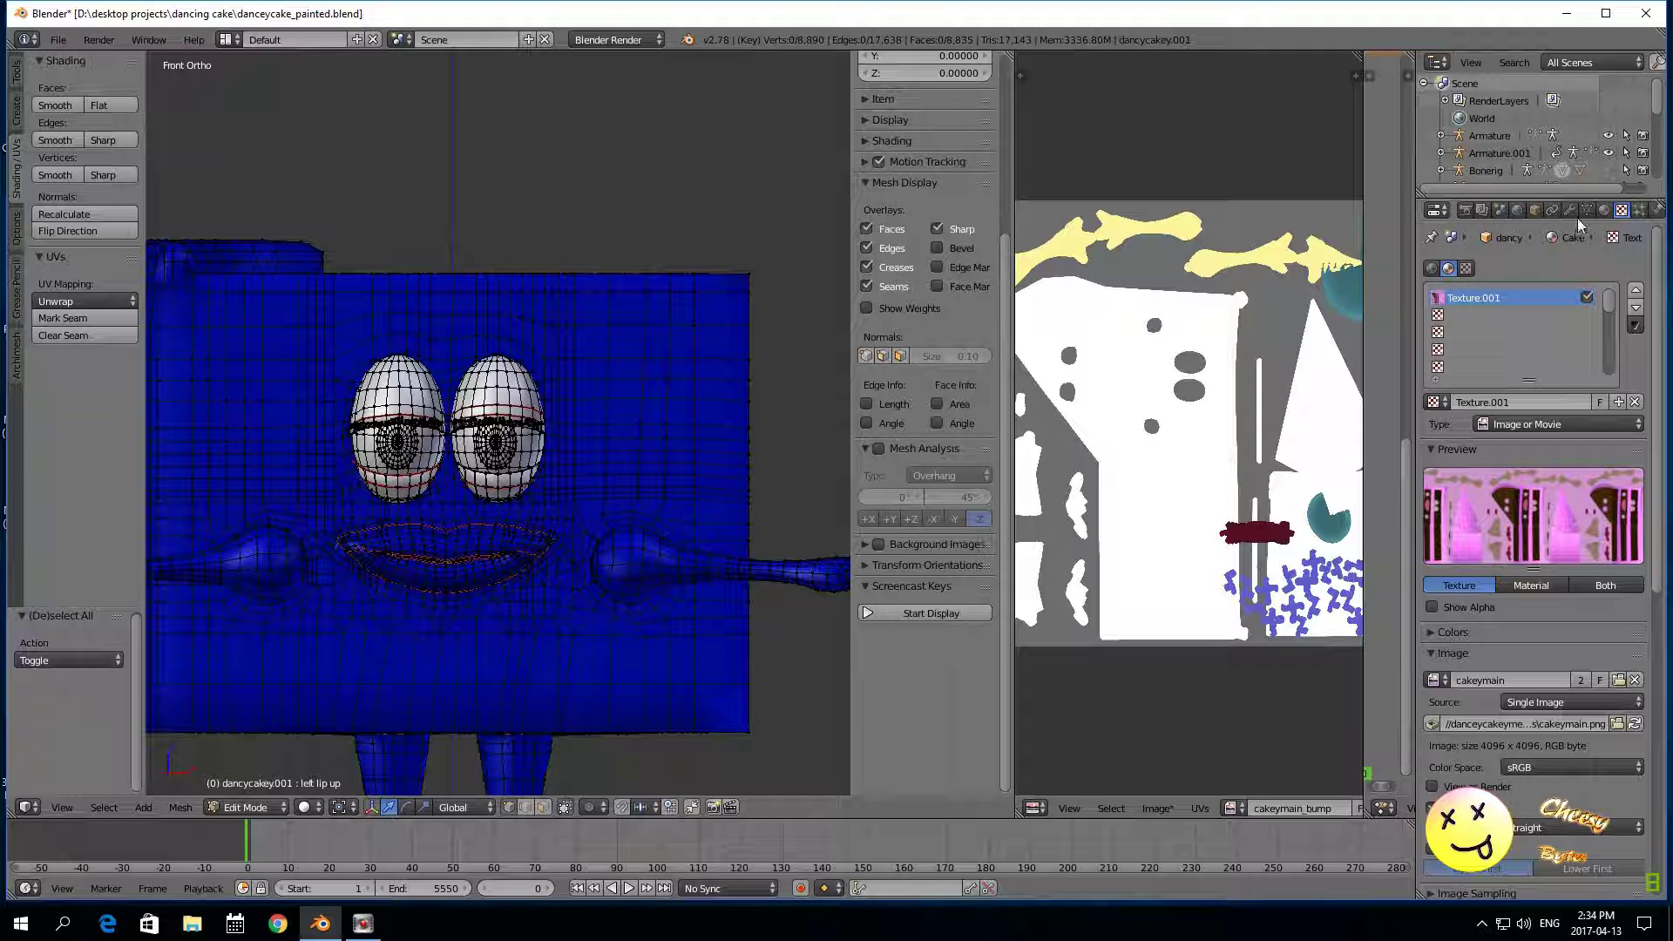
pyautogui.click(1604, 210)
pyautogui.click(1459, 381)
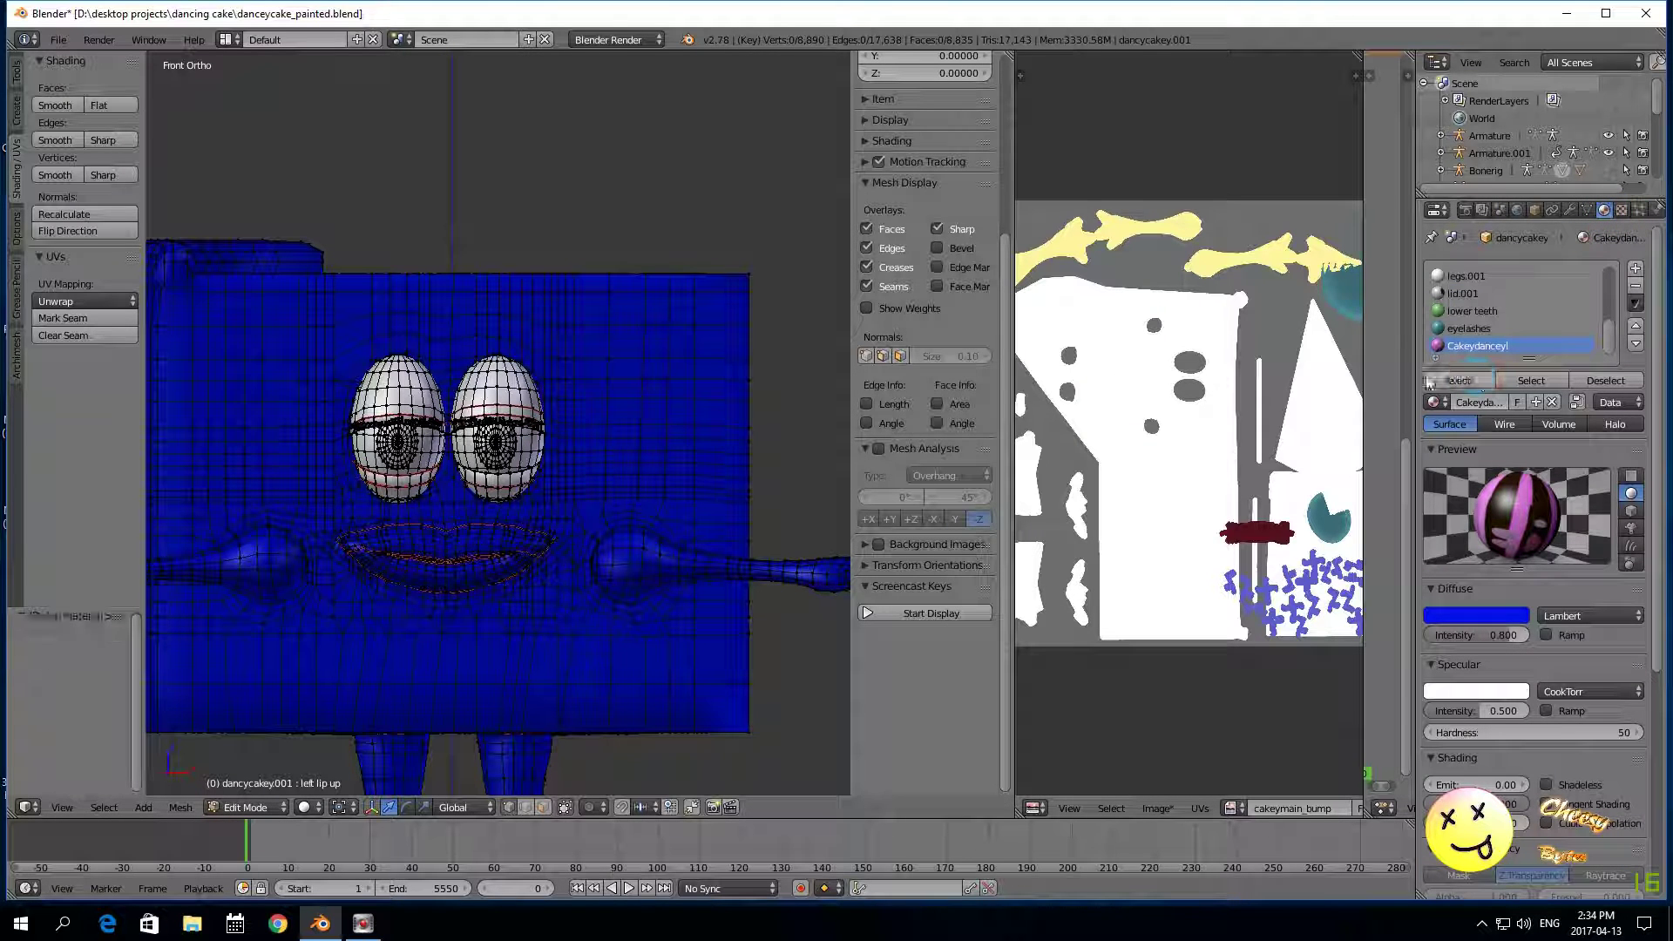
pyautogui.click(1531, 380)
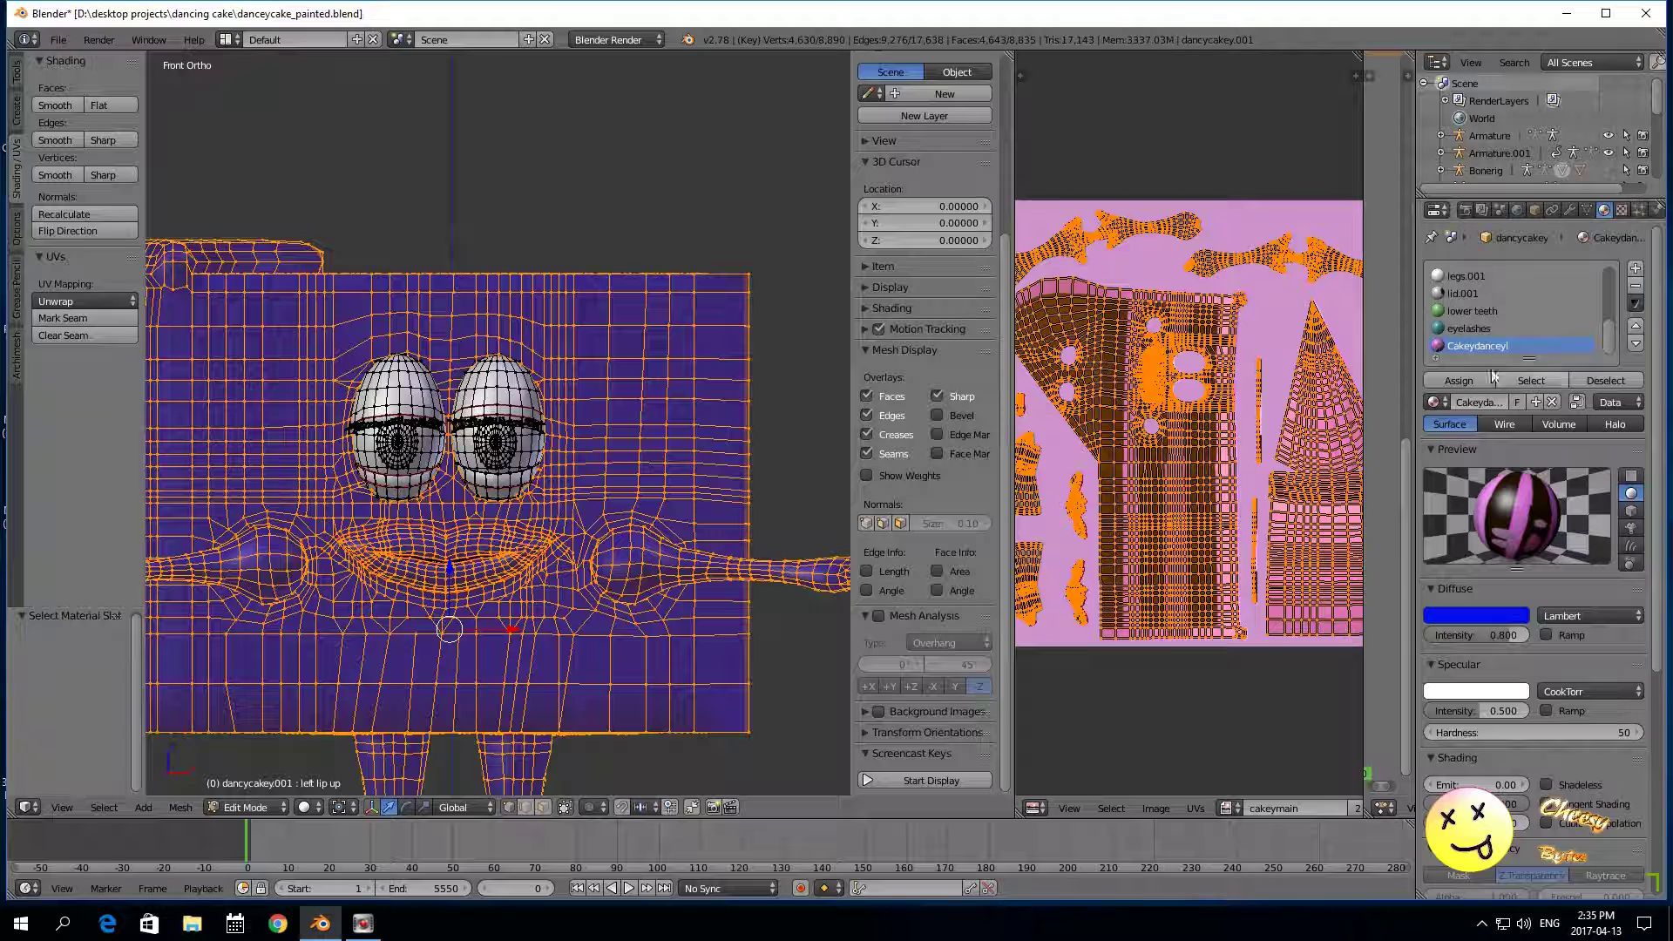
pyautogui.click(1606, 381)
# Step: Rename the combined material slot's material as CakeydanceyMain
pyautogui.doubleClick(1514, 345)
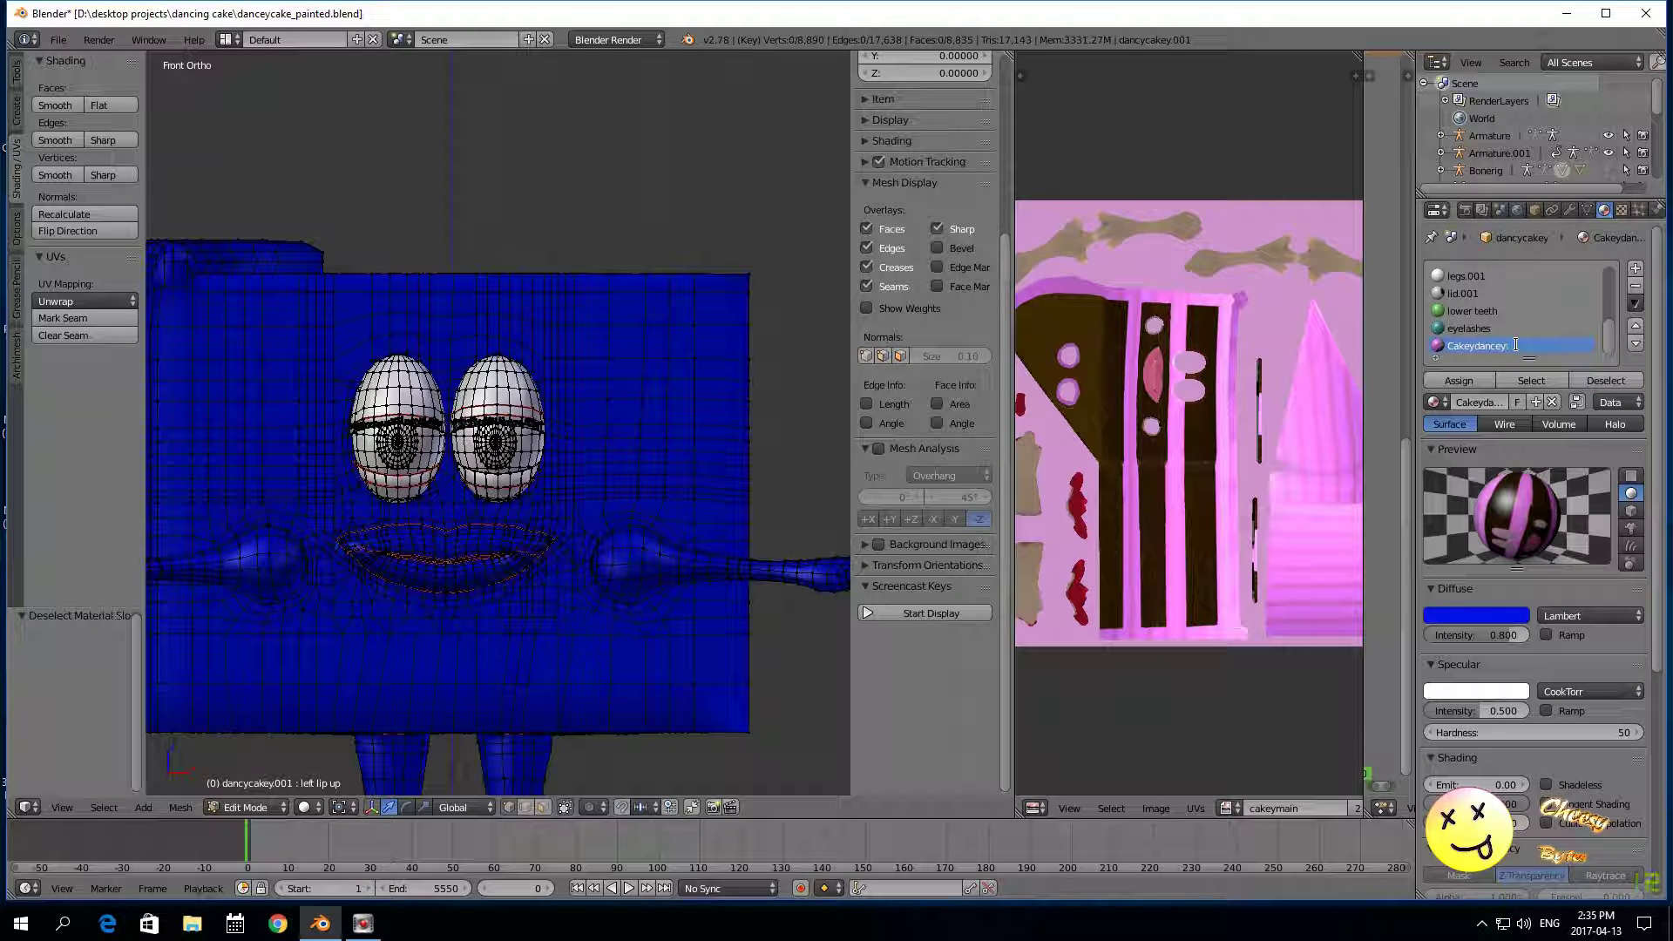
pyautogui.press('Return')
pyautogui.write('Main')
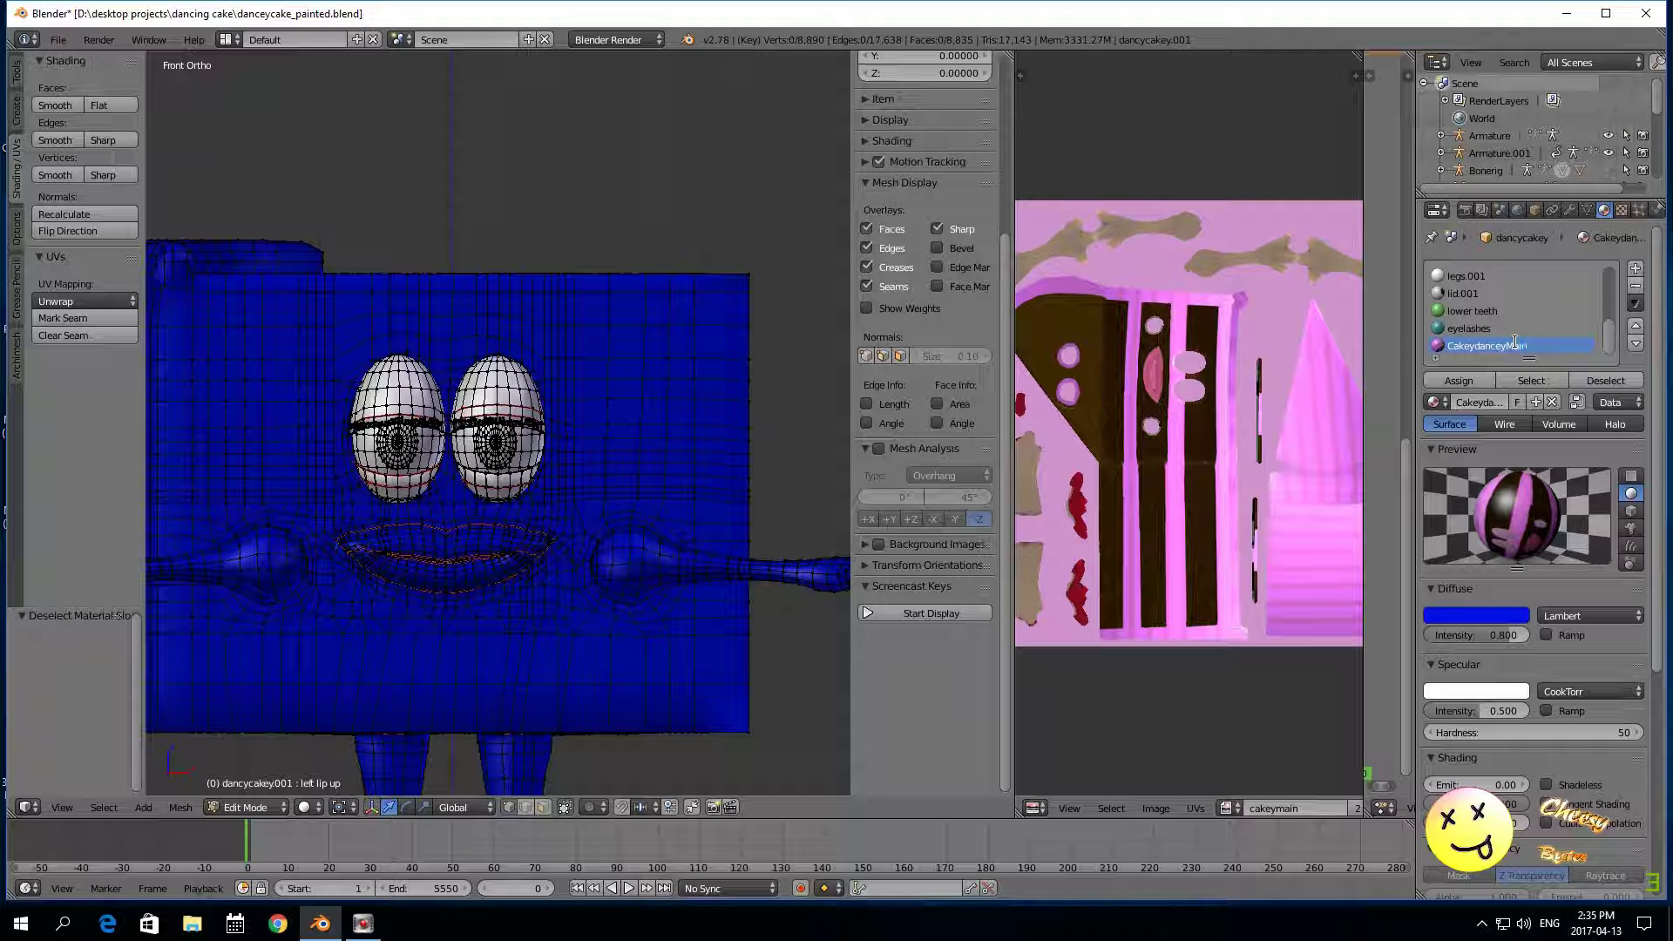
pyautogui.press('Return')
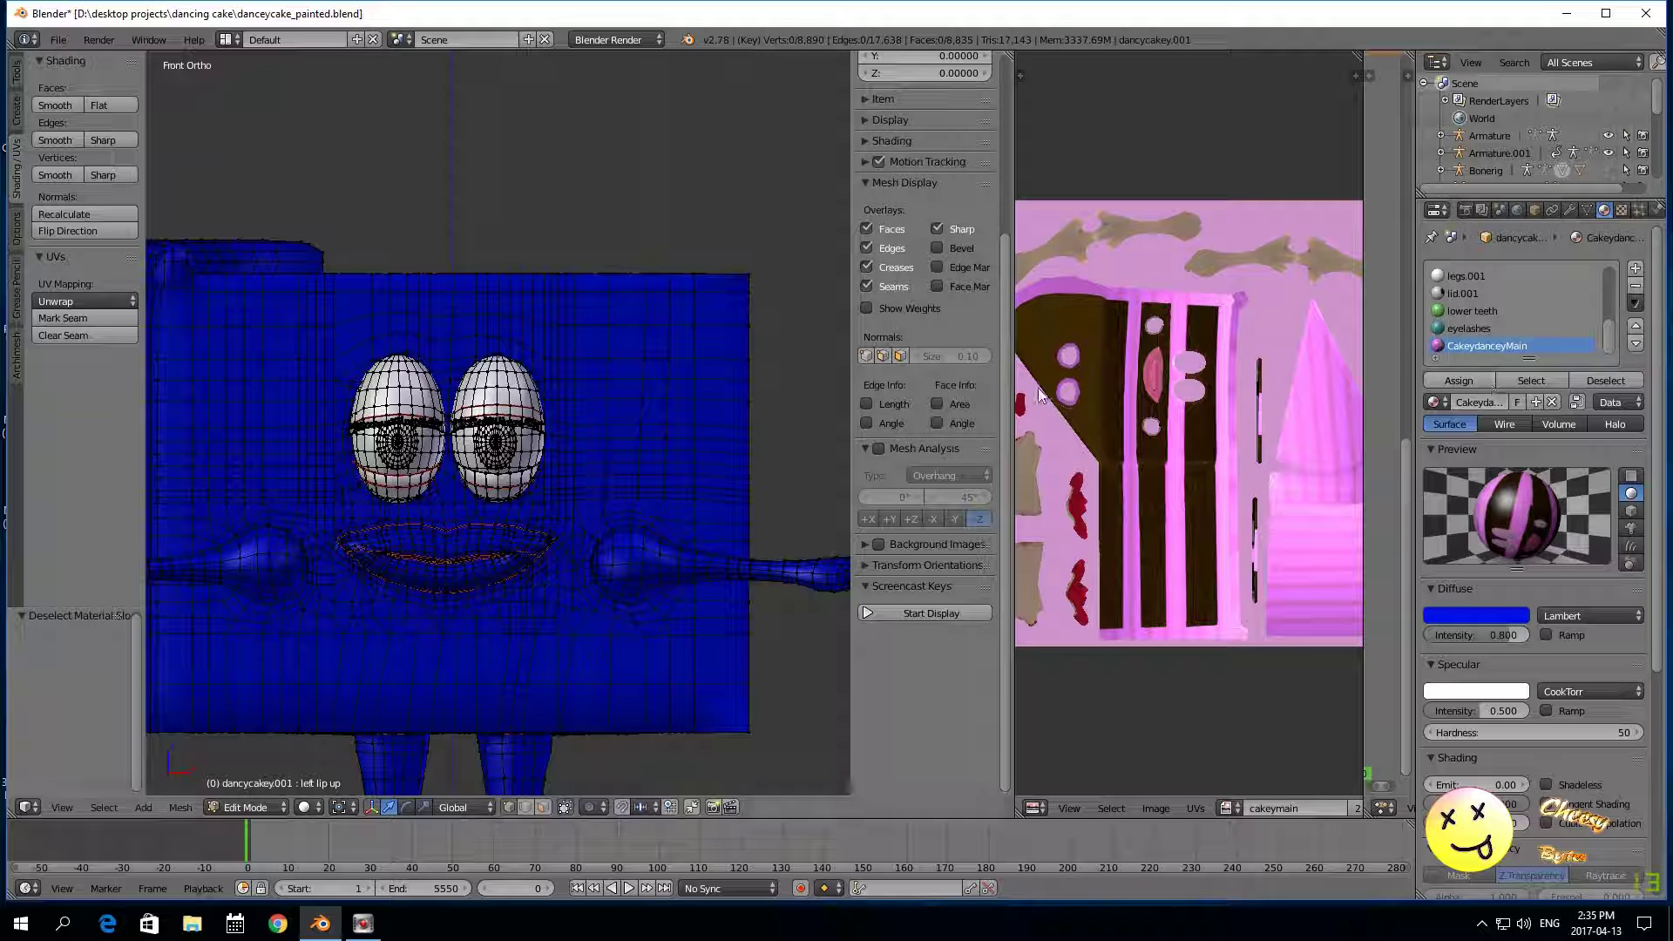
# Step: Select the CakeydanceyMain faces to inspect them on the model and UV layout, then clear the selection
pyautogui.click(1545, 381)
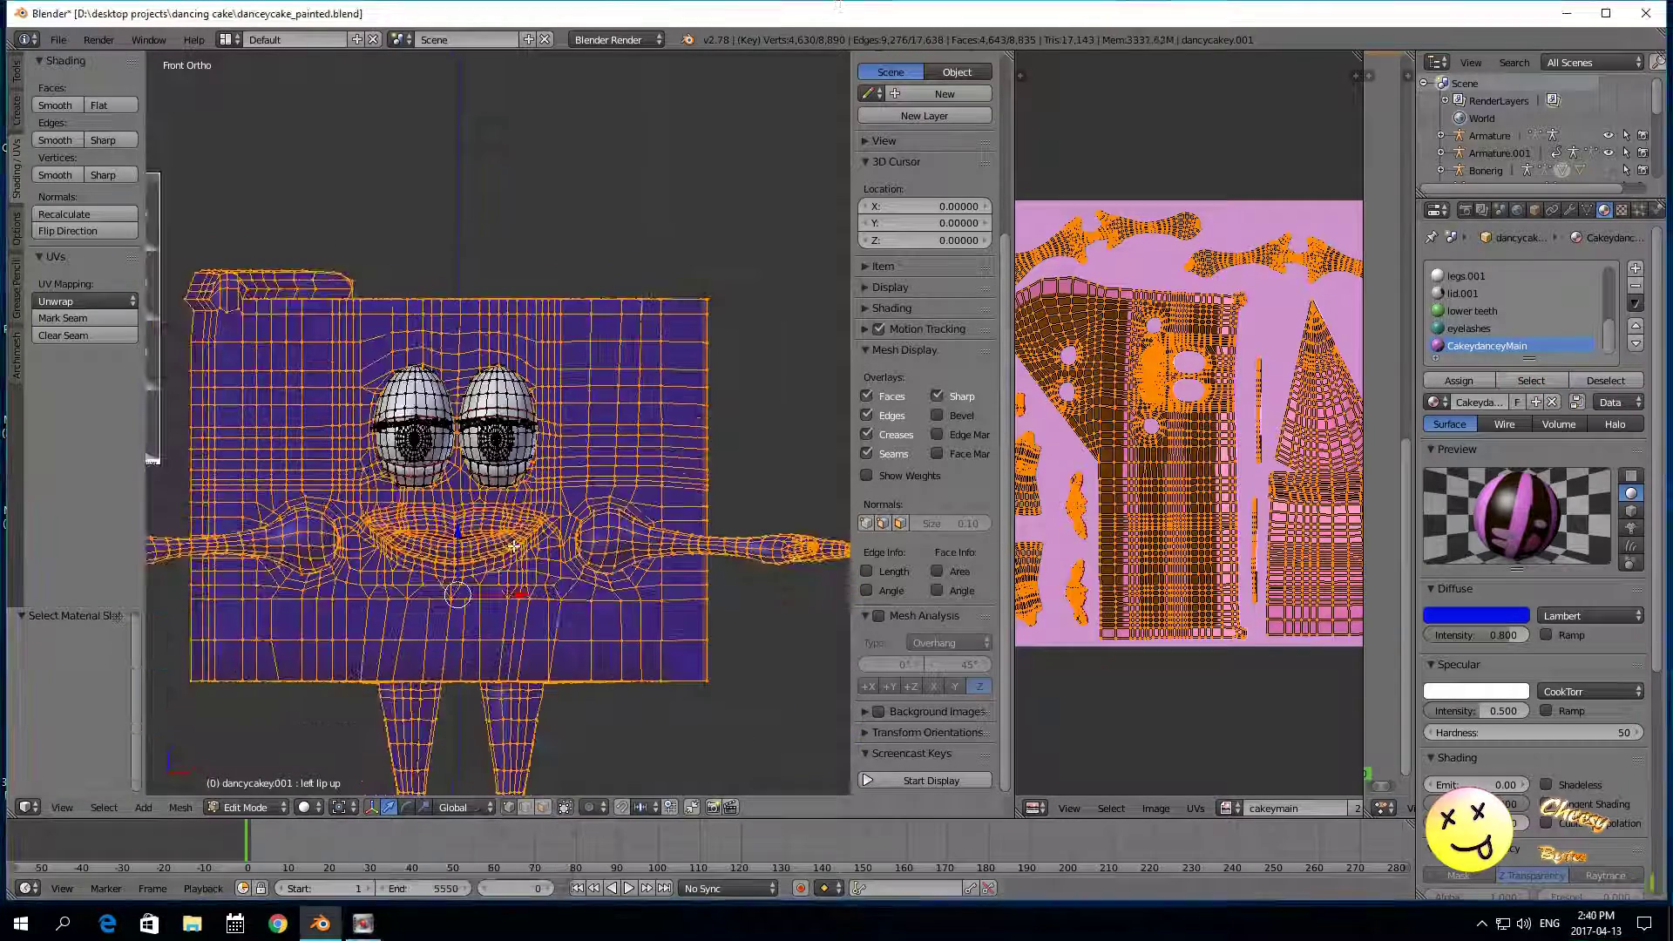
pyautogui.scroll(-2, 542, 521)
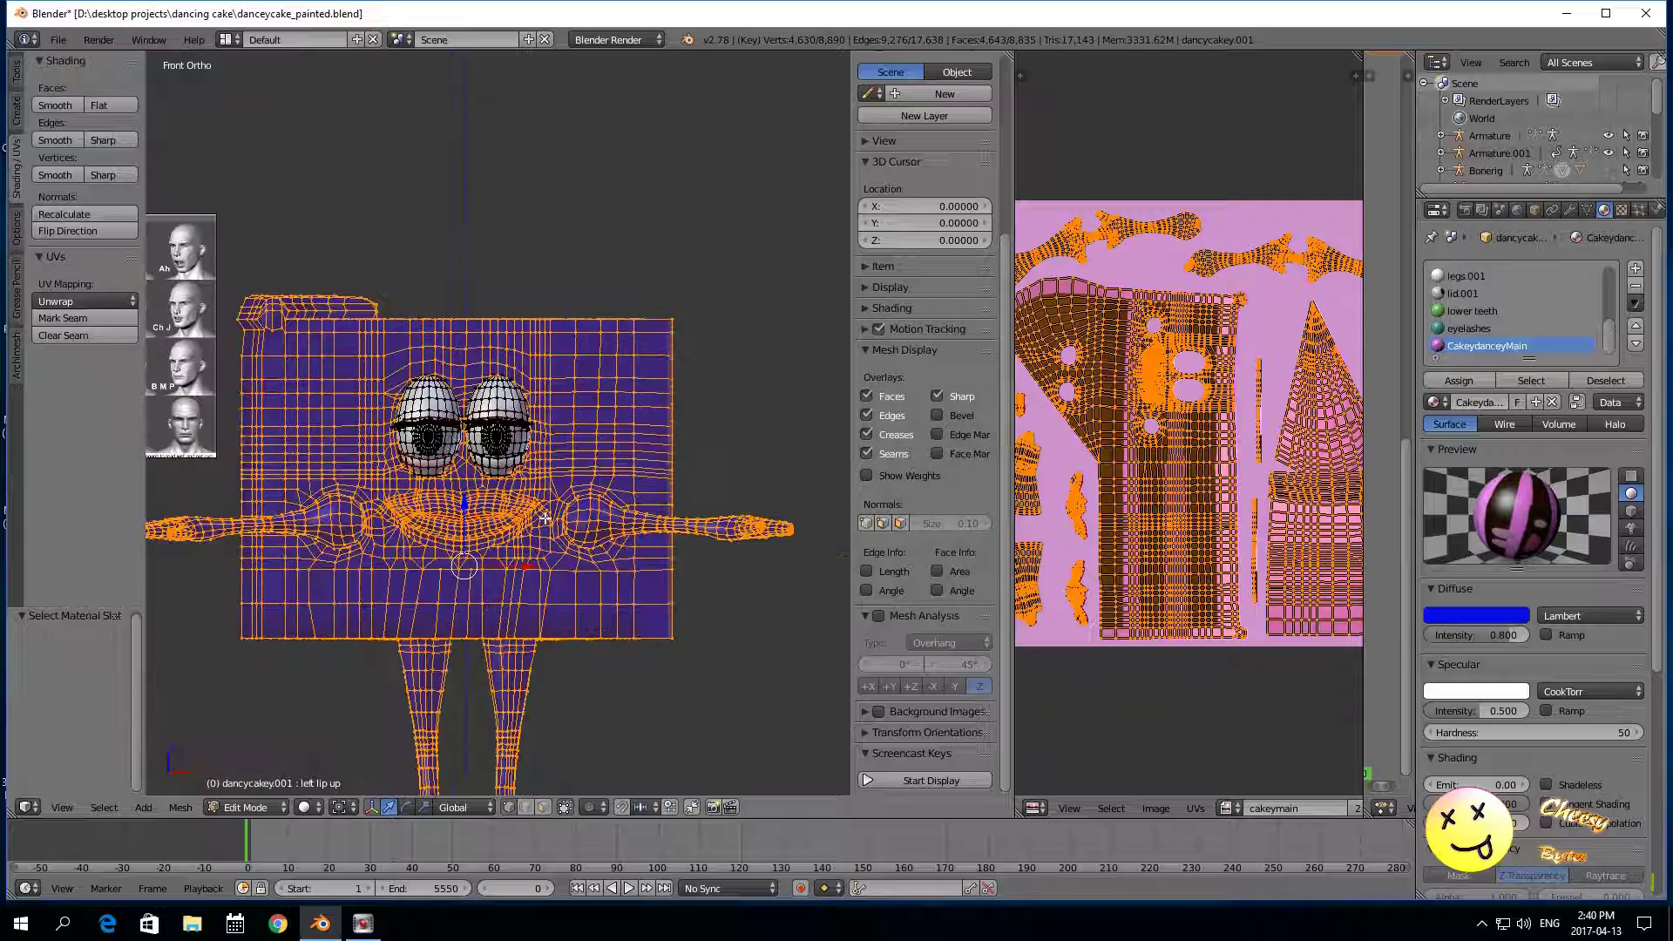
pyautogui.scroll(2, 544, 518)
pyautogui.scroll(-2, 545, 519)
pyautogui.press('a')
pyautogui.scroll(-5, 925, 392)
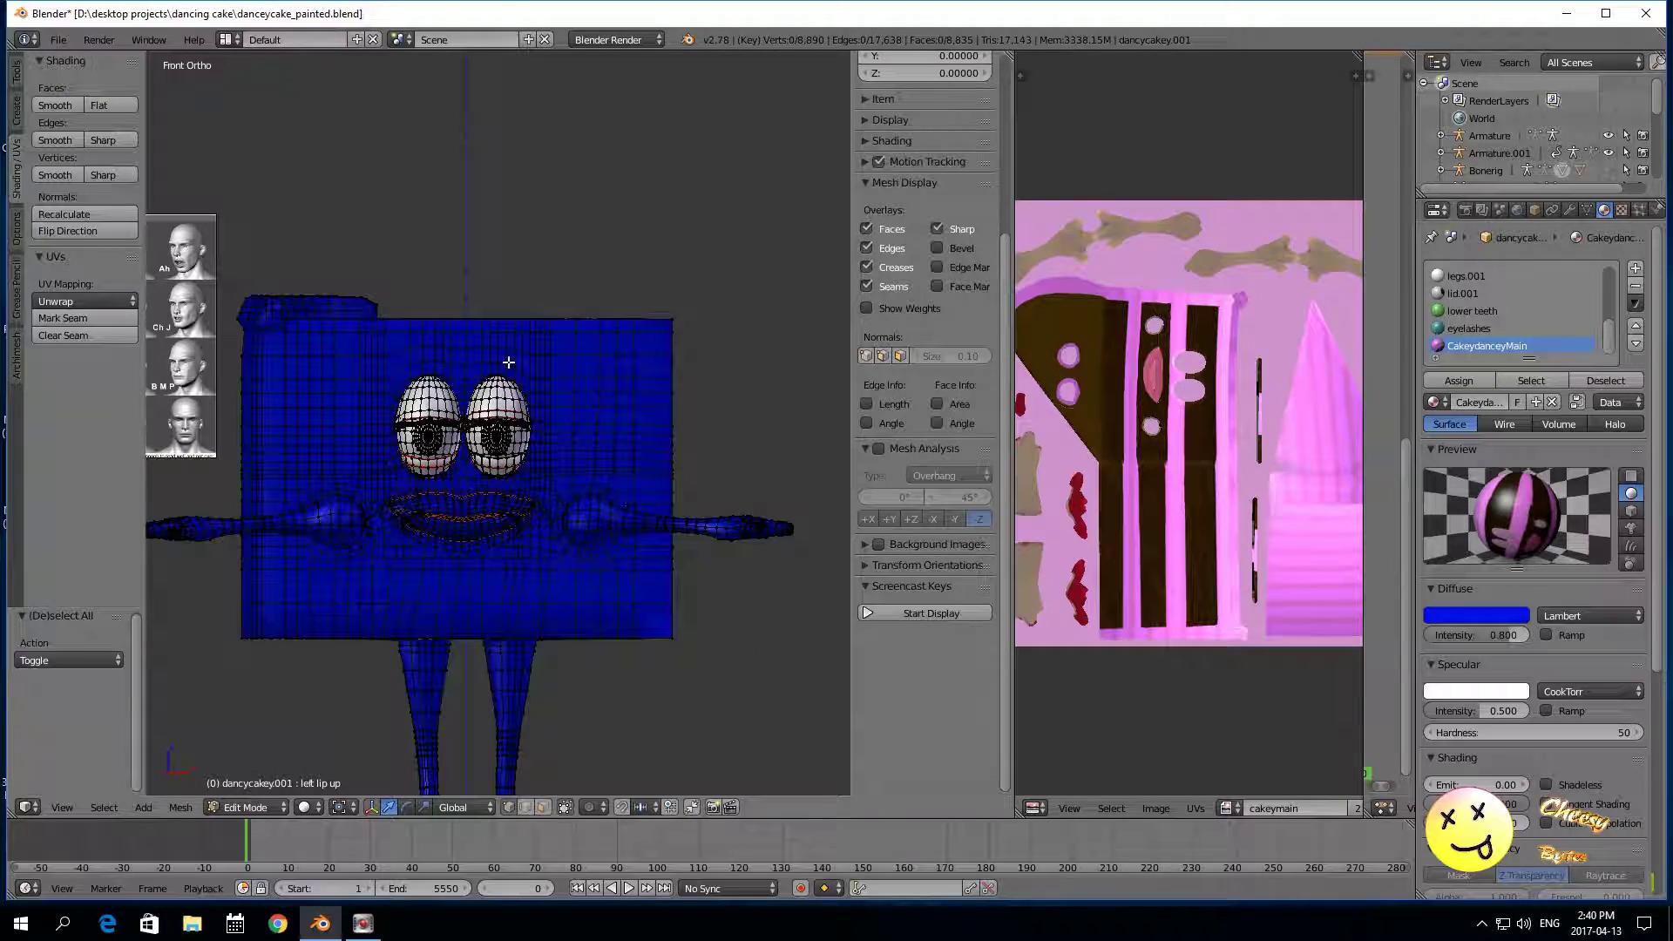
pyautogui.scroll(-1, 1262, 420)
pyautogui.scroll(-1, 1257, 432)
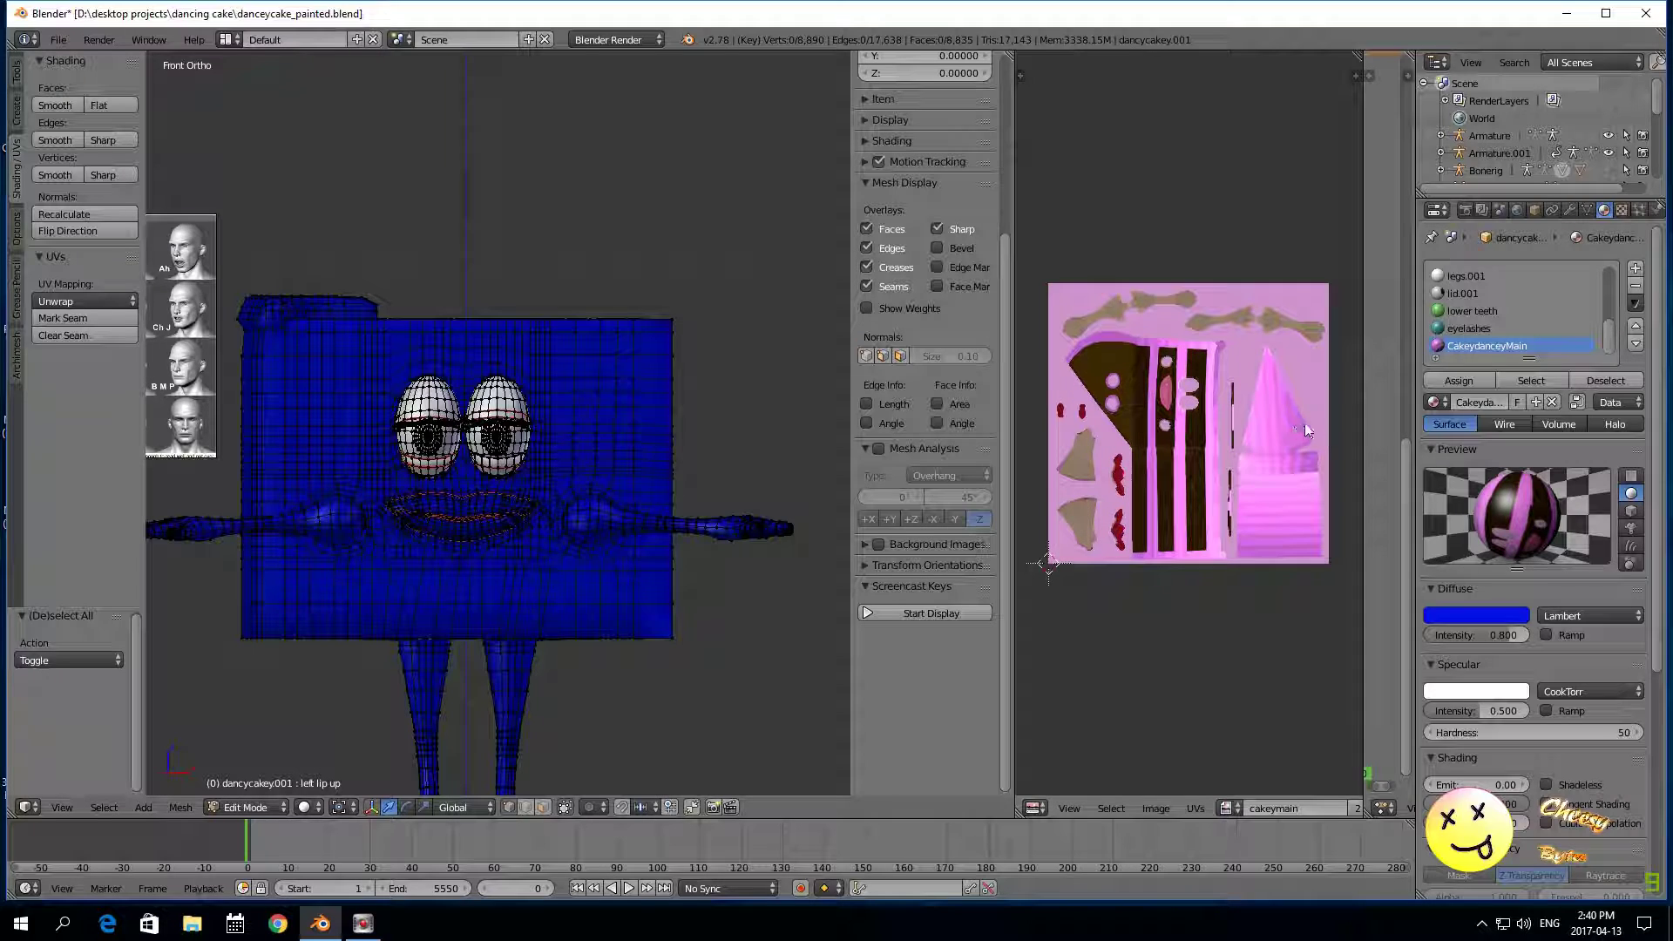
# Step: Select the mesh faces assigned to the upperteeth material
pyautogui.scroll(5, 1487, 295)
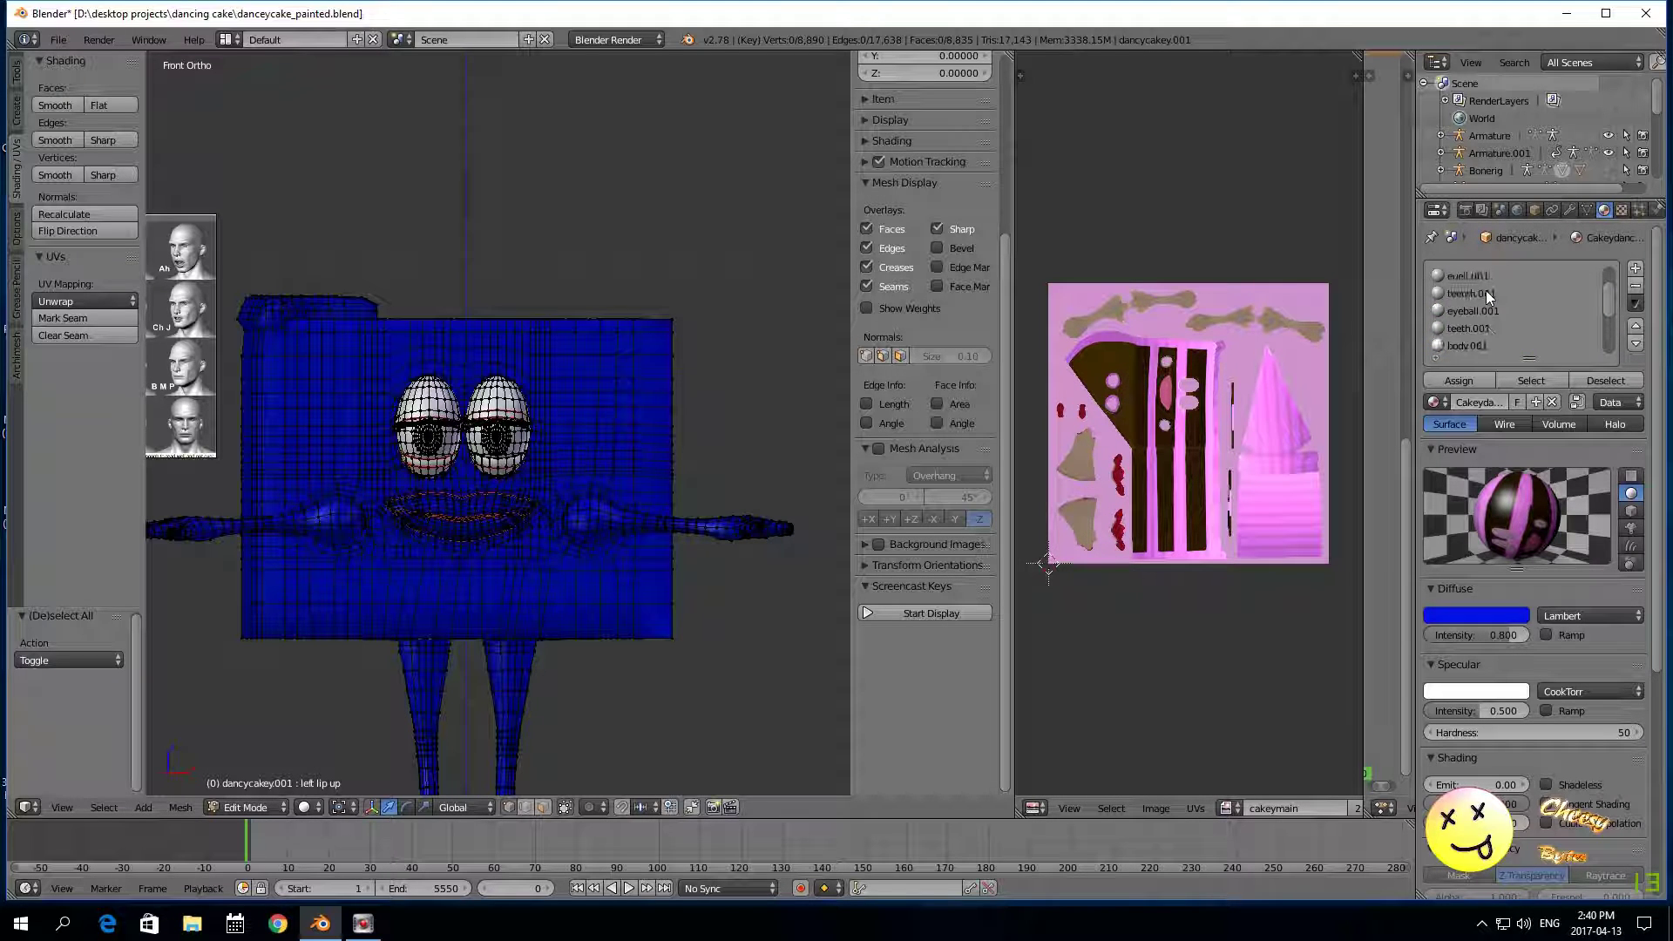
pyautogui.click(1483, 294)
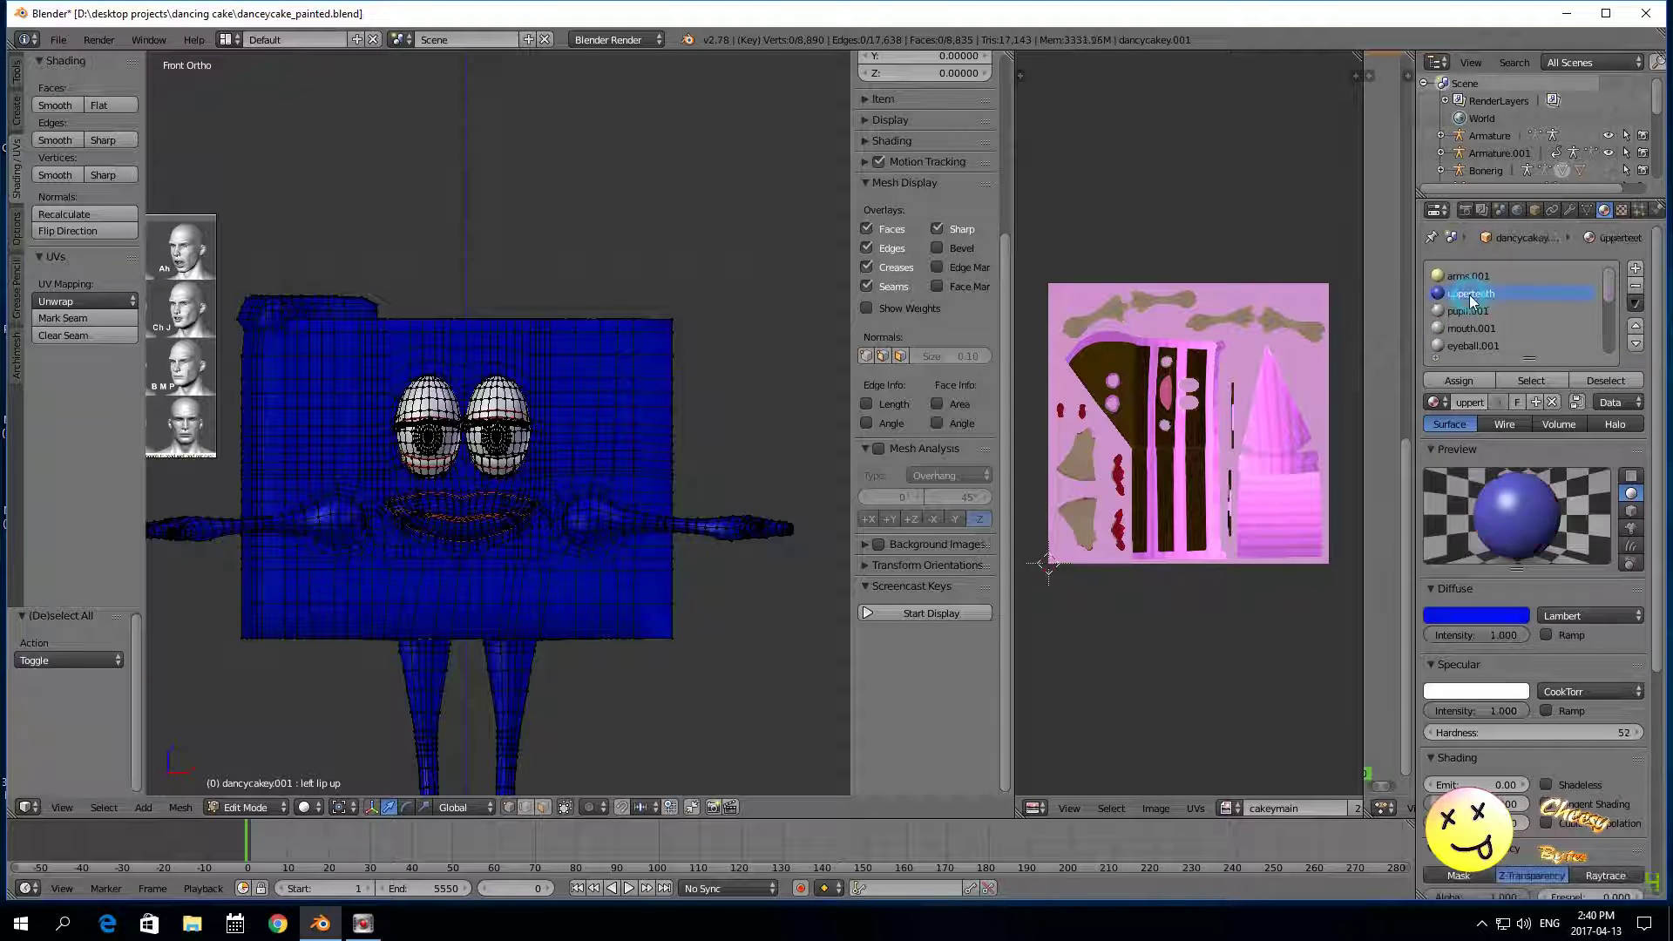
pyautogui.click(1558, 387)
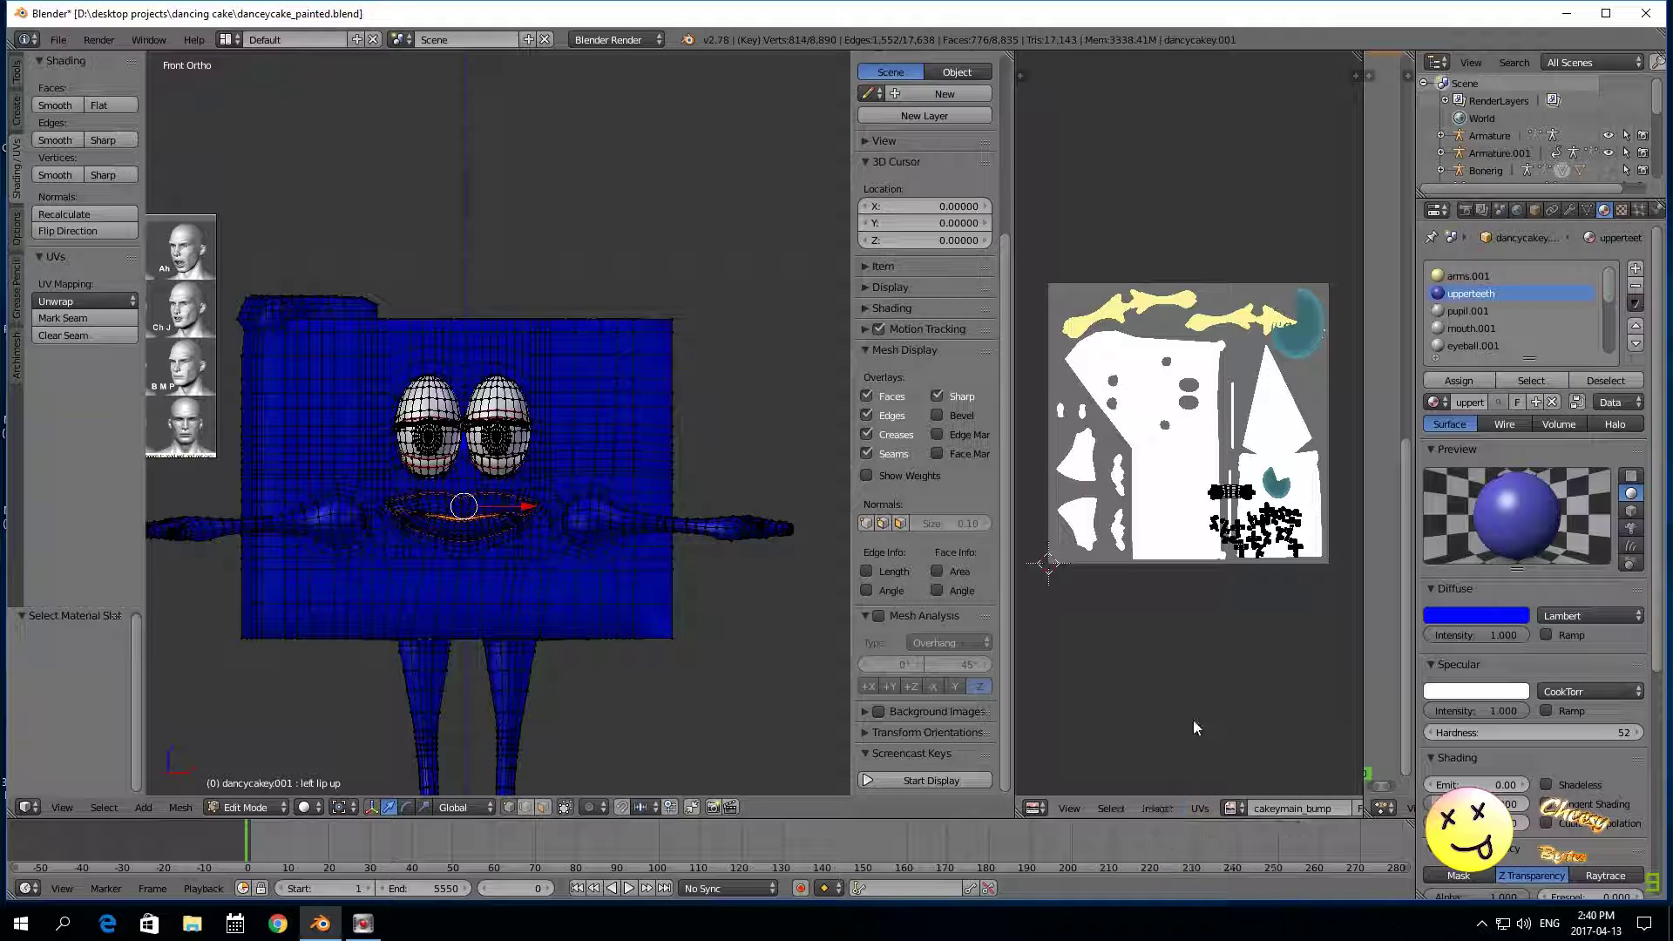
pyautogui.click(1165, 810)
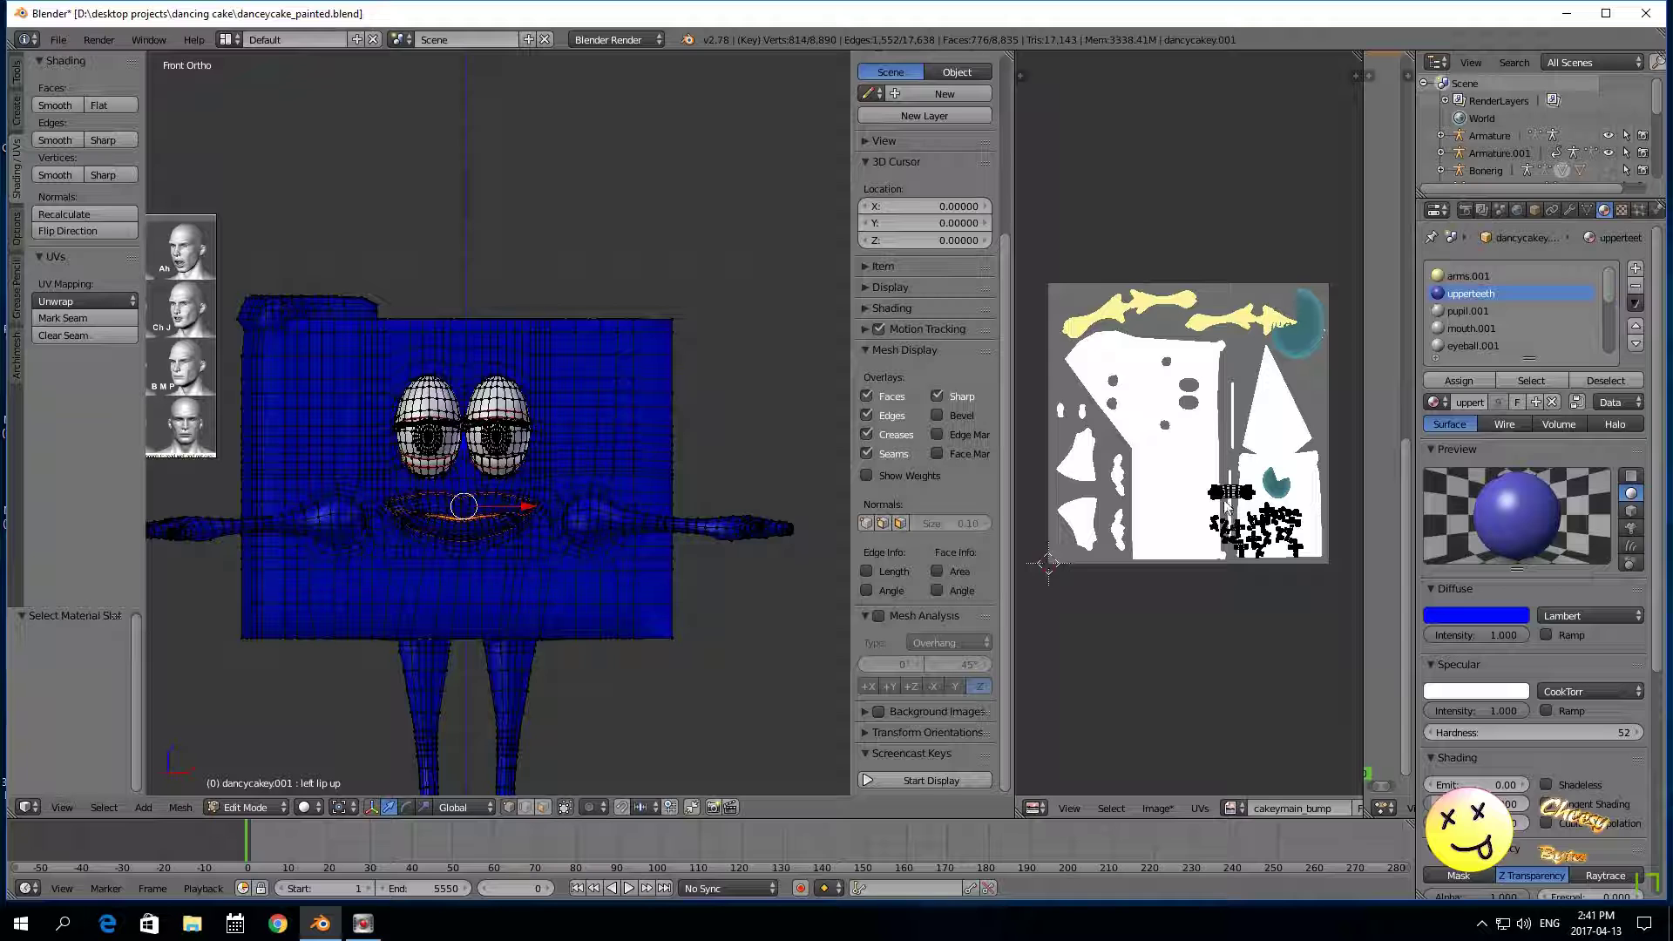
# Step: Extend the selection with the faces assigned to the pupil.001 and mouth.001 materials
pyautogui.click(1451, 312)
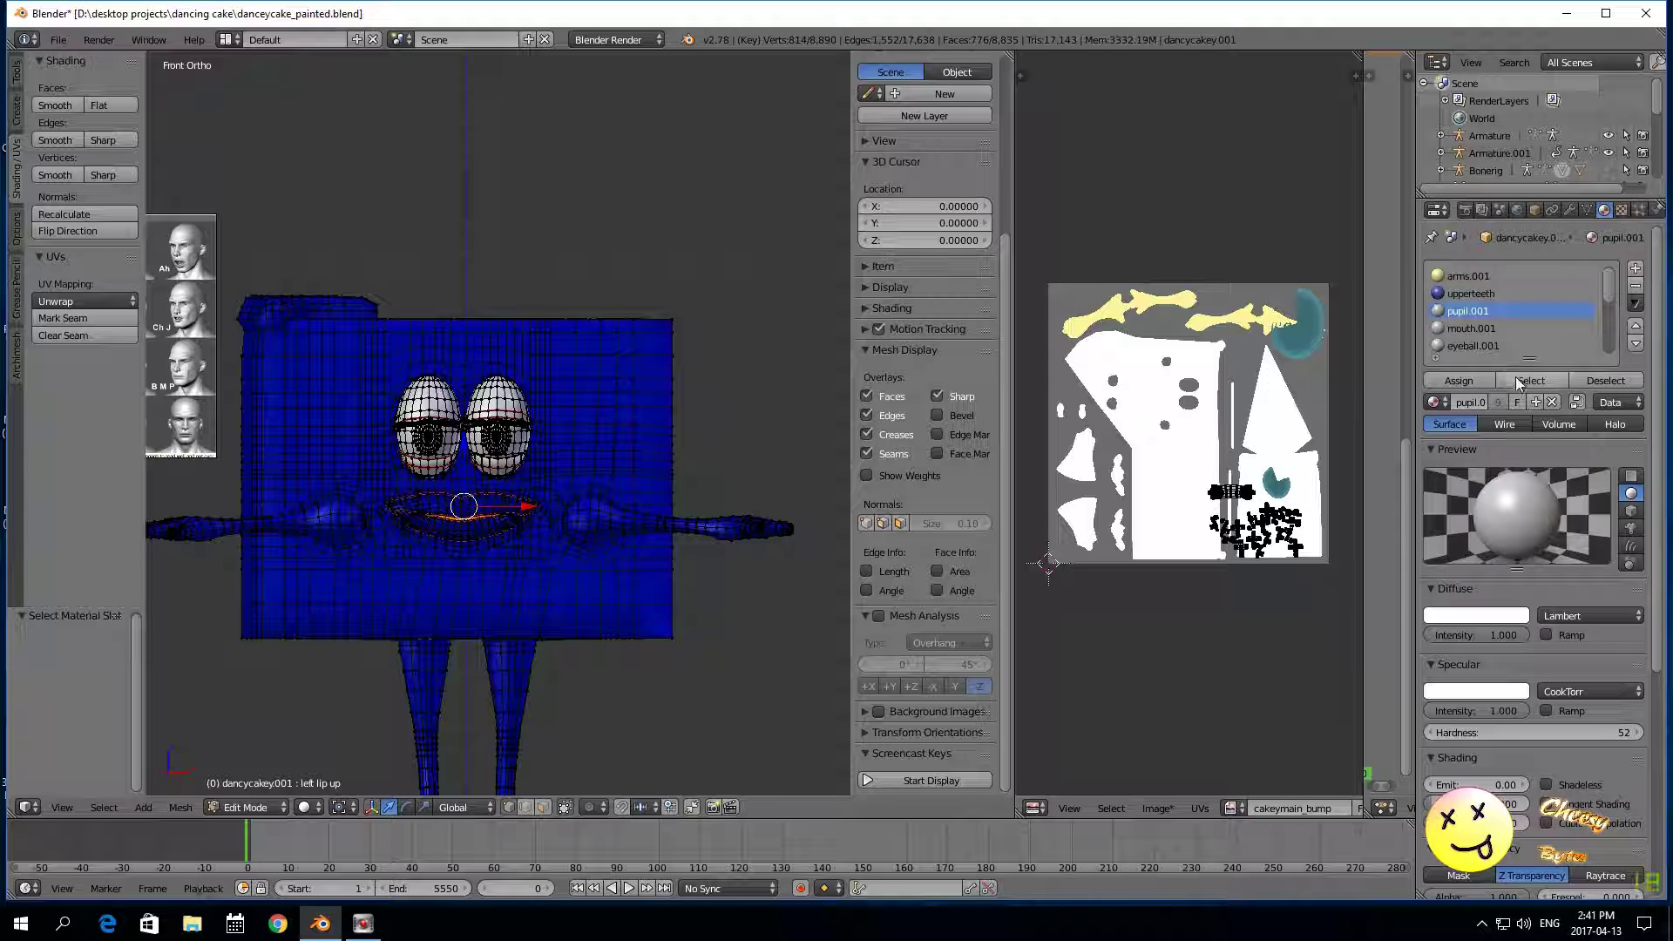
pyautogui.click(1515, 376)
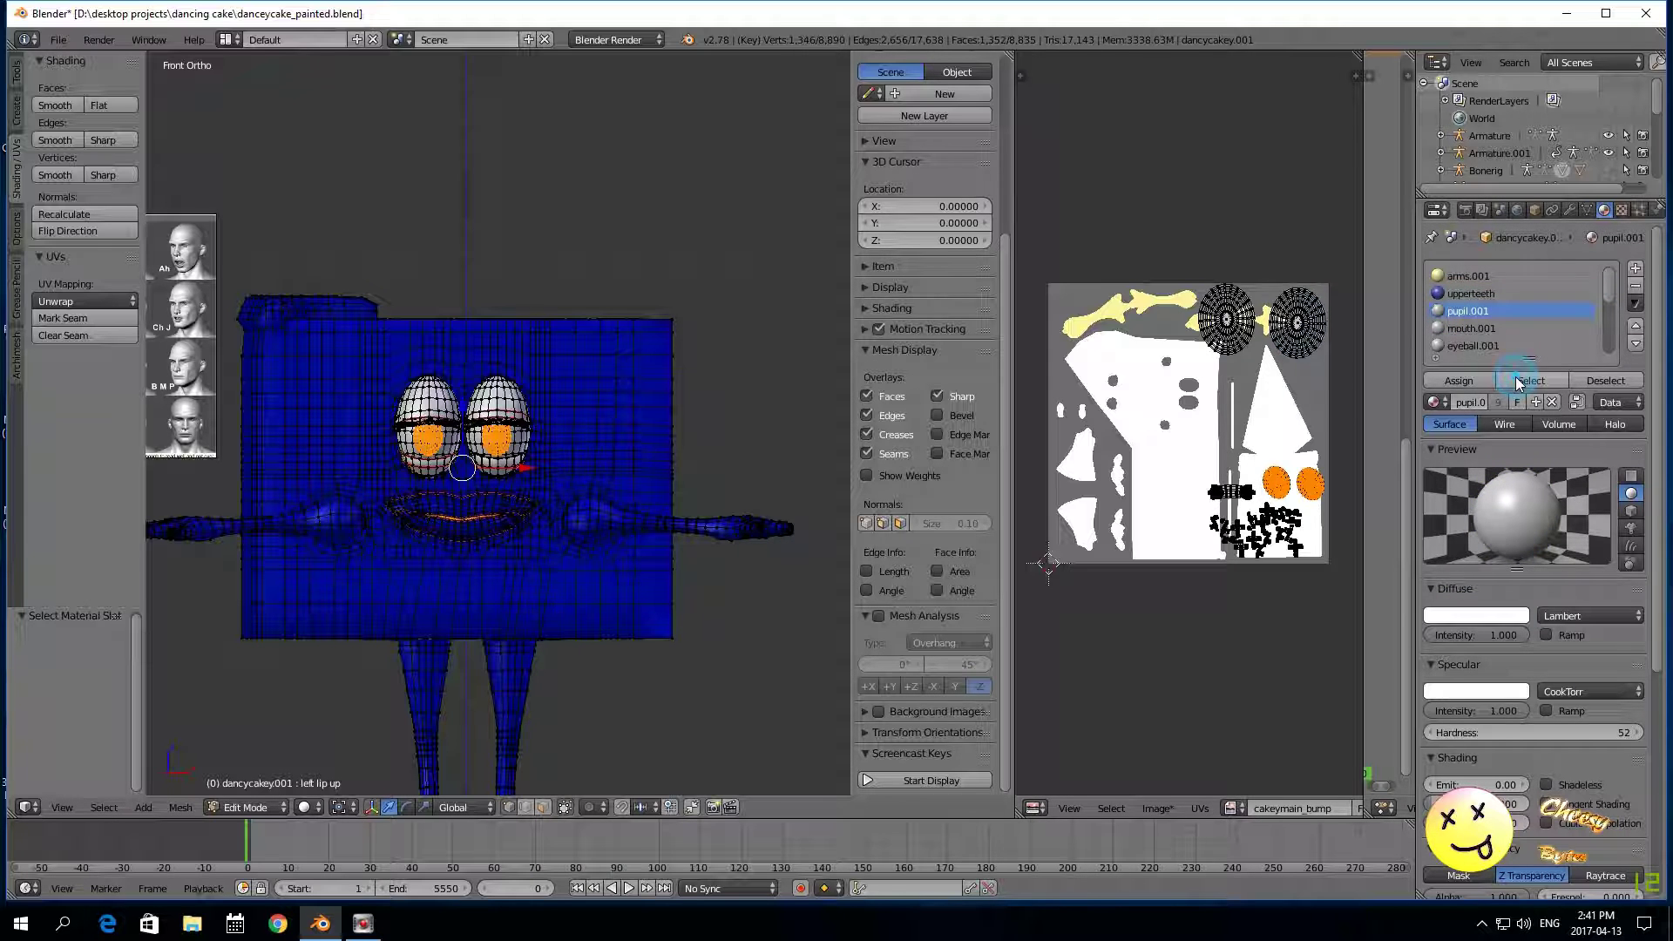
pyautogui.click(1471, 328)
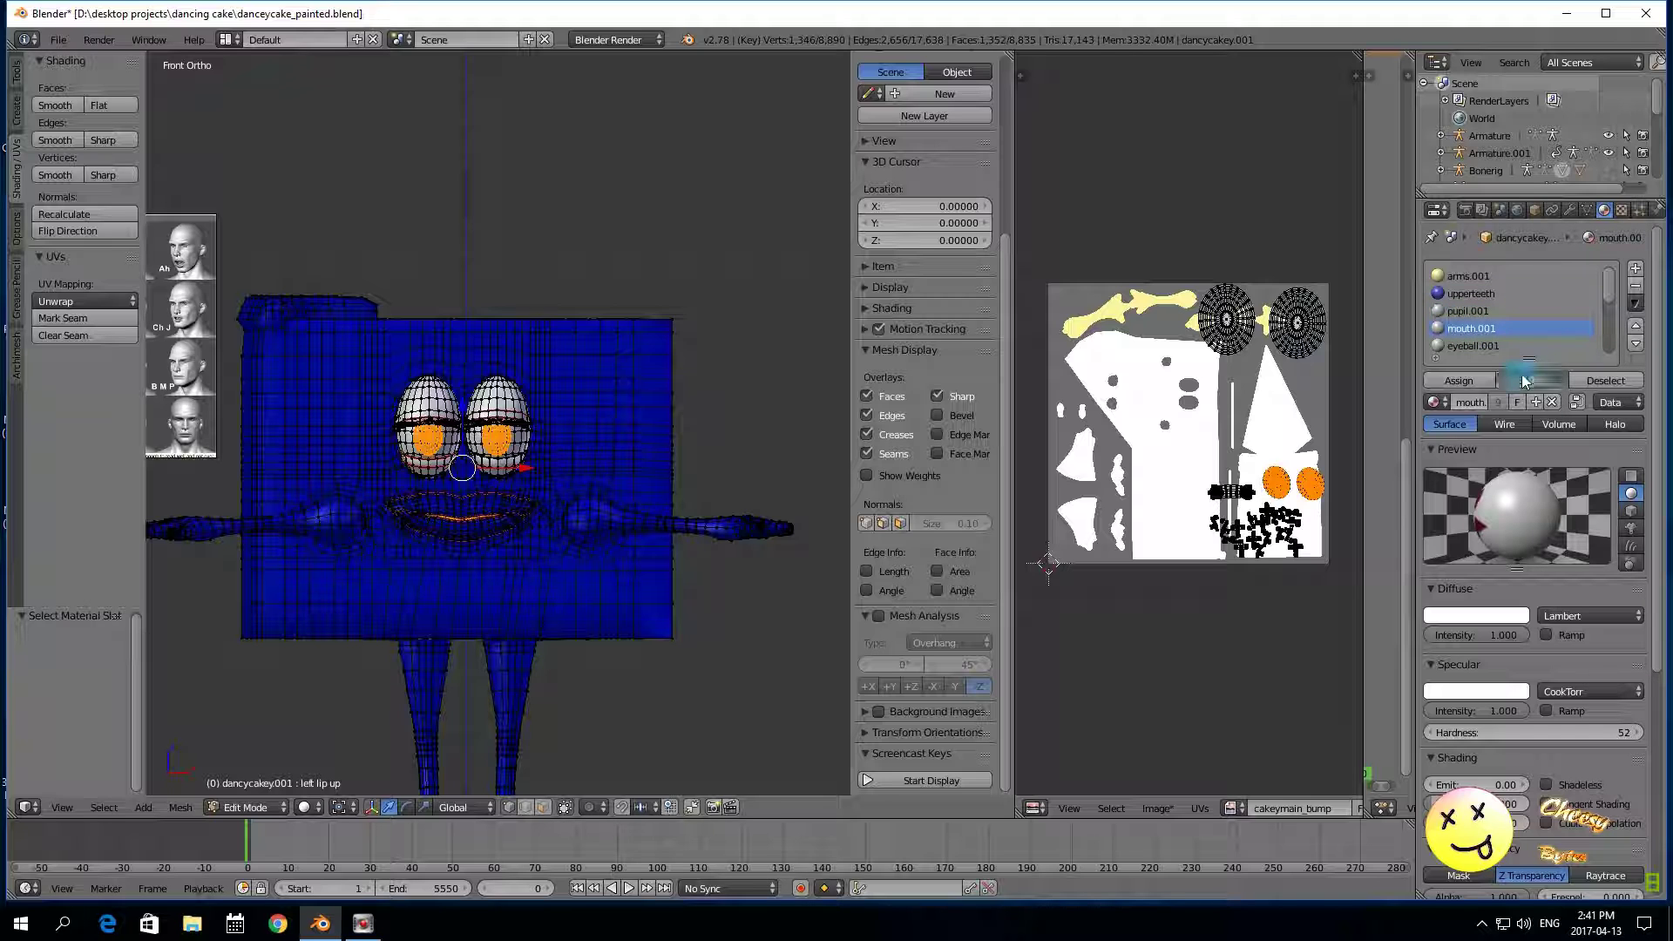
pyautogui.click(1521, 379)
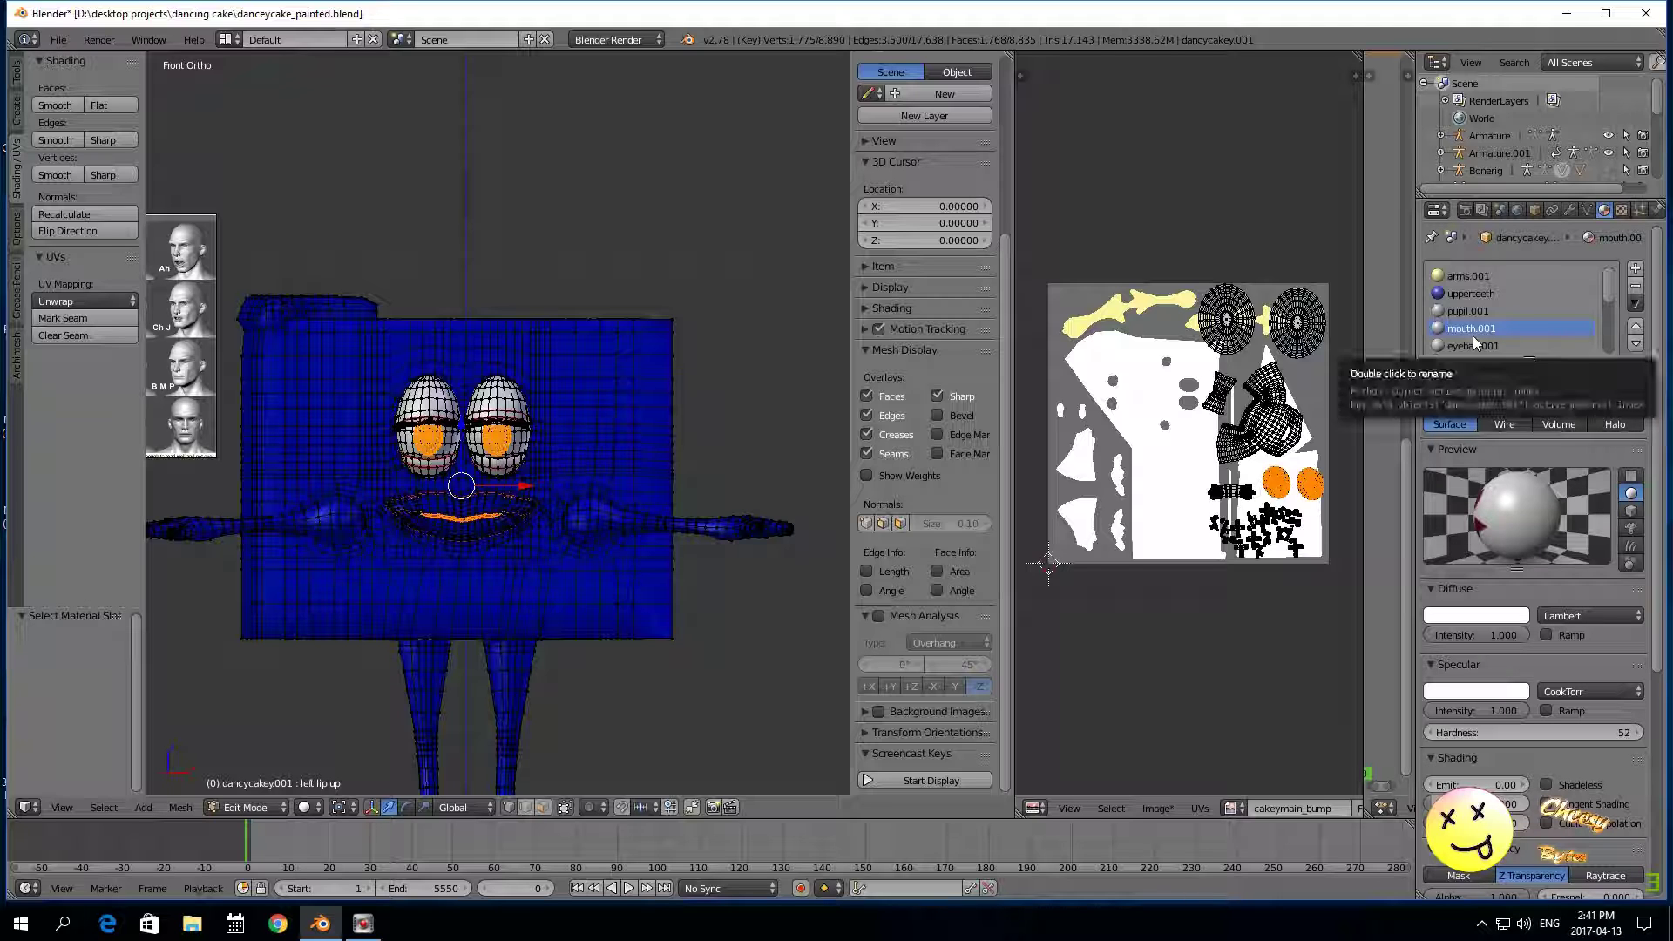
# Step: Add the faces assigned to the lower teeth material to the selection
pyautogui.scroll(-1, 1473, 340)
pyautogui.click(1464, 347)
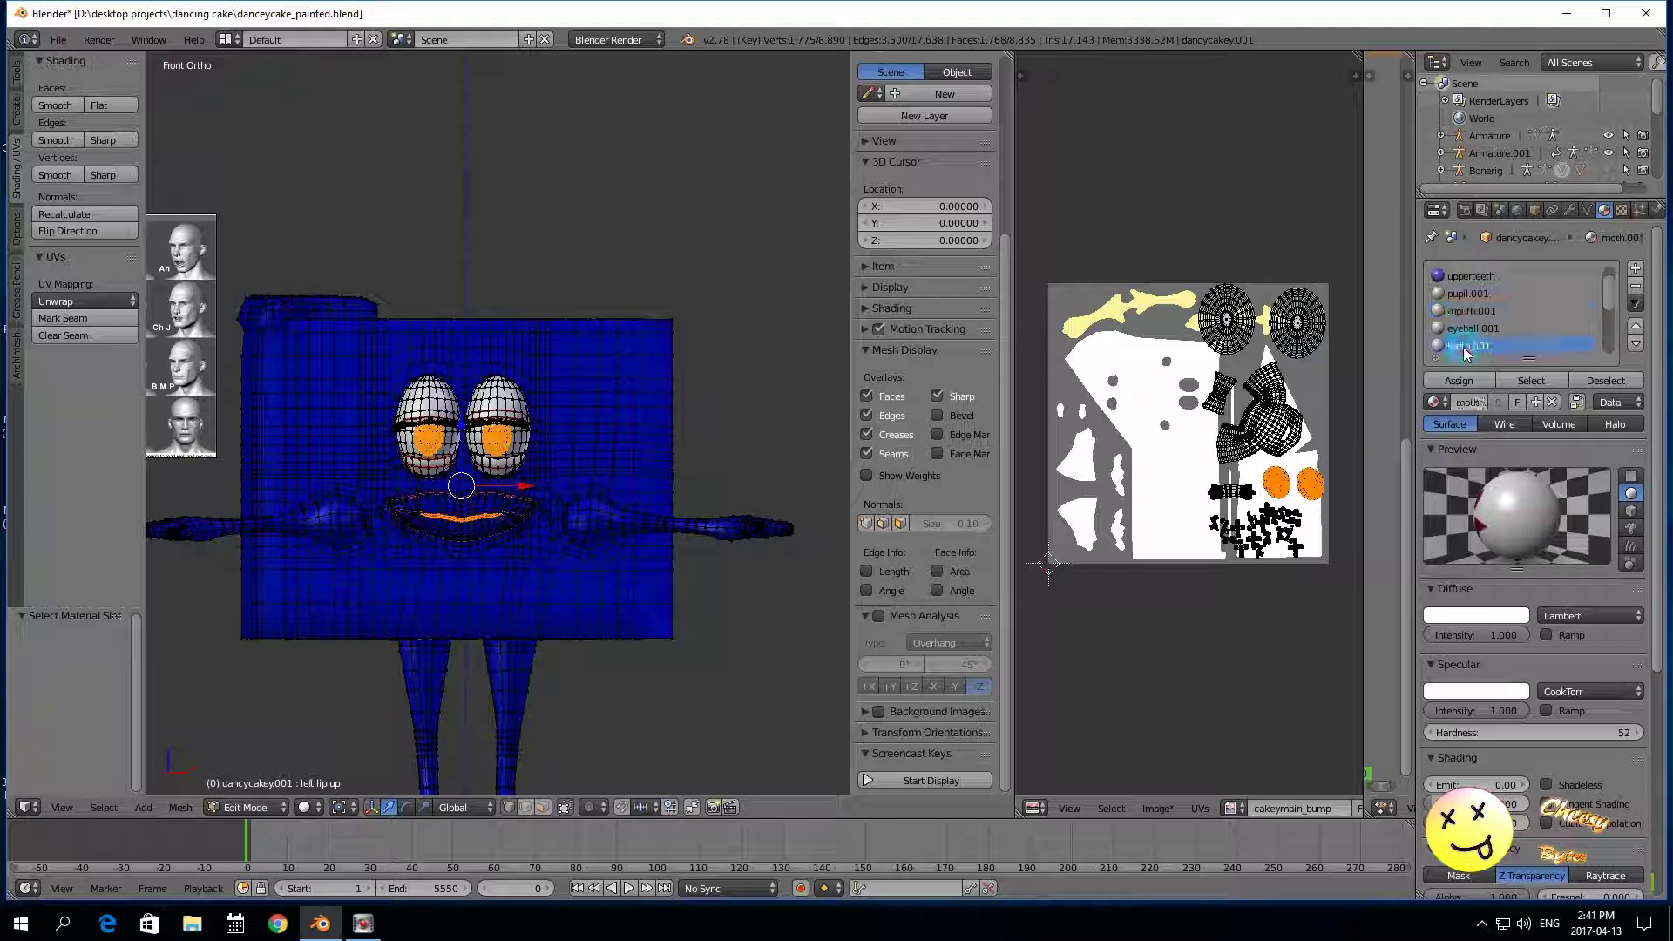
pyautogui.scroll(-1, 1494, 349)
pyautogui.scroll(-3, 1496, 347)
pyautogui.click(1481, 311)
pyautogui.click(1553, 381)
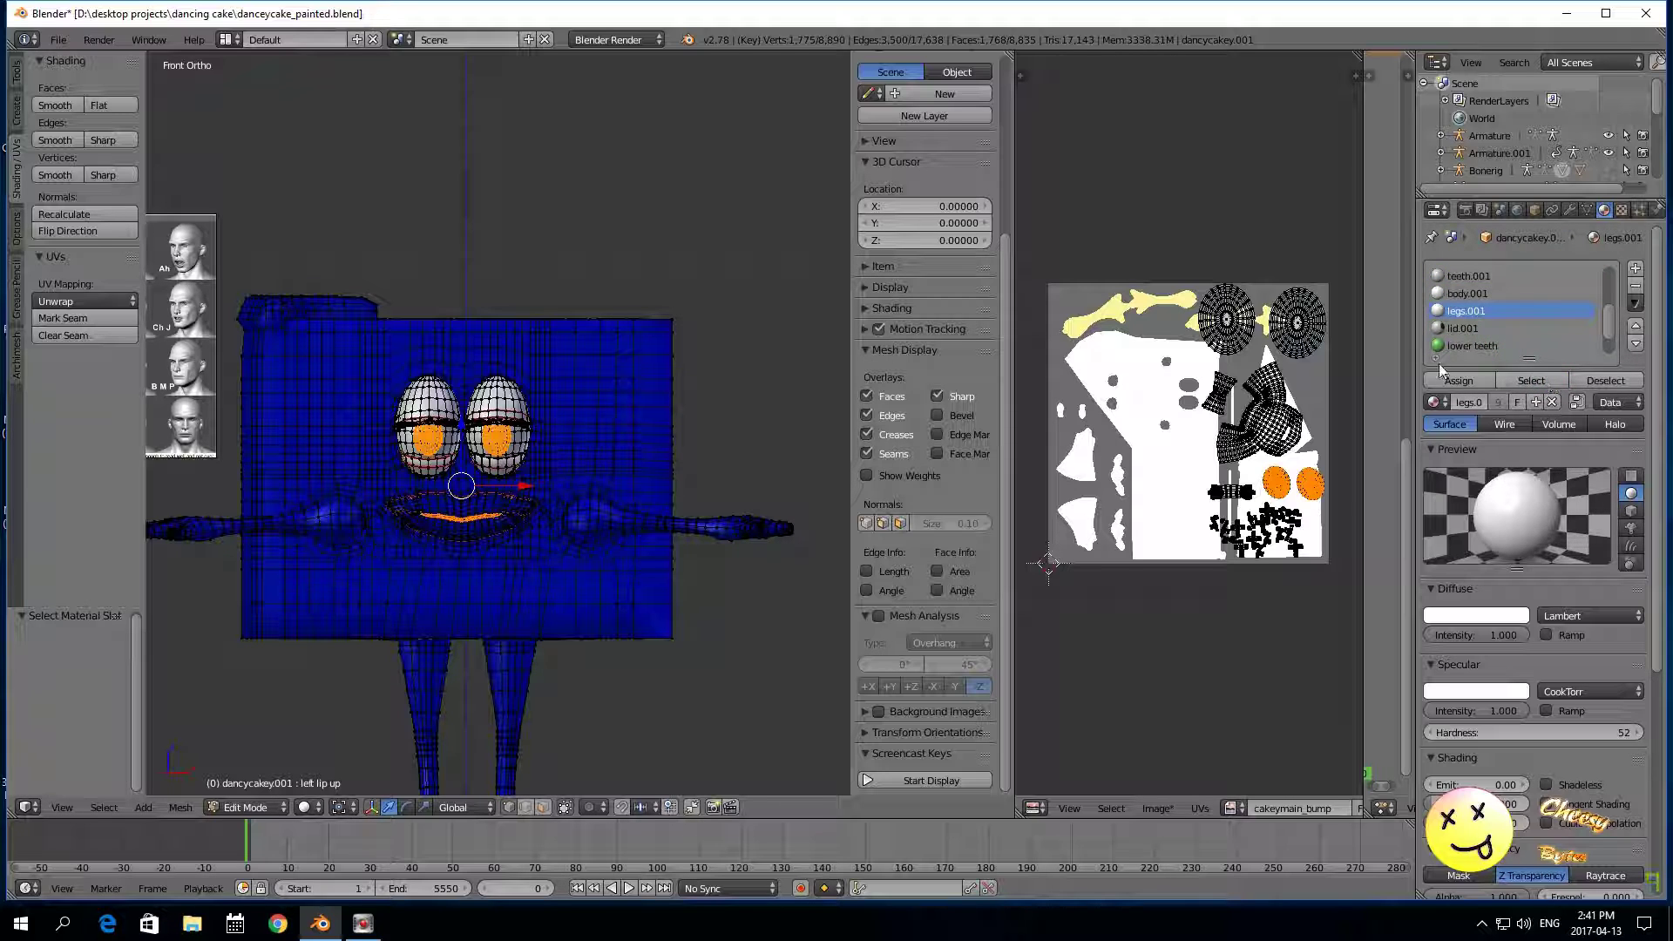
pyautogui.click(1447, 346)
pyautogui.click(1528, 381)
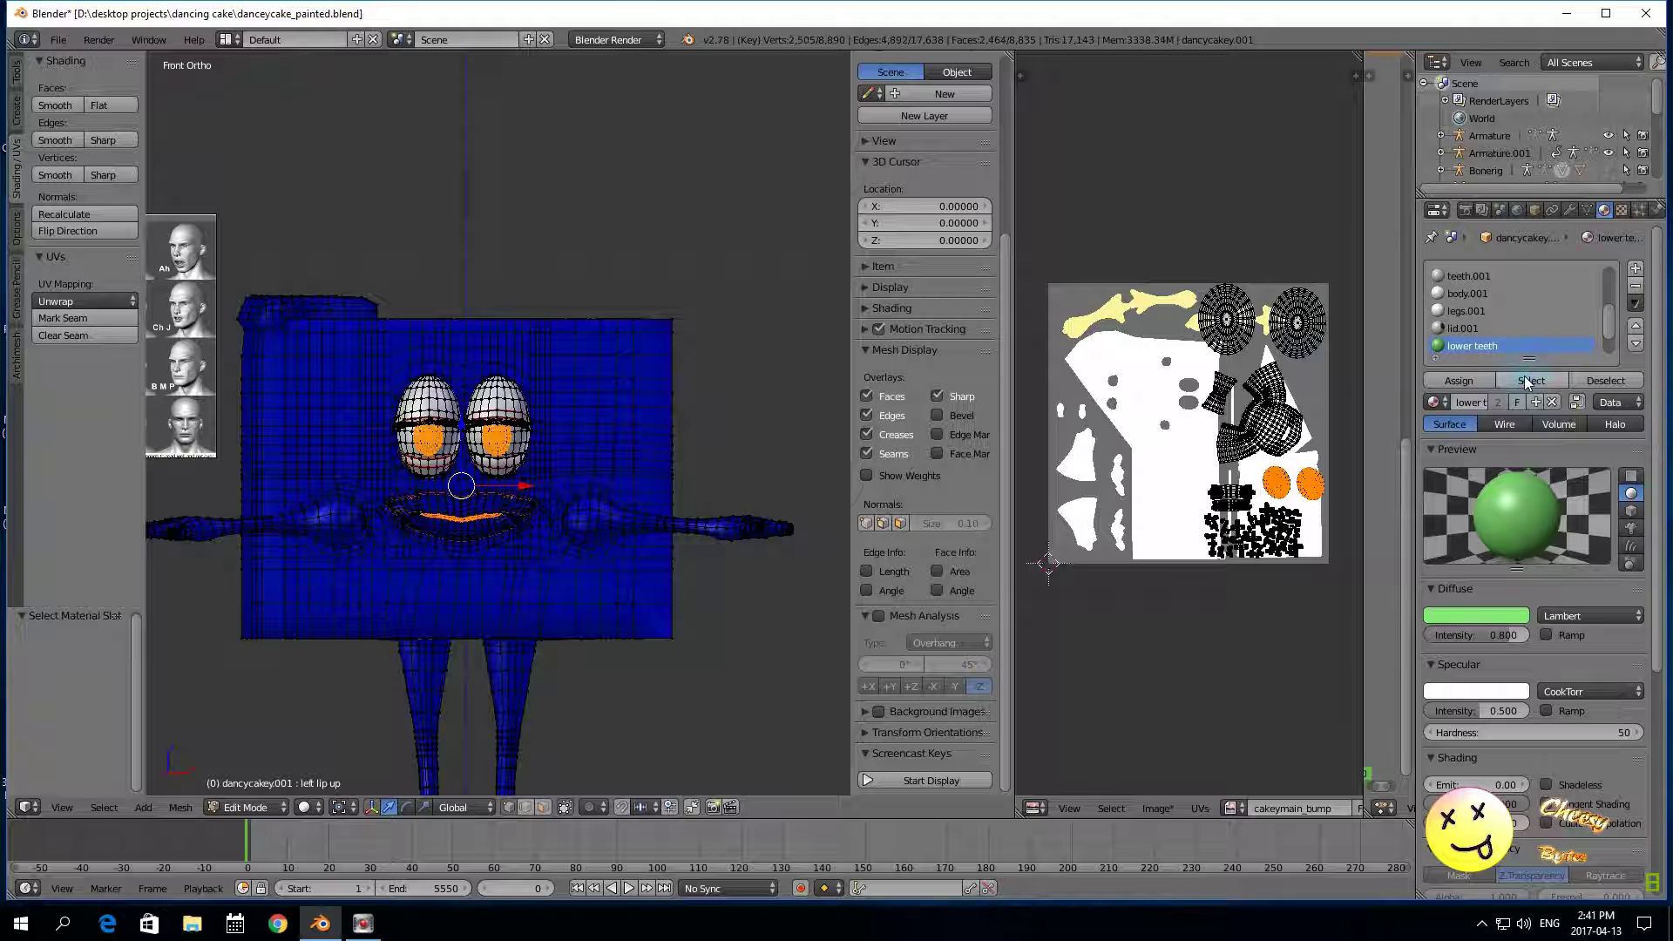
# Step: Add the faces assigned to the lid.001 and eyeball.001 materials to the selection
pyautogui.click(1465, 330)
pyautogui.click(1518, 380)
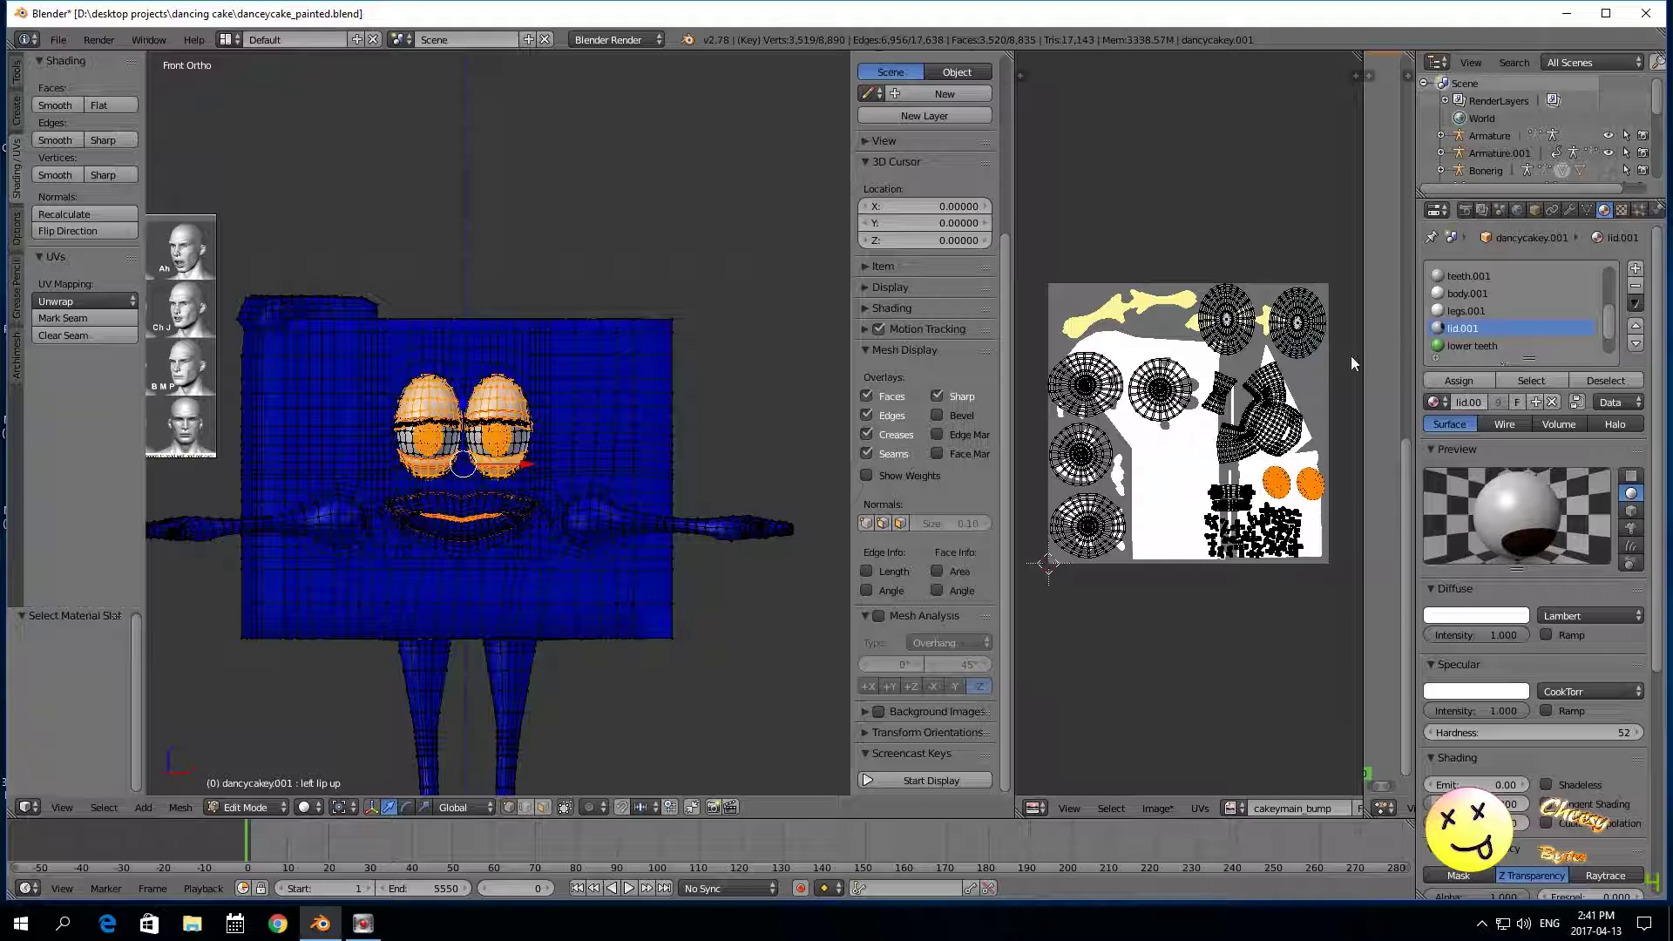
pyautogui.scroll(2, 1473, 283)
pyautogui.click(1475, 294)
pyautogui.click(1546, 377)
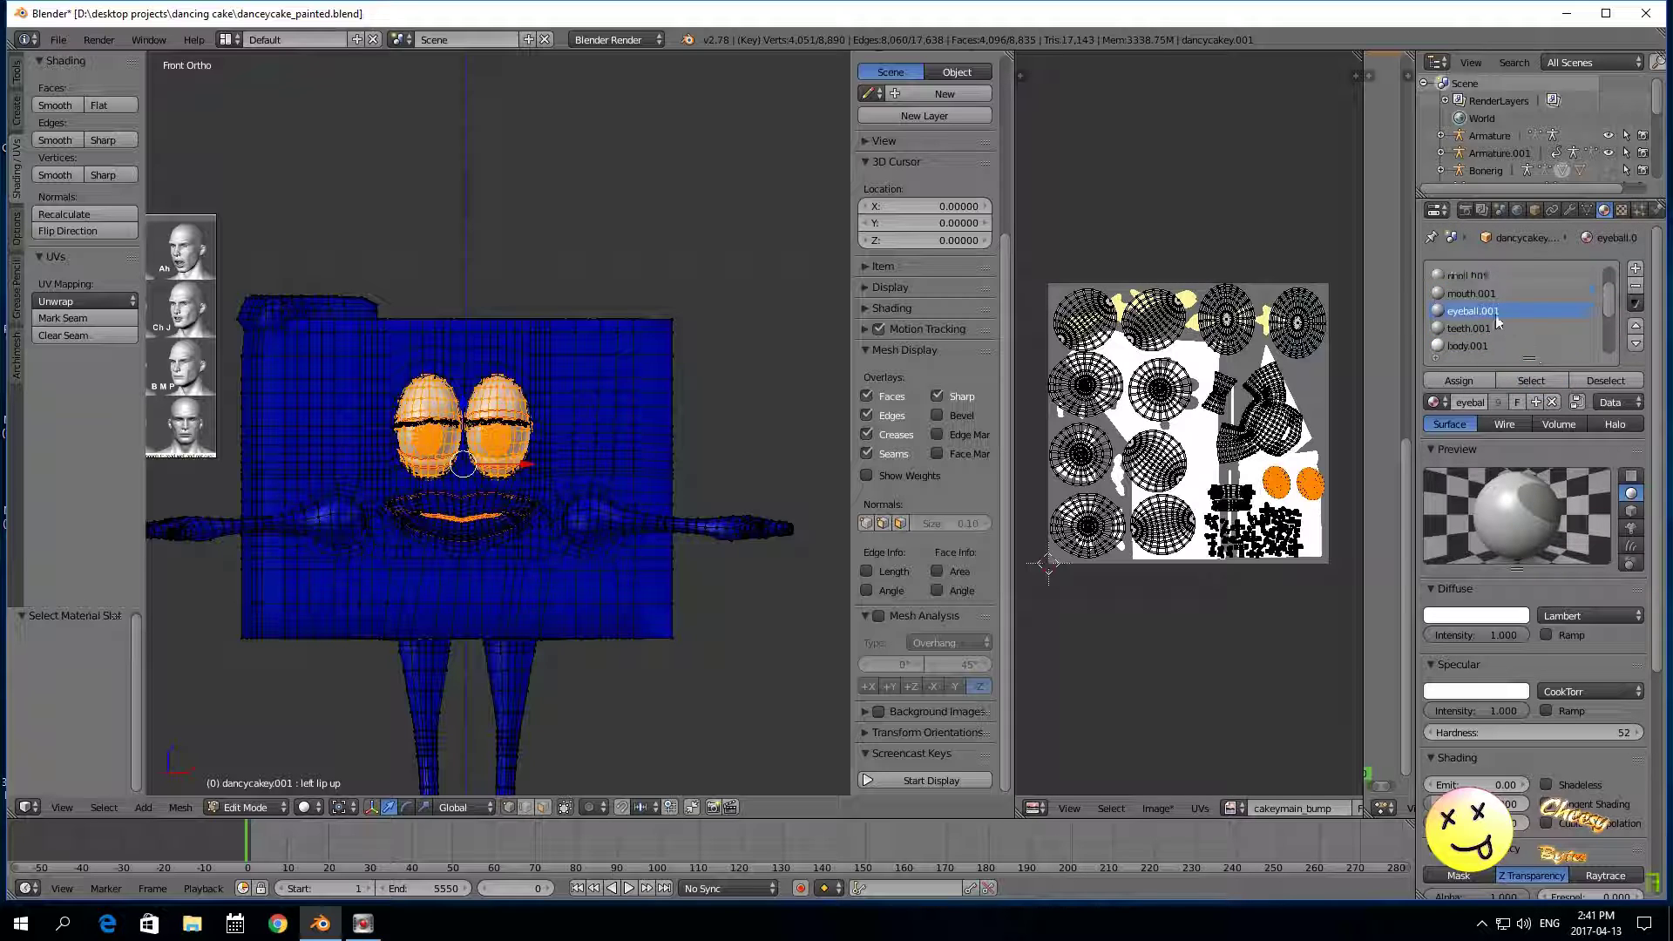
pyautogui.click(1466, 275)
pyautogui.scroll(1, 1465, 276)
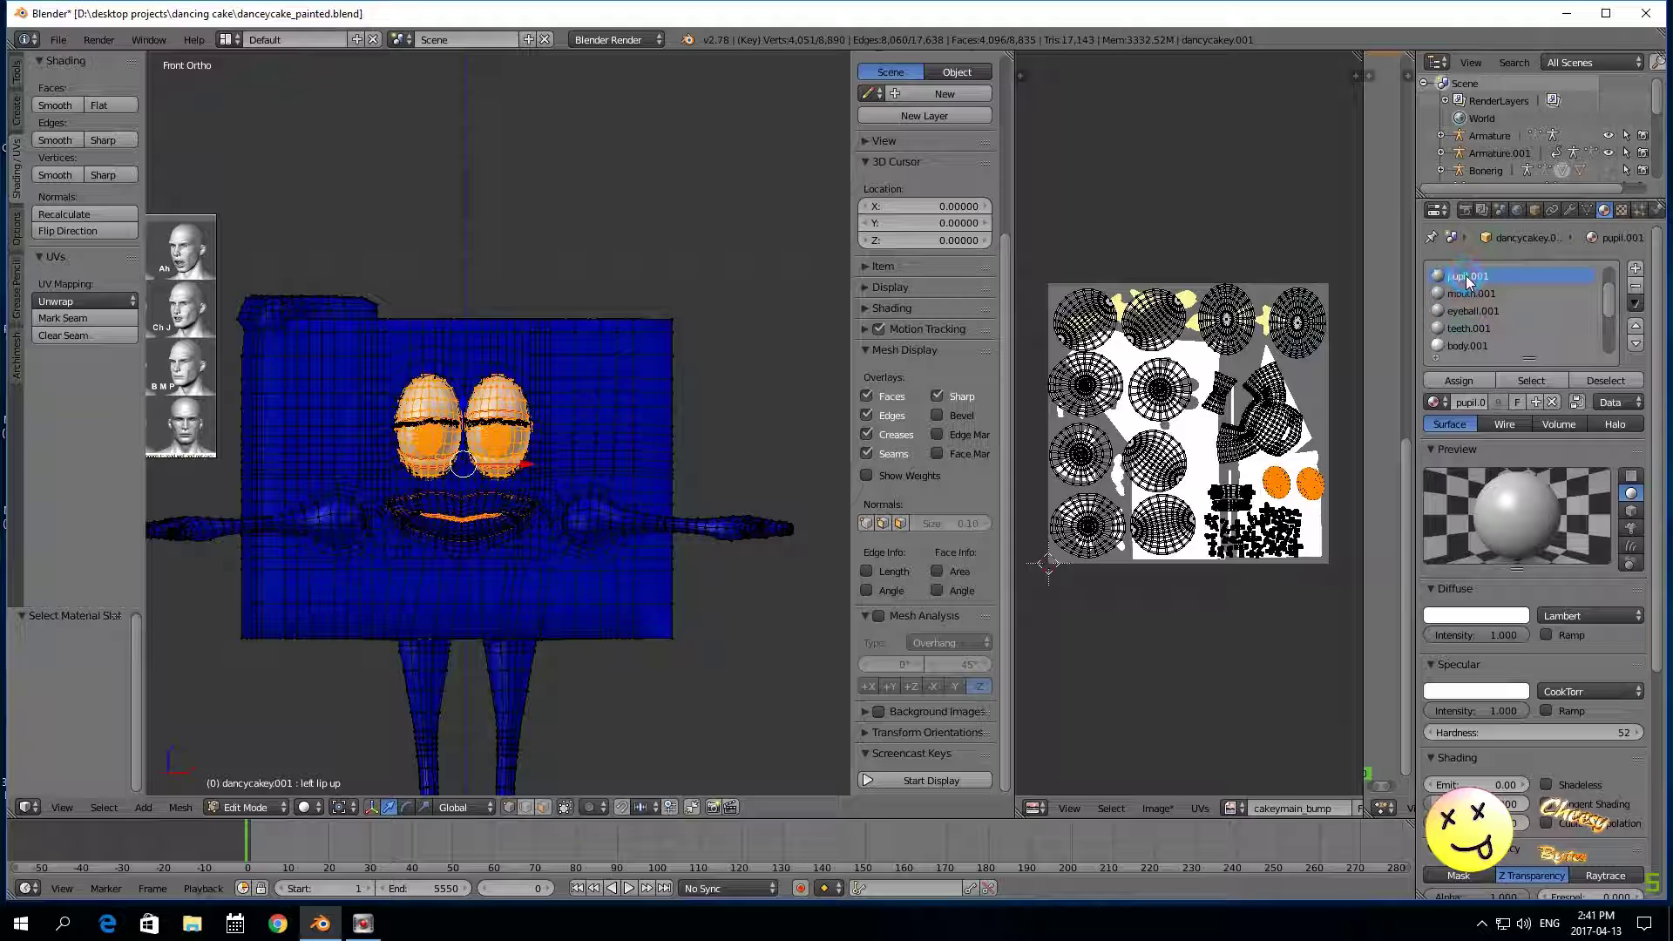
# Step: Make the pupil.001 material active and select all UVs of the gathered eye, mouth and teeth faces
pyautogui.click(1471, 290)
pyautogui.click(1469, 275)
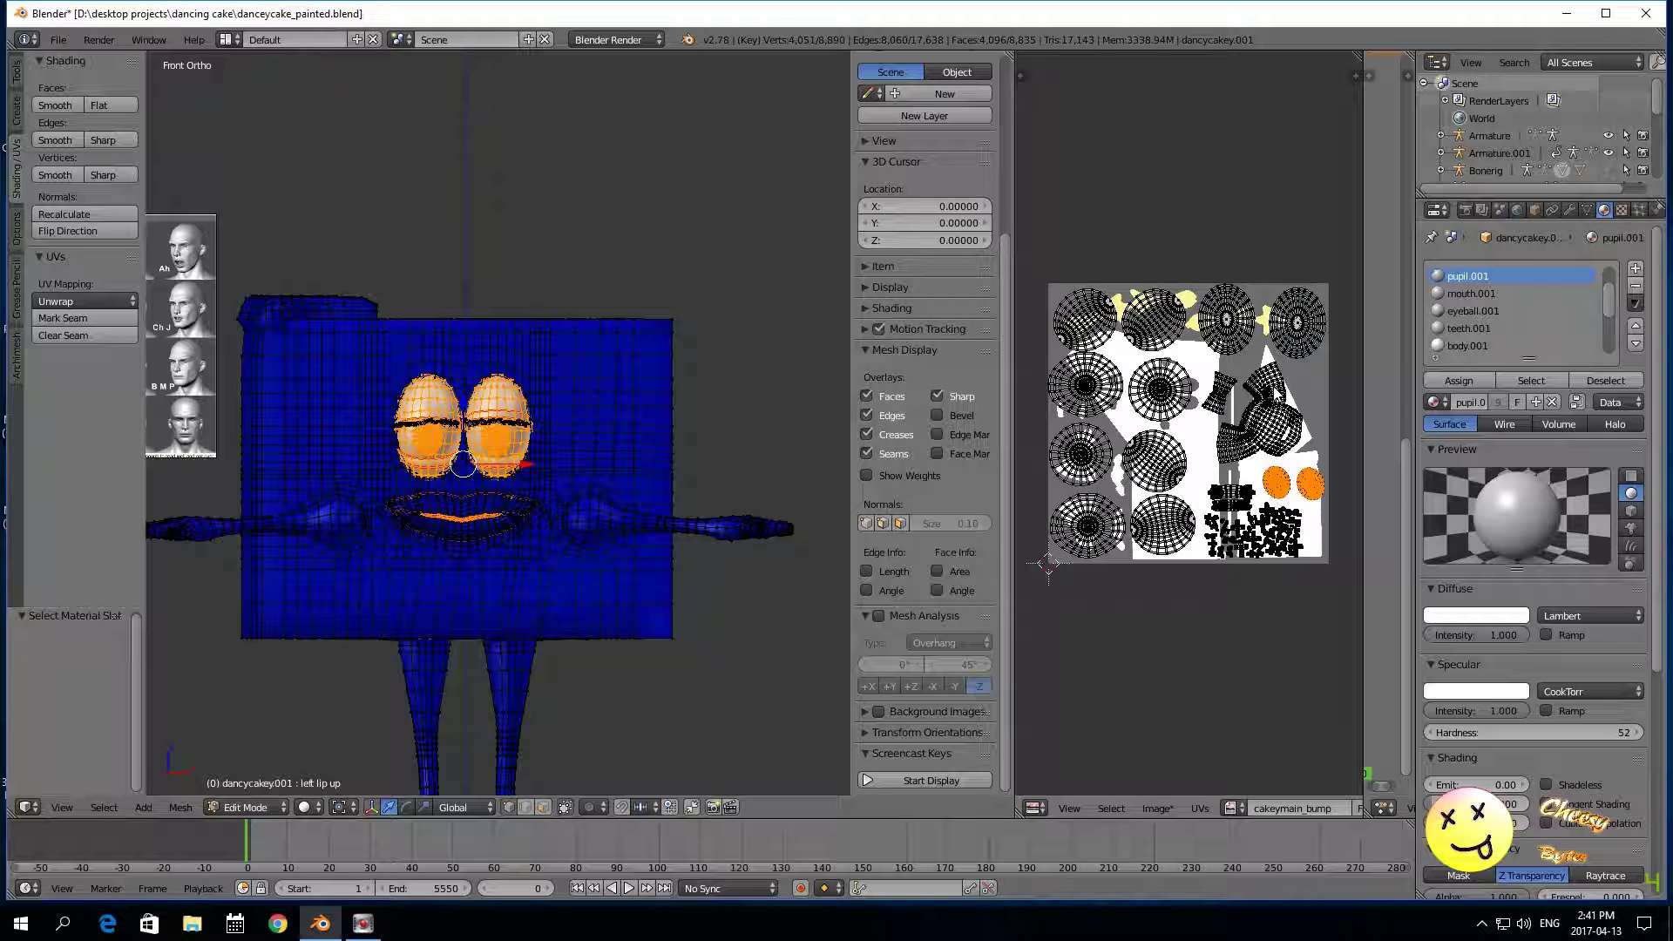
pyautogui.press('a')
pyautogui.press('a')
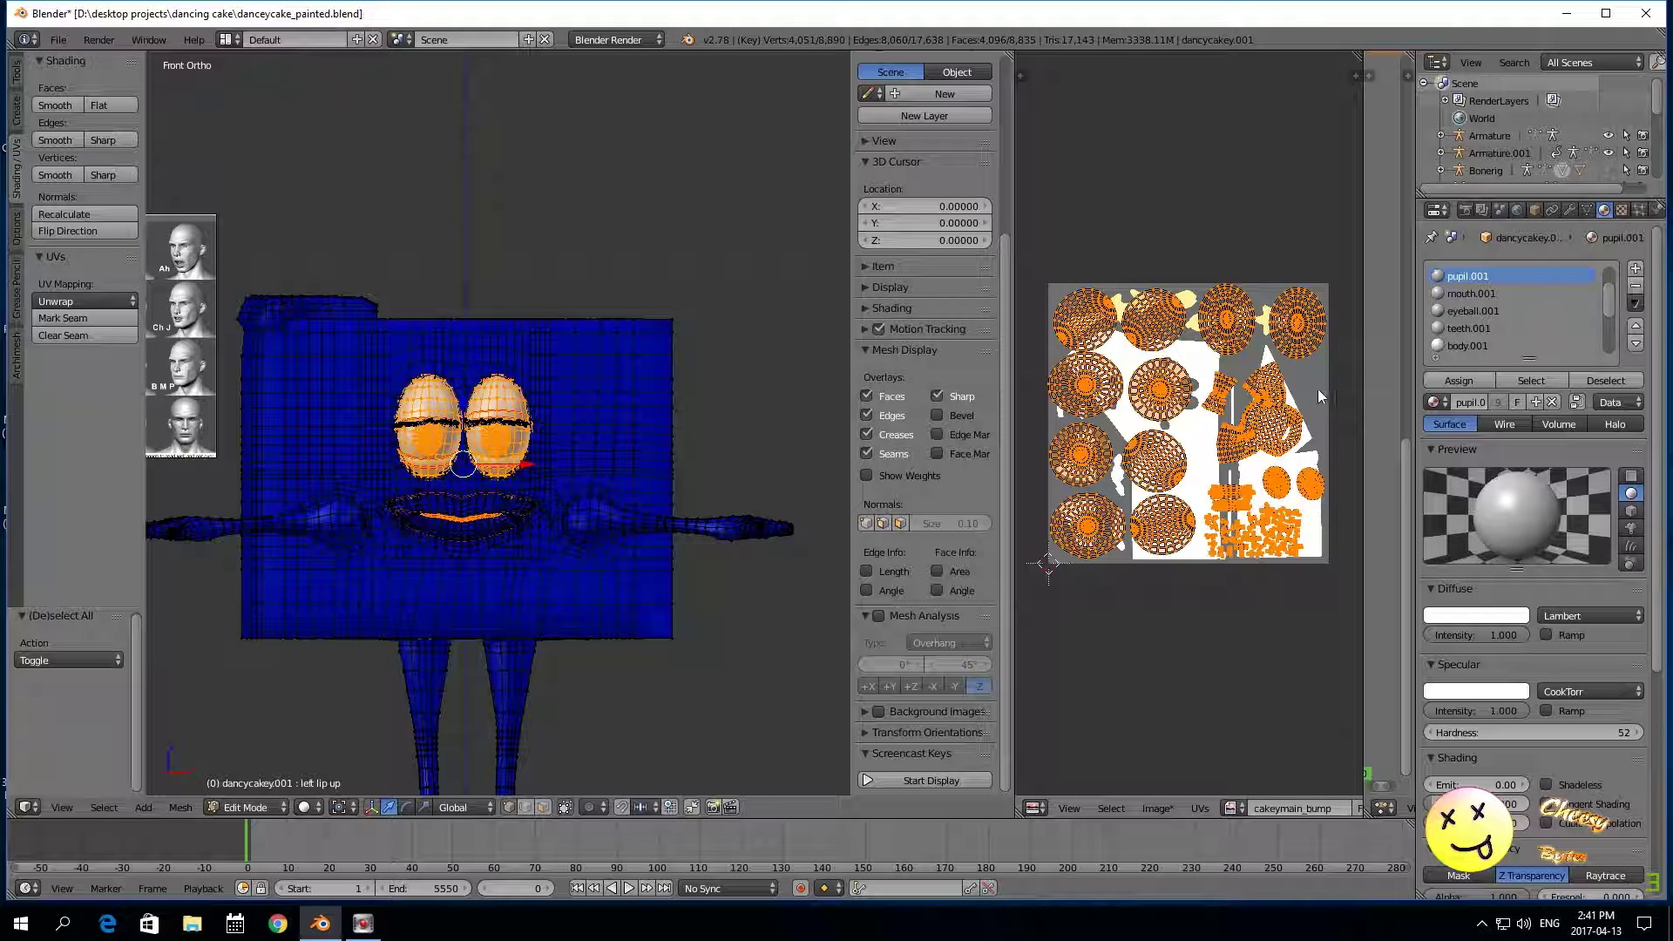
# Step: Create a blank 4096 by 4096 px image named cakeymain_parts with a blue-grey fill (R 0.281, G 0.350, B 0.431)
pyautogui.click(1155, 808)
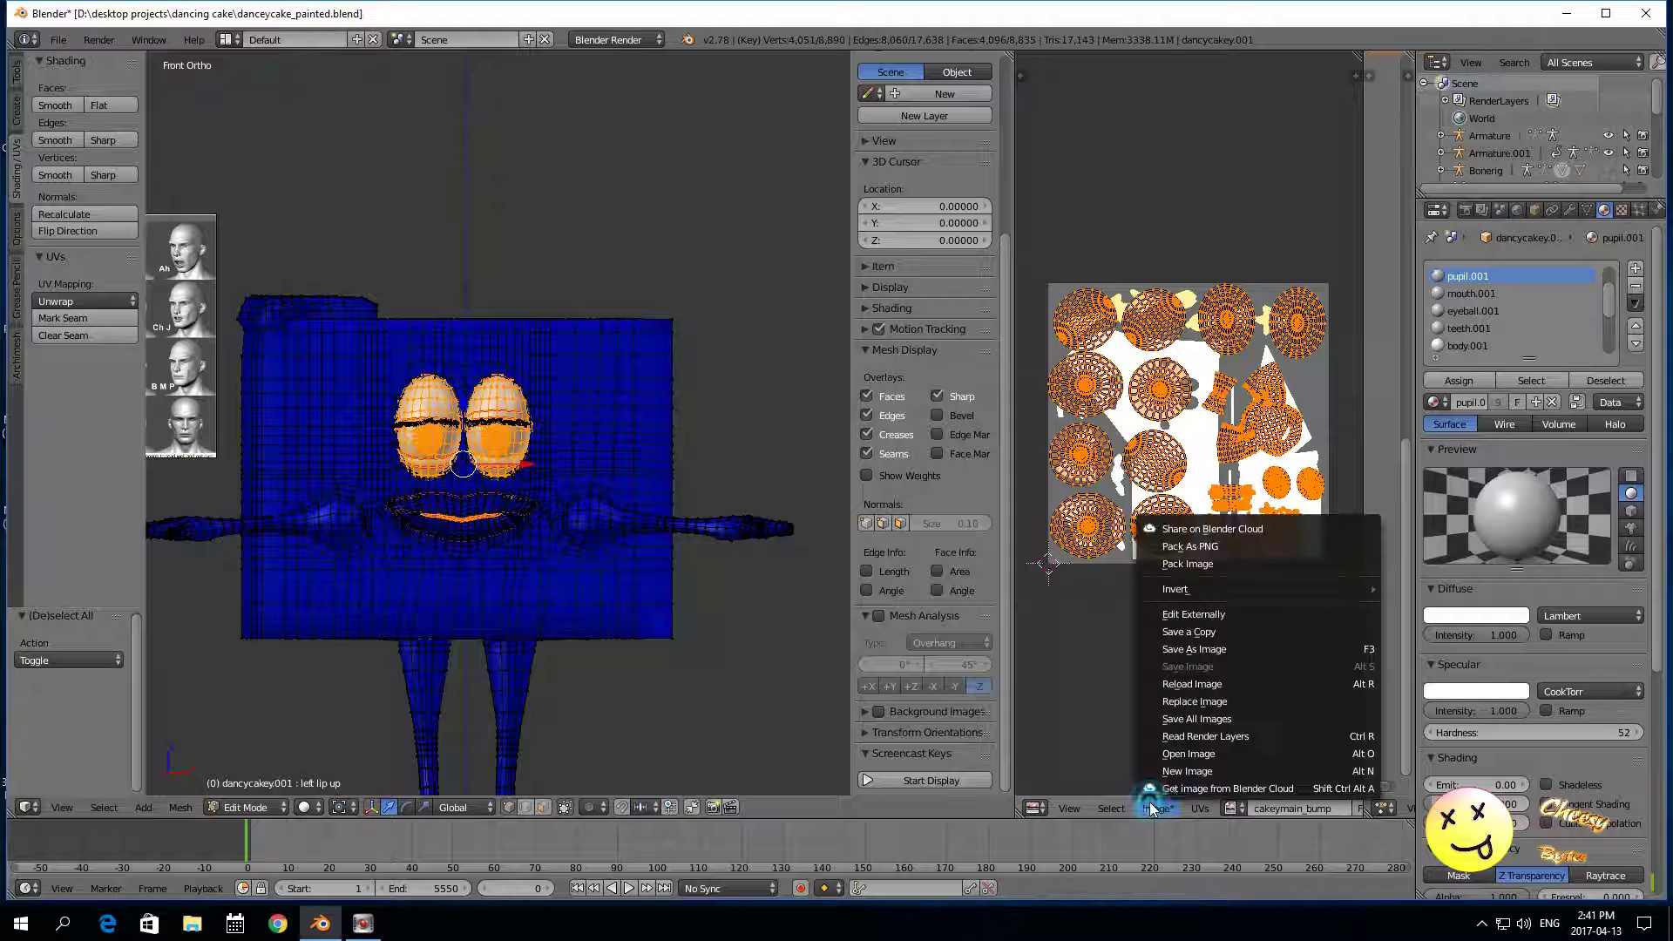
pyautogui.click(1189, 771)
pyautogui.click(1237, 744)
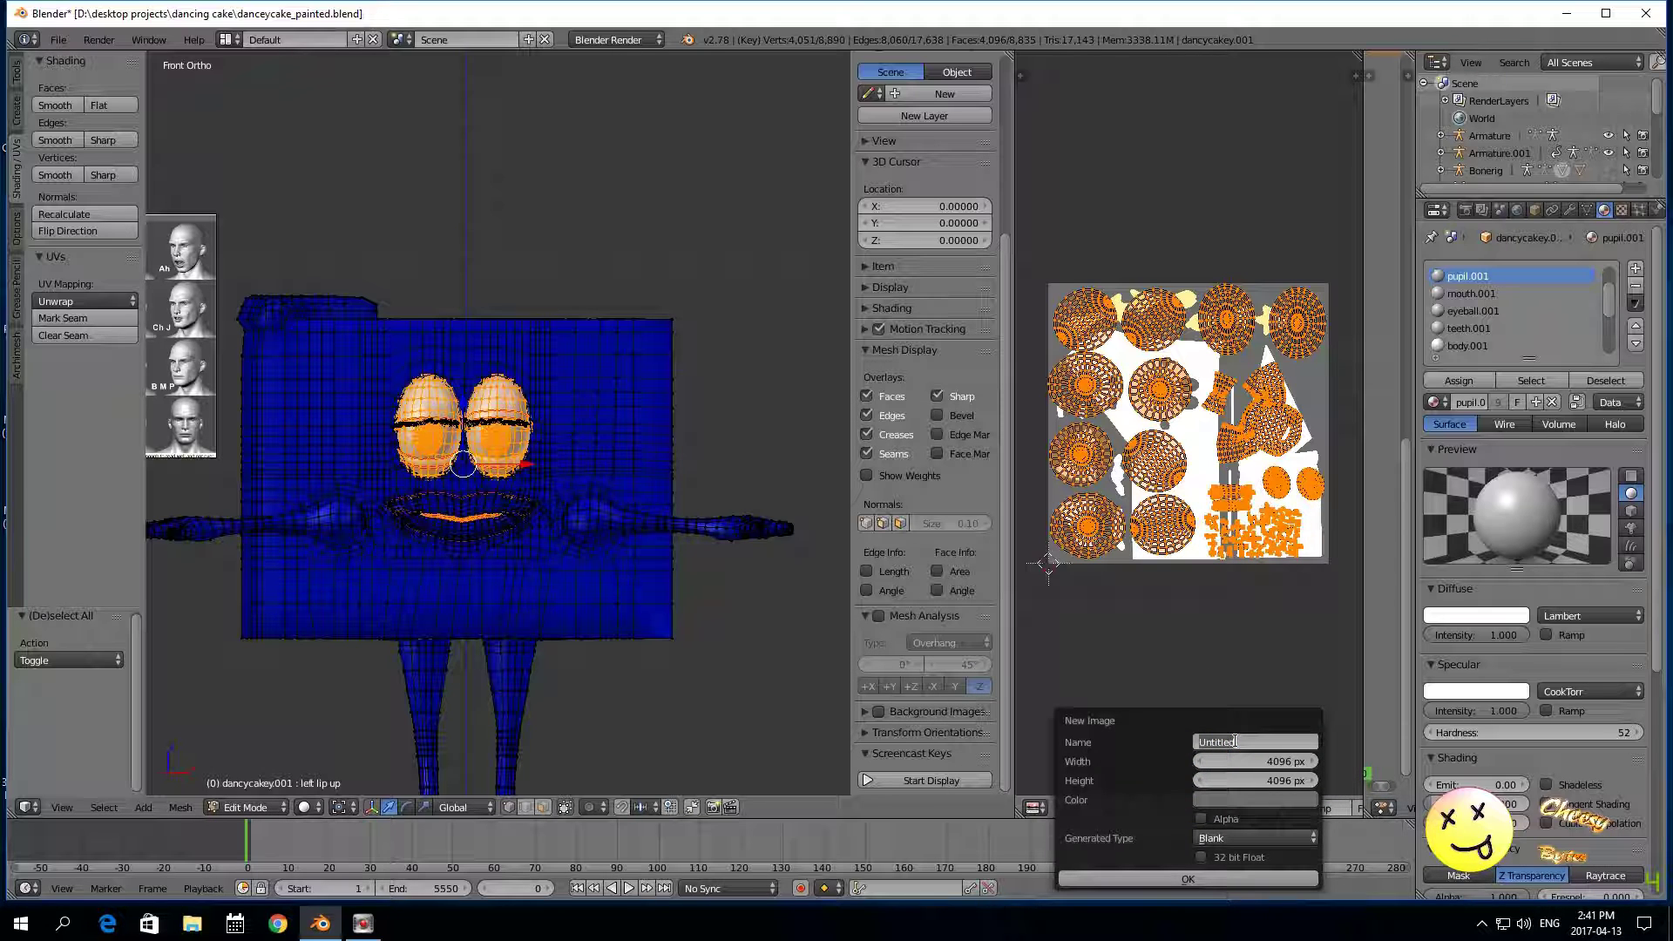
pyautogui.write('cake')
pyautogui.write('_col')
pyautogui.click(1212, 801)
pyautogui.moveTo(1273, 606); pyautogui.dragTo(1279, 592)
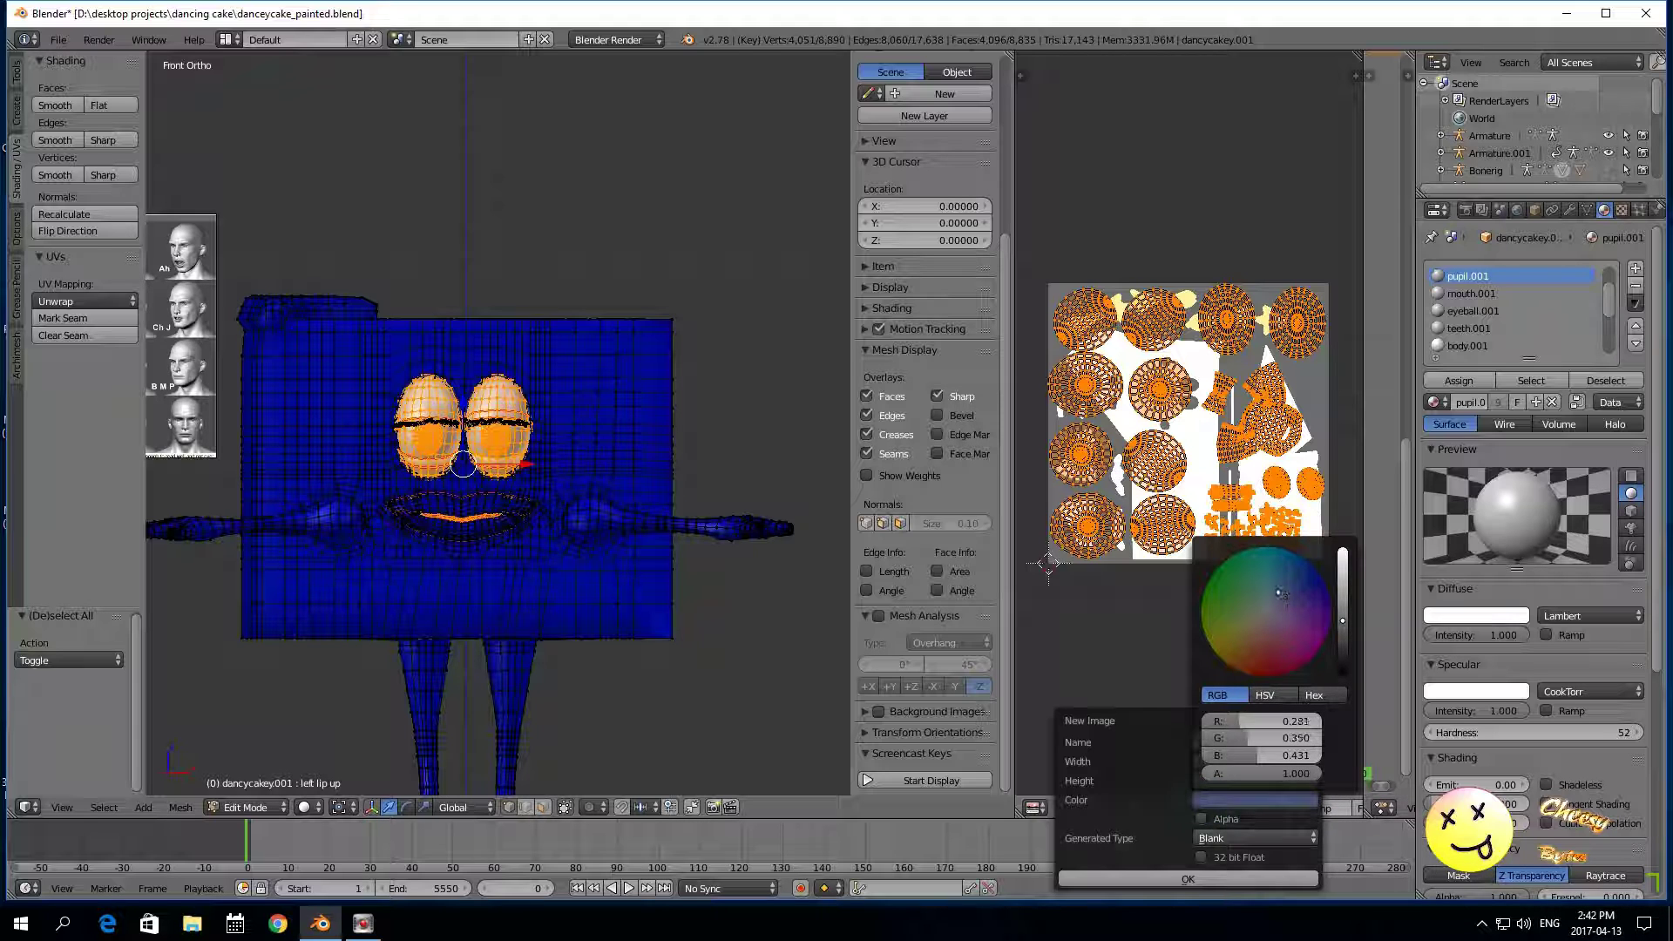
pyautogui.click(1185, 877)
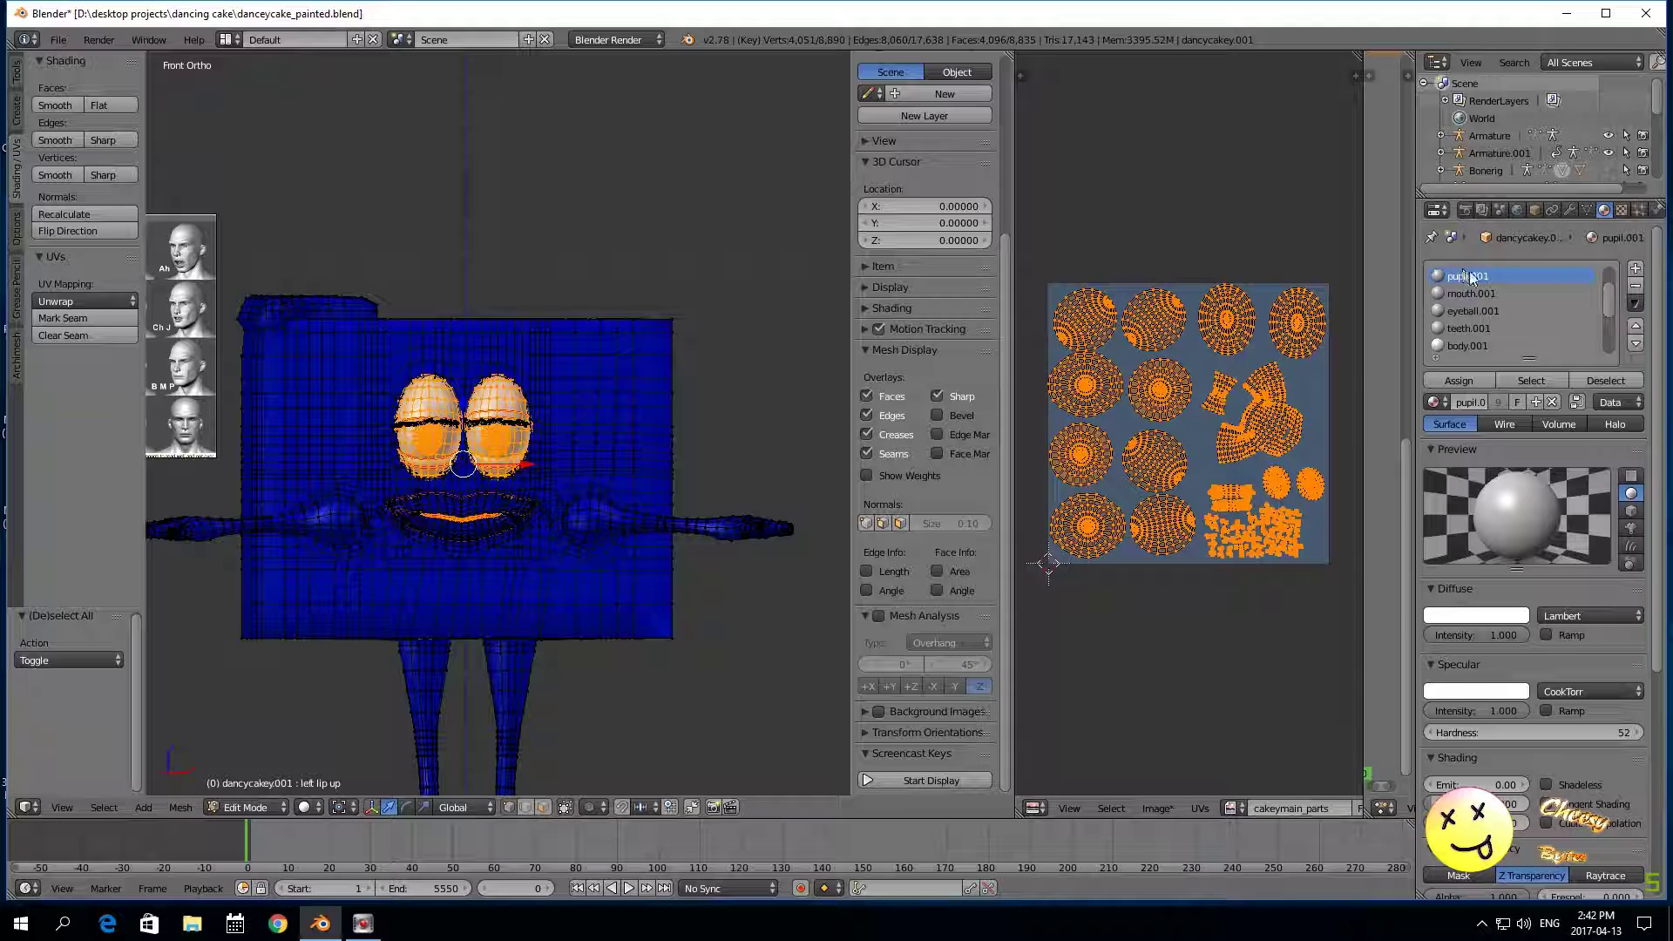
# Step: Bake the selected parts' textures into the cakeymain_parts image, using the Textures bake mode
pyautogui.click(1465, 210)
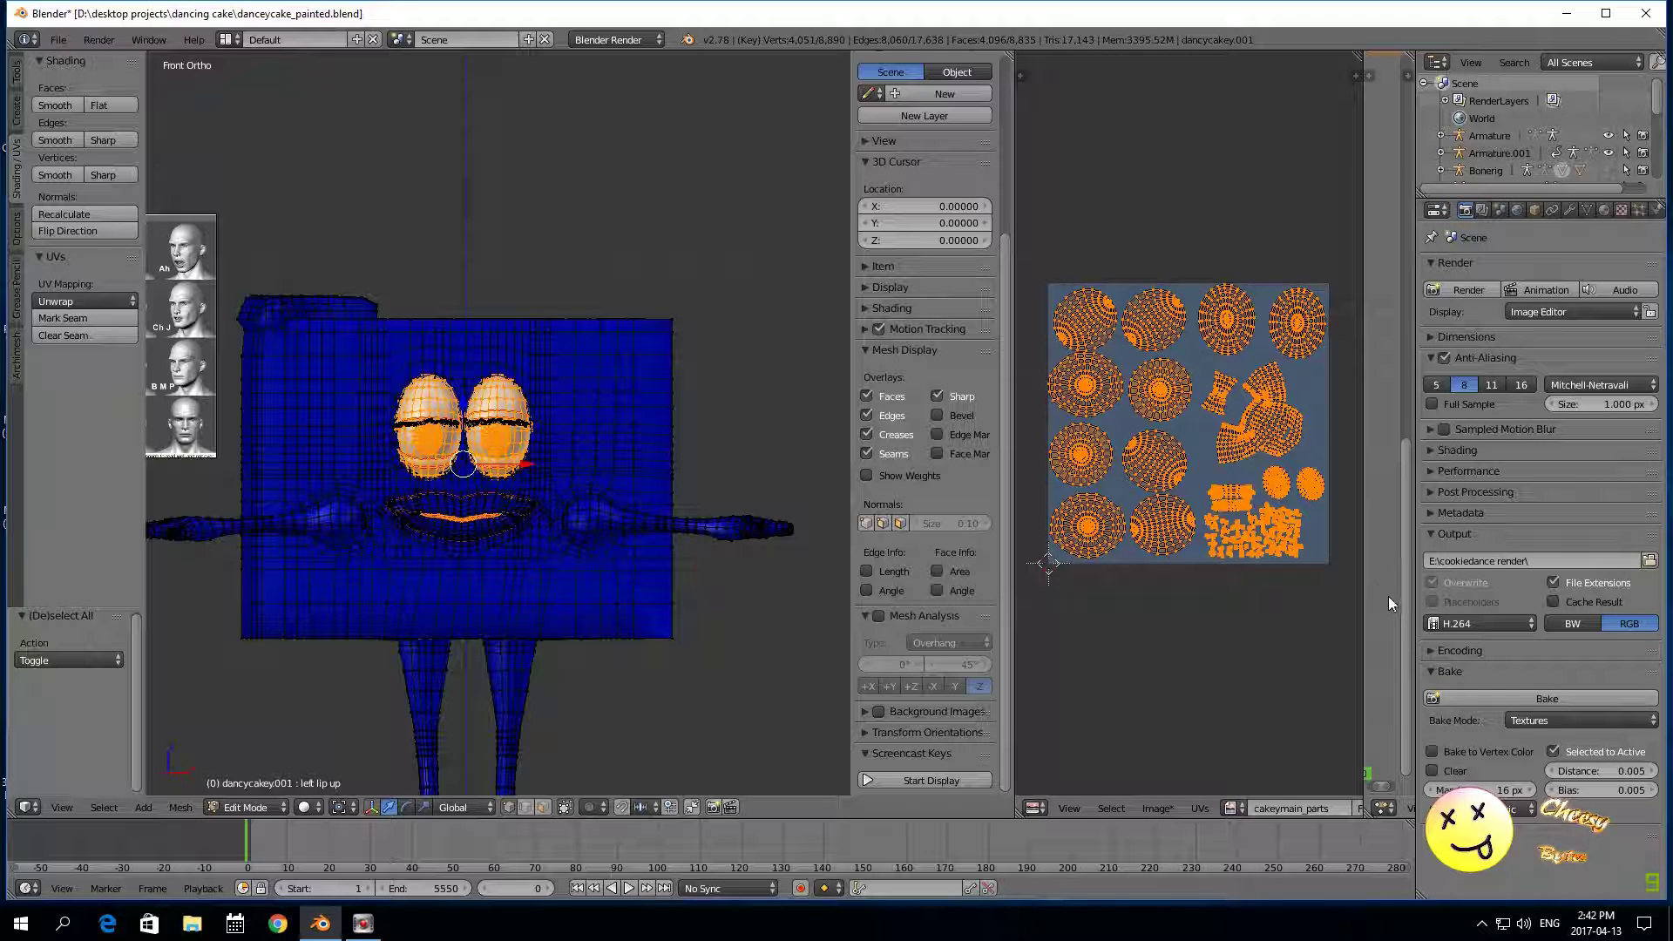
pyautogui.click(1497, 698)
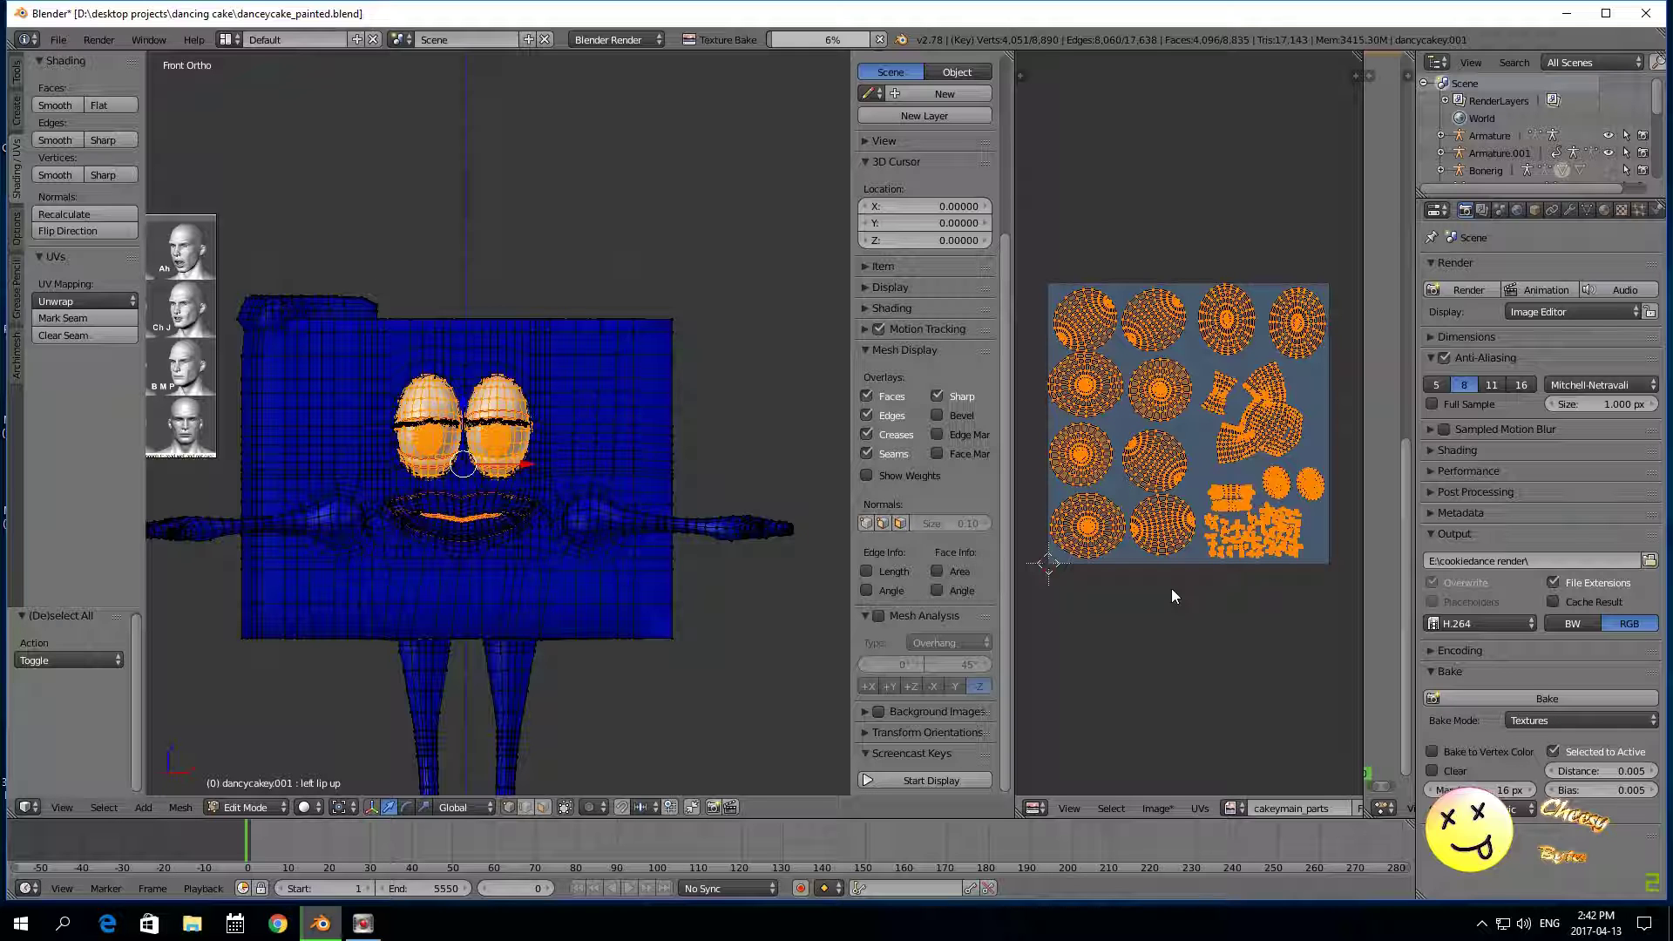
pyautogui.scroll(4, 1172, 588)
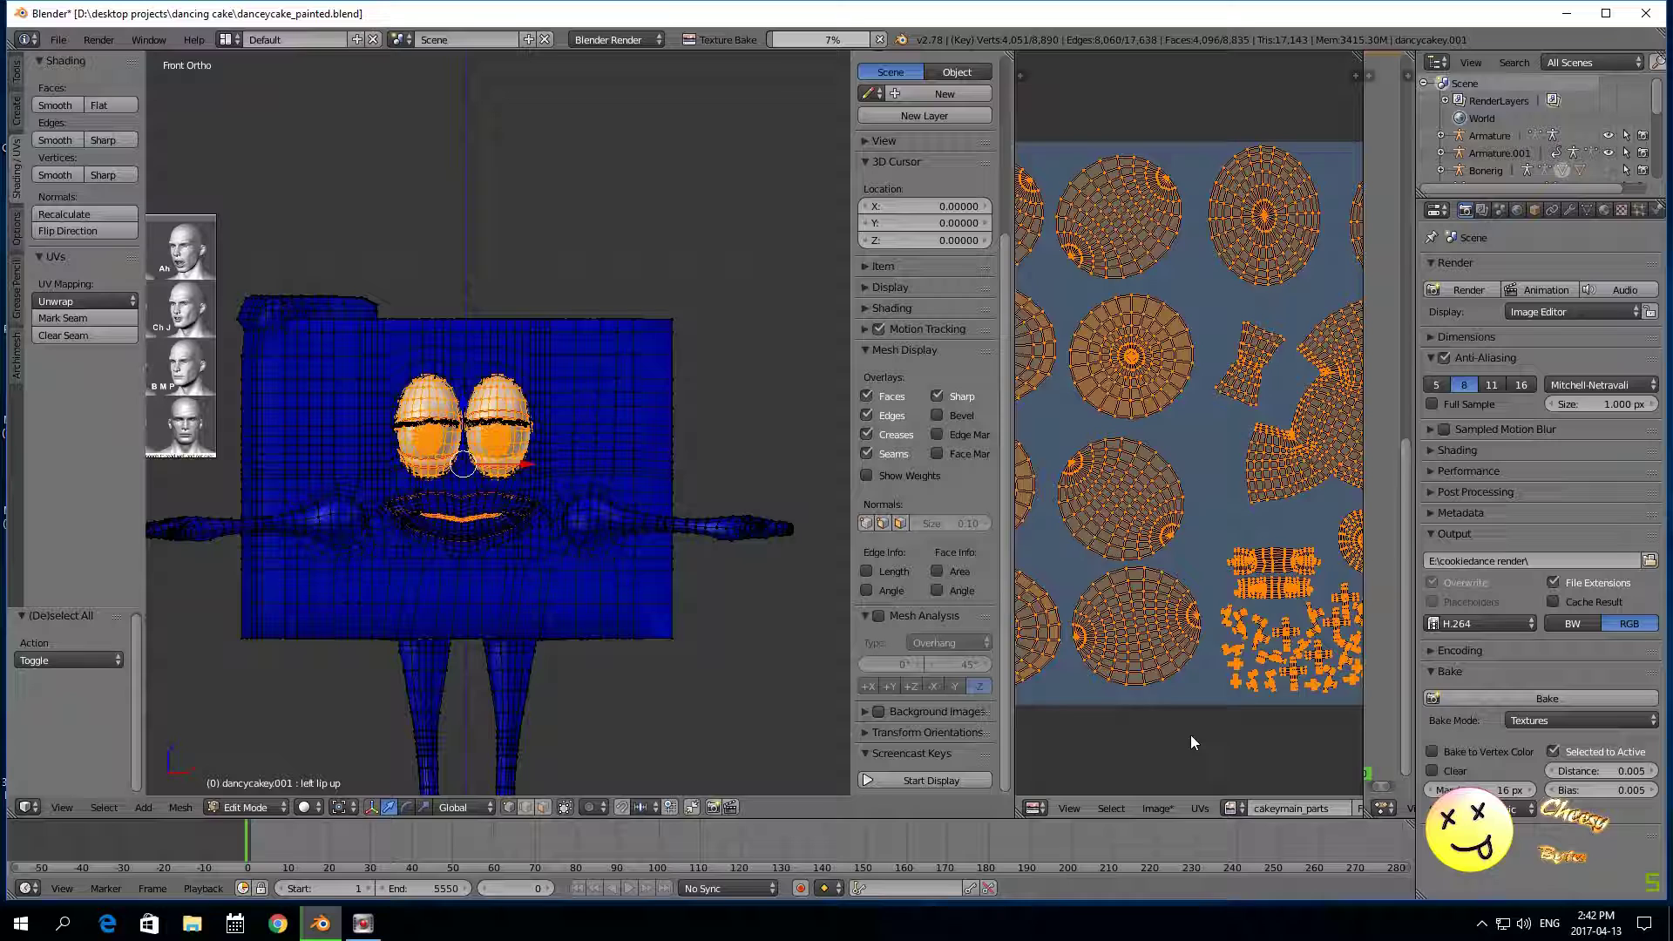
pyautogui.scroll(-2, 1190, 734)
pyautogui.scroll(-1, 1232, 714)
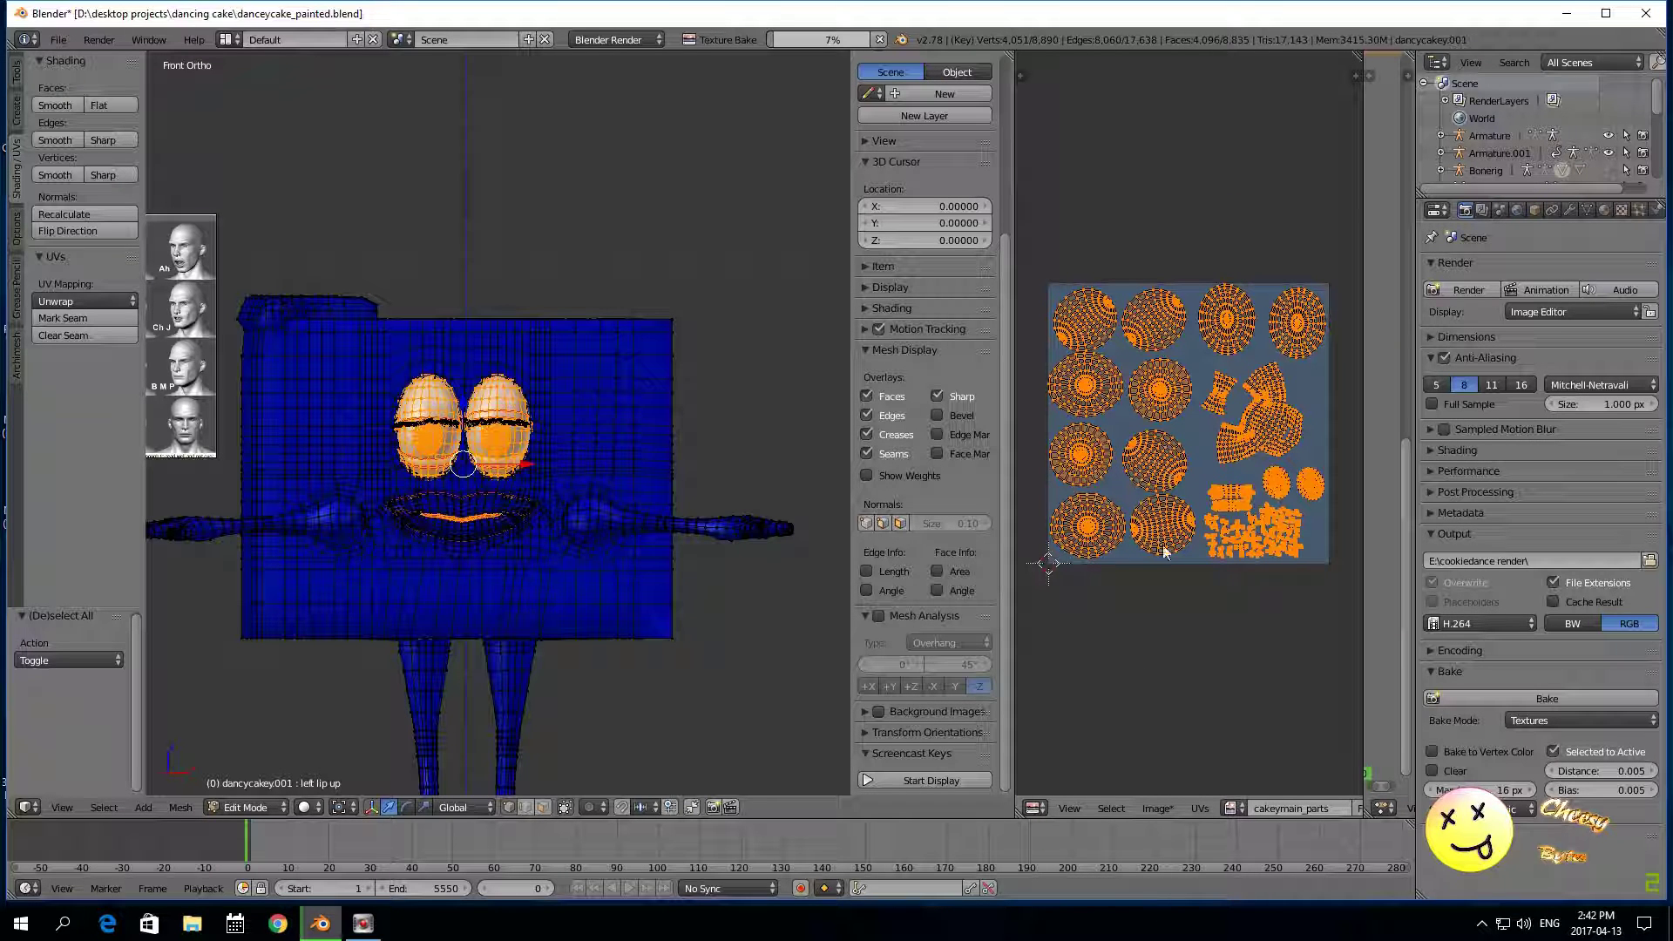
pyautogui.scroll(1, 1119, 437)
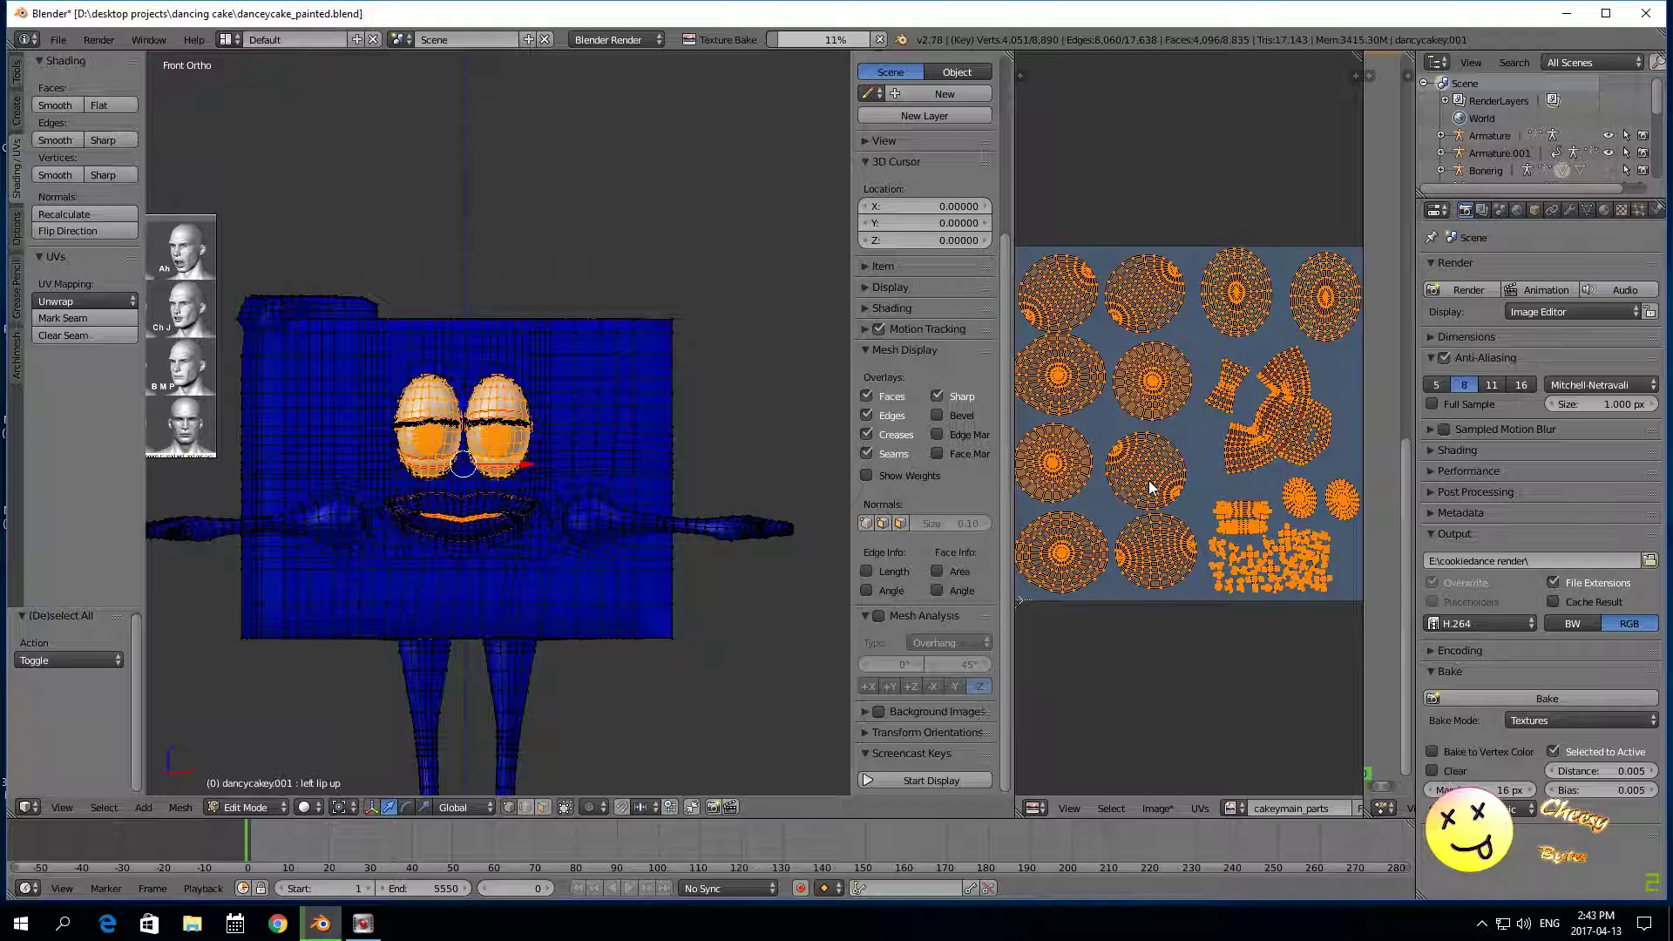
pyautogui.scroll(-1, 1150, 488)
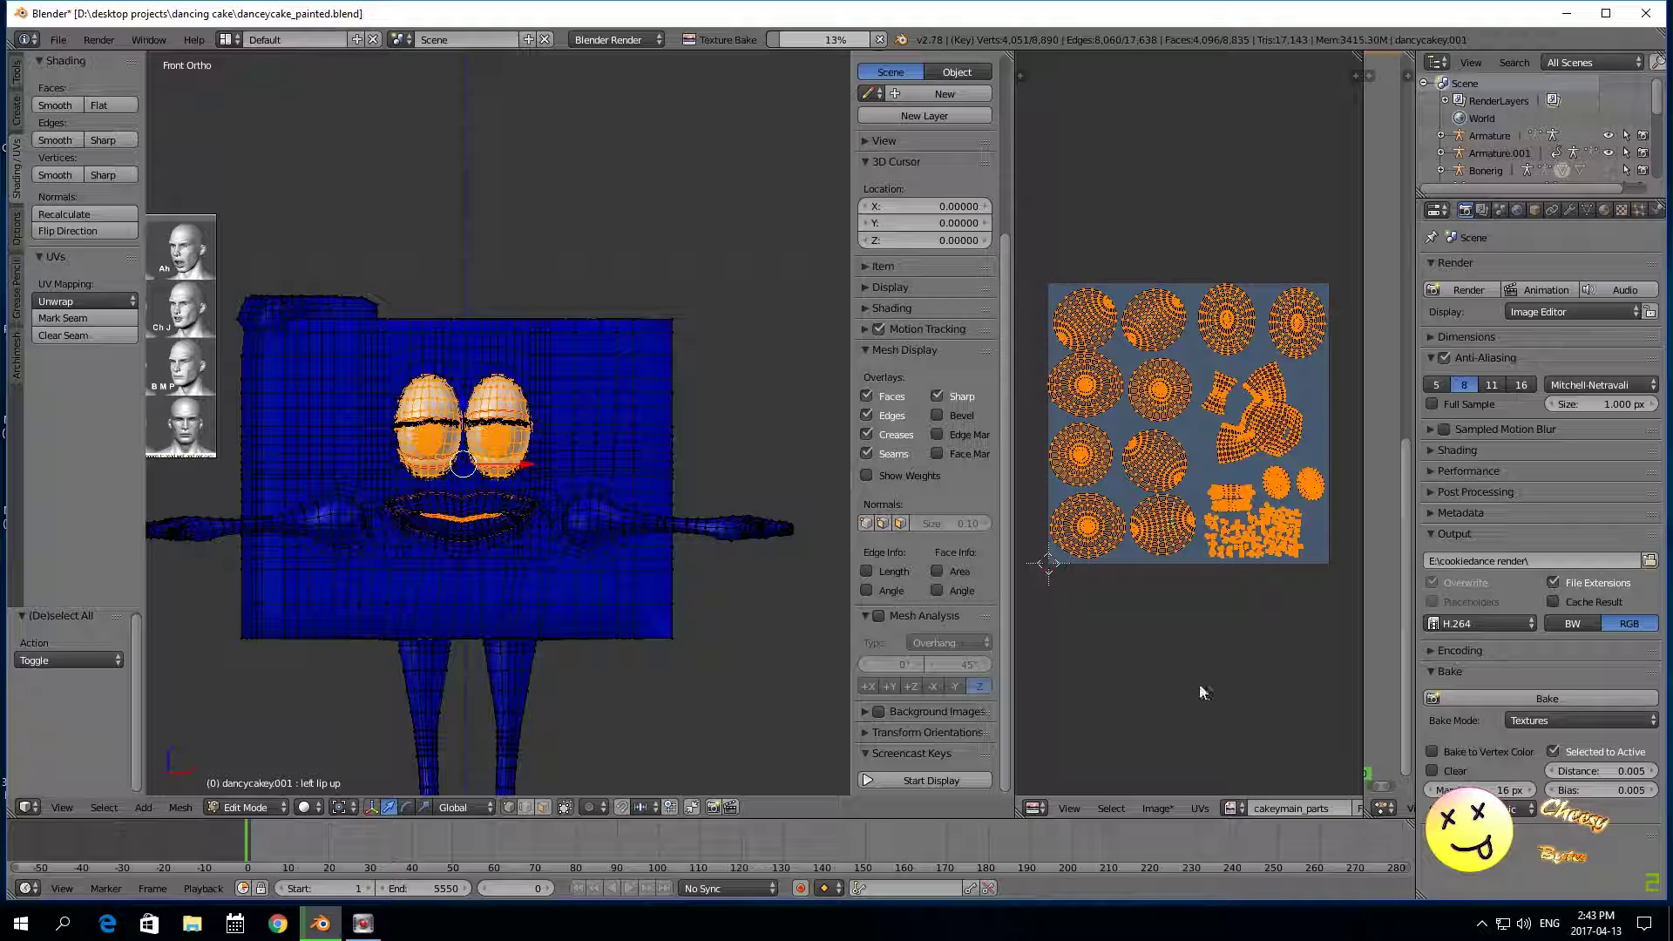
pyautogui.scroll(2, 1206, 610)
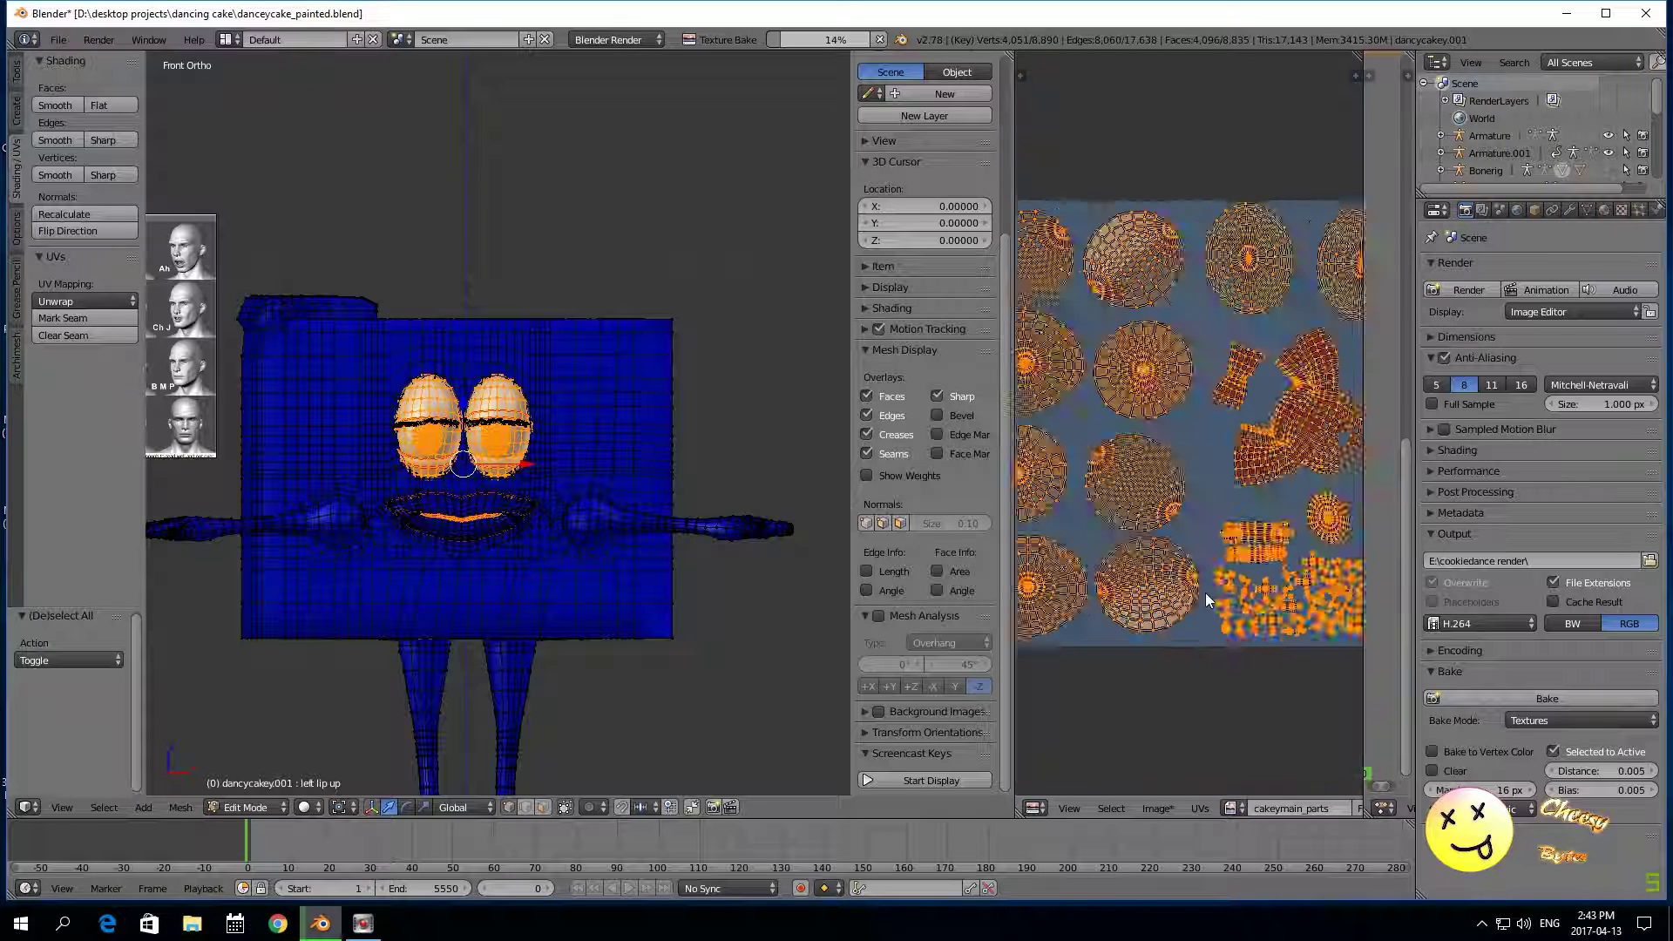
pyautogui.scroll(-1, 1199, 625)
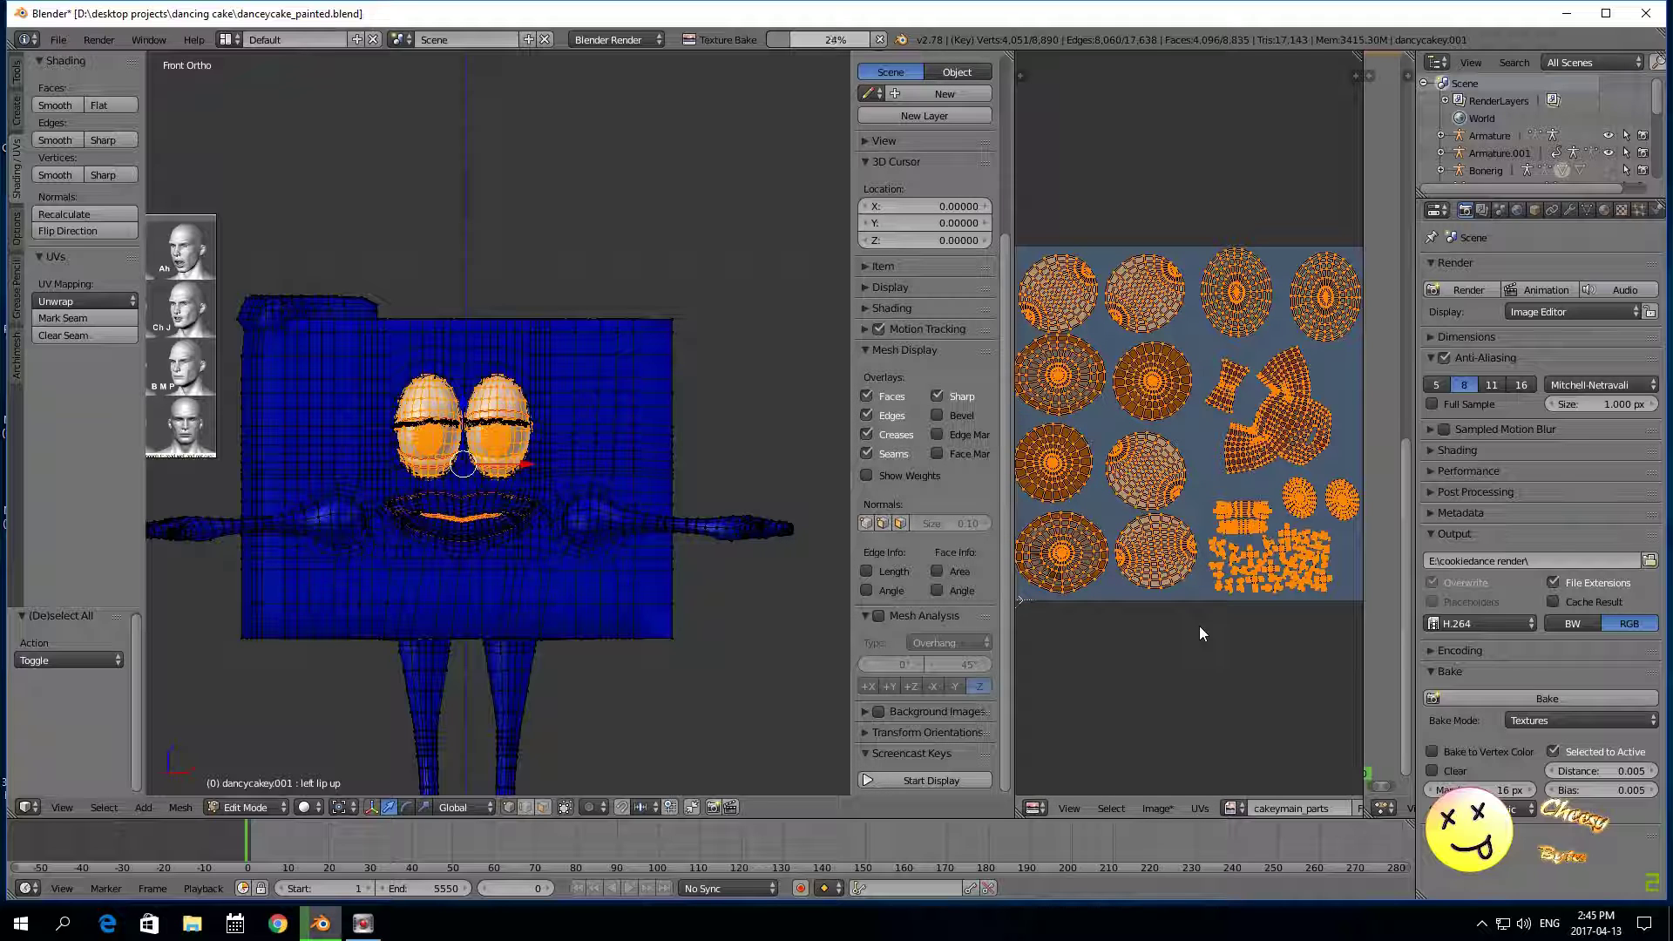
pyautogui.scroll(-1, 1199, 634)
# Step: Widen the UV/Image editor and fit the whole cakeymain_parts image in it while the bake runs
pyautogui.click(1044, 400)
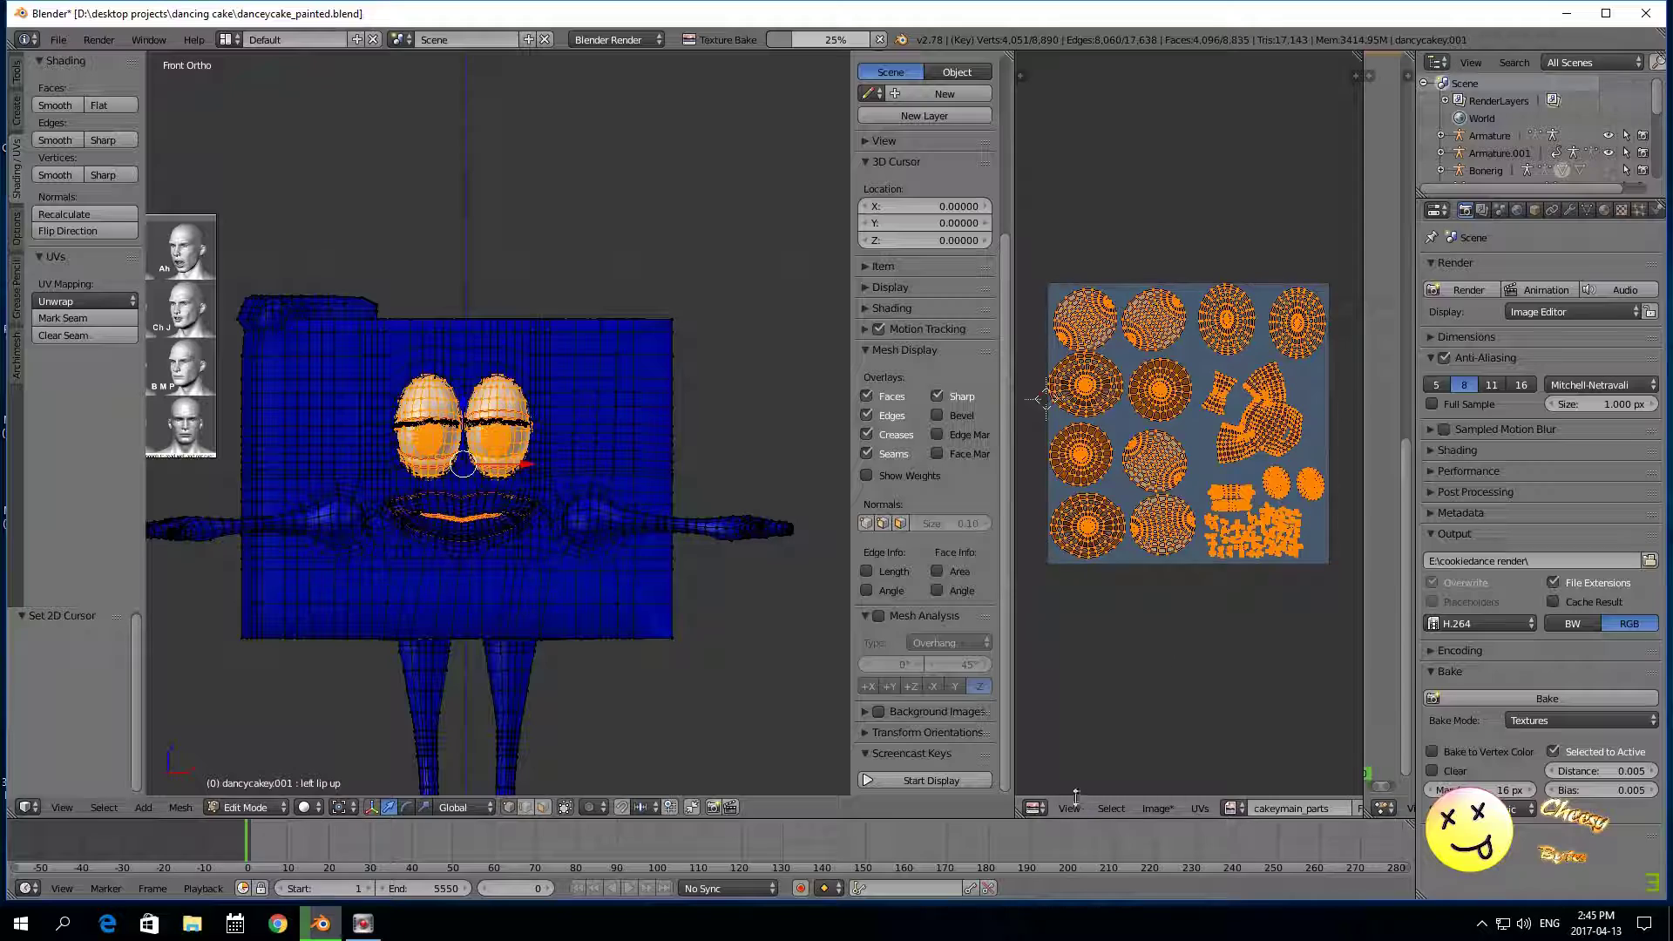
pyautogui.click(1068, 807)
pyautogui.click(1158, 482)
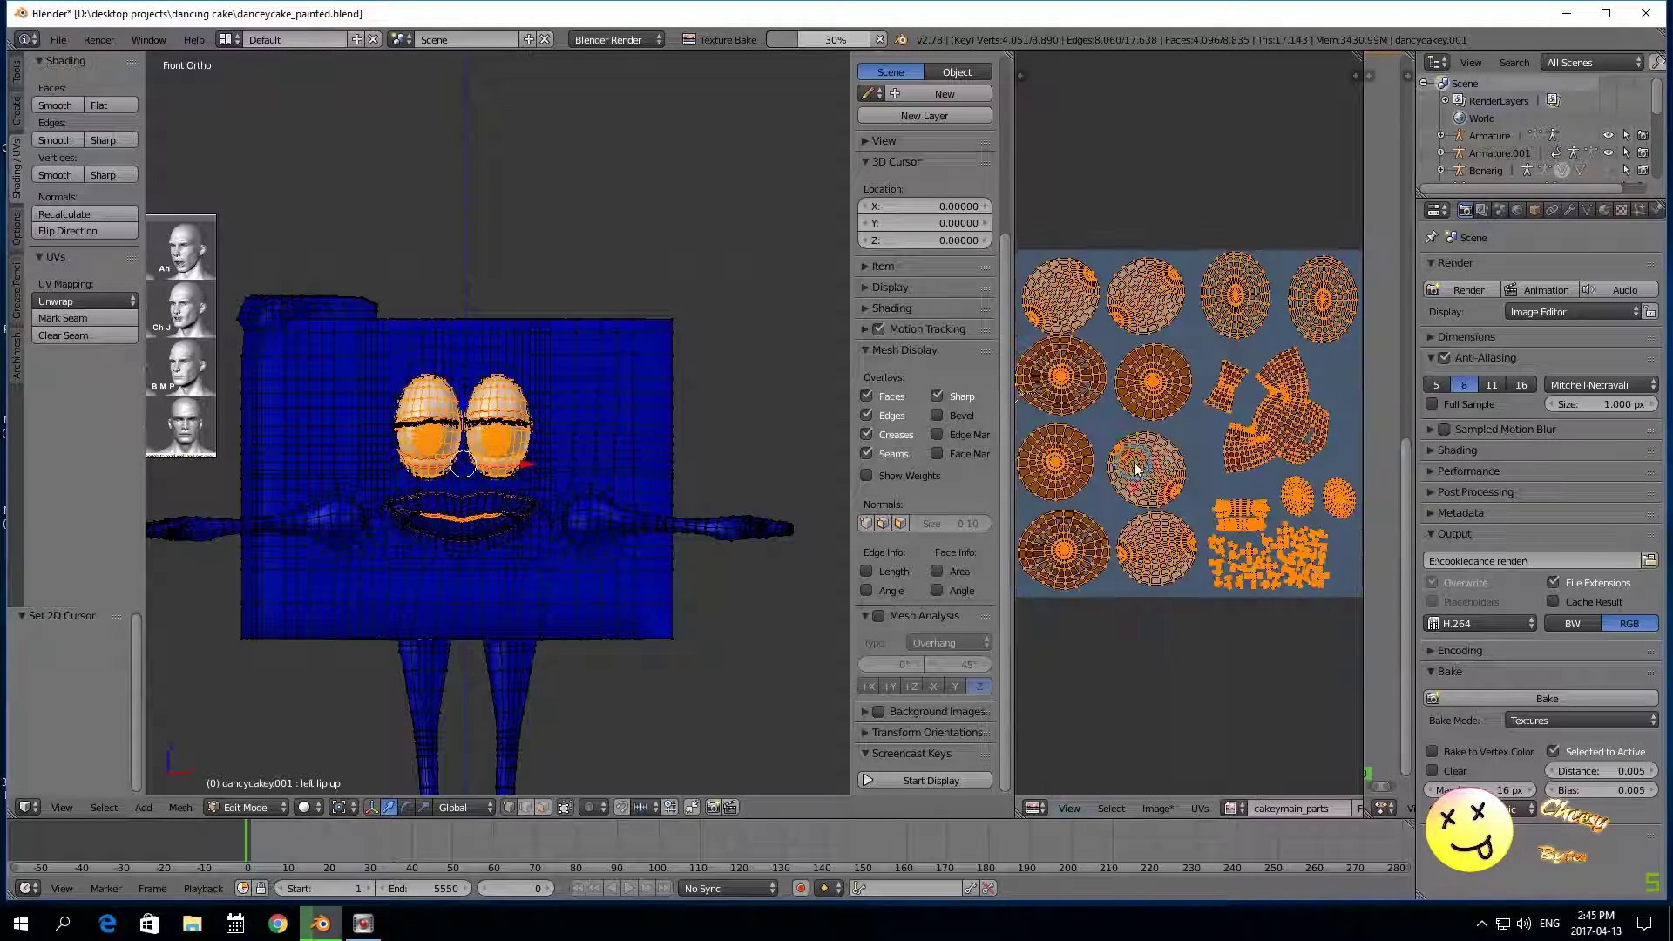
pyautogui.scroll(2, 1107, 662)
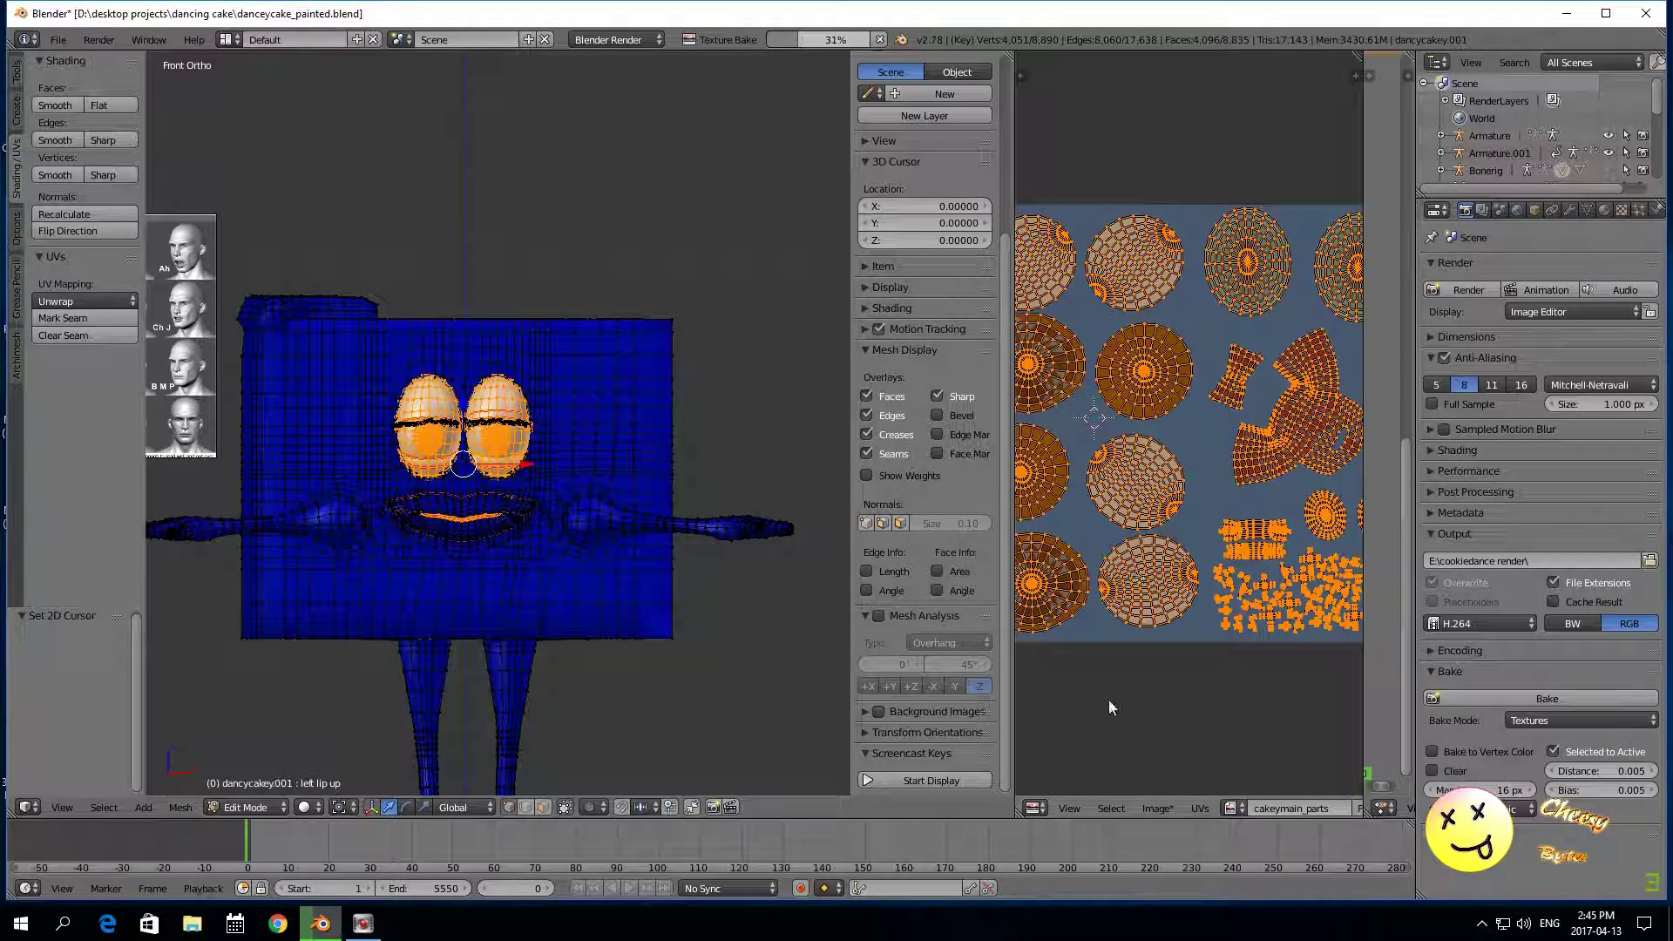
pyautogui.moveTo(1014, 580); pyautogui.dragTo(798, 576)
pyautogui.scroll(1, 918, 536)
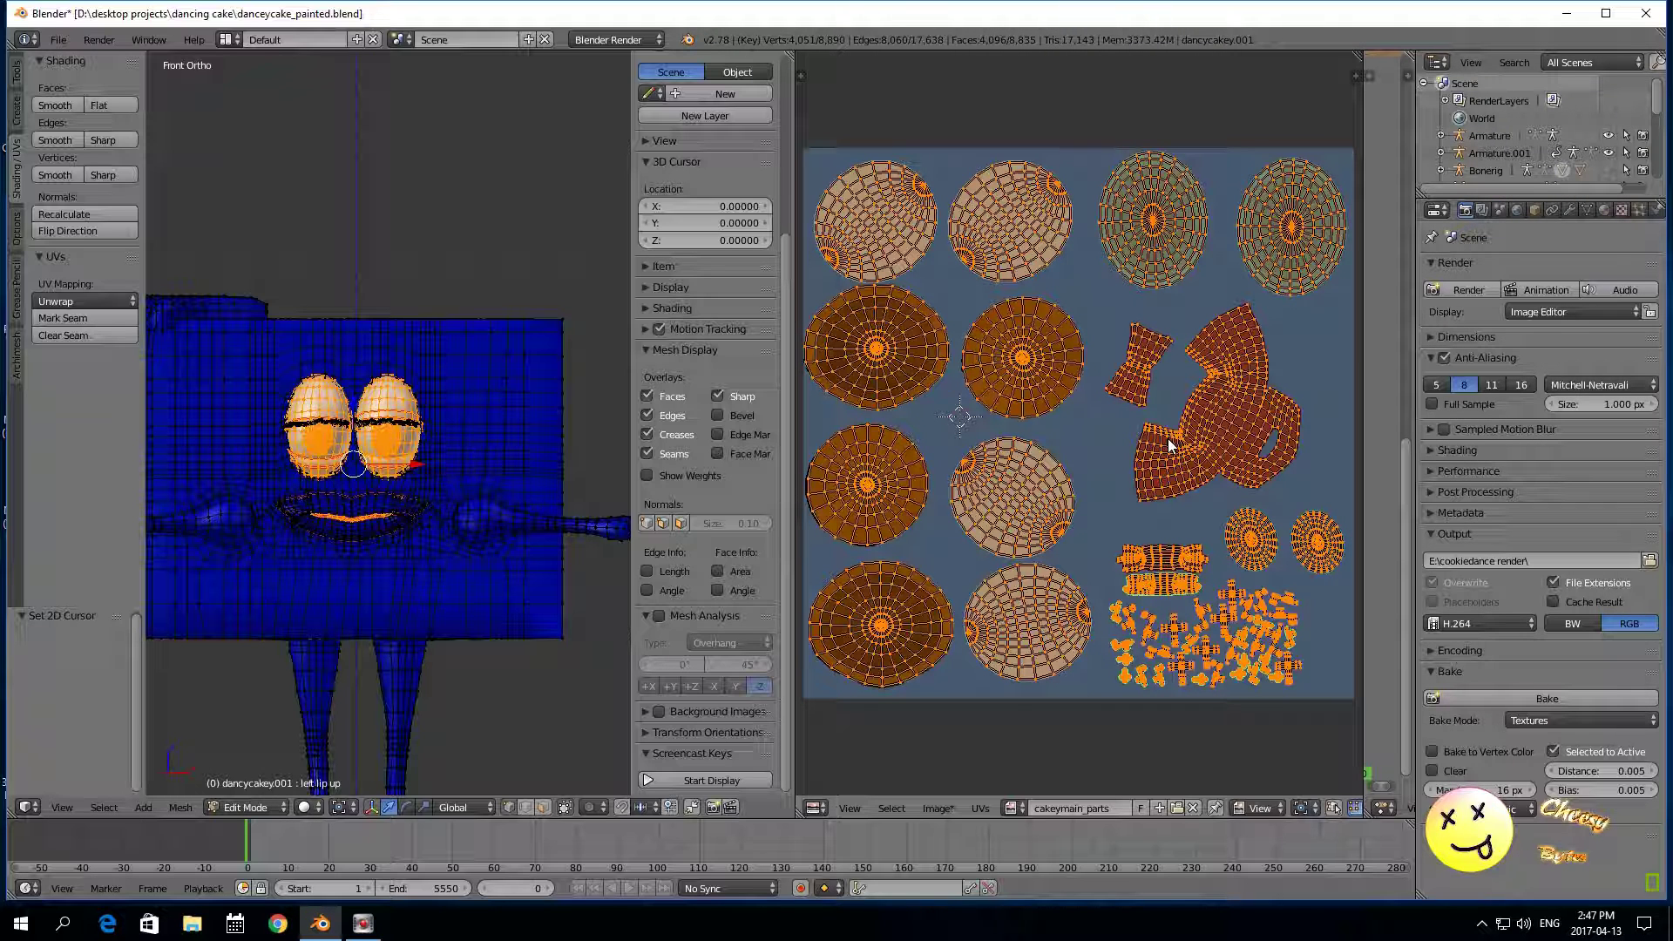
pyautogui.scroll(-1, 1167, 438)
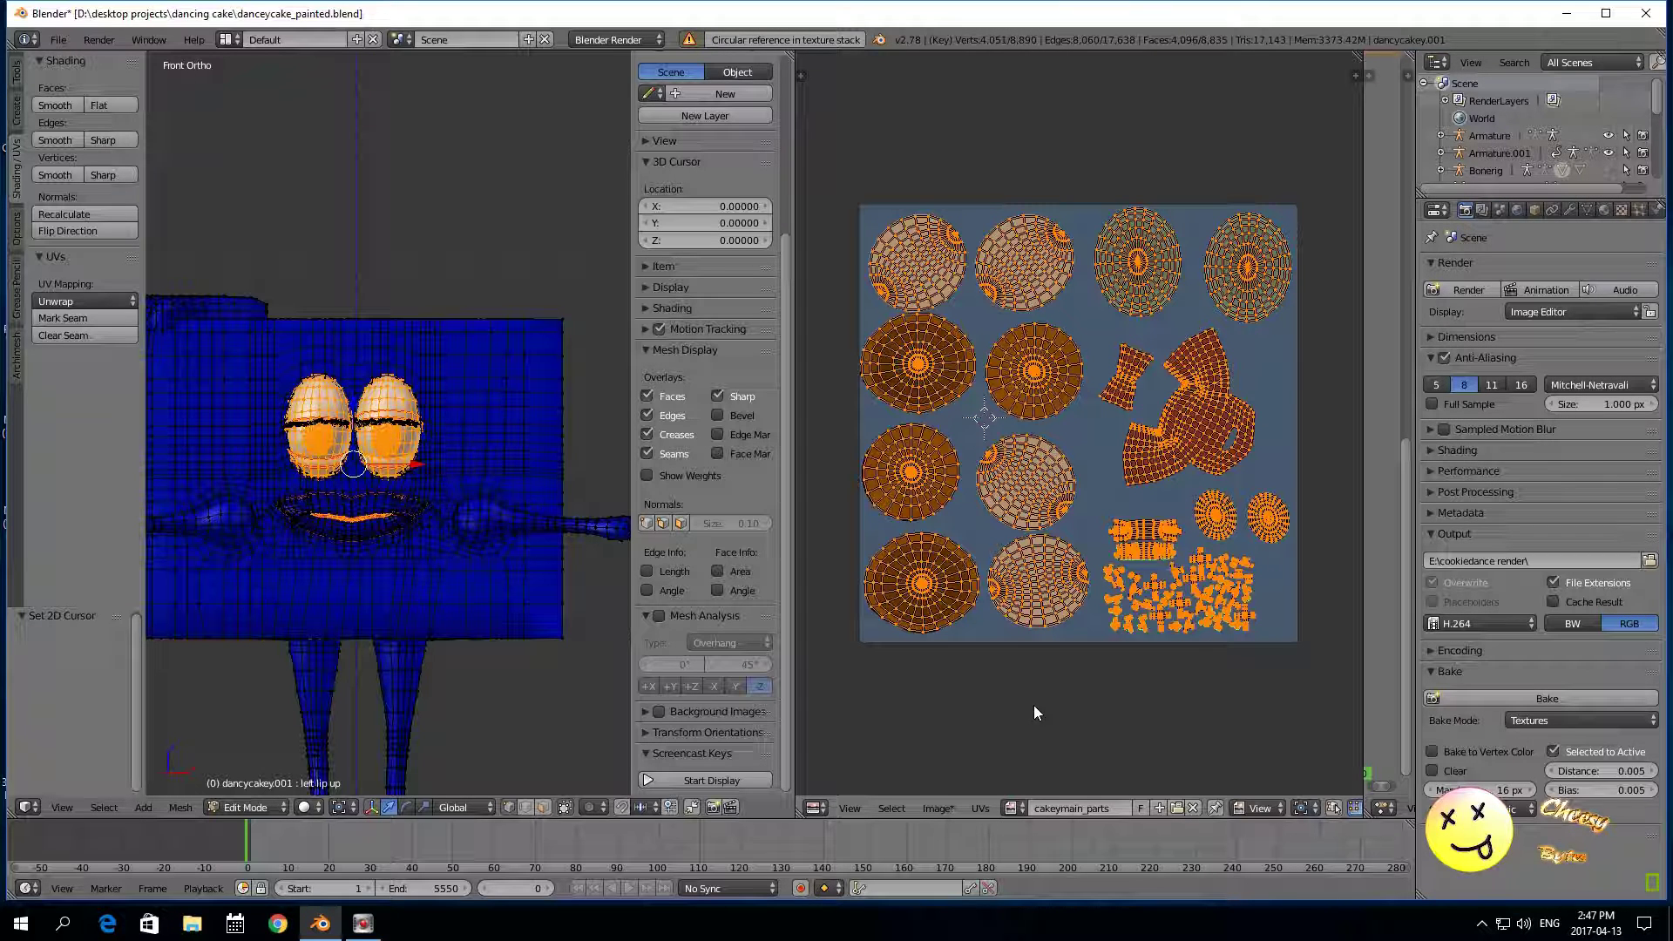
# Step: Deselect the UVs and save the baked image as cakeymain_parts.png in the finaltextures folder
pyautogui.press('a')
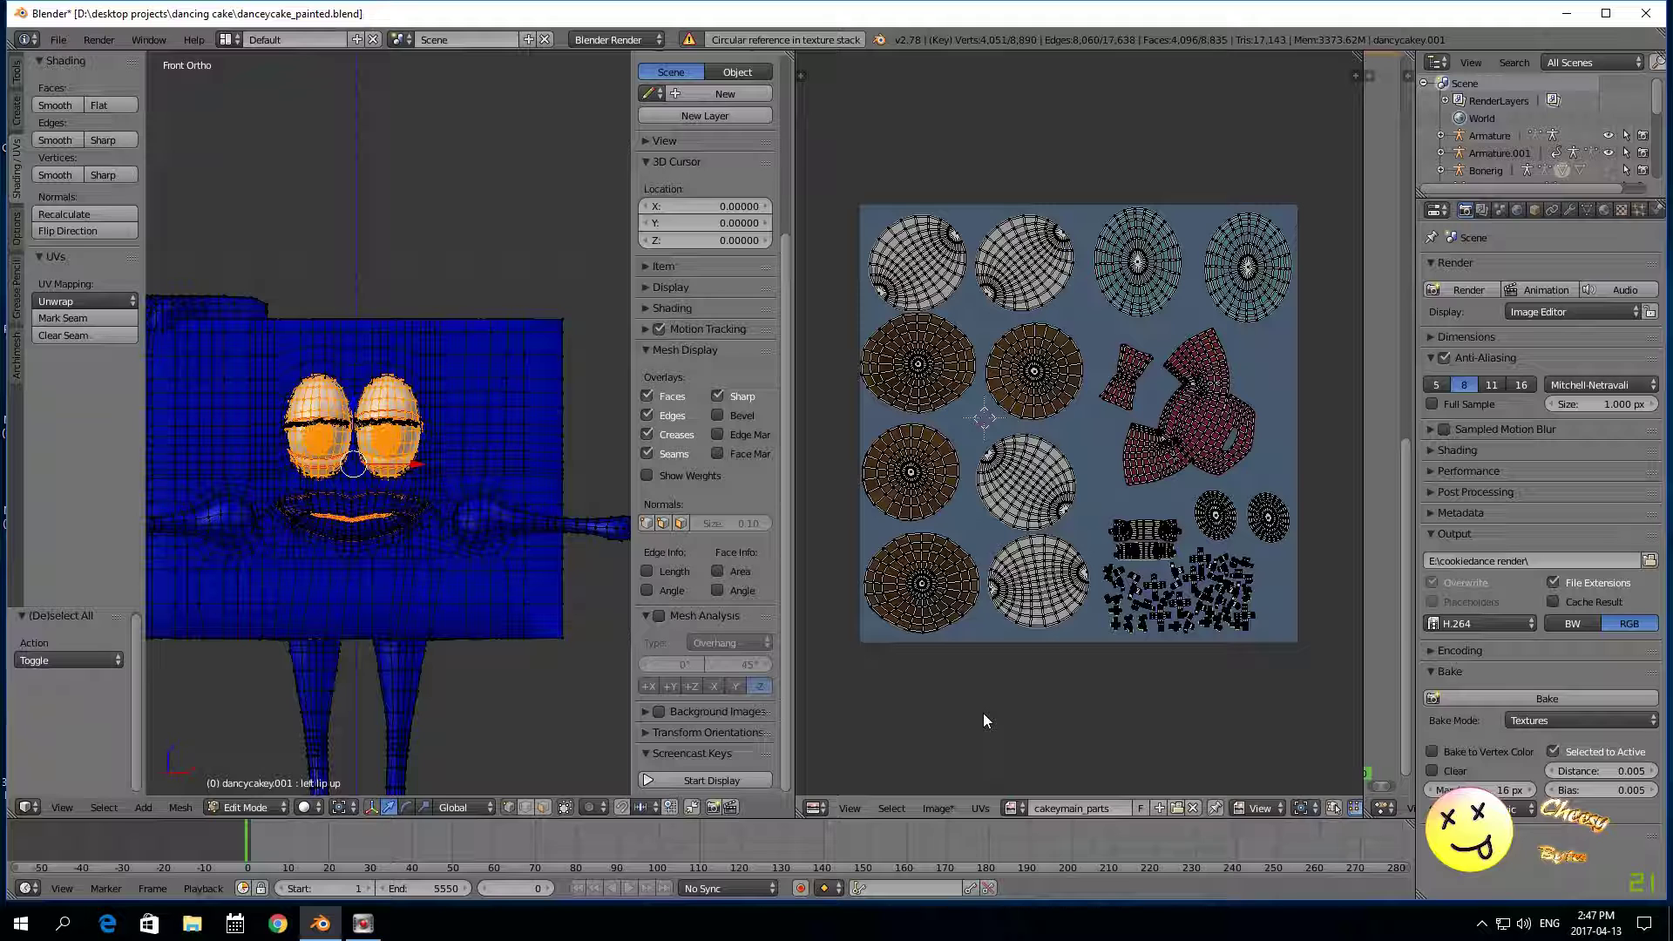
pyautogui.click(936, 808)
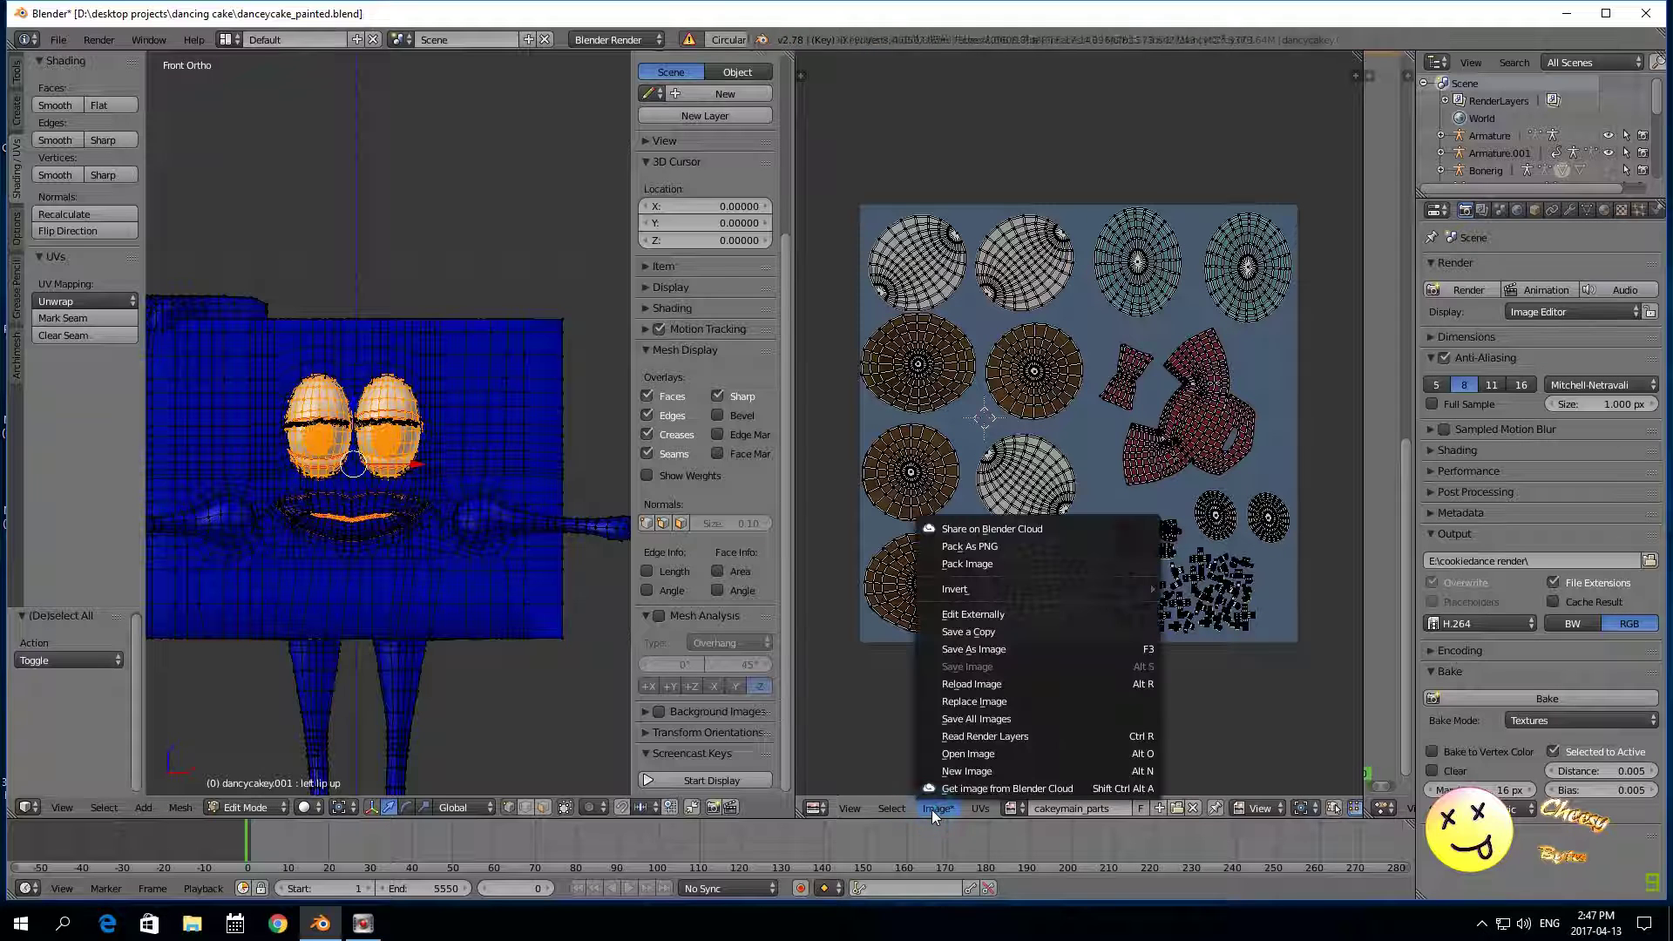
pyautogui.click(1018, 650)
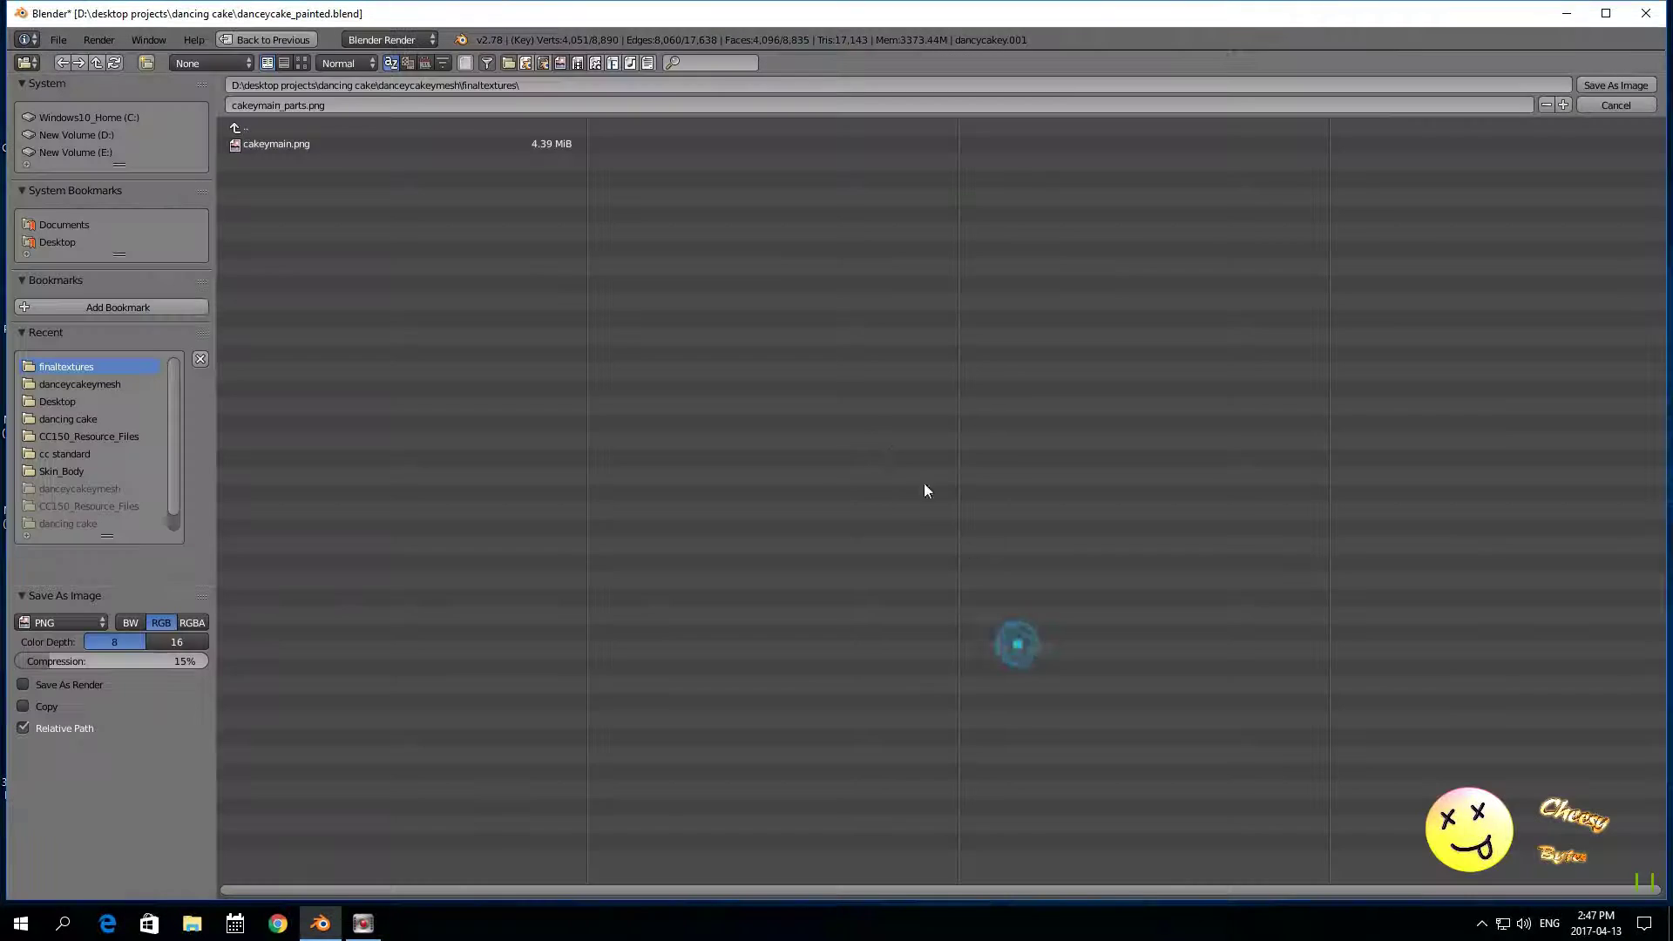
pyautogui.click(1616, 84)
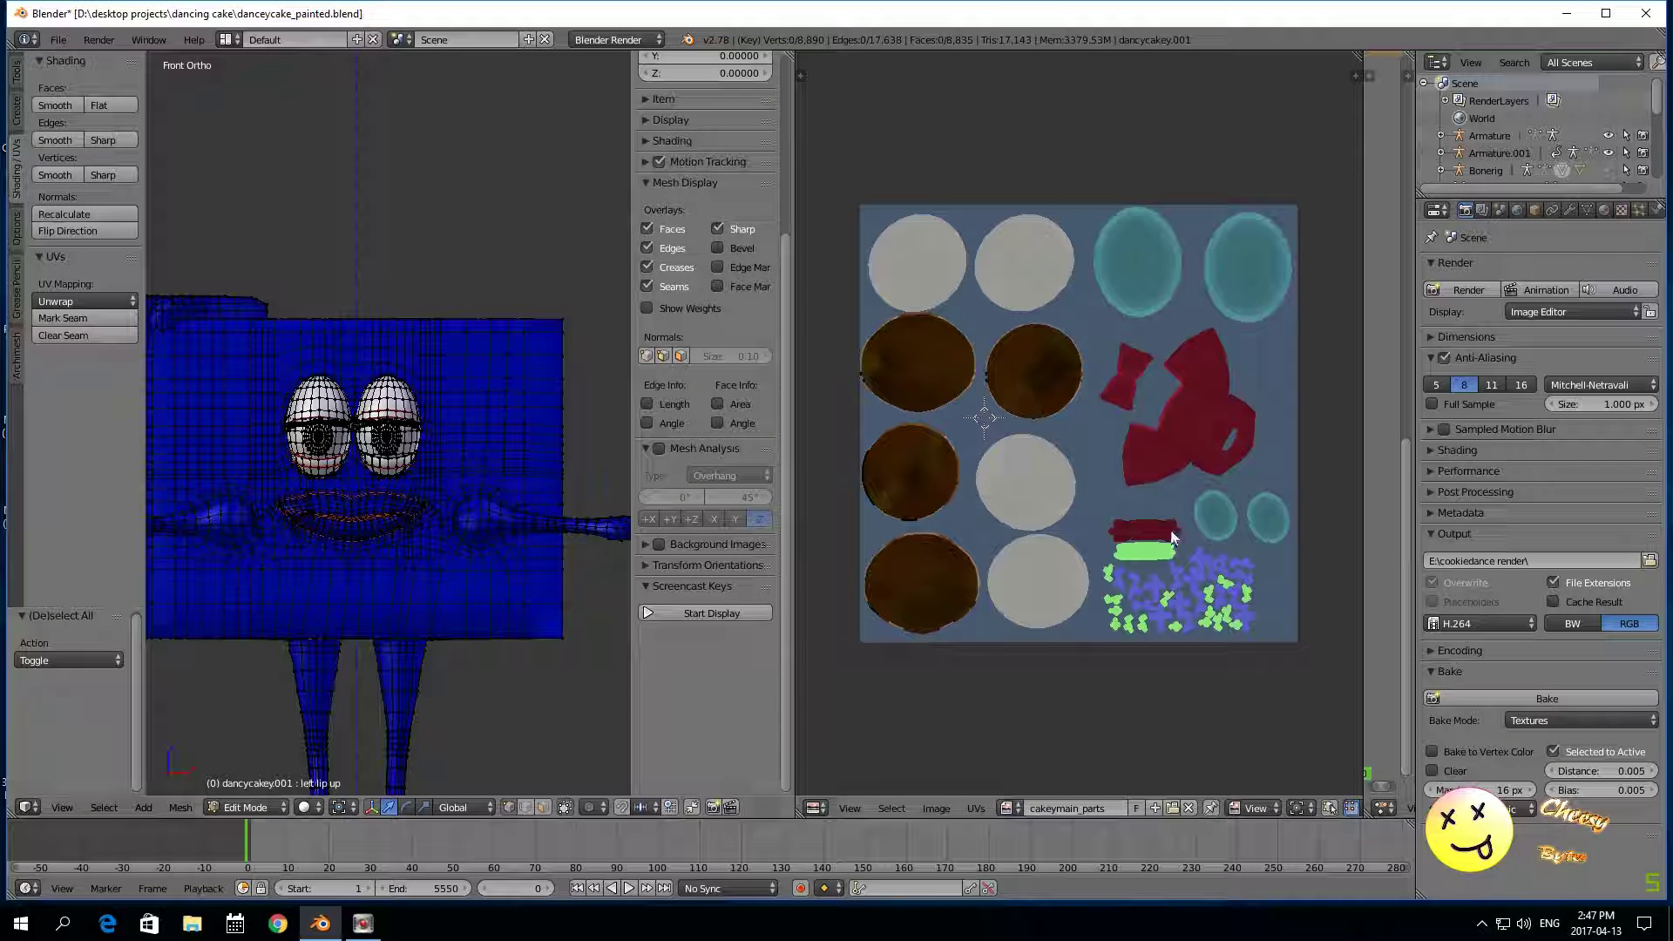
# Step: Examine the baked parts image and check the texture slots of the pupil.001 and lower teeth materials
pyautogui.scroll(1, 1165, 537)
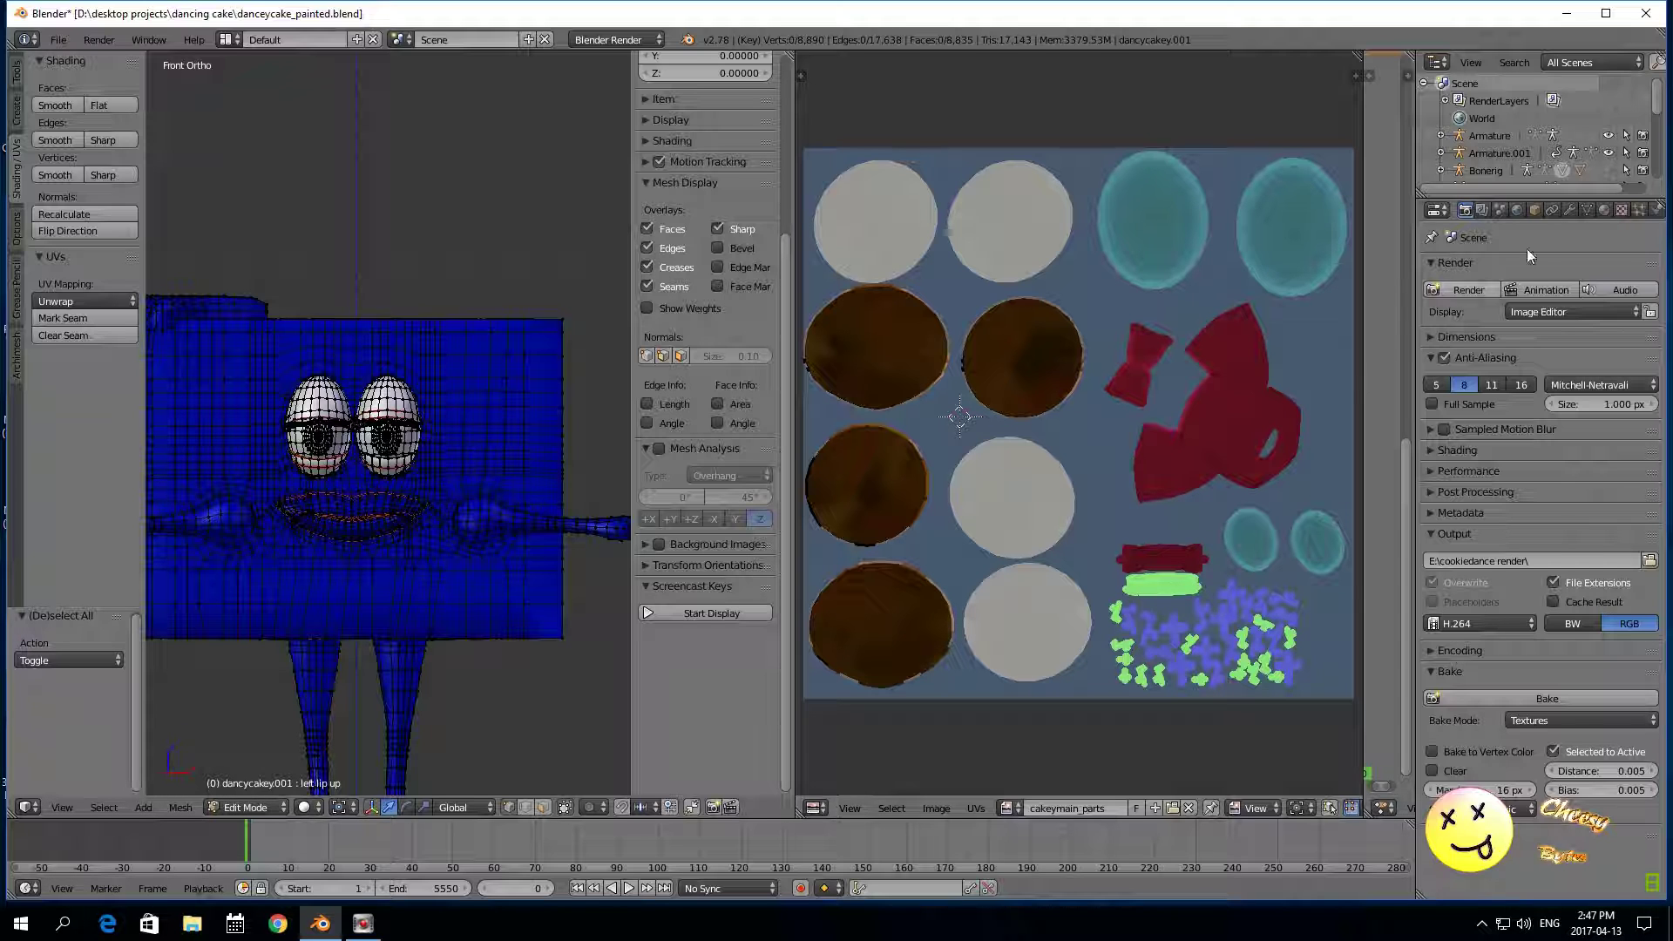
pyautogui.click(1621, 210)
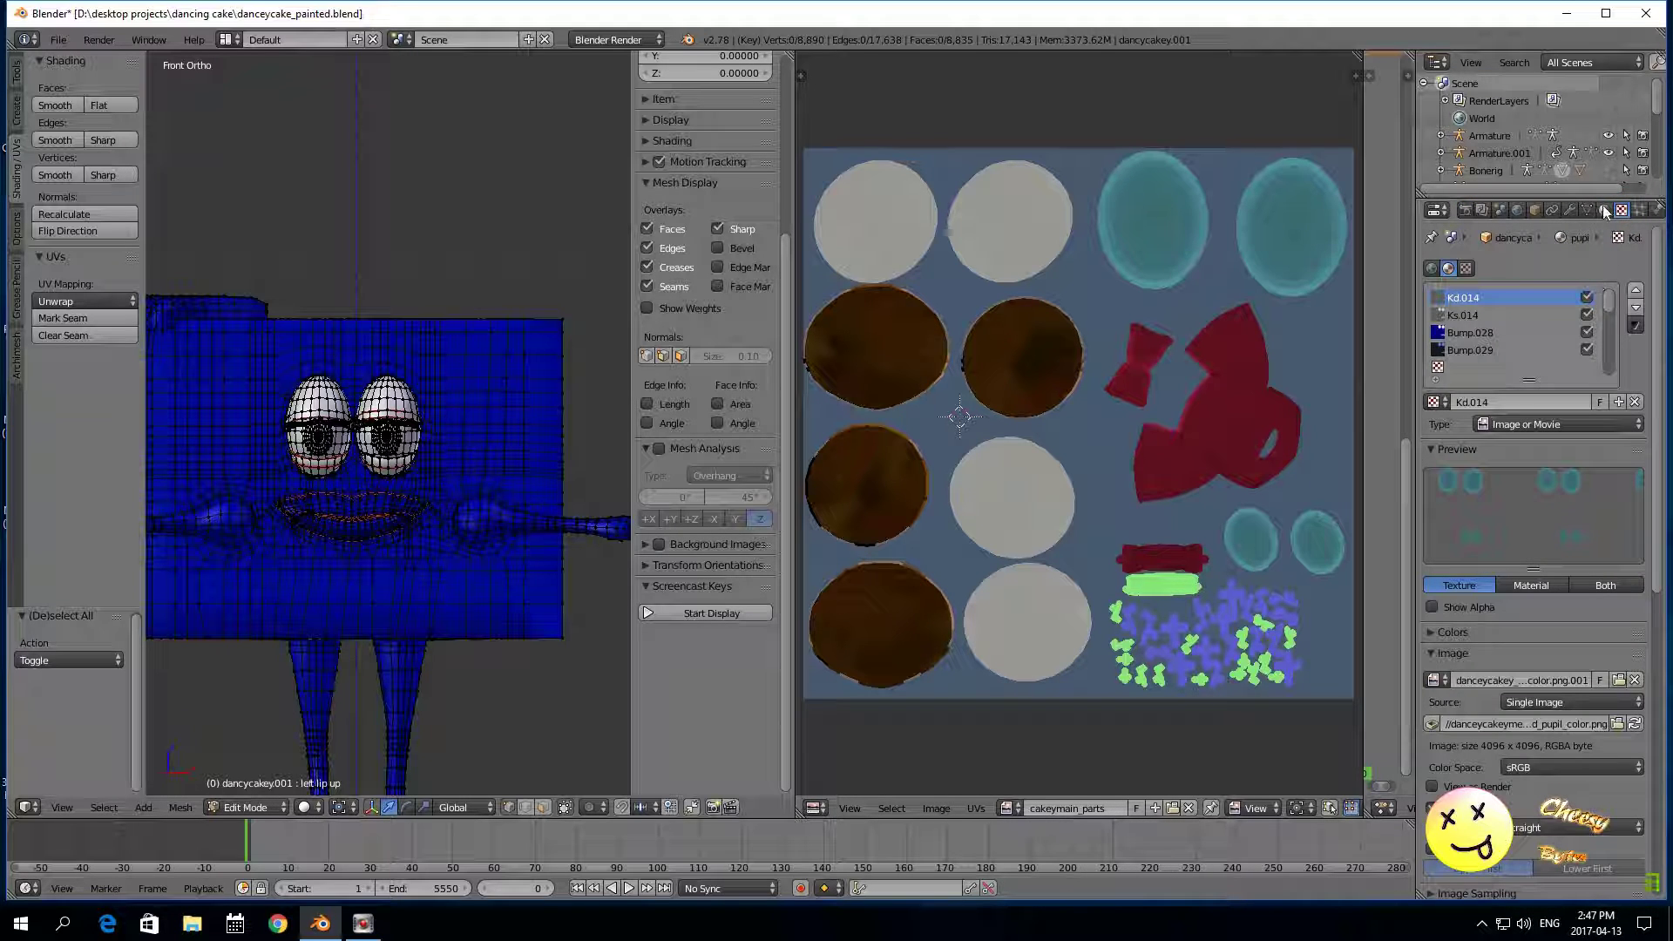
pyautogui.click(1604, 210)
pyautogui.moveTo(1610, 309); pyautogui.dragTo(1611, 342)
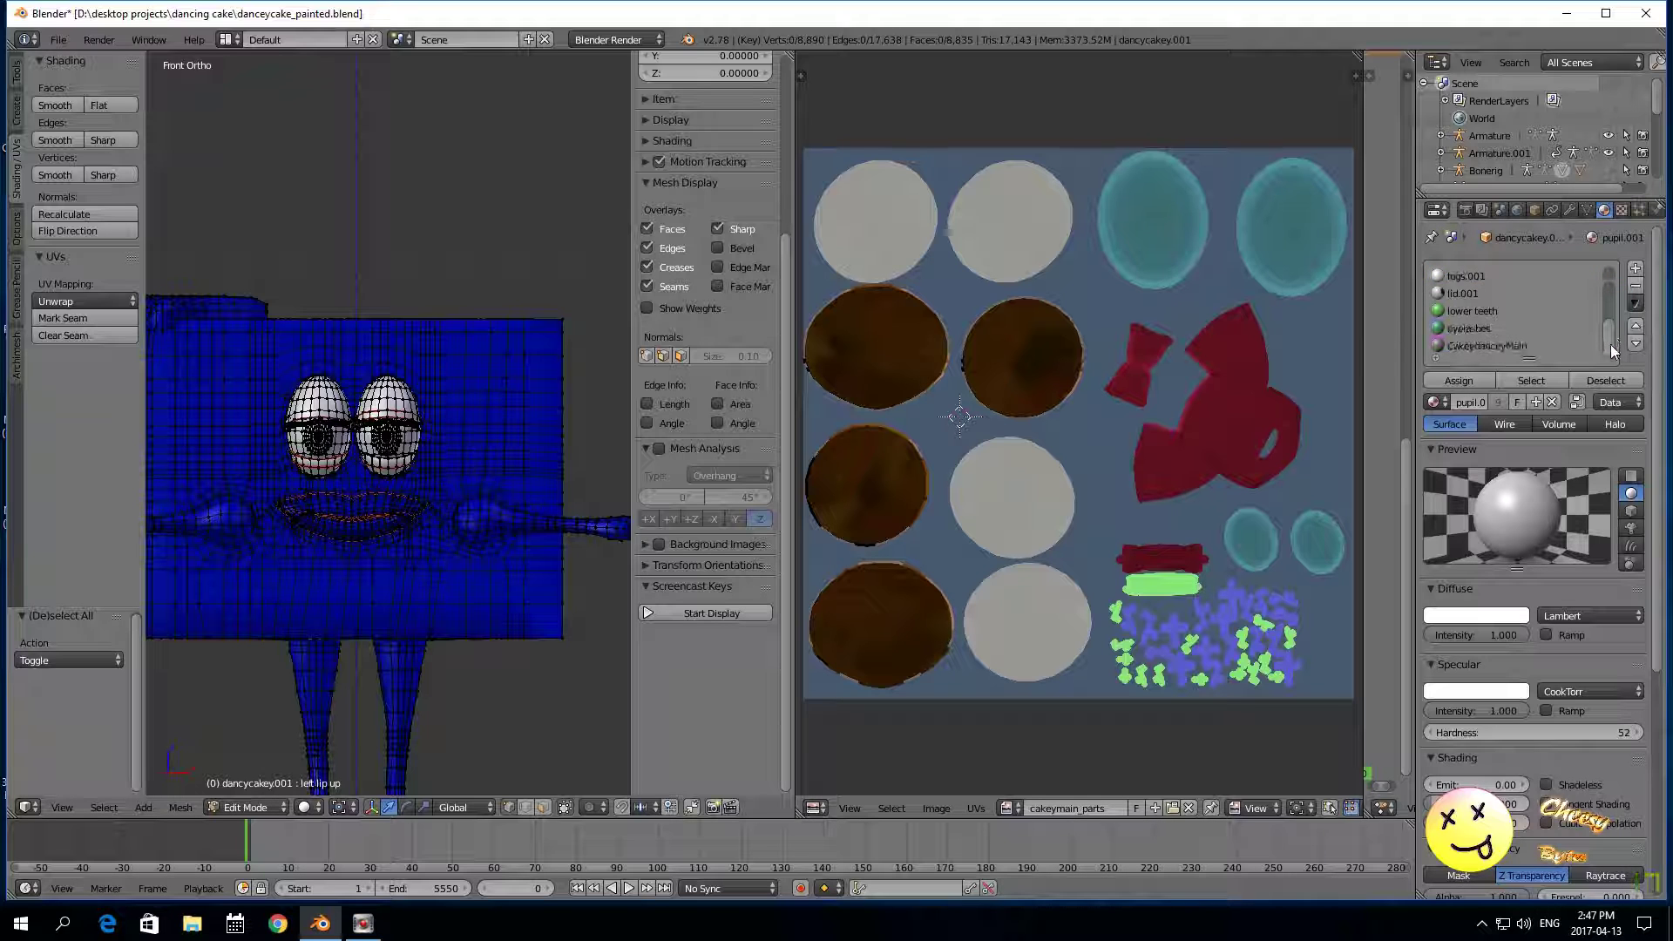
pyautogui.click(1481, 312)
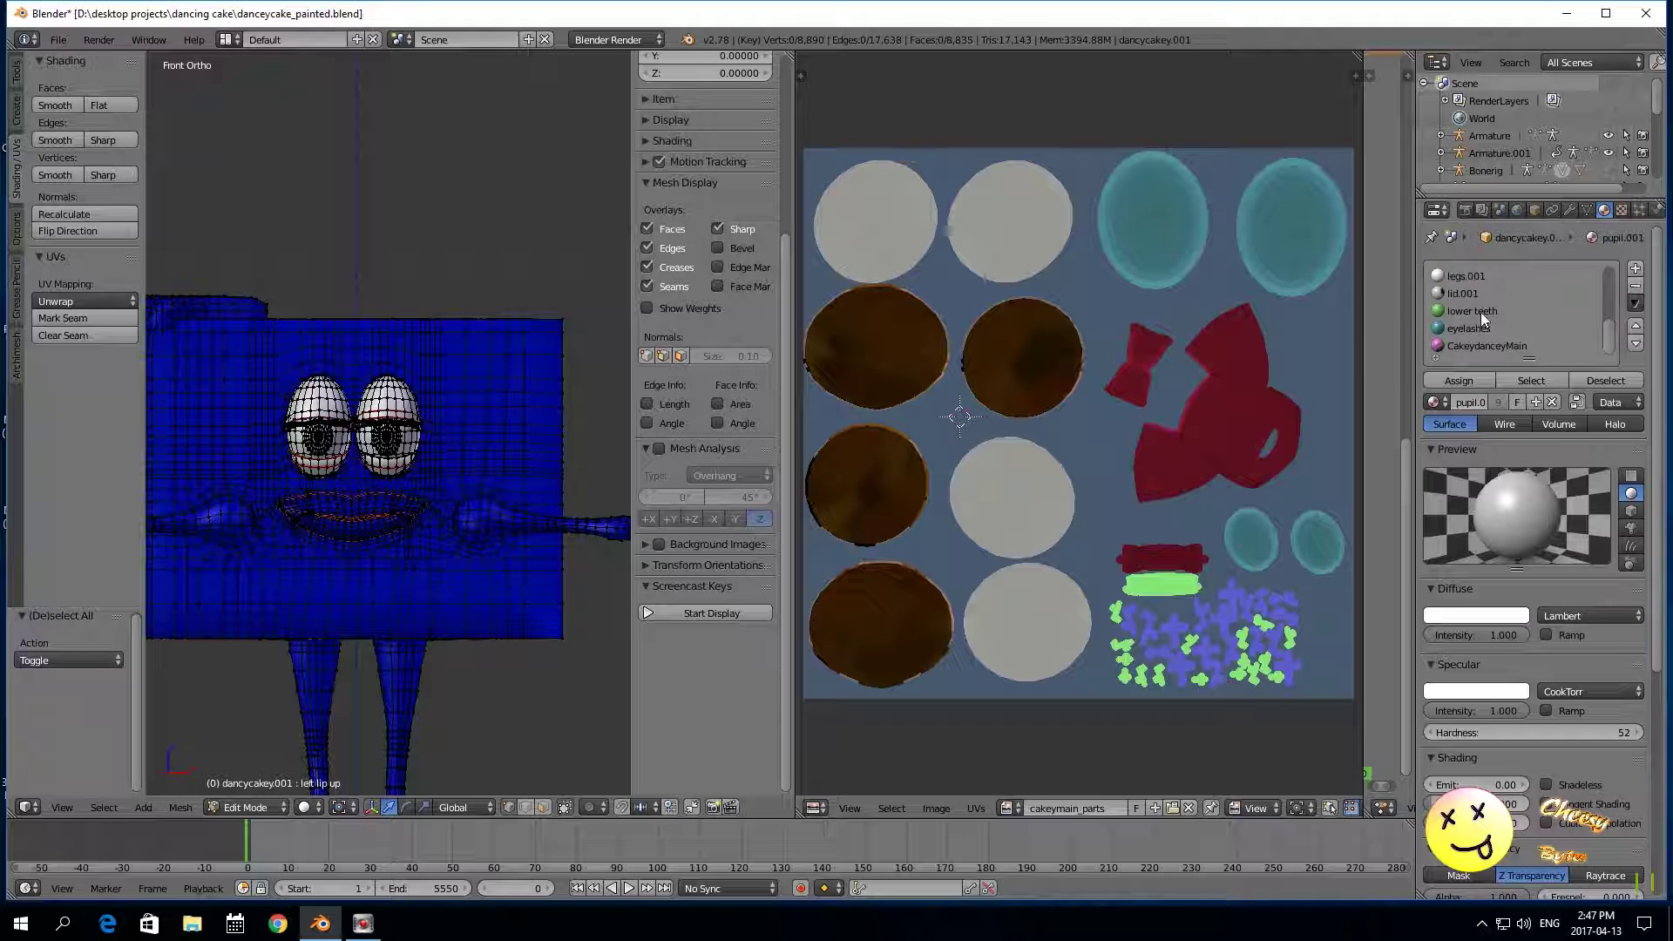
pyautogui.click(1623, 211)
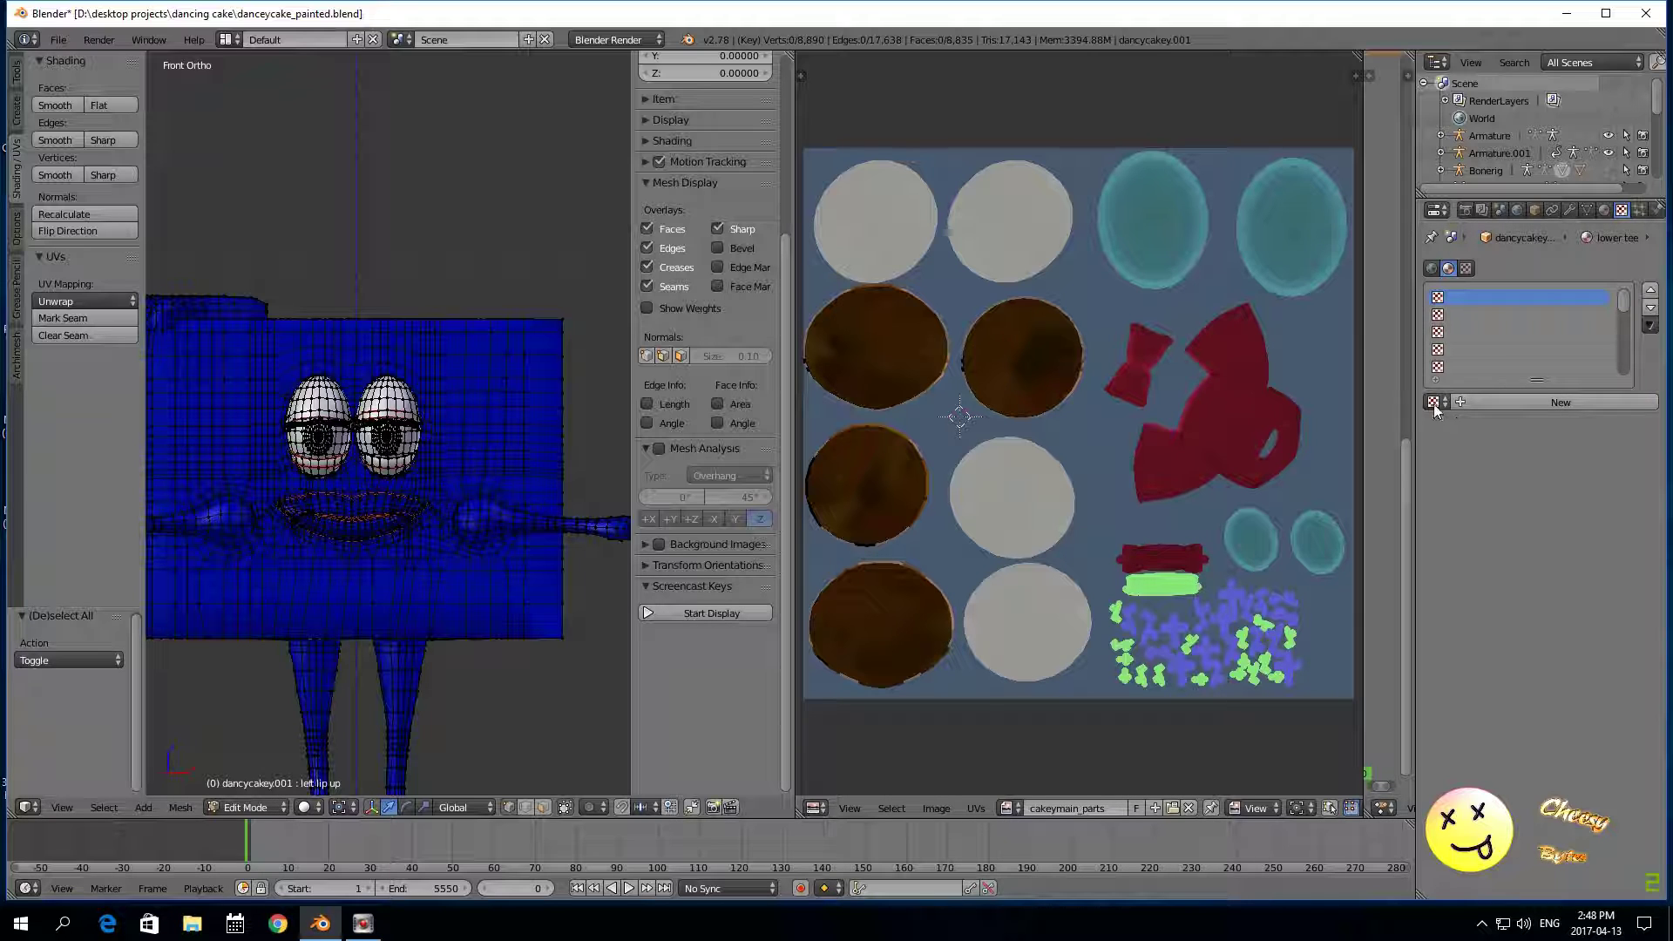
pyautogui.click(1603, 210)
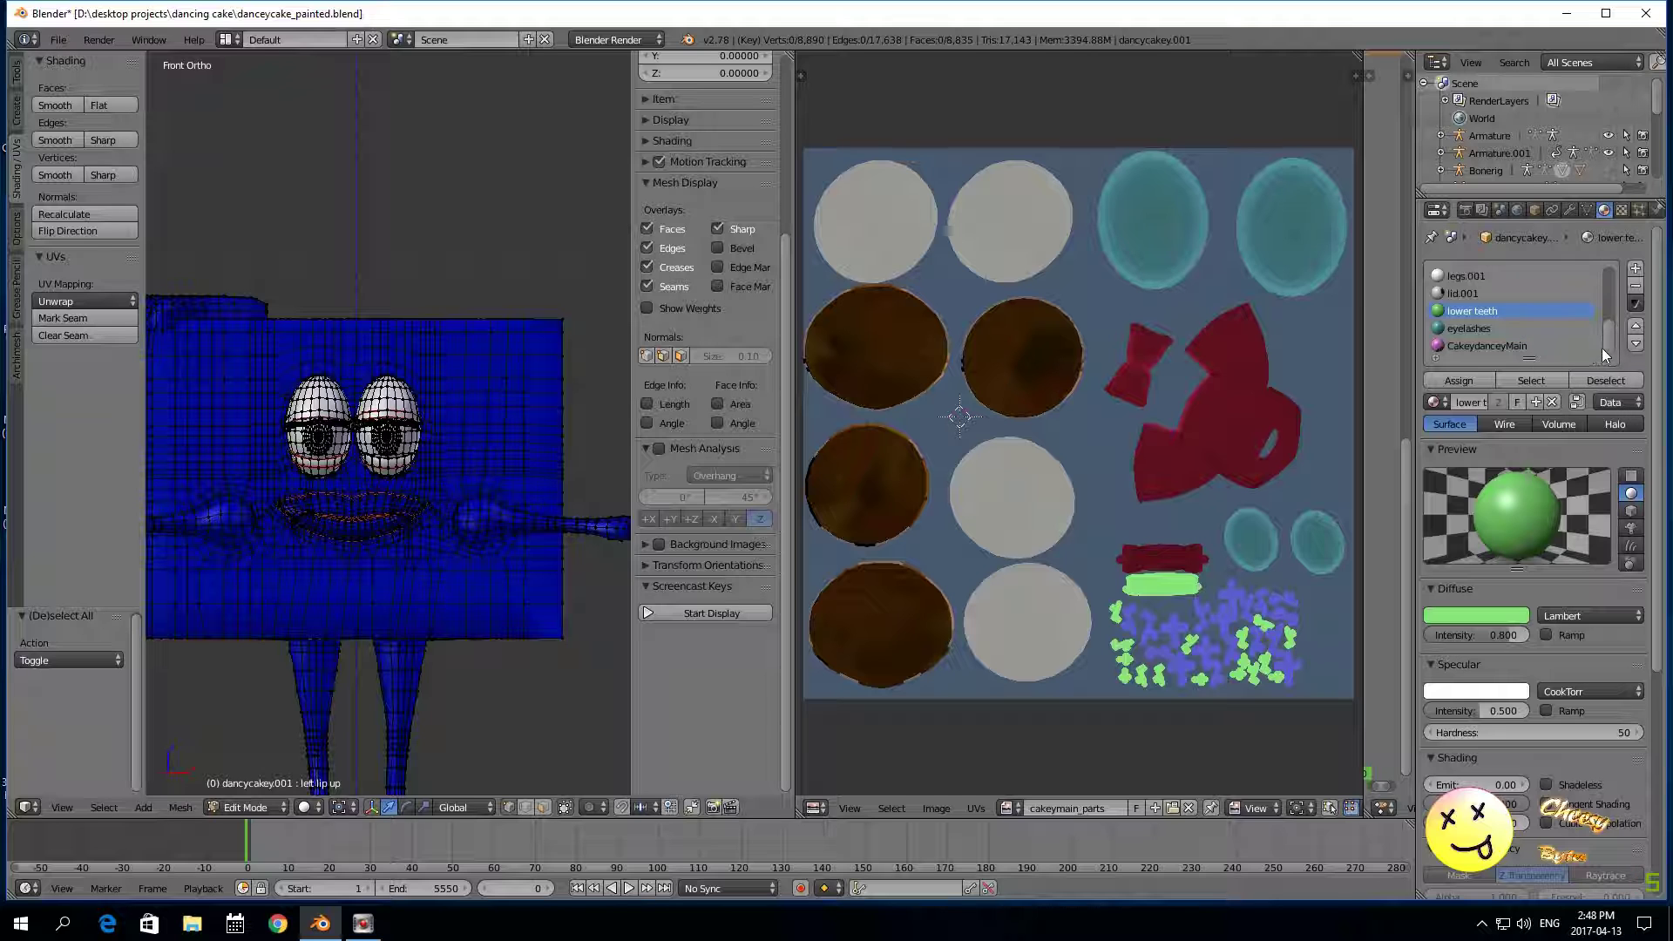
# Step: Select the mesh faces assigned to the lower teeth and upperteeth materials
pyautogui.click(1542, 377)
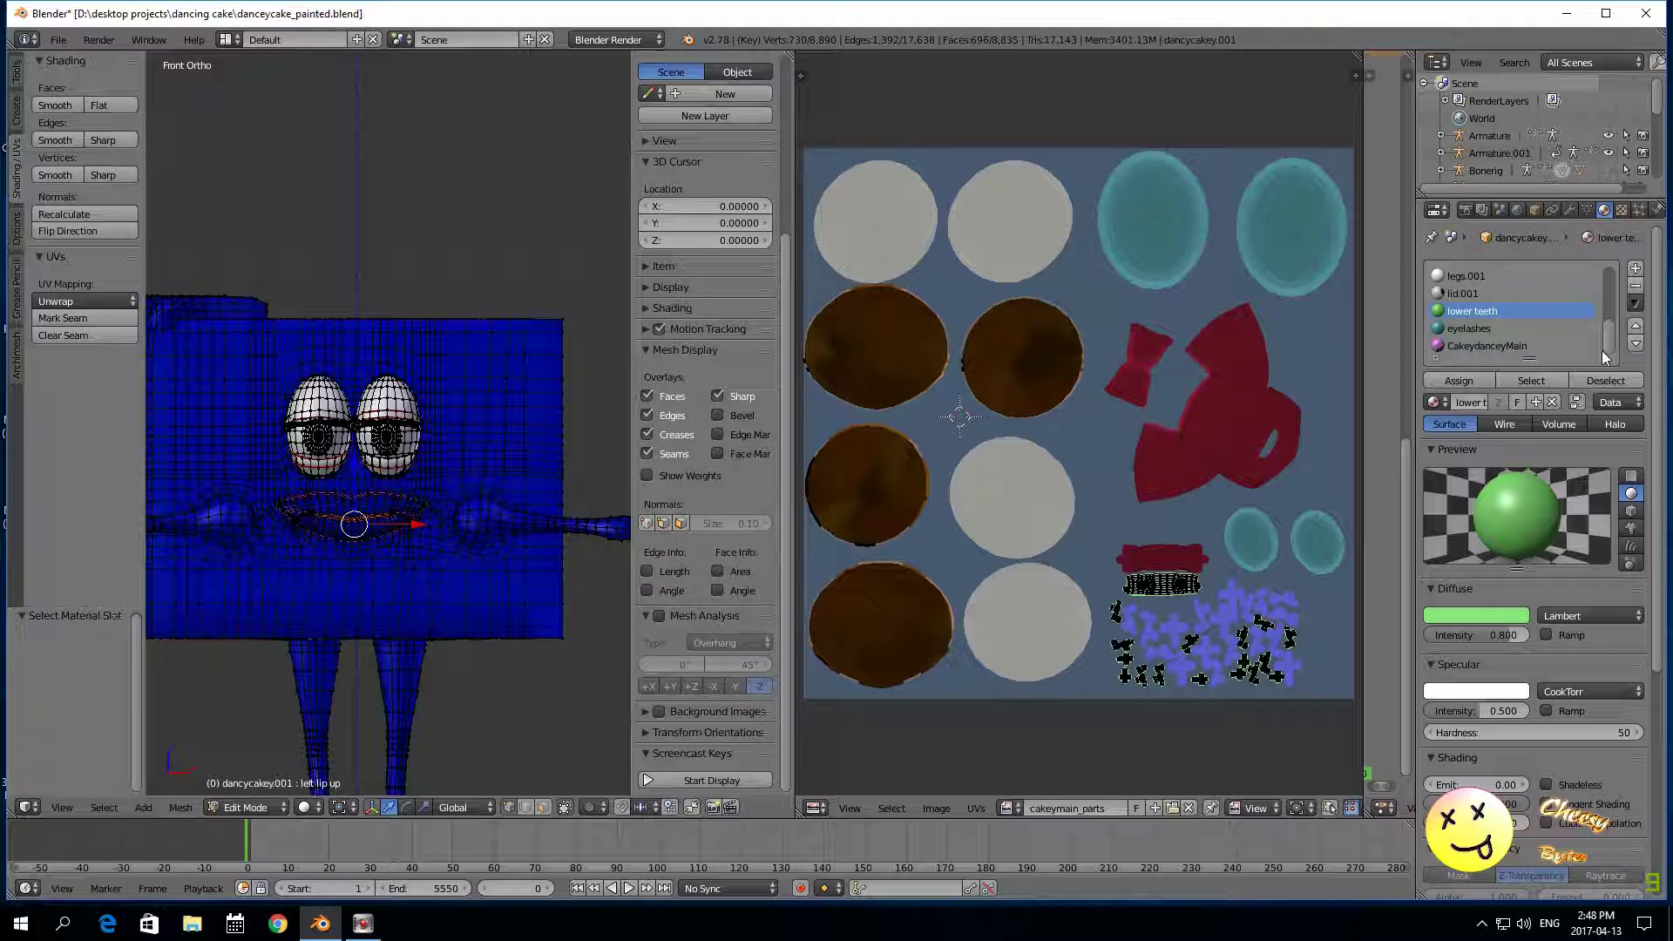
pyautogui.moveTo(1612, 345); pyautogui.dragTo(1608, 277)
pyautogui.click(1503, 293)
pyautogui.click(1530, 383)
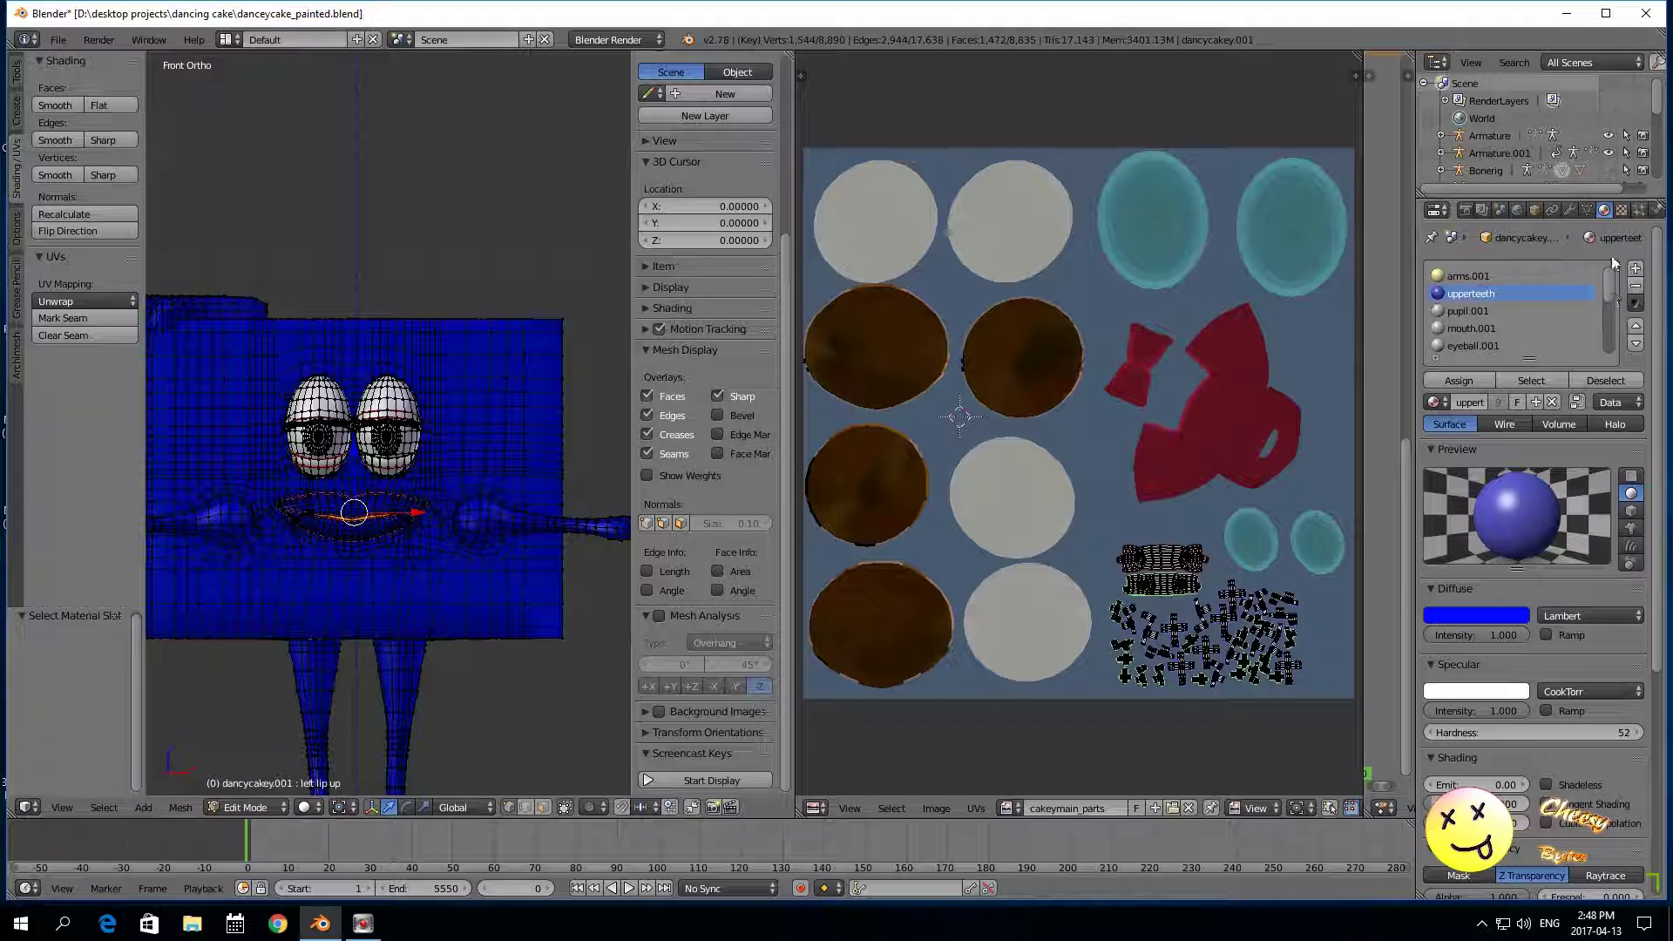
# Step: Check the colour textures used by the upperteeth and mouth.001 materials
pyautogui.click(1621, 211)
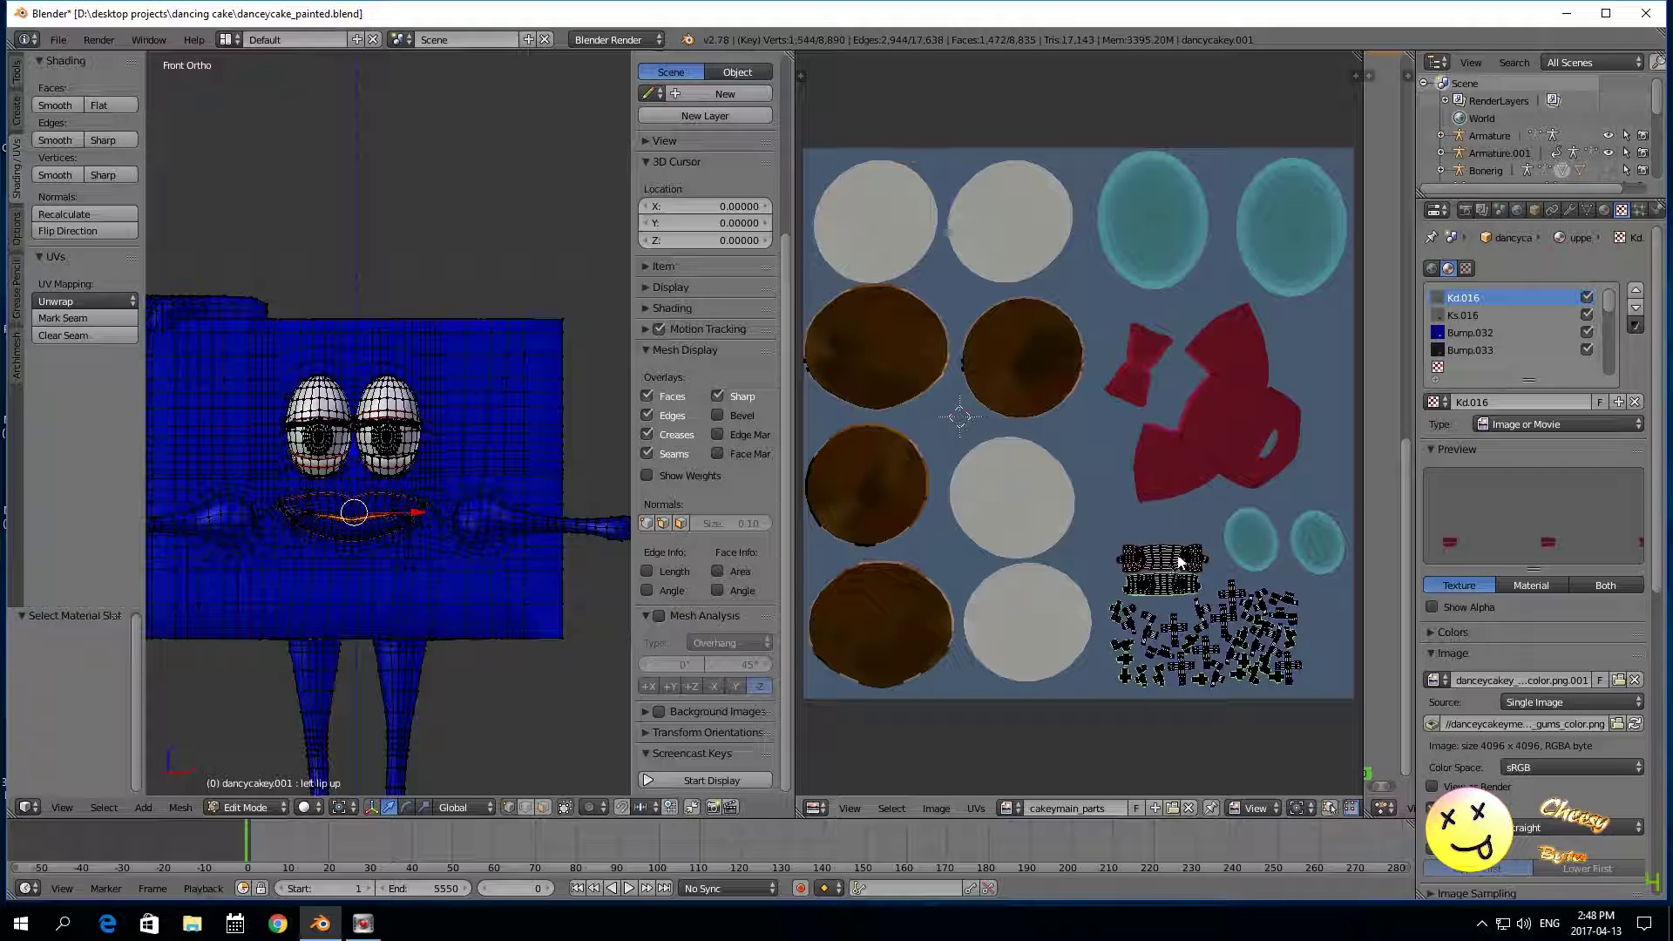
pyautogui.click(1604, 212)
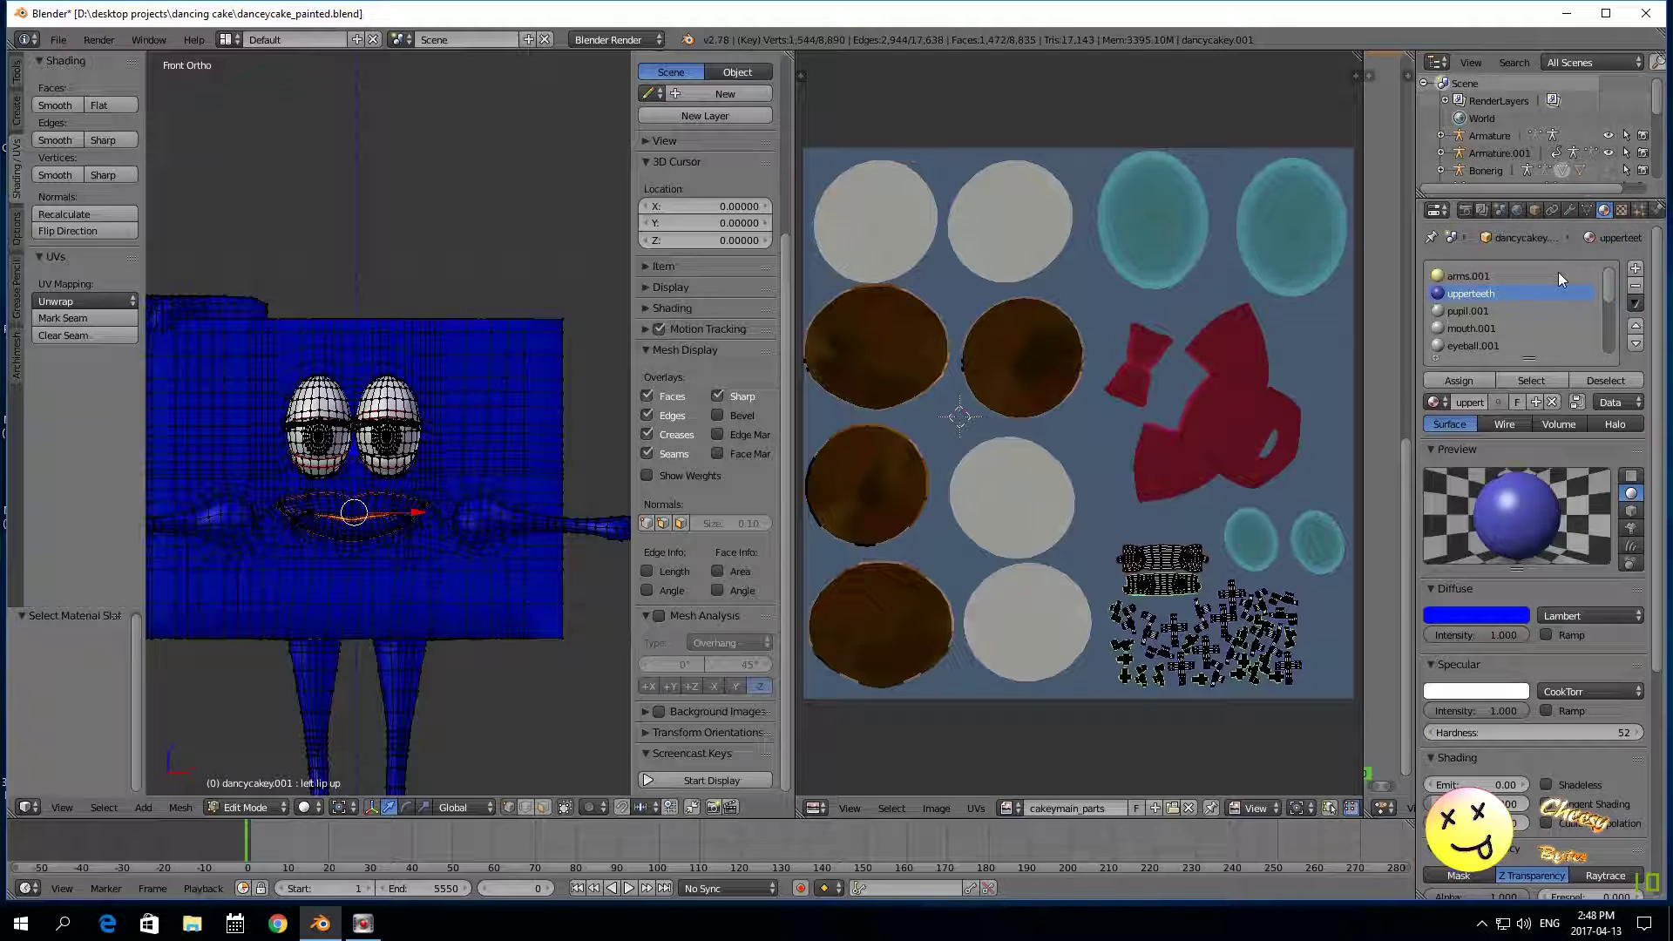
pyautogui.click(1471, 329)
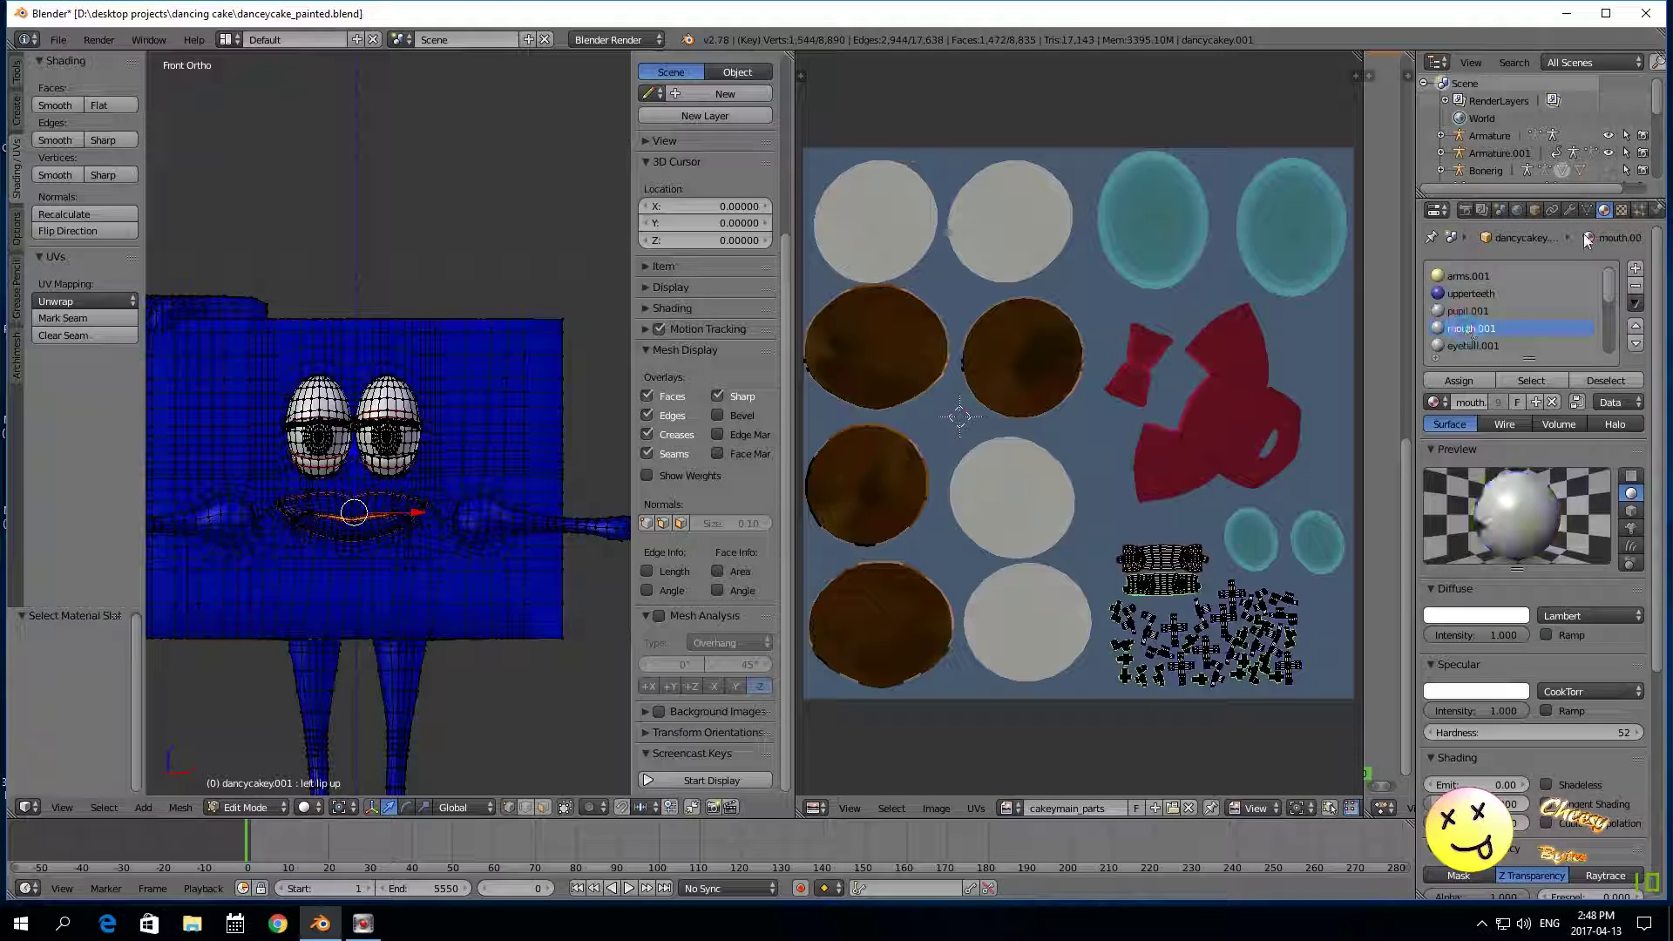
pyautogui.click(1622, 212)
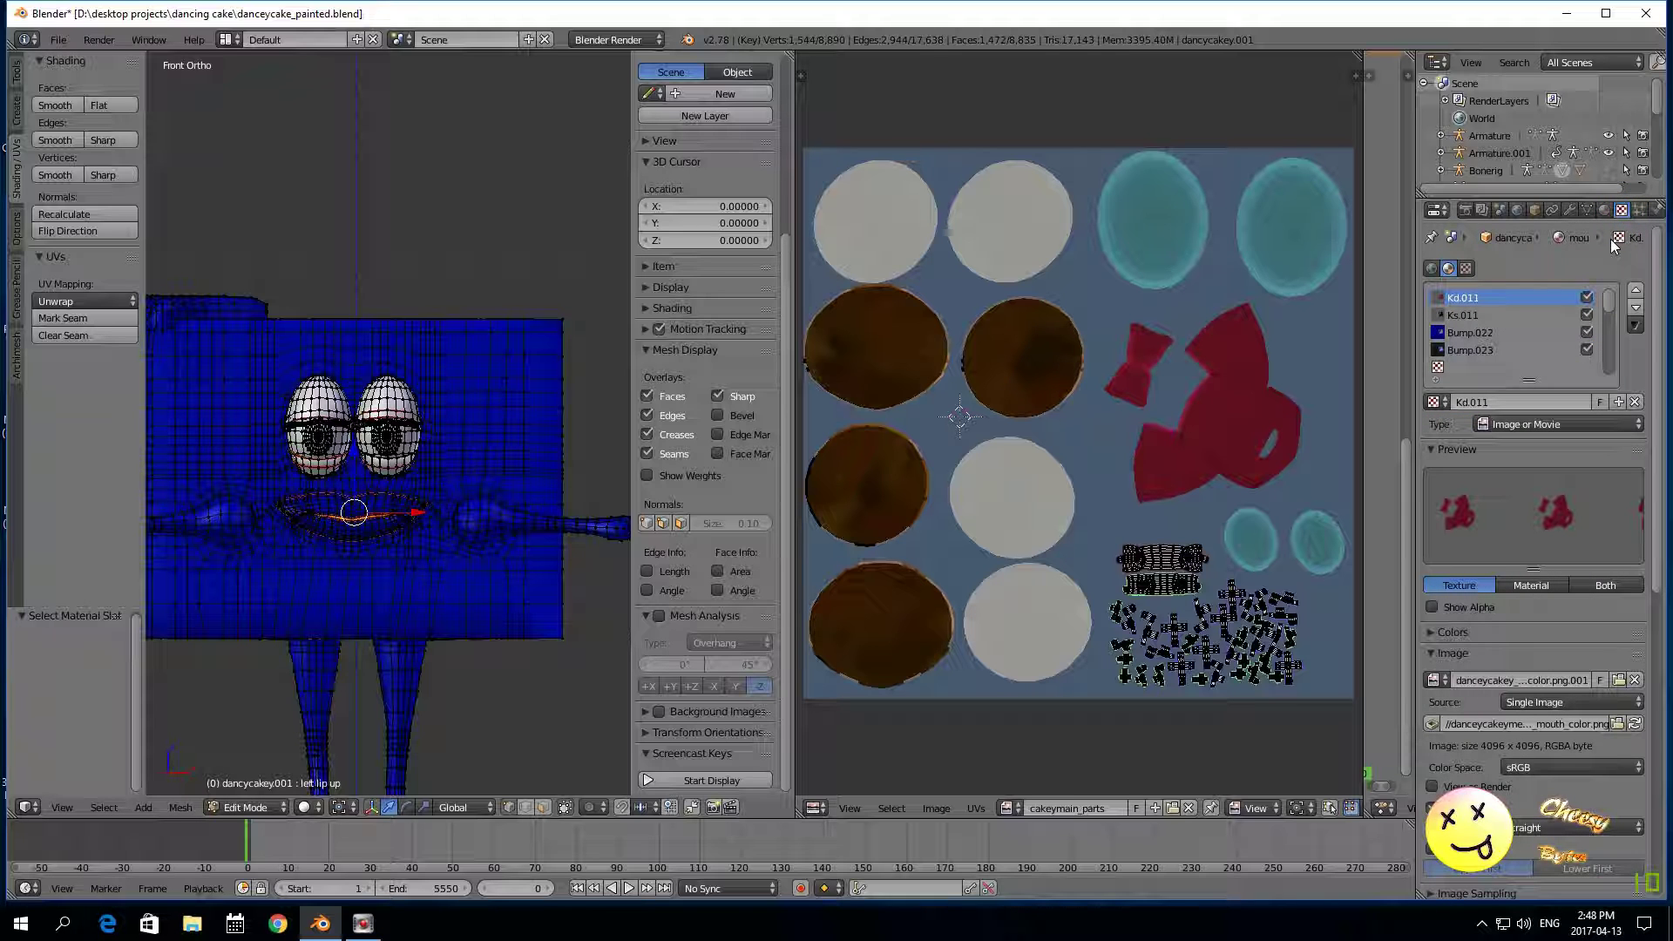
# Step: Look through the eyeball.001 and teeth.001 materials and check the colour texture used by teeth.001
pyautogui.click(1603, 212)
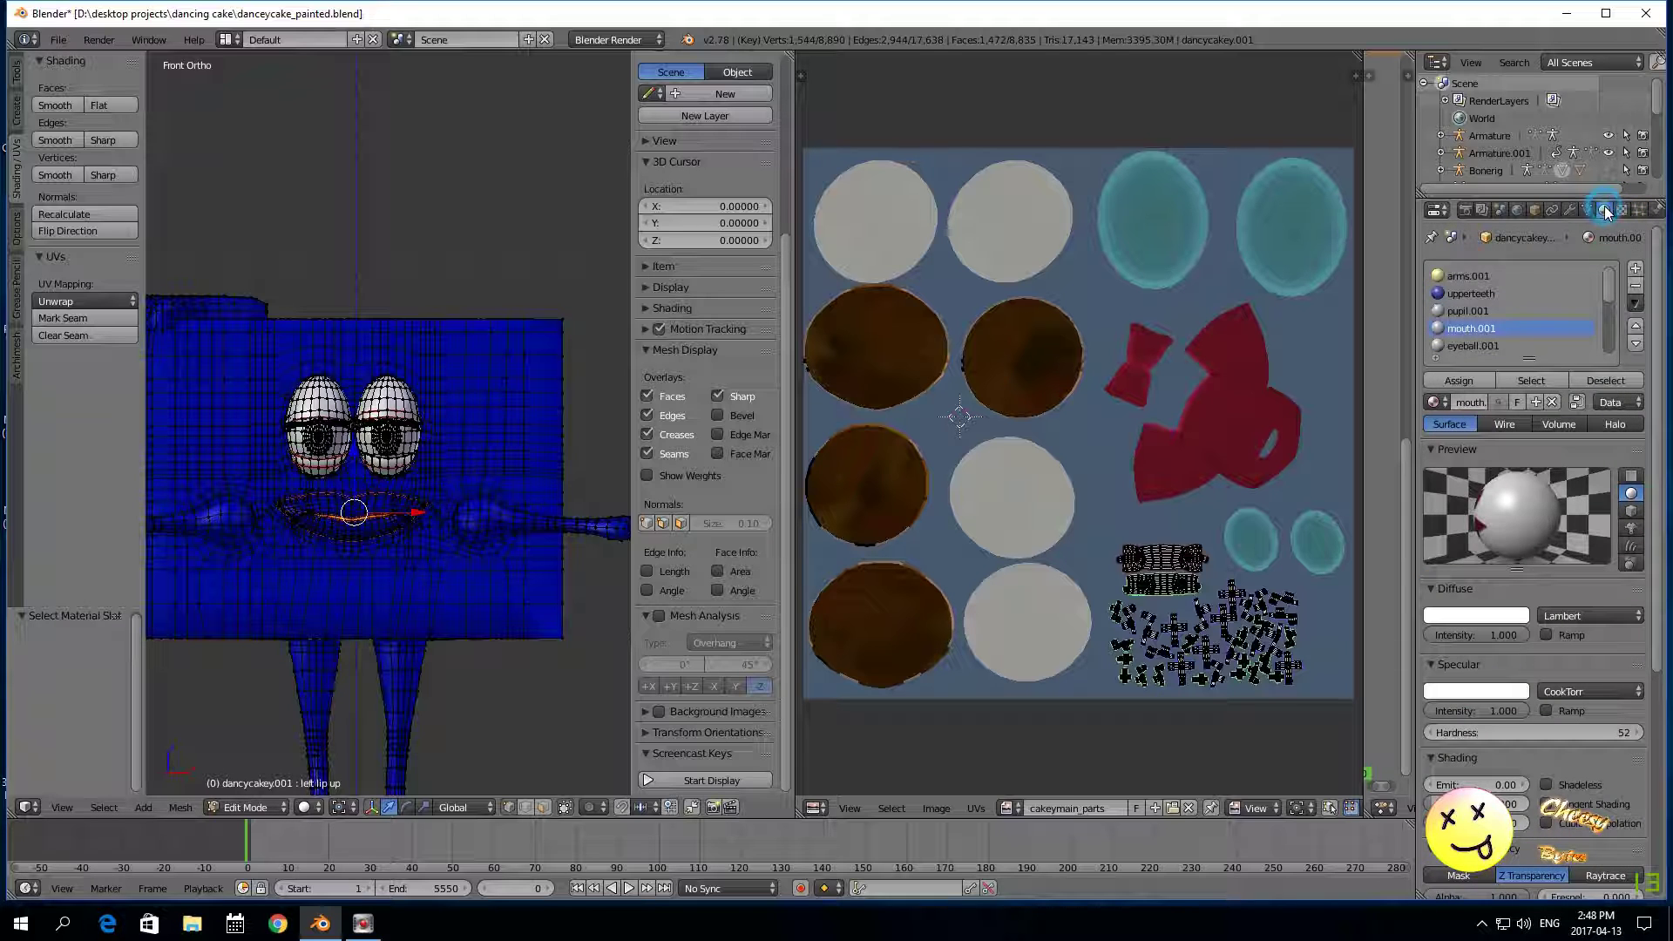
pyautogui.click(1472, 346)
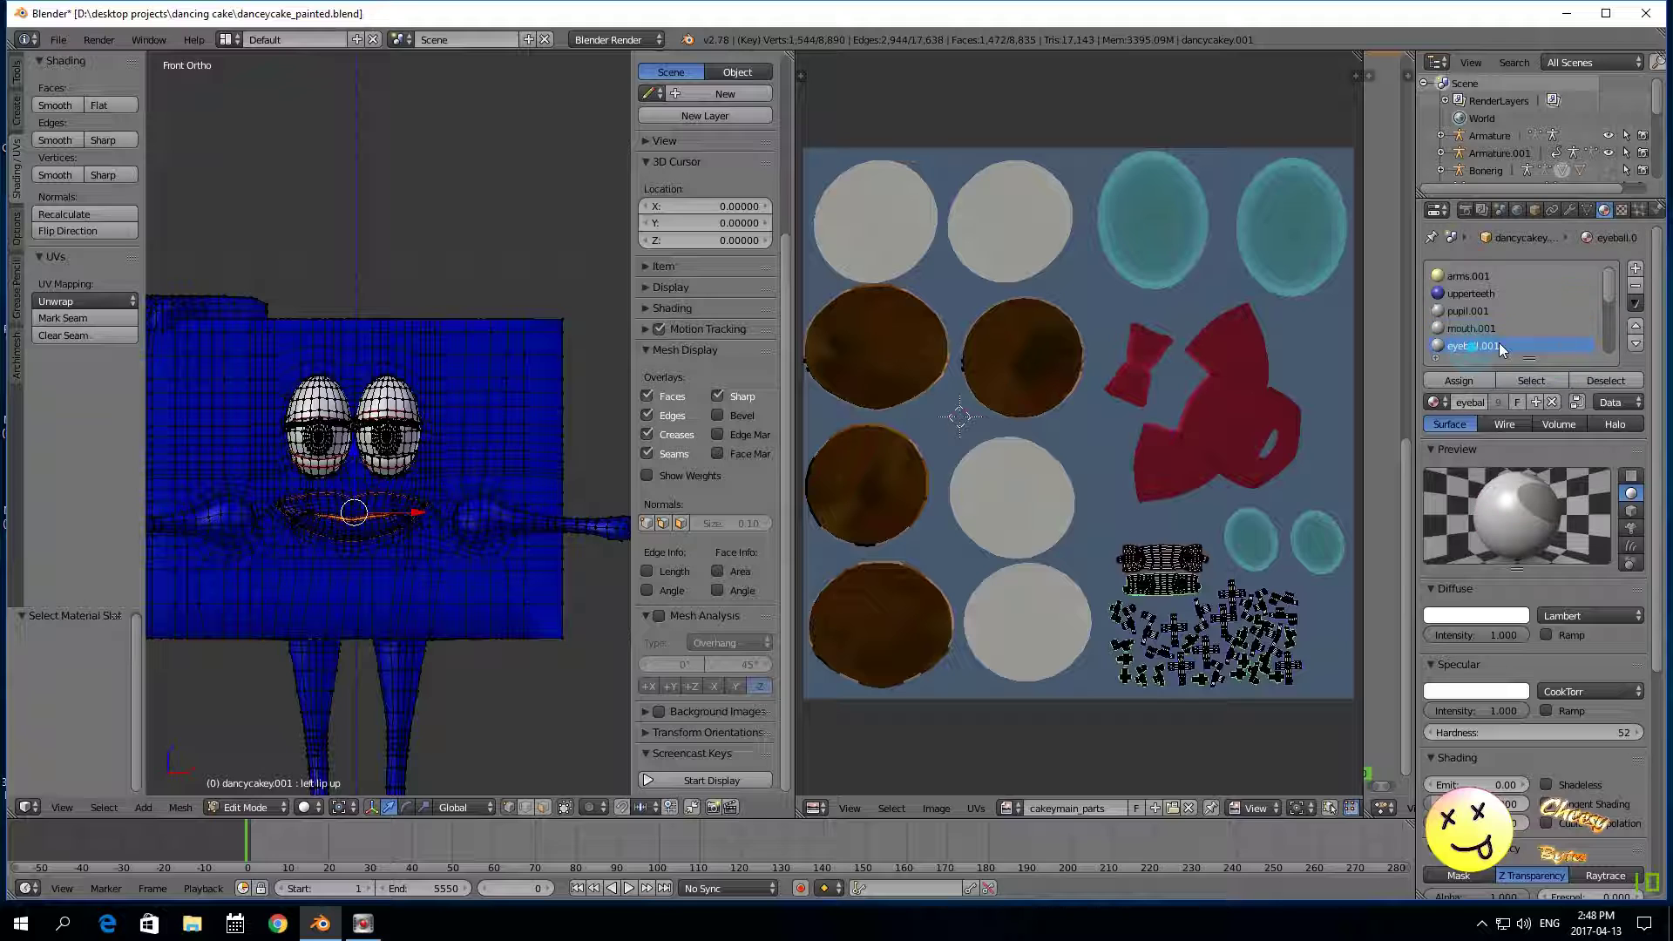
pyautogui.scroll(-3, 1604, 298)
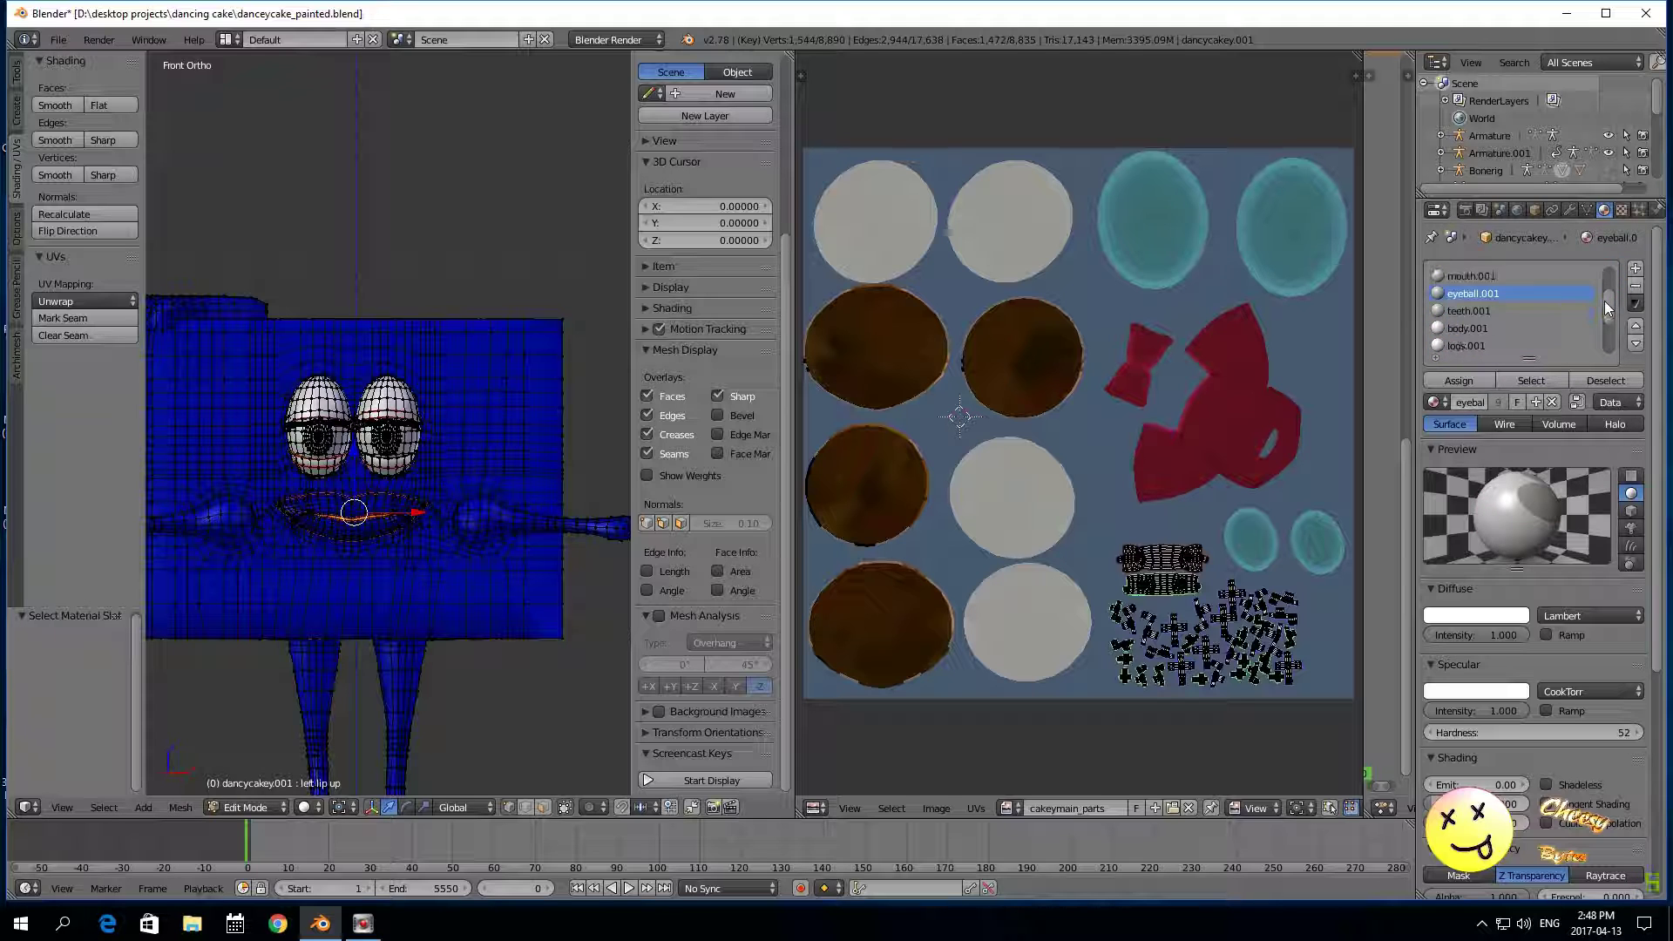
pyautogui.click(1473, 312)
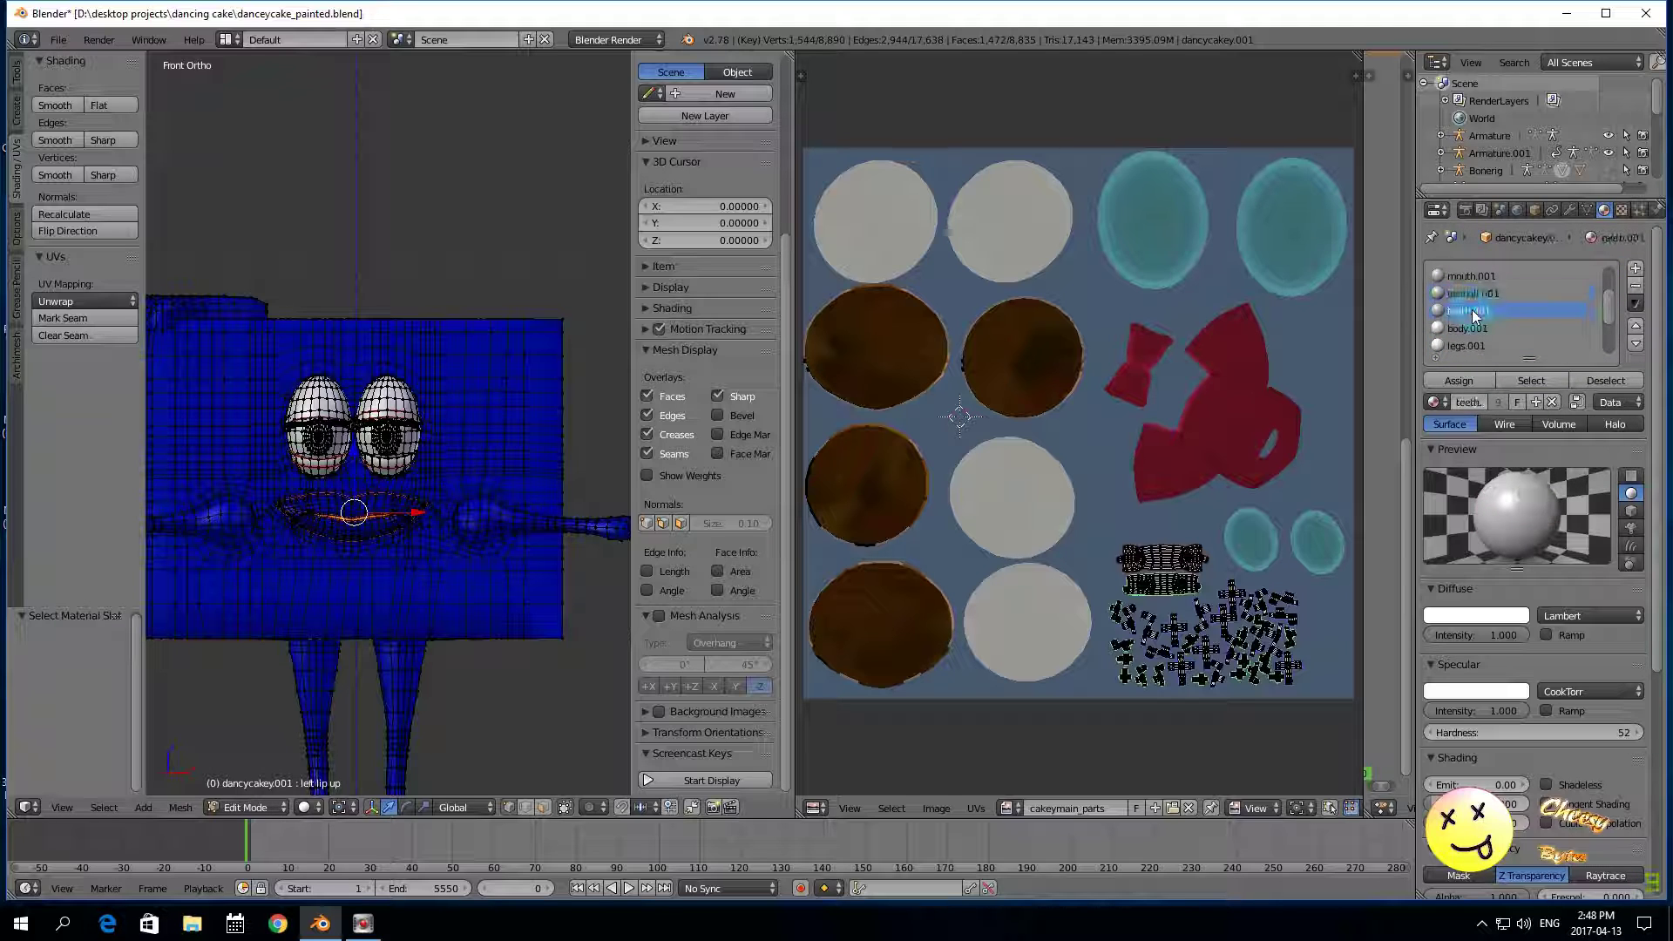
pyautogui.click(1623, 212)
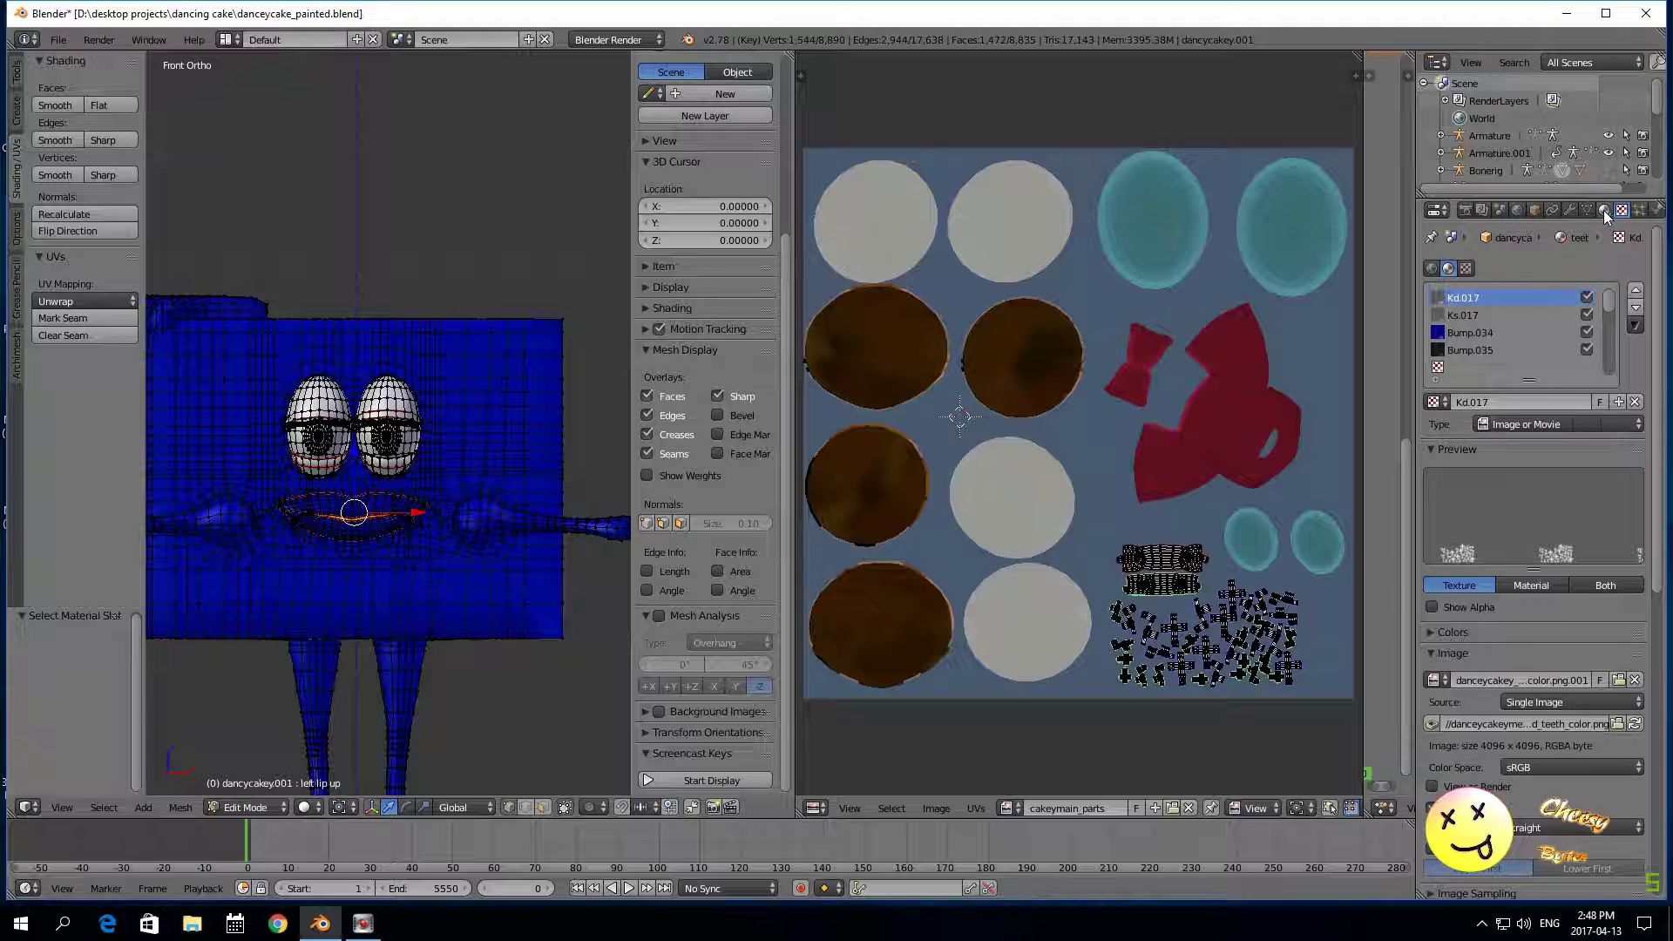
# Step: Assign the selected upper and lower teeth faces to the teeth.001 material
pyautogui.click(1604, 211)
pyautogui.click(1473, 380)
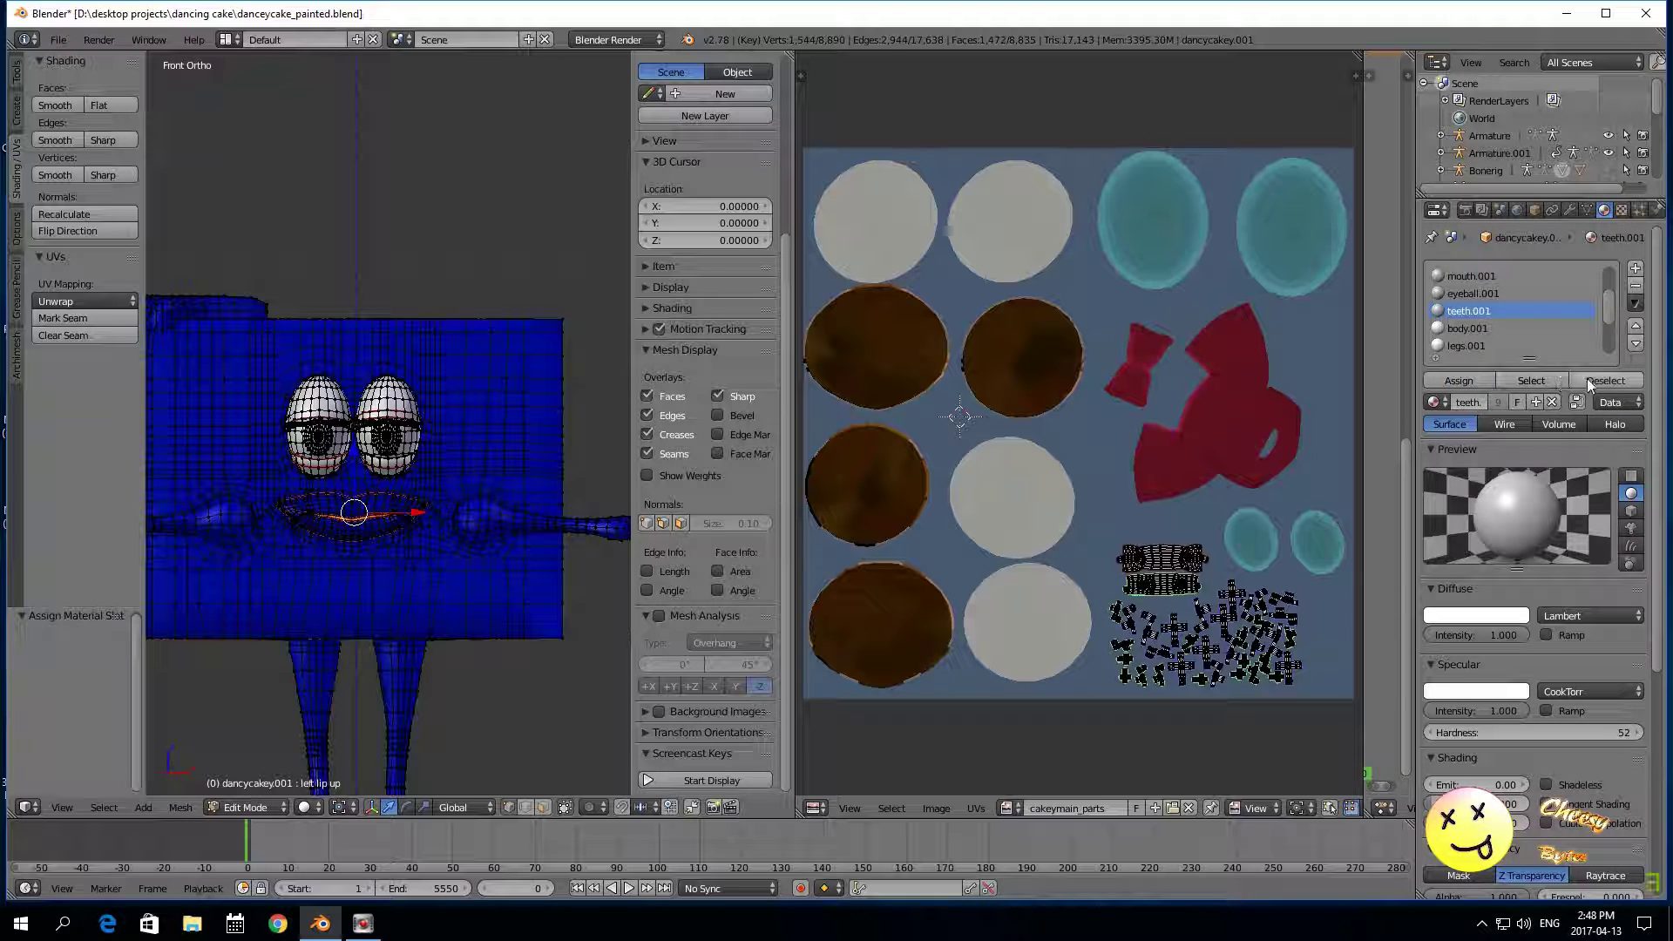
pyautogui.click(1532, 381)
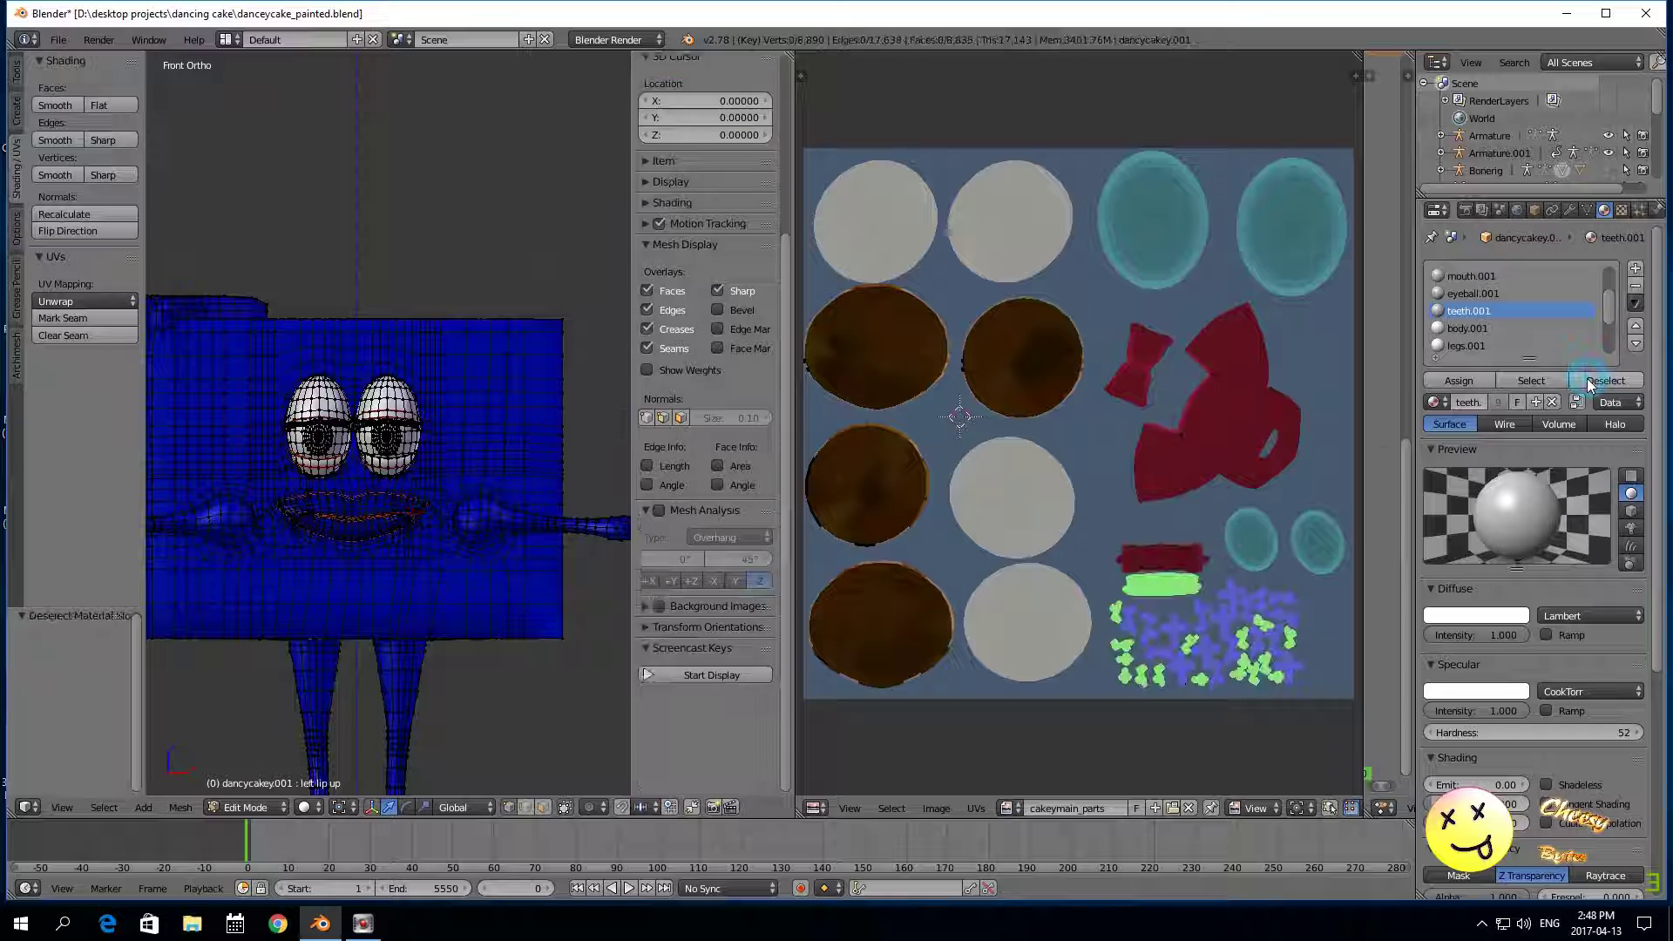
# Step: Select the mesh faces of the mouth.001 and pupil.001 materials together with the teeth
pyautogui.scroll(1, 1609, 296)
pyautogui.click(1473, 294)
pyautogui.click(1540, 382)
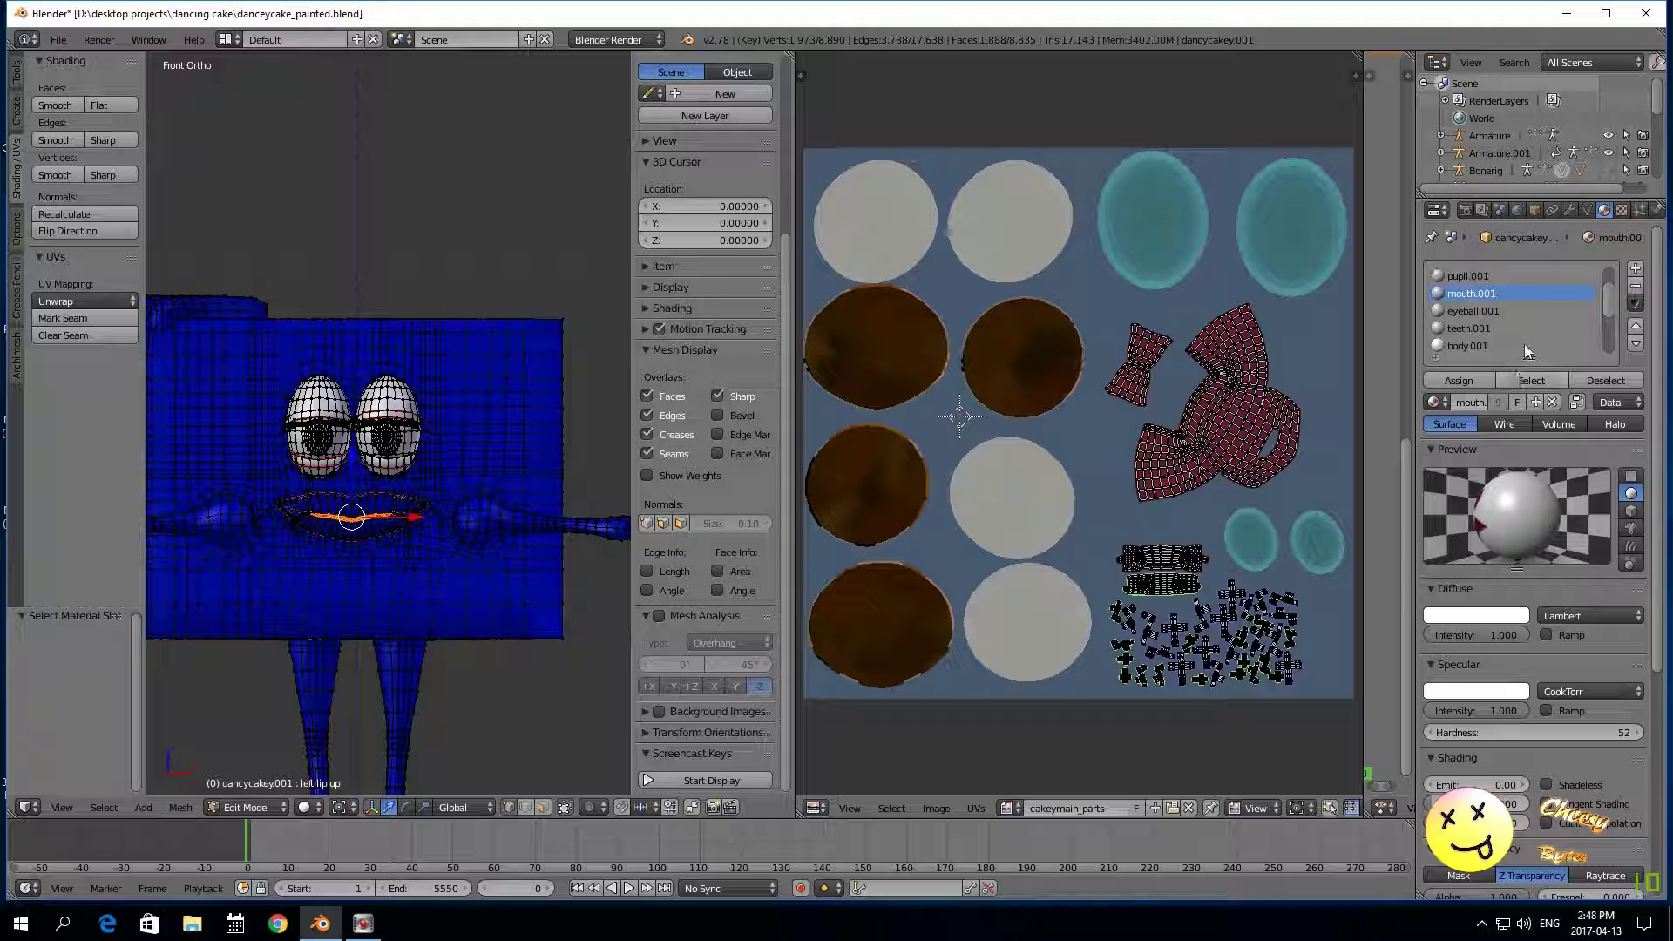
pyautogui.scroll(1, 1604, 300)
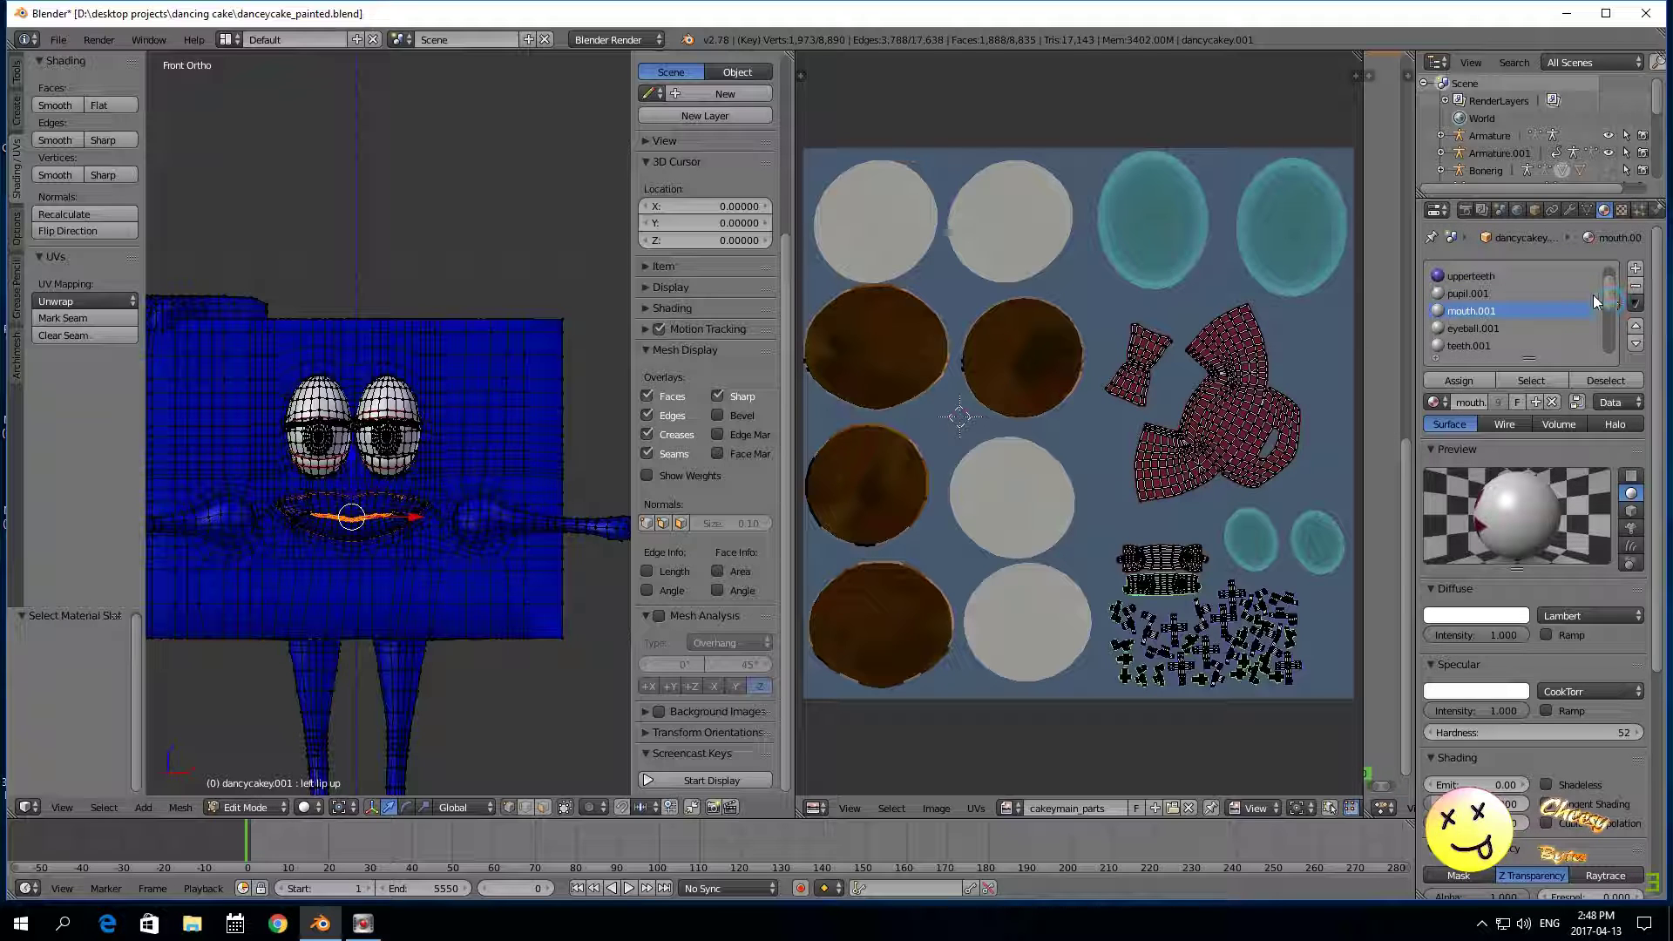
pyautogui.click(1469, 294)
pyautogui.click(1541, 381)
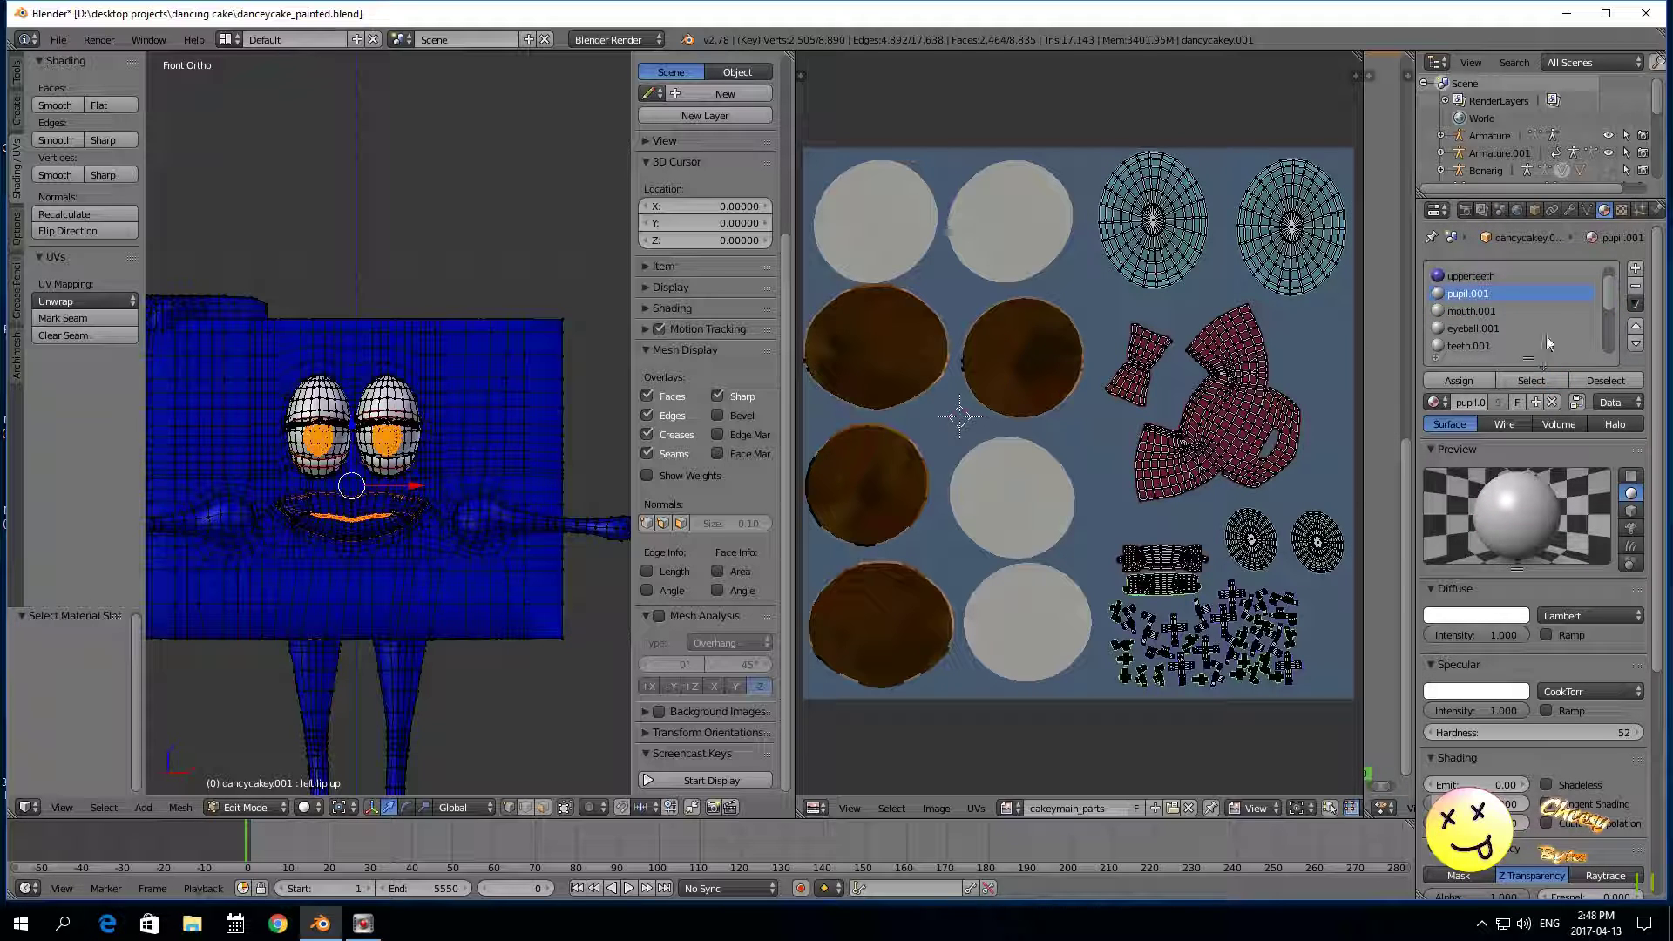
# Step: Add the faces assigned to the eyeball.001 and lid.001 materials to the selection
pyautogui.scroll(1, 1607, 275)
pyautogui.scroll(-3, 1608, 300)
pyautogui.click(1467, 295)
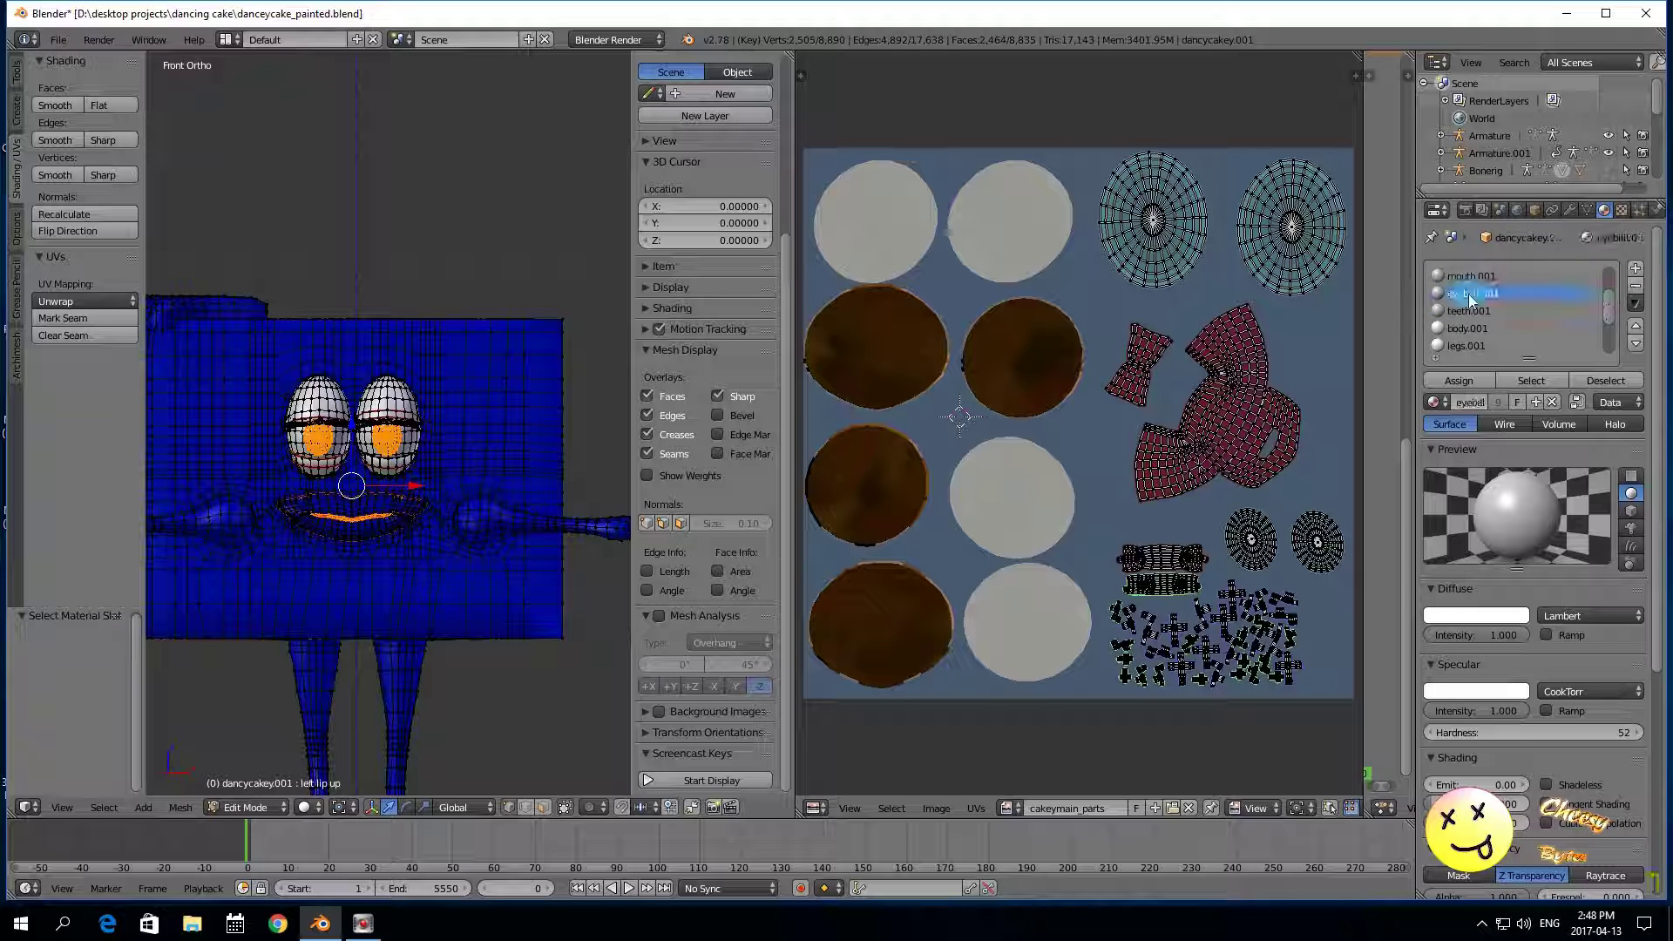
pyautogui.click(1531, 381)
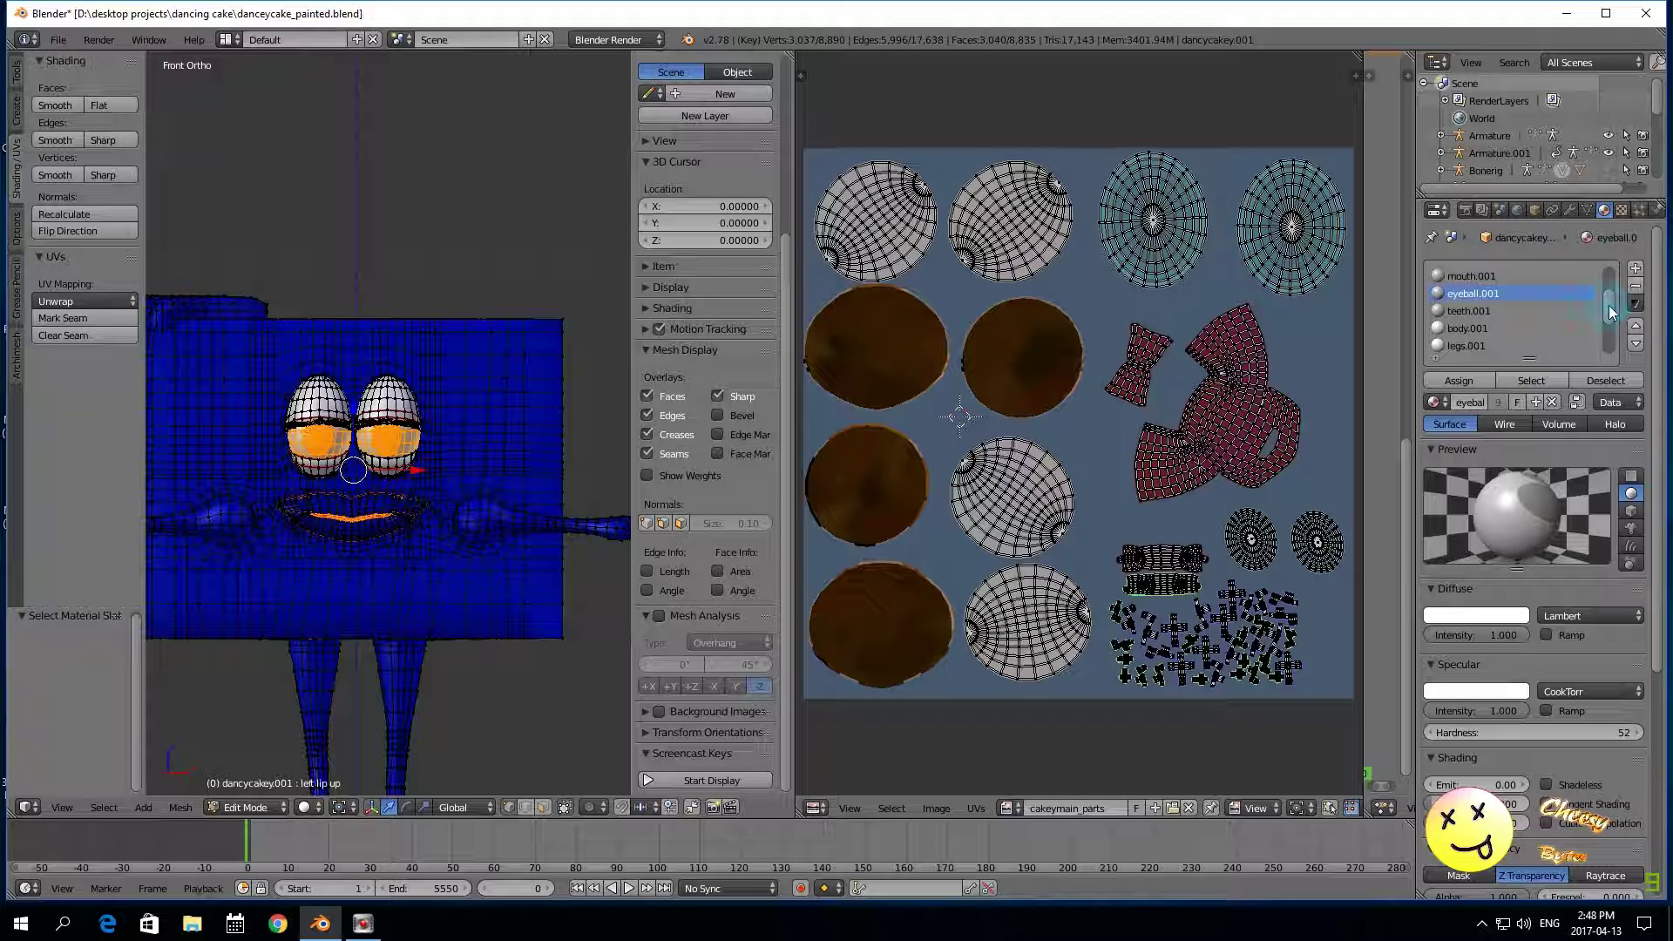
pyautogui.moveTo(1609, 305); pyautogui.dragTo(1611, 324)
pyautogui.click(1473, 327)
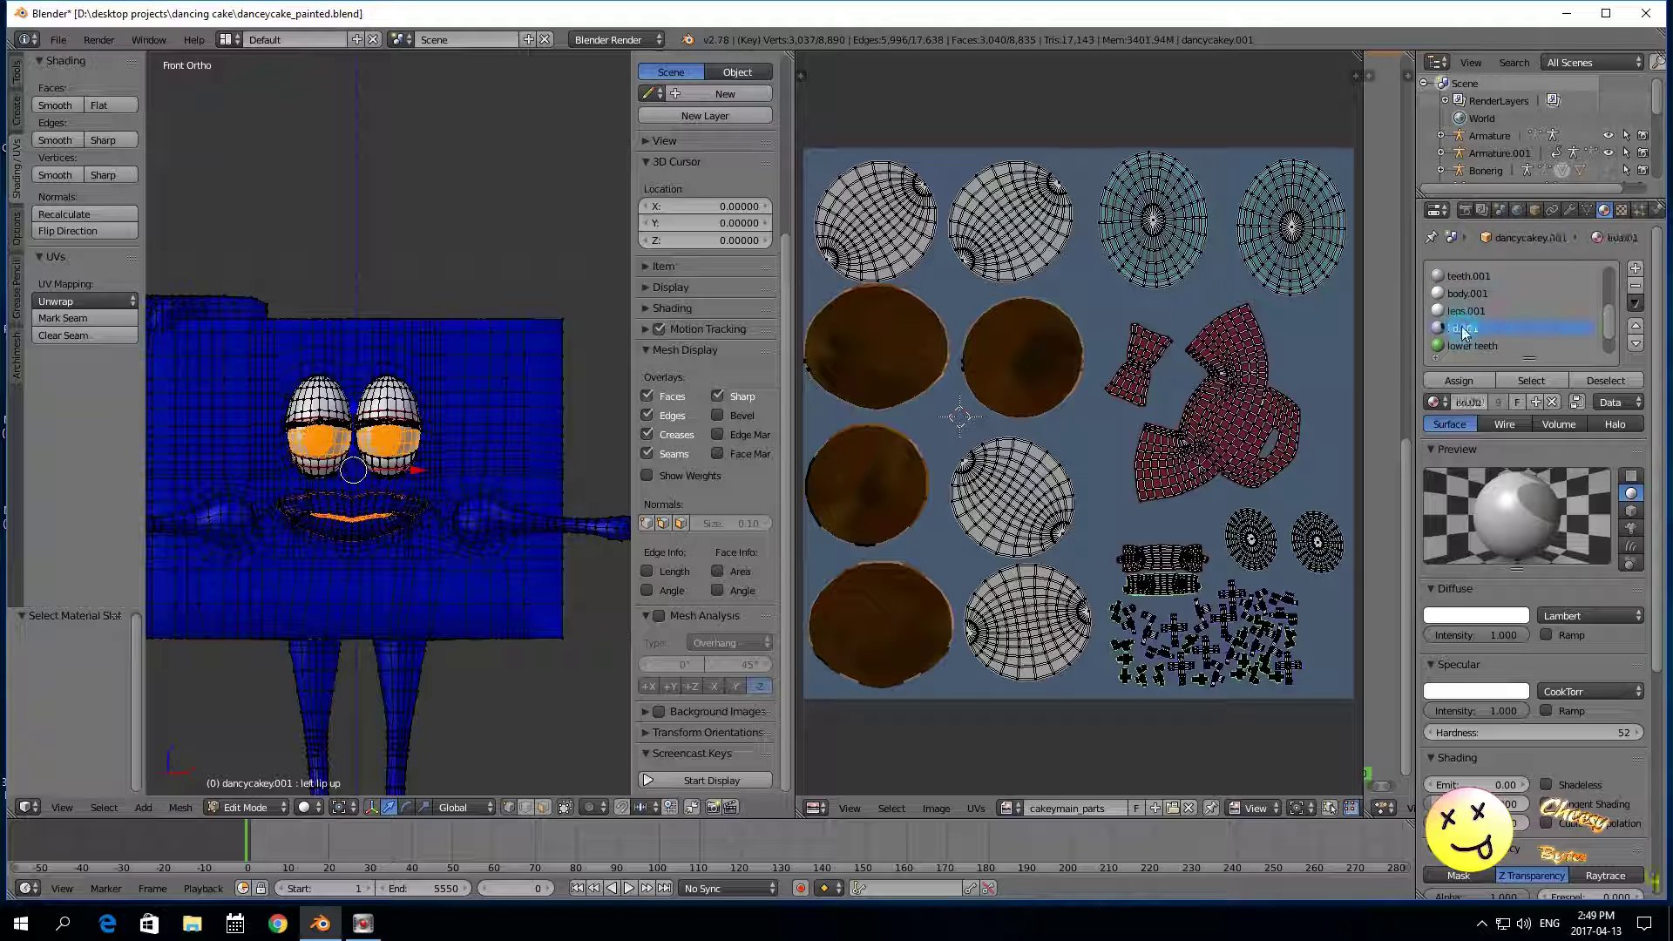
pyautogui.click(1523, 380)
pyautogui.moveTo(1611, 317); pyautogui.dragTo(1604, 335)
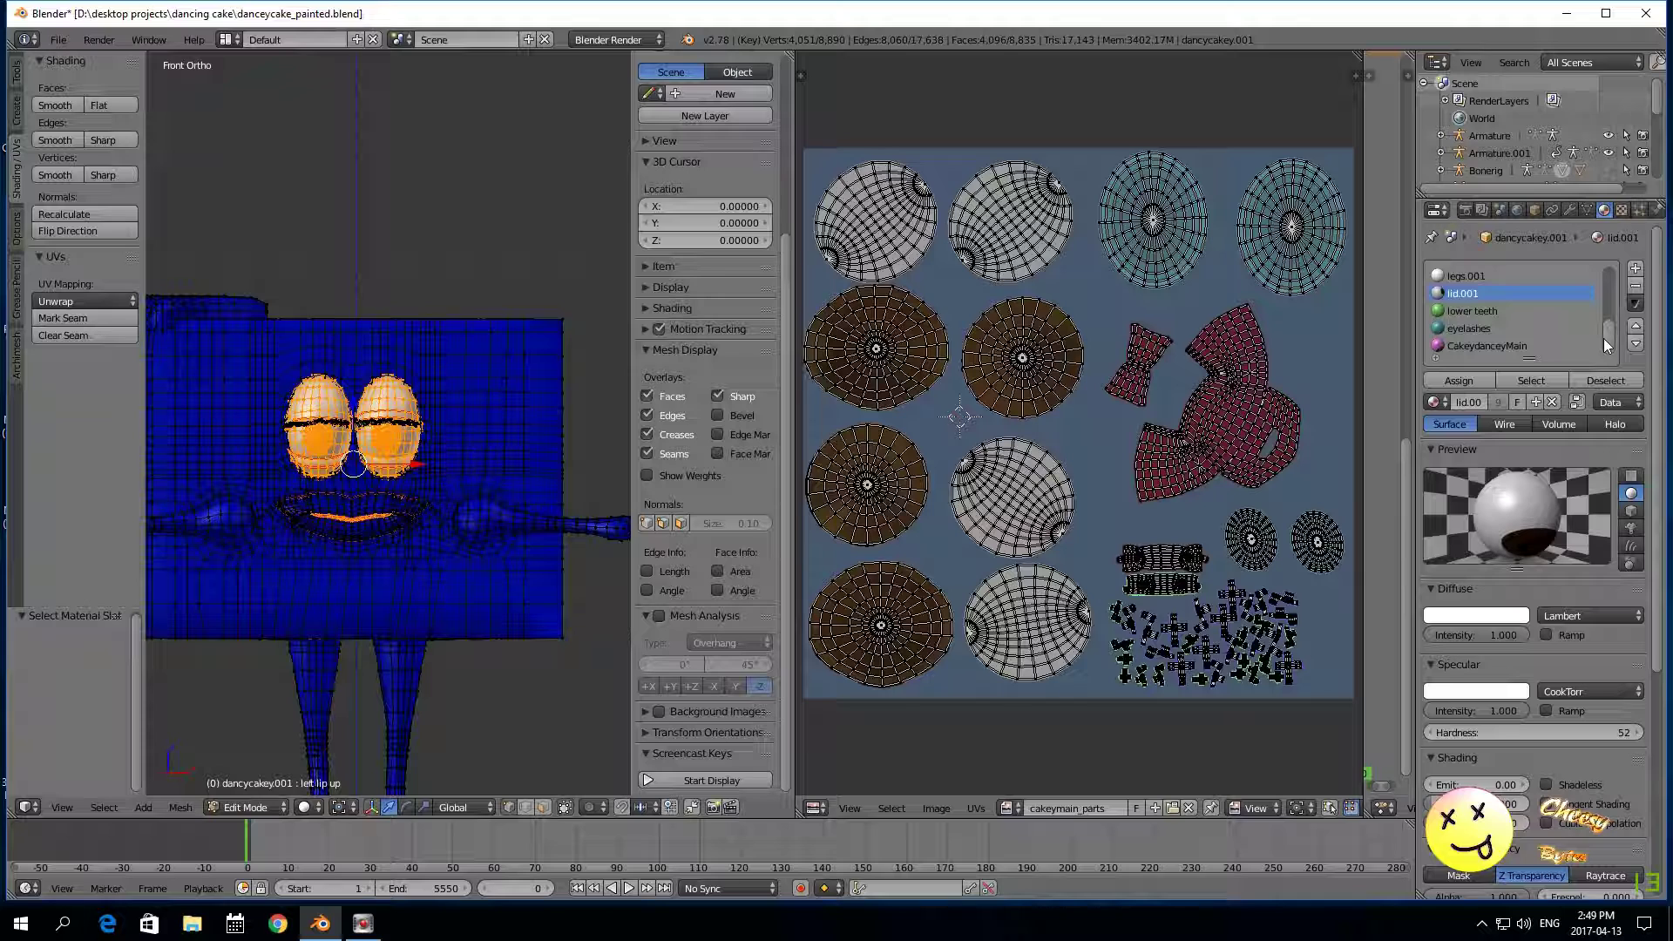
pyautogui.moveTo(1602, 337); pyautogui.dragTo(1596, 301)
# Step: Select all the displayed UVs and bake the textures into the cakeymain_parts image
pyautogui.press('a')
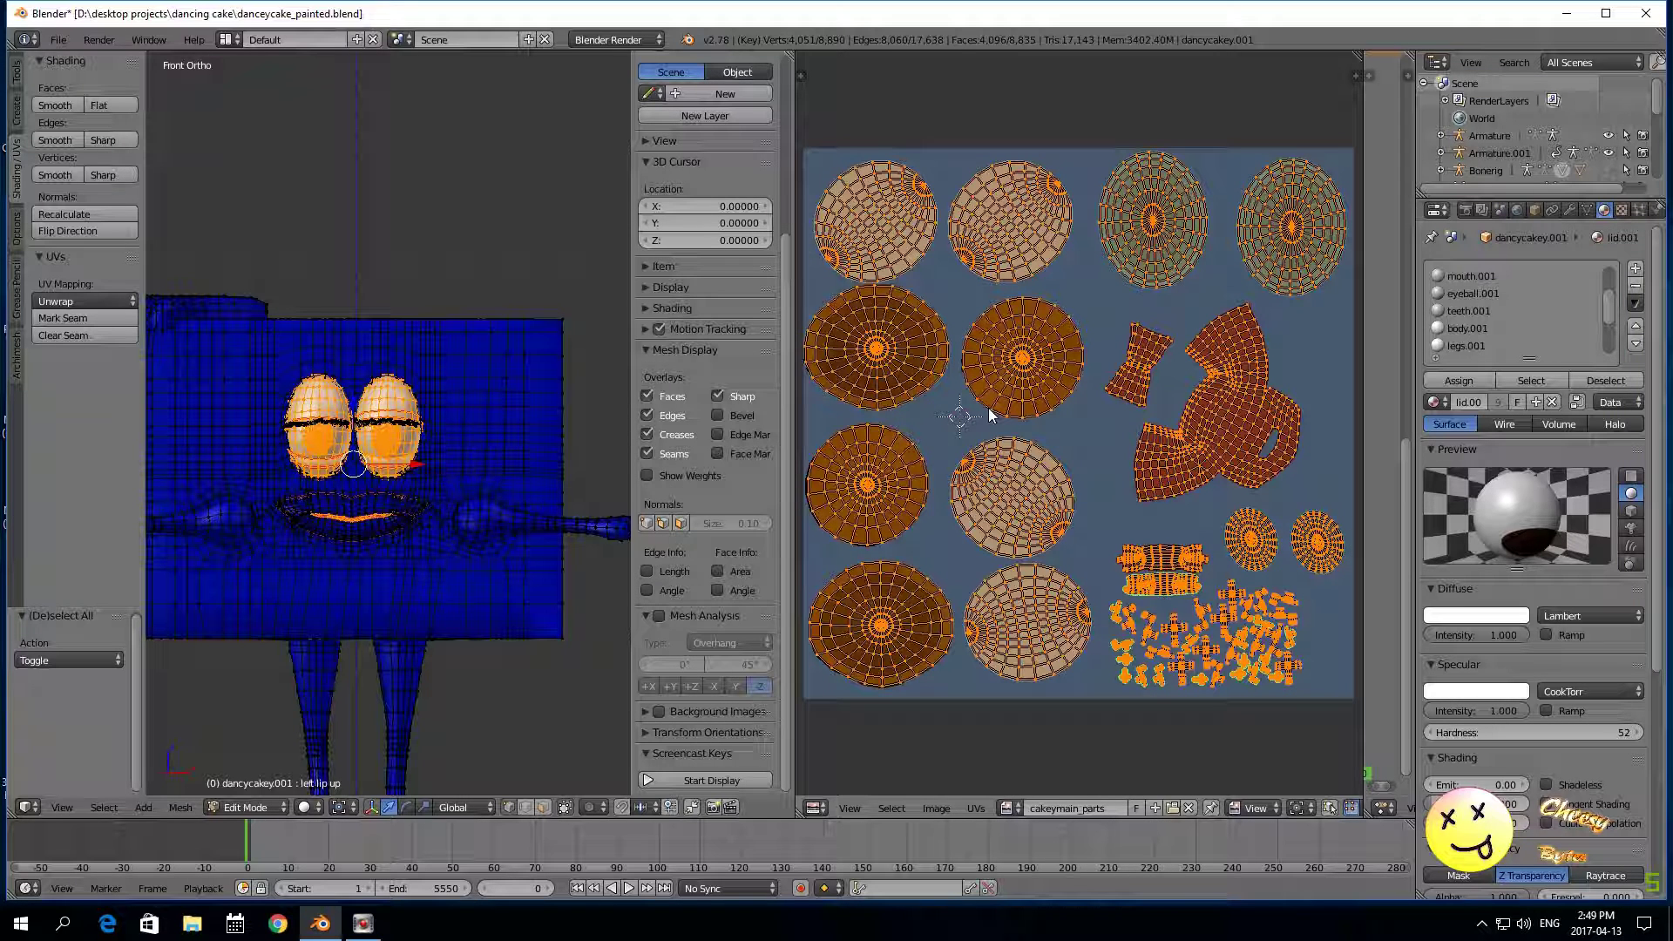
pyautogui.click(1465, 210)
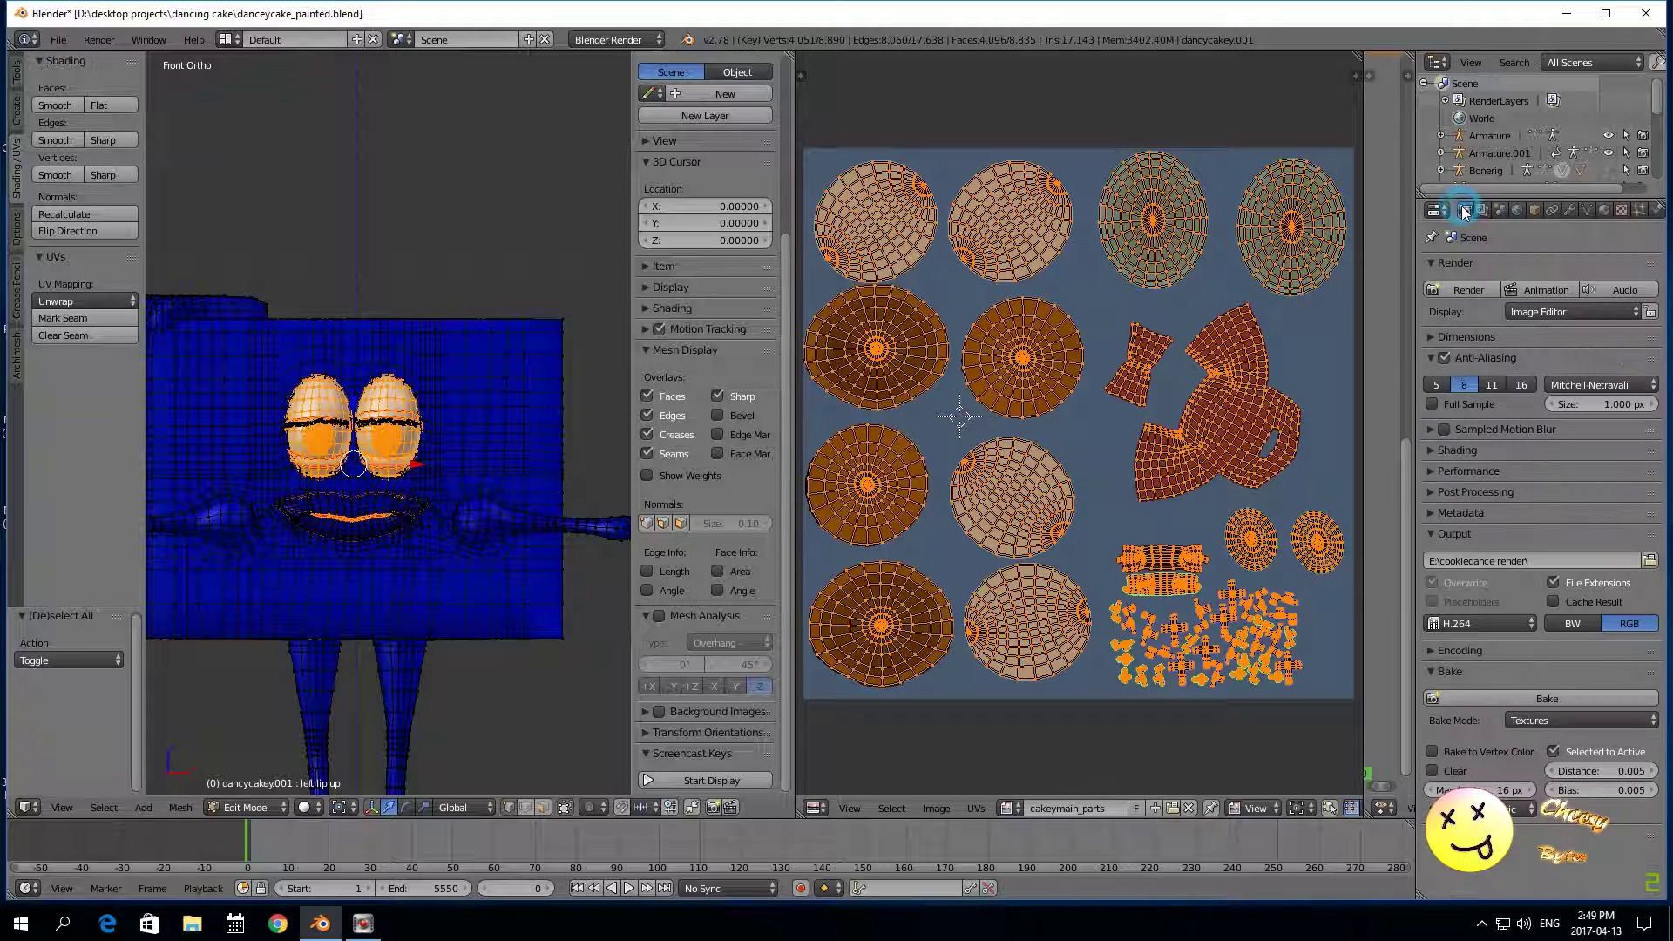
pyautogui.click(1472, 699)
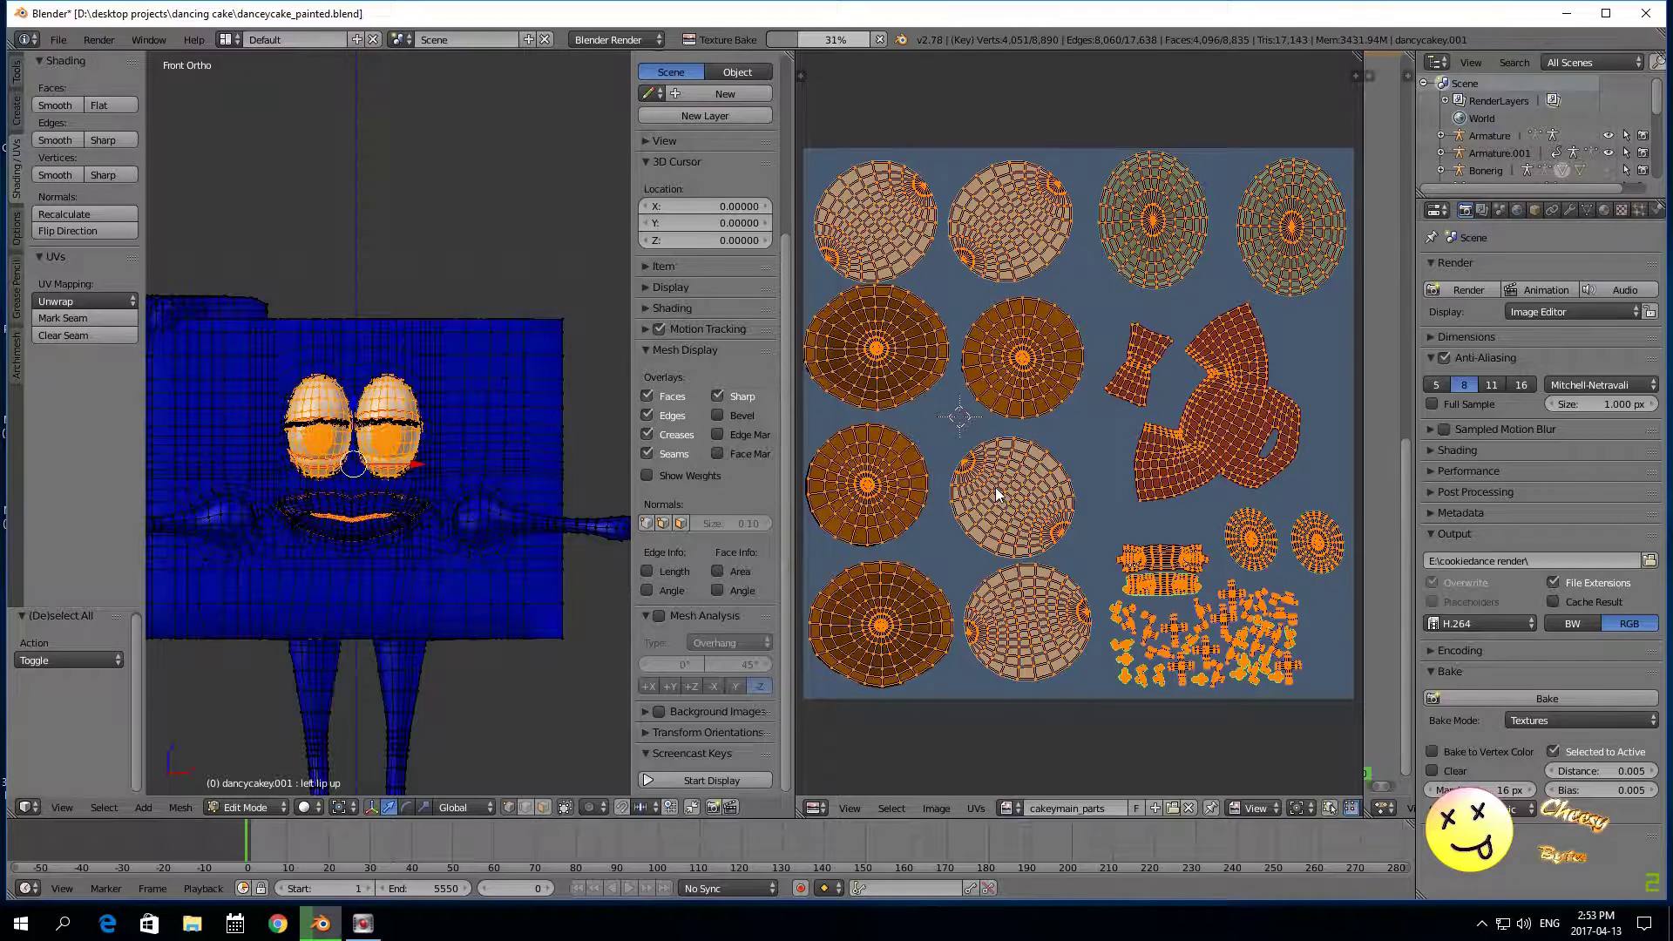
# Step: Inspect the UV layout while the texture bake runs, and cancel the bake
pyautogui.scroll(3, 1081, 527)
pyautogui.scroll(-3, 1081, 526)
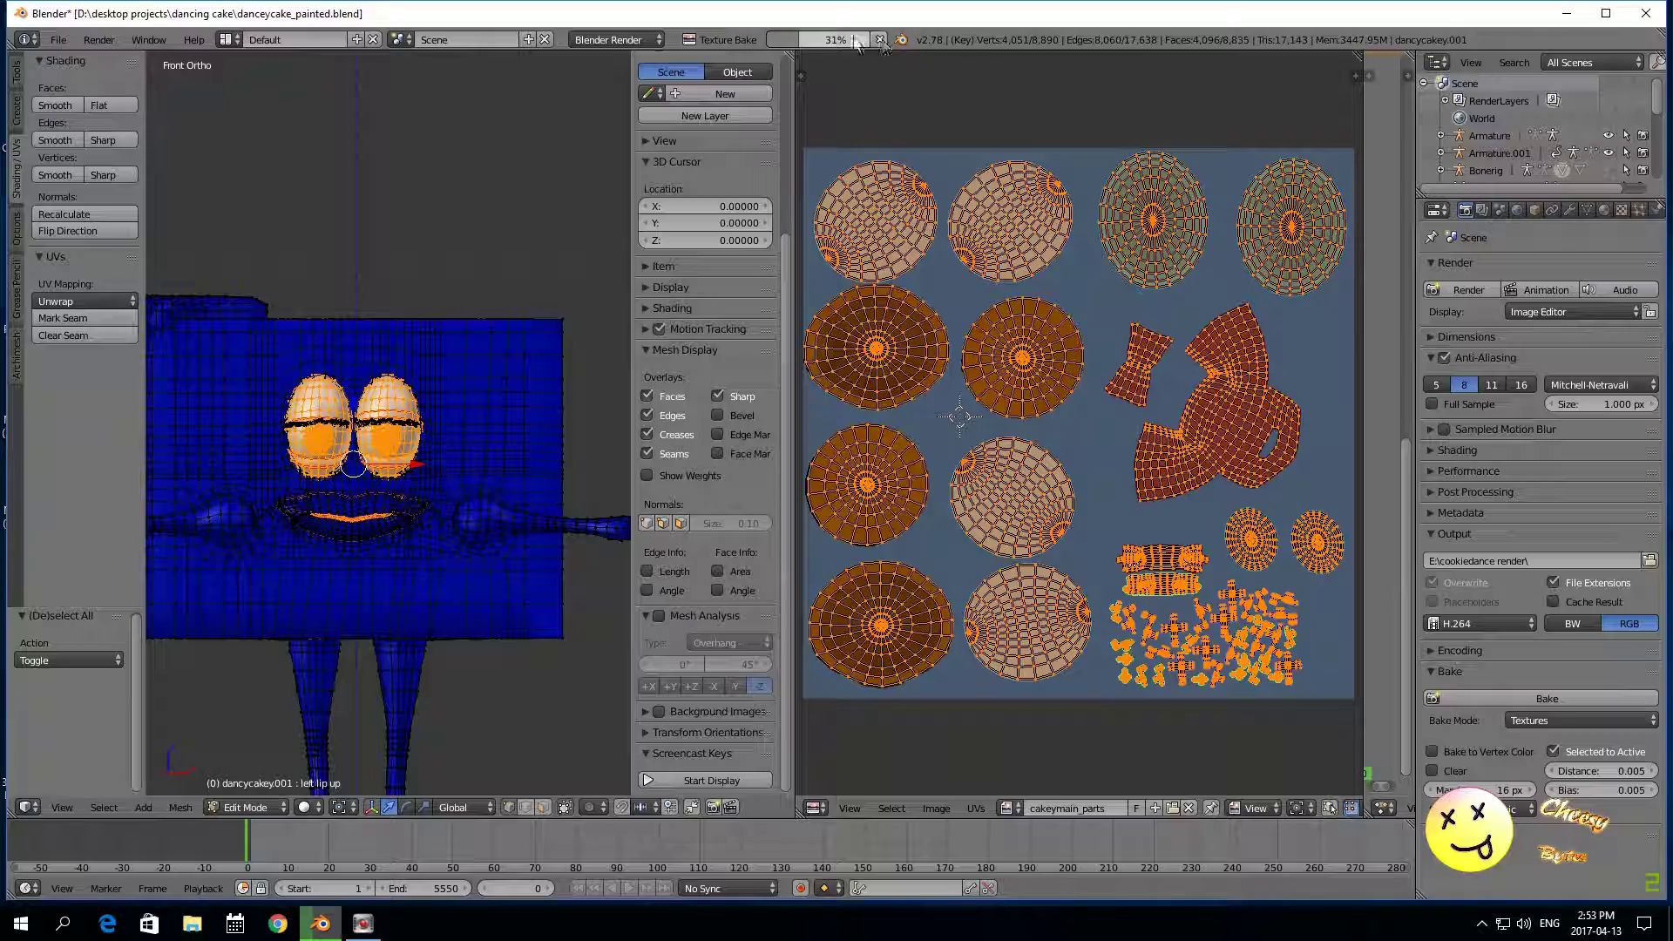
pyautogui.moveTo(854, 39)
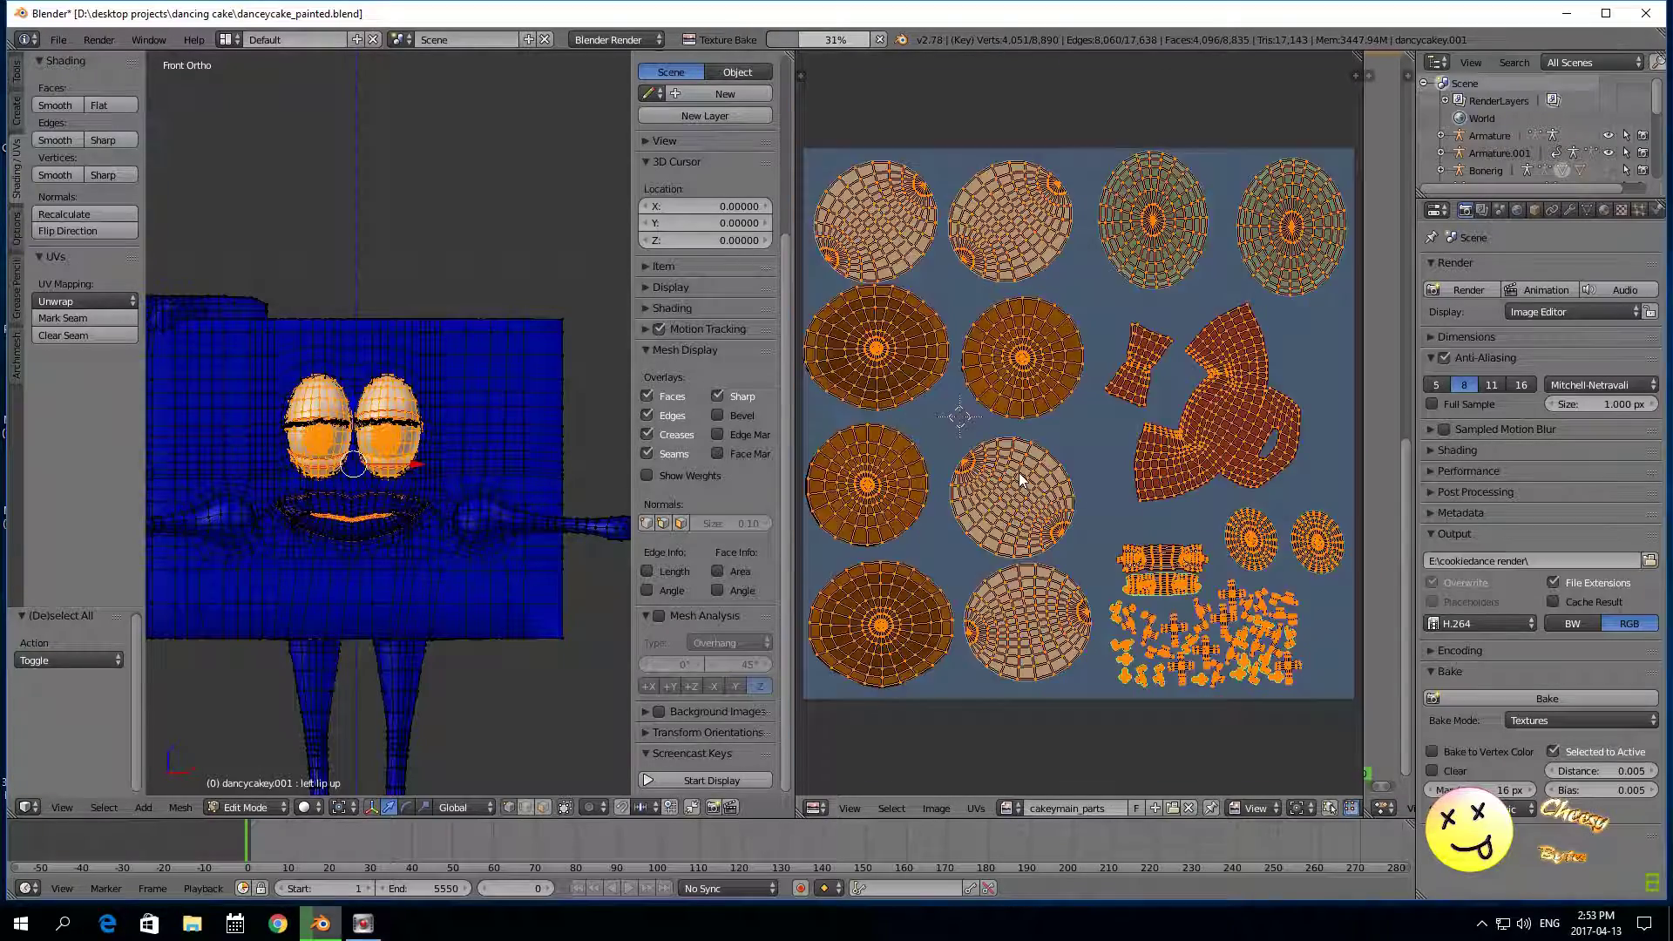
pyautogui.scroll(1, 1018, 472)
pyautogui.click(877, 40)
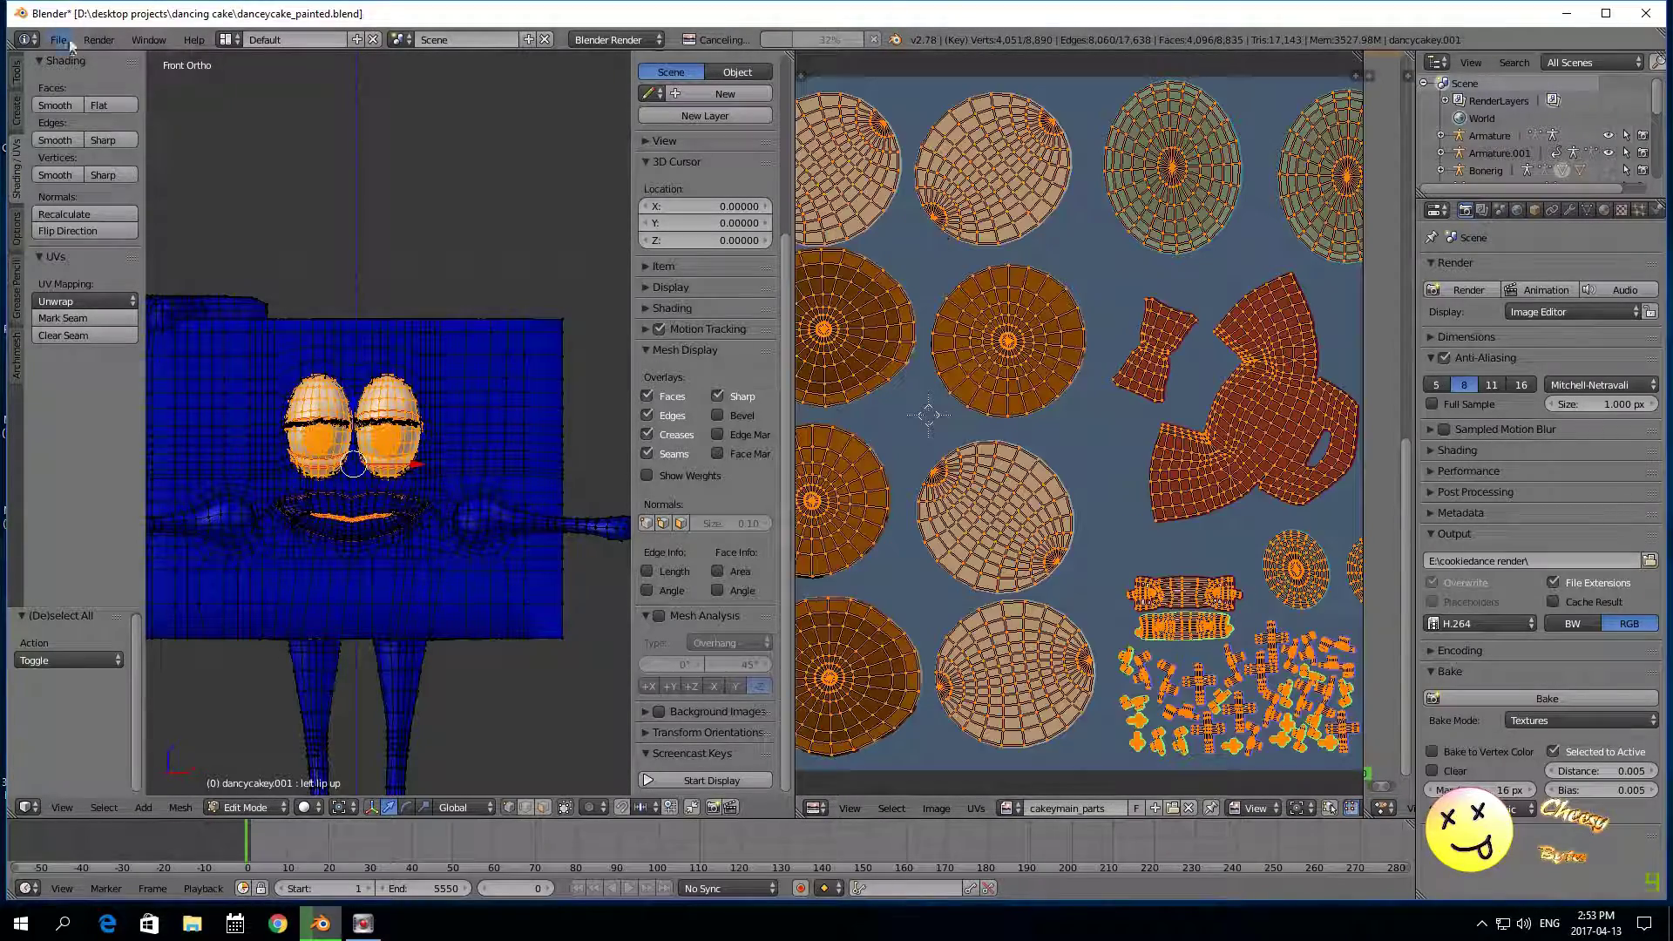
# Step: Deselect all mesh faces and examine the rebaked teeth areas in the cakeymain_parts image
pyautogui.scroll(-1, 1031, 357)
pyautogui.press('a')
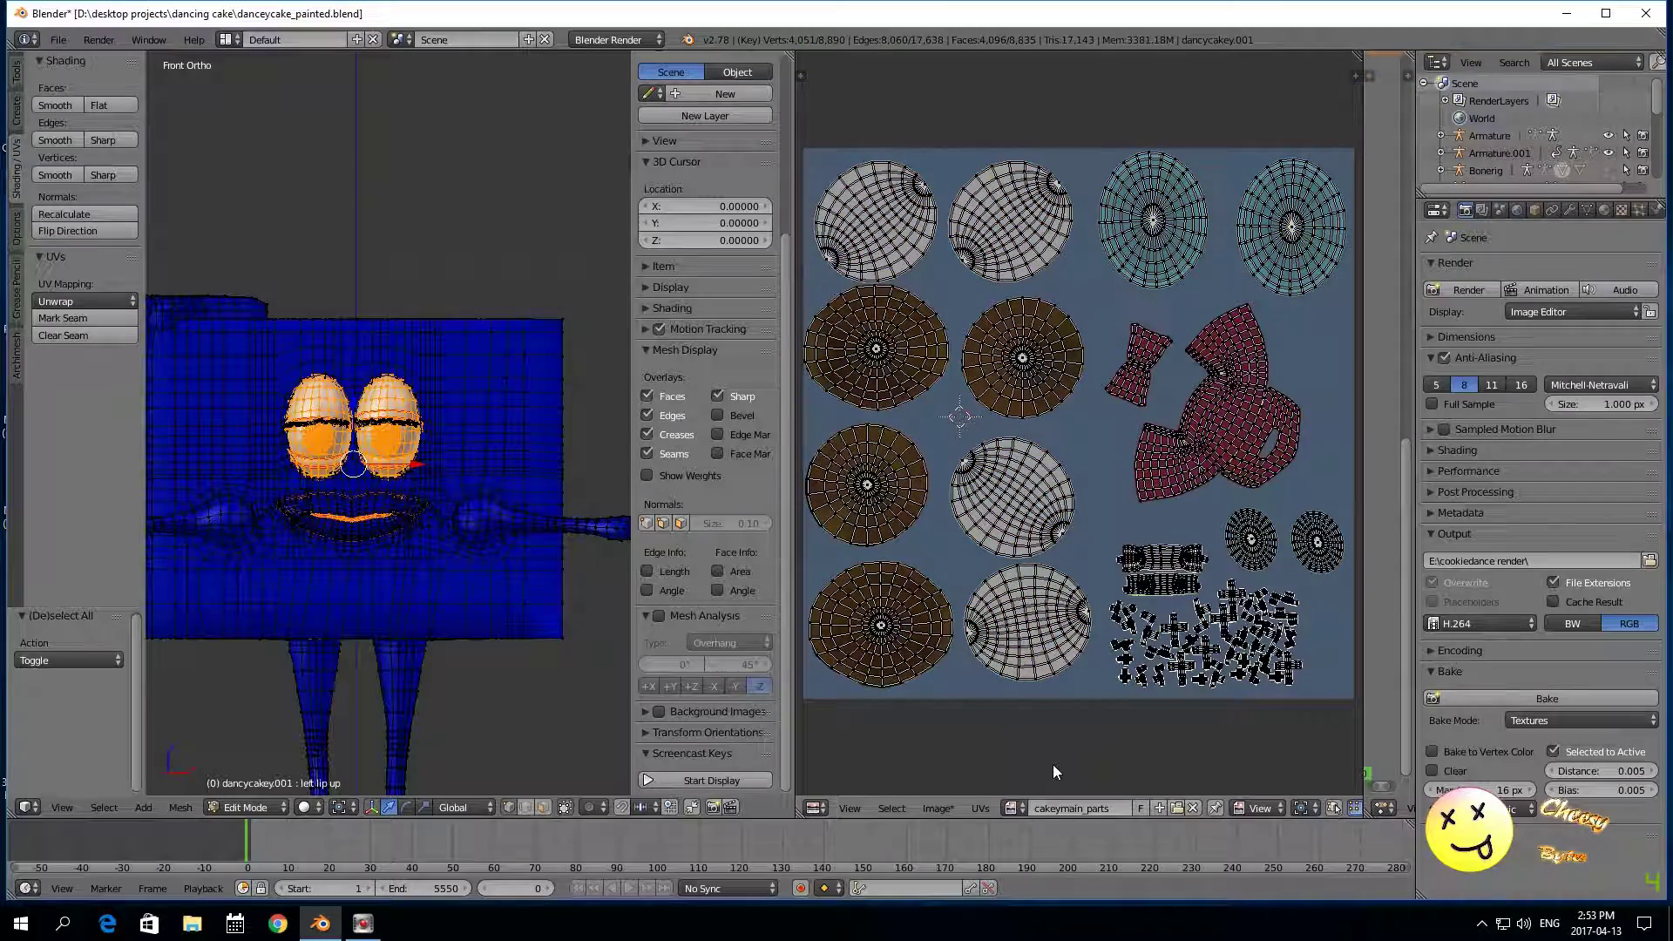
pyautogui.press('a')
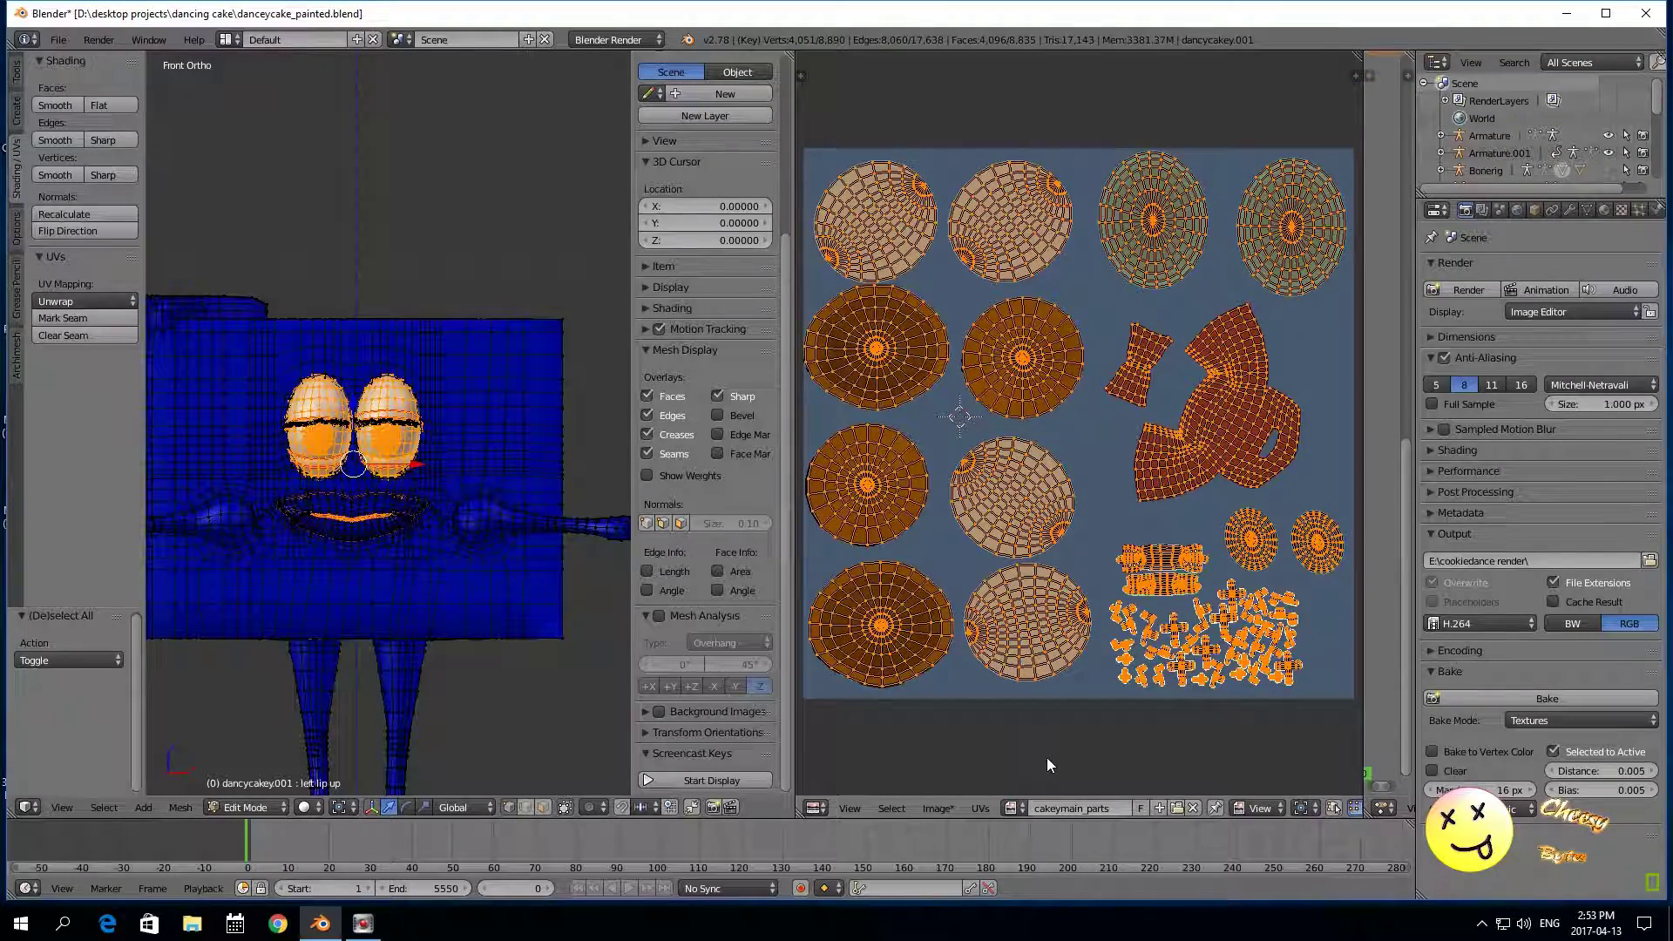
pyautogui.press('a')
pyautogui.press('a')
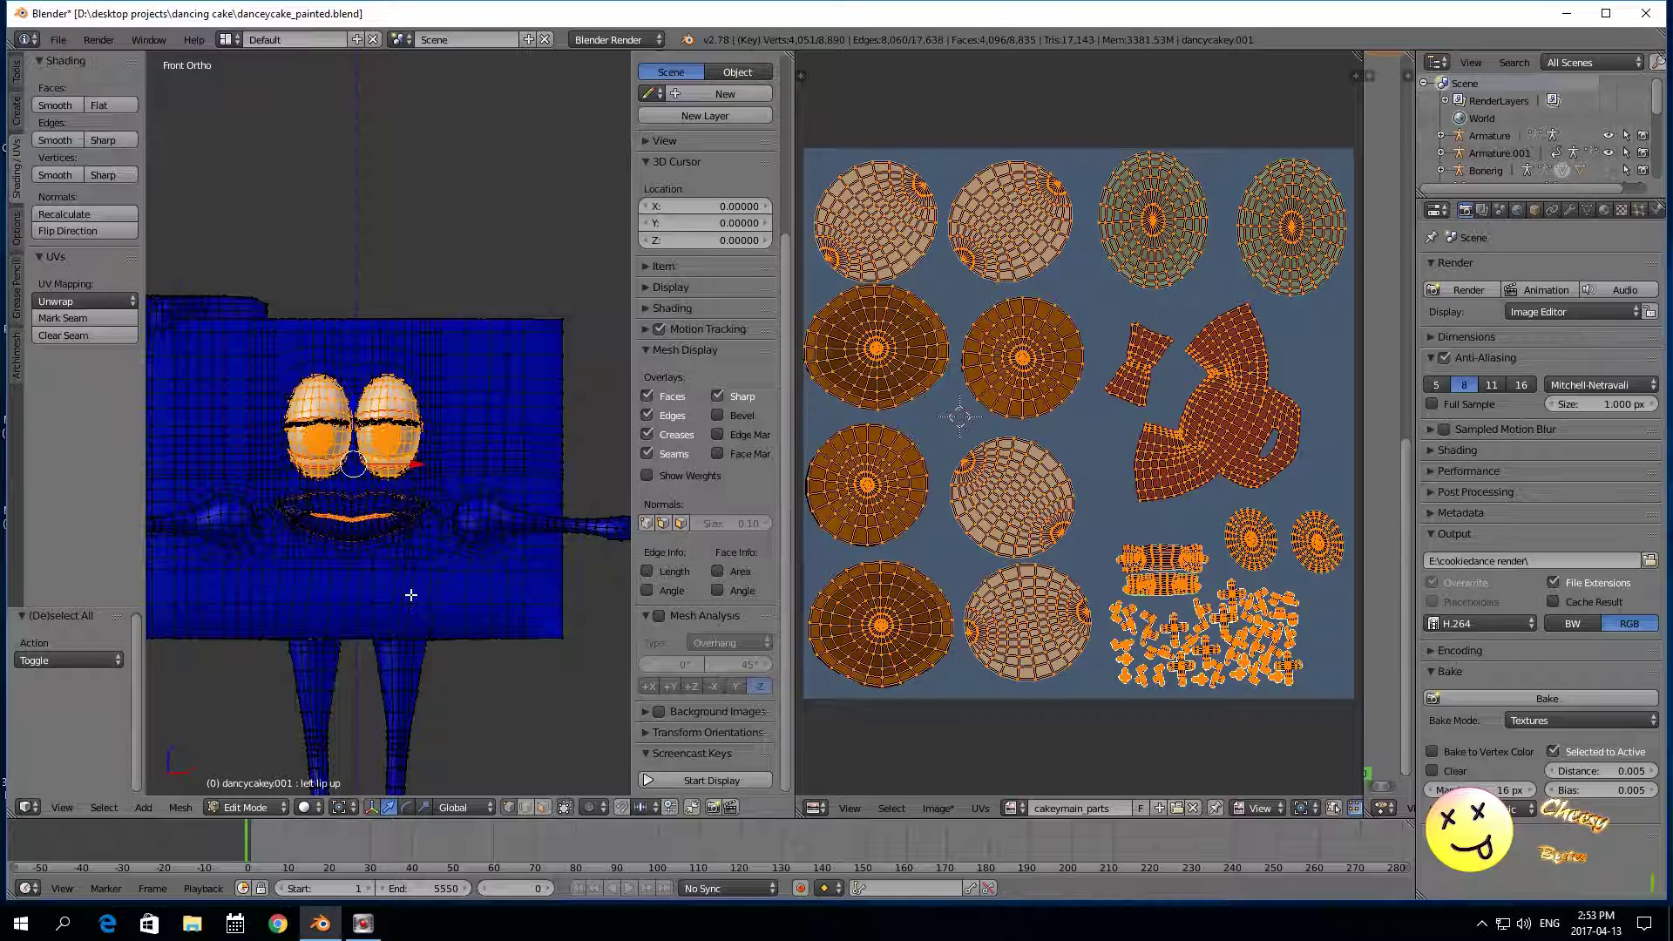
pyautogui.scroll(-4, 693, 571)
pyautogui.press('a')
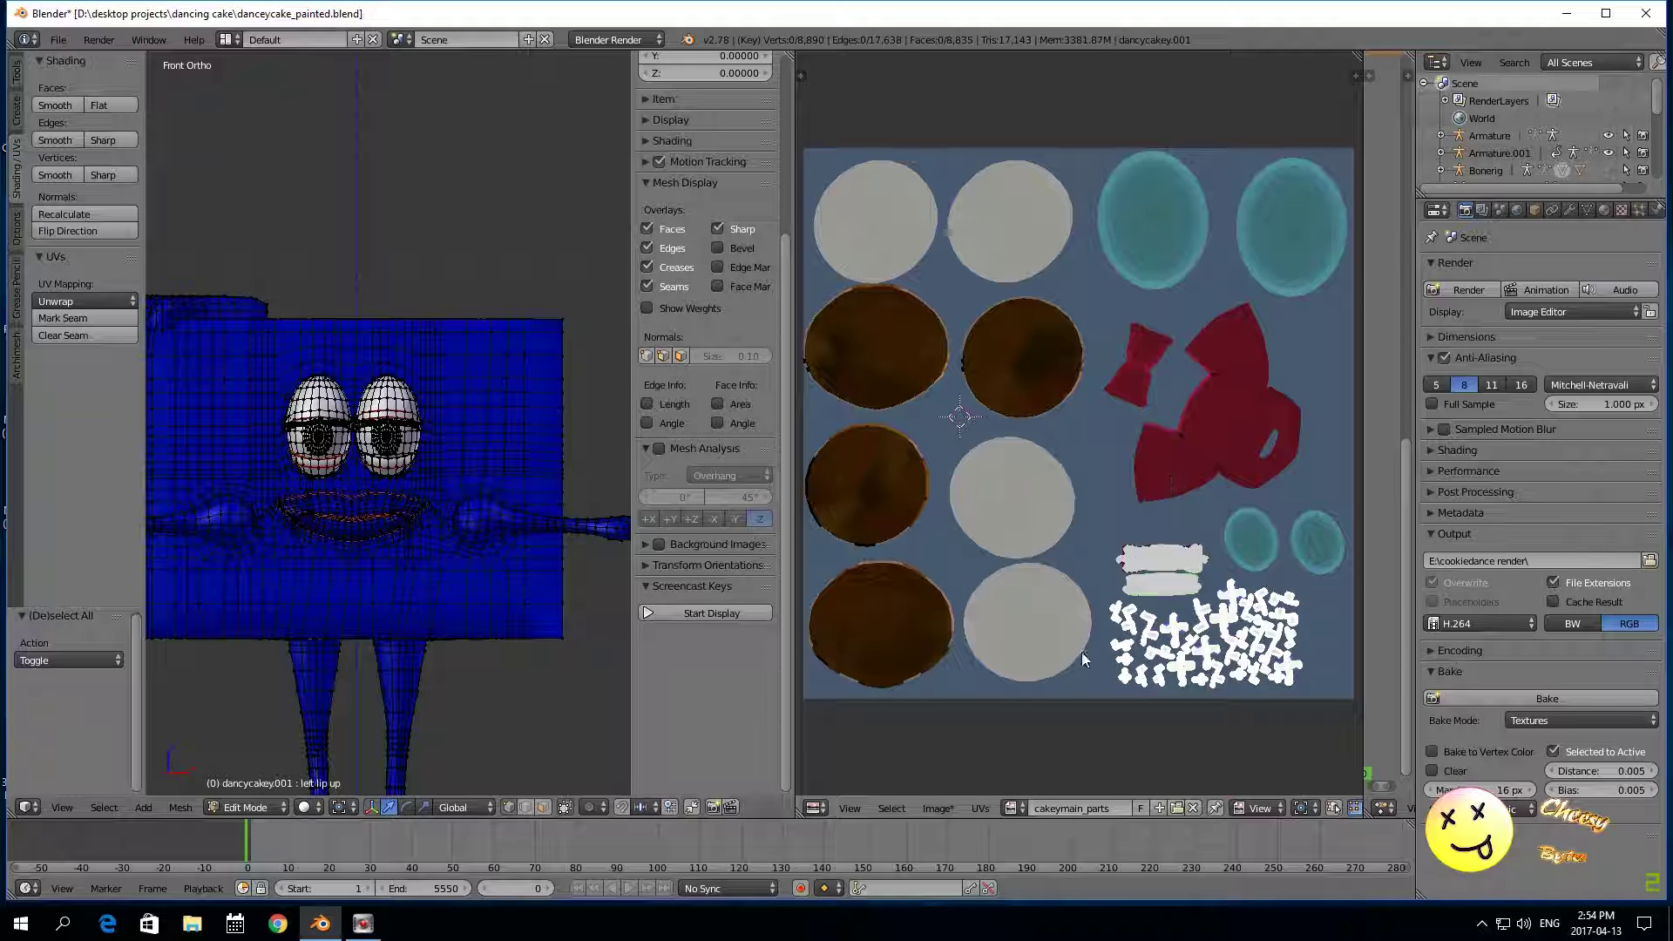
pyautogui.scroll(2, 1131, 667)
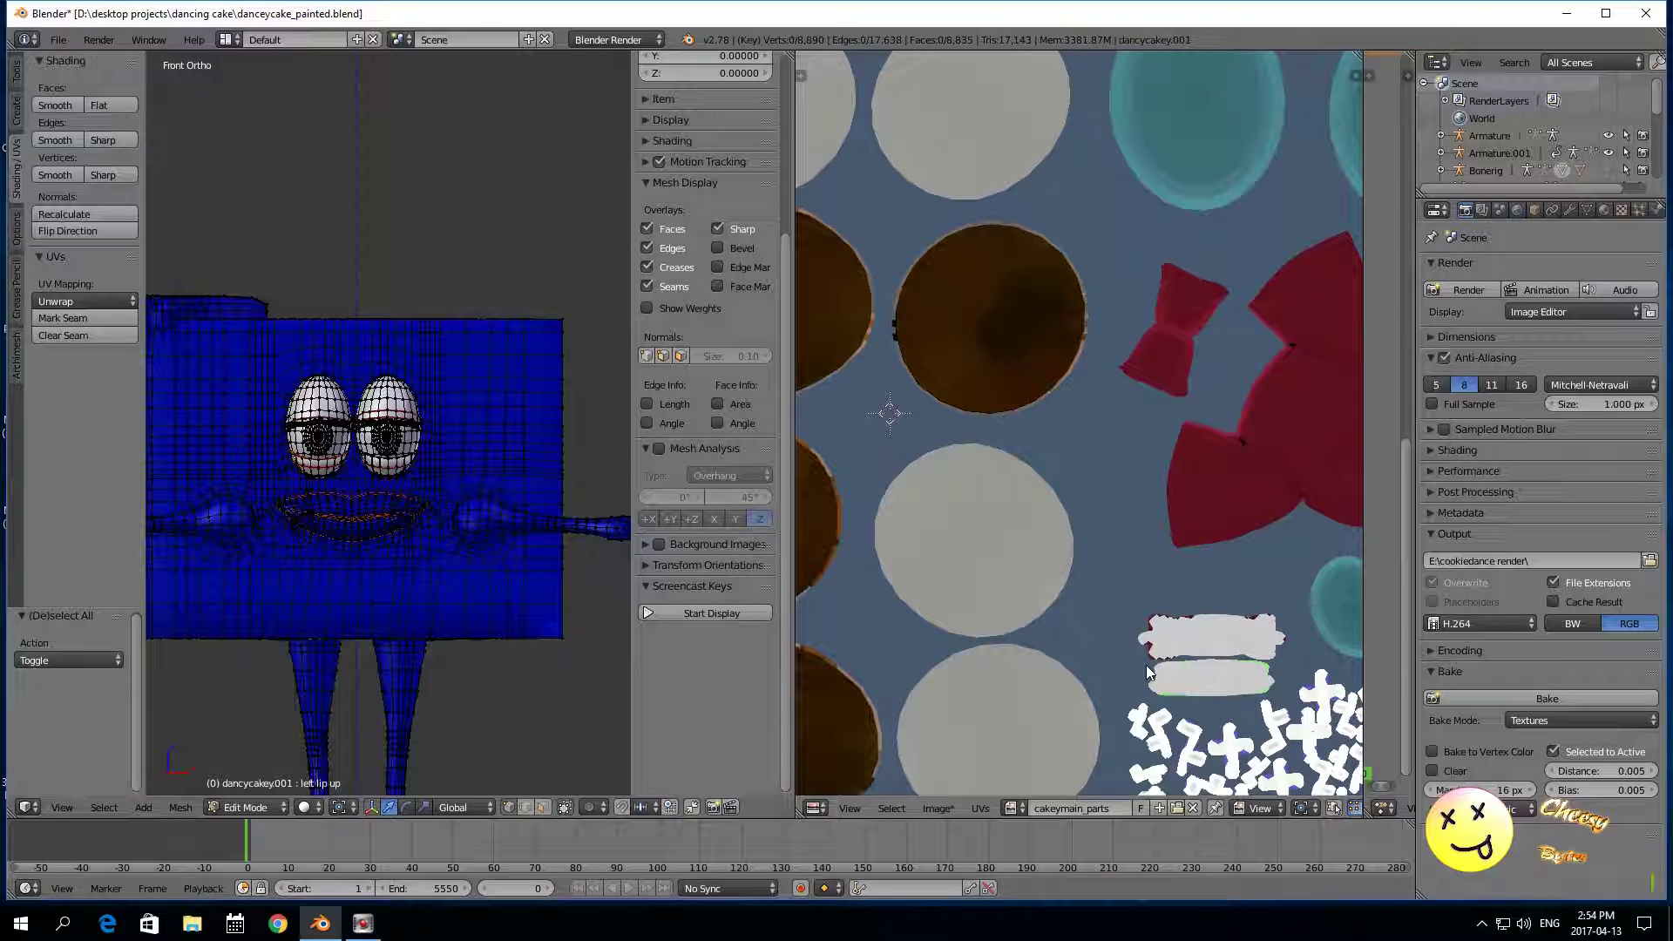
pyautogui.scroll(-1, 1147, 666)
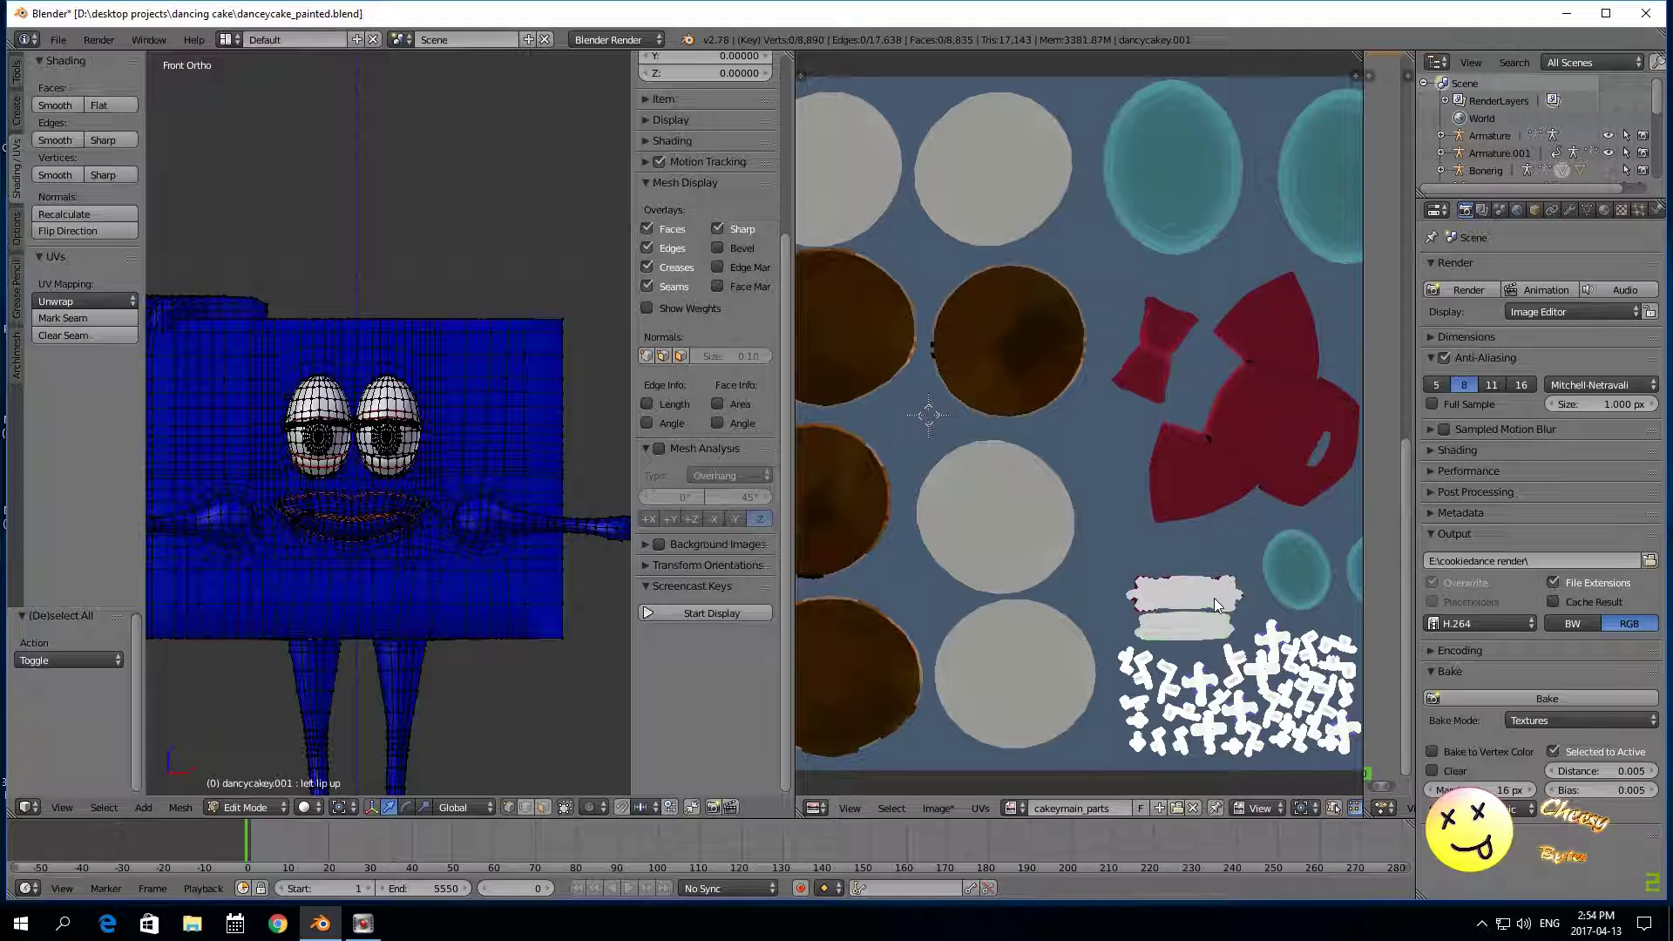
pyautogui.scroll(-1, 1213, 596)
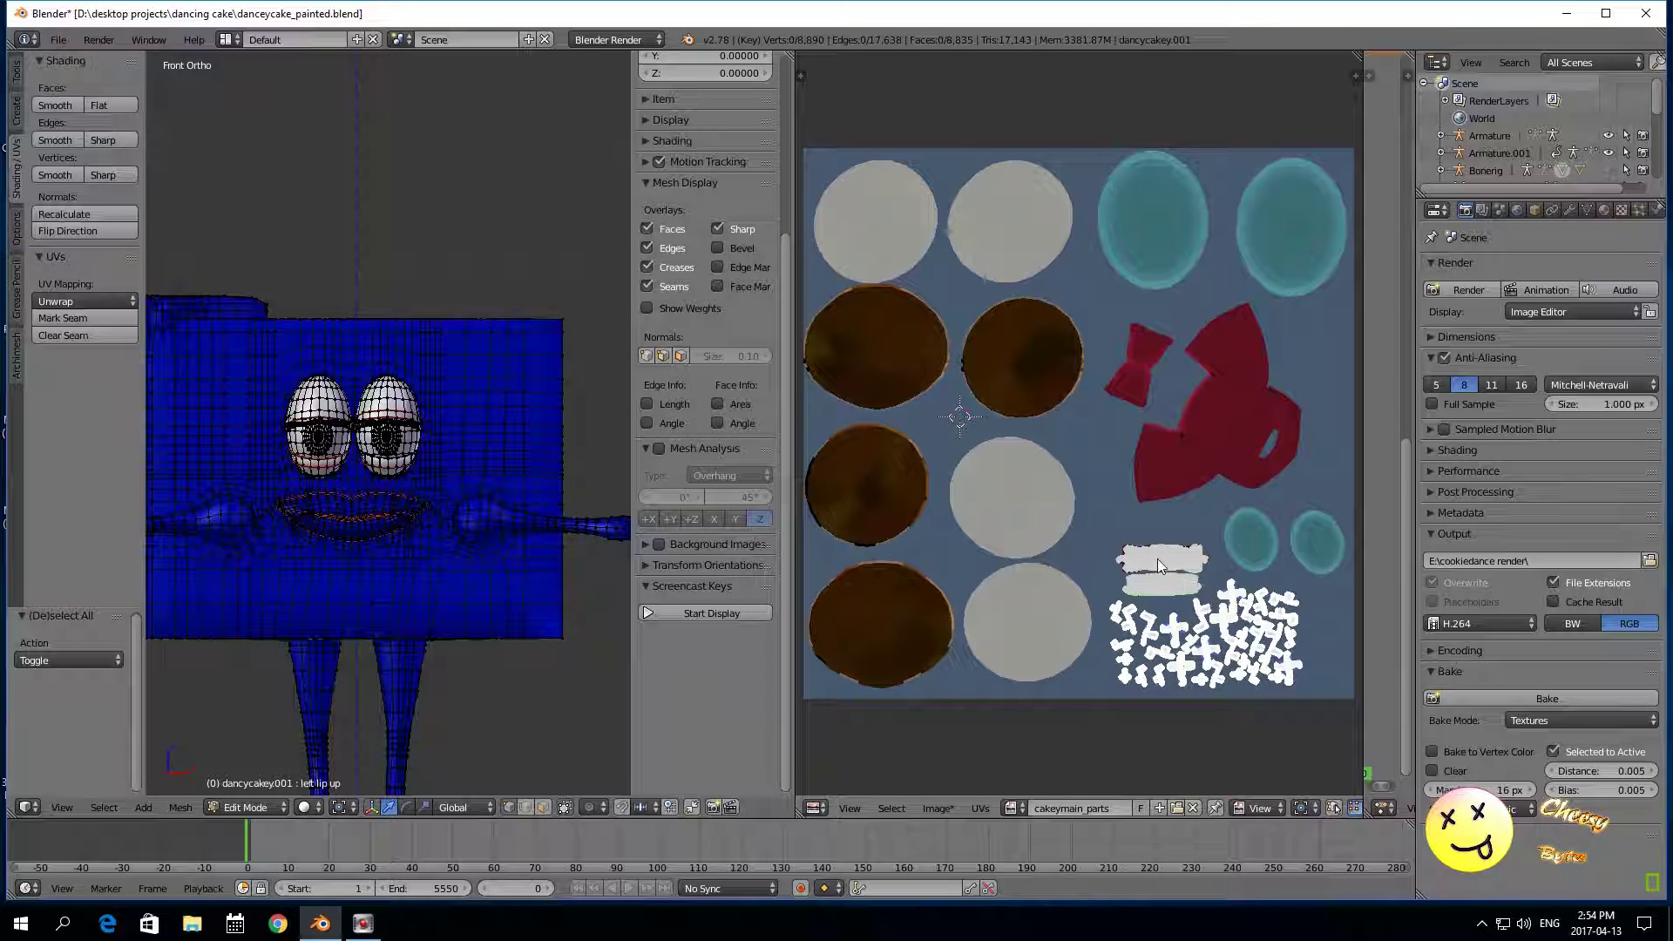
pyautogui.scroll(1, 1157, 558)
pyautogui.scroll(-1, 1158, 558)
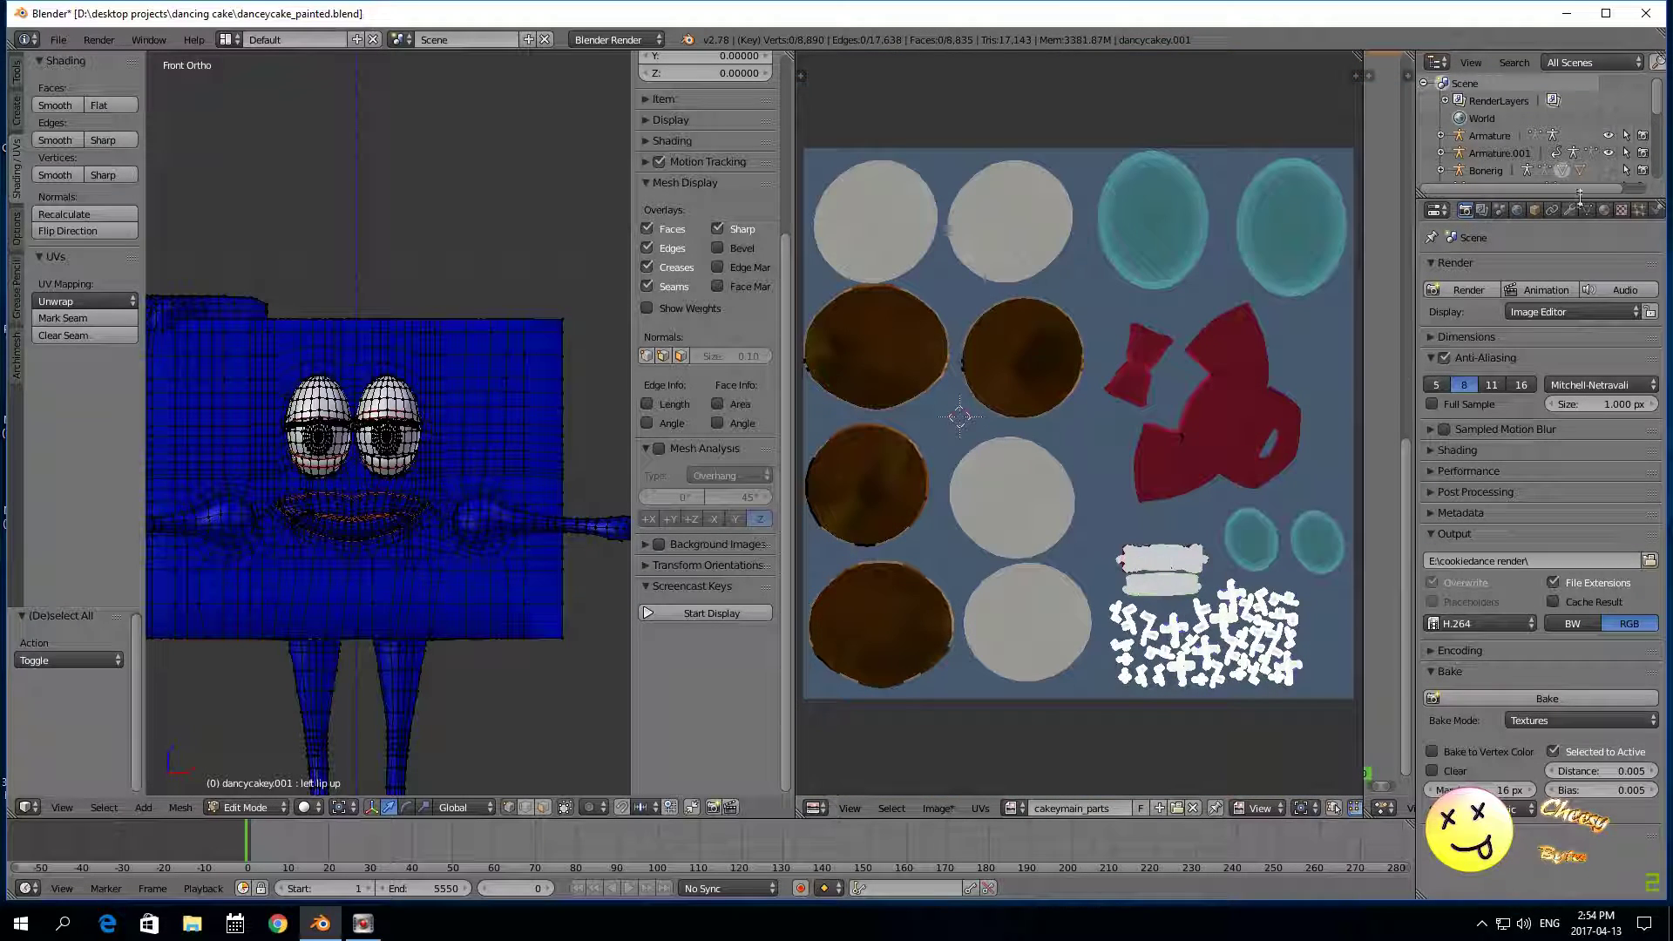
# Step: Select the mesh faces assigned to the mouth.001 and teeth.001 materials
pyautogui.click(1604, 212)
pyautogui.moveTo(1613, 301); pyautogui.dragTo(1613, 317)
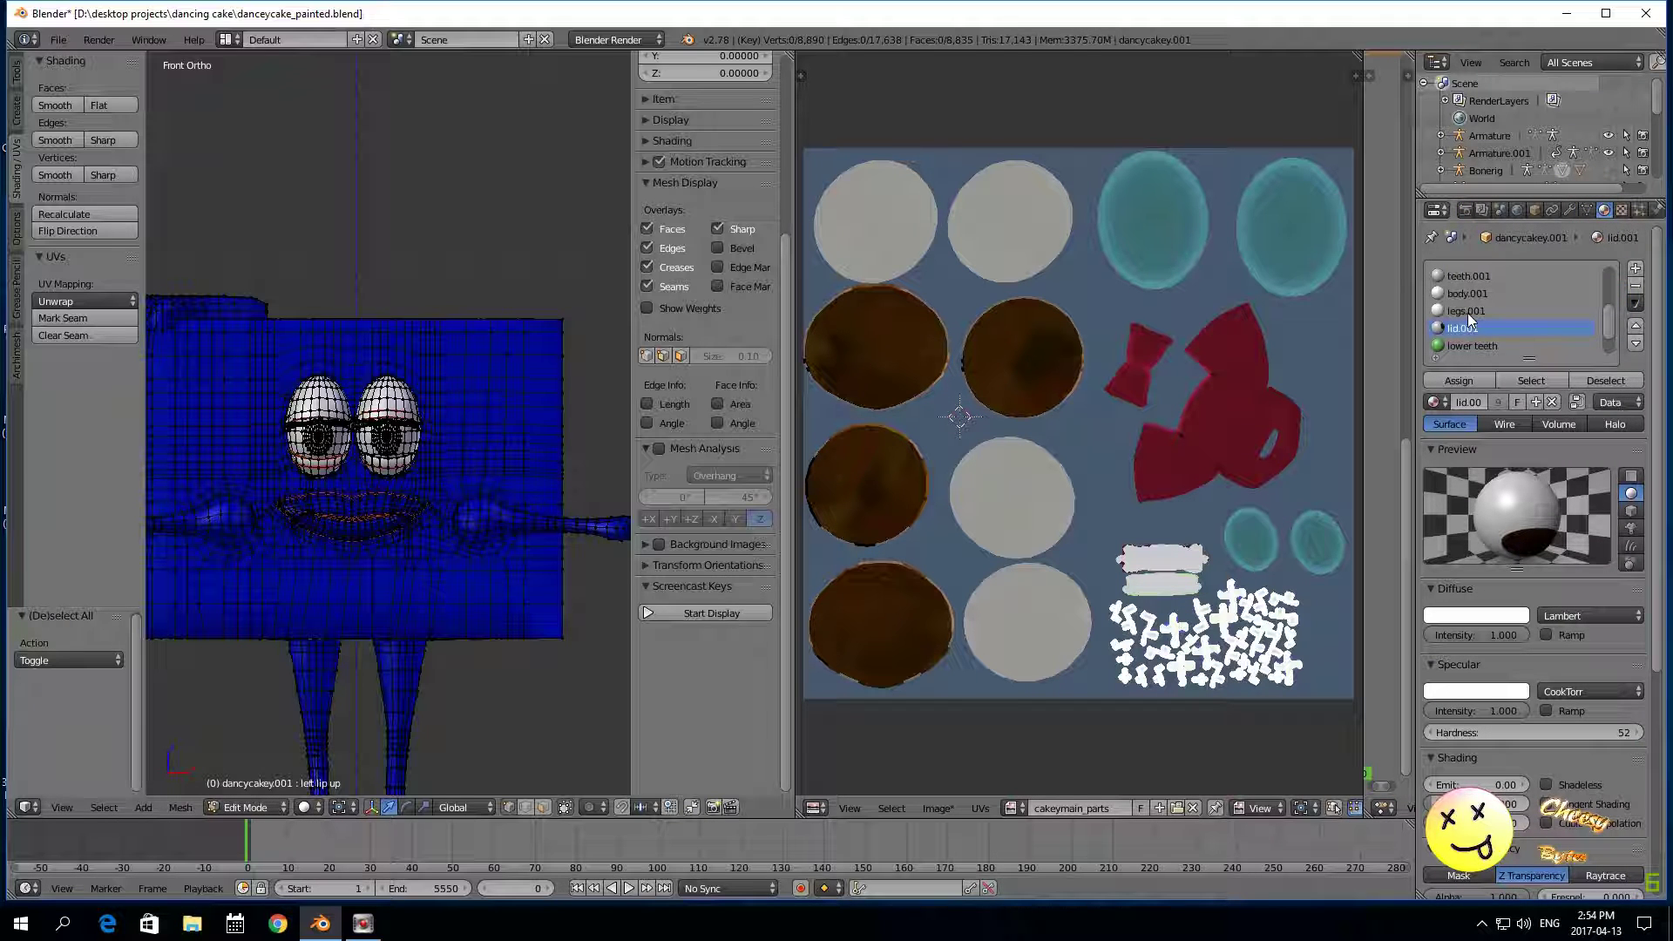
pyautogui.scroll(4, 1604, 300)
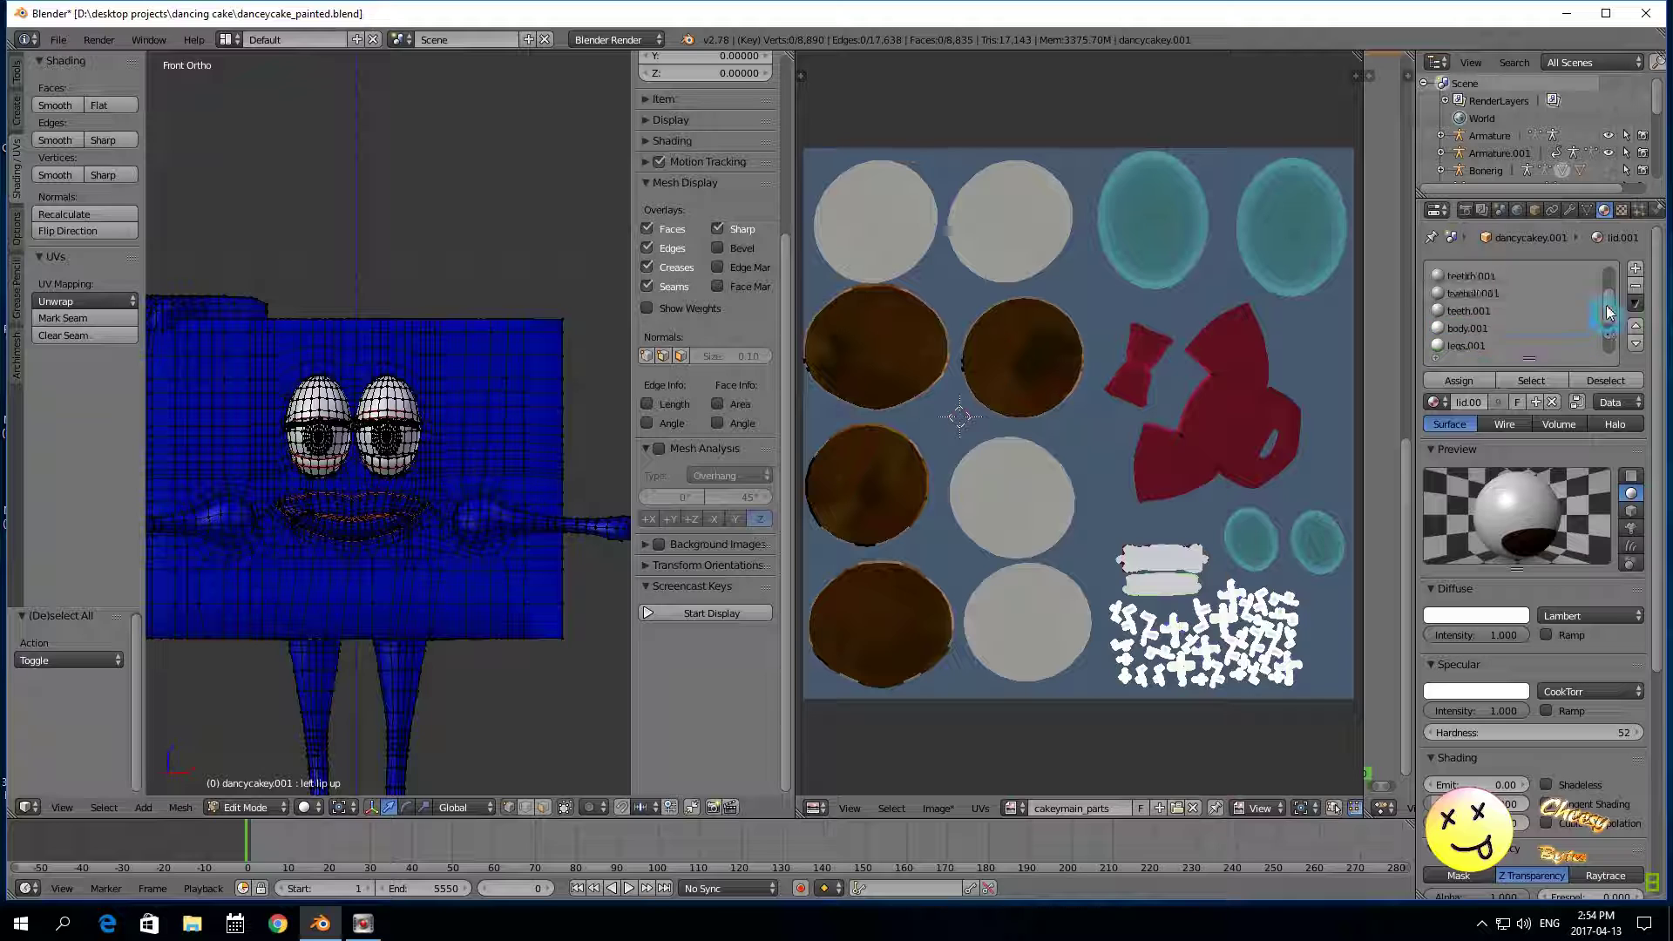
pyautogui.click(1469, 311)
pyautogui.click(1531, 377)
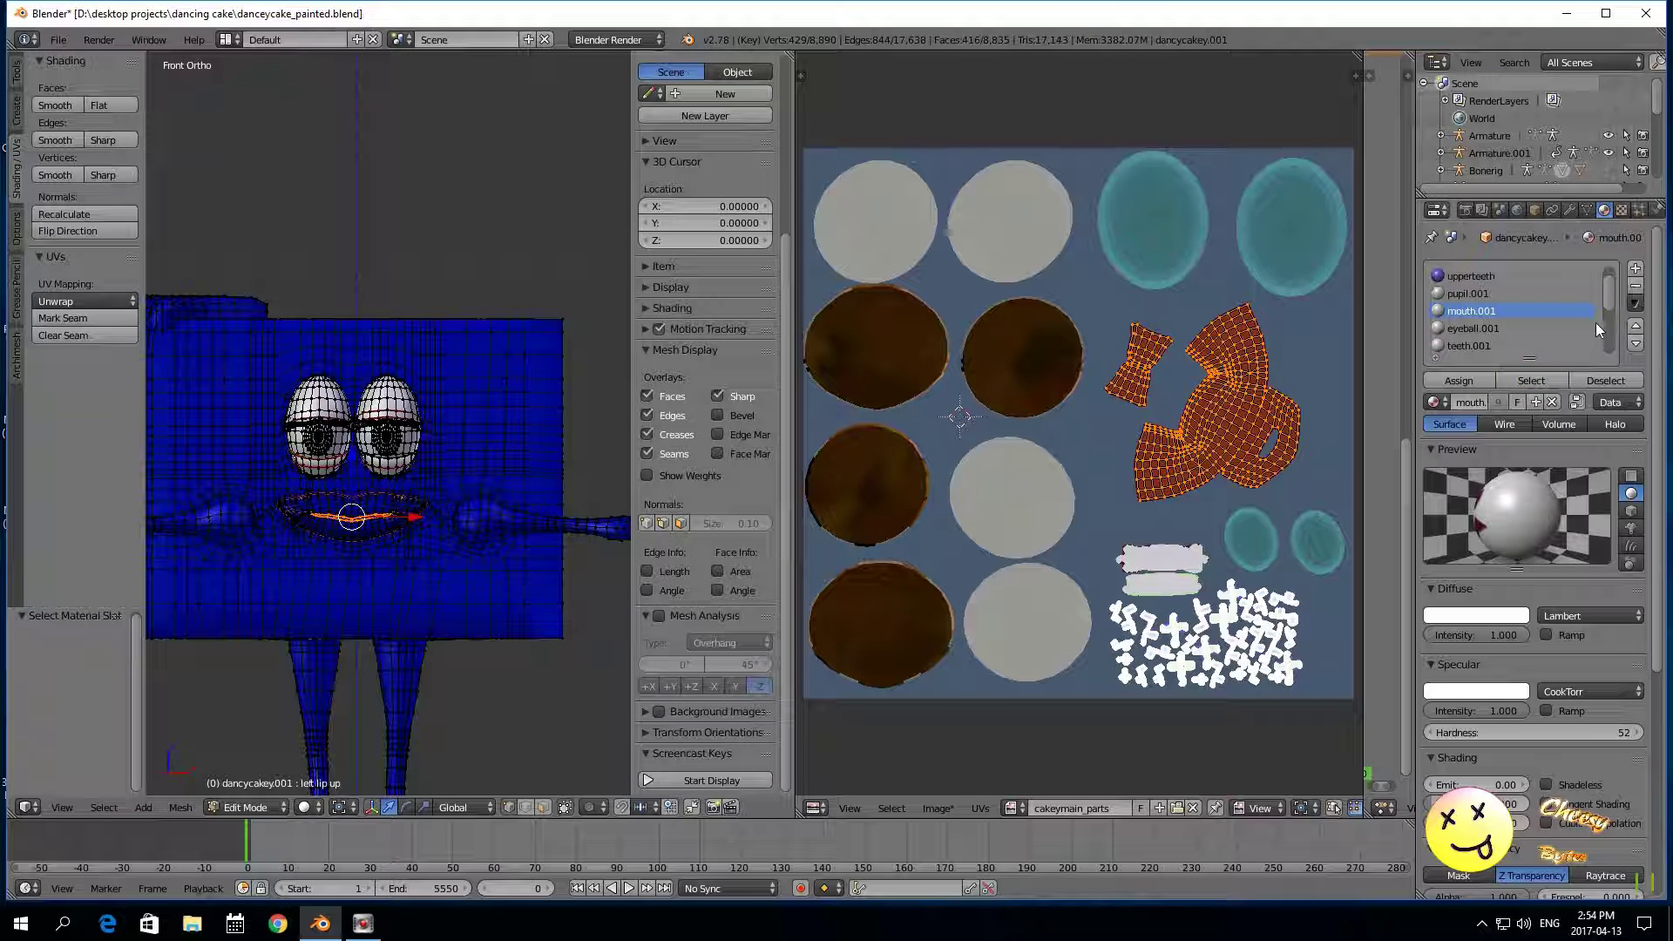
pyautogui.click(1468, 346)
pyautogui.click(1525, 381)
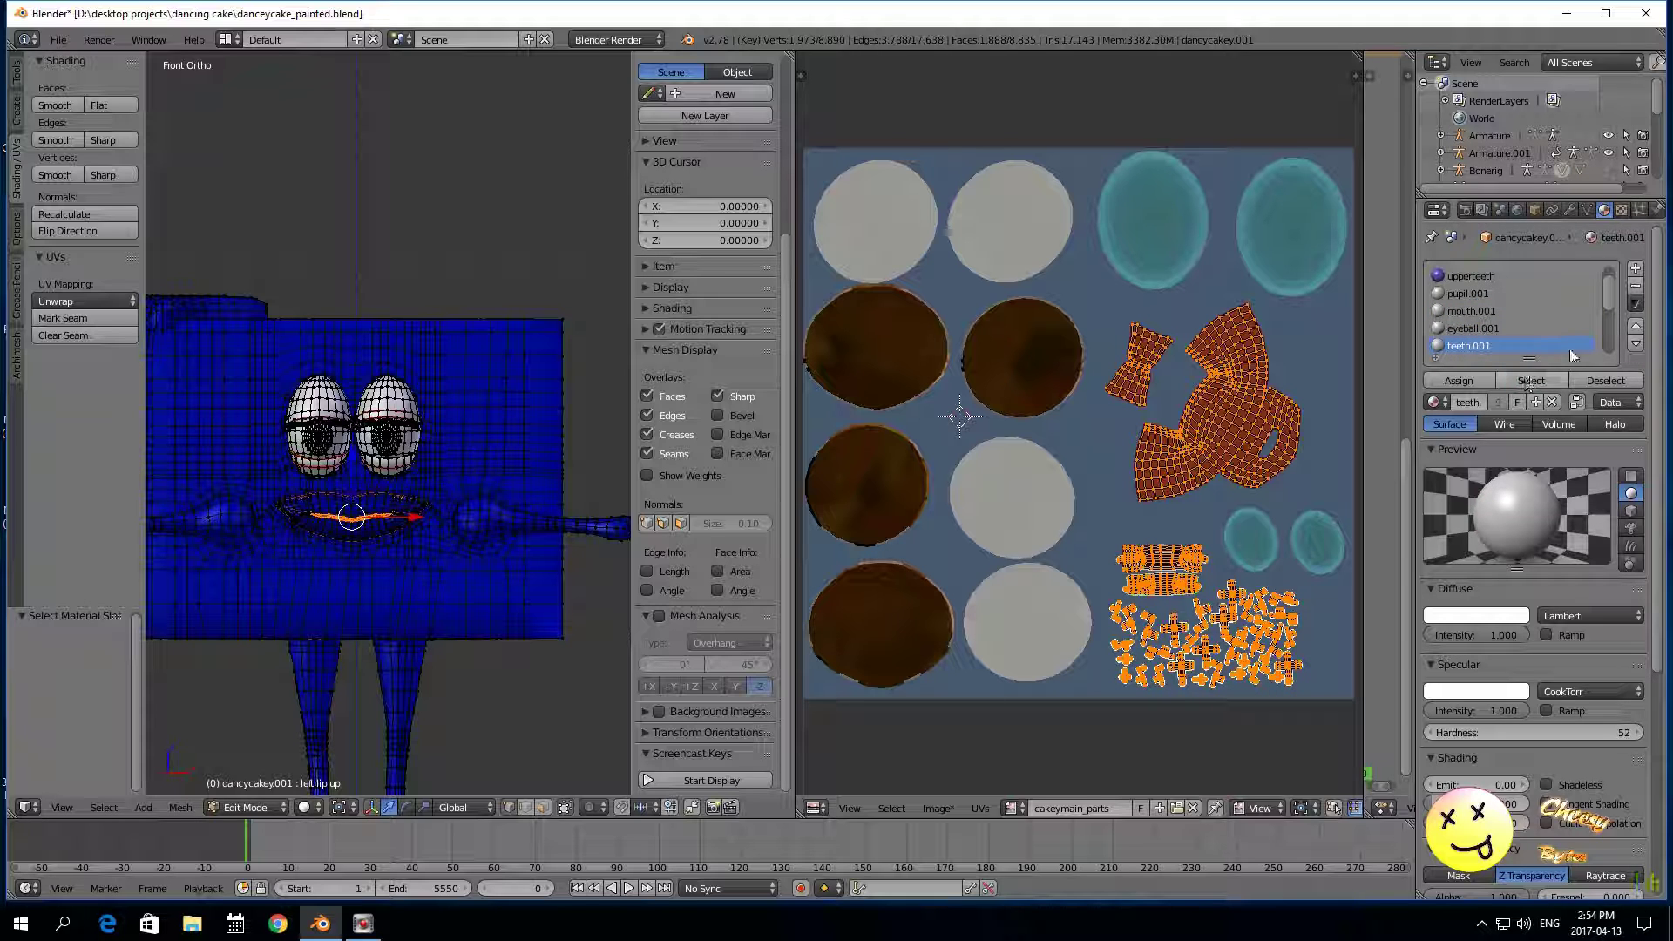
# Step: Check the colour texture of the teeth.001 material and inspect the teeth and mouth UVs up close
pyautogui.click(1621, 210)
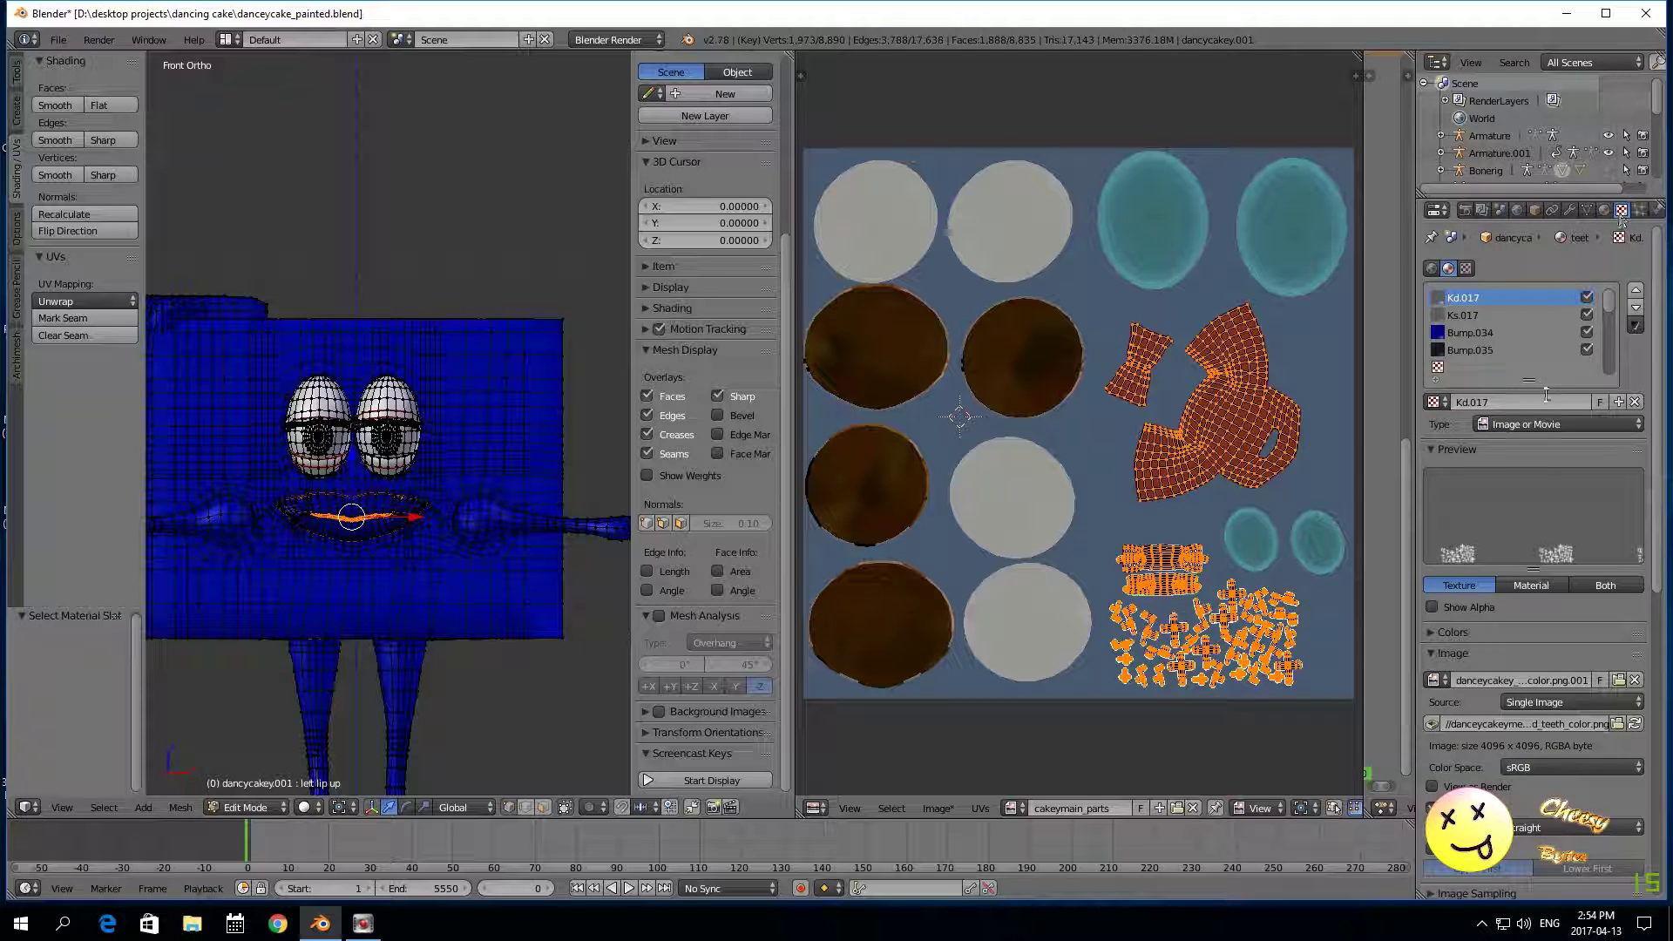
pyautogui.click(1604, 211)
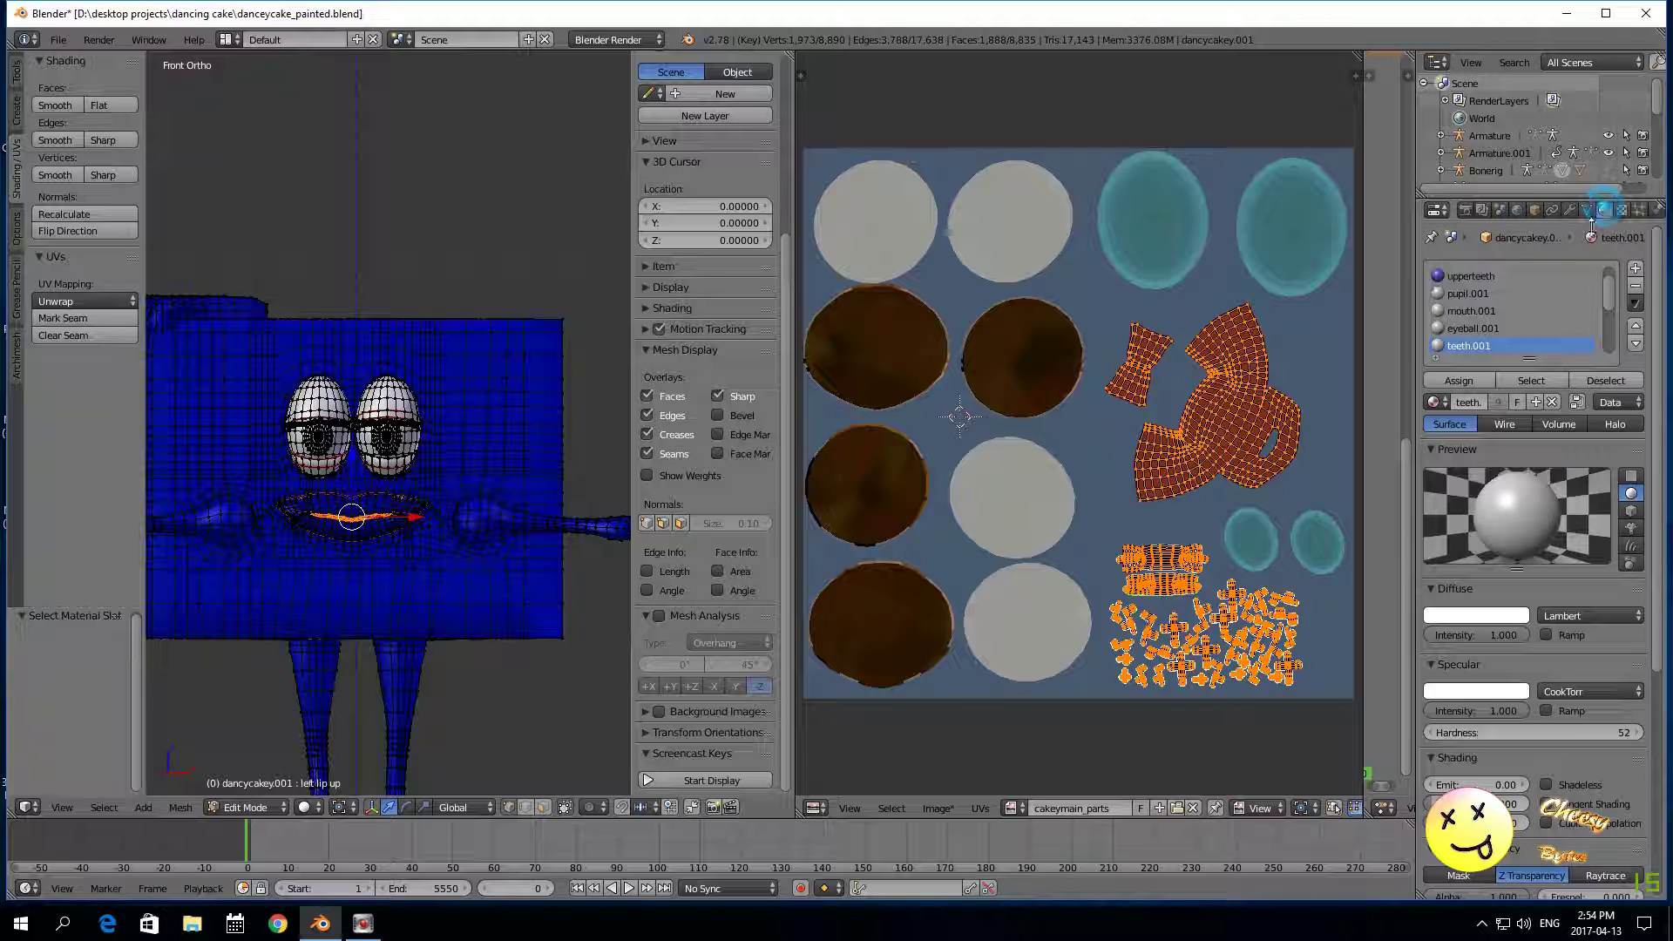
pyautogui.scroll(2, 1168, 511)
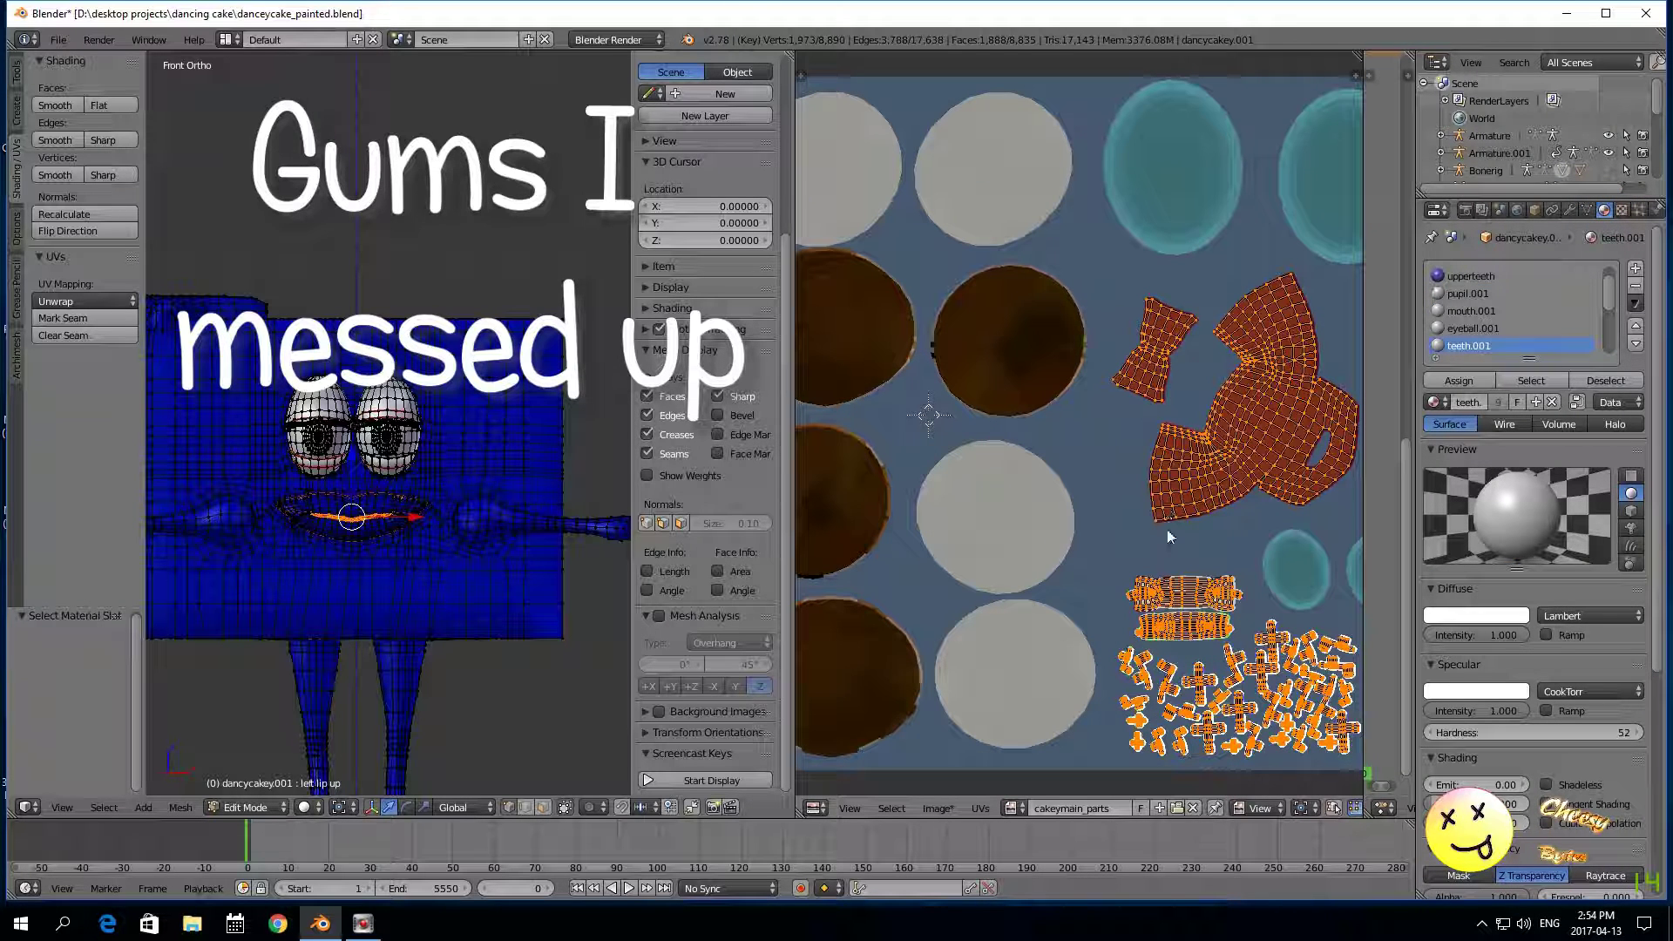
# Step: Examine the teeth and gum UVs up close and check the lower teeth and upperteeth materials
pyautogui.rightClick(1190, 592)
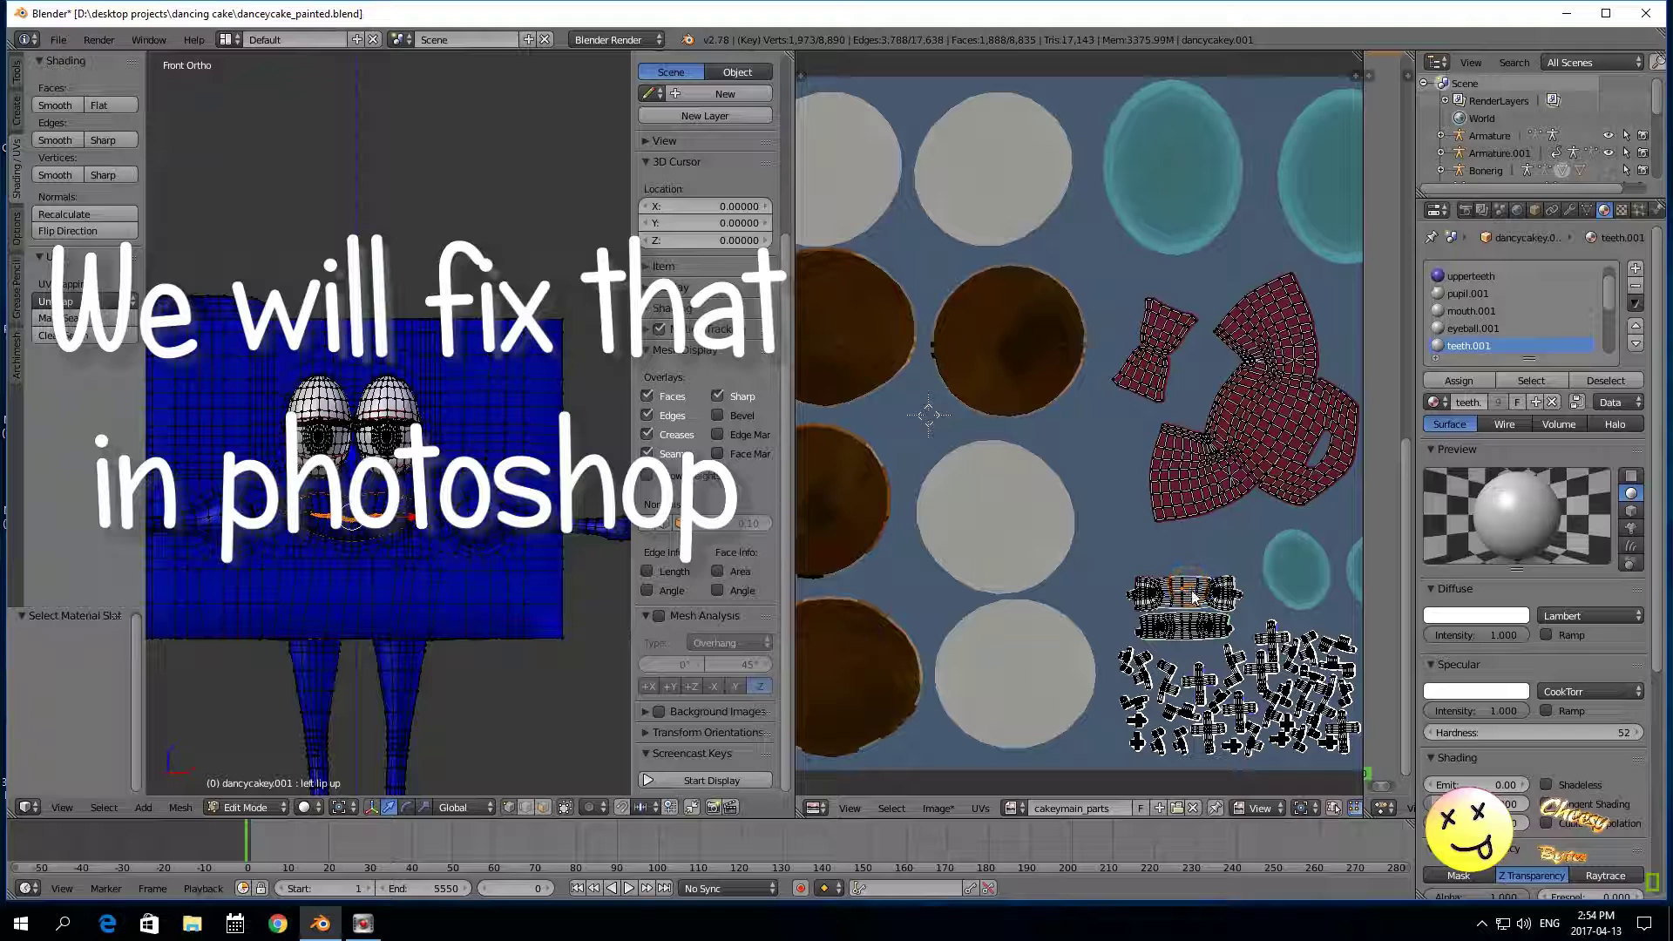
pyautogui.scroll(1, 1198, 597)
pyautogui.scroll(1, 1202, 594)
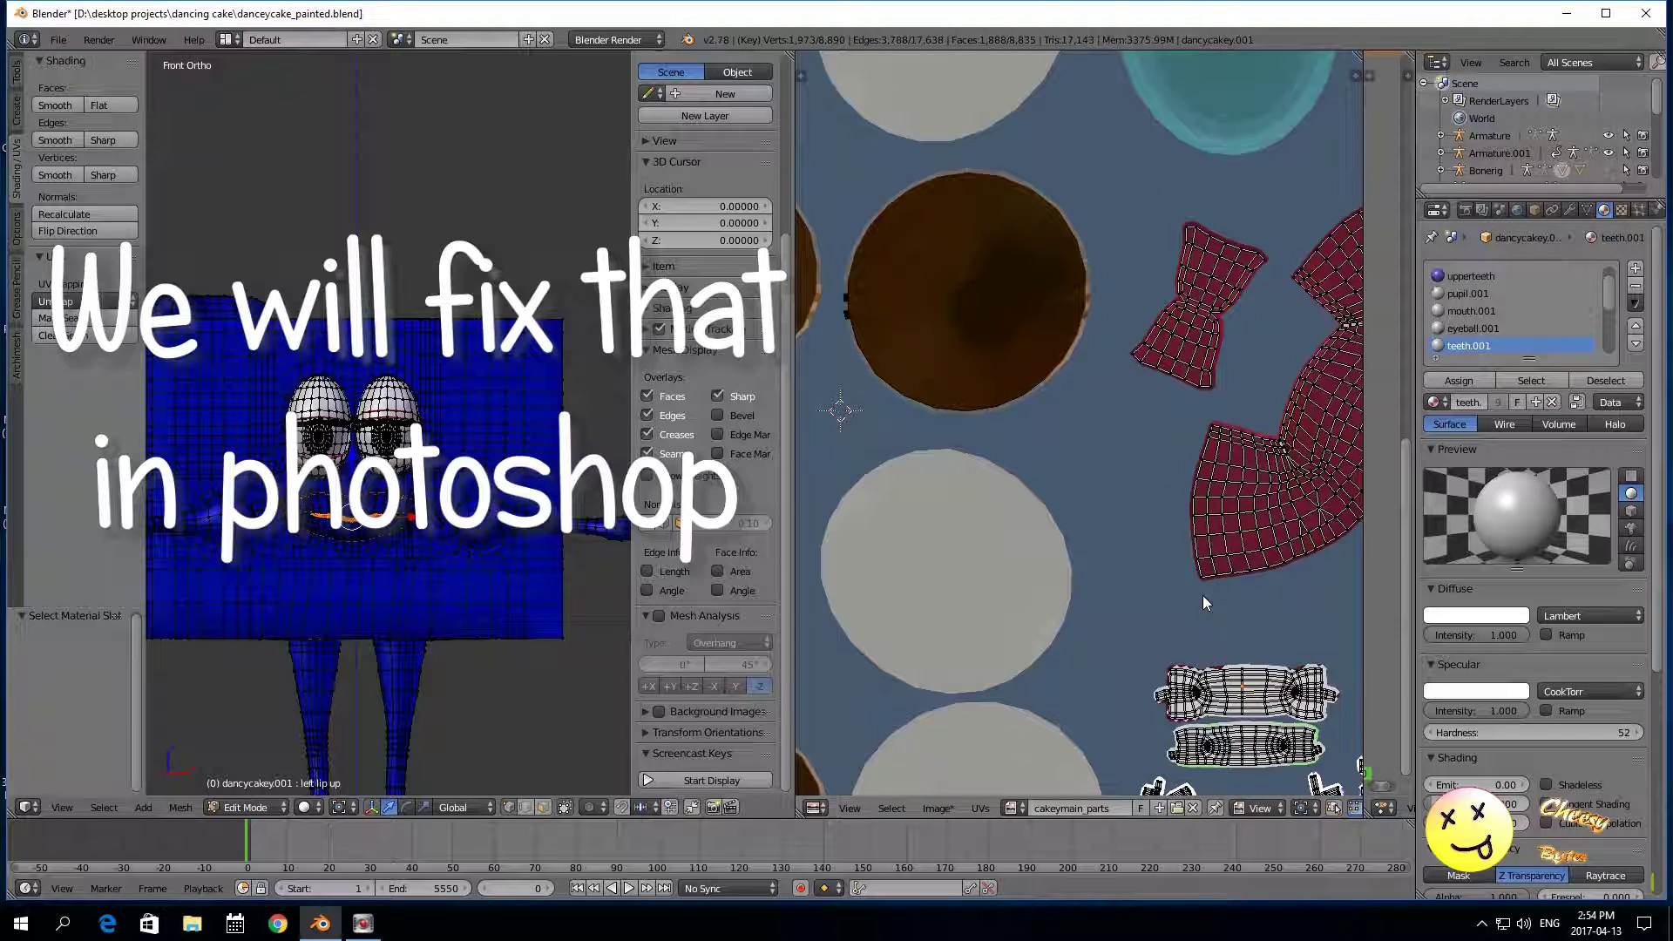
pyautogui.scroll(1, 1476, 314)
pyautogui.scroll(-2, 1477, 316)
pyautogui.scroll(-4, 1478, 324)
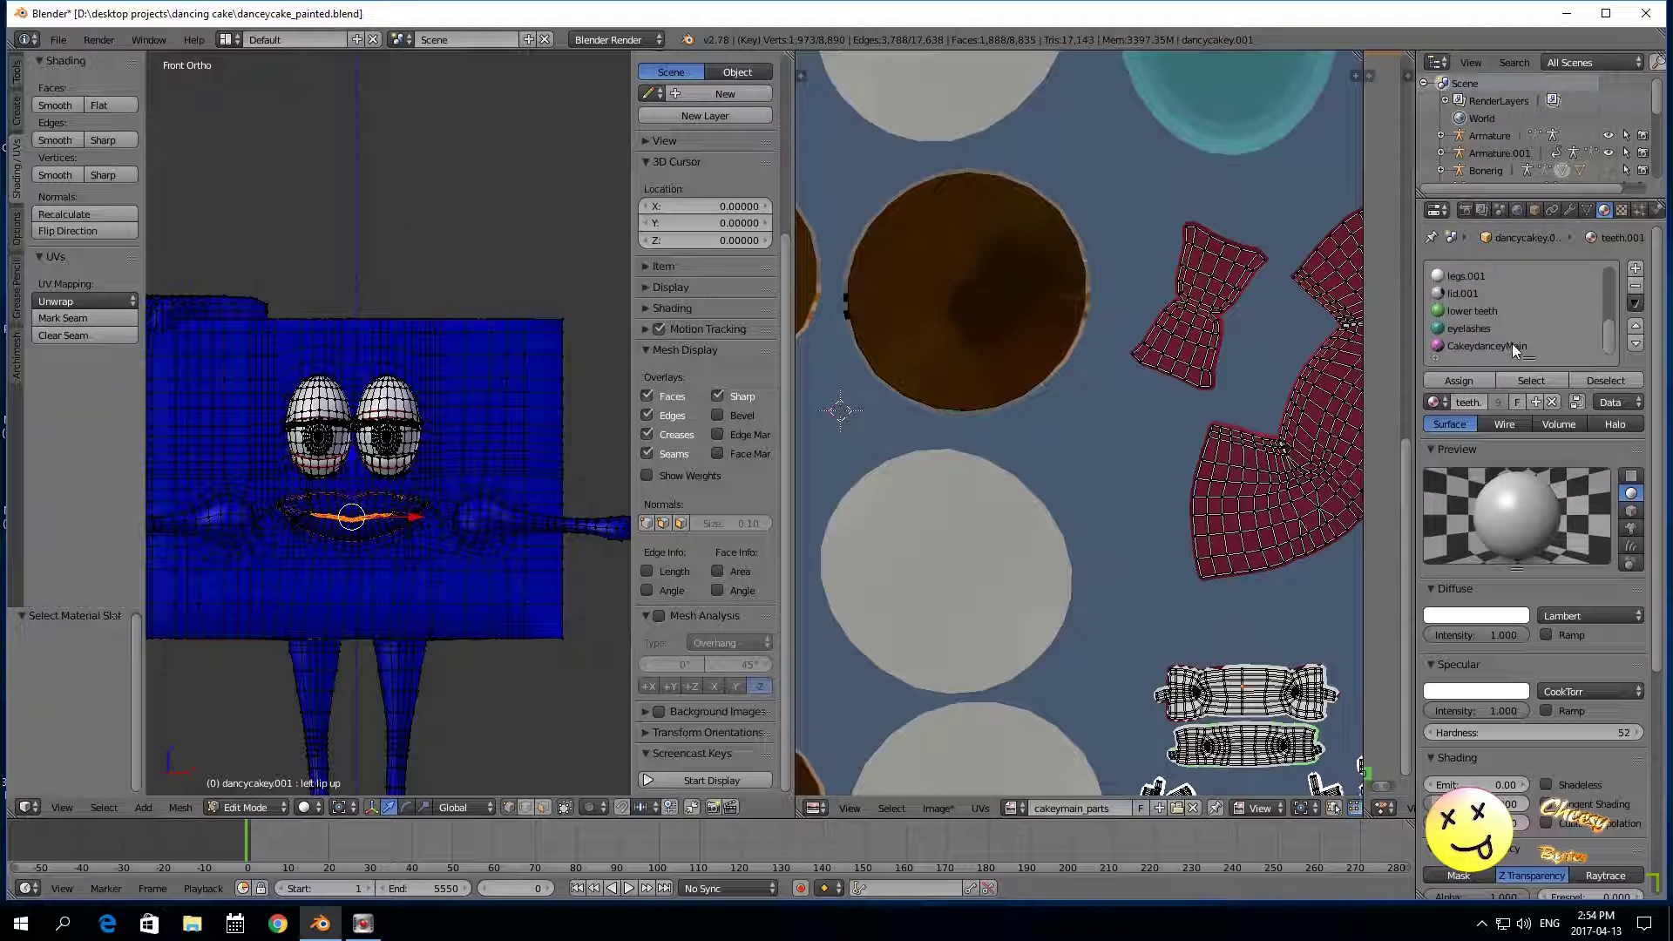
pyautogui.click(1472, 315)
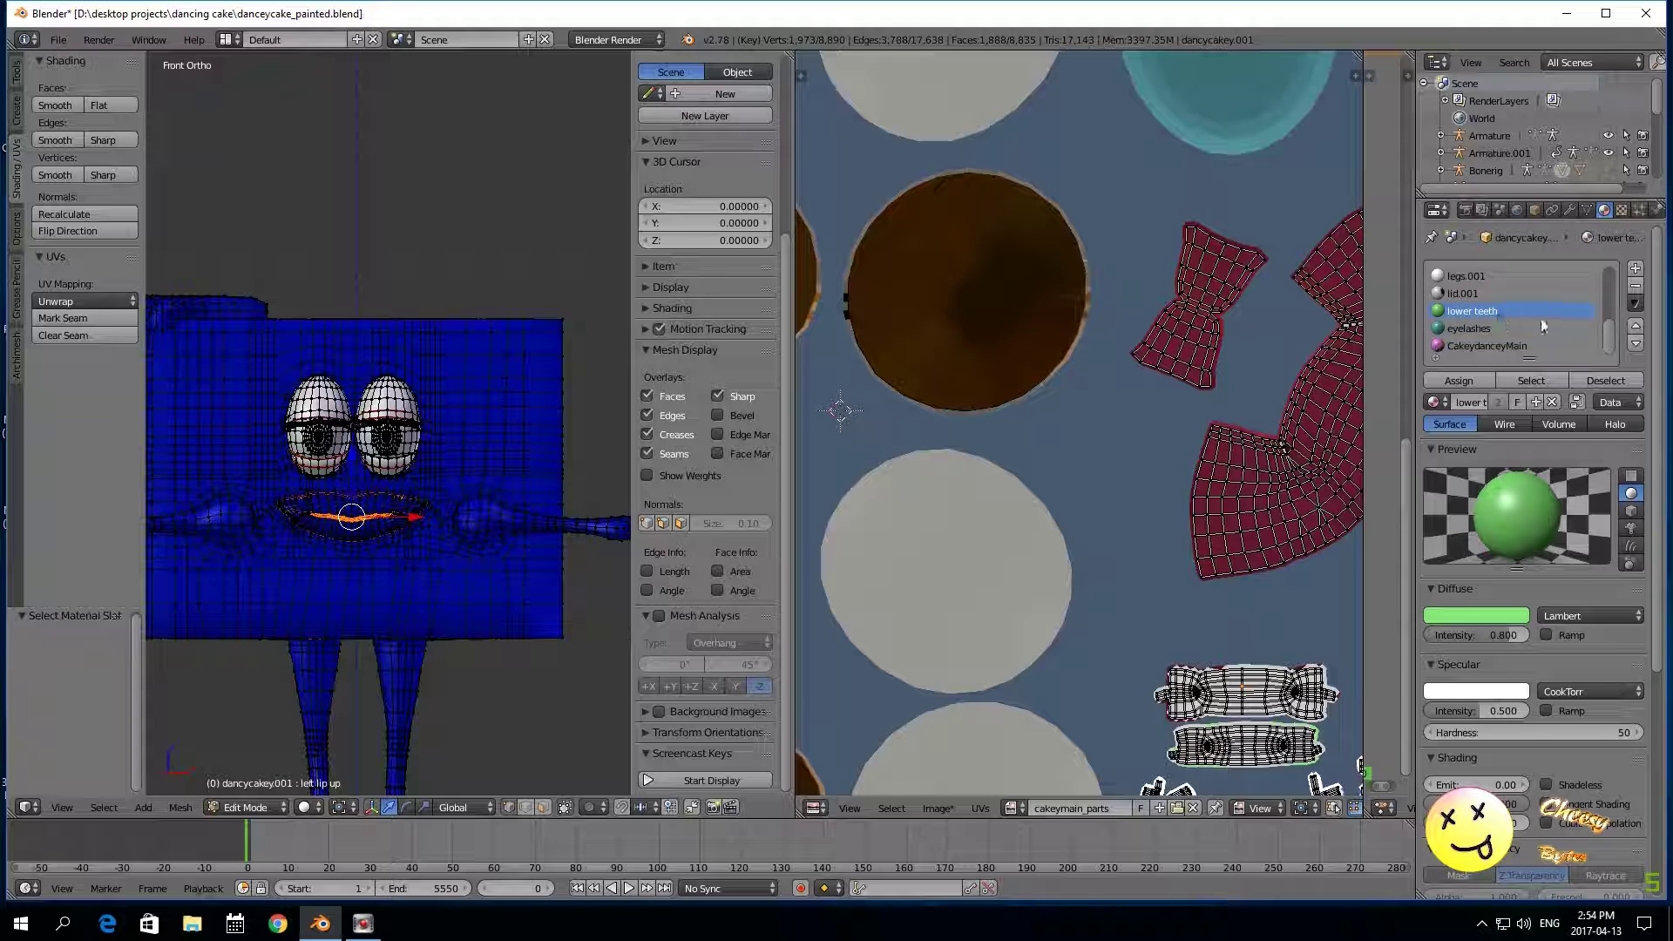
pyautogui.moveTo(1609, 336); pyautogui.dragTo(1607, 281)
pyautogui.click(1471, 293)
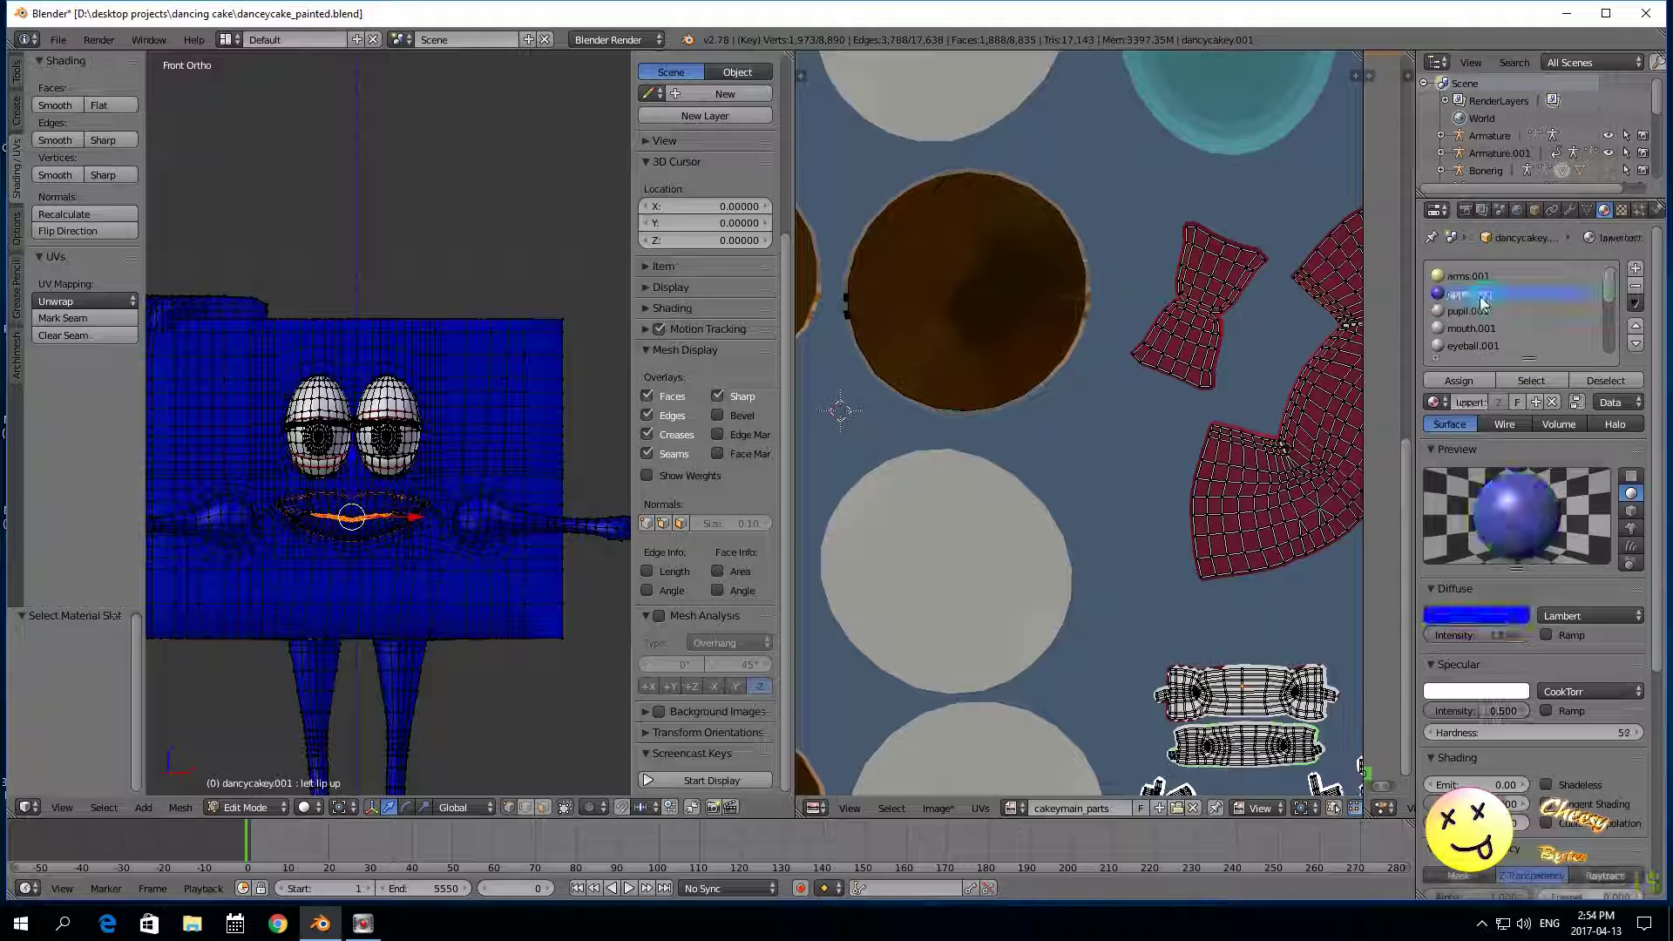
# Step: Save the baked image as cakeymain_parts.png in the finaltextures folder, overwriting the existing file
pyautogui.scroll(-3, 1158, 366)
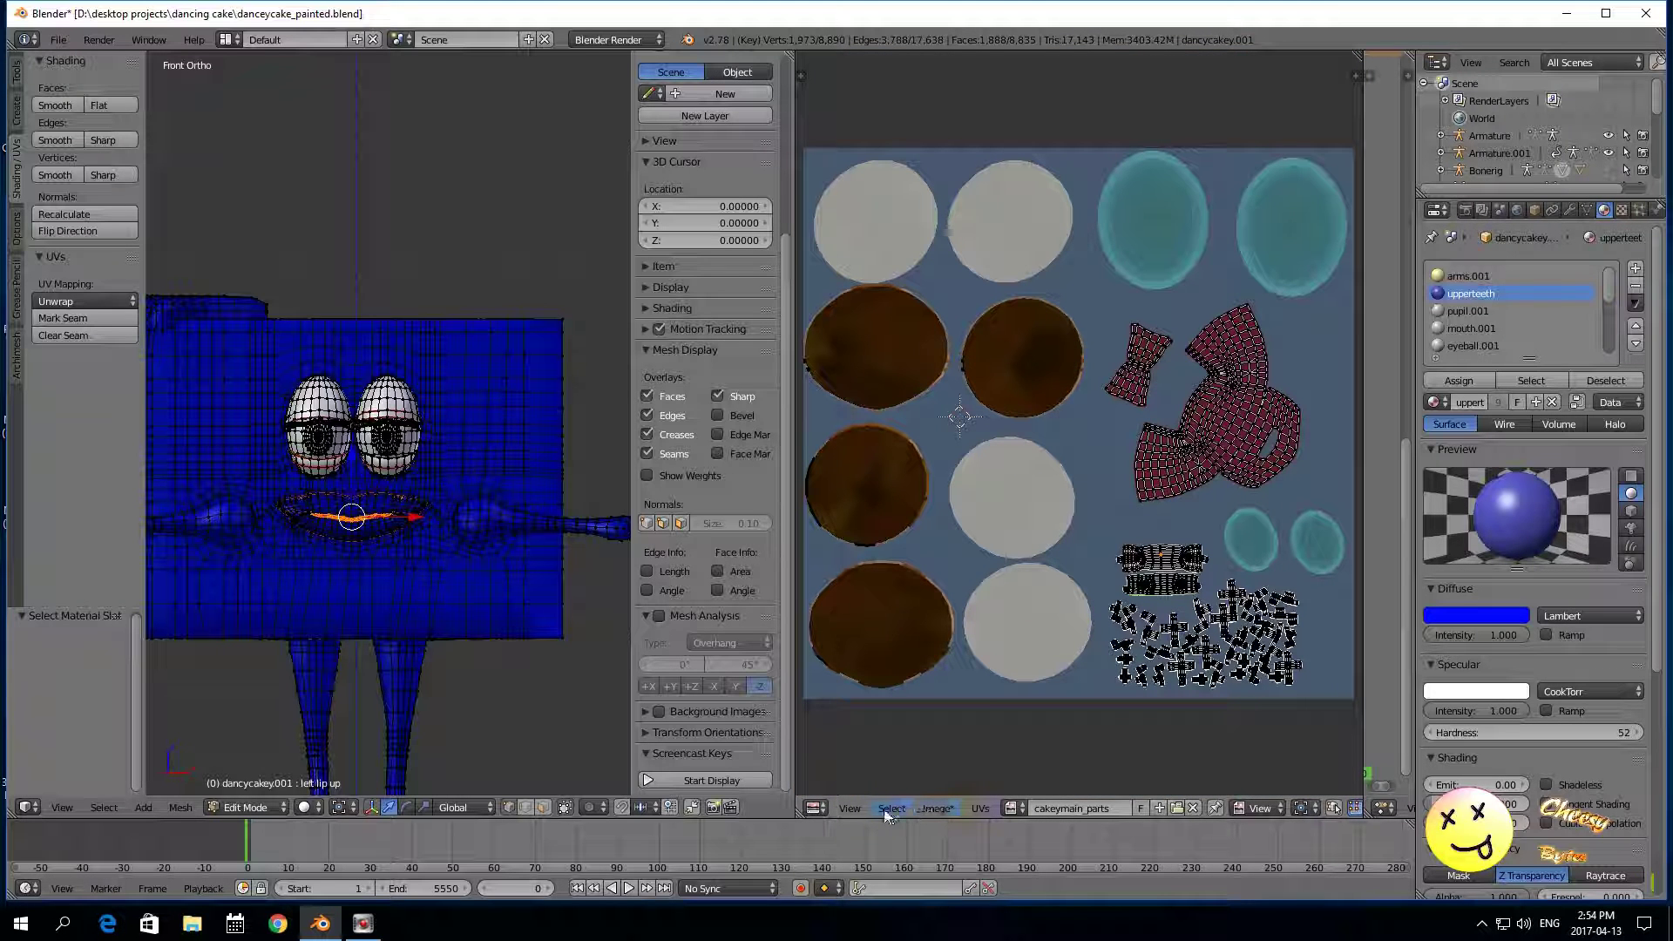
pyautogui.click(936, 809)
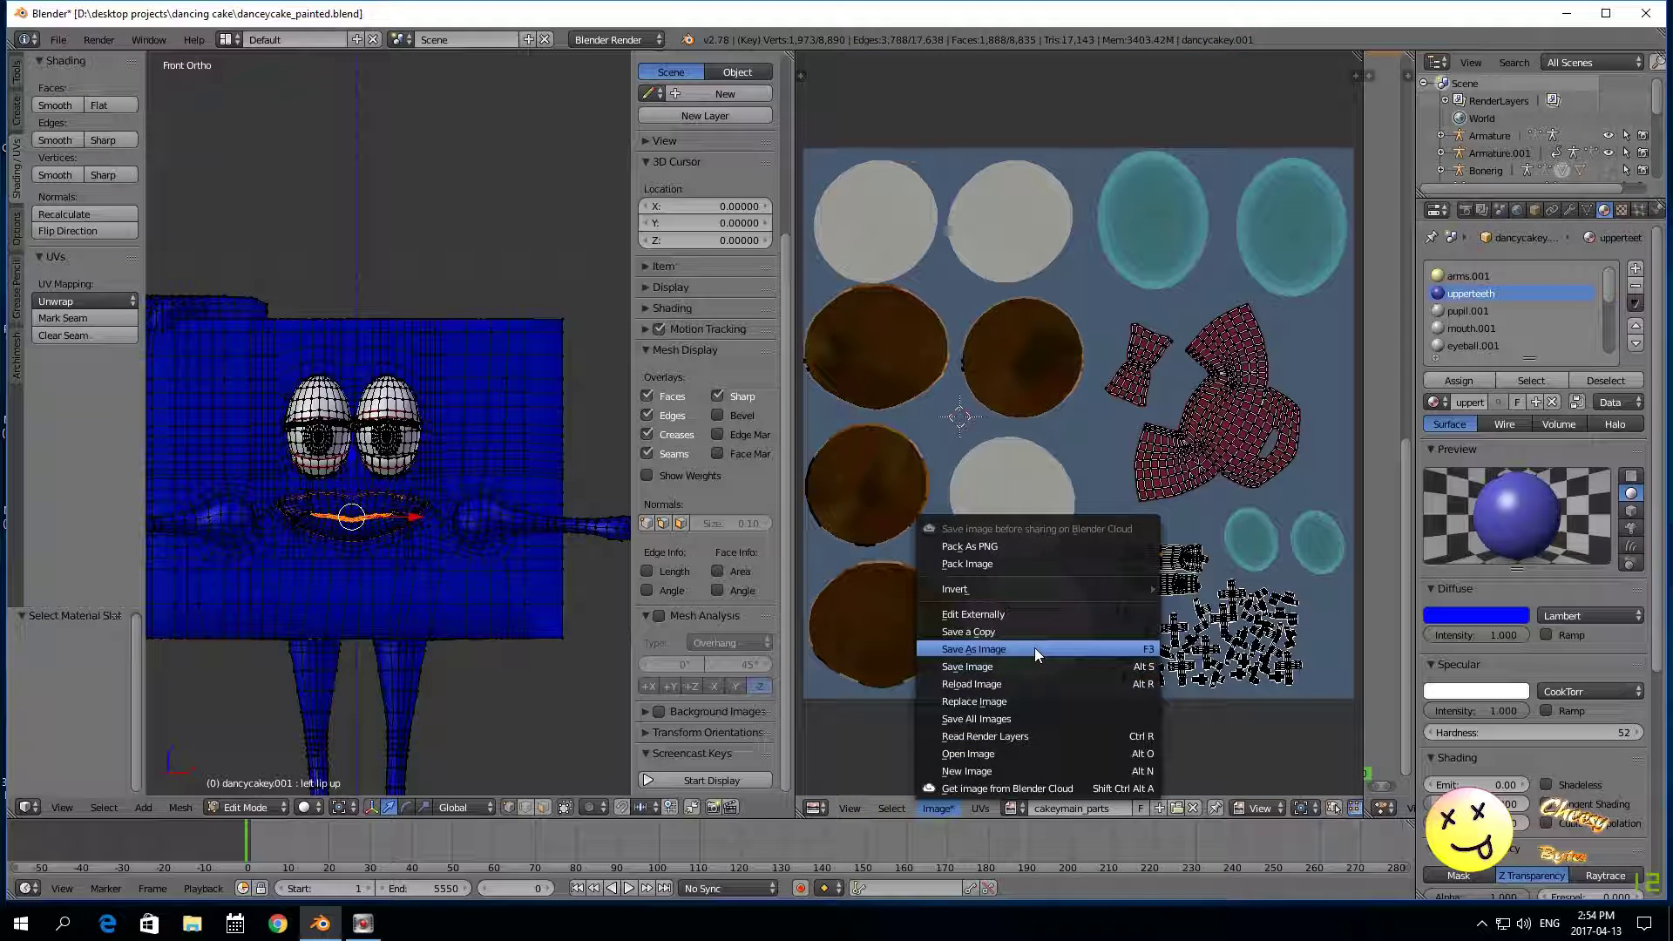
pyautogui.click(1034, 647)
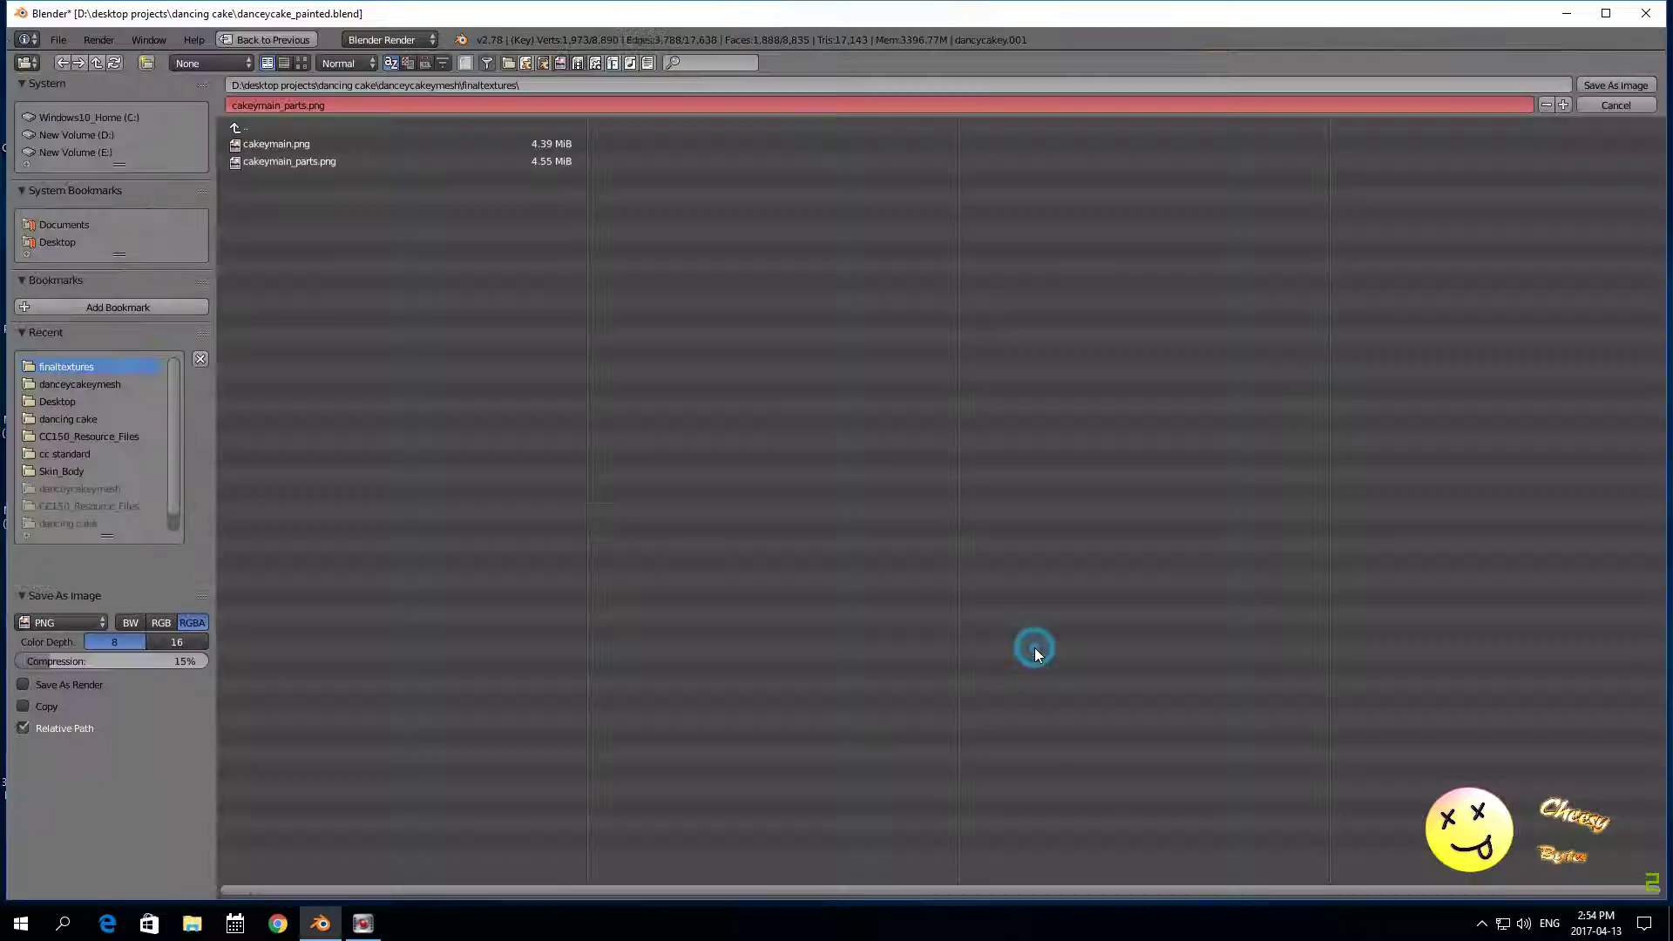
pyautogui.click(312, 166)
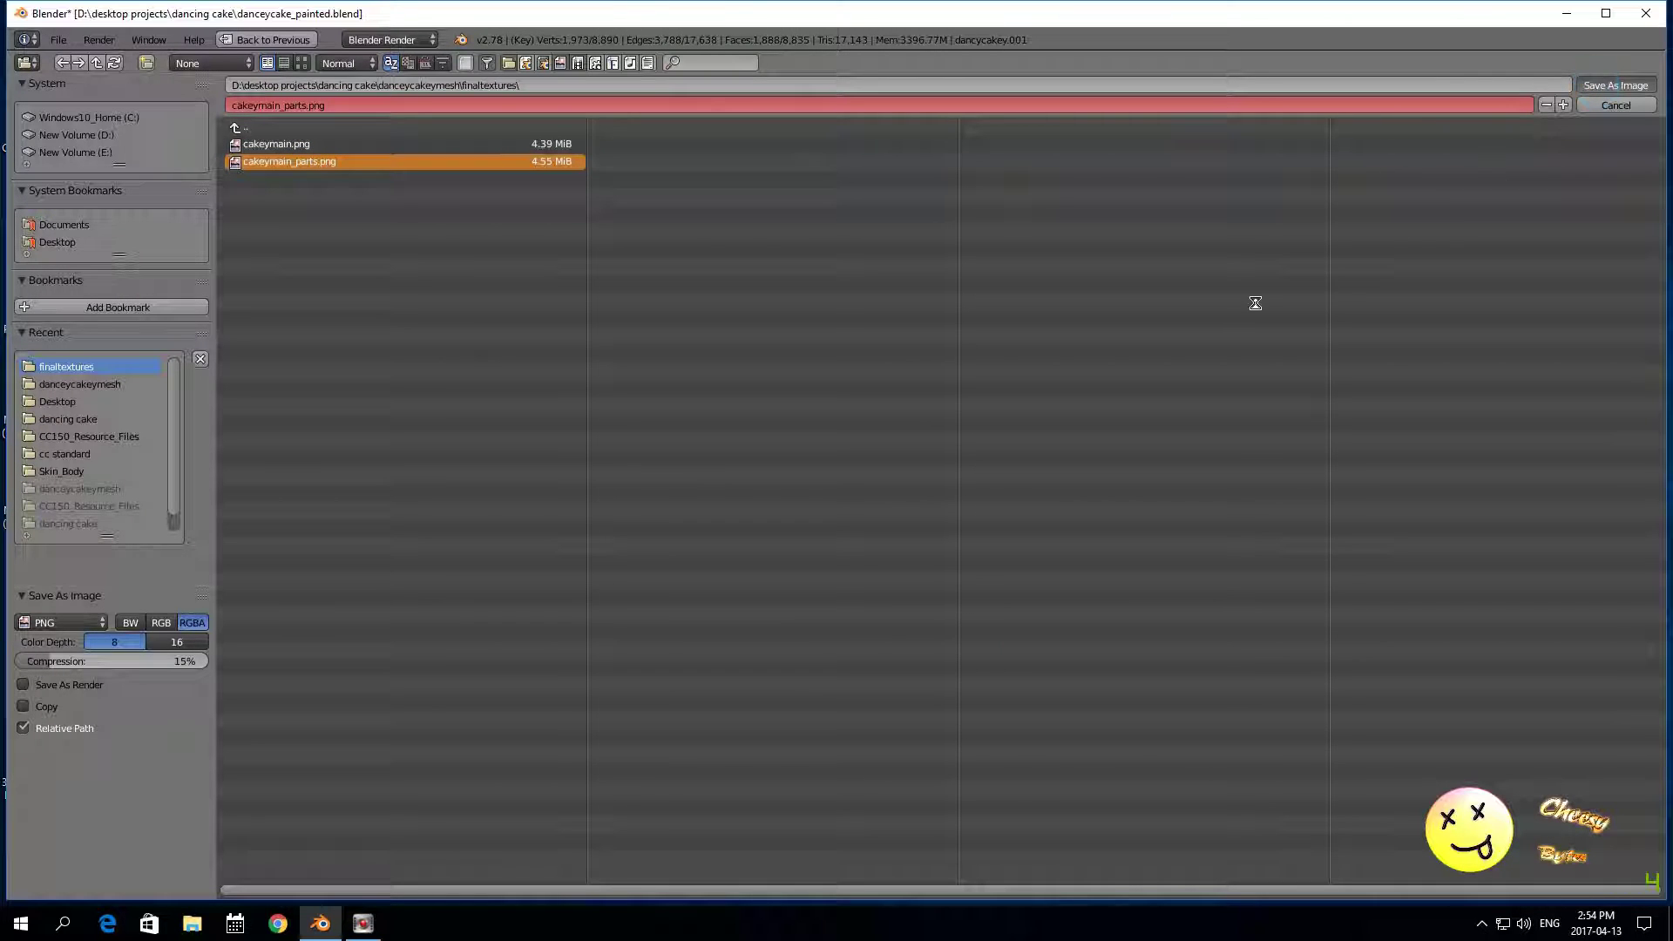
pyautogui.press('Return')
# Step: Deselect the whole mesh and select the faces assigned to the upperteeth, pupil.001 and mouth.001 materials
pyautogui.moveTo(1600, 327); pyautogui.dragTo(1606, 299)
pyautogui.click(1492, 310)
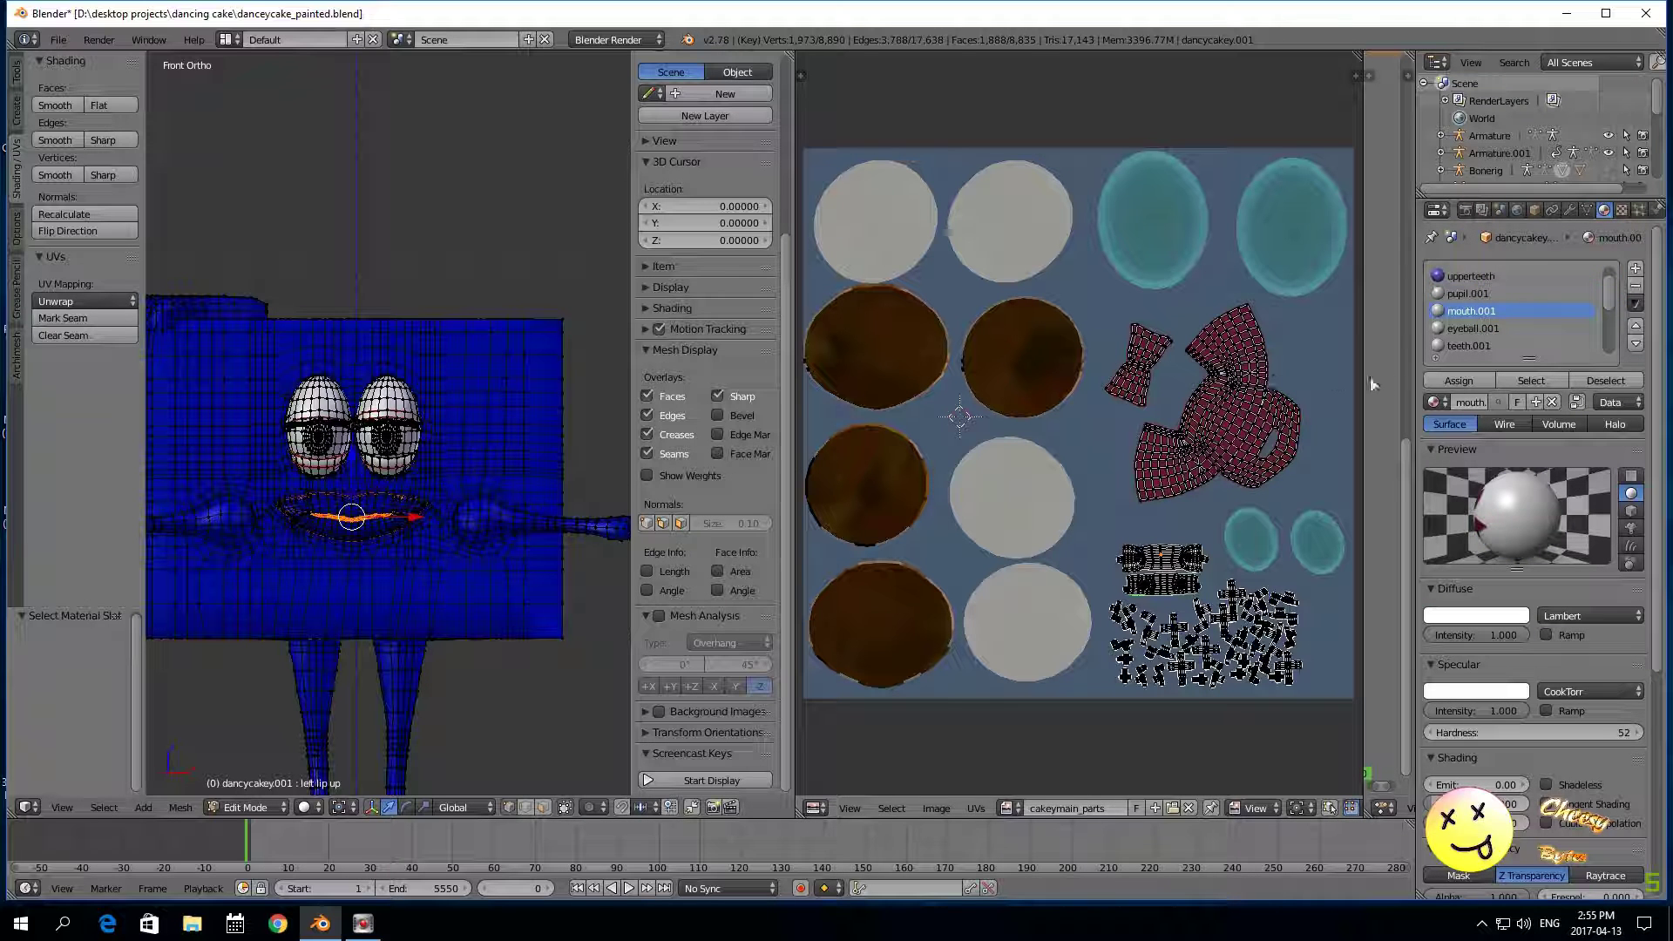
pyautogui.click(1470, 293)
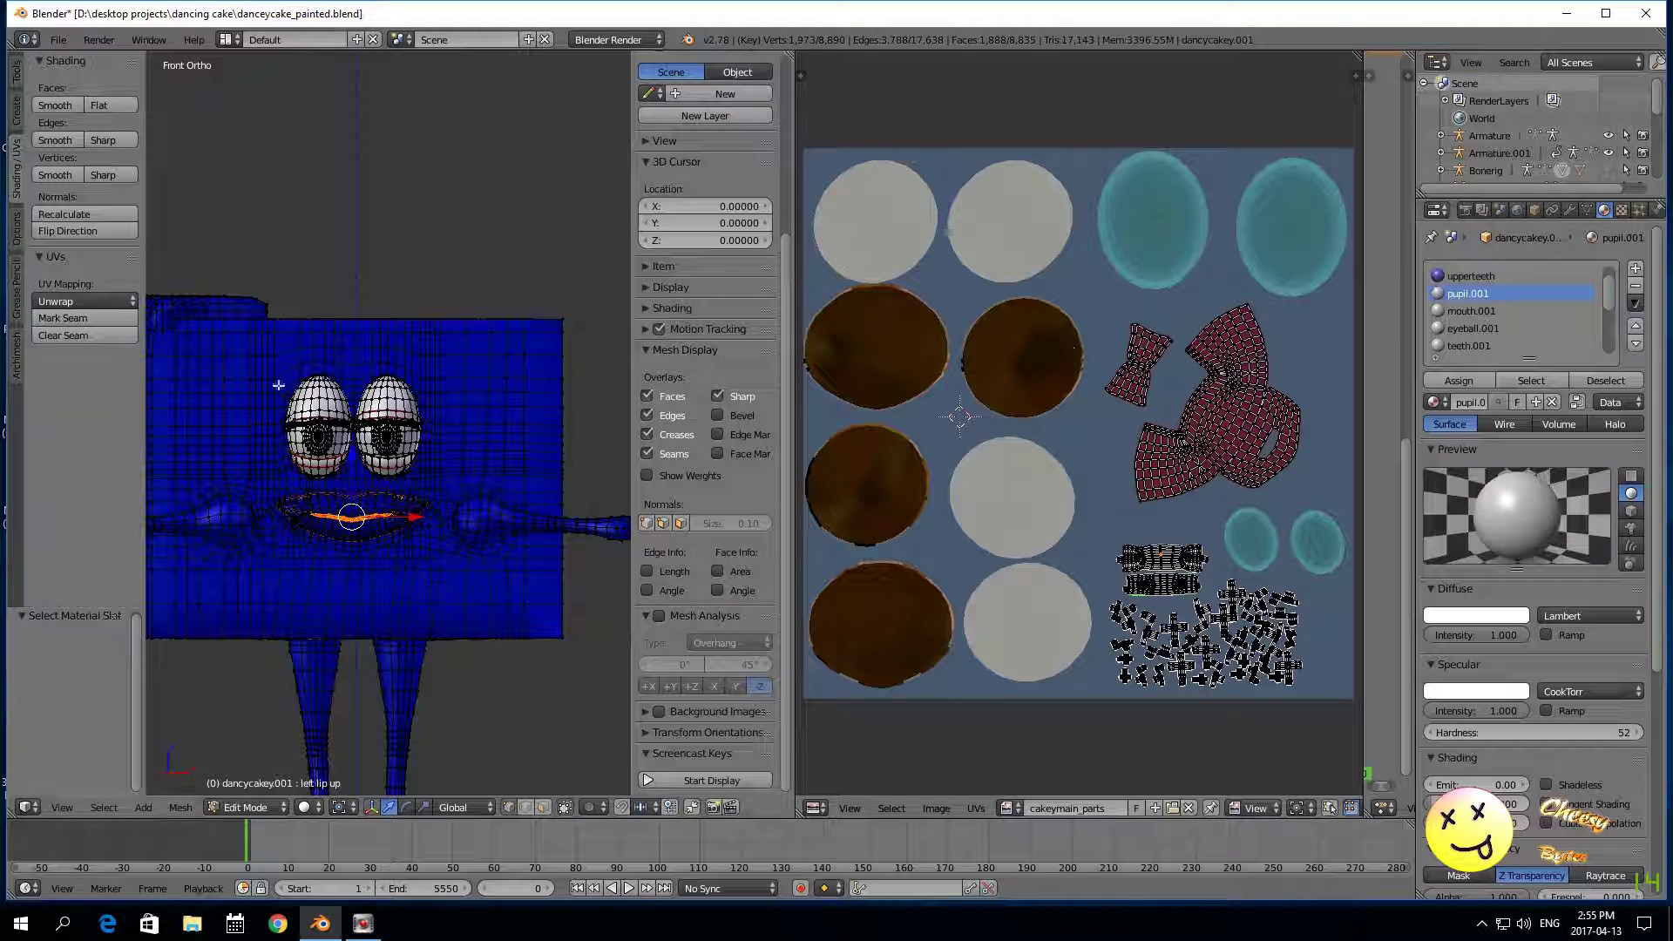
pyautogui.scroll(-5, 706, 349)
pyautogui.press('a')
pyautogui.click(1471, 277)
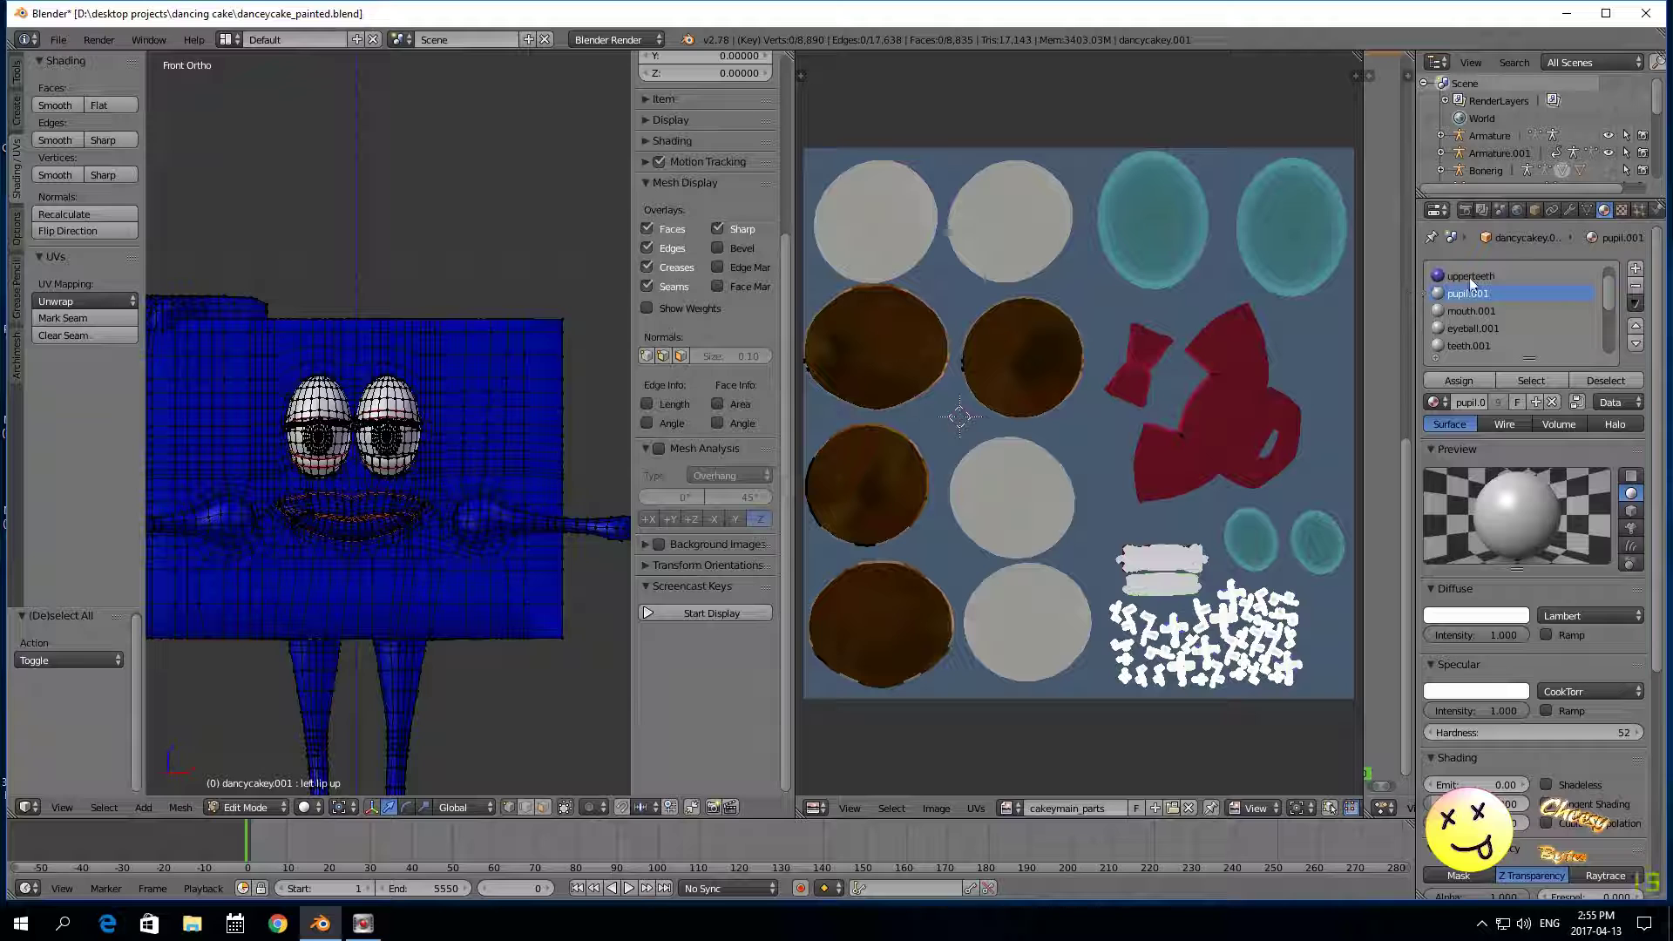
pyautogui.click(1535, 380)
pyautogui.click(1470, 294)
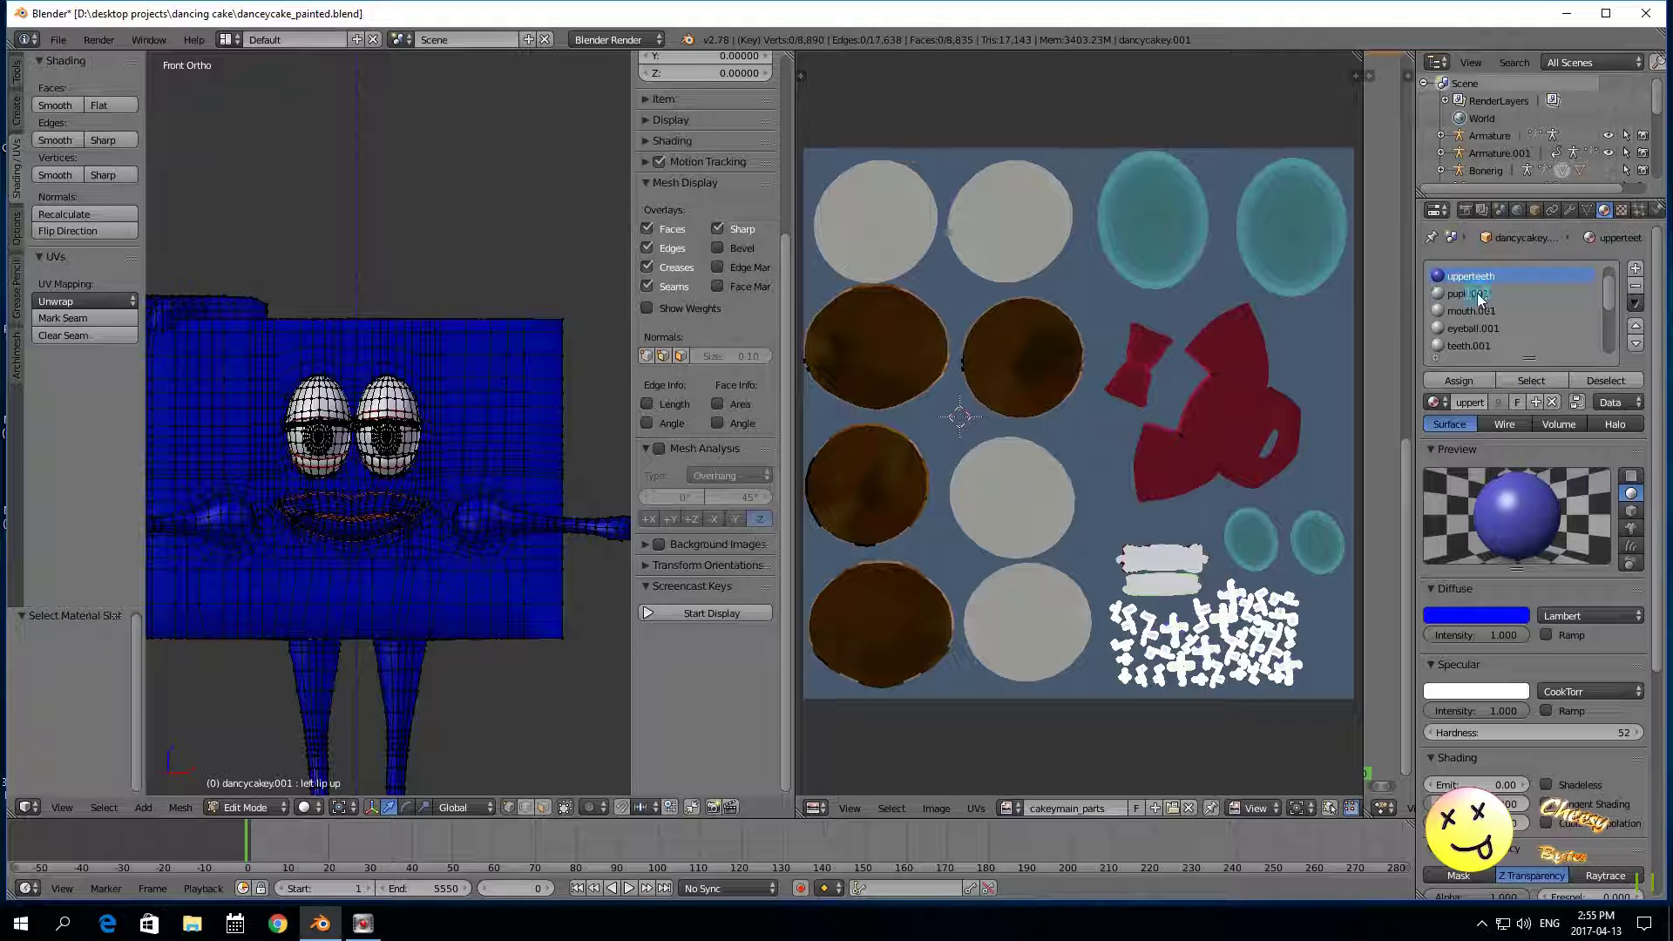
pyautogui.click(1531, 381)
pyautogui.click(1469, 311)
pyautogui.click(1527, 381)
# Step: Add the faces of the eyeball.001, teeth.001 and lid.001 materials to the selection
pyautogui.click(1473, 329)
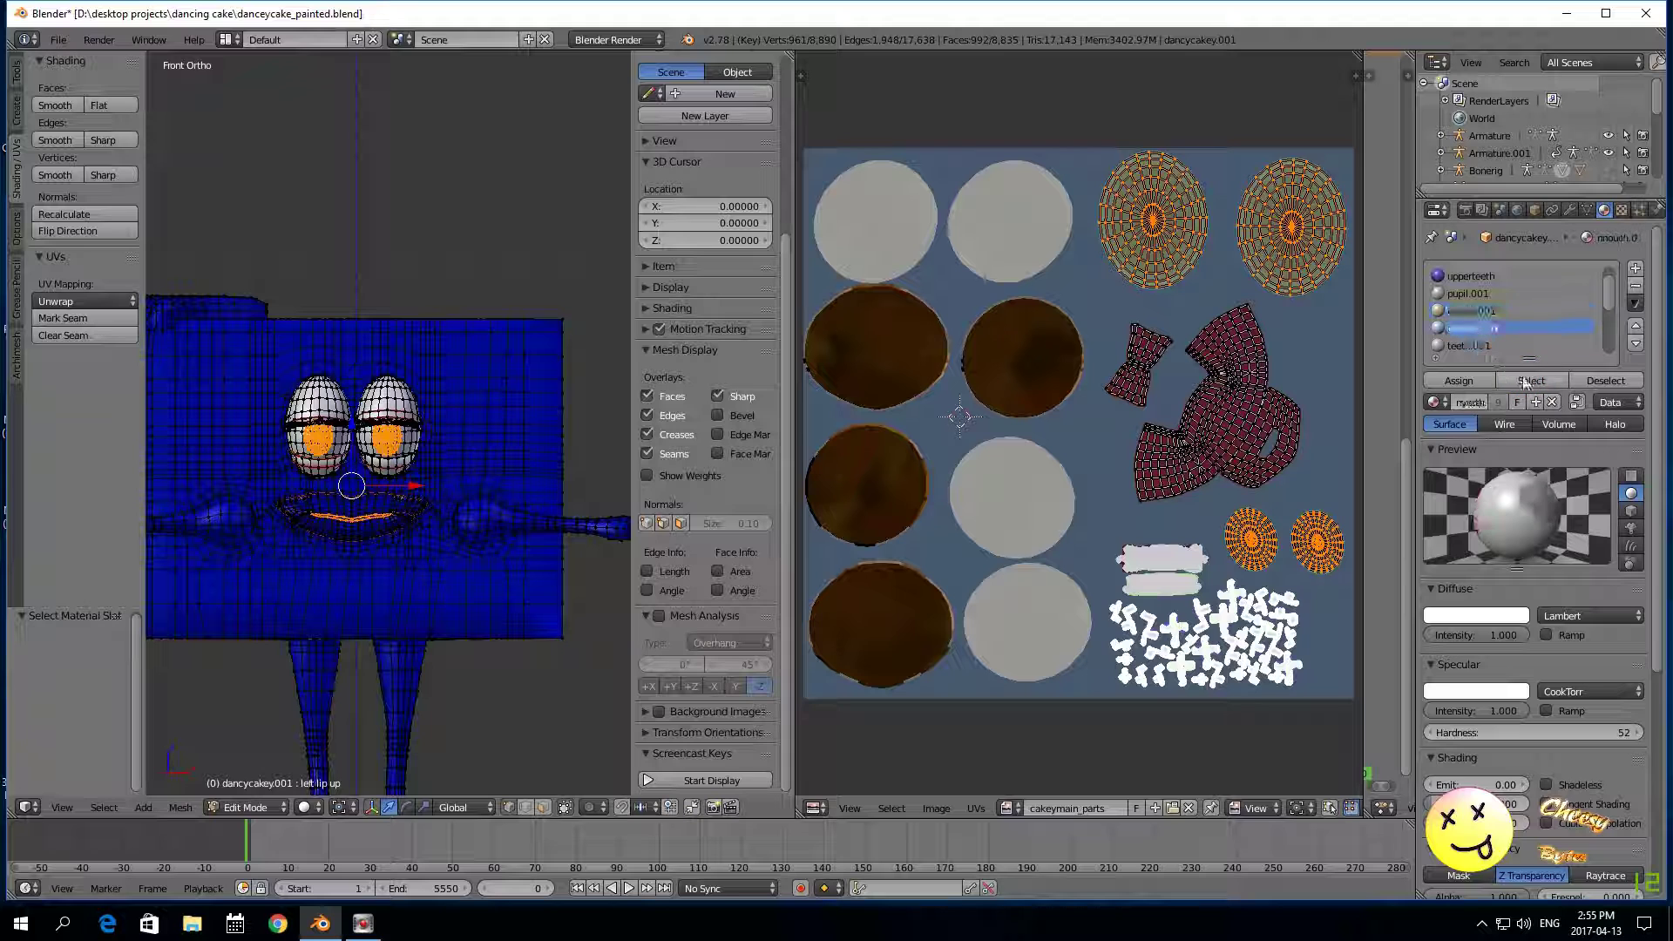
pyautogui.click(1531, 381)
pyautogui.click(1463, 346)
pyautogui.click(1516, 380)
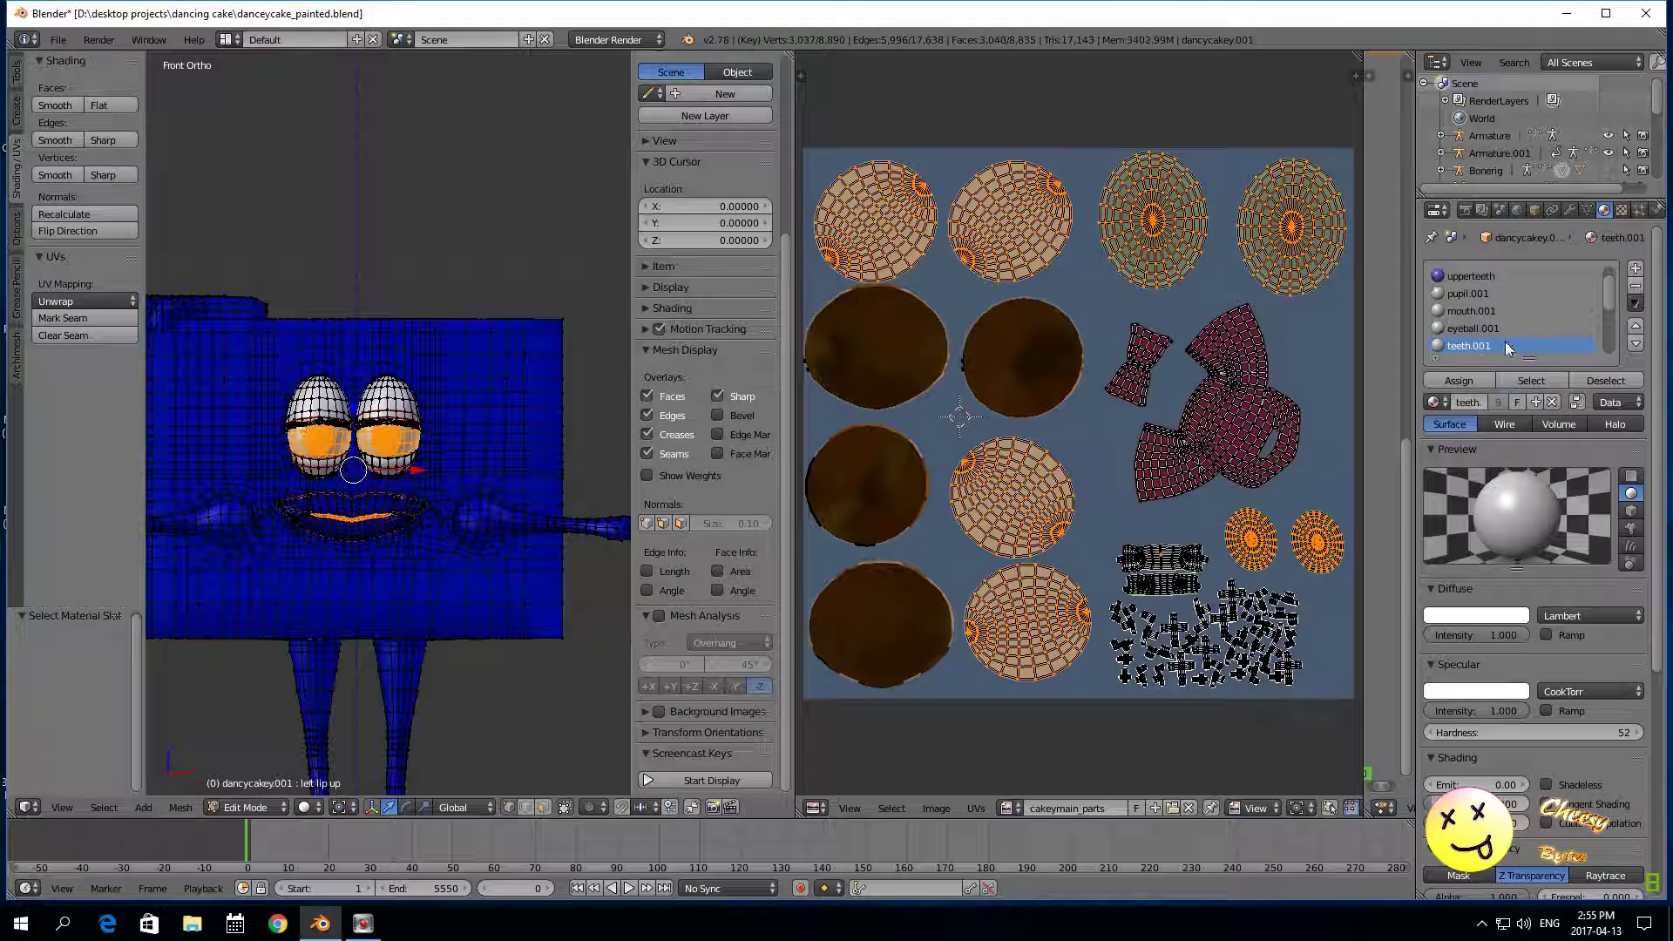
pyautogui.scroll(-2, 1483, 337)
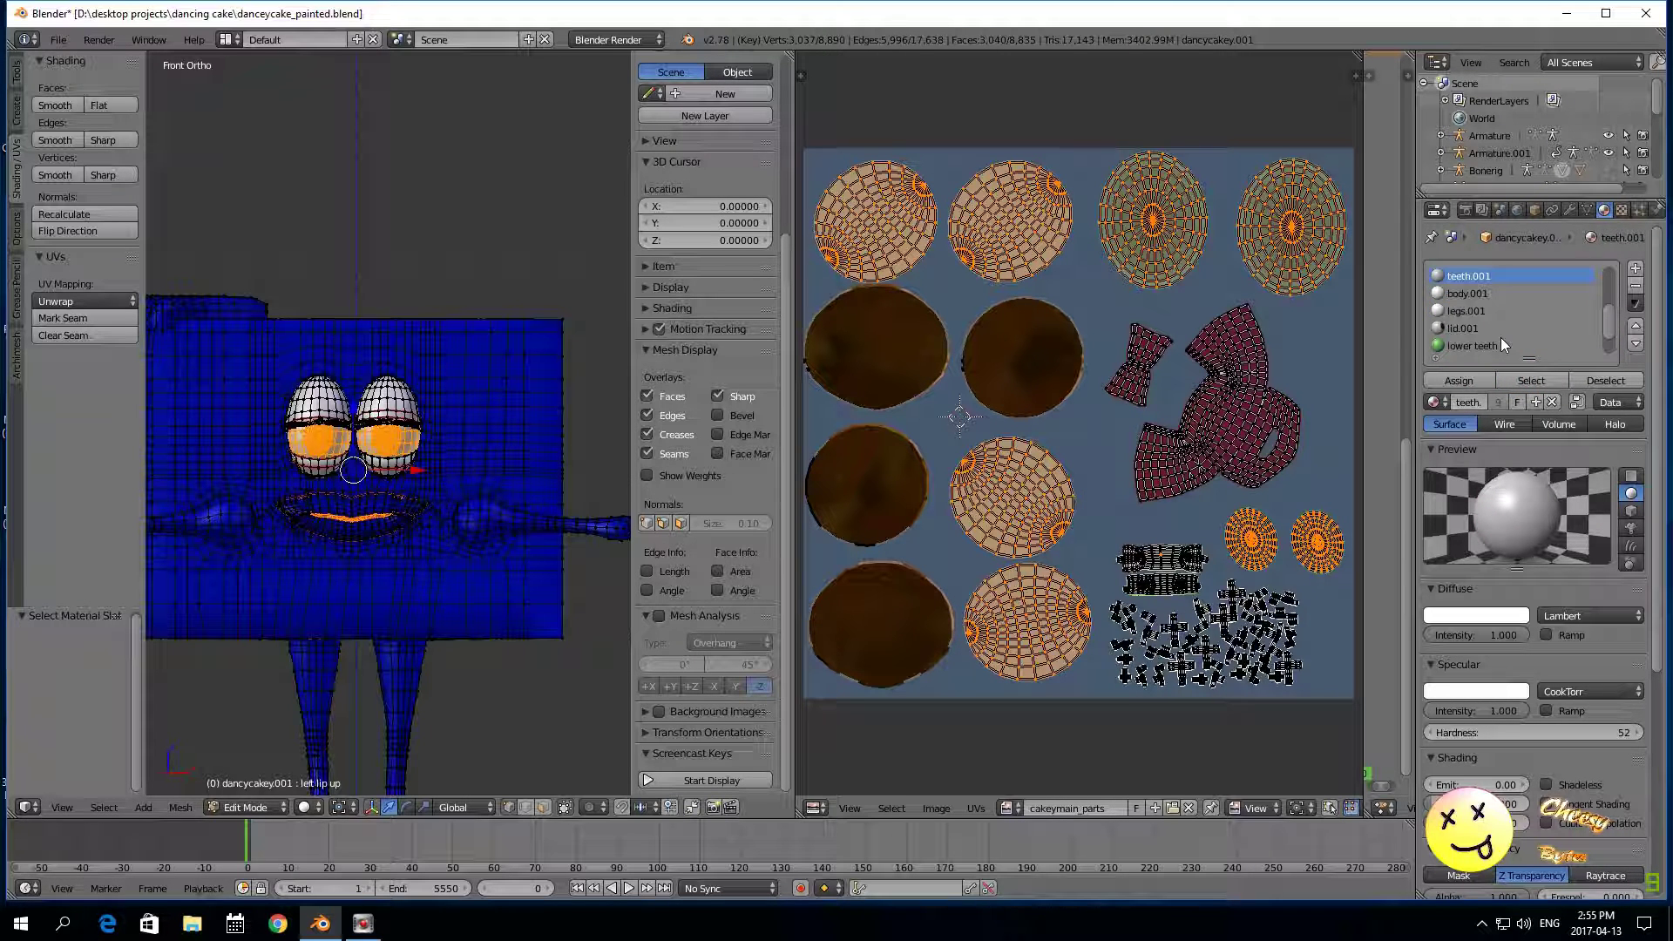
pyautogui.click(1480, 329)
pyautogui.click(1523, 377)
pyautogui.scroll(-1, 1482, 343)
pyautogui.scroll(-1, 1507, 342)
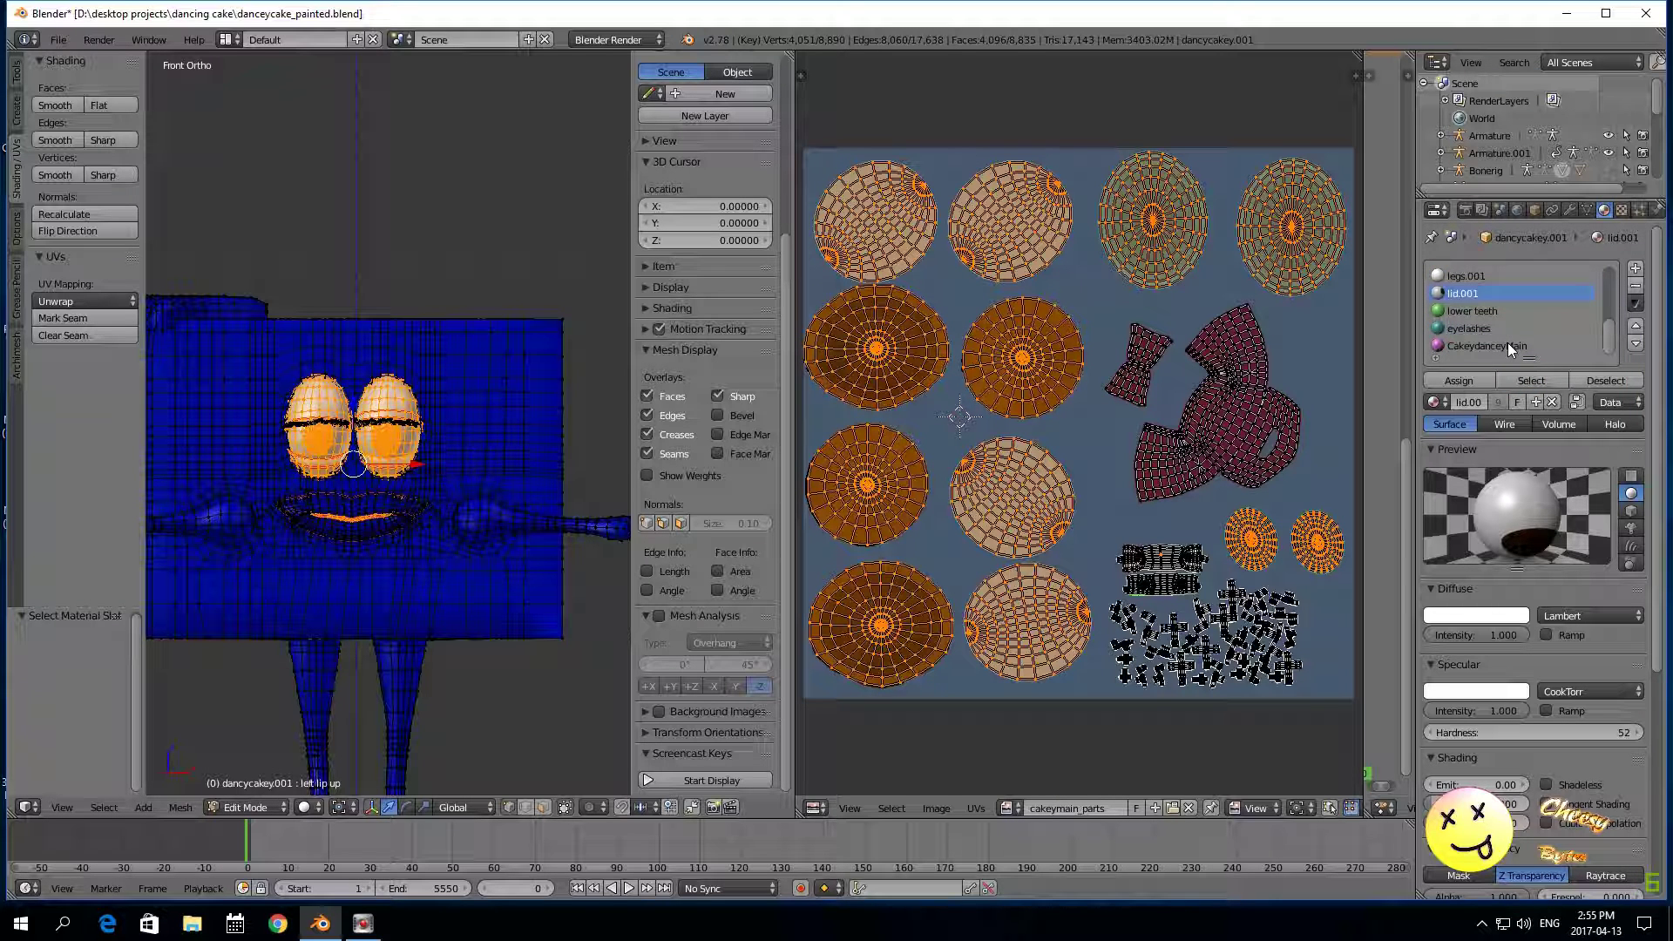
# Step: Create a new material named cakeydanceParts in a new slot and assign it to the selected faces
pyautogui.moveTo(1607, 339); pyautogui.dragTo(1602, 306)
pyautogui.click(1471, 275)
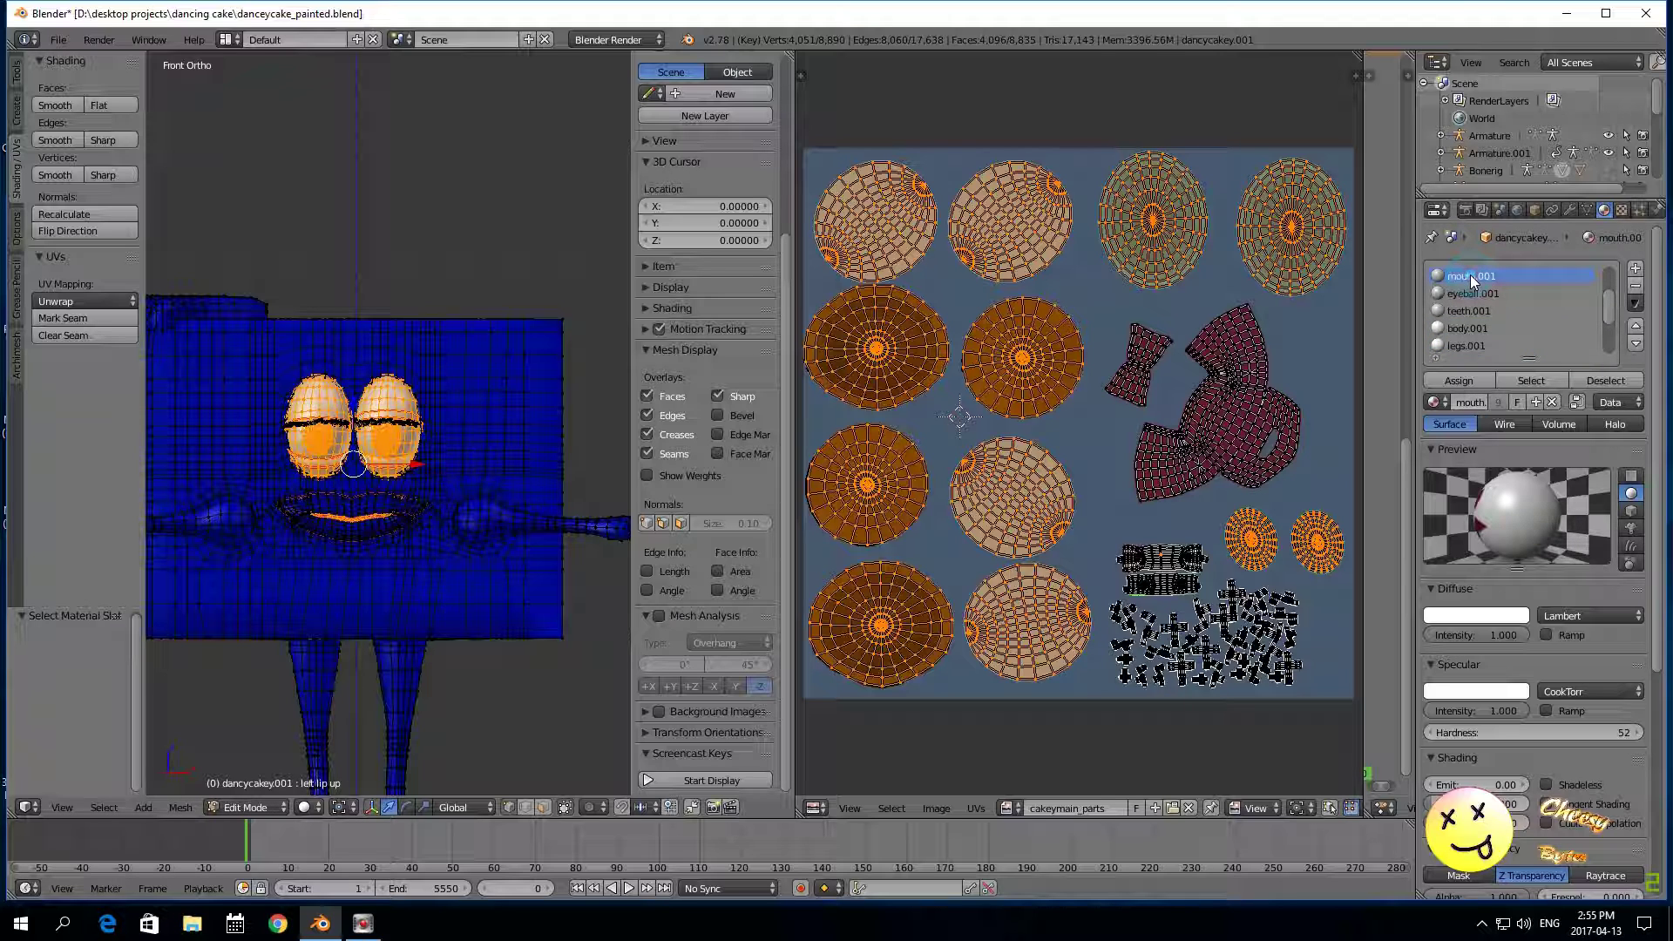
pyautogui.moveTo(1609, 307); pyautogui.dragTo(1603, 366)
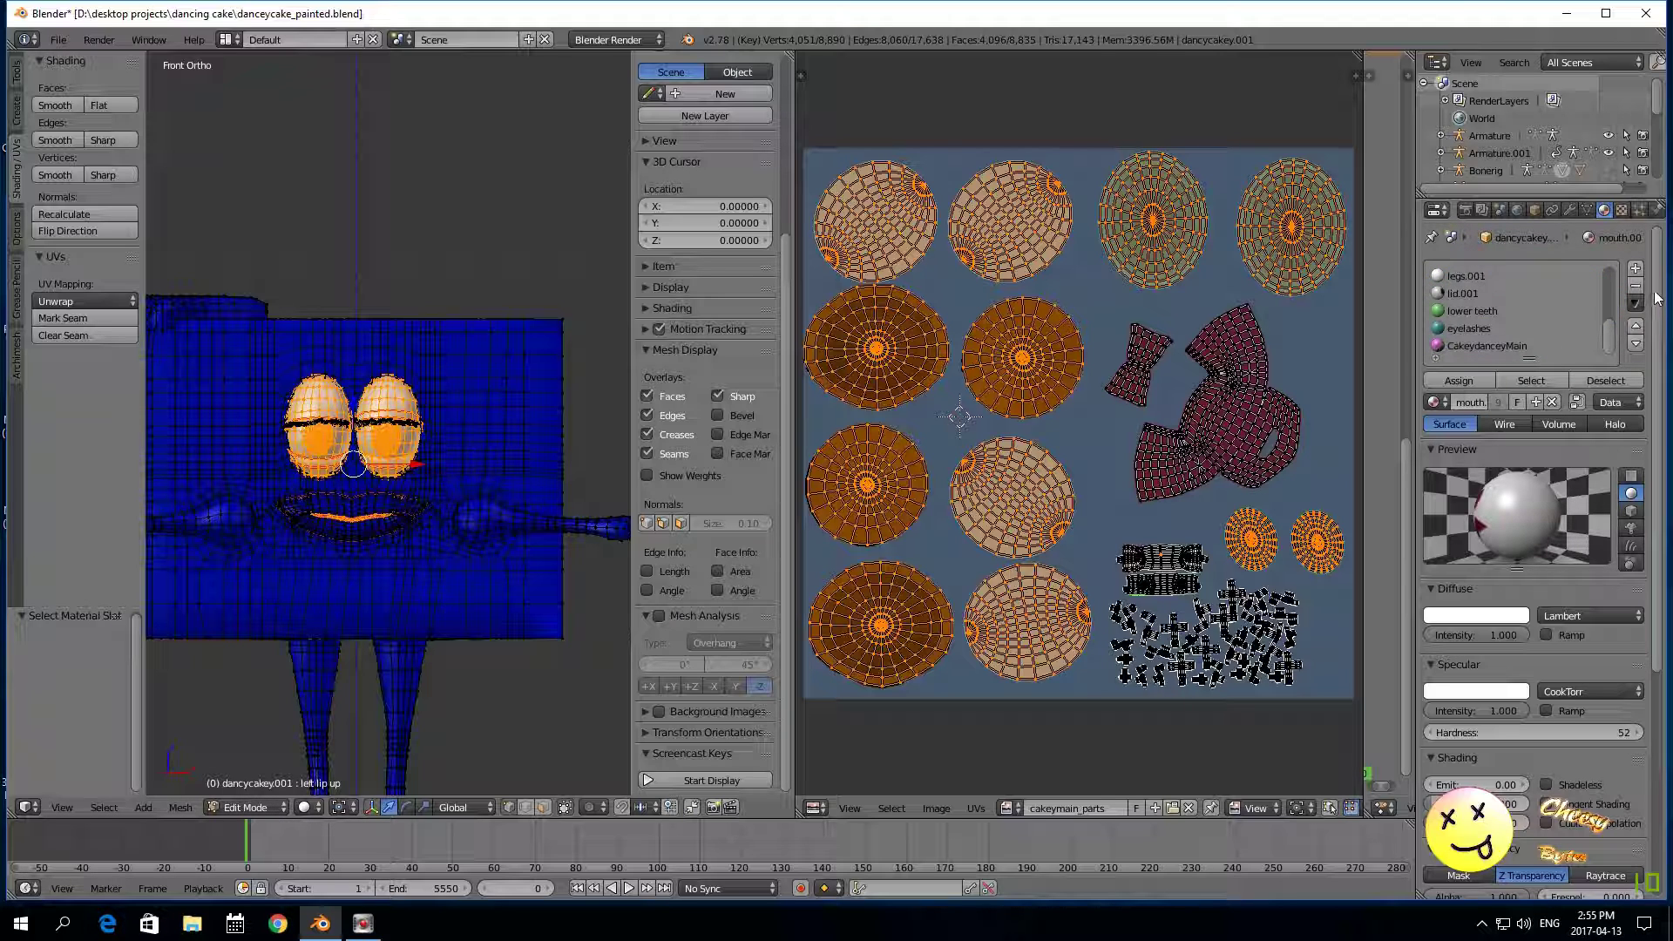
pyautogui.click(1636, 270)
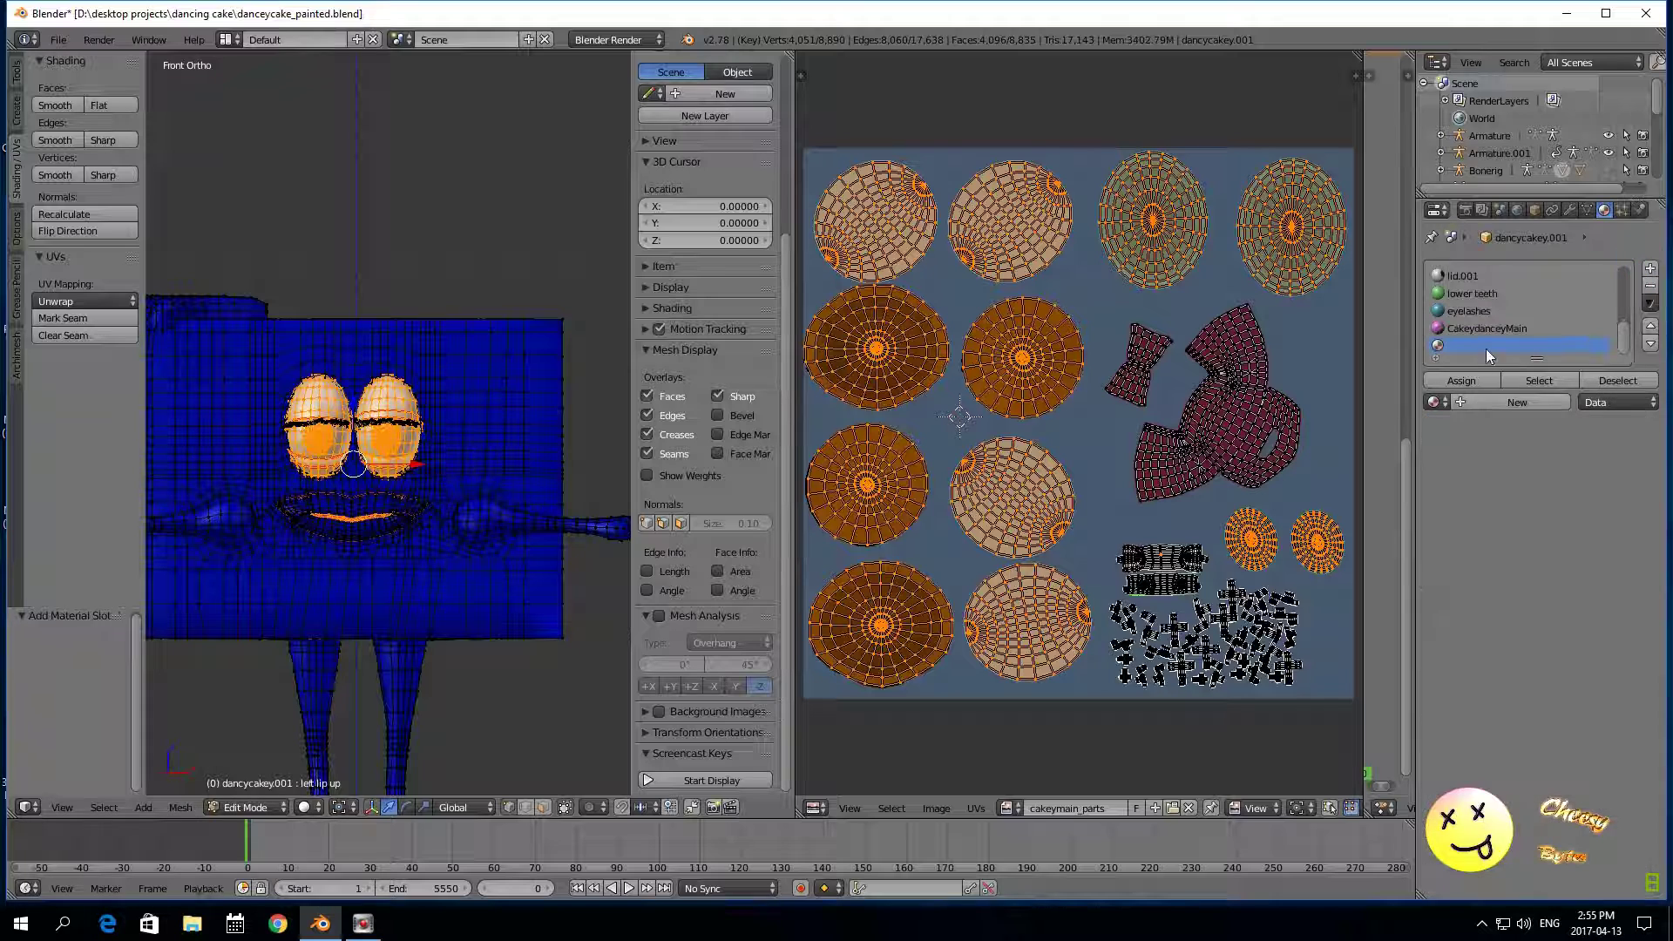
pyautogui.click(1498, 403)
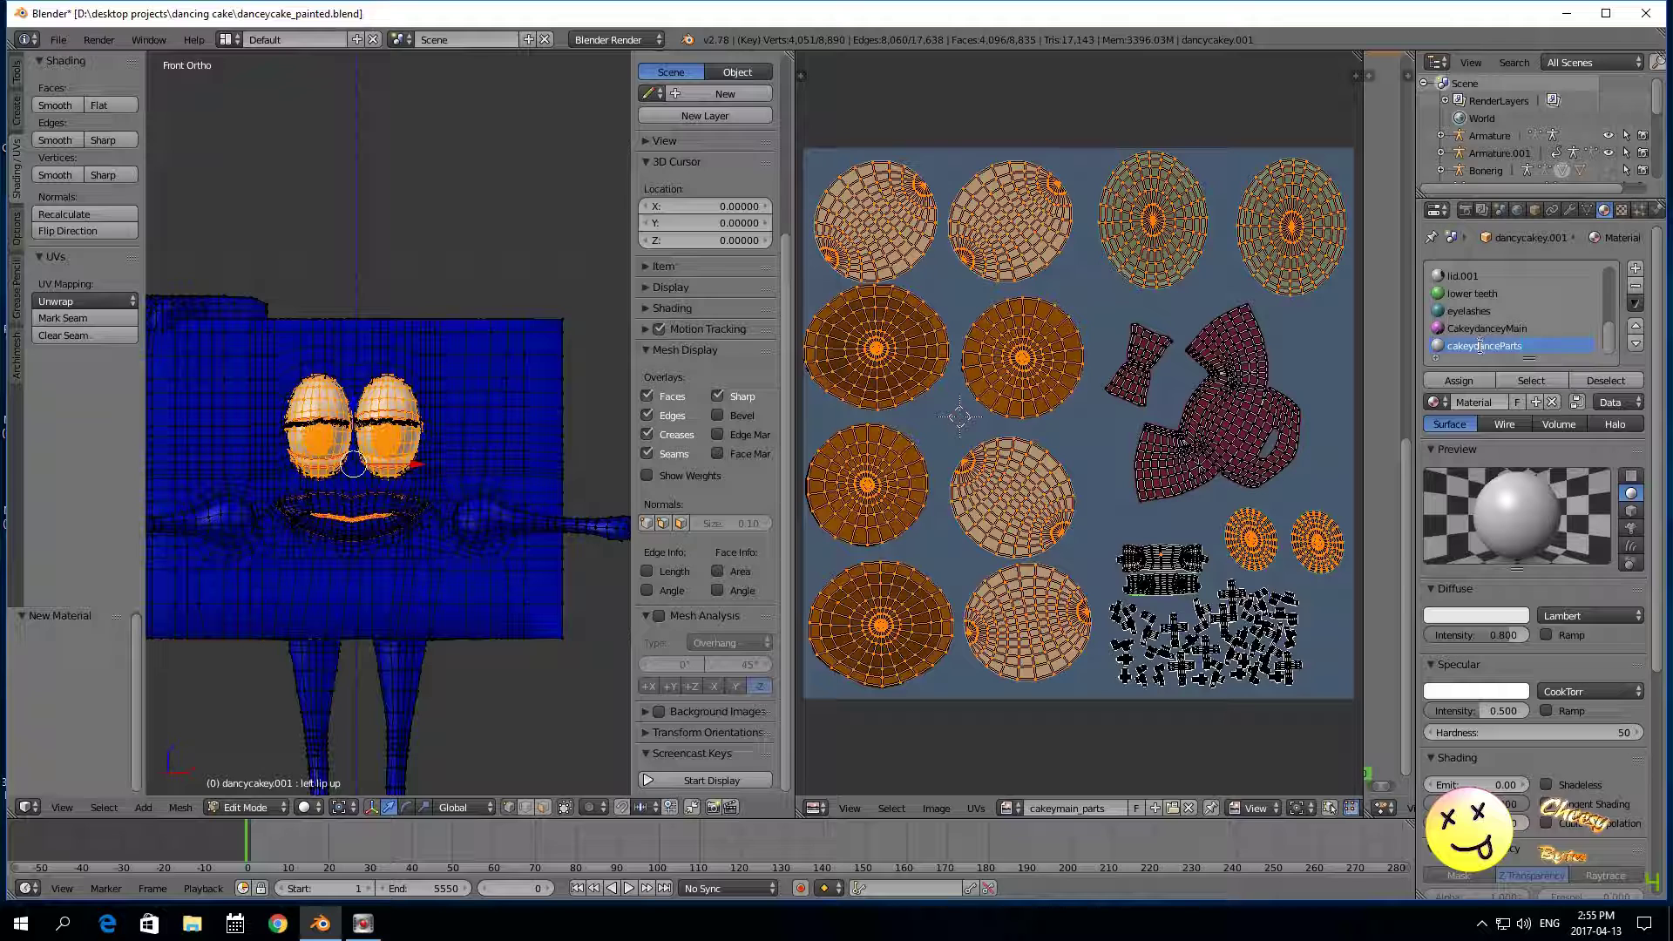
pyautogui.click(1460, 381)
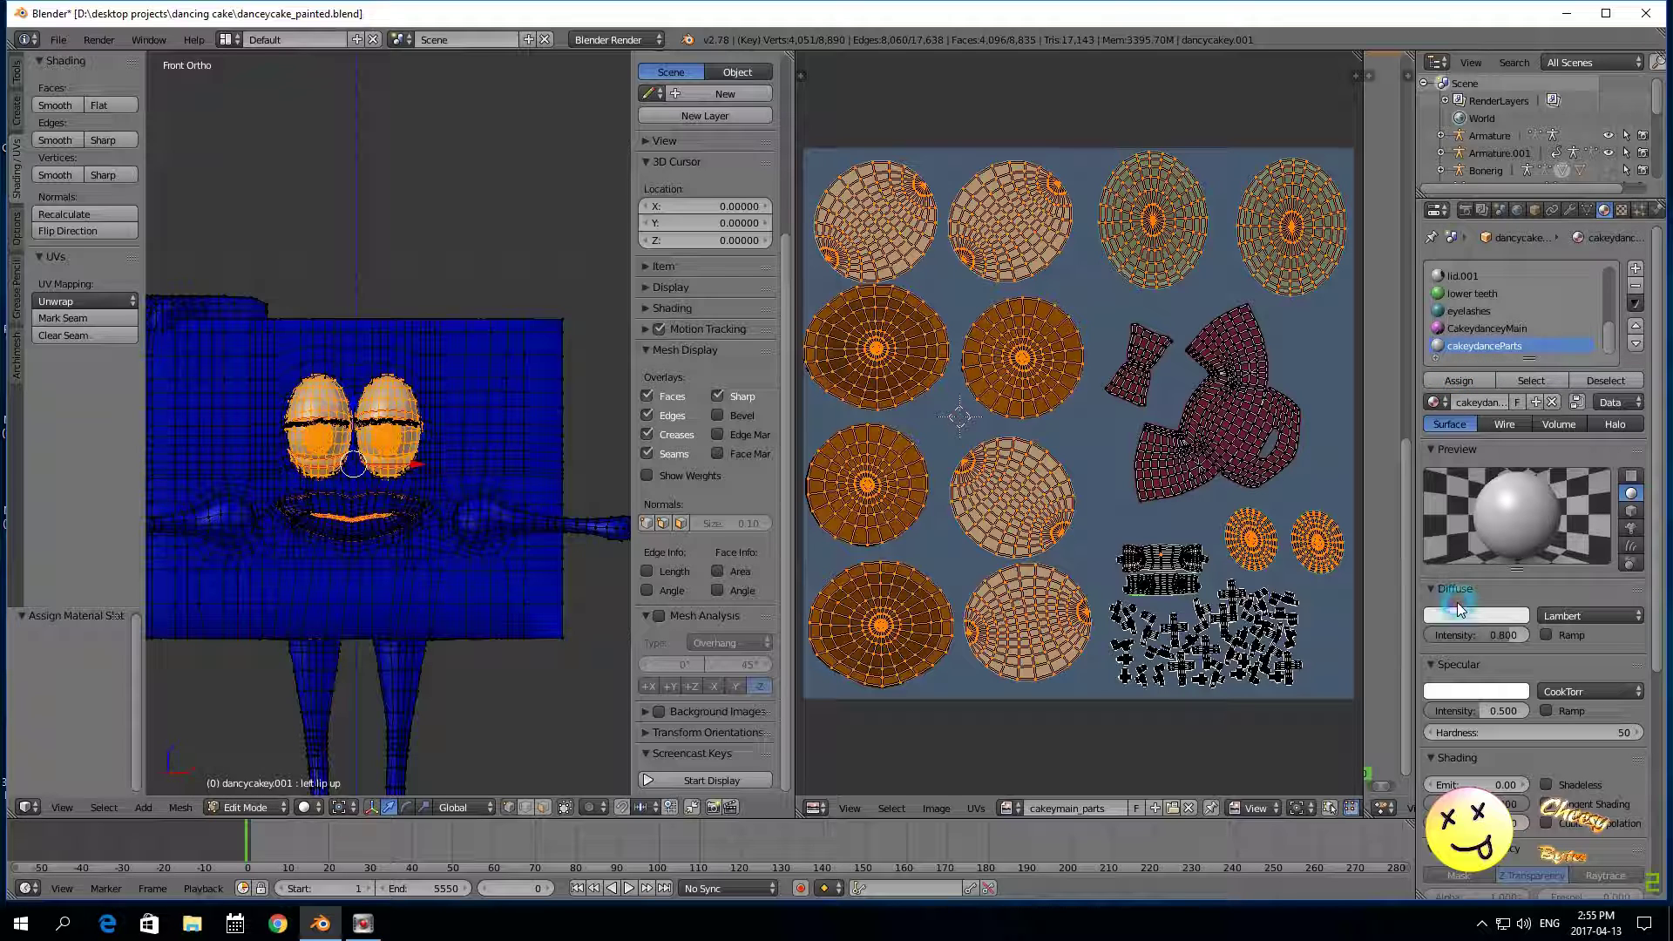
# Step: Set the diffuse colour of the cakeydanceParts material to green and deselect all mesh faces
pyautogui.click(1484, 615)
pyautogui.moveTo(1436, 455); pyautogui.dragTo(1395, 436)
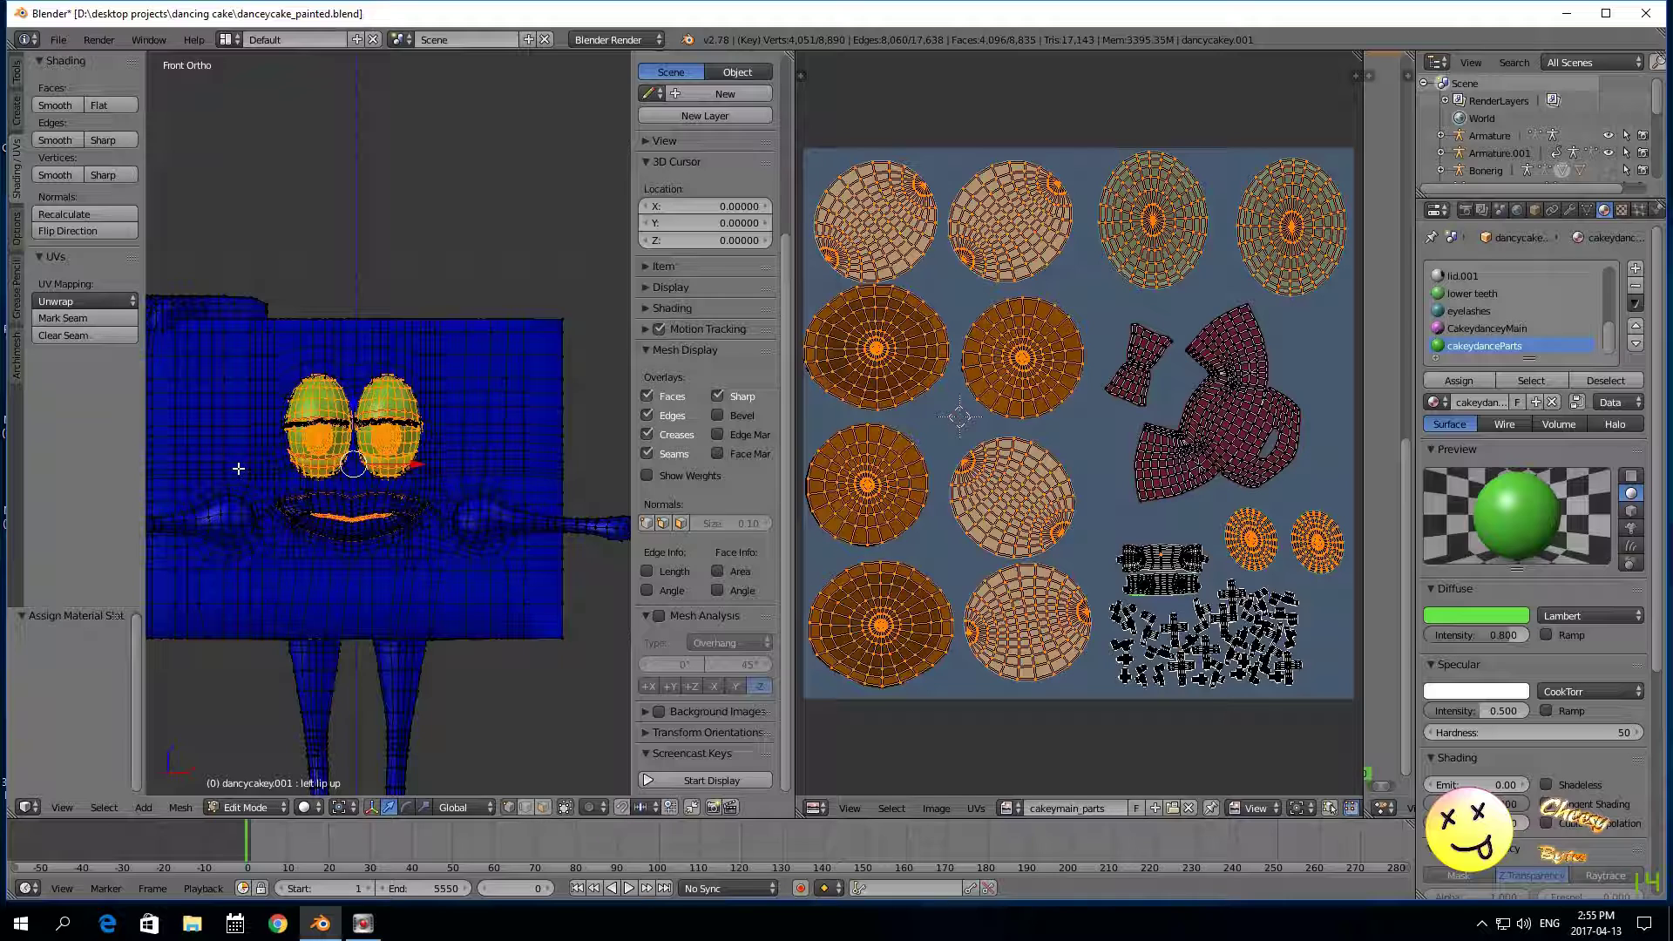
pyautogui.press('a')
pyautogui.scroll(-5, 706, 436)
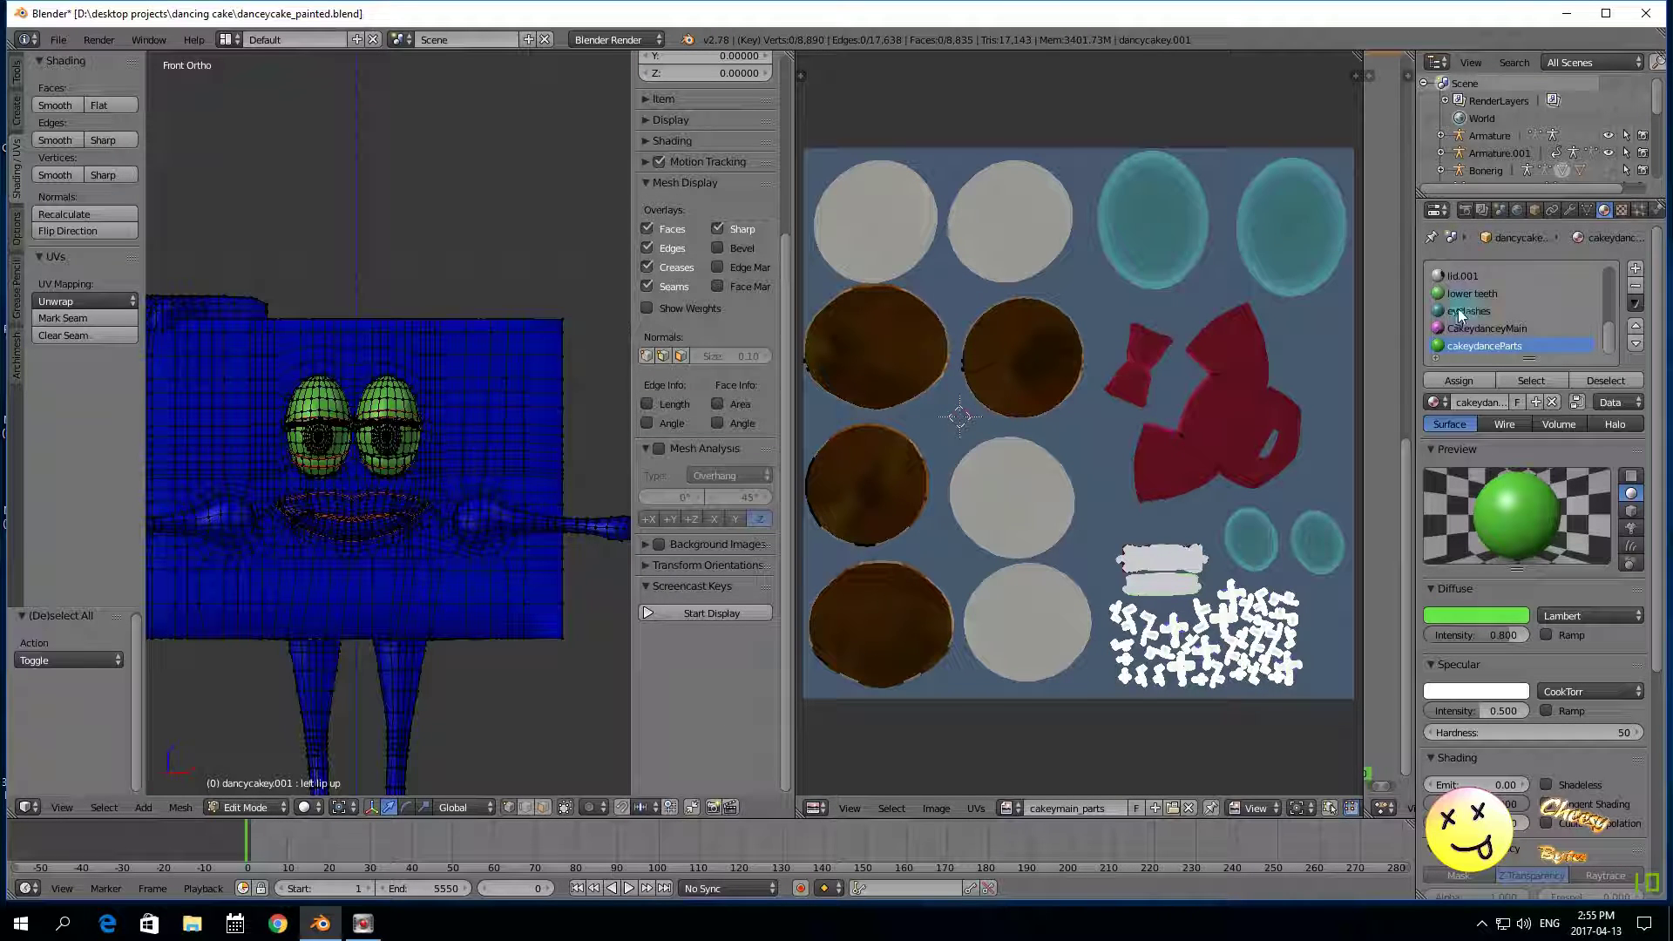
# Step: Select only the mesh faces assigned to the eyelashes material
pyautogui.click(1464, 311)
pyautogui.click(1531, 381)
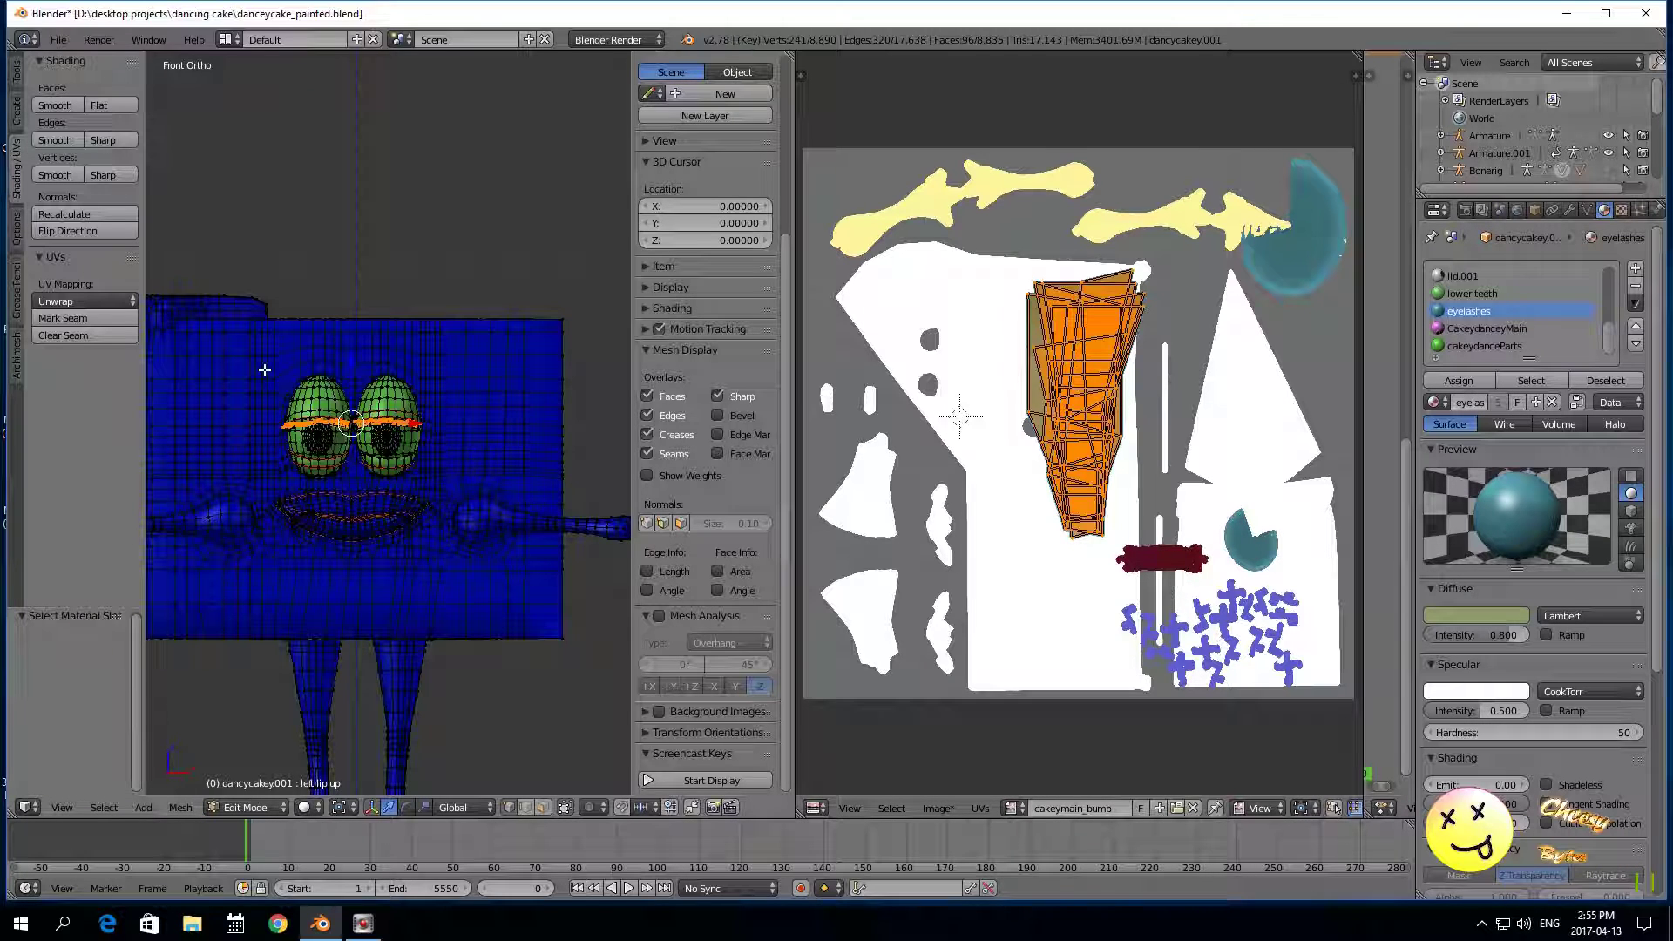
pyautogui.press('a')
pyautogui.scroll(-5, 706, 401)
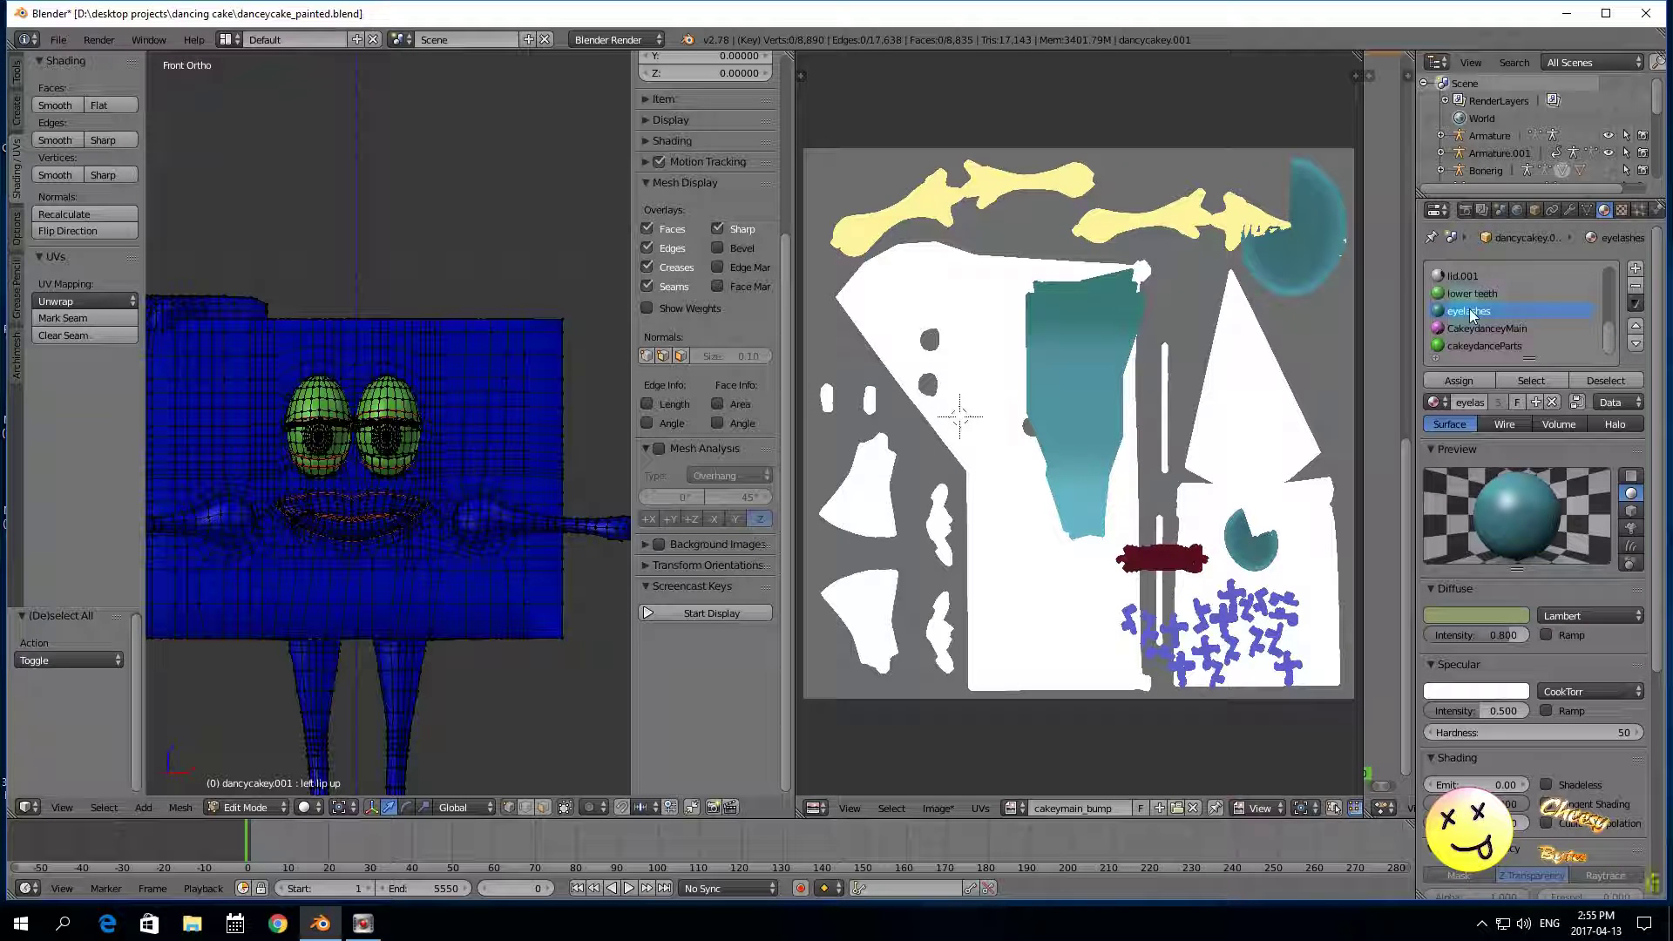
pyautogui.click(1510, 376)
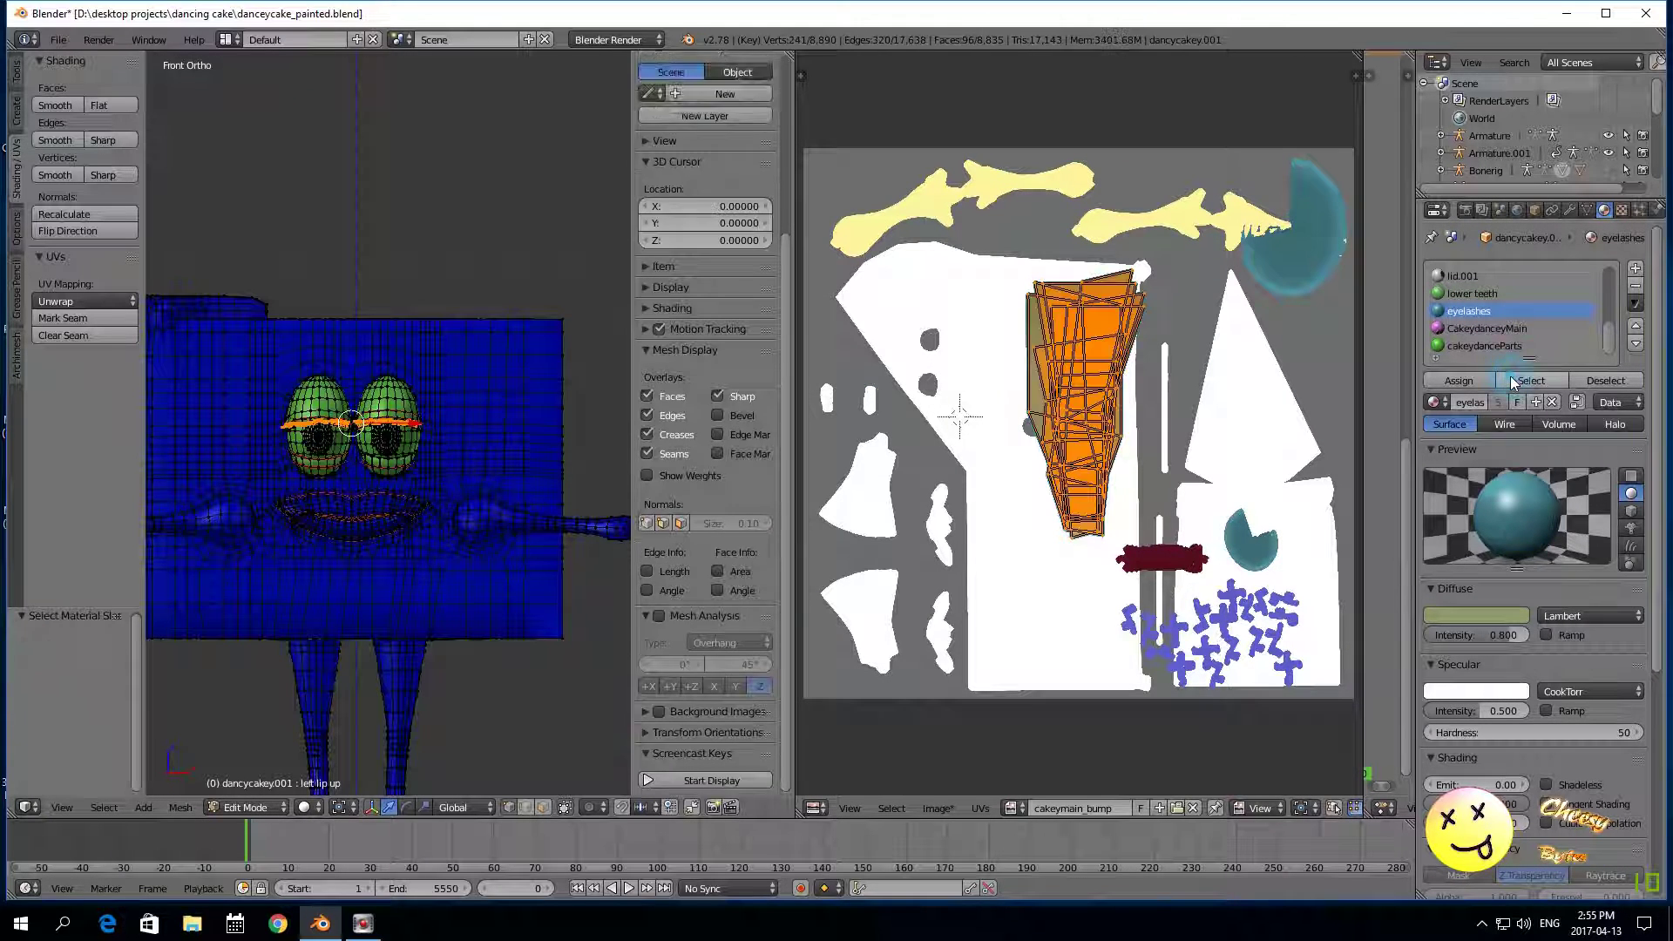
# Step: Inspect the eyelash UVs over the cakeymain_bump image and check which texture image the eyelashes material uses
pyautogui.click(945, 808)
pyautogui.click(1024, 754)
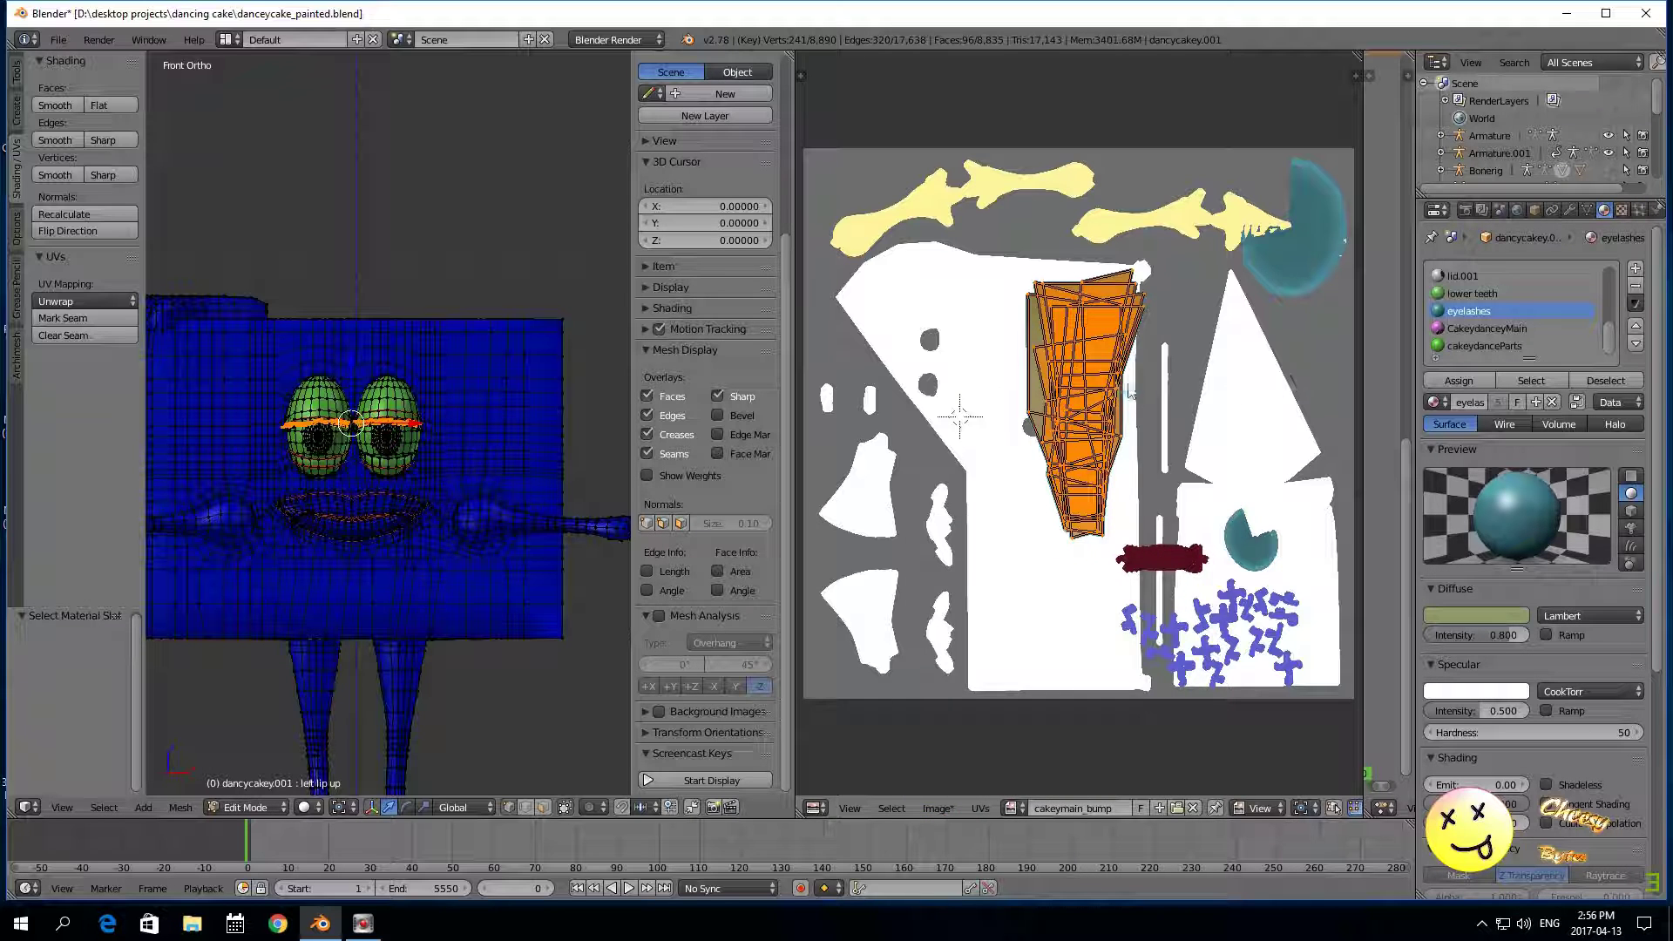
pyautogui.click(1126, 386)
pyautogui.scroll(2, 1054, 375)
pyautogui.scroll(-2, 1053, 375)
pyautogui.scroll(4, 1054, 375)
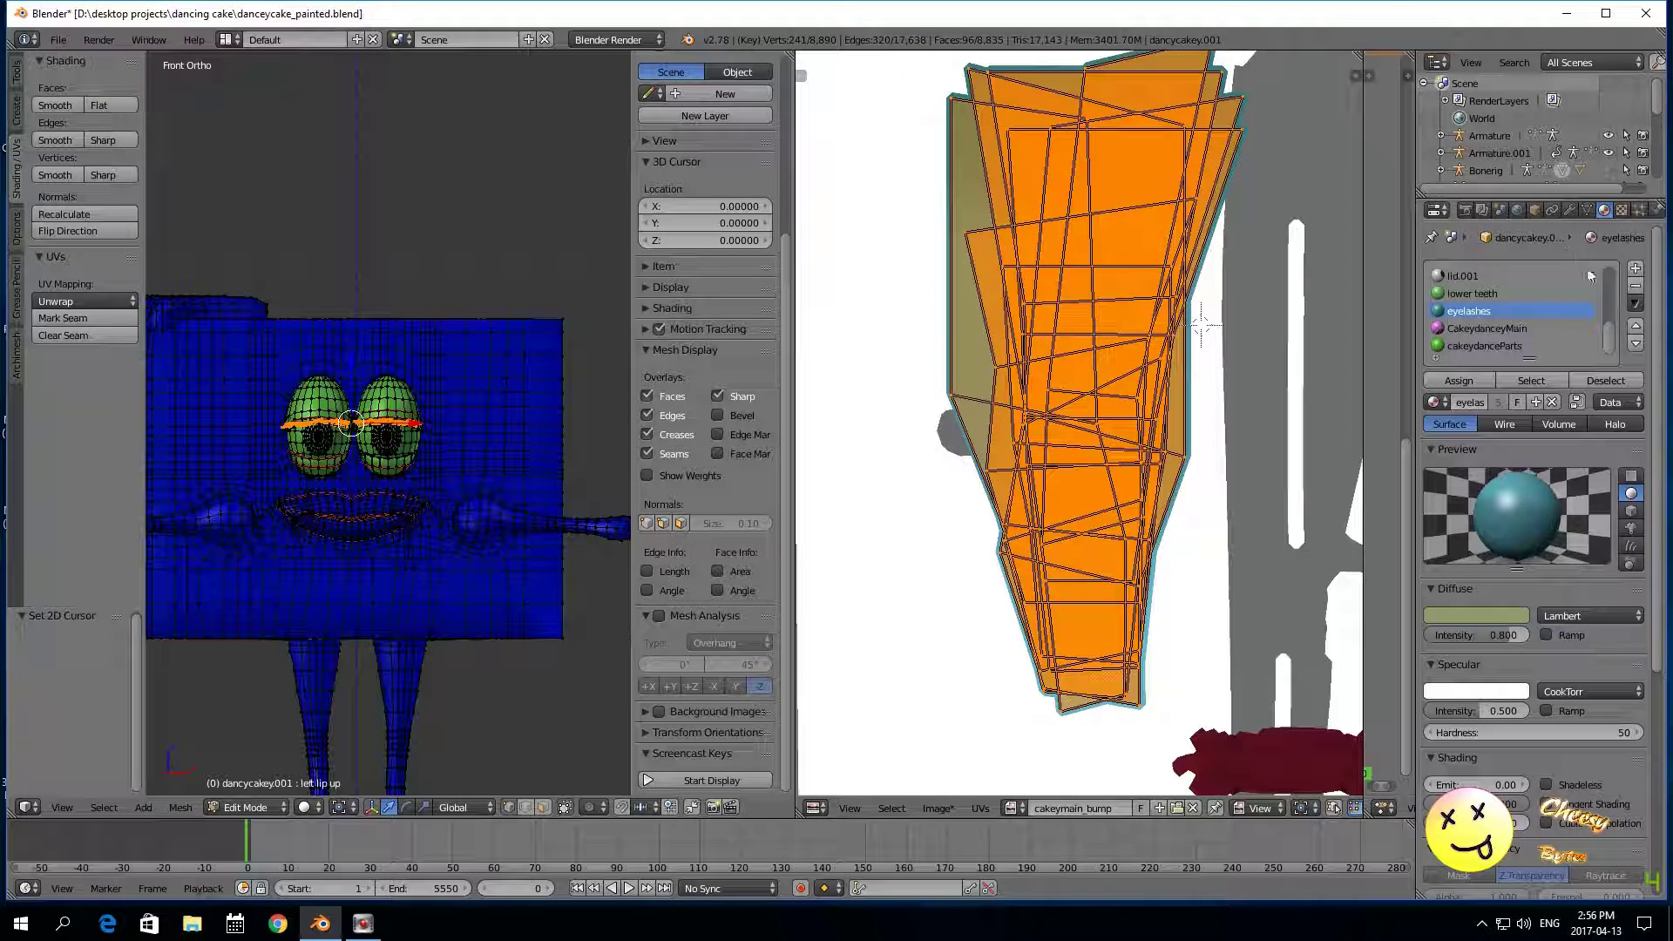
pyautogui.click(1622, 210)
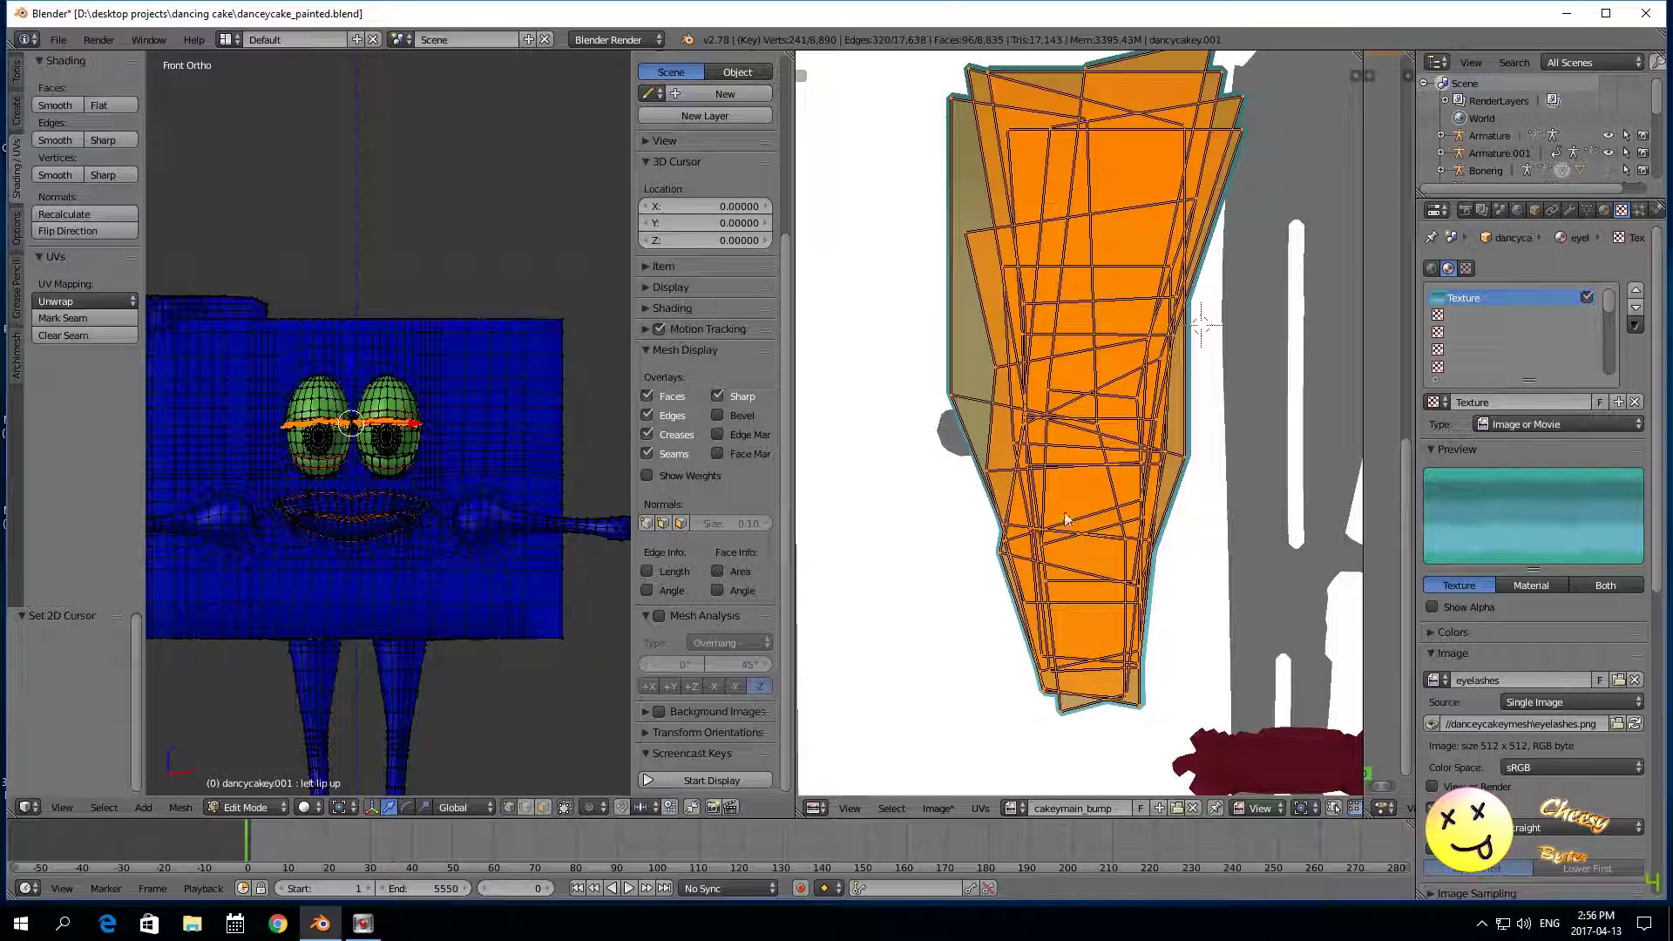
pyautogui.scroll(-2, 1057, 516)
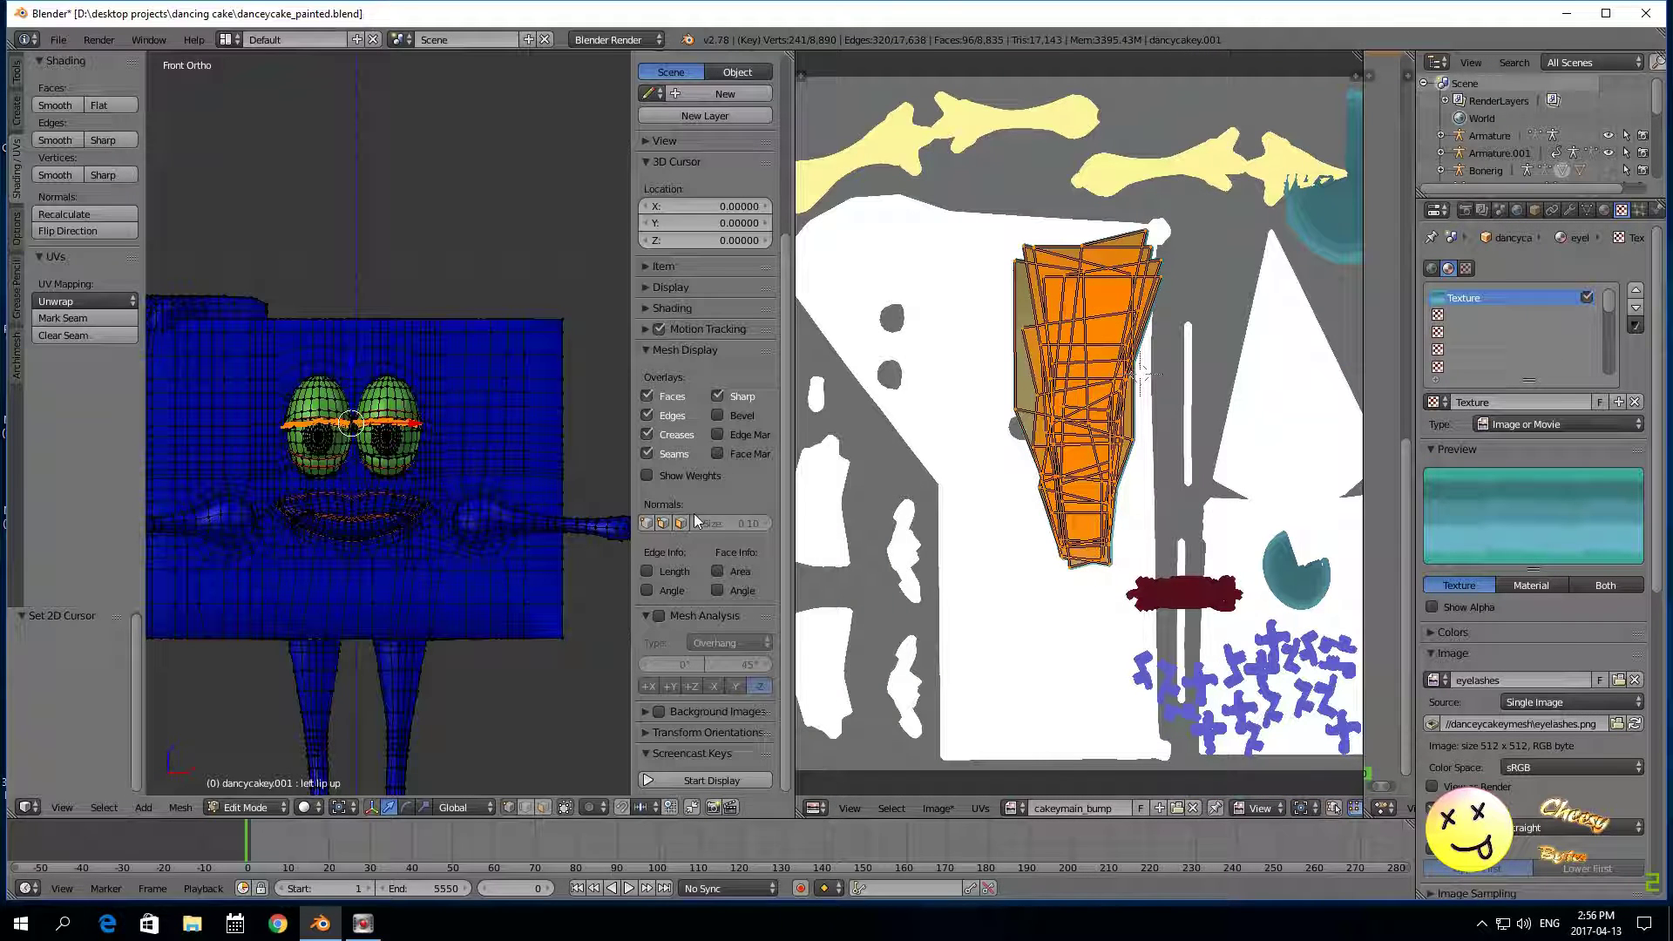
# Step: Show the eyelashes image behind the UVs in the image editor and deselect all the UVs
pyautogui.click(1011, 808)
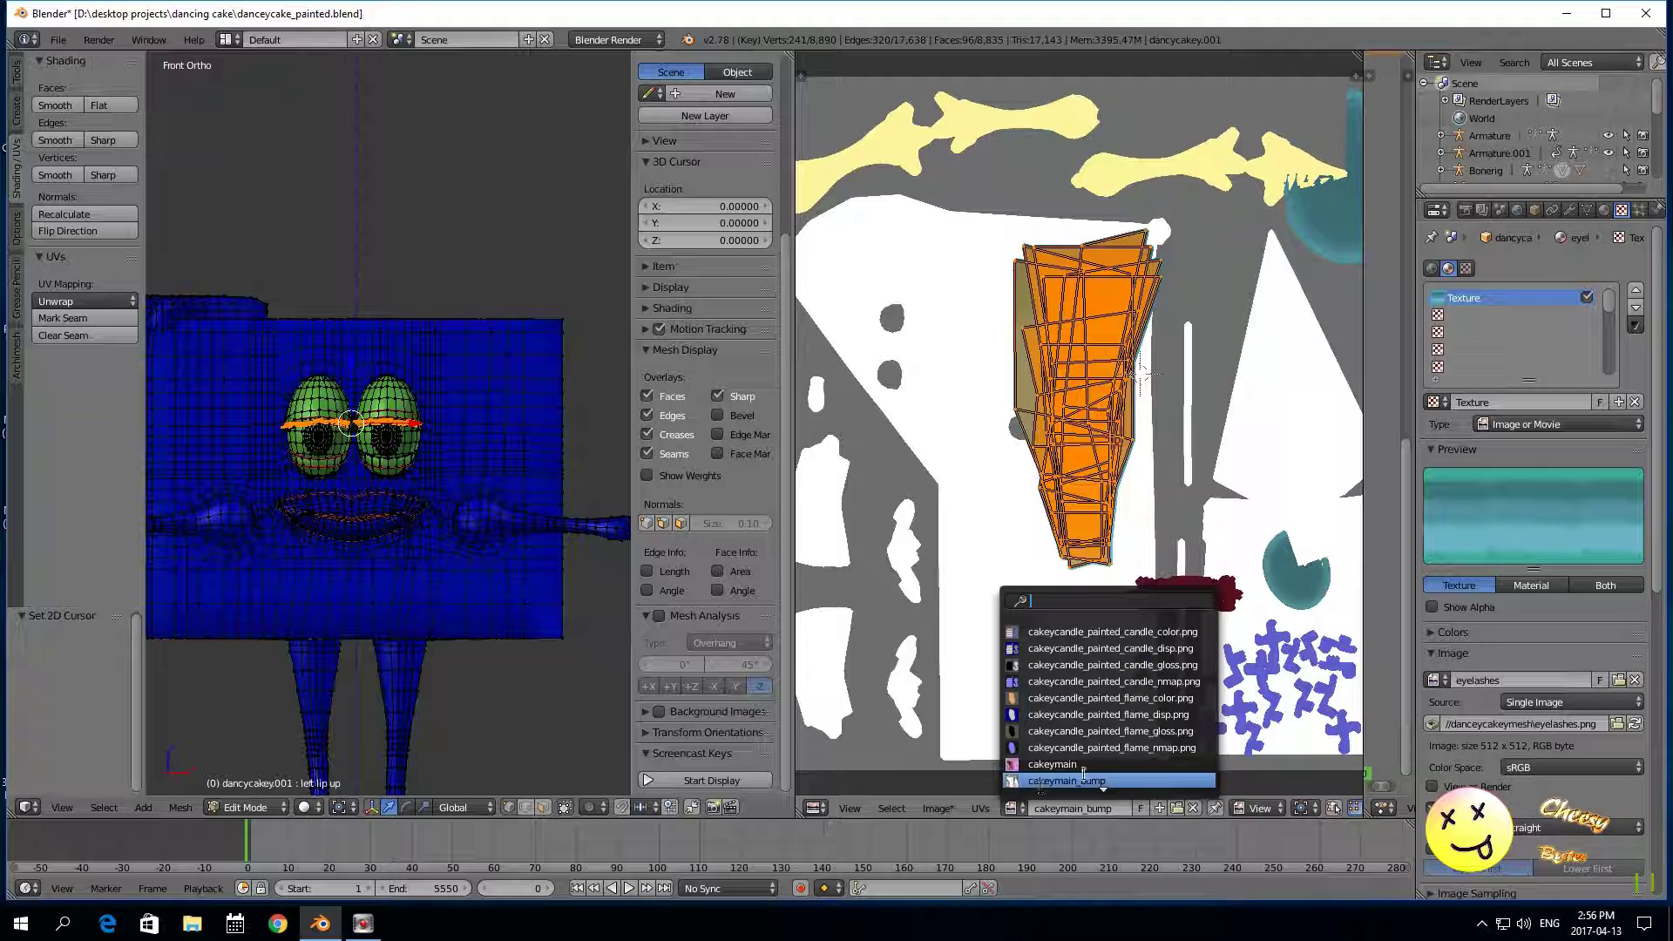
pyautogui.scroll(-7, 1122, 783)
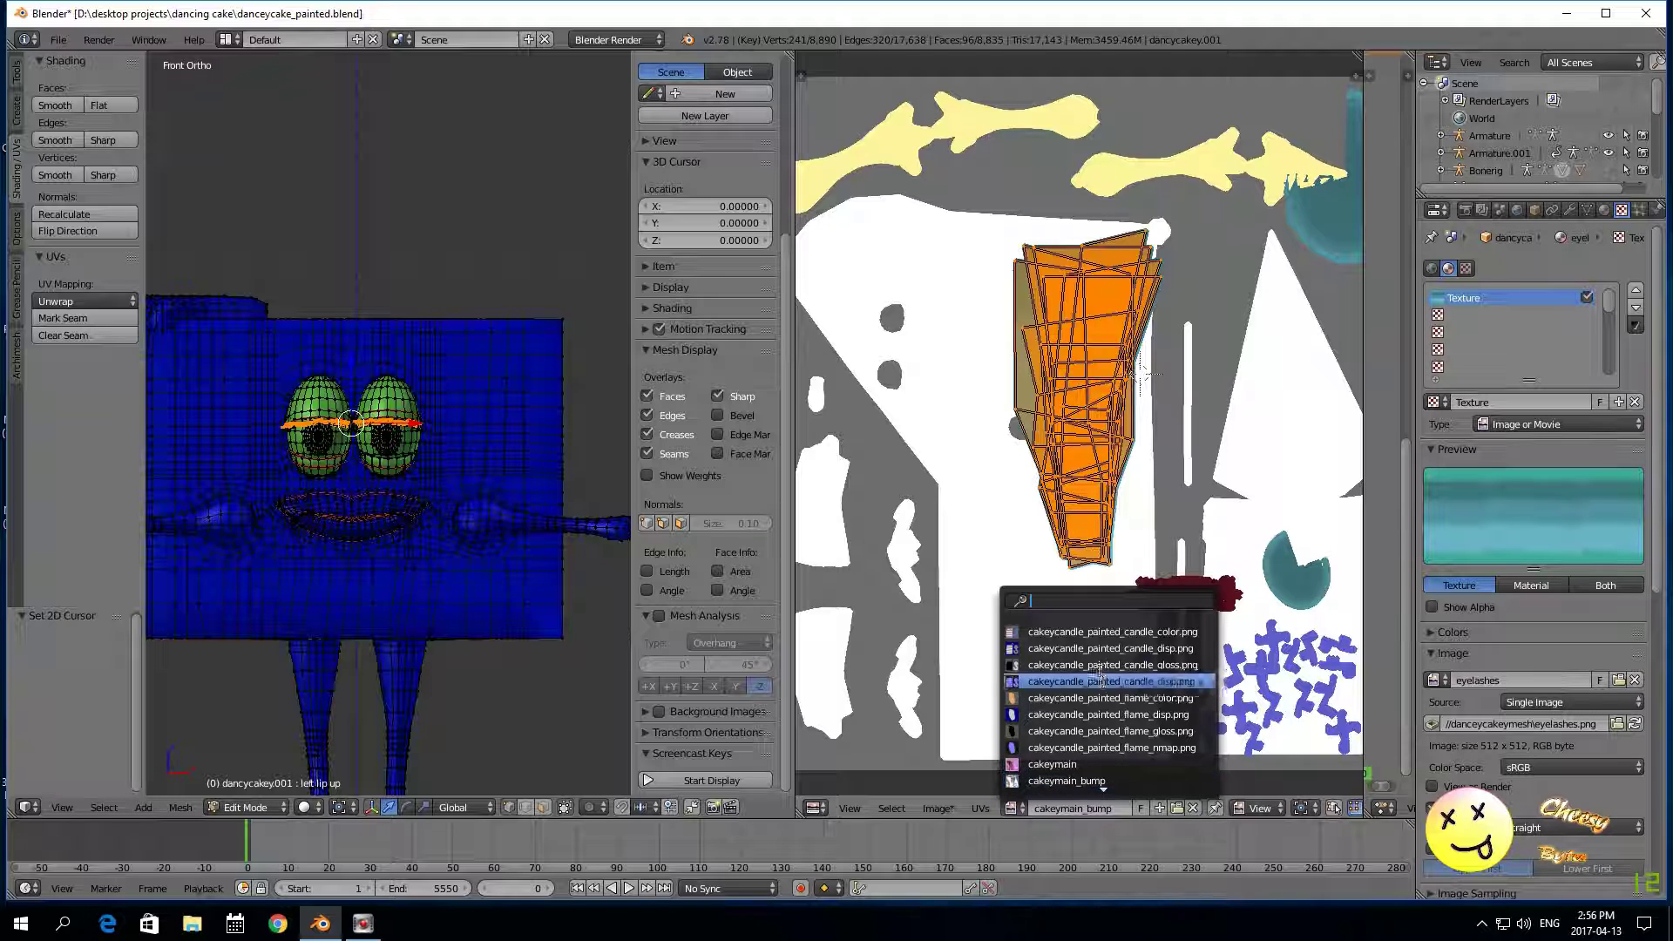
pyautogui.scroll(-9, 1106, 767)
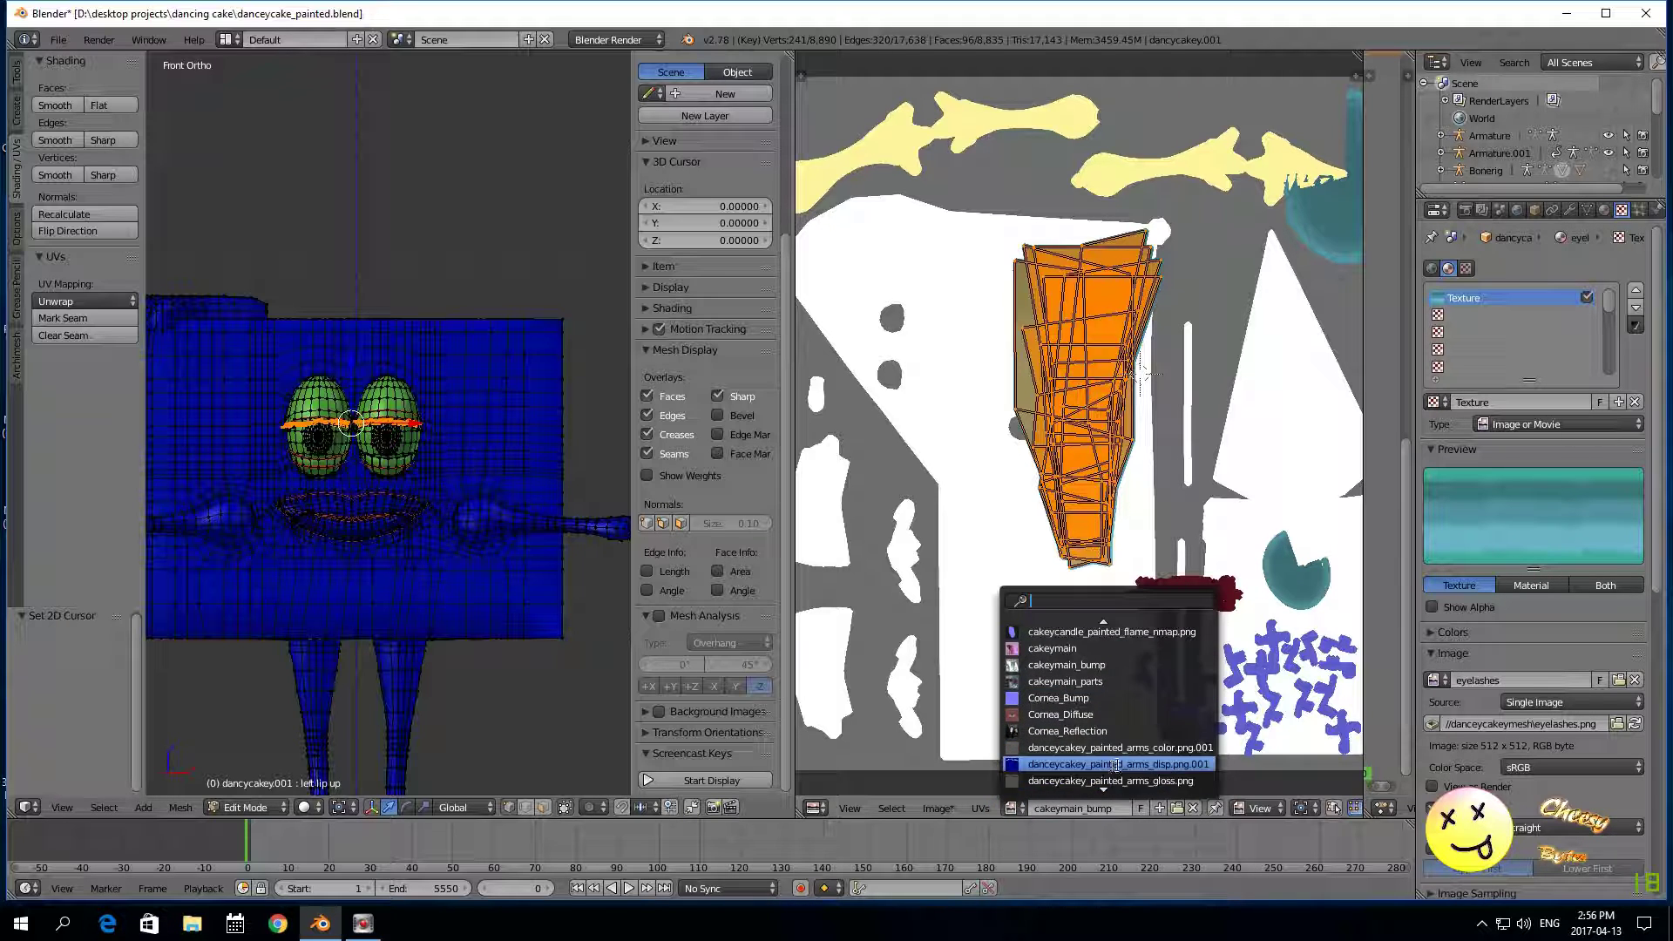
pyautogui.scroll(-16, 1118, 765)
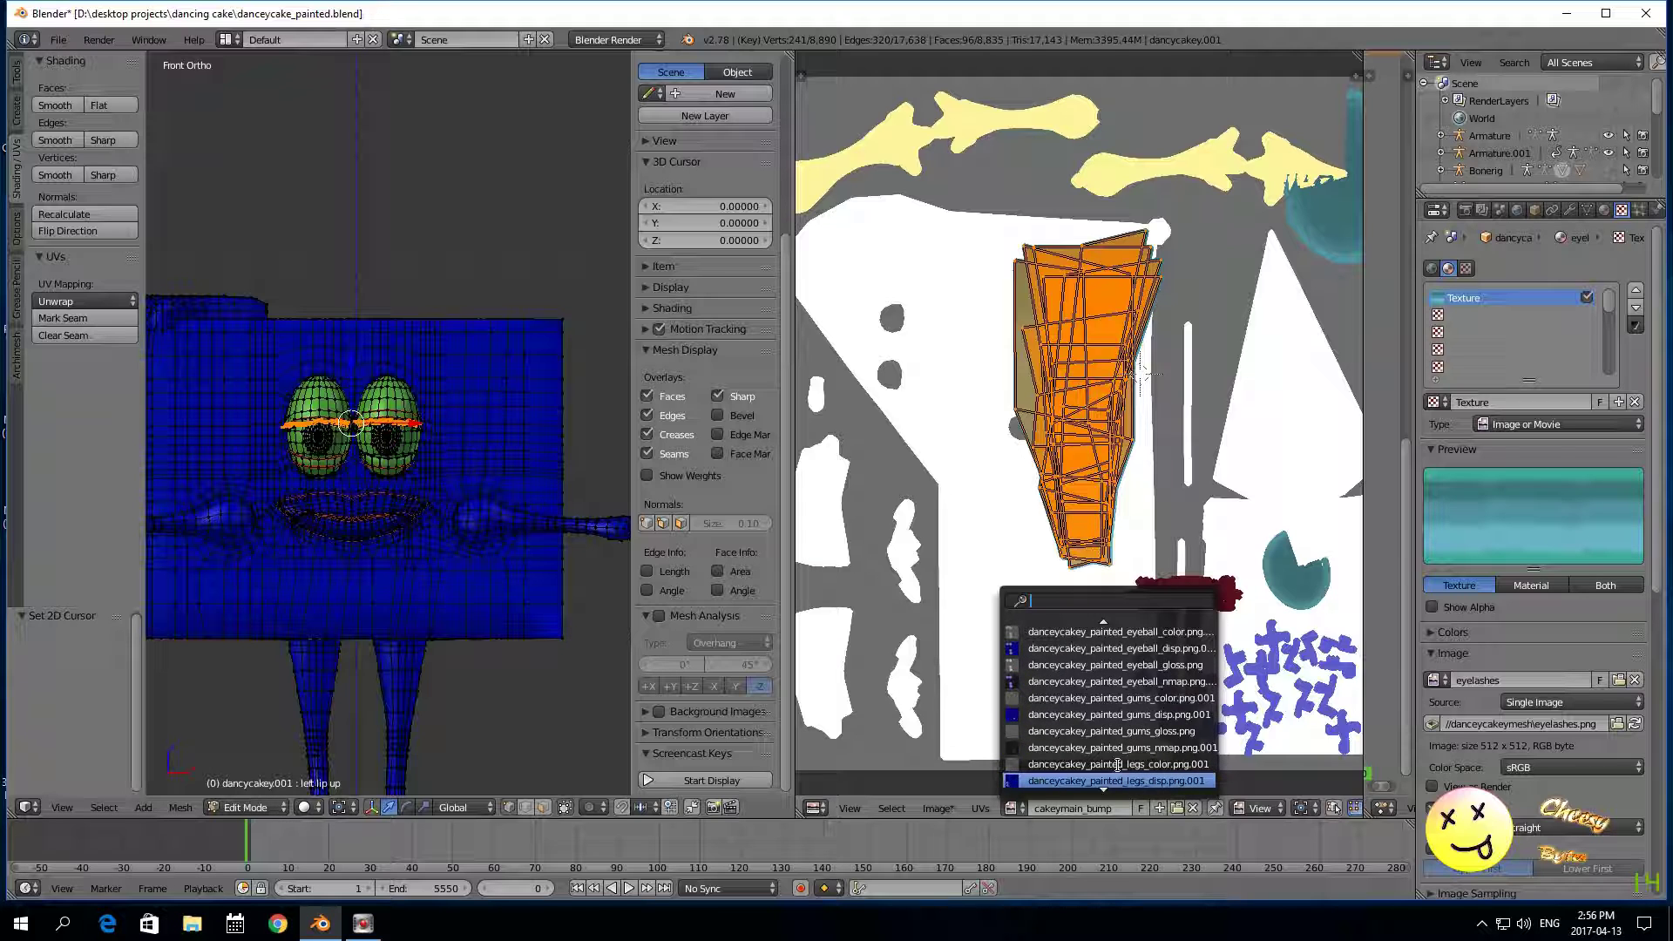
pyautogui.scroll(-3, 1117, 764)
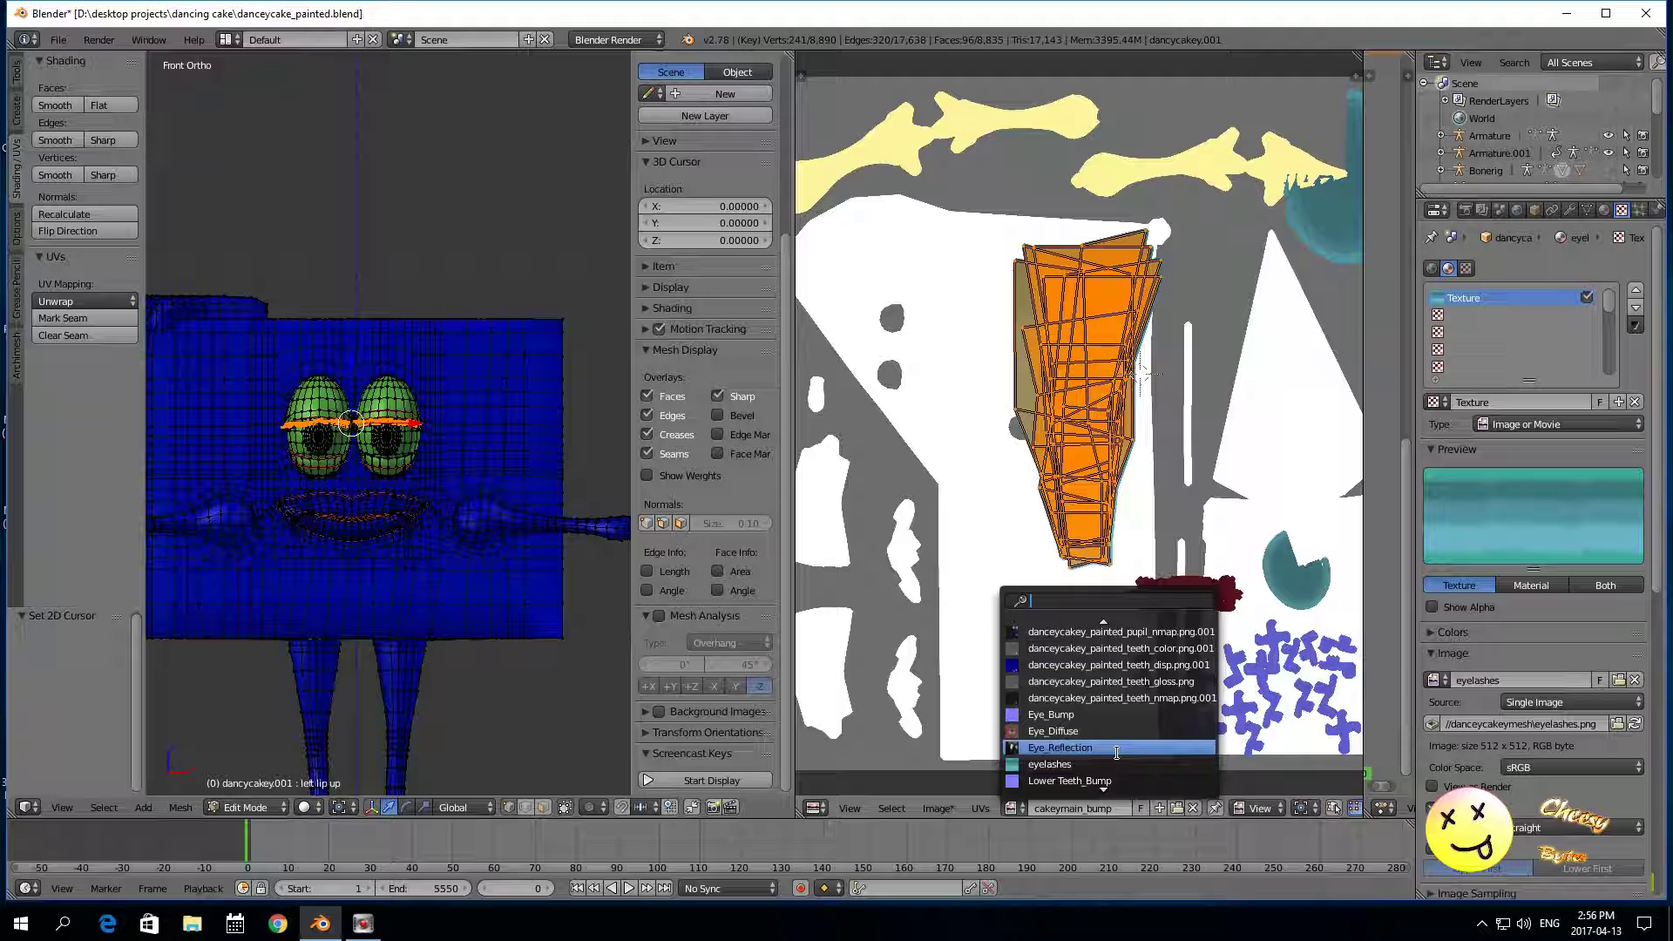
pyautogui.click(1116, 764)
pyautogui.scroll(3, 1065, 529)
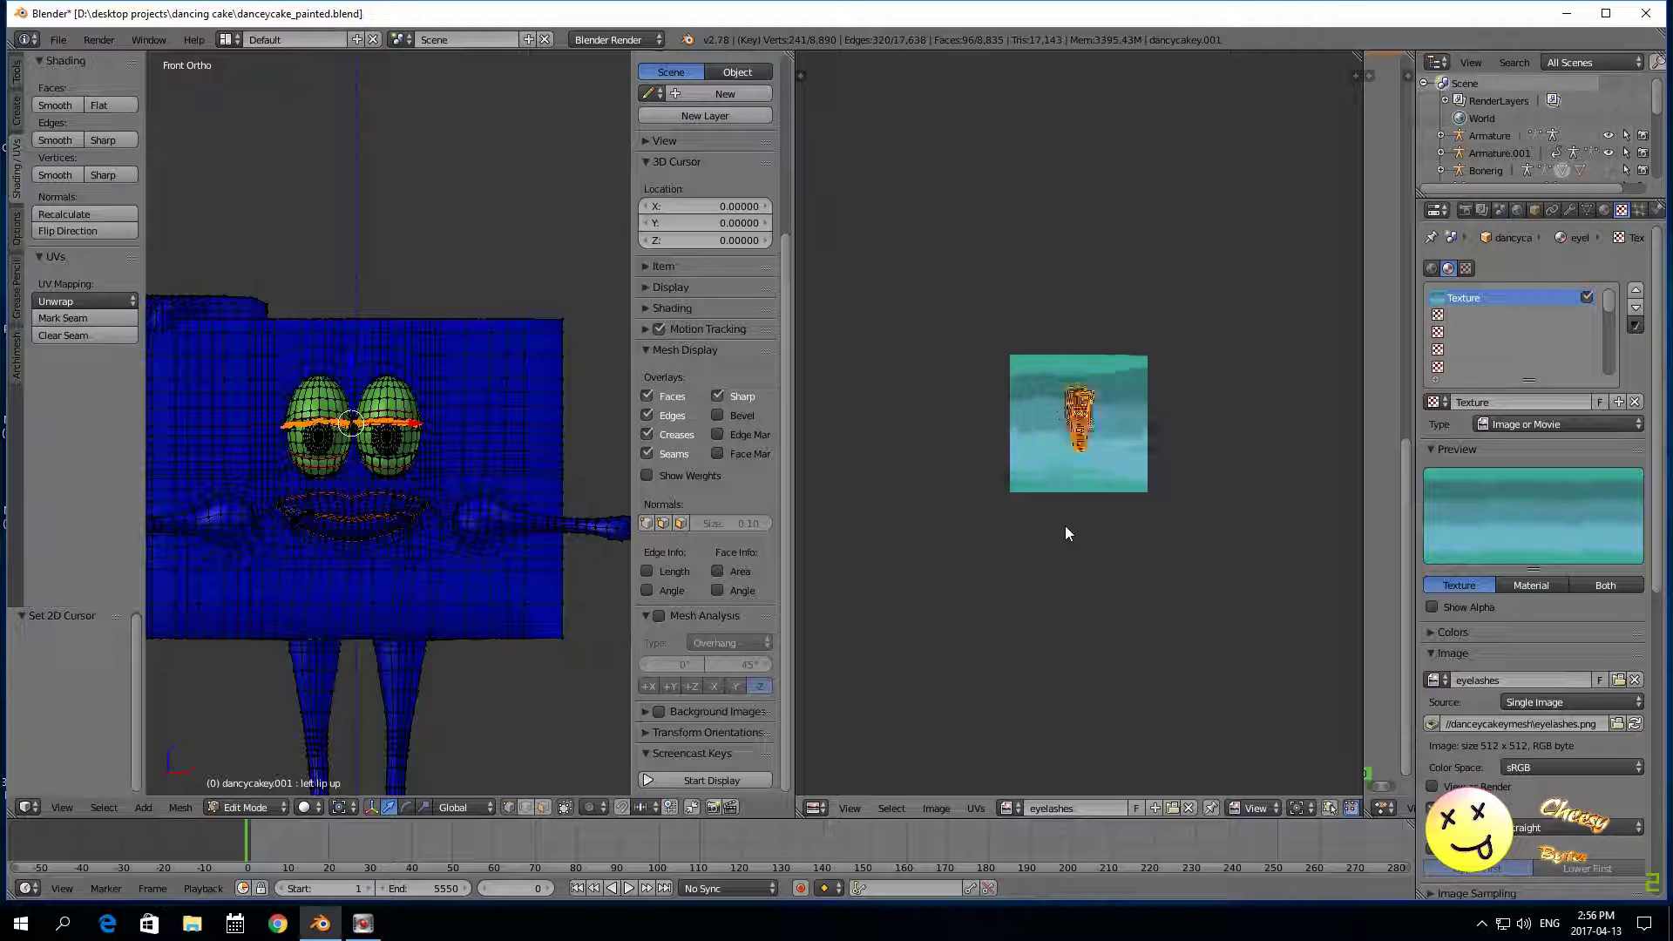
pyautogui.press('a')
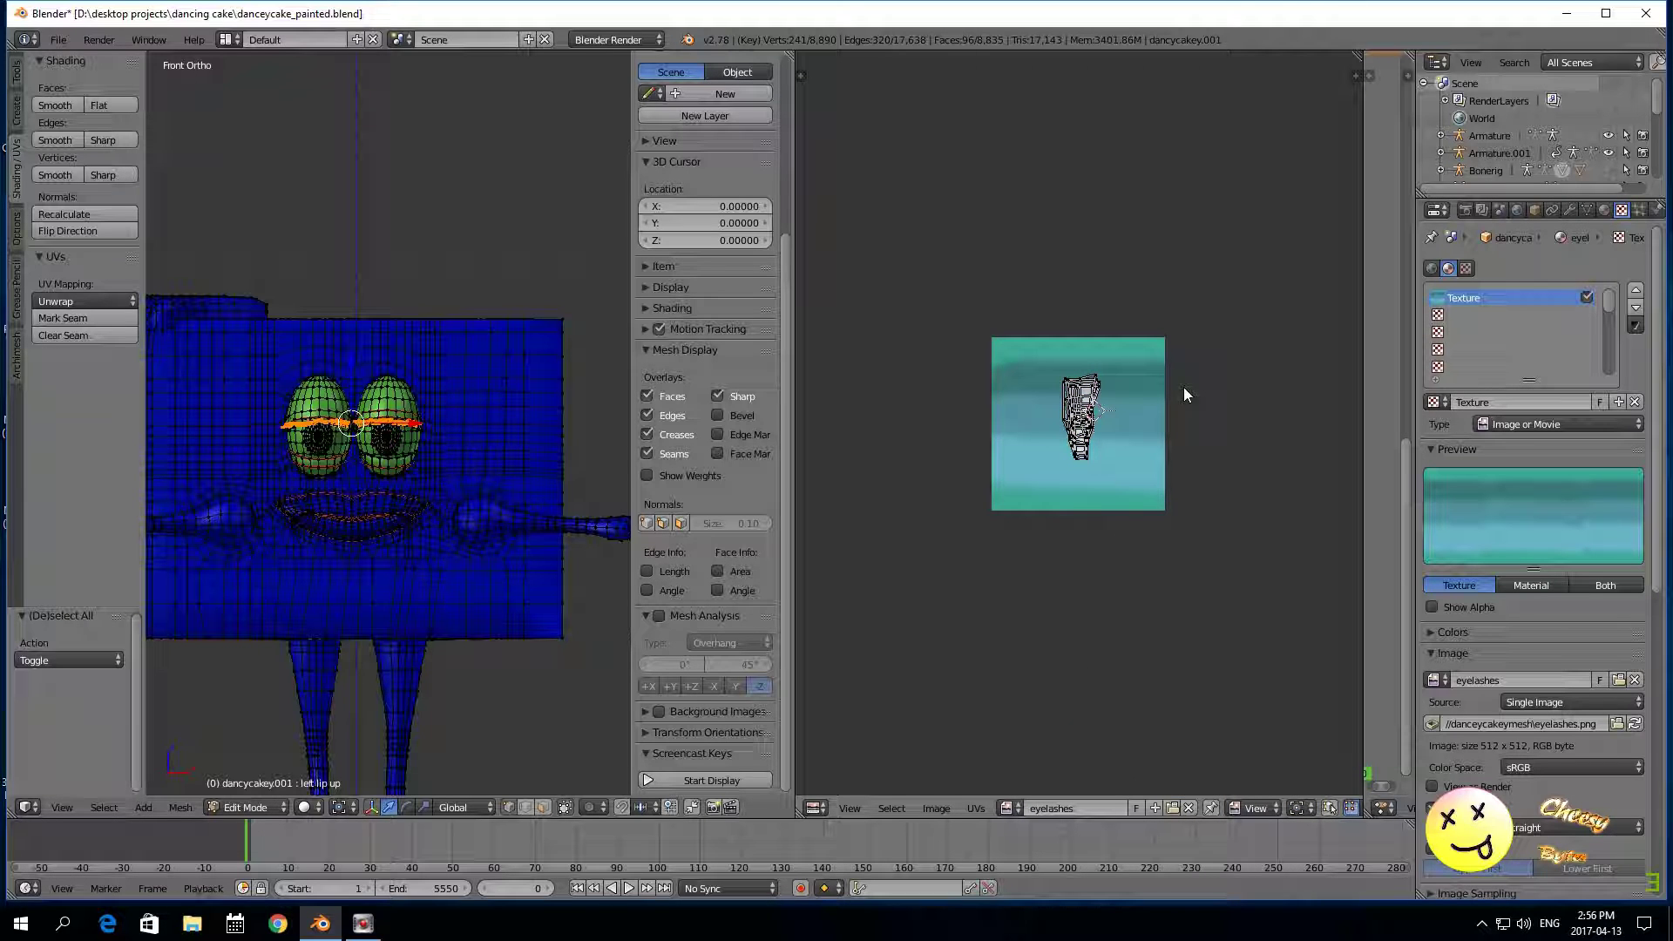
# Step: Return the cake mesh to Object Mode and unhide all hidden objects in the scene
pyautogui.click(264, 809)
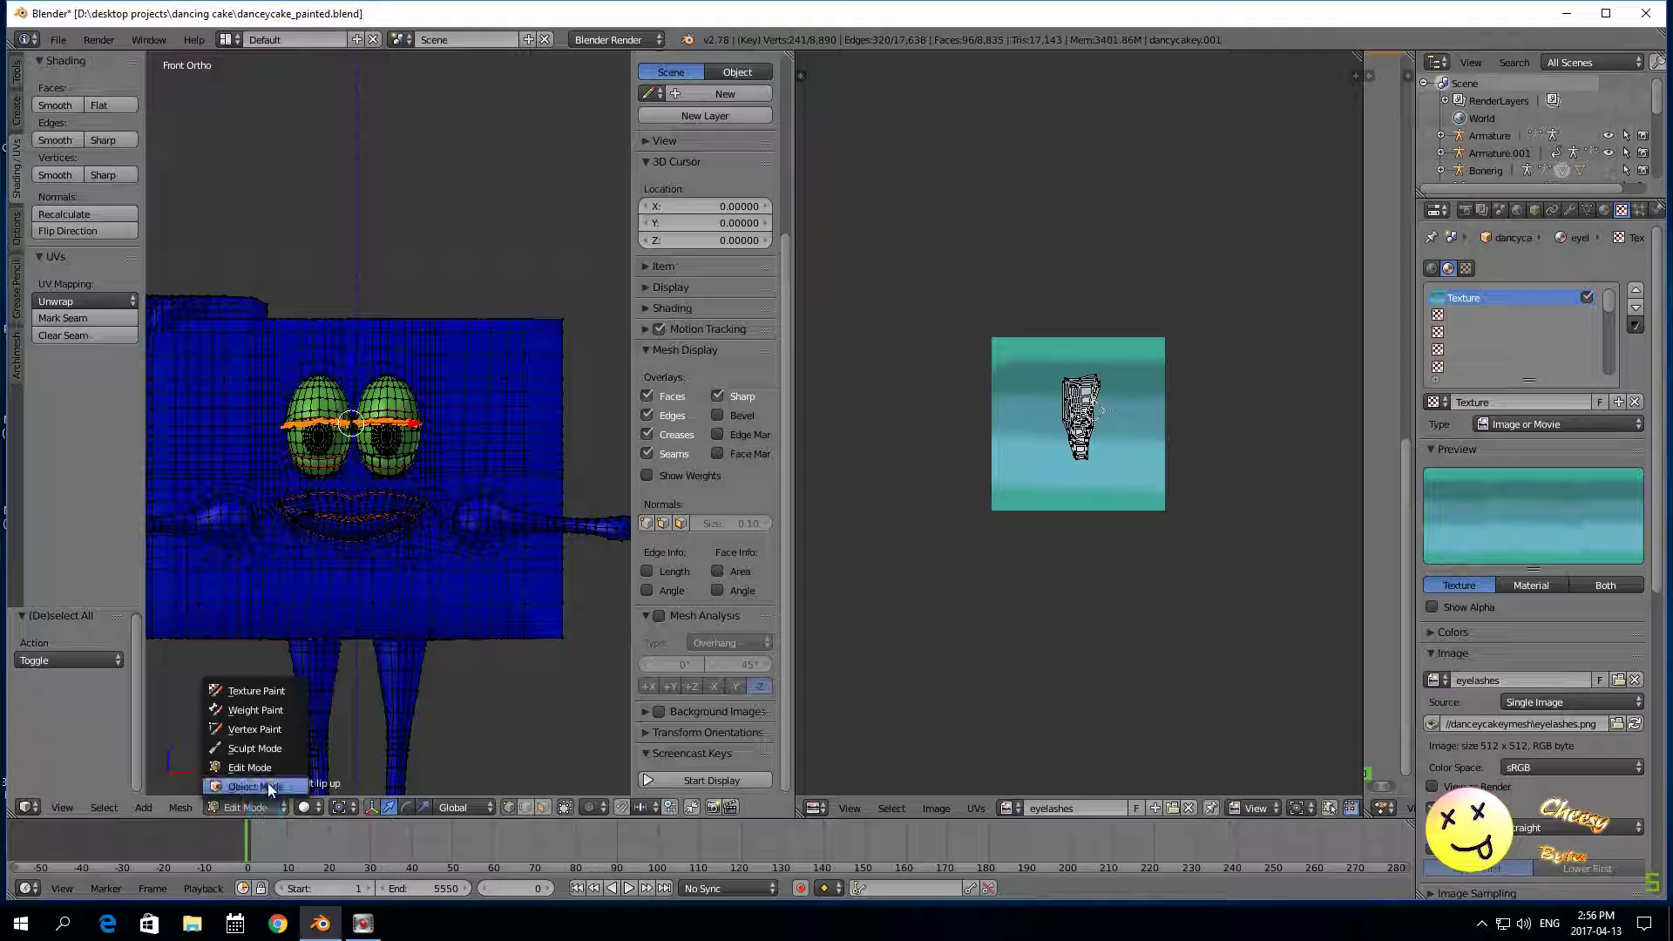
pyautogui.click(268, 782)
pyautogui.scroll(2, 341, 390)
pyautogui.scroll(-2, 342, 390)
pyautogui.scroll(2, 342, 398)
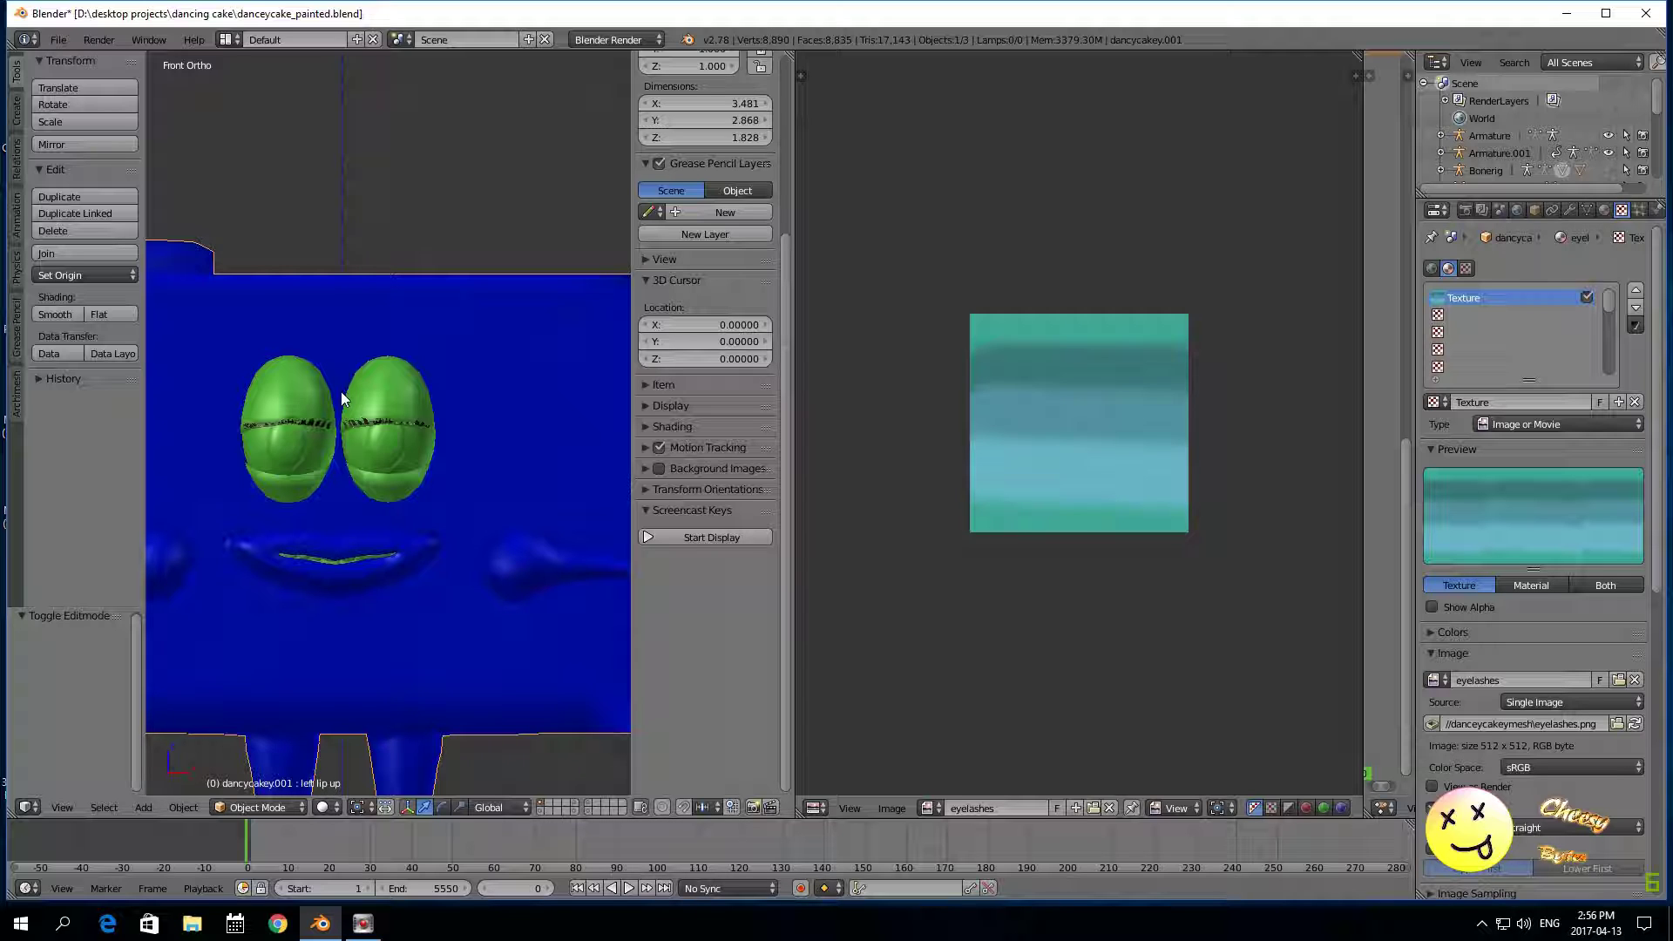
pyautogui.hotkey('alt', 'h')
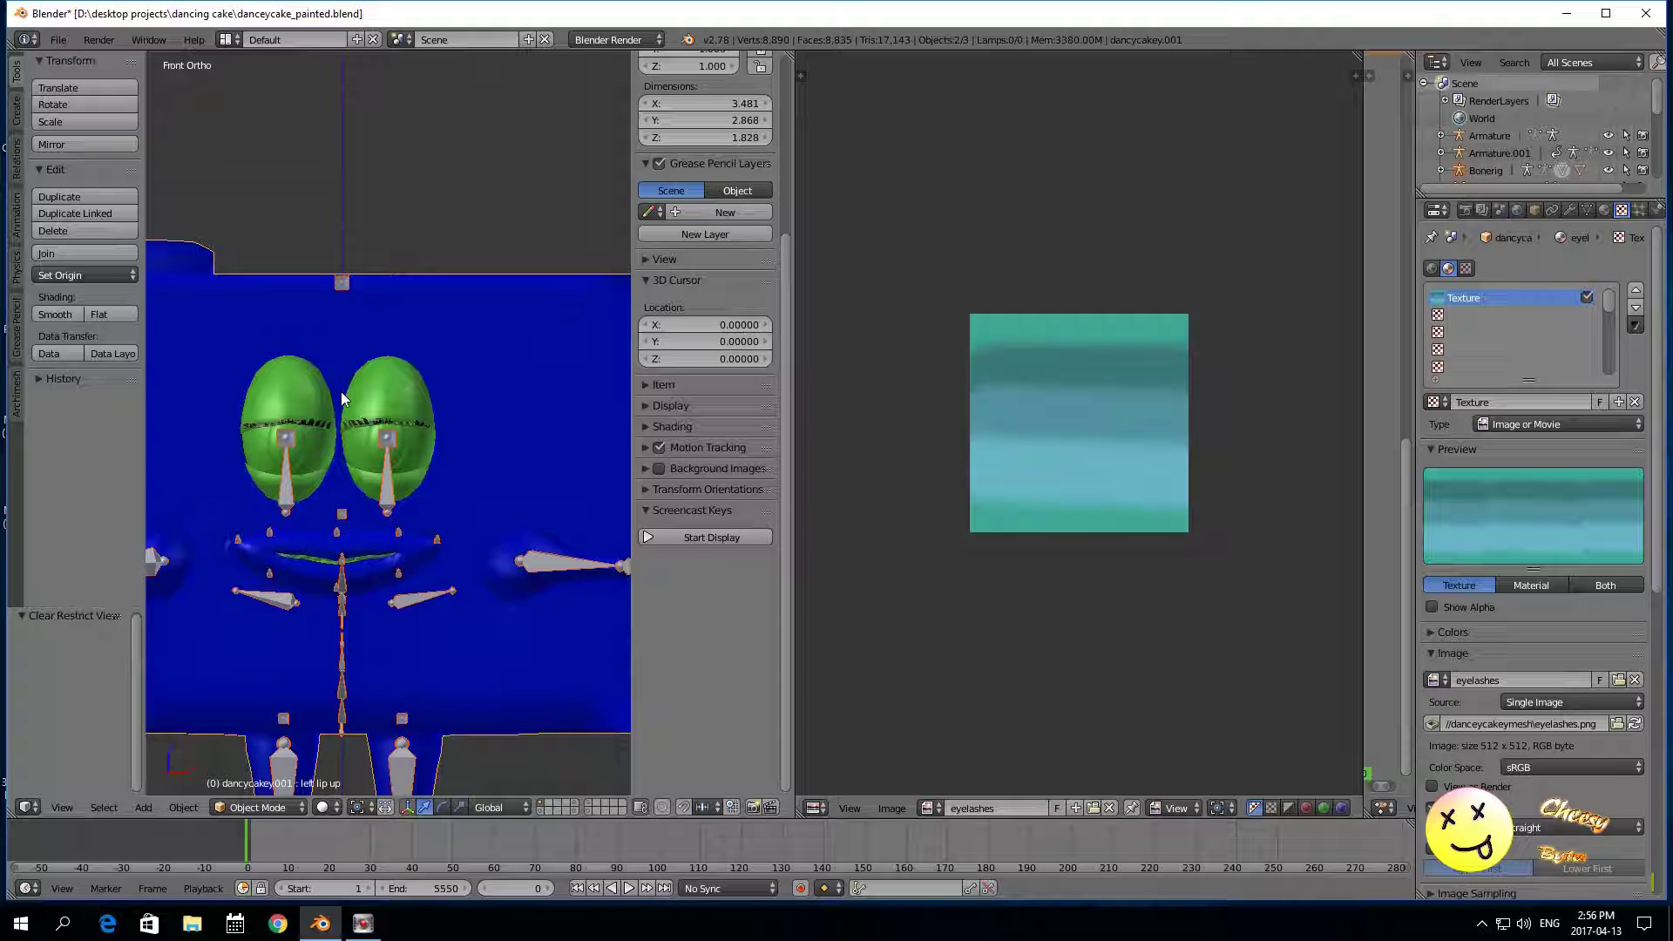
pyautogui.scroll(-3, 381, 521)
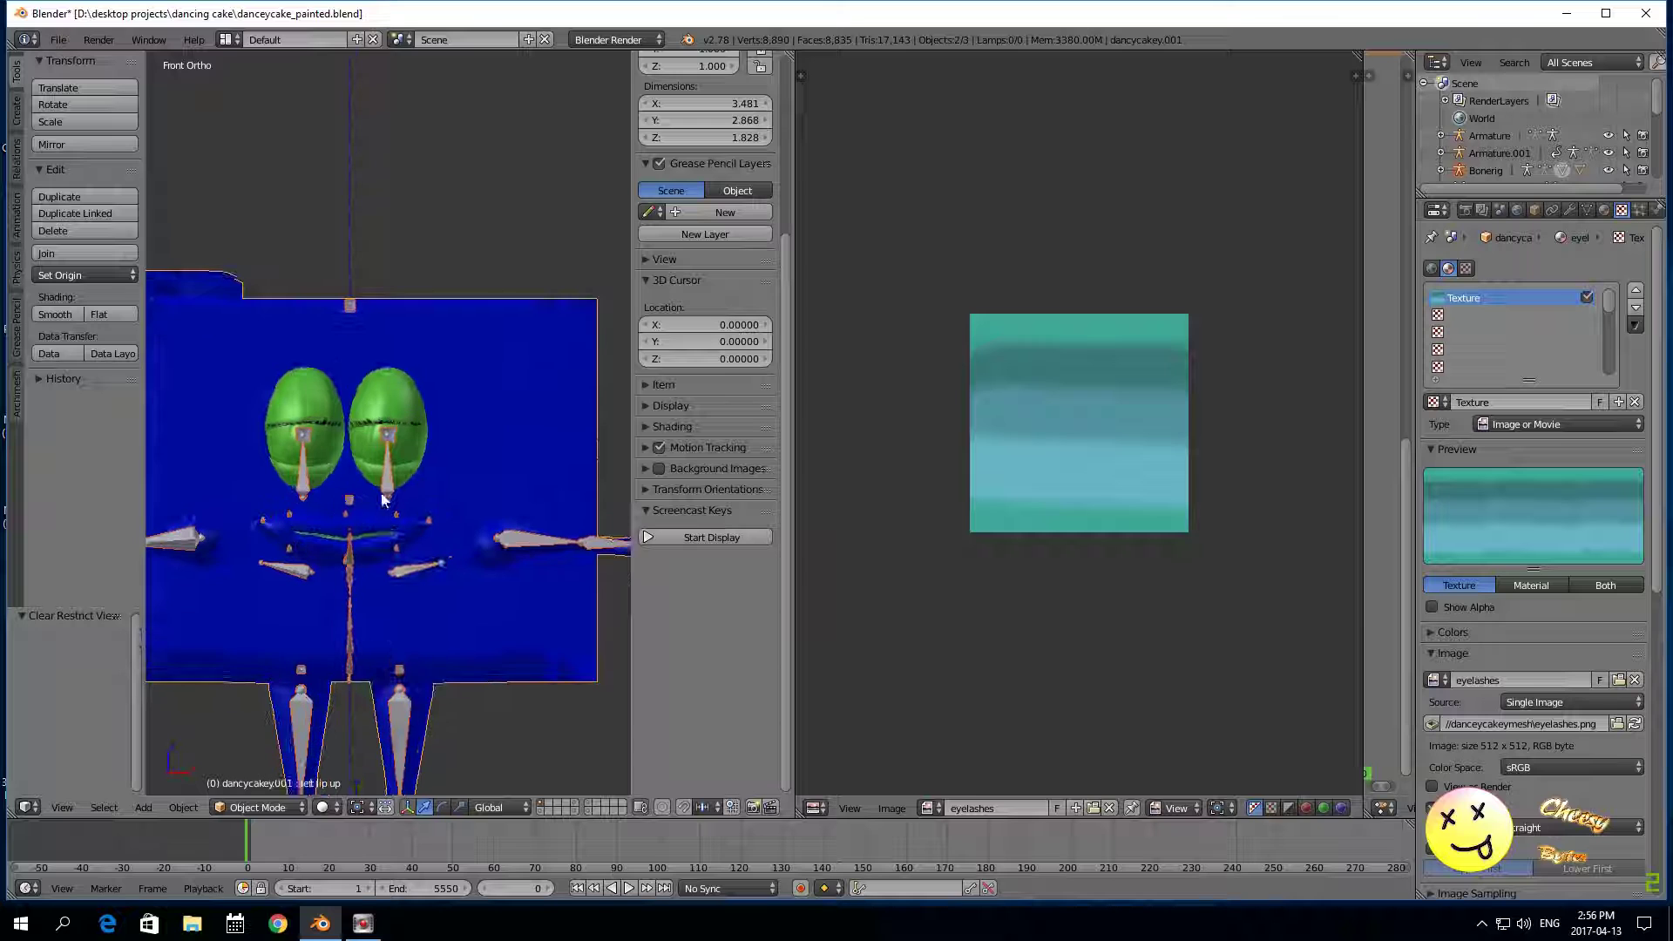
pyautogui.scroll(4, 466, 456)
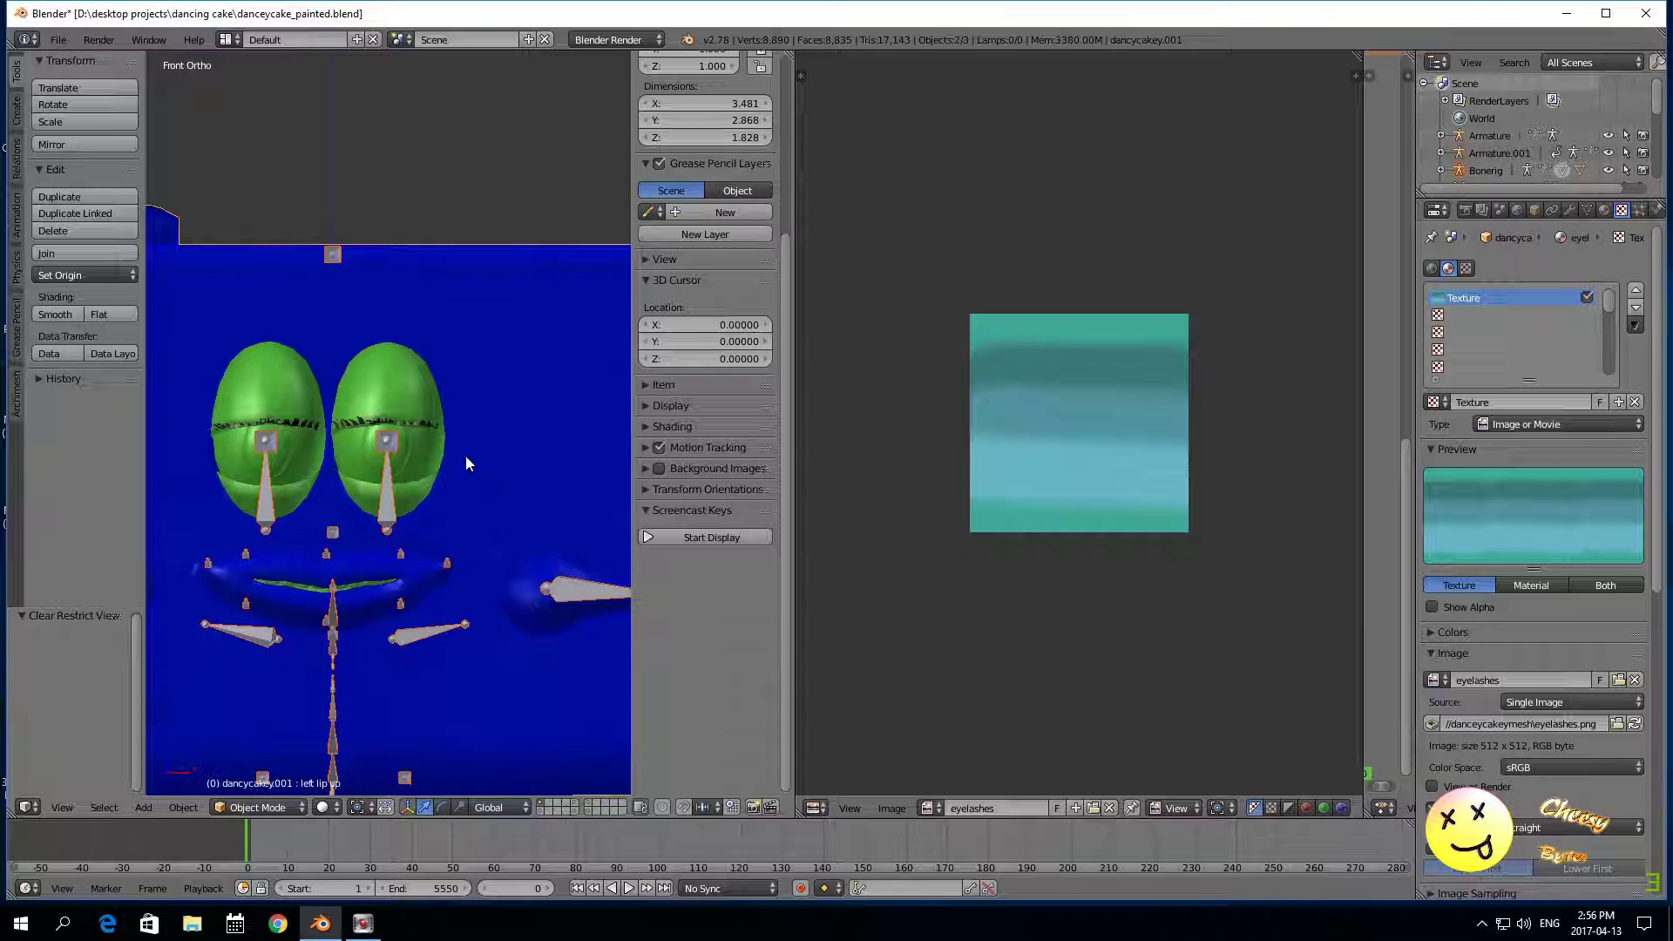
# Step: Select only the cake character's mesh in the 3D view
pyautogui.moveTo(261, 205); pyautogui.dragTo(413, 508, button='middle')
pyautogui.scroll(3, 401, 406)
pyautogui.rightClick(401, 406)
pyautogui.scroll(3, 405, 417)
pyautogui.rightClick(404, 419)
pyautogui.scroll(3, 405, 418)
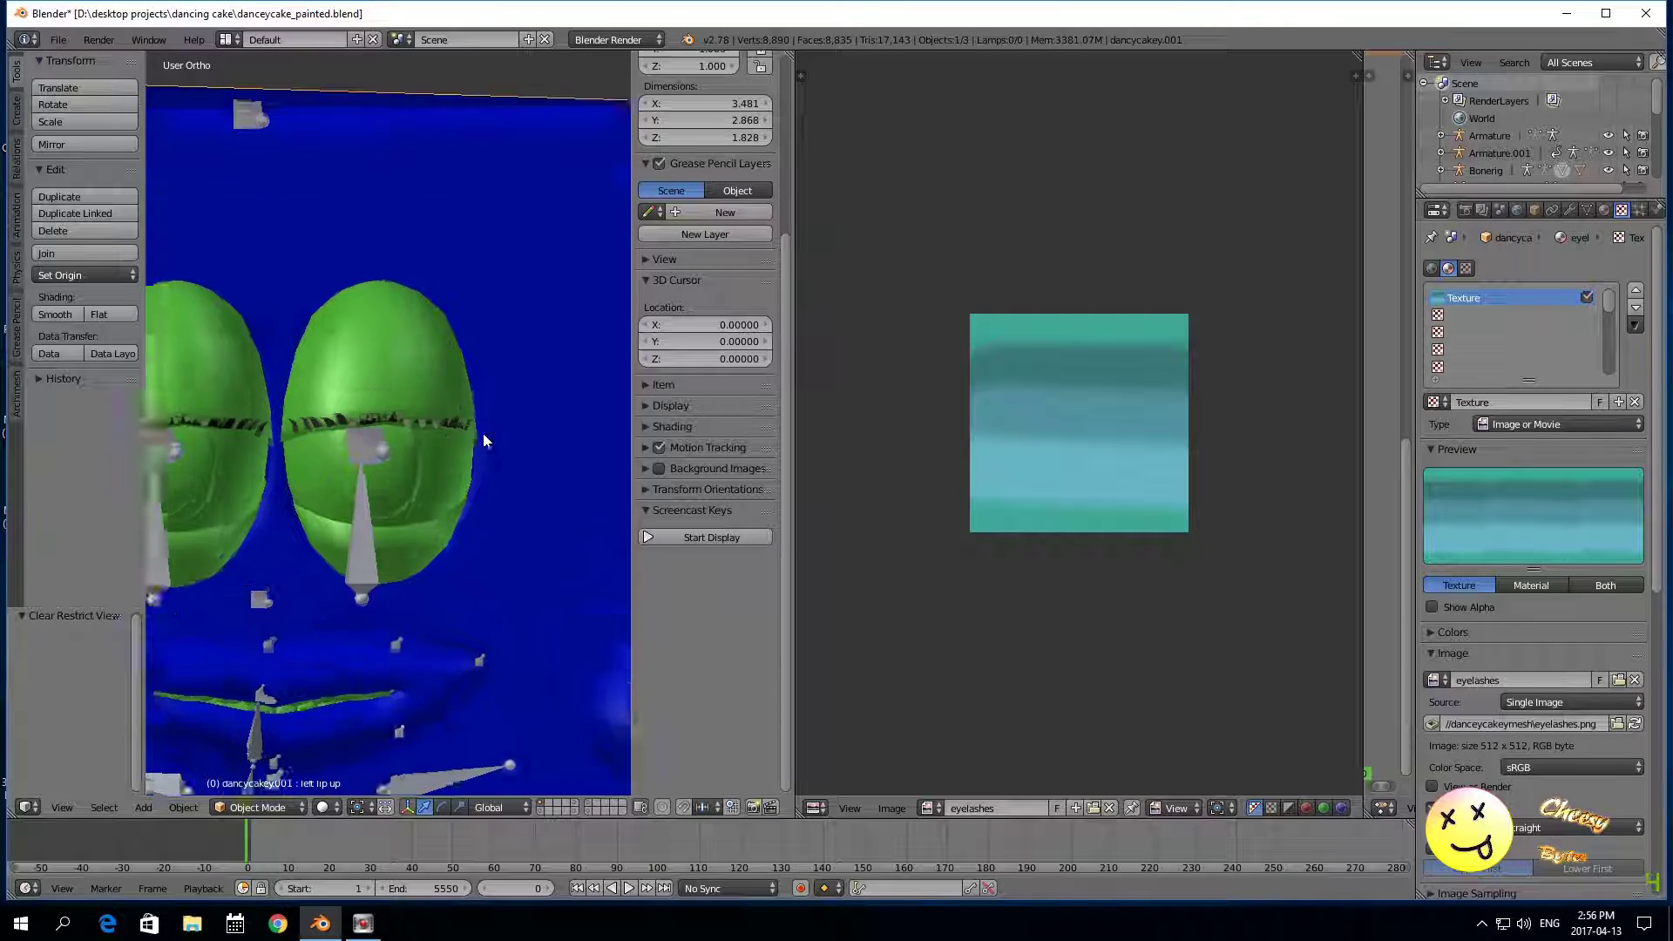
pyautogui.scroll(2, 1090, 448)
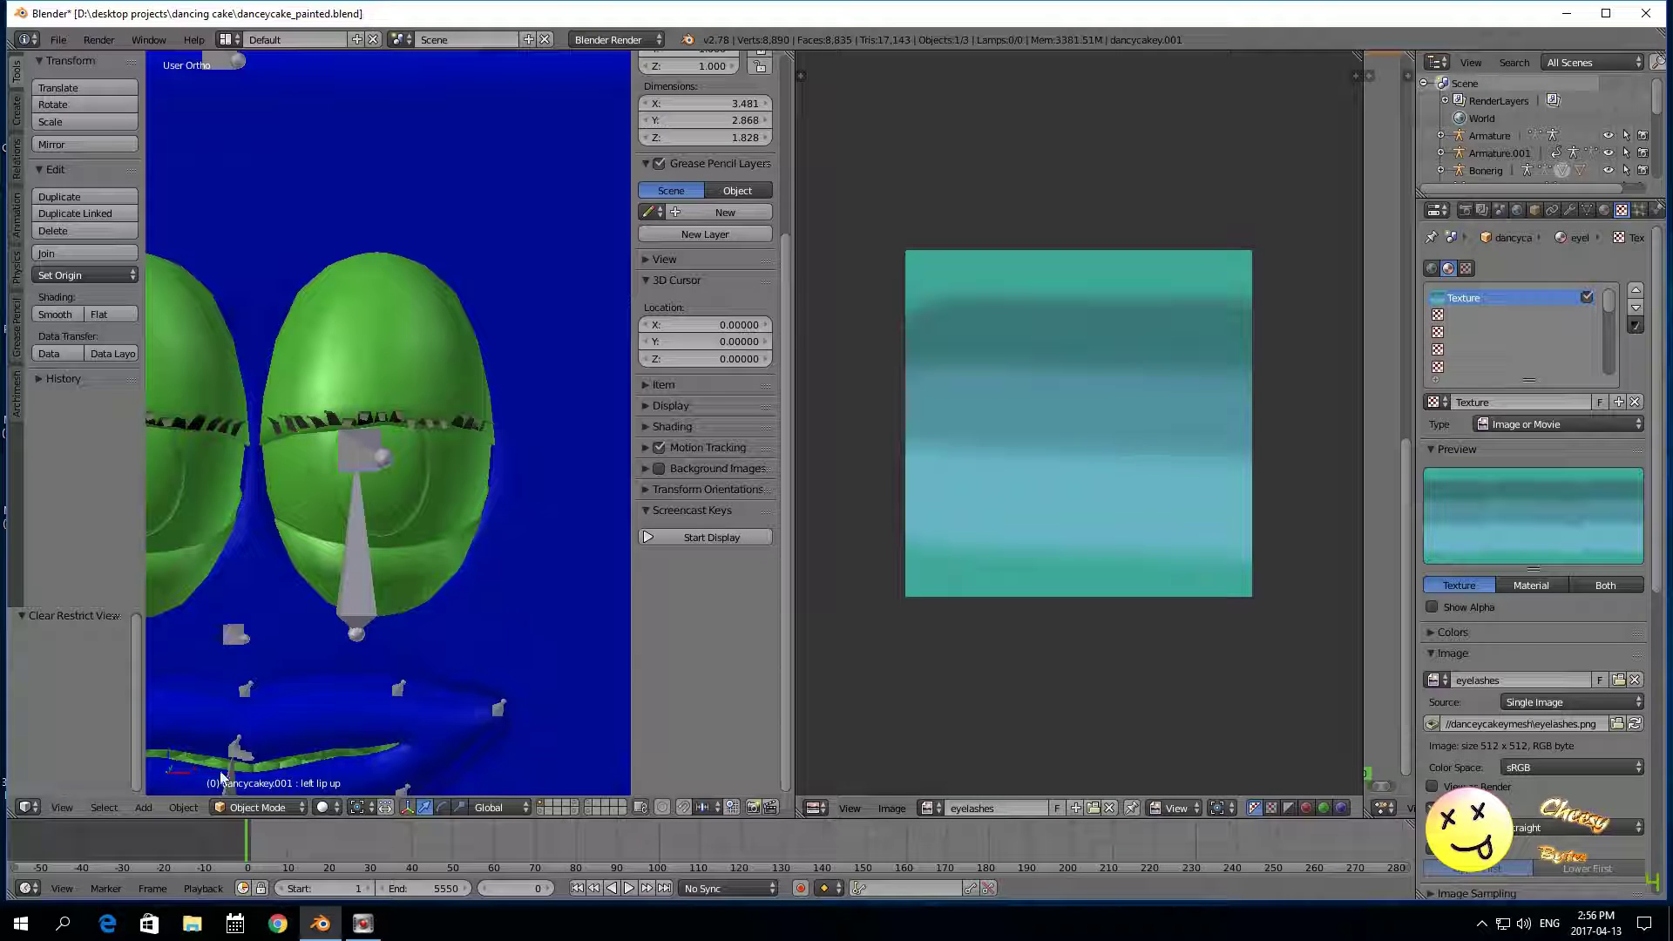
# Step: Inspect the eyelash UVs over the eyelashes image in Edit Mode and return to Object Mode
pyautogui.click(257, 807)
pyautogui.click(258, 767)
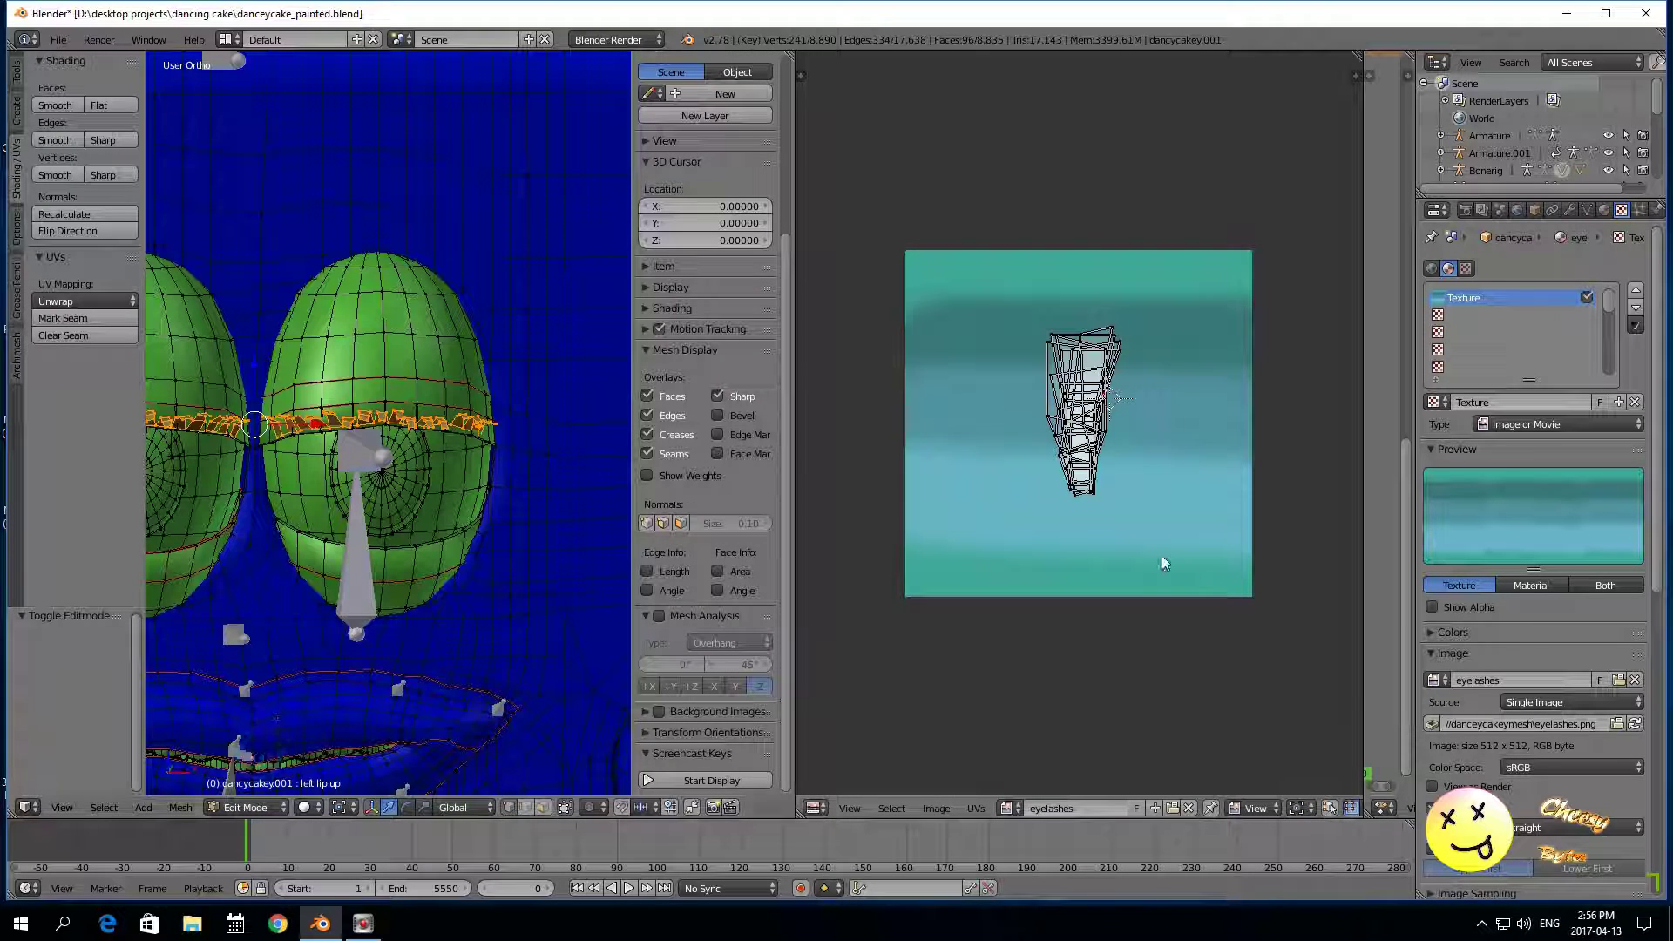
pyautogui.scroll(4, 1053, 537)
pyautogui.scroll(-3, 1053, 538)
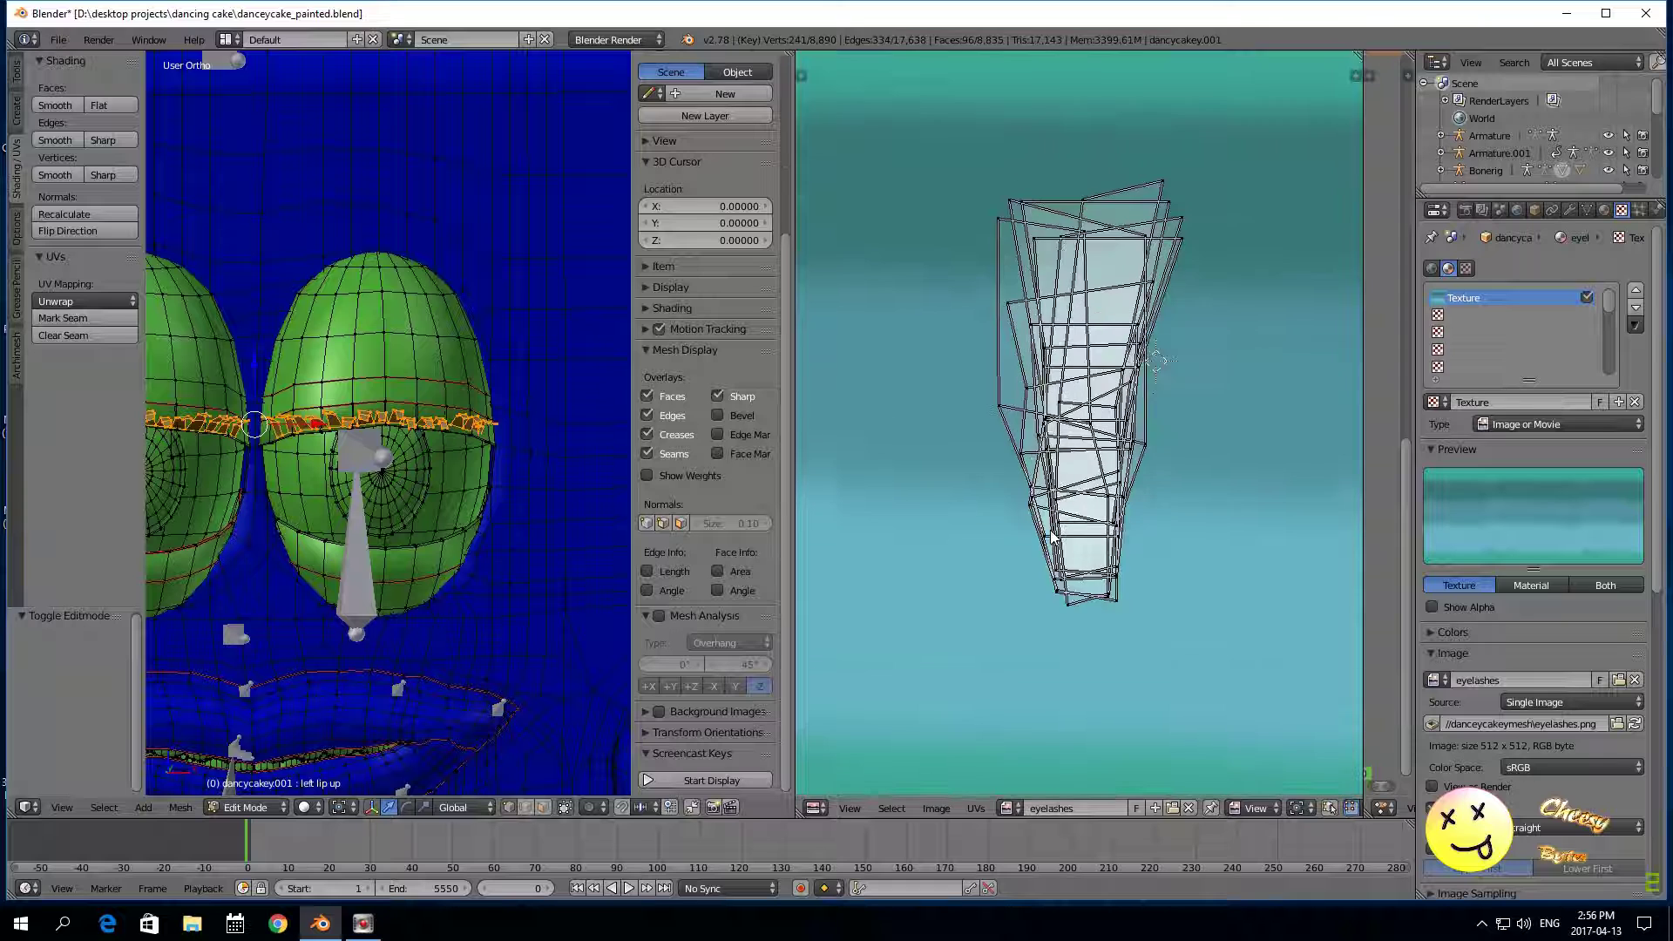
pyautogui.click(253, 807)
pyautogui.click(258, 787)
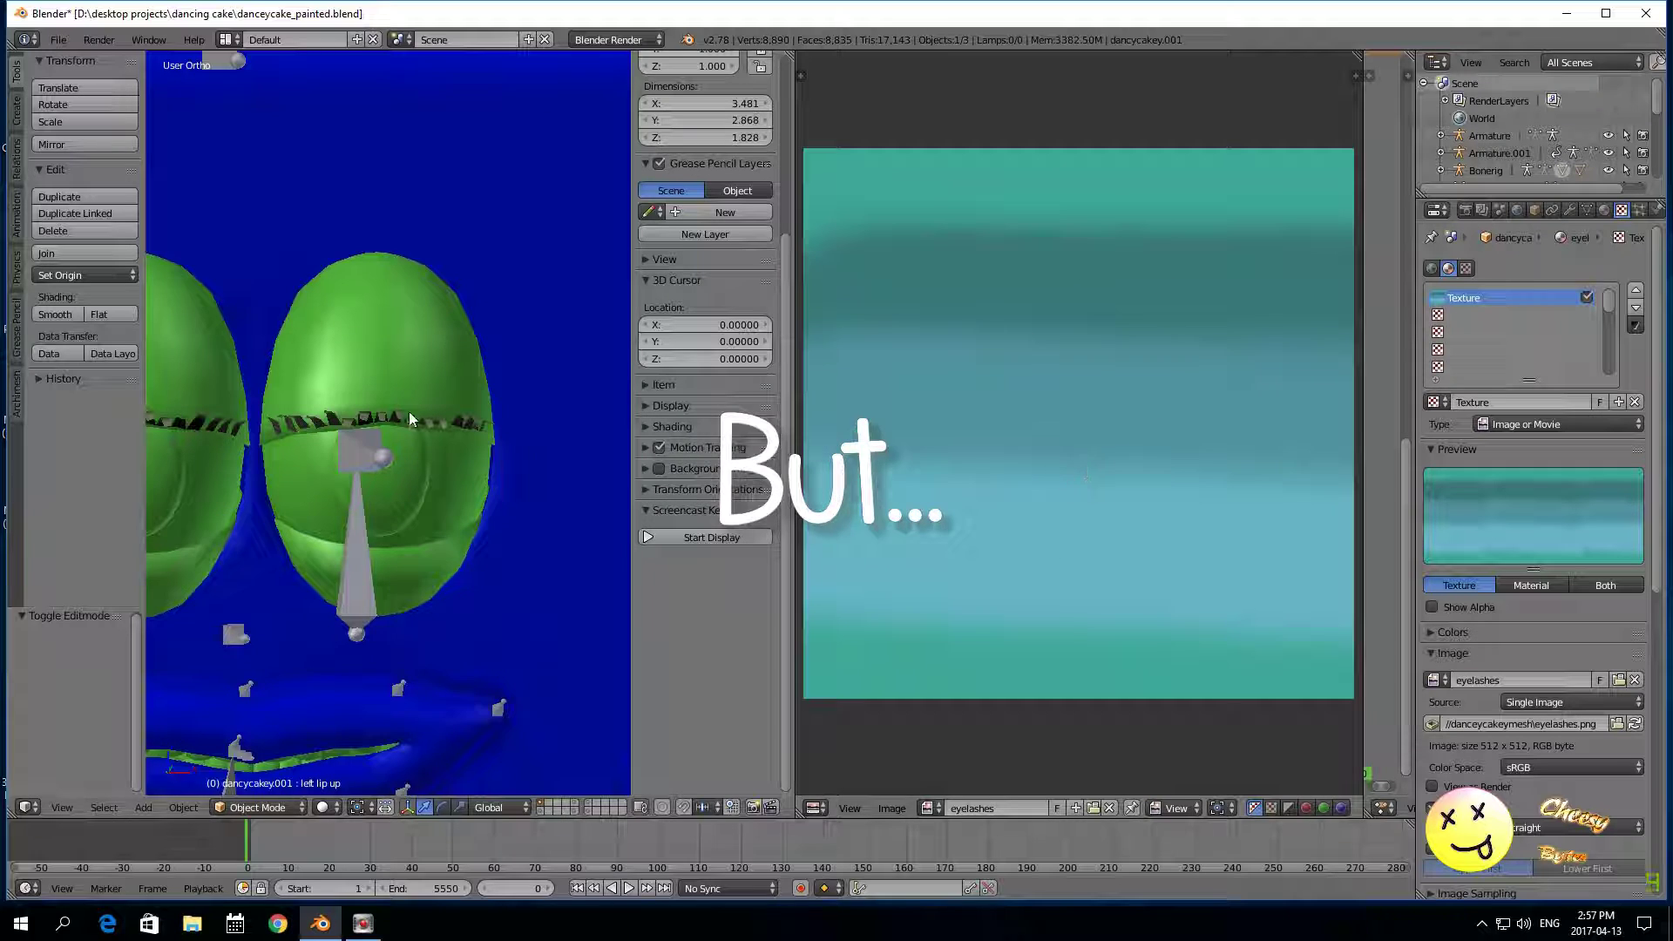
# Step: Save the current Blender project file
pyautogui.scroll(-3, 394, 419)
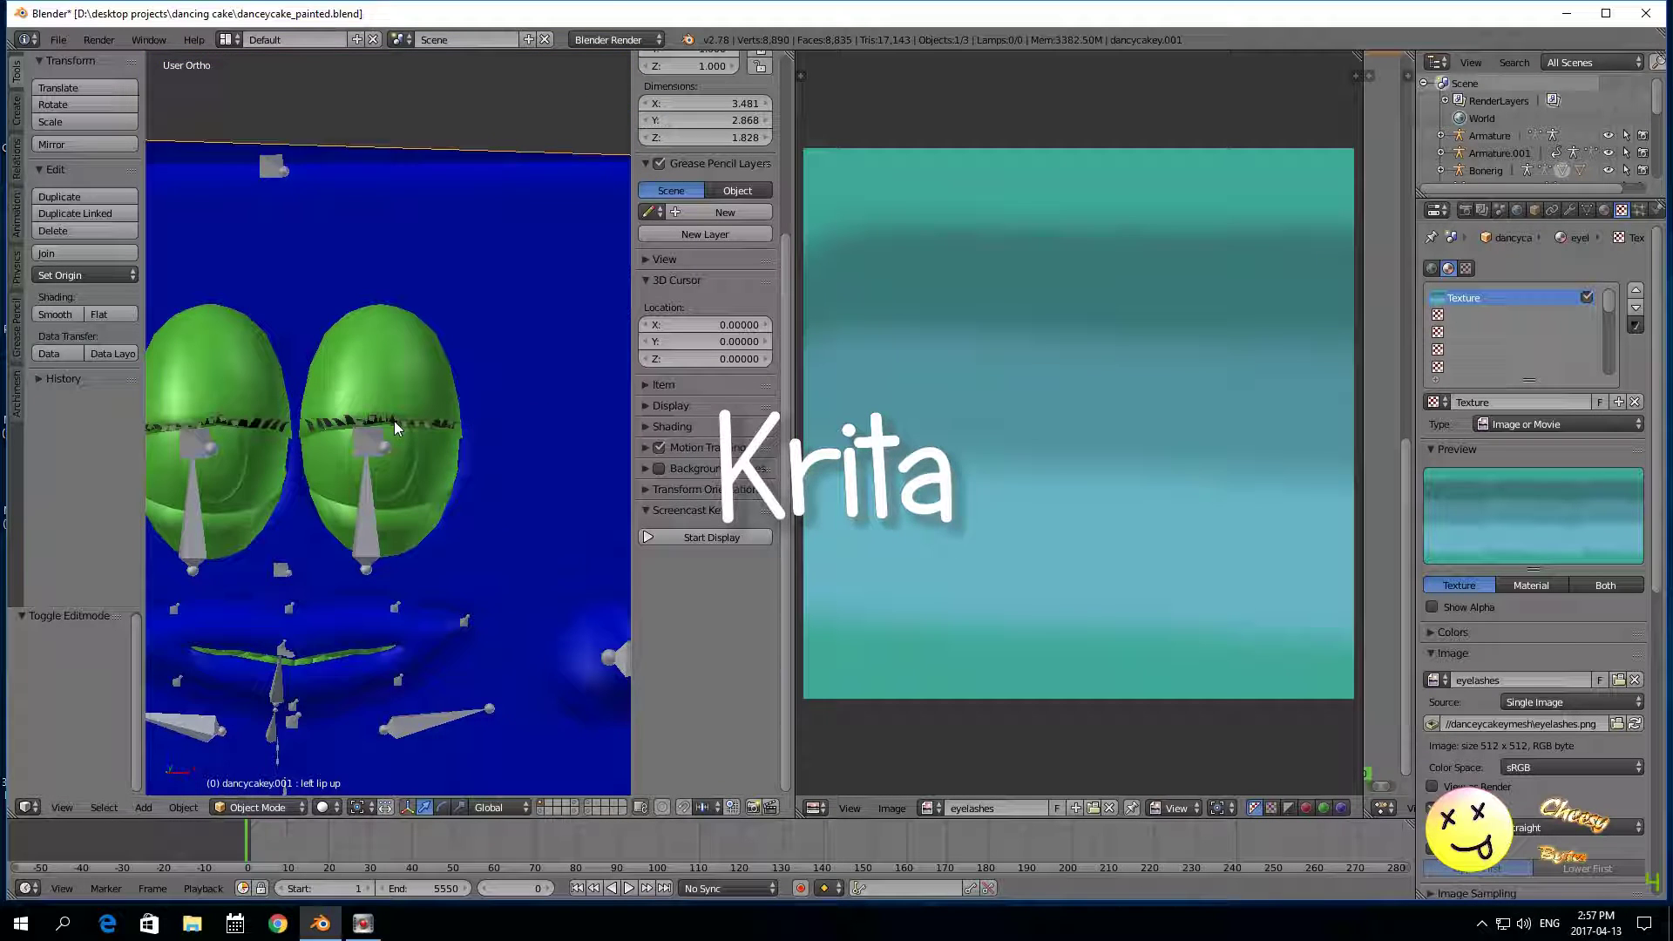
pyautogui.scroll(3, 383, 462)
pyautogui.press('KP_1')
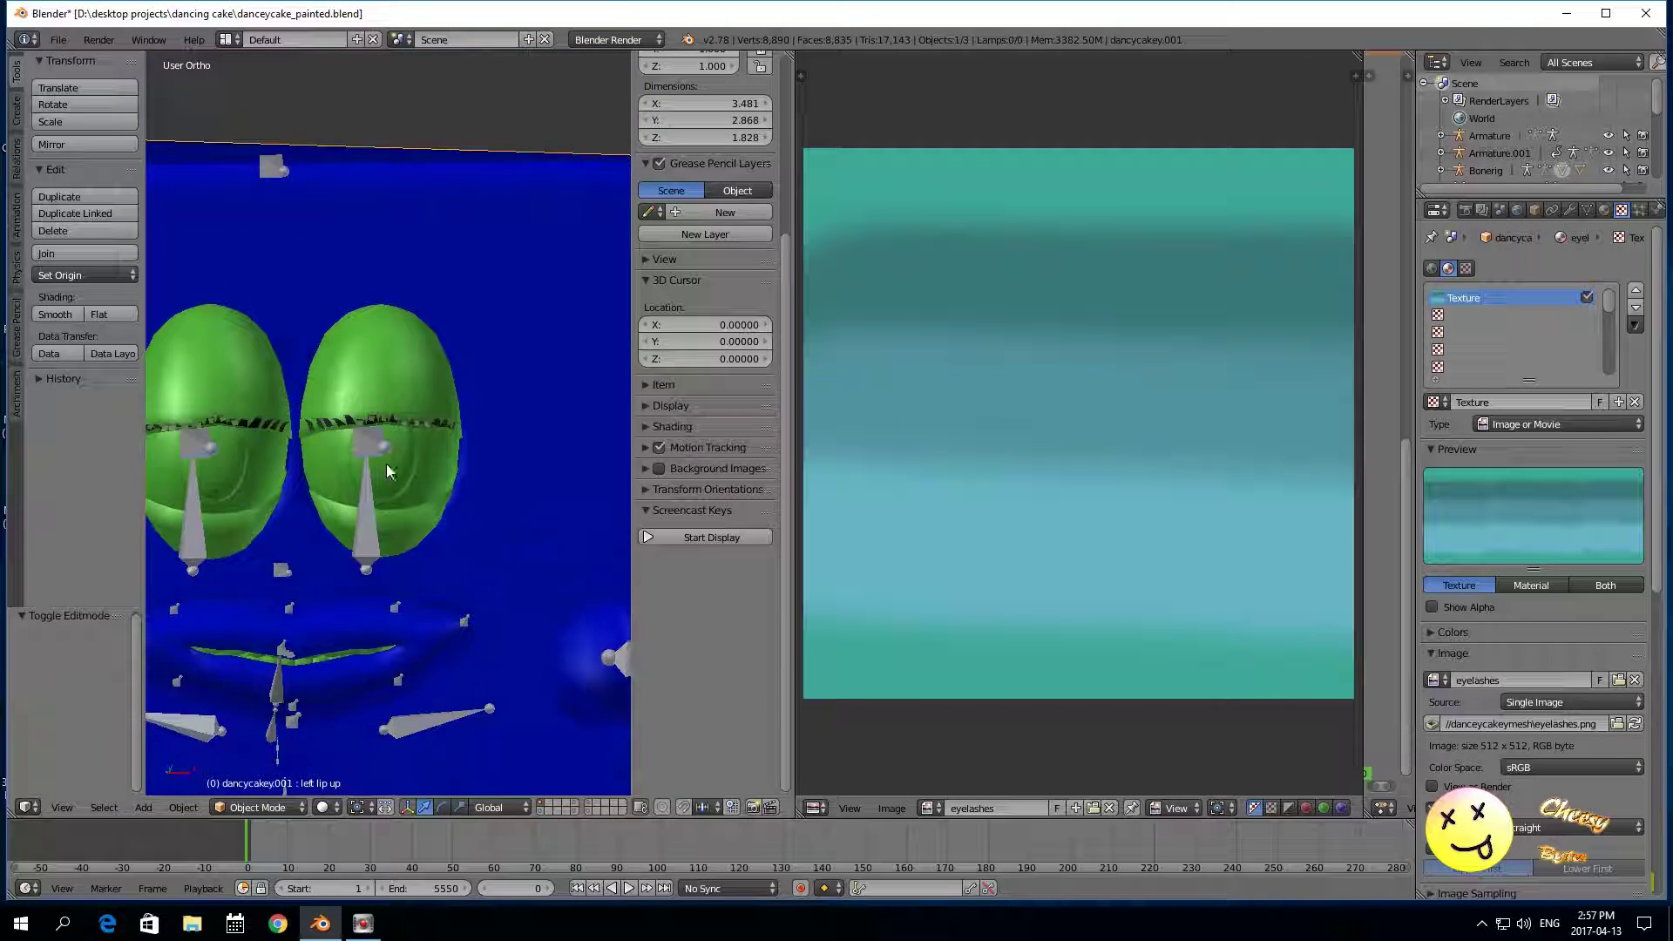
pyautogui.scroll(-2, 385, 463)
pyautogui.scroll(1, 385, 460)
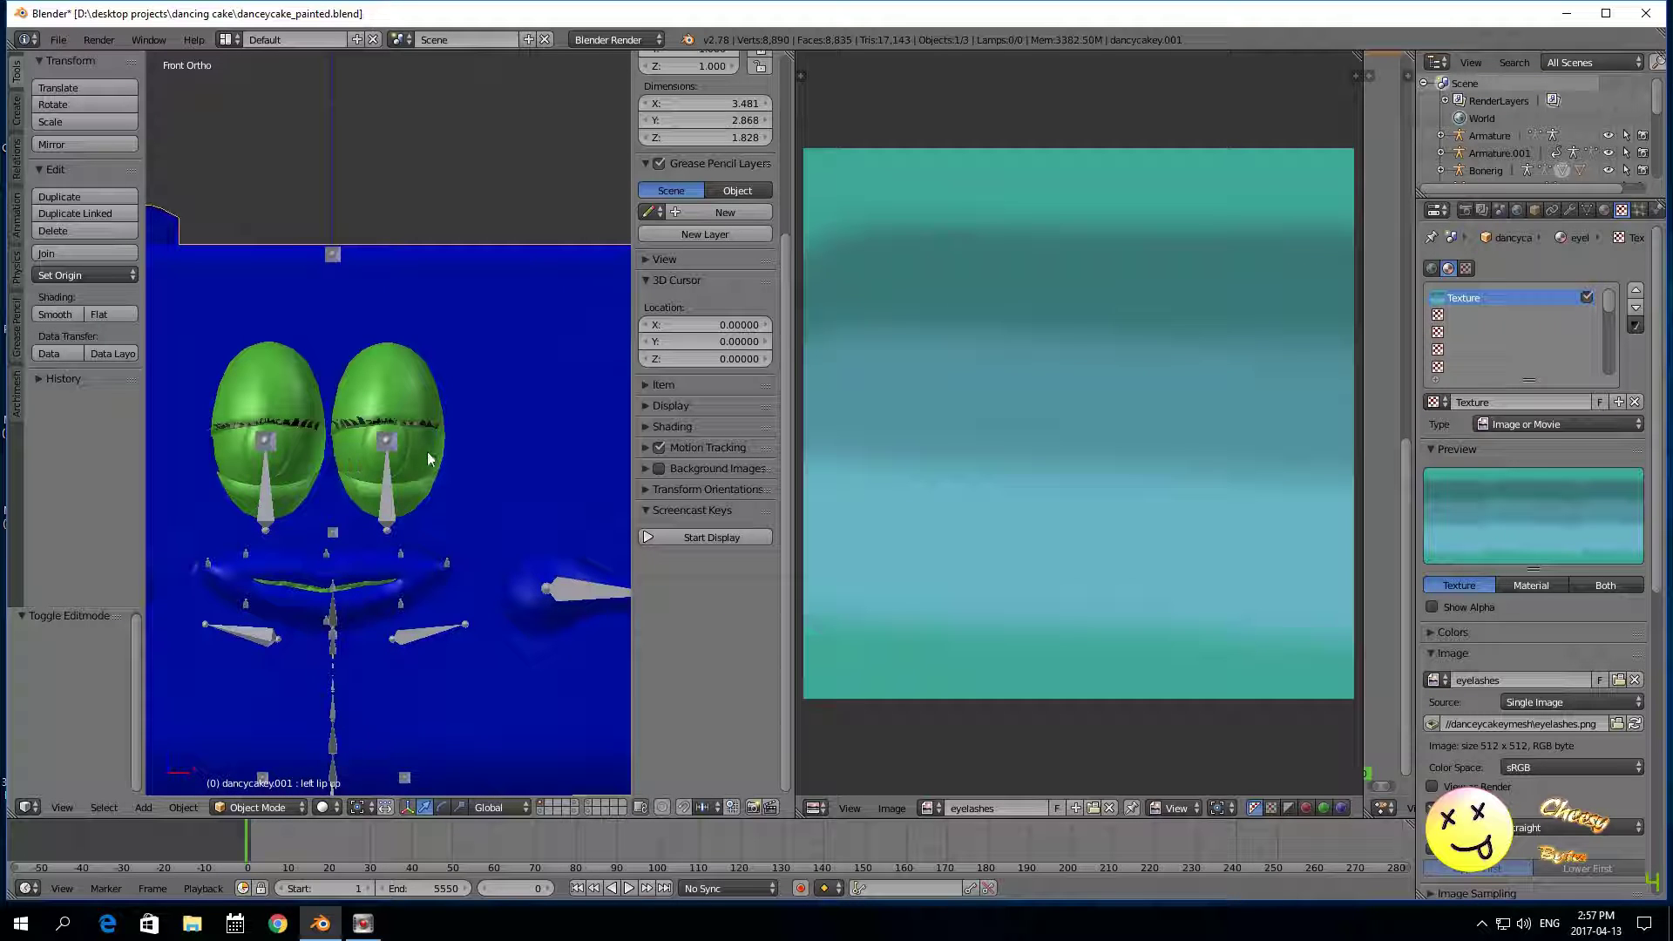
pyautogui.scroll(-1, 436, 448)
pyautogui.scroll(2, 437, 392)
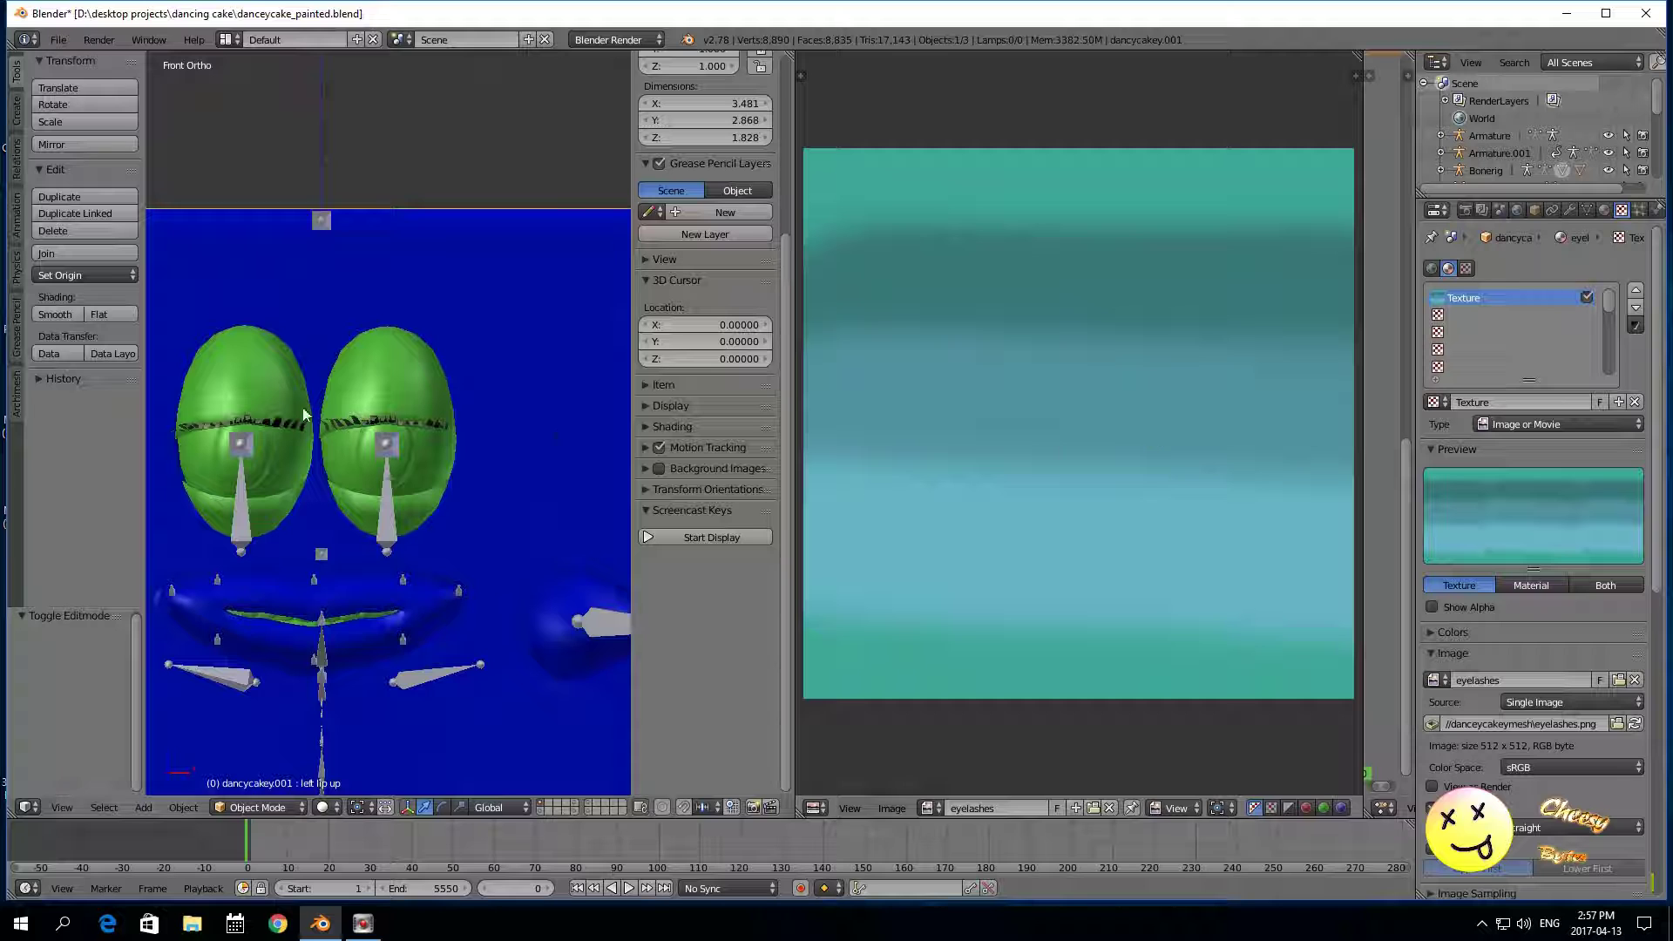
pyautogui.click(59, 39)
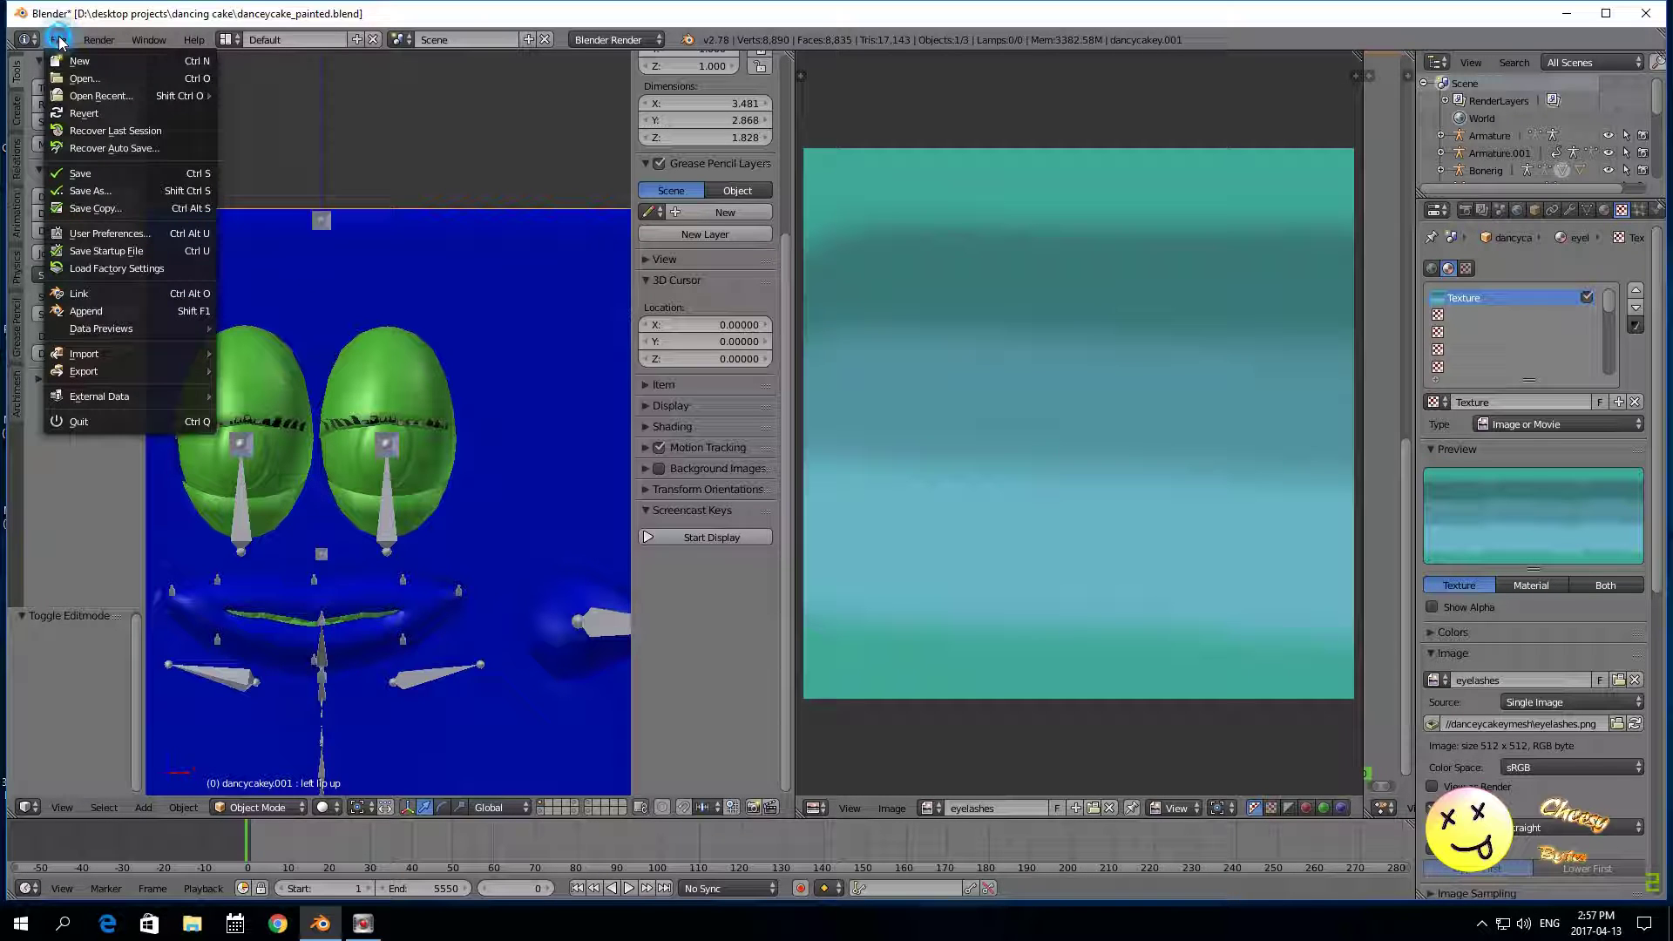
pyautogui.click(93, 169)
# Step: Switch to Krita, start opening an existing image and look through the available folders
pyautogui.click(58, 39)
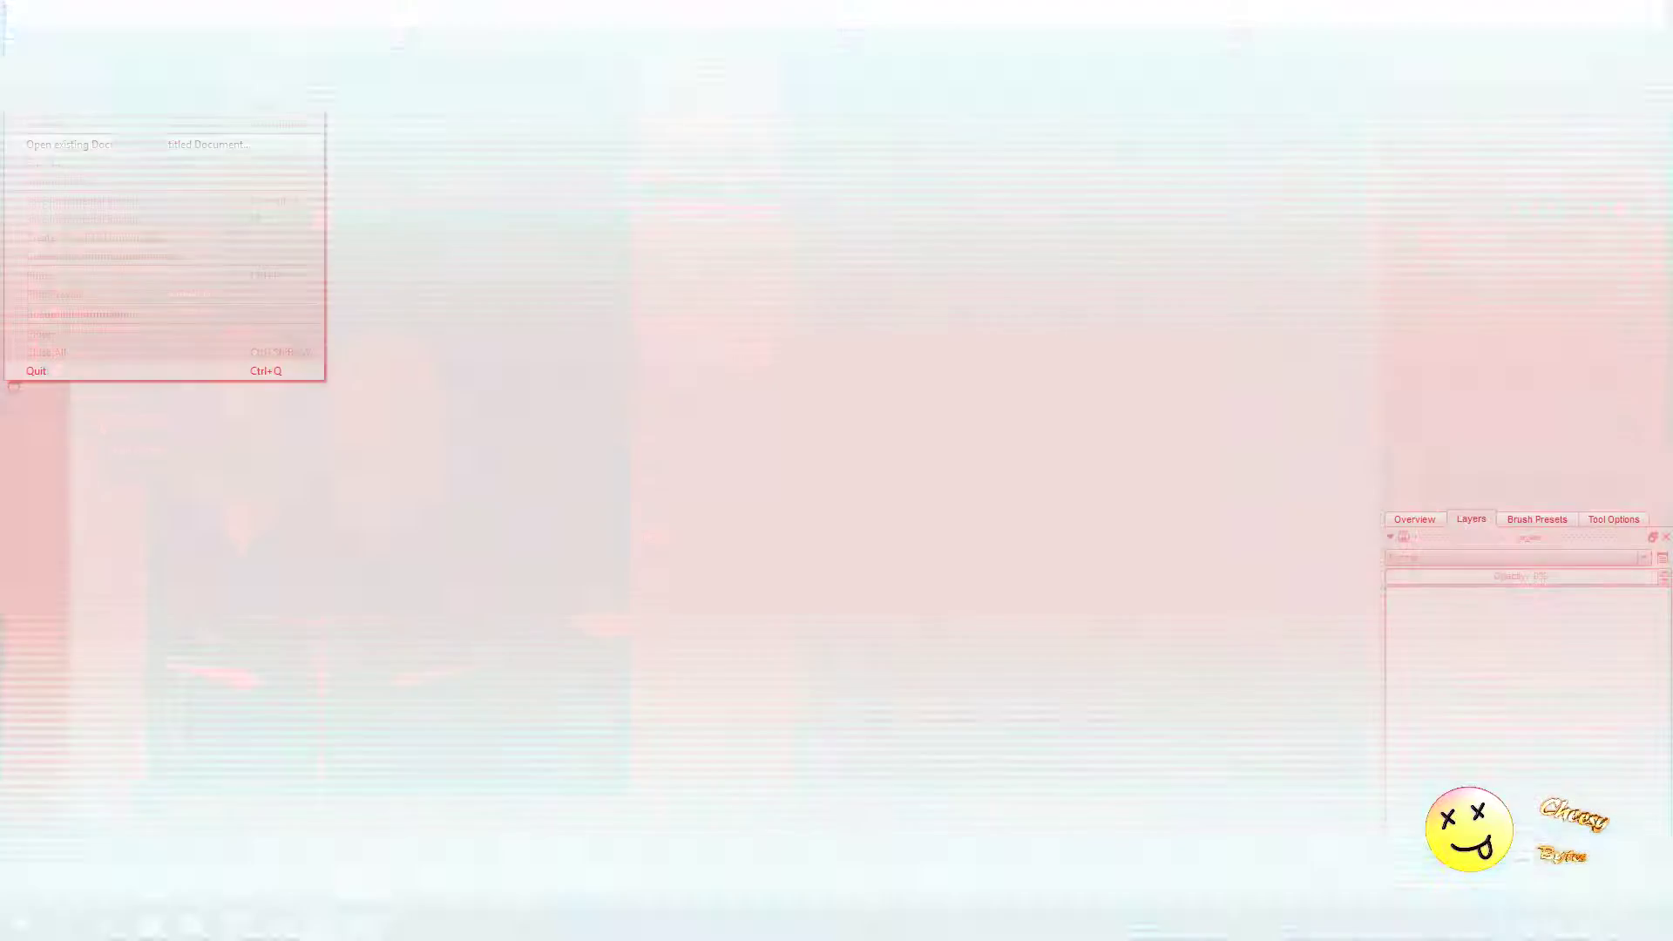
pyautogui.moveTo(71, 85)
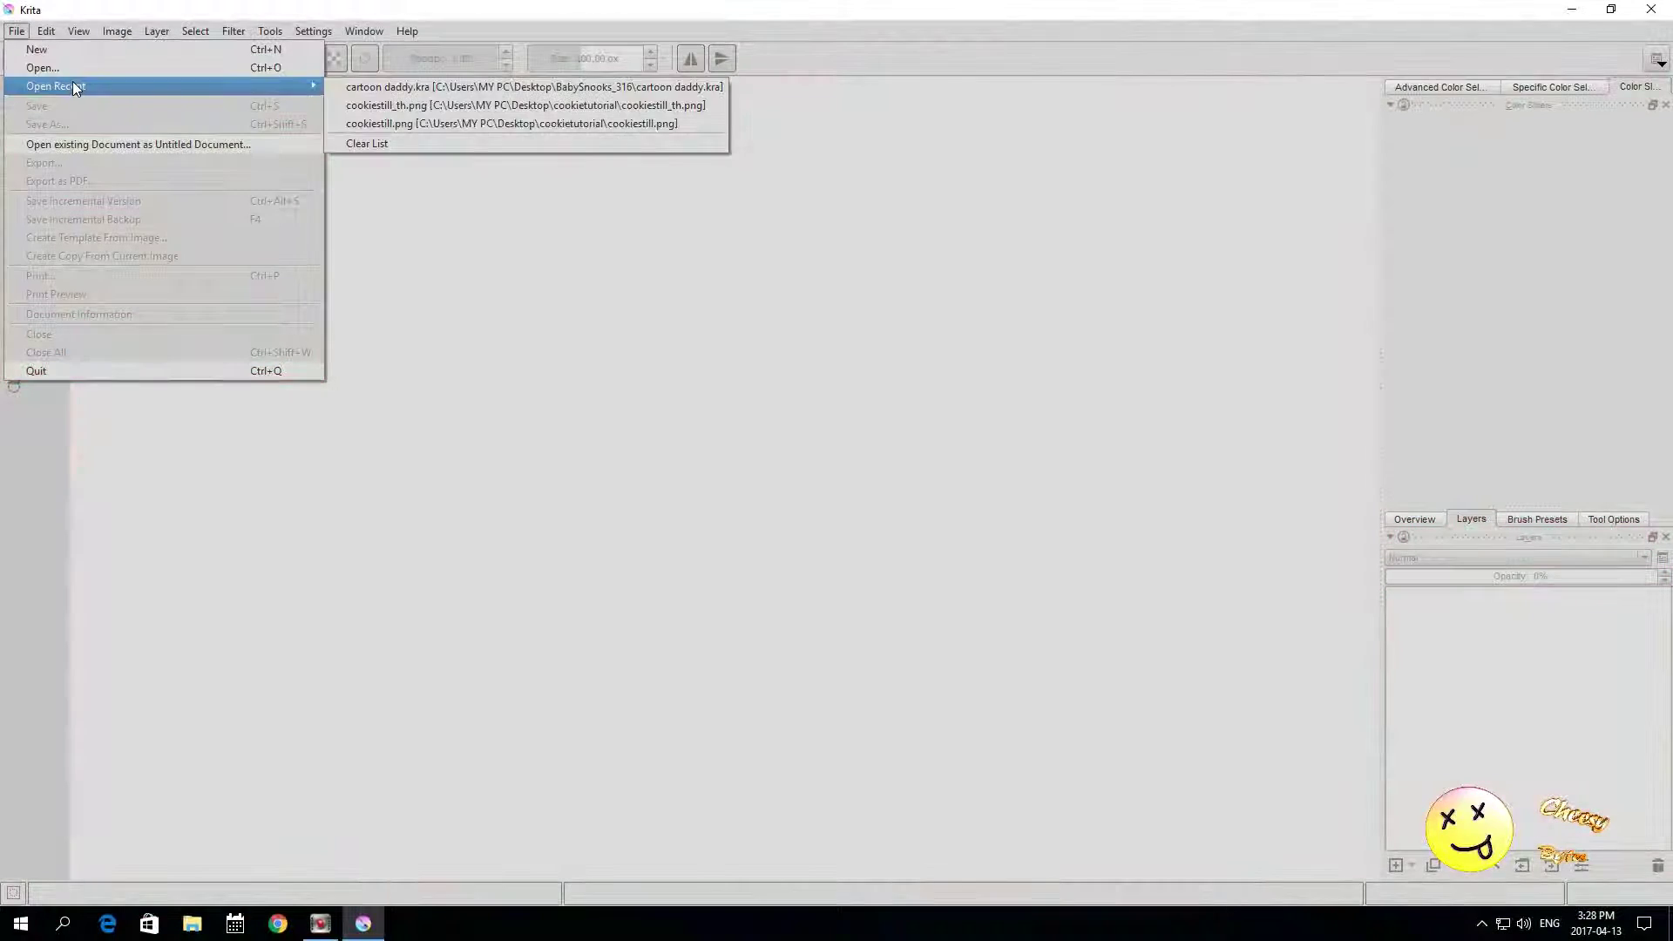
pyautogui.click(68, 65)
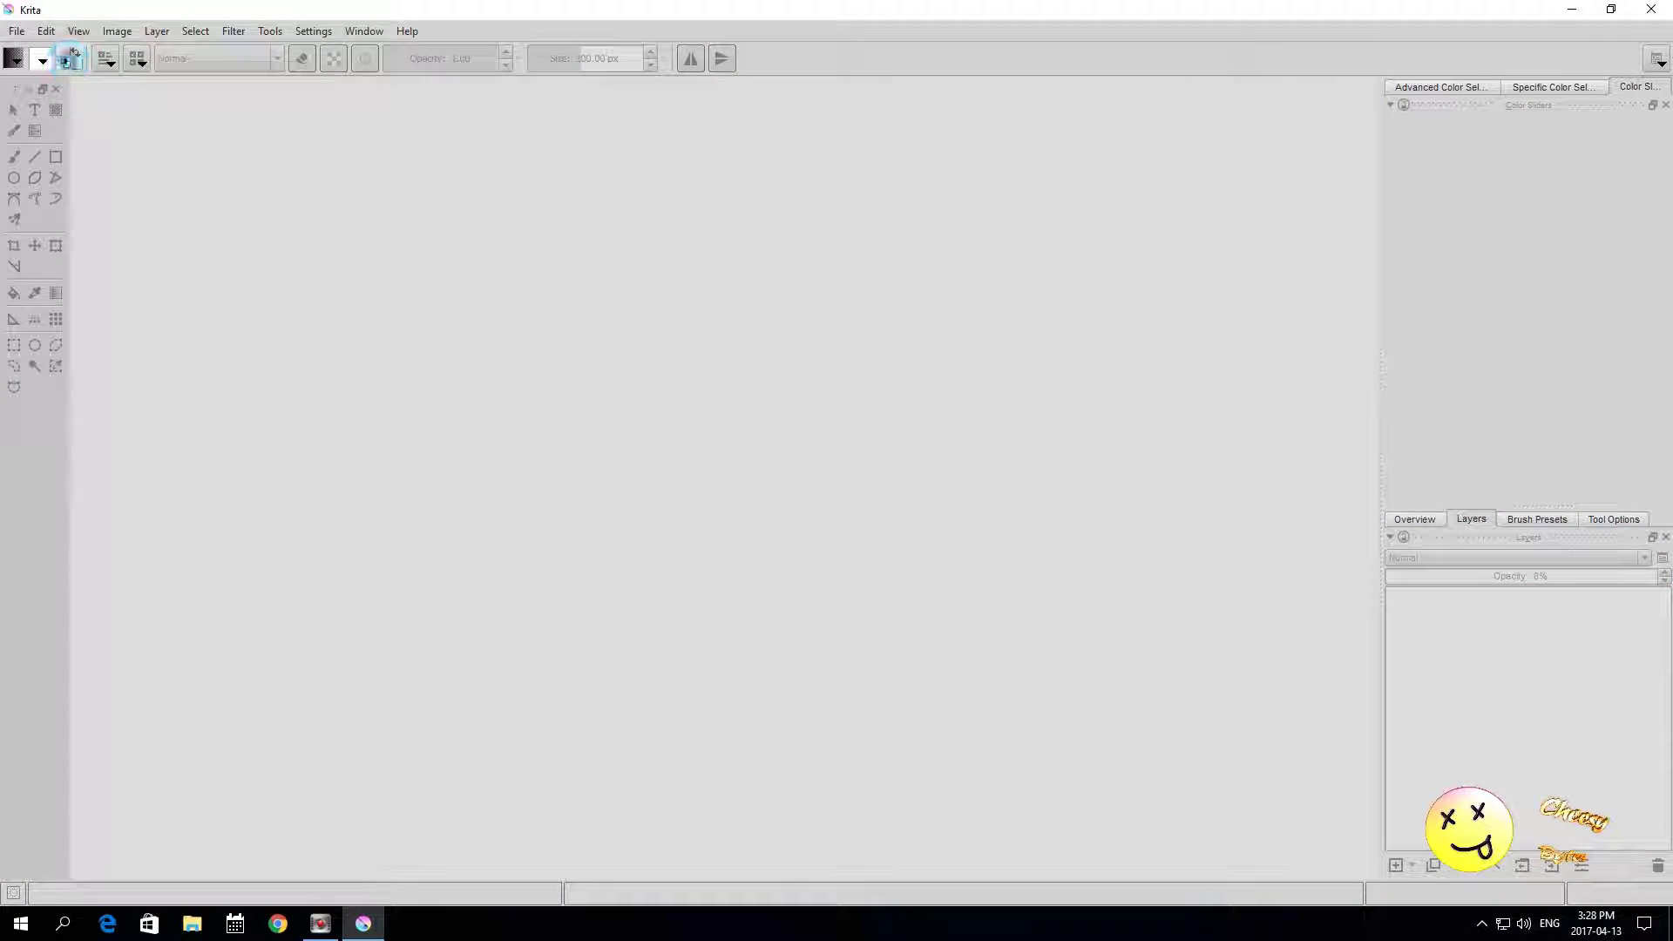
pyautogui.moveTo(819, 192)
pyautogui.mouseDown()
pyautogui.moveTo(819, 218)
pyautogui.moveTo(816, 199)
pyautogui.mouseUp()
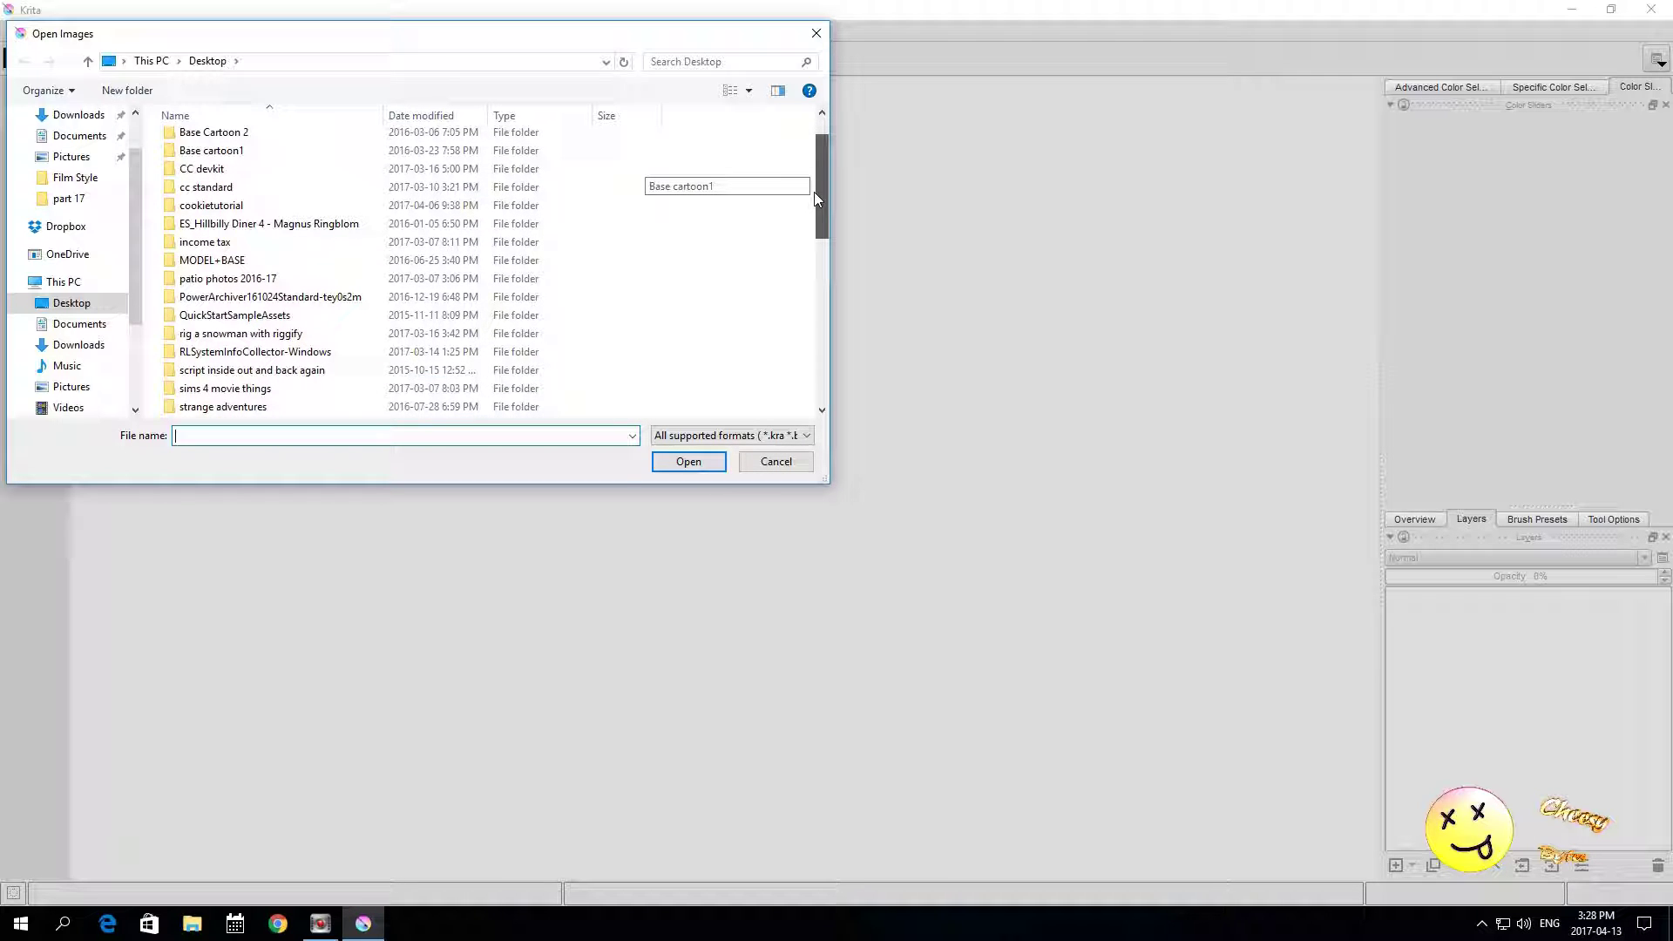
pyautogui.moveTo(816, 199); pyautogui.dragTo(812, 280)
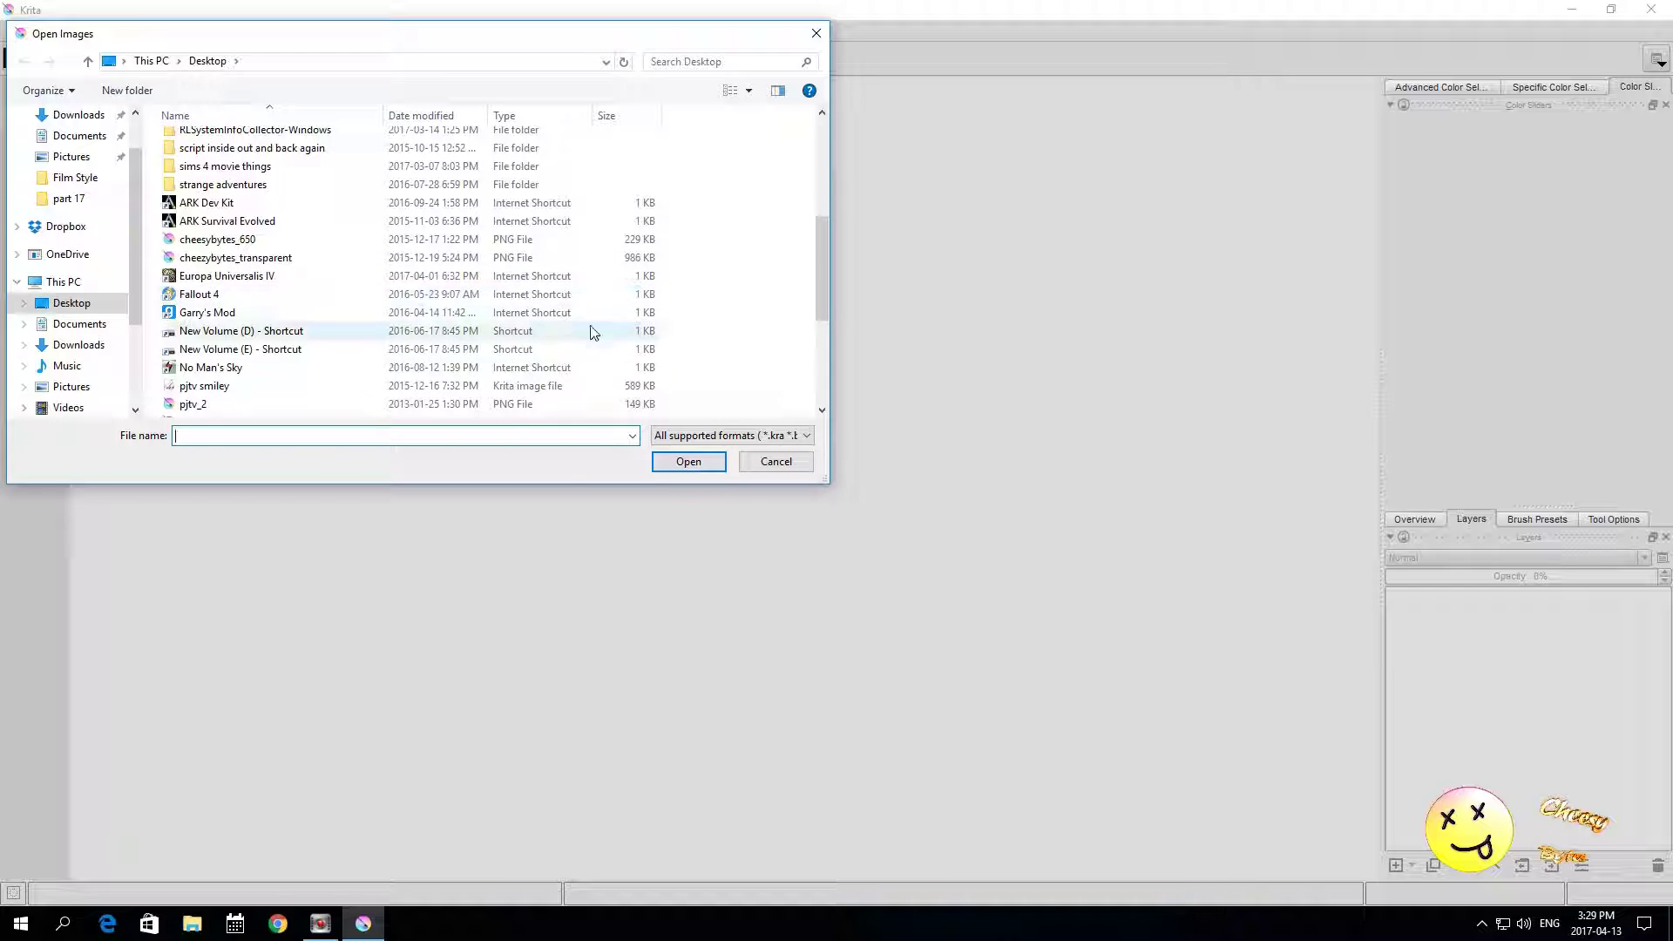
pyautogui.moveTo(819, 253); pyautogui.dragTo(817, 143)
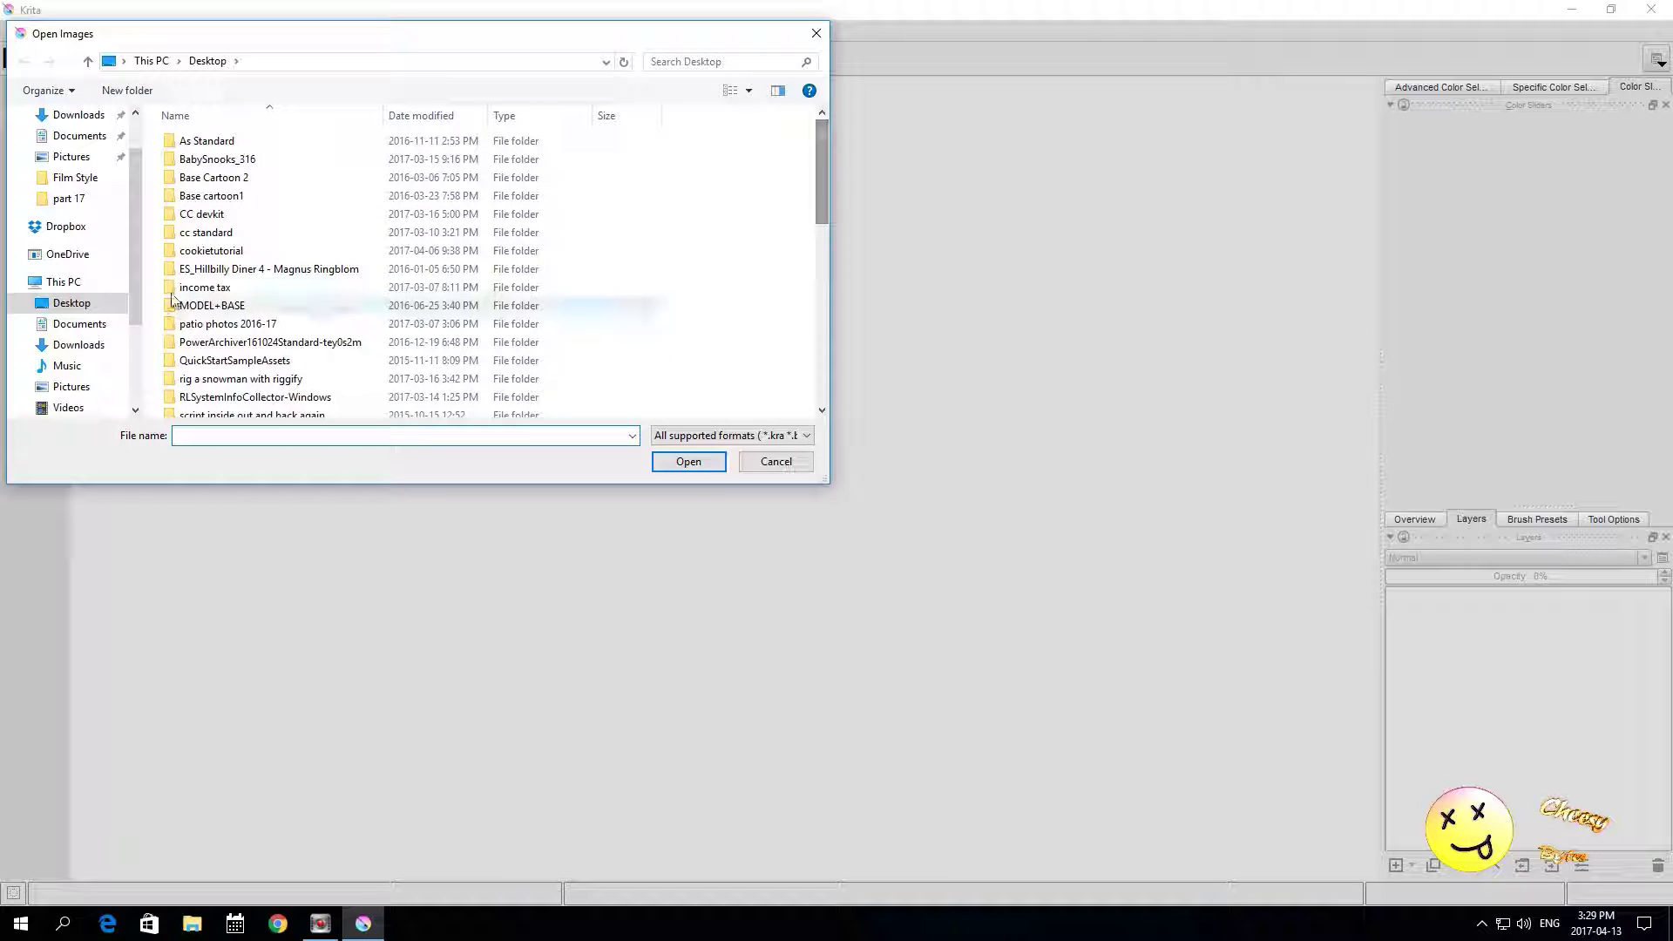
pyautogui.moveTo(135, 258); pyautogui.dragTo(135, 294)
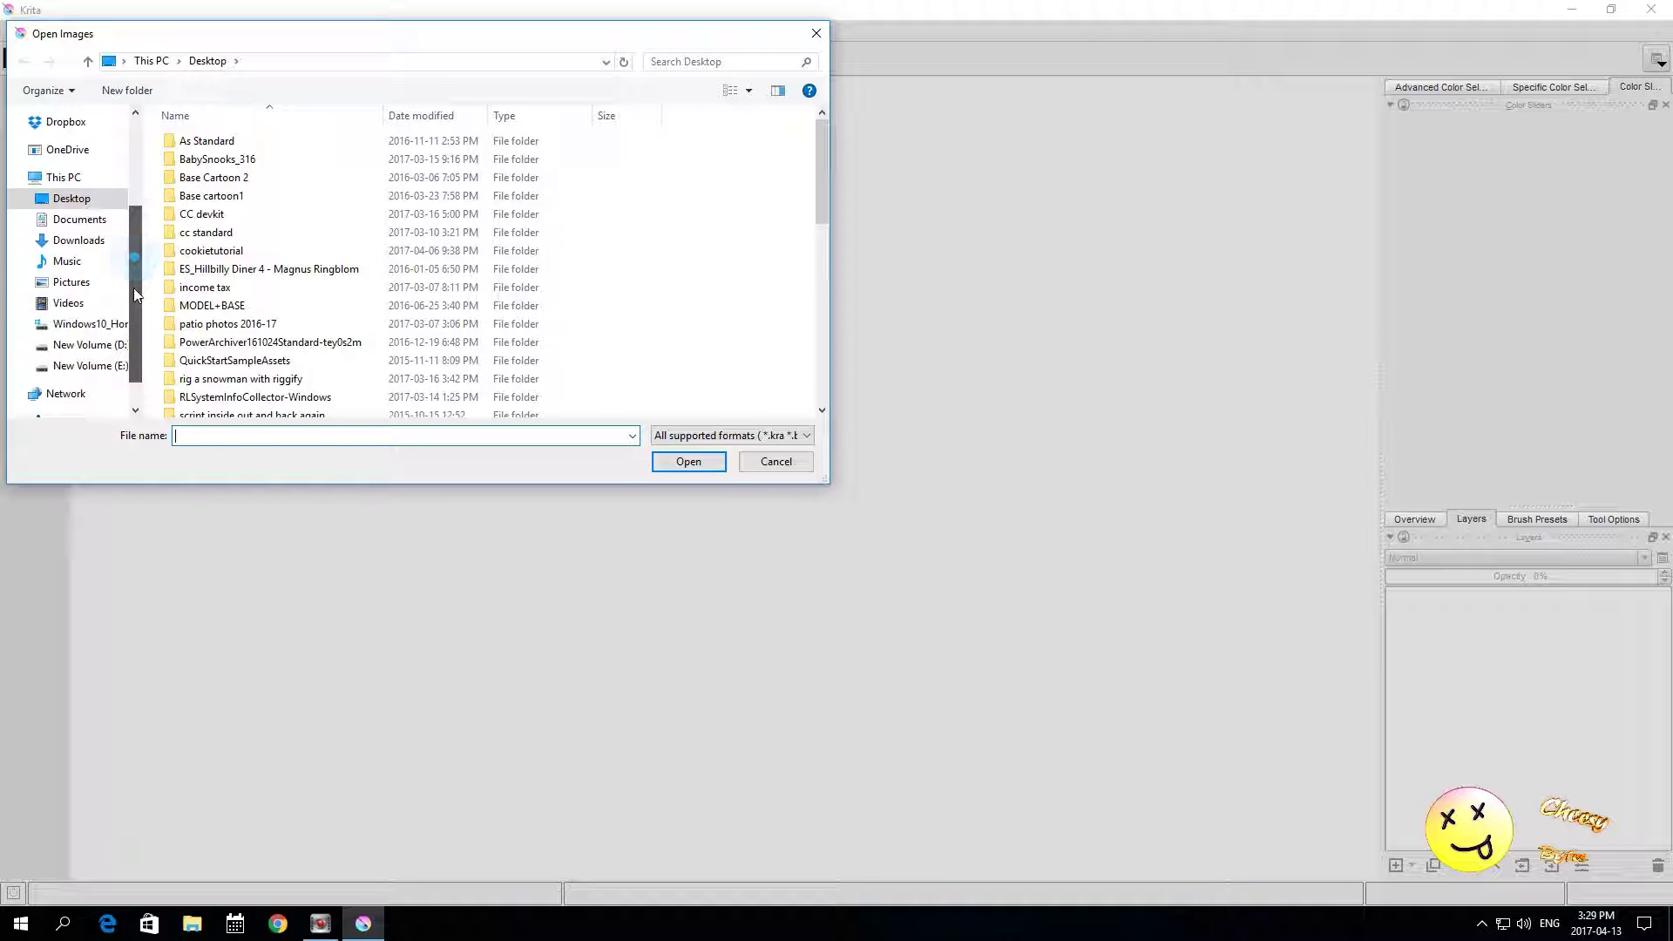
# Step: Open the cakeymain image from the finaltextures folder inside desktop projects, dancing cake, danceycakeymesh on drive D
pyautogui.click(84, 345)
pyautogui.doubleClick(247, 143)
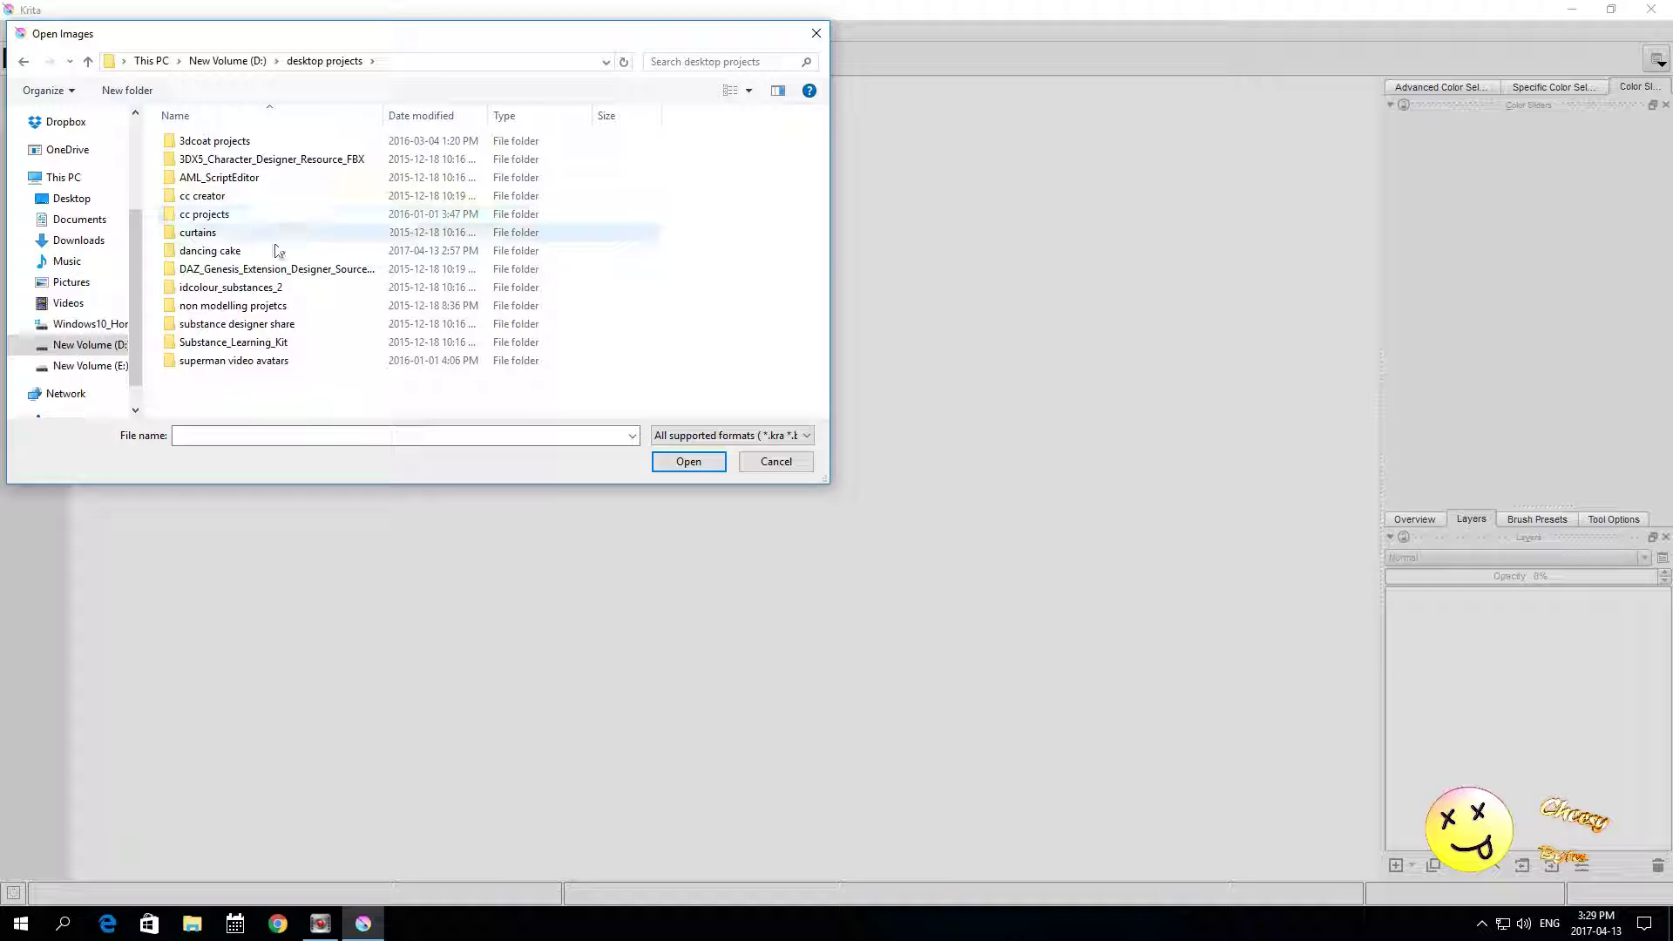
pyautogui.doubleClick(258, 250)
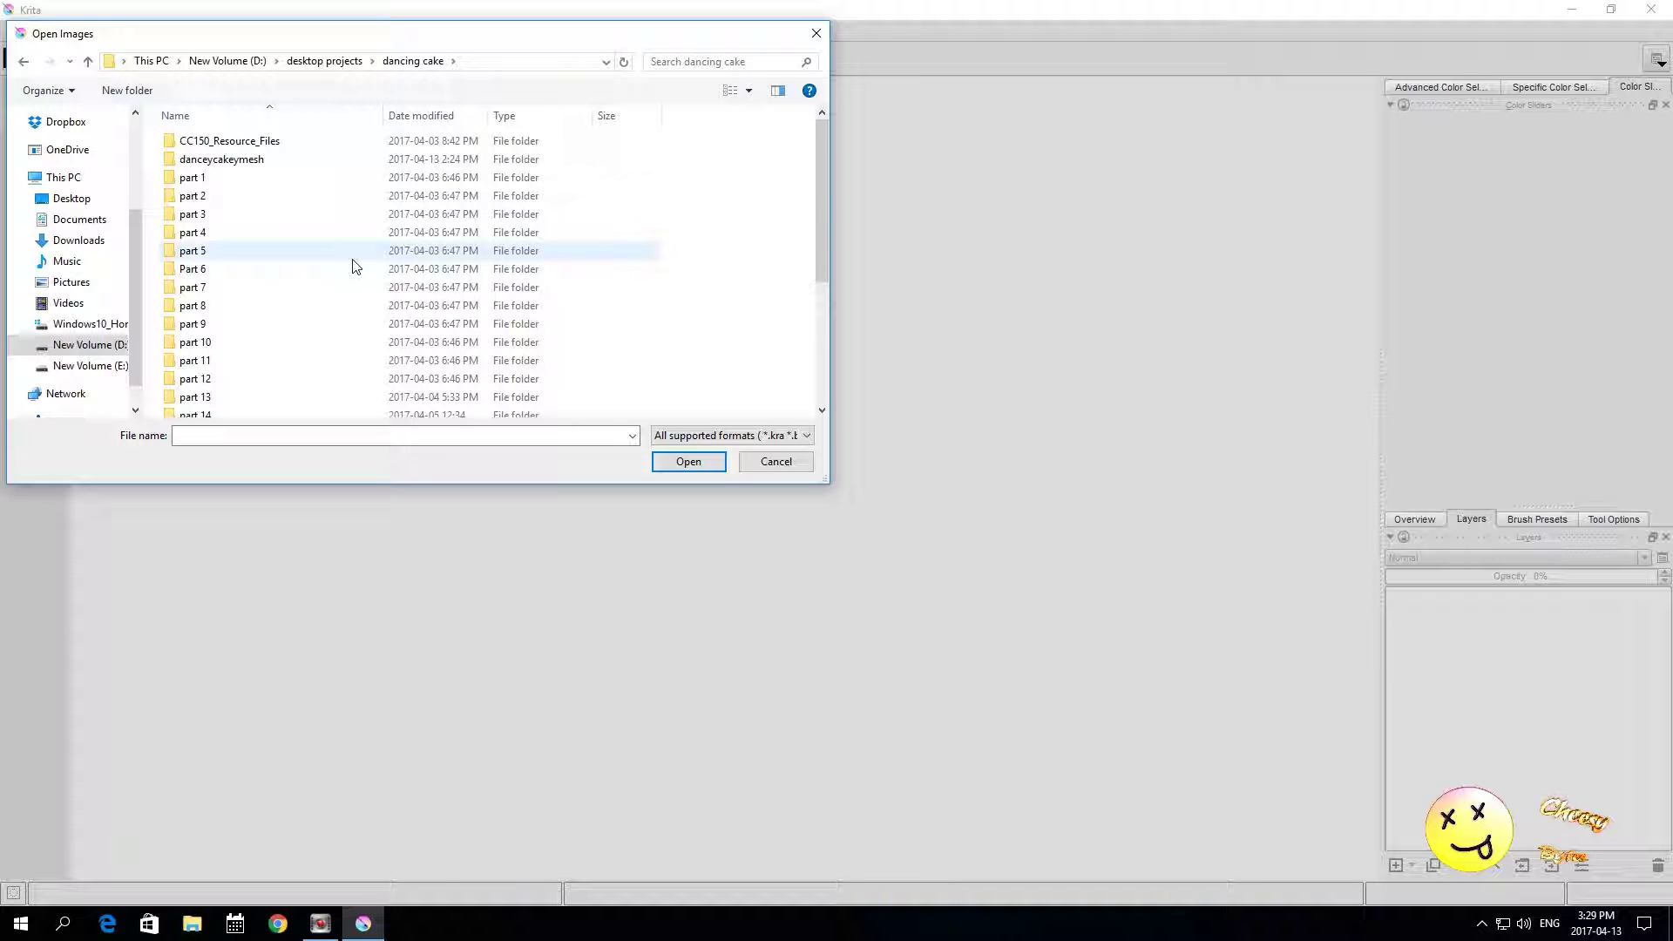
pyautogui.moveTo(823, 200)
pyautogui.mouseDown()
pyautogui.moveTo(818, 348)
pyautogui.moveTo(816, 170)
pyautogui.mouseUp()
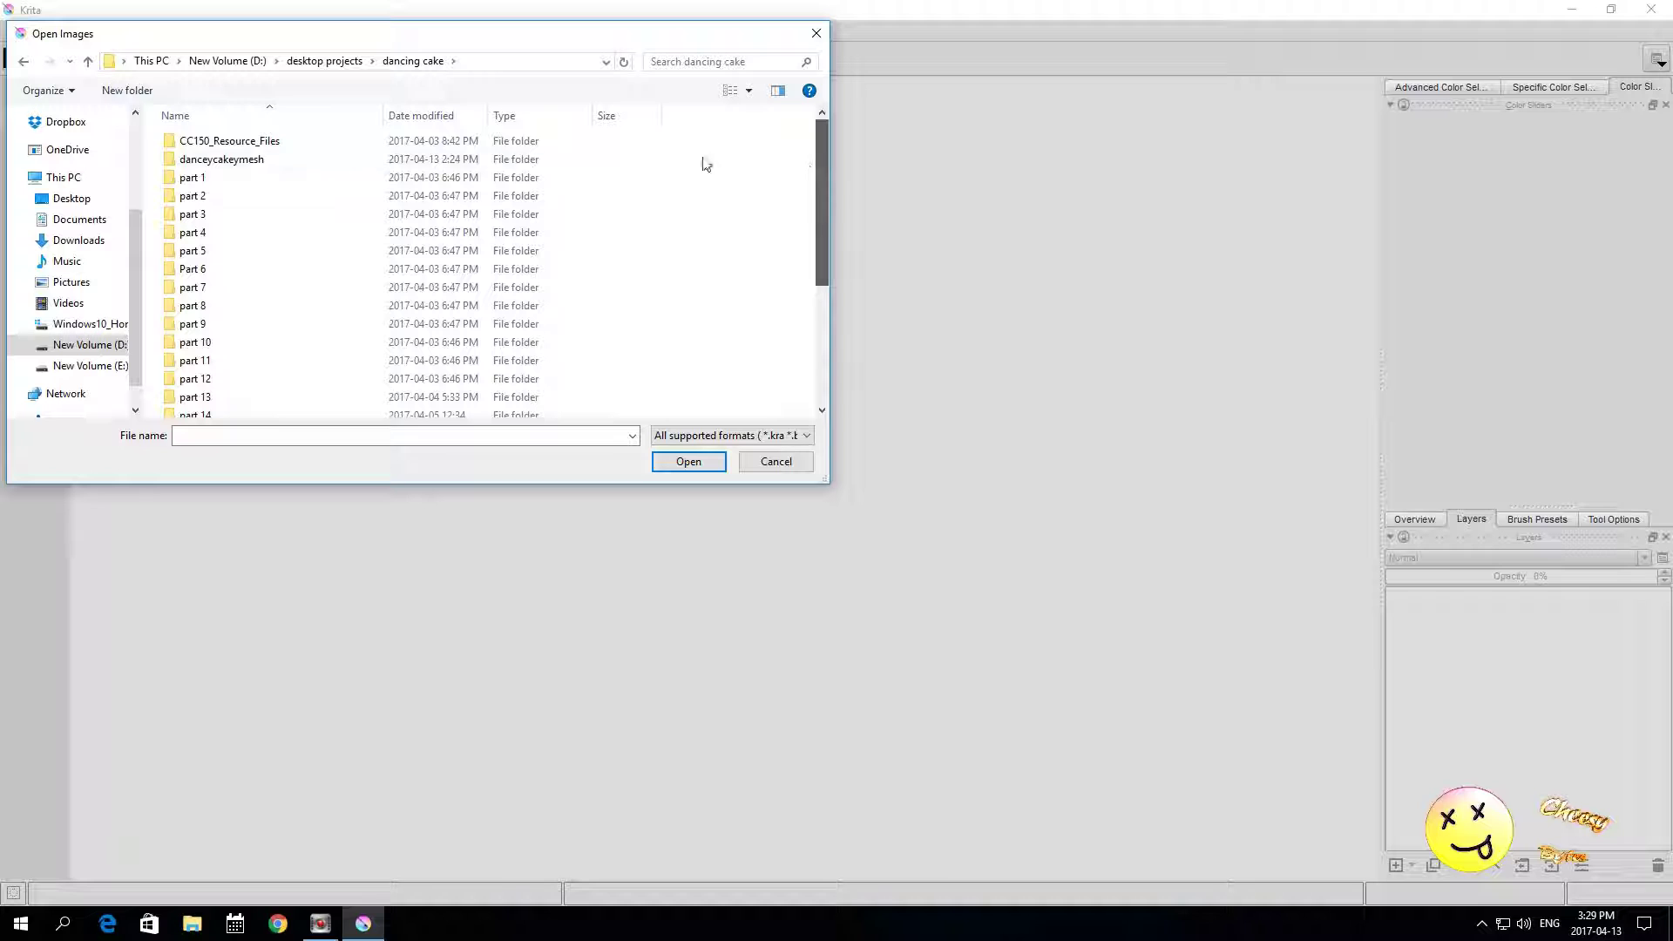
pyautogui.doubleClick(260, 160)
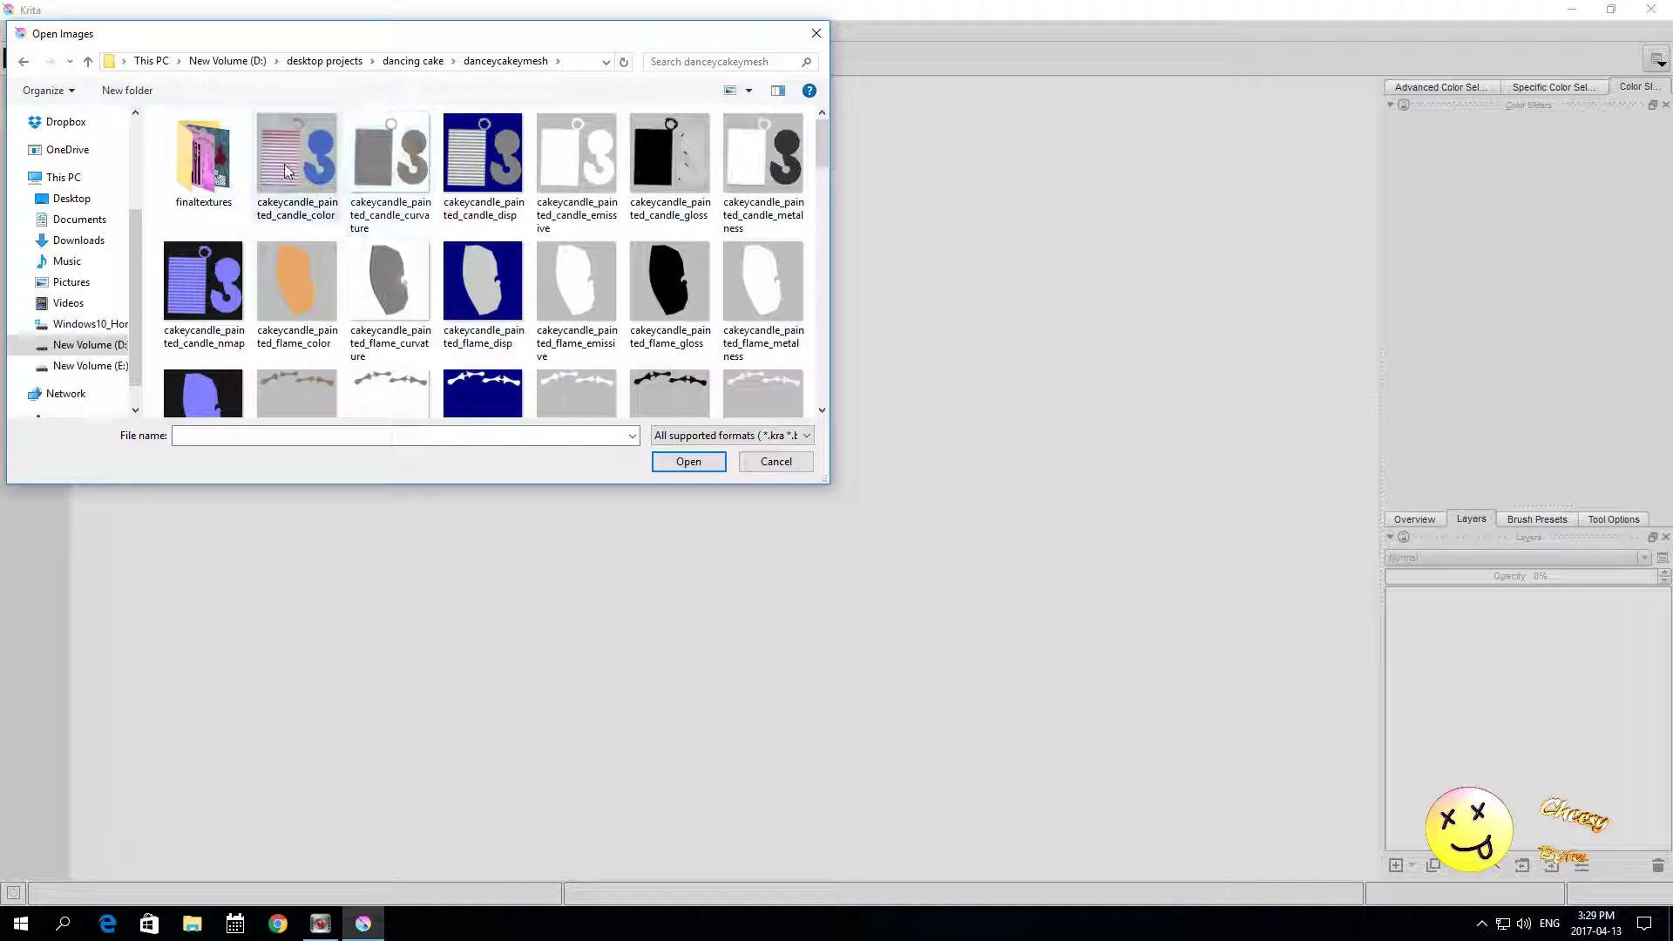
pyautogui.doubleClick(209, 161)
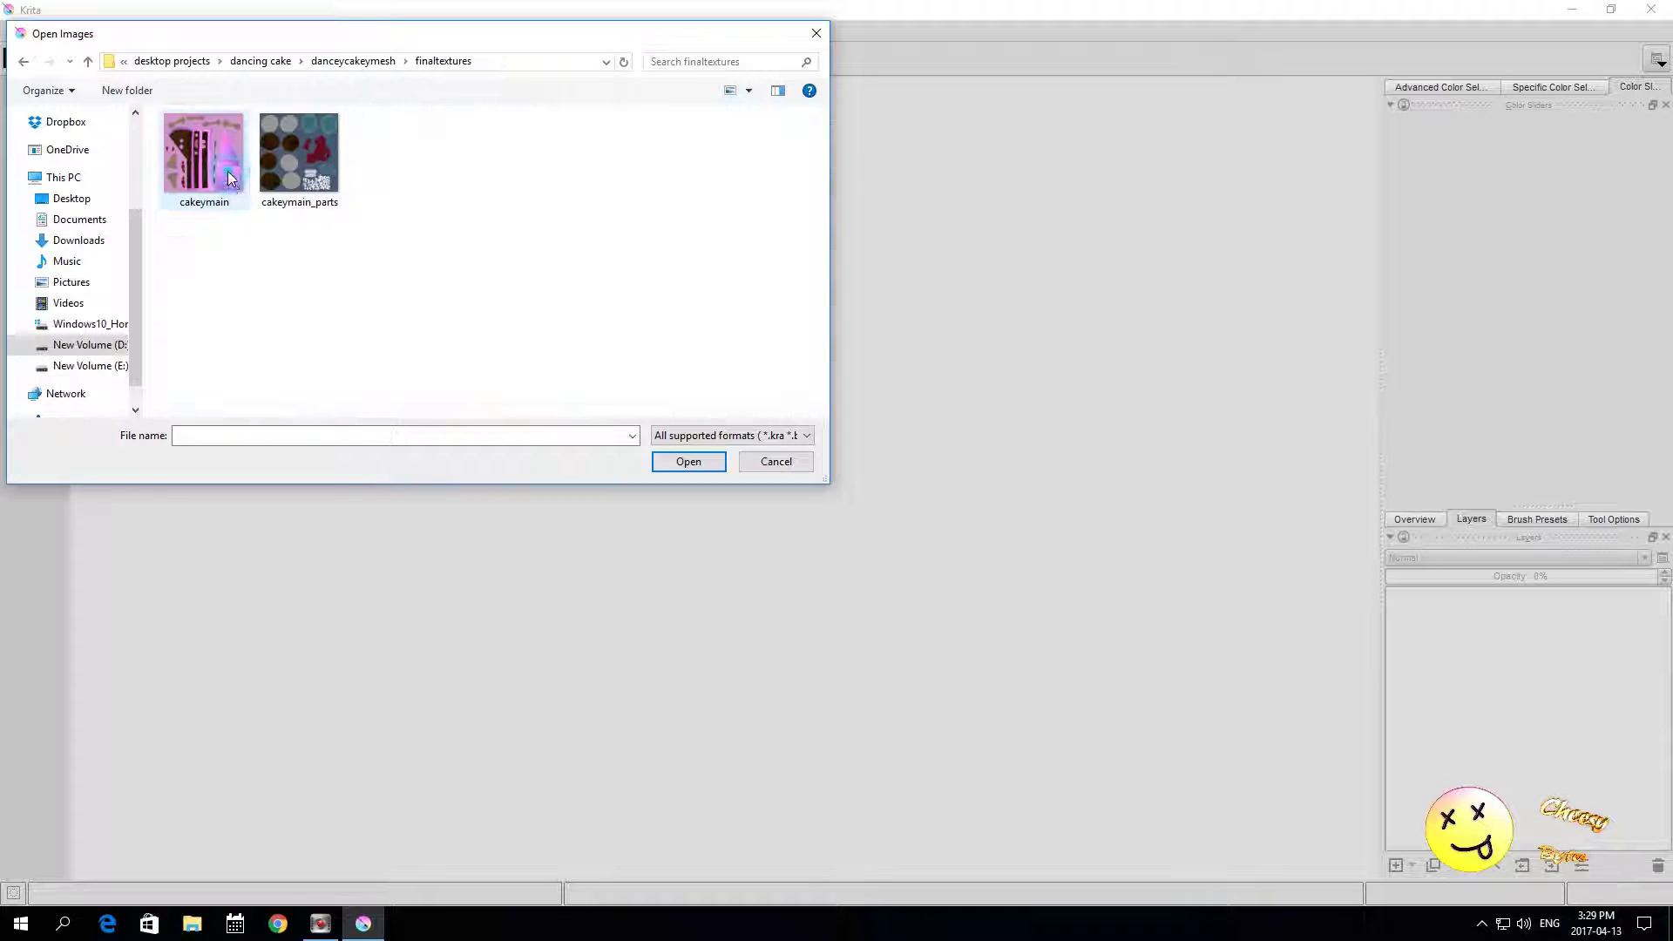
pyautogui.click(217, 180)
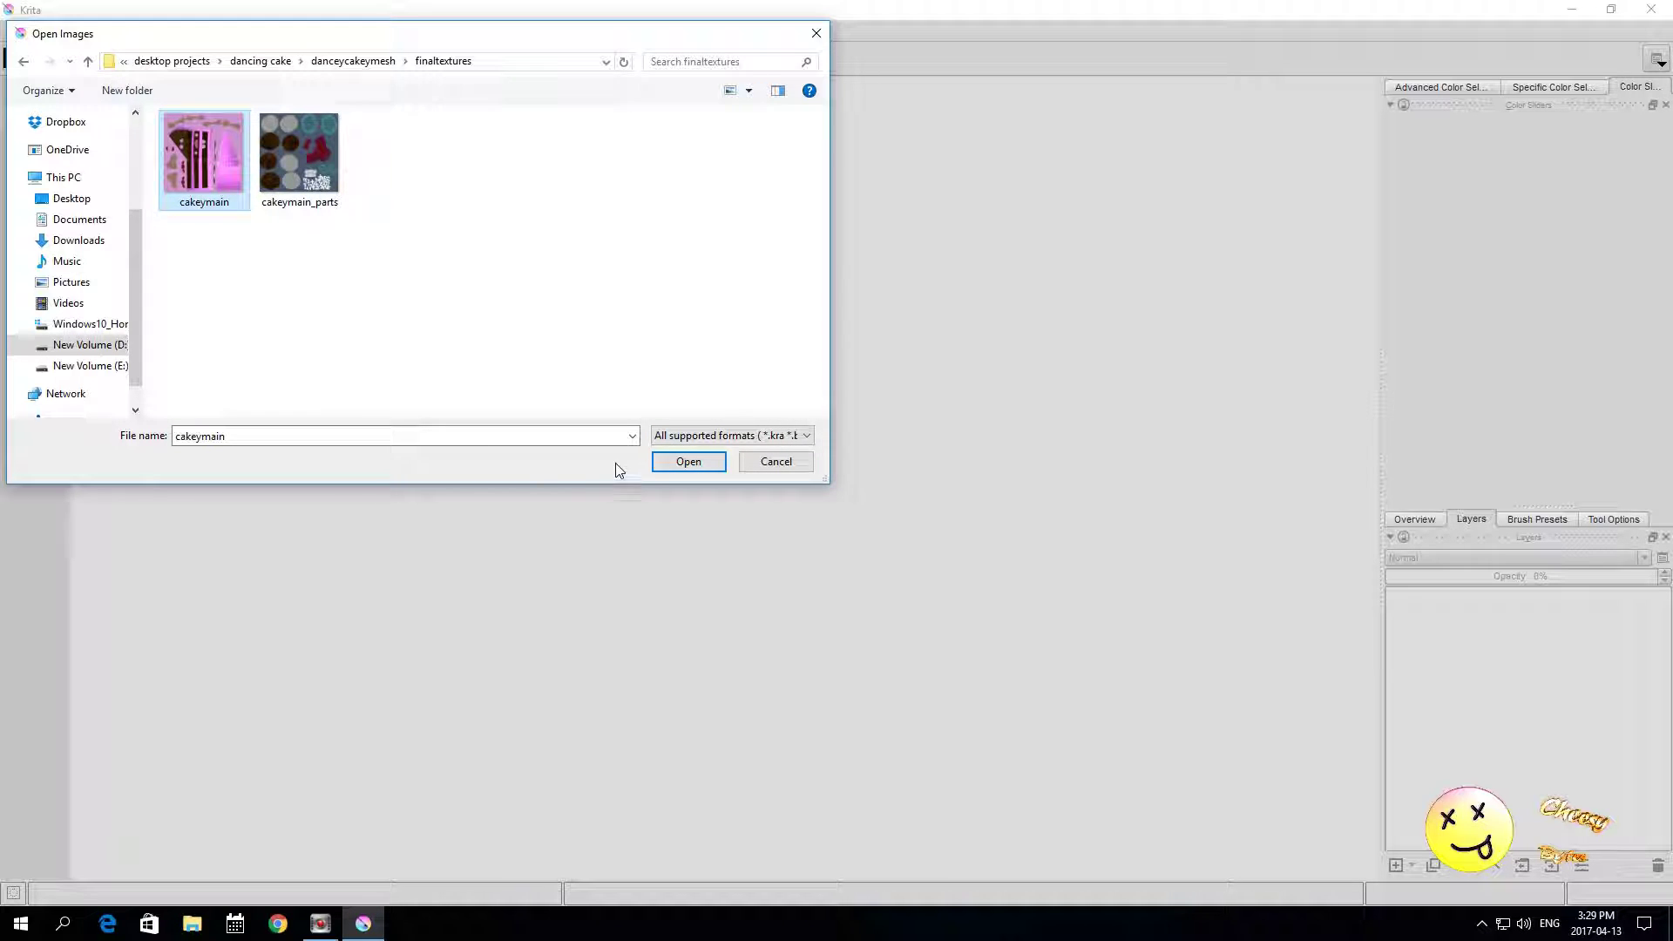
pyautogui.click(675, 461)
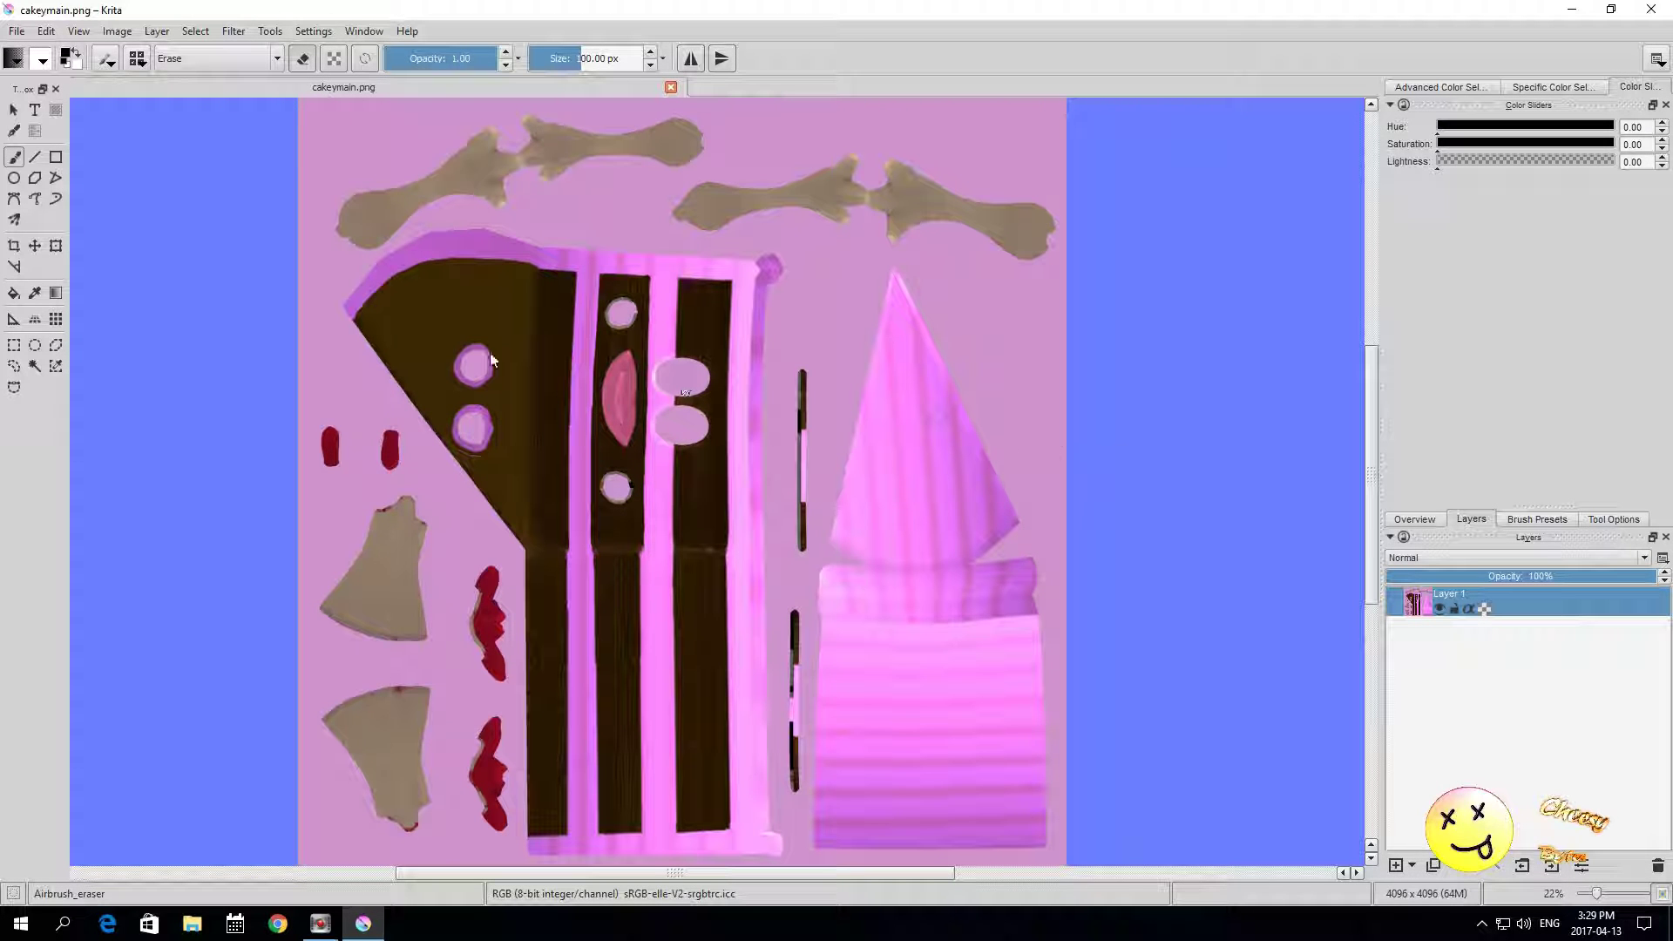
# Step: Import the cakeymain_parts image as a new layer above the cakeymain texture
pyautogui.click(157, 31)
pyautogui.moveTo(262, 67)
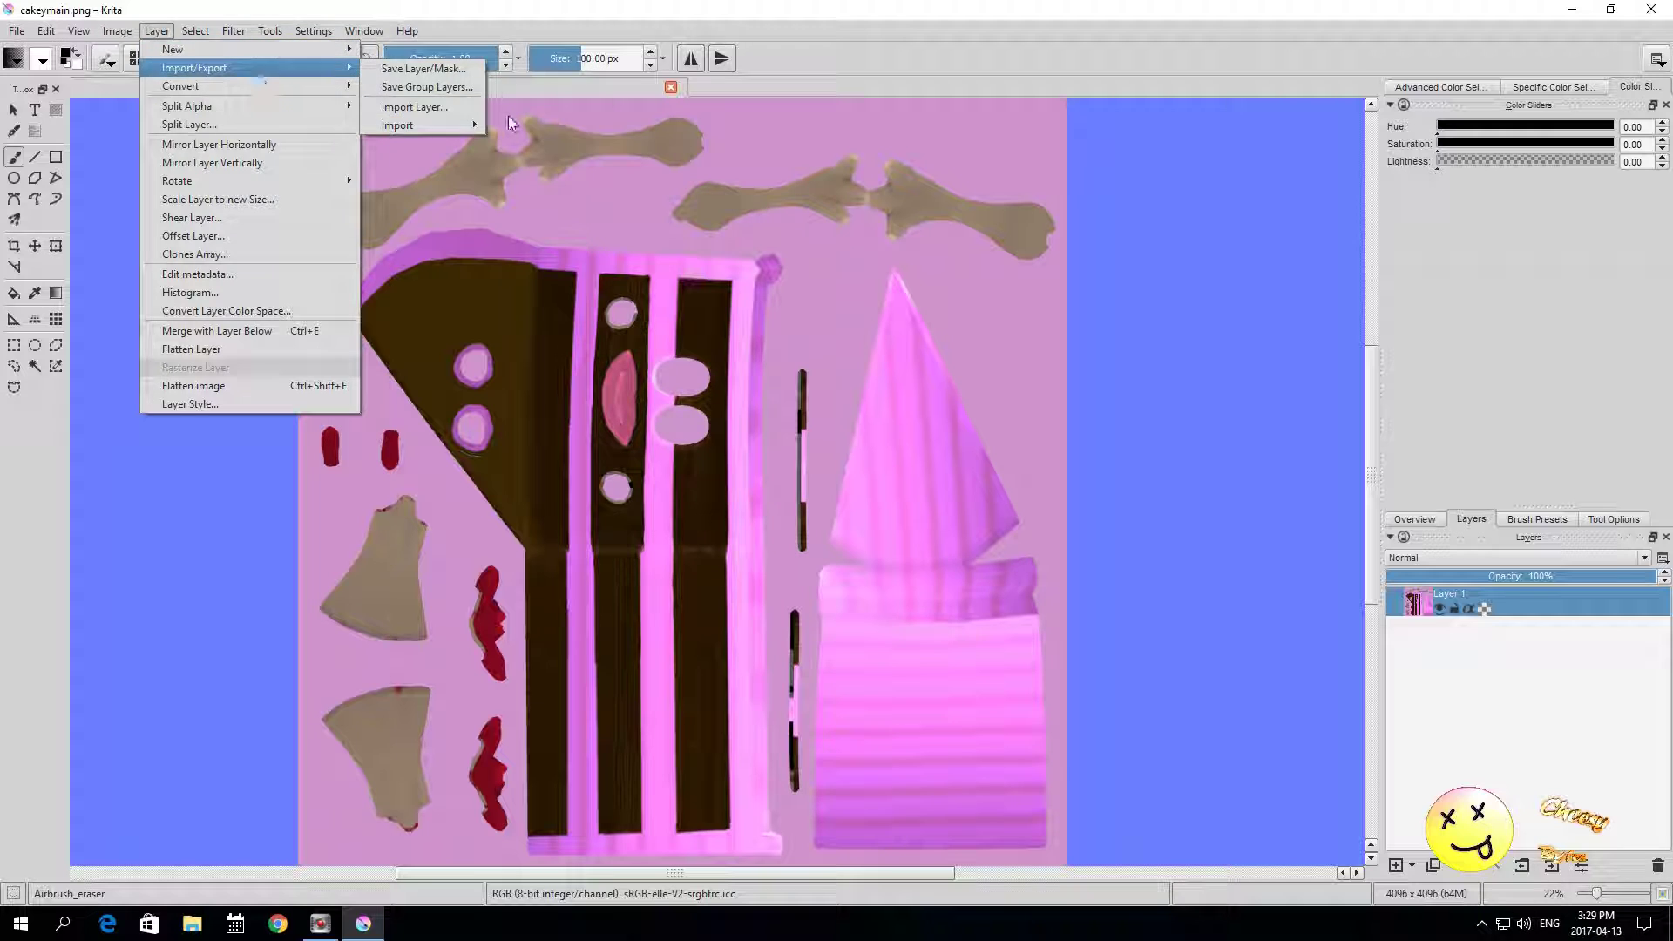
pyautogui.click(440, 110)
pyautogui.click(327, 166)
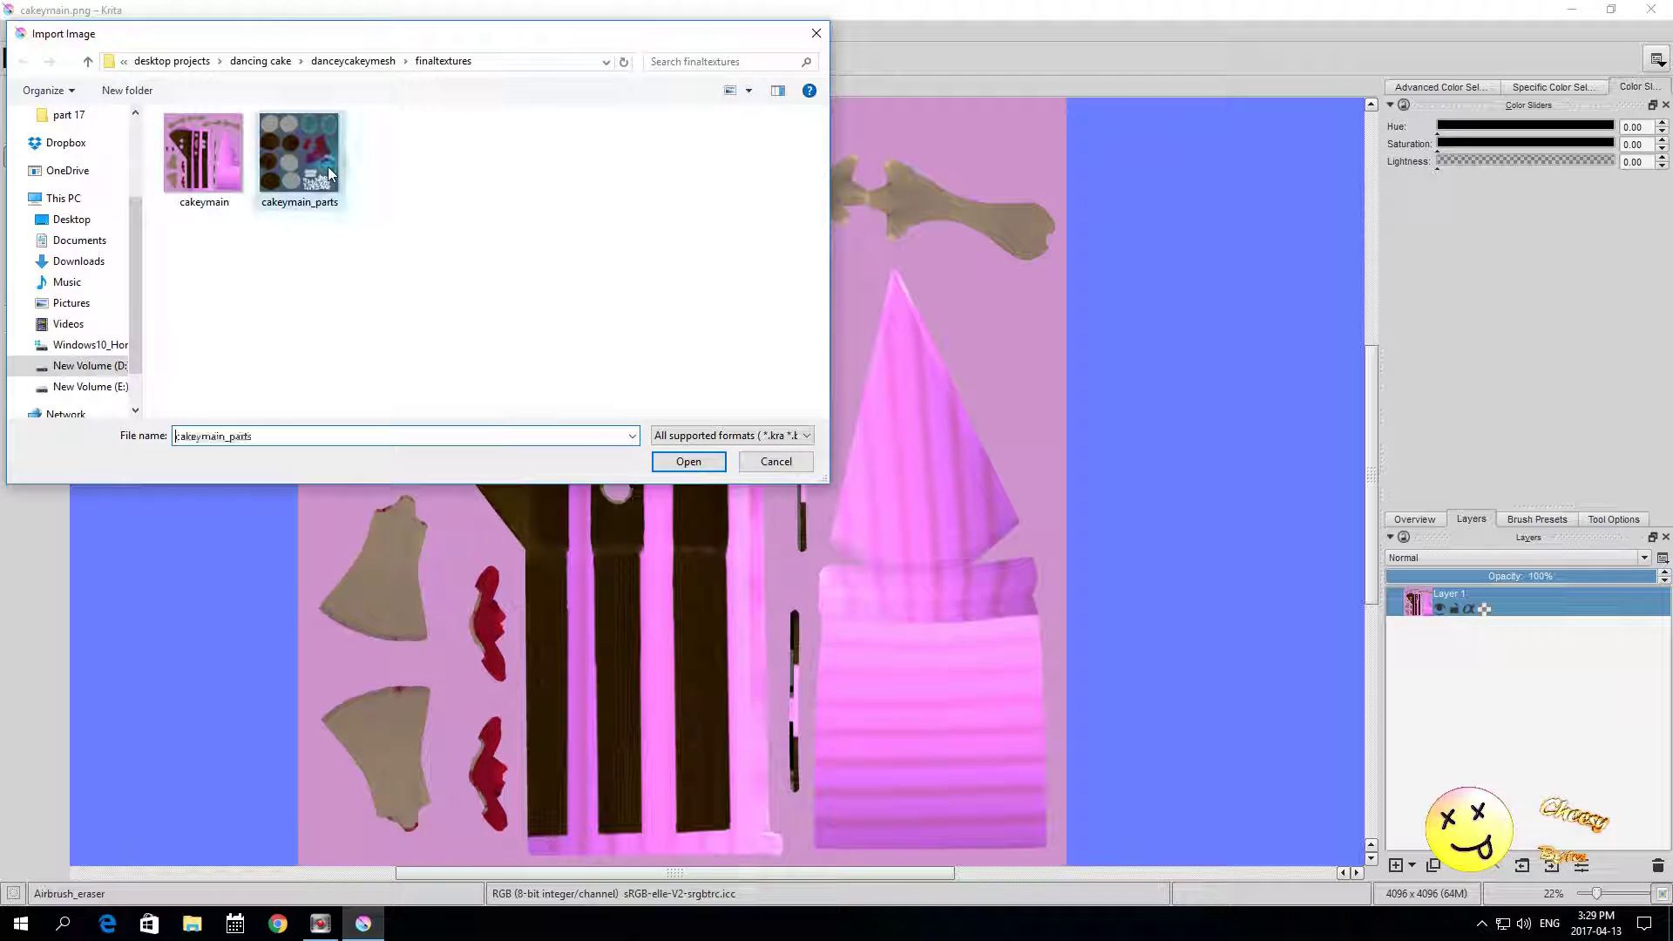
pyautogui.click(667, 461)
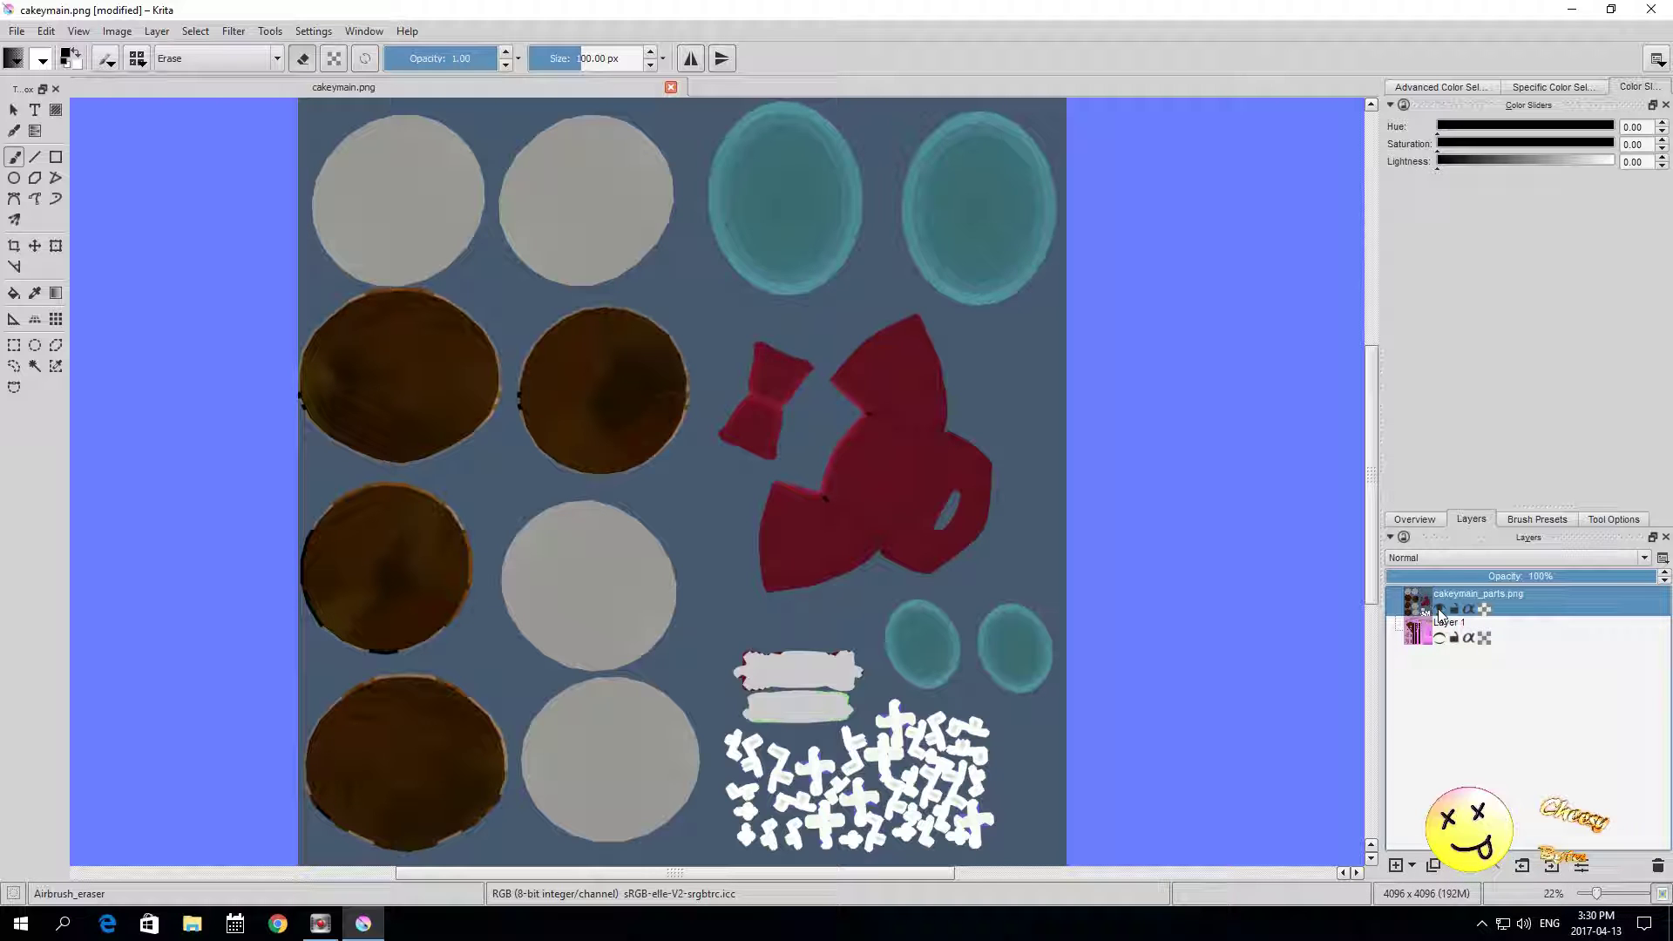
# Step: Sample the dark brown of the upper chocolate circle on the cakeymain_parts layer and turn off eraser mode
pyautogui.click(1439, 608)
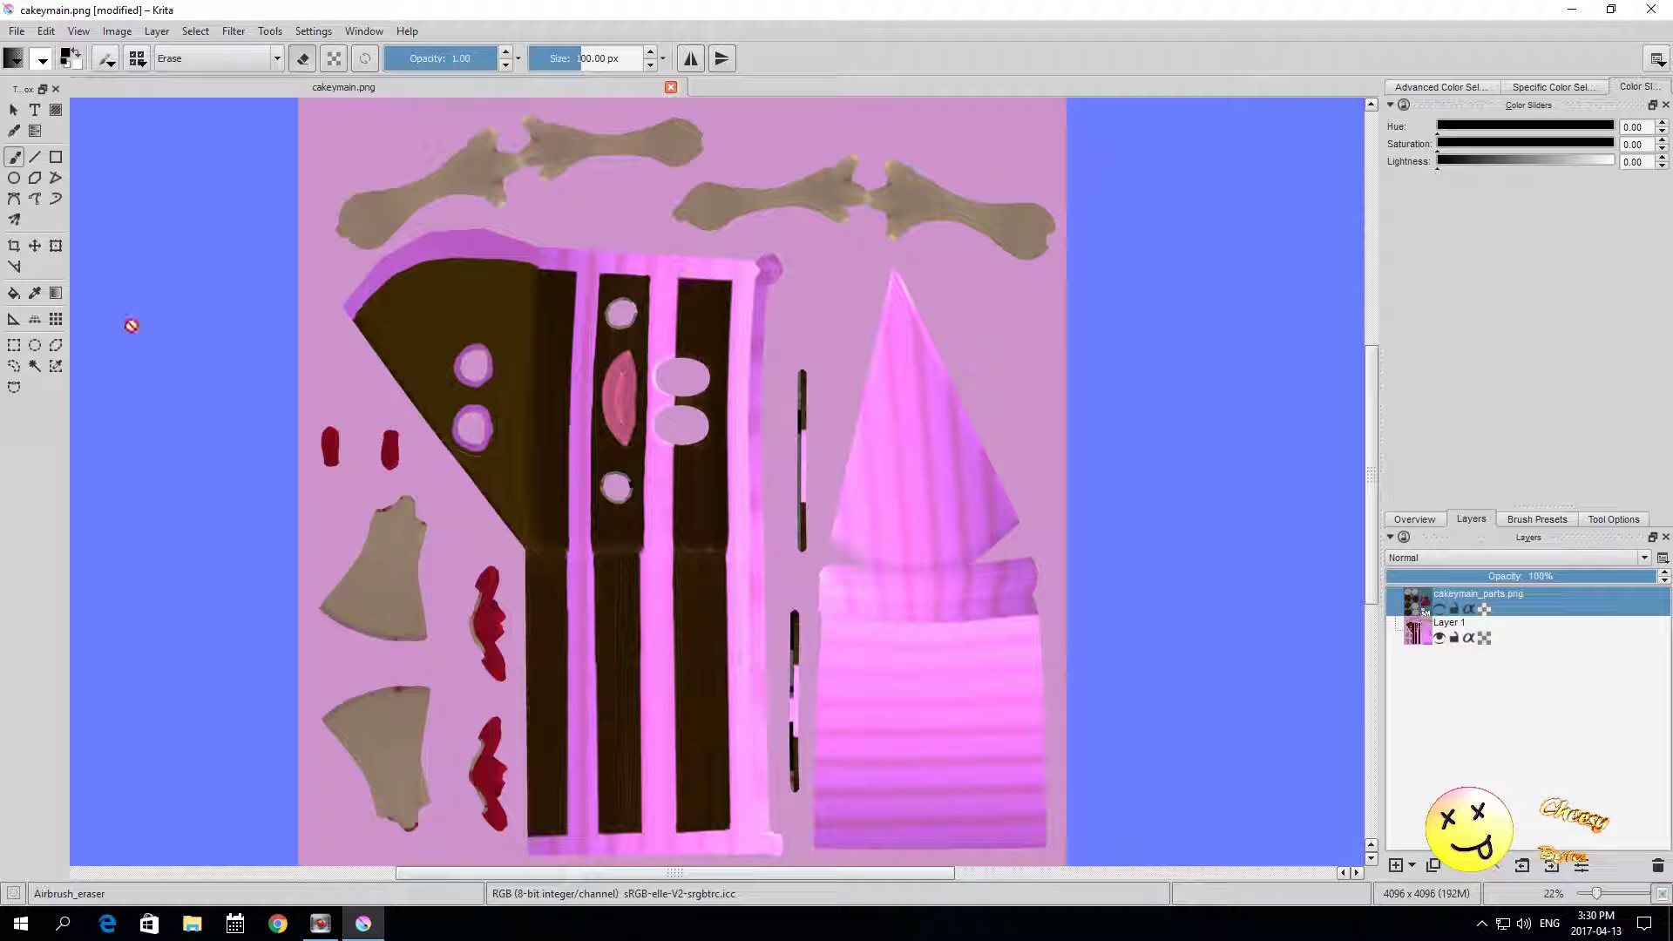
pyautogui.click(35, 293)
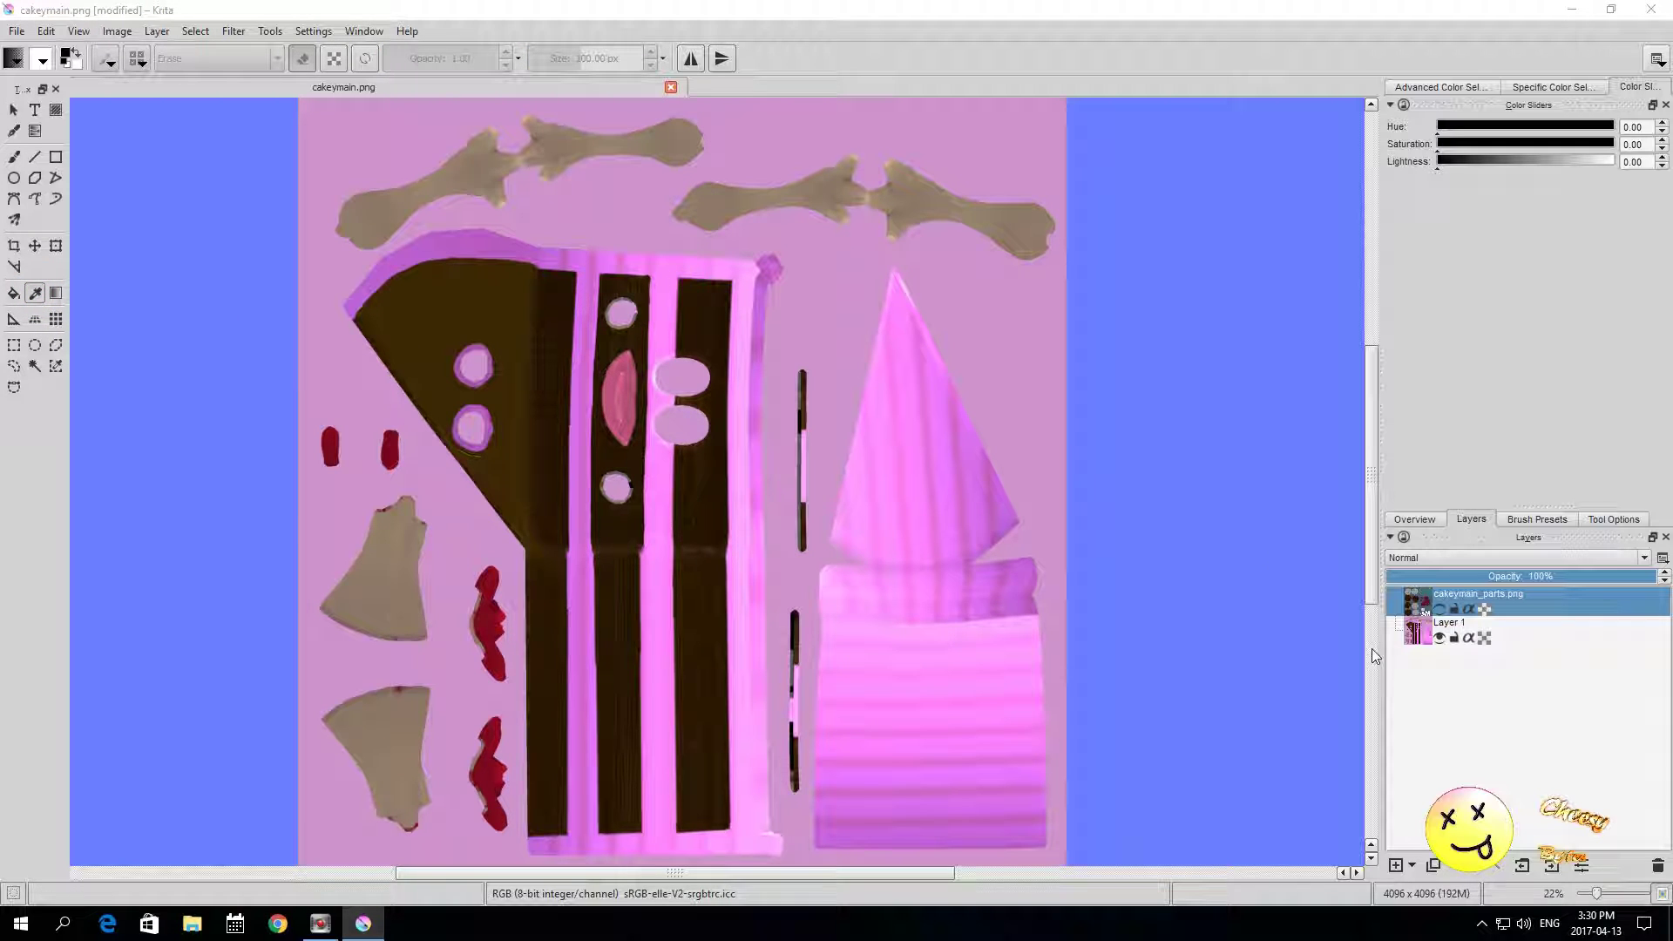
pyautogui.click(1439, 610)
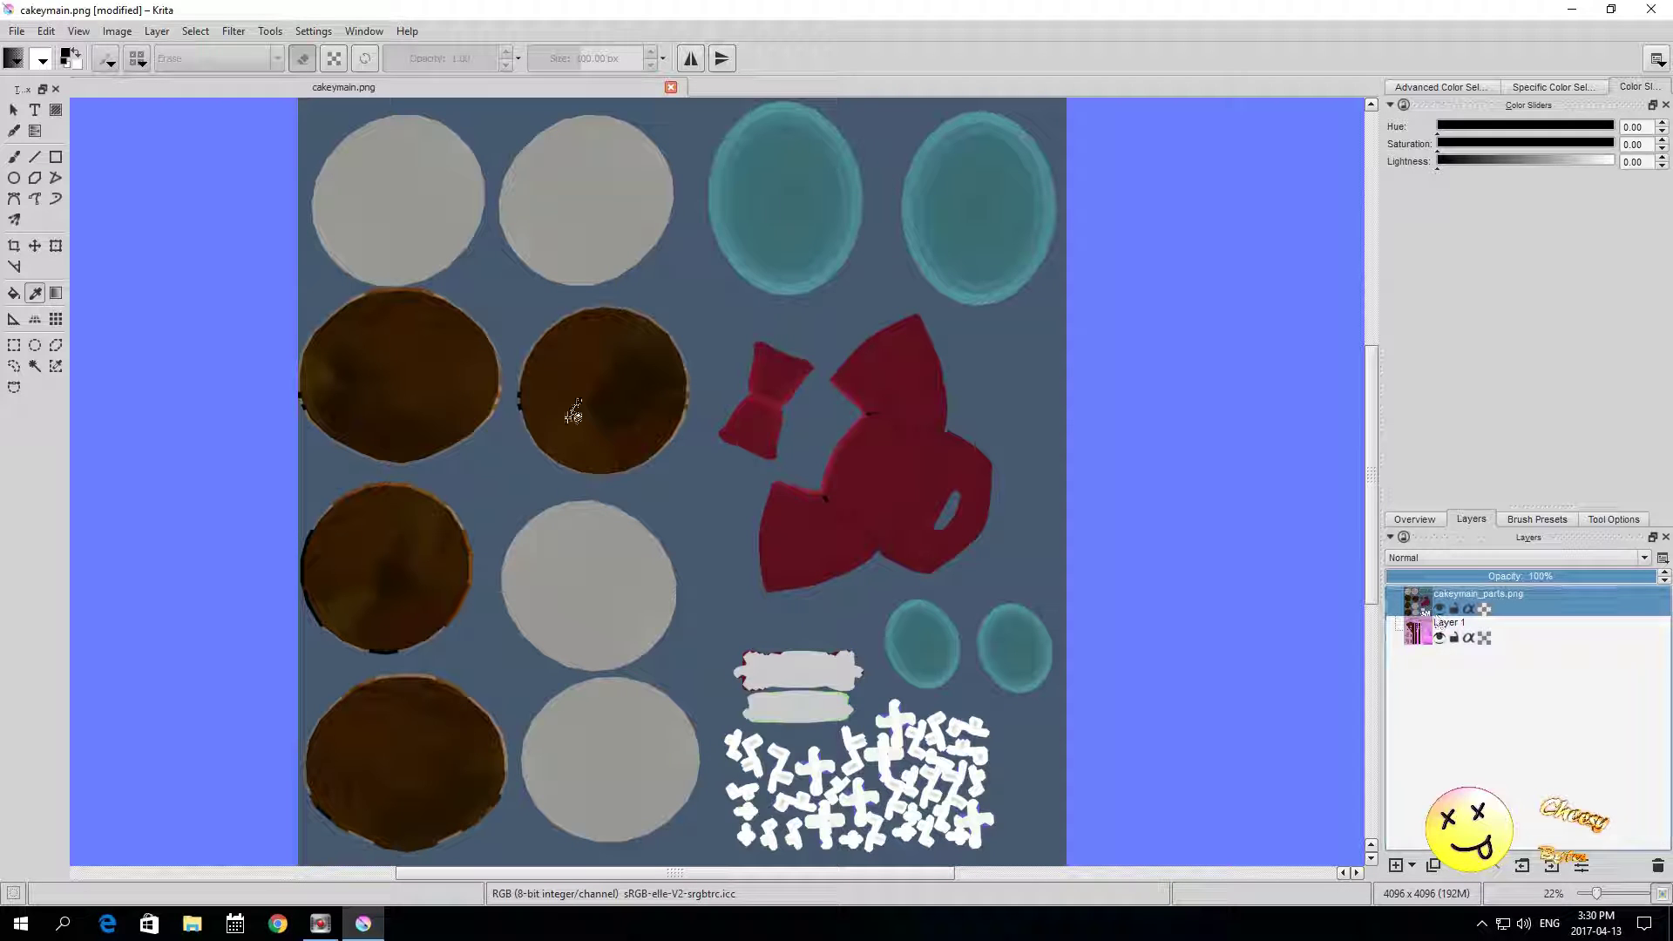
pyautogui.click(470, 374)
pyautogui.press('e')
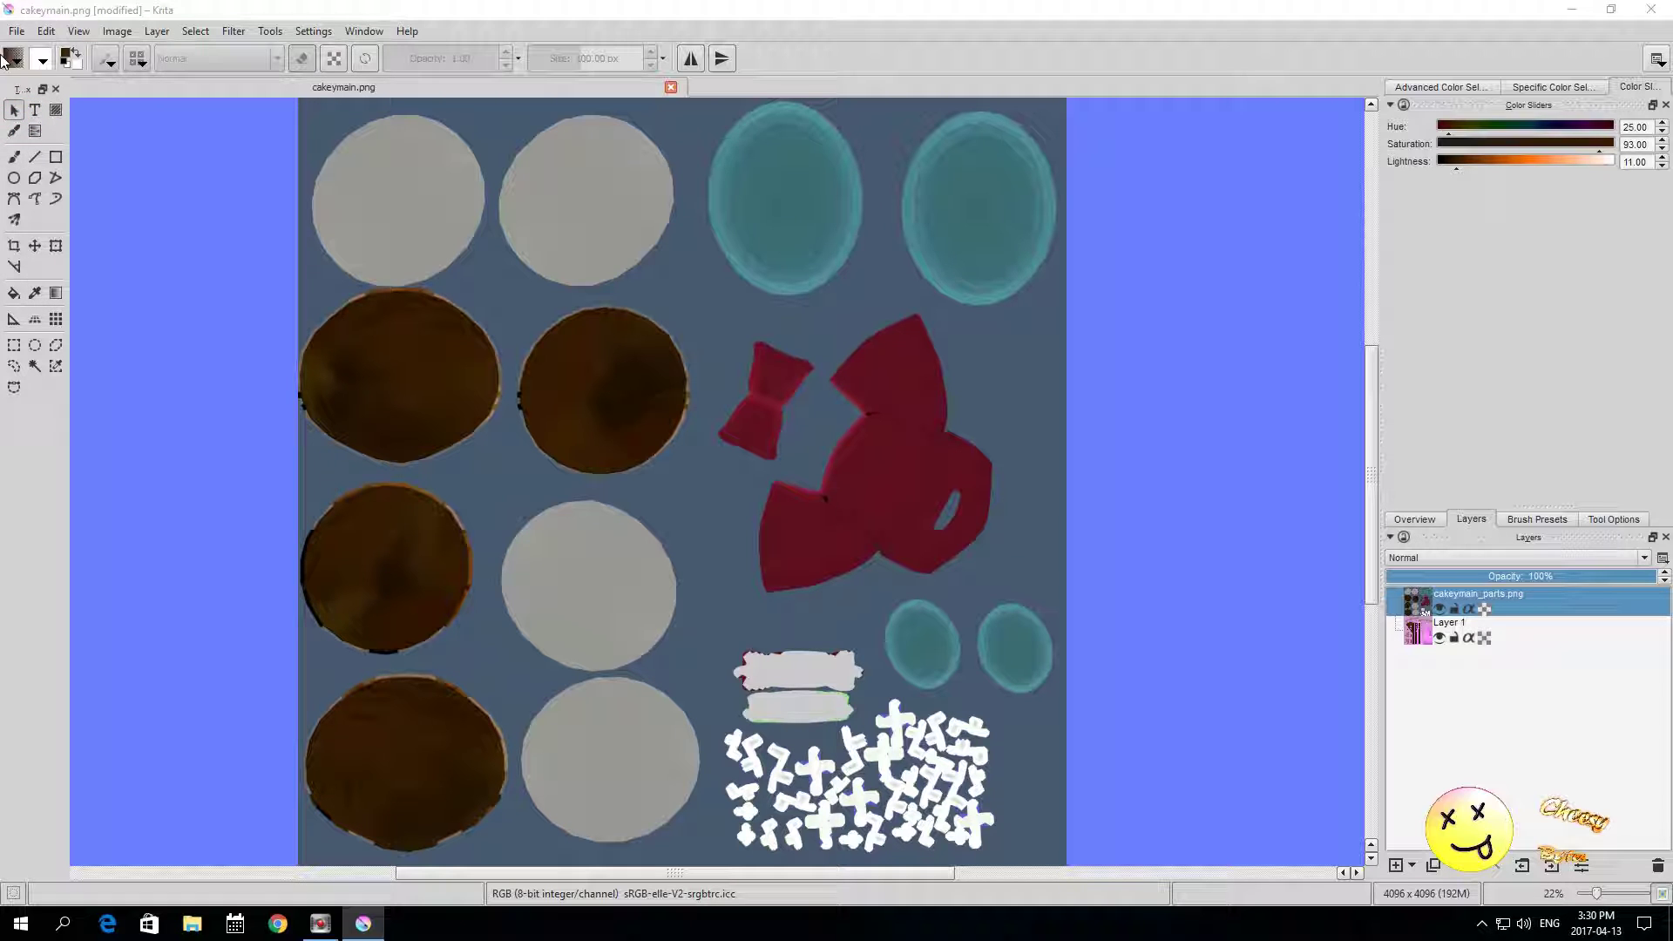
# Step: Create a new document from the Texture 1024x1024 8bit srgb template
pyautogui.click(16, 32)
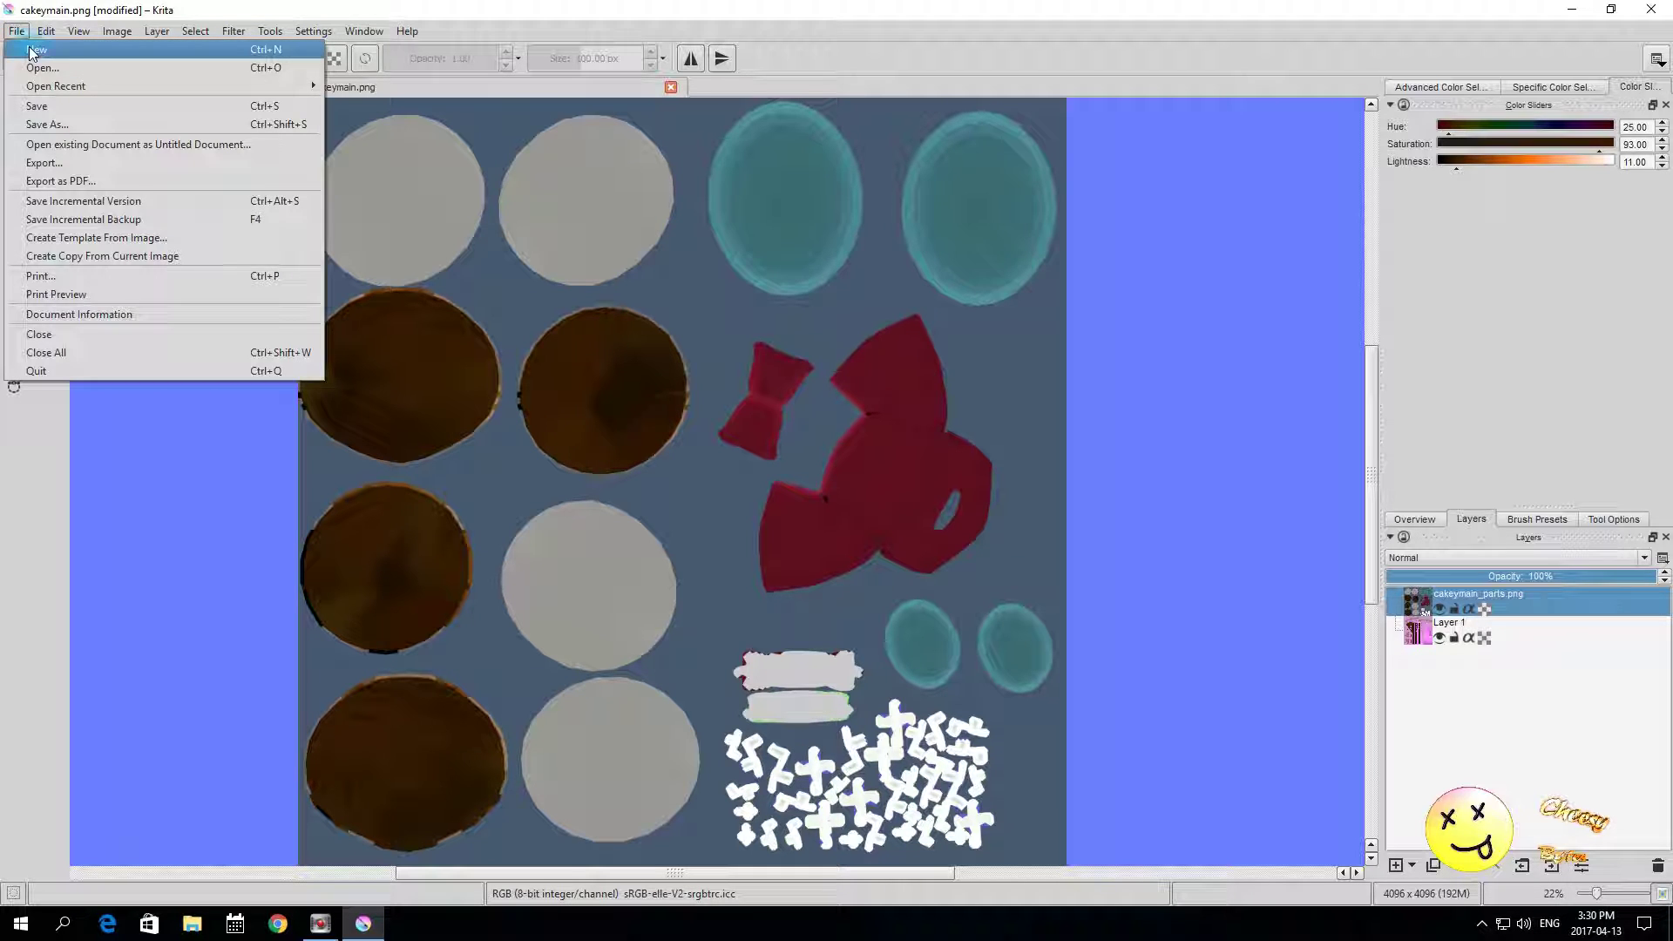
pyautogui.click(31, 48)
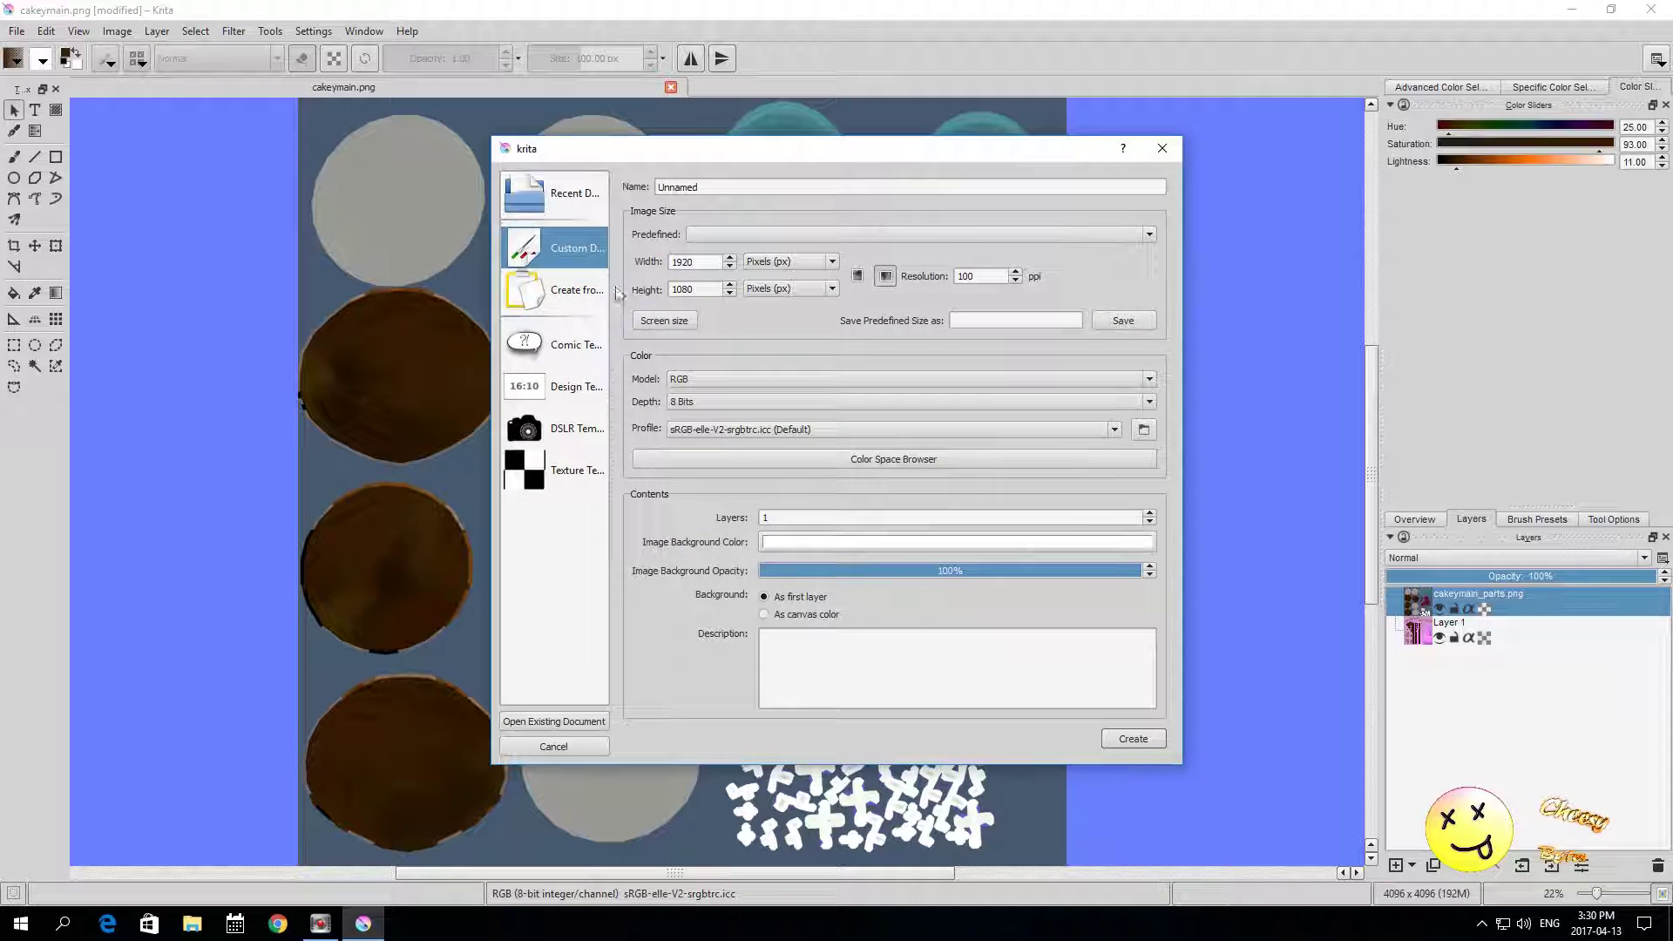
pyautogui.click(573, 290)
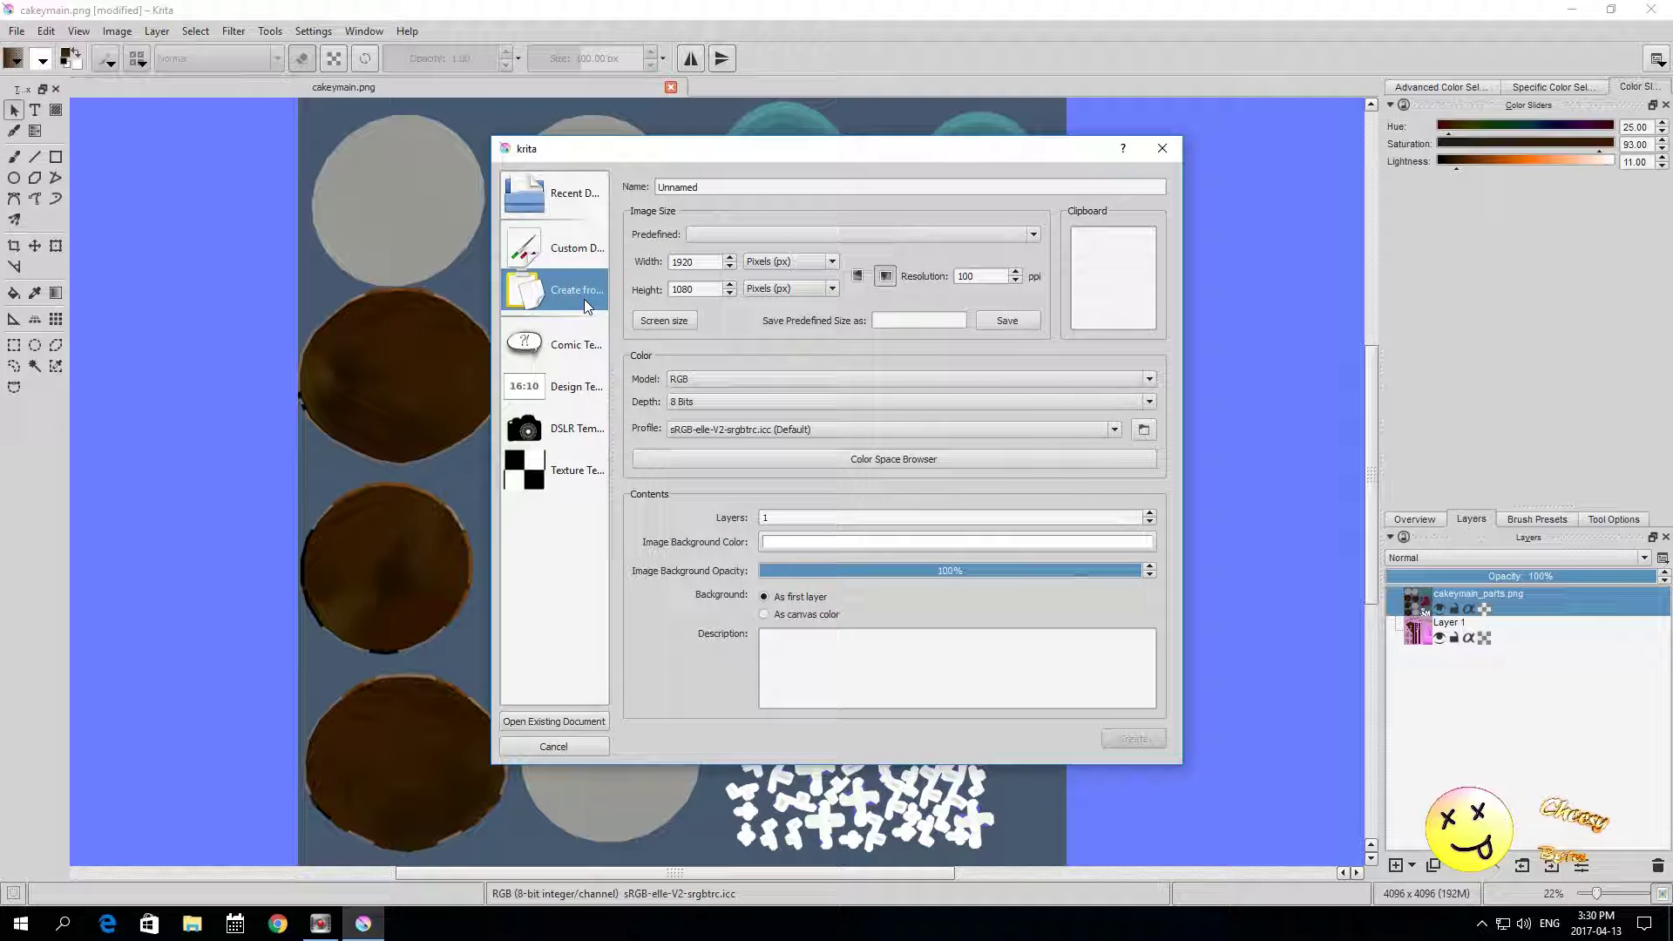
pyautogui.click(577, 471)
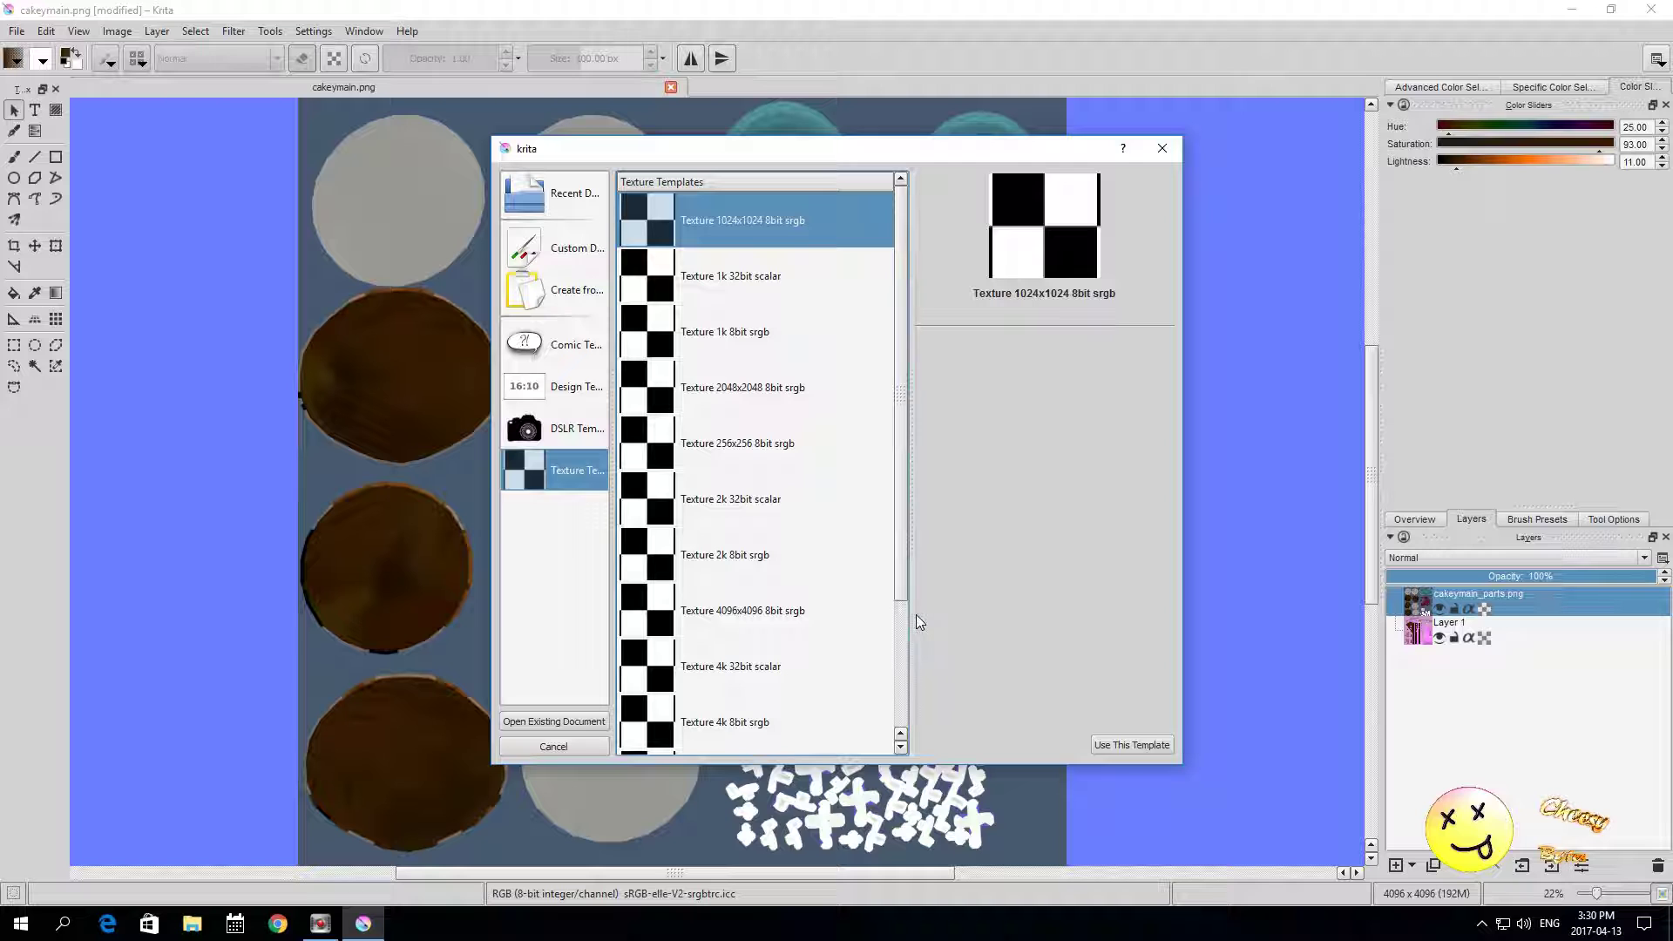
pyautogui.click(1106, 746)
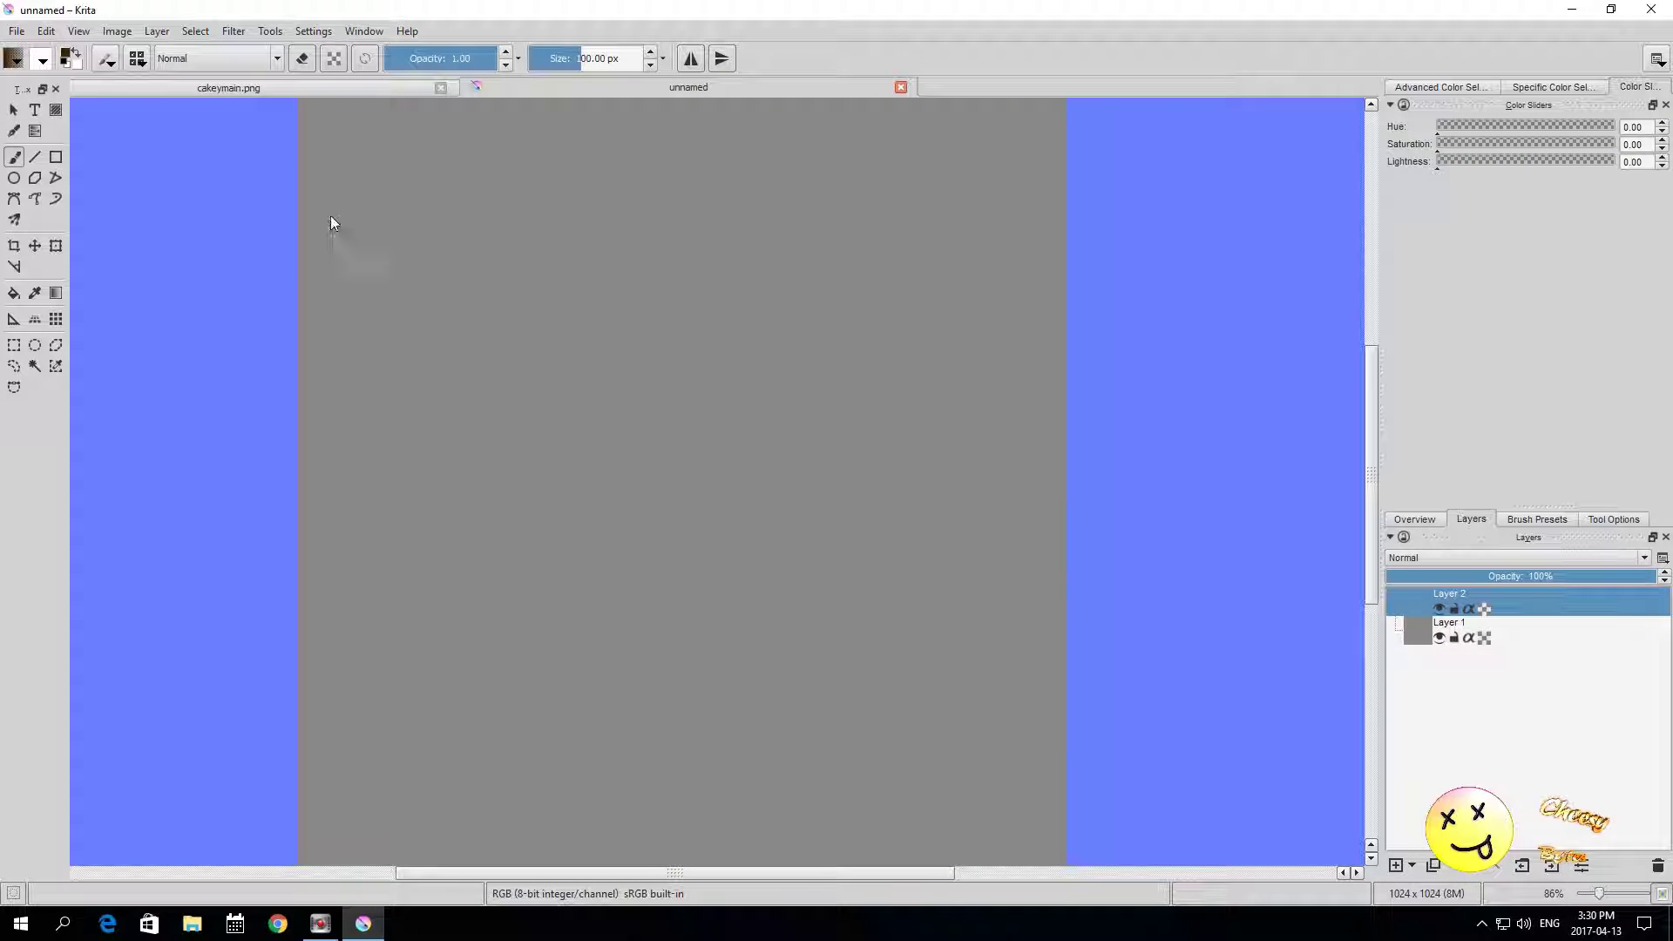
# Step: Fill Layer 2 of the new unnamed texture with the sampled dark brown
pyautogui.click(262, 87)
pyautogui.click(563, 88)
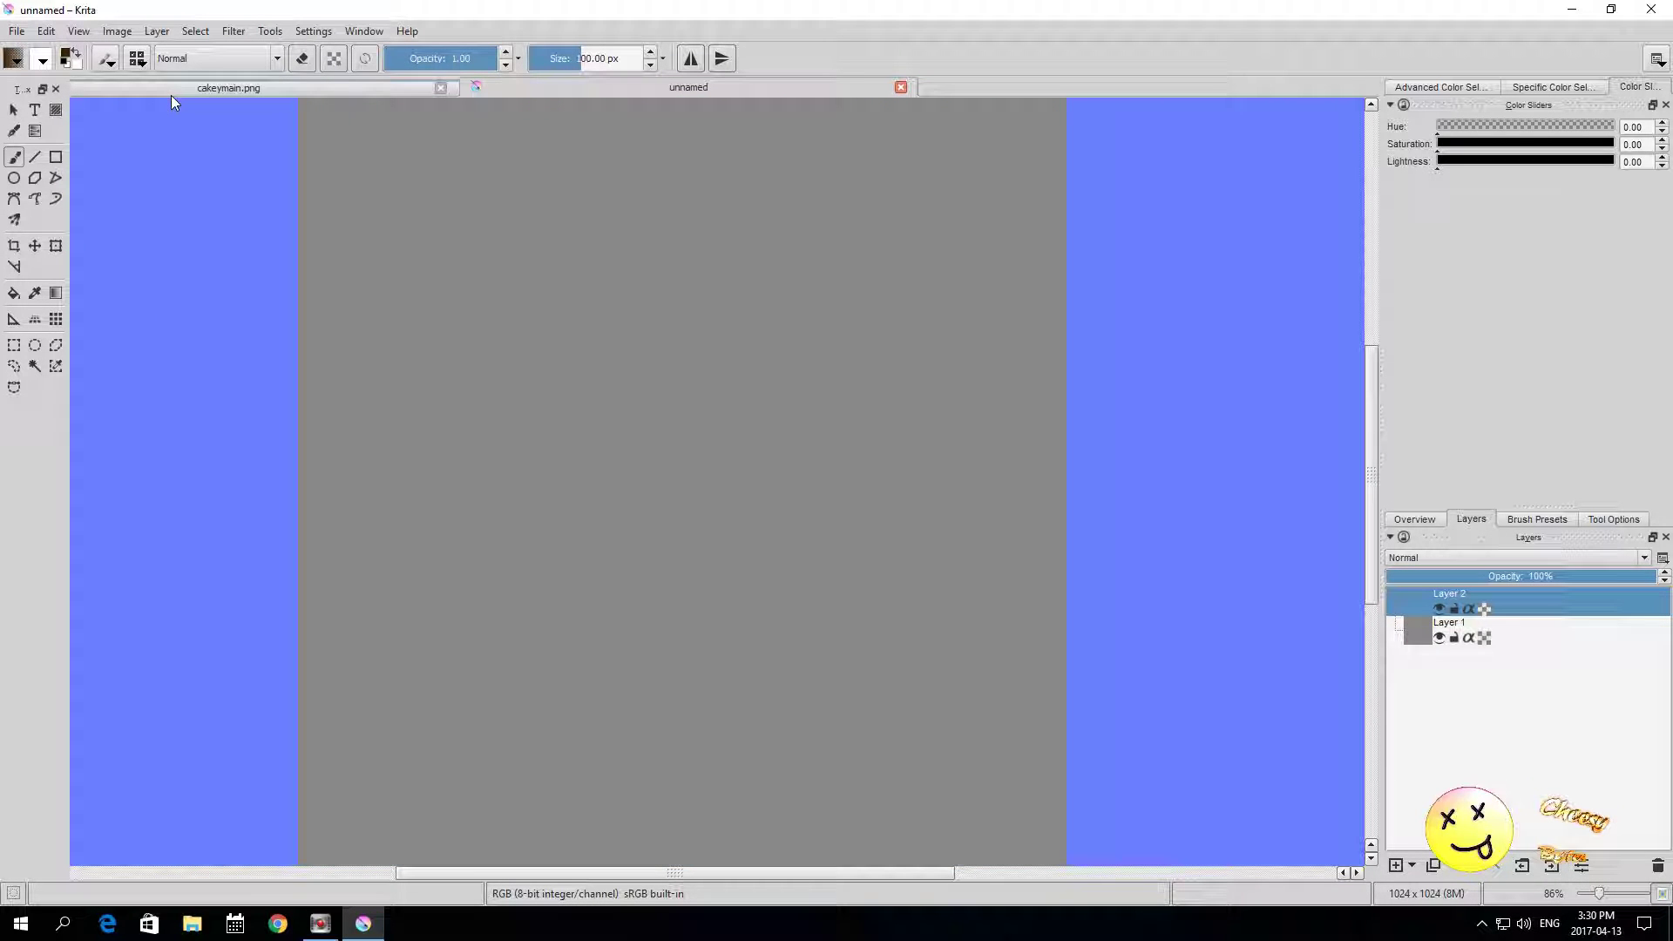
pyautogui.click(14, 293)
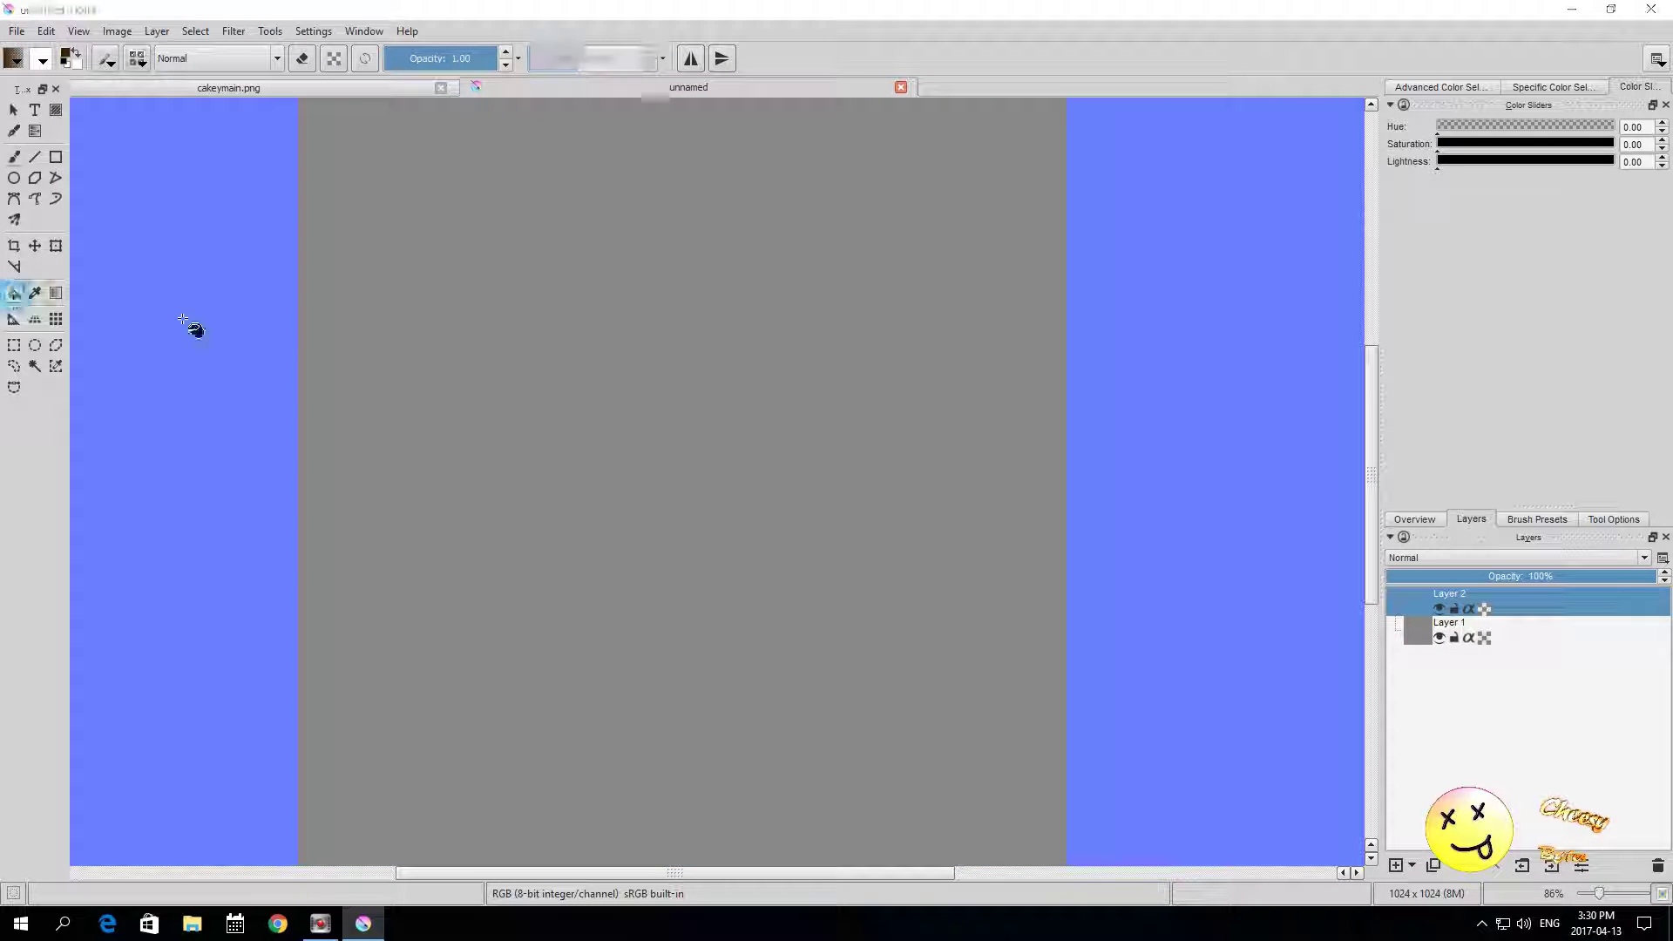
pyautogui.click(417, 346)
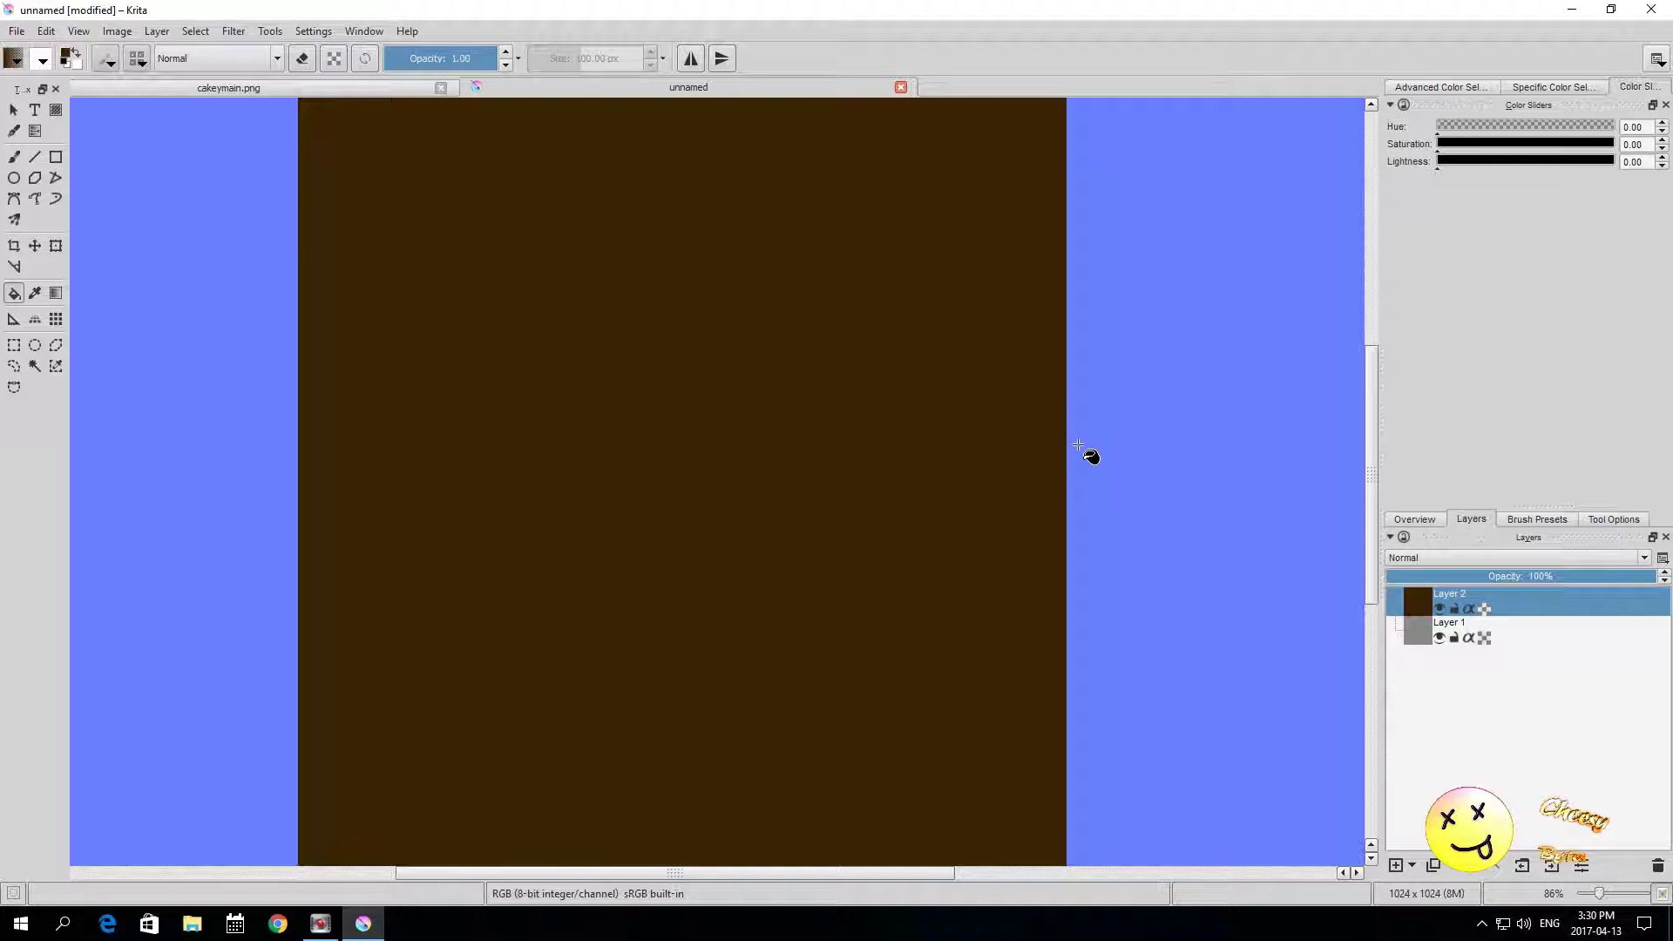
# Step: Set the foreground colour to the brown #462504 sampled from the upper-left chocolate circle in cakeymain.png
pyautogui.click(348, 91)
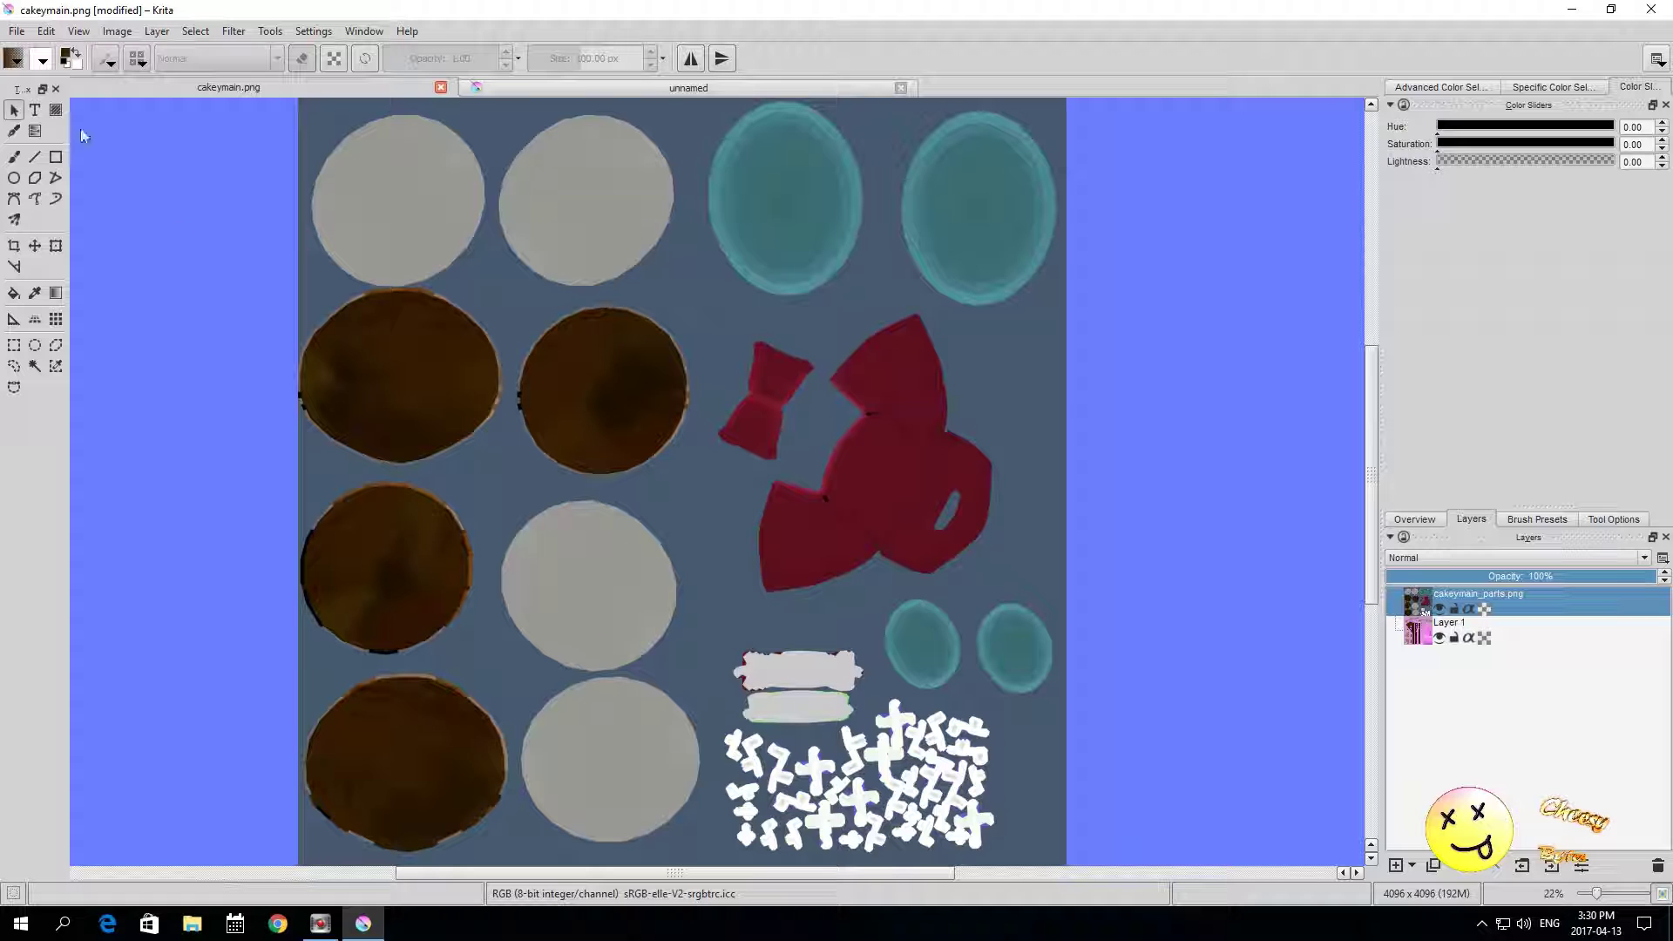
pyautogui.click(66, 55)
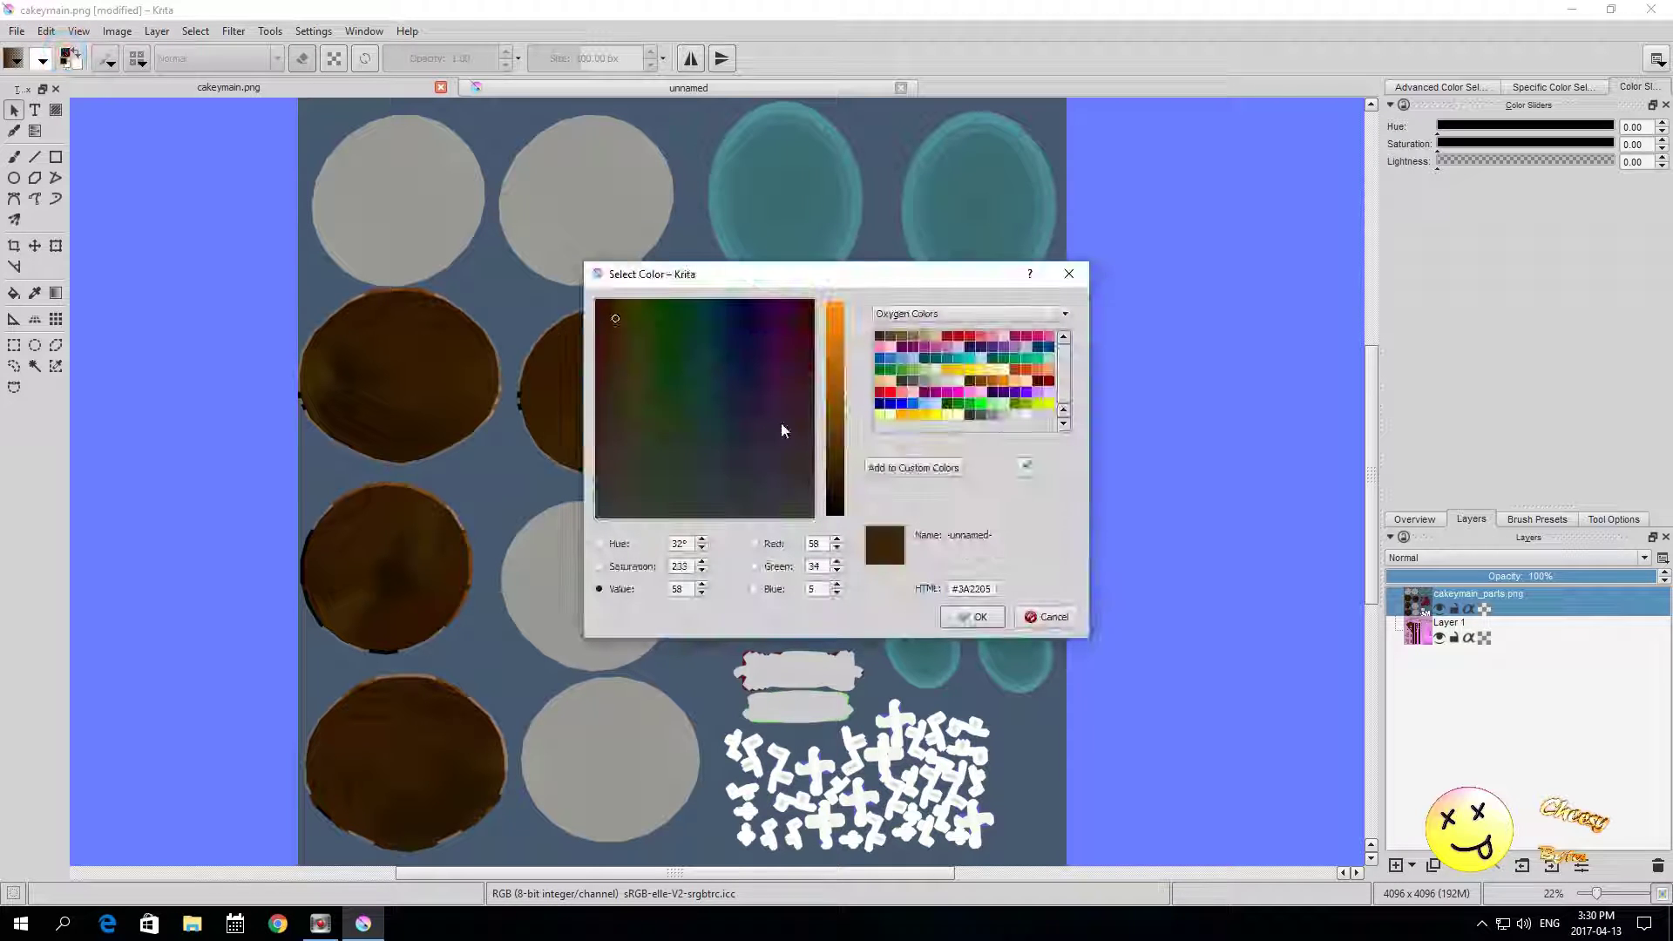
pyautogui.click(1026, 467)
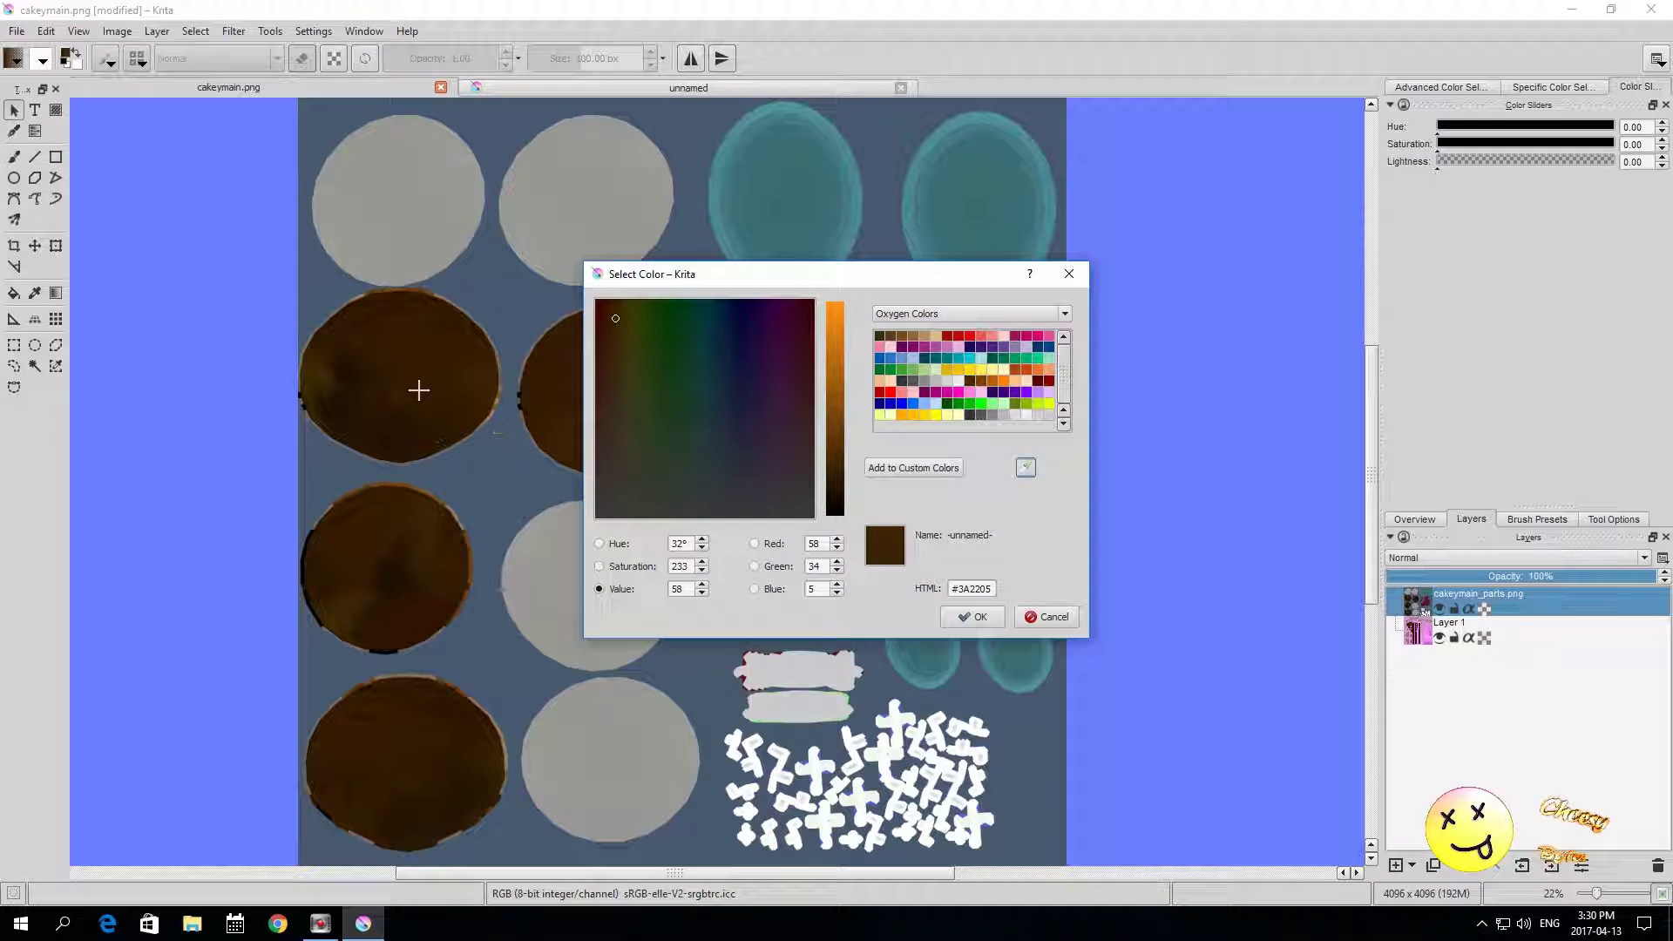
pyautogui.click(457, 391)
pyautogui.moveTo(841, 436); pyautogui.dragTo(834, 456)
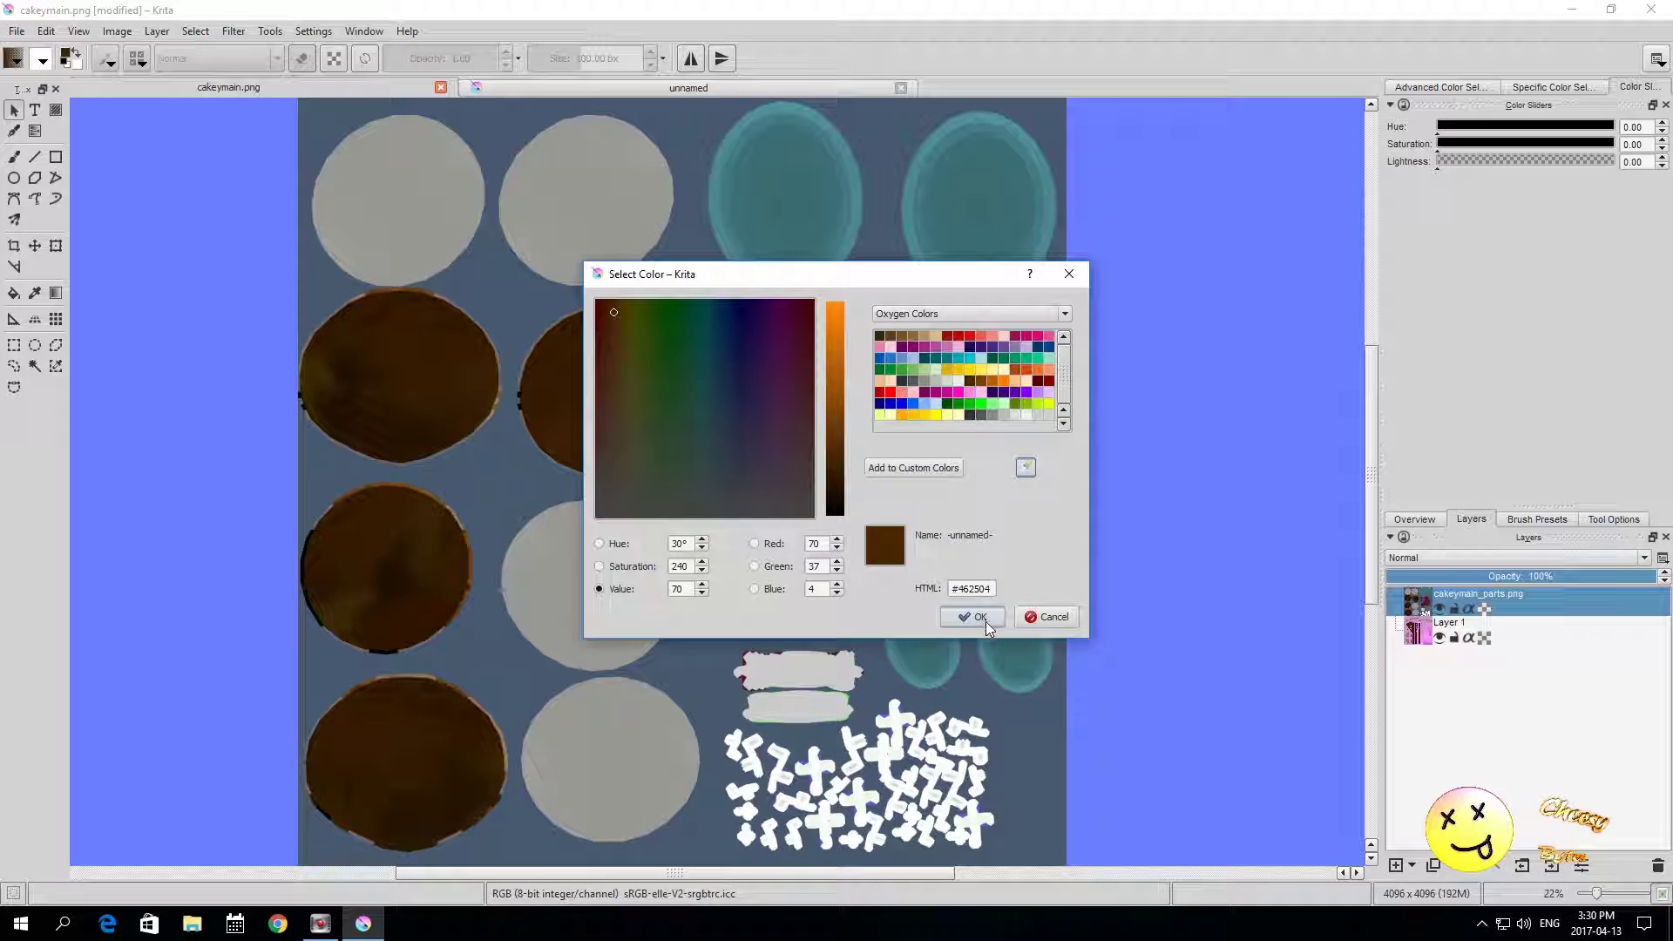
pyautogui.click(978, 617)
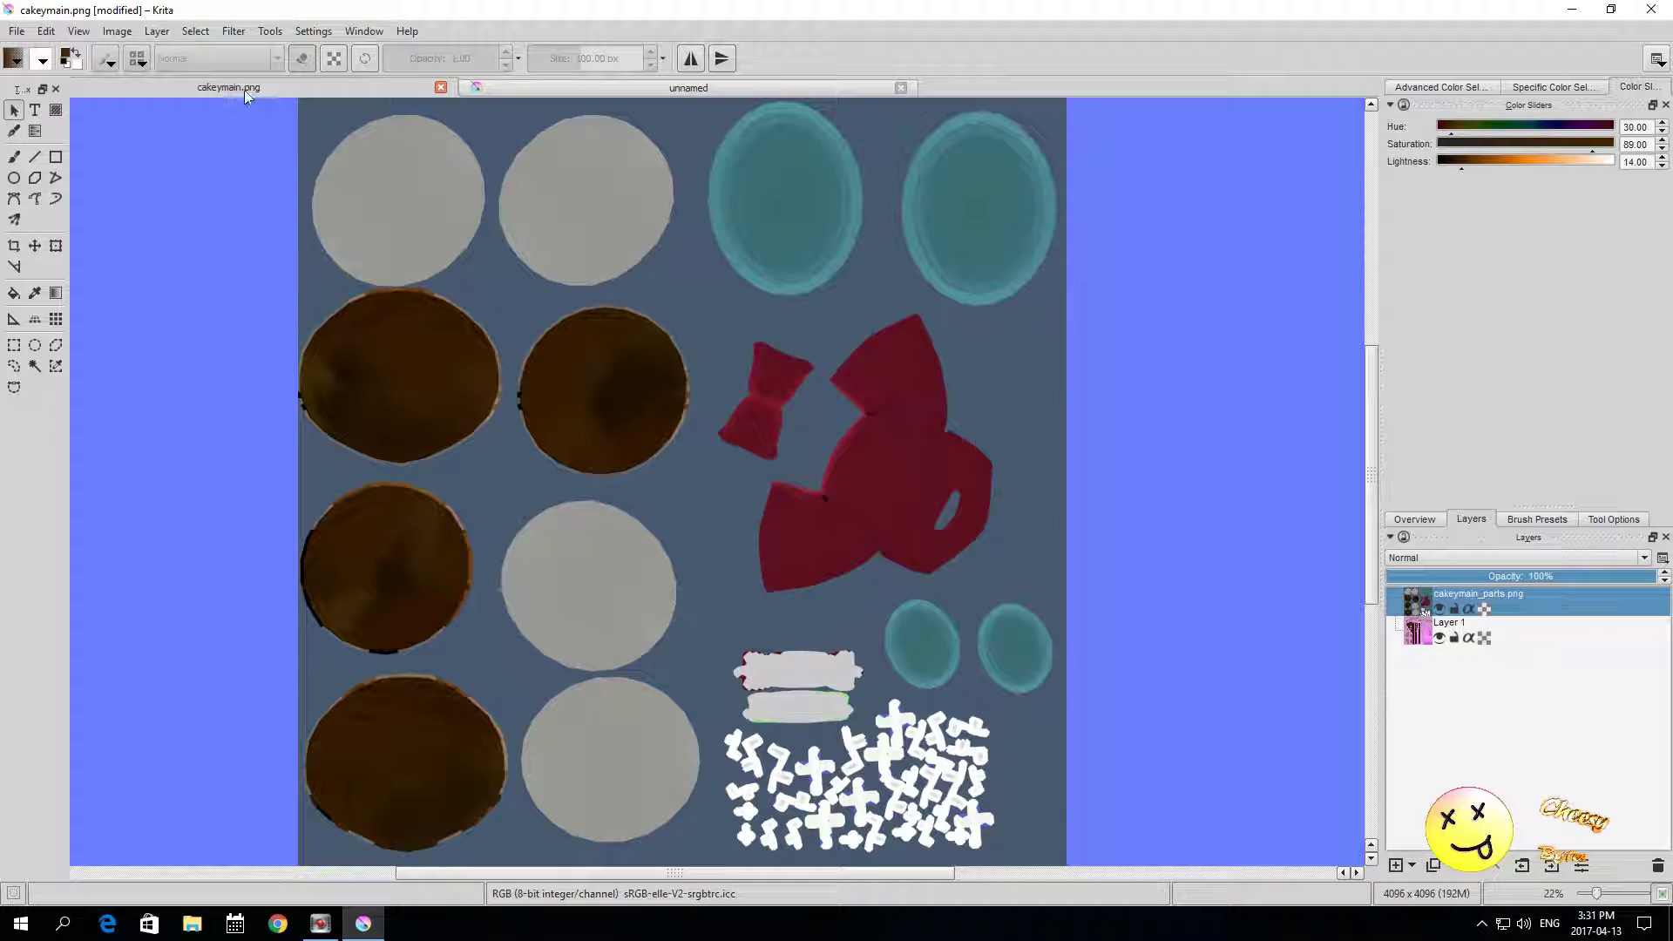
# Step: Return to the unnamed texture and choose the Bristle_Tapered preset of the Bristle engine for the brush
pyautogui.click(520, 94)
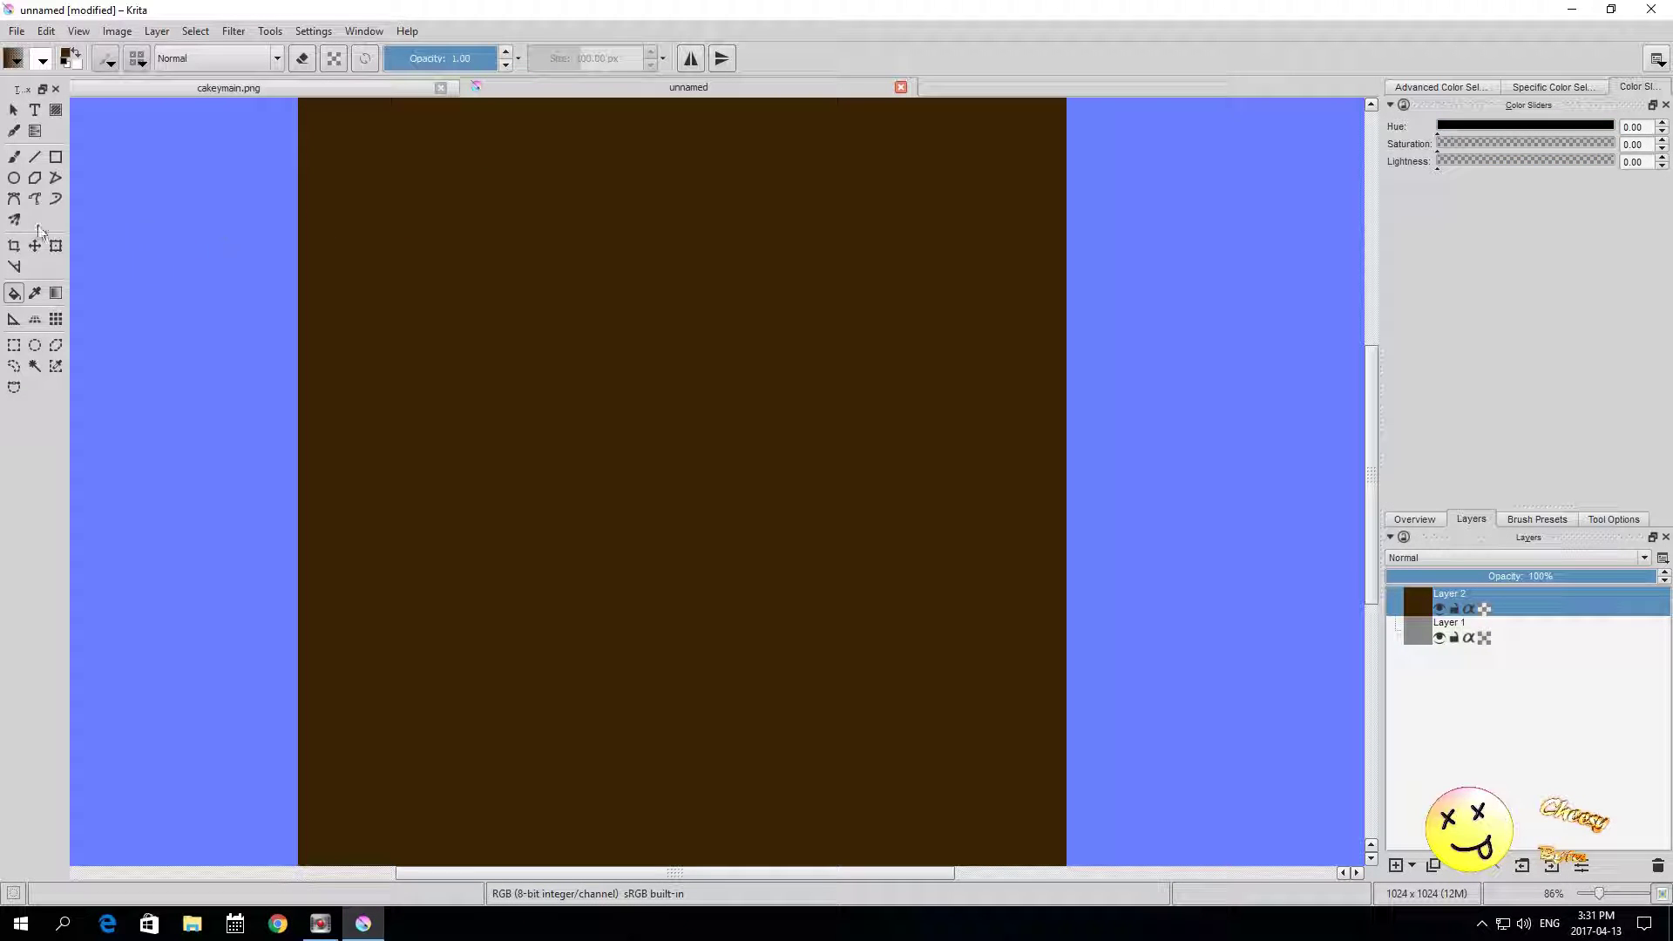
pyautogui.click(12, 159)
pyautogui.click(106, 58)
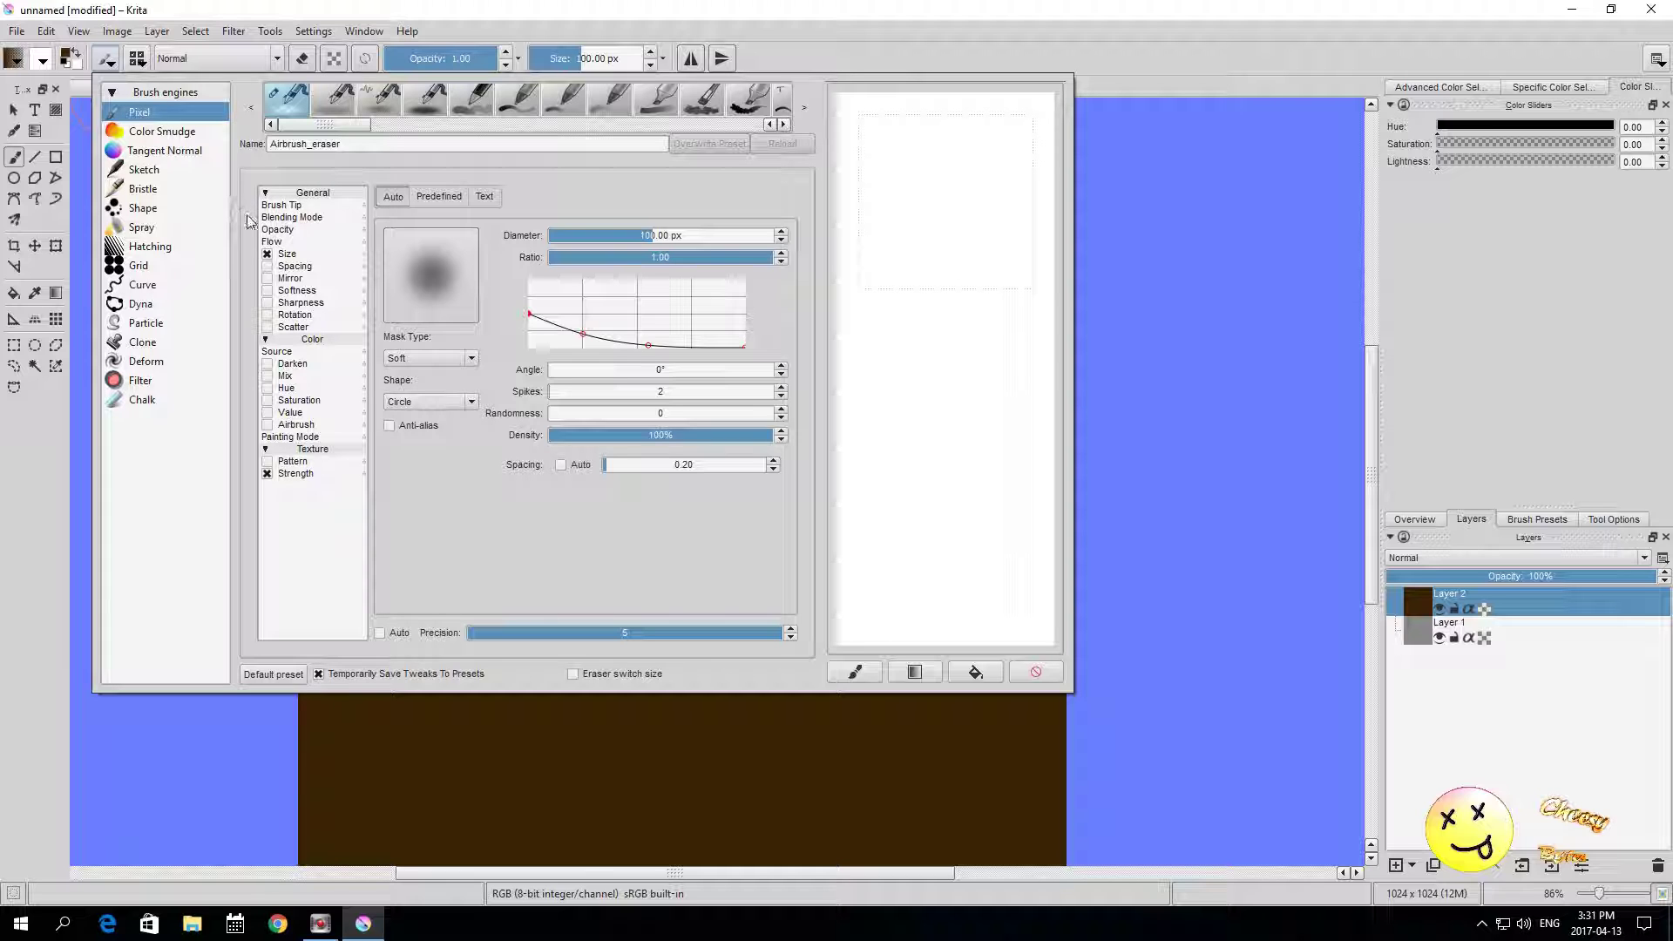
pyautogui.click(156, 189)
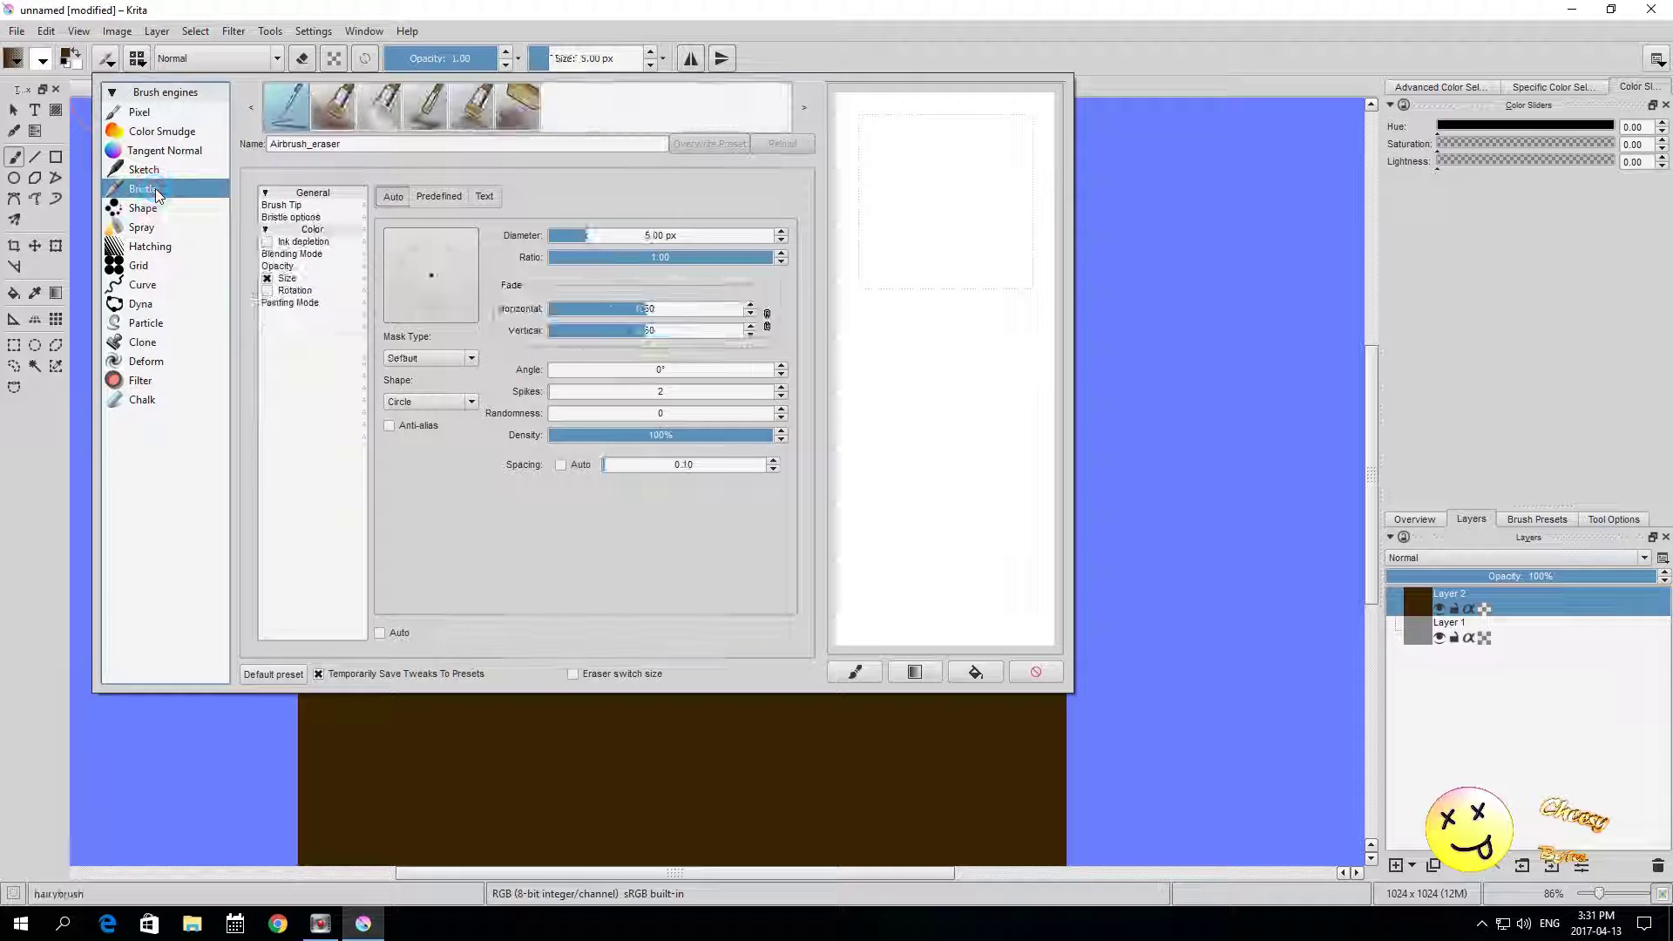
pyautogui.click(331, 107)
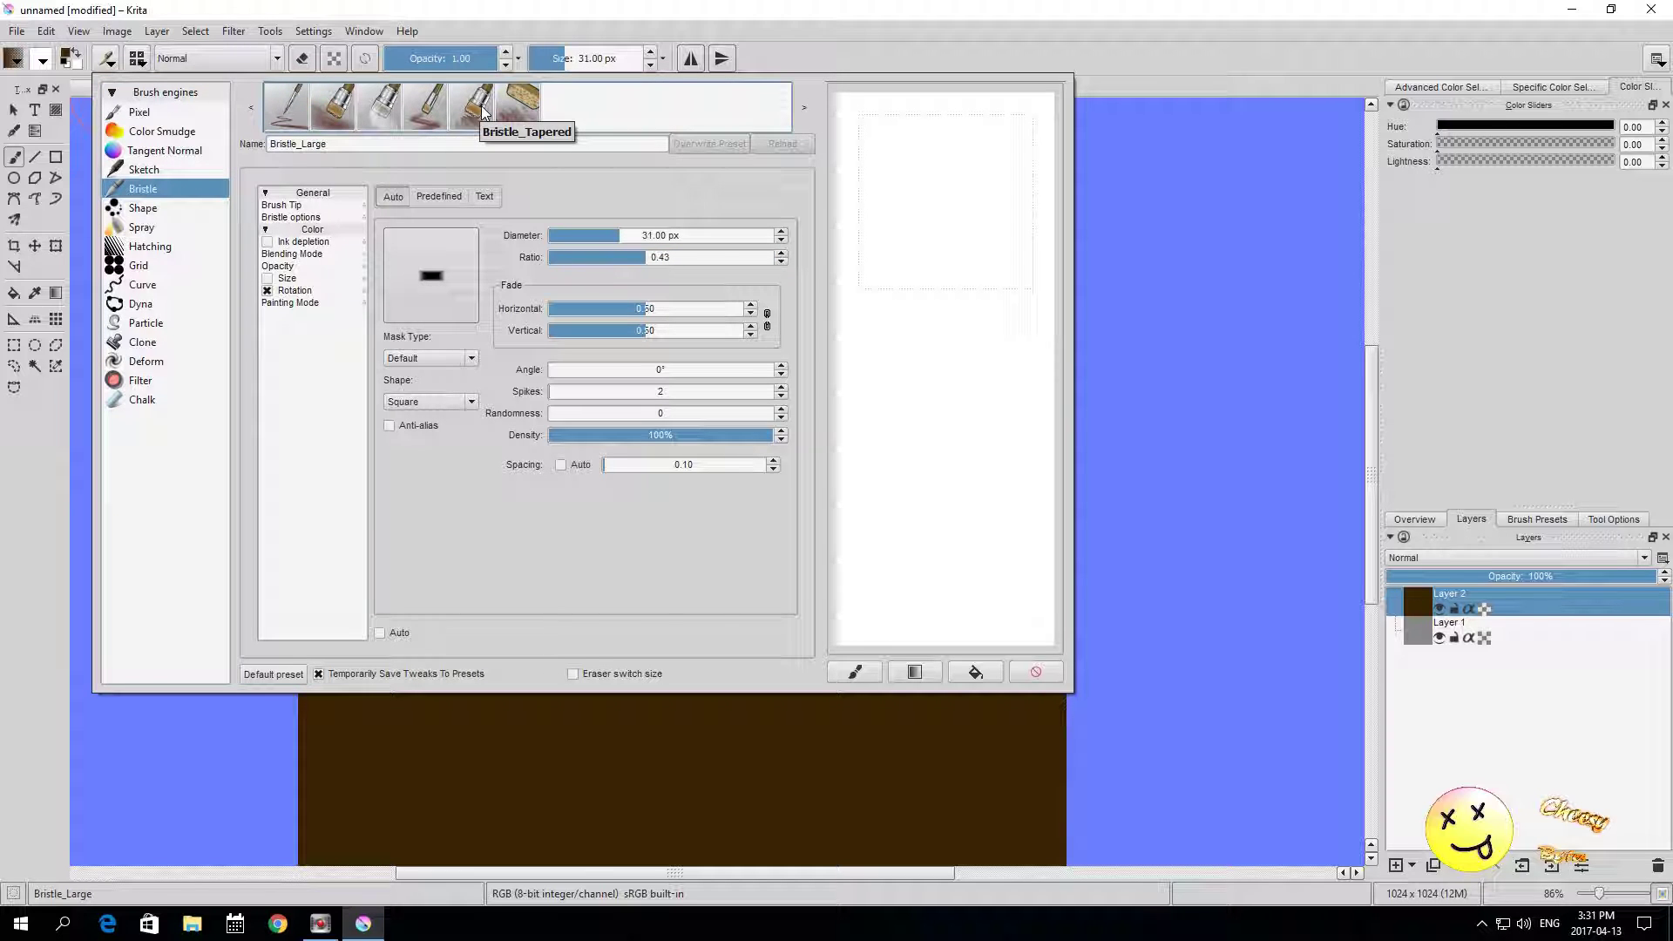
pyautogui.click(482, 109)
pyautogui.click(1126, 638)
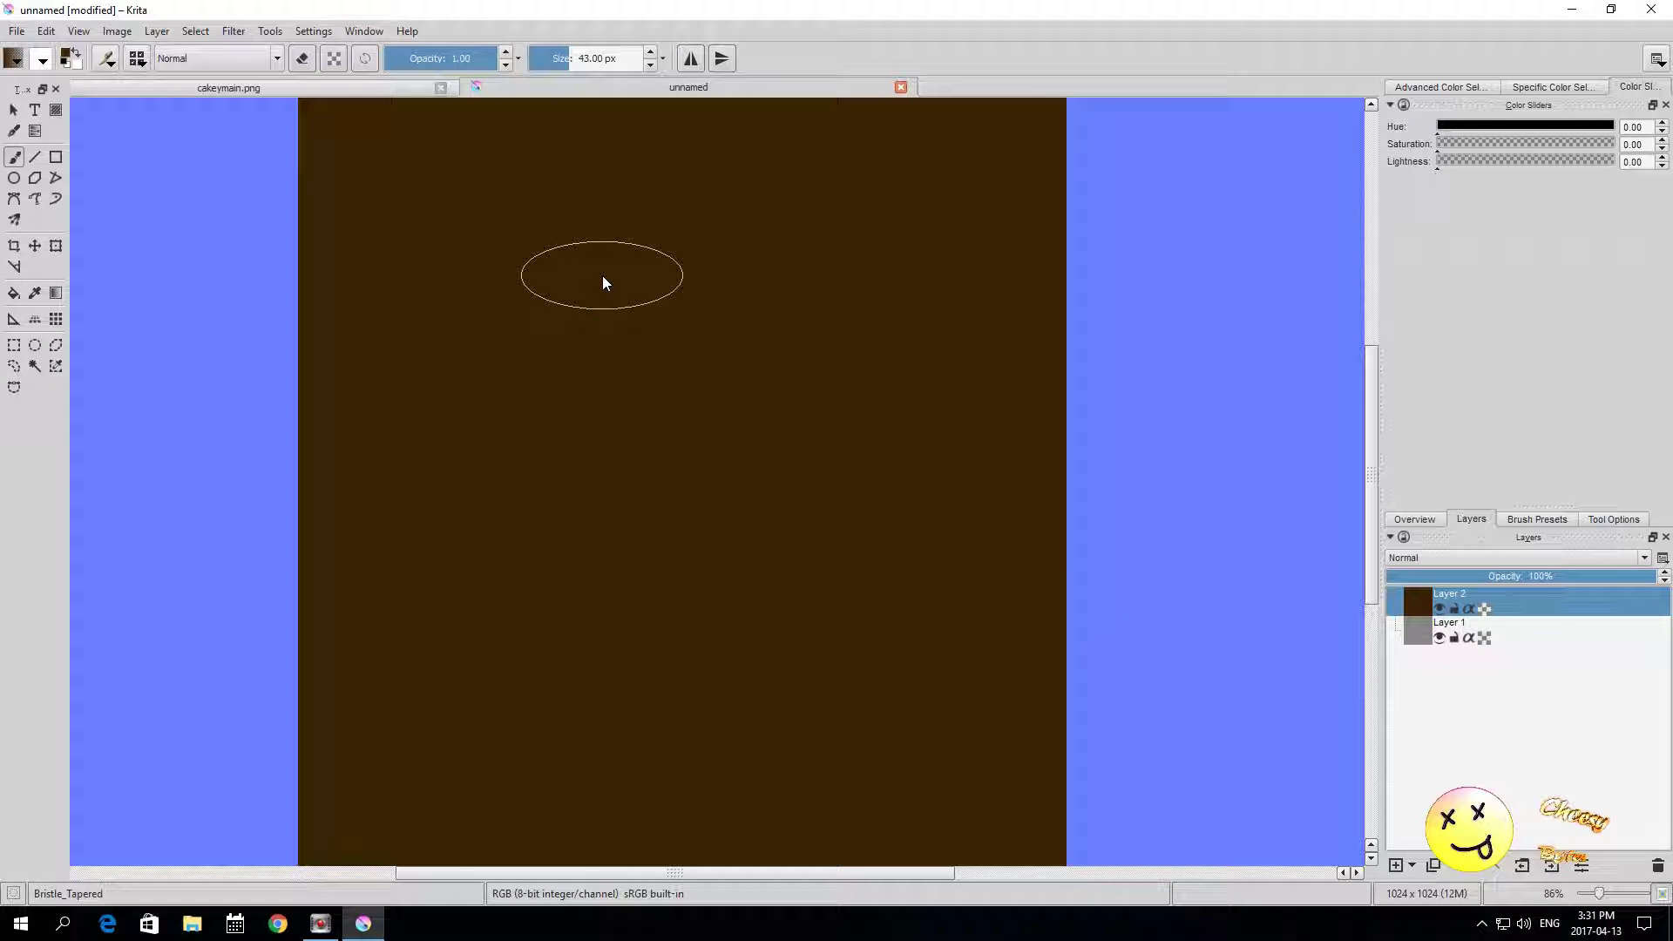
# Step: Set the brush size to 744.29 px and dab the lighter brown over the dark brown texture
pyautogui.moveTo(562, 223); pyautogui.dragTo(561, 244)
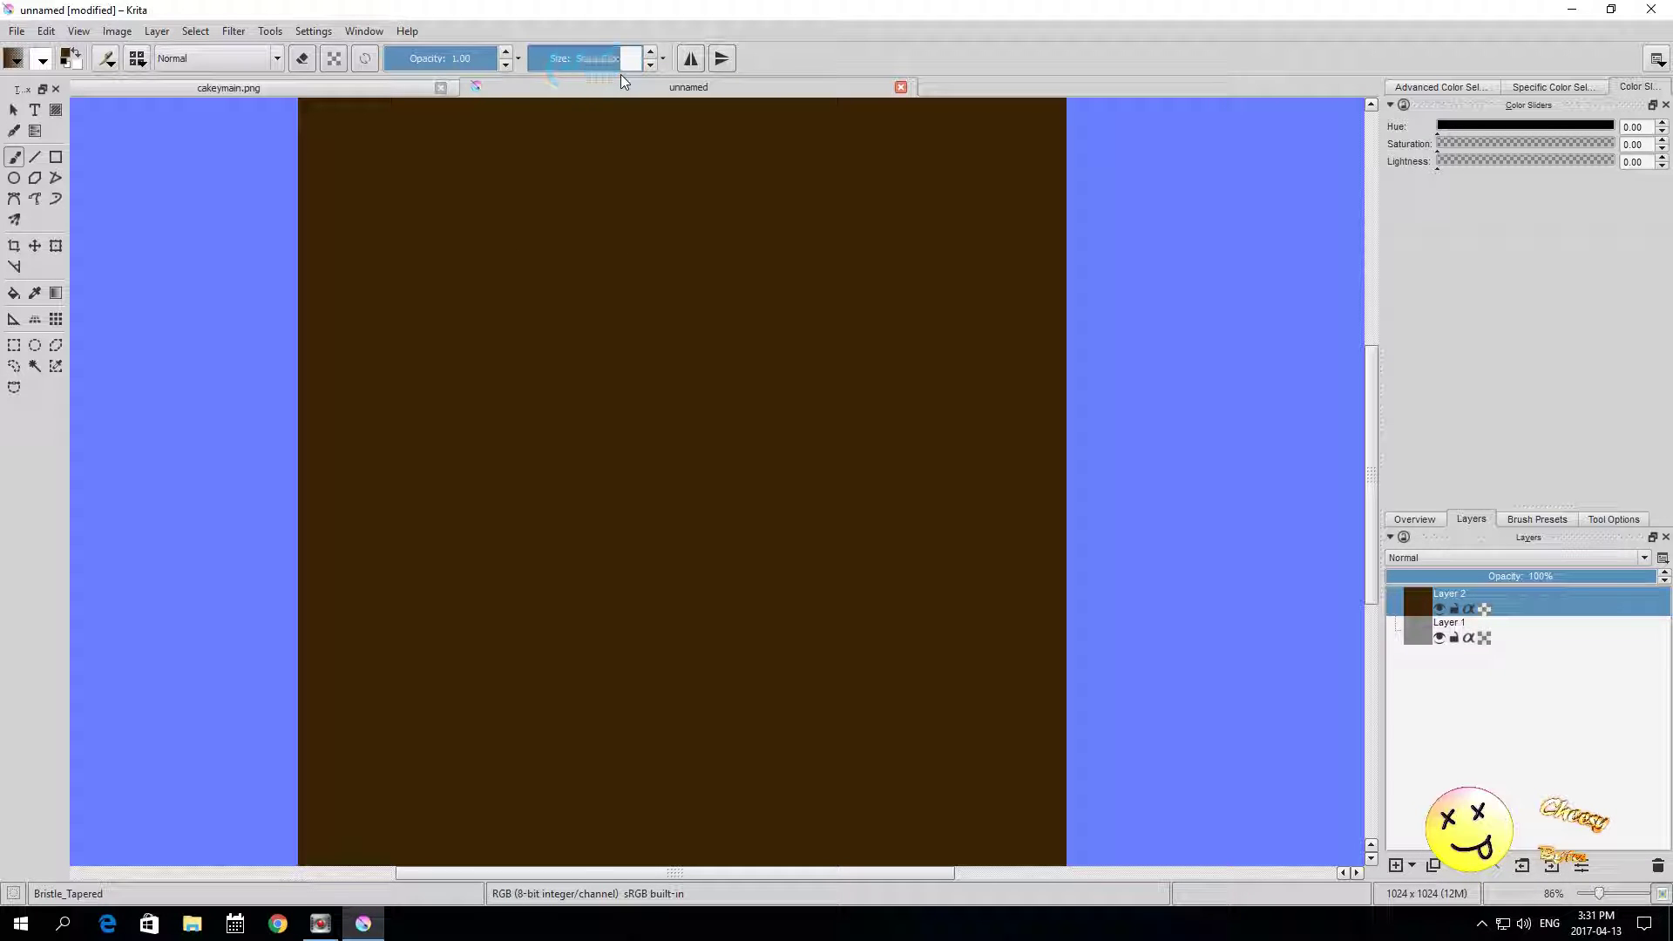
pyautogui.keyDown('ctrl'); pyautogui.scroll(-3, 588, 248); pyautogui.keyUp('ctrl')
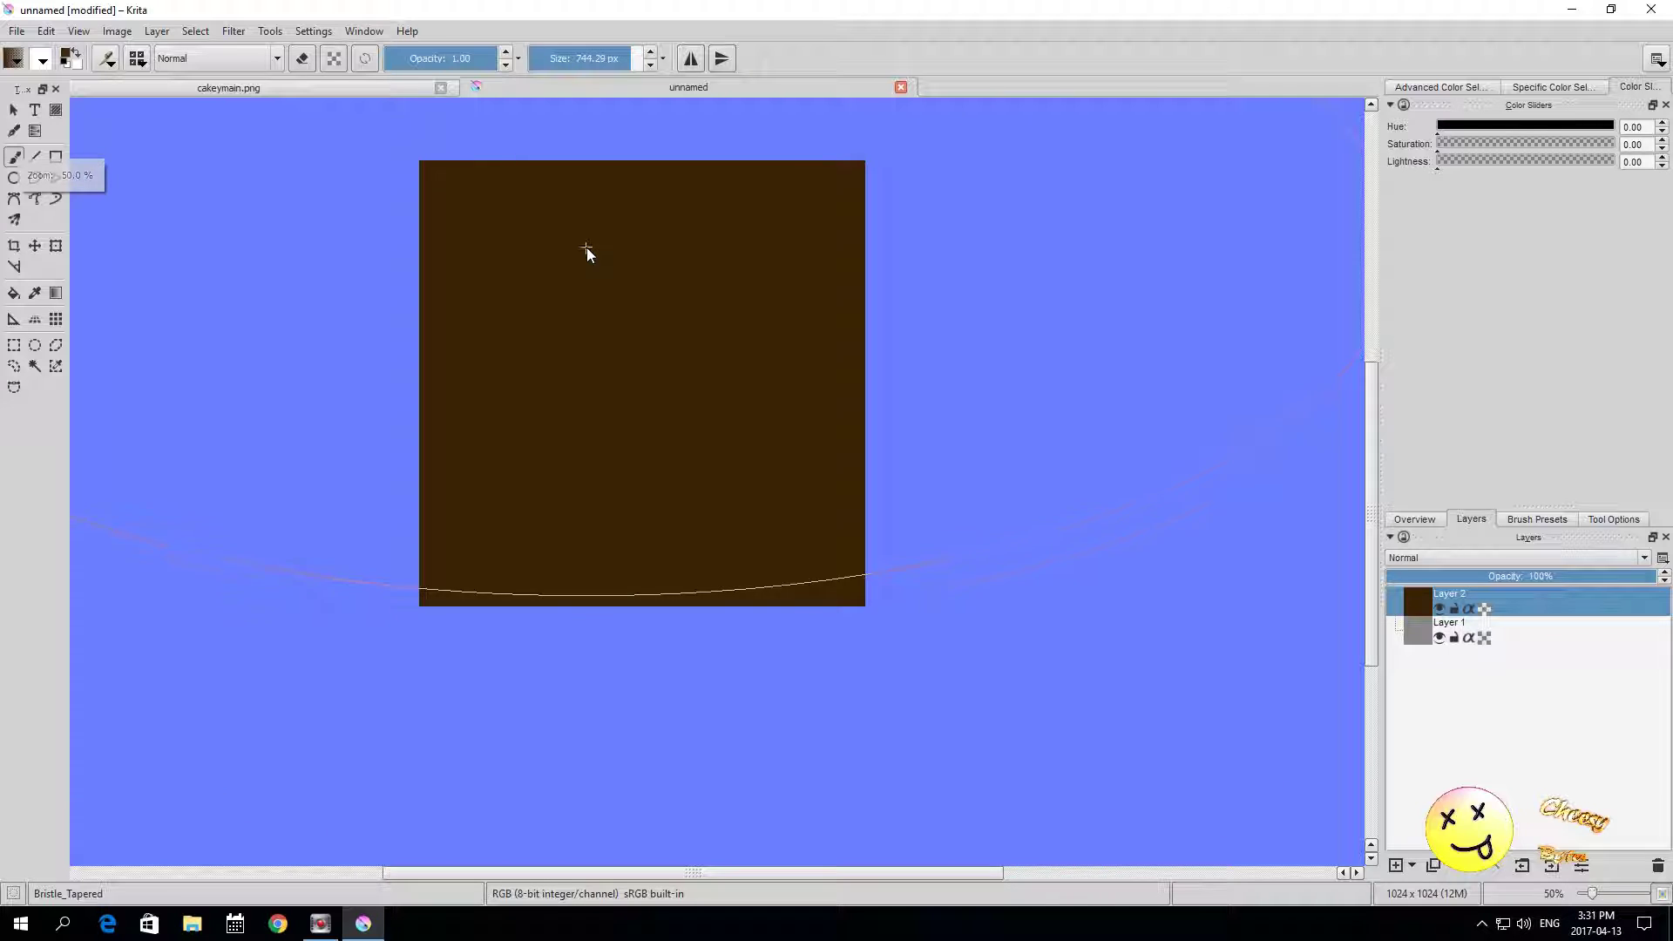
pyautogui.click(614, 253)
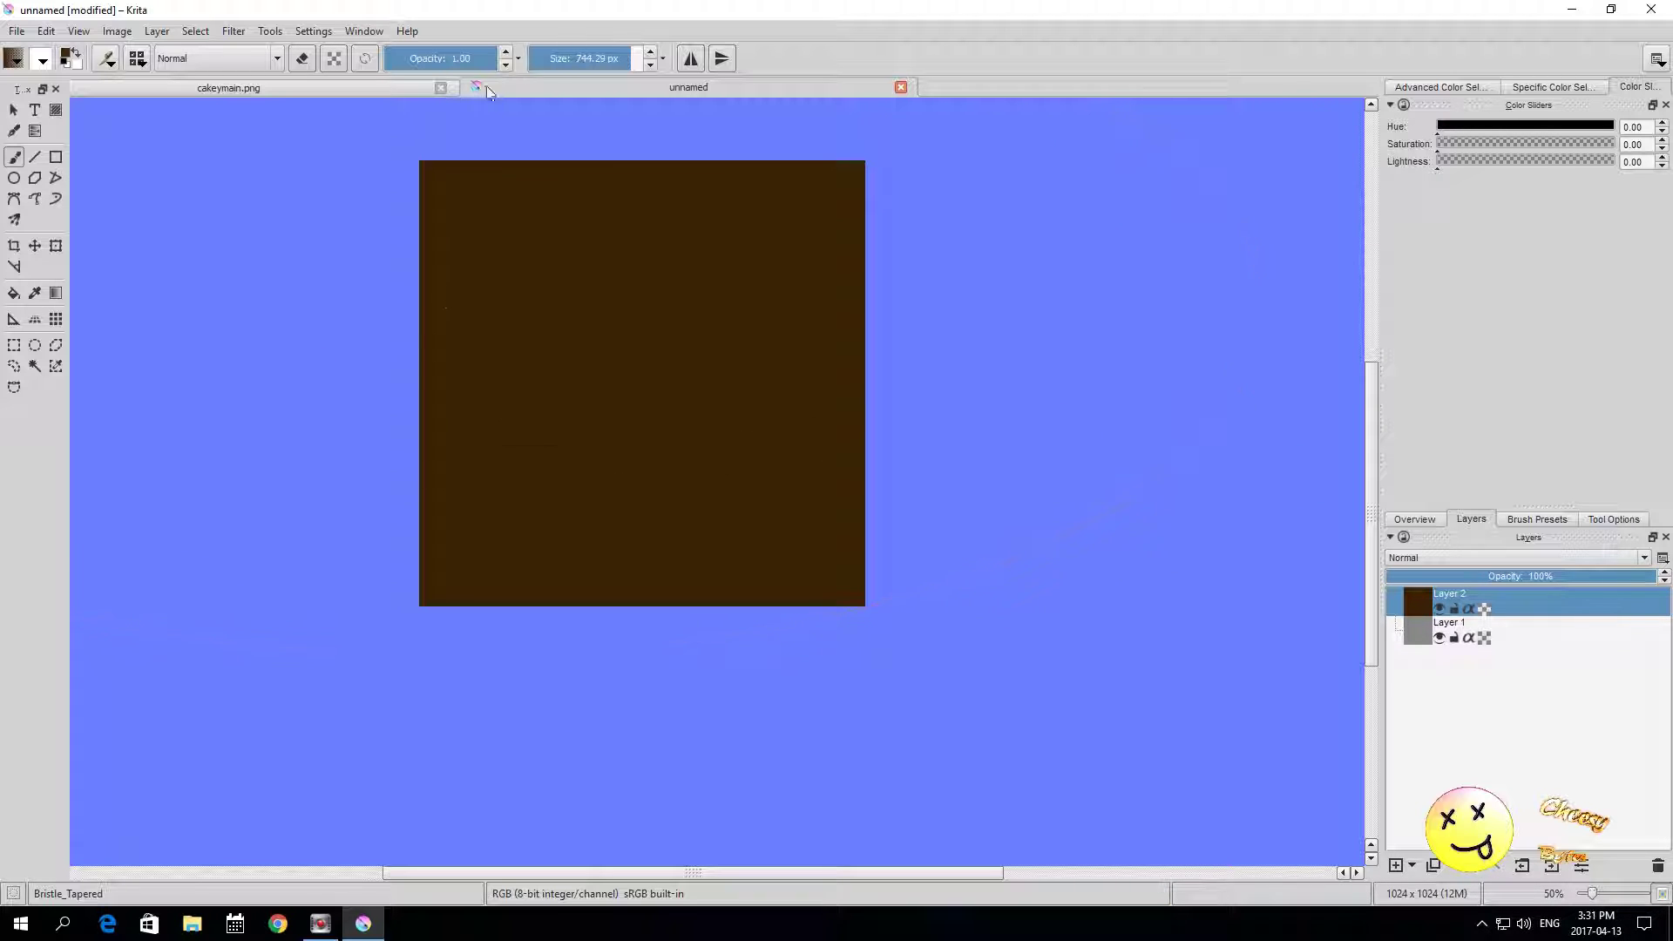
# Step: Switch the brush to the Bristle_Large preset of the Bristle engine
pyautogui.click(106, 58)
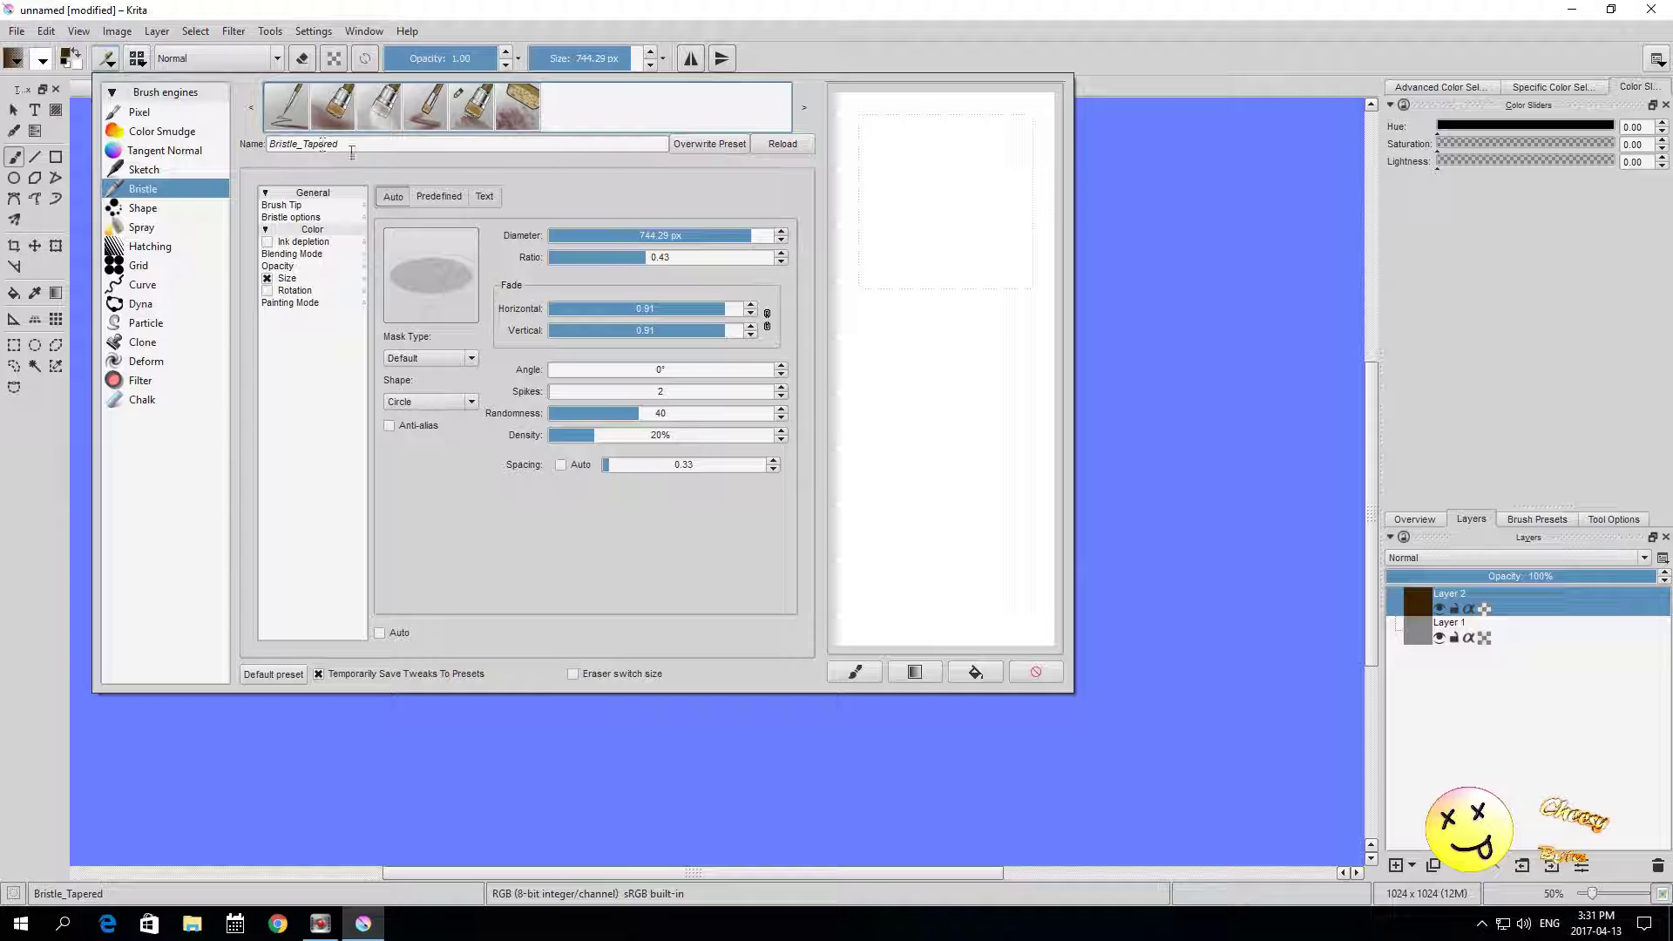
pyautogui.click(320, 115)
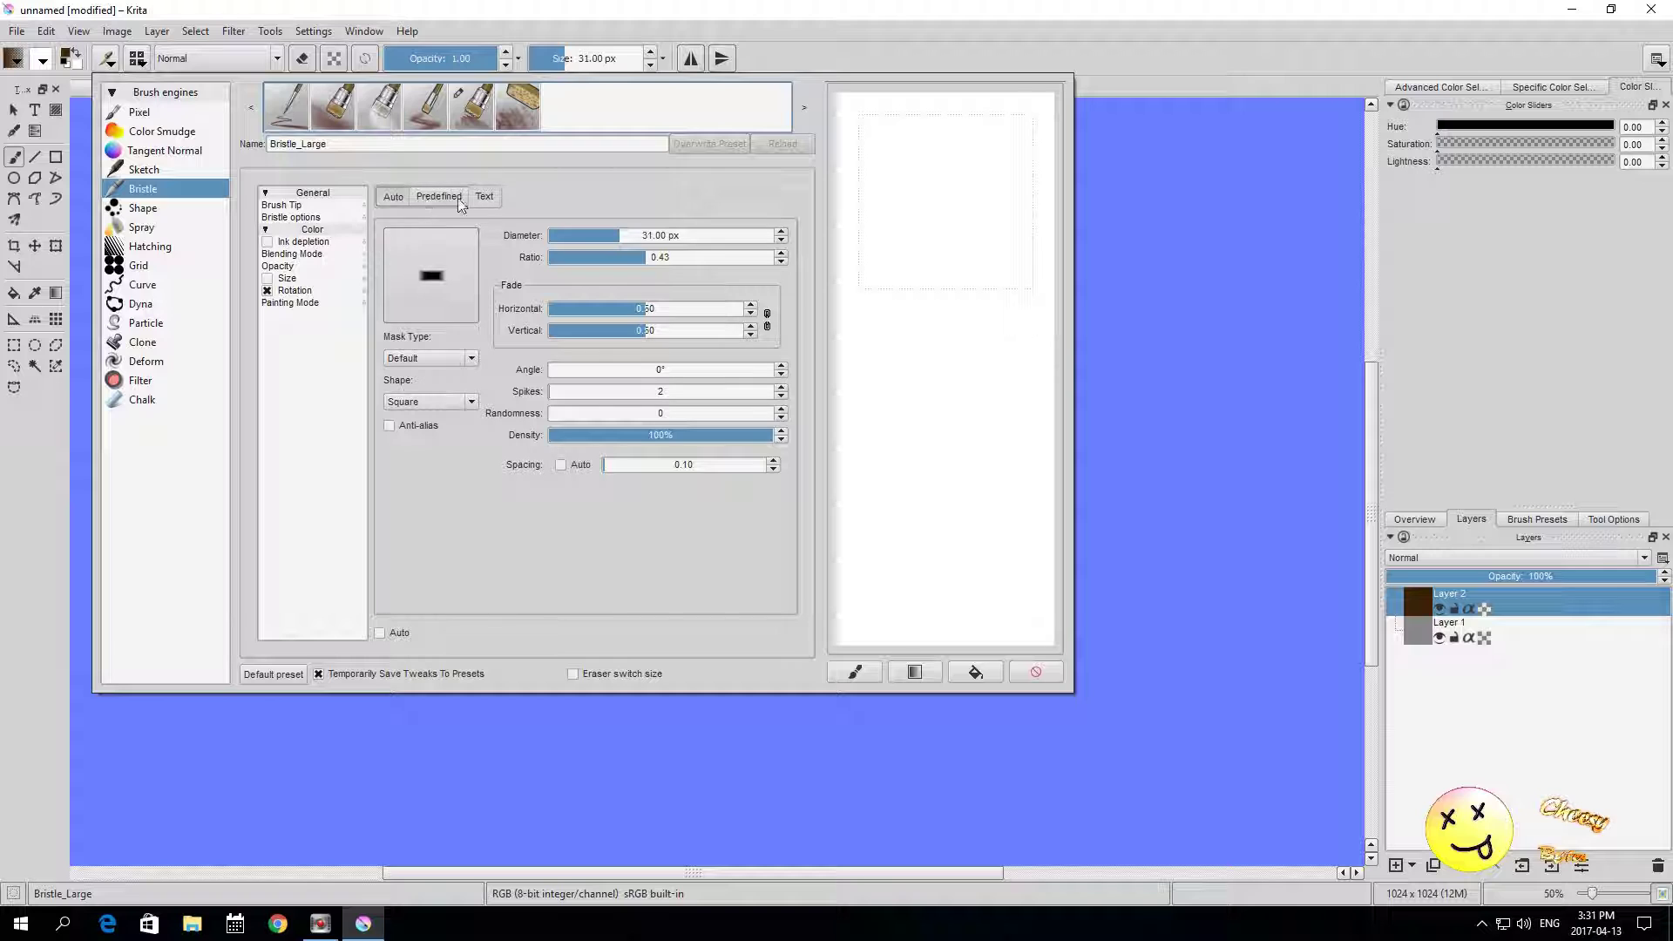
pyautogui.click(841, 670)
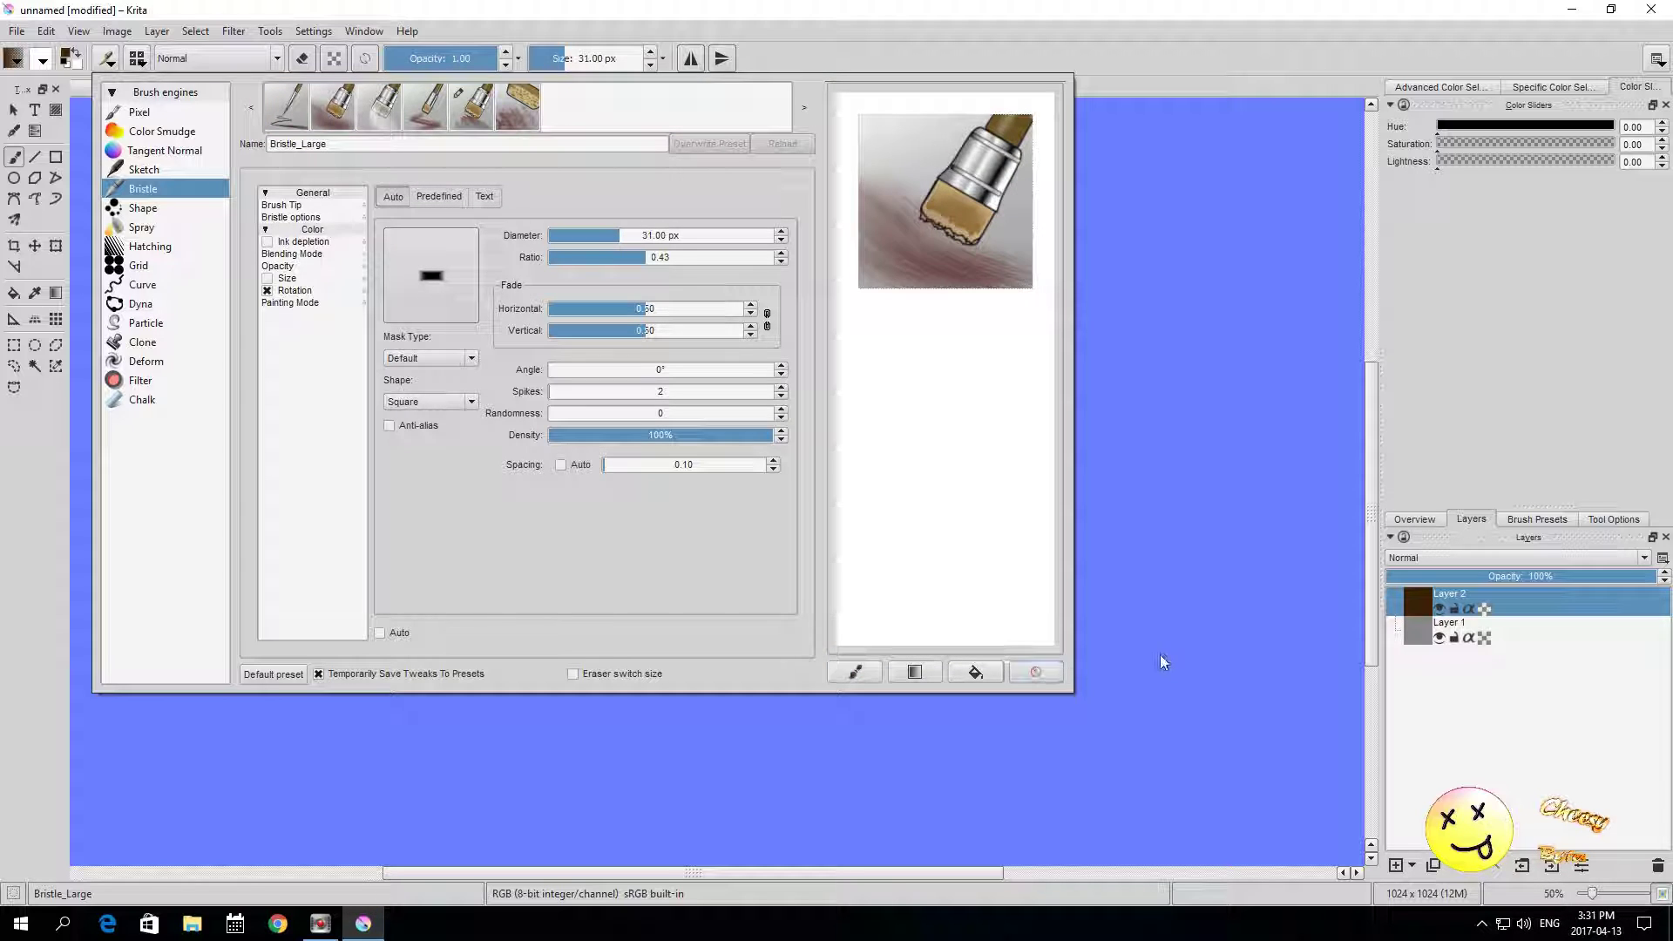
pyautogui.click(1160, 662)
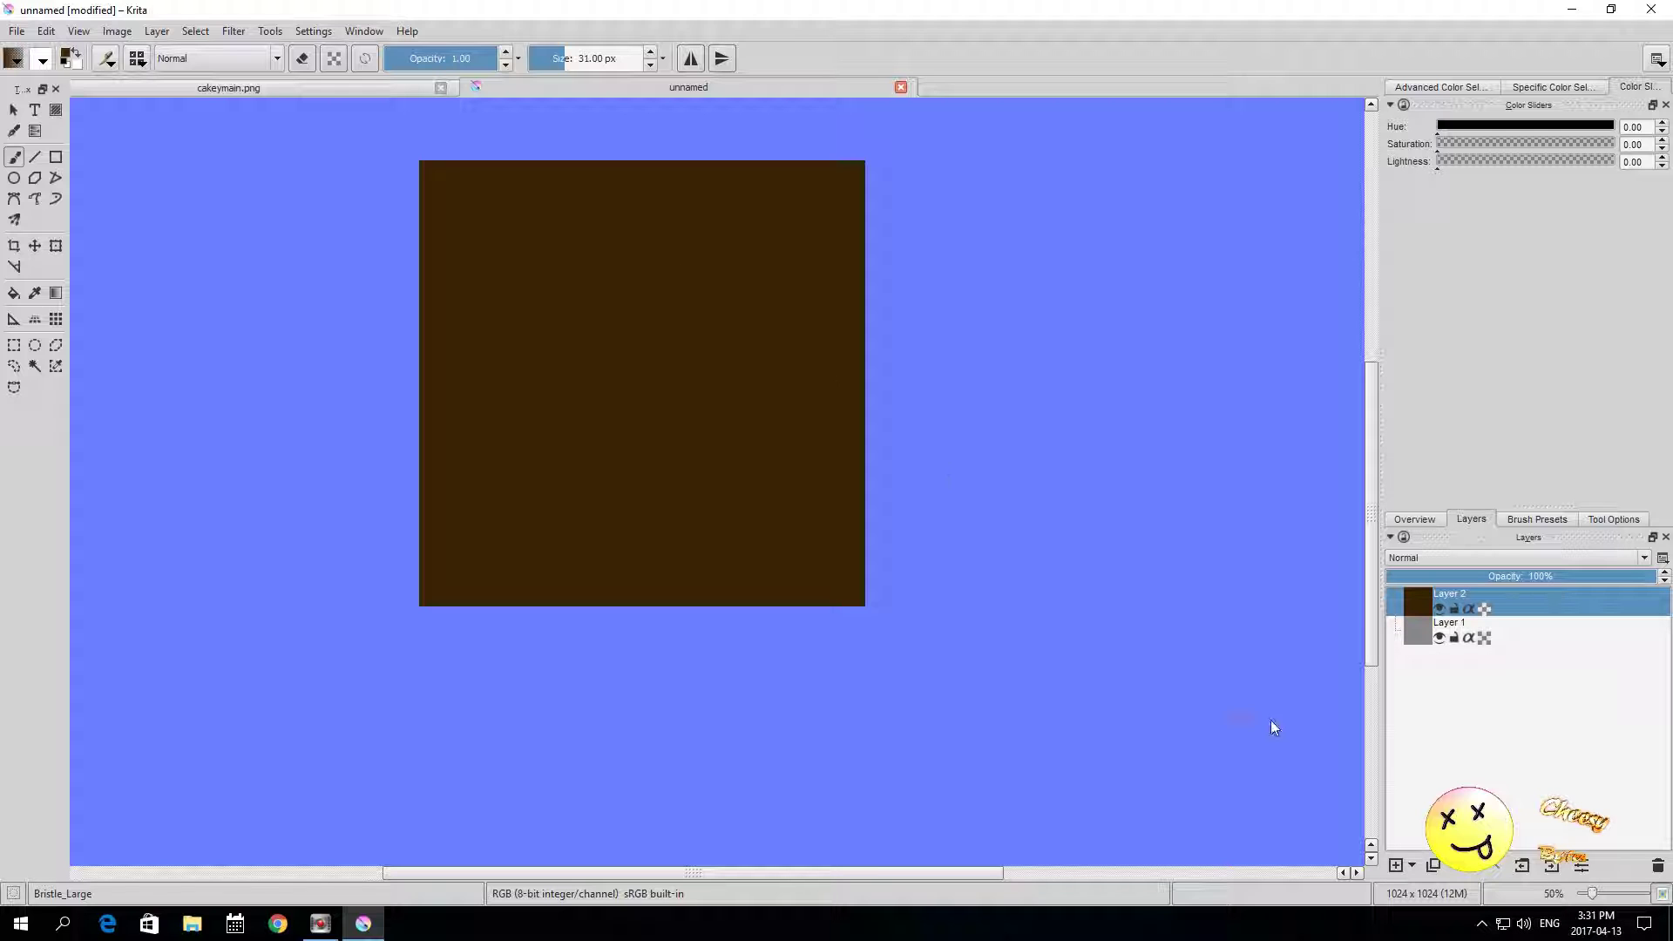
# Step: Add a layer above Layer 2 and paint overlapping, mostly vertical brown bristle strokes over the middle of the texture
pyautogui.click(1395, 865)
pyautogui.moveTo(624, 257); pyautogui.dragTo(634, 402)
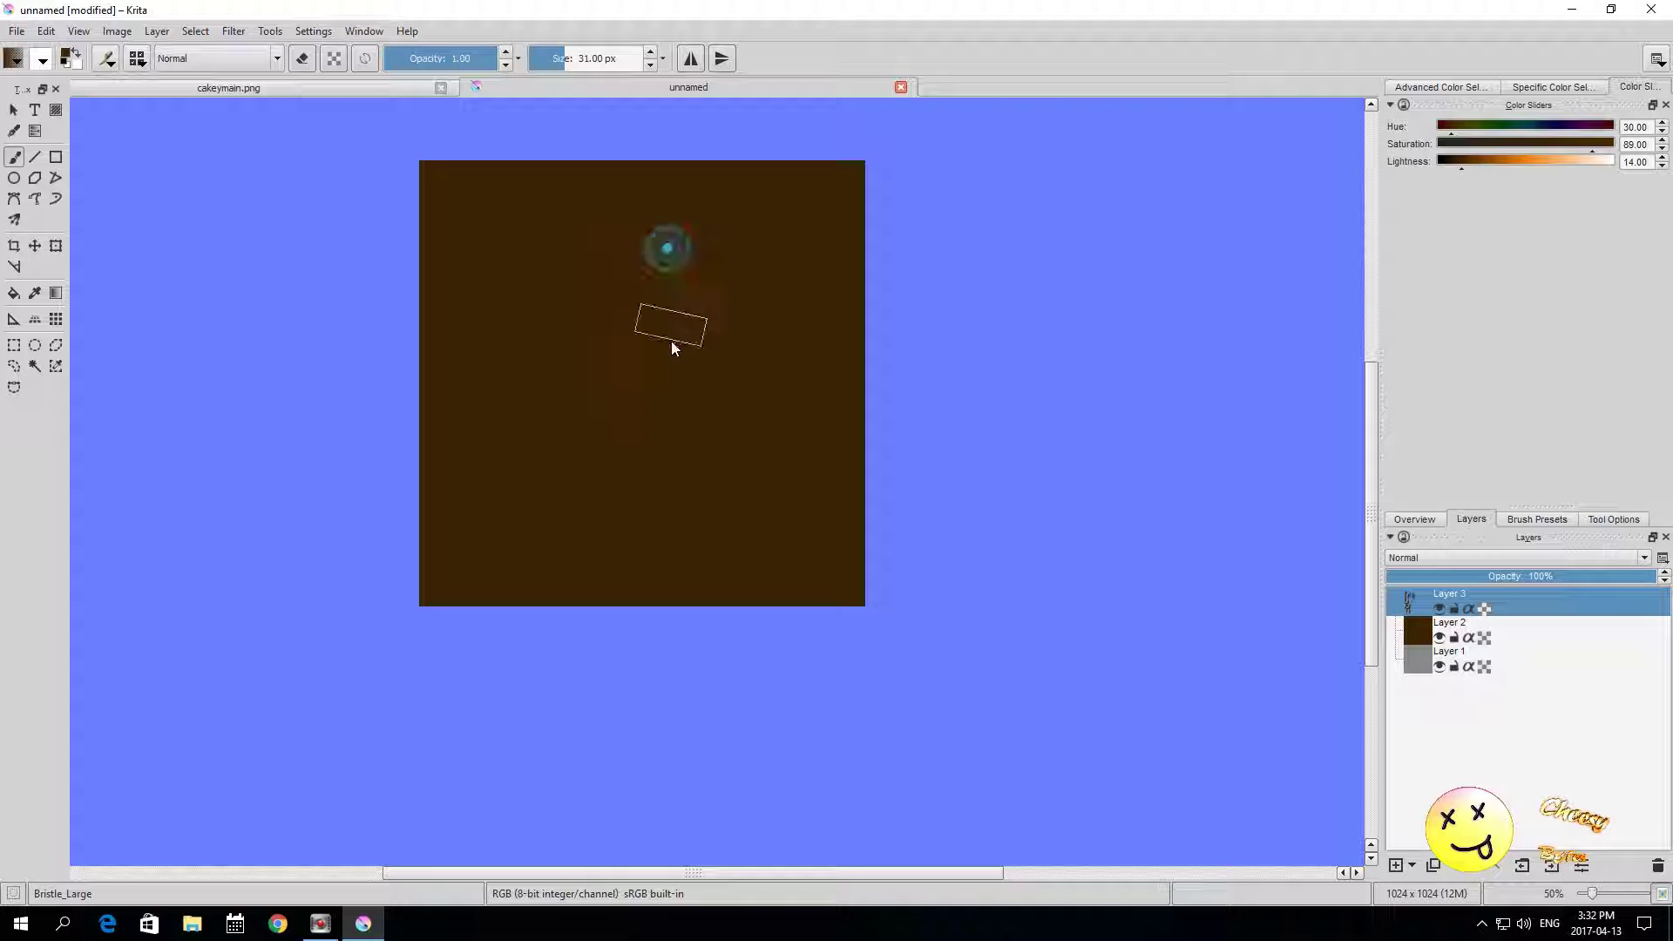
pyautogui.moveTo(718, 361); pyautogui.dragTo(713, 445)
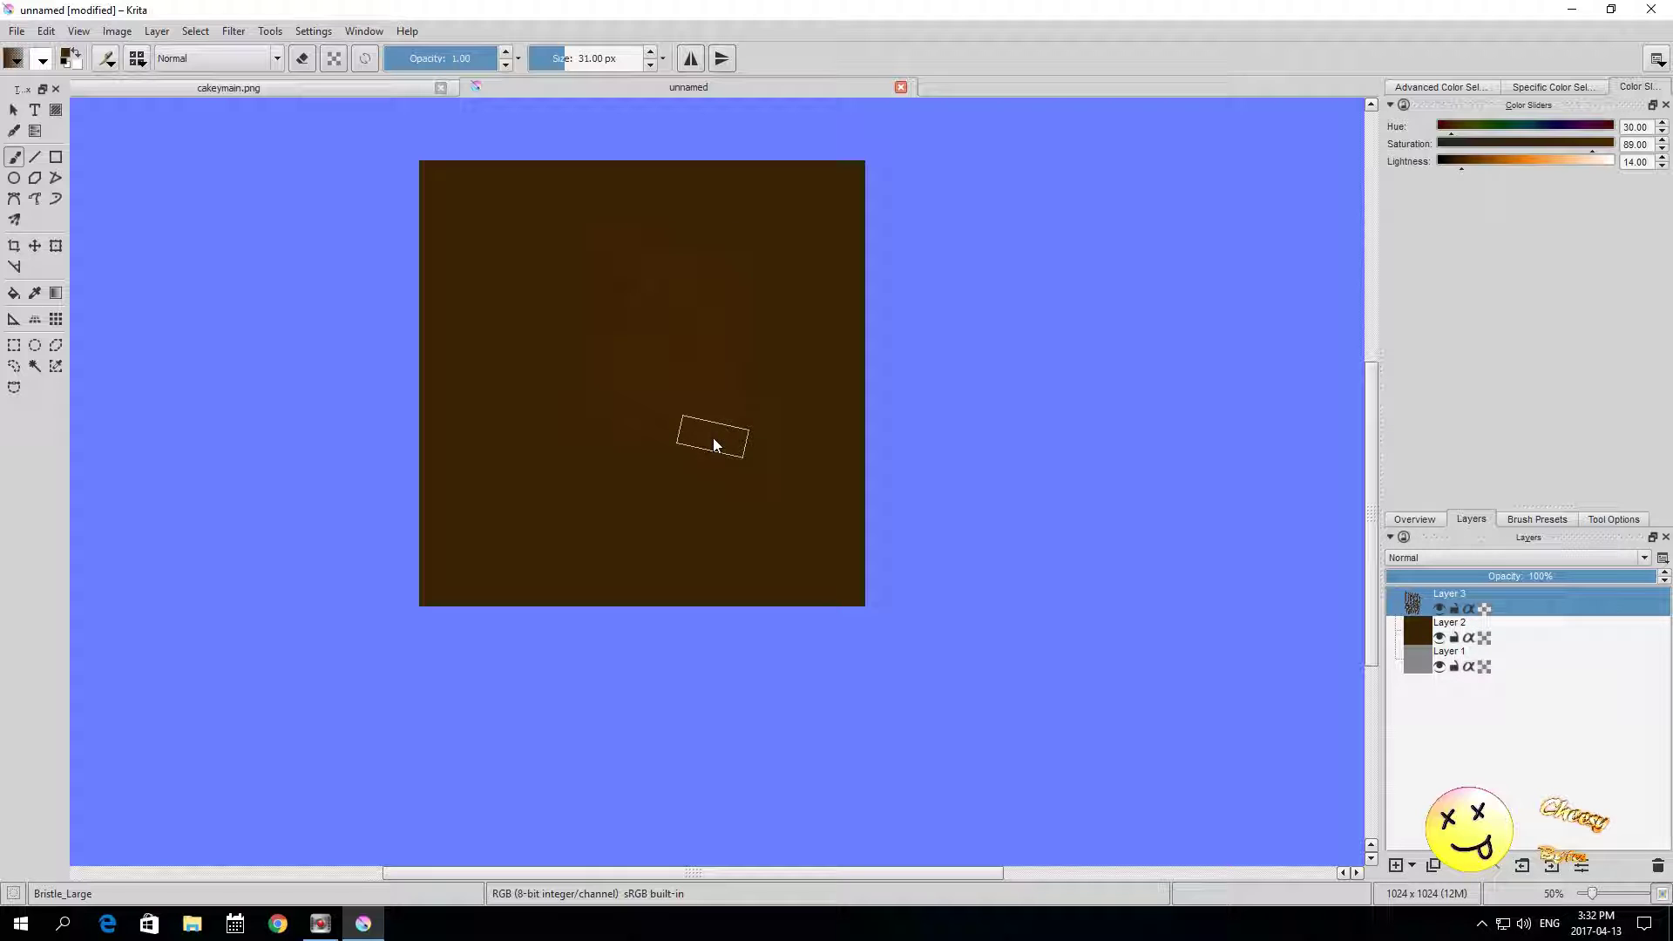
pyautogui.moveTo(575, 235); pyautogui.dragTo(562, 422)
pyautogui.moveTo(601, 295); pyautogui.dragTo(602, 430)
pyautogui.moveTo(665, 265); pyautogui.dragTo(721, 293)
pyautogui.moveTo(737, 430); pyautogui.dragTo(737, 447)
pyautogui.moveTo(663, 299); pyautogui.dragTo(659, 419)
pyautogui.moveTo(598, 307); pyautogui.dragTo(588, 414)
# Step: Lighten the foreground brown to #7F4307 and lower the brush opacity to 0.54
pyautogui.click(63, 59)
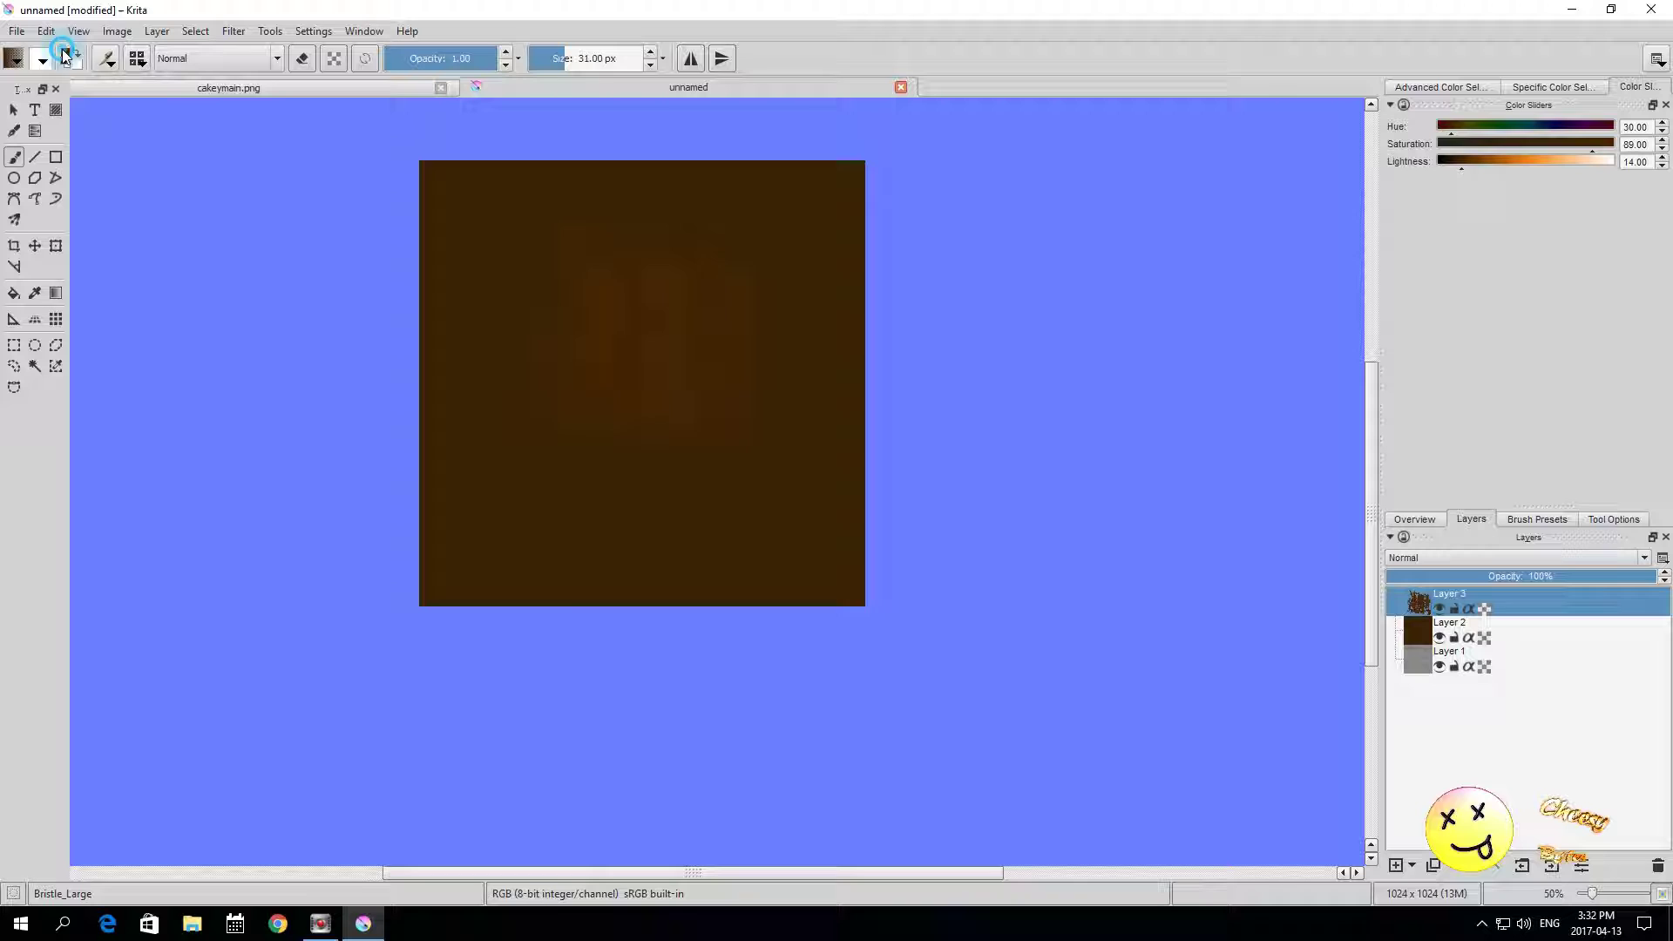
pyautogui.click(838, 427)
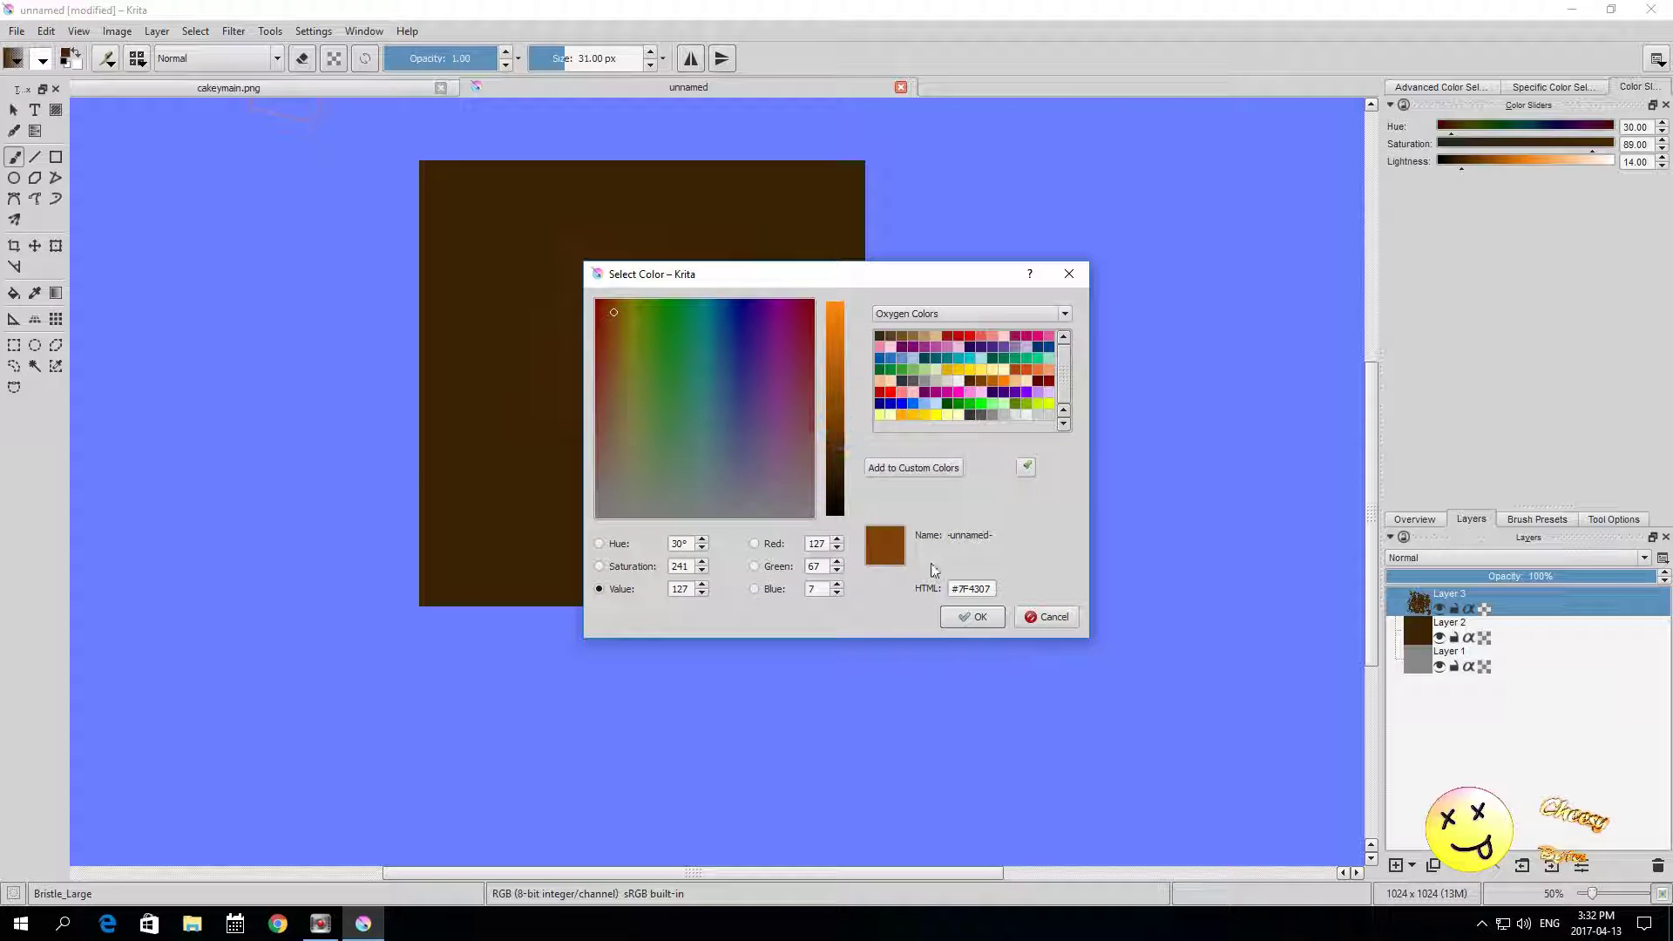
pyautogui.click(957, 618)
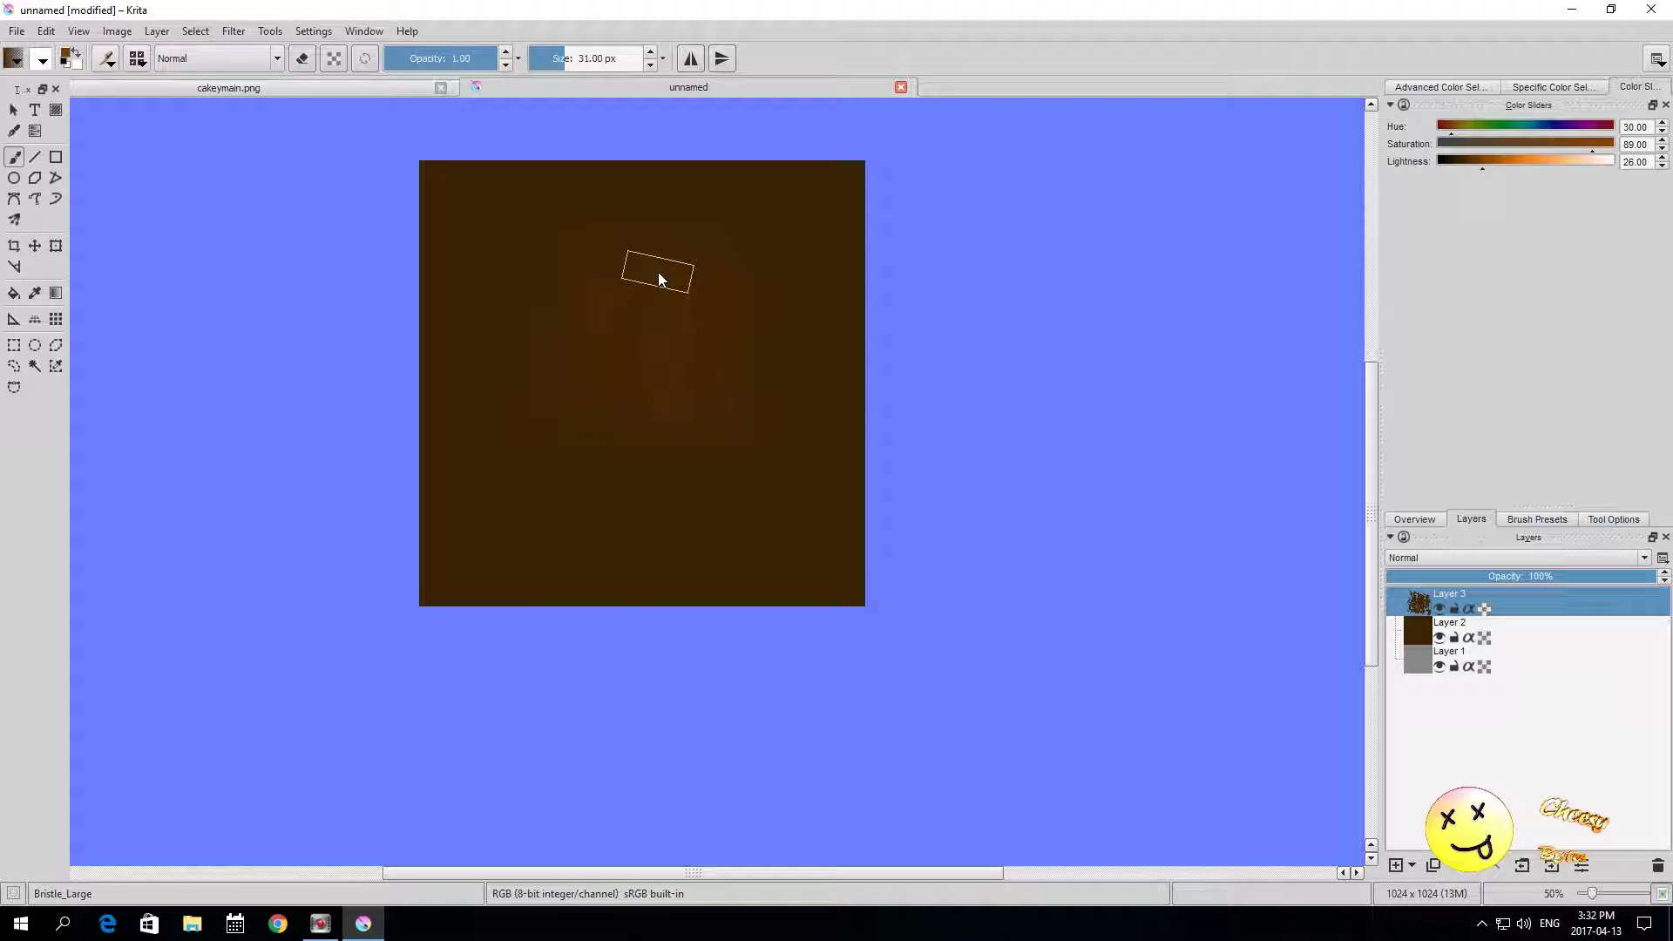
pyautogui.moveTo(488, 57); pyautogui.dragTo(446, 58)
# Step: Paint lighter brown bristle strokes over the middle of the texture on Layer 3 and add a new layer above it
pyautogui.moveTo(652, 322); pyautogui.dragTo(646, 433)
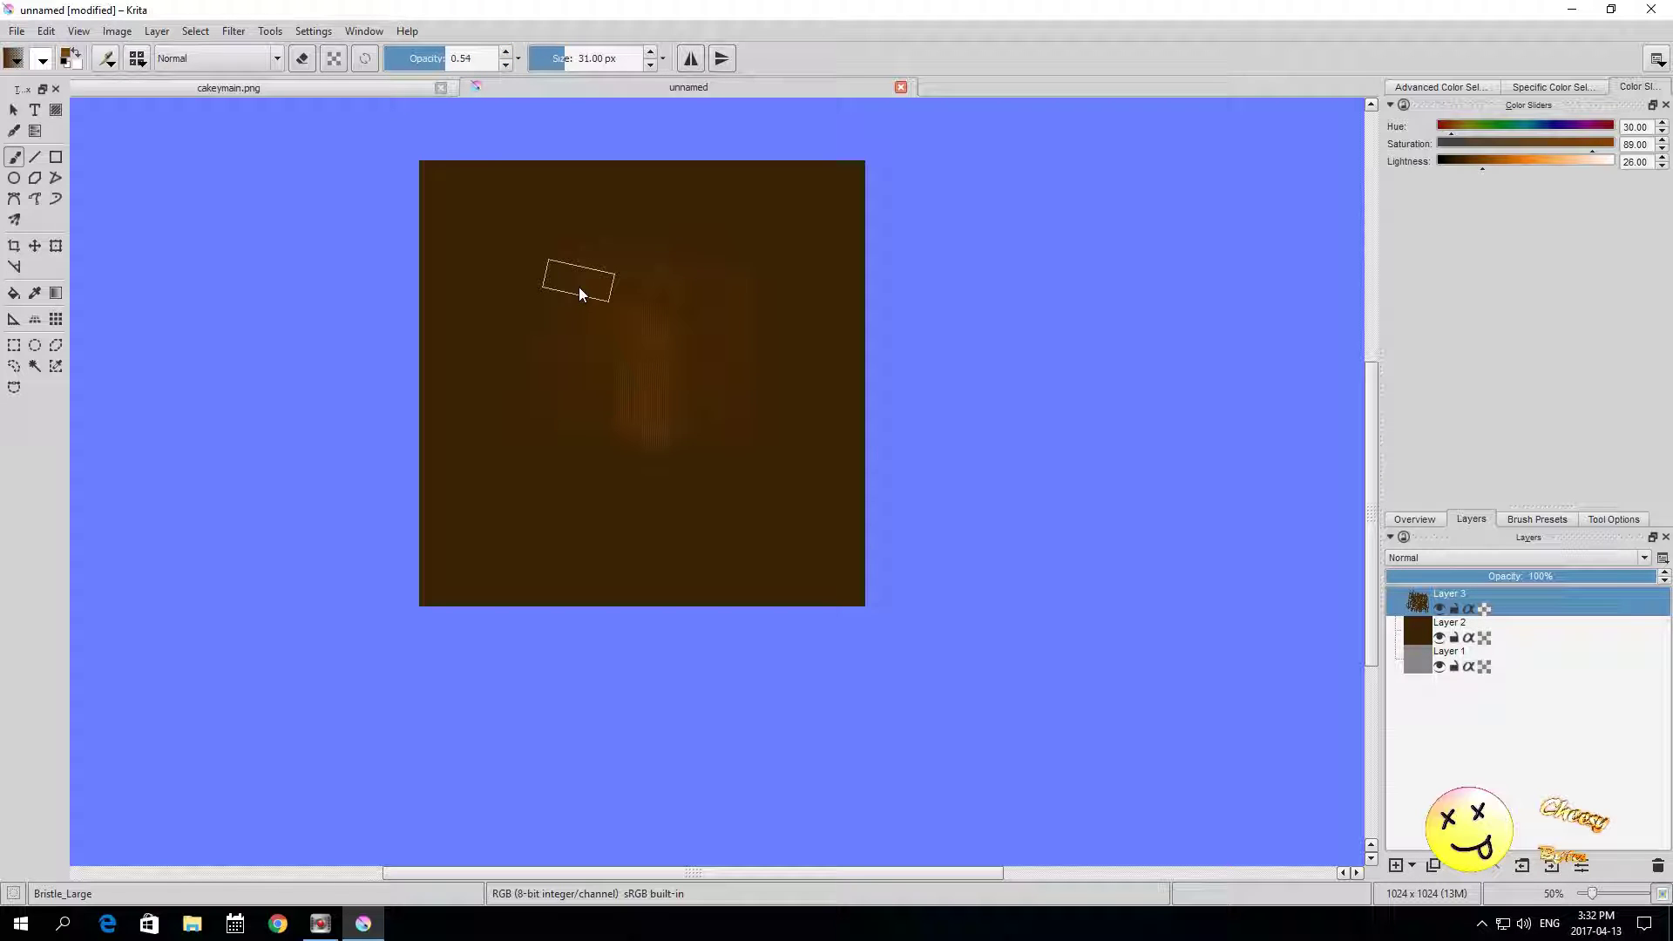
pyautogui.moveTo(574, 300); pyautogui.dragTo(556, 420)
pyautogui.moveTo(718, 353); pyautogui.dragTo(726, 471)
pyautogui.moveTo(689, 398); pyautogui.dragTo(579, 471)
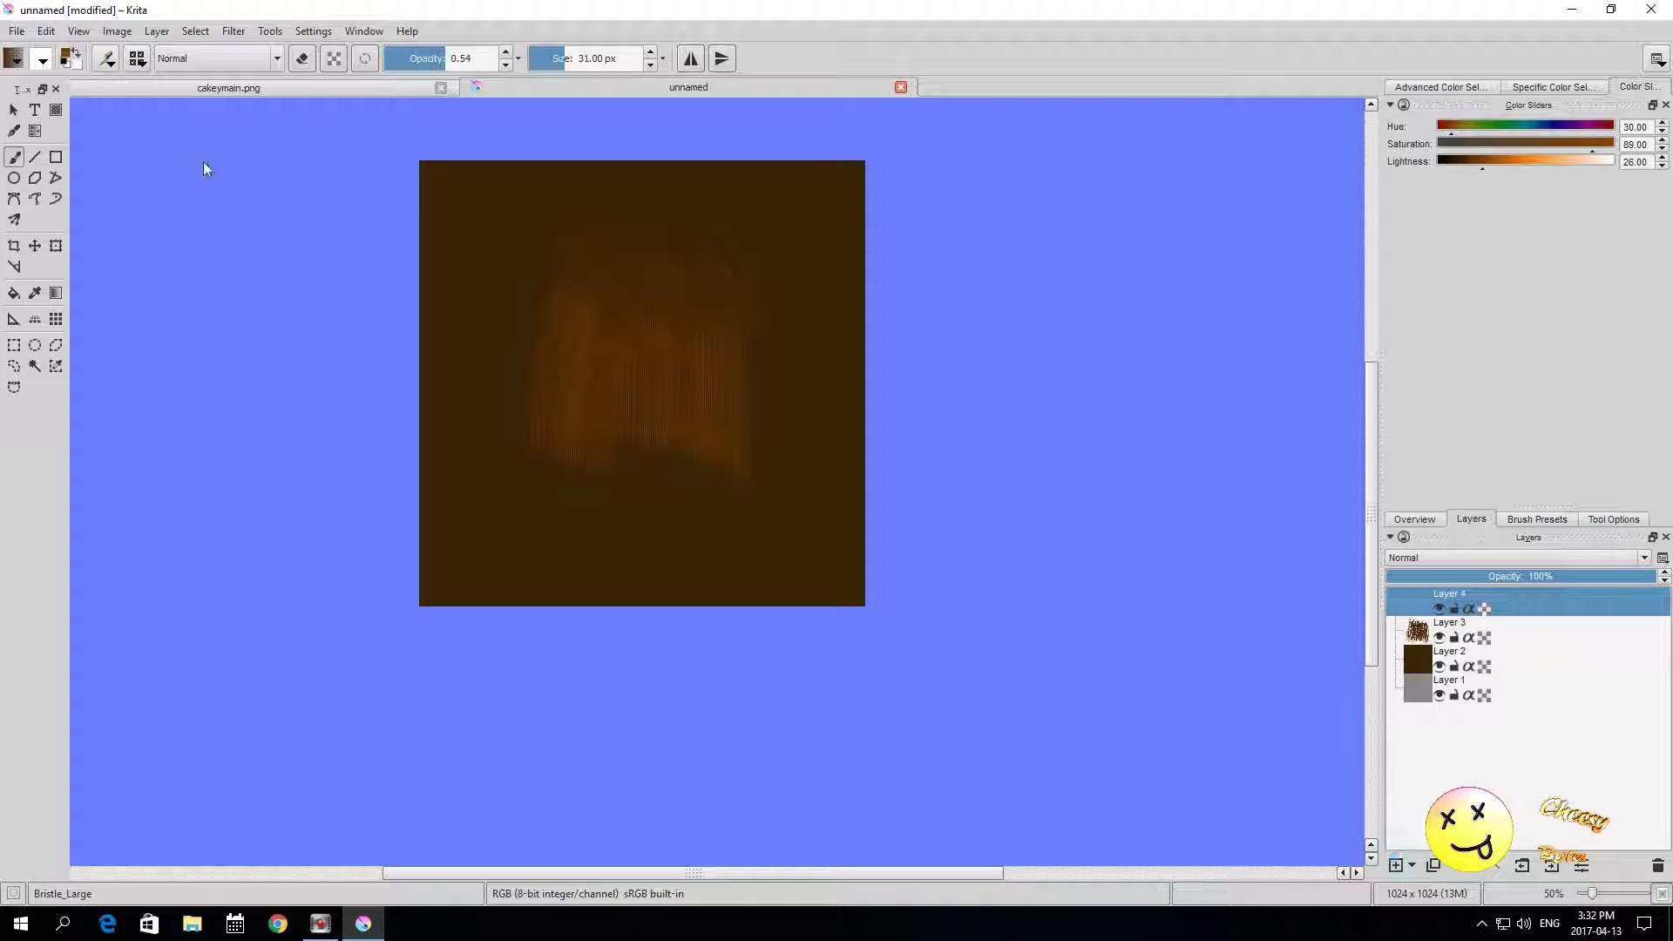
# Step: Set the foreground colour to the teal #3C6971 sampled from the large upper-left teal ellipse in cakeymain.png
pyautogui.click(174, 90)
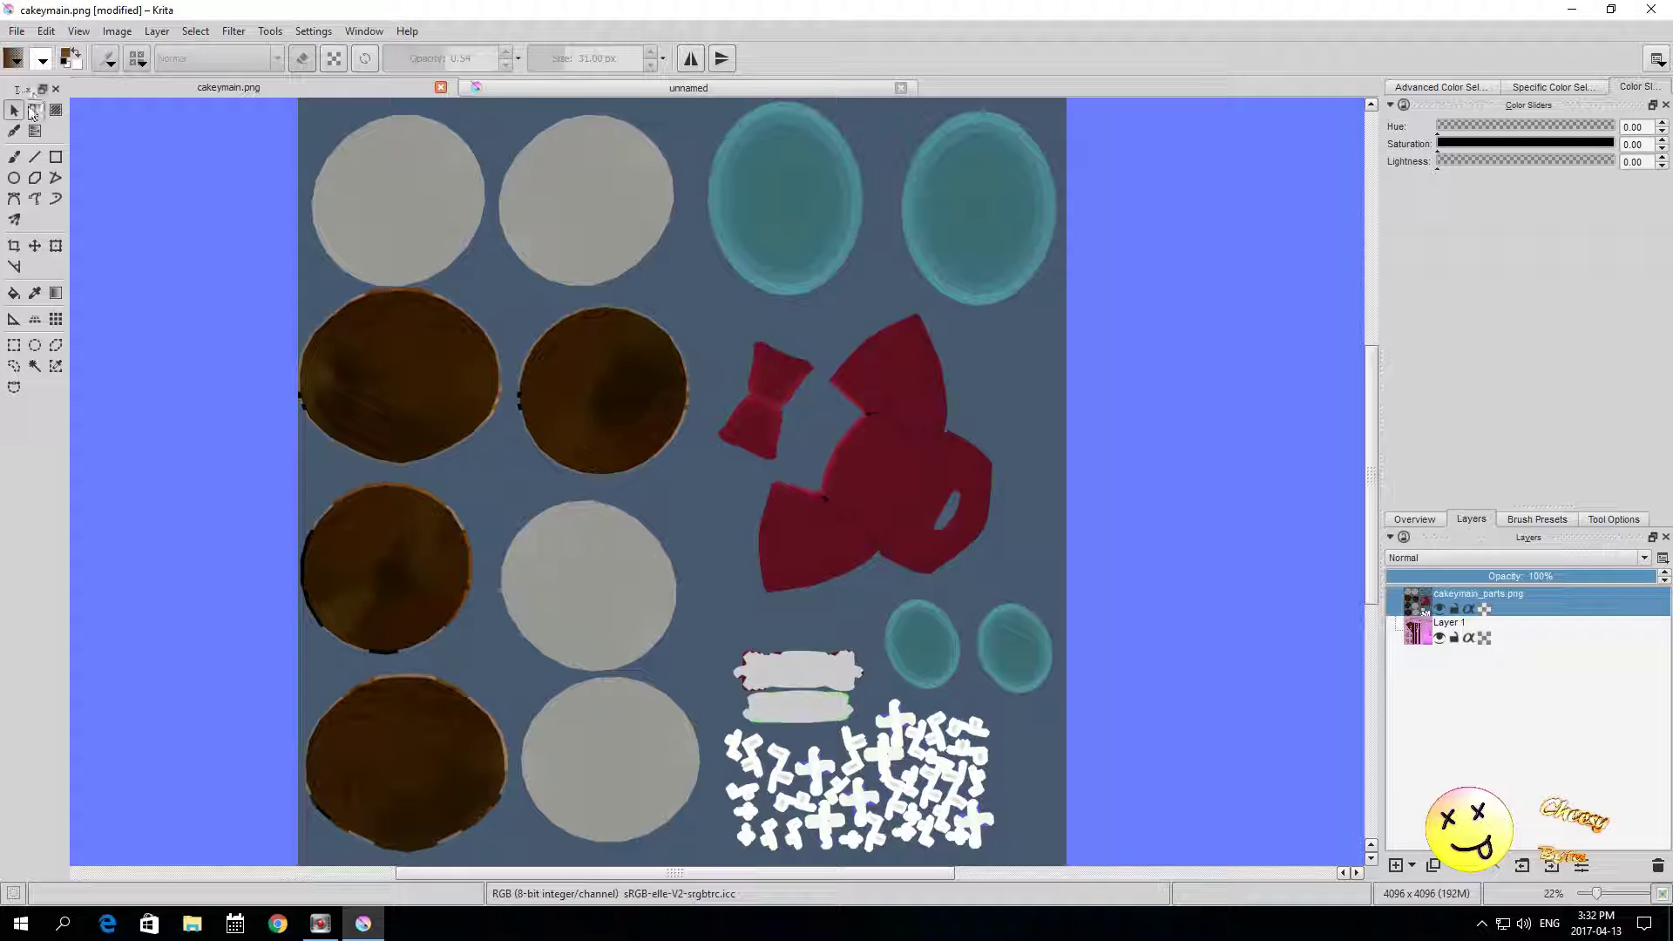
pyautogui.click(81, 61)
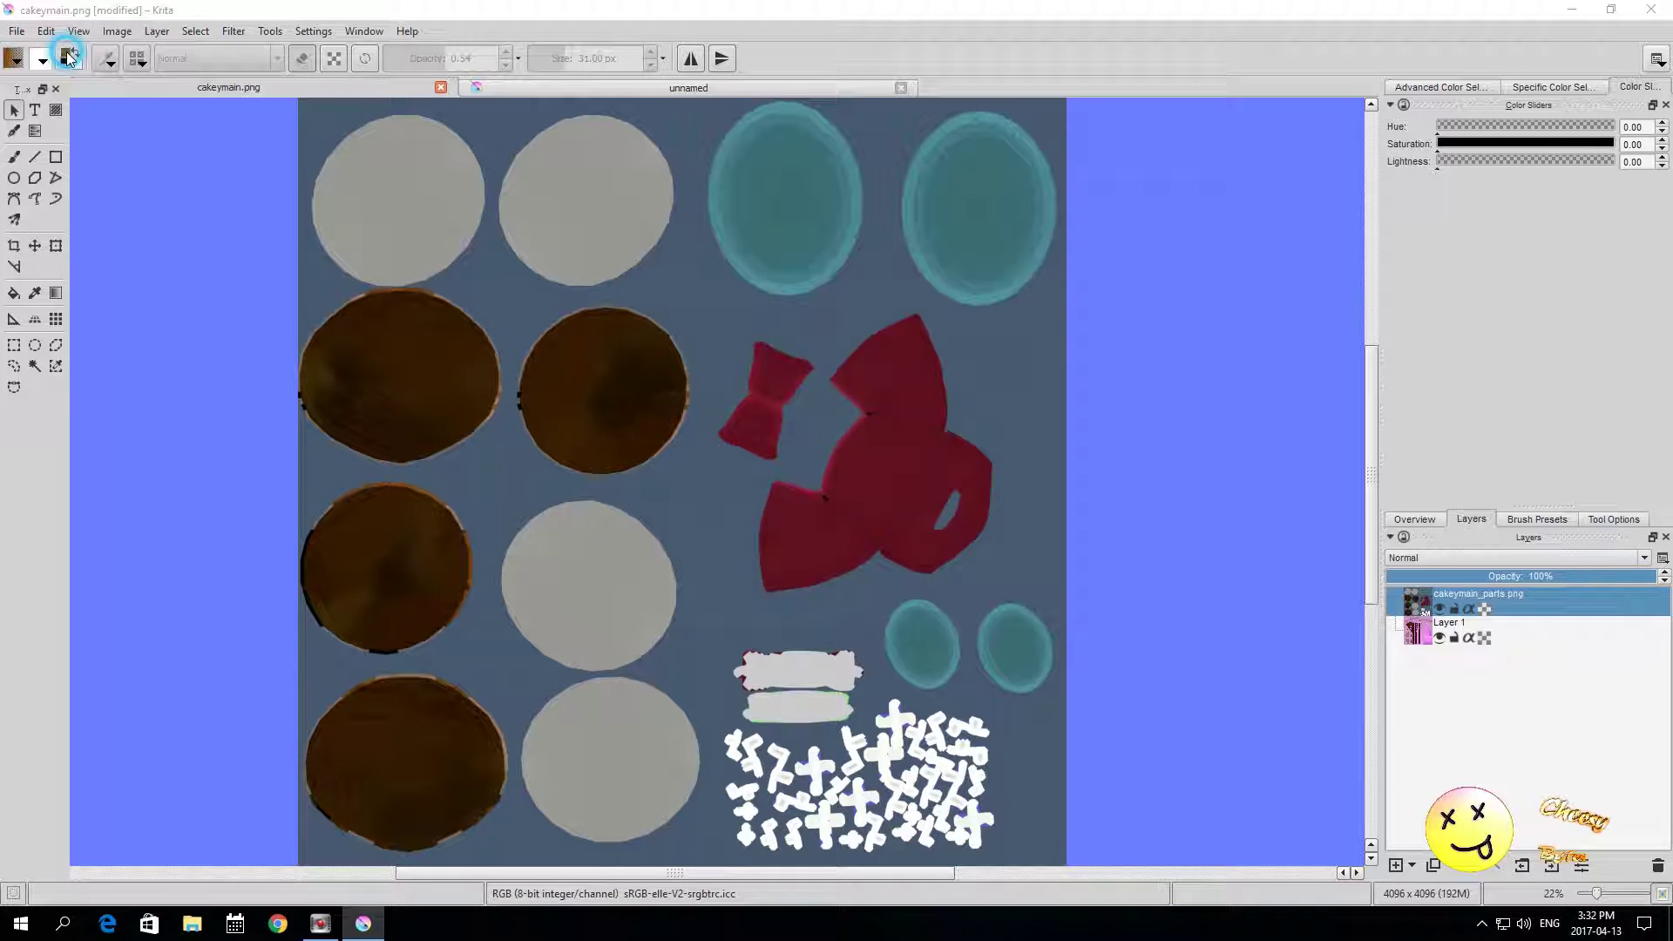
pyautogui.click(1024, 471)
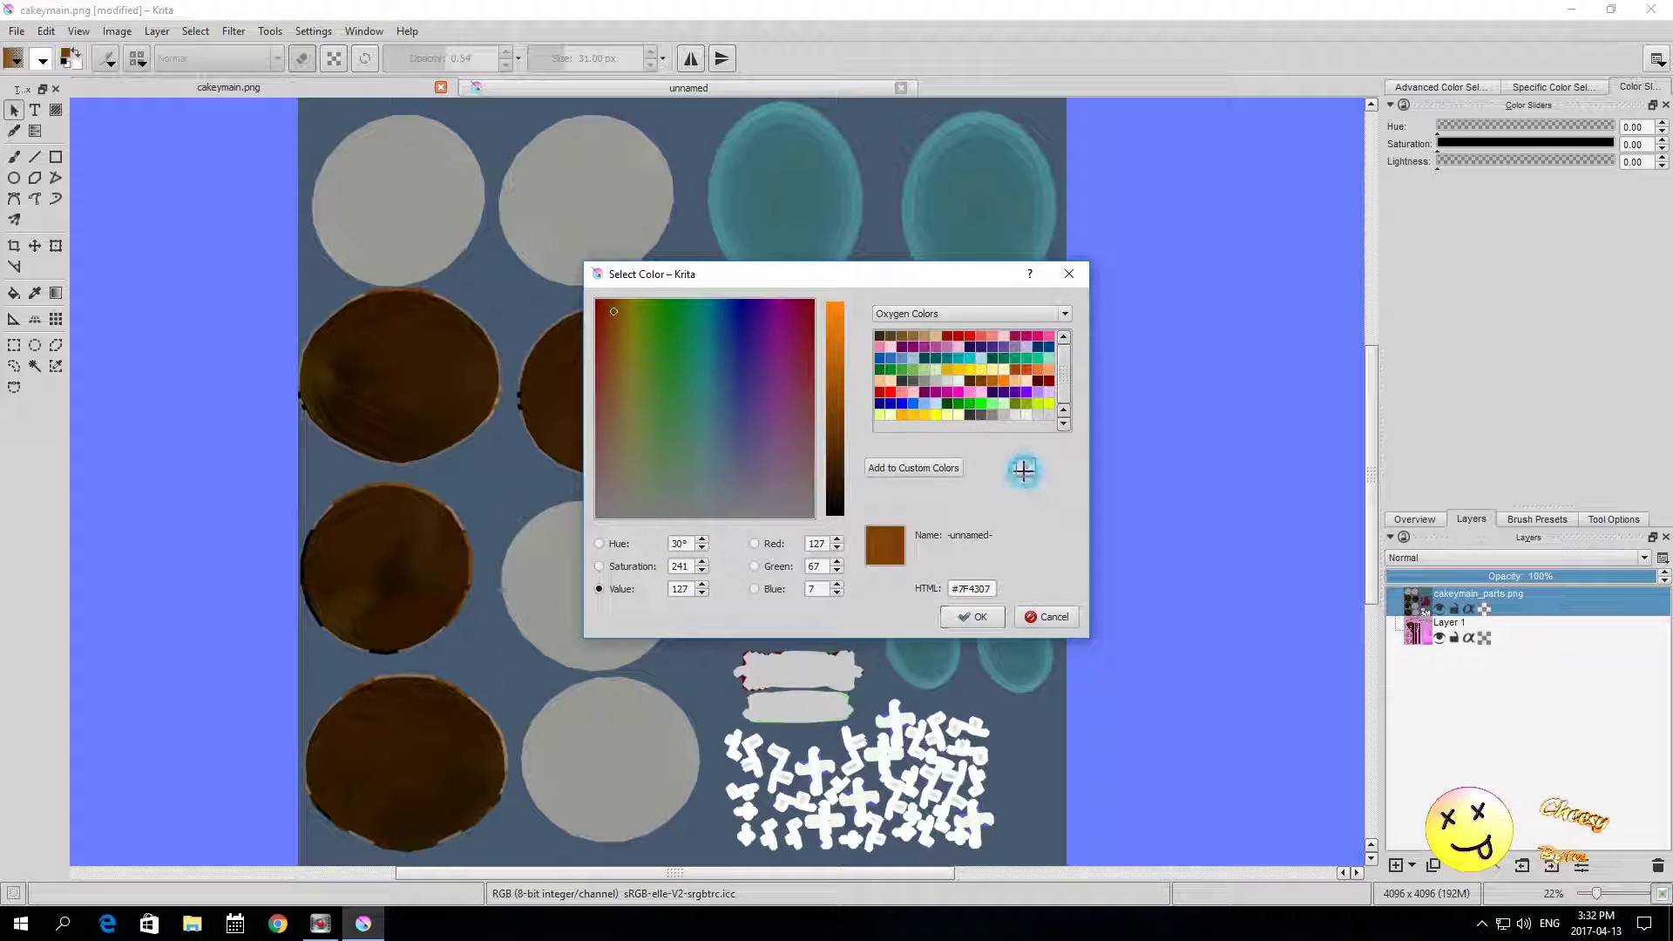
pyautogui.click(785, 185)
pyautogui.click(974, 617)
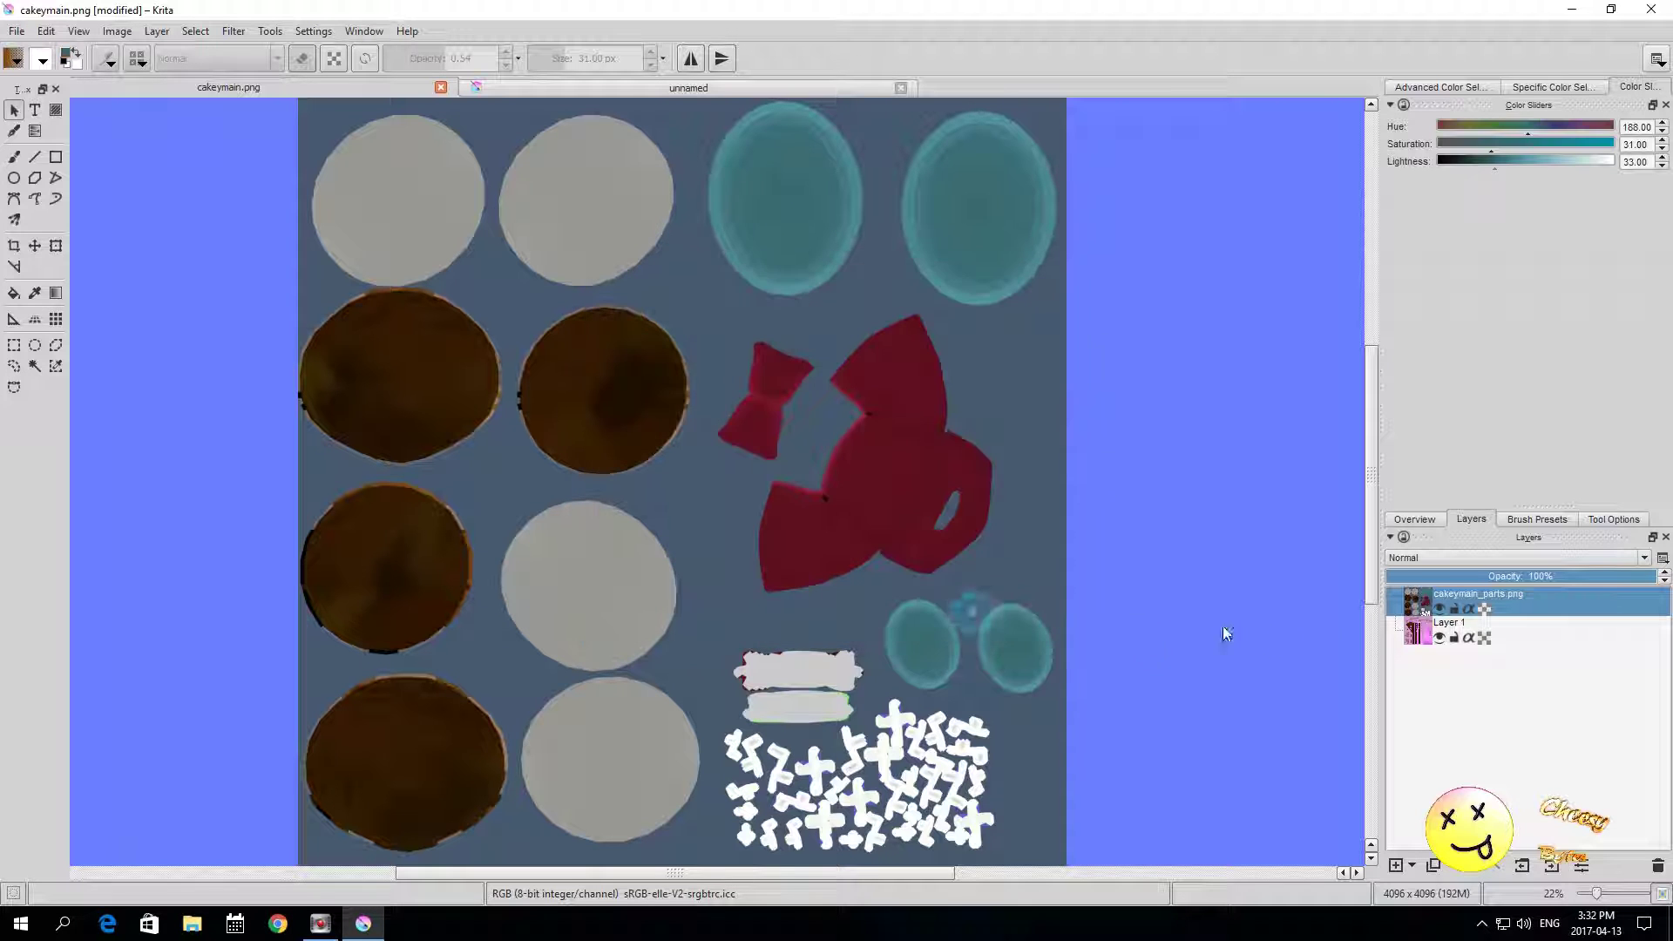
# Step: Return to the unnamed texture and brush teal strokes on Layer 4 over the lower and middle parts of the brown strokes
pyautogui.click(588, 91)
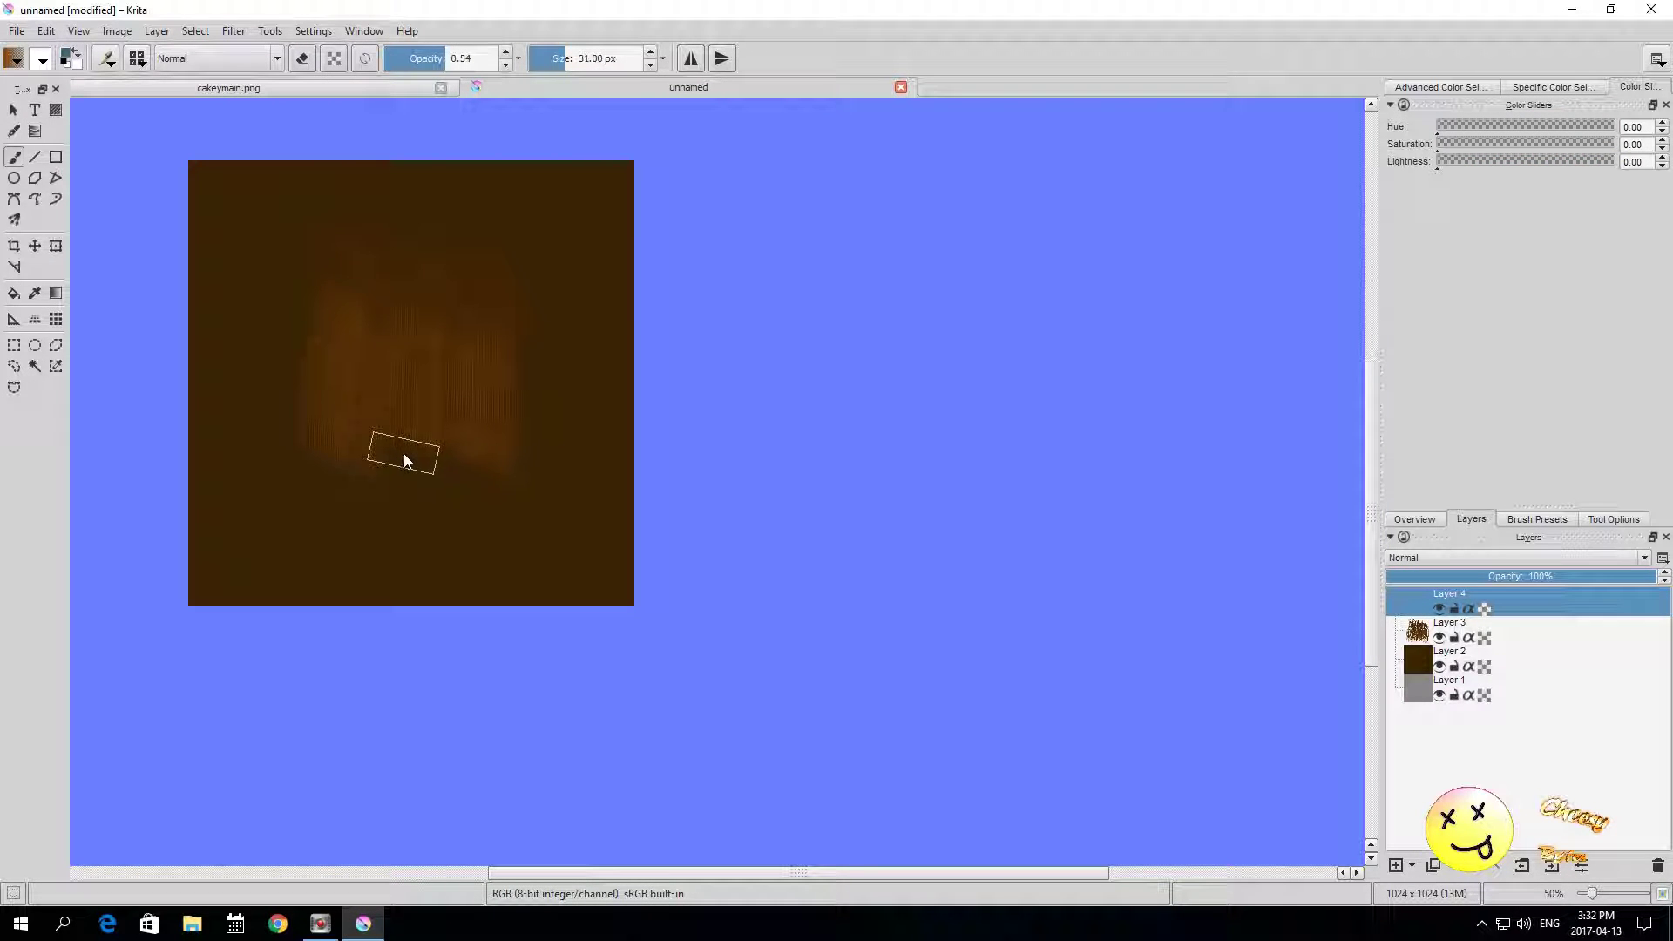
pyautogui.moveTo(403, 467); pyautogui.dragTo(416, 483)
pyautogui.moveTo(466, 485)
pyautogui.mouseDown()
pyautogui.moveTo(459, 403)
pyautogui.moveTo(443, 468)
pyautogui.moveTo(422, 427)
pyautogui.moveTo(401, 466)
pyautogui.moveTo(357, 462)
pyautogui.mouseUp()
pyautogui.moveTo(347, 447)
pyautogui.mouseDown()
pyautogui.moveTo(486, 470)
pyautogui.moveTo(510, 402)
pyautogui.moveTo(489, 449)
pyautogui.mouseUp()
pyautogui.moveTo(317, 384)
pyautogui.mouseDown()
pyautogui.moveTo(400, 493)
pyautogui.moveTo(456, 384)
pyautogui.moveTo(366, 456)
pyautogui.moveTo(329, 426)
pyautogui.moveTo(375, 422)
pyautogui.moveTo(353, 461)
pyautogui.moveTo(433, 479)
pyautogui.moveTo(484, 453)
pyautogui.moveTo(436, 482)
pyautogui.moveTo(464, 299)
pyautogui.moveTo(426, 415)
pyautogui.moveTo(469, 428)
pyautogui.moveTo(393, 291)
pyautogui.moveTo(374, 384)
pyautogui.moveTo(336, 351)
pyautogui.moveTo(517, 346)
pyautogui.mouseUp()
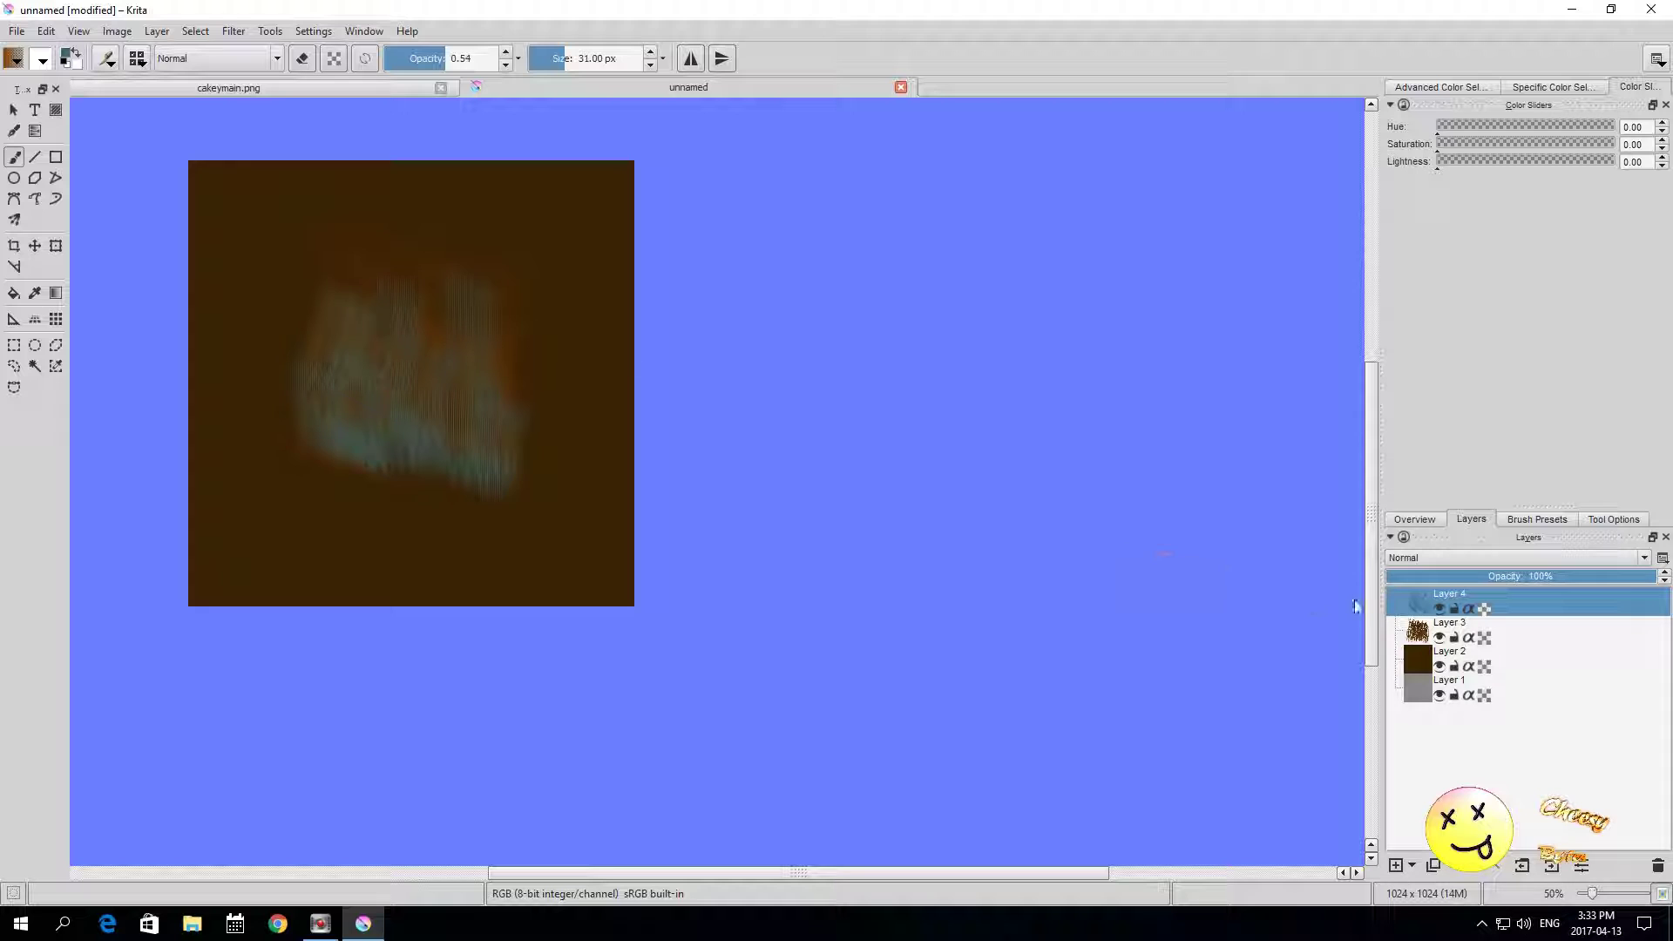
# Step: Temporarily hide Layer 2 and Layer 1 to examine the brush strokes against a transparent background
pyautogui.click(1415, 624)
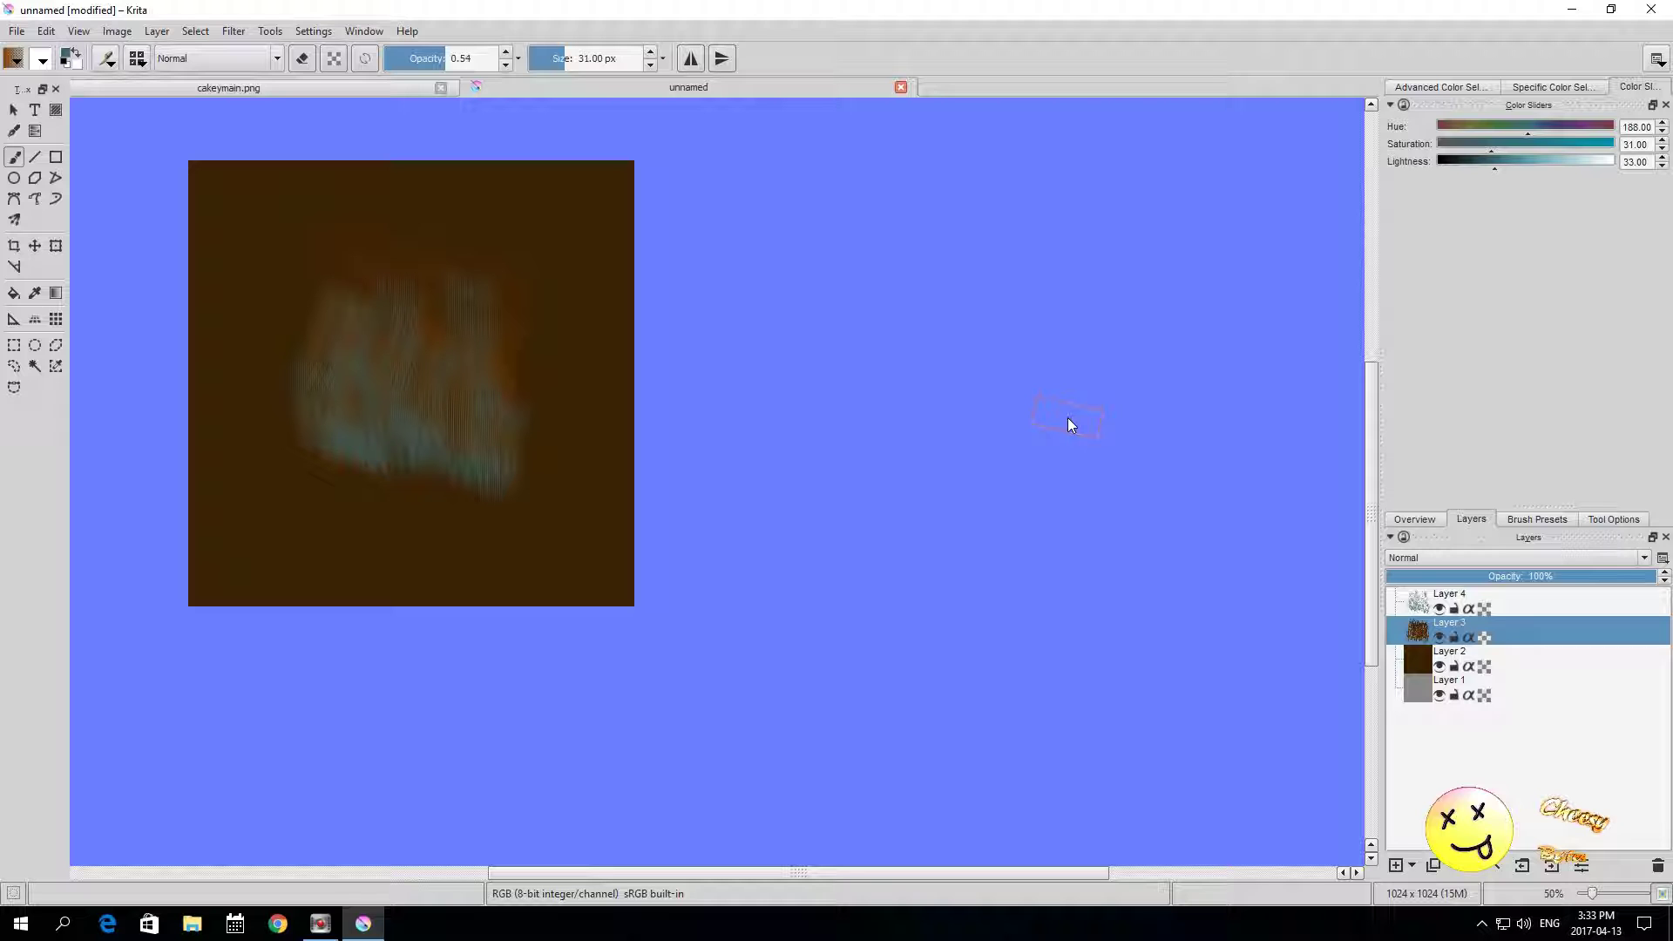
pyautogui.click(1439, 667)
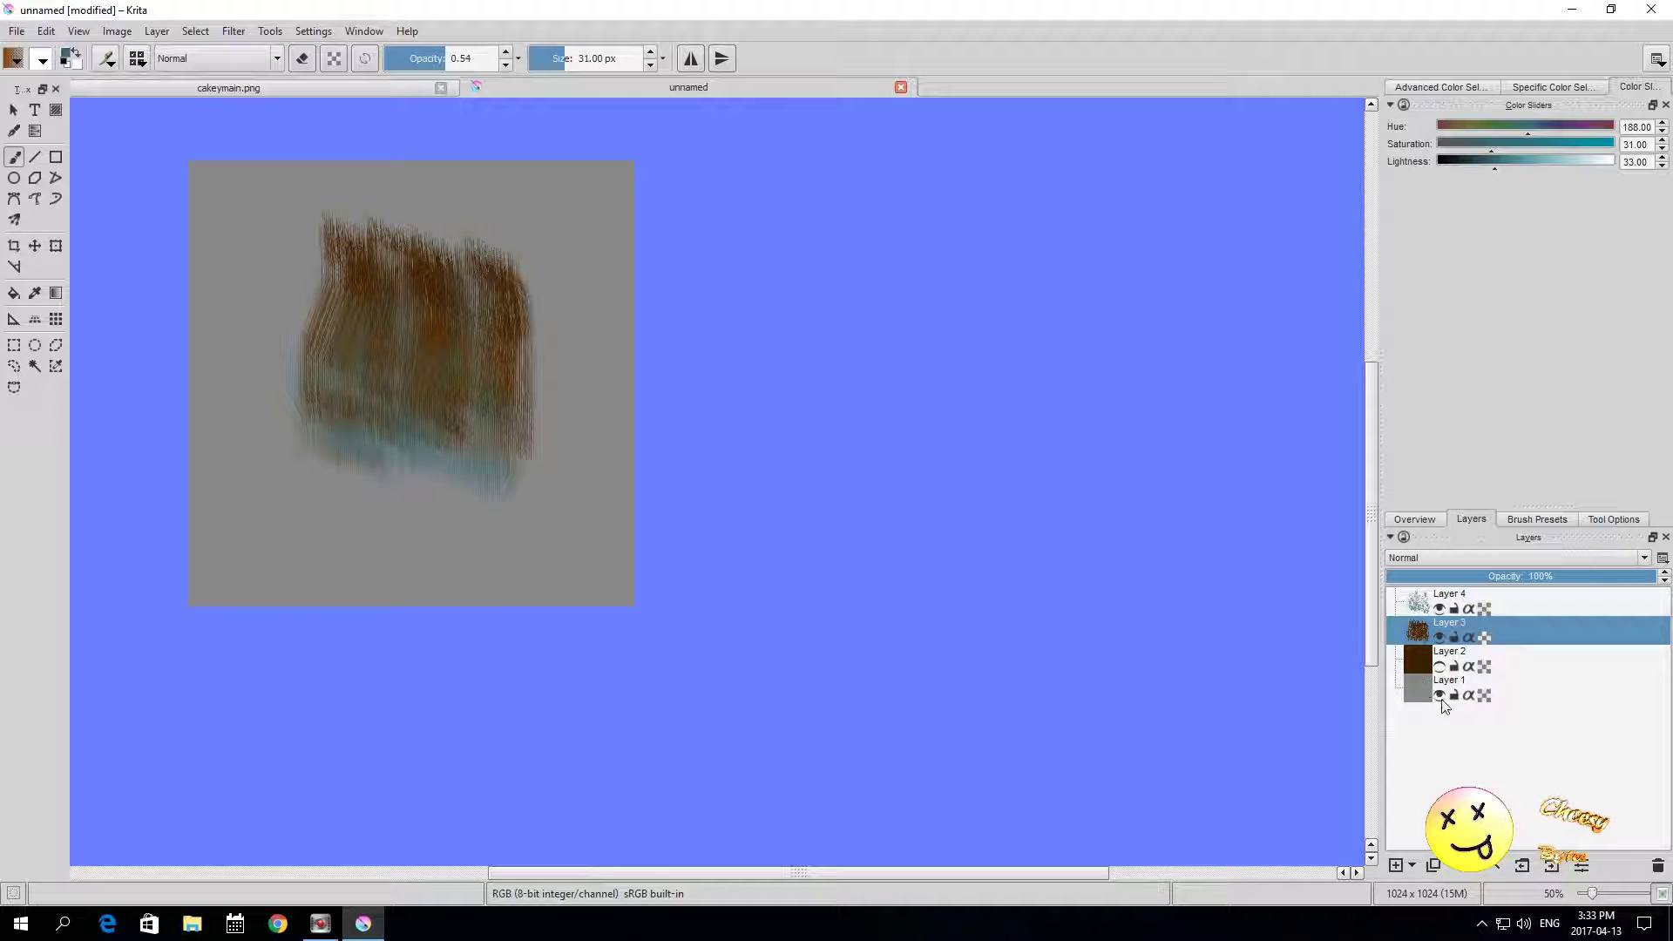
pyautogui.click(1439, 696)
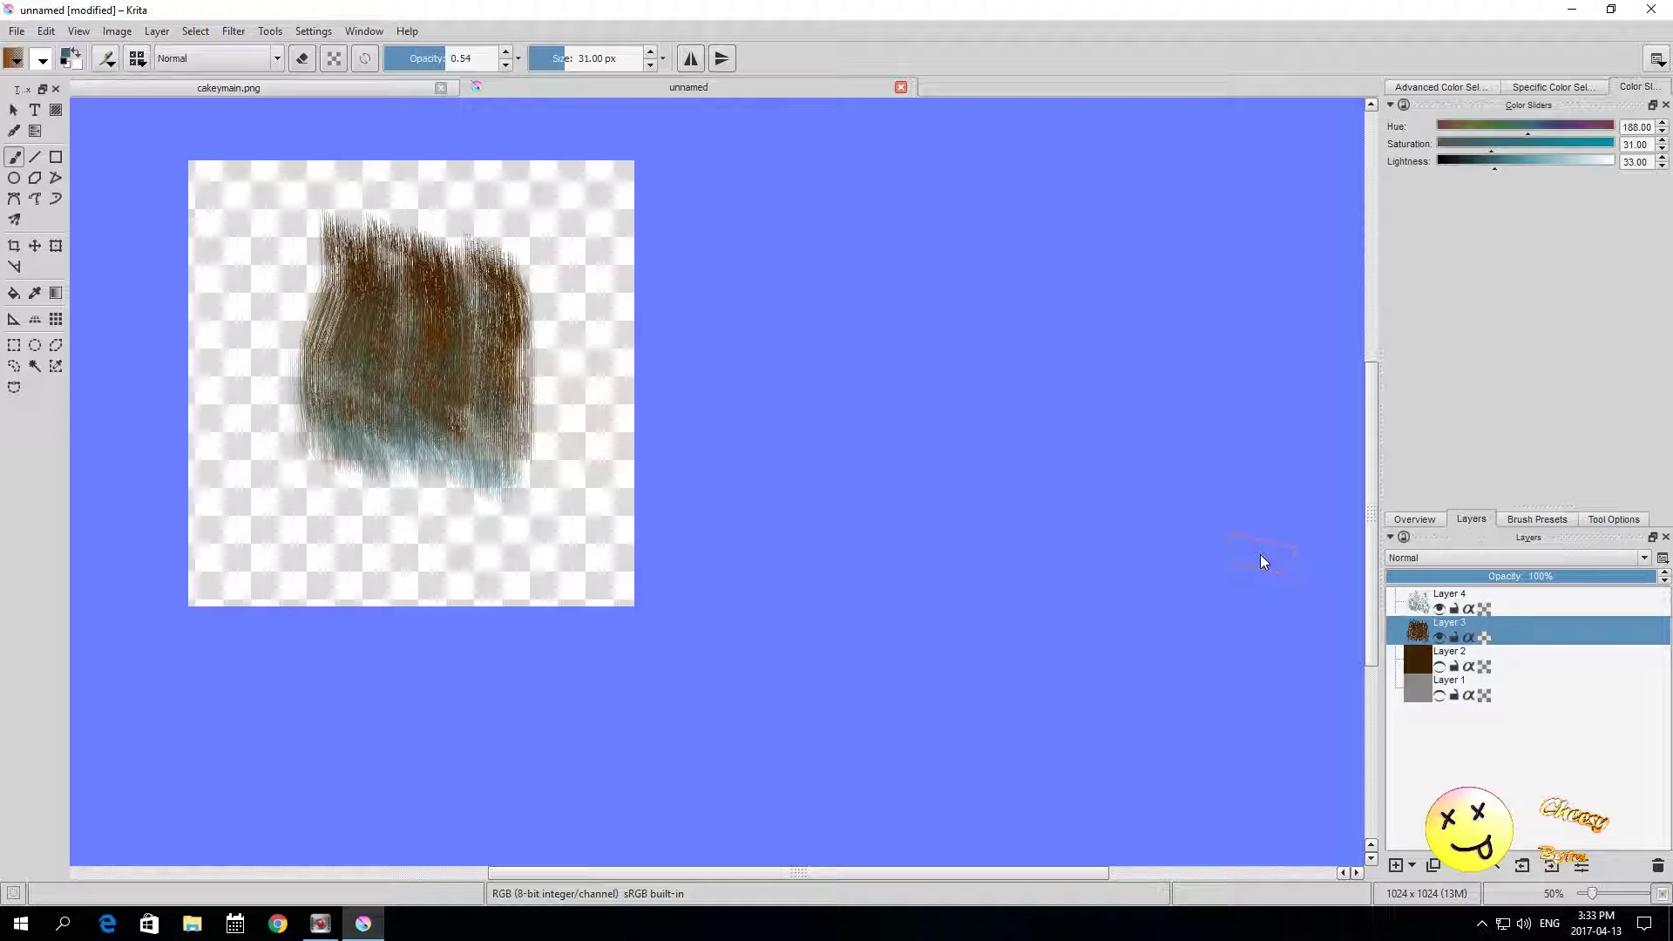
pyautogui.click(1439, 666)
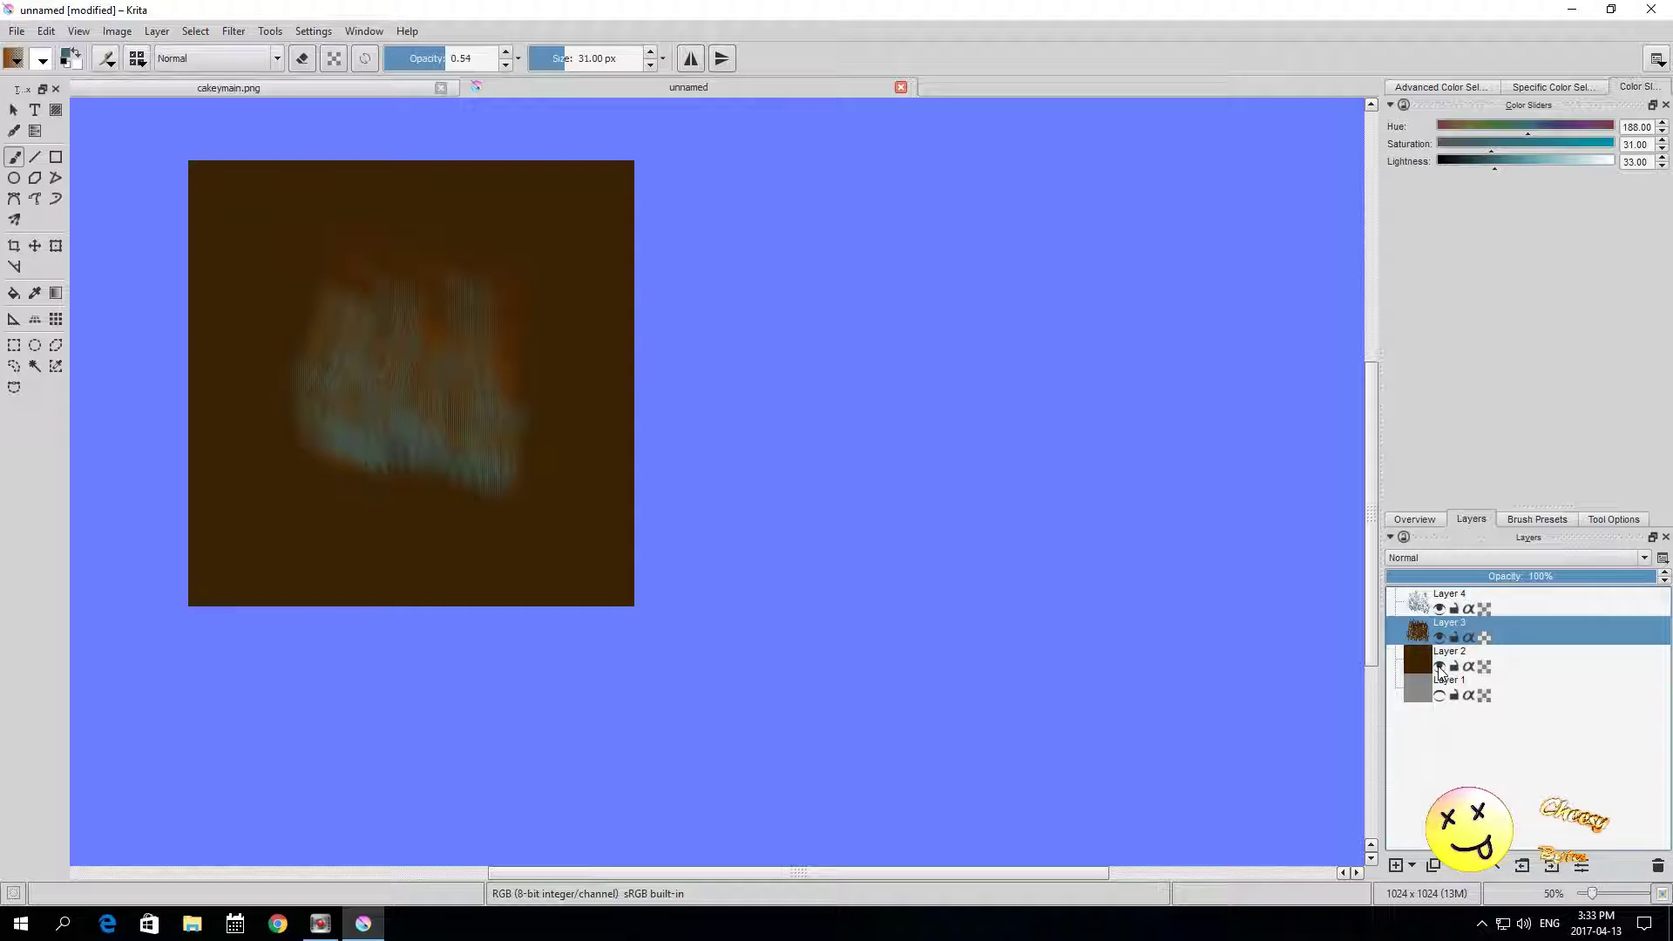
pyautogui.click(1438, 695)
# Step: Add a new layer directly above Layer 2 and hide Layer 3 and Layer 4
pyautogui.click(1421, 659)
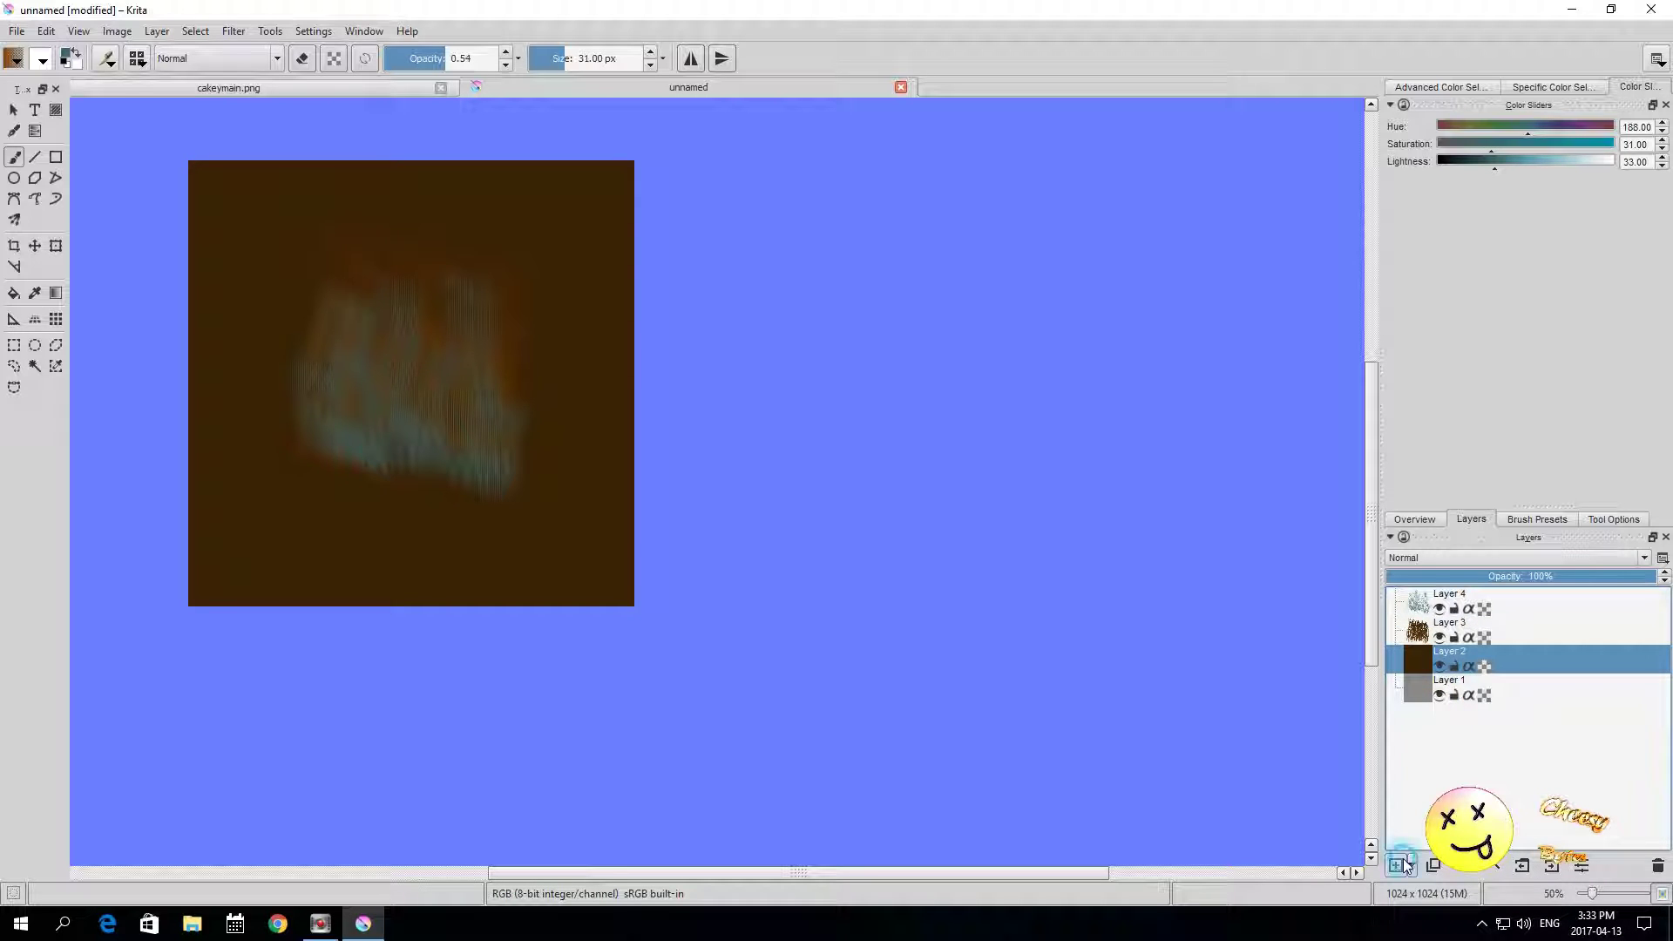
pyautogui.click(1401, 864)
pyautogui.click(1439, 638)
pyautogui.click(1440, 609)
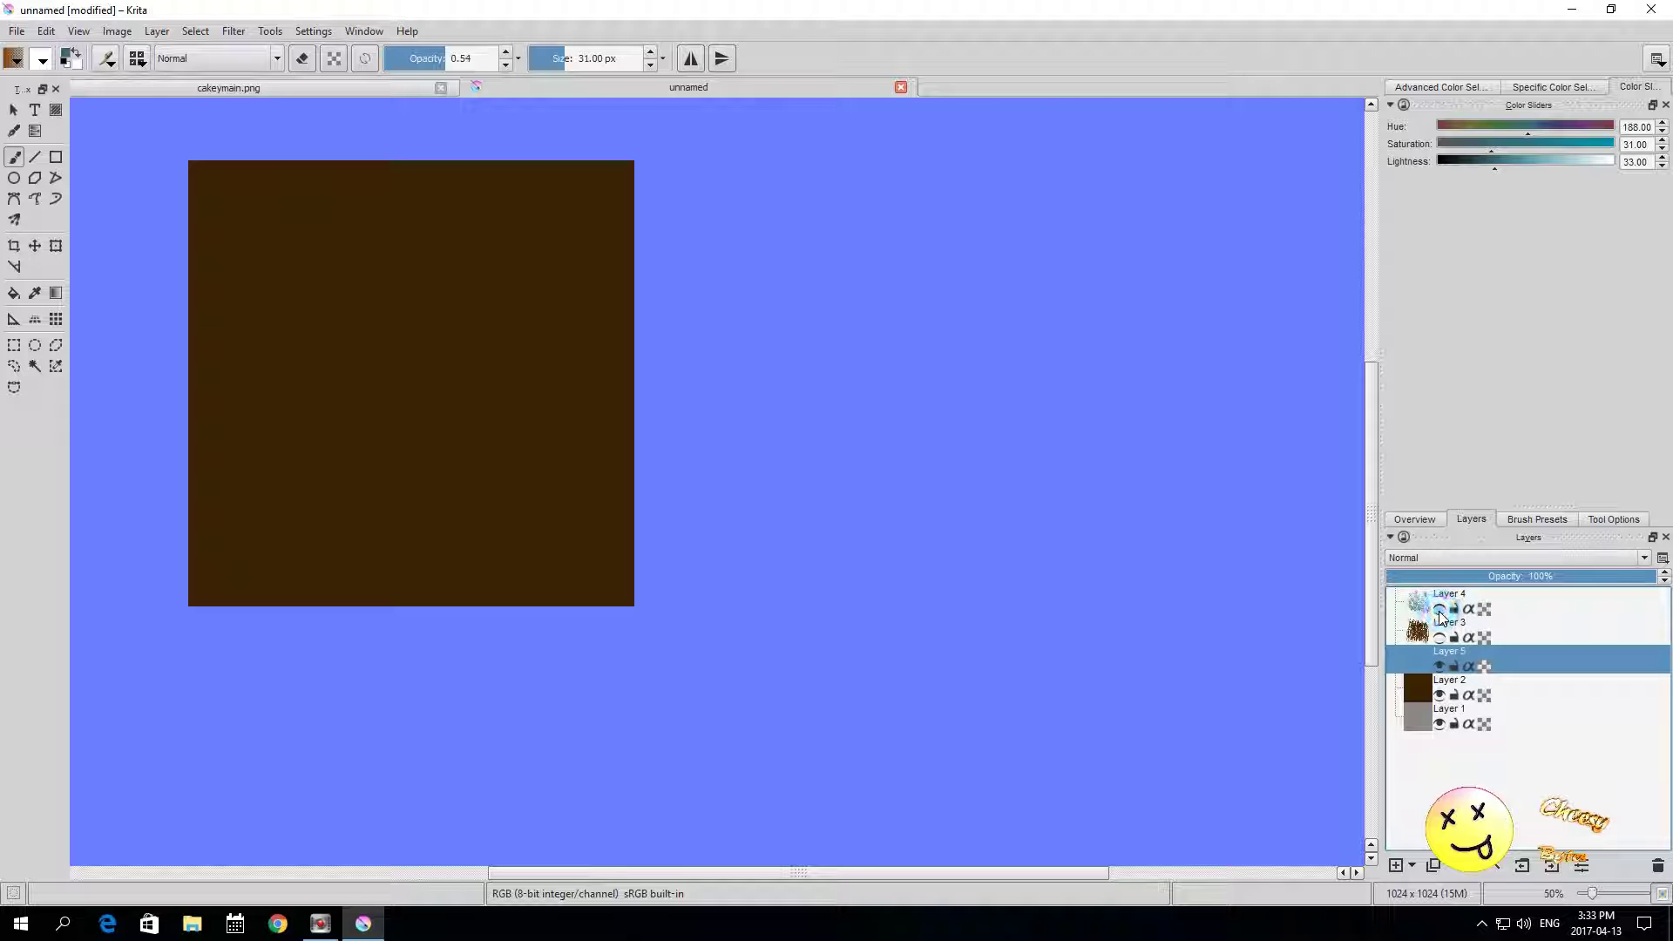
# Step: Set the foreground colour to the dark brown #3A2205 sampled from the texture
pyautogui.click(69, 56)
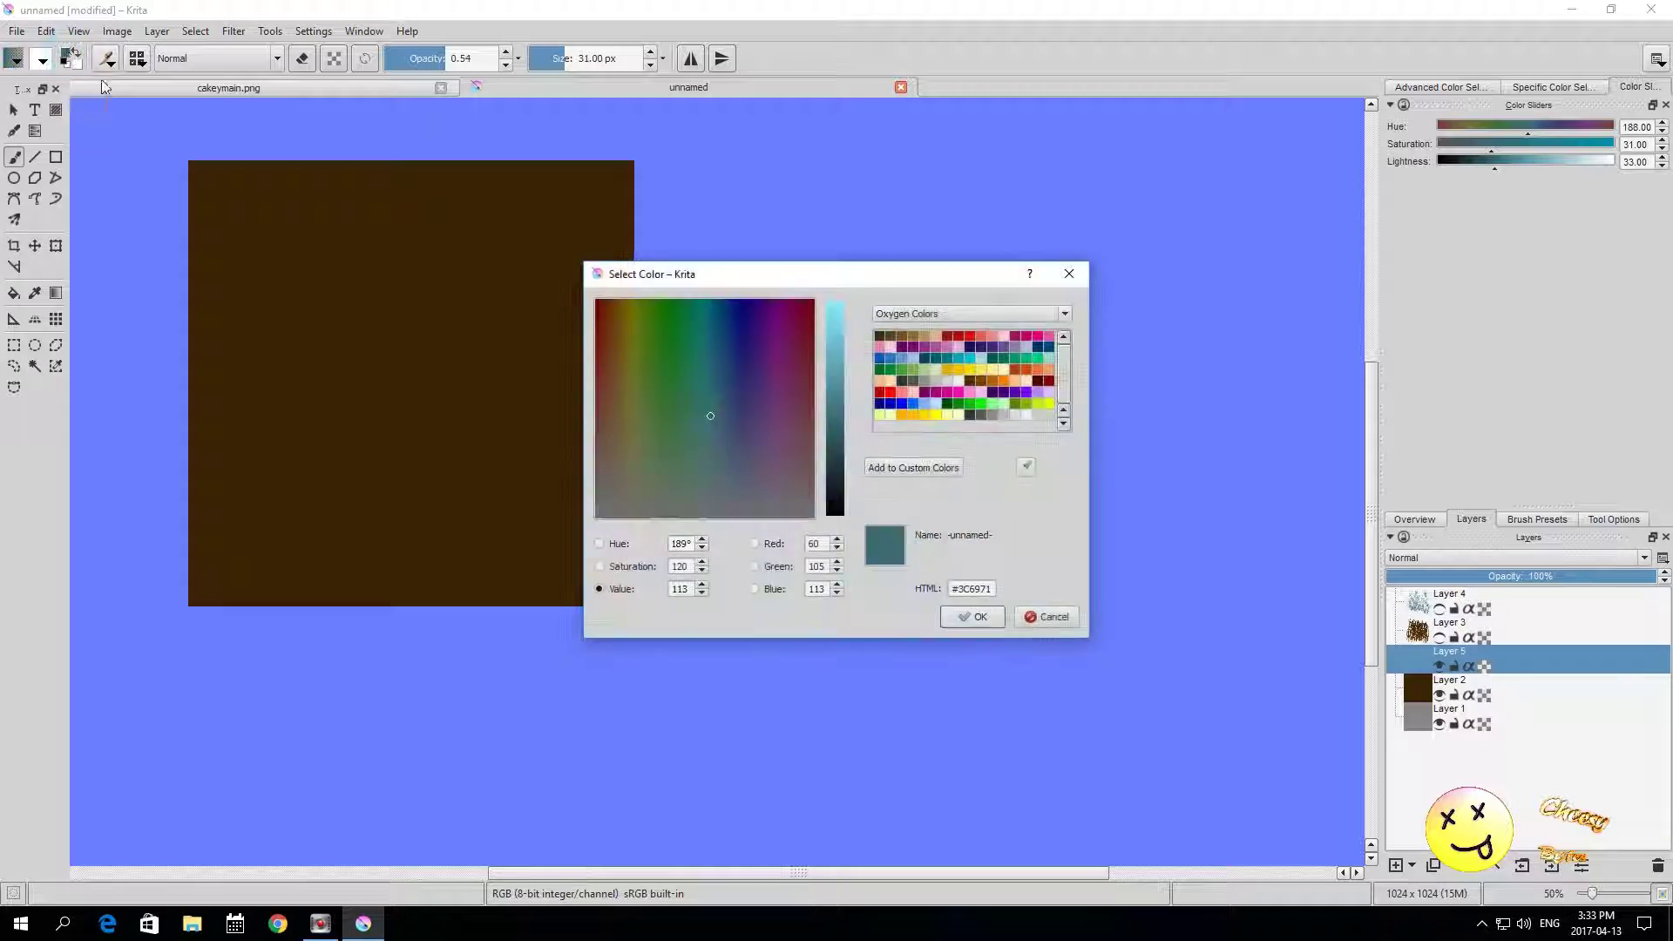
pyautogui.click(1026, 468)
pyautogui.click(389, 389)
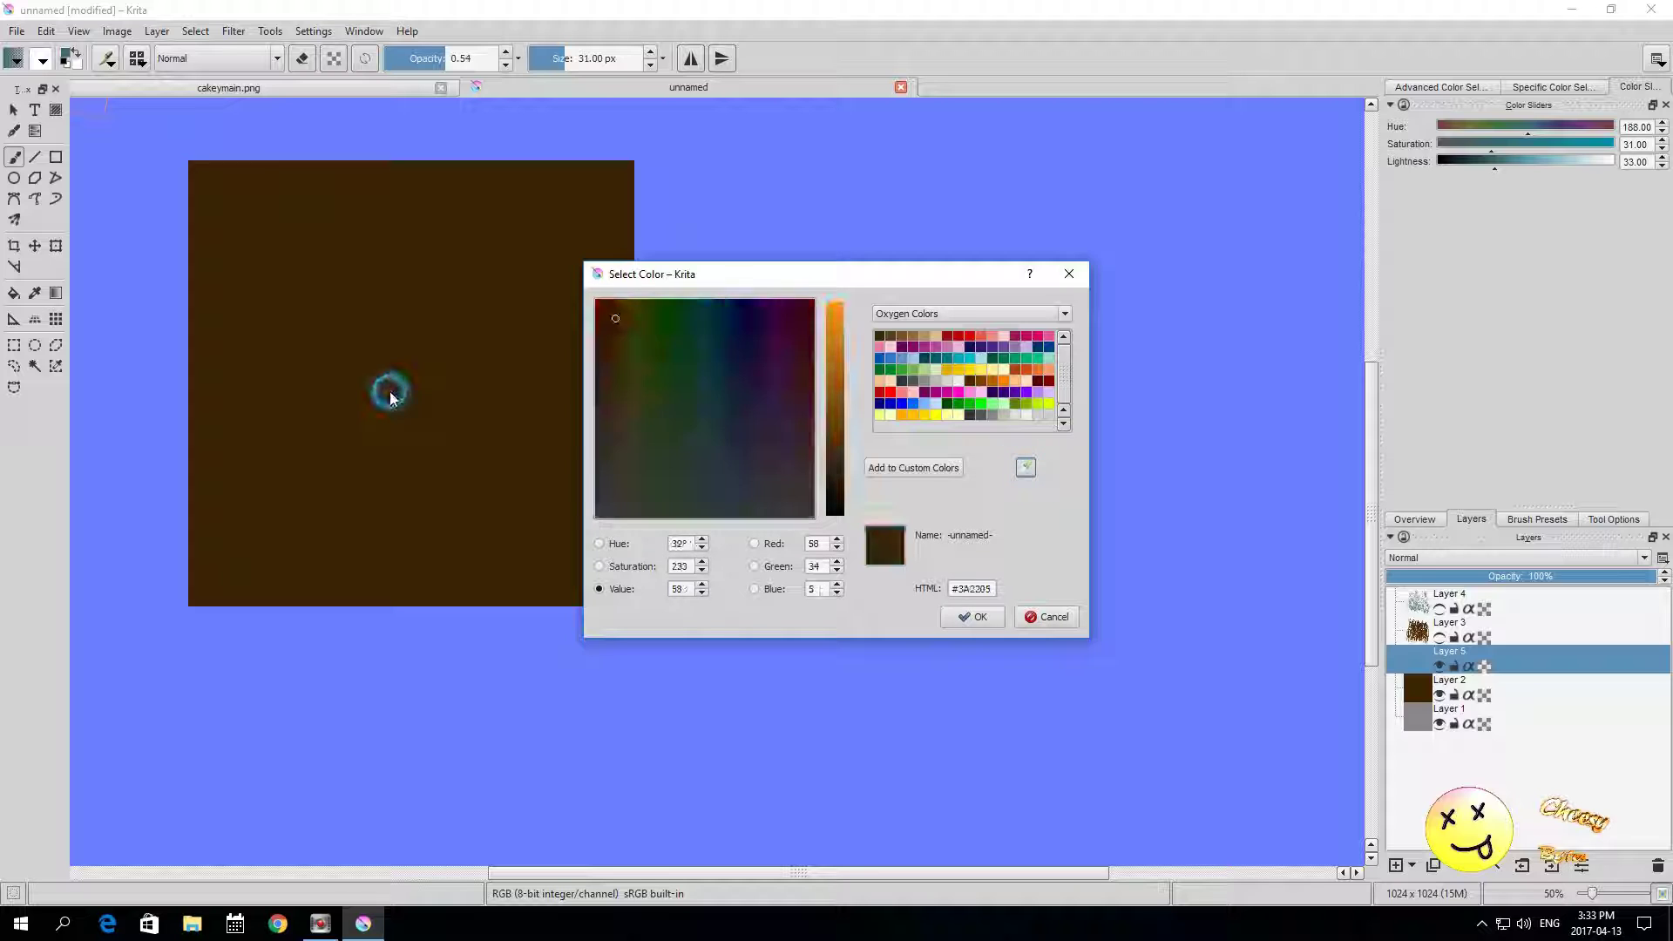
pyautogui.click(972, 616)
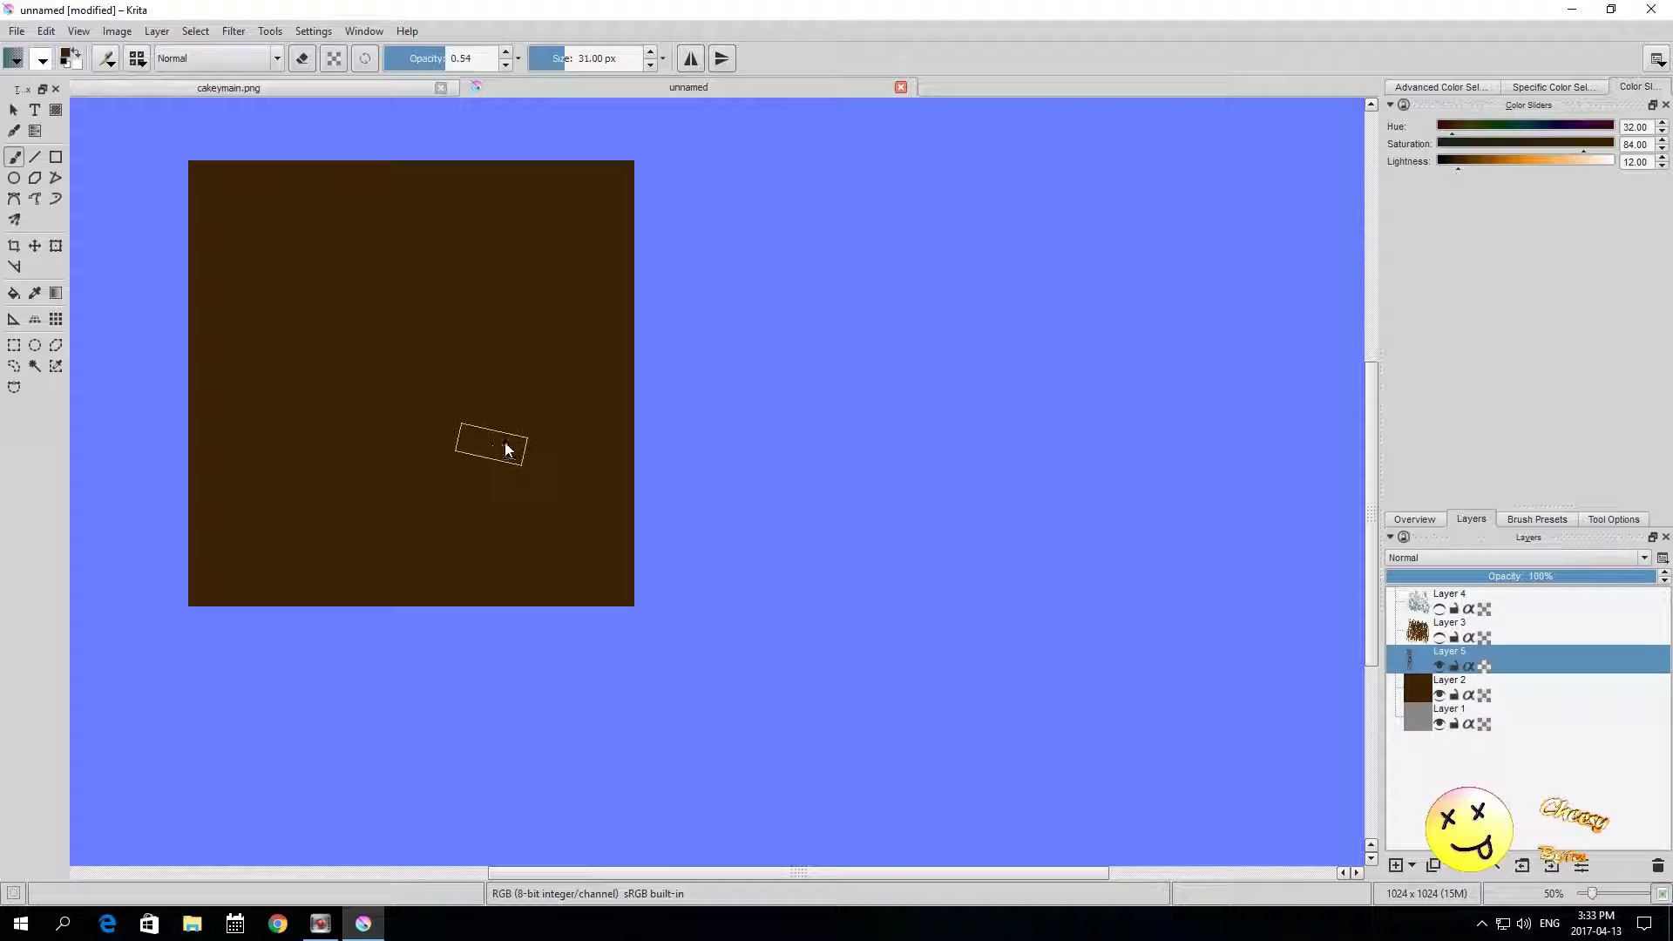
# Step: Show Layer 3 and hide Layer 2 so the strokes stand out against the grey background, keeping Layer 5 visible
pyautogui.click(1439, 665)
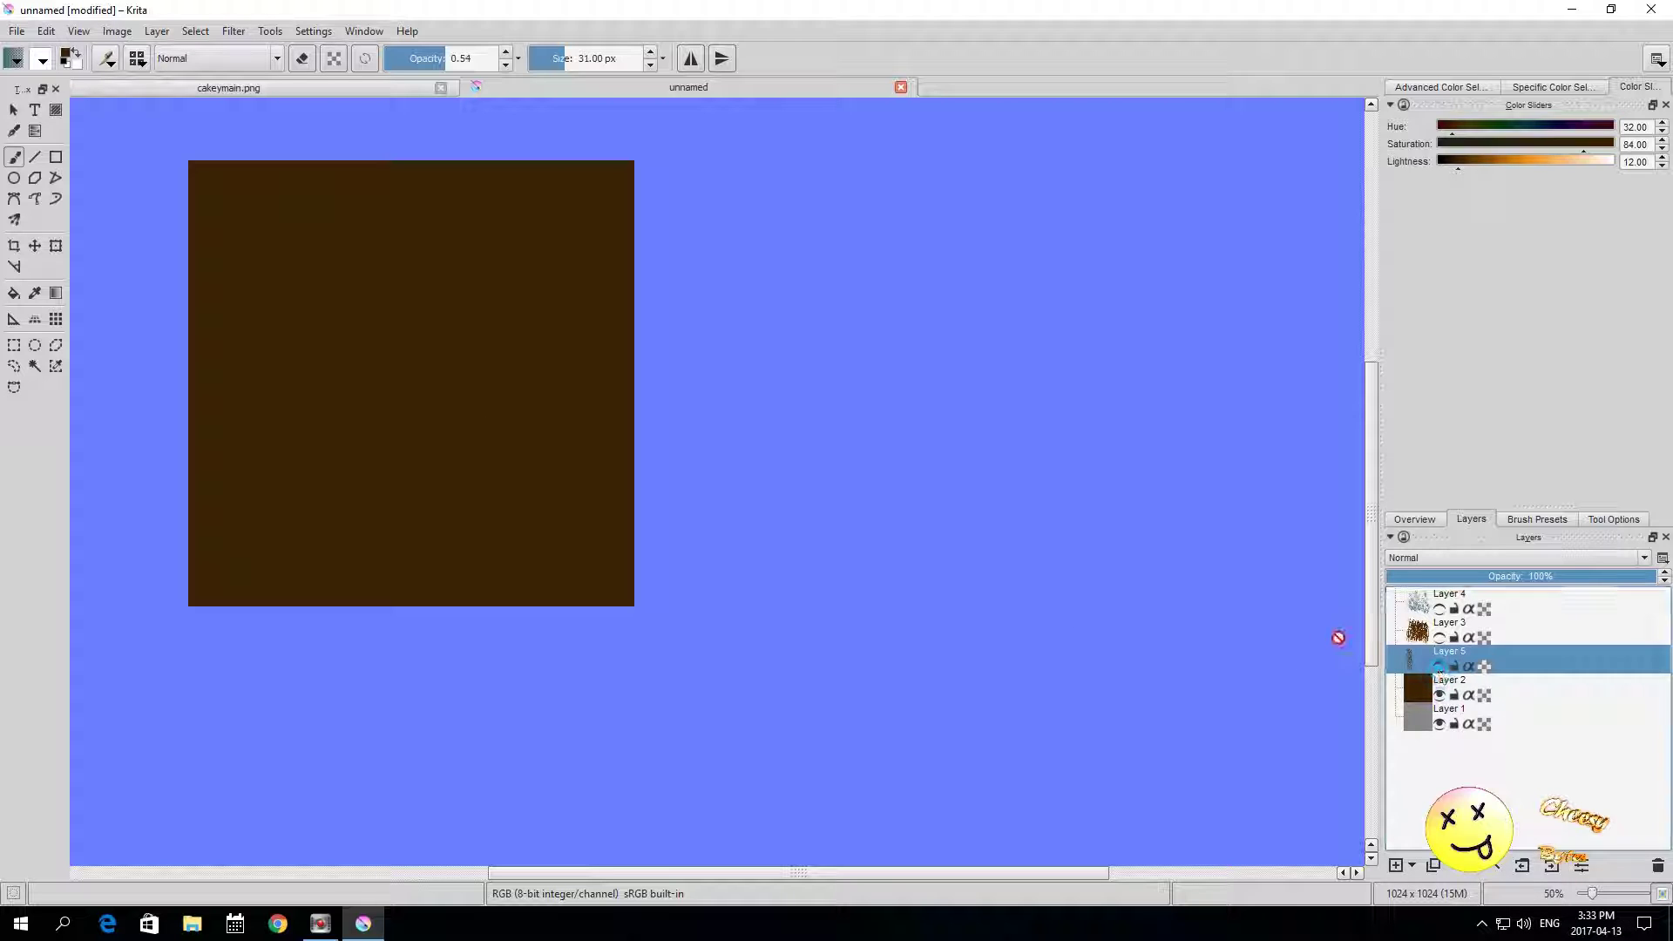
pyautogui.click(1440, 637)
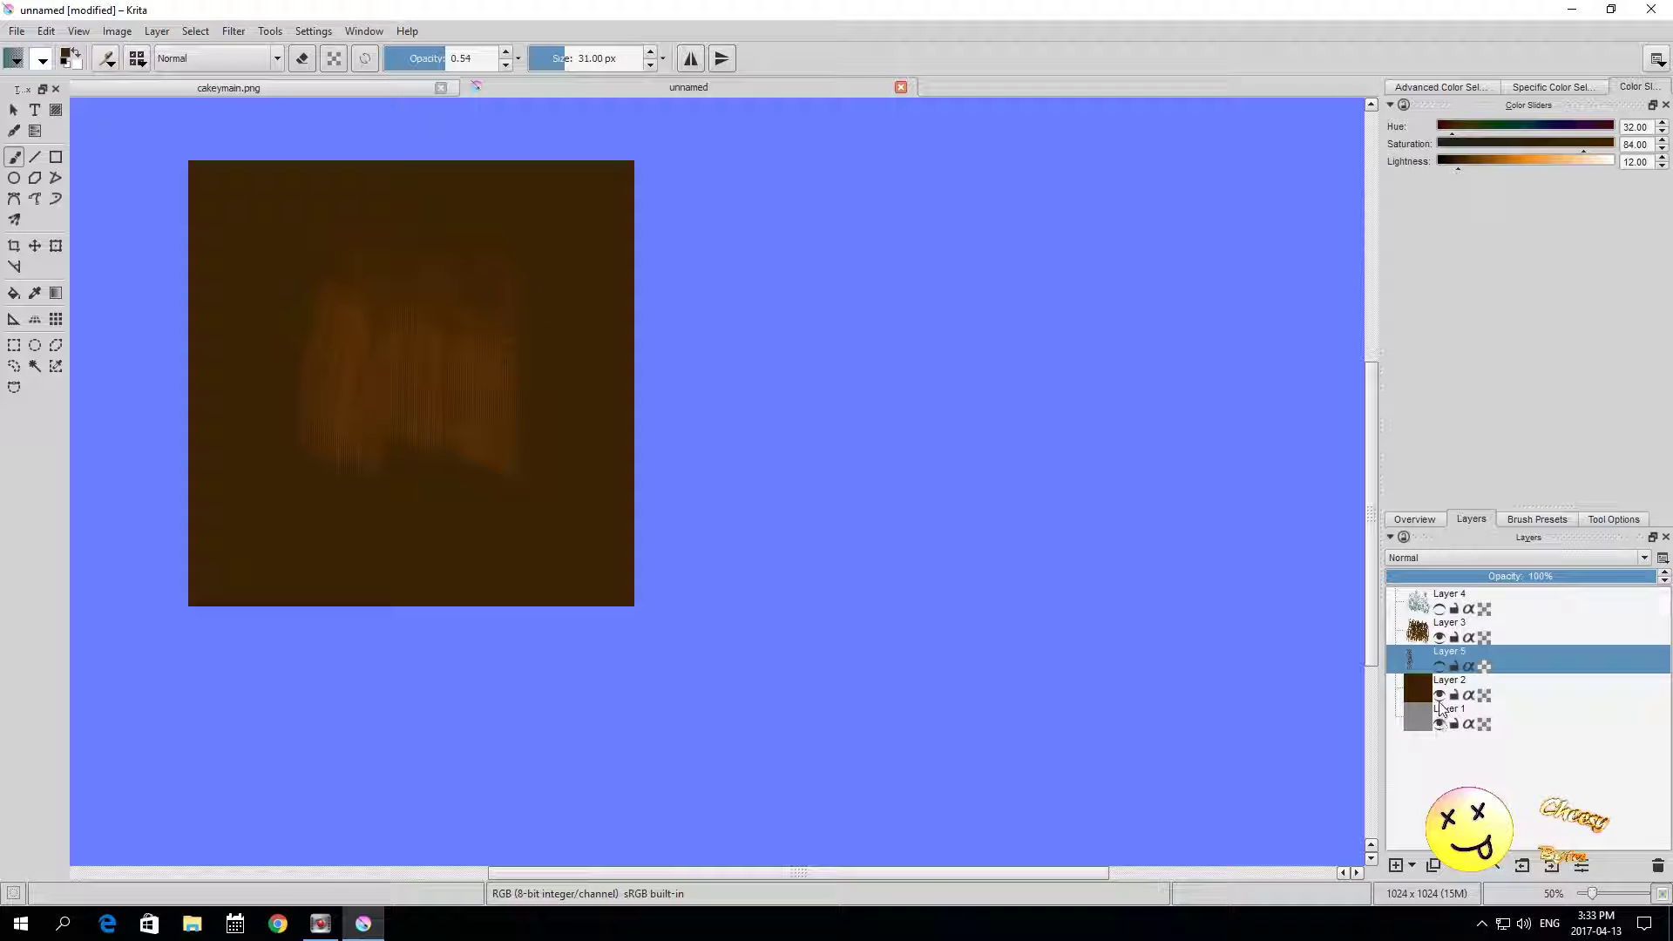
pyautogui.click(1440, 695)
pyautogui.click(1440, 666)
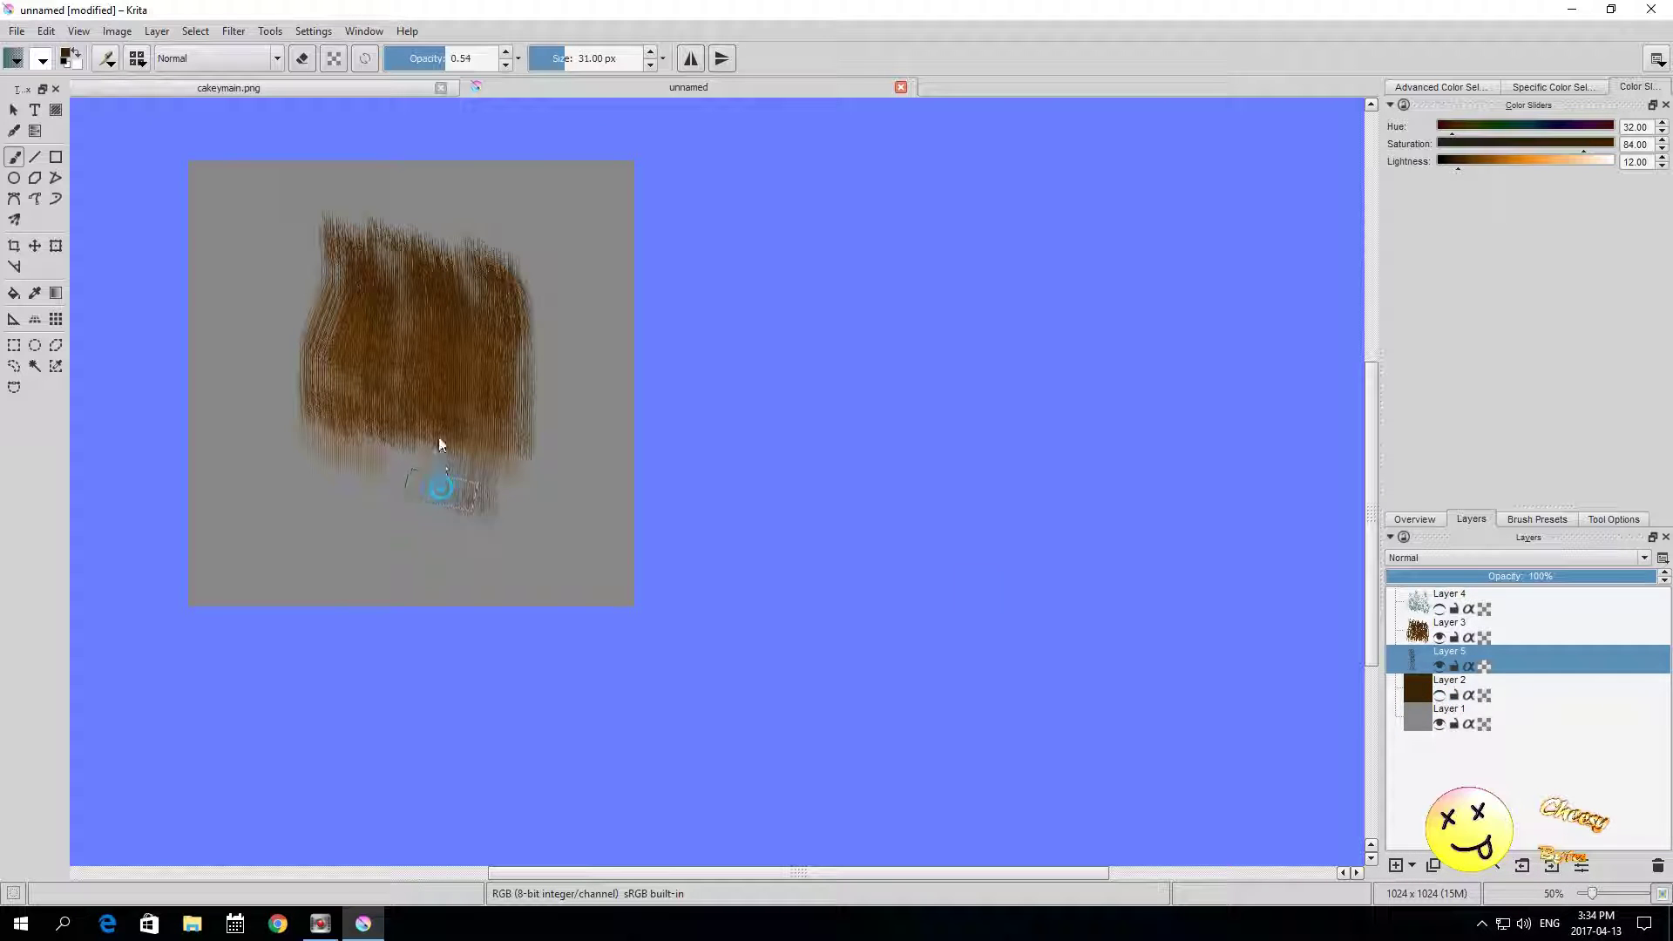
# Step: Paint dark brown bristle strokes upward on Layer 5, extending the fringe below and beside the existing brown strokes
pyautogui.moveTo(442, 485); pyautogui.dragTo(404, 332)
pyautogui.moveTo(388, 403); pyautogui.dragTo(373, 275)
pyautogui.moveTo(343, 490)
pyautogui.mouseDown()
pyautogui.moveTo(332, 287)
pyautogui.moveTo(369, 334)
pyautogui.moveTo(373, 264)
pyautogui.mouseUp()
pyautogui.moveTo(429, 495)
pyautogui.mouseDown()
pyautogui.moveTo(430, 457)
pyautogui.moveTo(523, 292)
pyautogui.mouseUp()
pyautogui.moveTo(528, 452)
pyautogui.mouseDown()
pyautogui.moveTo(500, 288)
pyautogui.moveTo(478, 277)
pyautogui.mouseUp()
pyautogui.moveTo(425, 438); pyautogui.dragTo(421, 387)
pyautogui.moveTo(357, 464); pyautogui.dragTo(329, 333)
pyautogui.moveTo(307, 406); pyautogui.dragTo(310, 279)
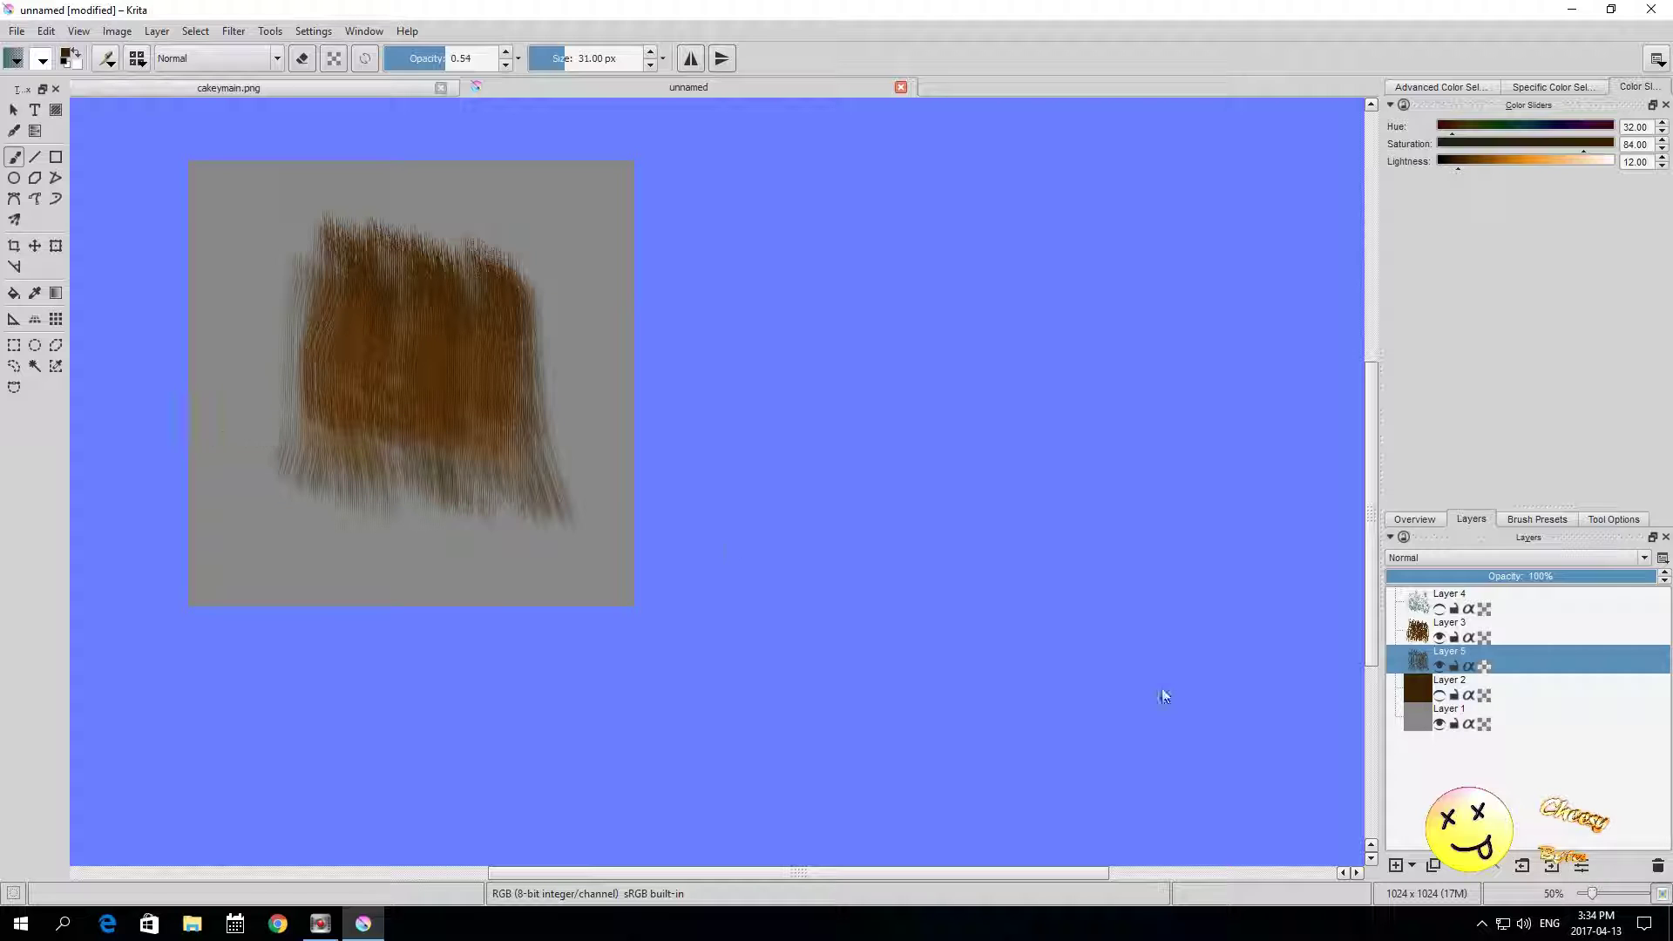
# Step: Show the teal Layer 4 and hide the grey Layer 1 to give the texture a transparent background
pyautogui.click(1440, 610)
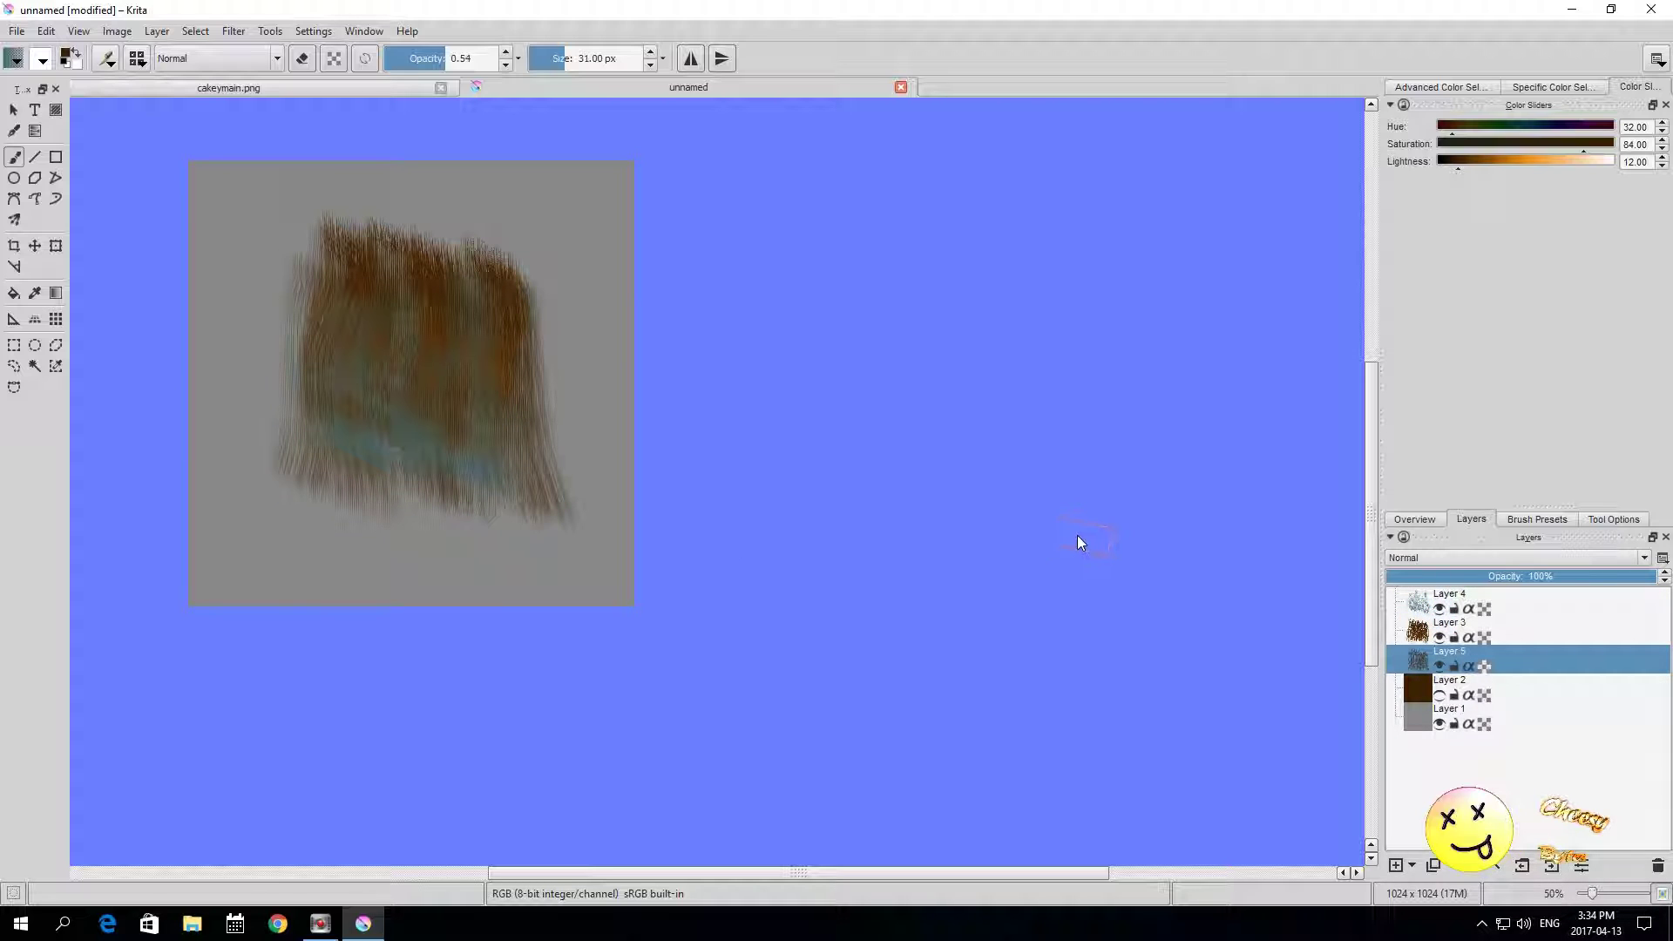
pyautogui.click(1440, 723)
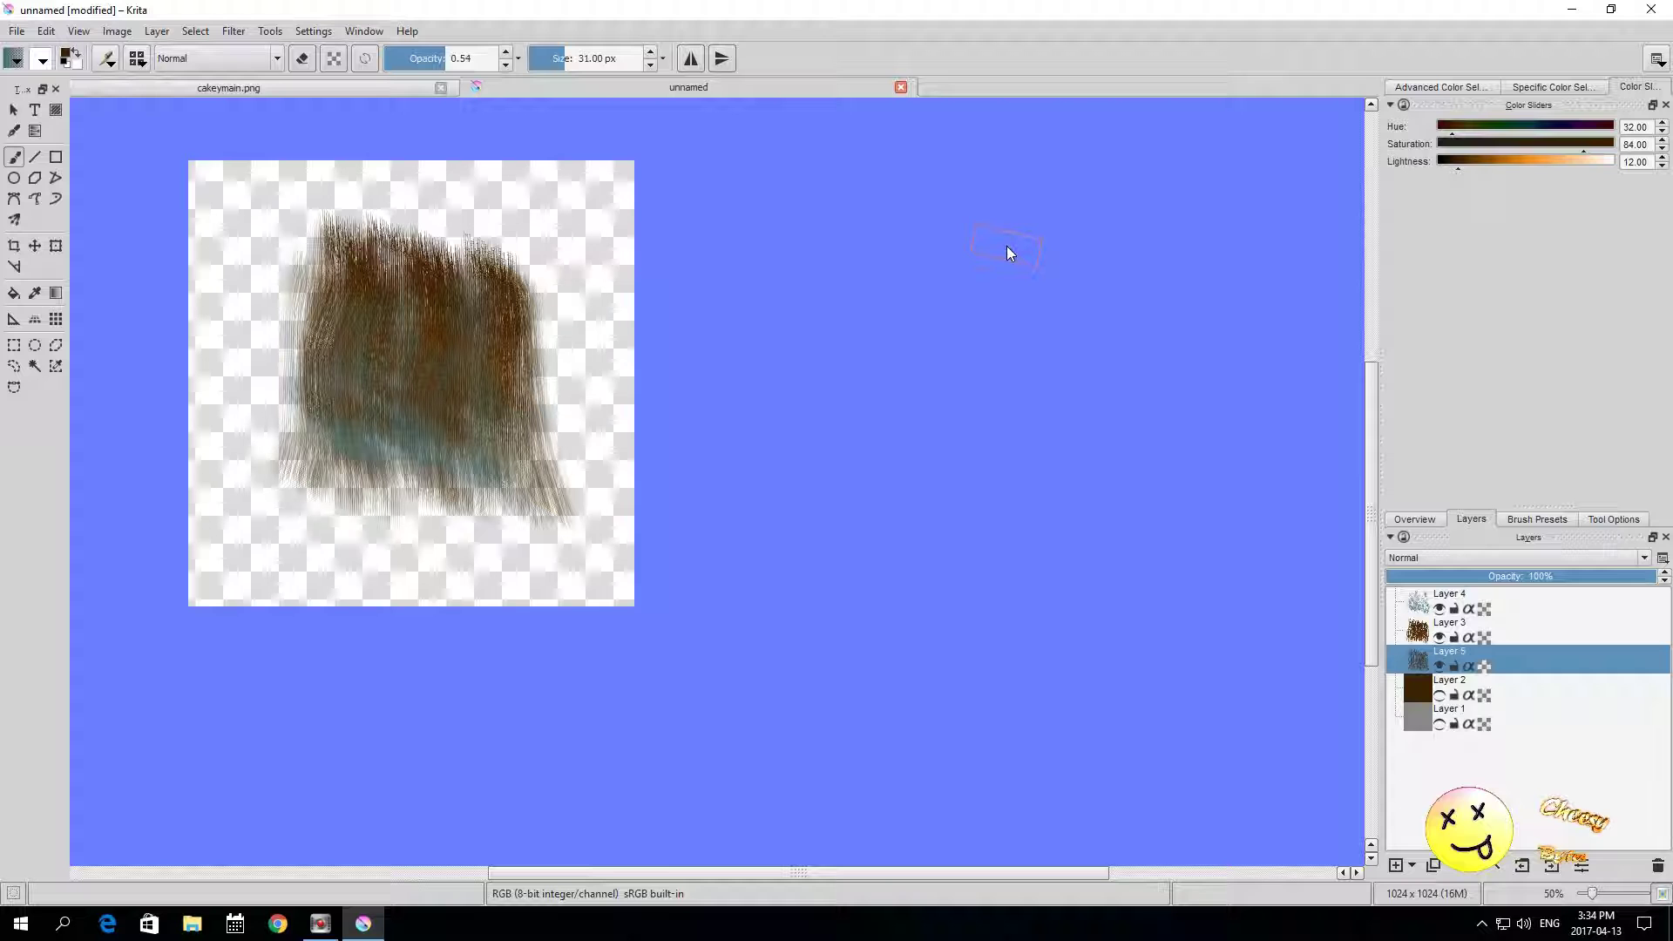
# Step: Start saving the texture and browse on drive D: to desktop projects, dancing cake, danceycakeymesh, finaltextures
pyautogui.click(17, 30)
pyautogui.click(44, 124)
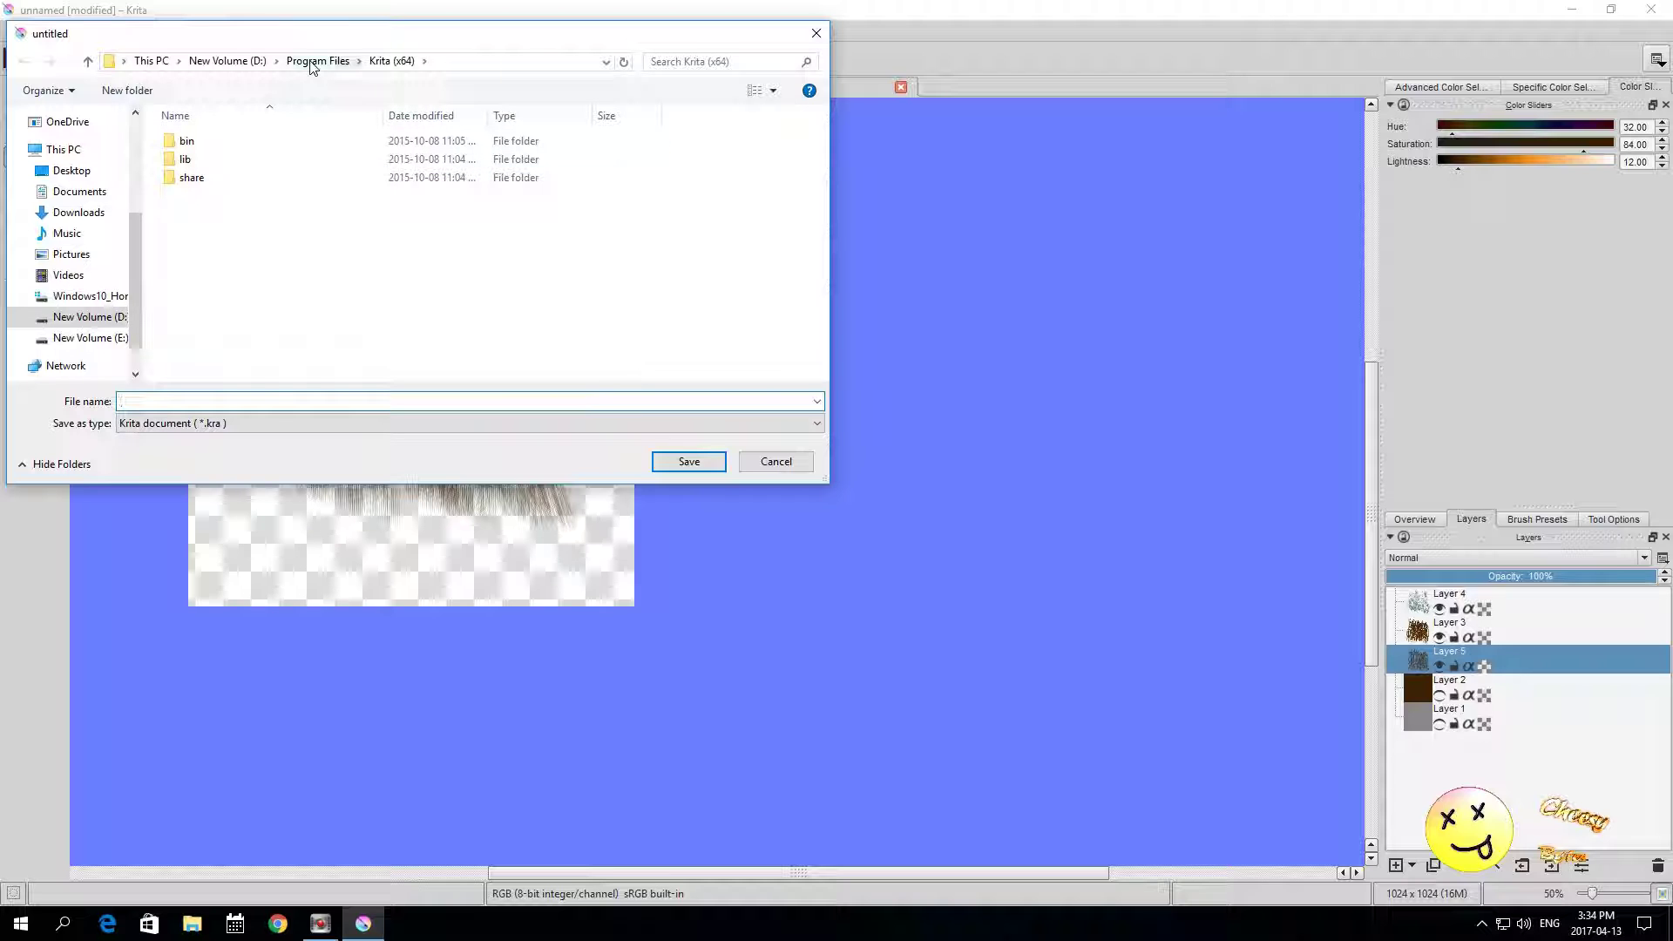
pyautogui.click(227, 61)
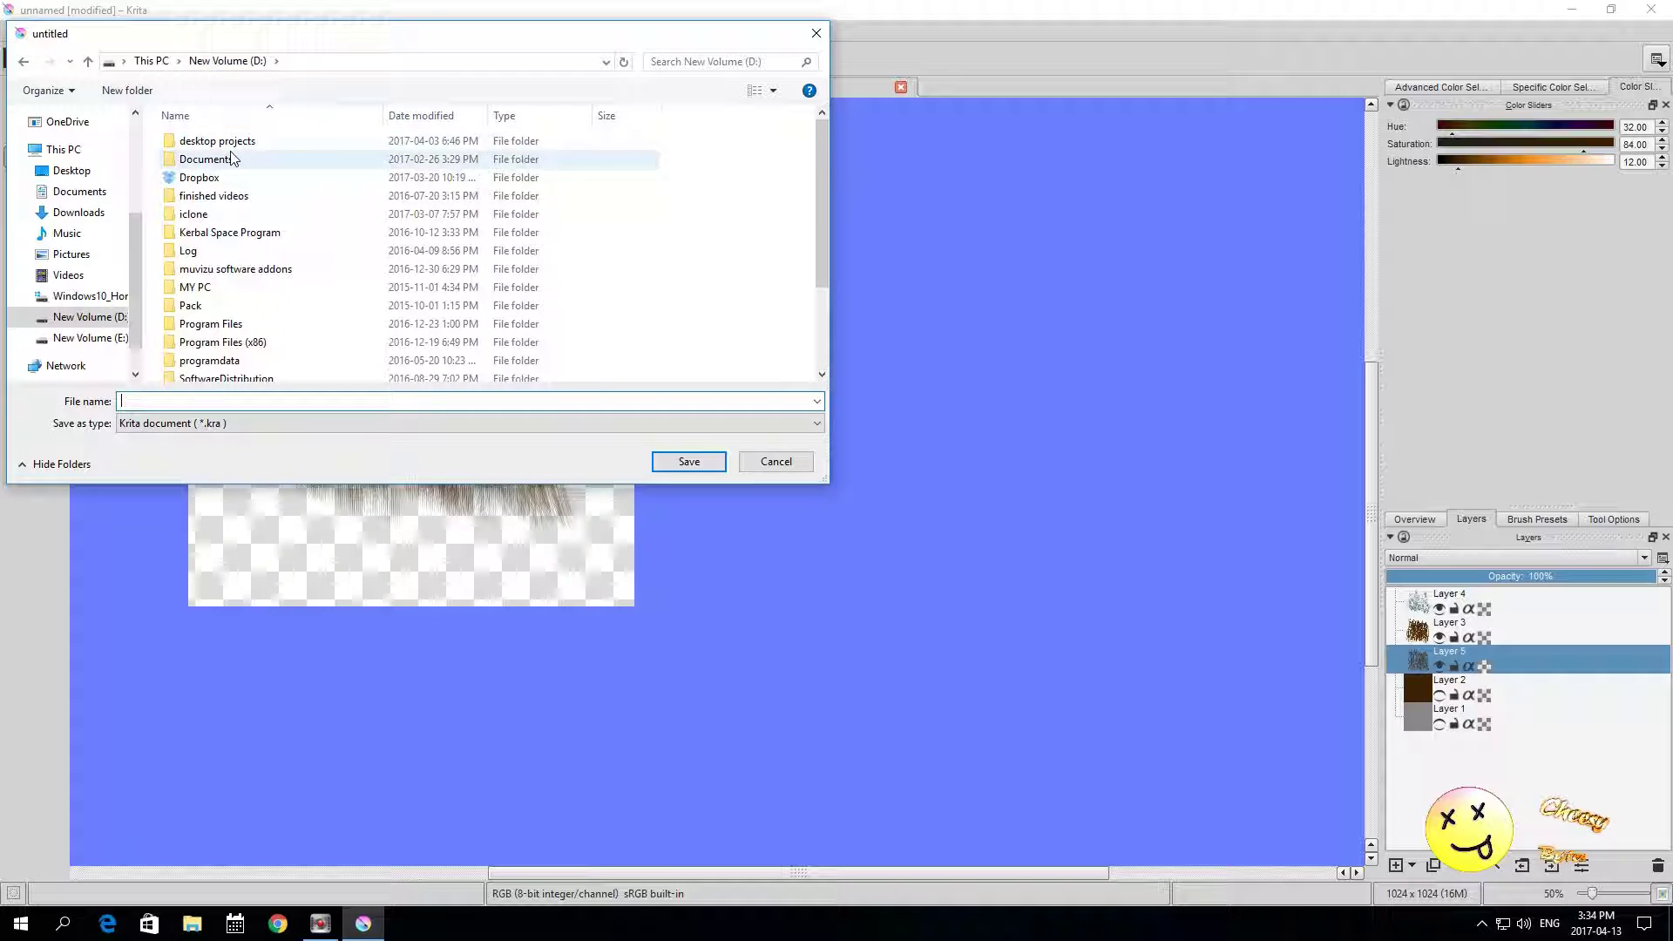
pyautogui.click(230, 143)
pyautogui.doubleClick(230, 143)
pyautogui.click(244, 250)
pyautogui.doubleClick(244, 250)
pyautogui.click(230, 160)
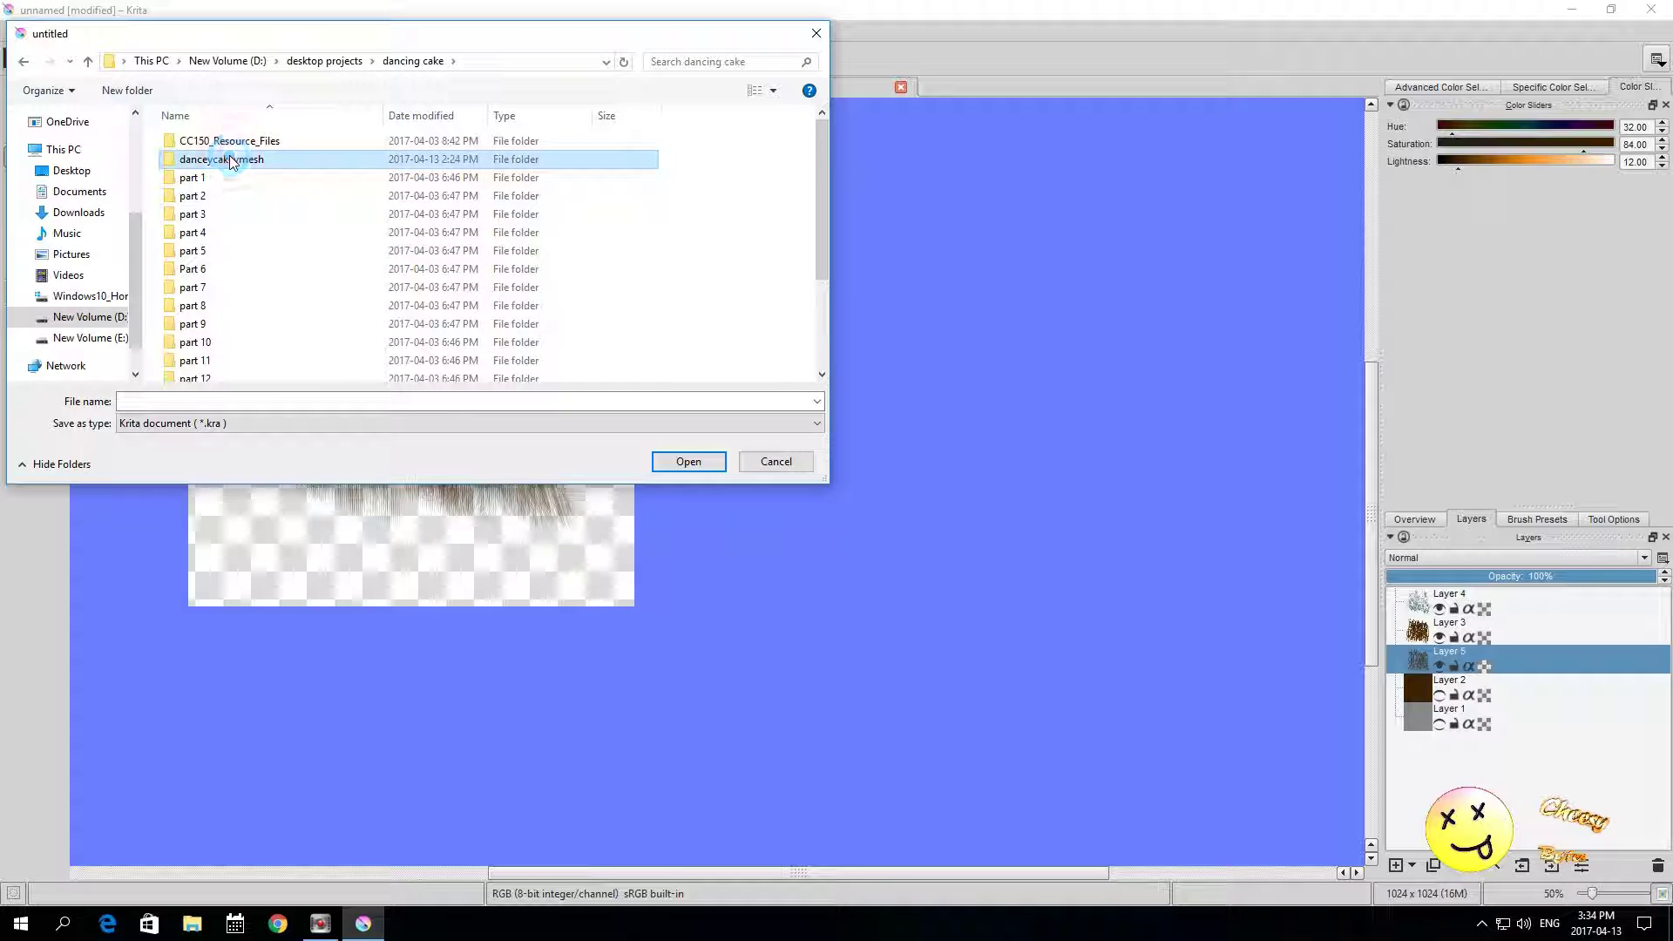
pyautogui.doubleClick(229, 159)
pyautogui.doubleClick(209, 147)
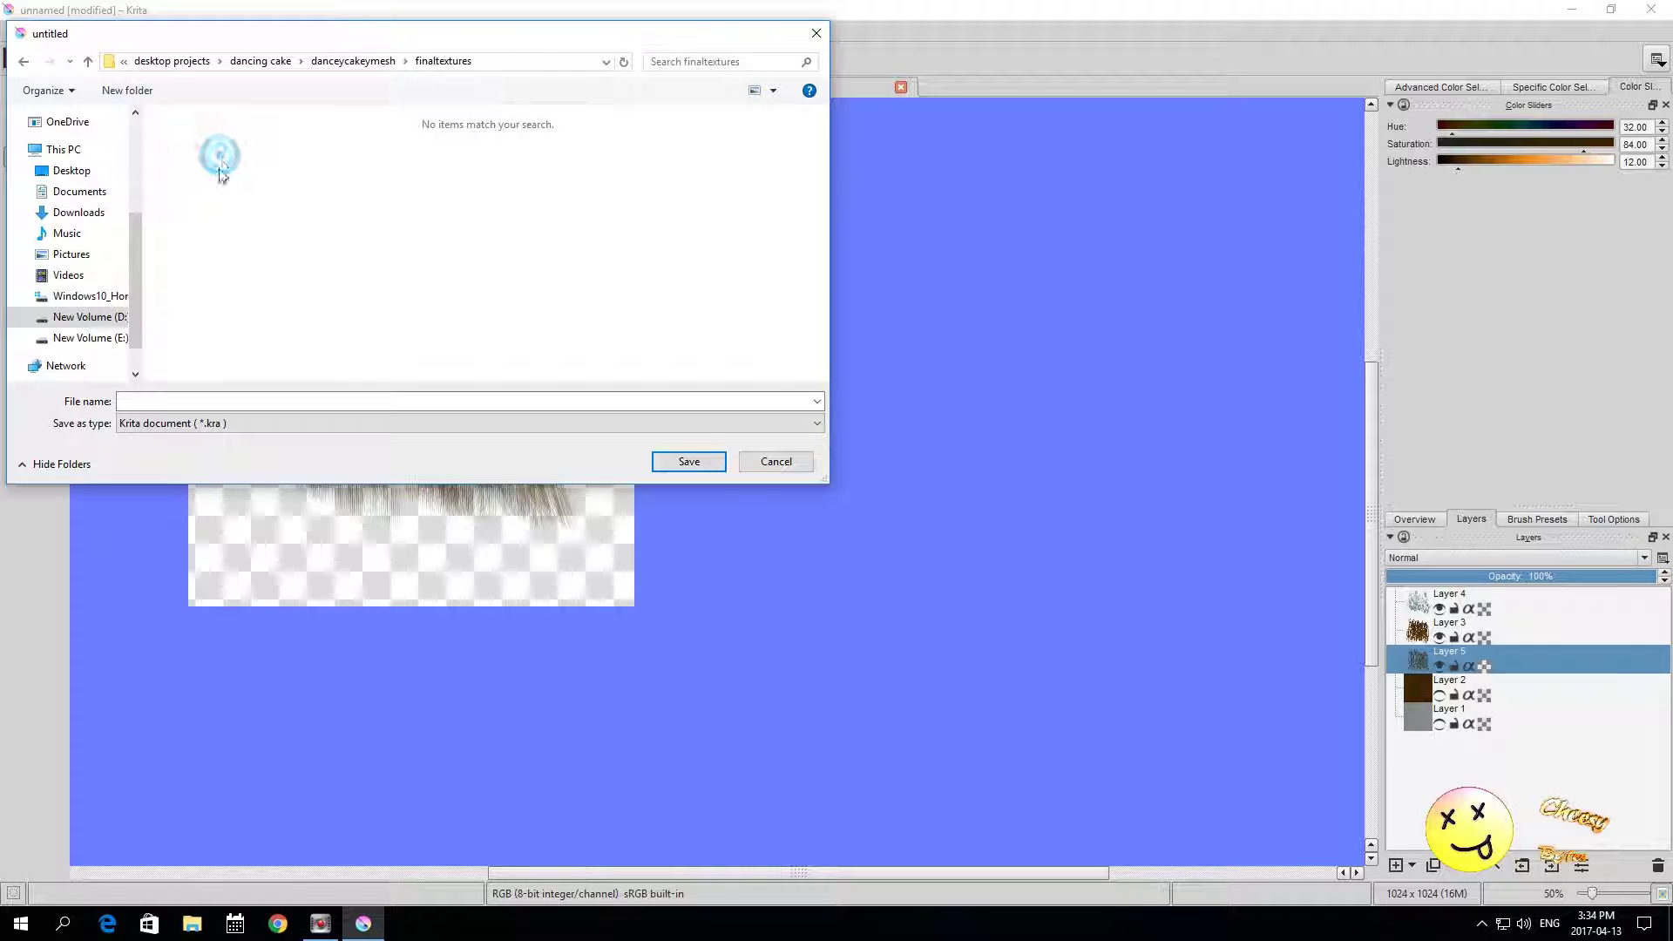
# Step: Save the hair painting in the finaltextures folder as a PNG image named eyelashes
pyautogui.click(177, 423)
pyautogui.click(196, 584)
pyautogui.click(153, 402)
pyautogui.write('eyelashes')
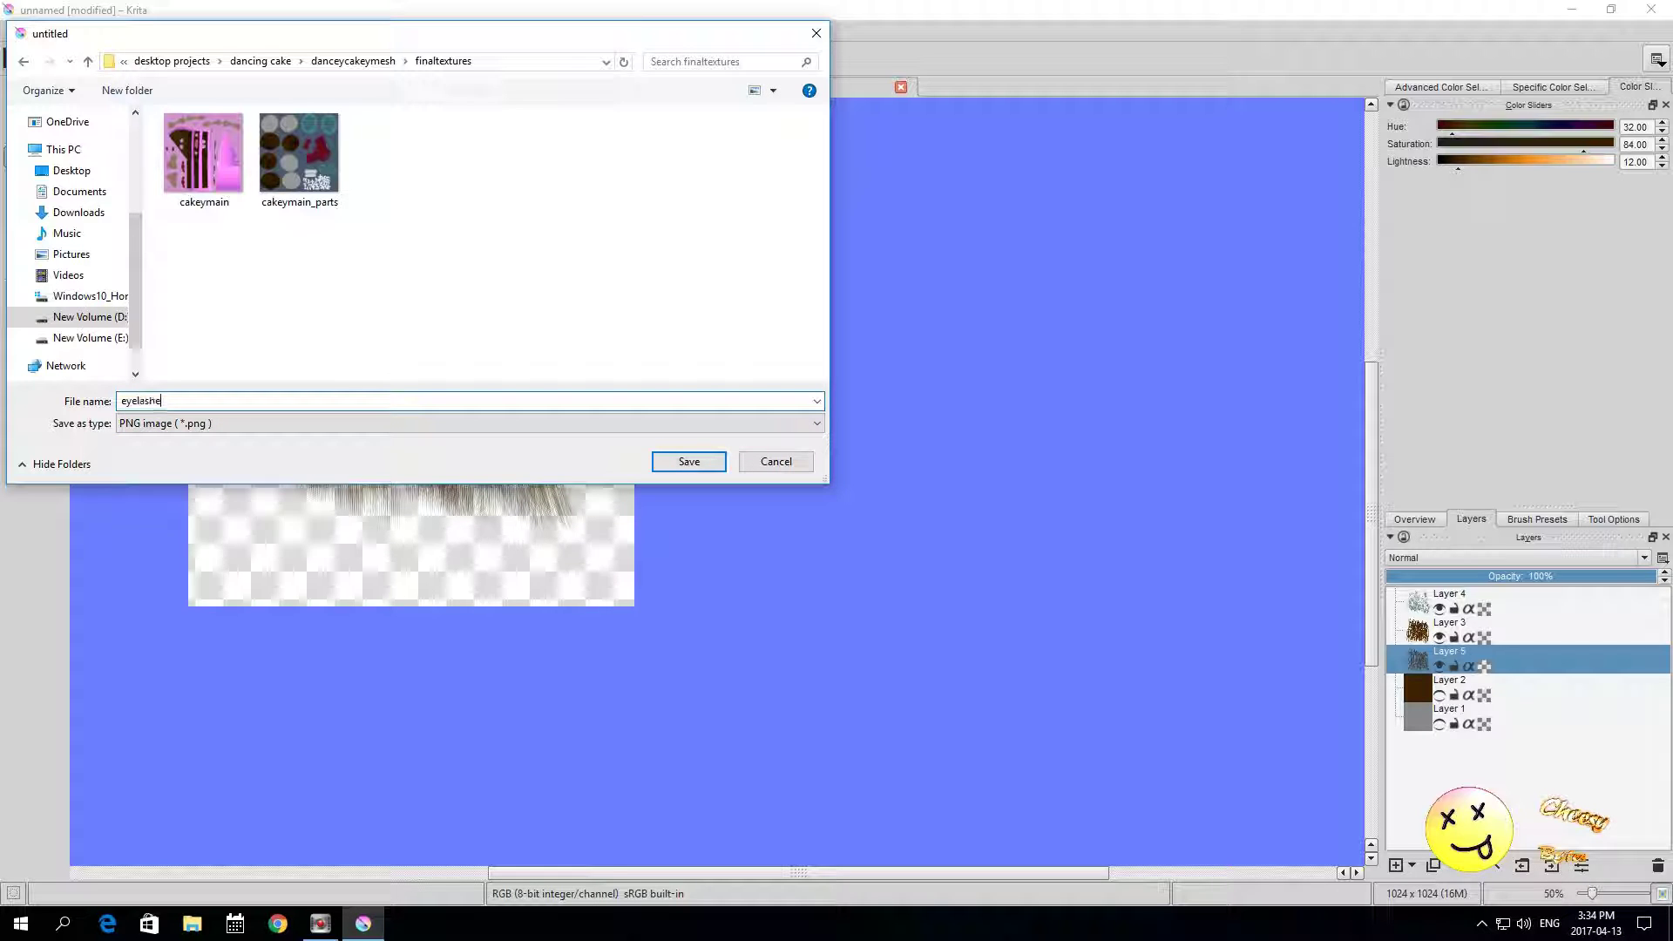
pyautogui.click(689, 461)
pyautogui.click(903, 531)
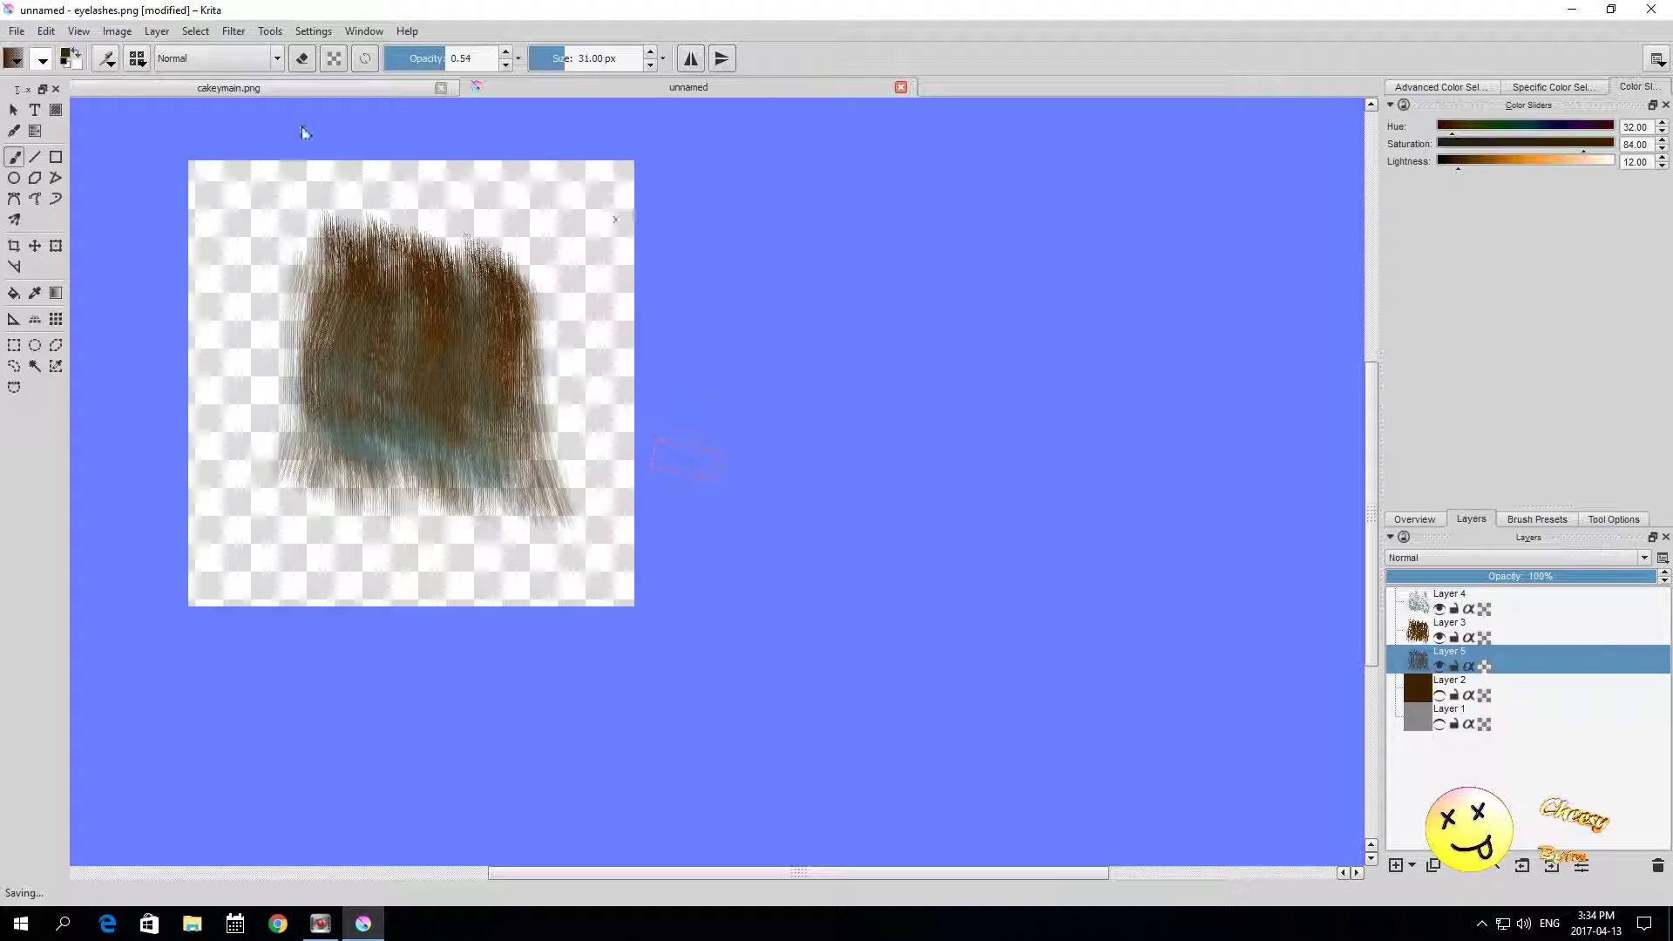
# Step: Scale the whole image to 512 px wide with constrained proportions
pyautogui.click(117, 32)
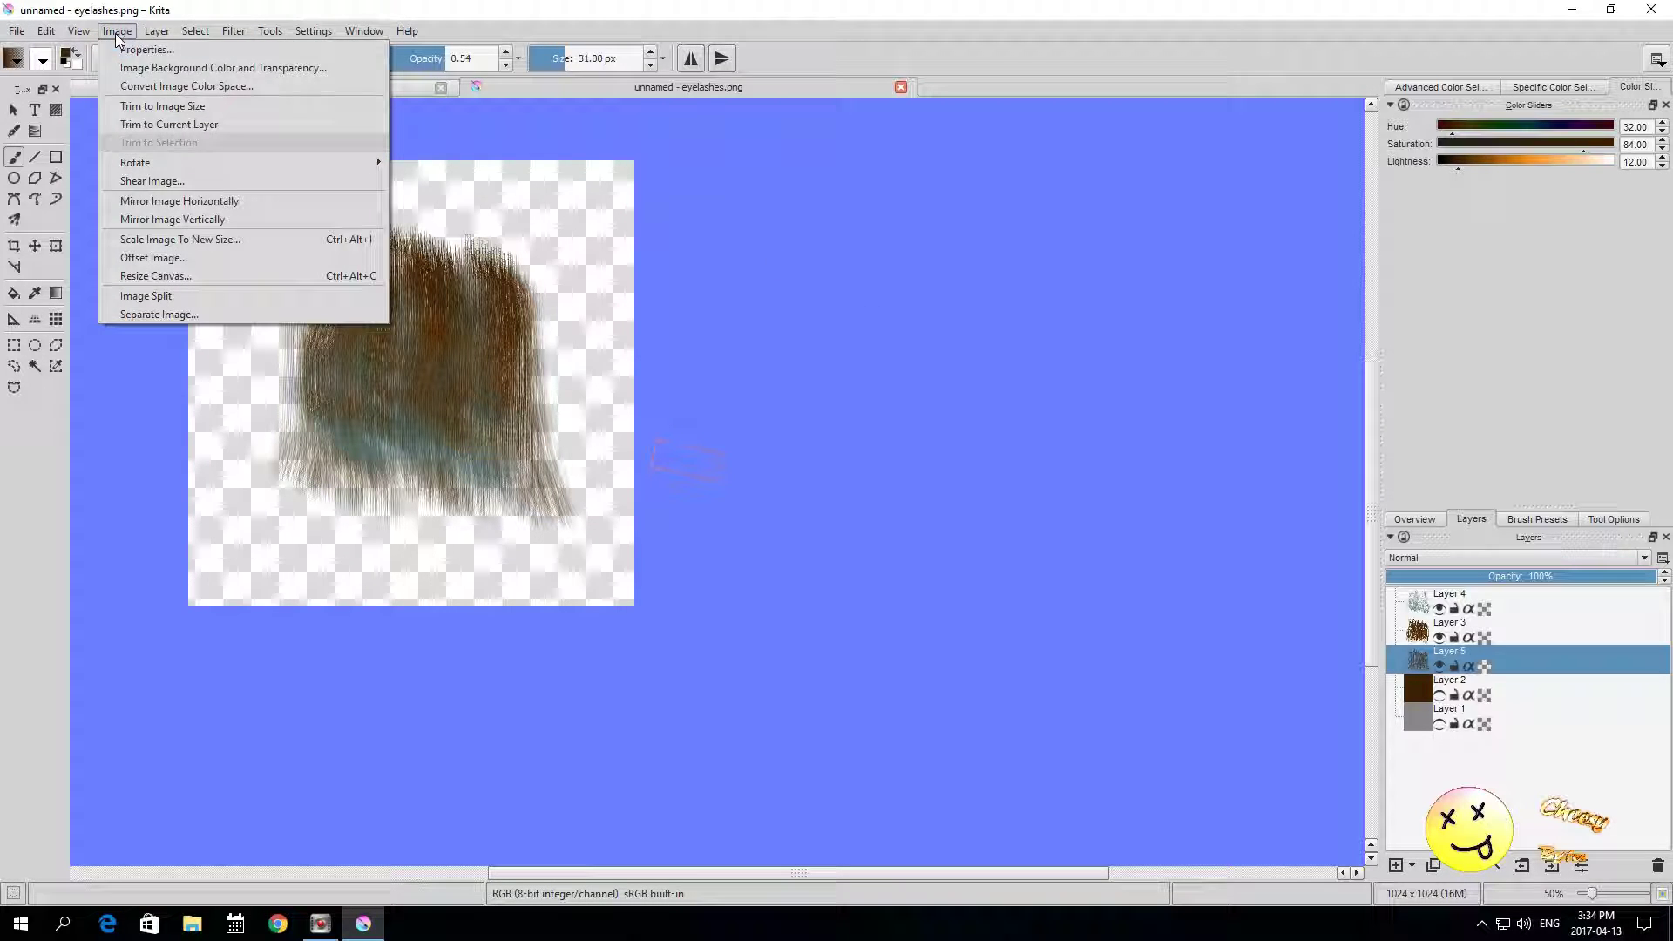
pyautogui.click(181, 239)
pyautogui.doubleClick(789, 337)
pyautogui.write('512')
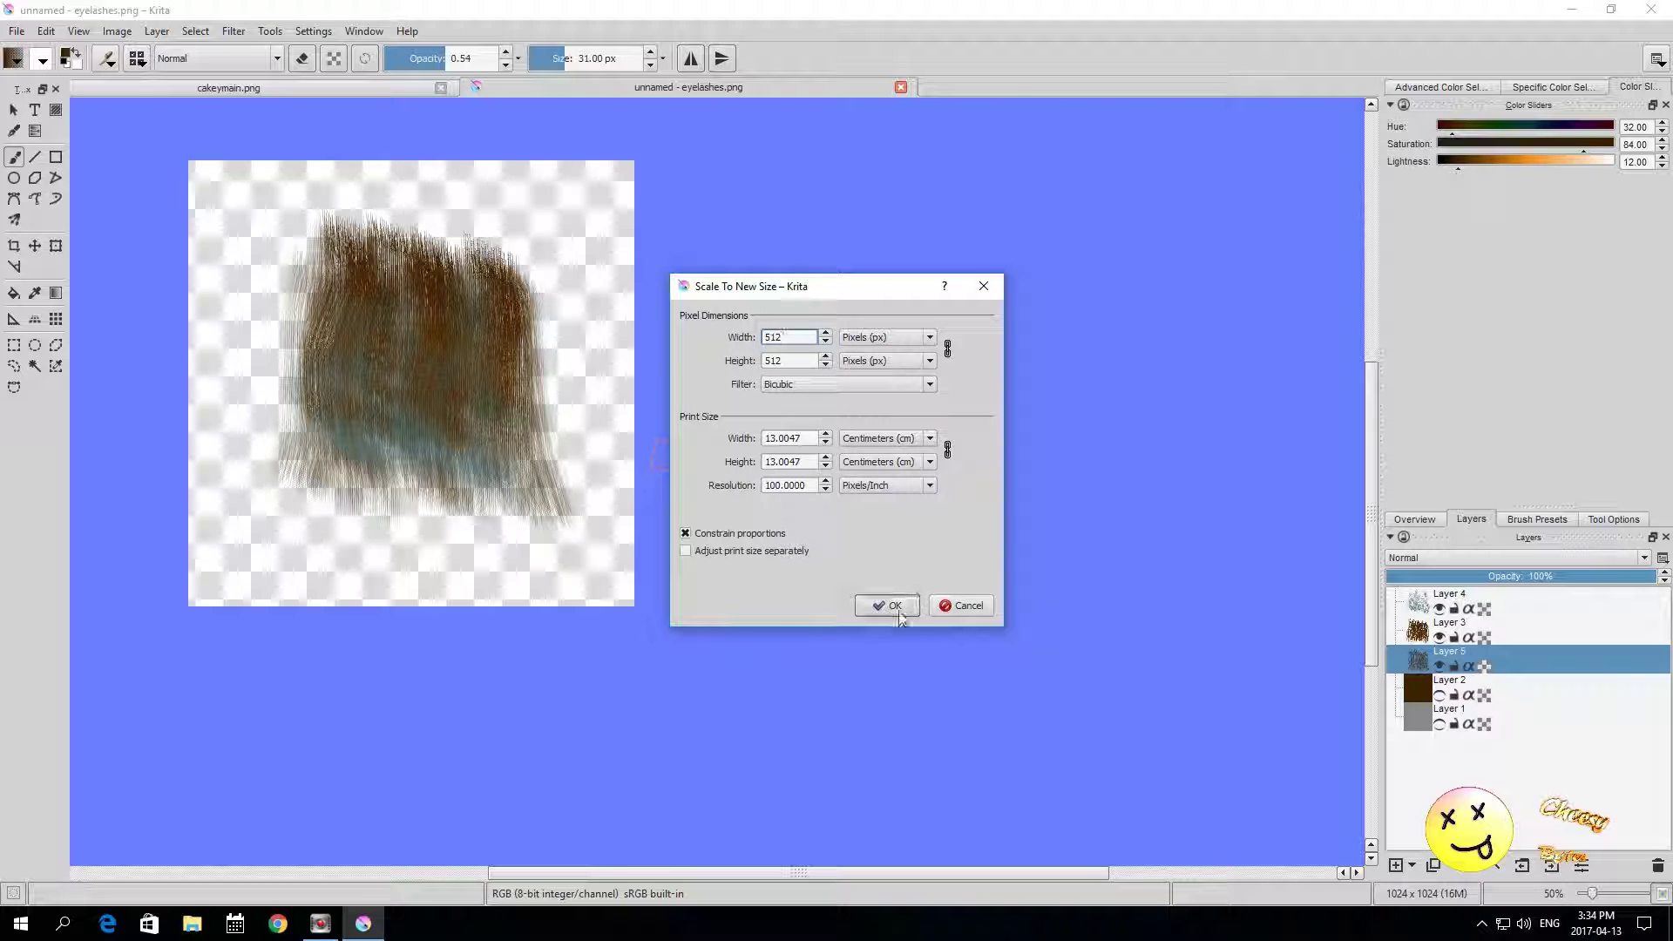
pyautogui.click(886, 606)
# Step: Save the scaled image as a separate PNG named eyelashes_512 in the finaltextures folder
pyautogui.click(16, 31)
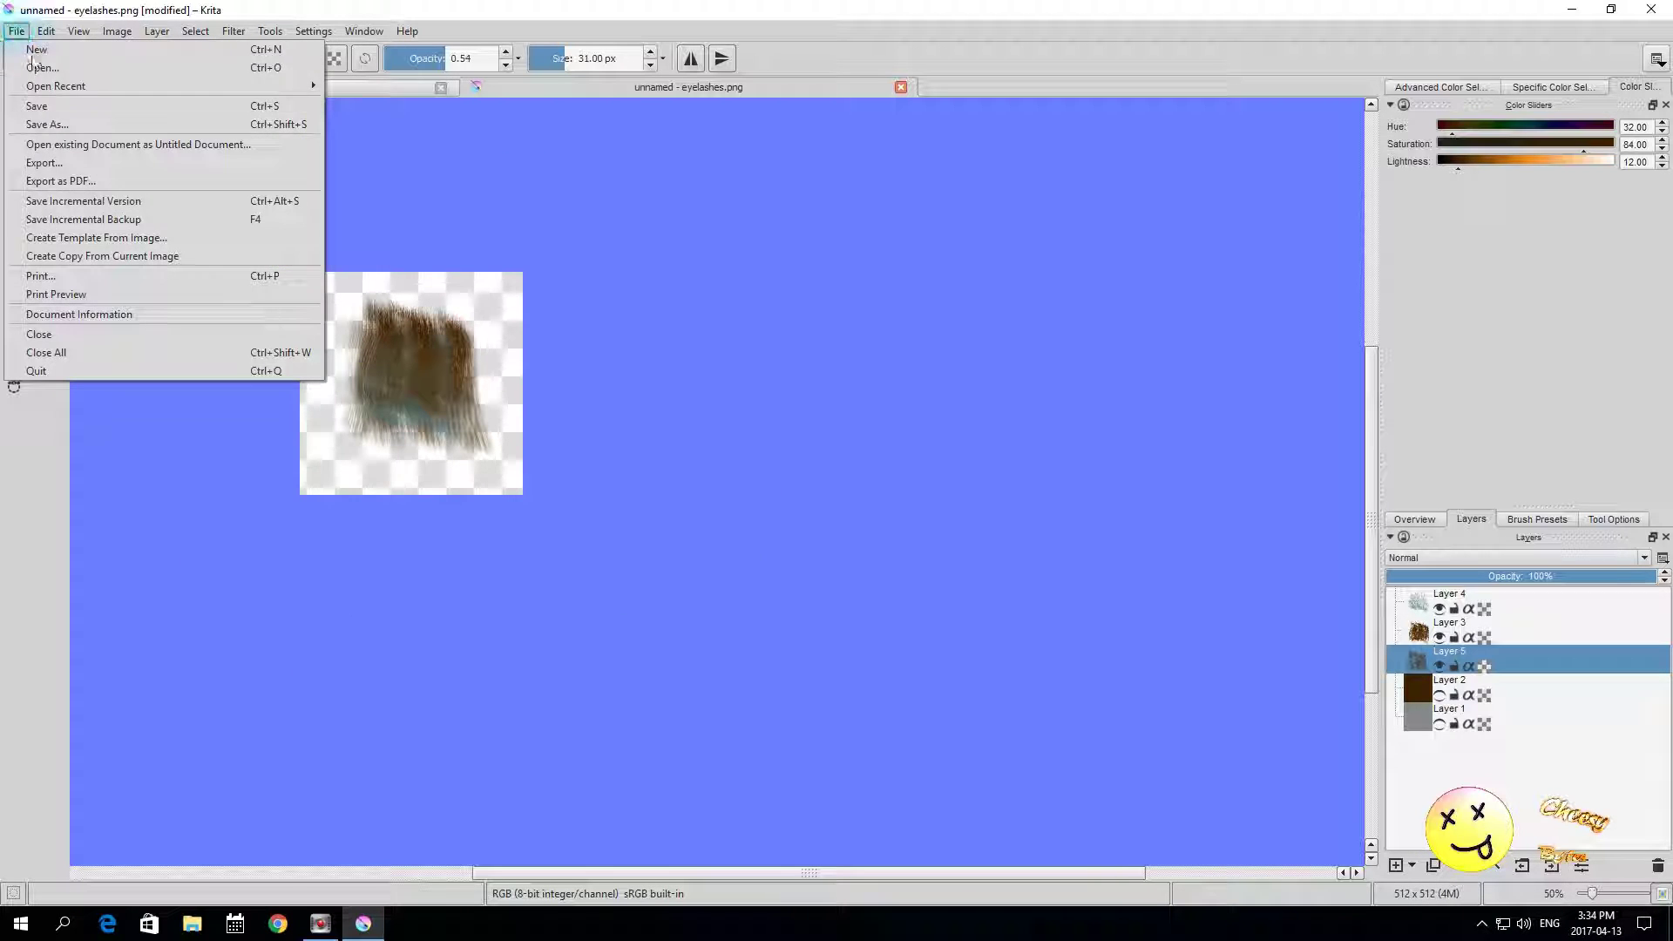
pyautogui.click(47, 124)
pyautogui.click(219, 404)
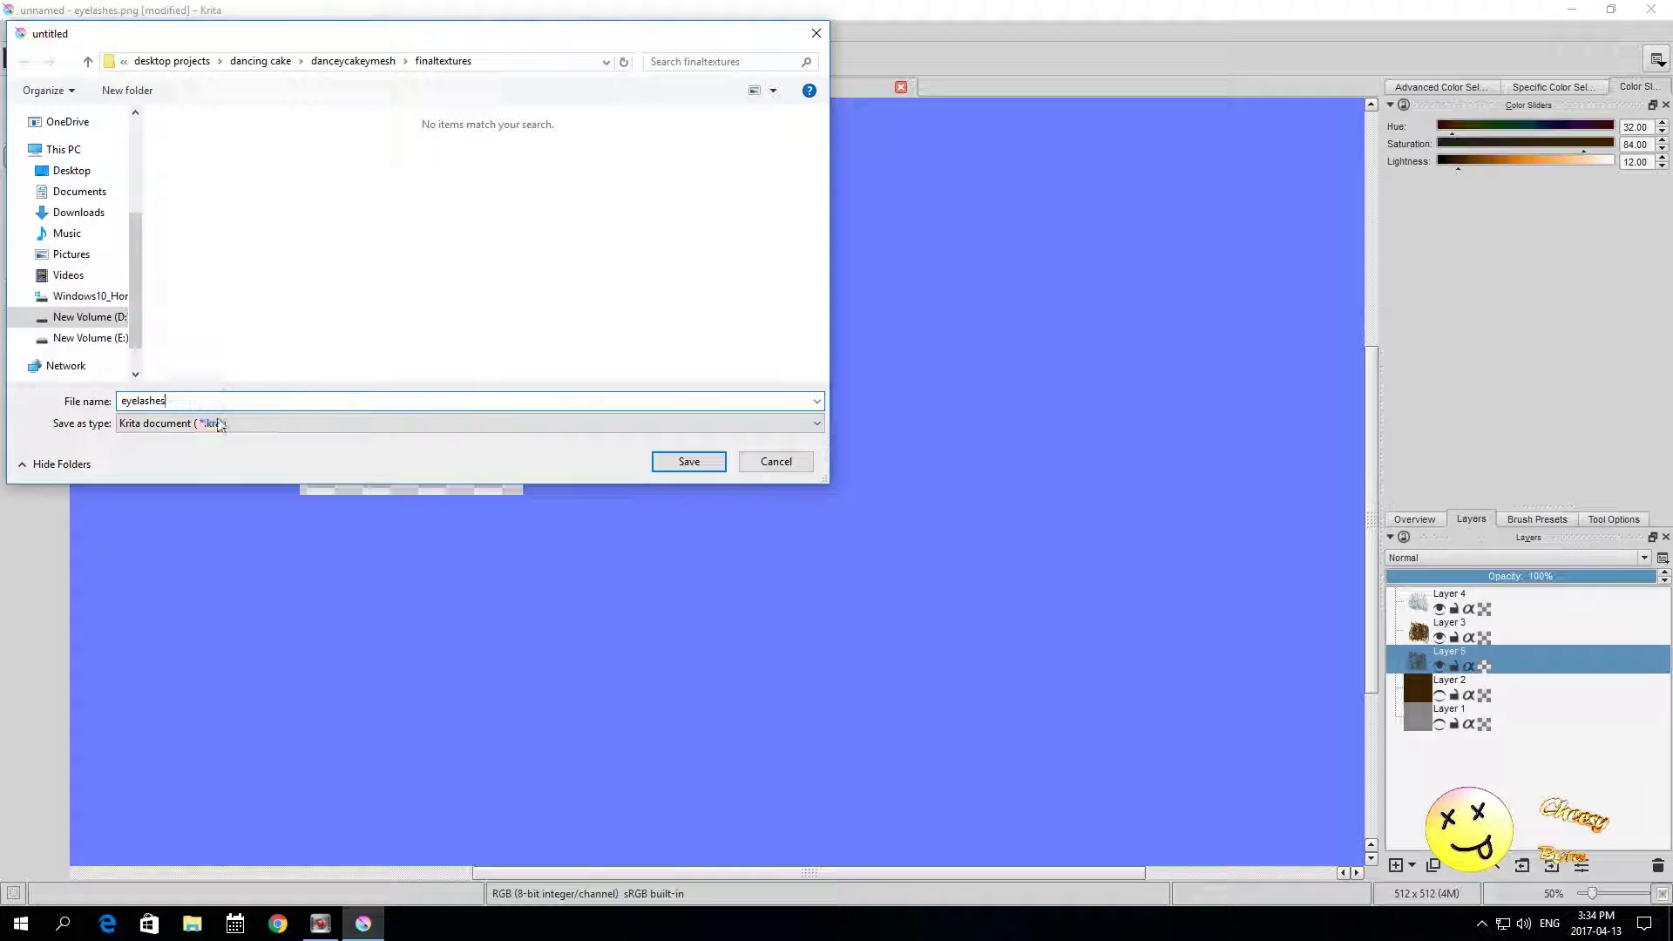
pyautogui.click(218, 424)
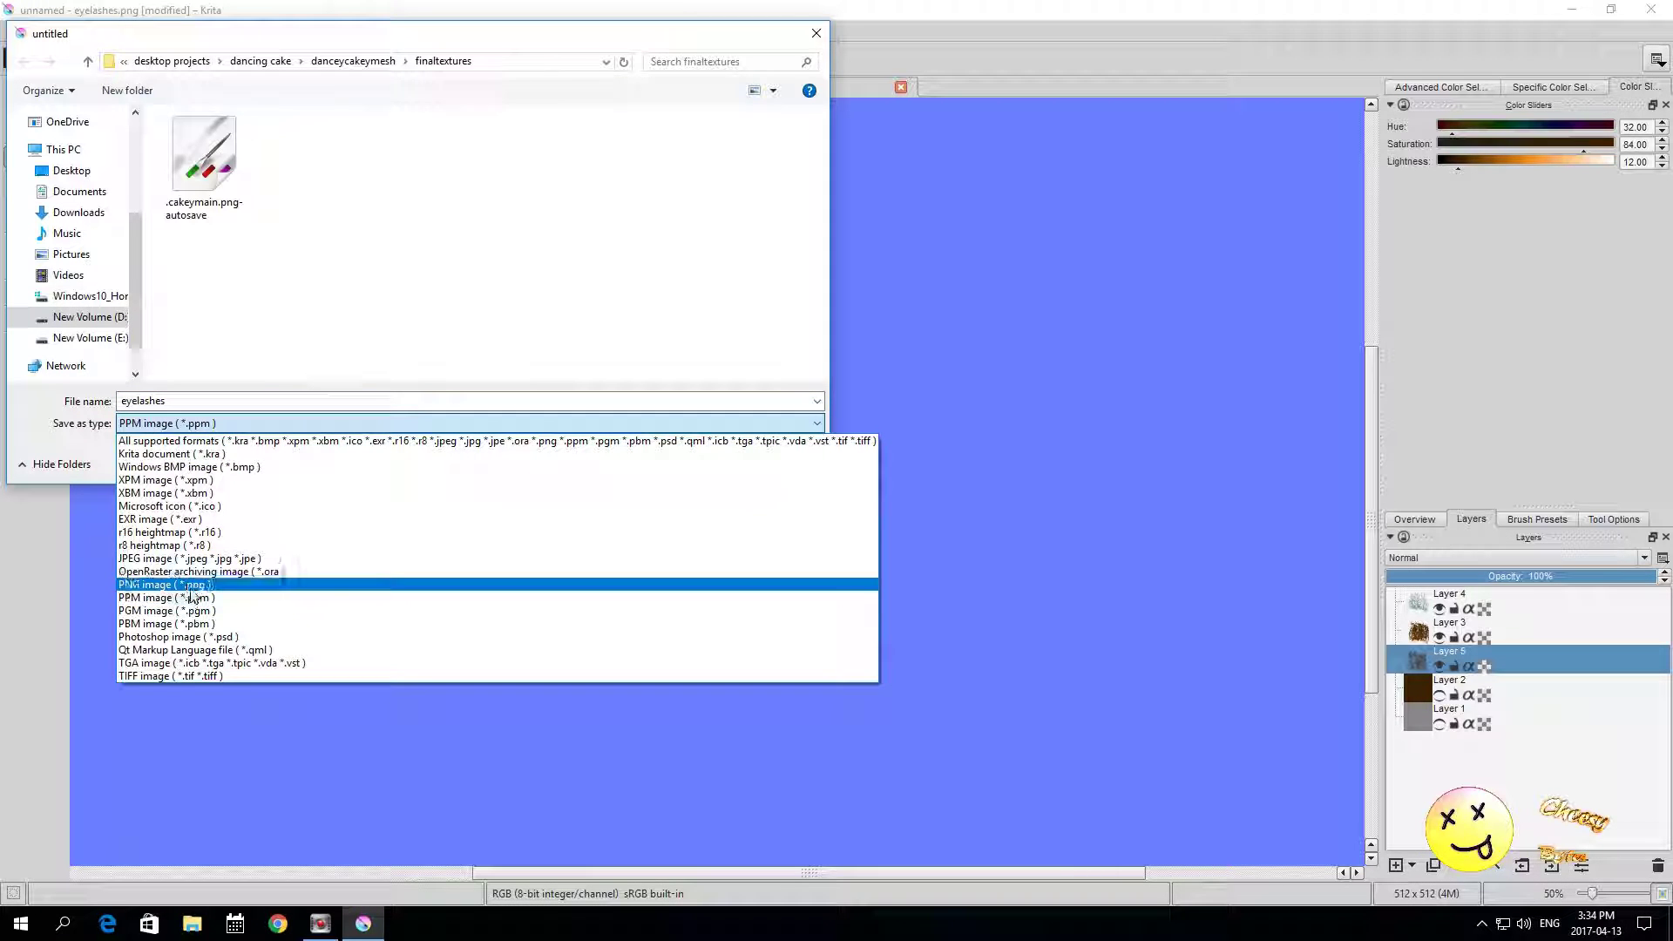
pyautogui.click(187, 584)
pyautogui.click(204, 401)
pyautogui.click(204, 401)
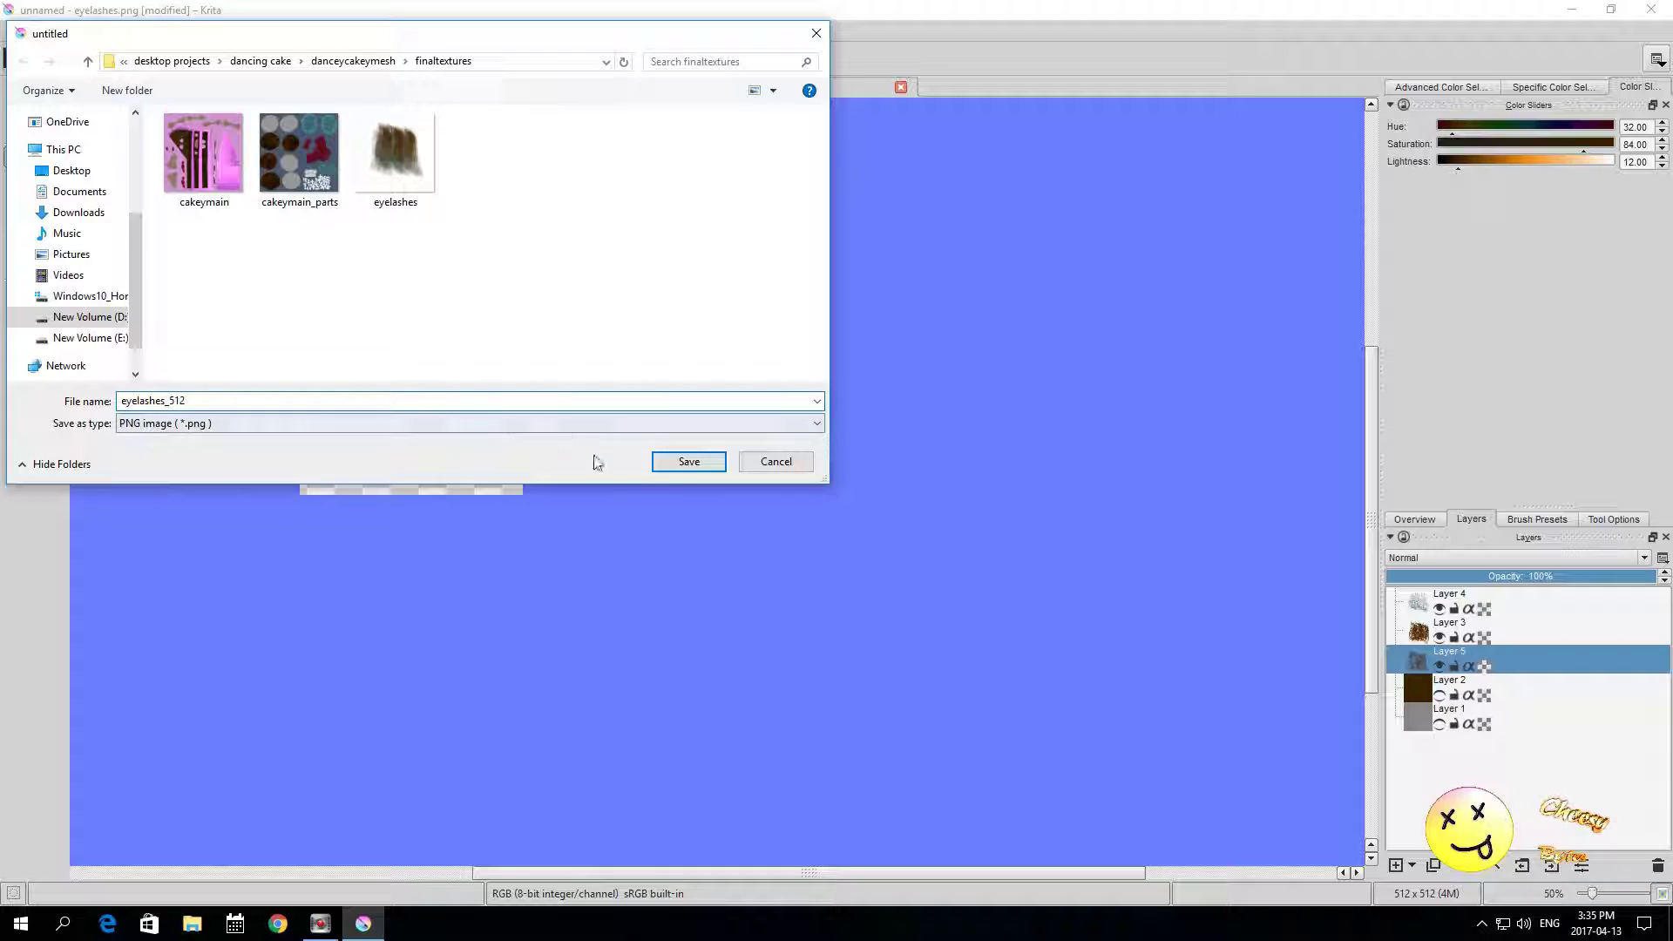
pyautogui.click(688, 461)
pyautogui.click(911, 529)
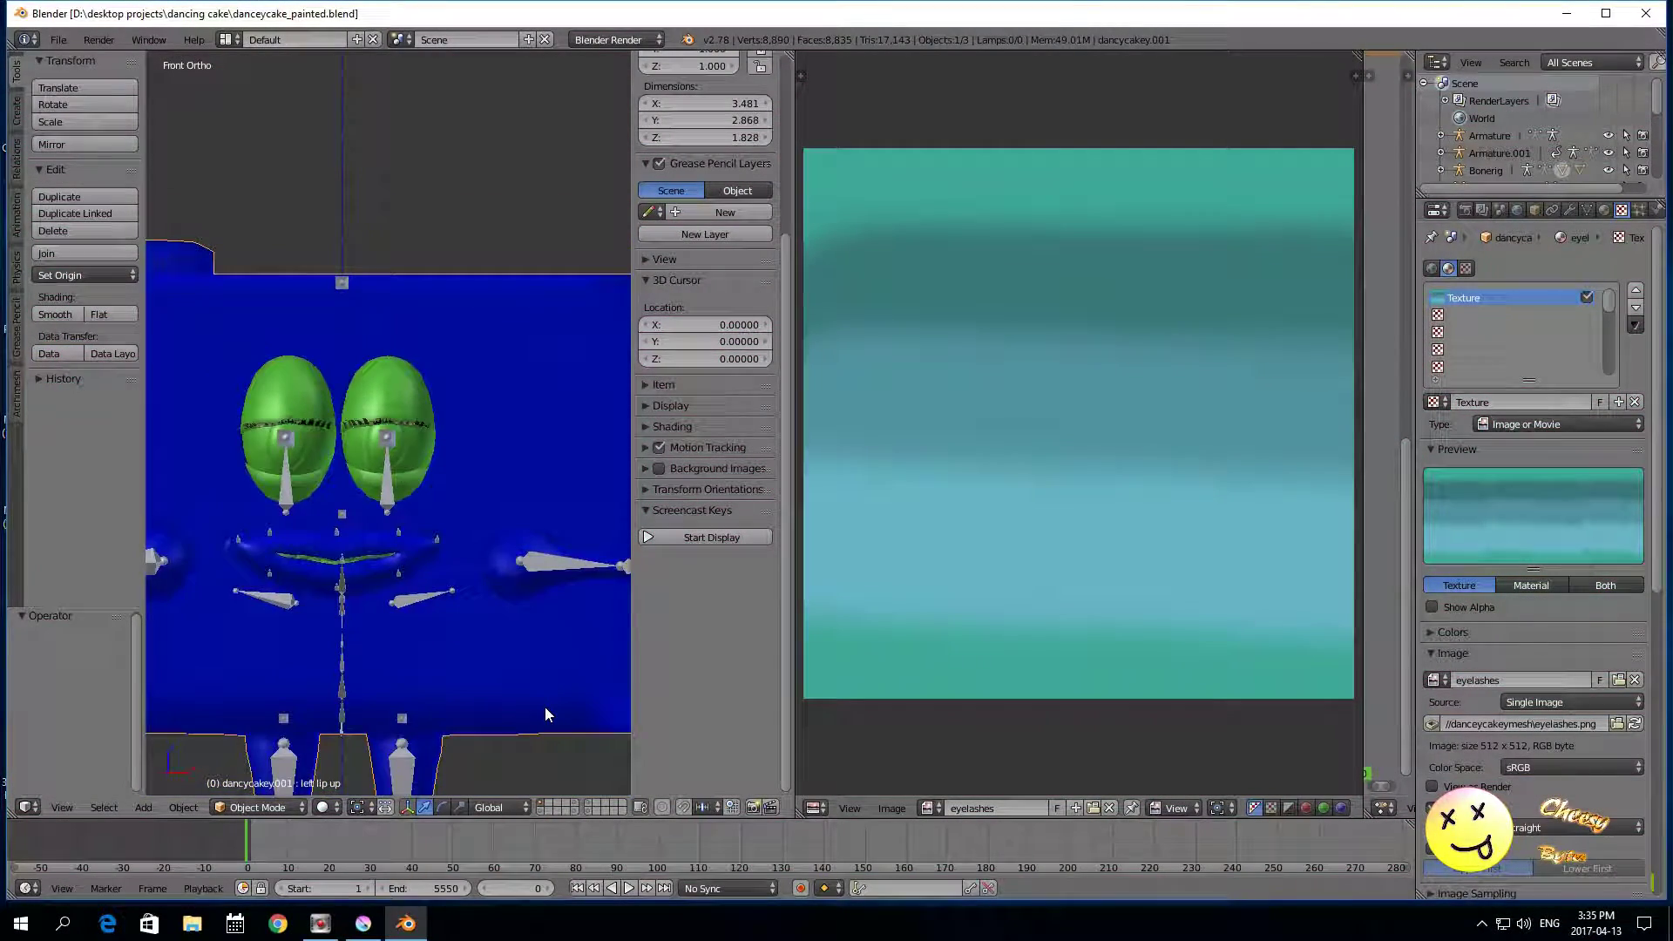
# Step: Switch to Blender, widen the 3D view and load eyelashes_512.png from finaltextures as the eyelash material's texture image
pyautogui.moveTo(793, 629); pyautogui.dragTo(1131, 629)
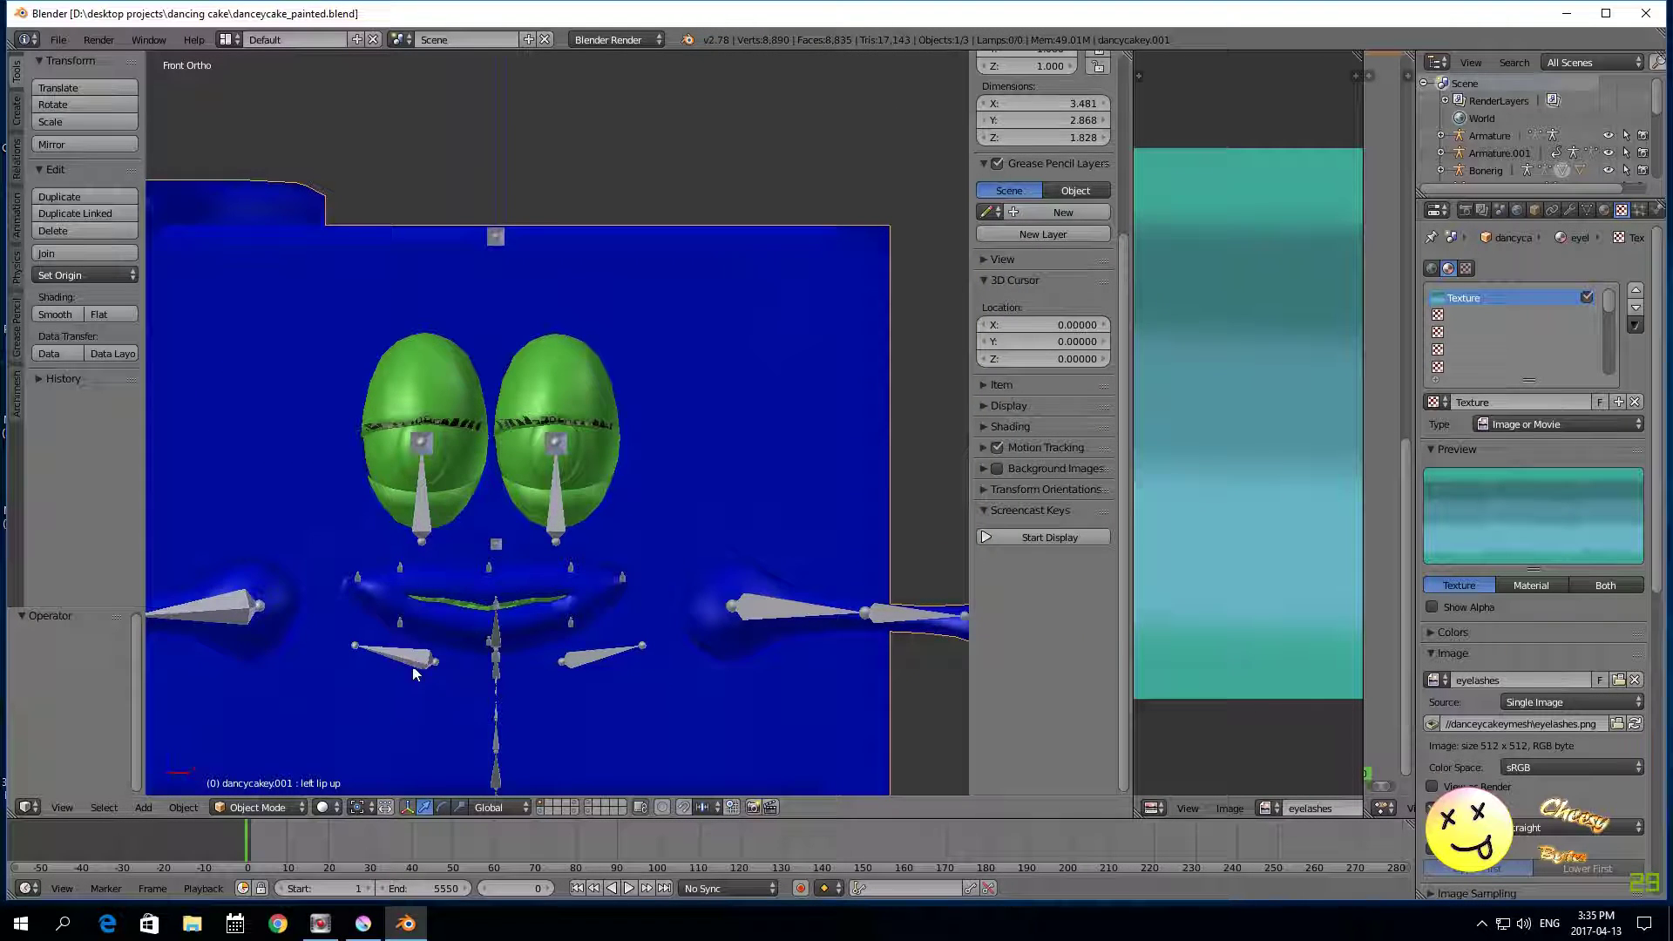
pyautogui.scroll(1, 541, 413)
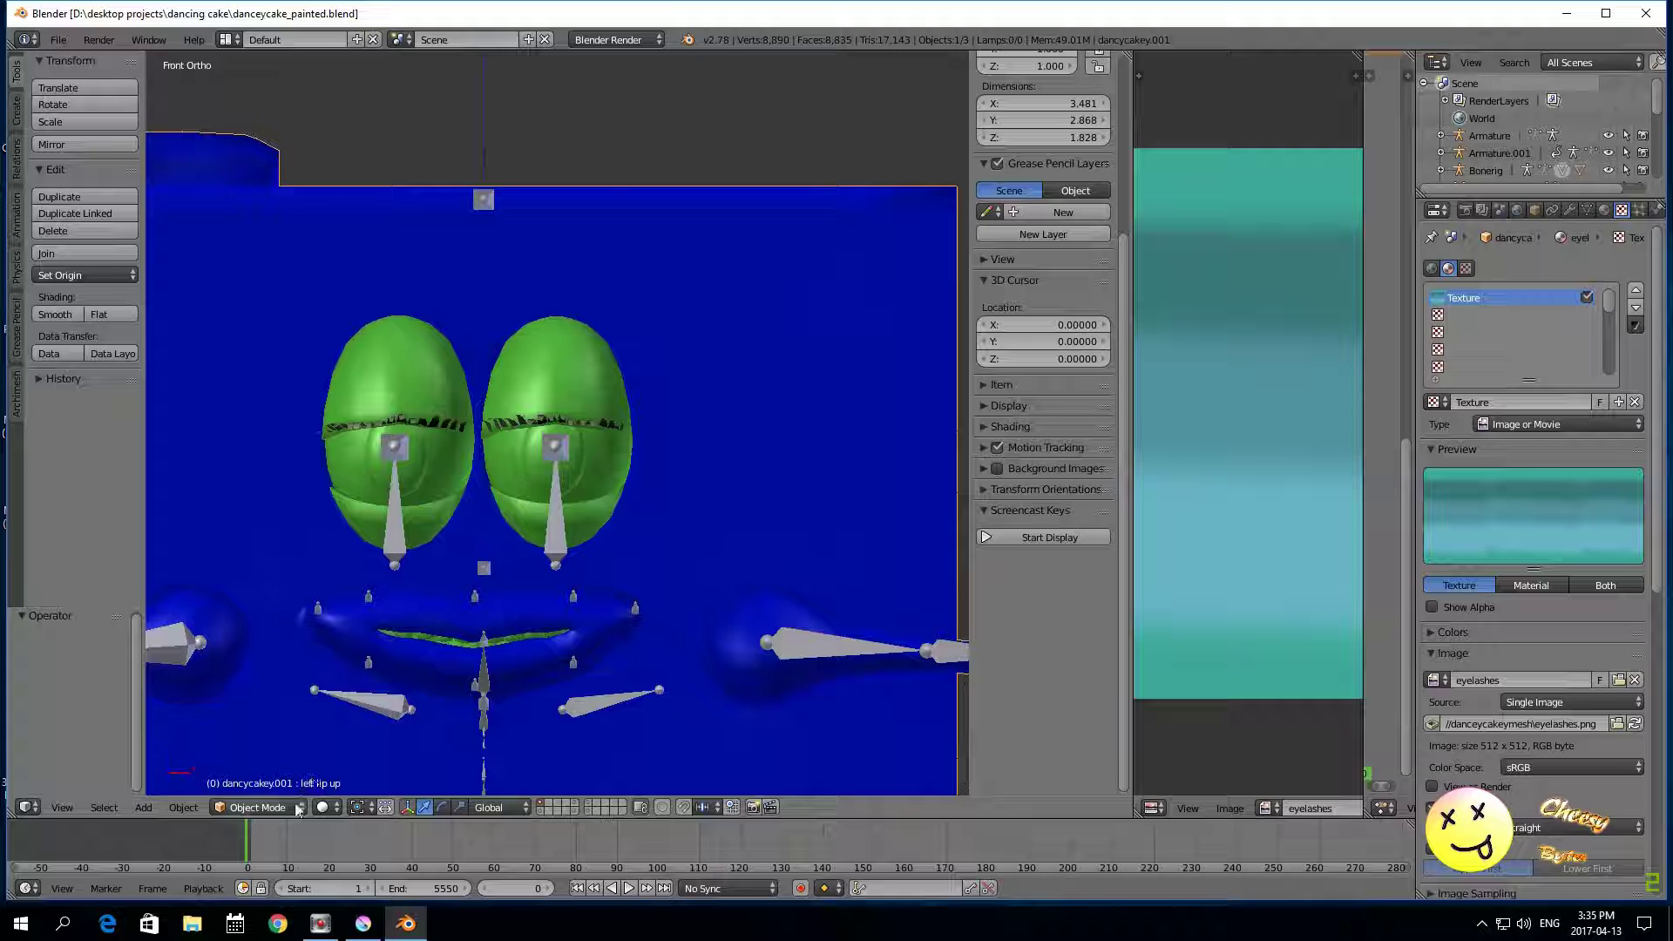
pyautogui.click(1623, 682)
pyautogui.click(251, 143)
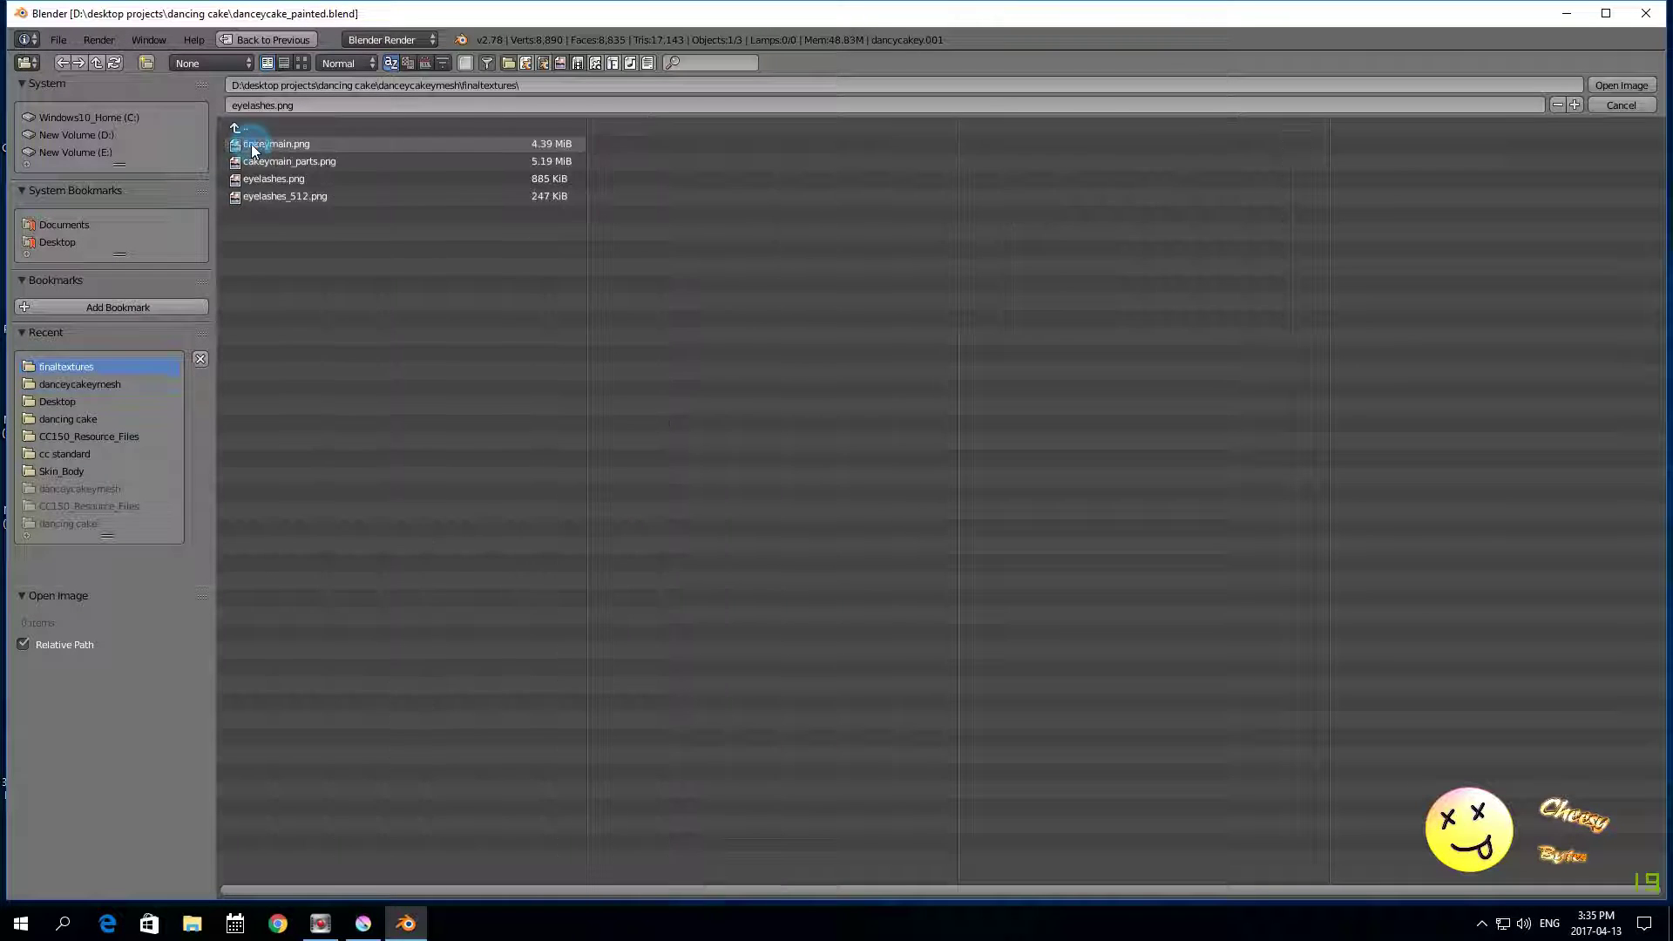
pyautogui.click(299, 197)
pyautogui.click(1621, 85)
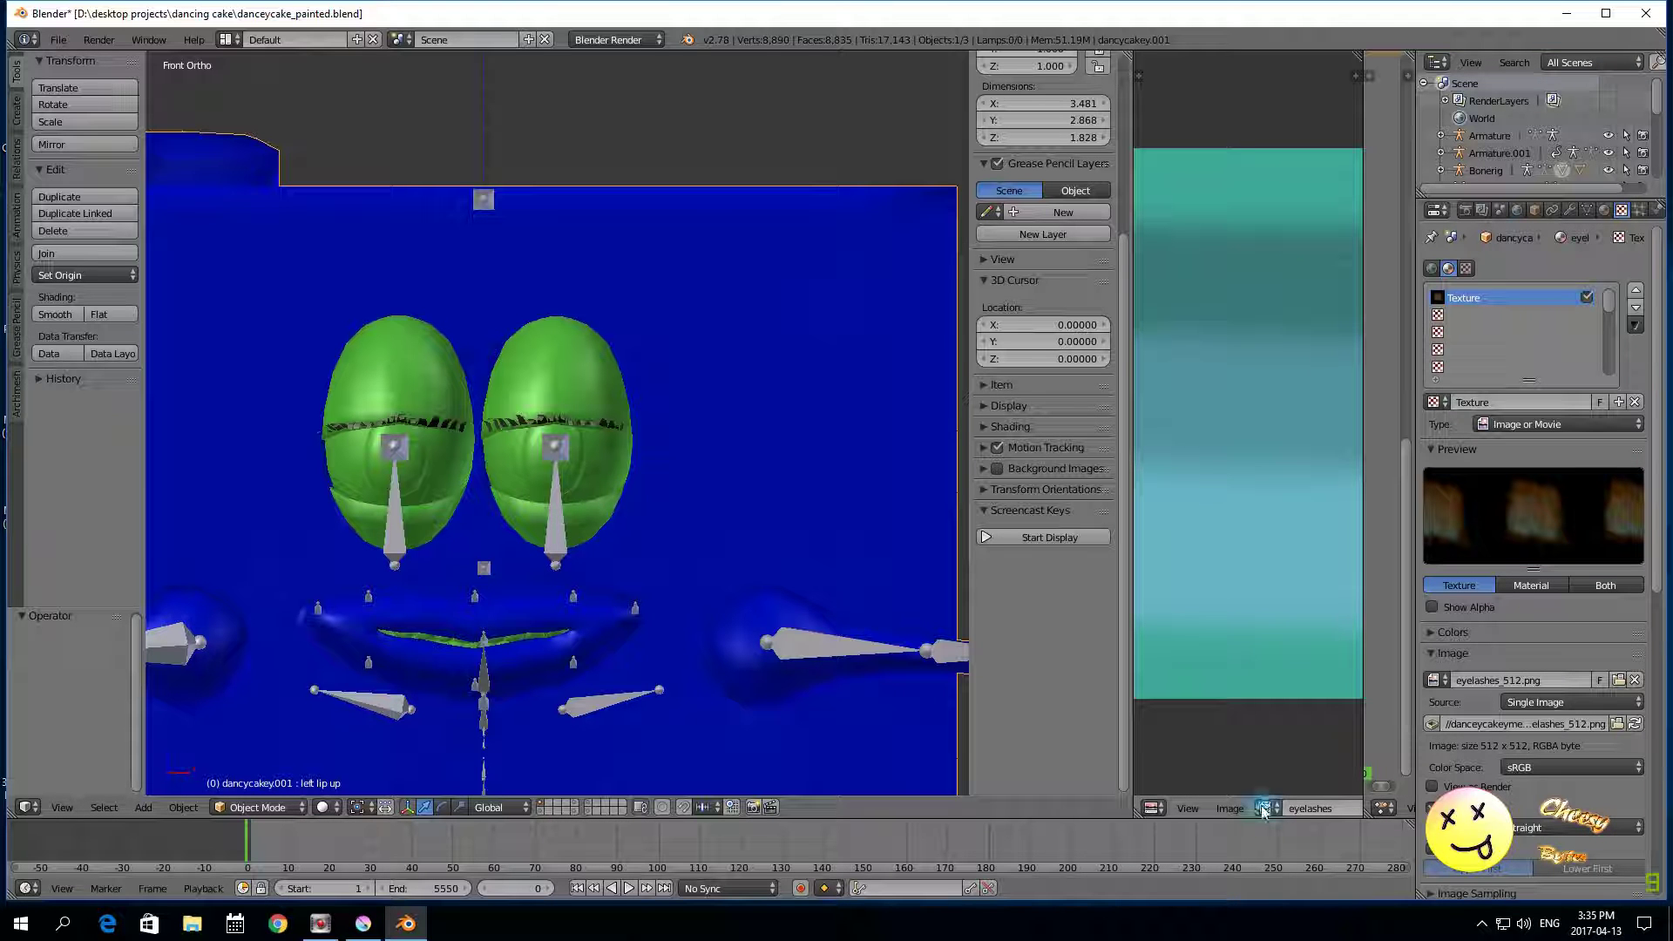
# Step: Show eyelashes_512.png in the image editor and widen that editor
pyautogui.click(1263, 809)
pyautogui.click(1309, 732)
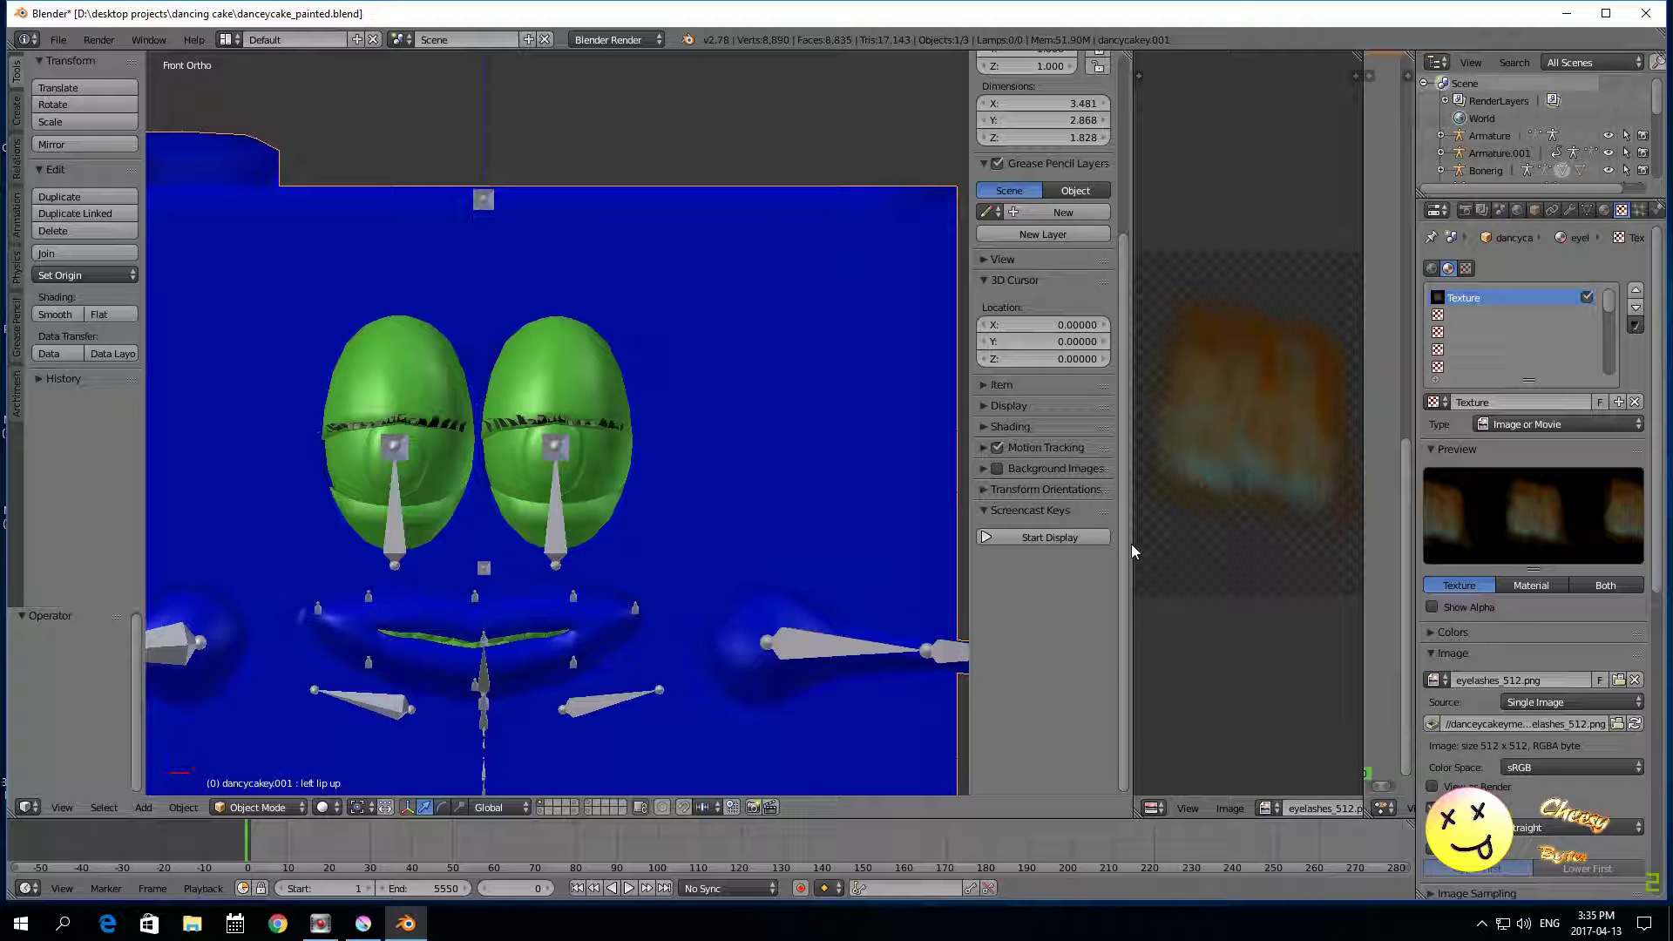
pyautogui.moveTo(1131, 544); pyautogui.dragTo(1009, 542)
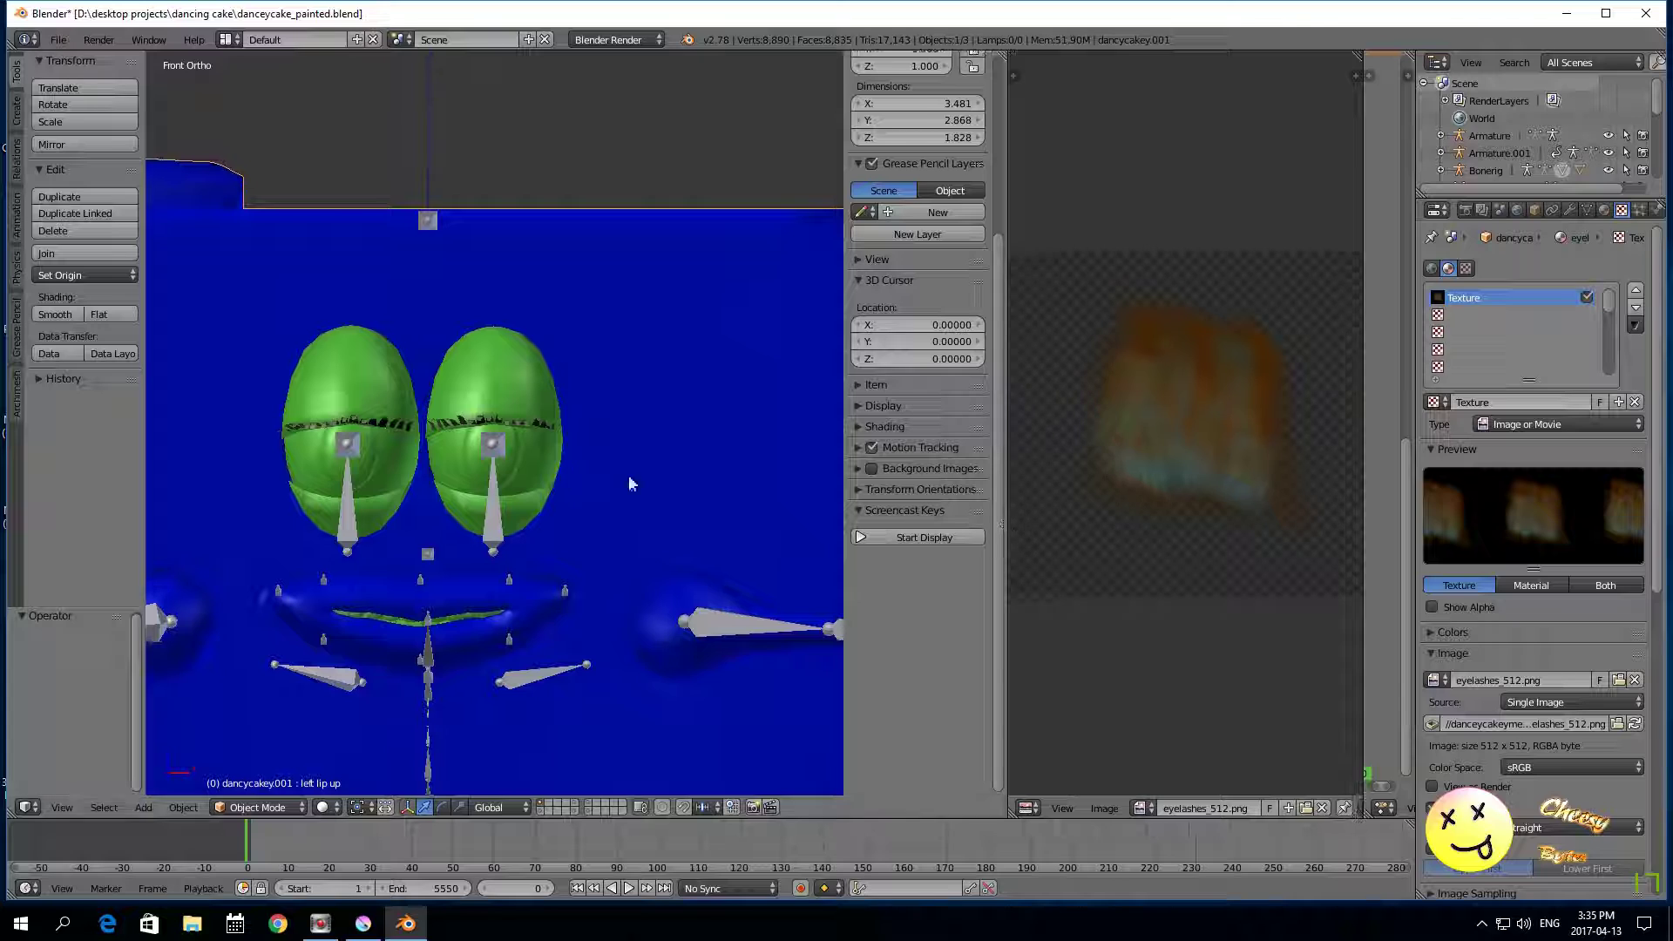
# Step: Put the cake mesh into Edit Mode and assign eyelashes_512.png to the selected eyelash faces in the UV editor
pyautogui.click(293, 809)
pyautogui.click(275, 767)
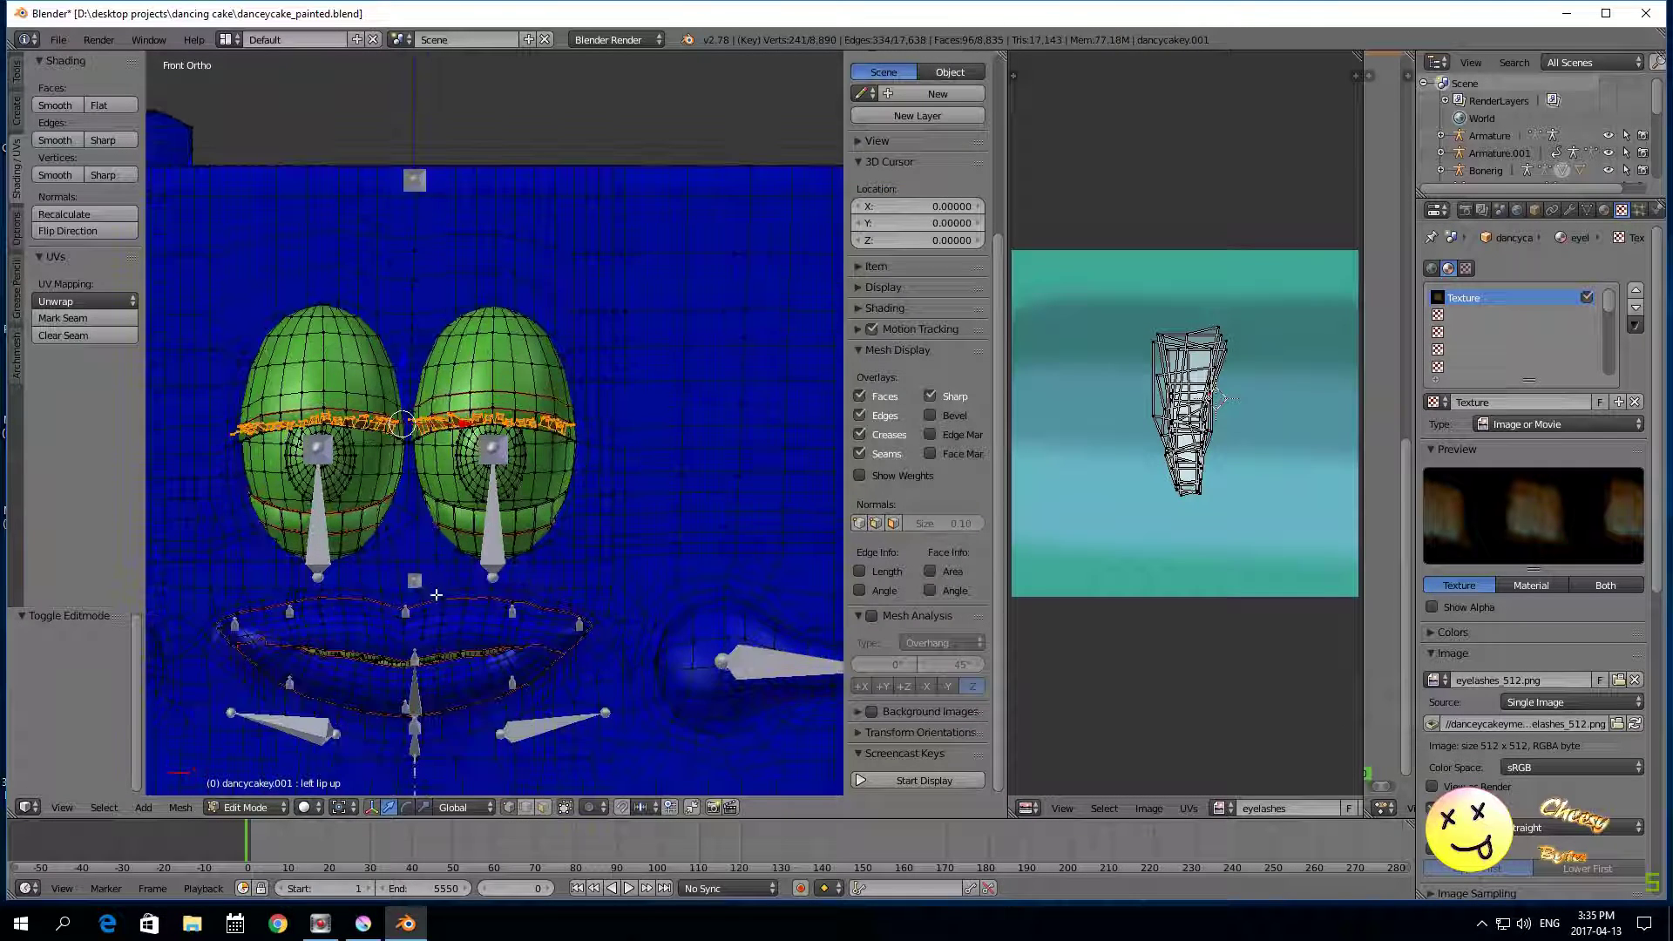
pyautogui.scroll(1, 436, 594)
pyautogui.click(1219, 807)
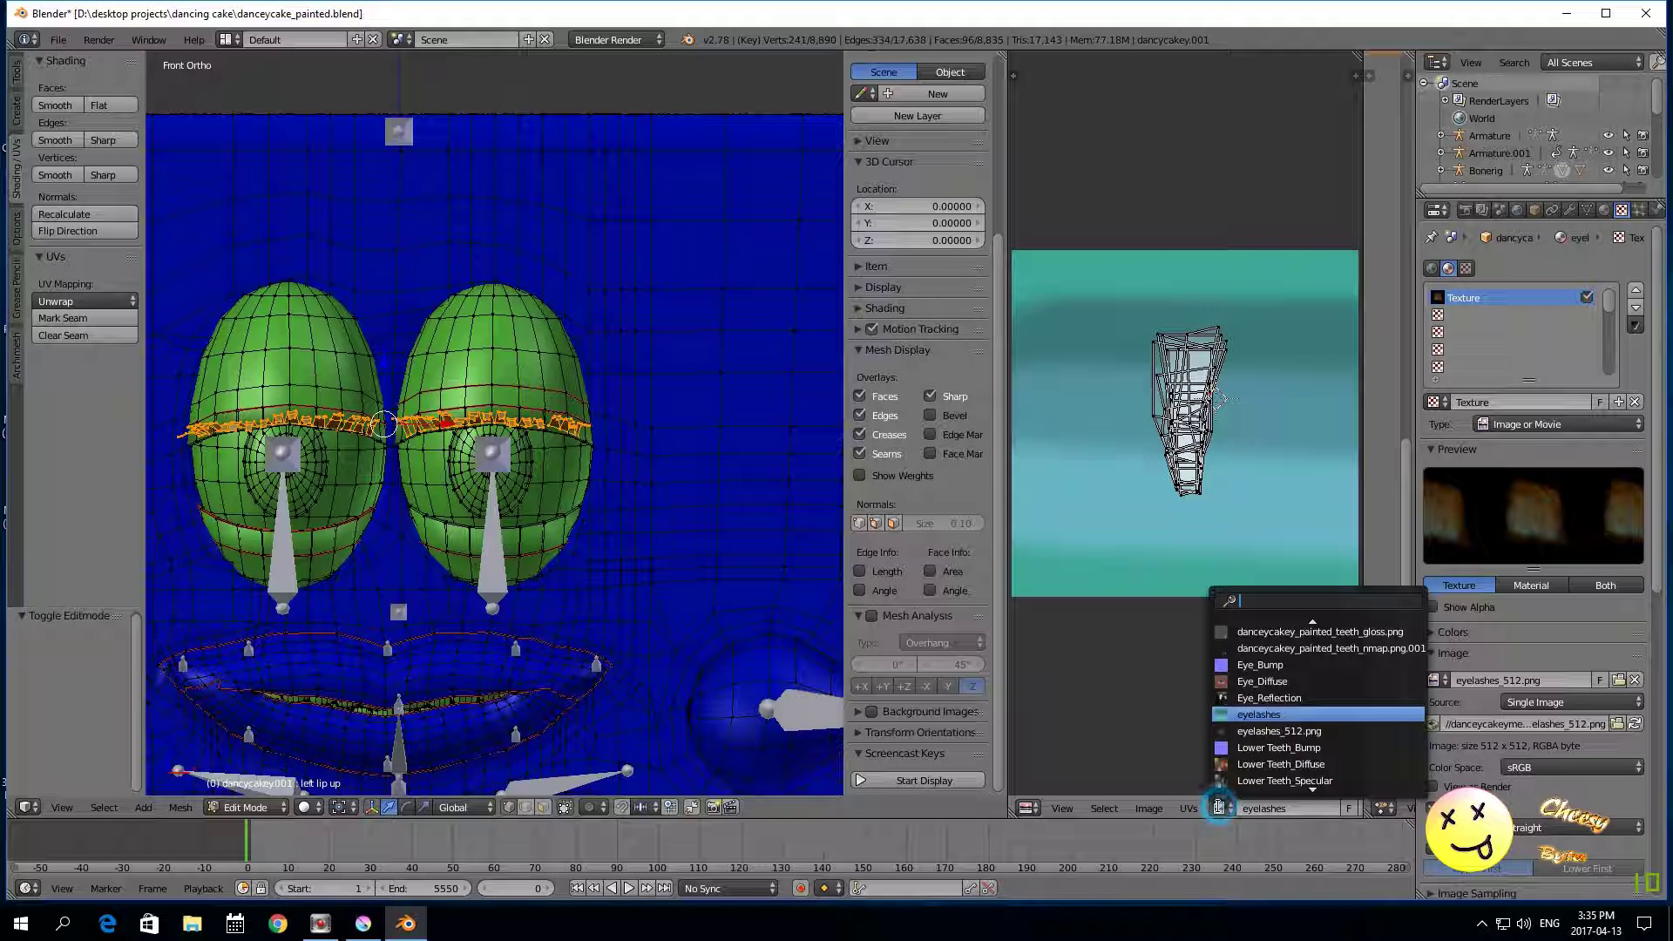
pyautogui.click(1278, 732)
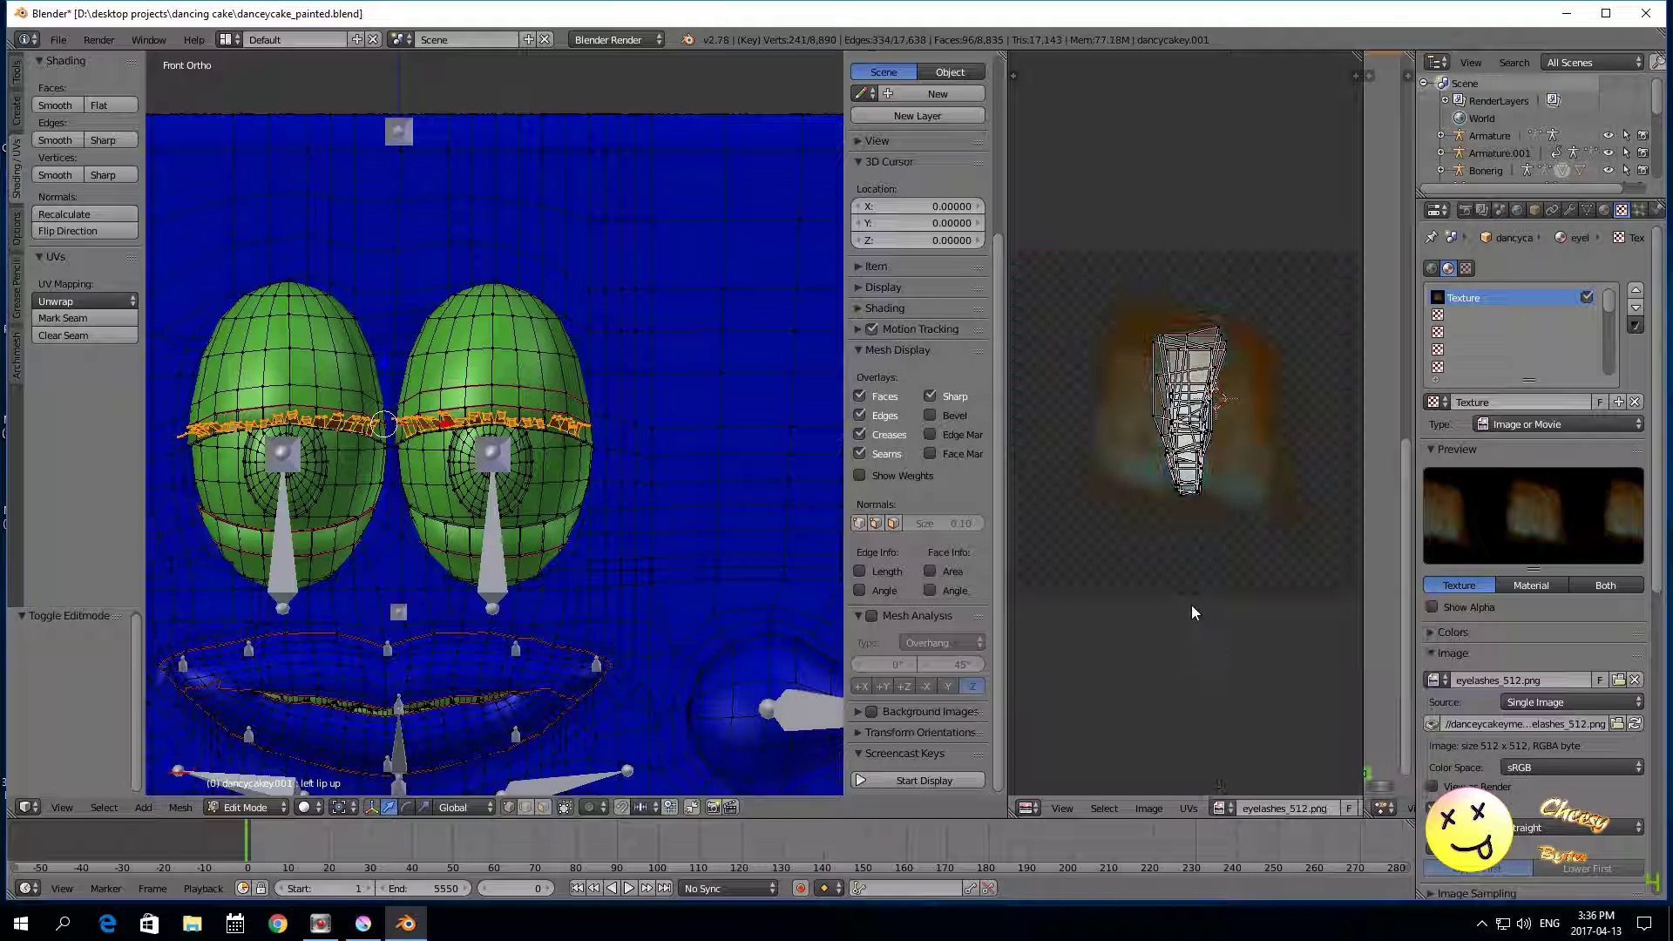
# Step: In face select mode, select all faces of the outermost eyelash on the right-hand eye, viewed from above the front
pyautogui.scroll(2, 515, 494)
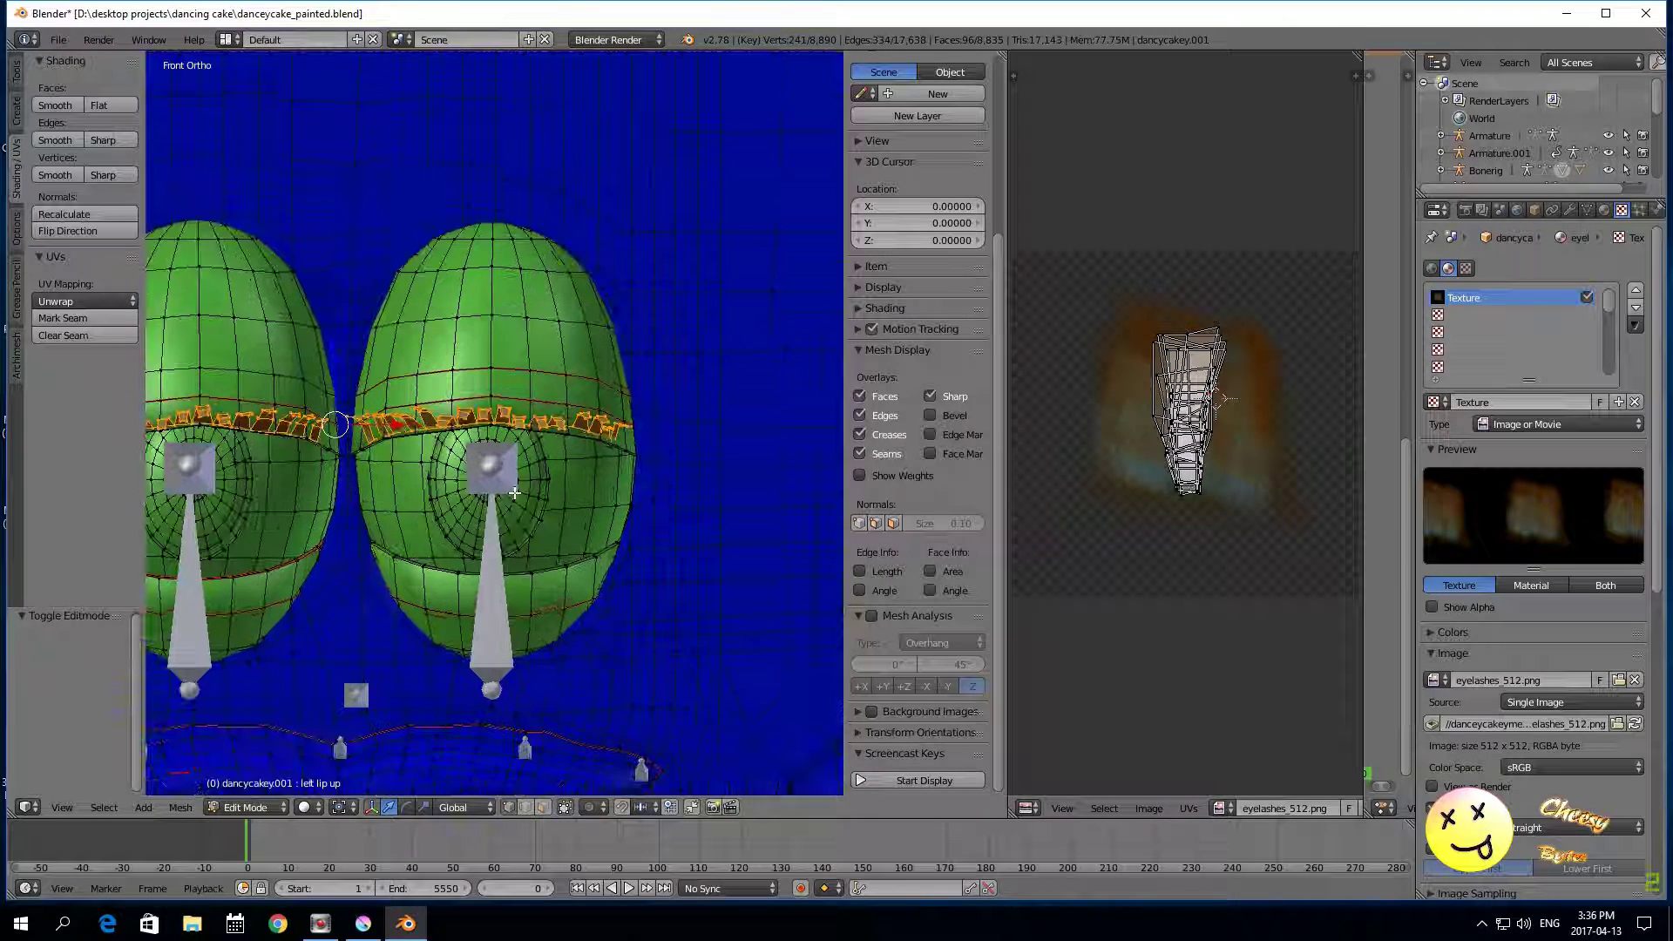
pyautogui.press('KP_8')
pyautogui.press('KP_8')
pyautogui.press('KP_8')
pyautogui.scroll(1, 509, 506)
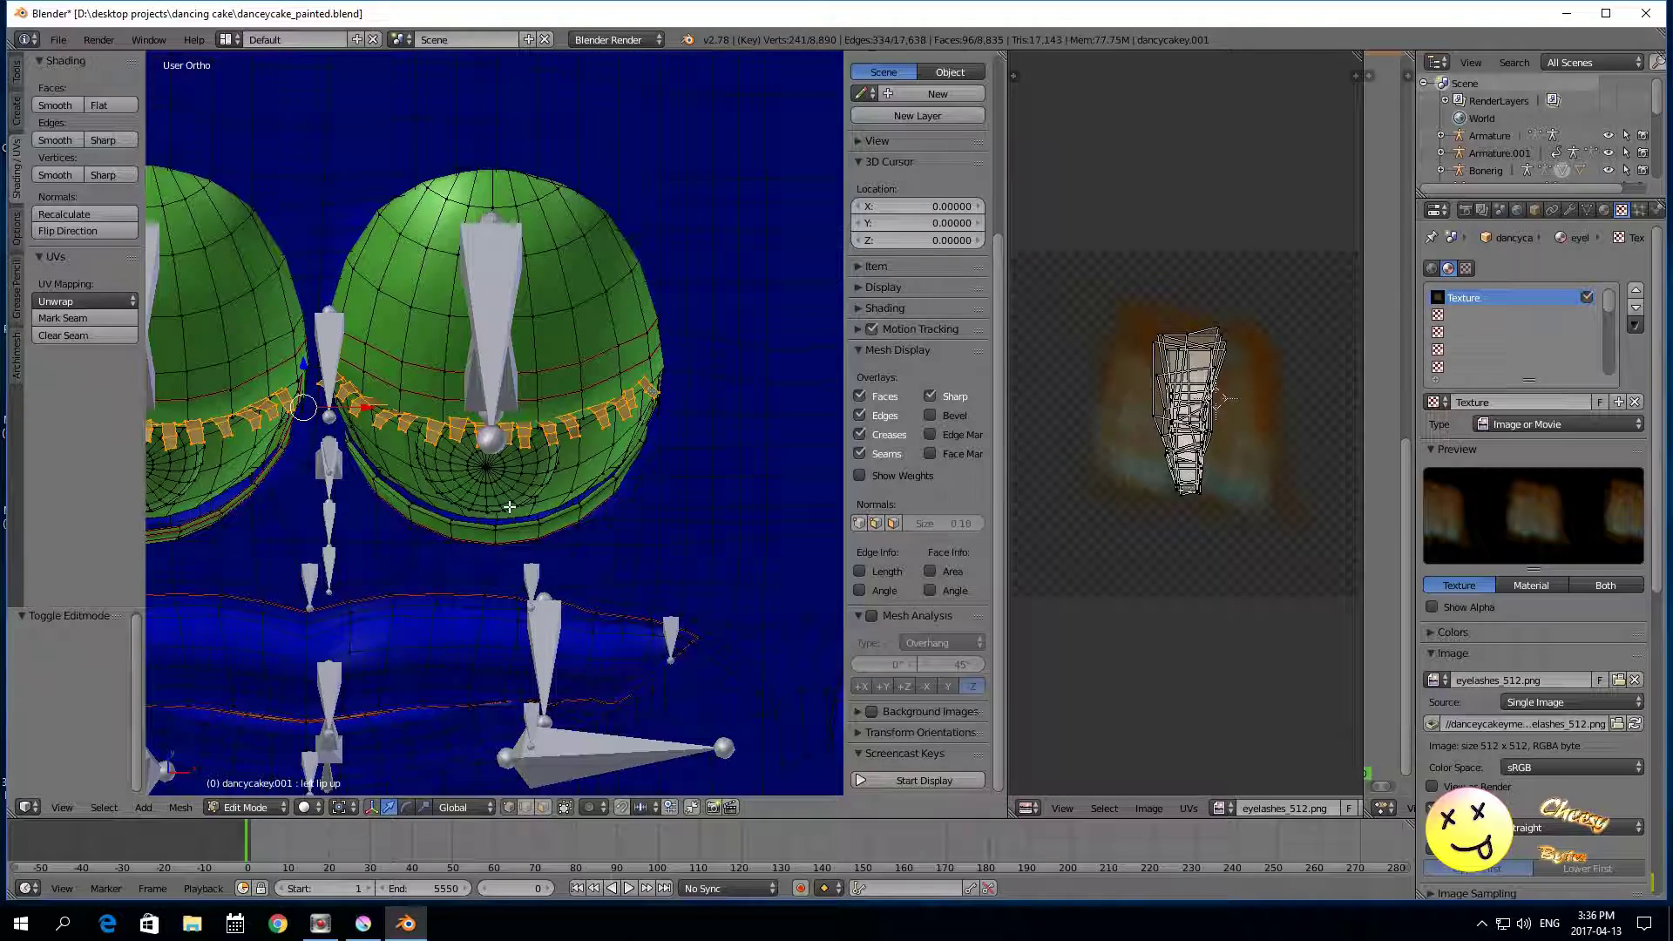
pyautogui.scroll(1, 681, 502)
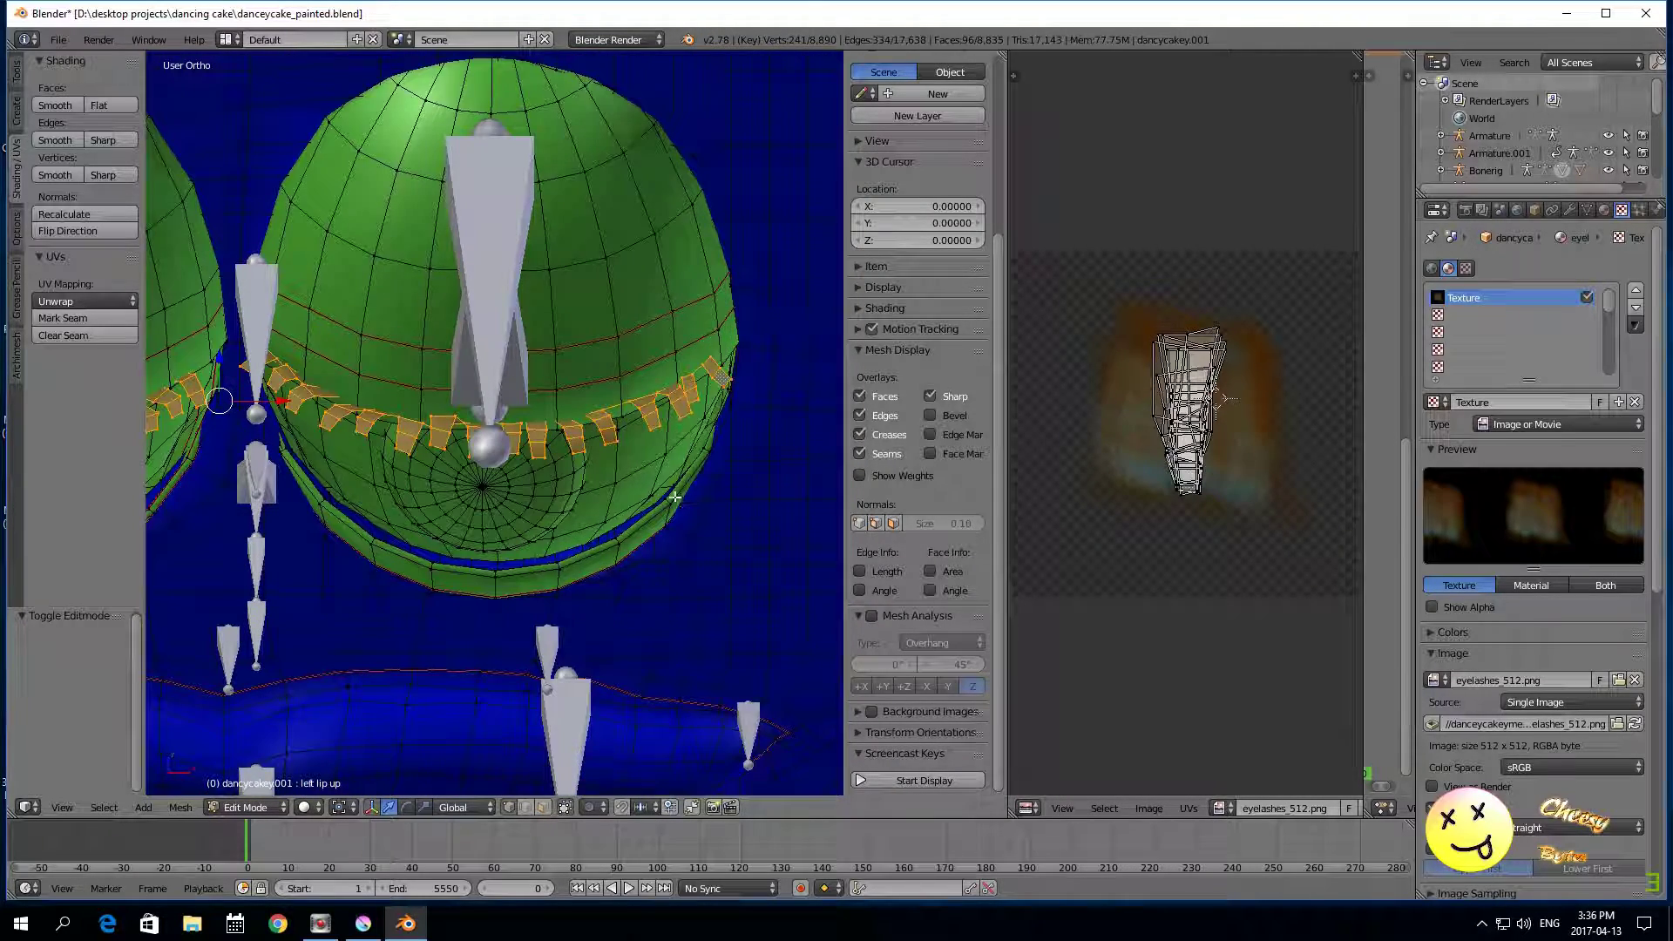
pyautogui.scroll(1, 702, 417)
pyautogui.click(543, 807)
pyautogui.rightClick(763, 369)
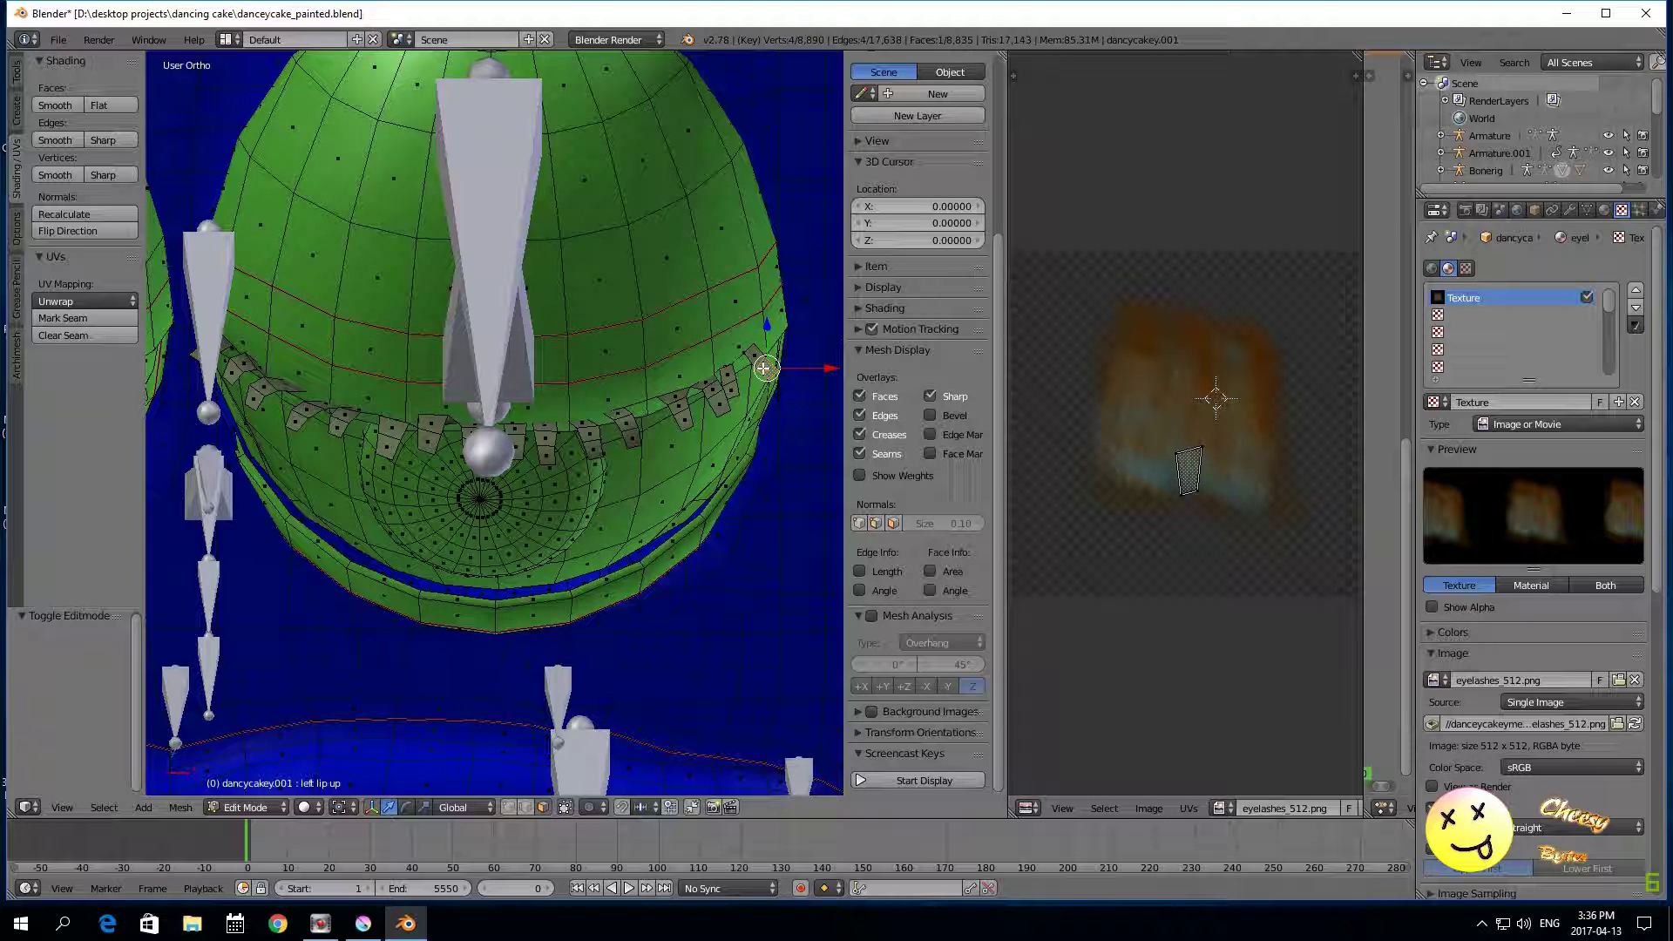
pyautogui.press('ctrl+KP_Add')
pyautogui.press('ctrl+KP_Add')
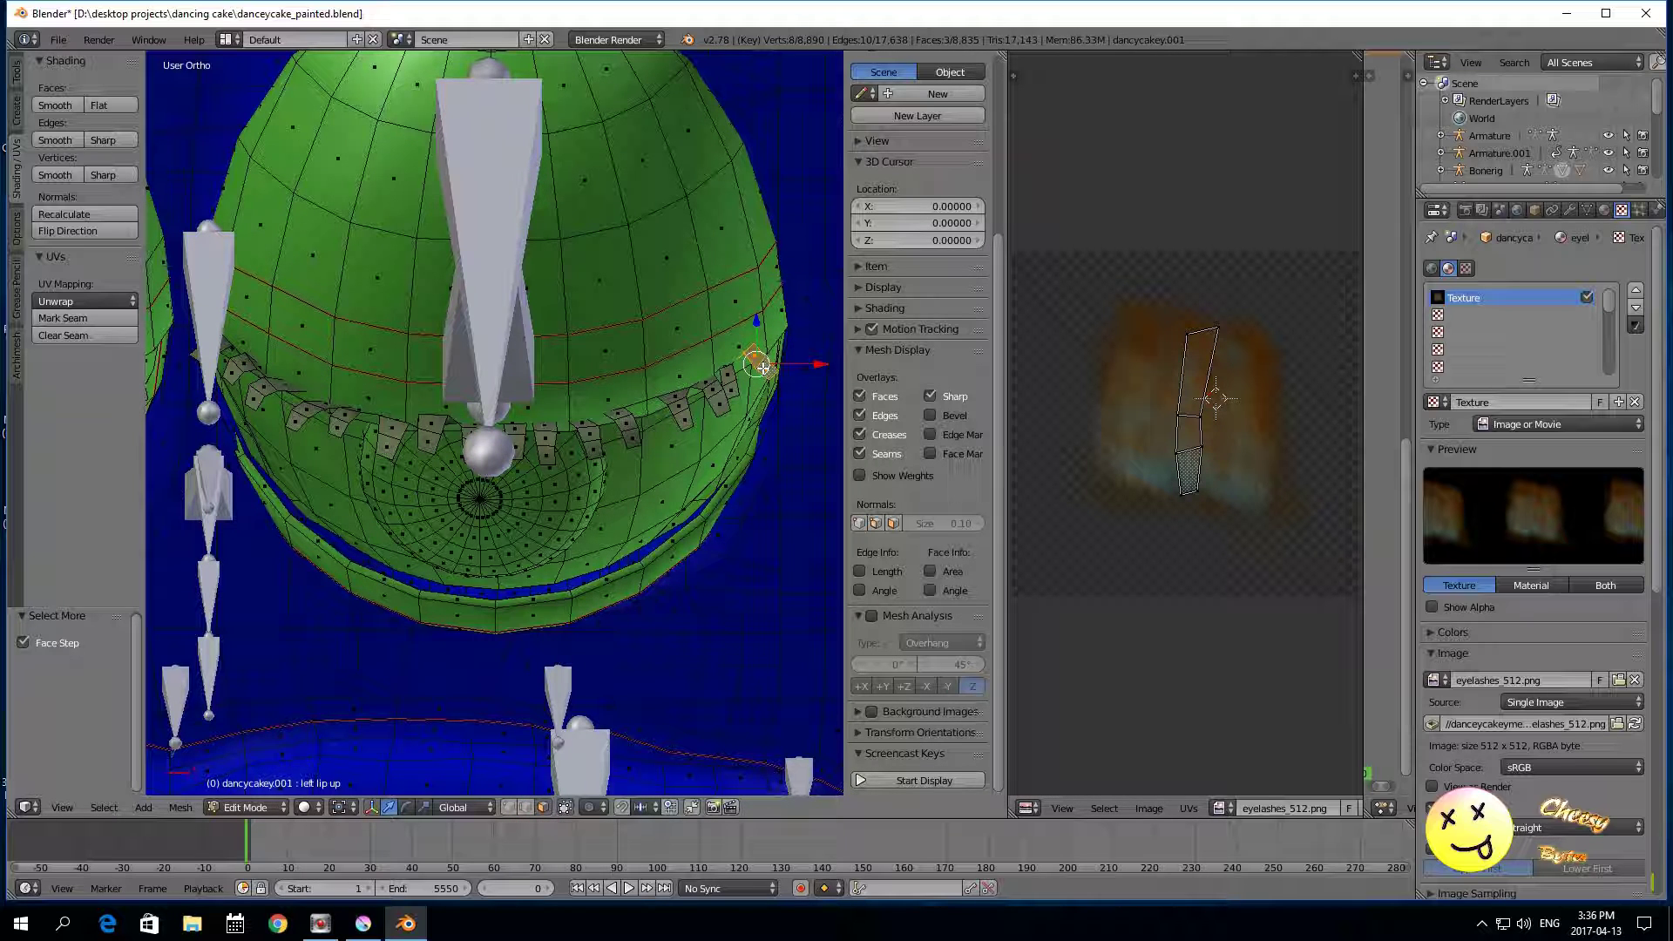
# Step: Check the orientation of the selected eyelash's UVs and unwrap its faces with the standard Unwrap
pyautogui.rightClick(1181, 427)
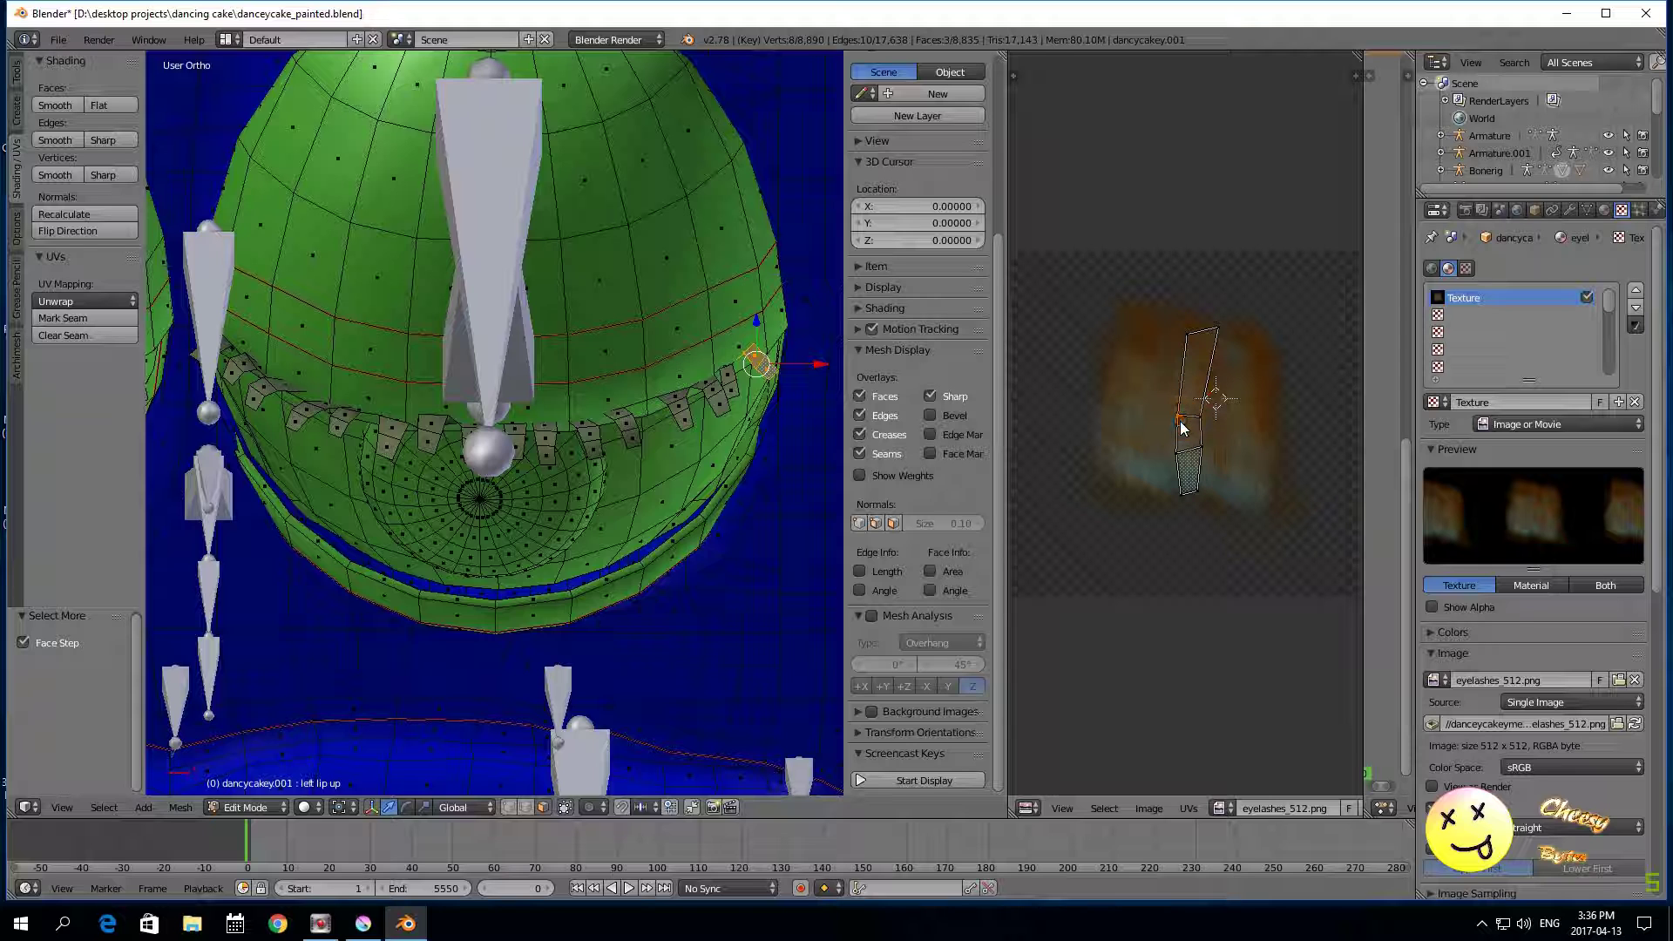
pyautogui.rightClick(1190, 497)
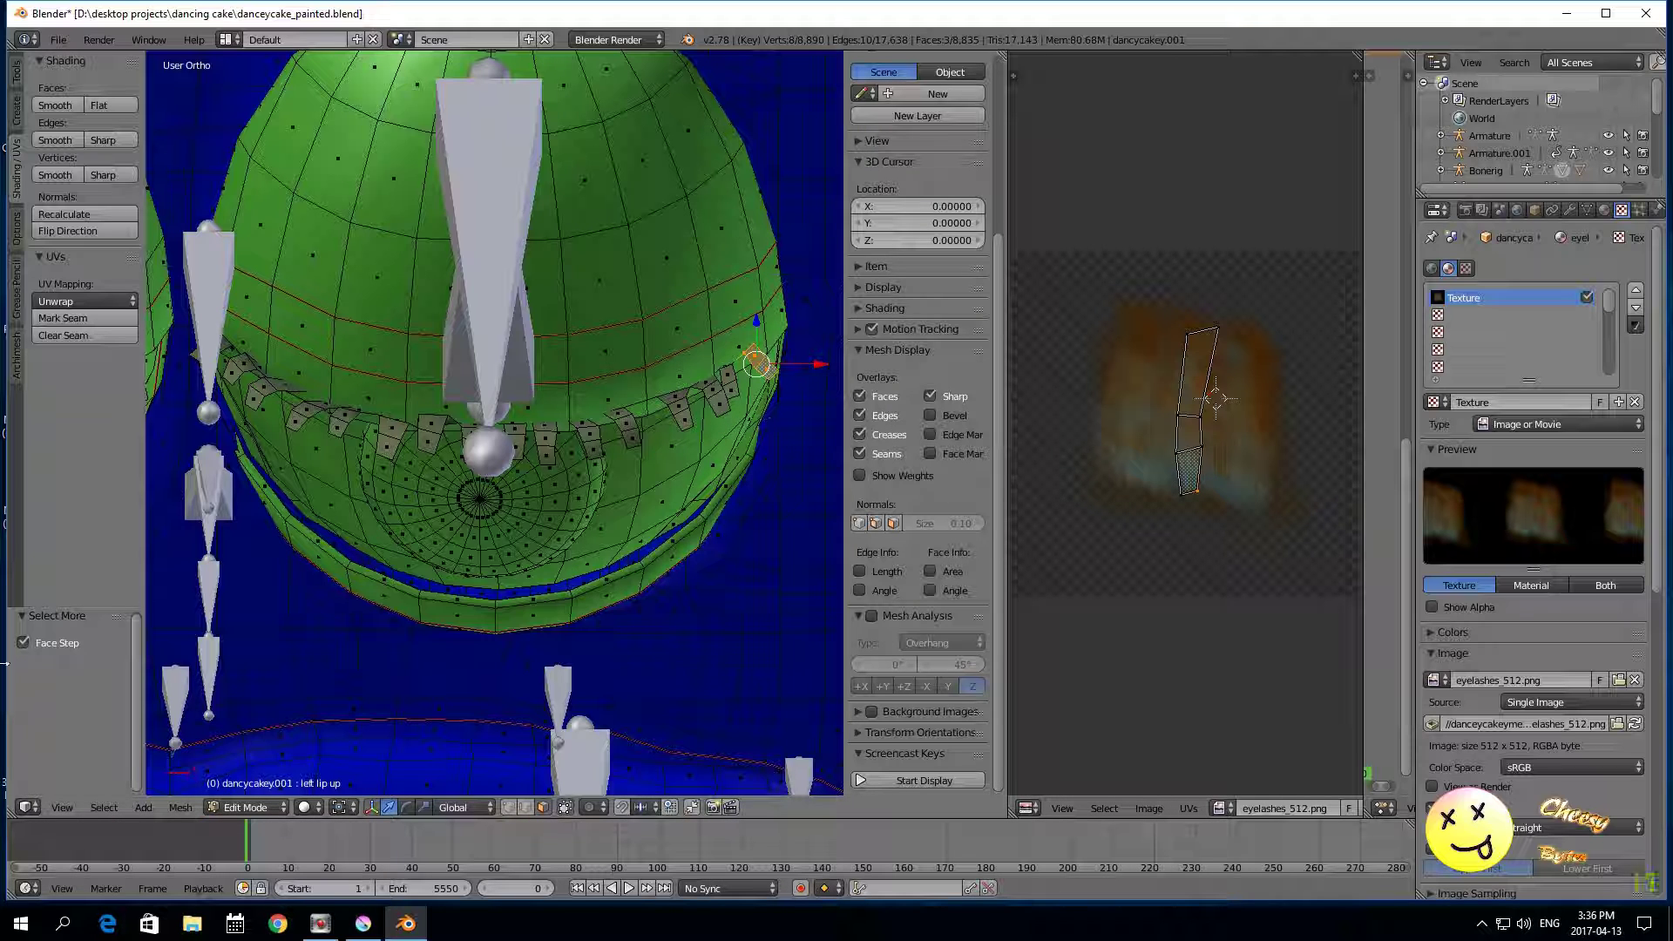
pyautogui.click(181, 807)
pyautogui.moveTo(262, 664)
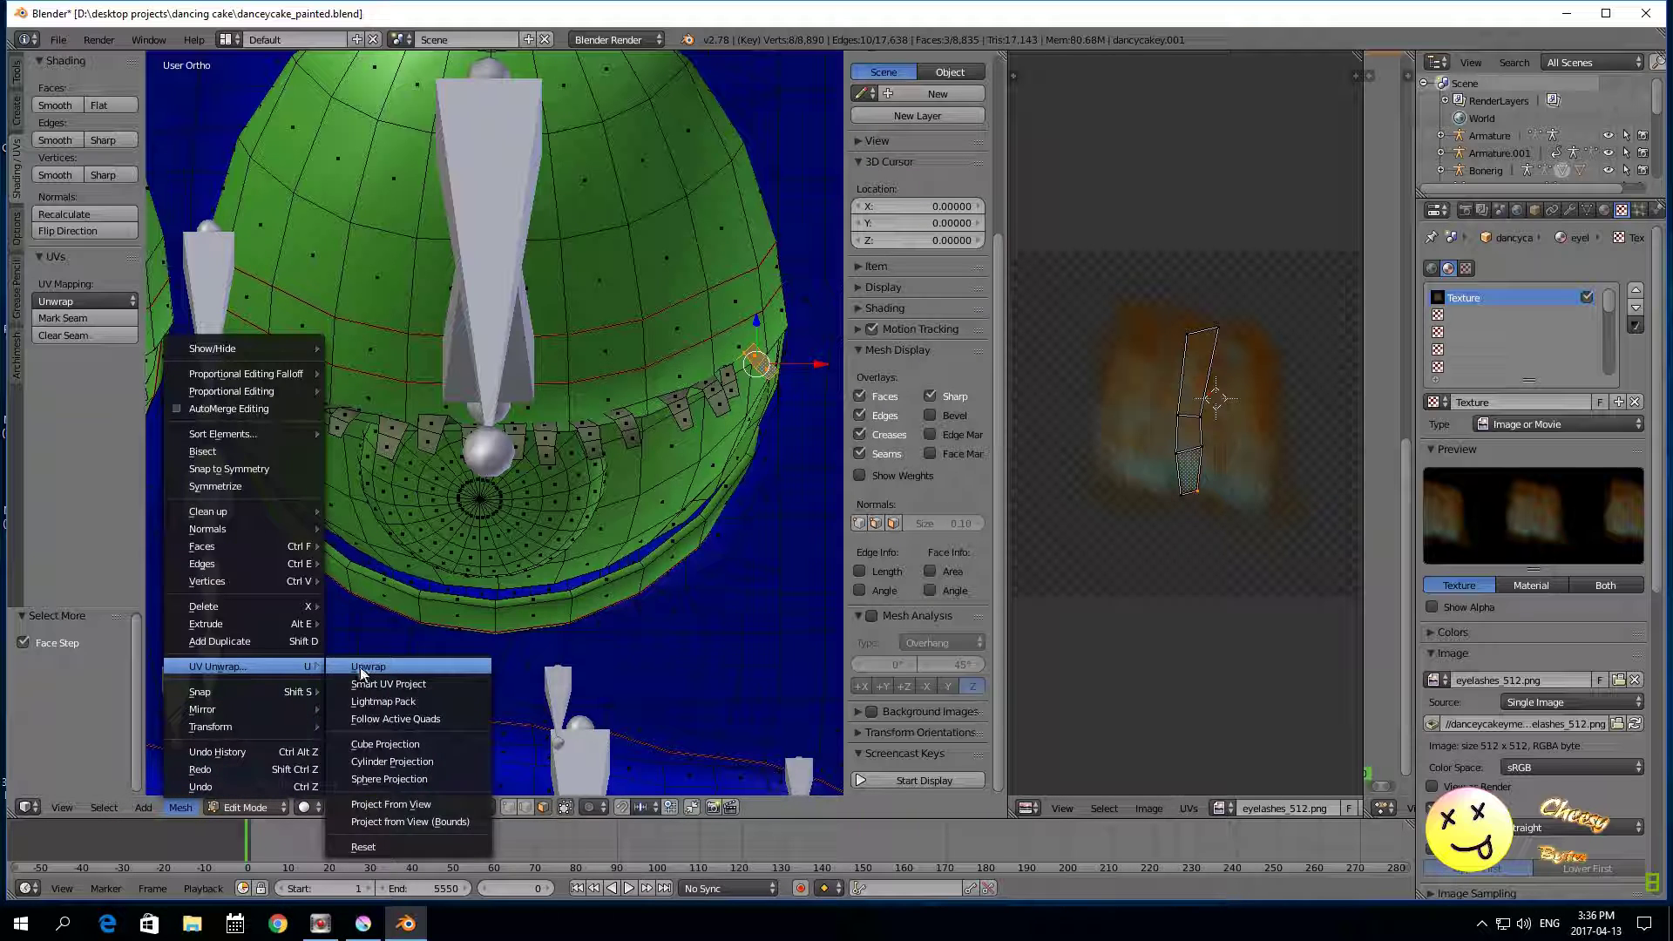
pyautogui.click(361, 666)
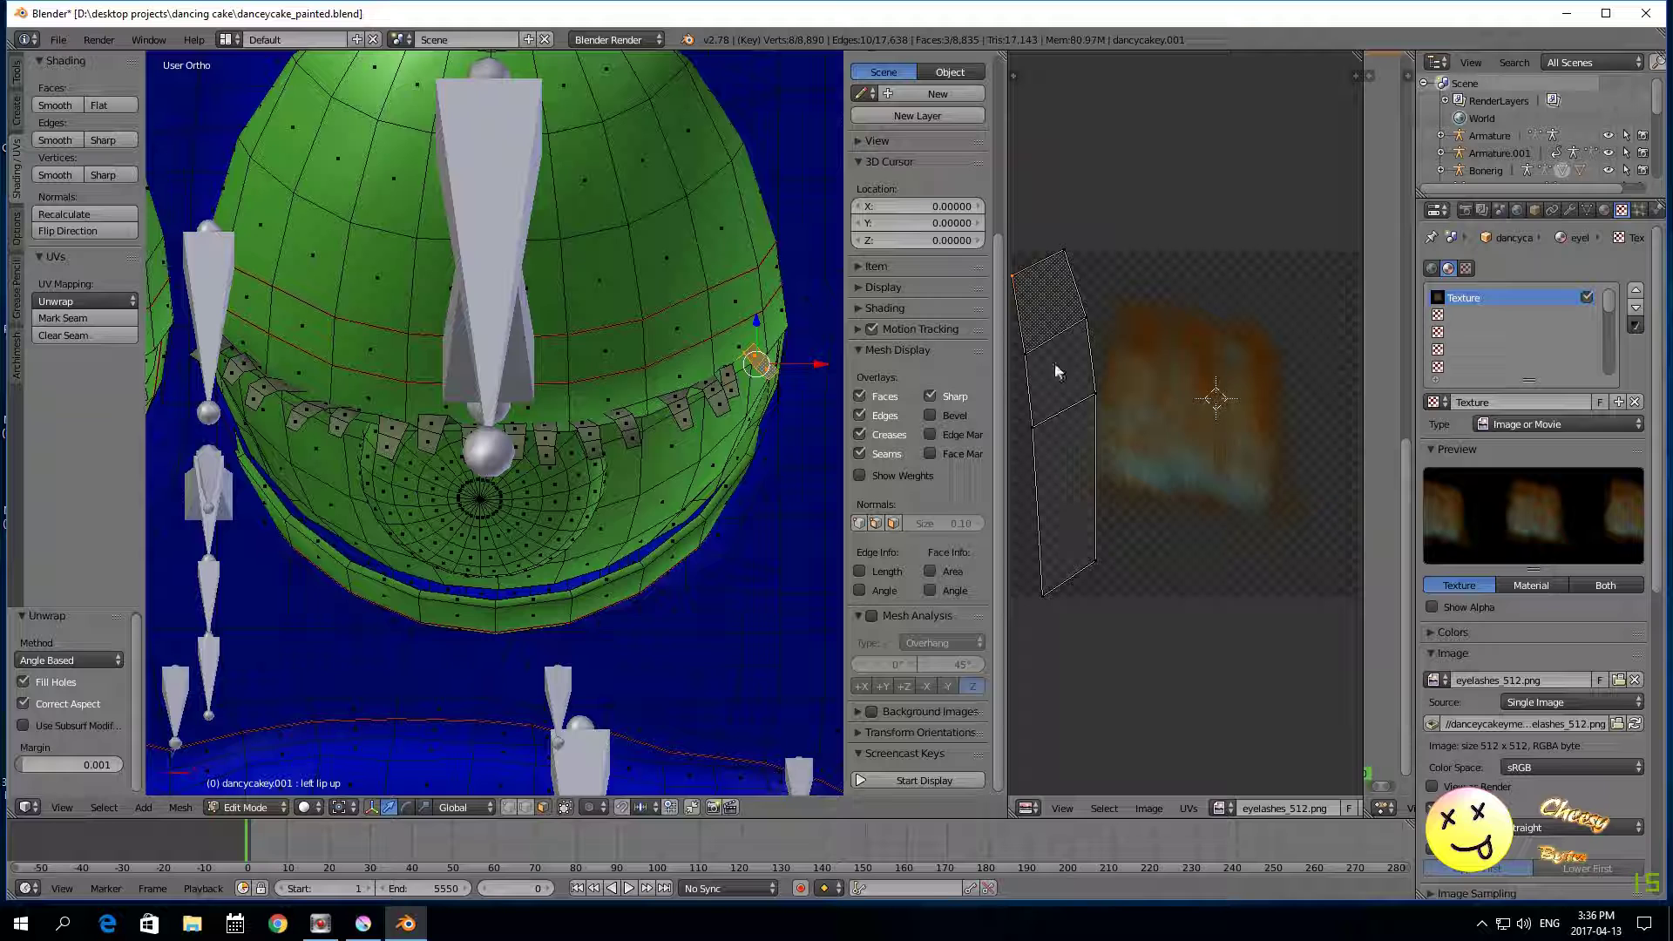
# Step: Reselect the whole eyelash, rotate its UV island 180° and move it by about 0.402 in X and 0.083 in Y onto the painted hair
pyautogui.rightClick(765, 367)
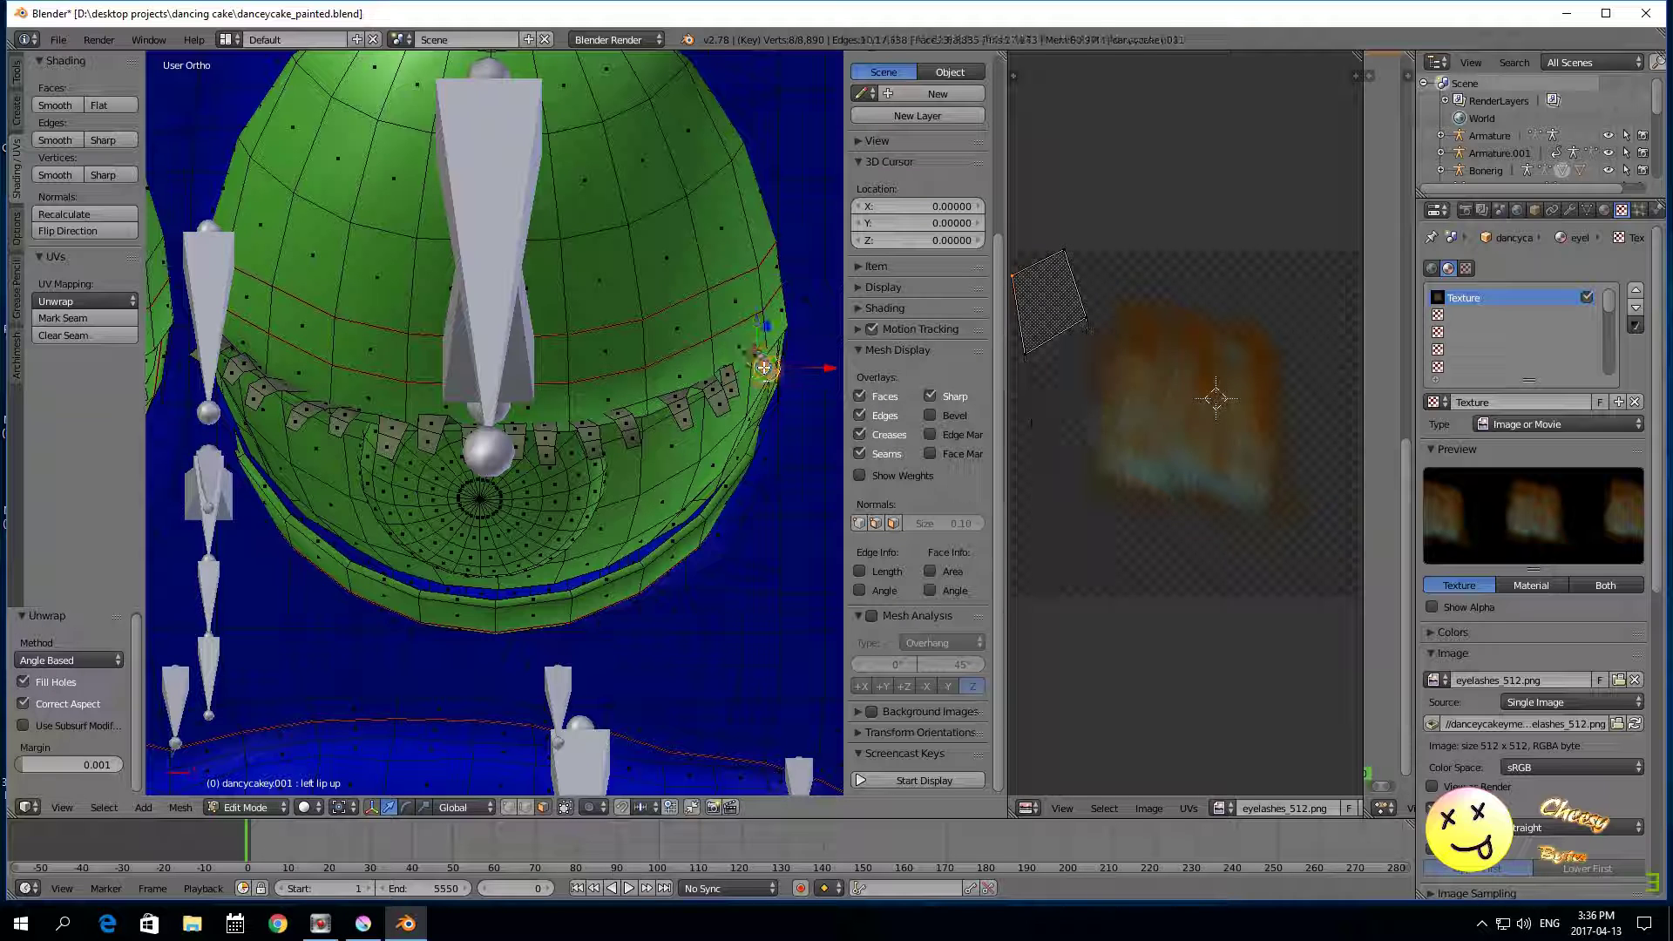
pyautogui.press('ctrl+KP_Add')
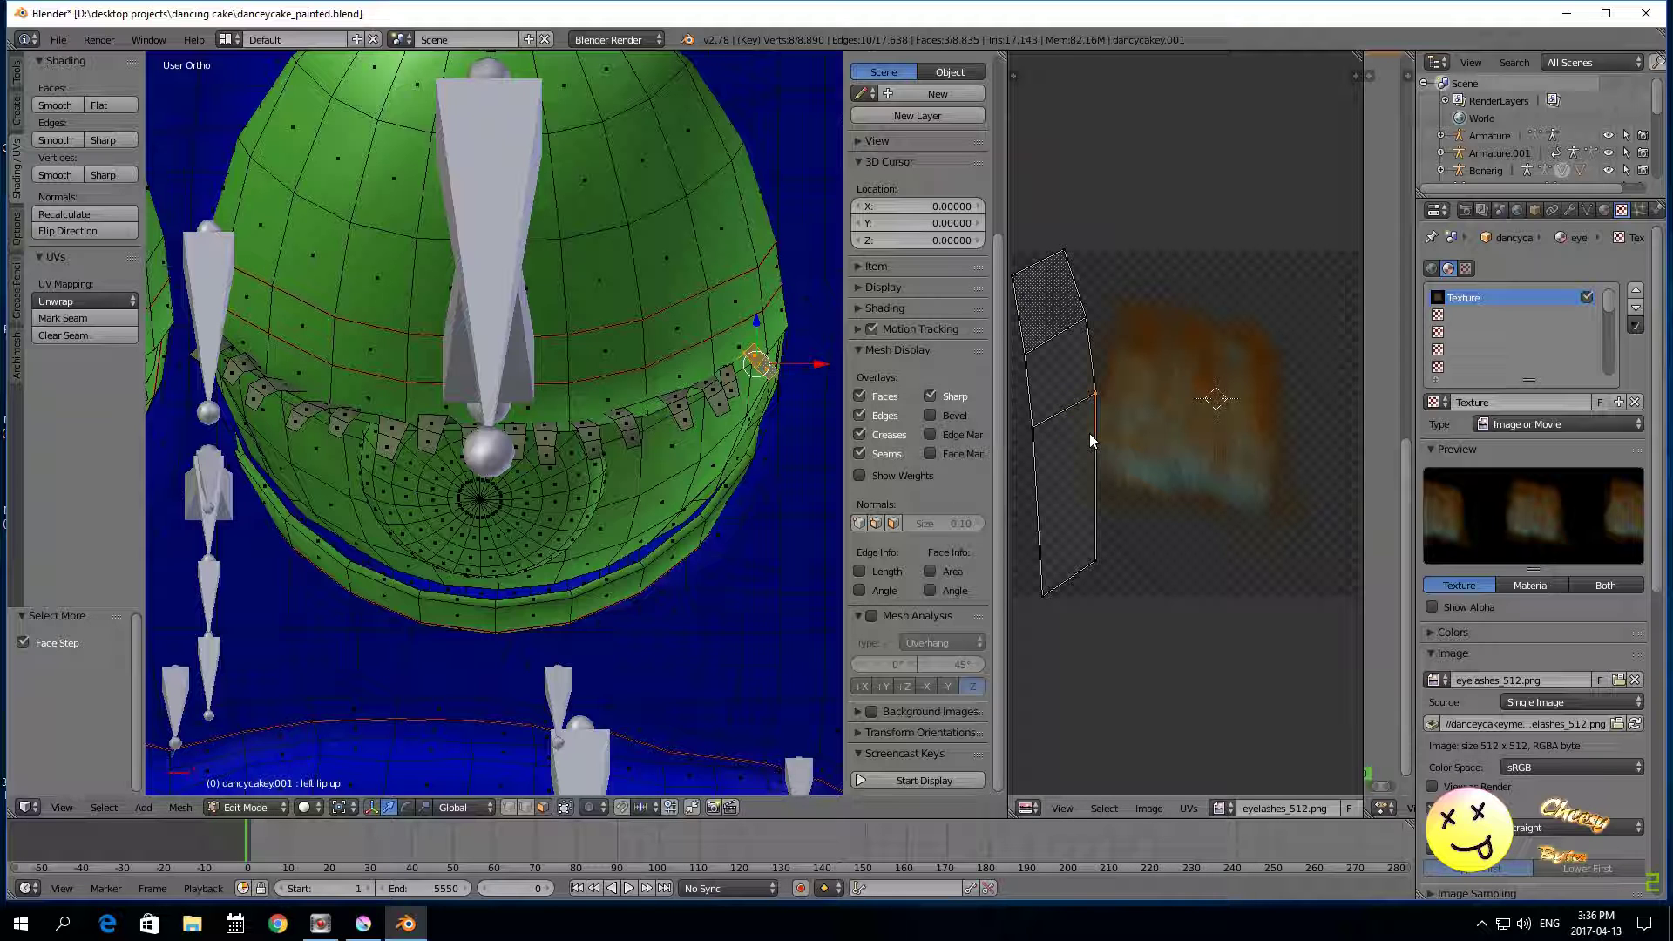
pyautogui.press('a')
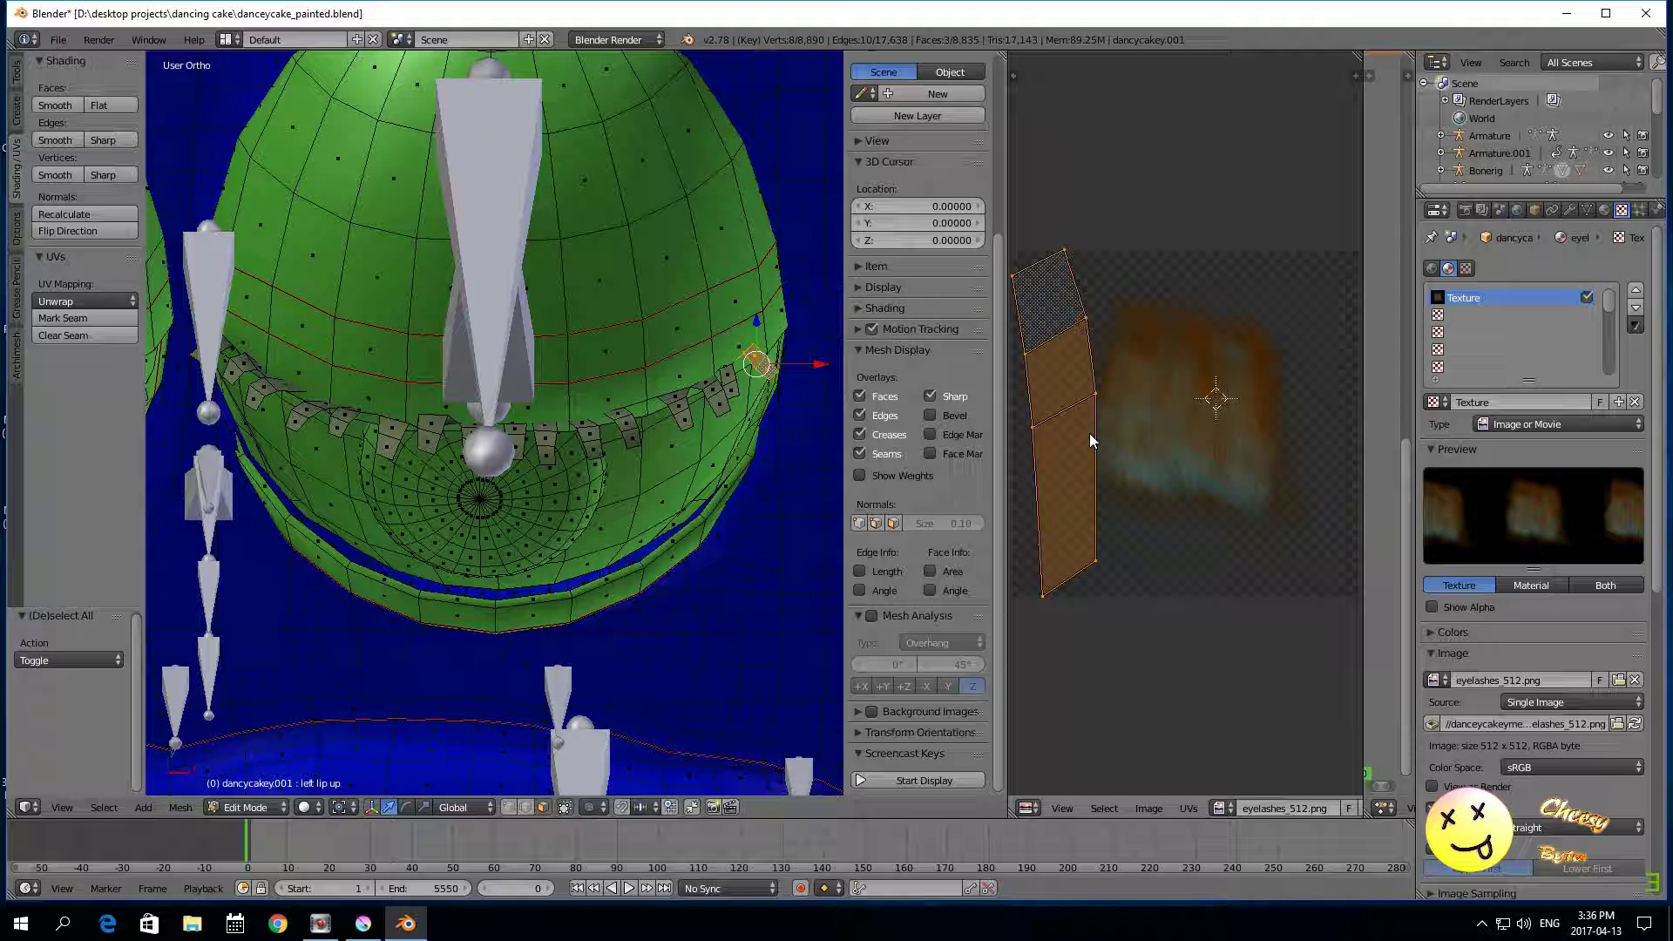
pyautogui.write('r180')
pyautogui.press('Return')
pyautogui.press('g')
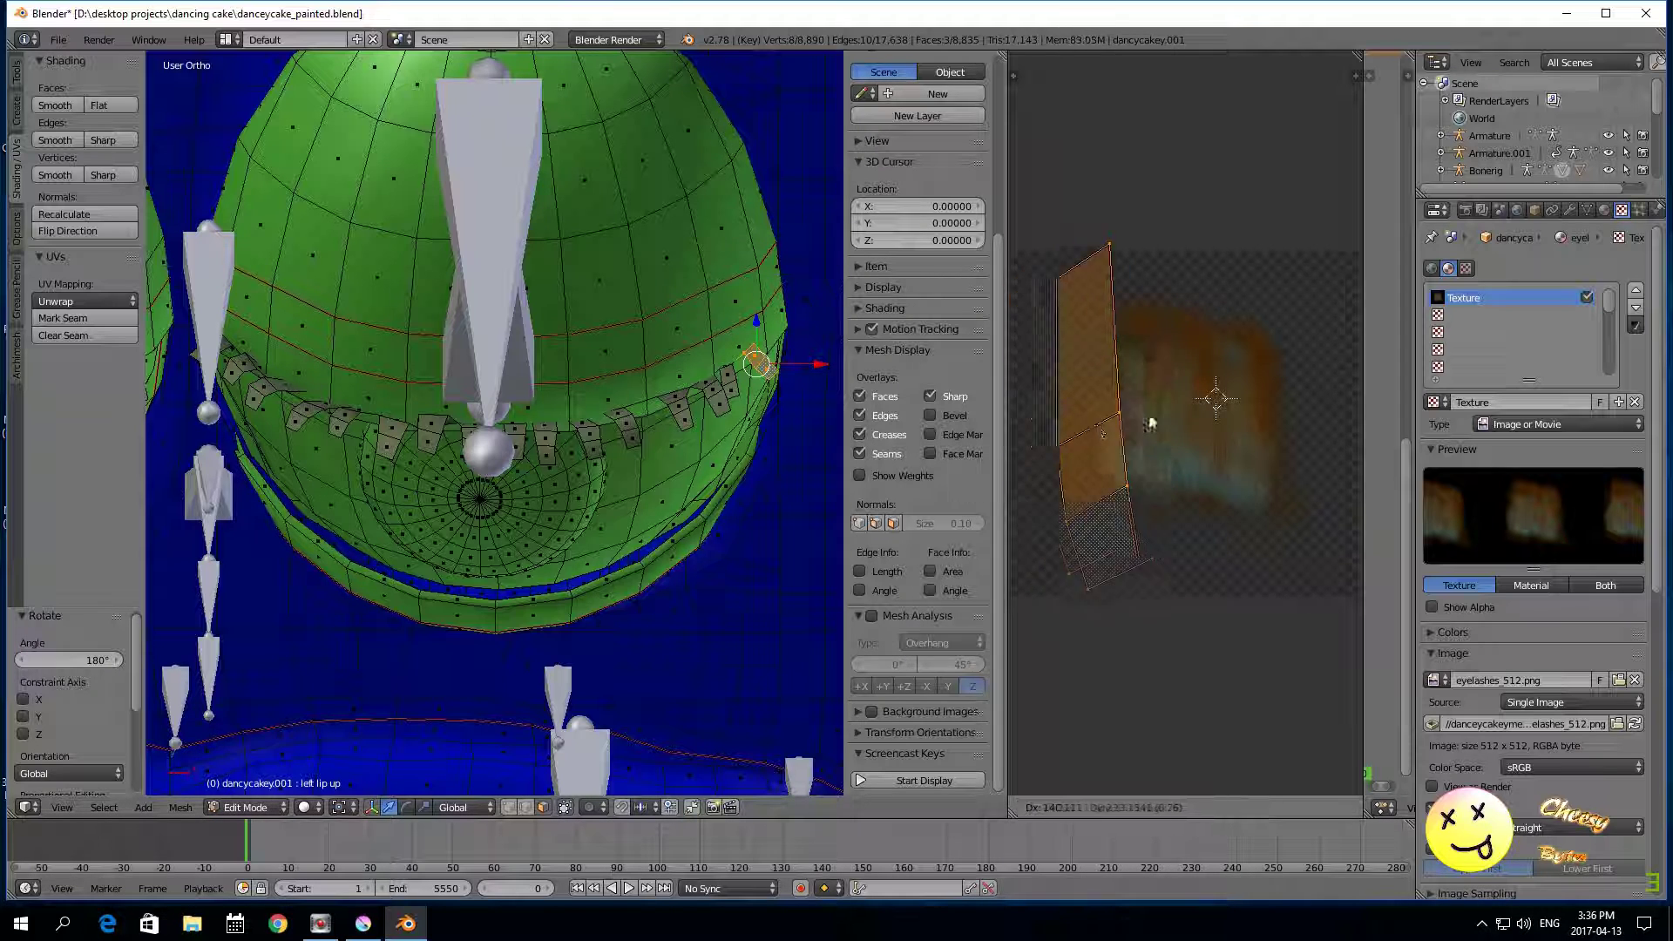
pyautogui.click(1194, 408)
# Step: Rotate the eyelash's UV island by about 14° and another 6° to slant it along the painted hairs
pyautogui.press('r')
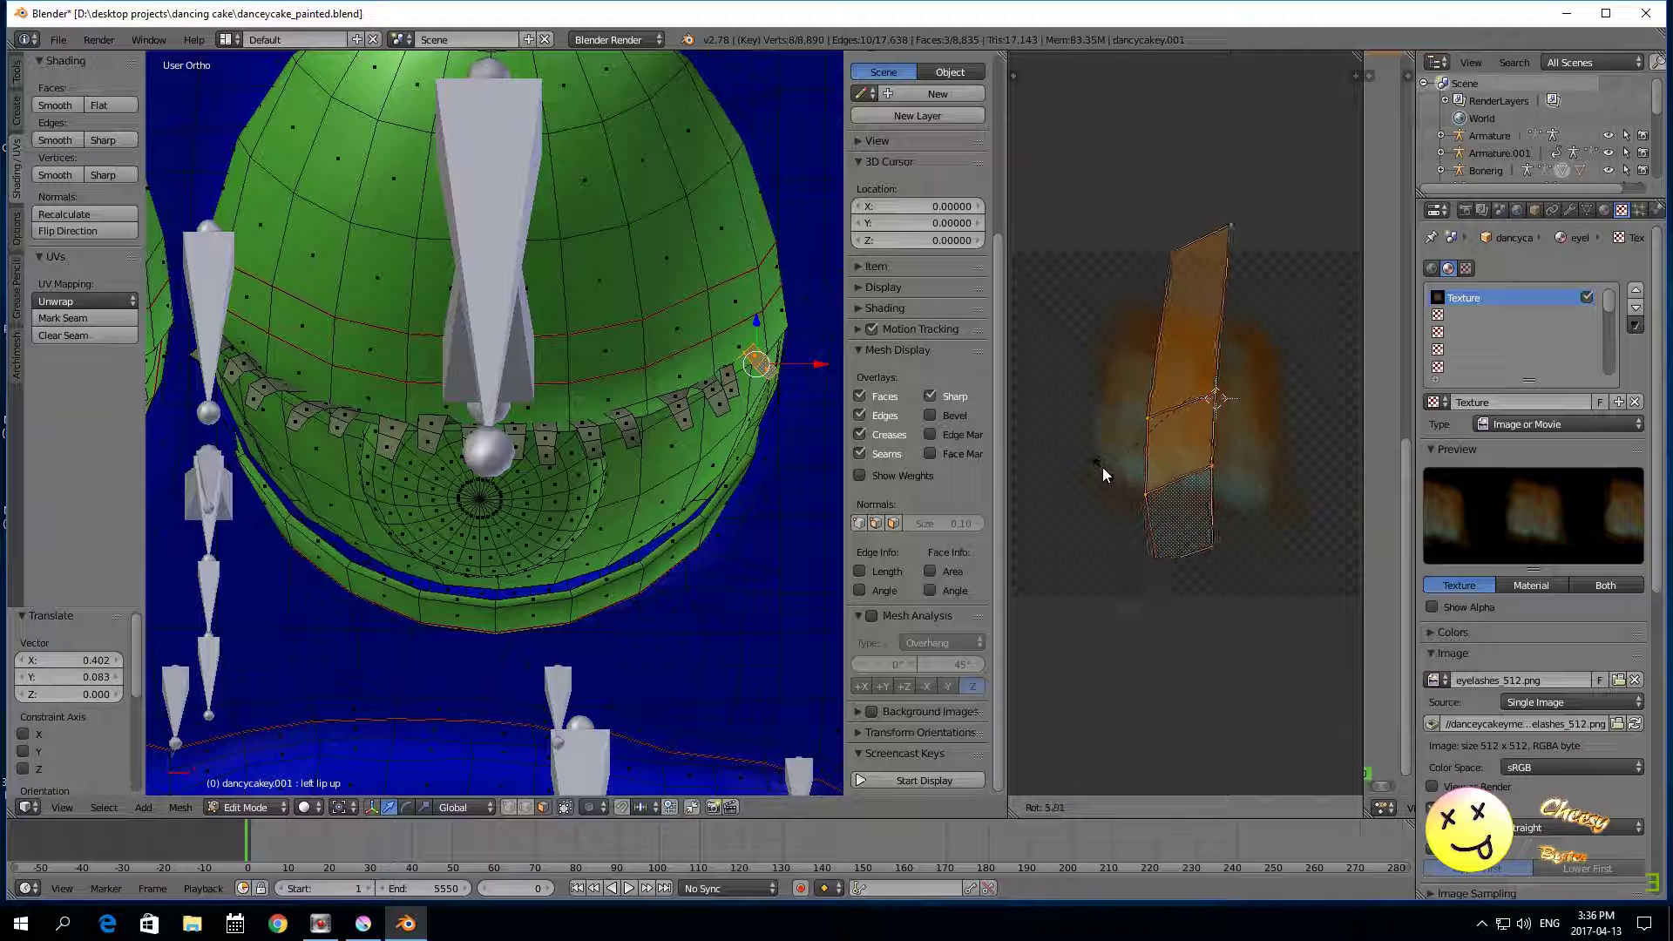
pyautogui.click(1098, 462)
pyautogui.press('r')
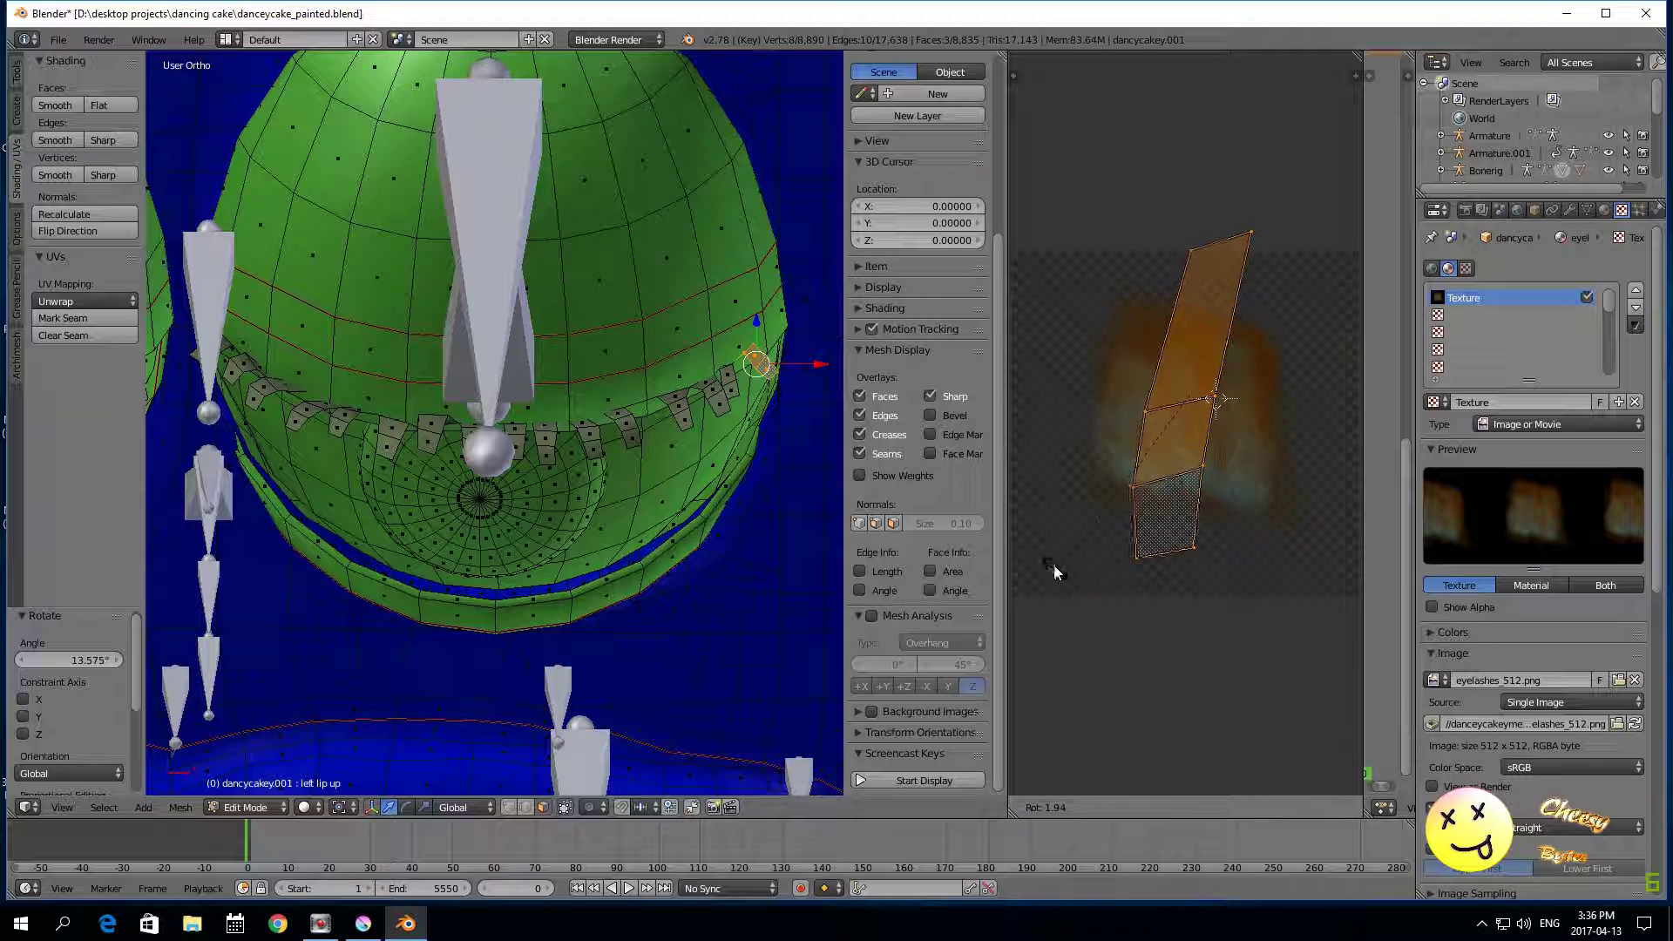
pyautogui.click(1052, 558)
# Step: Scale down the eyelash's UV island and move it by about -0.043 in X and -0.040 in Y inside the painted hair
pyautogui.press('s')
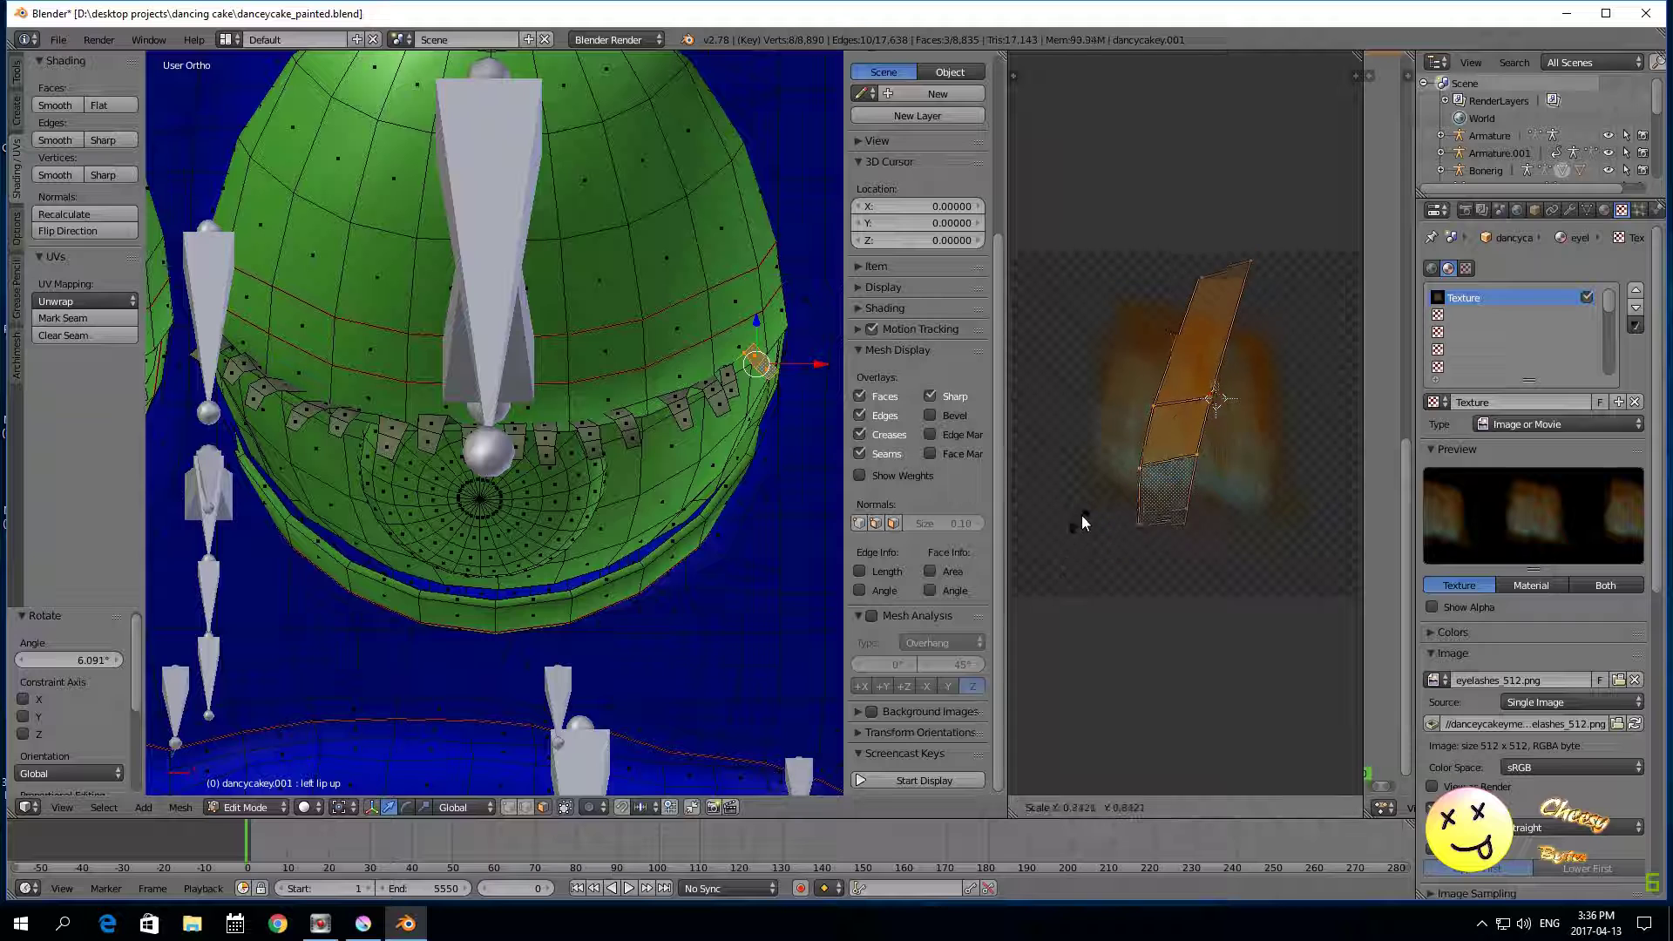
pyautogui.click(1107, 463)
pyautogui.press('g')
pyautogui.click(1093, 474)
pyautogui.scroll(2, 1100, 488)
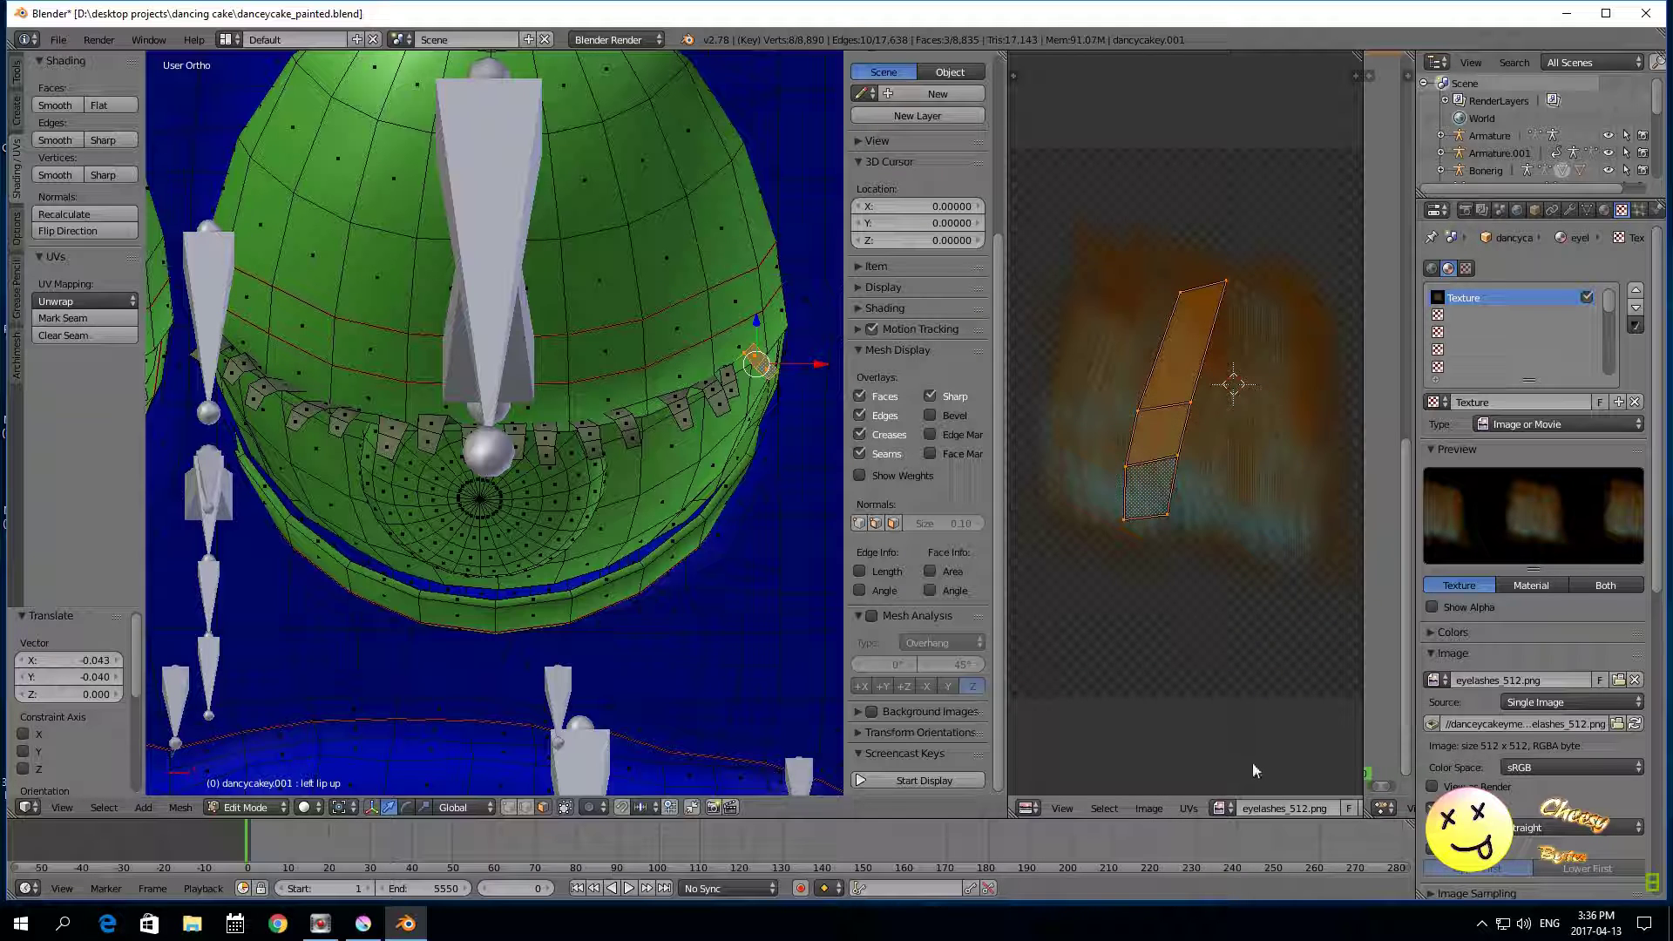
# Step: Move individual corner points of the eyelash's UV island to straighten its outline along the painted hairs
pyautogui.click(1180, 526)
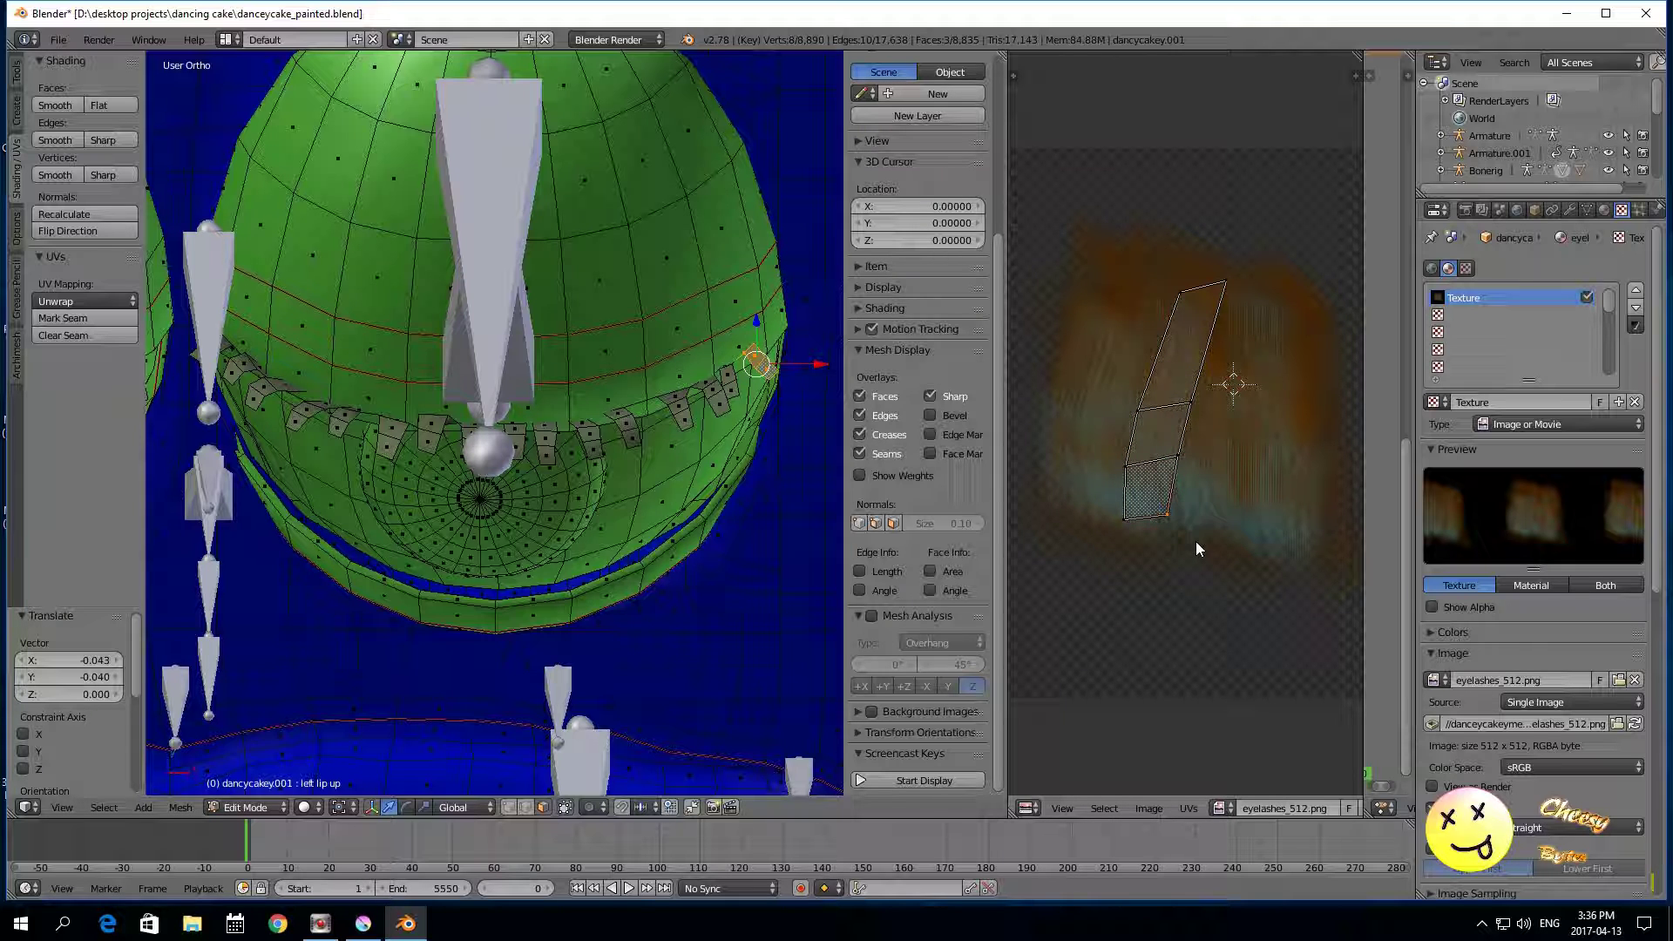
pyautogui.press('g')
pyautogui.click(1182, 555)
pyautogui.rightClick(1172, 300)
pyautogui.press('g')
pyautogui.click(1161, 284)
pyautogui.rightClick(1139, 411)
pyautogui.press('g')
pyautogui.click(1131, 396)
pyautogui.press('g')
pyautogui.click(1122, 435)
# Step: Switch the 3D view to Texture shading and check how the painted hair sits on the eyelashes
pyautogui.click(301, 808)
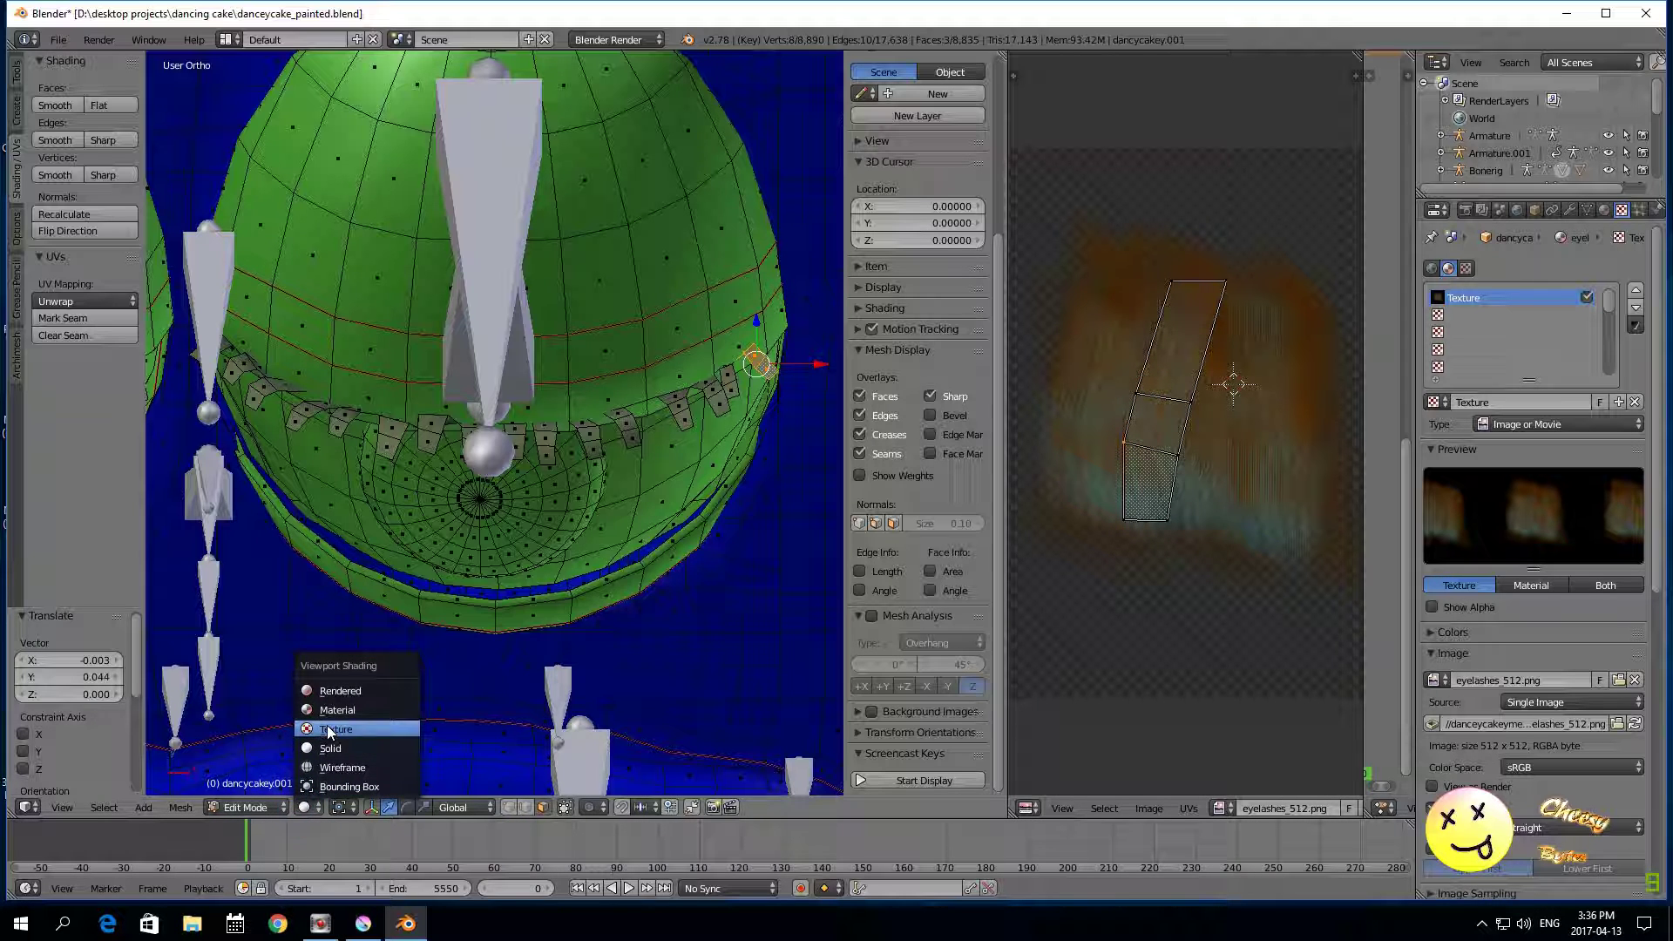
pyautogui.click(327, 728)
pyautogui.scroll(2, 599, 624)
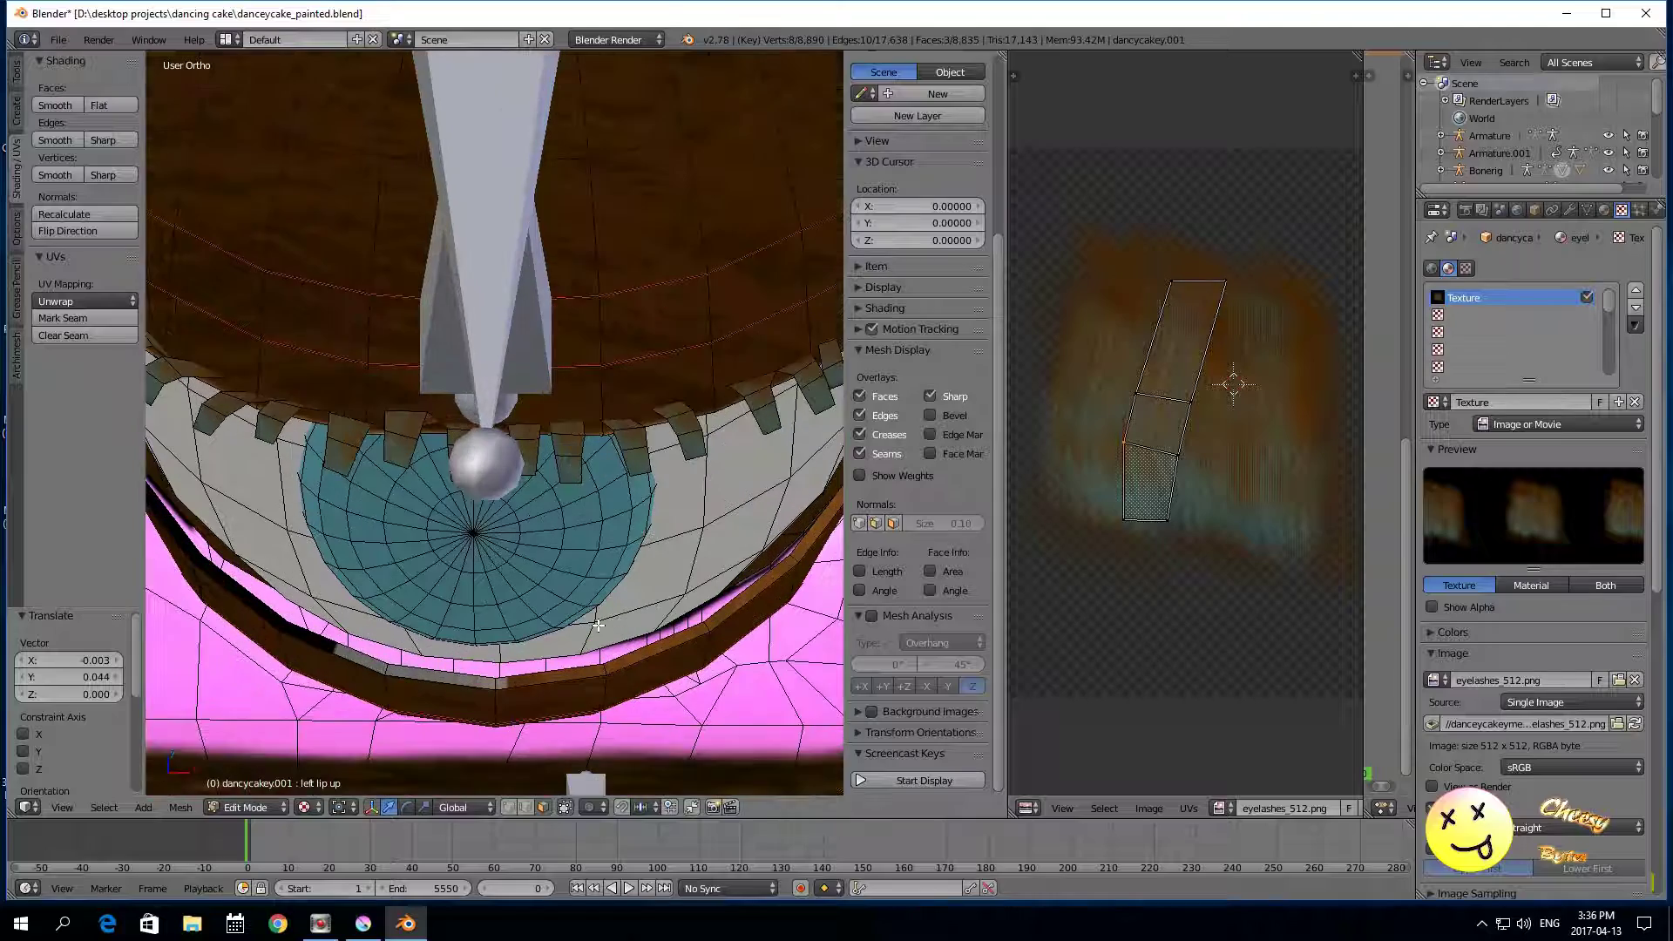
pyautogui.moveTo(599, 625); pyautogui.dragTo(547, 627, button='middle')
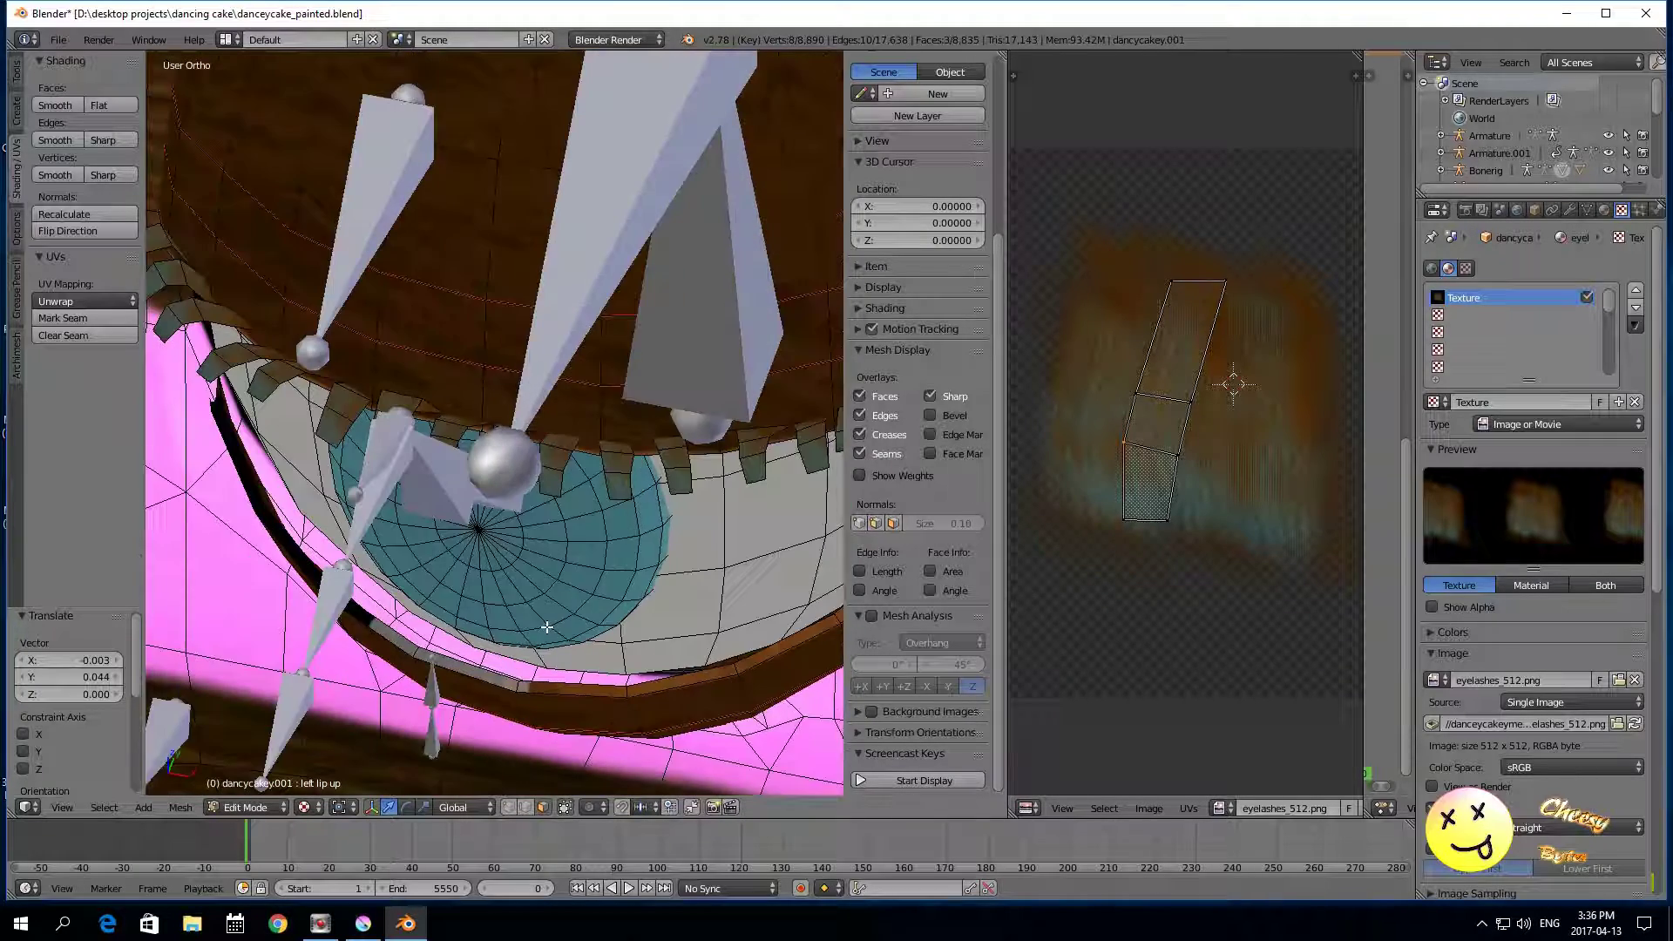
pyautogui.scroll(-2, 548, 628)
pyautogui.scroll(1, 547, 628)
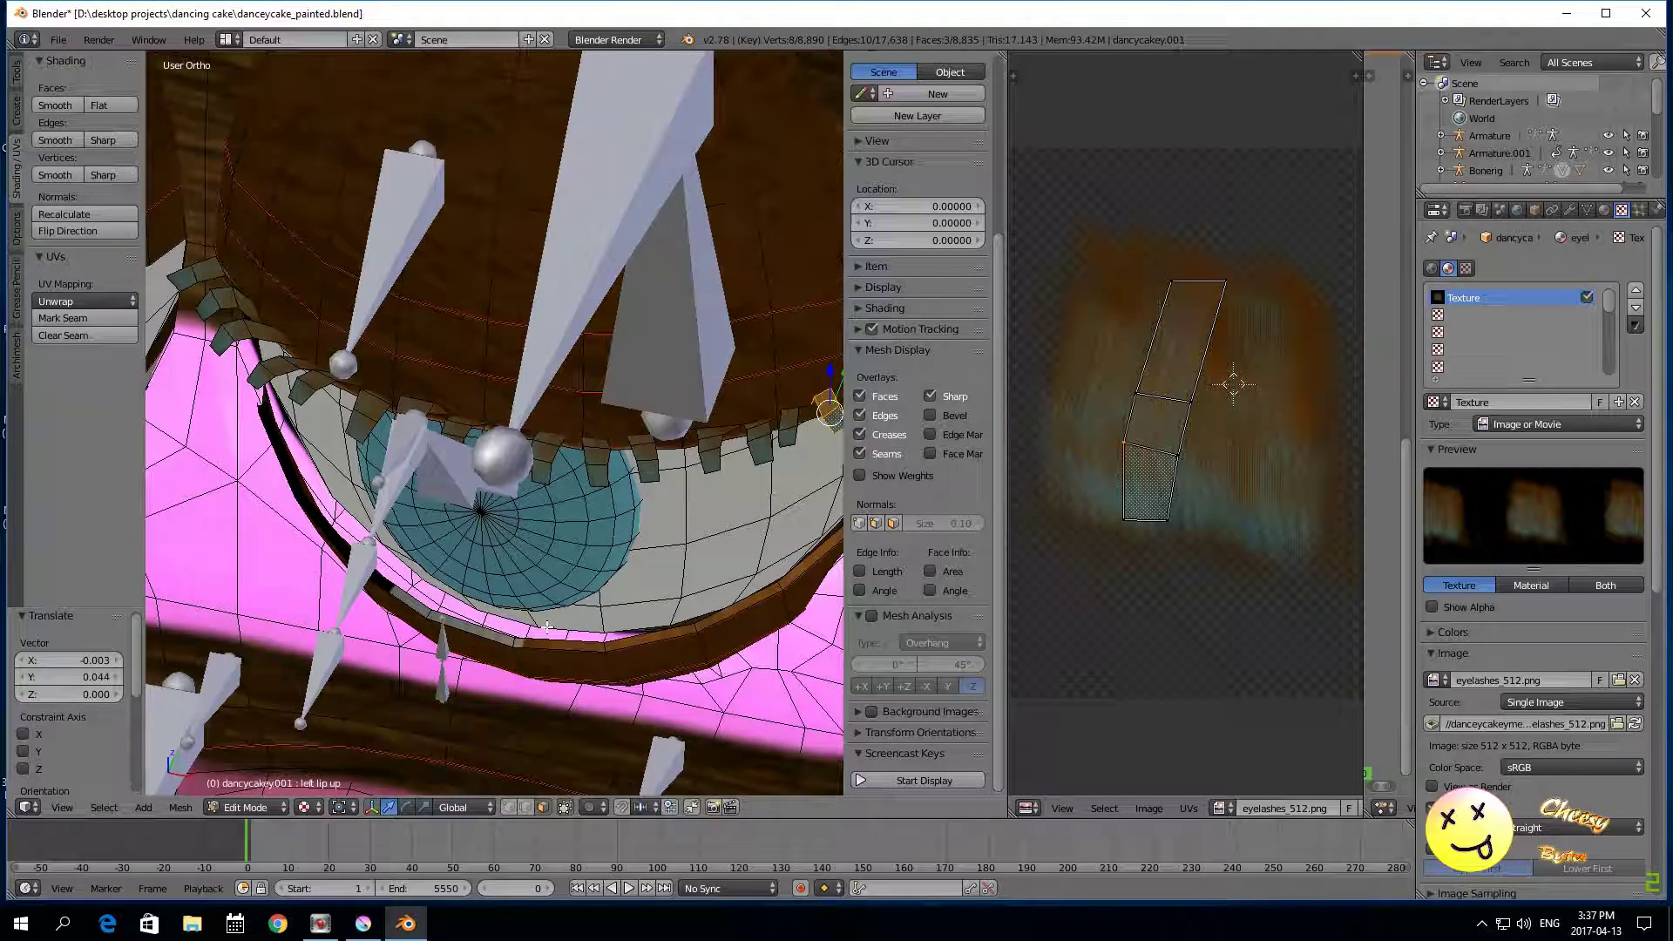
pyautogui.scroll(1, 547, 628)
pyautogui.scroll(-2, 548, 627)
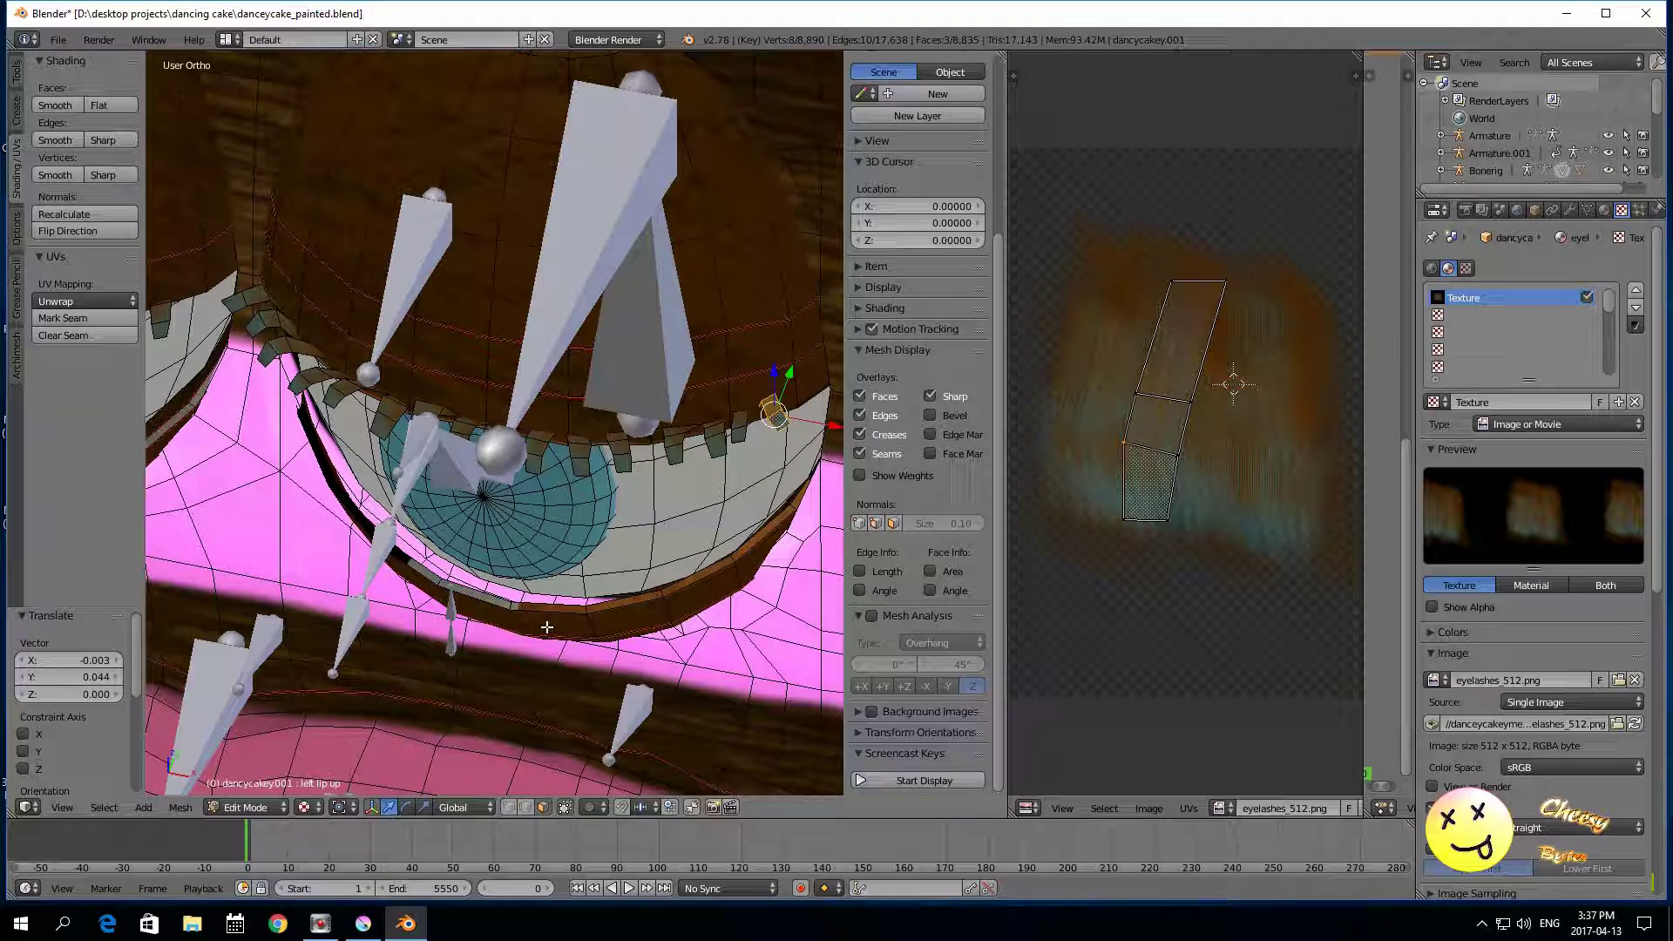
# Step: Hide the finished eyelash, select the next whole one and move its UV corner points to even out its outline
pyautogui.press('h')
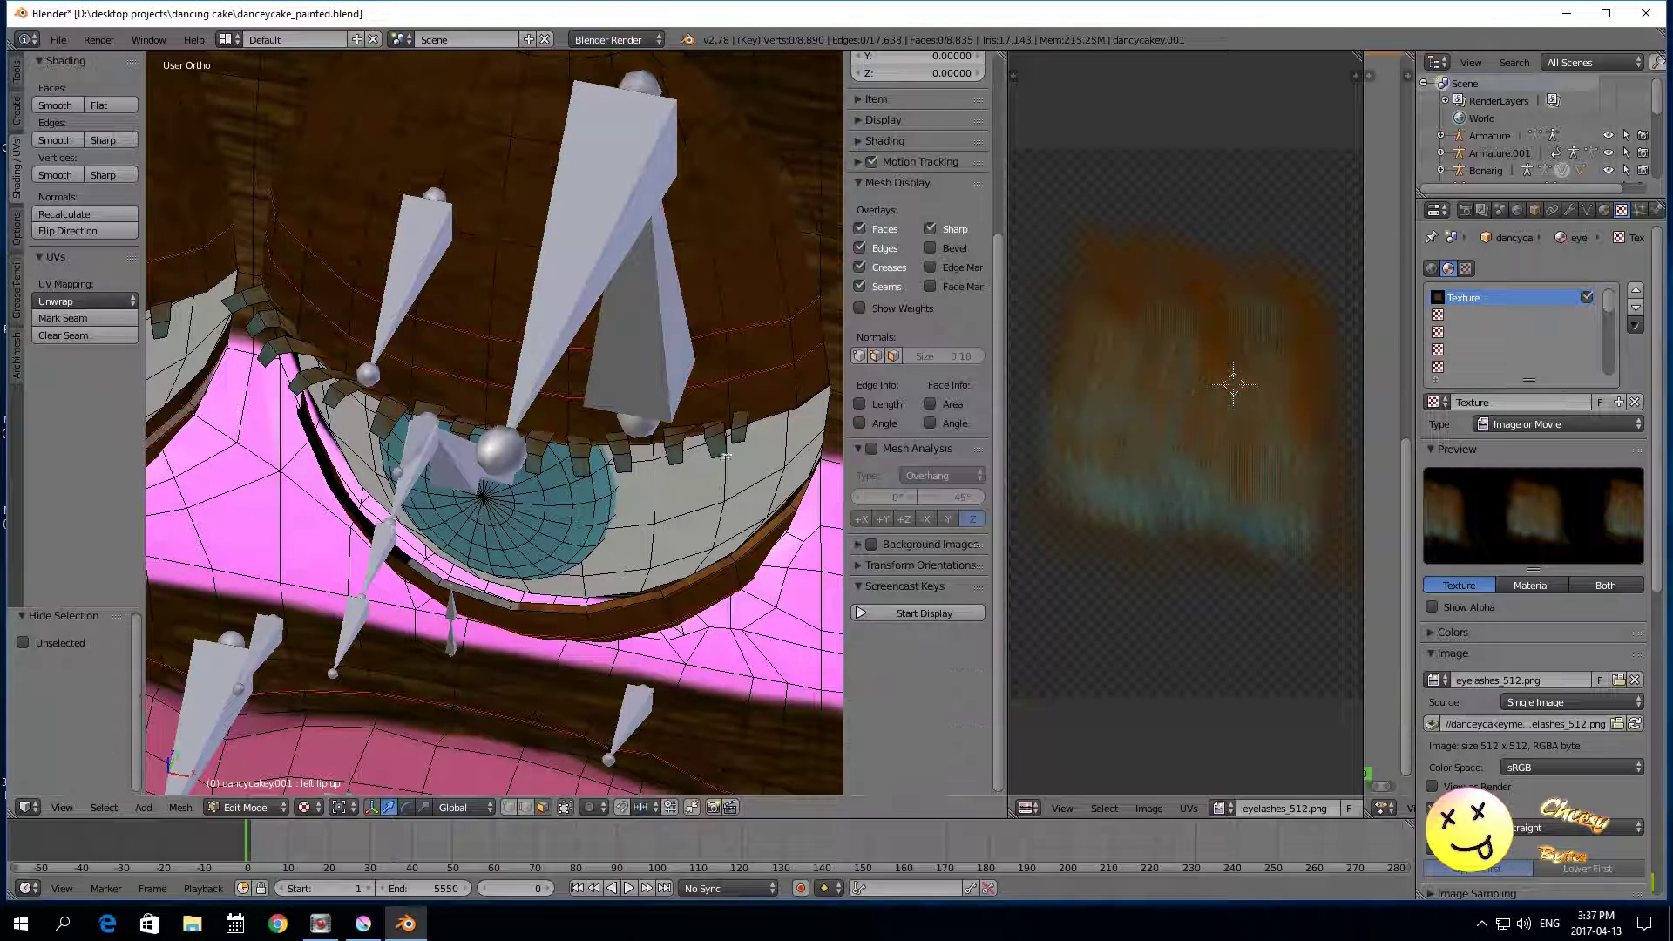
pyautogui.rightClick(737, 439)
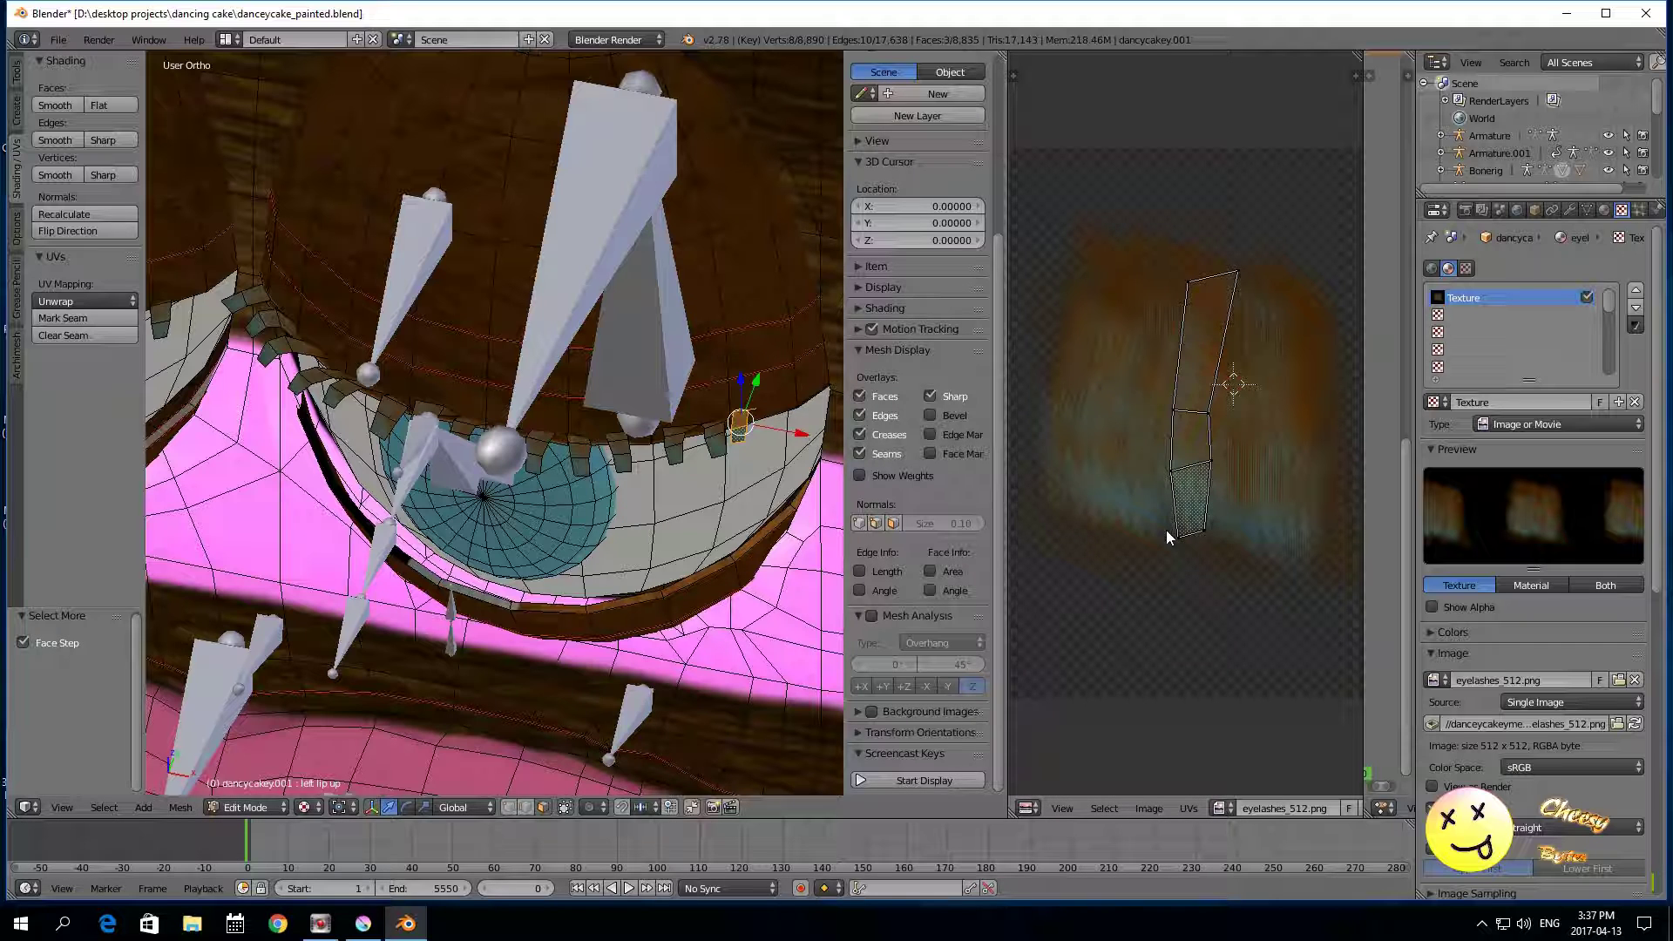
pyautogui.press('g')
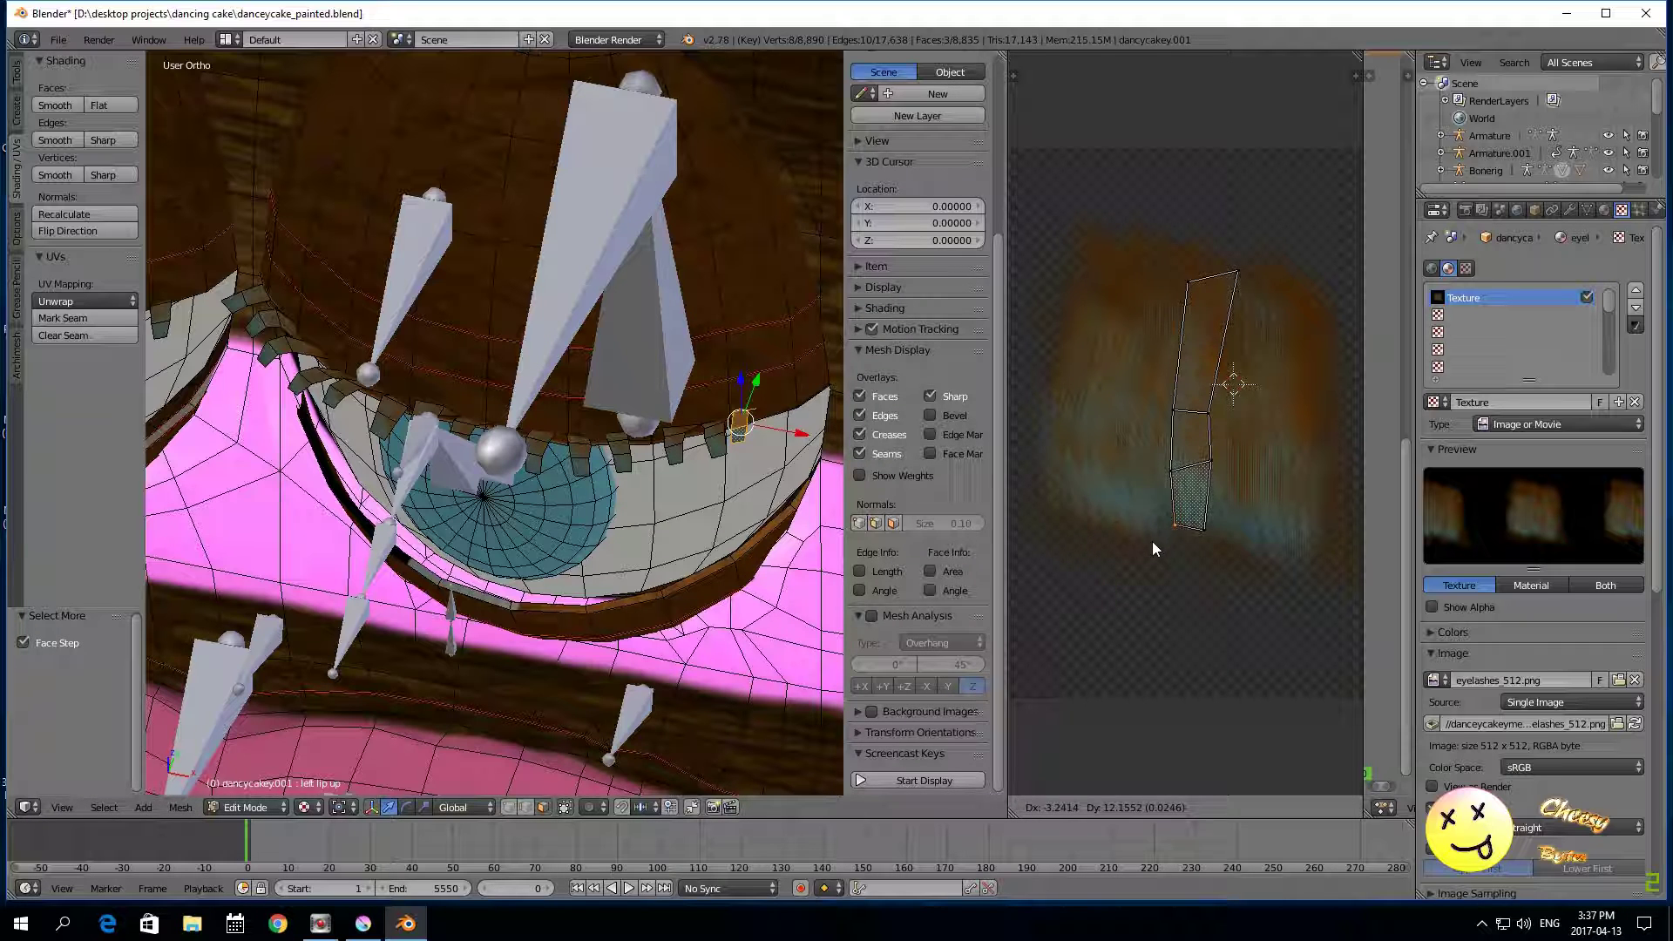
pyautogui.click(1151, 541)
pyautogui.press('g')
pyautogui.click(1203, 422)
pyautogui.click(1167, 281)
pyautogui.rightClick(1238, 273)
pyautogui.press('g')
pyautogui.click(1240, 279)
pyautogui.rightClick(1158, 464)
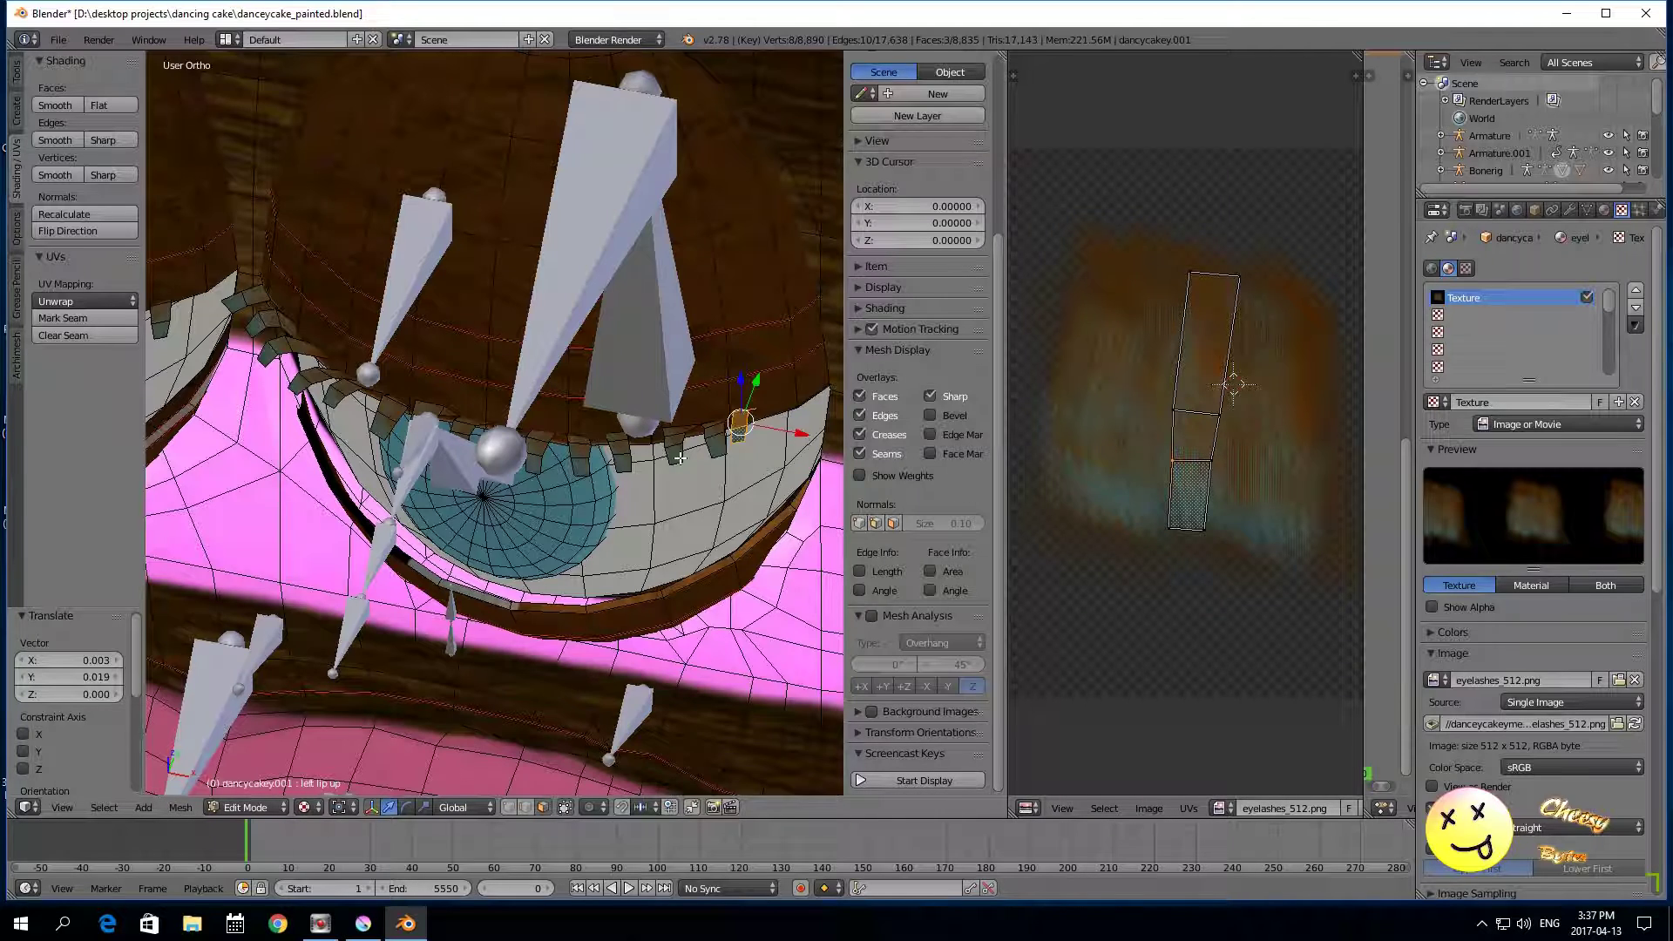
# Step: Frame the selected eyelash in the 3D view and unwrap its faces again with the standard Unwrap
pyautogui.moveTo(675, 452); pyautogui.dragTo(697, 490, button='middle')
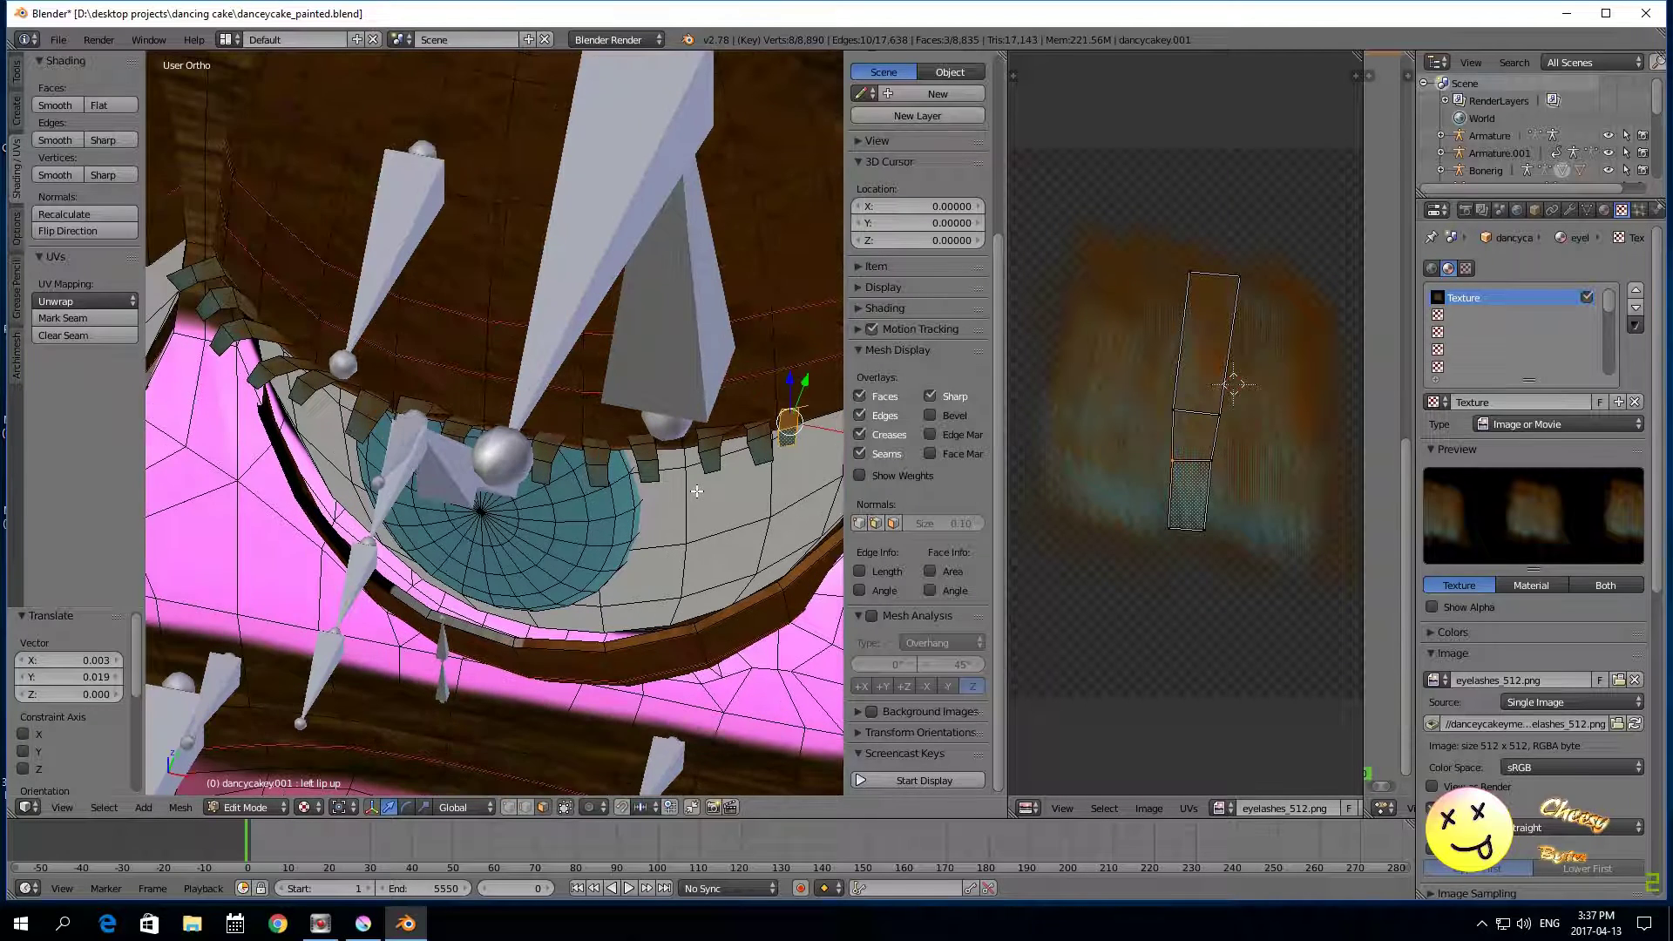
pyautogui.click(61, 808)
pyautogui.click(96, 414)
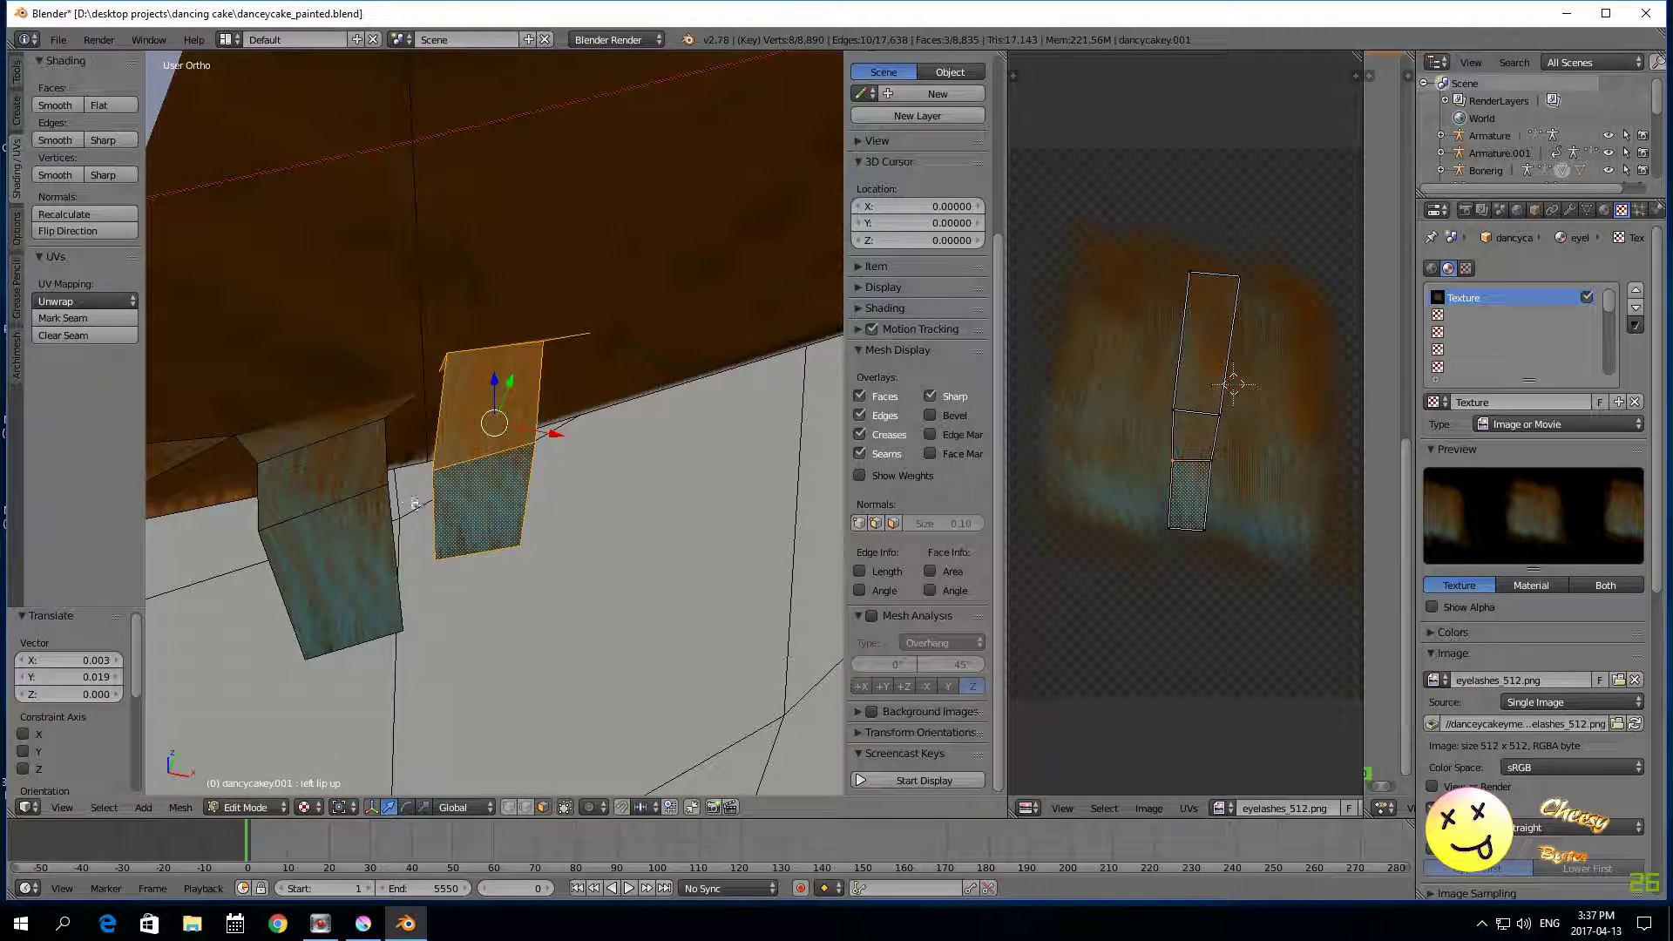
pyautogui.scroll(3, 414, 502)
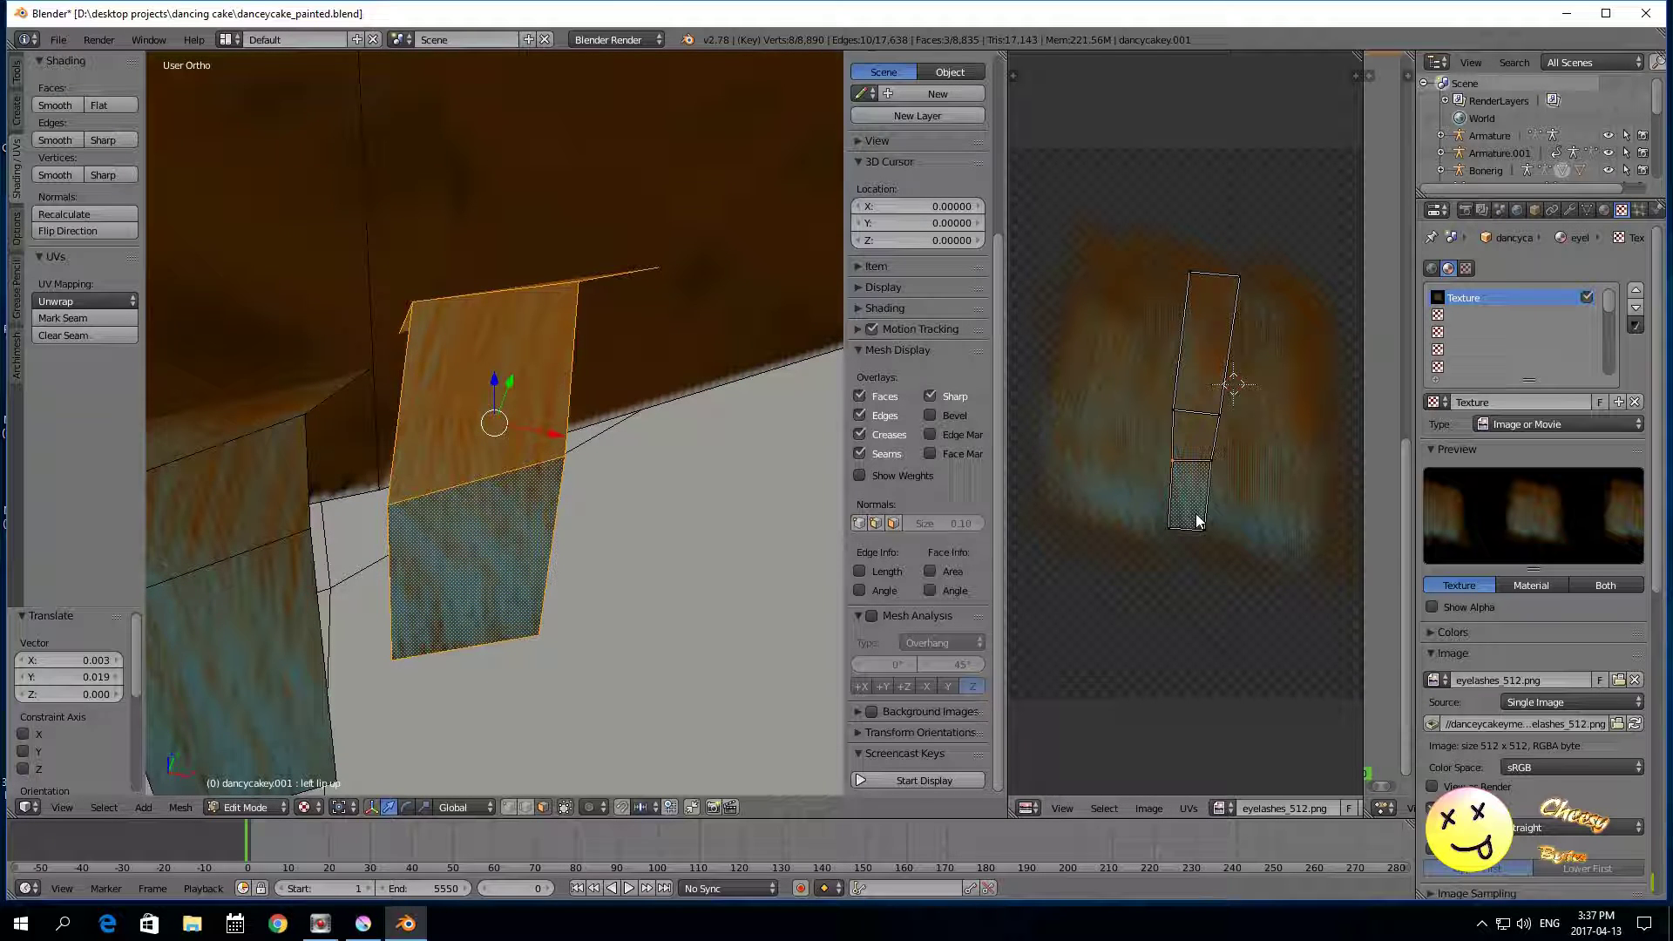
pyautogui.click(180, 808)
pyautogui.click(370, 668)
pyautogui.scroll(-3, 1255, 523)
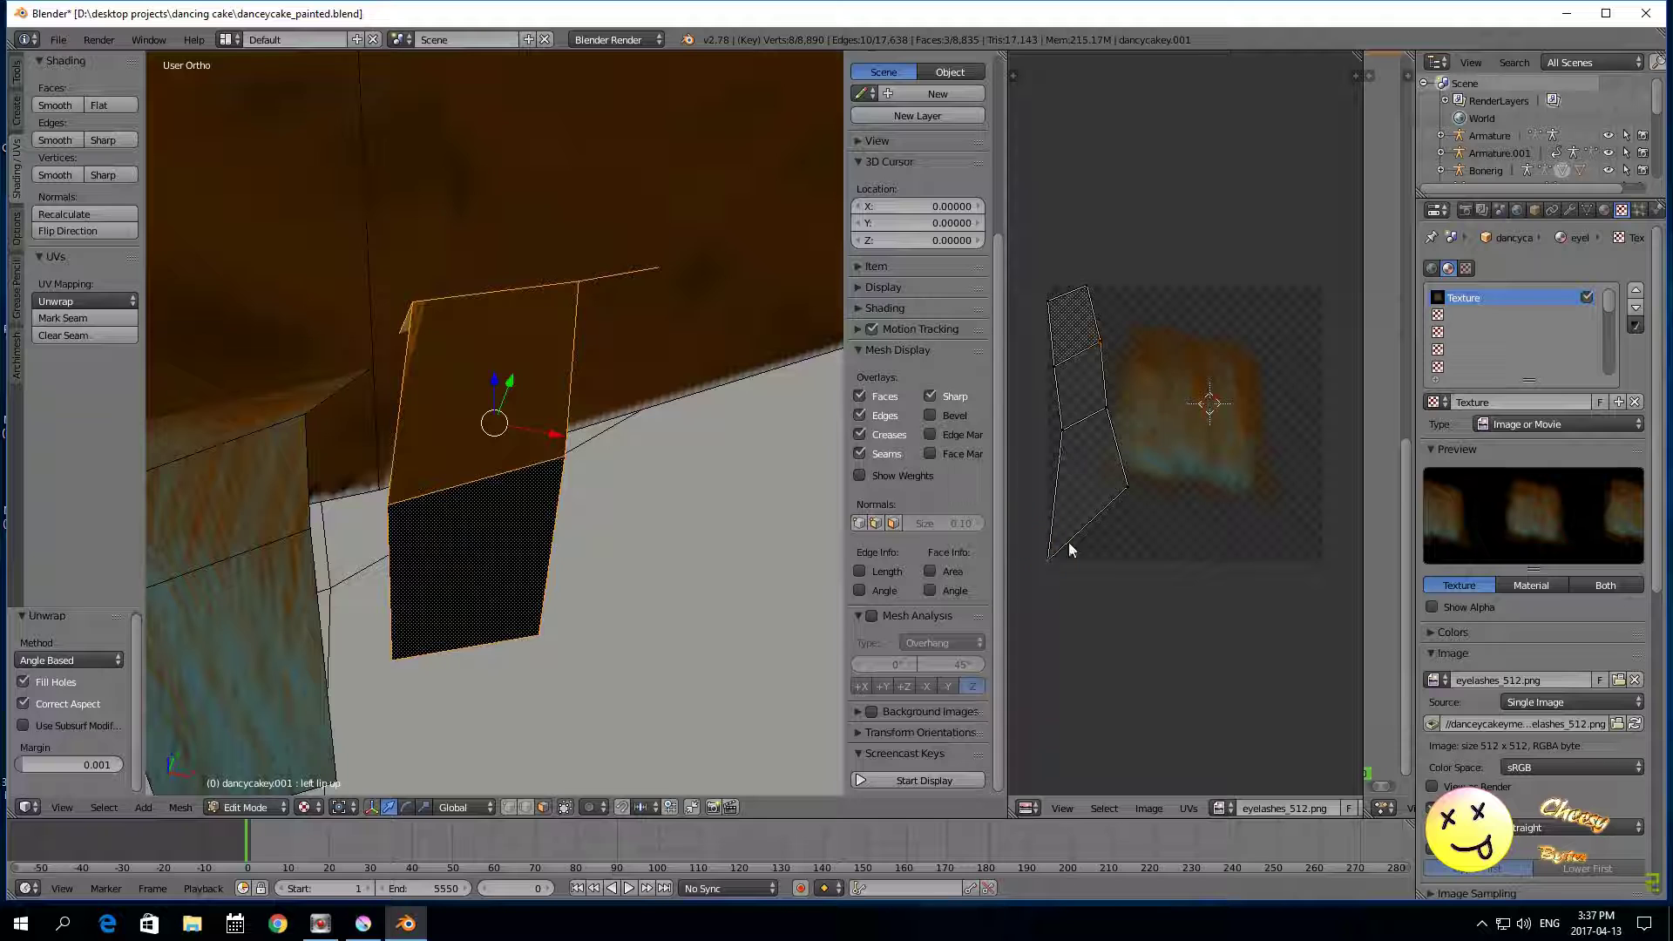
# Step: Rotate the eyelash's whole UV island 180°, move it onto the painted hair and rotate it by about -3.7°
pyautogui.press('a')
pyautogui.press('a')
pyautogui.press('r')
pyautogui.press('1')
pyautogui.press('8')
pyautogui.press('0')
pyautogui.press('Return')
pyautogui.press('g')
pyautogui.click(1188, 469)
pyautogui.press('r')
pyautogui.click(1105, 547)
# Step: Scale down the unwrapped eyelash's UV island and move it inside the painted hair
pyautogui.press('s')
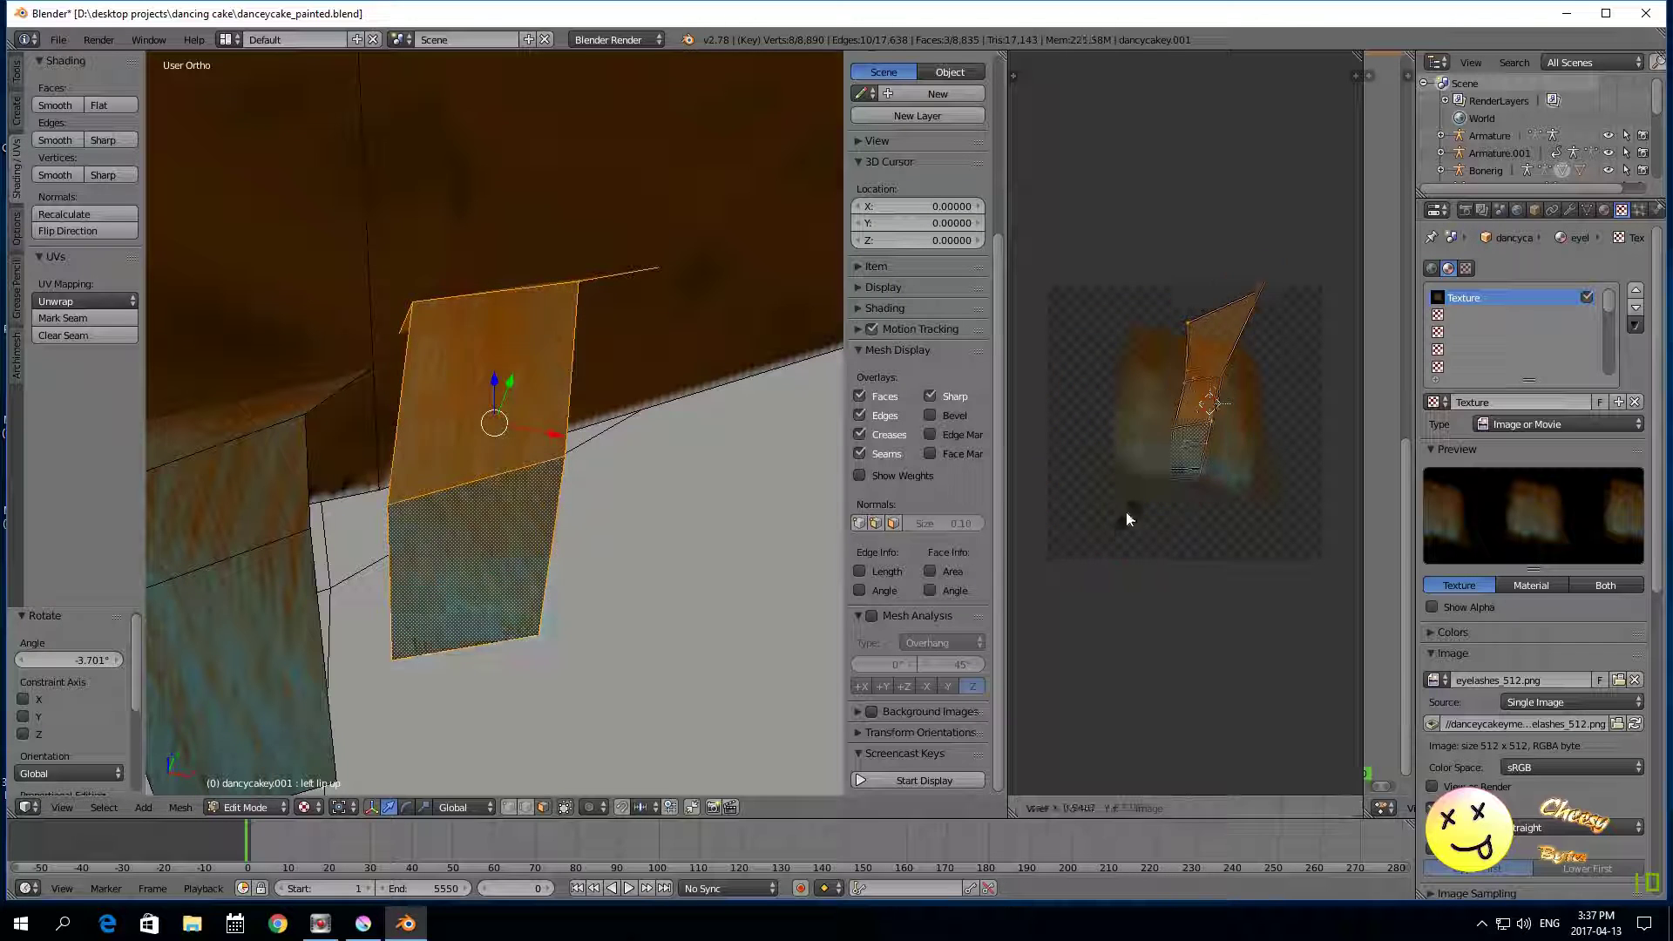
pyautogui.click(1146, 455)
pyautogui.press('g')
pyautogui.click(1096, 492)
pyautogui.press('g')
pyautogui.click(1206, 391)
# Step: Hide the mapped eyelash and expand the selection to all faces of the neighbouring eyelash
pyautogui.press('h')
pyautogui.rightClick(265, 639)
pyautogui.press('ctrl+KP_Add')
pyautogui.press('ctrl+KP_Add')
pyautogui.scroll(-4, 233, 578)
pyautogui.moveTo(233, 575); pyautogui.dragTo(261, 688, button='middle')
# Step: Activate the Basis shape key and move the eyelash's upper corner vertex by about 0.00097 along Y
pyautogui.click(1587, 210)
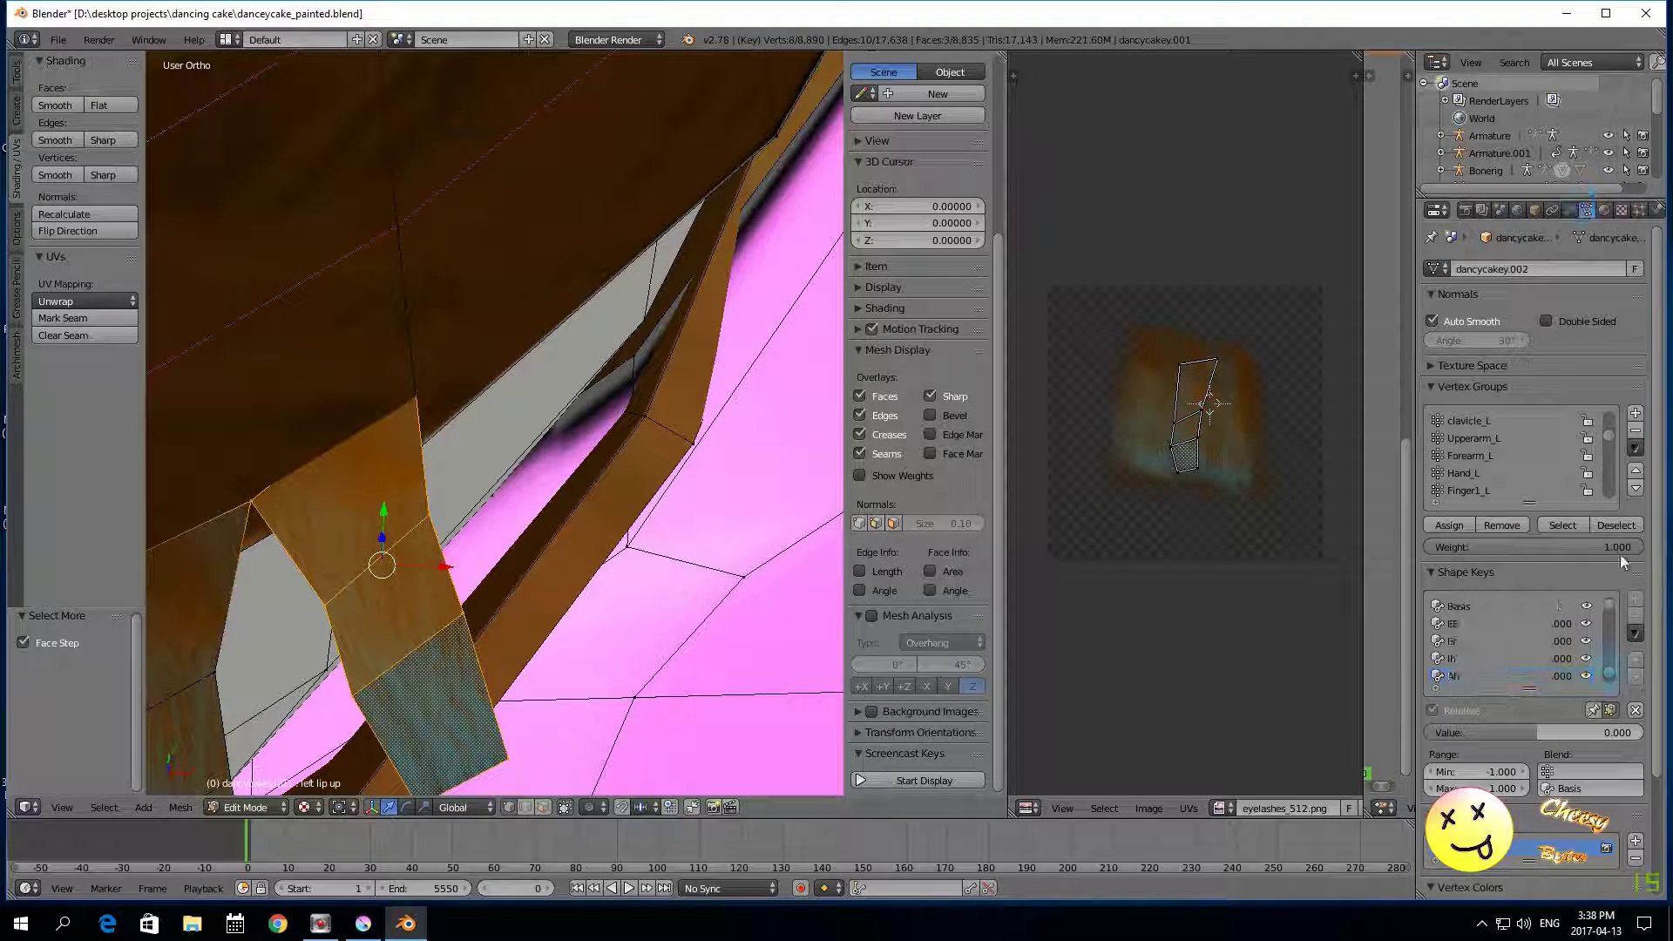
pyautogui.click(1481, 607)
pyautogui.rightClick(253, 501)
pyautogui.moveTo(251, 443); pyautogui.dragTo(251, 430)
pyautogui.scroll(-2, 407, 418)
pyautogui.scroll(1, 407, 419)
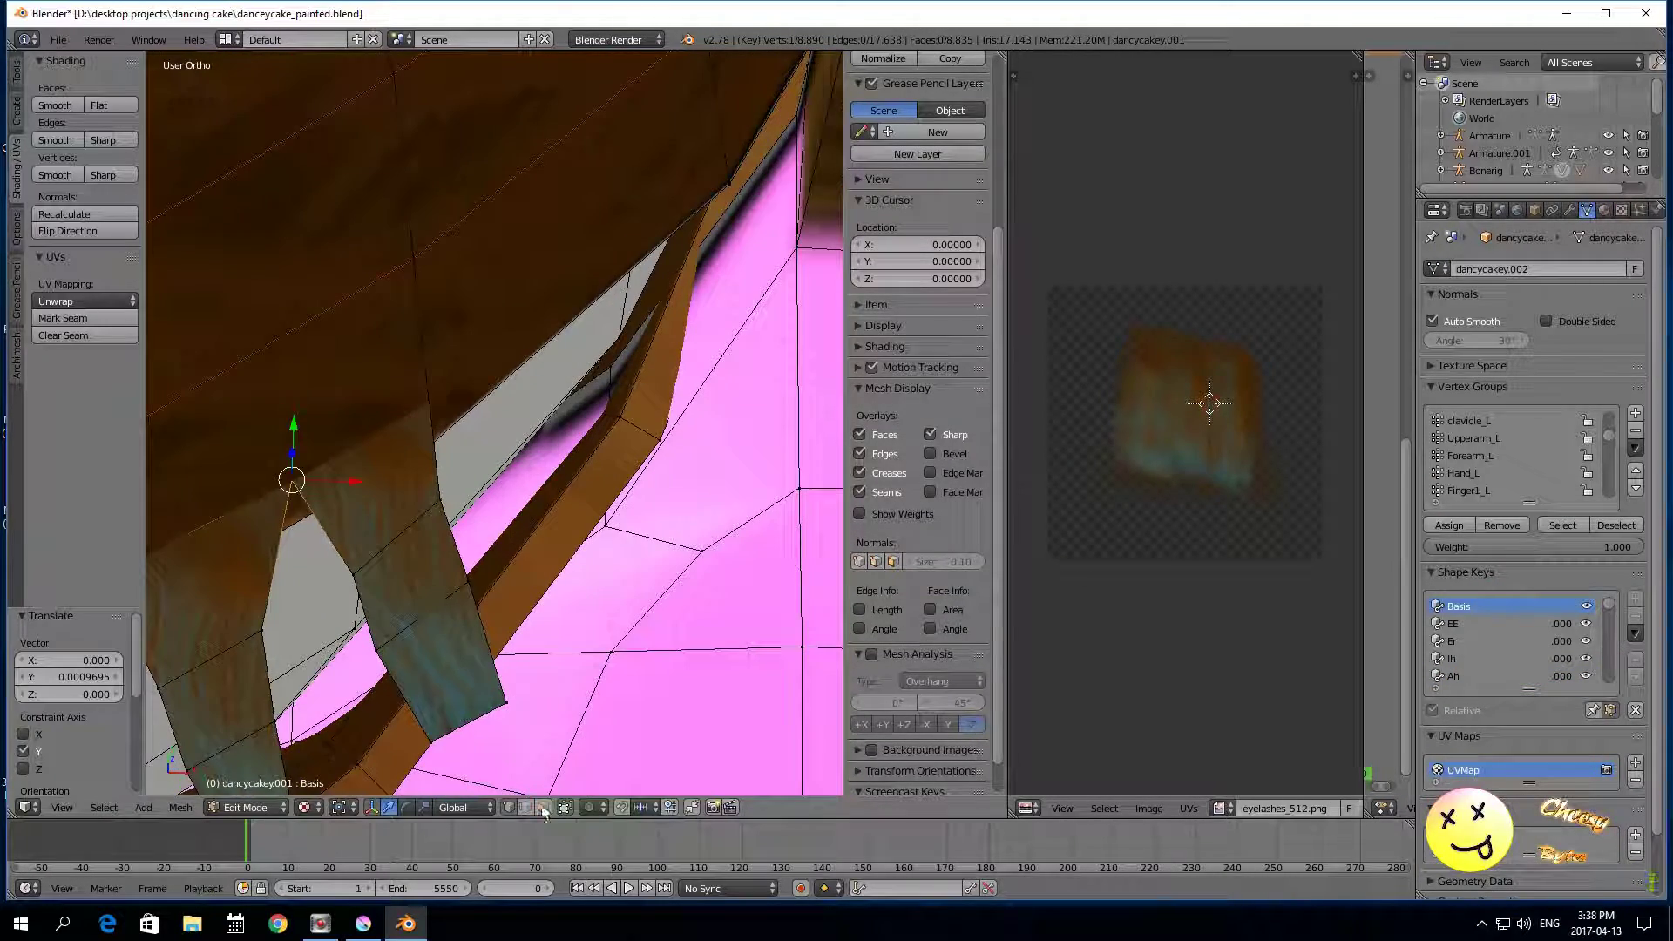
# Step: Select all faces of the corrected eyelash in face mode and move its UV island within the painted hair
pyautogui.click(543, 809)
pyautogui.rightClick(442, 695)
pyautogui.scroll(1, 449, 688)
pyautogui.scroll(2, 1199, 515)
pyautogui.press('ctrl+KP_Add')
pyautogui.press('ctrl+KP_Add')
pyautogui.press('b')
pyautogui.moveTo(1111, 283); pyautogui.dragTo(1246, 538)
pyautogui.press('g')
pyautogui.click(1128, 520)
pyautogui.scroll(-2, 586, 500)
# Step: Hide that eyelash, select the next one, move and rotate its UV island onto the hair and adjust its lower corner points
pyautogui.press('h')
pyautogui.rightClick(294, 701)
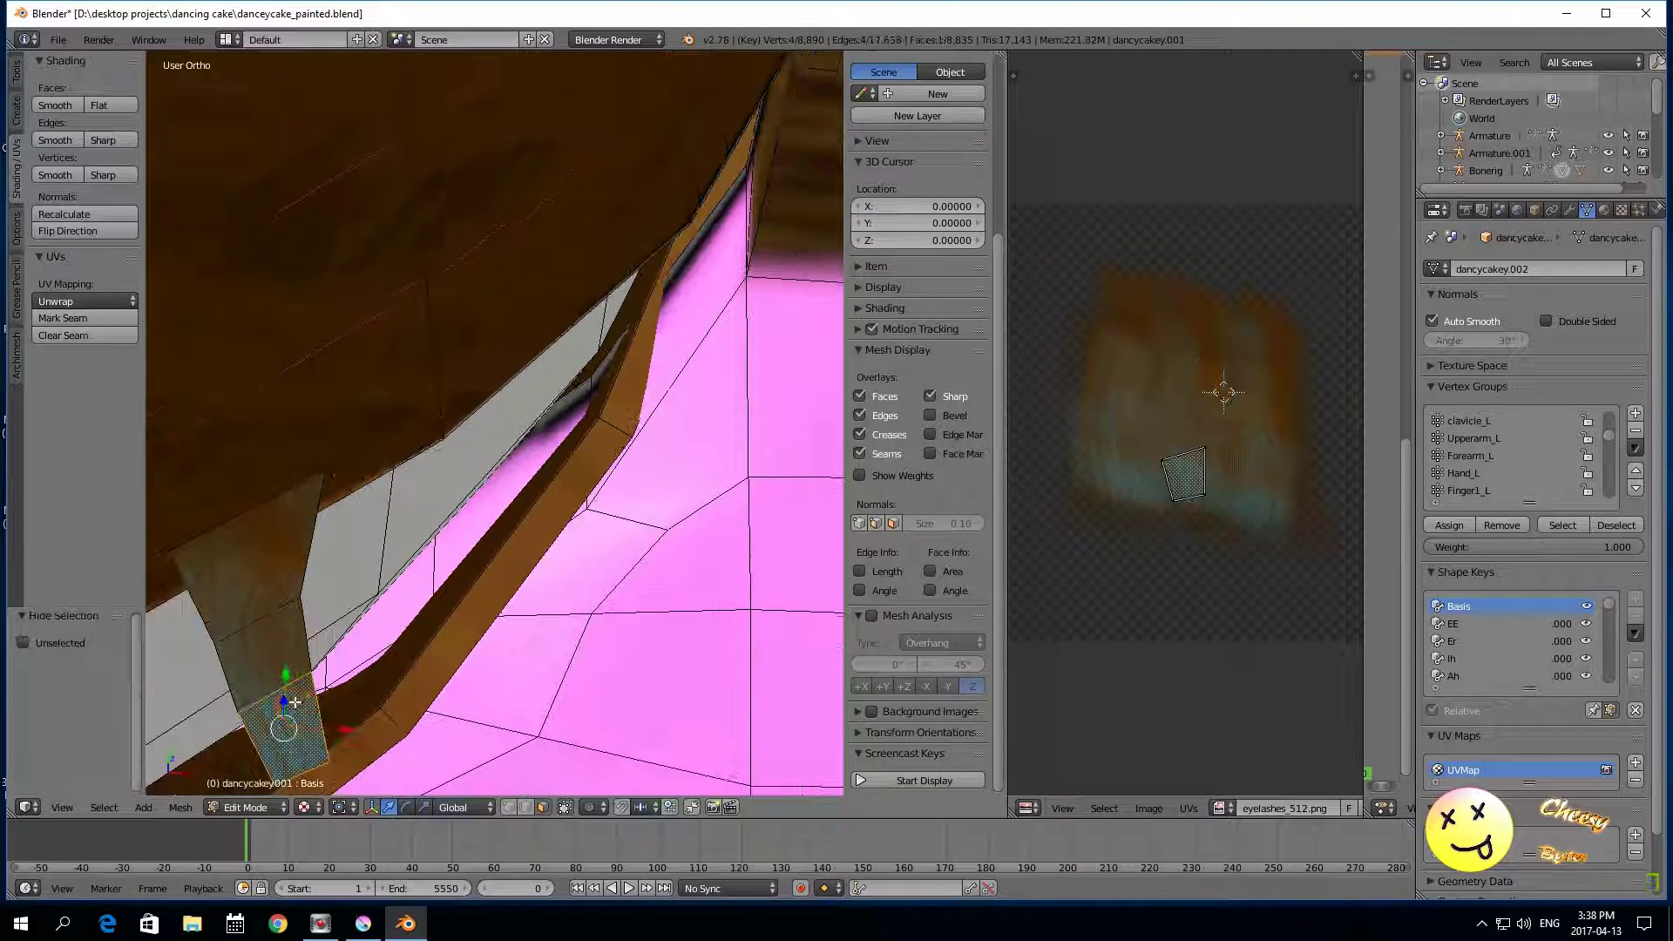
pyautogui.press('ctrl+KP_Add')
pyautogui.press('ctrl+KP_Add')
pyautogui.press('a')
pyautogui.press('g')
pyautogui.click(1157, 529)
pyautogui.press('r')
pyautogui.click(1122, 523)
pyautogui.press('g')
pyautogui.click(1133, 506)
pyautogui.rightClick(1150, 473)
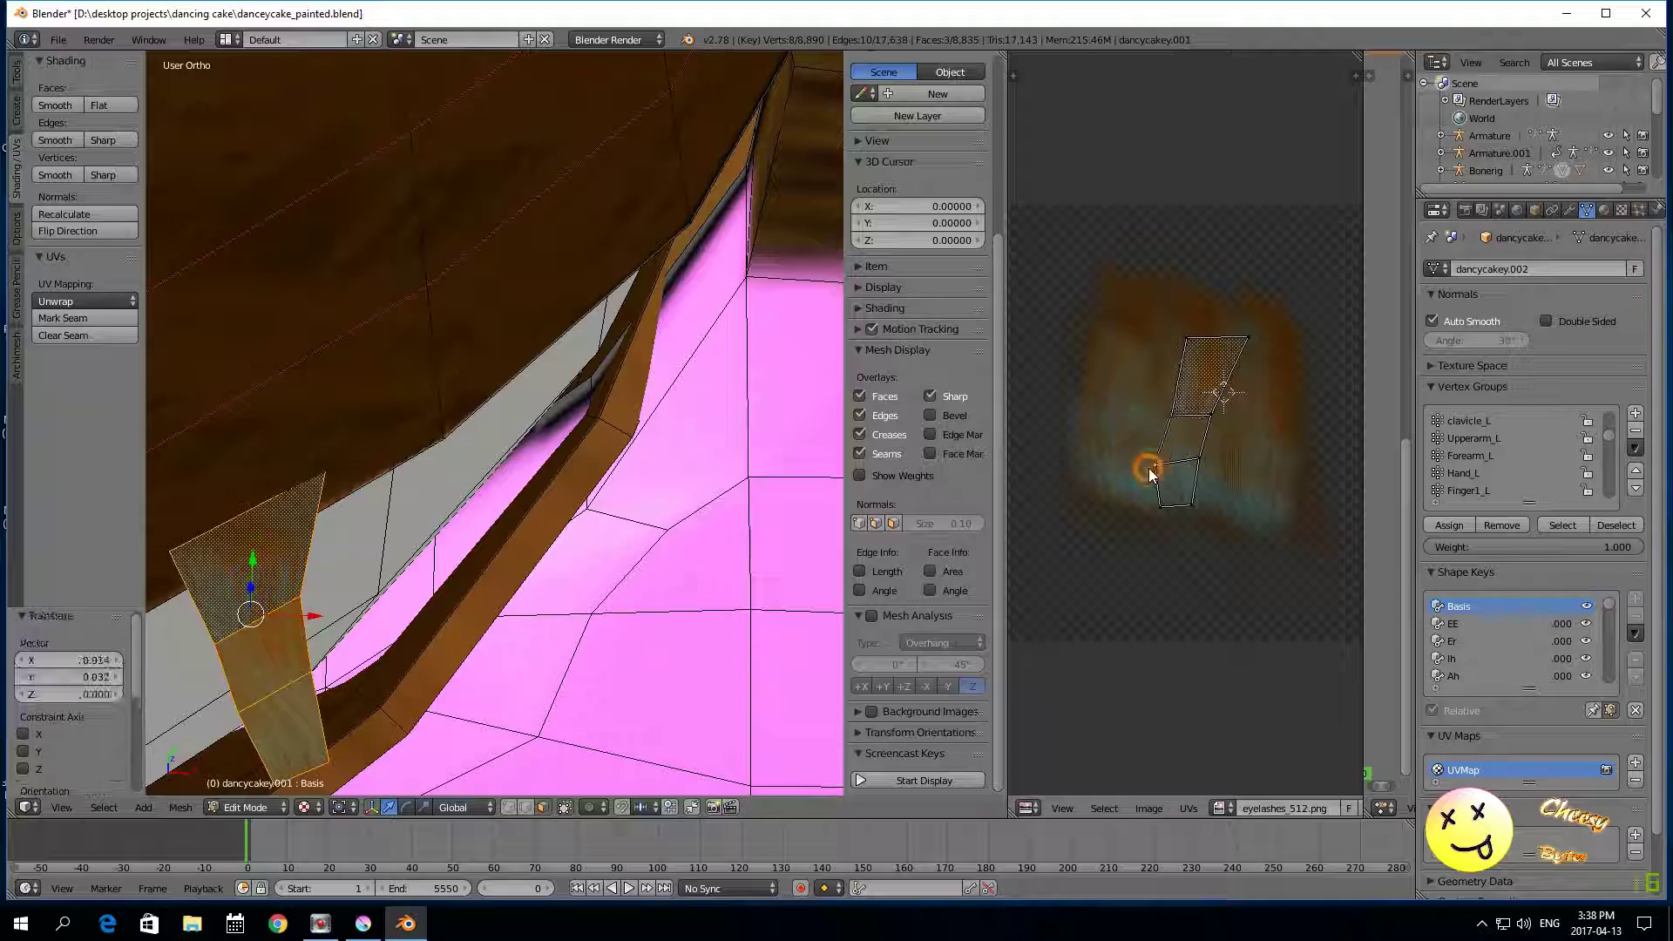
# Step: Move the outer root corner vertex of the selected eyelash slightly in vertex mode to adjust its fit against the eyelid
pyautogui.scroll(-1, 706, 178)
pyautogui.moveTo(309, 617); pyautogui.dragTo(397, 610, button='middle')
pyautogui.scroll(2, 299, 583)
pyautogui.click(508, 808)
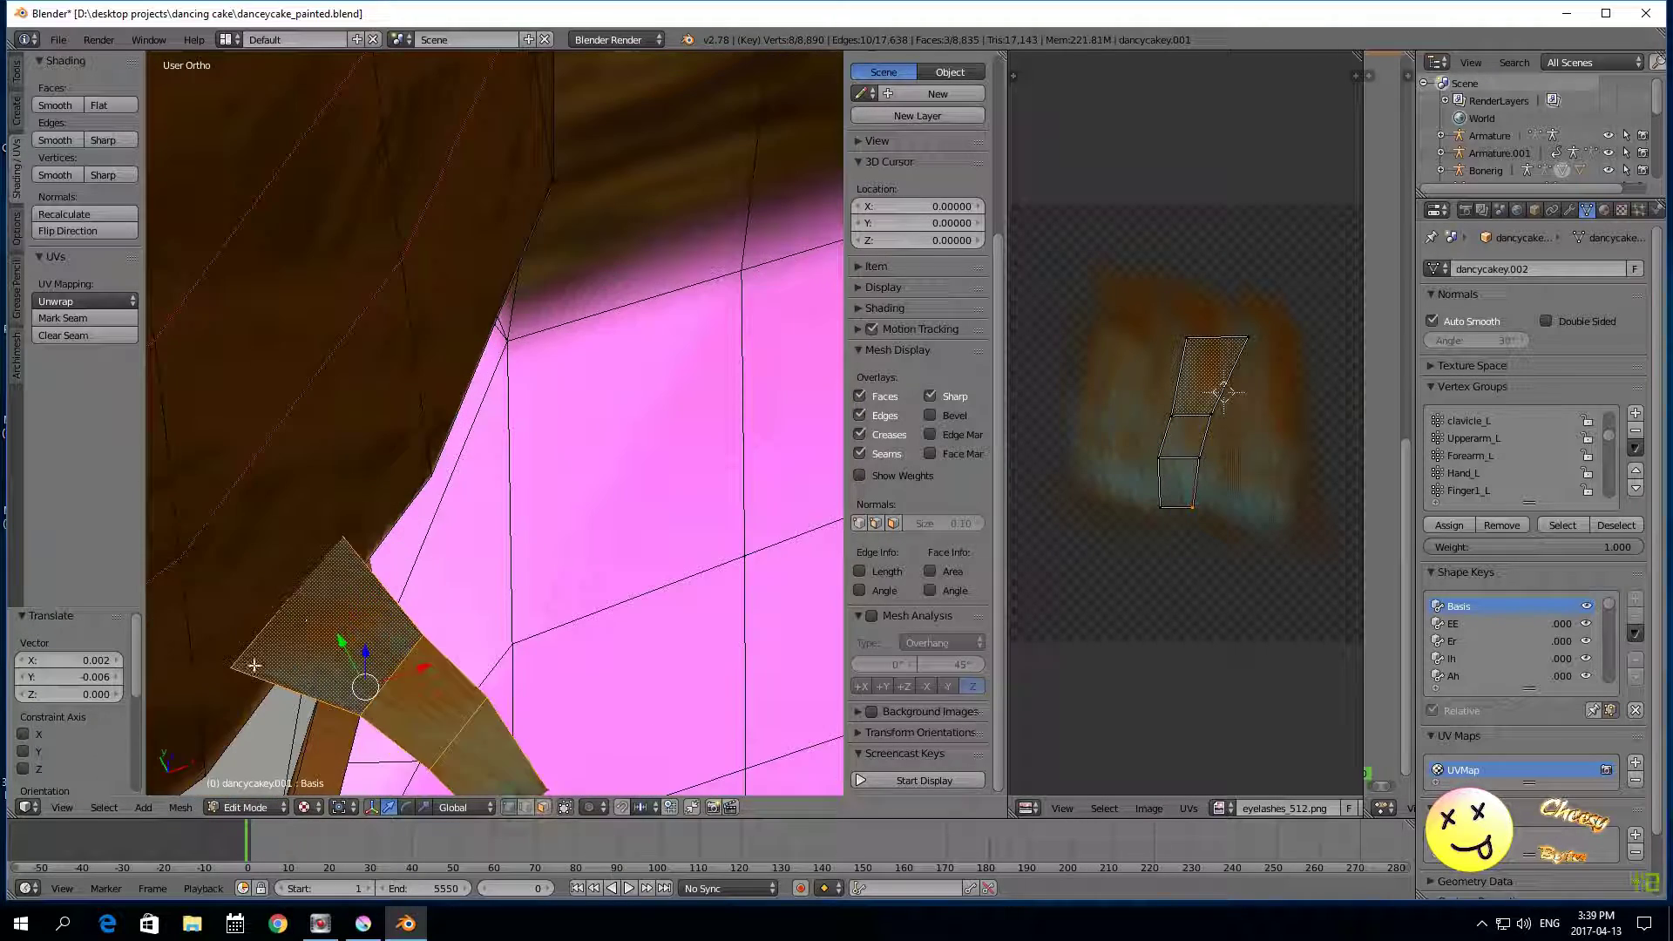
pyautogui.rightClick(232, 683)
pyautogui.moveTo(208, 638); pyautogui.dragTo(214, 648)
pyautogui.scroll(-2, 400, 629)
# Step: Return to face mode, select the adjusted eyelash's faces and hide them
pyautogui.click(544, 808)
pyautogui.rightClick(493, 666)
pyautogui.keyDown('shift'); pyautogui.rightClick(386, 572); pyautogui.keyUp('shift')
pyautogui.press('h')
# Step: Select the next eyelash outside the iris, then move, scale and rotate its UV island over the painted hair
pyautogui.scroll(-2, 384, 601)
pyautogui.rightClick(338, 714)
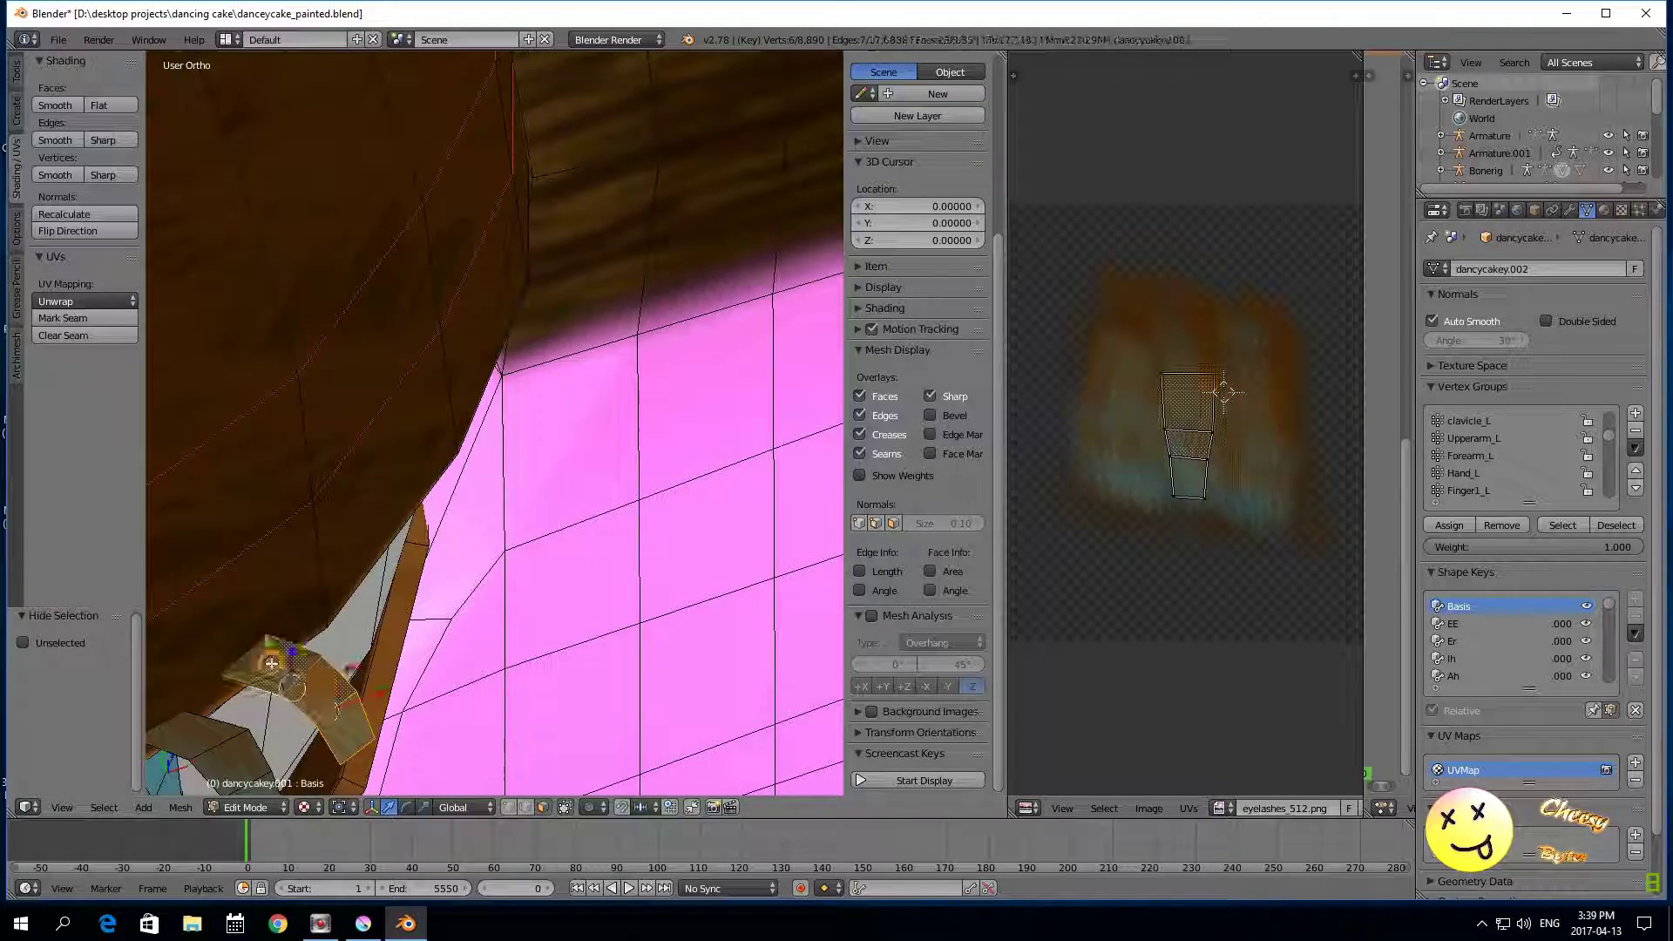
pyautogui.keyDown('shift'); pyautogui.rightClick(277, 660); pyautogui.keyUp('shift')
pyautogui.scroll(2, 1167, 544)
pyautogui.scroll(-1, 1182, 493)
pyautogui.press('a')
pyautogui.press('g')
pyautogui.click(1172, 526)
pyautogui.press('s')
pyautogui.click(1138, 634)
pyautogui.press('r')
pyautogui.click(1079, 585)
# Step: Hide the finished eyelash, select all three faces of the following one and move, scale and rotate its UV island
pyautogui.press('h')
pyautogui.scroll(-2, 349, 623)
pyautogui.rightClick(357, 644)
pyautogui.keyDown('shift'); pyautogui.rightClick(341, 623); pyautogui.keyUp('shift')
pyautogui.keyDown('shift'); pyautogui.rightClick(316, 603); pyautogui.keyUp('shift')
pyautogui.press('a')
pyautogui.press('g')
pyautogui.click(1122, 541)
pyautogui.press('s')
pyautogui.click(1048, 603)
pyautogui.press('r')
pyautogui.click(1037, 589)
# Step: Hide the mapped eyelash, select the one at the iris edge and scale, rotate and move its UV island onto the hair
pyautogui.press('h')
pyautogui.rightClick(284, 681)
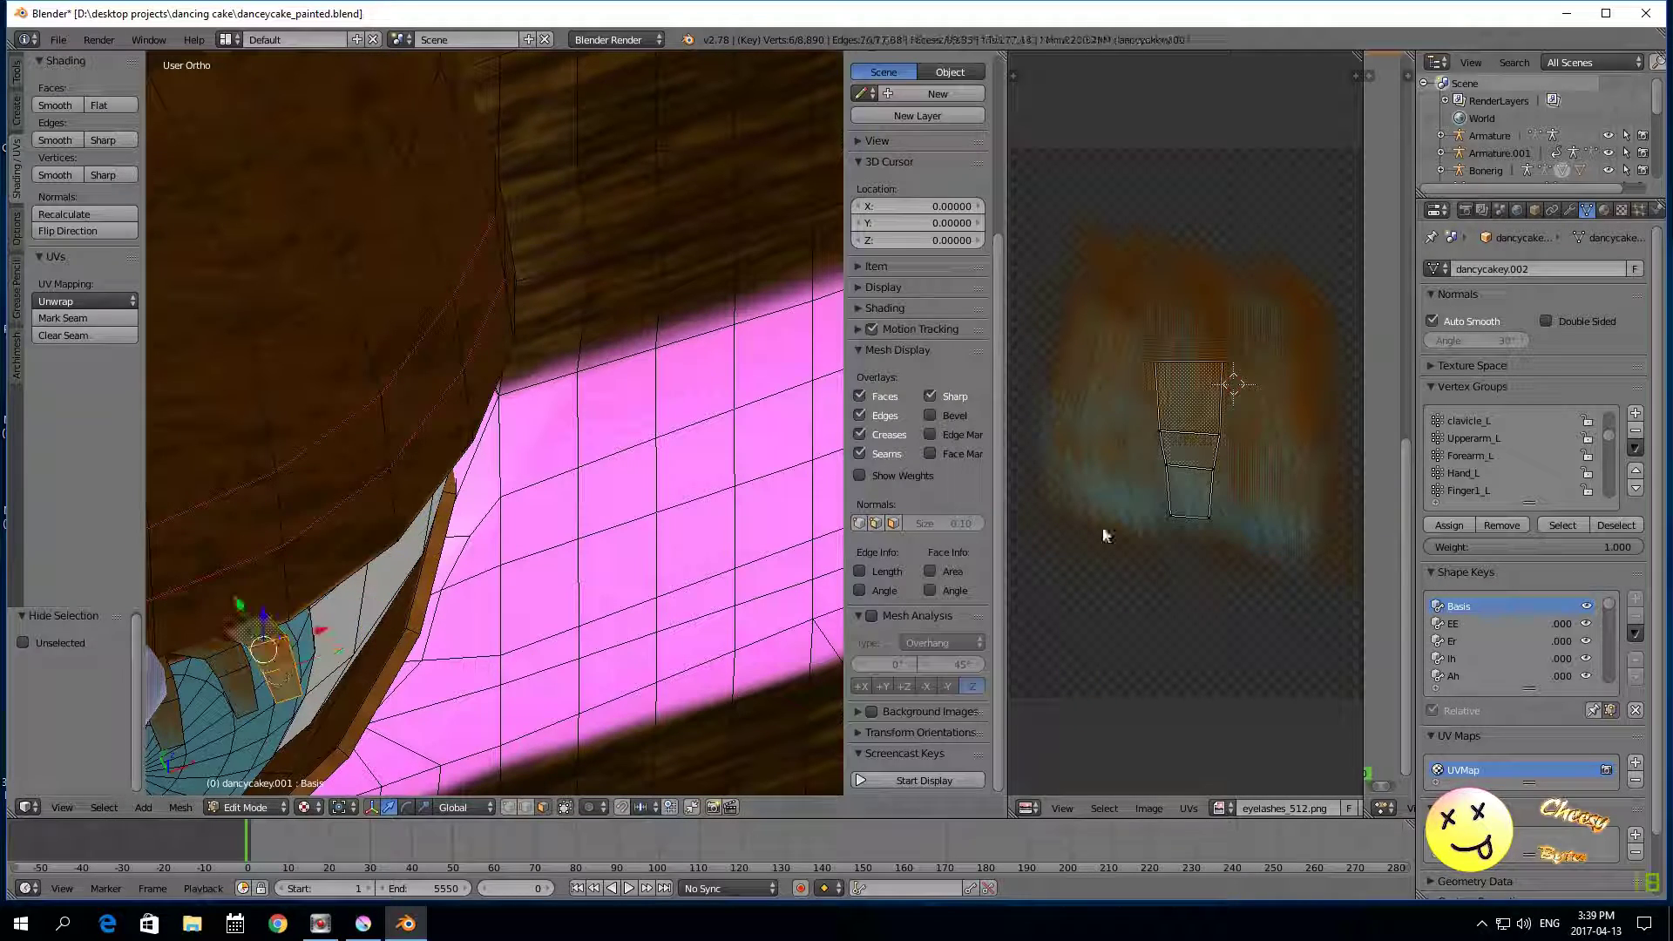
pyautogui.press('a')
pyautogui.press('g')
pyautogui.press('s')
pyautogui.click(1063, 610)
pyautogui.press('r')
pyautogui.click(1056, 599)
pyautogui.press('g')
pyautogui.click(1103, 622)
# Step: Hide the iris-edge eyelash, select its neighbour, then scale, move and rotate its UV island by about 8.5° on the hair
pyautogui.press('h')
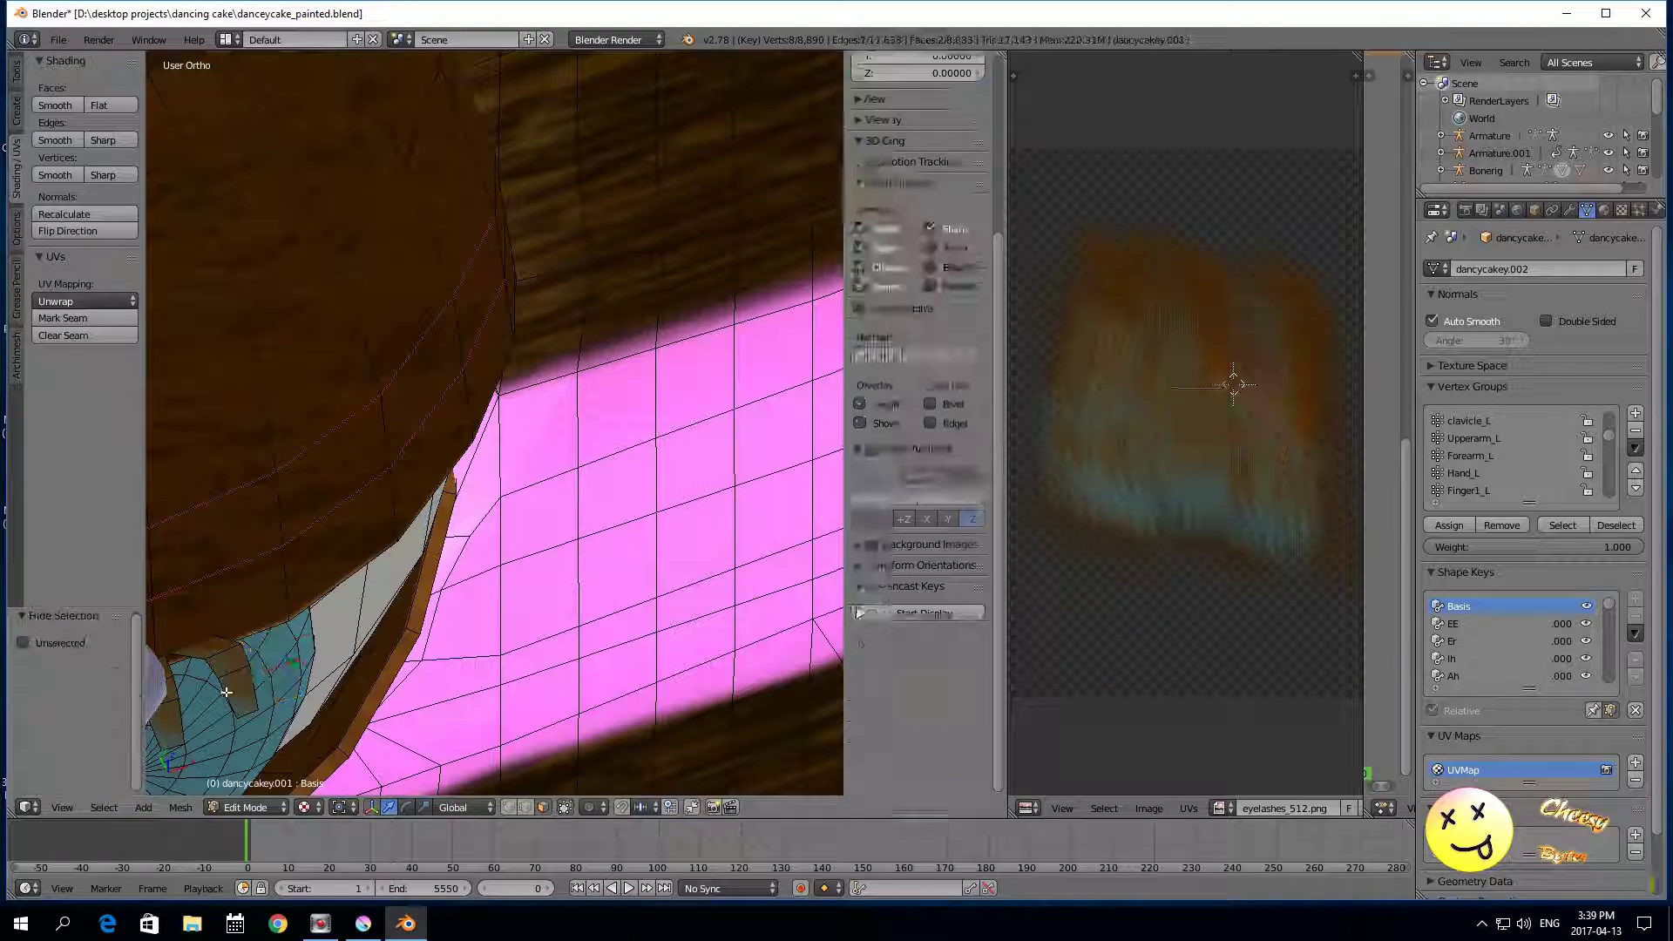
pyautogui.rightClick(245, 700)
pyautogui.press('a')
pyautogui.press('s')
pyautogui.click(1103, 652)
pyautogui.press('g')
pyautogui.click(1048, 632)
pyautogui.press('r')
pyautogui.click(1022, 554)
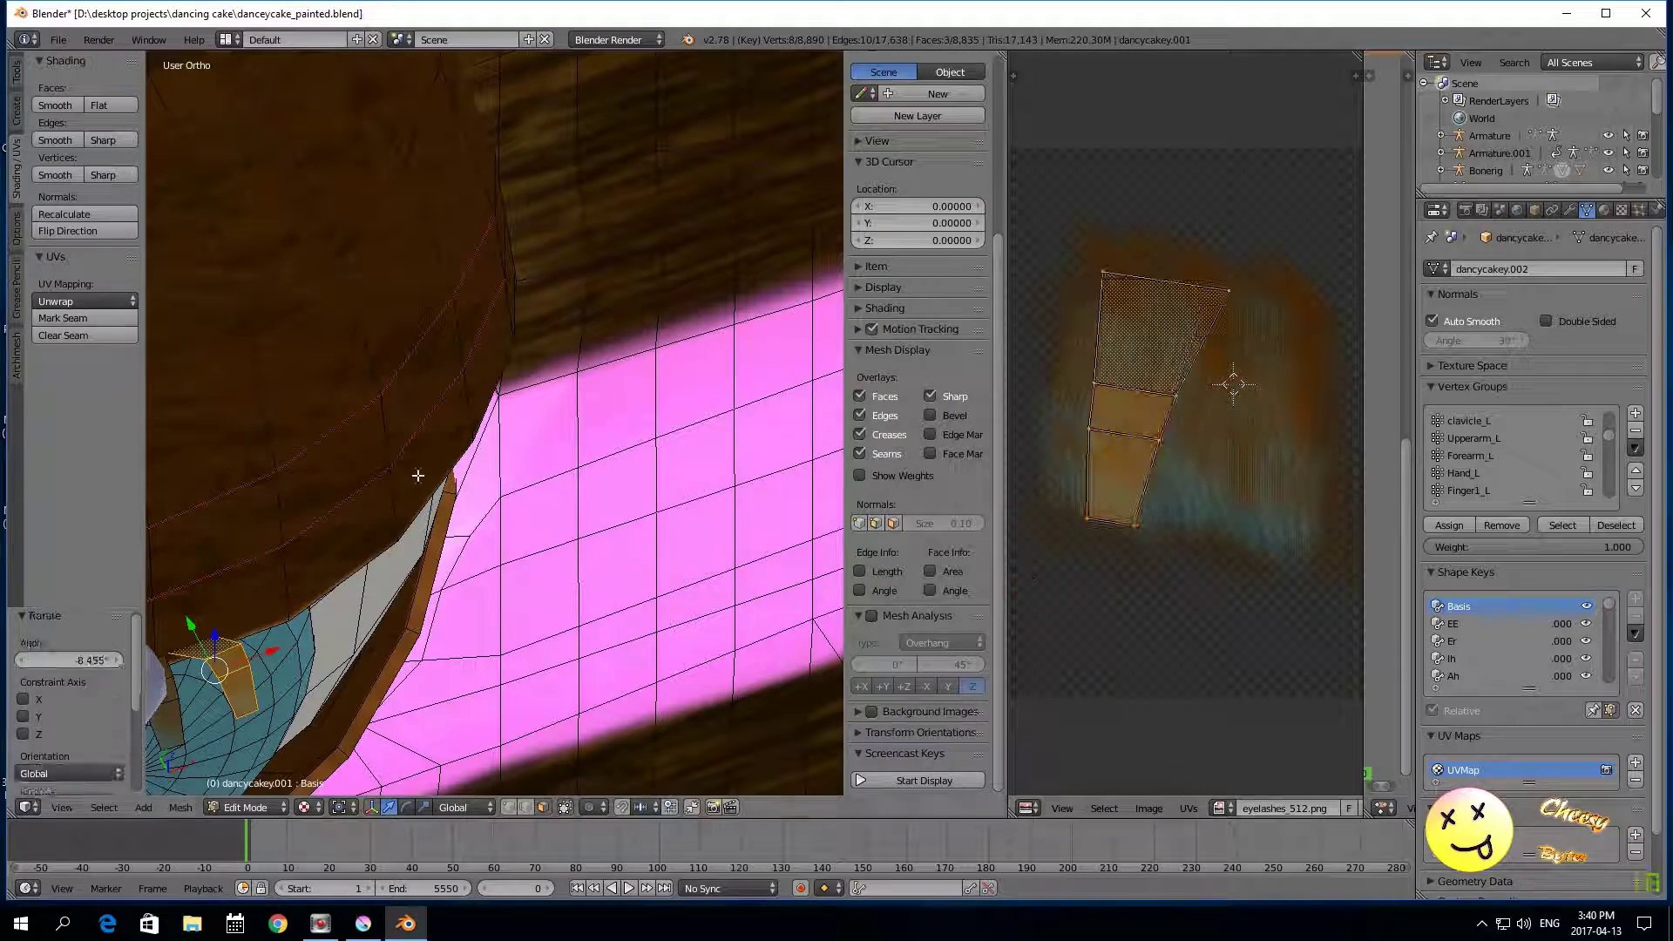
# Step: Hide the rotated eyelash, select the one above the iris centre, then scale and move its UV island over the painted hair
pyautogui.scroll(-3, 320, 632)
pyautogui.press('h')
pyautogui.scroll(-4, 319, 632)
pyautogui.moveTo(320, 632); pyautogui.dragTo(410, 567, button='middle')
pyautogui.scroll(6, 488, 523)
pyautogui.rightClick(535, 518)
pyautogui.press('a')
pyautogui.press('s')
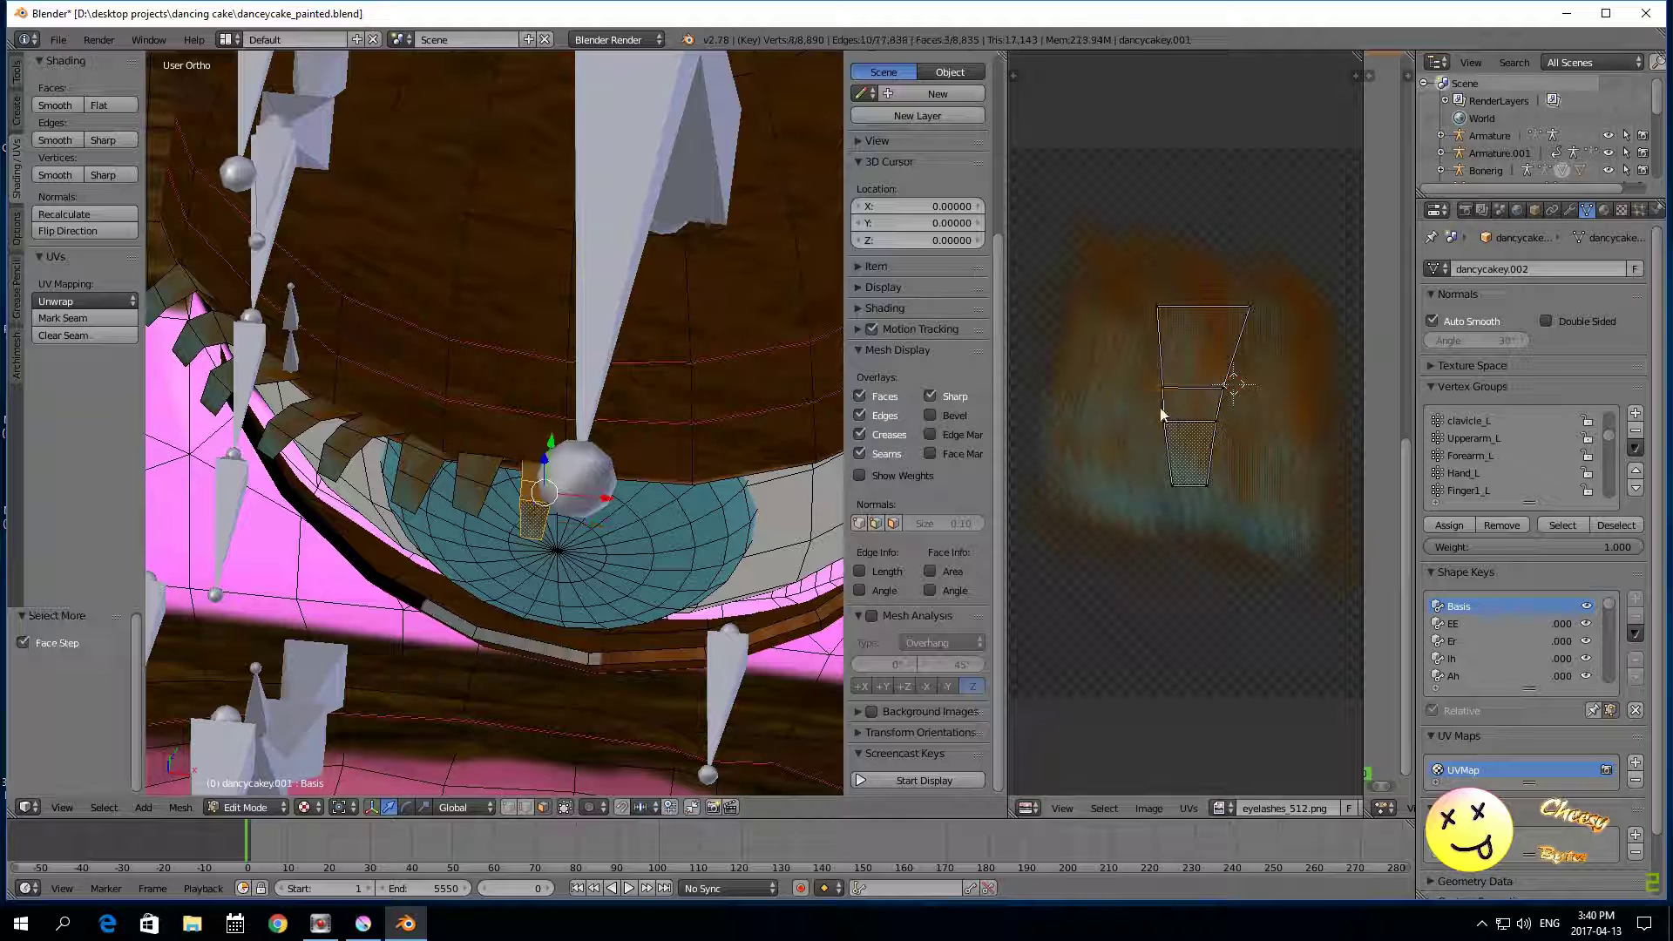
pyautogui.click(1158, 410)
pyautogui.press('g')
pyautogui.click(1107, 562)
# Step: Hide the mapped eyelash, select the next one over the iris, and rotate, scale and move its UV island onto the painted hair
pyautogui.press('h')
pyautogui.rightClick(479, 475)
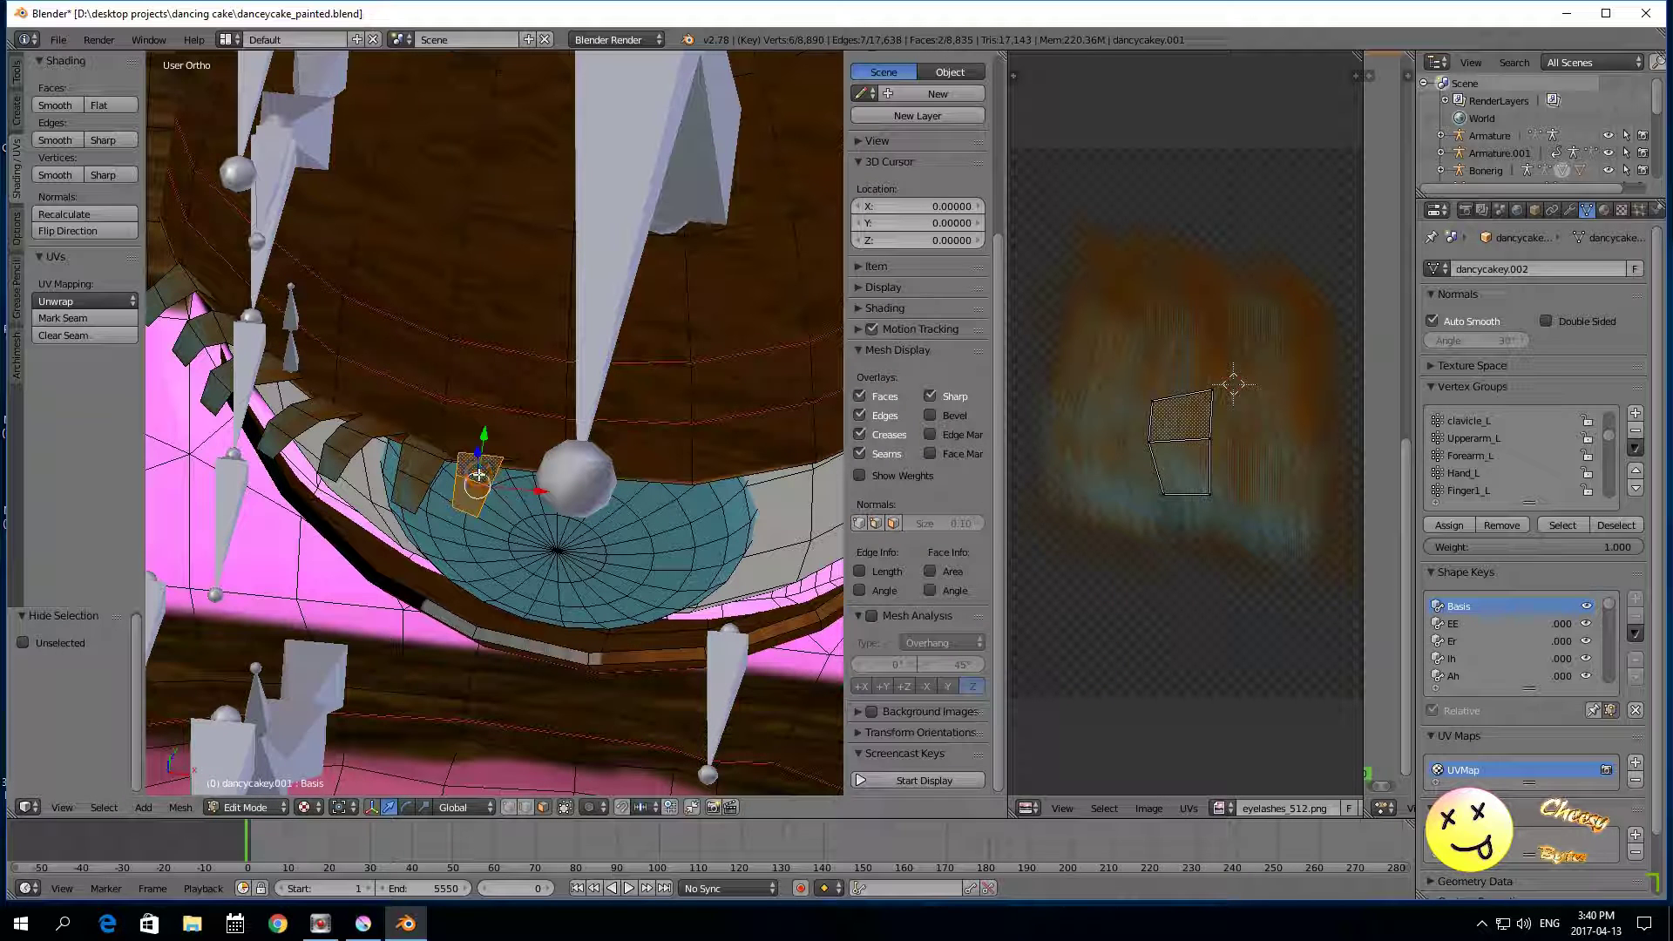
pyautogui.press('a')
pyautogui.press('r')
pyautogui.click(1075, 495)
pyautogui.press('s')
pyautogui.click(1127, 690)
pyautogui.press('r')
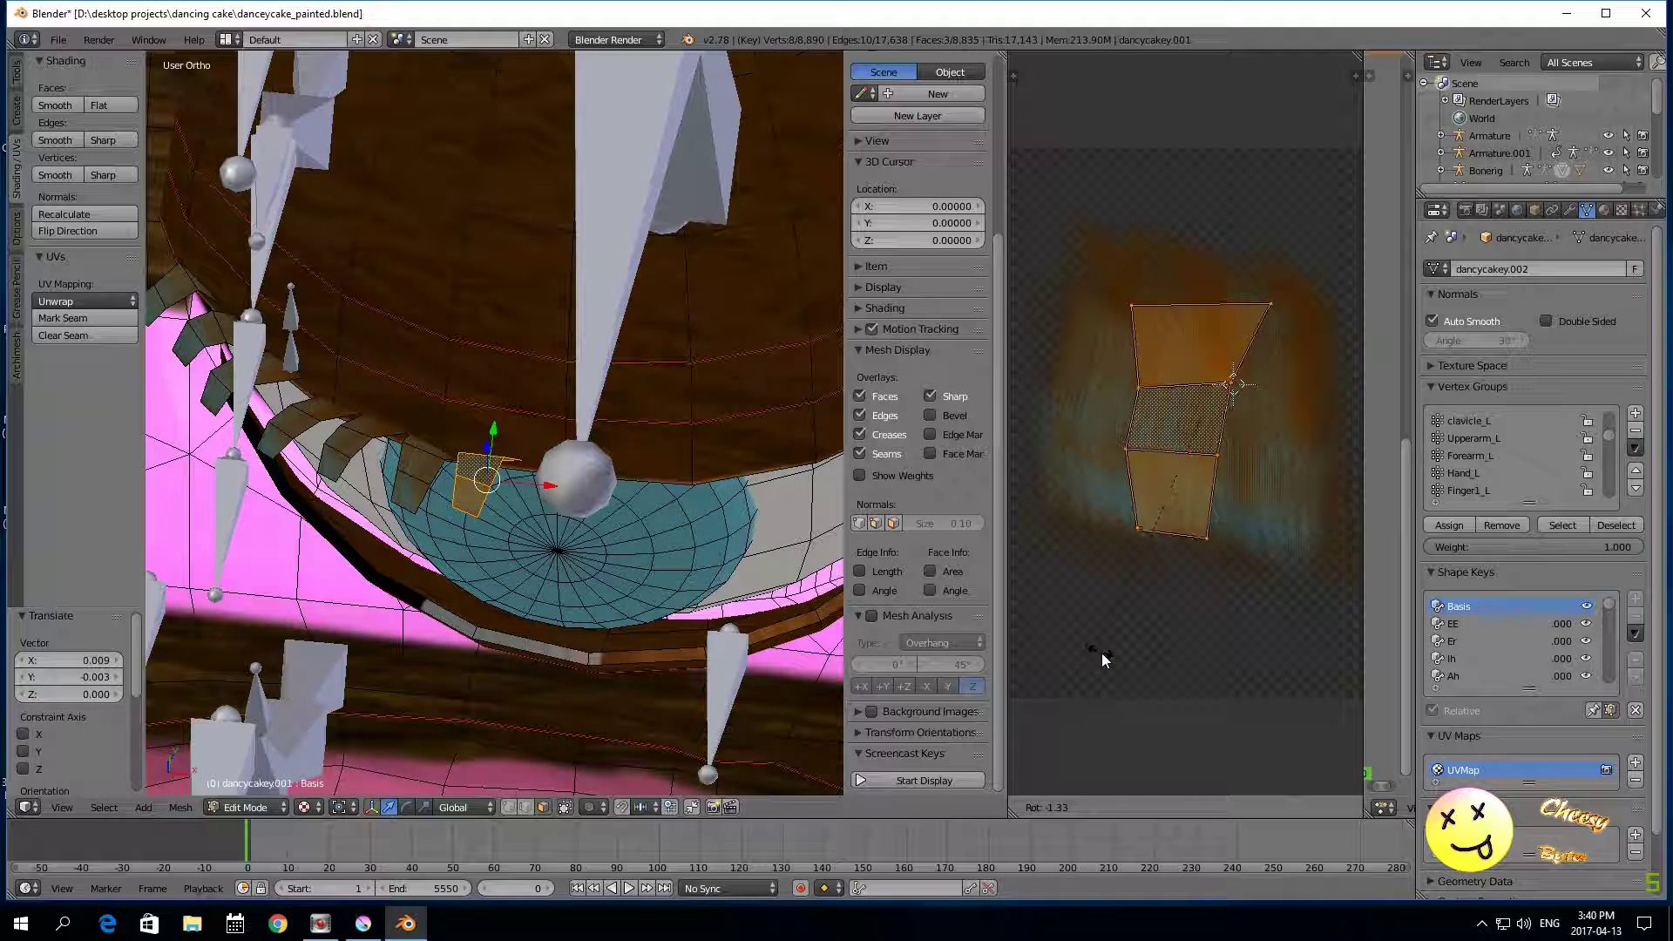
pyautogui.click(1098, 652)
# Step: Hide the fitted eyelash, select the whole lash near the iris edge, then scale its UV island and rotate it about 4.5°
pyautogui.press('h')
pyautogui.rightClick(421, 456)
pyautogui.hotkey('ctrl', 'l')
pyautogui.press('a')
pyautogui.press('s')
pyautogui.click(1107, 710)
pyautogui.press('r')
pyautogui.click(1090, 667)
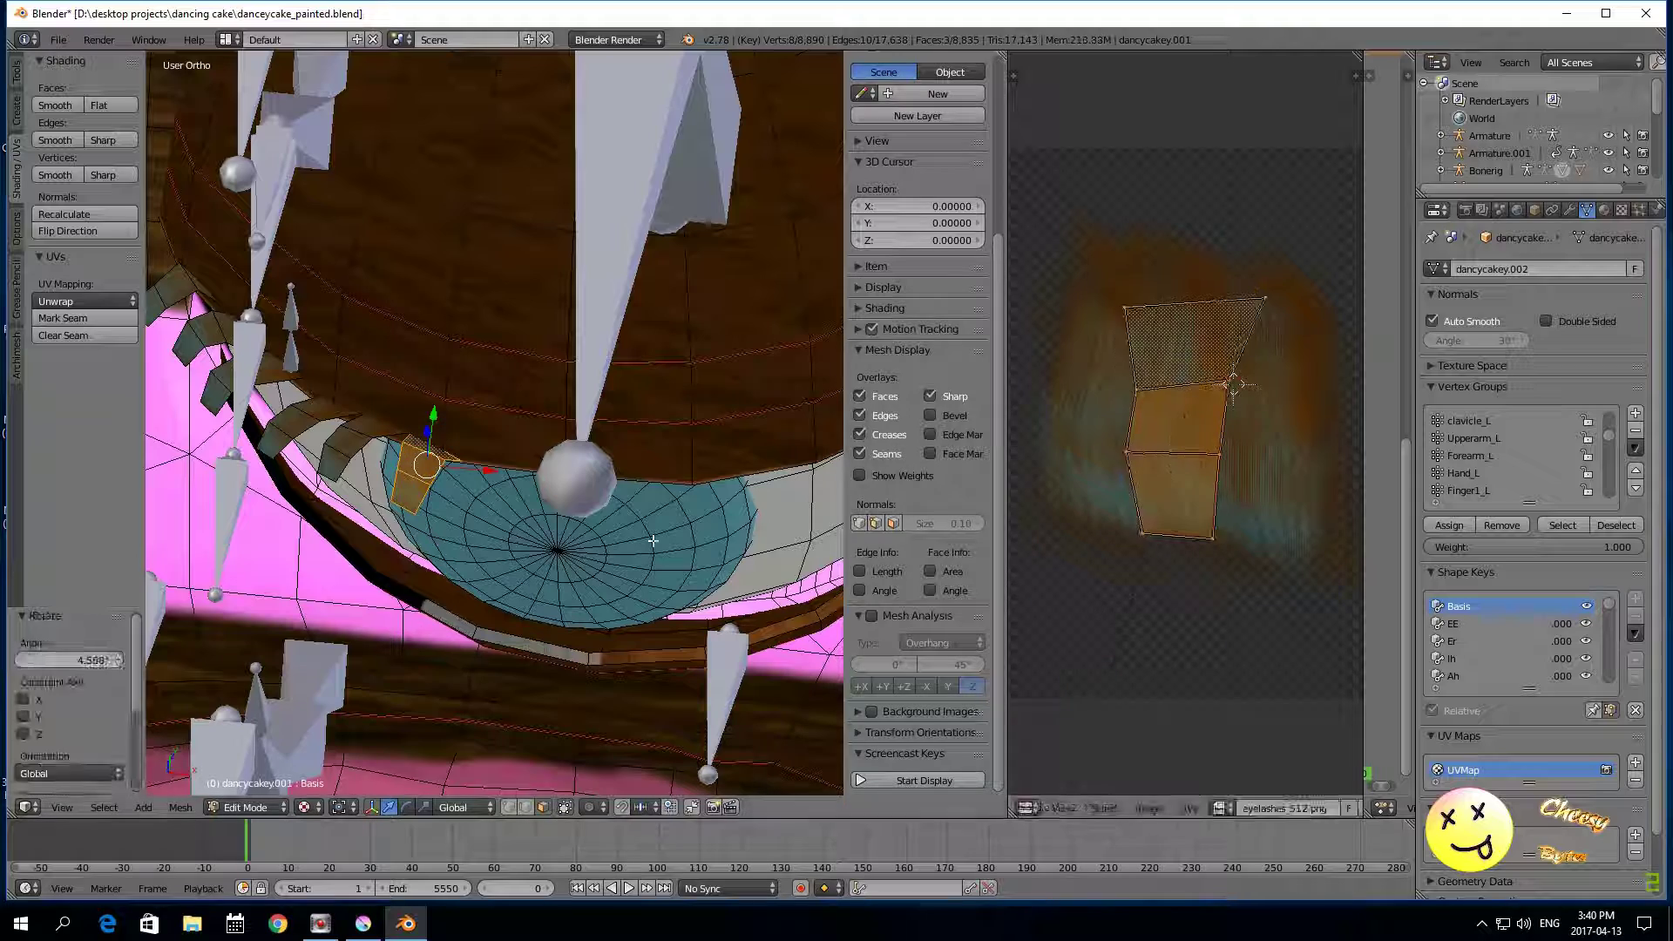
# Step: Hide the rotated eyelash, select the faces of the one just outside the iris, and scale and rotate its UV island
pyautogui.press('h')
pyautogui.rightClick(338, 469)
pyautogui.moveTo(340, 470); pyautogui.dragTo(419, 475, button='middle')
pyautogui.keyDown('shift'); pyautogui.rightClick(379, 459); pyautogui.keyUp('shift')
pyautogui.press('a')
pyautogui.press('s')
pyautogui.click(1131, 580)
pyautogui.press('r')
pyautogui.click(1112, 570)
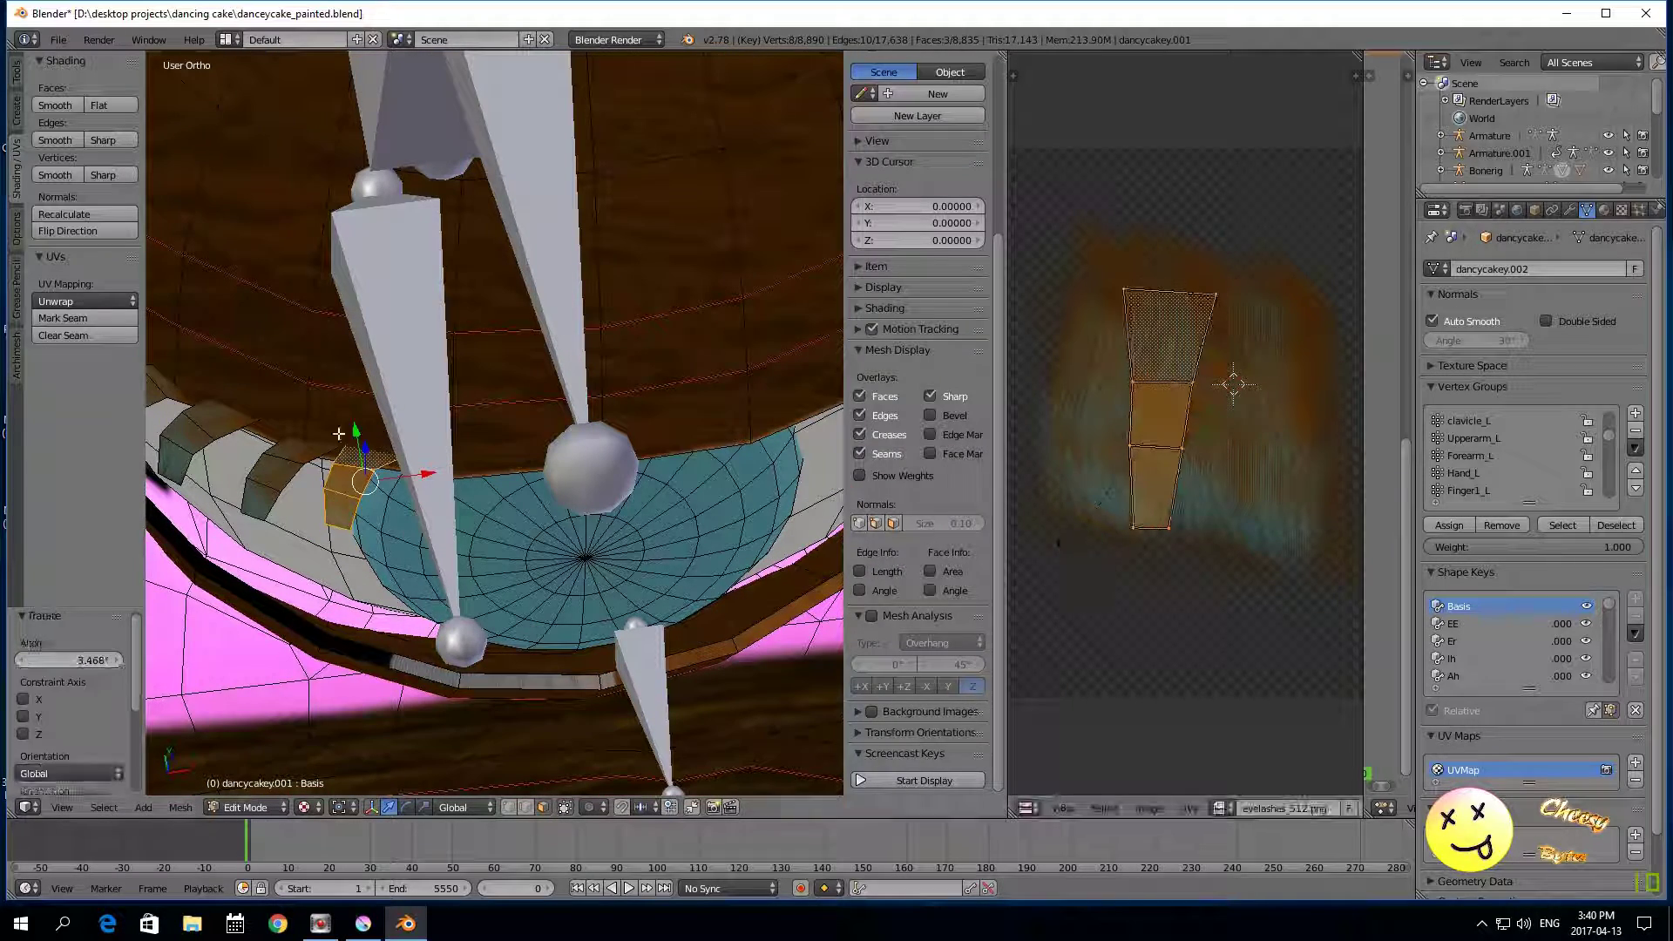
# Step: Hide the finished eyelash, select the next one over the eye white, and rotate and move its UV island onto the orange-tipped hair
pyautogui.press('h')
pyautogui.rightClick(264, 499)
pyautogui.press('a')
pyautogui.press('r')
pyautogui.click(1147, 585)
pyautogui.press('g')
pyautogui.click(1164, 534)
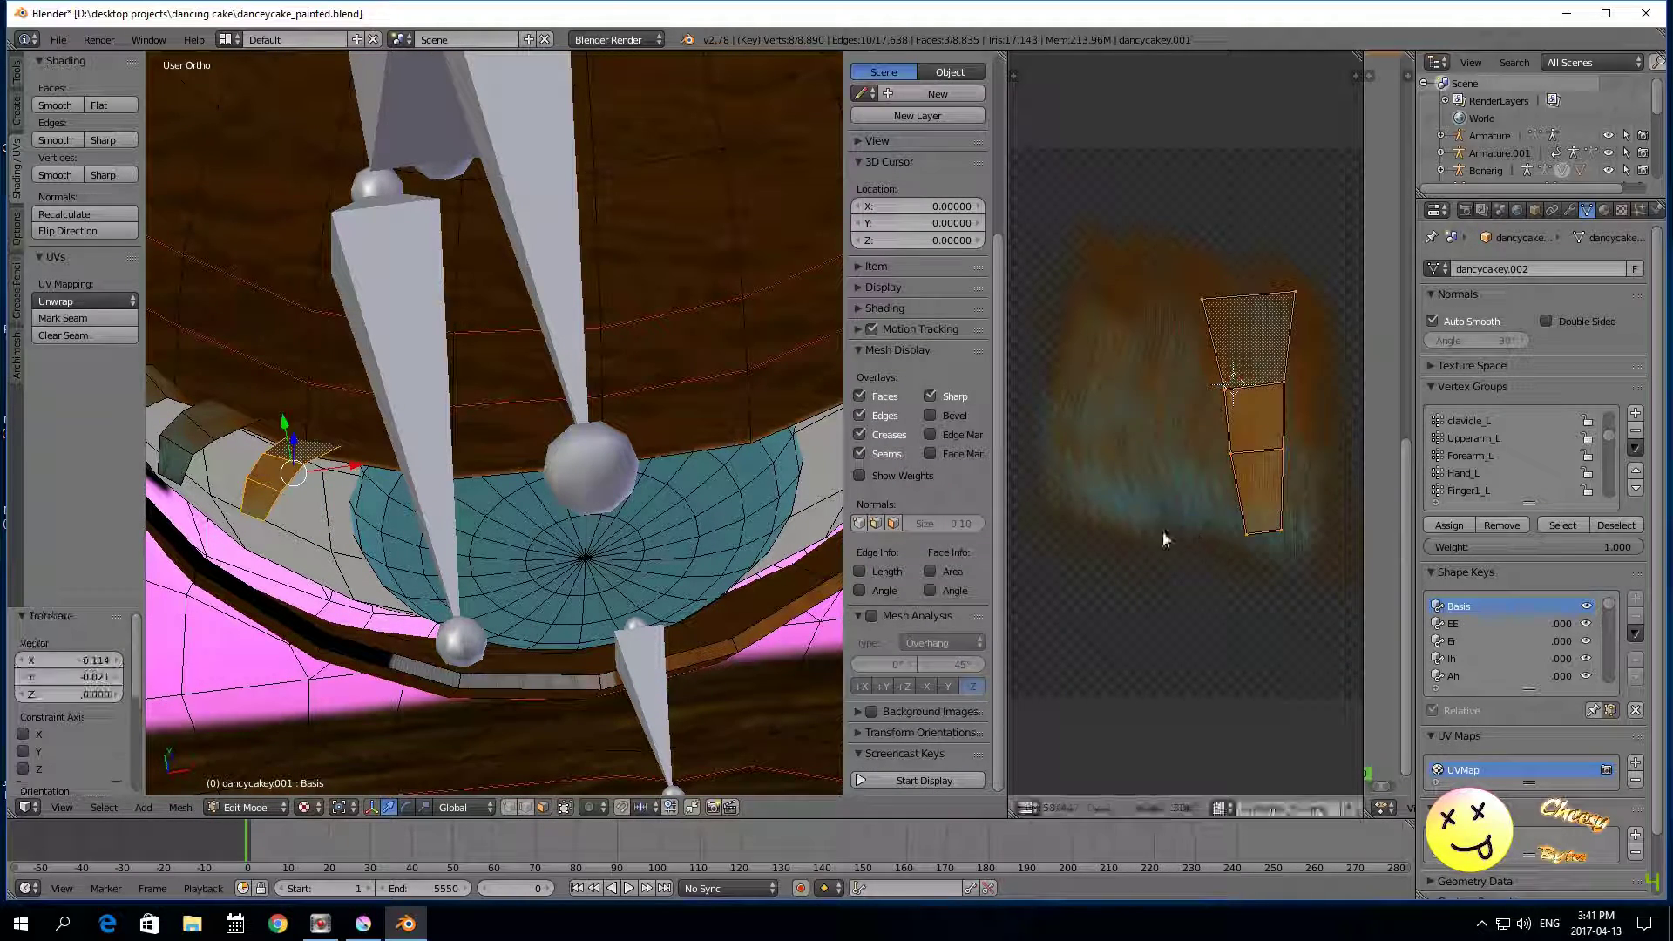
pyautogui.press('r')
pyautogui.click(1153, 523)
pyautogui.scroll(-1, 299, 479)
pyautogui.press('g')
pyautogui.click(224, 477)
# Step: Hide the mapped eyelash and restore the textured shading in the 3D viewport
pyautogui.press('z')
pyautogui.hotkey('ctrl', 'z')
pyautogui.press('z')
pyautogui.press('h')
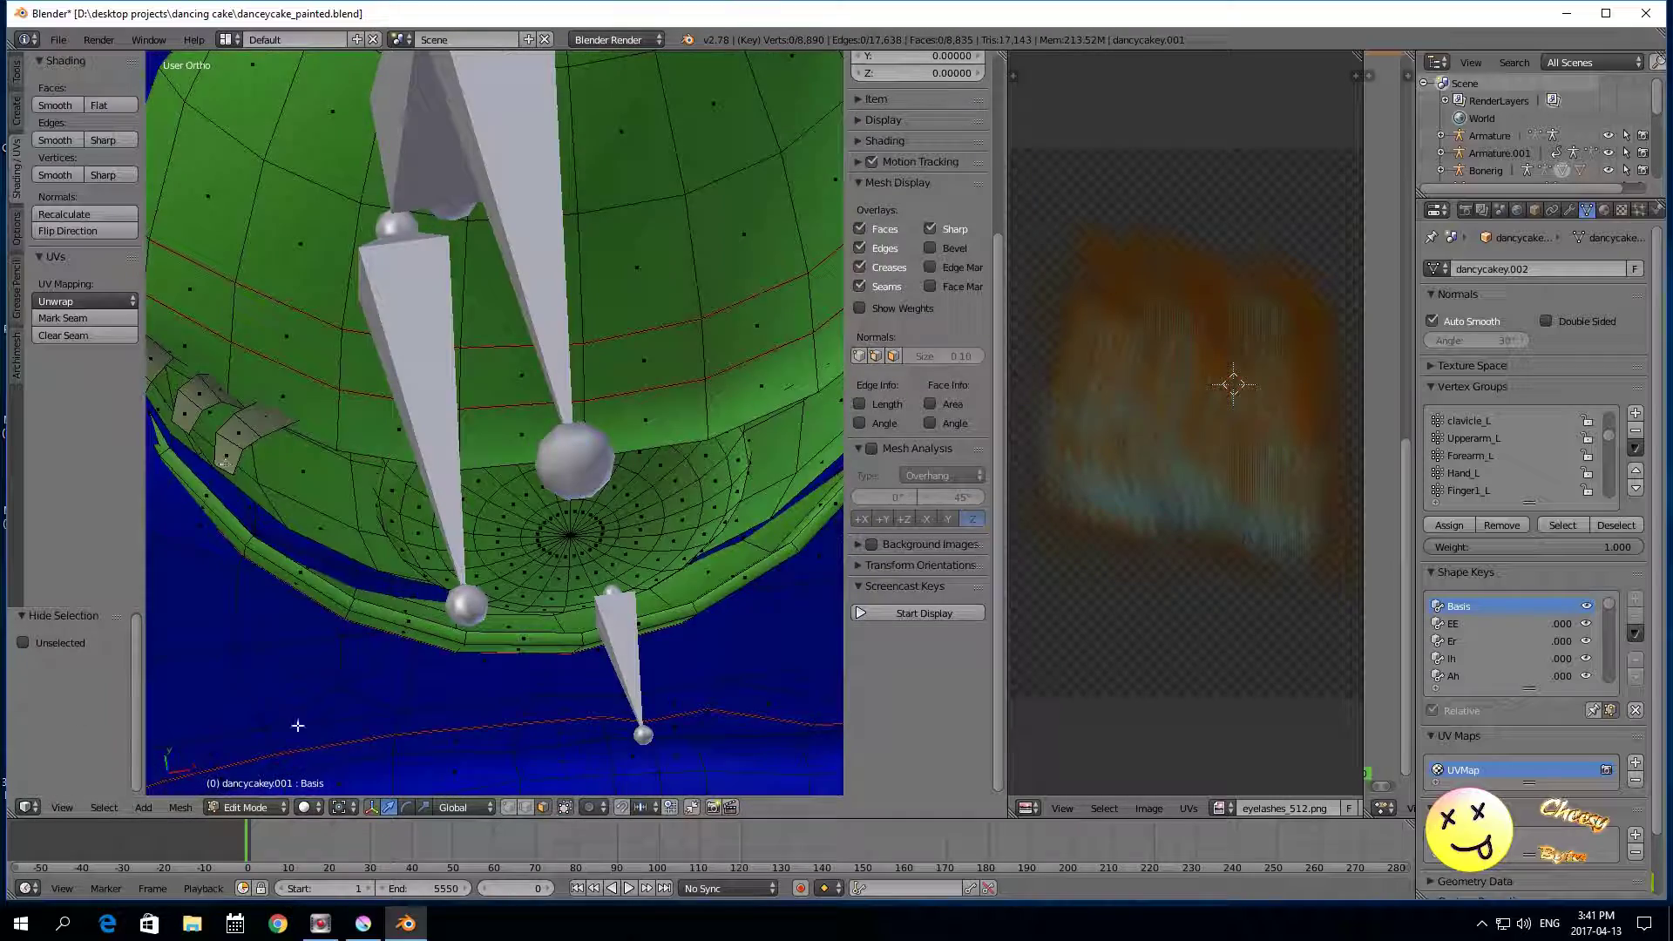
pyautogui.click(307, 807)
pyautogui.click(324, 691)
# Step: Select all three faces of the next eyelash toward the outer eye corner and hide it
pyautogui.rightClick(231, 446)
pyautogui.keyDown('shift'); pyautogui.rightClick(245, 428); pyautogui.keyUp('shift')
pyautogui.keyDown('shift'); pyautogui.rightClick(264, 418); pyautogui.keyUp('shift')
pyautogui.scroll(1, 1199, 527)
pyautogui.moveTo(271, 523); pyautogui.dragTo(334, 534, button='middle')
pyautogui.scroll(3, 314, 535)
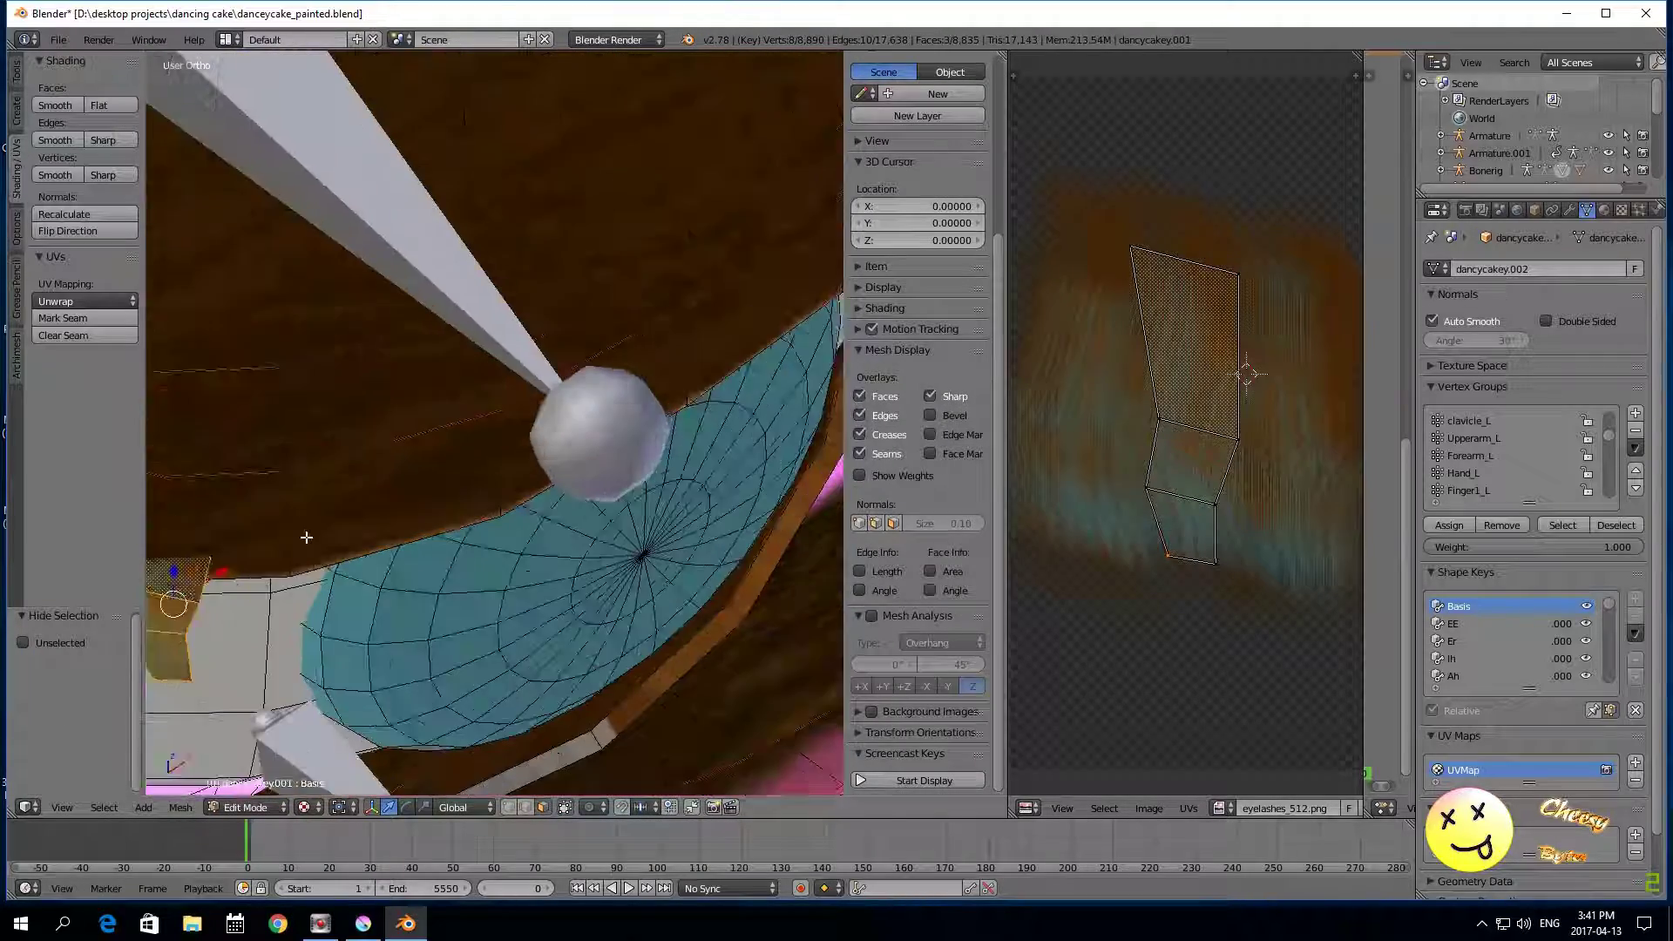
pyautogui.scroll(-1, 314, 535)
pyautogui.scroll(1, 1150, 572)
pyautogui.scroll(-1, 1151, 567)
pyautogui.press('h')
pyautogui.scroll(-2, 278, 531)
# Step: Select the three faces of the eyelash over the eye white, then move and rotate its UV island to follow the painted hair
pyautogui.rightClick(249, 546)
pyautogui.keyDown('shift'); pyautogui.rightClick(238, 507); pyautogui.keyUp('shift')
pyautogui.keyDown('shift'); pyautogui.rightClick(243, 525); pyautogui.keyUp('shift')
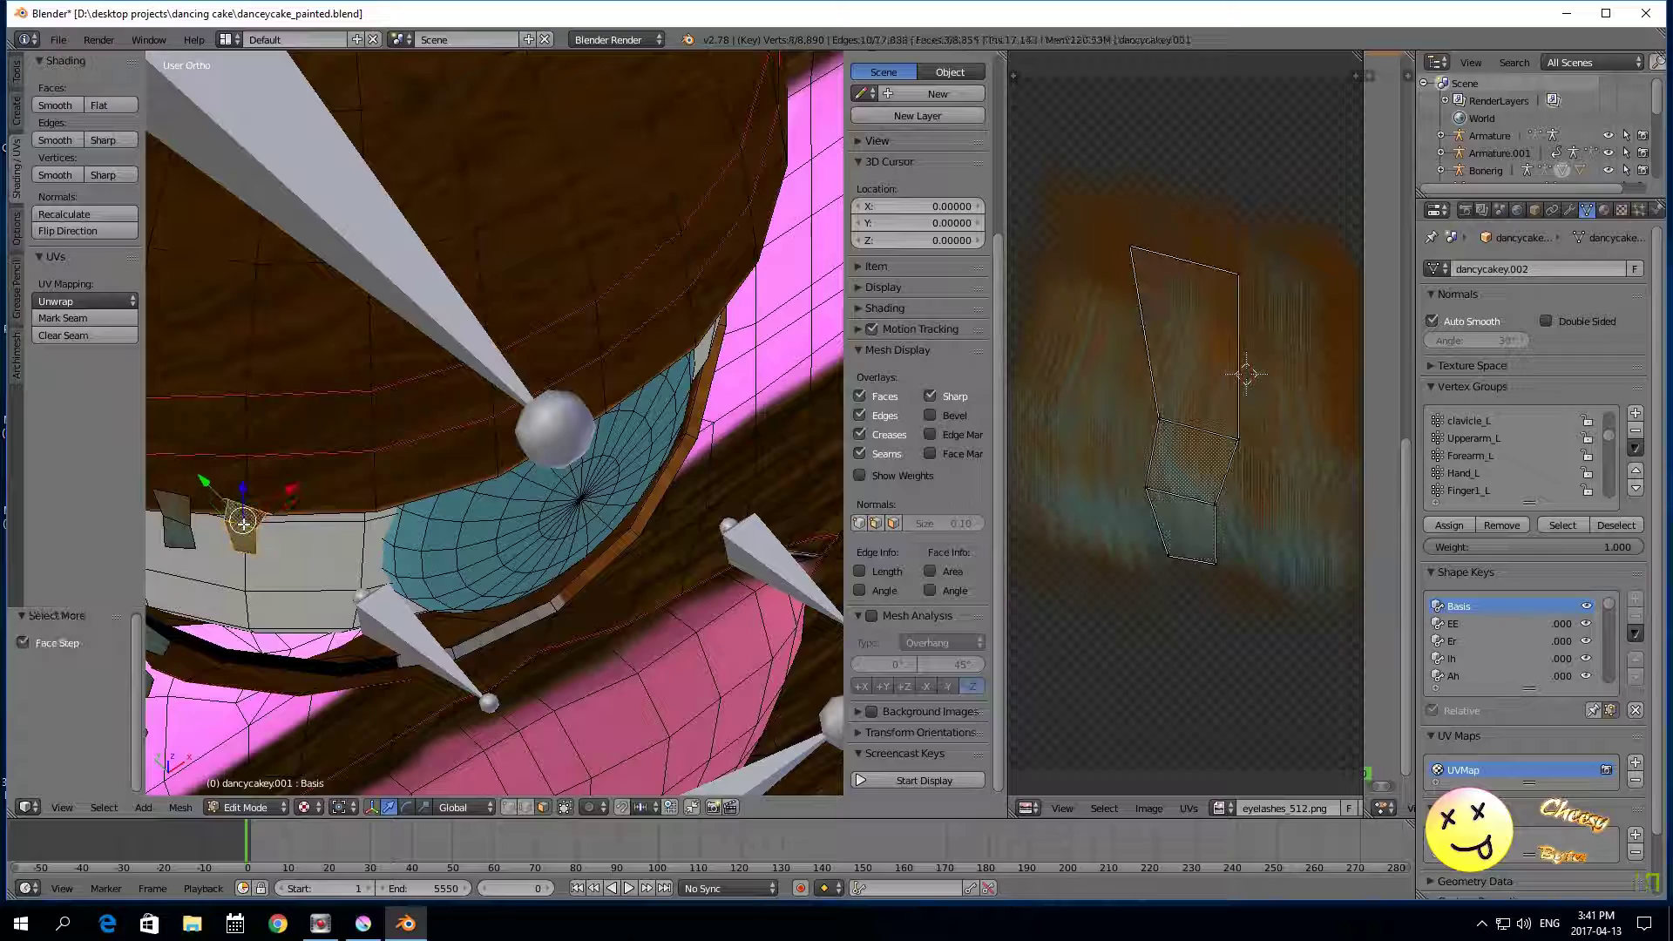
pyautogui.scroll(-2, 261, 523)
pyautogui.press('a')
pyautogui.press('g')
pyautogui.click(1079, 520)
pyautogui.press('r')
pyautogui.press('g')
pyautogui.click(1065, 516)
pyautogui.press('r')
pyautogui.click(1047, 493)
pyautogui.scroll(-1, 297, 496)
# Step: Hide the adjusted eyelash, select all three faces of the last one on this eye, and rotate and move its UV island
pyautogui.press('h')
pyautogui.scroll(1, 278, 497)
pyautogui.rightClick(269, 477)
pyautogui.keyDown('shift'); pyautogui.rightClick(271, 489); pyautogui.keyUp('shift')
pyautogui.keyDown('shift'); pyautogui.rightClick(276, 502); pyautogui.keyUp('shift')
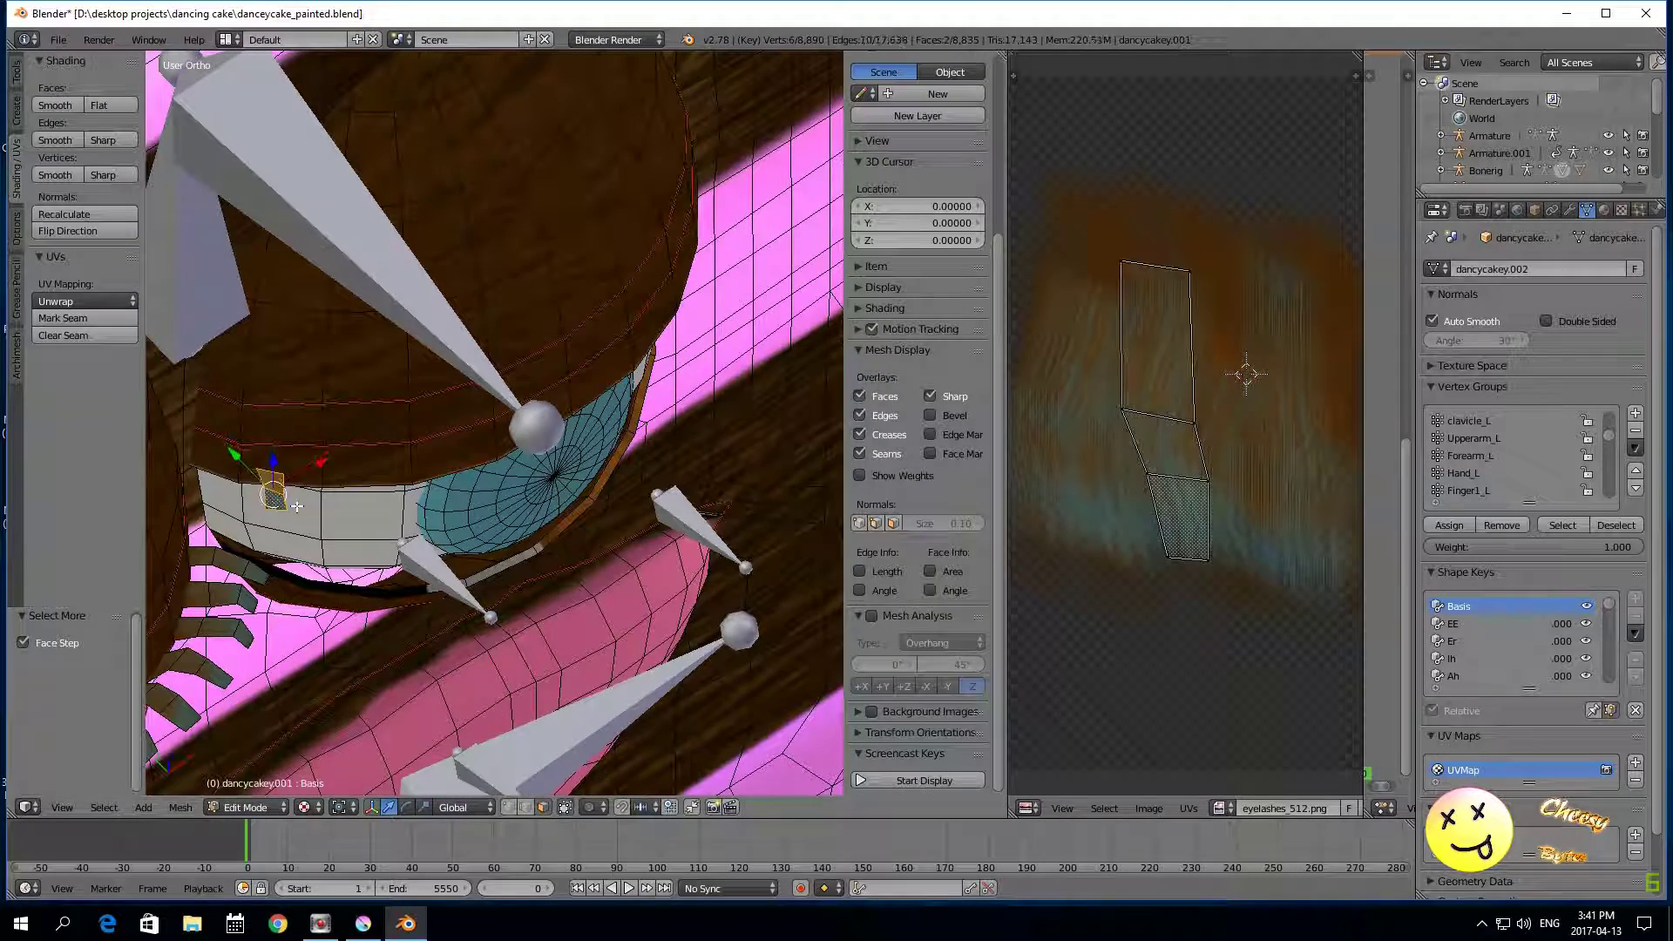
pyautogui.press('a')
pyautogui.press('r')
pyautogui.click(1096, 470)
pyautogui.press('g')
pyautogui.click(1187, 474)
# Step: Hide that eyelash, select the three faces of the other eye's innermost lash, and move its UV island onto the hair
pyautogui.press('h')
pyautogui.scroll(-5, 317, 456)
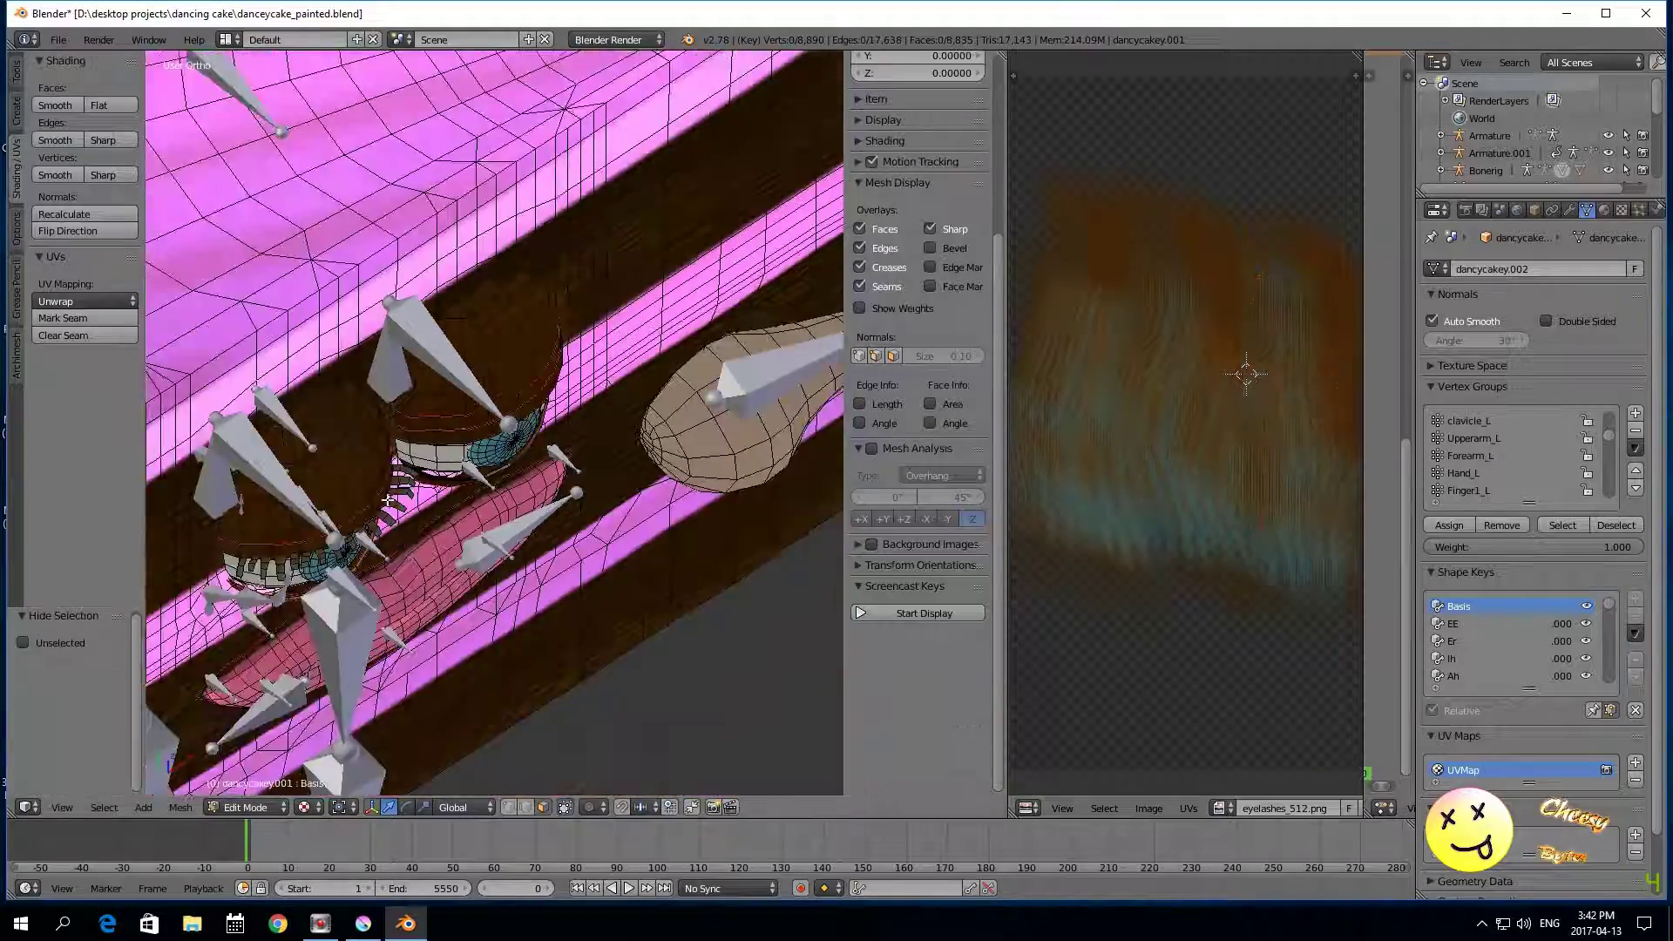
pyautogui.moveTo(317, 456); pyautogui.dragTo(316, 568, button='middle')
pyautogui.scroll(8, 358, 382)
pyautogui.rightClick(393, 431)
pyautogui.keyDown('shift'); pyautogui.rightClick(393, 451); pyautogui.keyUp('shift')
pyautogui.keyDown('shift'); pyautogui.rightClick(396, 473); pyautogui.keyUp('shift')
pyautogui.press('a')
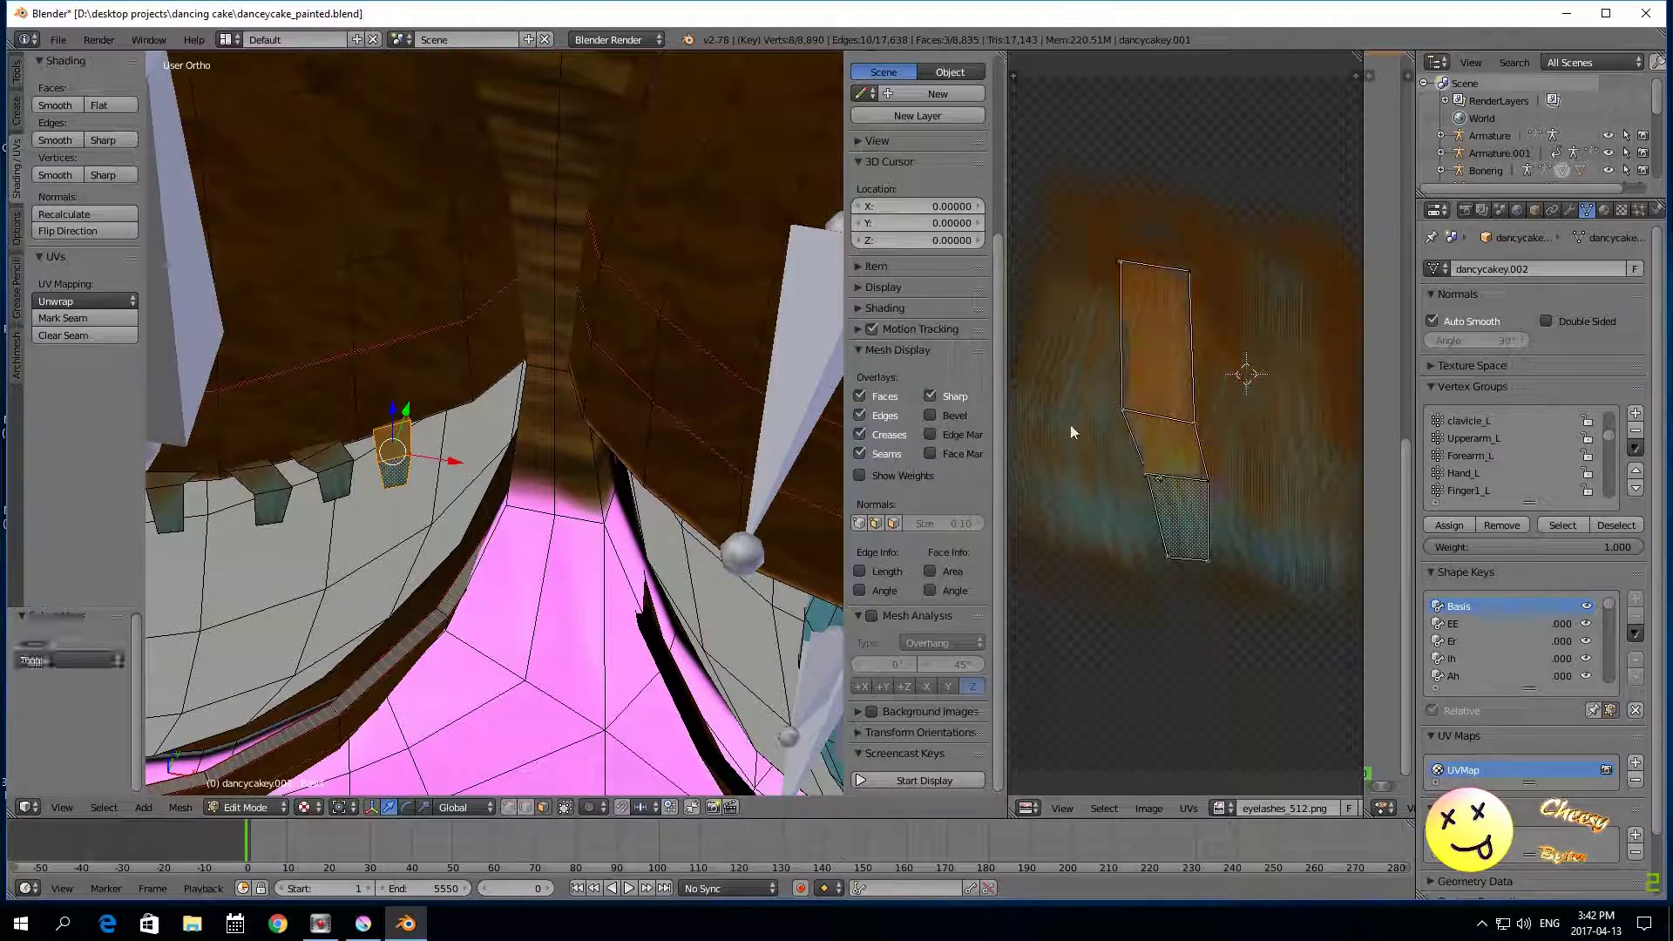
pyautogui.press('g')
pyautogui.click(1131, 435)
# Step: Hide the innermost eyelash, select all faces of its neighbour, then move and scale its UV island over the hair
pyautogui.press('h')
pyautogui.rightClick(336, 485)
pyautogui.press('ctrl+KP_Add')
pyautogui.press('ctrl+KP_Add')
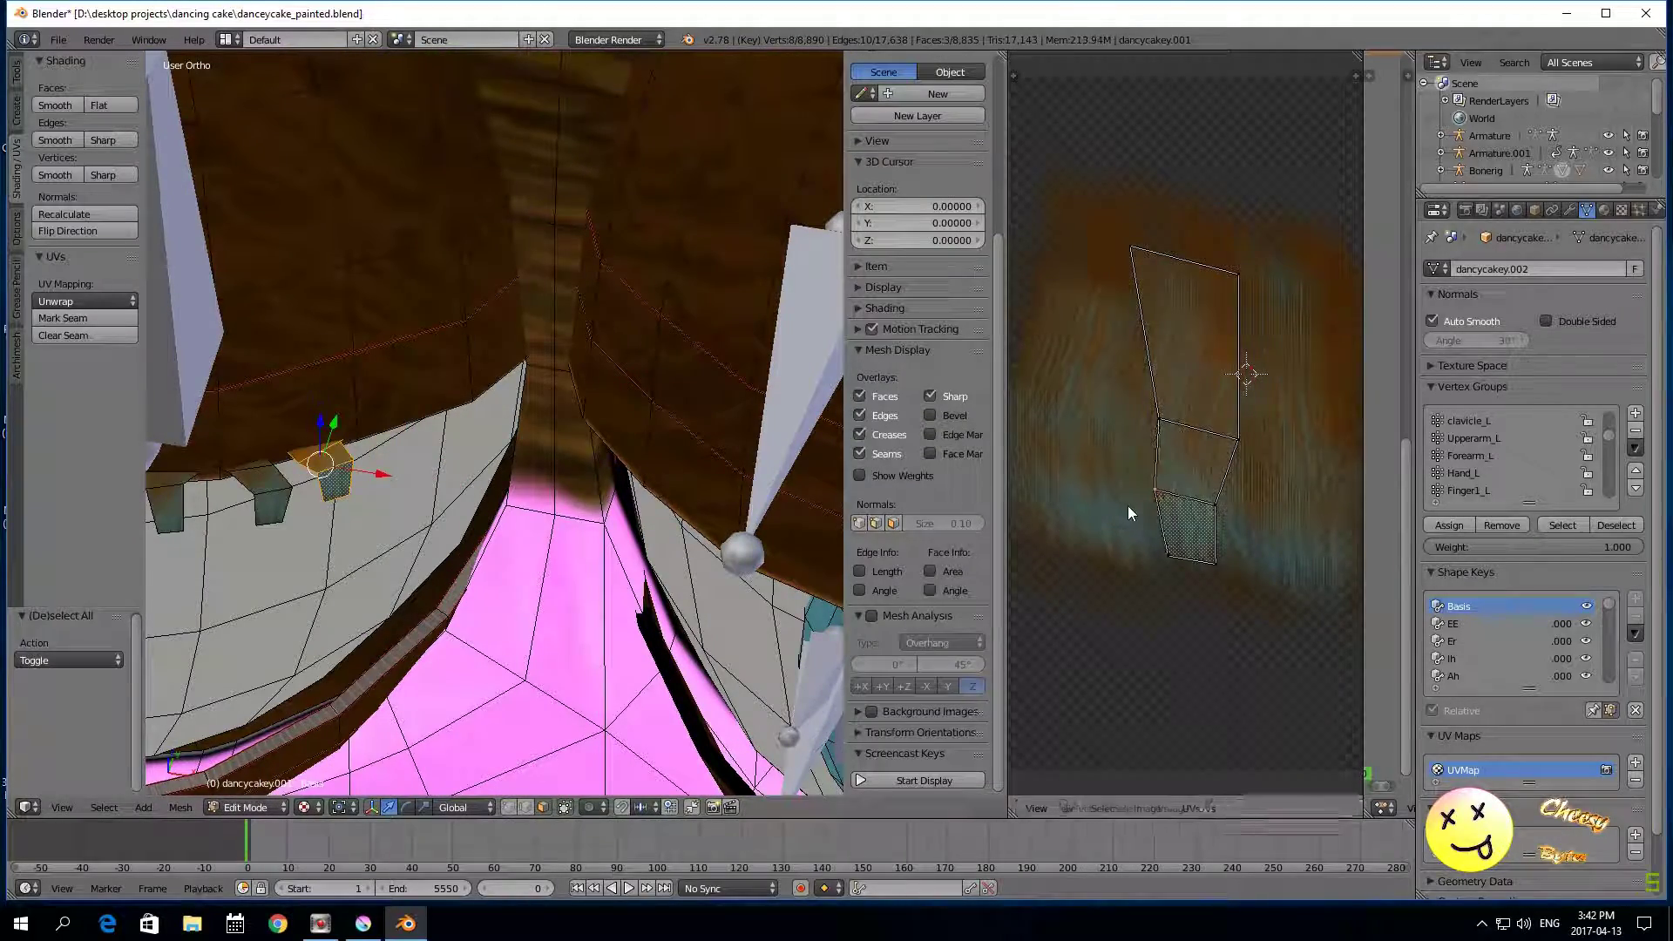
pyautogui.press('a')
pyautogui.press('g')
pyautogui.click(1141, 546)
pyautogui.press('s')
pyautogui.click(1132, 582)
# Step: Hide the scaled eyelash, select the adjacent lash together with its UV island, and hide that lash as well
pyautogui.press('h')
pyautogui.rightClick(271, 508)
pyautogui.press('ctrl+KP_Add')
pyautogui.press('ctrl+KP_Add')
pyautogui.press('a')
pyautogui.press('h')
# Step: Select all faces of the following eyelash, move its UV island over the hair and rotate it about 5.8°
pyautogui.rightClick(168, 515)
pyautogui.press('ctrl+KP_Add')
pyautogui.press('ctrl+KP_Add')
pyautogui.press('a')
pyautogui.press('g')
pyautogui.click(1179, 468)
pyautogui.press('r')
pyautogui.click(1129, 450)
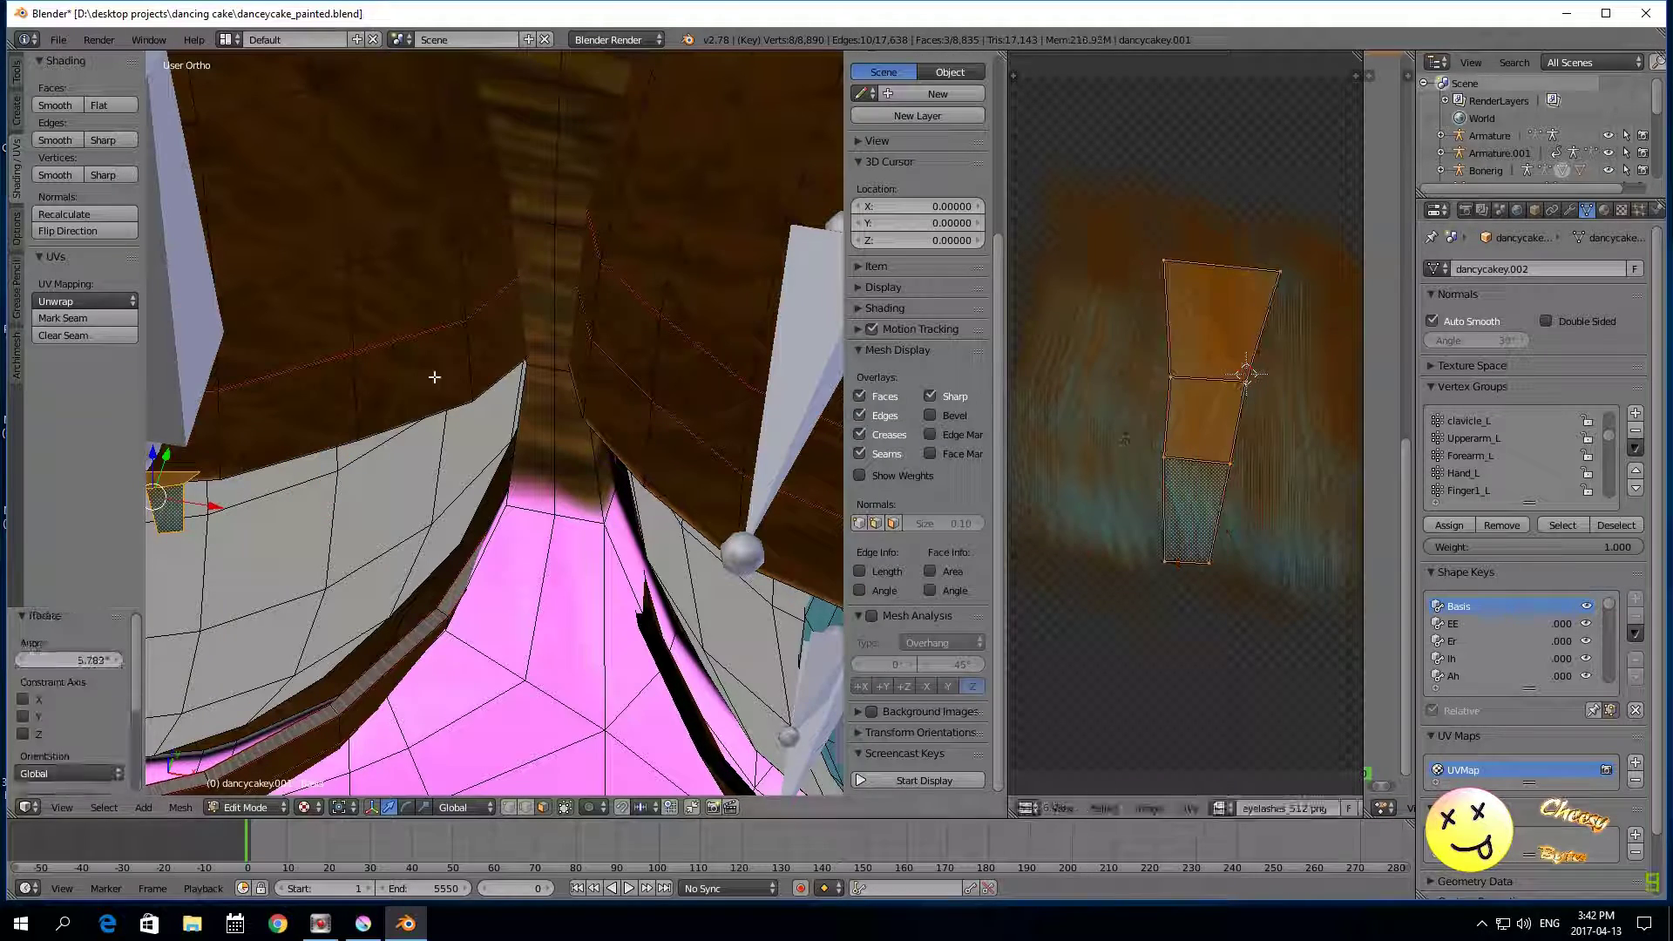
# Step: Hide the rotated eyelash and select the faces of the lash at the iris edge by growing the selection
pyautogui.scroll(-2, 784, 488)
pyautogui.press('h')
pyautogui.keyDown('shift'); pyautogui.moveTo(276, 659); pyautogui.dragTo(586, 536, button='middle'); pyautogui.keyUp('shift')
pyautogui.scroll(4, 586, 536)
pyautogui.rightClick(611, 721)
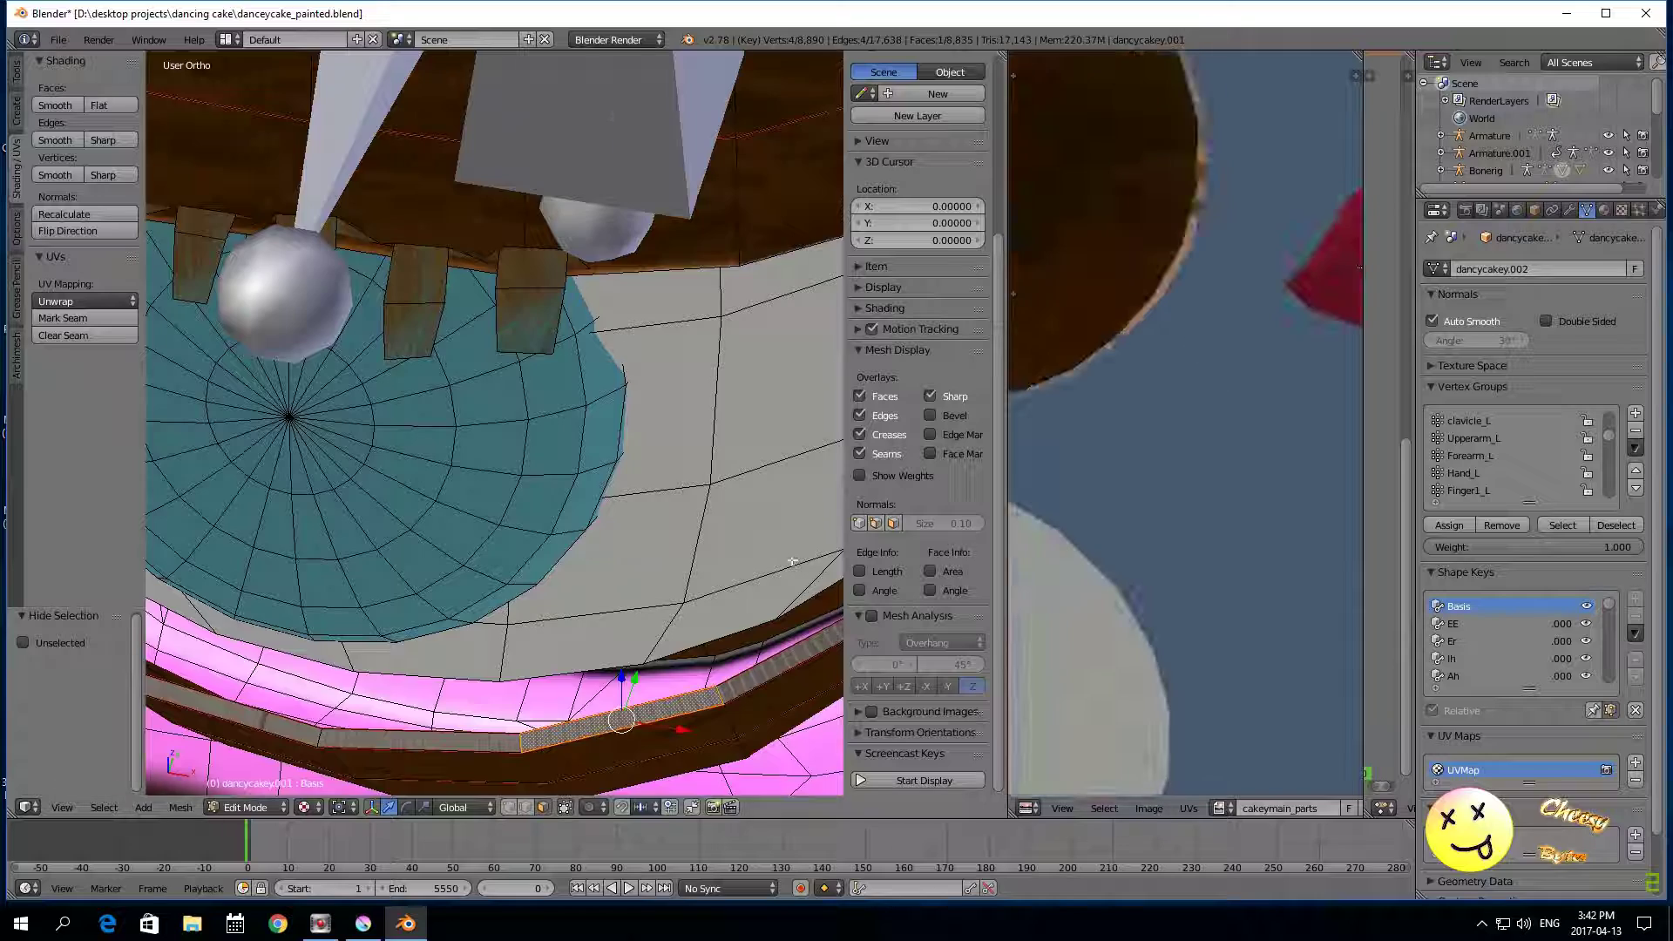
pyautogui.scroll(-2, 807, 549)
pyautogui.rightClick(728, 577)
pyautogui.rightClick(822, 500)
pyautogui.scroll(2, 679, 410)
pyautogui.rightClick(524, 335)
pyautogui.press('ctrl+KP_Add')
pyautogui.press('ctrl+KP_Add')
pyautogui.press('ctrl+KP_Add')
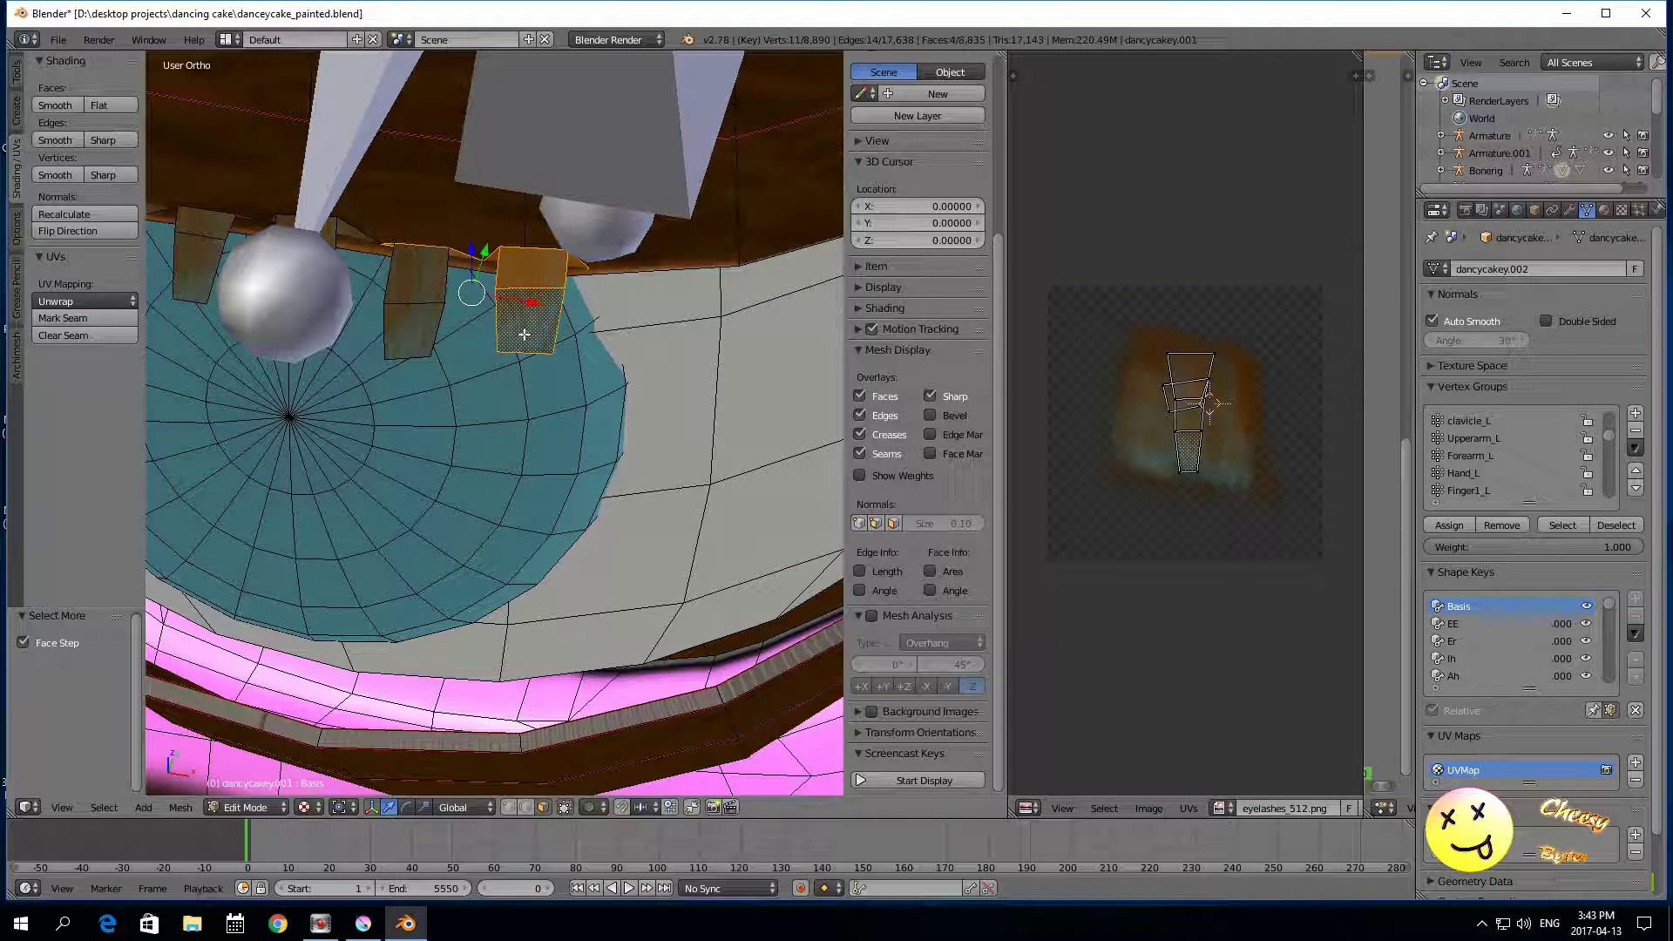
# Step: Select the neighbouring eyelash over the iris and adjust its UV island on the eyelash texture
pyautogui.rightClick(416, 337)
pyautogui.press('ctrl+KP_Add')
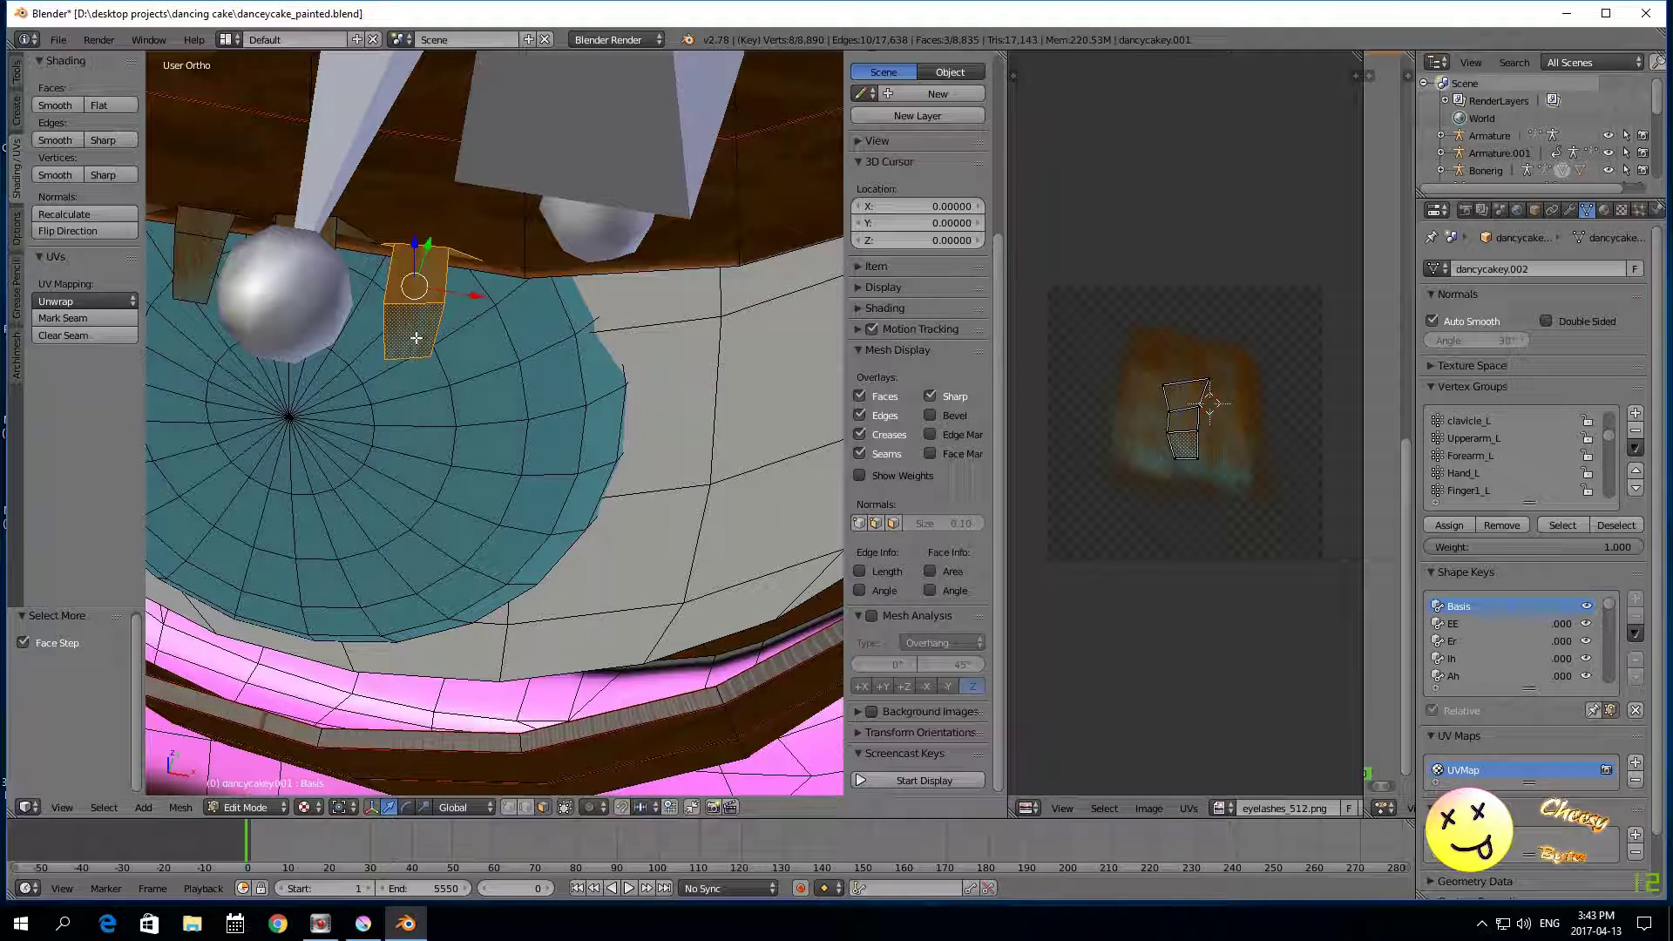
pyautogui.click(1144, 564)
pyautogui.press('a')
# Step: Select the eyelash above the iris centre by growing the selection and move its UV island on the painted hair
pyautogui.scroll(-6, 439, 358)
pyautogui.moveTo(439, 358); pyautogui.dragTo(523, 470, button='middle')
pyautogui.scroll(4, 531, 392)
pyautogui.rightClick(547, 336)
pyautogui.press('ctrl+KP_Add')
pyautogui.press('a')
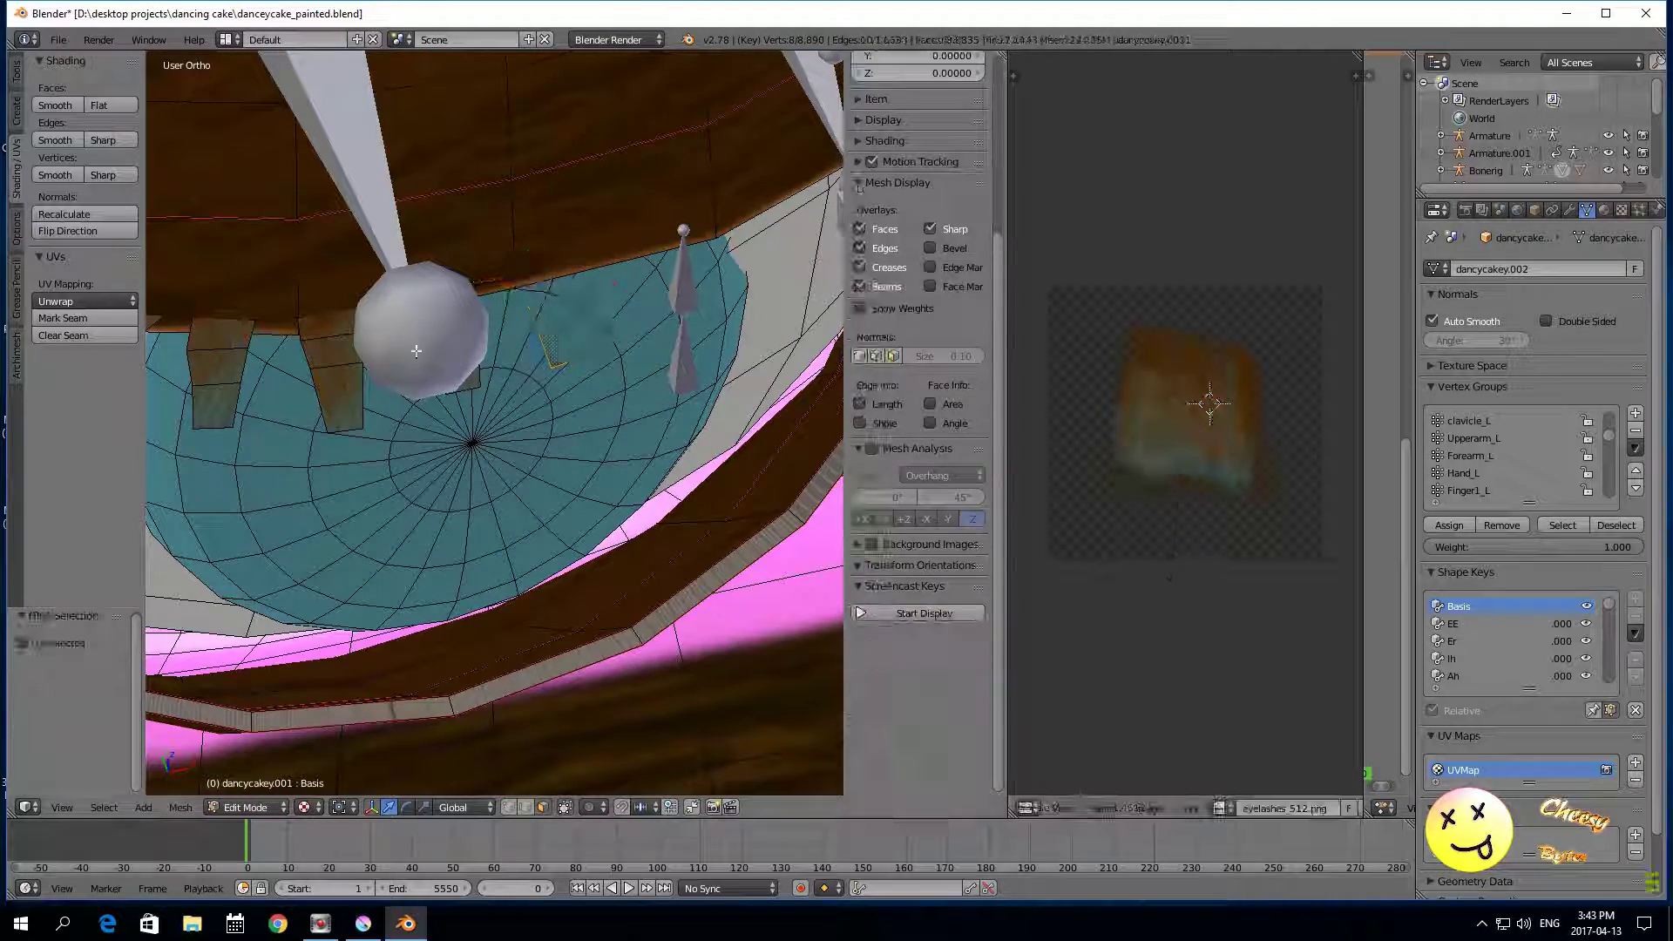
pyautogui.press('g')
pyautogui.click(1148, 560)
# Step: Select all faces of the eyelash beside the round eyelid bone and scale its UV island over the hair
pyautogui.rightClick(340, 405)
pyautogui.press('ctrl+KP_Add')
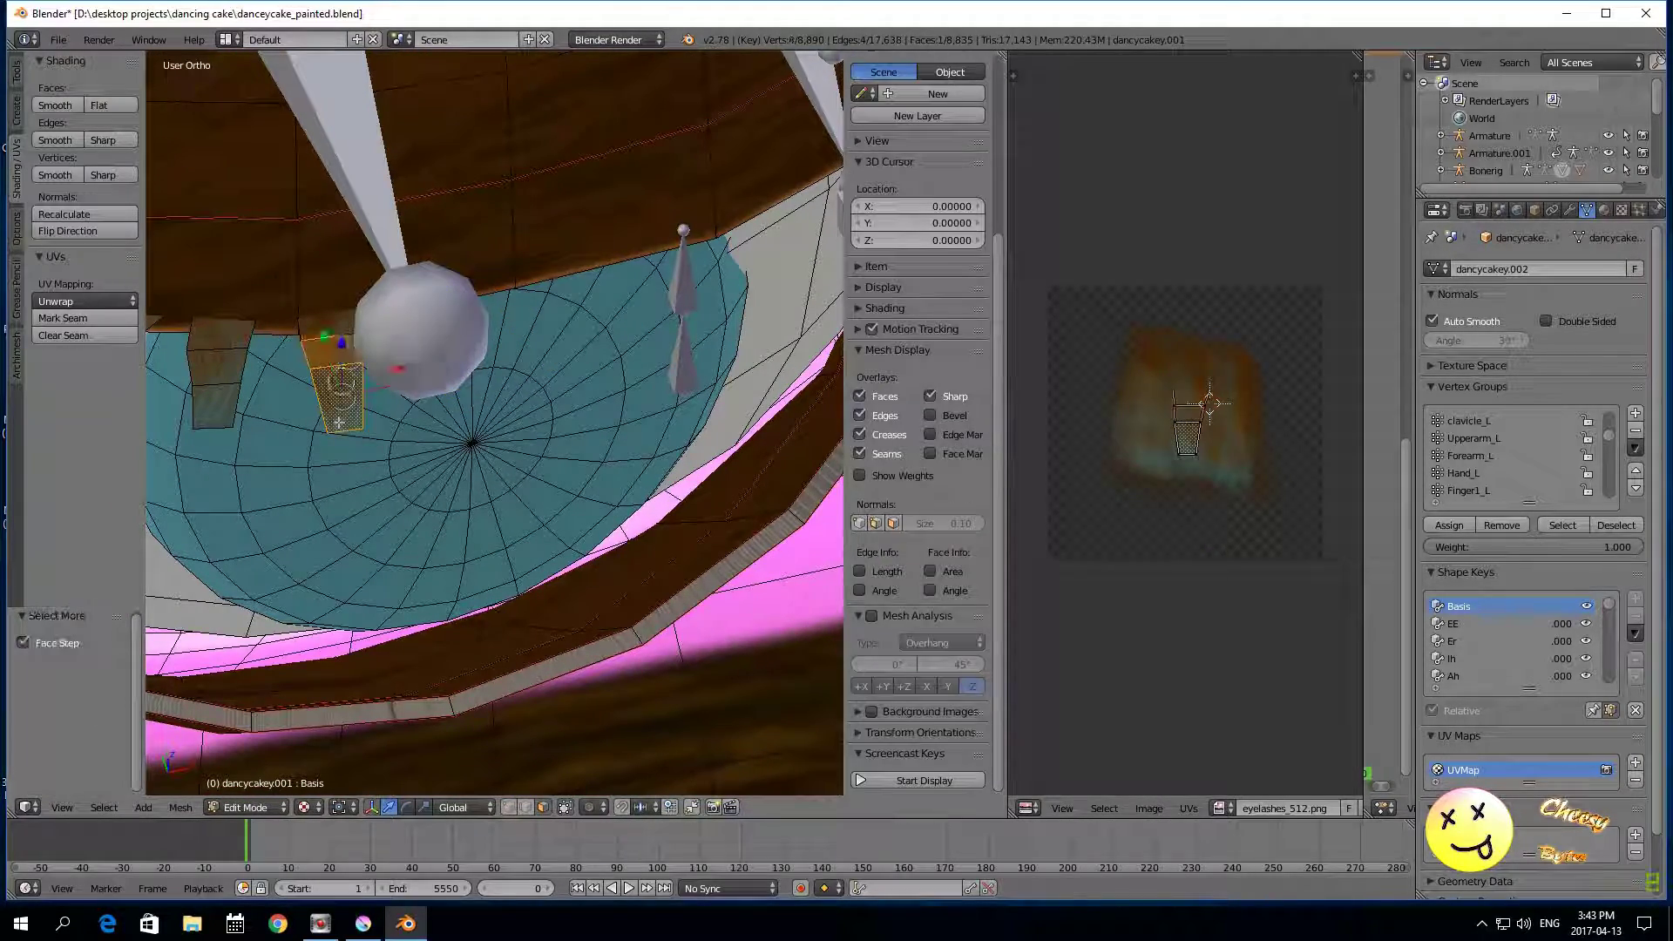
pyautogui.press('ctrl+KP_Add')
pyautogui.press('a')
pyautogui.press('s')
pyautogui.click(1129, 618)
# Step: Hide the fitted eyelash, select the whole lash at the iris's outer edge, and scale and move its UV island over the painted hair
pyautogui.press('h')
pyautogui.scroll(-2, 348, 427)
pyautogui.rightClick(300, 408)
pyautogui.press('ctrl+KP_Add')
pyautogui.press('ctrl+KP_Add')
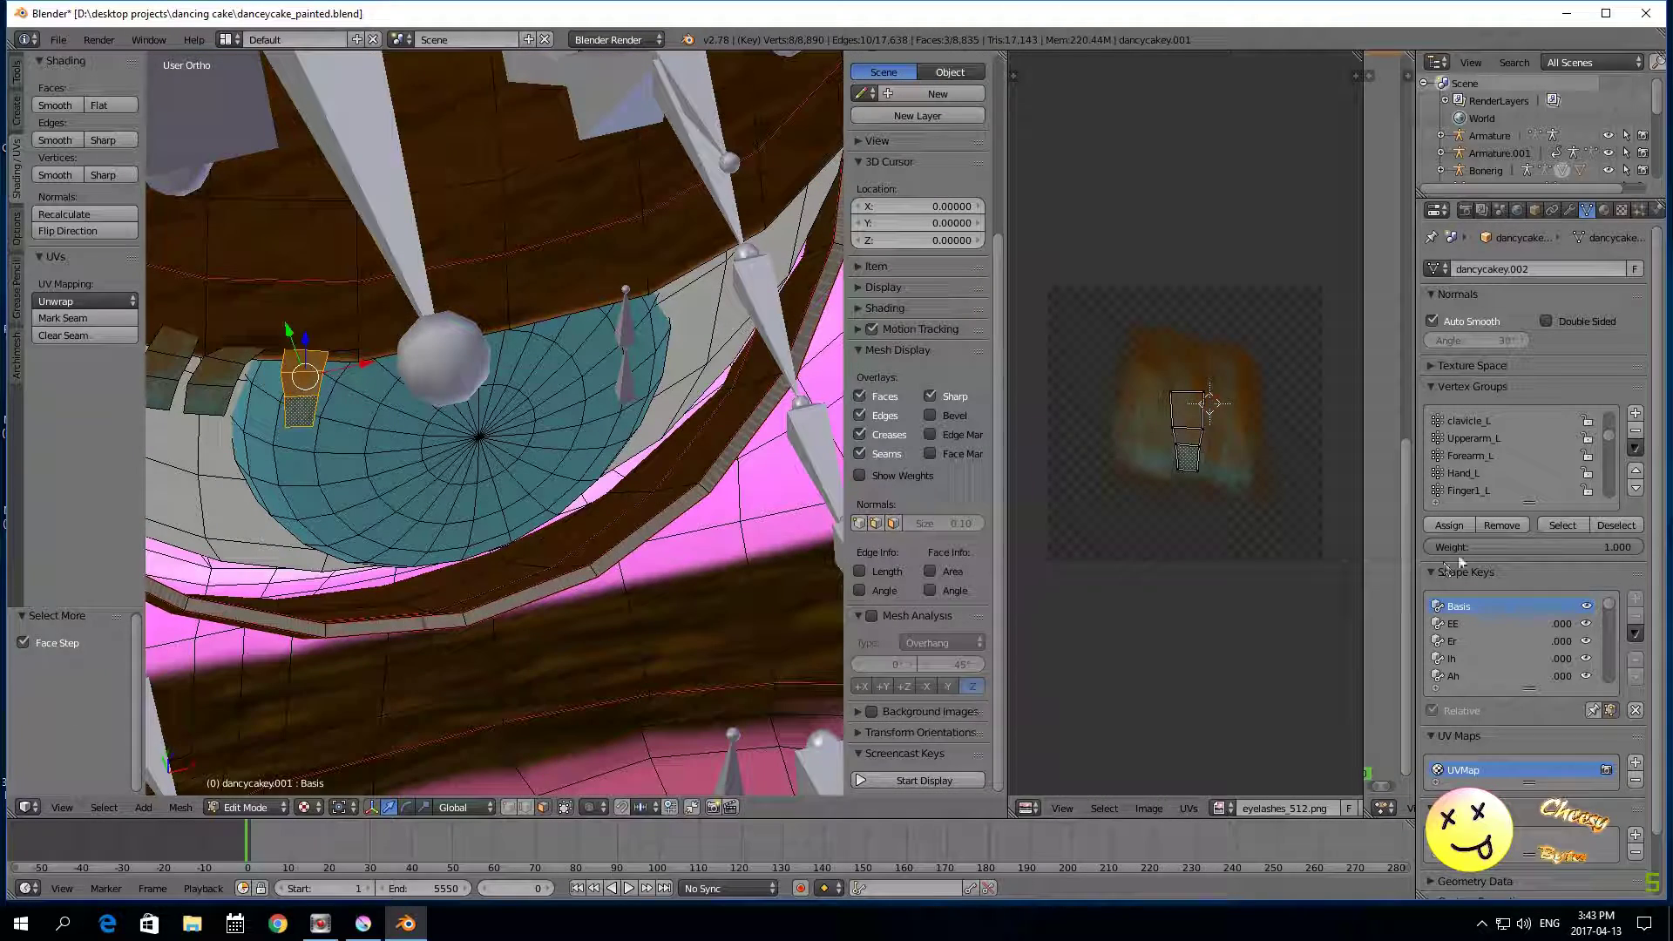
pyautogui.press('a')
pyautogui.press('s')
pyautogui.click(1113, 679)
pyautogui.press('g')
pyautogui.click(1112, 622)
pyautogui.click(1106, 617)
# Step: Hide that eyelash and fit the UV island of the next lash outward from the iris by scaling and moving it
pyautogui.press('h')
pyautogui.scroll(-2, 300, 405)
pyautogui.rightClick(298, 408)
pyautogui.press('ctrl+KP_Add')
pyautogui.press('ctrl+KP_Add')
pyautogui.press('a')
pyautogui.press('s')
pyautogui.click(1158, 610)
pyautogui.press('g')
pyautogui.click(1114, 625)
# Step: Hide the fitted lash, select the next one over the eye white, and scale, rotate and move its UV island on the hair
pyautogui.press('h')
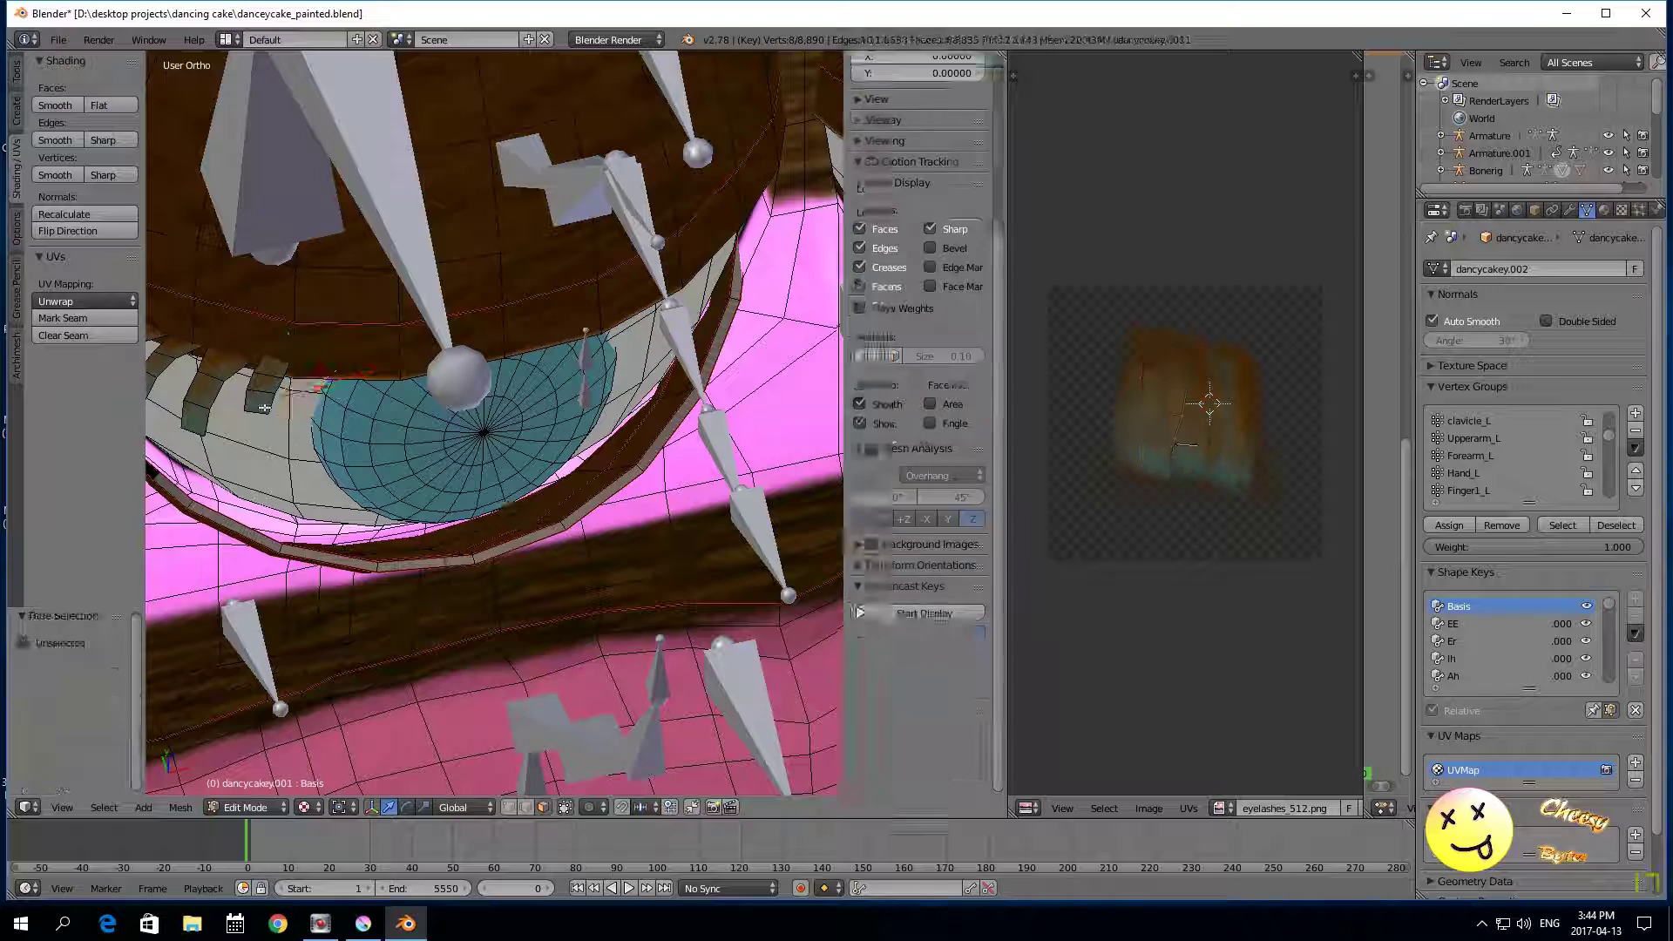
pyautogui.rightClick(264, 384)
pyautogui.press('ctrl+KP_Add')
pyautogui.press('ctrl+KP_Add')
pyautogui.press('a')
pyautogui.press('s')
pyautogui.click(1122, 662)
pyautogui.press('r')
pyautogui.click(1065, 635)
pyautogui.press('g')
pyautogui.click(1064, 639)
# Step: Hide the fitted lash, select the fourth eyelash from the outer eye corner, and rotate its UV island by 5.933°
pyautogui.press('h')
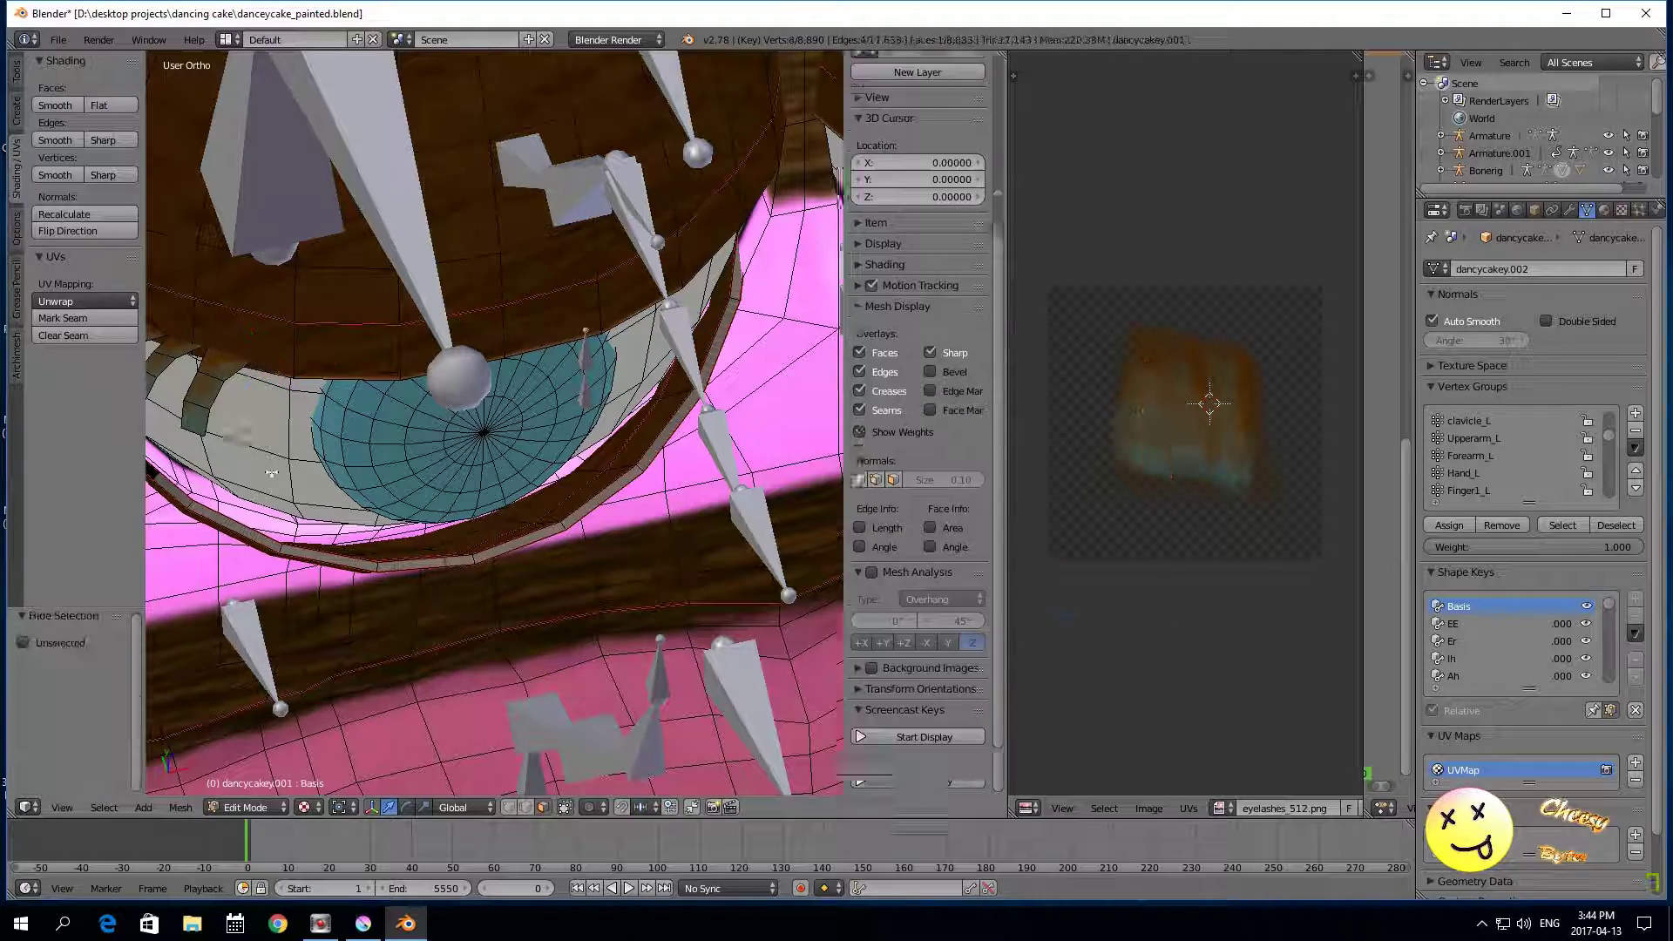
pyautogui.rightClick(199, 414)
pyautogui.keyDown('shift'); pyautogui.moveTo(284, 549); pyautogui.dragTo(488, 552, button='middle'); pyautogui.keyUp('shift')
pyautogui.press('ctrl+KP_Add')
# Step: Hide that lash, select the third eyelash from the outer corner, and rotate its UV island 4.316° and scale it by 1.130
pyautogui.press('h')
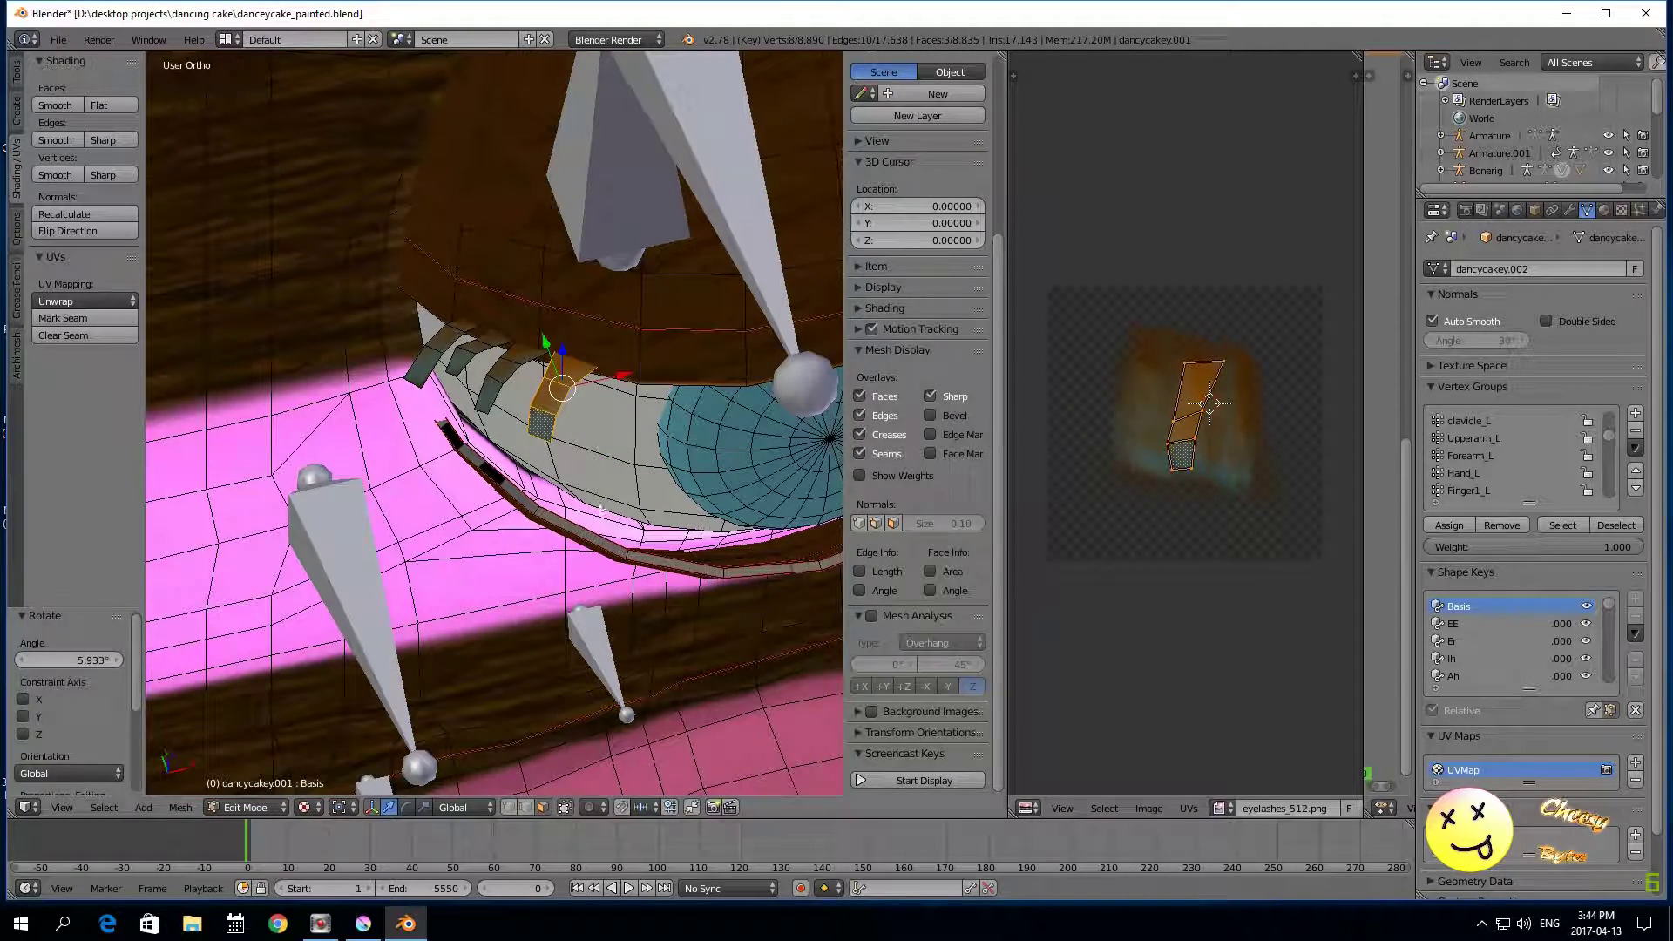
pyautogui.rightClick(506, 374)
pyautogui.press('ctrl+KP_Add')
pyautogui.scroll(4, 1178, 471)
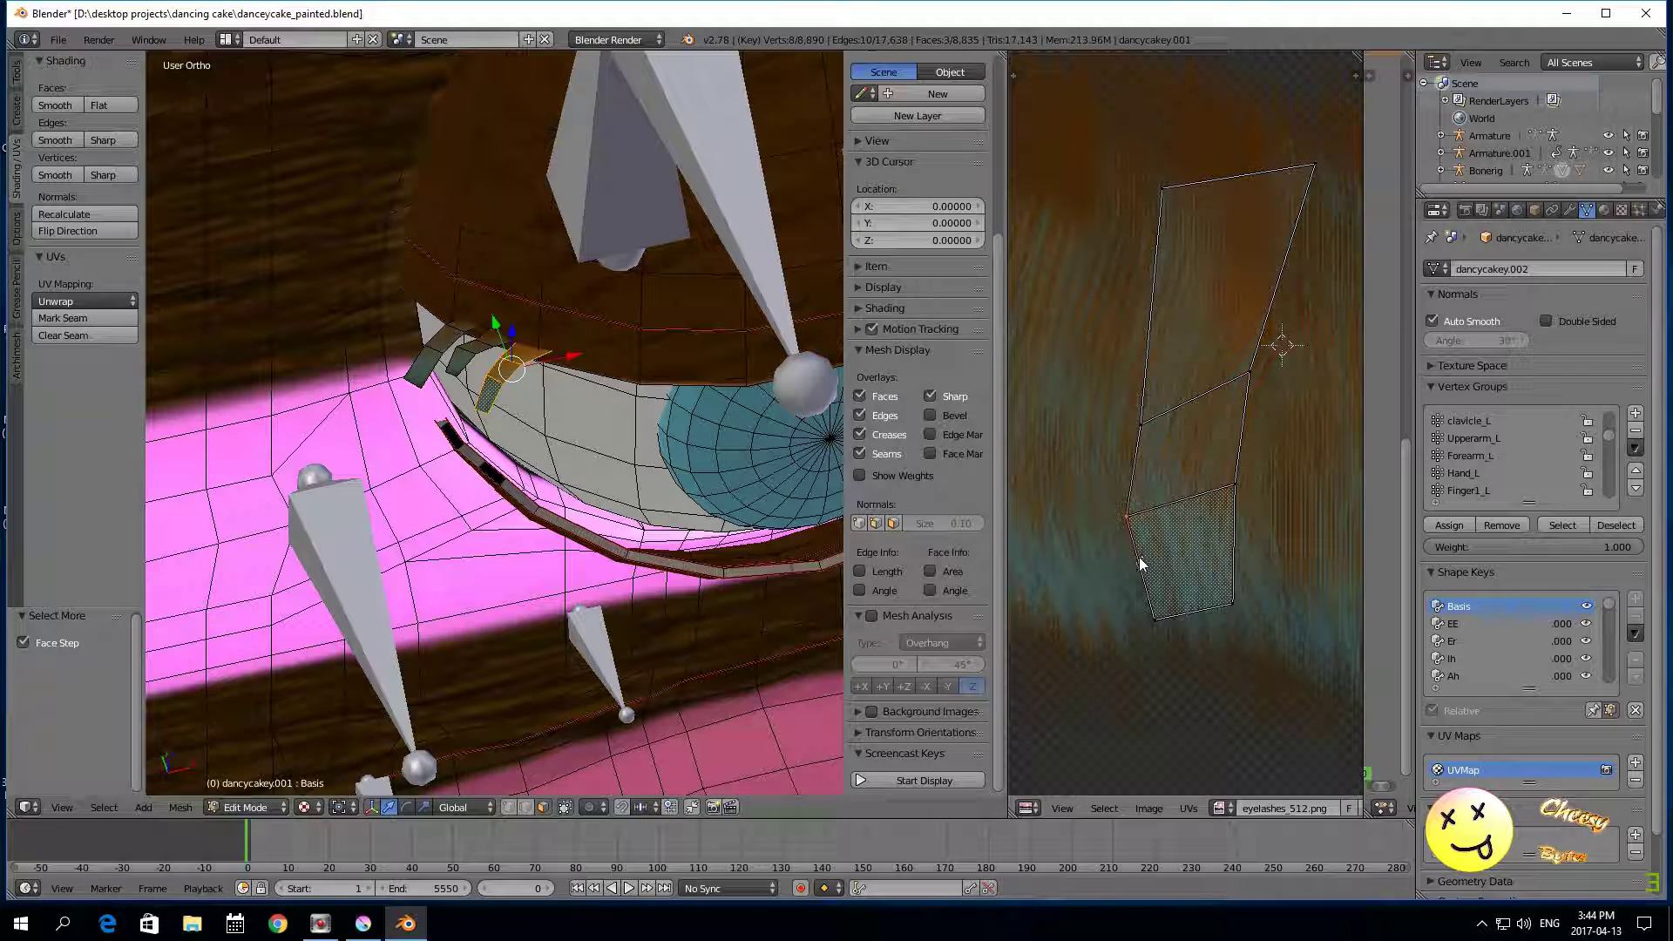
pyautogui.press('a')
pyautogui.press('r')
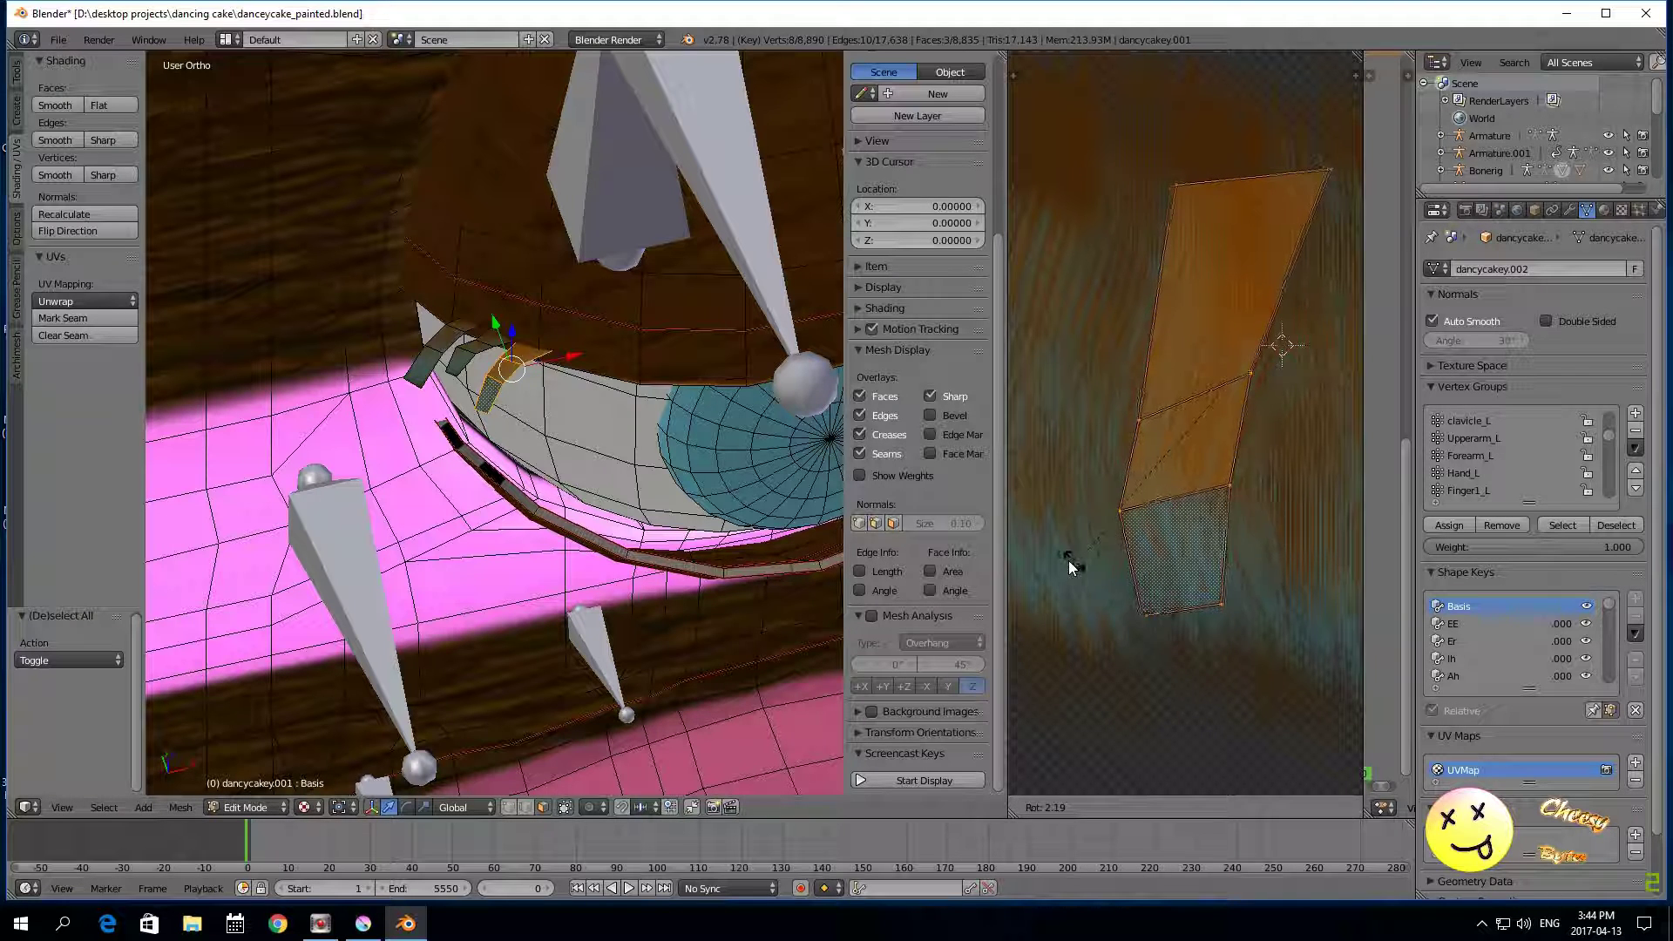
pyautogui.click(1069, 561)
pyautogui.scroll(-2, 1070, 558)
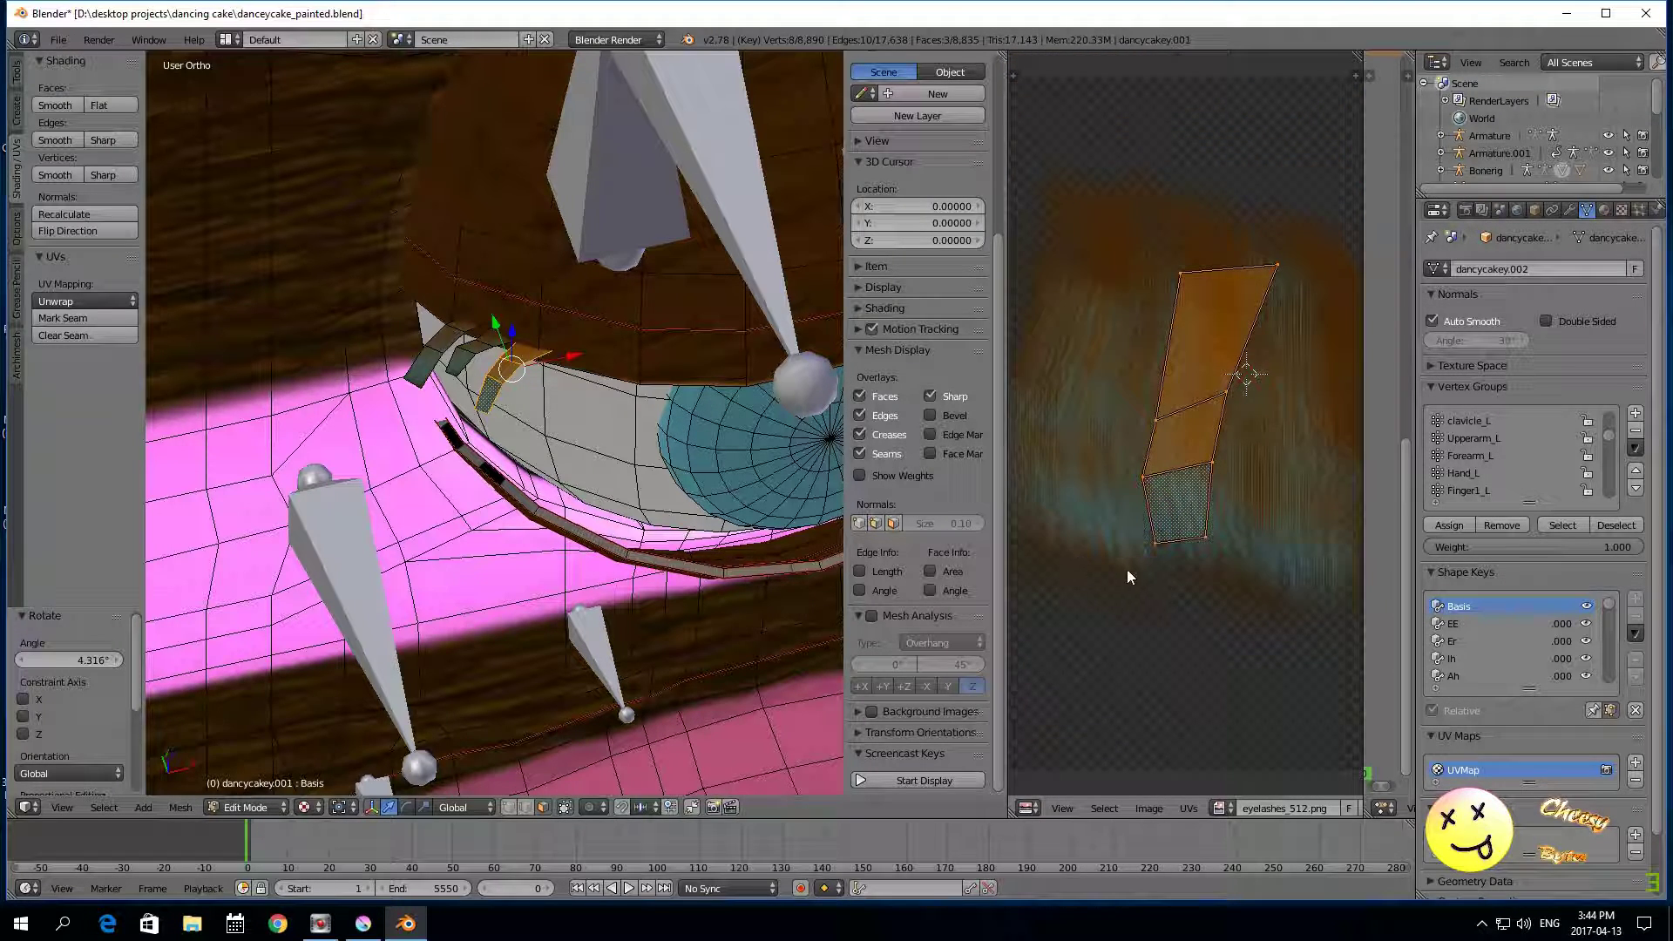
pyautogui.press('s')
pyautogui.click(1122, 654)
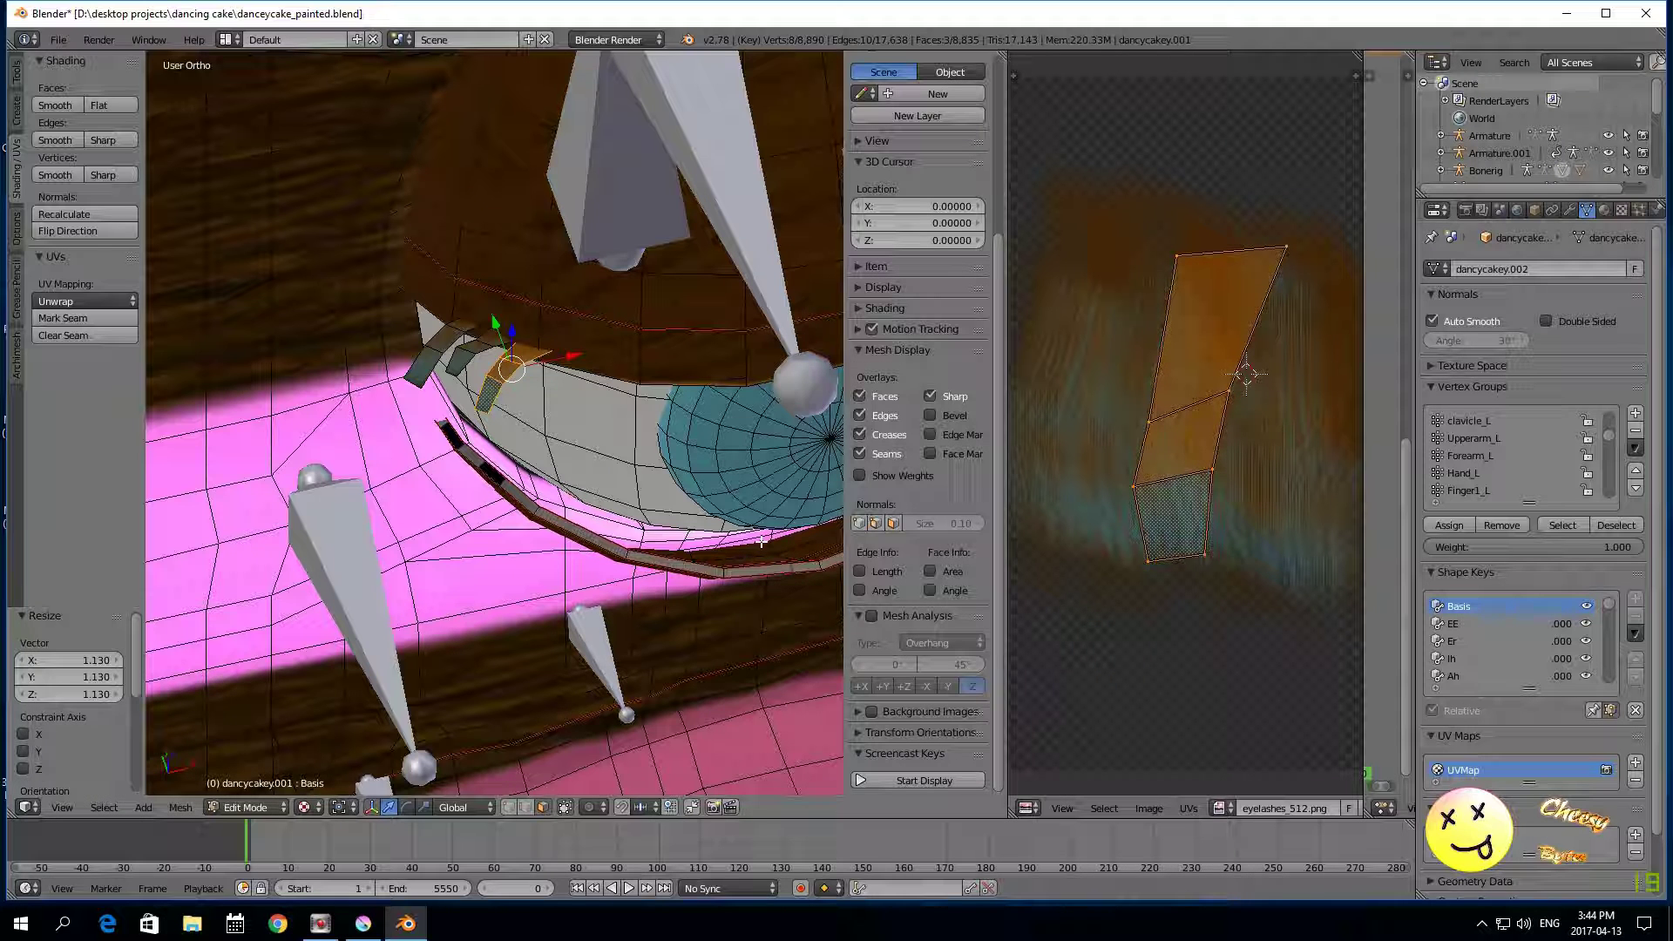
# Step: Hide the scaled lash and select all faces of the second eyelash from the outer corner by growing the selection
pyautogui.press('h')
pyautogui.click(456, 366)
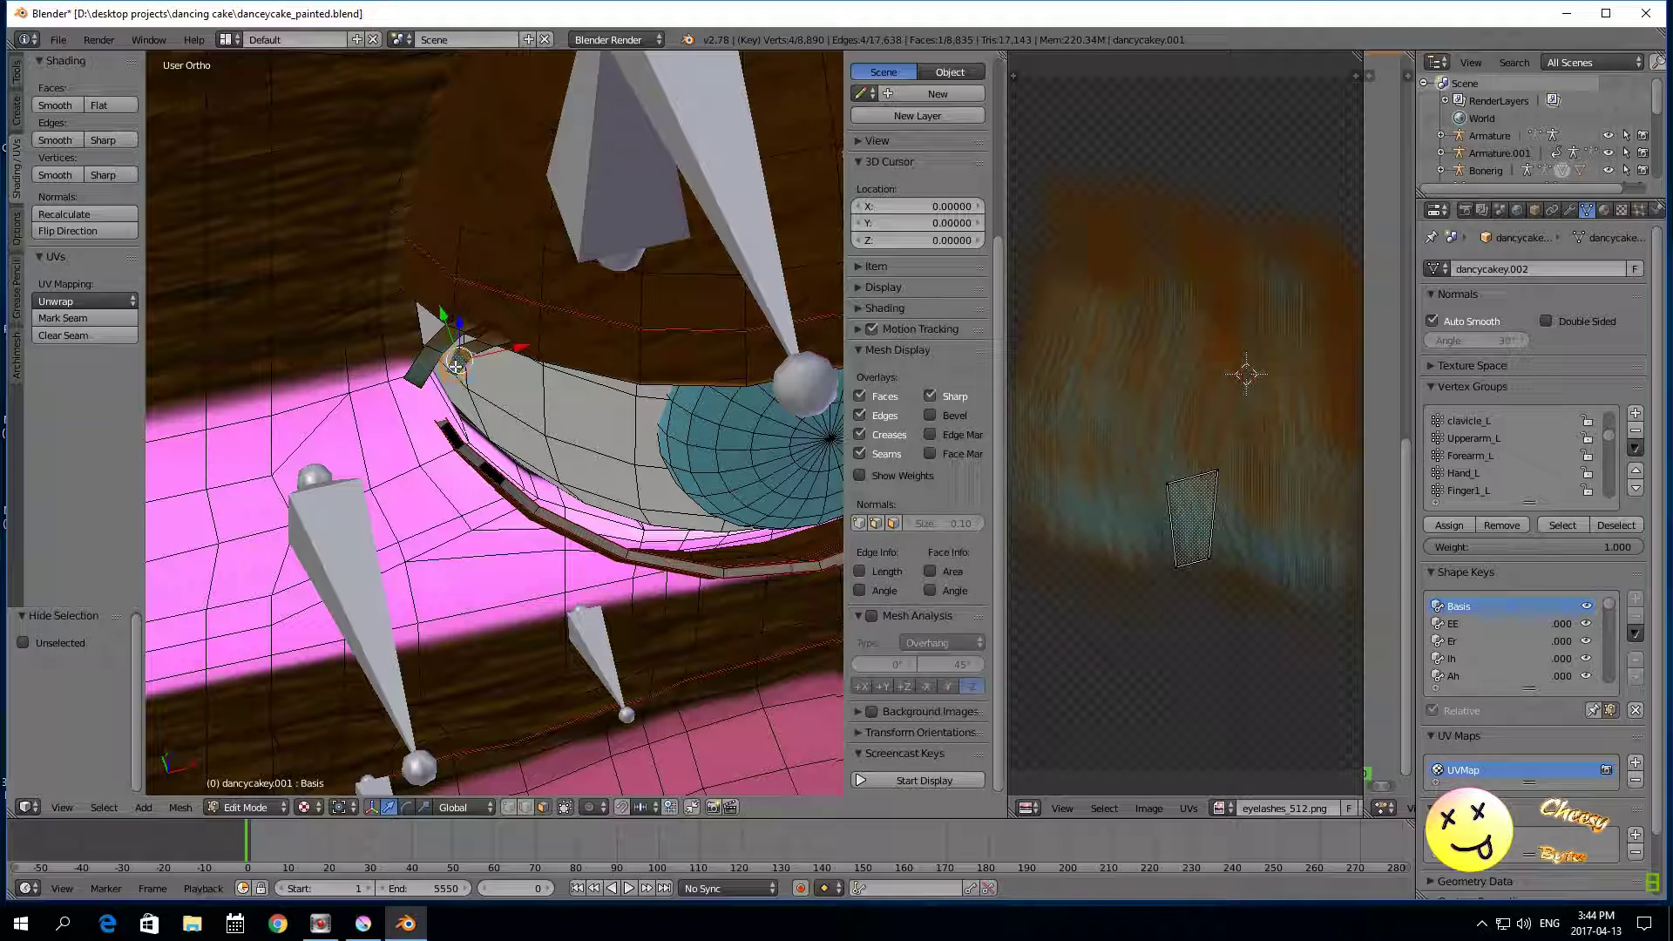
pyautogui.press('ctrl+KP_Add')
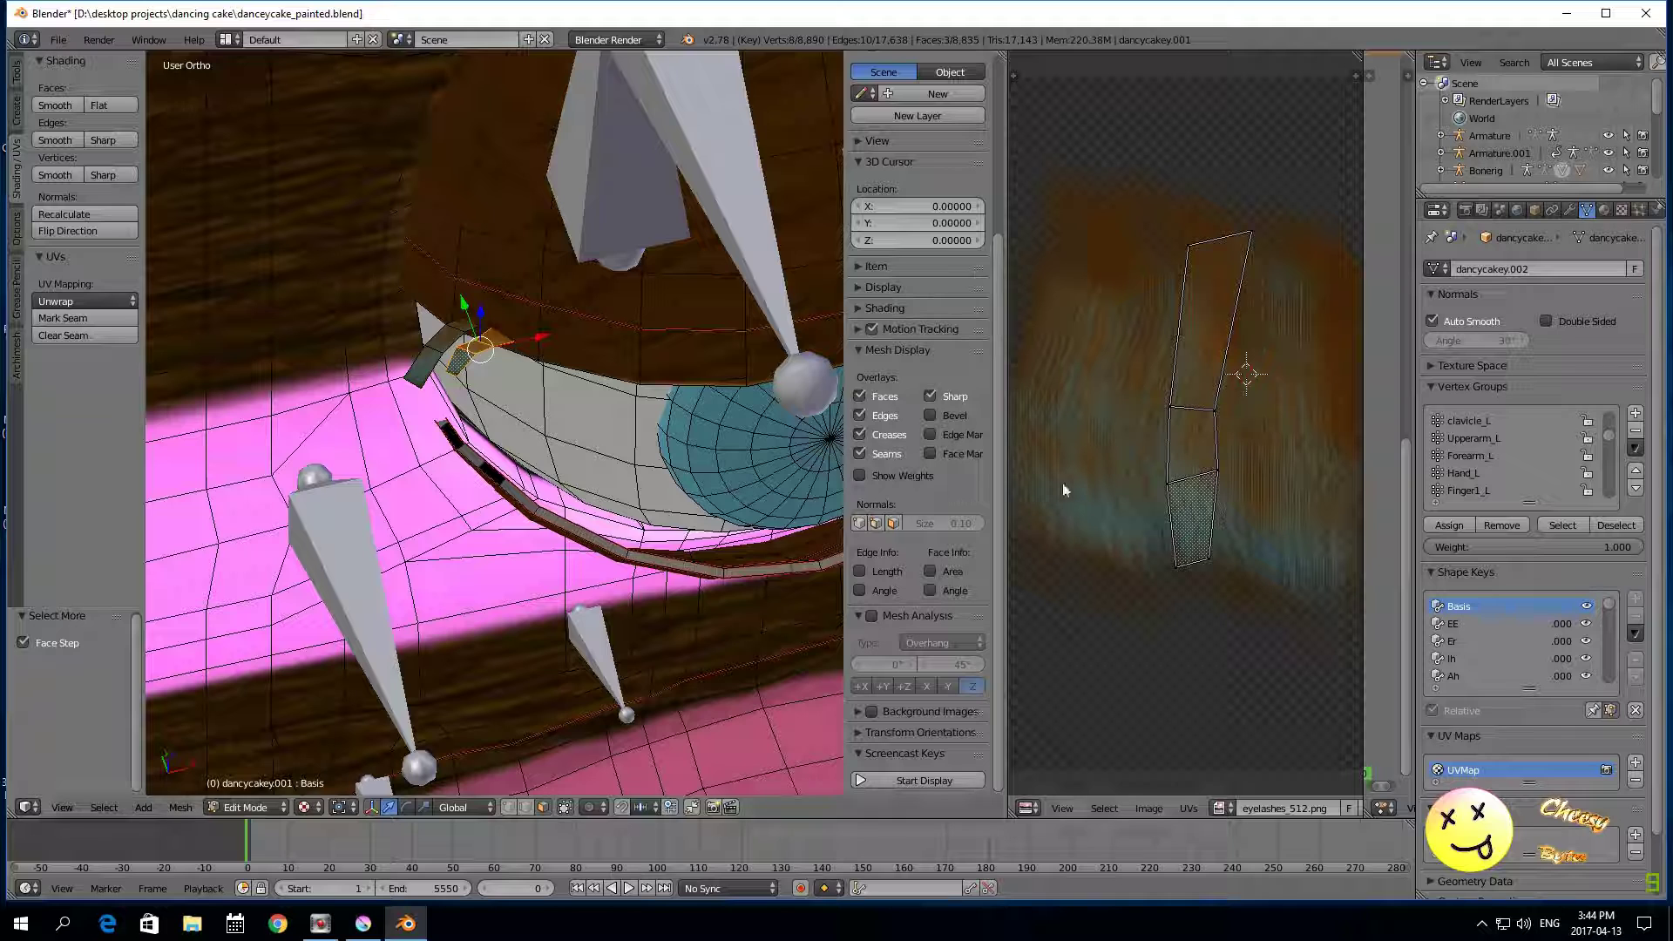
# Step: Select the outermost eyelash alone, move its UV island over the hair and rotate it 9.369°, and hide the lash
pyautogui.press('h')
pyautogui.click(417, 372)
pyautogui.press('ctrl+KP_Add')
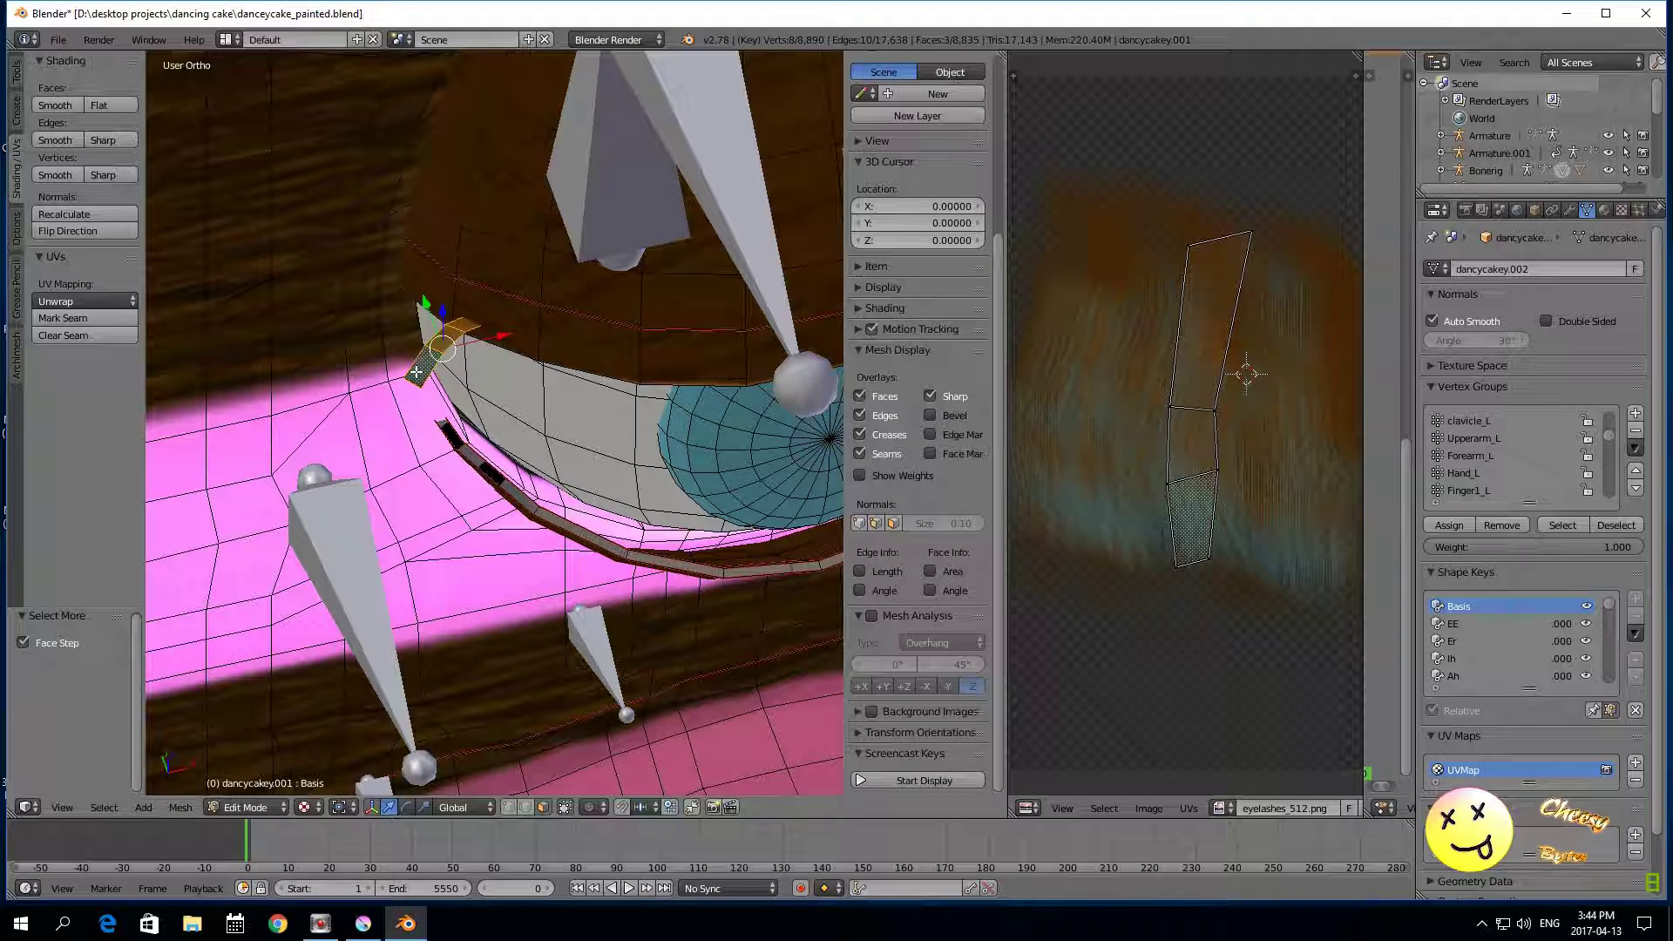
pyautogui.scroll(-2, 1207, 554)
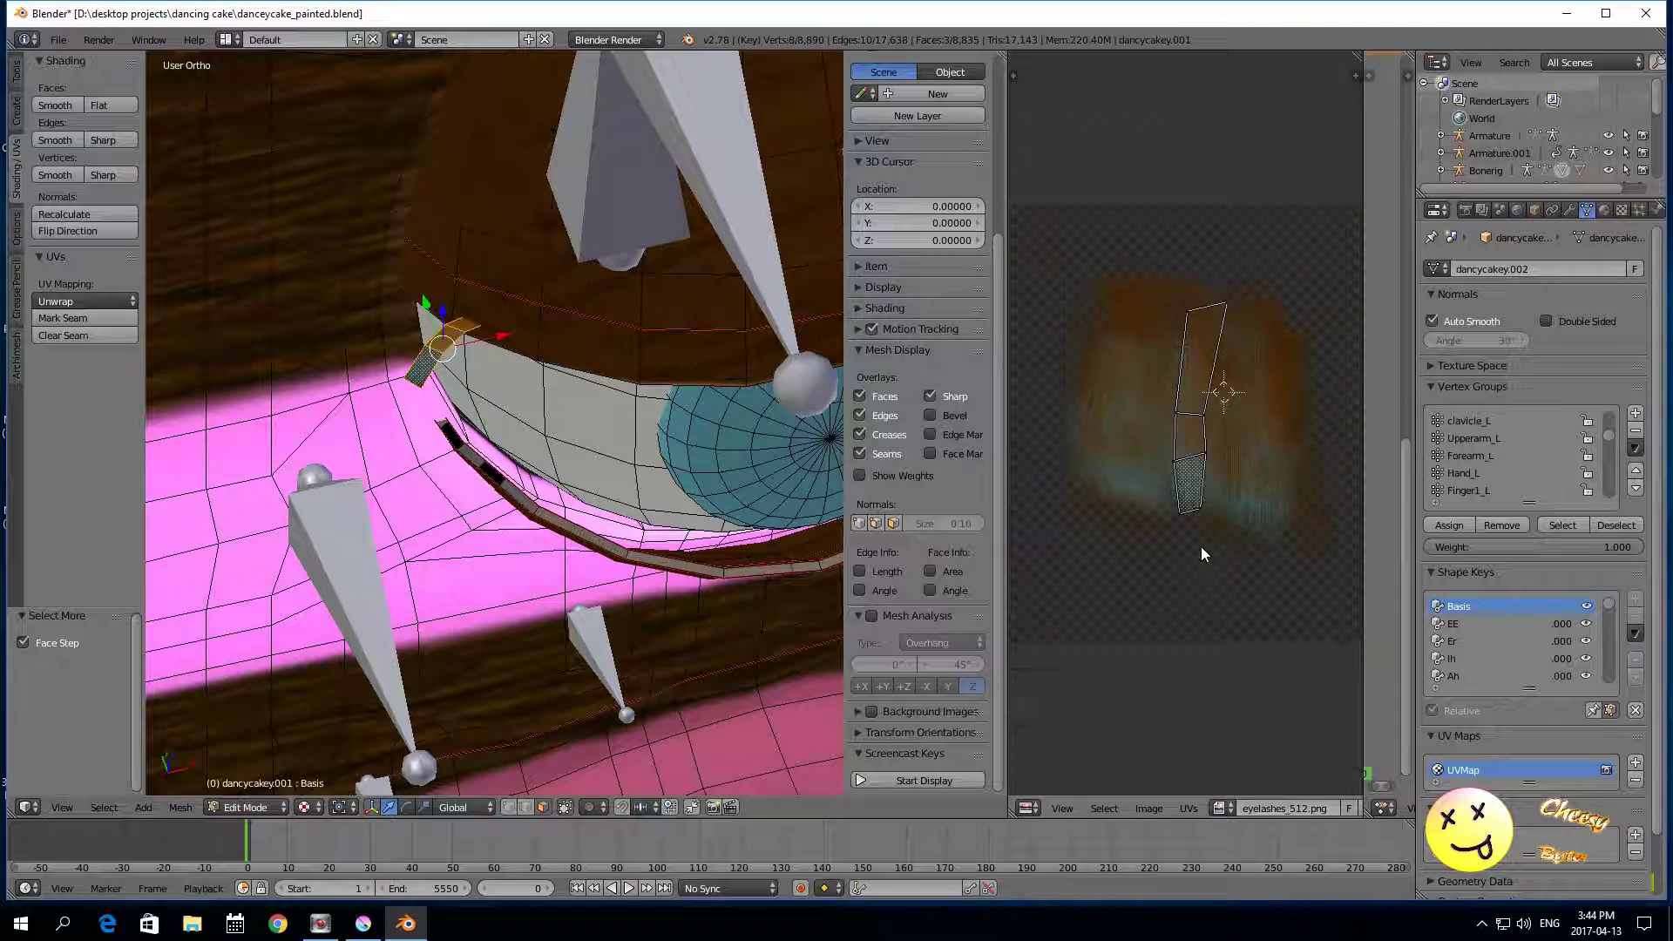
pyautogui.press('a')
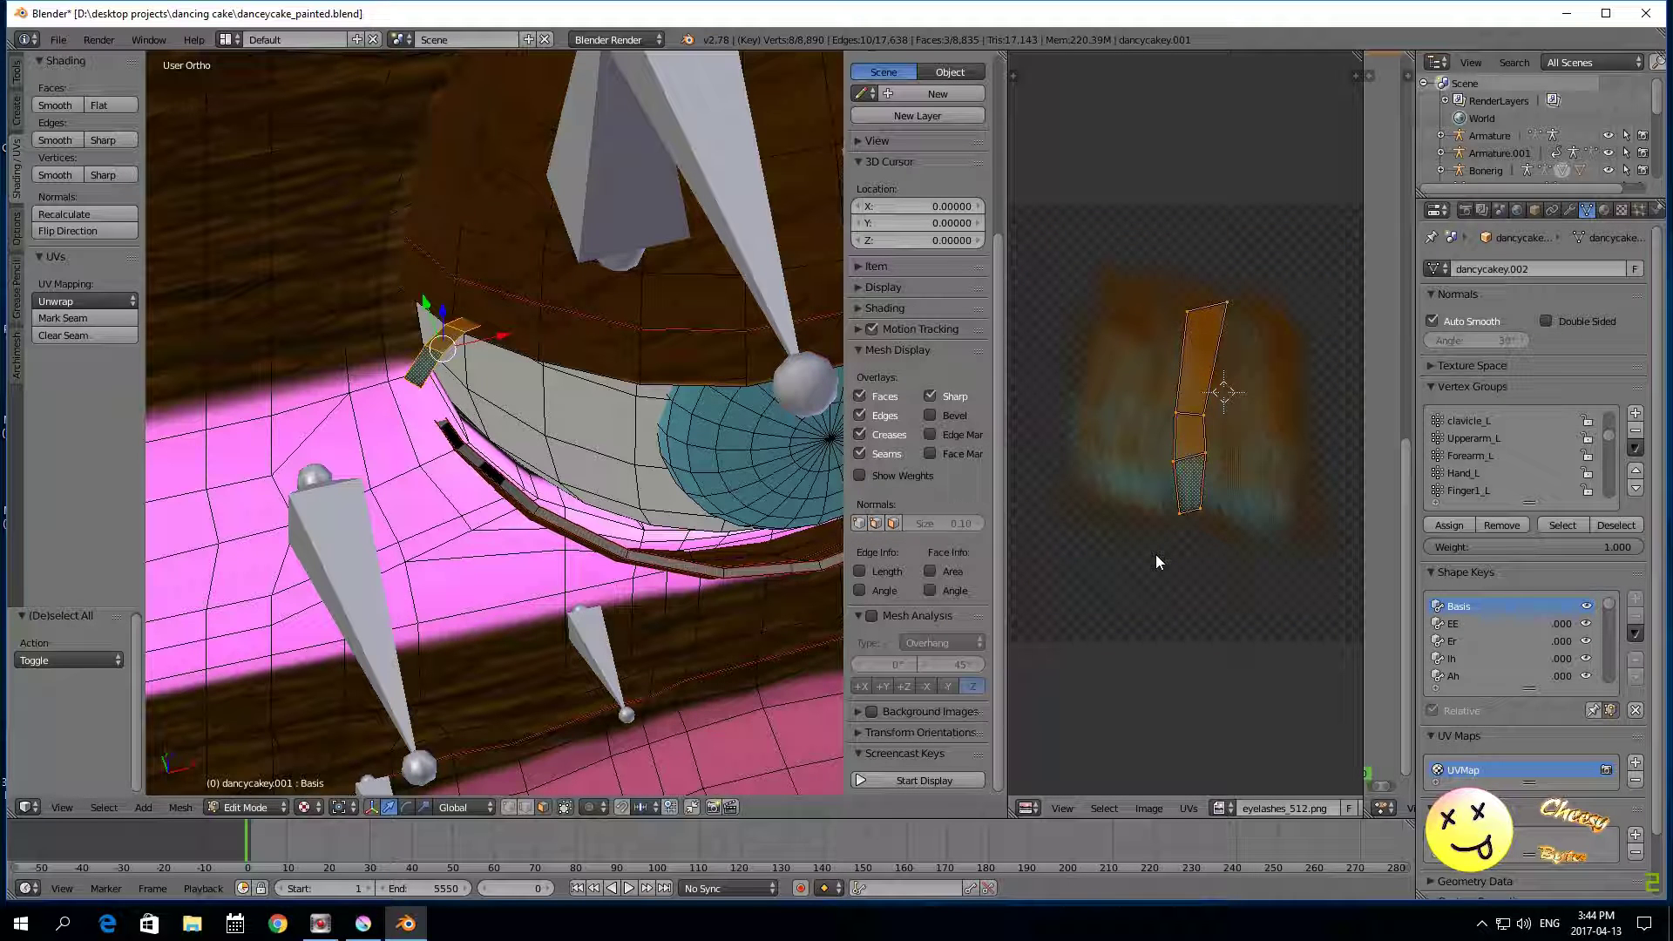
pyautogui.press('g')
pyautogui.click(1121, 549)
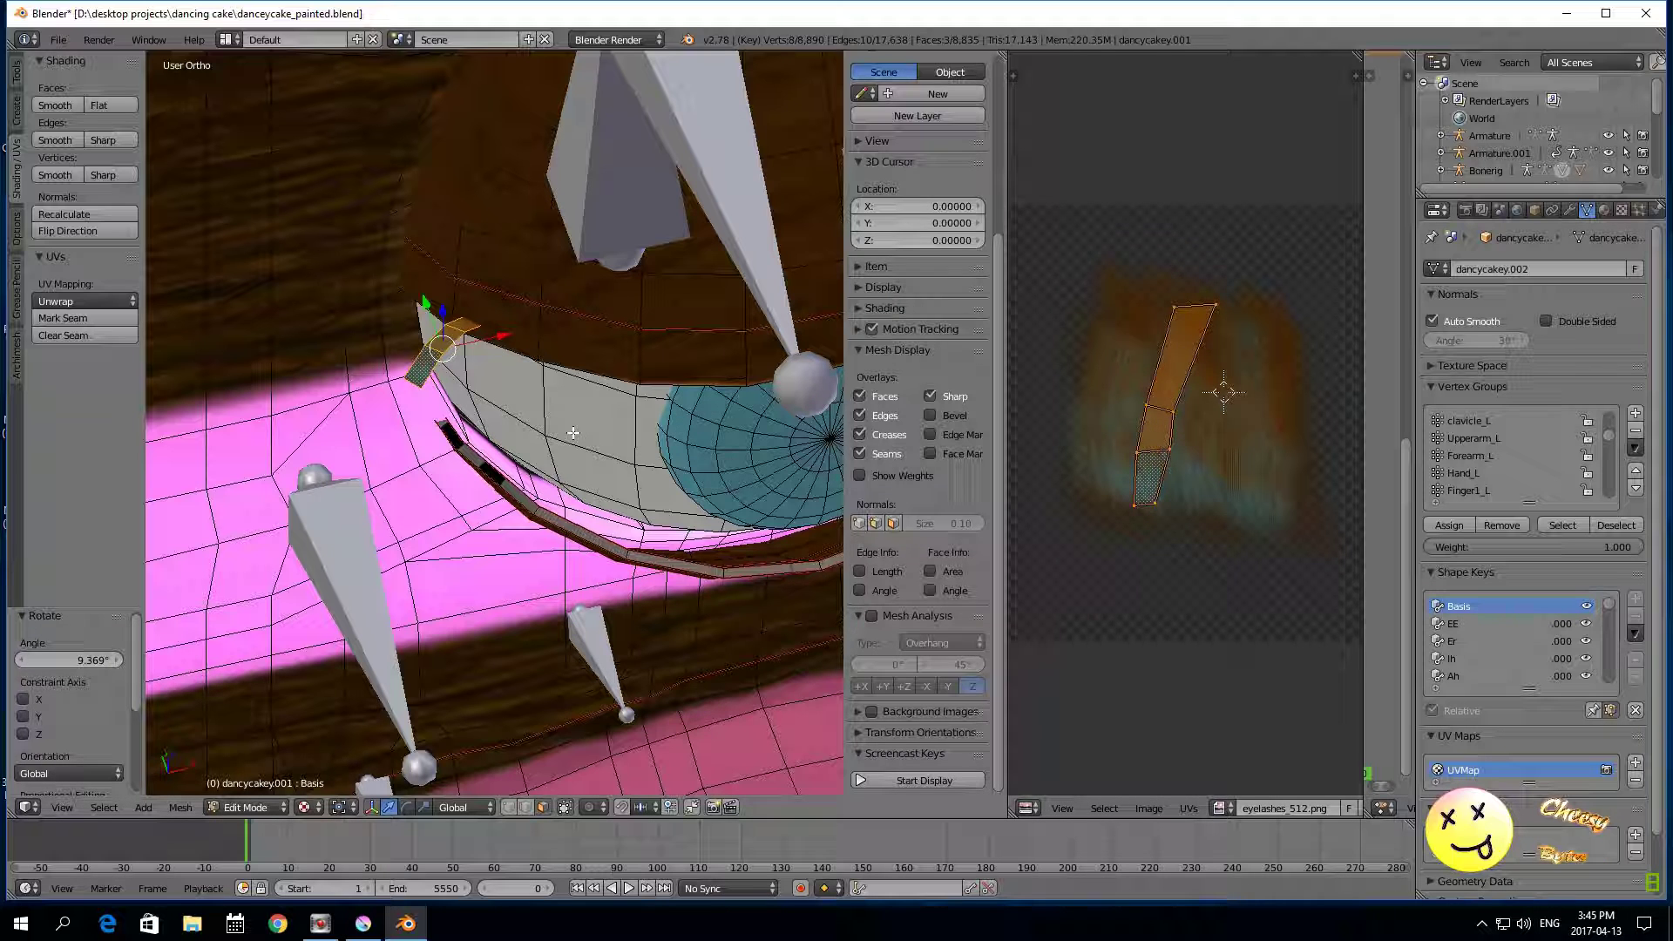
pyautogui.press('h')
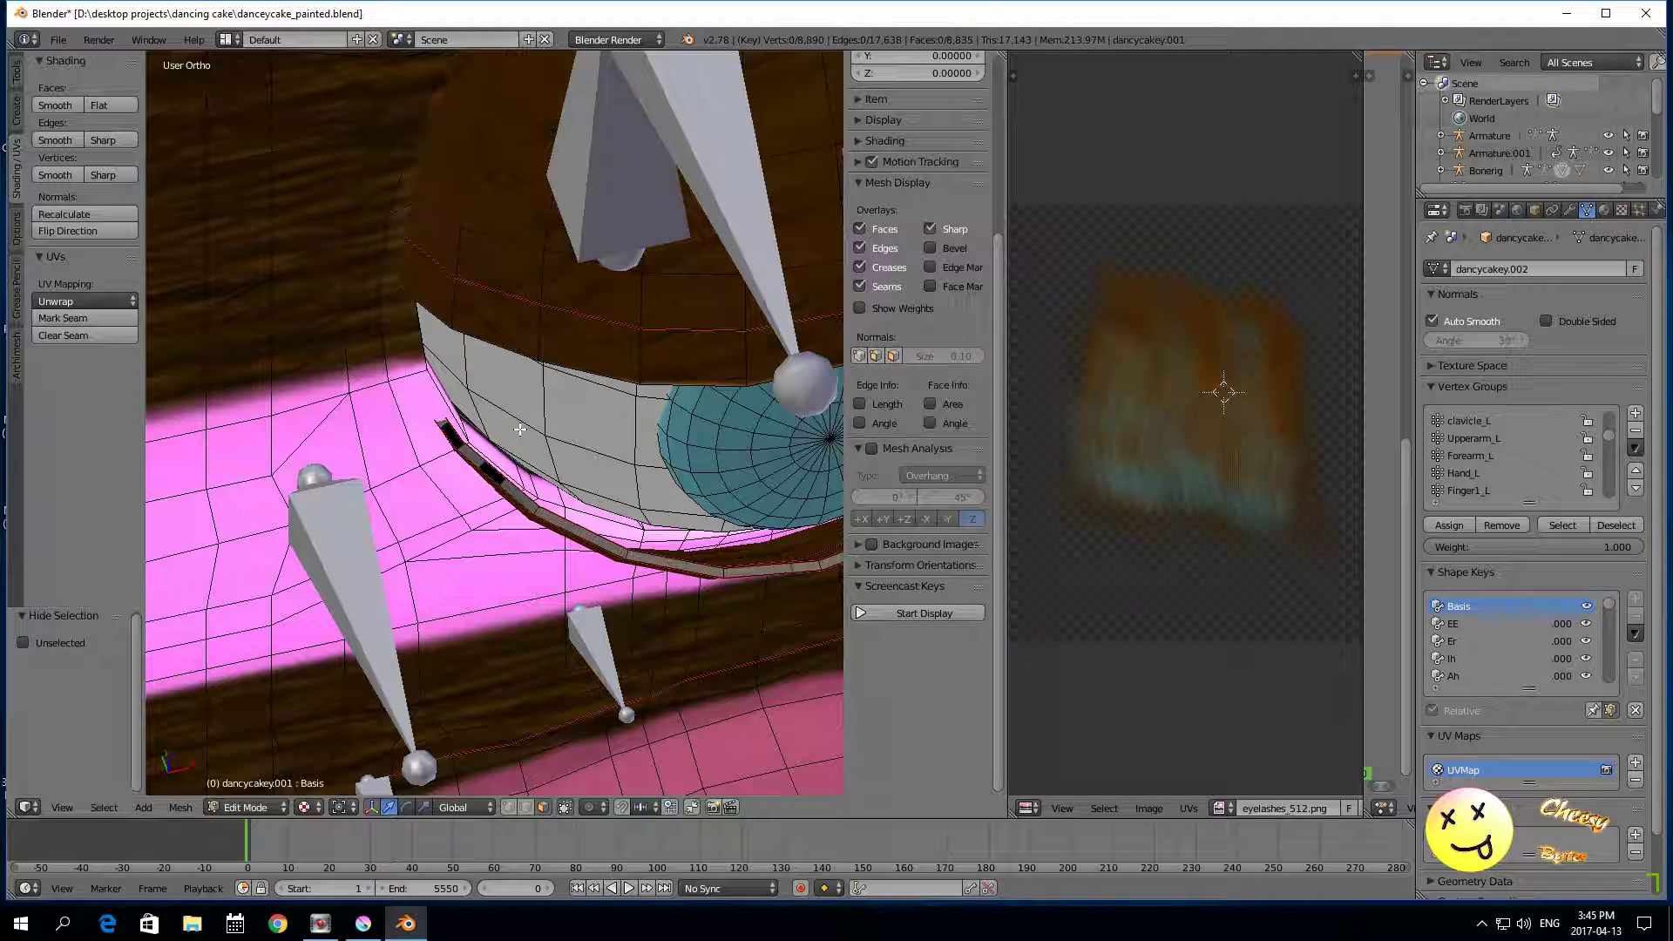
# Step: Reveal all hidden eyelashes and select the linked rim strip of the lower eyelid, delimited by seams
pyautogui.hotkey('alt', 'h')
pyautogui.scroll(1, 519, 429)
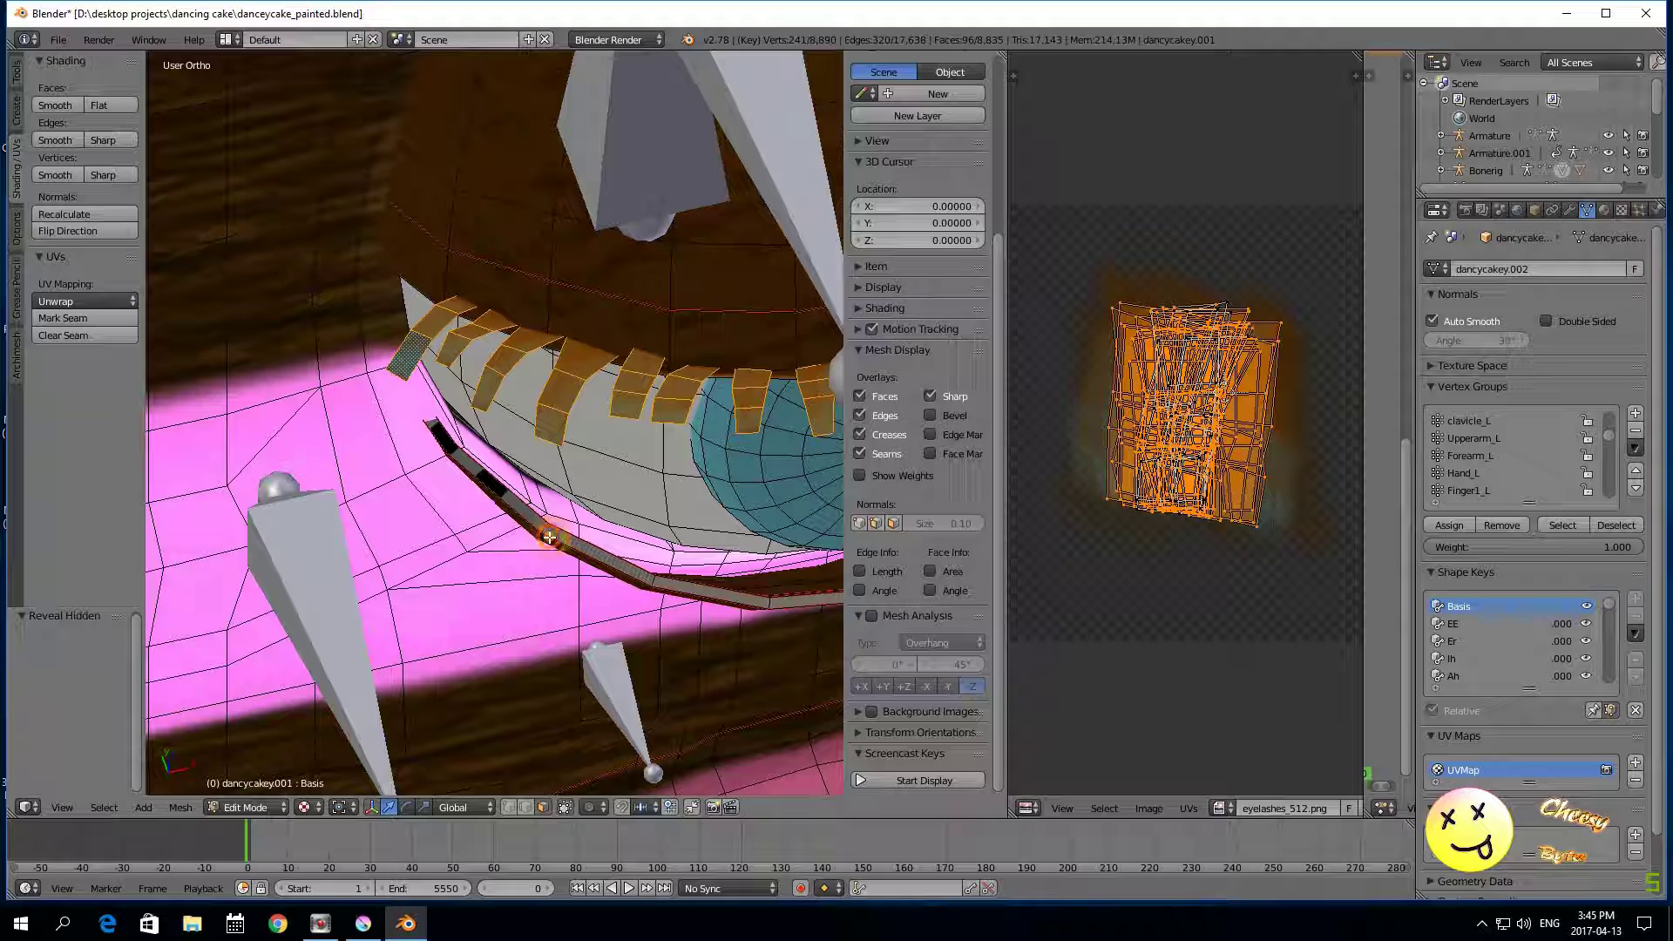
pyautogui.rightClick(549, 538)
pyautogui.moveTo(549, 538); pyautogui.dragTo(597, 575, button='middle')
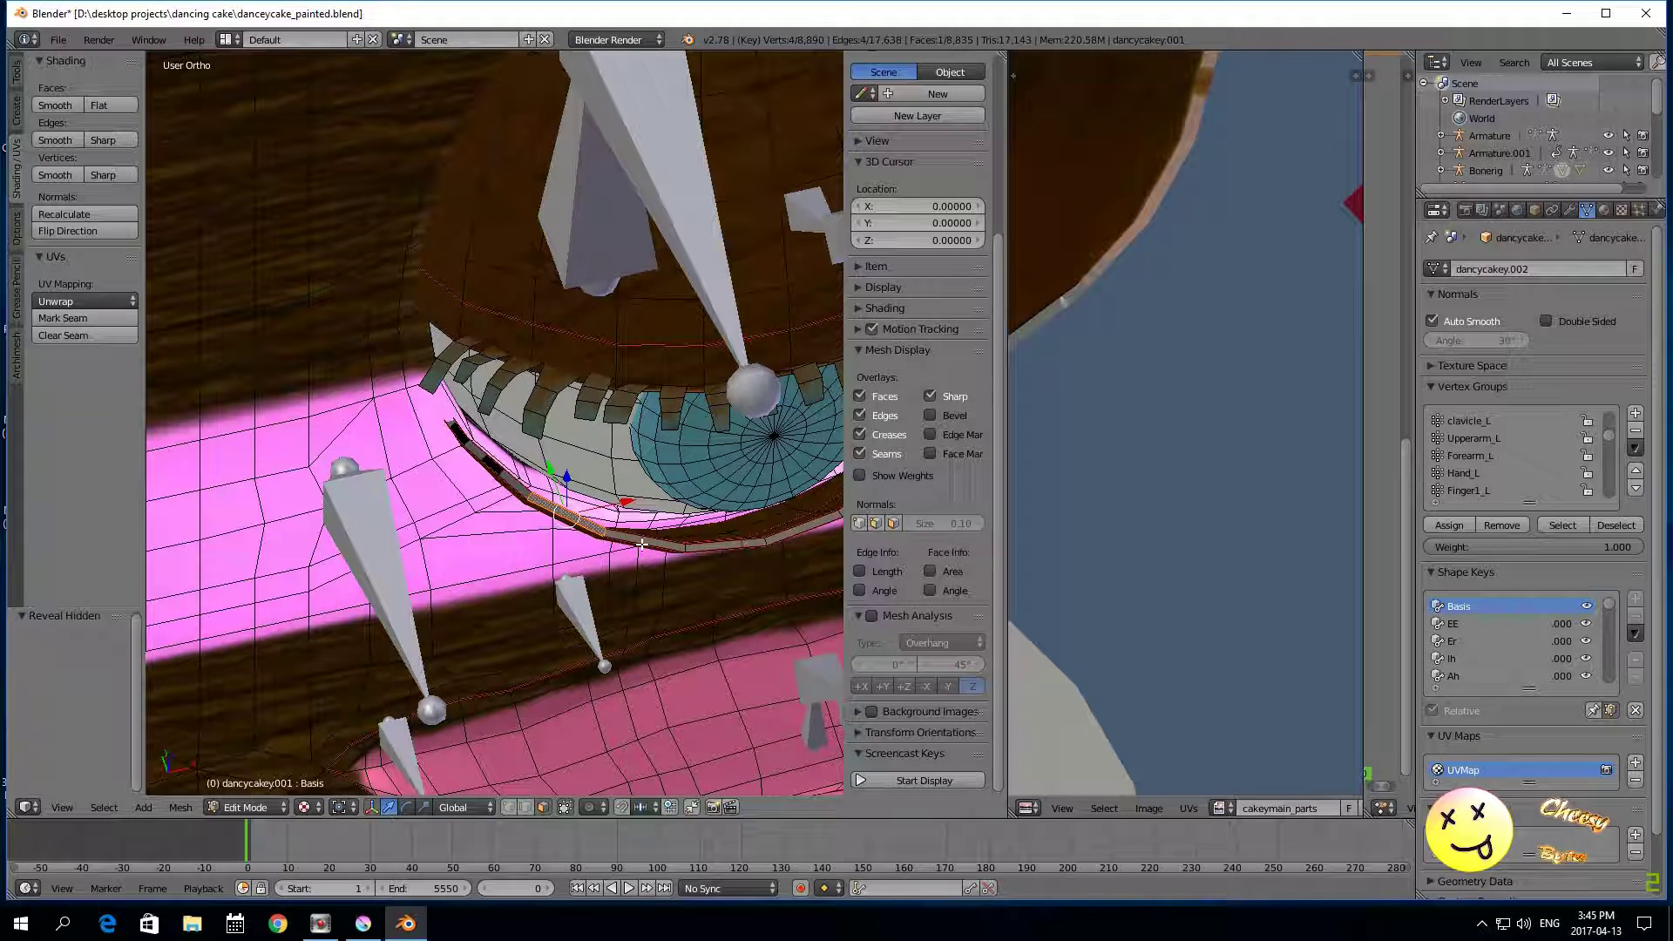
pyautogui.press('l')
# Step: Examine where the lower eyelid rim's UV island lies along the brown lid circle on the cakeymain_parts texture
pyautogui.scroll(-4, 1172, 488)
pyautogui.scroll(4, 1157, 494)
pyautogui.scroll(-4, 1158, 494)
pyautogui.scroll(5, 1156, 494)
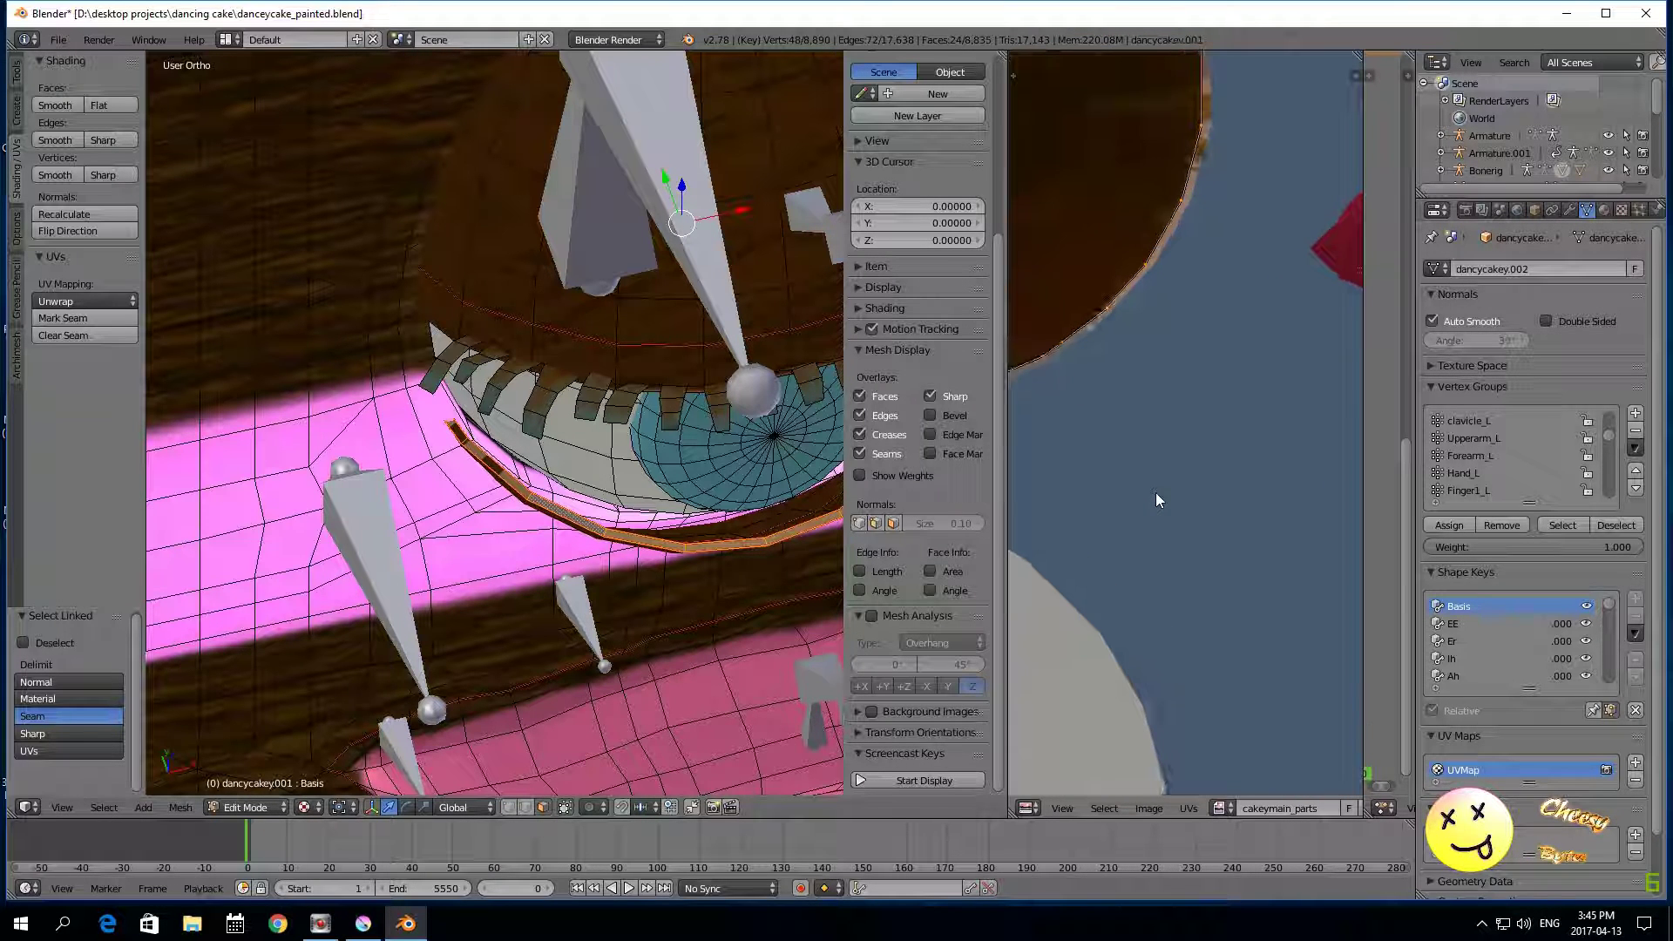
pyautogui.scroll(3, 1133, 491)
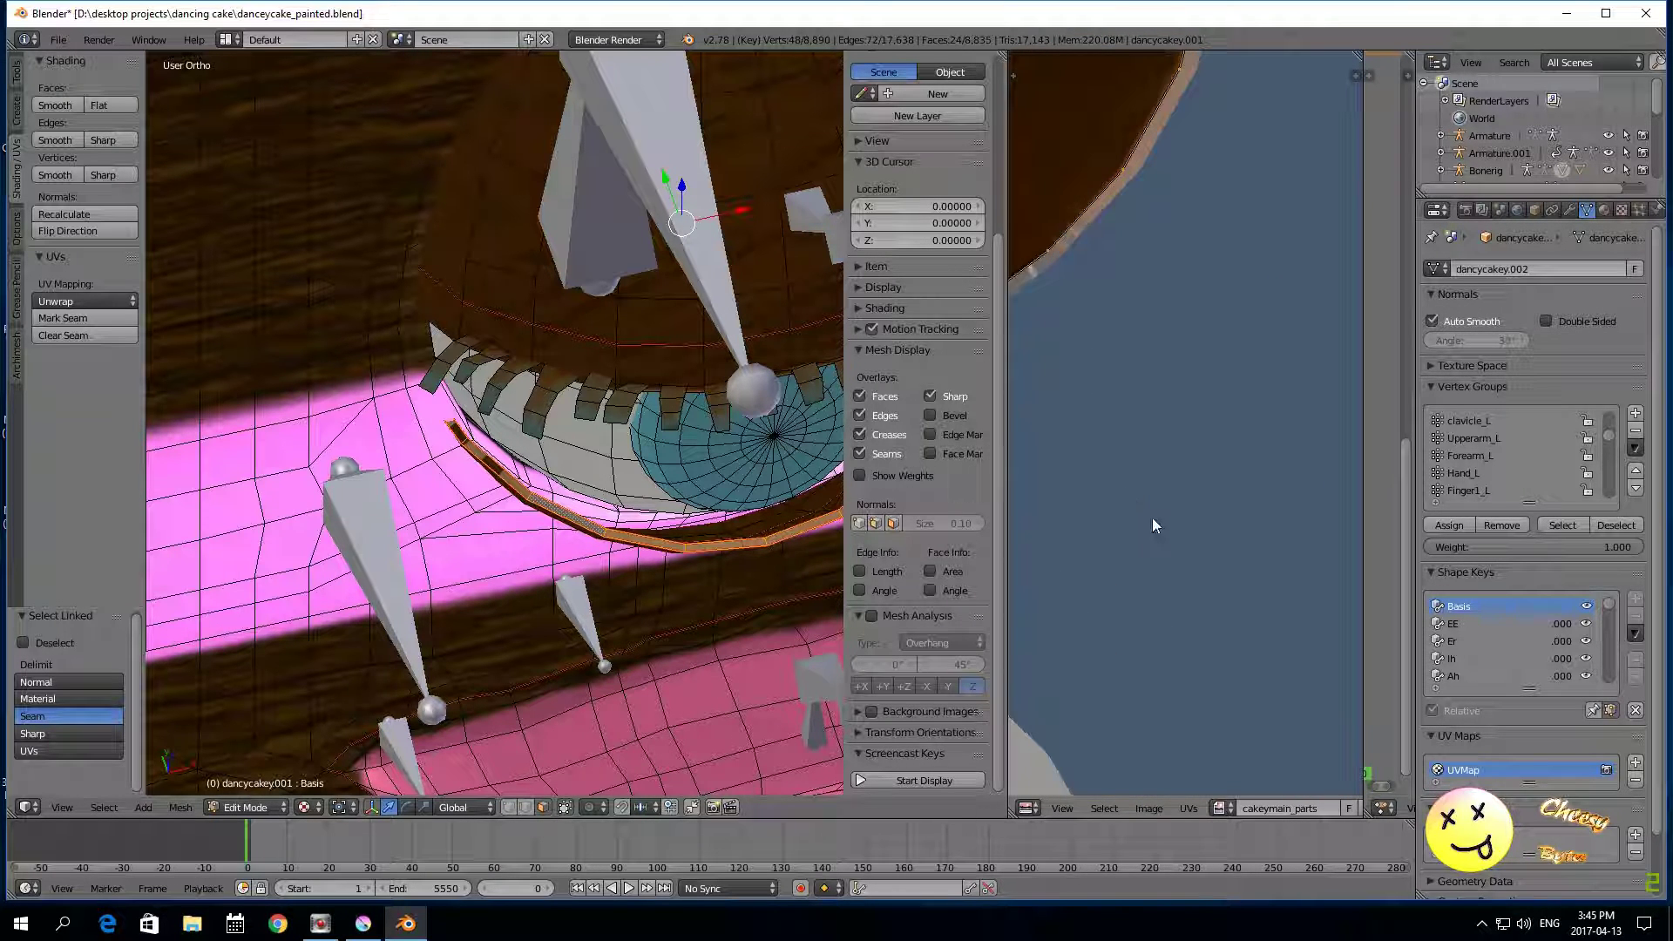
pyautogui.scroll(-5, 1153, 517)
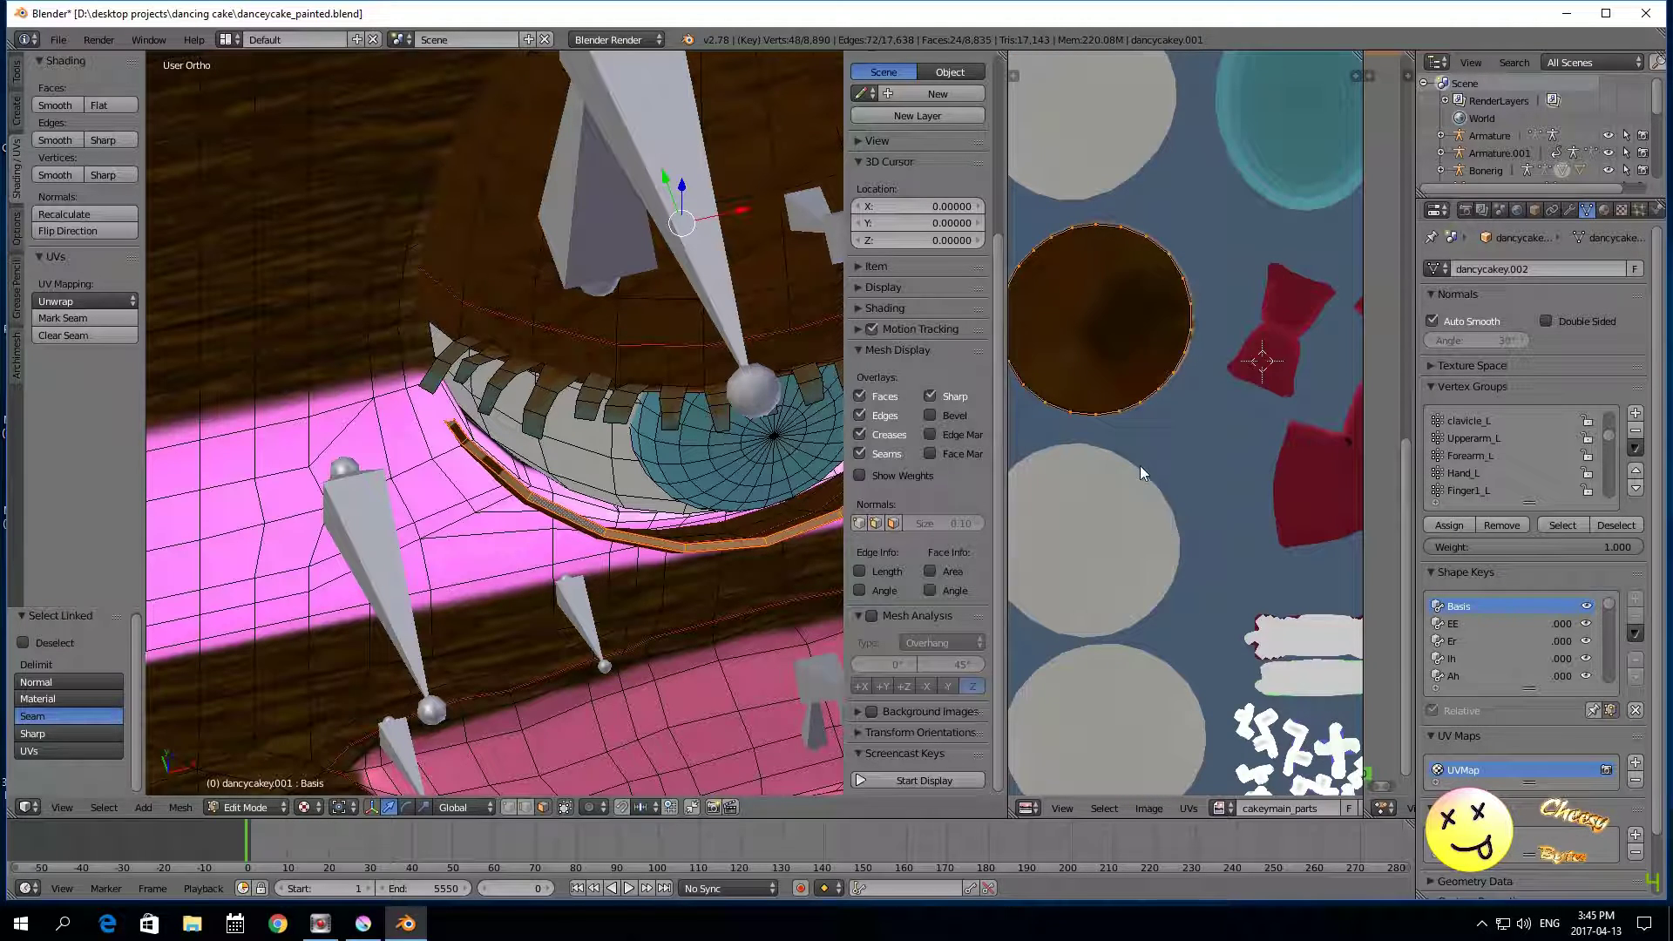
pyautogui.scroll(2, 1153, 447)
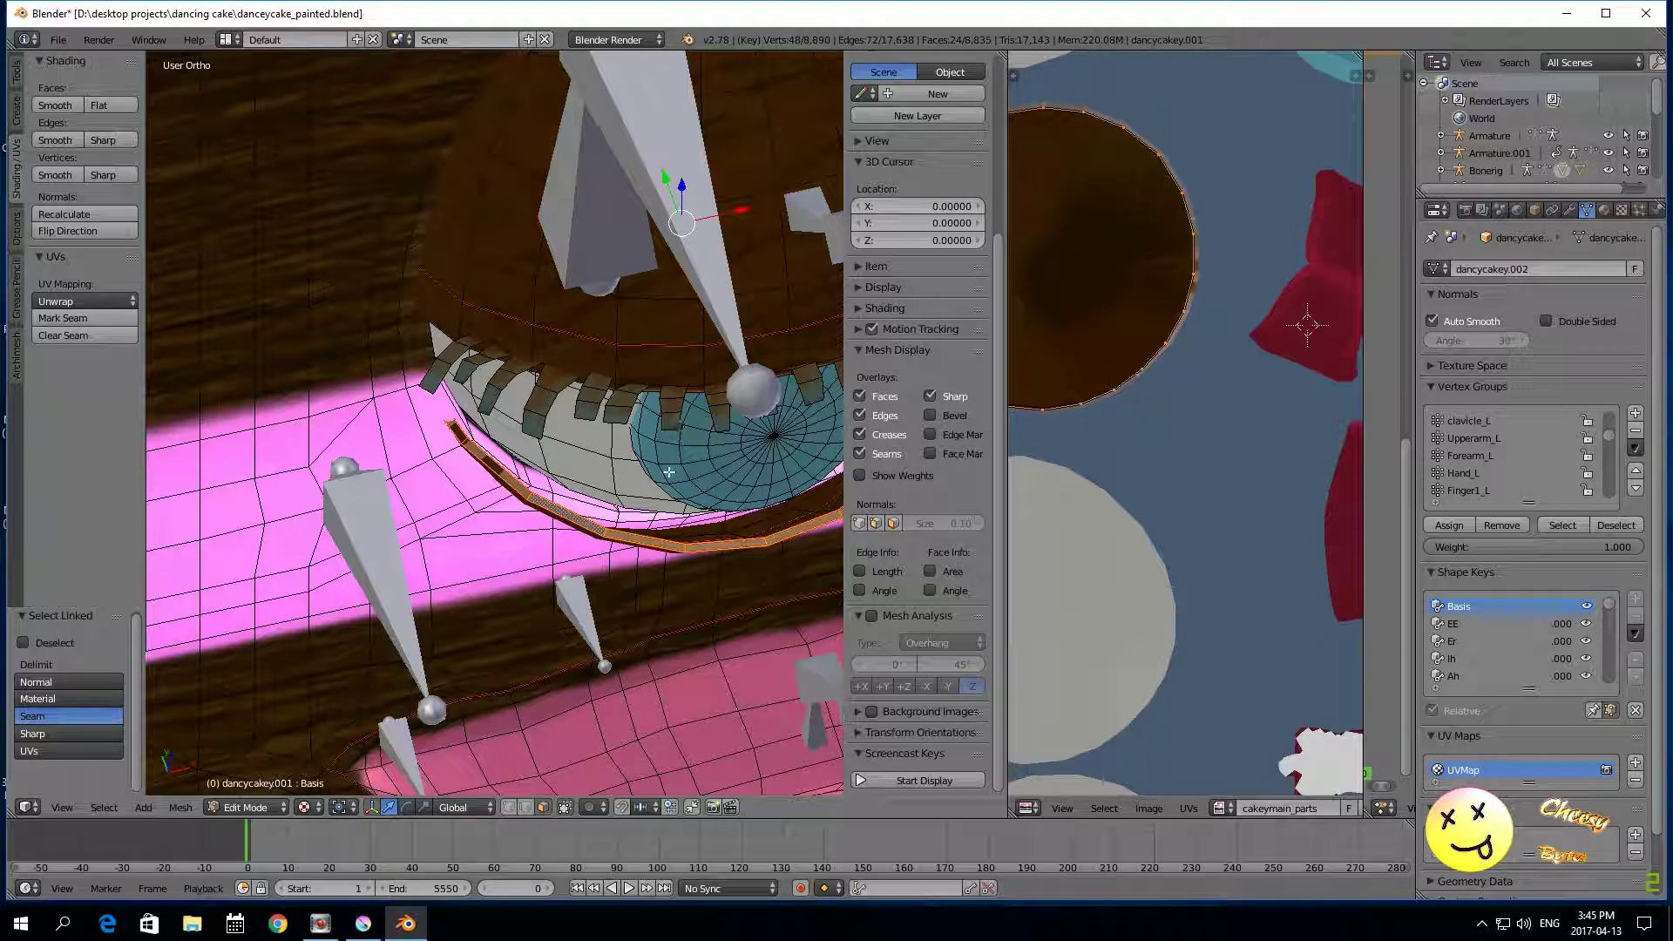
pyautogui.moveTo(656, 479); pyautogui.dragTo(671, 384, button='middle')
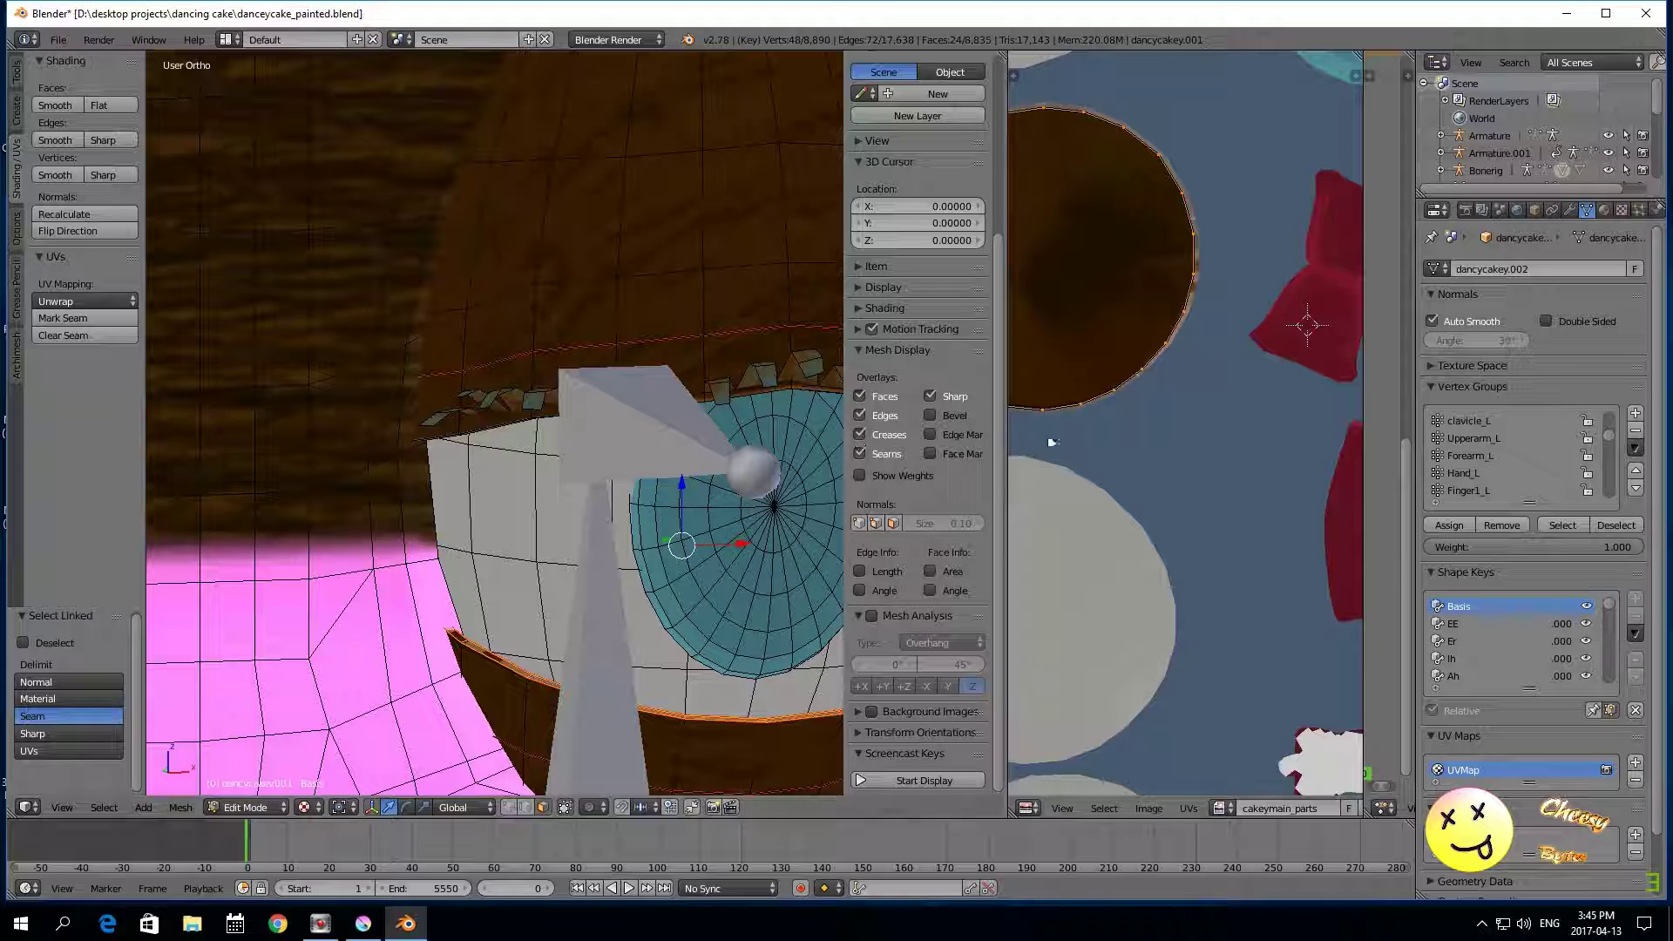
pyautogui.scroll(2, 1106, 436)
pyautogui.scroll(3, 1108, 438)
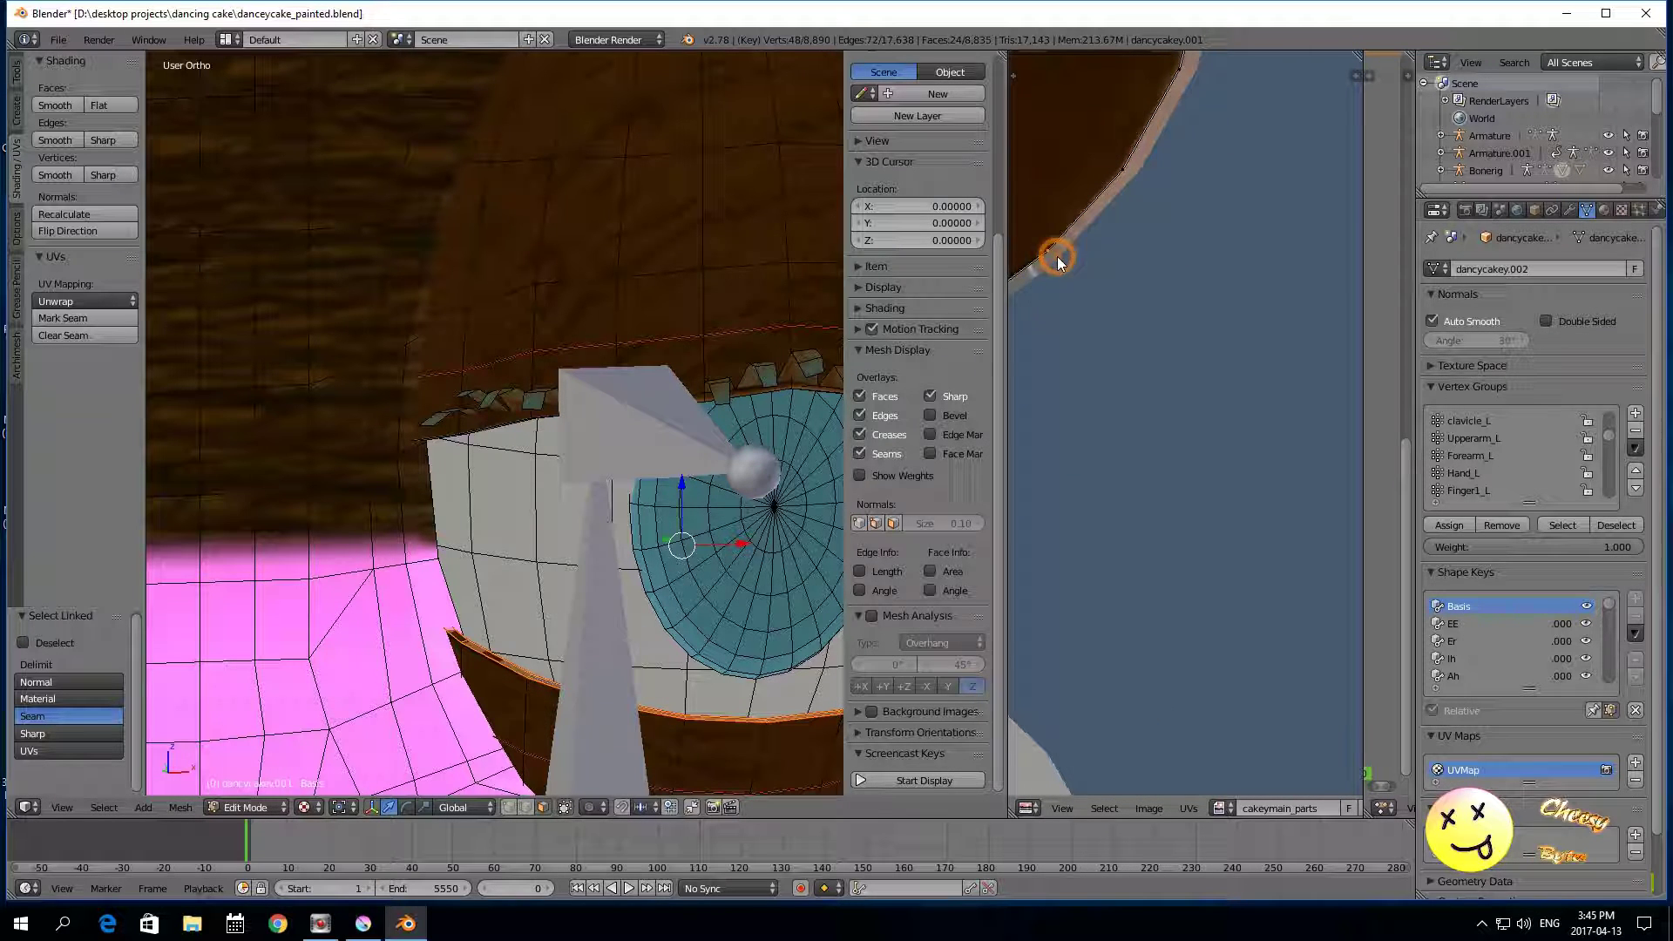
pyautogui.scroll(-2, 1058, 256)
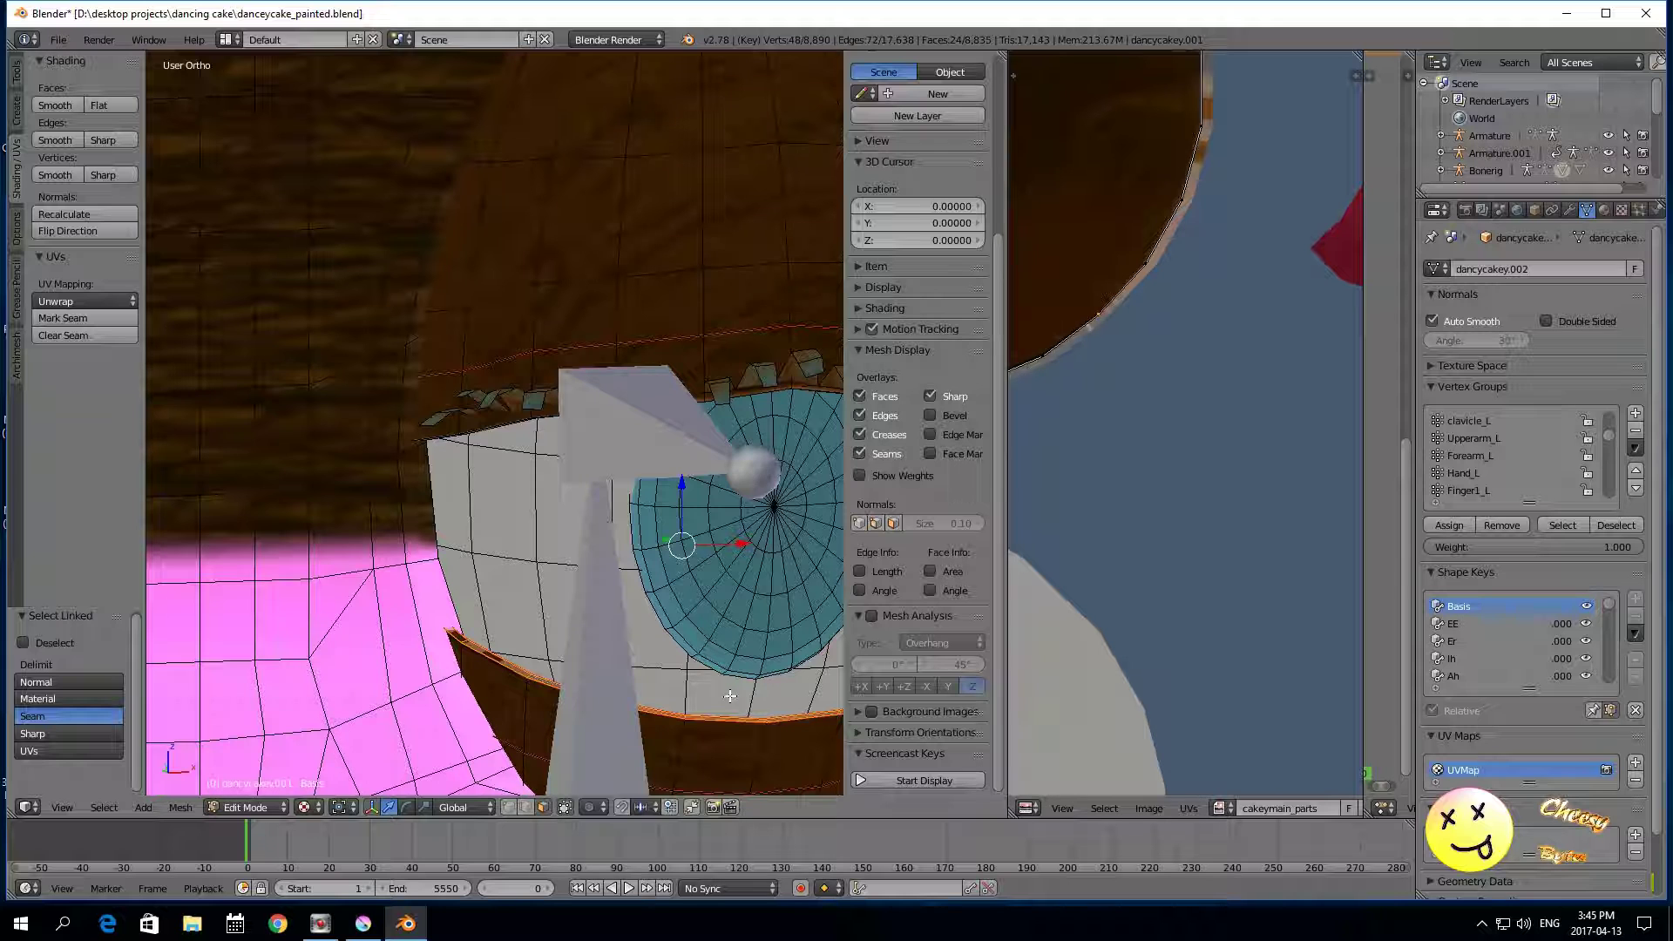
pyautogui.press('KP_8')
pyautogui.scroll(2, 709, 708)
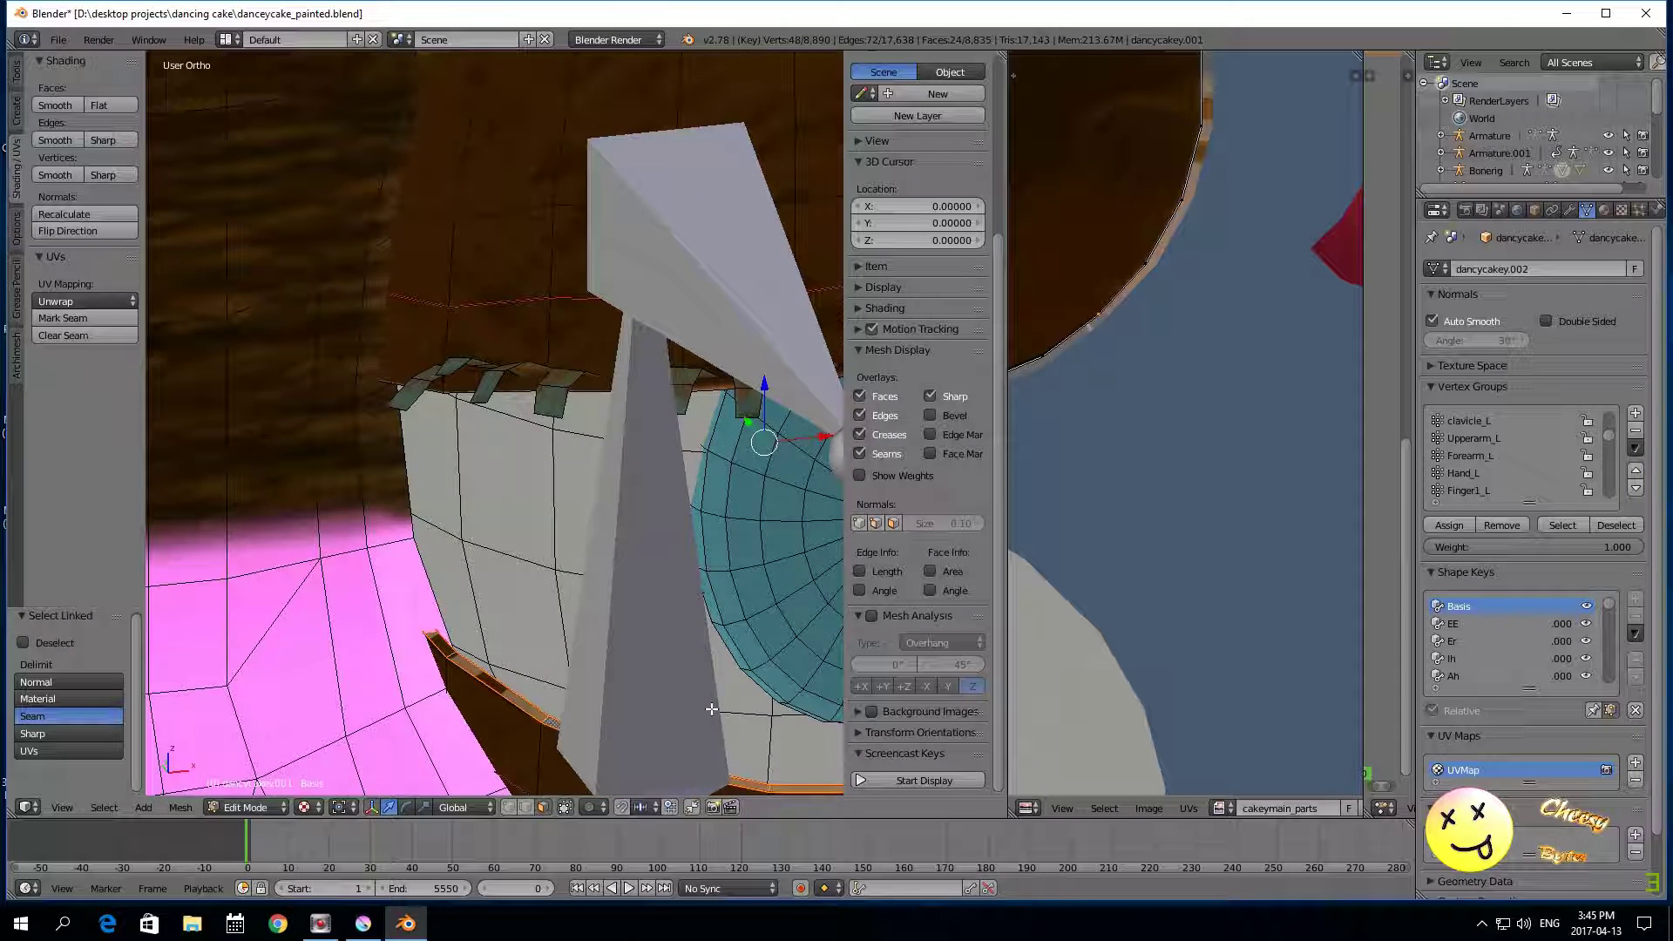
pyautogui.press('KP_8')
pyautogui.scroll(1, 712, 709)
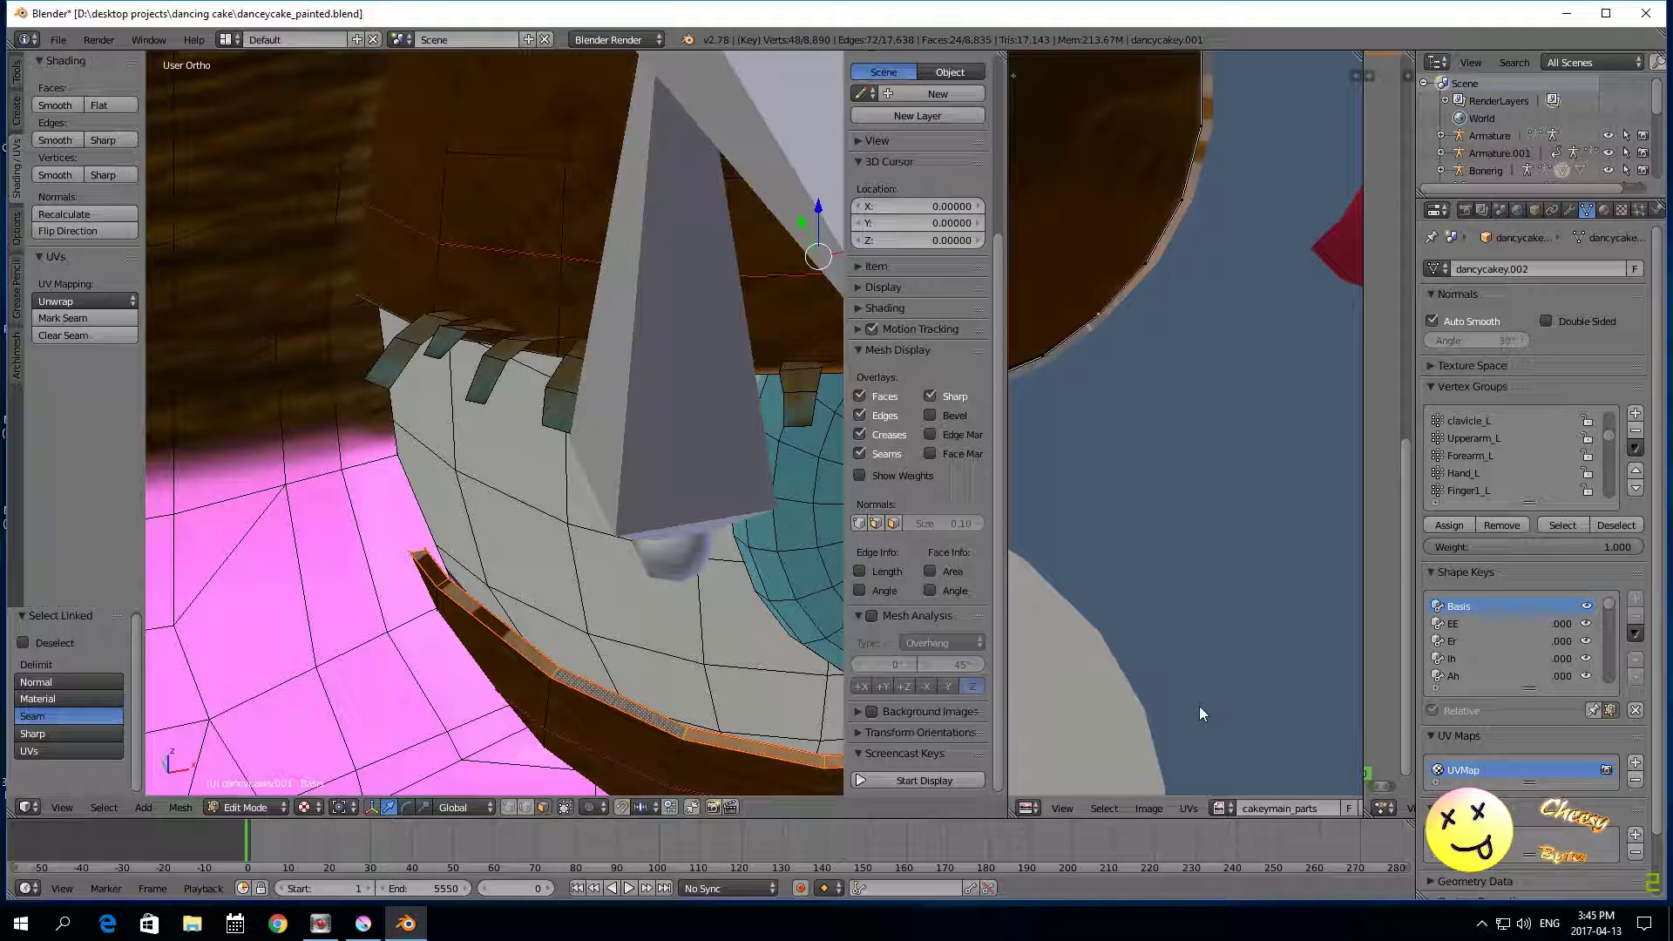
pyautogui.scroll(-3, 1289, 539)
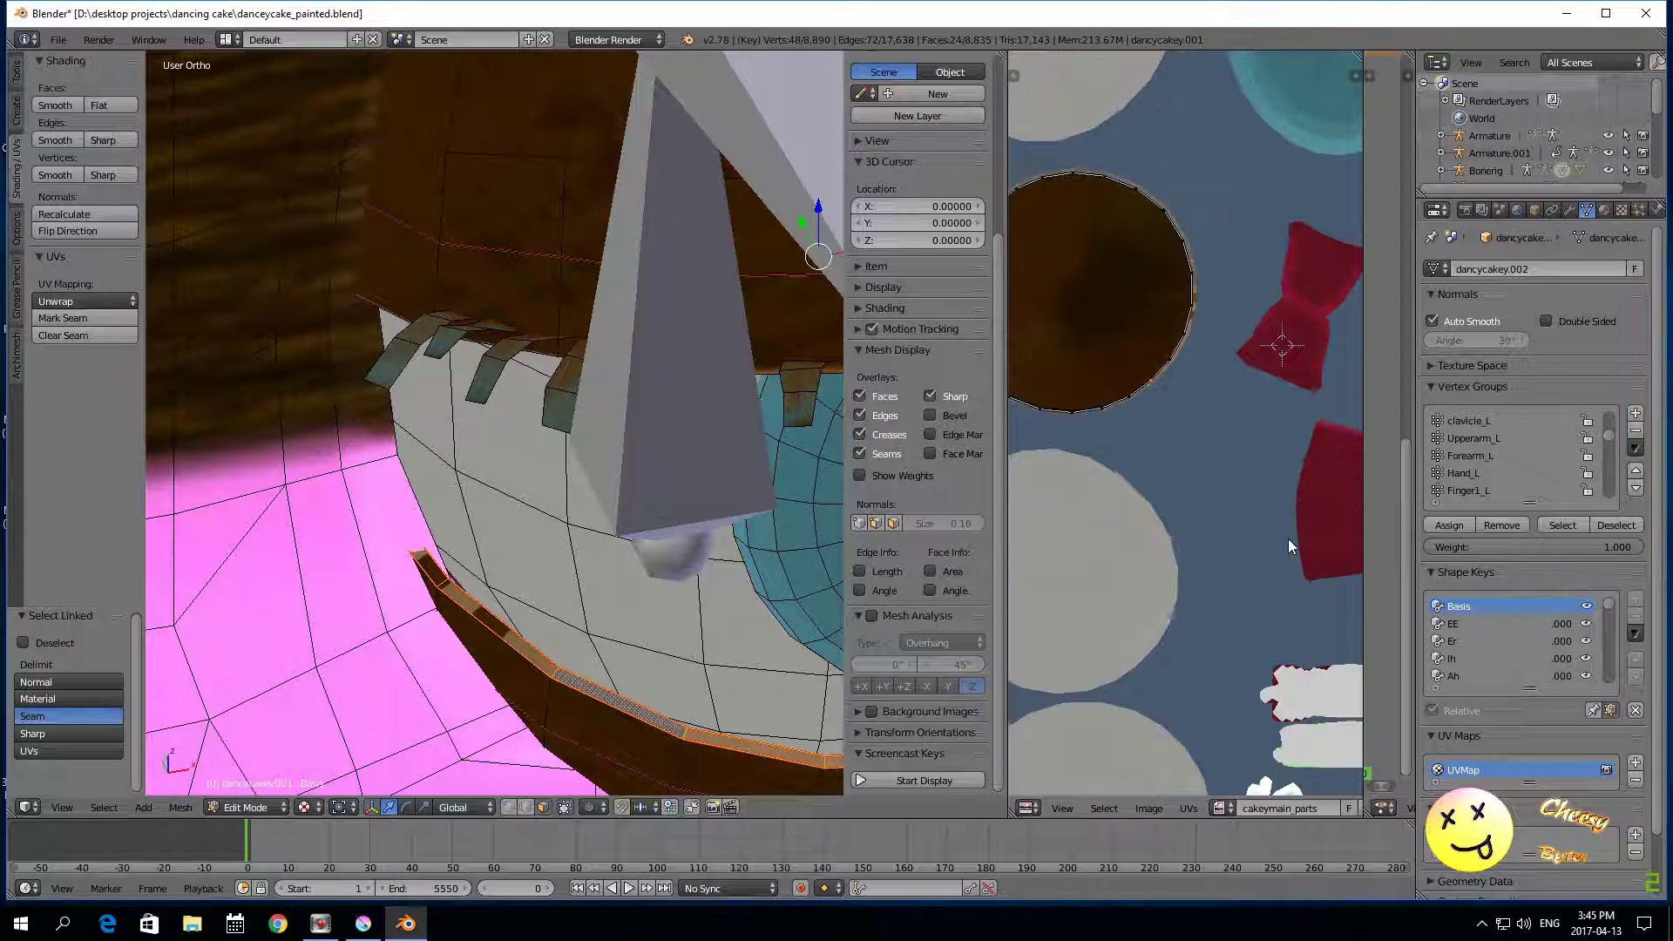
pyautogui.scroll(2, 1176, 480)
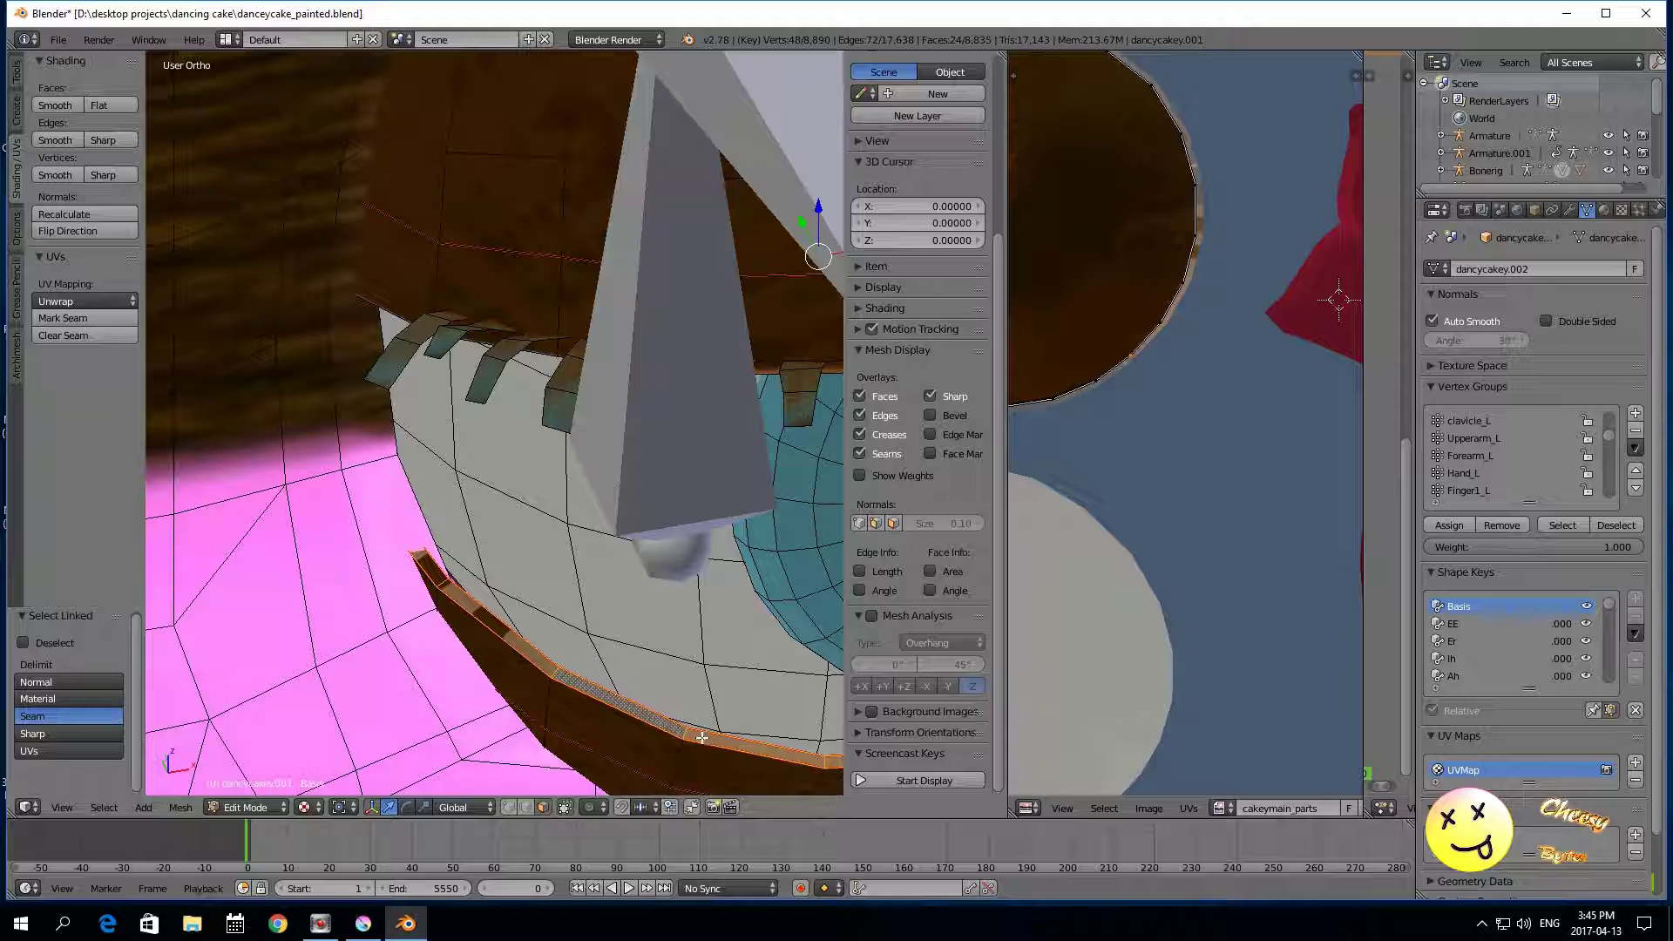
# Step: Hide the lower eyelid's rim strip and inspect the unpainted edge of the brown lid circle on the cakeymain_parts texture
pyautogui.press('h')
pyautogui.scroll(-4, 915, 536)
pyautogui.scroll(-2, 1110, 384)
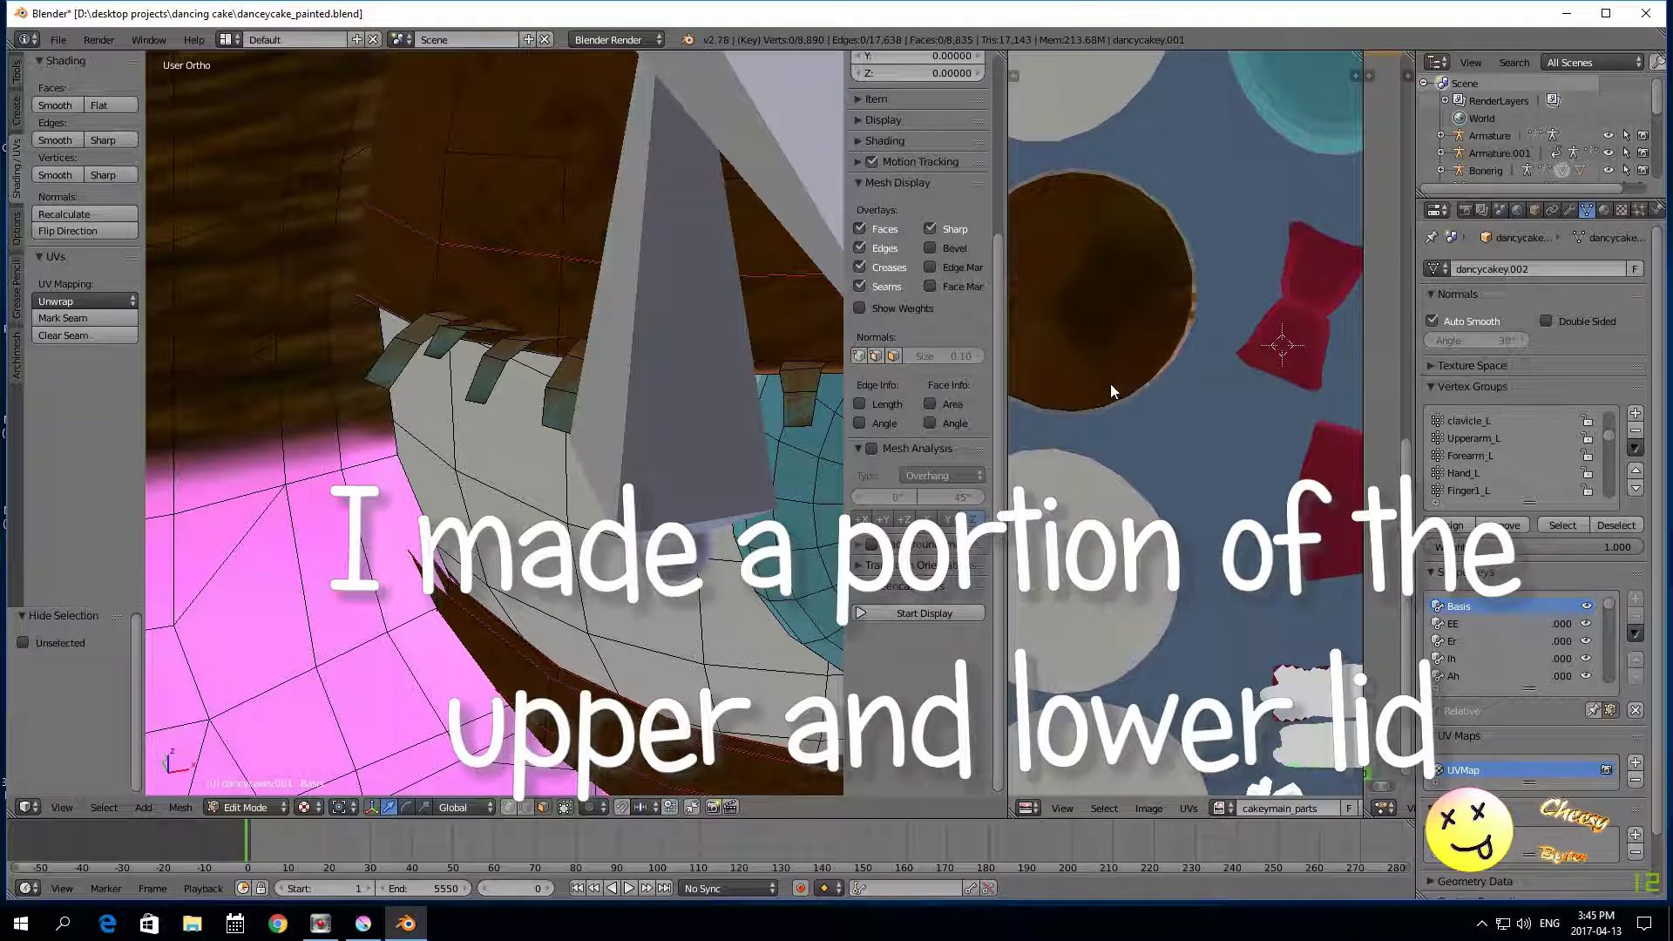
pyautogui.scroll(-1, 1194, 424)
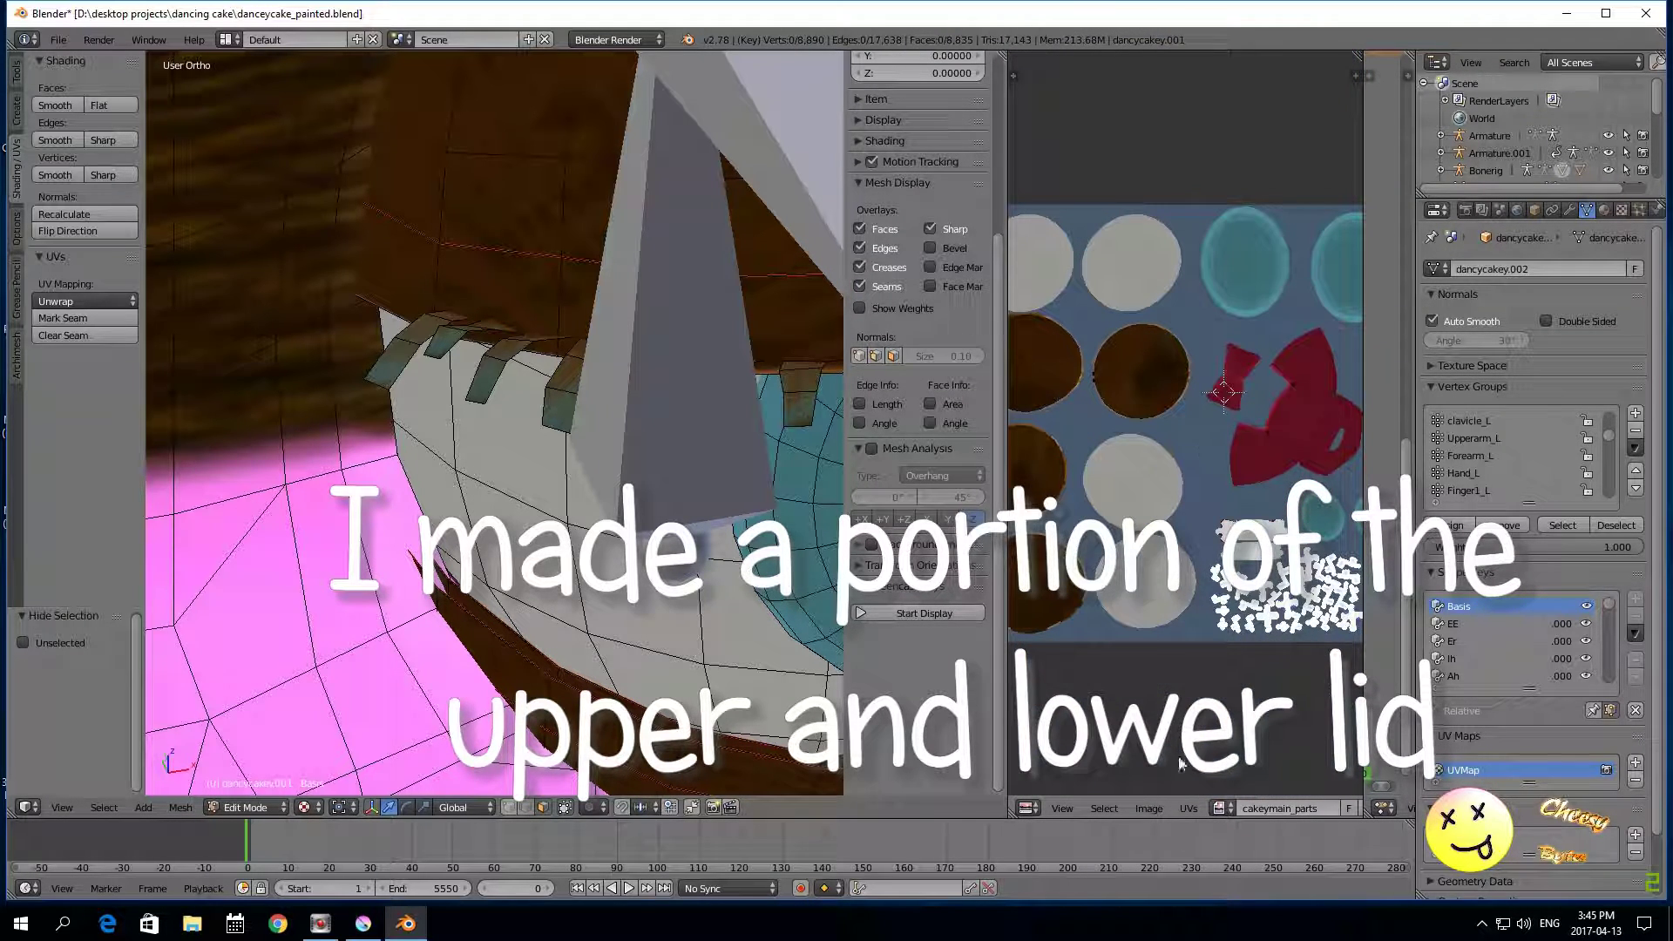
pyautogui.scroll(5, 1154, 519)
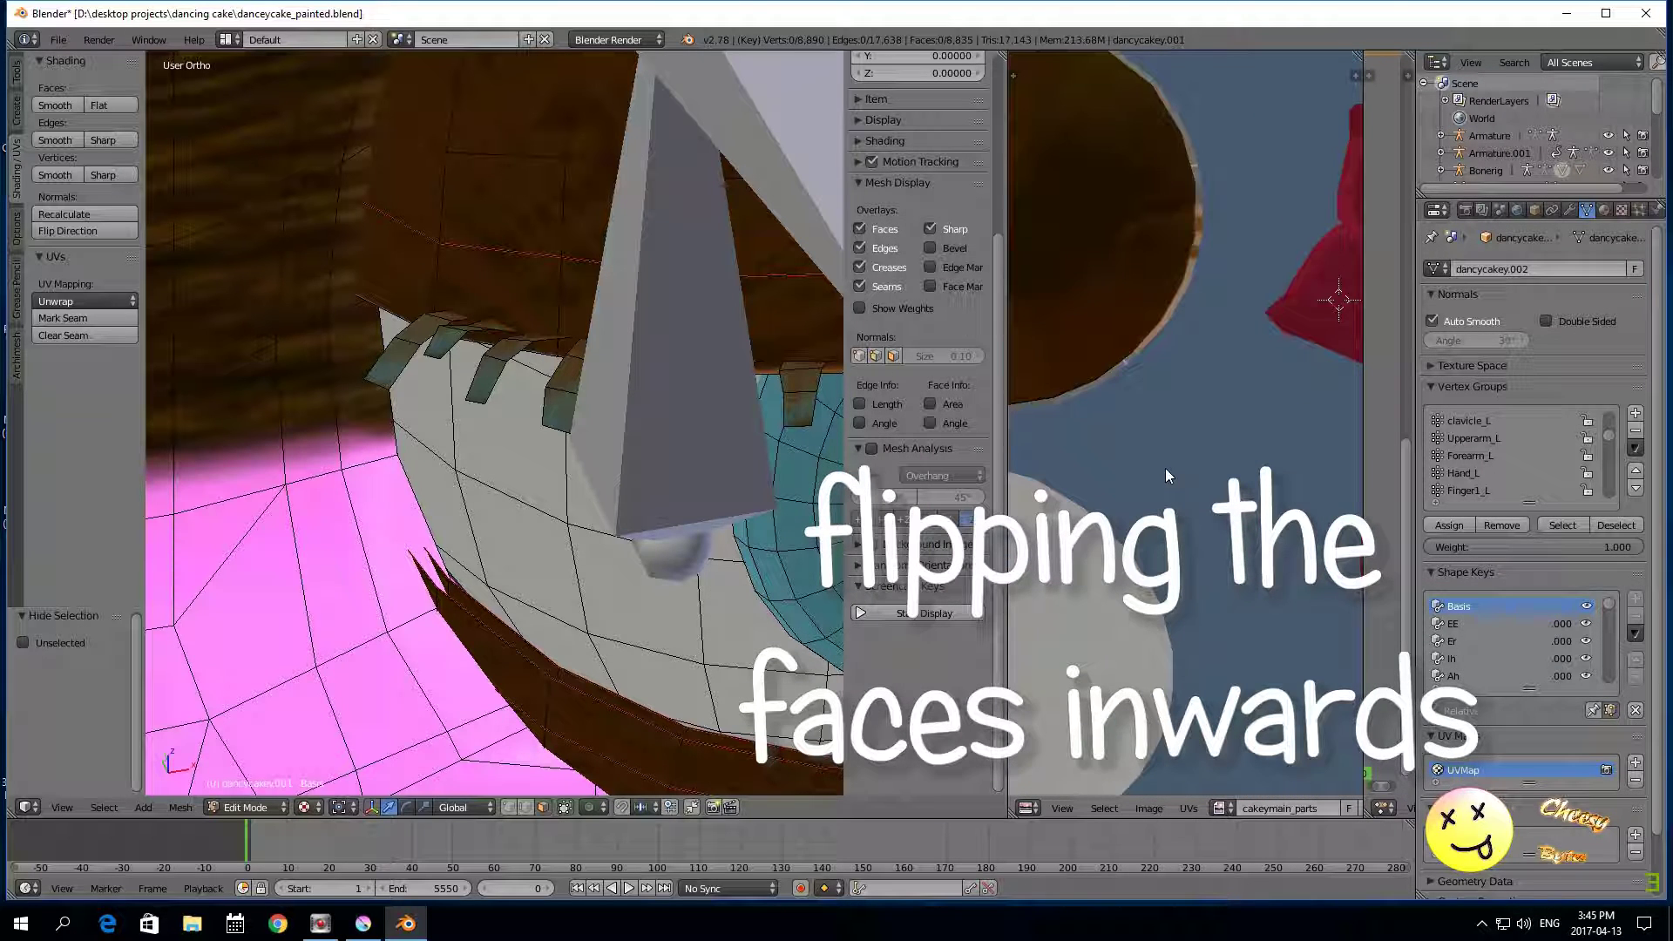
pyautogui.scroll(-3, 1166, 470)
pyautogui.scroll(2, 1167, 475)
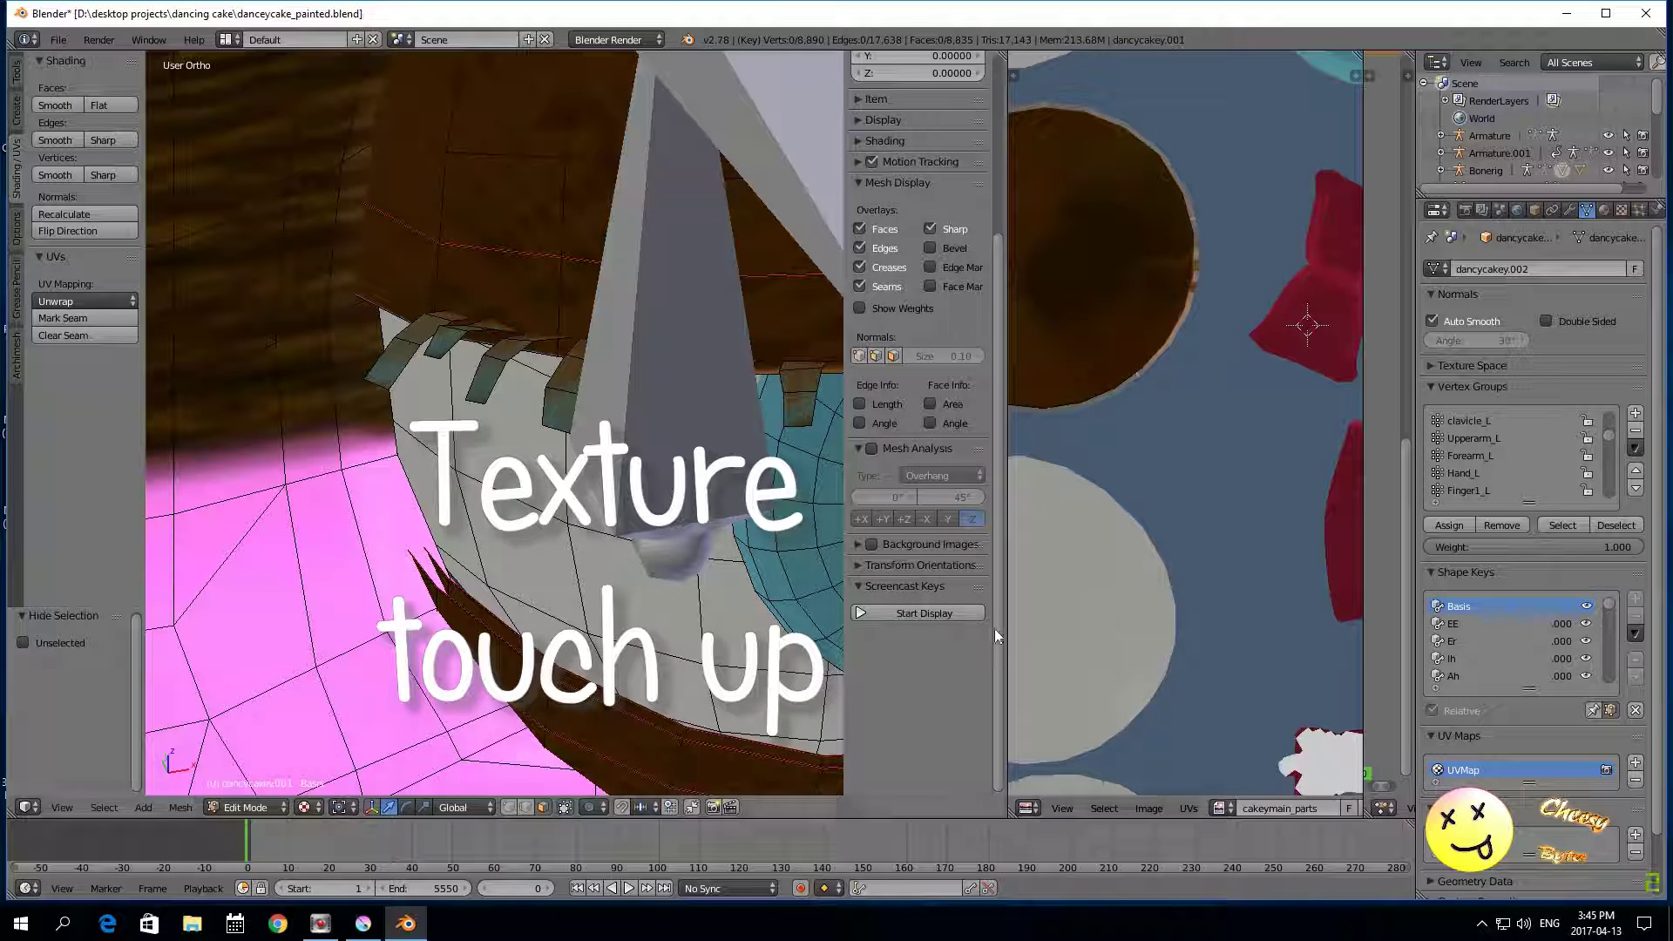
# Step: Widen the image editor beside the 3D view and switch the character mesh to Texture Paint mode
pyautogui.moveTo(1006, 613); pyautogui.dragTo(800, 612)
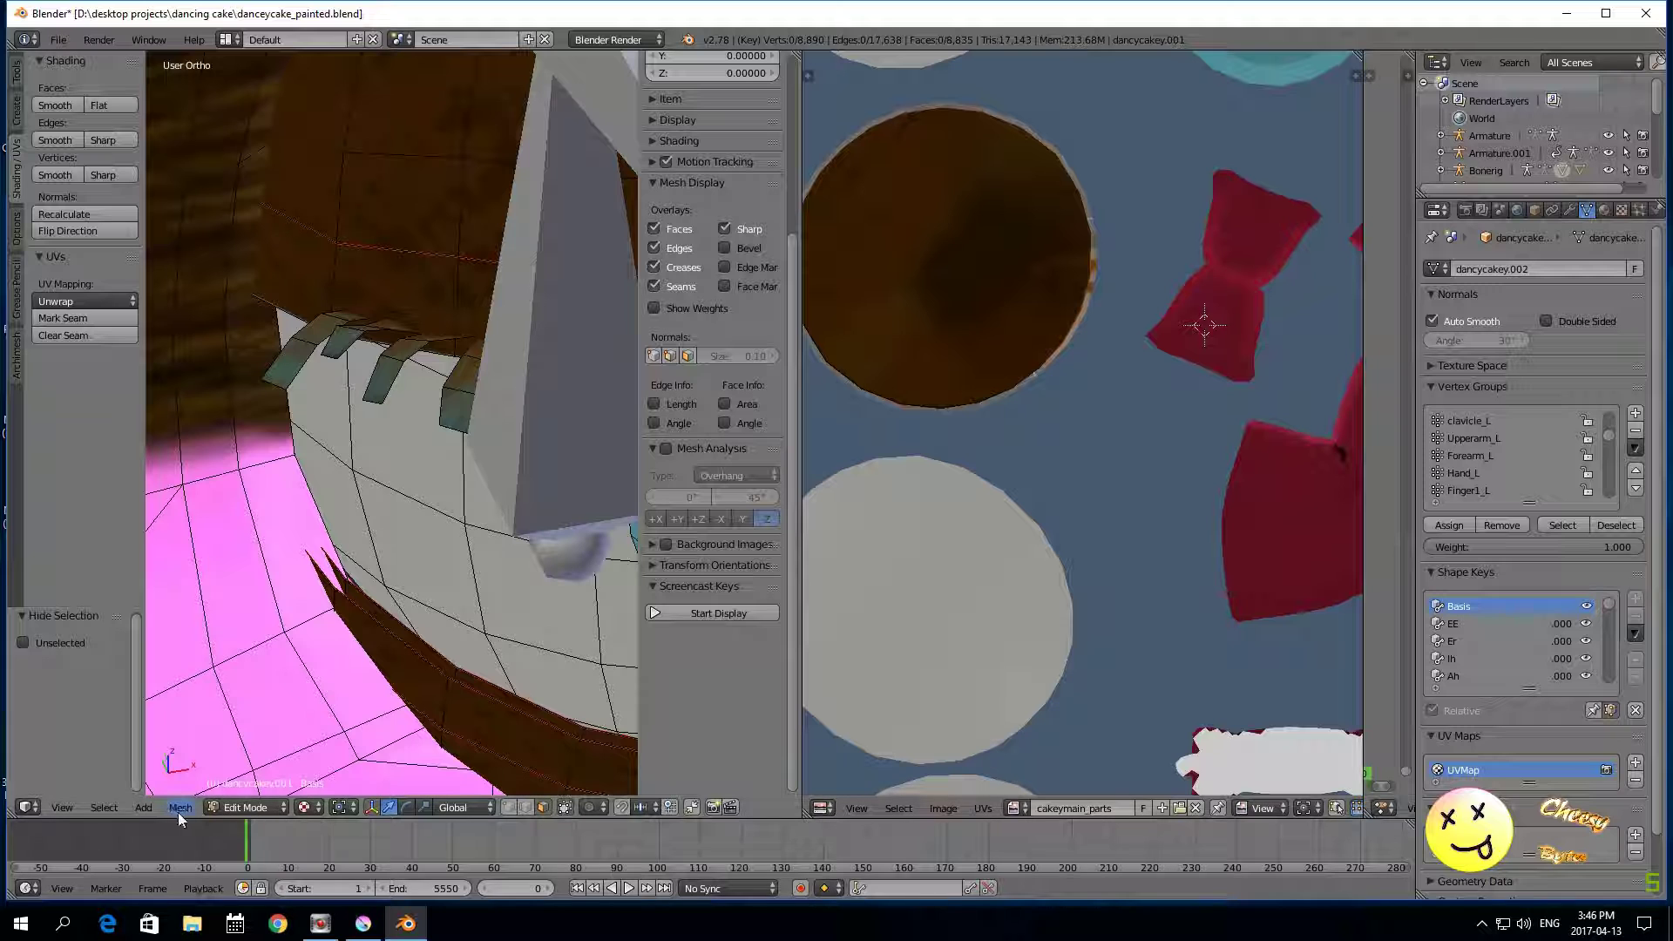
pyautogui.click(236, 808)
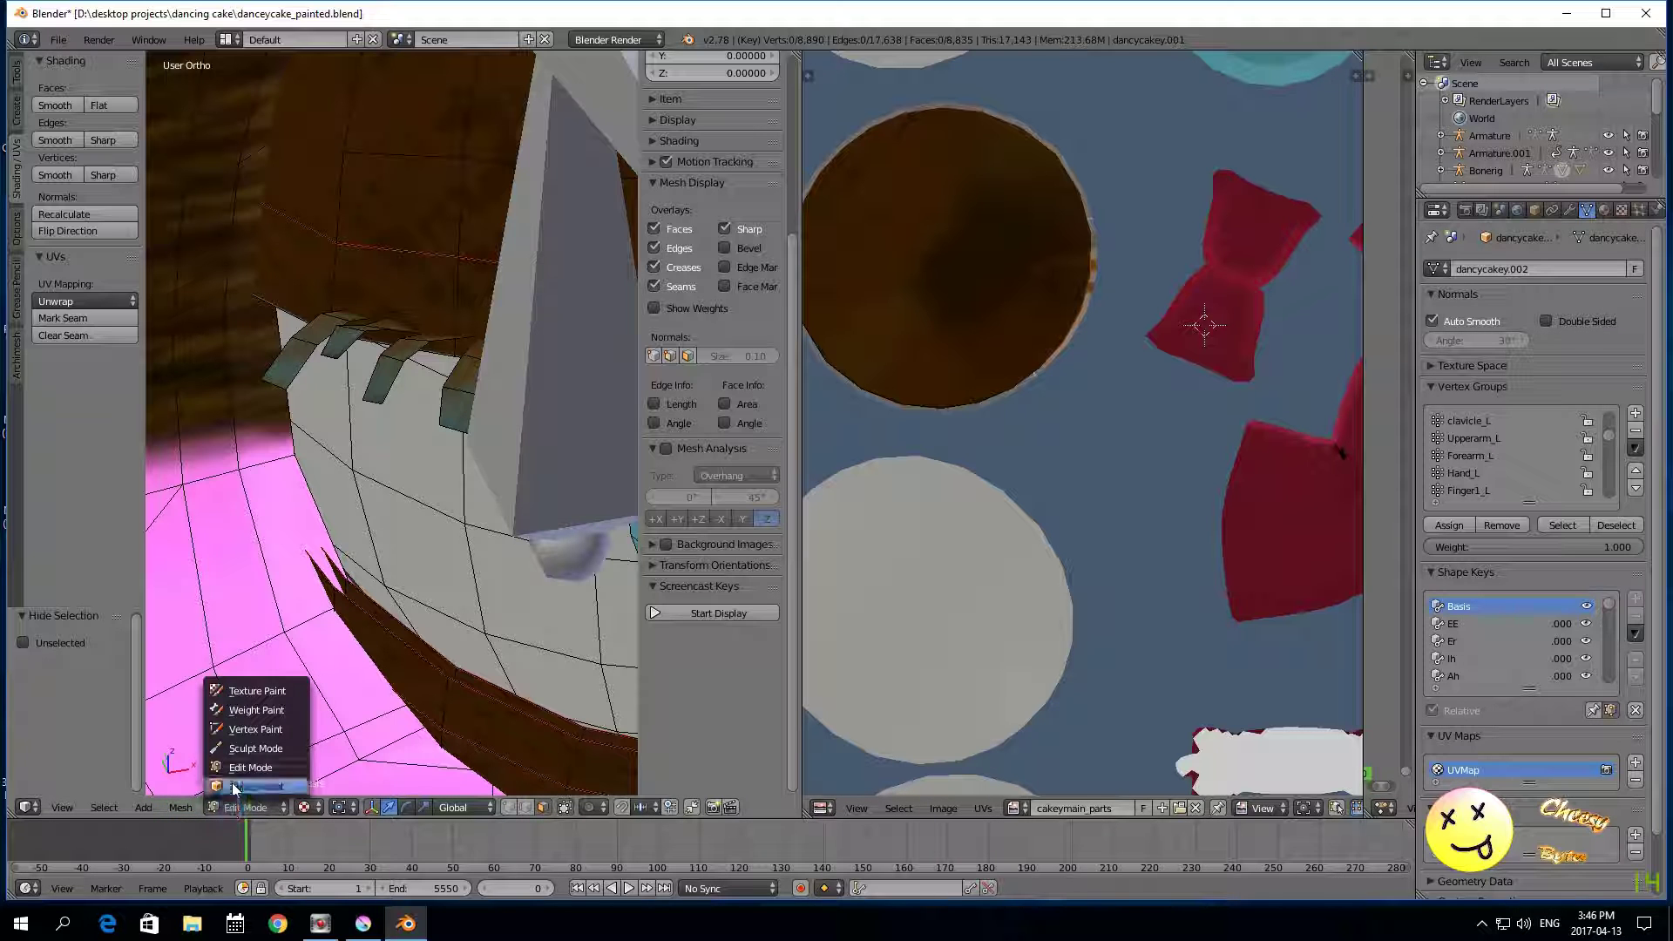
pyautogui.click(258, 691)
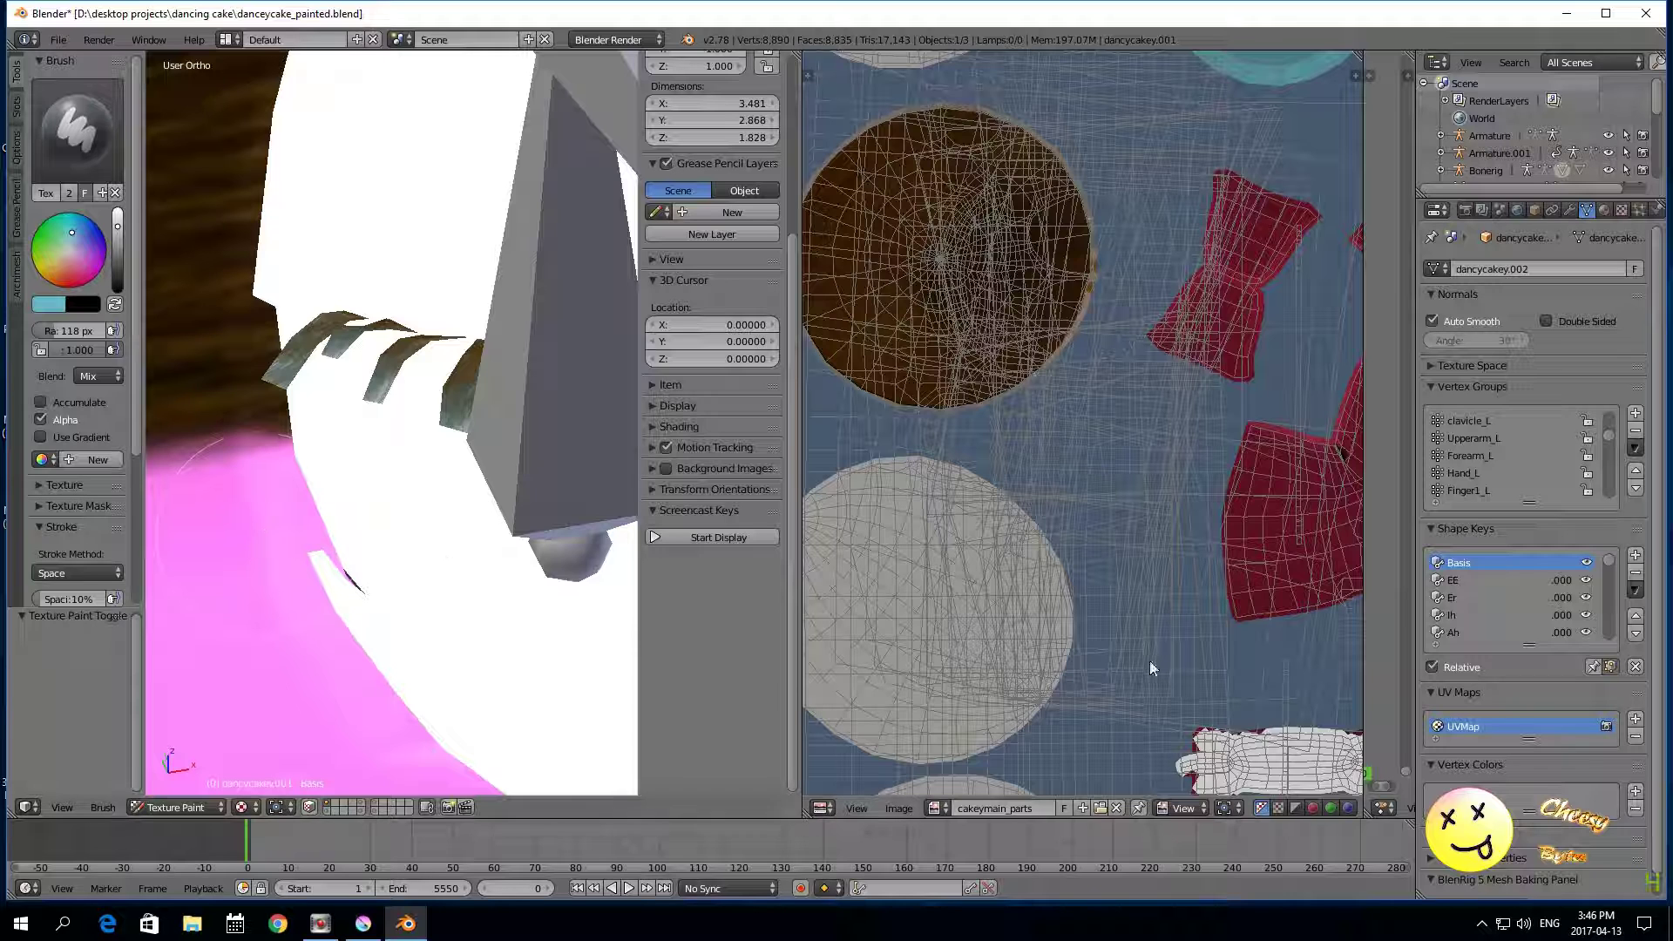
# Step: Switch the image editor to Paint mode and sample the dark brown from the 3D view as the brush colour
pyautogui.click(1191, 809)
pyautogui.click(1189, 769)
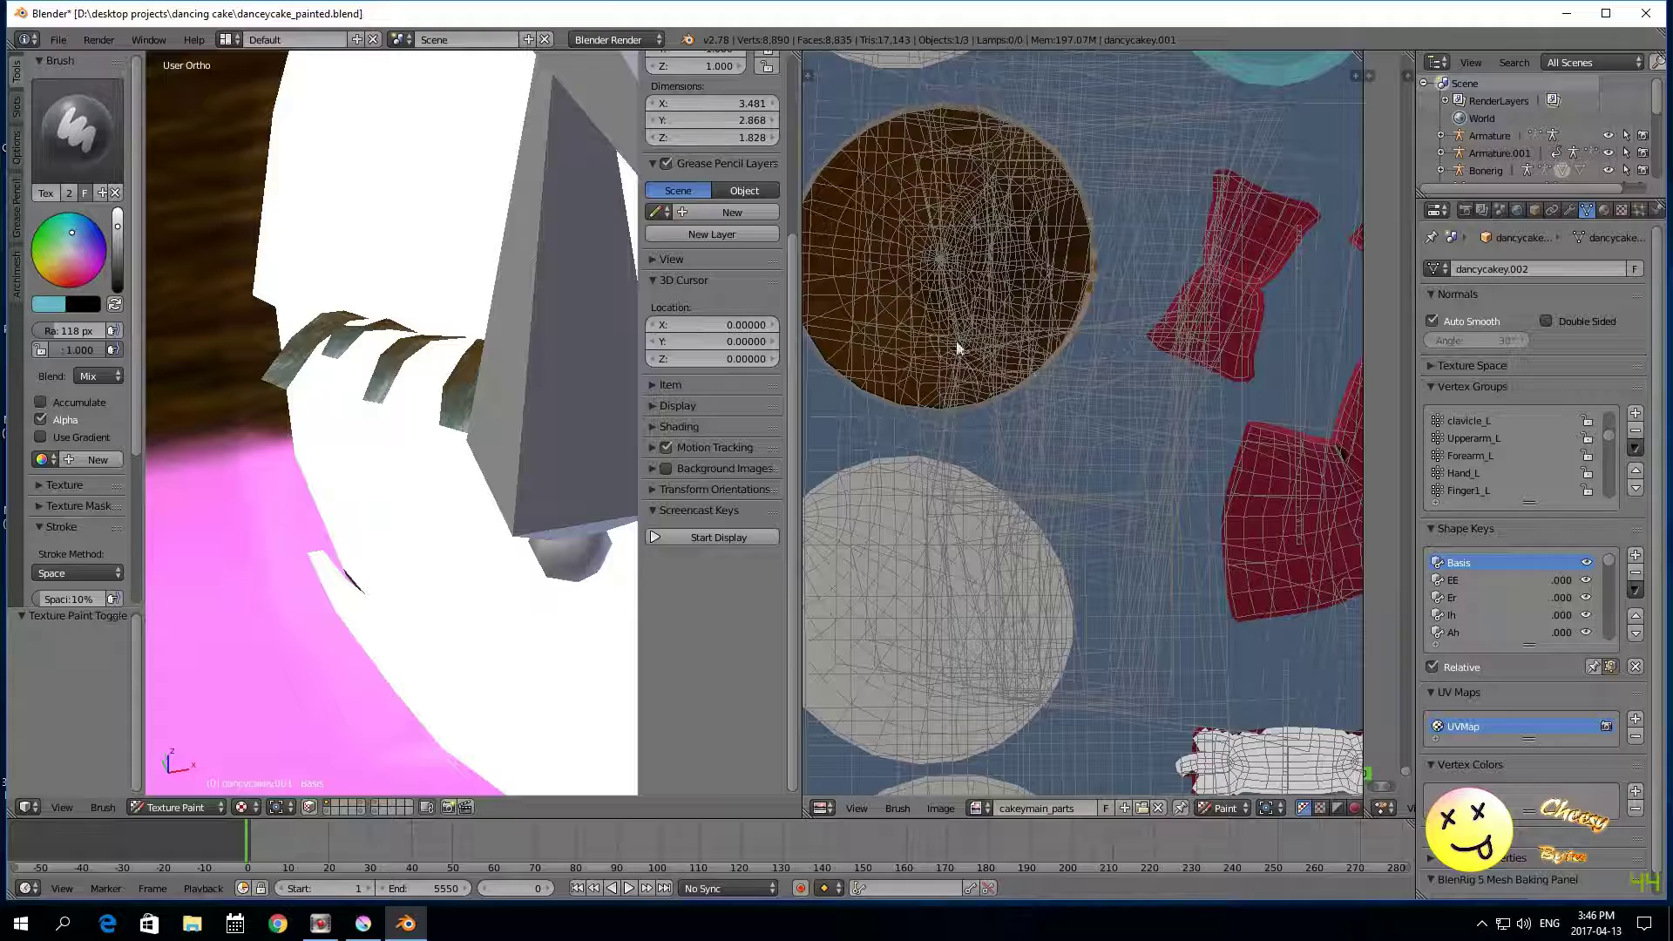
pyautogui.scroll(-5, 1029, 394)
pyautogui.scroll(3, 1055, 416)
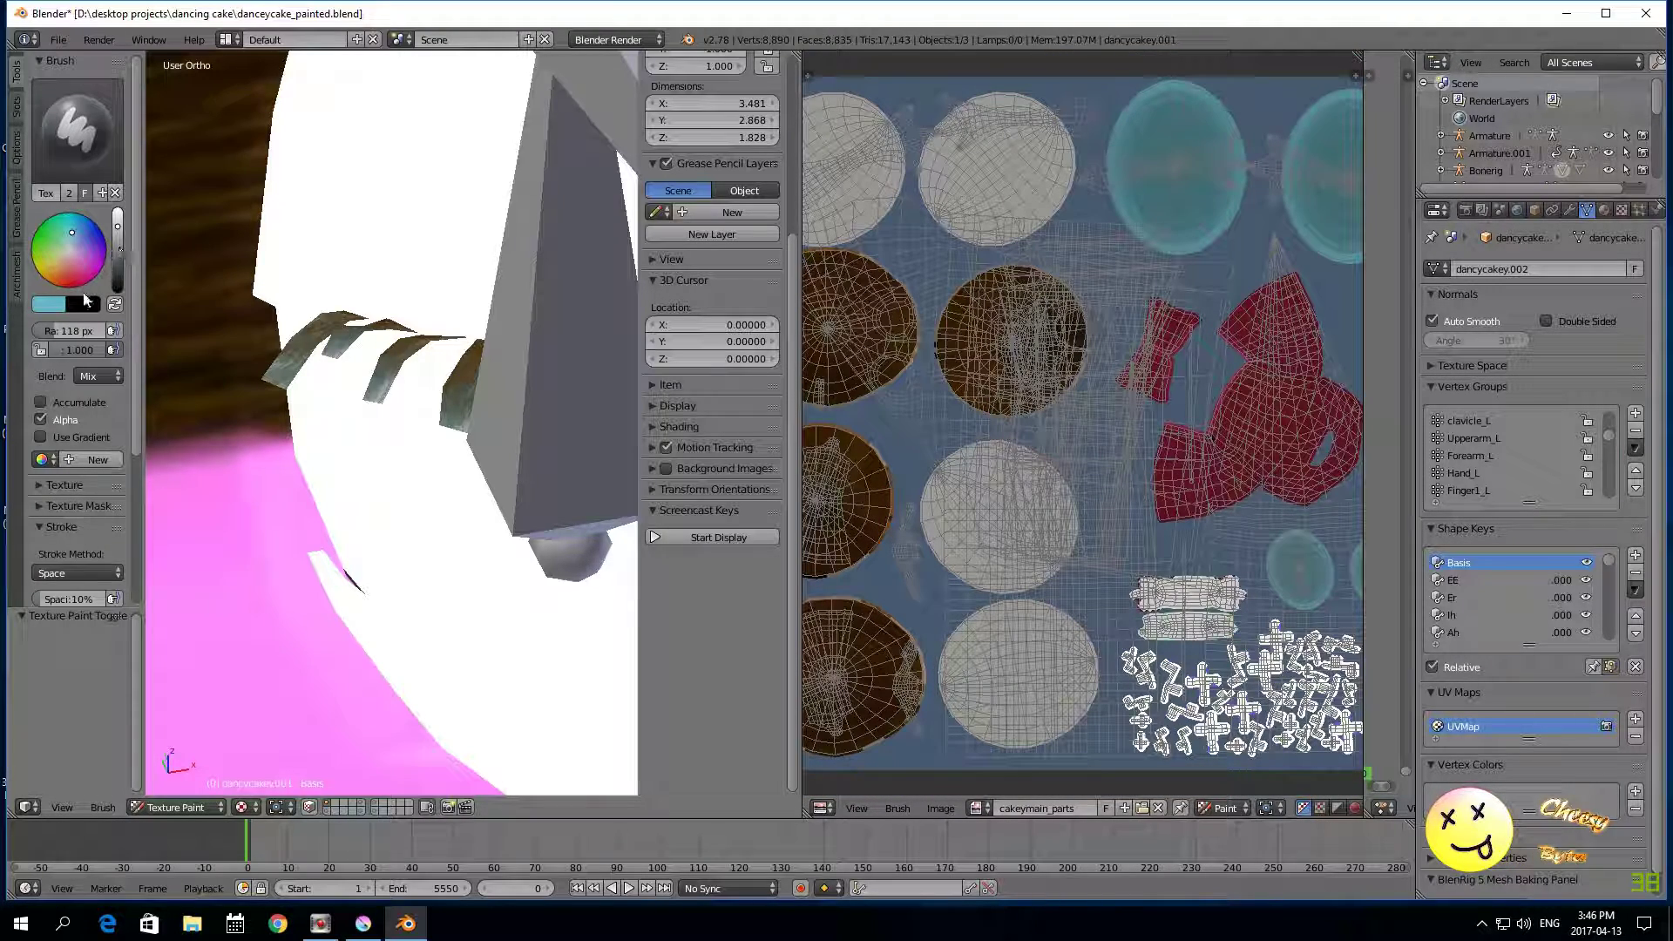
pyautogui.click(61, 305)
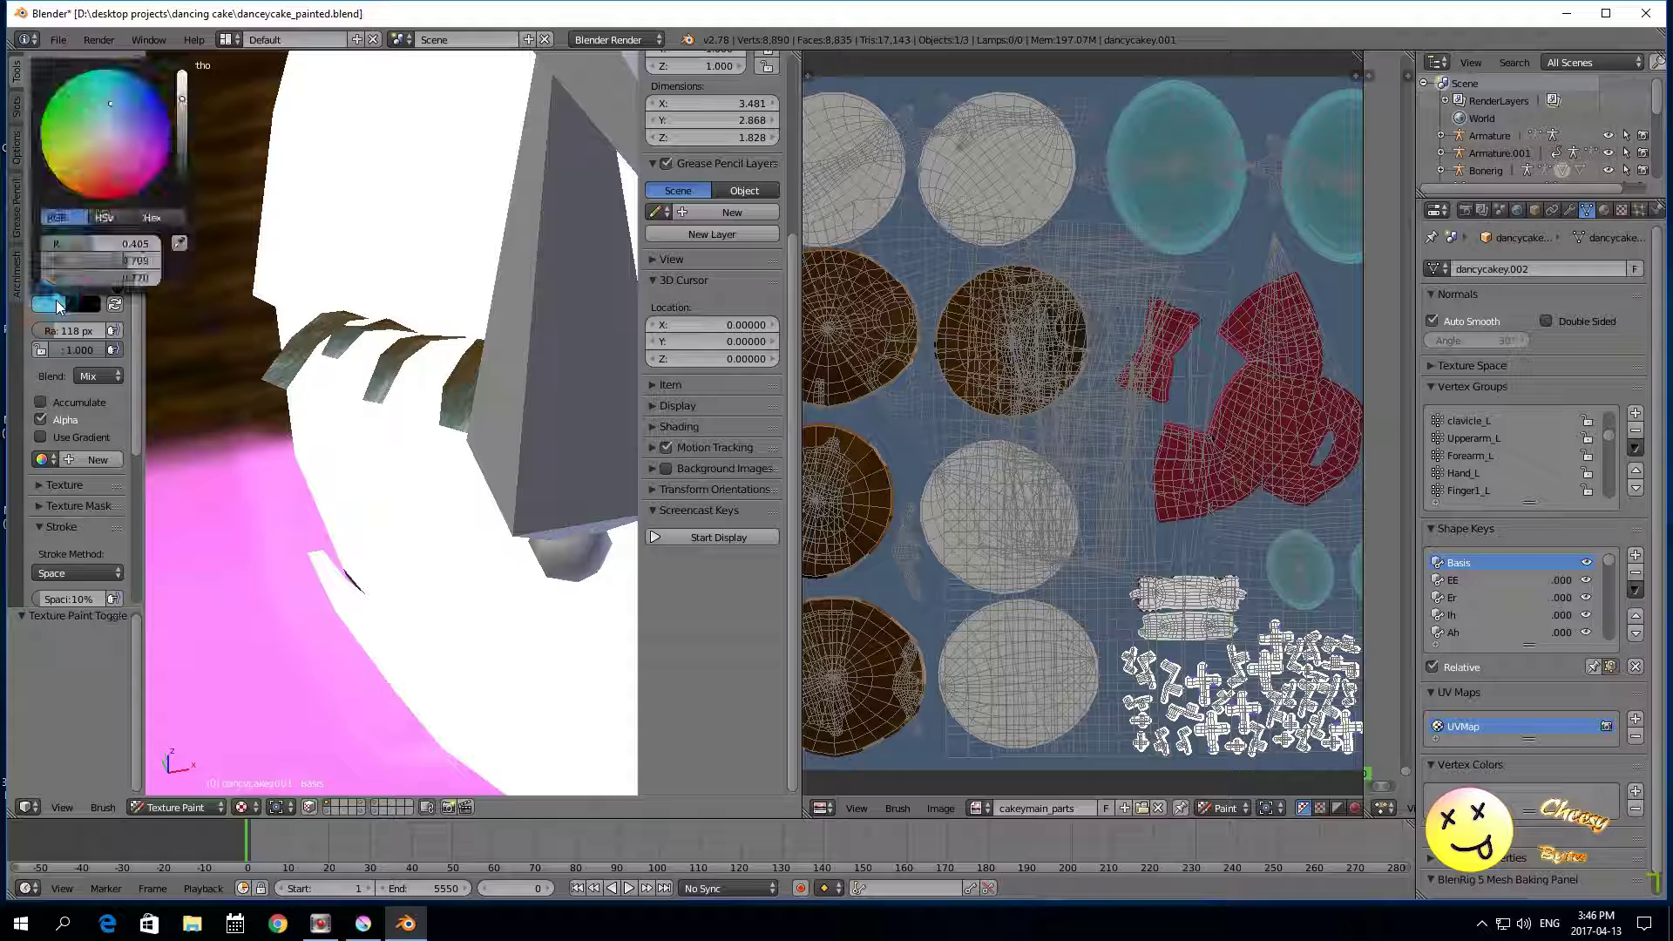
pyautogui.click(180, 246)
pyautogui.click(226, 329)
# Step: Reduce the paint brush radius to 55 px for covering the narrow rim of the brown lid circle
pyautogui.scroll(3, 995, 434)
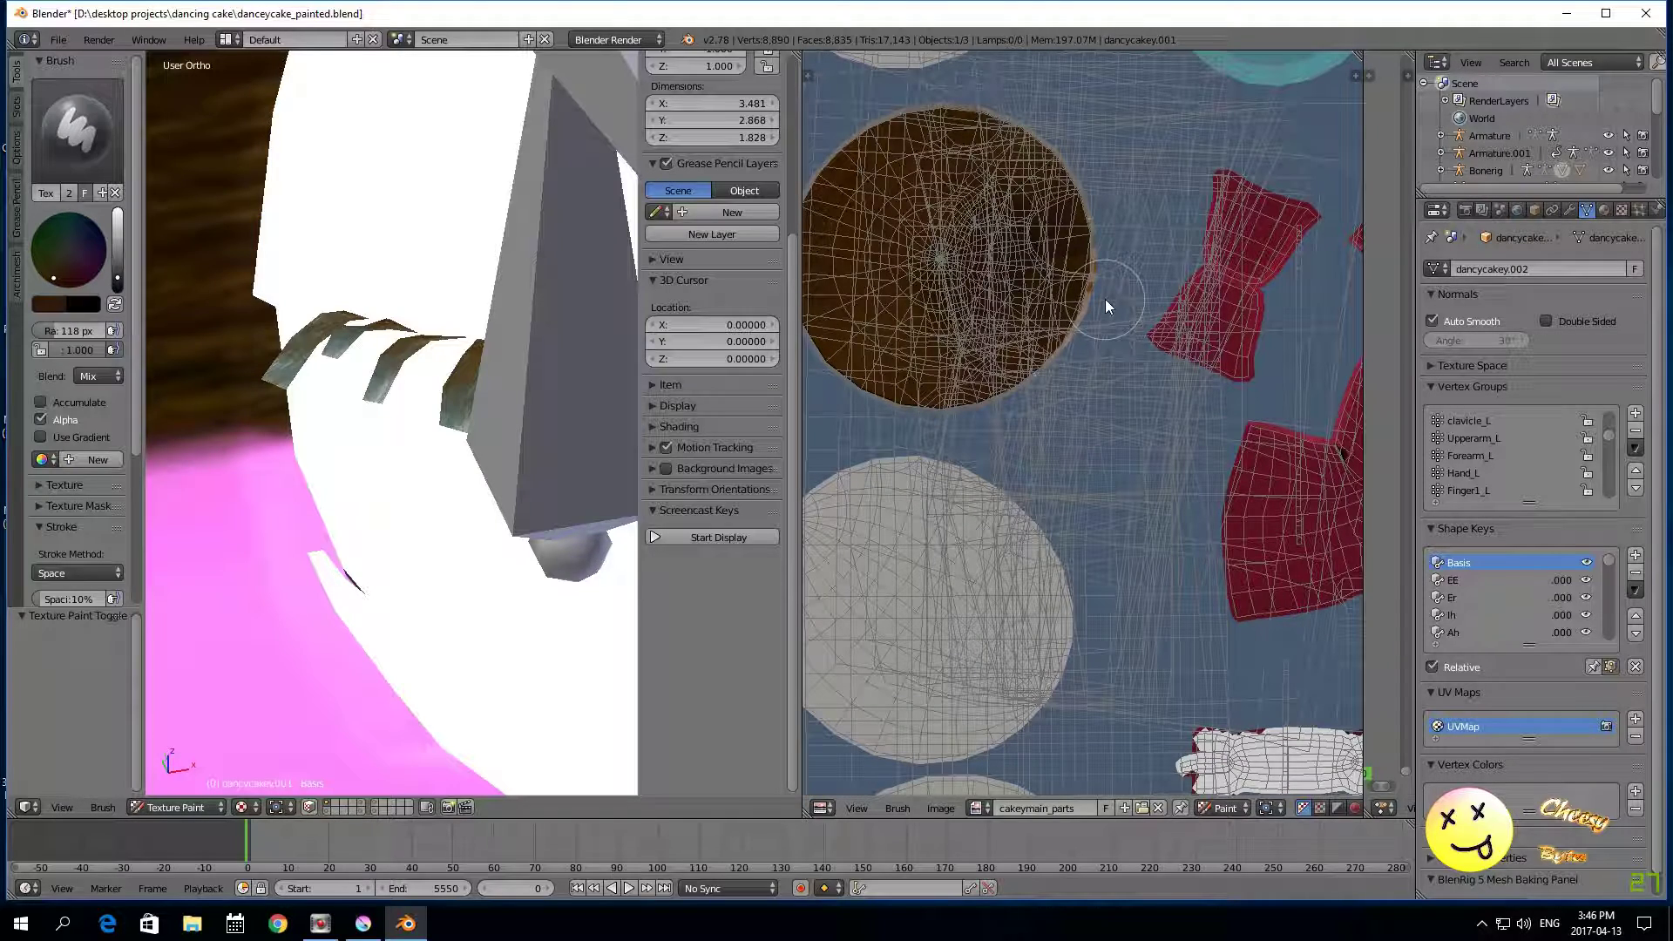
pyautogui.press('f')
pyautogui.click(1086, 296)
pyautogui.scroll(2, 1086, 296)
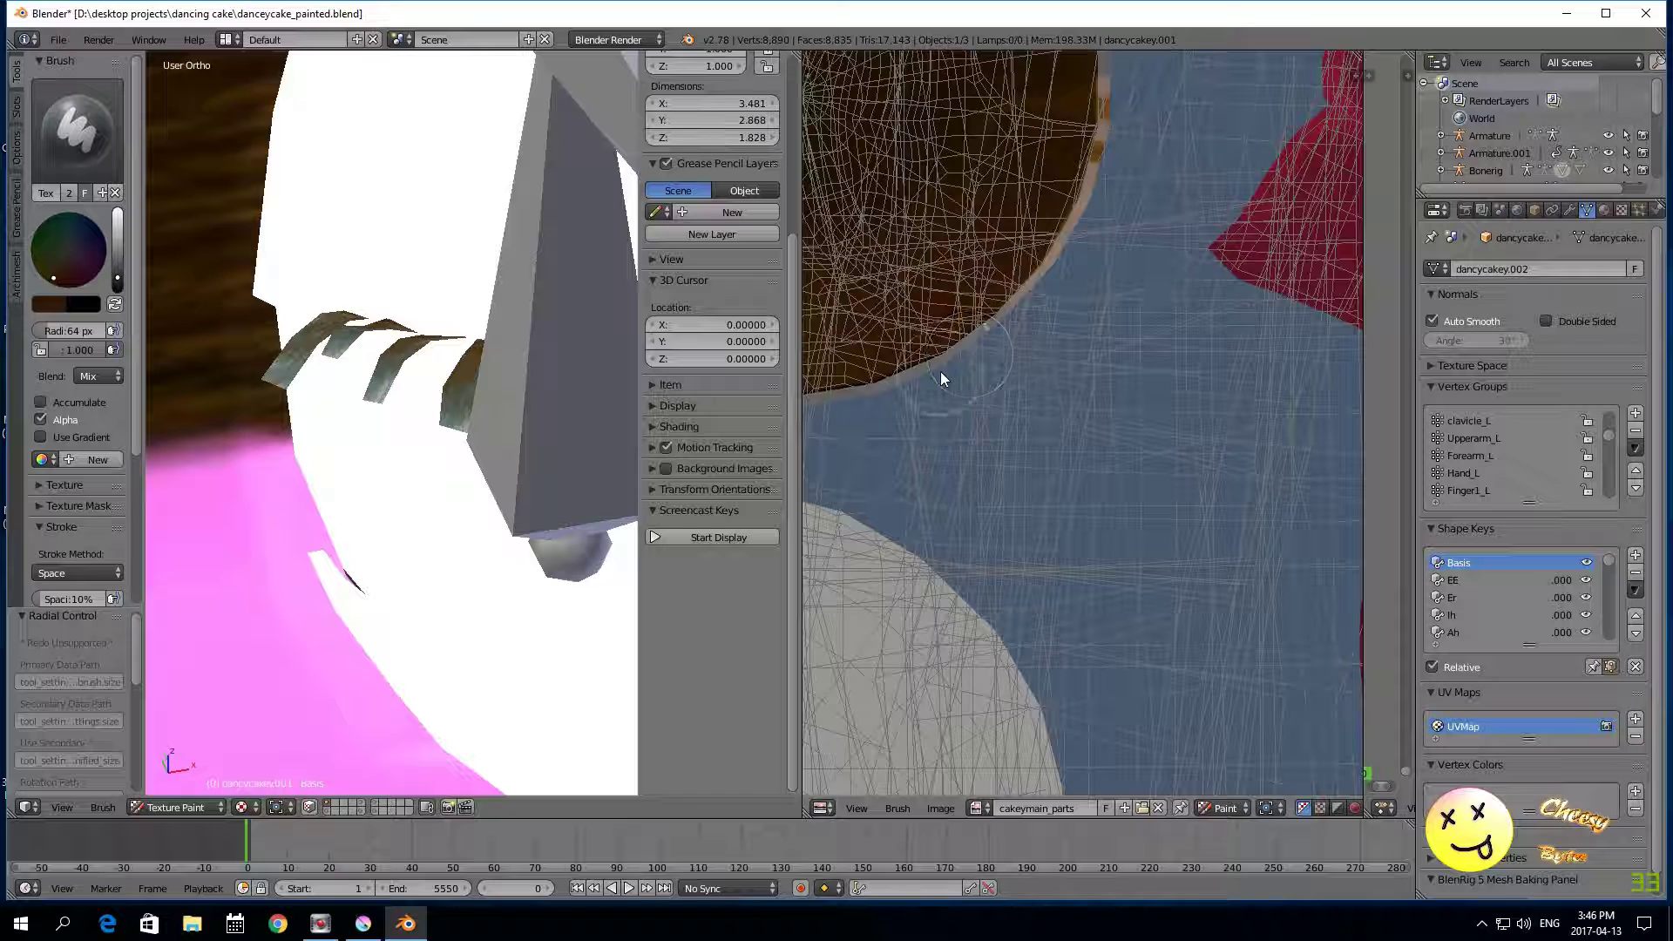
pyautogui.scroll(-2, 939, 372)
pyautogui.press('f')
pyautogui.click(1001, 369)
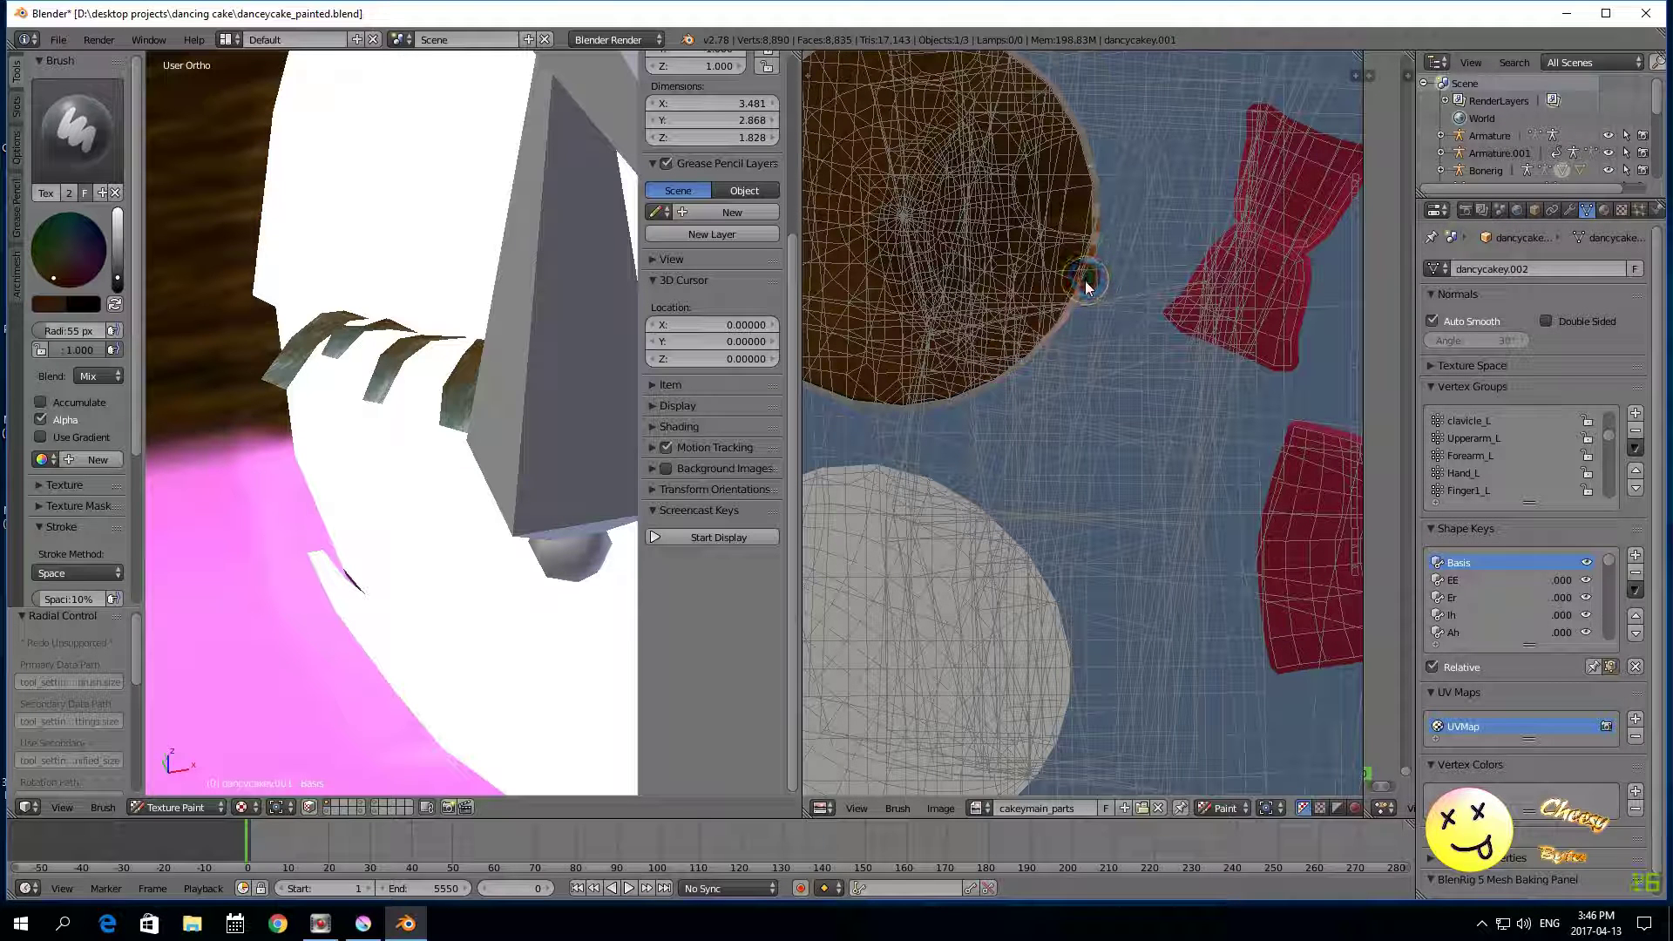
# Step: Paint dark brown over the lower-right rim of the brown lid circle beside the red bow
pyautogui.click(1075, 306)
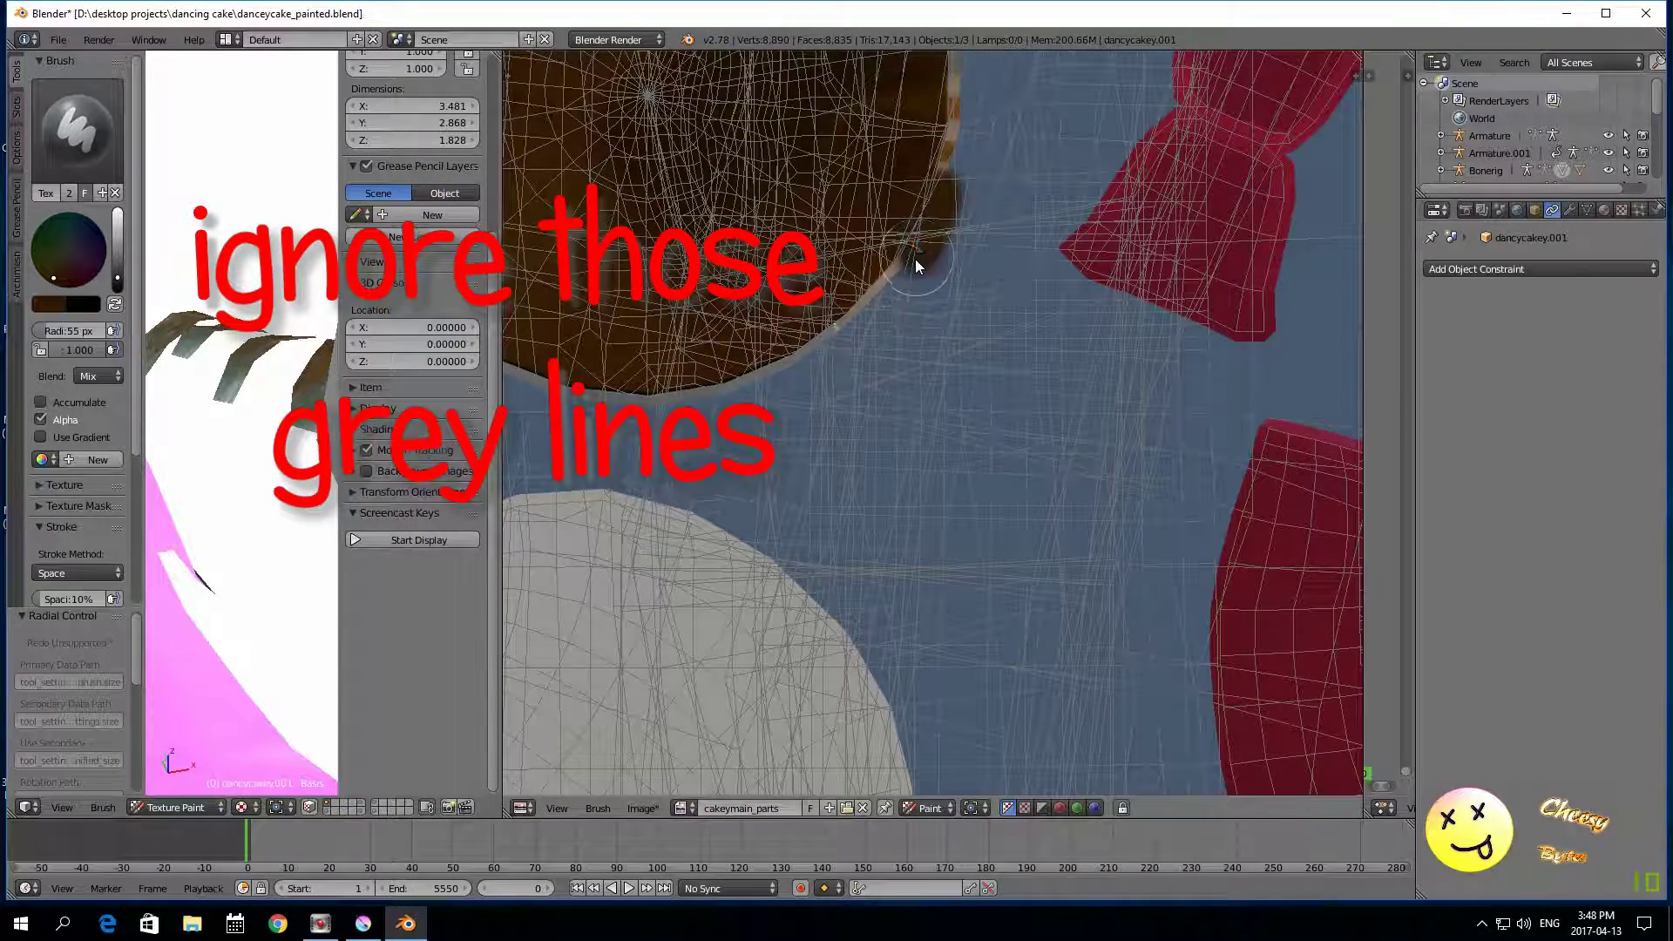
pyautogui.moveTo(878, 304); pyautogui.dragTo(768, 390)
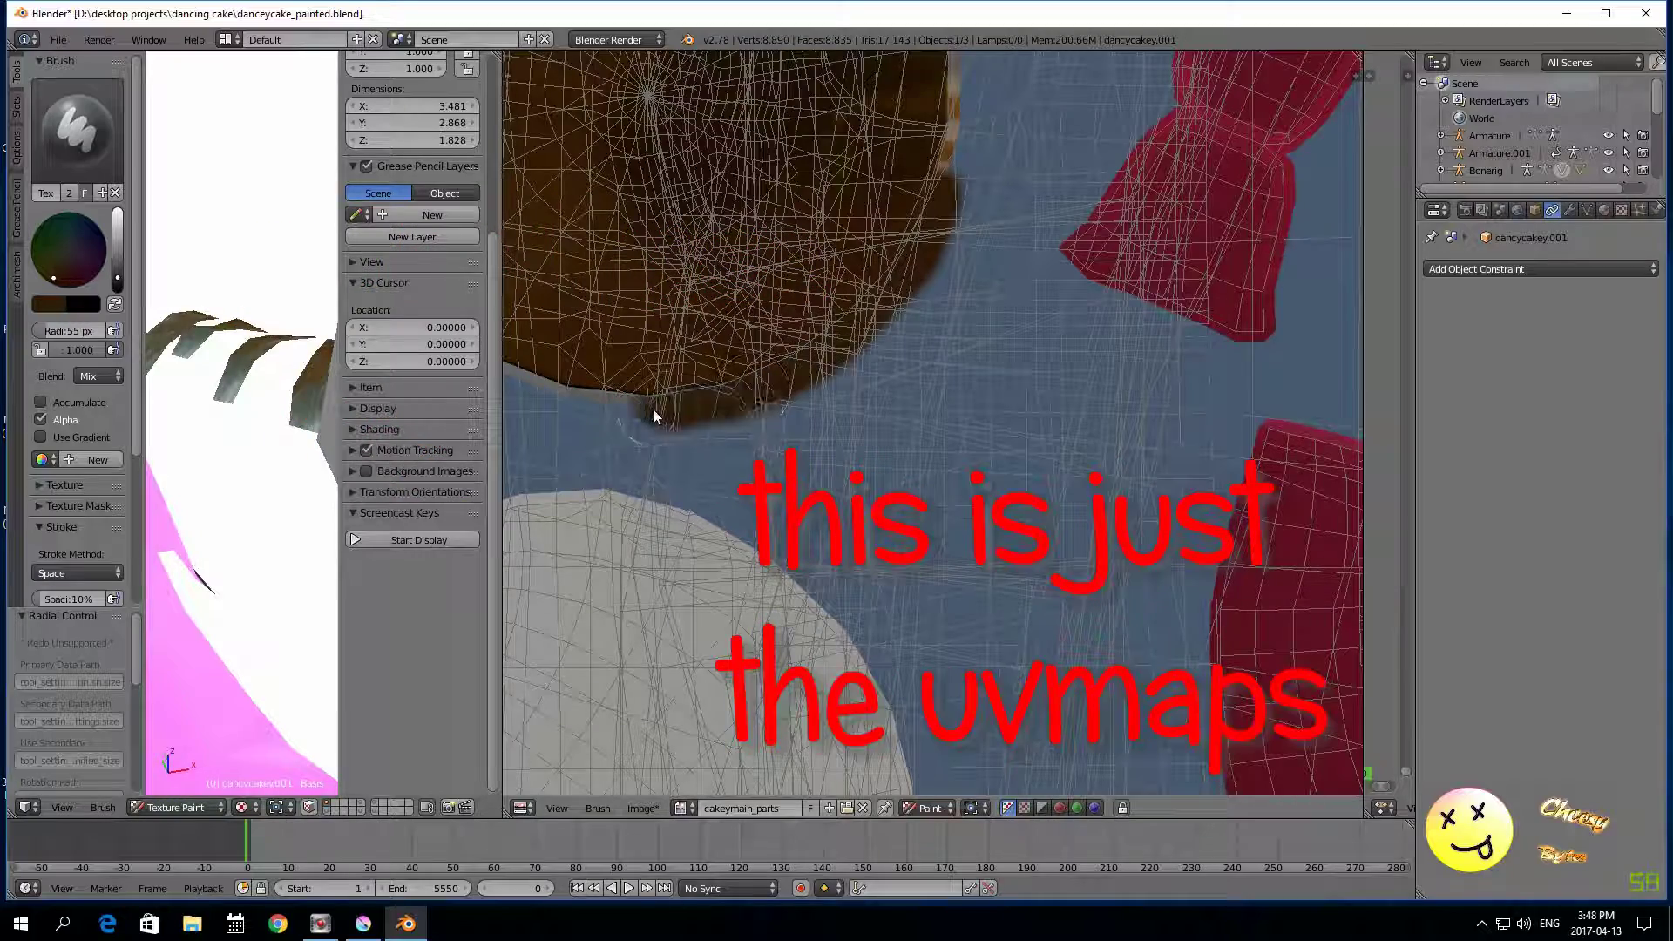
pyautogui.scroll(-6, 656, 417)
pyautogui.scroll(3, 682, 370)
pyautogui.click(677, 369)
# Step: Continue the brown paint along the bottom rim of the same lid circle
pyautogui.click(929, 807)
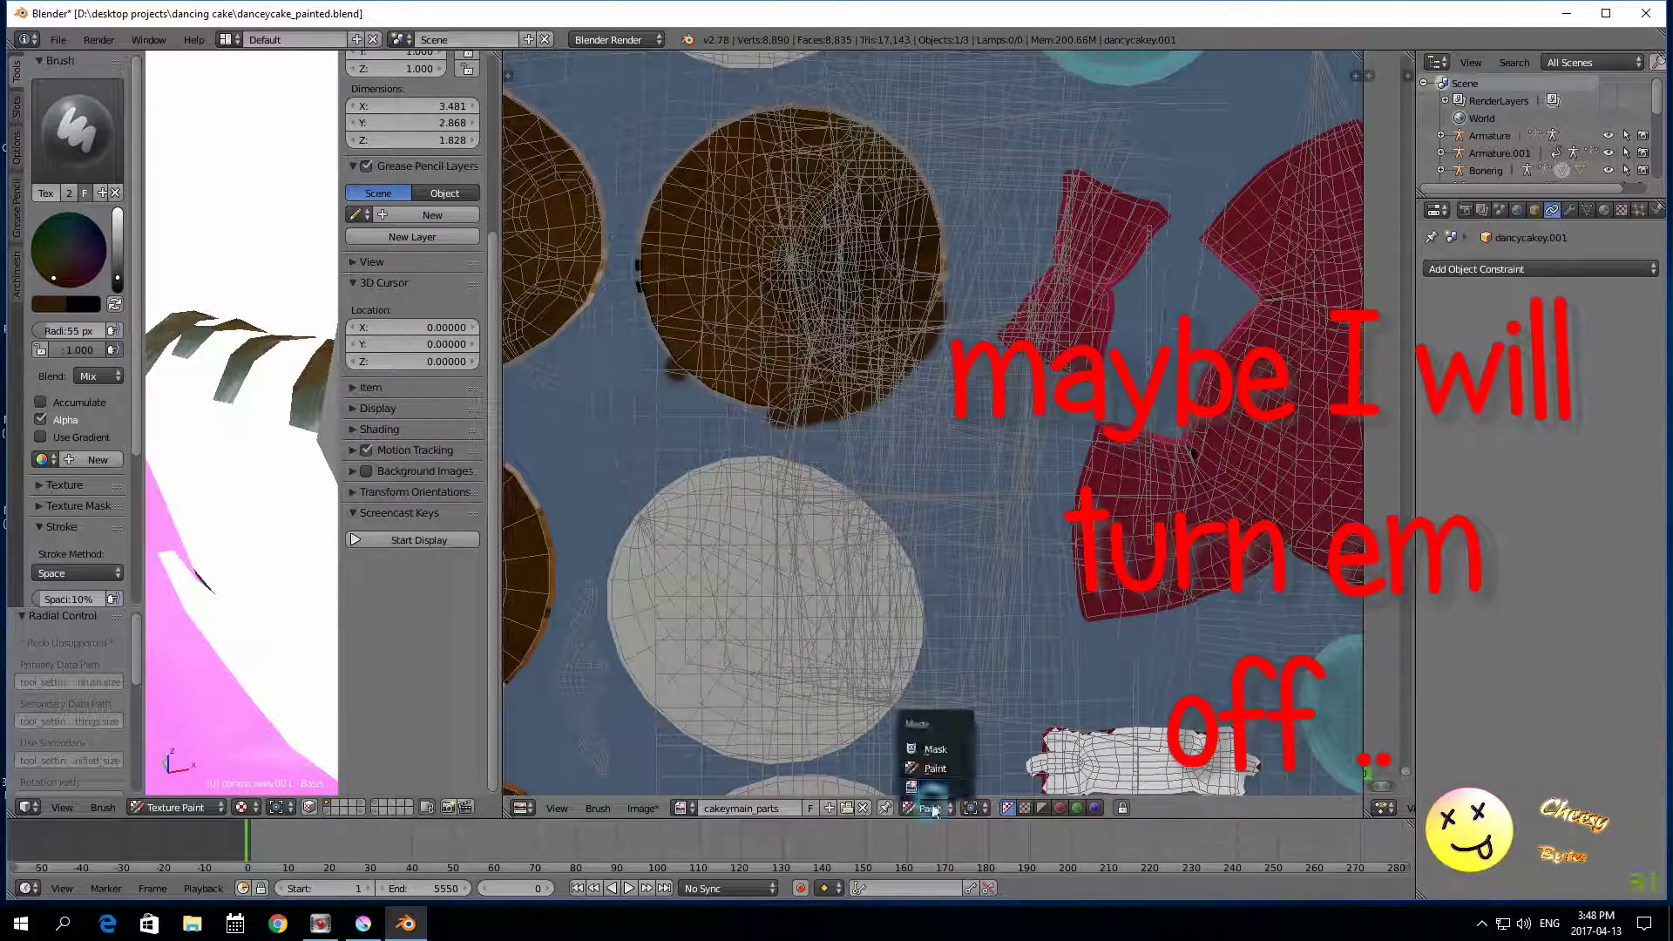
pyautogui.click(930, 788)
pyautogui.scroll(1, 663, 386)
pyautogui.moveTo(621, 382); pyautogui.dragTo(898, 546, button='middle')
pyautogui.scroll(1, 898, 545)
pyautogui.click(895, 808)
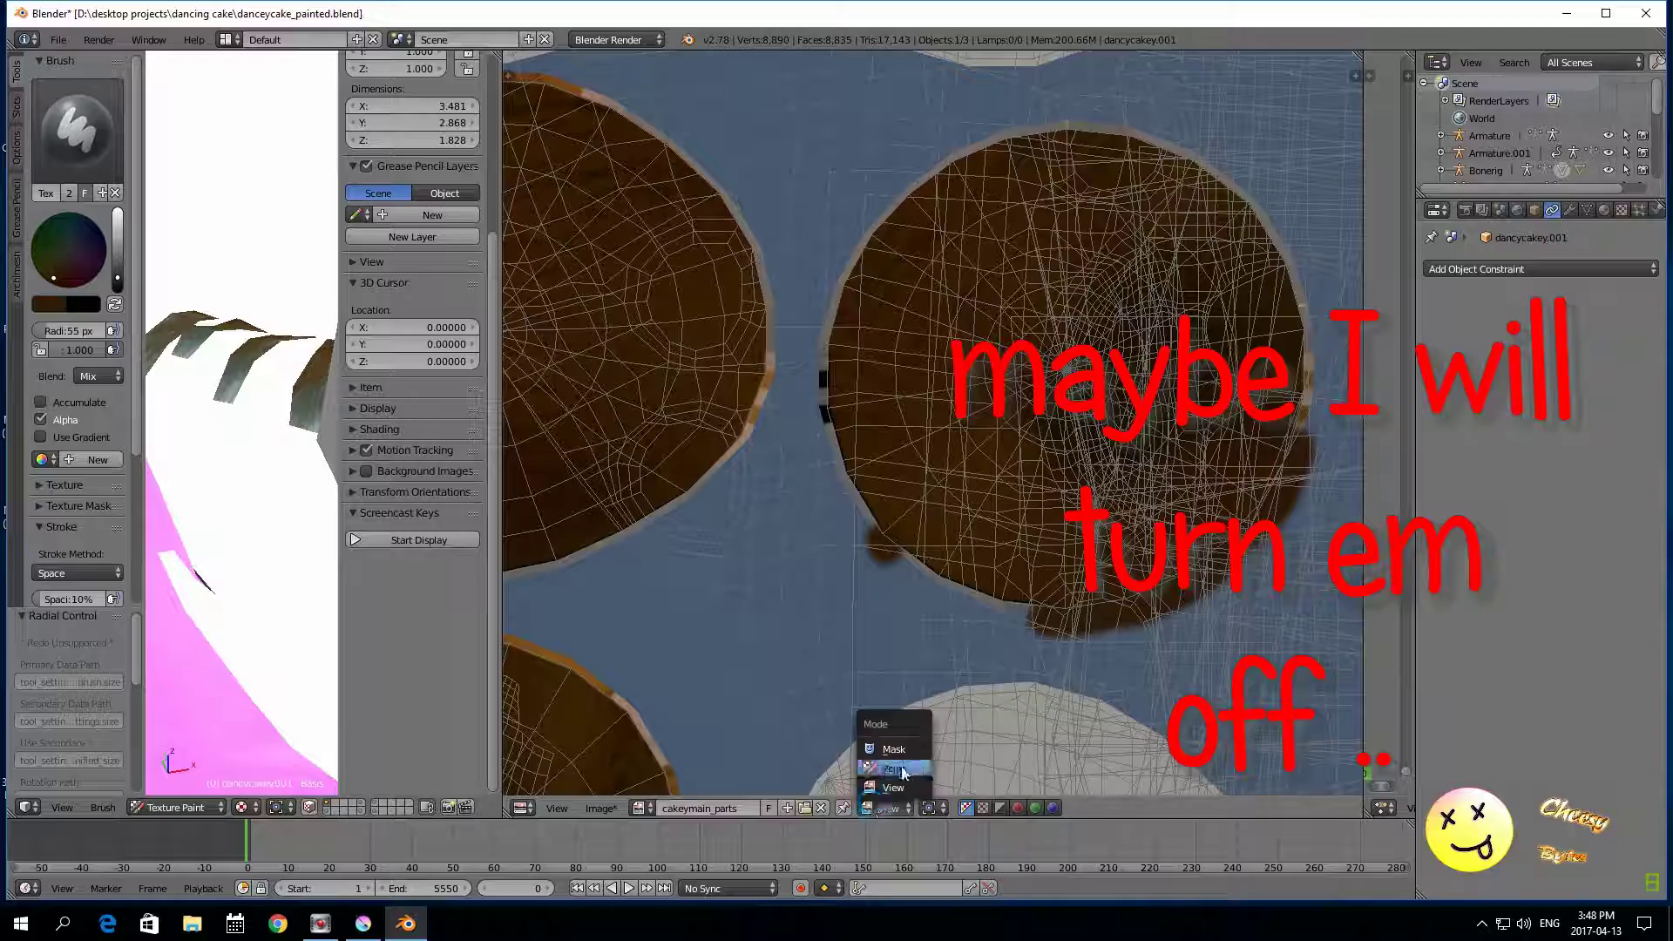
pyautogui.click(899, 770)
pyautogui.scroll(2, 868, 643)
pyautogui.moveTo(866, 644); pyautogui.dragTo(1049, 727)
pyautogui.scroll(1, 751, 582)
# Step: Set the brush radius to 38 px and paint the lid circle's lower-left rim brown
pyautogui.scroll(-1, 743, 582)
pyautogui.press('f')
pyautogui.click(817, 660)
pyautogui.scroll(1, 817, 660)
pyautogui.moveTo(818, 662); pyautogui.dragTo(760, 565)
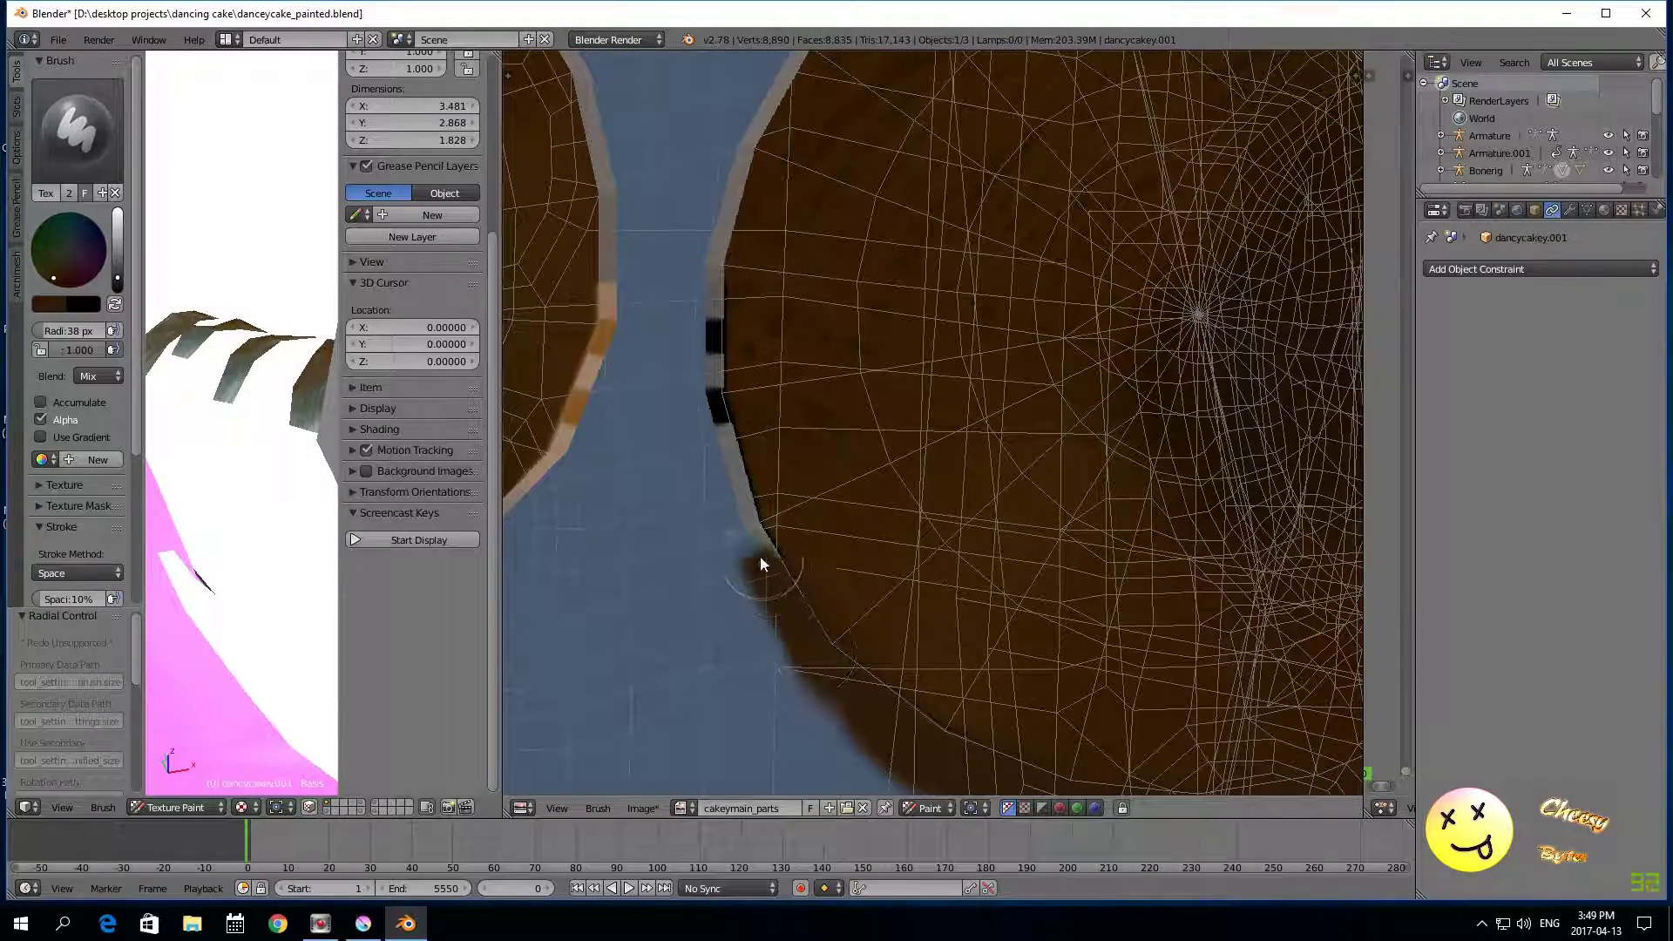
# Step: Paint brown over the left rim with its black patches and the upper-left rim of the same lid circle
pyautogui.moveTo(704, 375)
pyautogui.mouseDown()
pyautogui.moveTo(709, 232)
pyautogui.moveTo(715, 246)
pyautogui.mouseUp()
pyautogui.scroll(-2, 897, 130)
pyautogui.moveTo(897, 131); pyautogui.dragTo(806, 266)
pyautogui.click(931, 808)
pyautogui.click(938, 792)
pyautogui.moveTo(924, 375)
pyautogui.mouseDown(button='middle')
pyautogui.moveTo(710, 661)
pyautogui.moveTo(759, 752)
pyautogui.mouseUp(button='middle')
pyautogui.click(891, 808)
pyautogui.click(890, 772)
pyautogui.scroll(2, 929, 425)
pyautogui.moveTo(950, 436); pyautogui.dragTo(672, 512)
# Step: Paint the right rim of the same lid circle brown
pyautogui.click(926, 808)
pyautogui.click(933, 787)
pyautogui.moveTo(924, 680); pyautogui.dragTo(785, 331, button='middle')
pyautogui.click(889, 808)
pyautogui.click(891, 773)
pyautogui.moveTo(1094, 610)
pyautogui.mouseDown()
pyautogui.moveTo(1110, 479)
pyautogui.moveTo(1058, 227)
pyautogui.mouseUp()
# Step: Cover the remaining upper-right rim of the same lid circle with brown
pyautogui.click(932, 808)
pyautogui.click(939, 787)
pyautogui.moveTo(880, 383)
pyautogui.mouseDown(button='middle')
pyautogui.moveTo(1000, 619)
pyautogui.moveTo(1000, 727)
pyautogui.mouseUp(button='middle')
pyautogui.click(891, 808)
pyautogui.click(892, 772)
pyautogui.moveTo(793, 341)
pyautogui.mouseDown()
pyautogui.moveTo(1053, 445)
pyautogui.moveTo(1166, 562)
pyautogui.mouseUp()
# Step: Switch the character mesh from Texture Paint to Object Mode and bring the whole eye into view
pyautogui.click(941, 811)
pyautogui.click(939, 787)
pyautogui.moveTo(610, 645); pyautogui.dragTo(1202, 340, button='middle')
pyautogui.scroll(-5, 601, 582)
pyautogui.click(197, 808)
pyautogui.click(194, 785)
pyautogui.scroll(-6, 269, 646)
pyautogui.moveTo(268, 646); pyautogui.dragTo(268, 631, button='middle')
pyautogui.scroll(3, 269, 631)
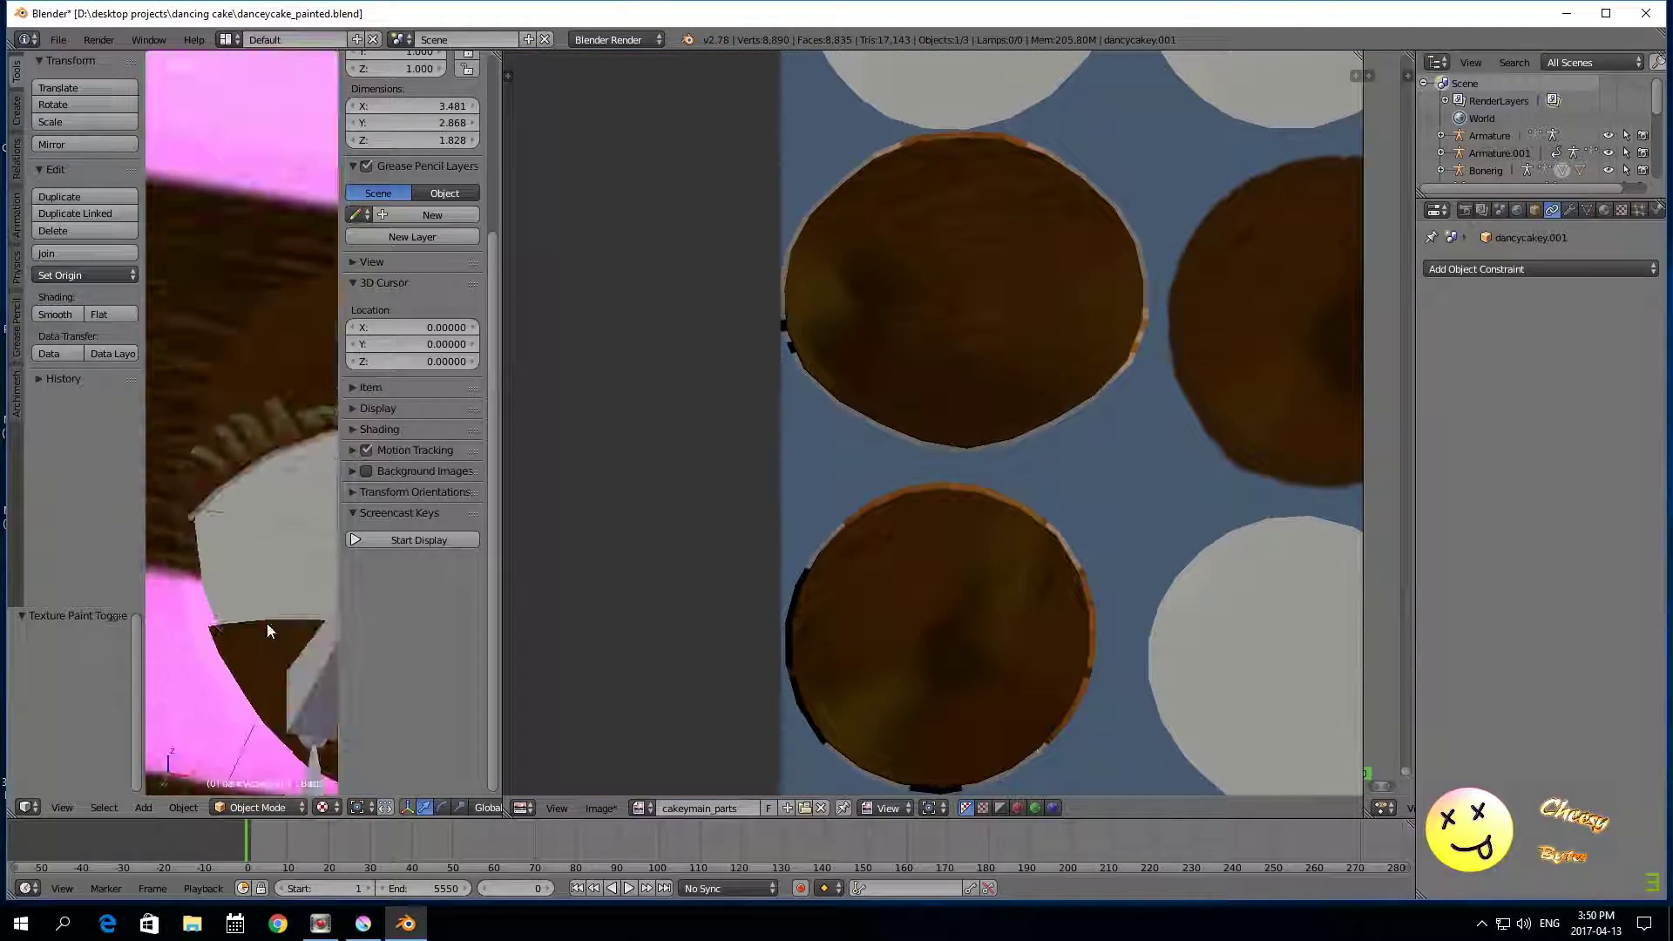
pyautogui.press('Tab')
pyautogui.rightClick(245, 478)
pyautogui.scroll(-4, 253, 540)
pyautogui.click(257, 808)
pyautogui.click(256, 786)
# Step: Return the image editor to Paint mode and paint the bottom rim of the uppermost brown circle in the texture's left column
pyautogui.click(895, 809)
pyautogui.click(892, 768)
pyautogui.scroll(2, 1028, 501)
pyautogui.moveTo(1132, 425); pyautogui.dragTo(1082, 446)
pyautogui.scroll(3, 1132, 443)
pyautogui.moveTo(1232, 497)
pyautogui.mouseDown()
pyautogui.moveTo(1077, 516)
pyautogui.moveTo(874, 499)
pyautogui.mouseUp()
pyautogui.click(1270, 459)
pyautogui.moveTo(701, 427); pyautogui.dragTo(824, 485)
# Step: Paint the lower-left rim of the uppermost left-column lid circle brown
pyautogui.click(930, 808)
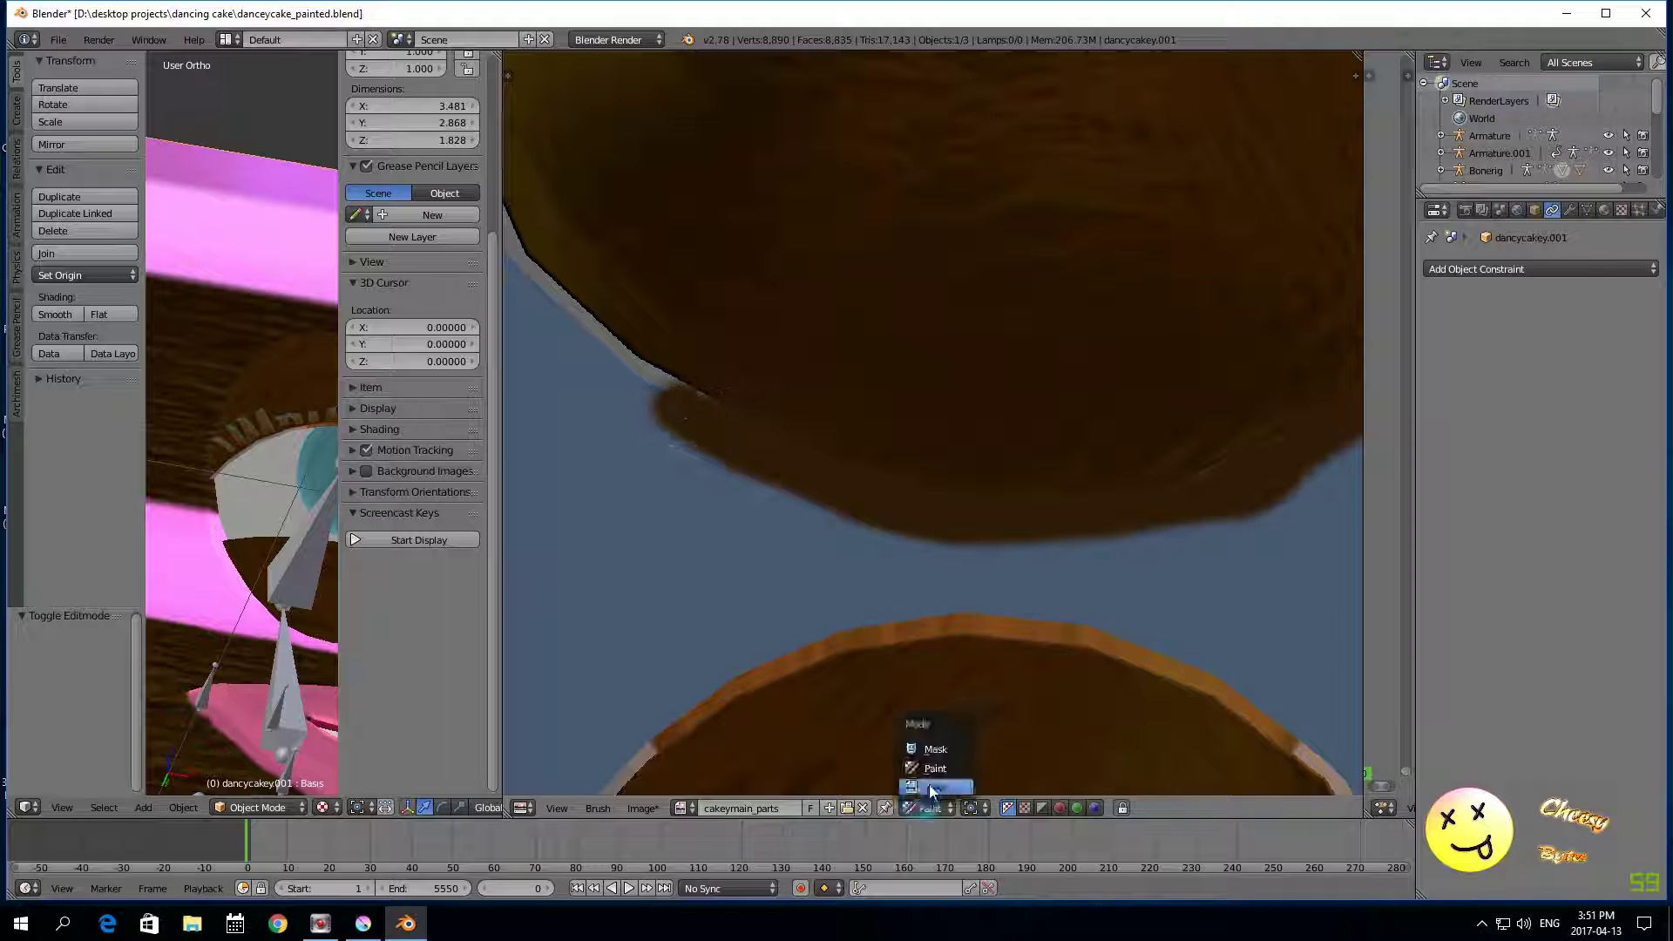
pyautogui.click(929, 782)
pyautogui.scroll(4, 967, 672)
pyautogui.moveTo(970, 672)
pyautogui.mouseDown()
pyautogui.moveTo(785, 495)
pyautogui.moveTo(730, 323)
pyautogui.mouseUp()
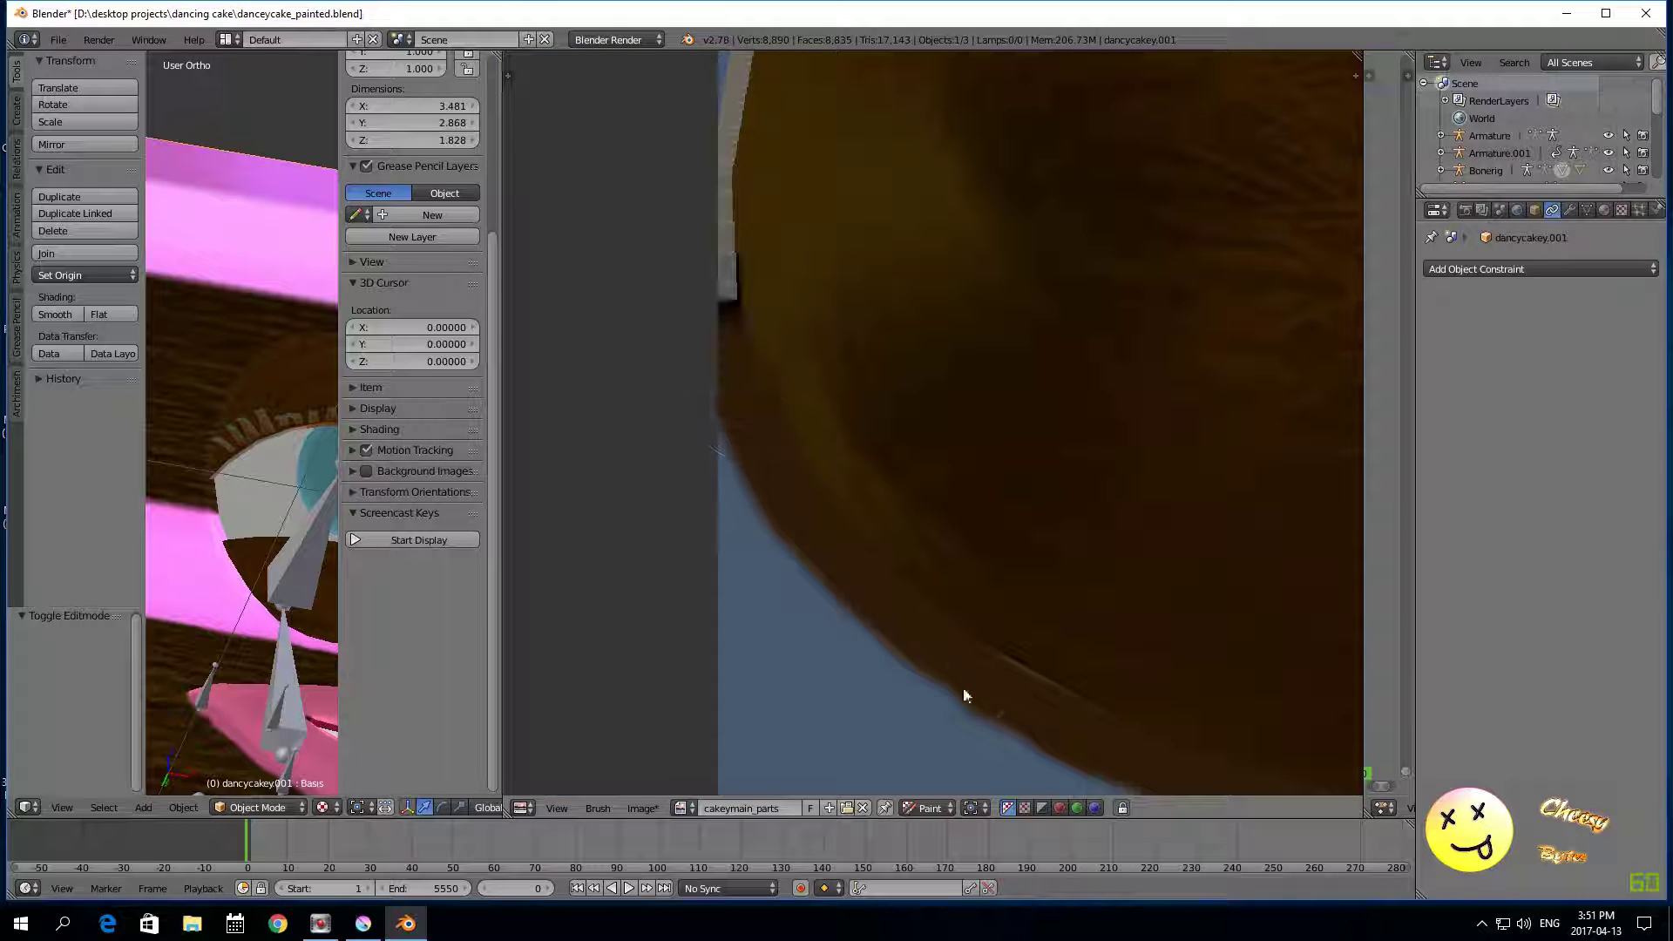
# Step: Paint brown up the left rim of the same circle, along the texture's left edge
pyautogui.click(930, 808)
pyautogui.click(934, 788)
pyautogui.moveTo(913, 384)
pyautogui.mouseDown(button='middle')
pyautogui.moveTo(941, 747)
pyautogui.moveTo(973, 757)
pyautogui.mouseUp(button='middle')
pyautogui.click(890, 807)
pyautogui.click(890, 771)
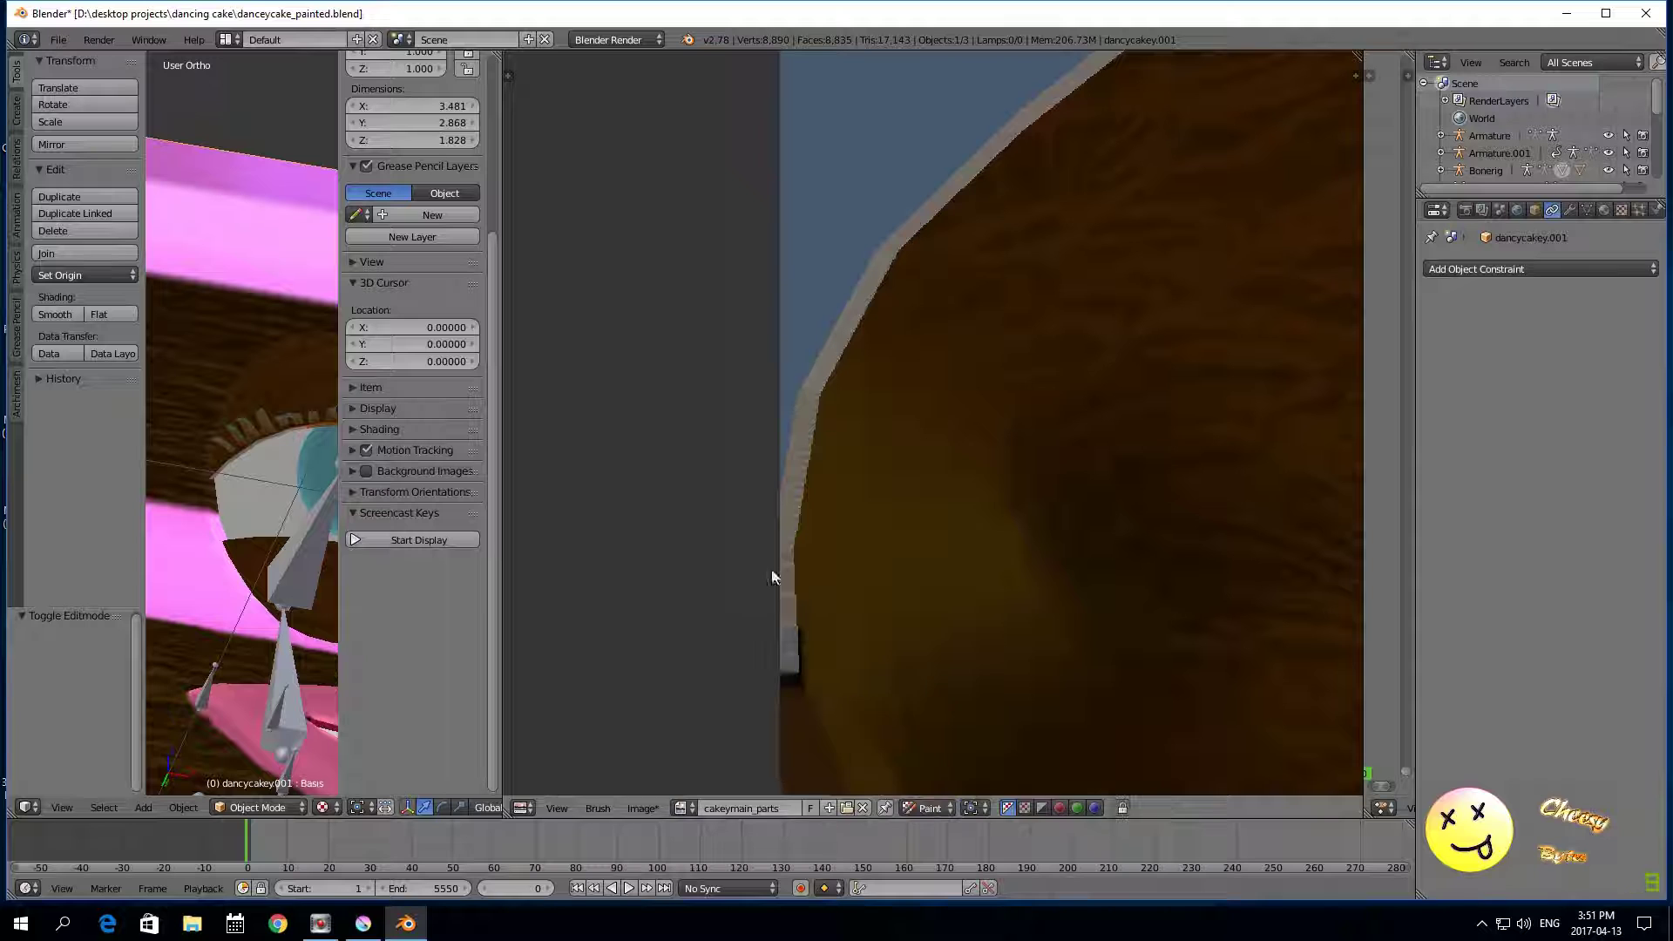
pyautogui.moveTo(795, 521); pyautogui.dragTo(789, 686)
pyautogui.moveTo(852, 309); pyautogui.dragTo(791, 492)
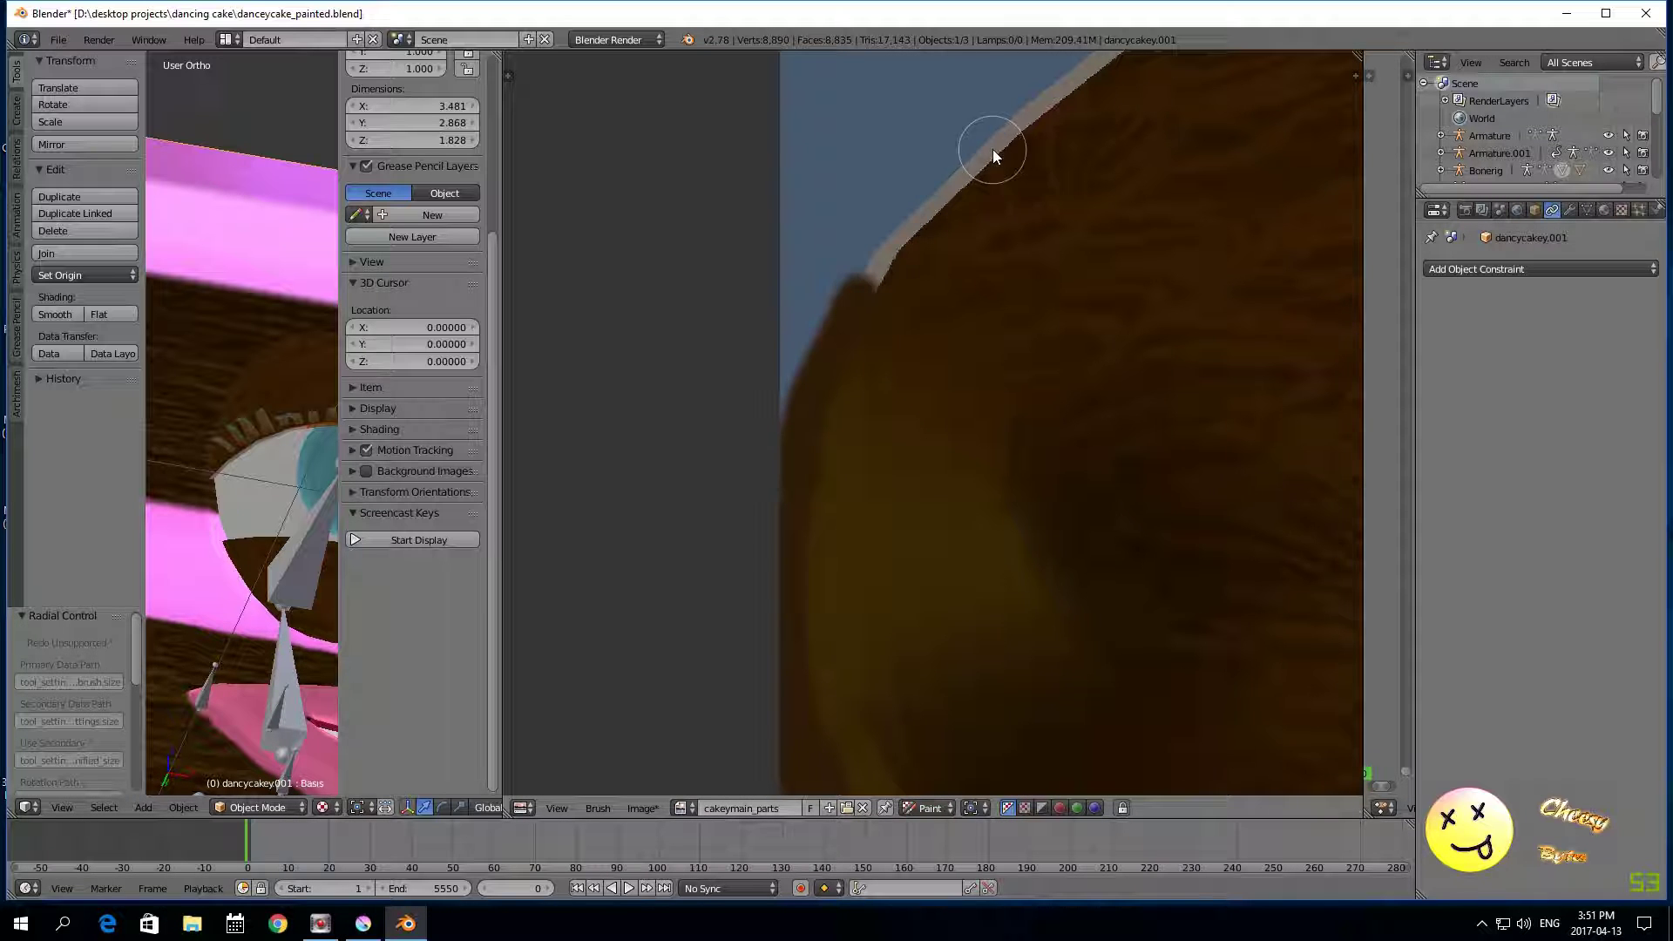
pyautogui.moveTo(990, 151); pyautogui.dragTo(861, 287)
# Step: Cover the grey upper-left rim of the same circle with brown
pyautogui.click(930, 808)
pyautogui.click(935, 787)
pyautogui.moveTo(1021, 477); pyautogui.dragTo(725, 727, button='middle')
pyautogui.click(890, 808)
pyautogui.click(890, 771)
pyautogui.moveTo(1036, 208); pyautogui.dragTo(917, 237)
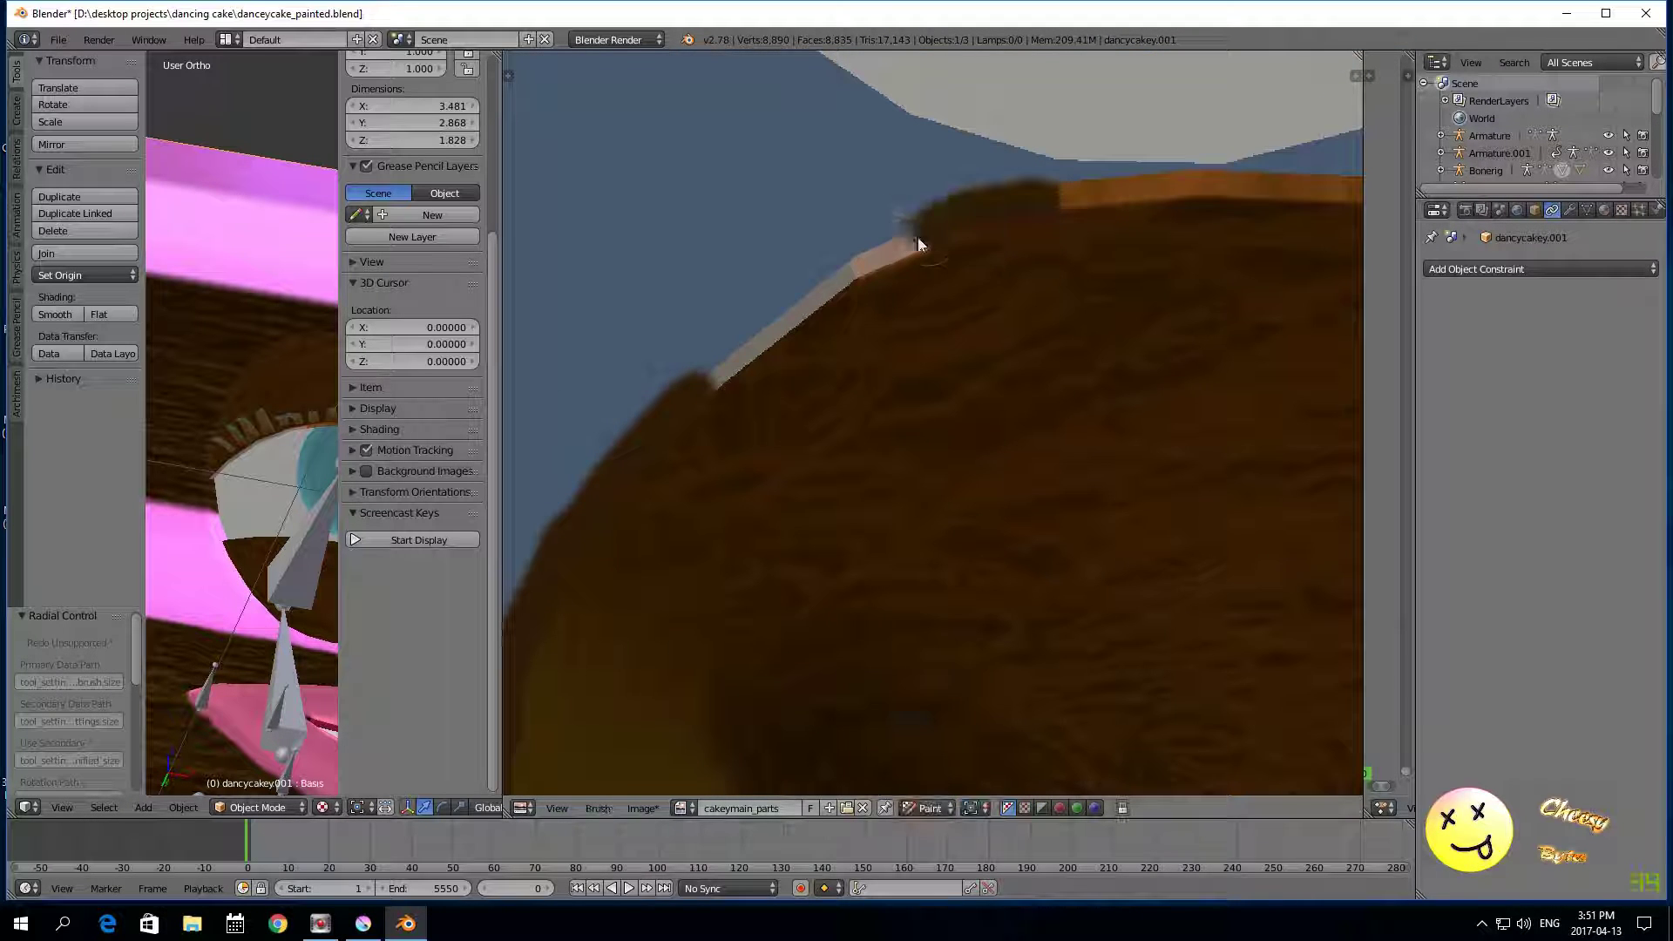
pyautogui.moveTo(796, 312); pyautogui.dragTo(716, 383)
# Step: Paint brown over the orange top rim and onto the upper-right rim of the same circle
pyautogui.click(930, 808)
pyautogui.click(934, 784)
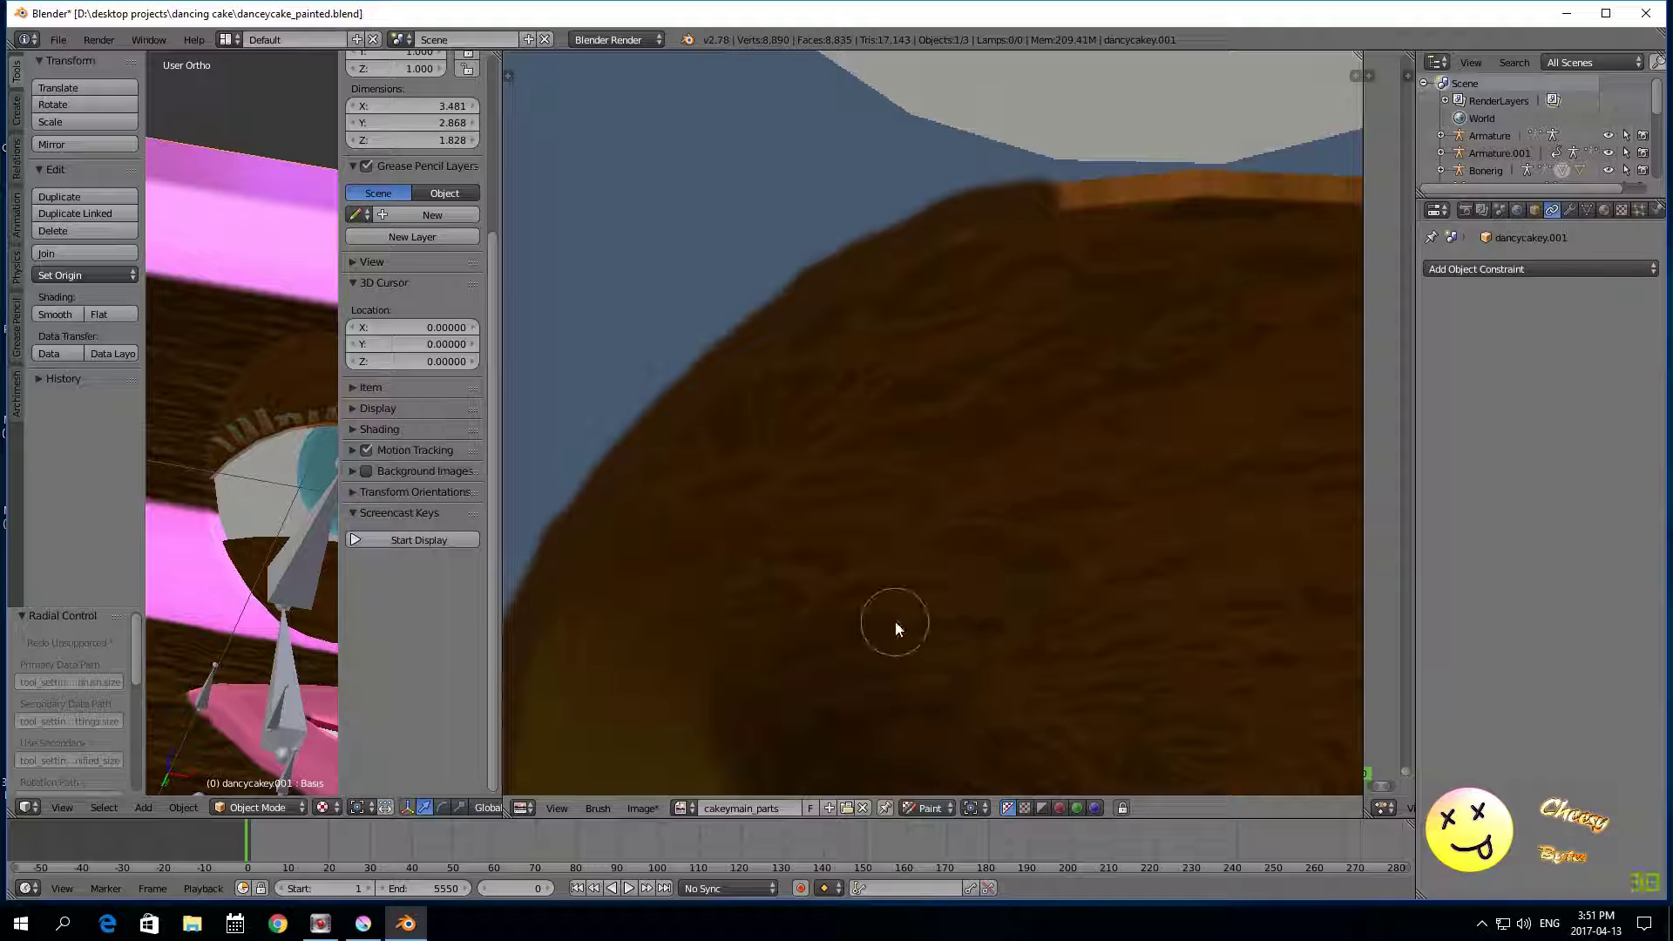
pyautogui.moveTo(1112, 676); pyautogui.dragTo(850, 863, button='middle')
pyautogui.click(888, 808)
pyautogui.click(890, 770)
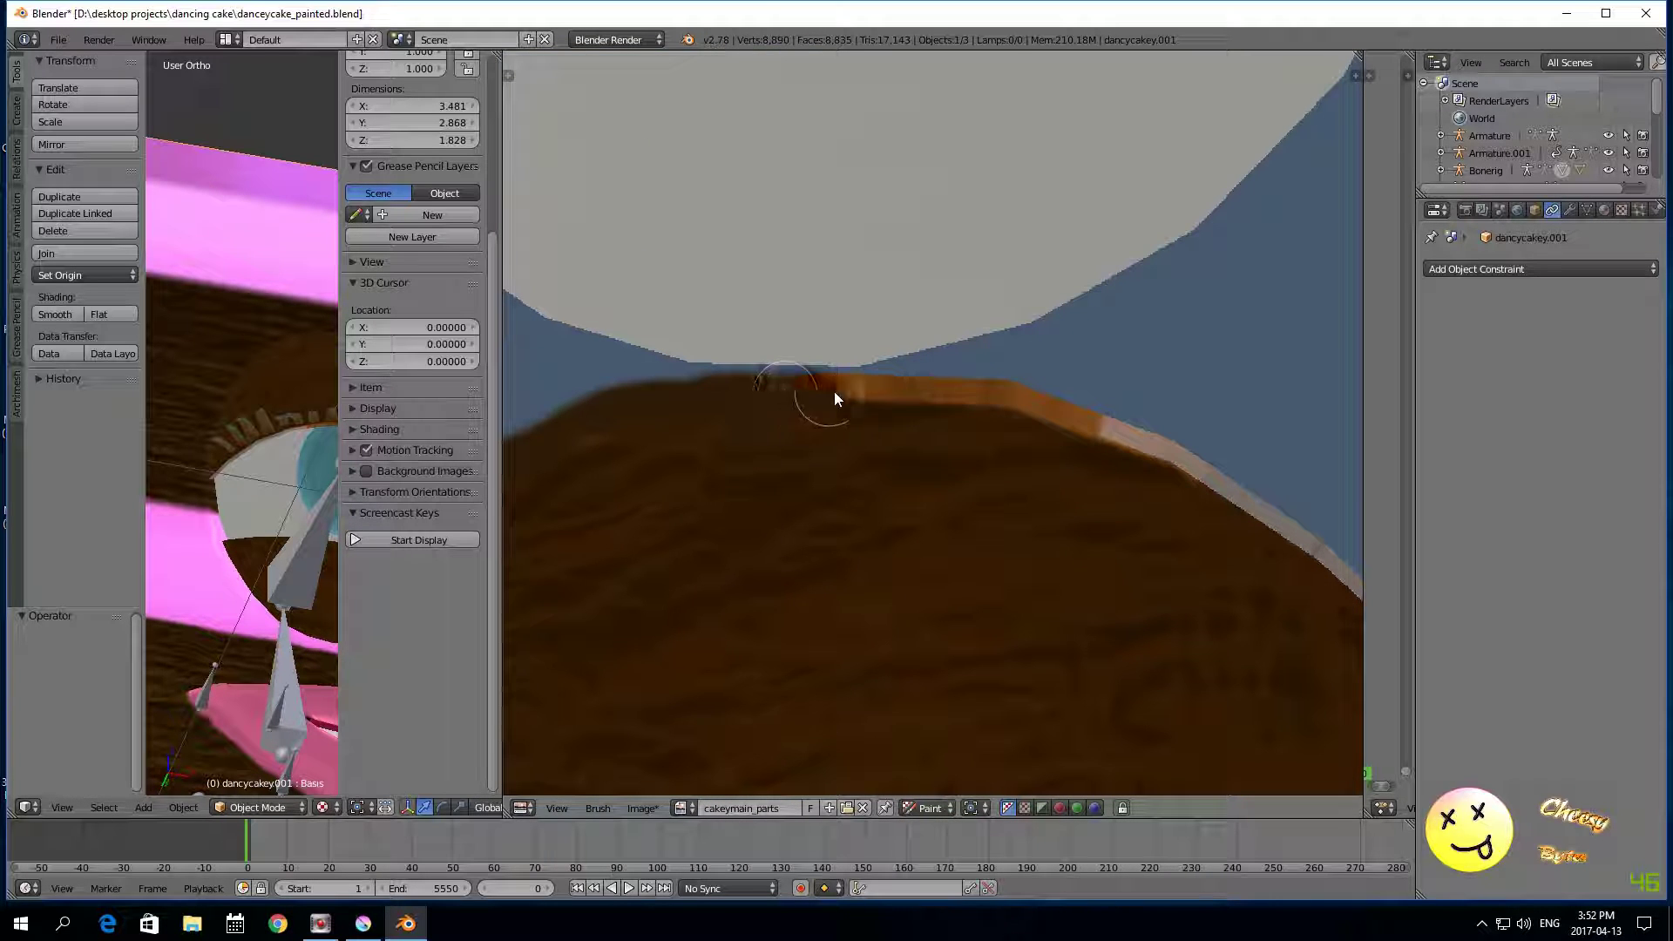
pyautogui.moveTo(834, 399); pyautogui.dragTo(1187, 466)
# Step: Paint the right and lower-right rim of the same circle brown, closing its painted outline
pyautogui.click(943, 807)
pyautogui.click(941, 786)
pyautogui.moveTo(1263, 741); pyautogui.dragTo(735, 269, button='middle')
pyautogui.click(888, 808)
pyautogui.click(887, 772)
pyautogui.moveTo(1054, 578)
pyautogui.mouseDown()
pyautogui.moveTo(1039, 436)
pyautogui.moveTo(1042, 571)
pyautogui.mouseUp()
pyautogui.moveTo(995, 309); pyautogui.dragTo(823, 143)
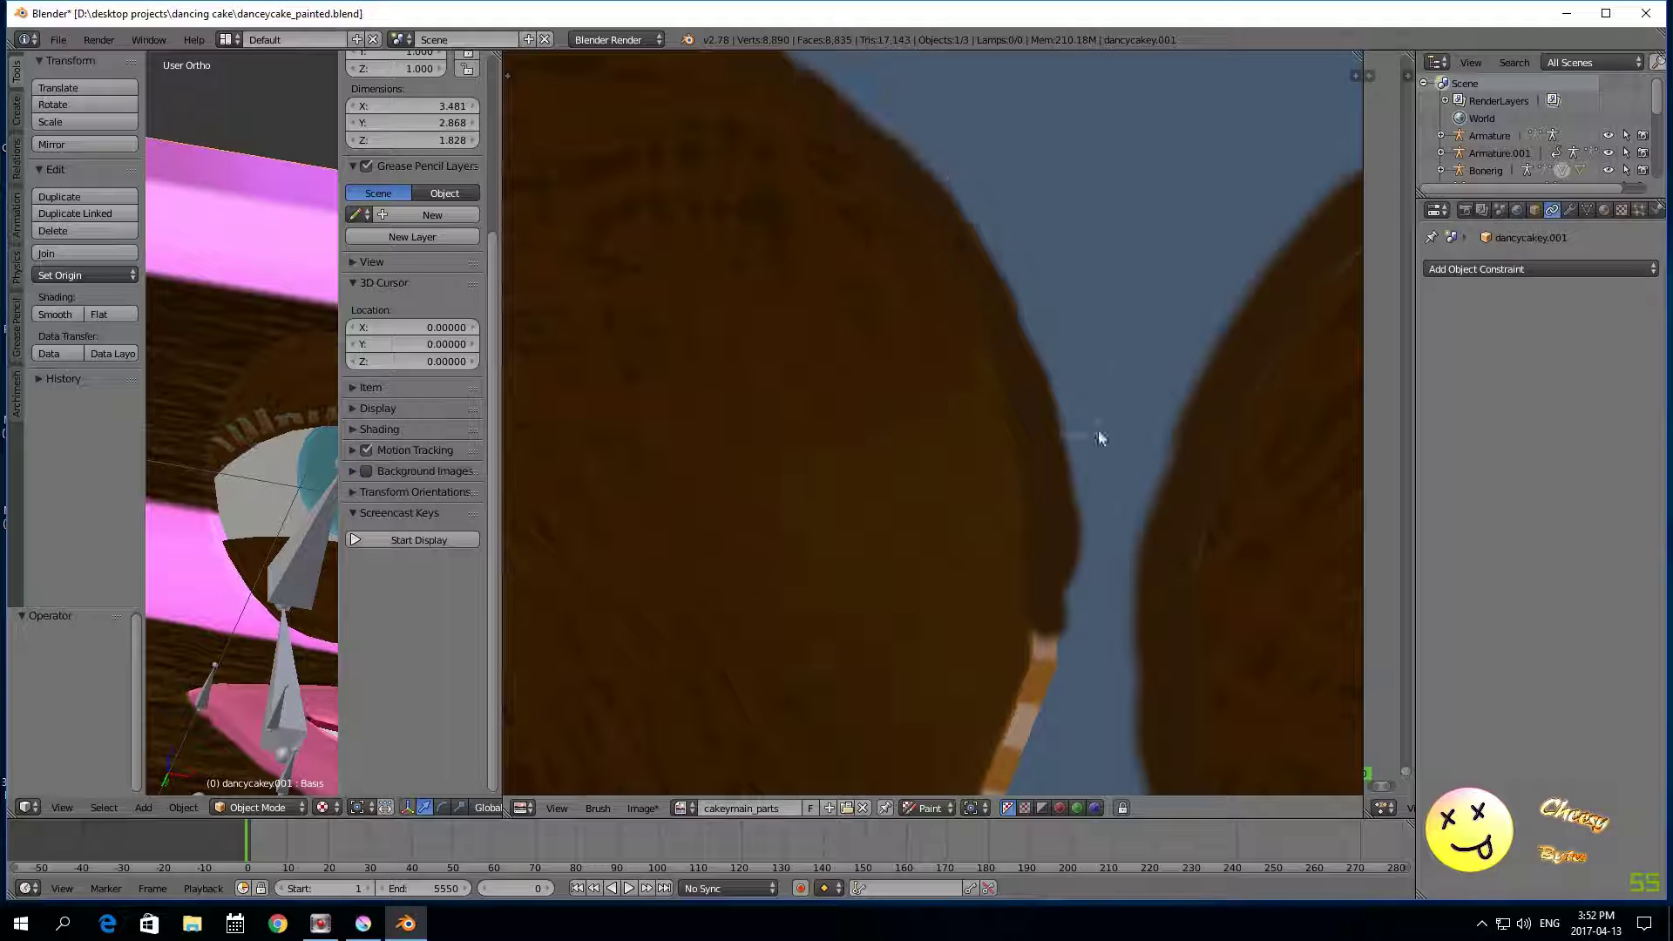
pyautogui.moveTo(1012, 735); pyautogui.dragTo(1098, 255, button='middle')
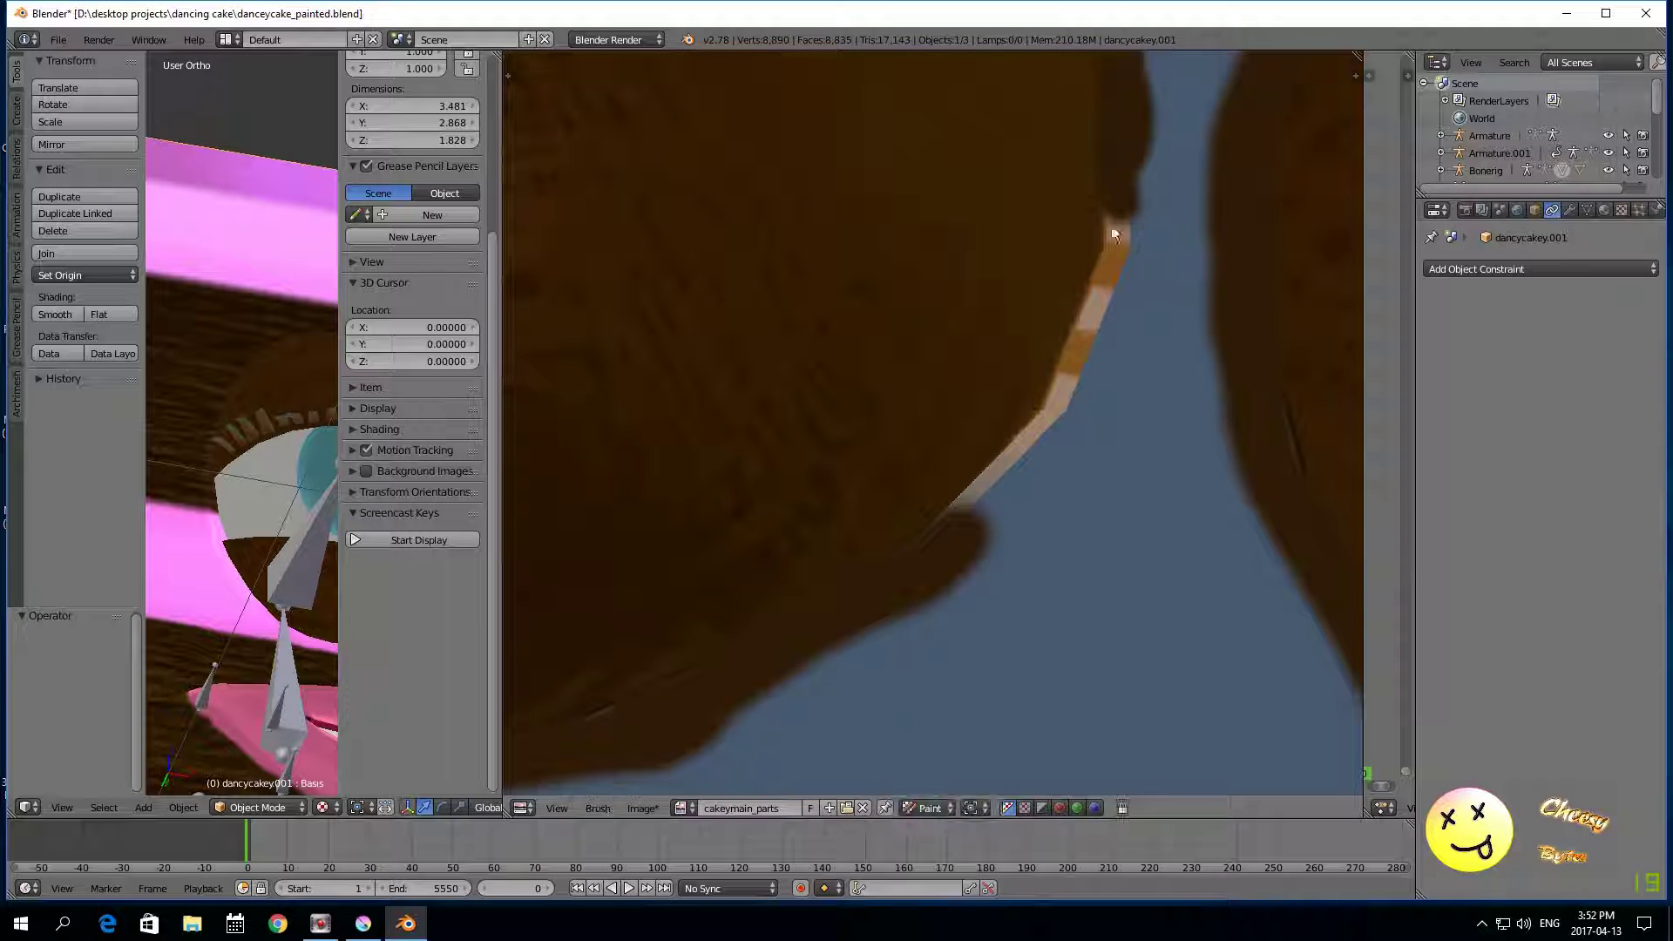
pyautogui.moveTo(1071, 375); pyautogui.dragTo(964, 546)
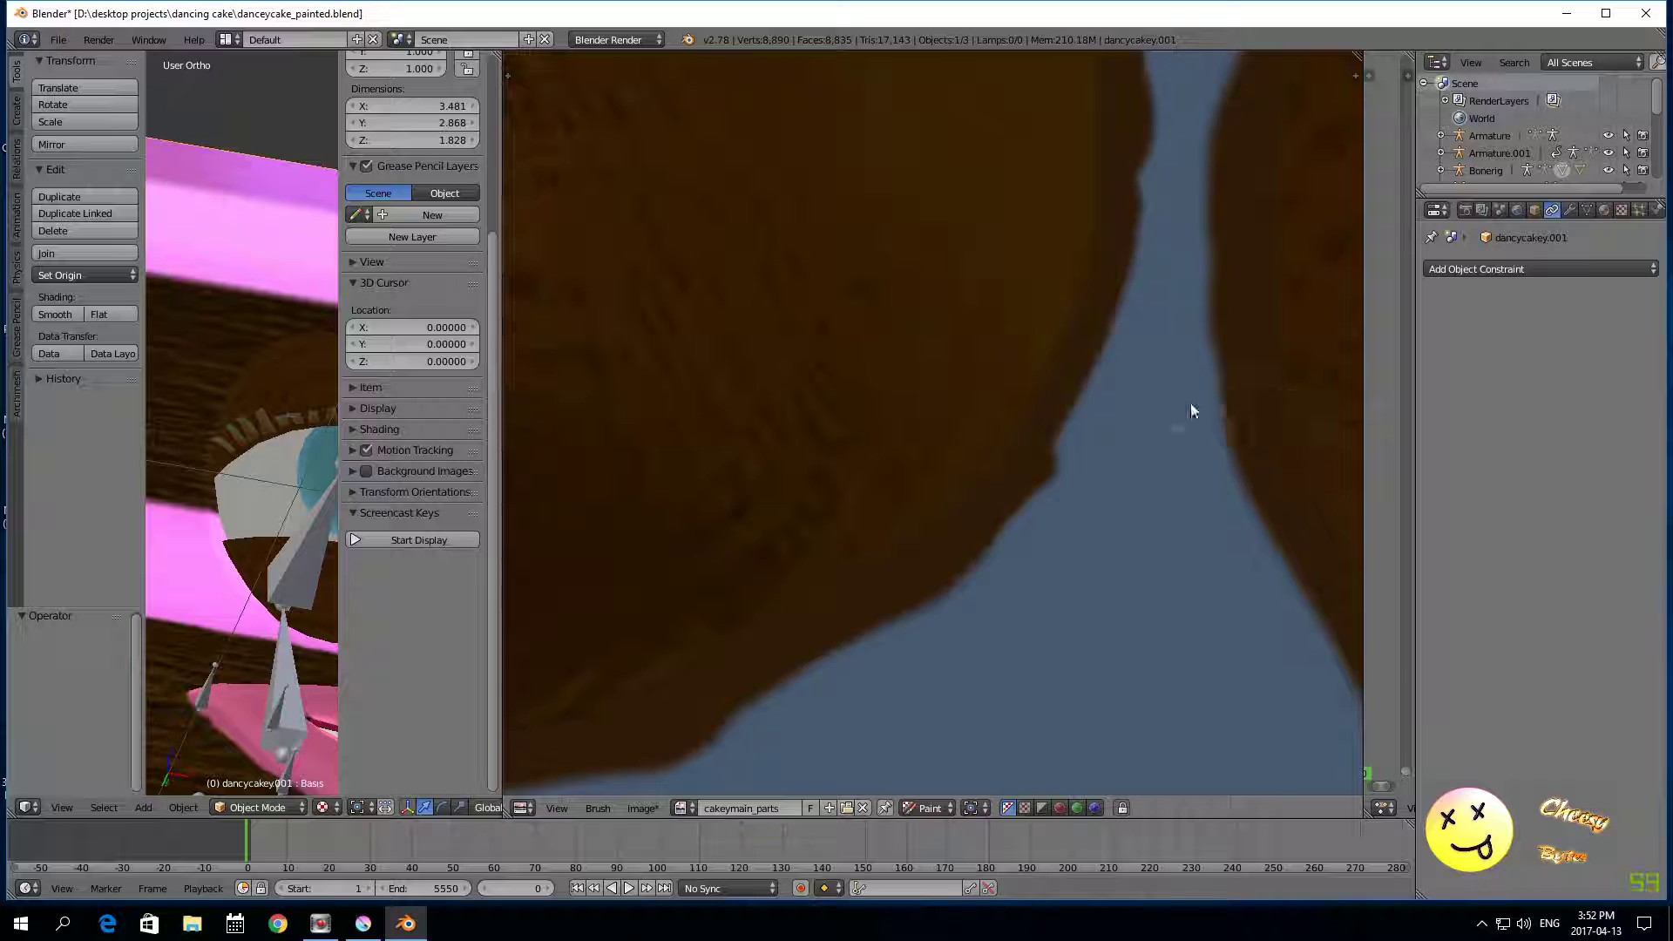
# Step: Paint brown along the lower-right and right rim of the next brown lid circle down the left column
pyautogui.scroll(-3, 1251, 400)
pyautogui.click(930, 808)
pyautogui.scroll(3, 939, 420)
pyautogui.moveTo(861, 566)
pyautogui.mouseDown()
pyautogui.moveTo(843, 643)
pyautogui.moveTo(1046, 328)
pyautogui.moveTo(1038, 422)
pyautogui.moveTo(1003, 229)
pyautogui.mouseUp()
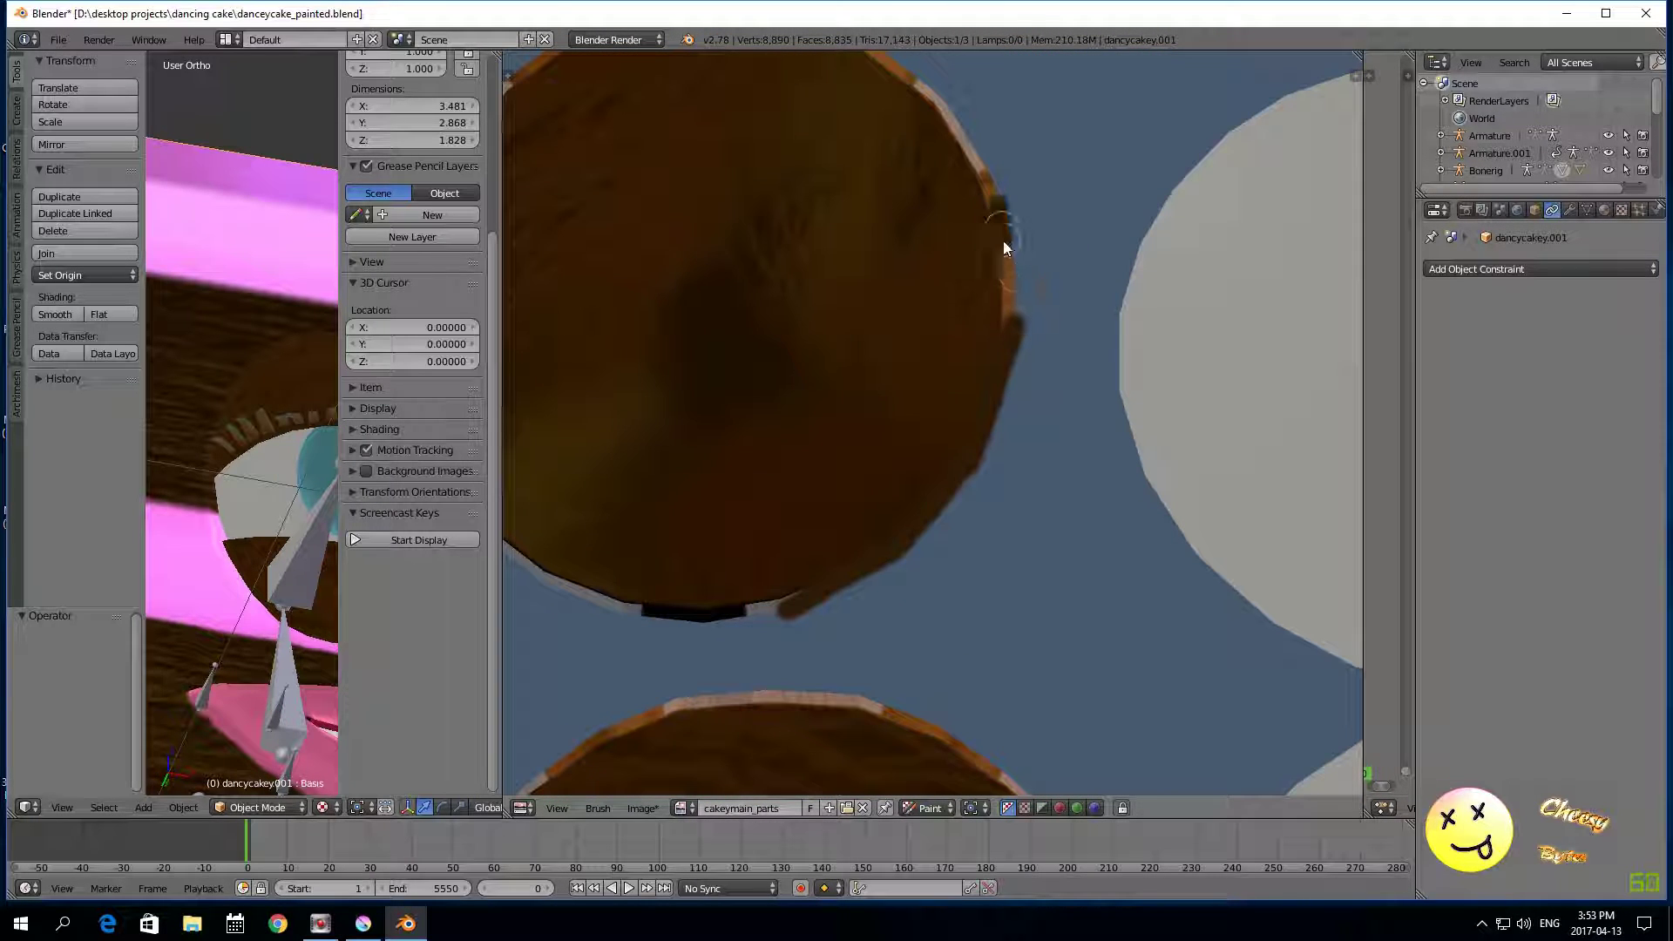
# Step: Paint brown over the upper-right rim of this second left-column lid circle
pyautogui.click(930, 807)
pyautogui.click(932, 747)
pyautogui.moveTo(1076, 242)
pyautogui.mouseDown(button='middle')
pyautogui.moveTo(1126, 399)
pyautogui.moveTo(1128, 514)
pyautogui.mouseUp(button='middle')
pyautogui.click(887, 807)
pyautogui.click(892, 770)
pyautogui.scroll(3, 1146, 557)
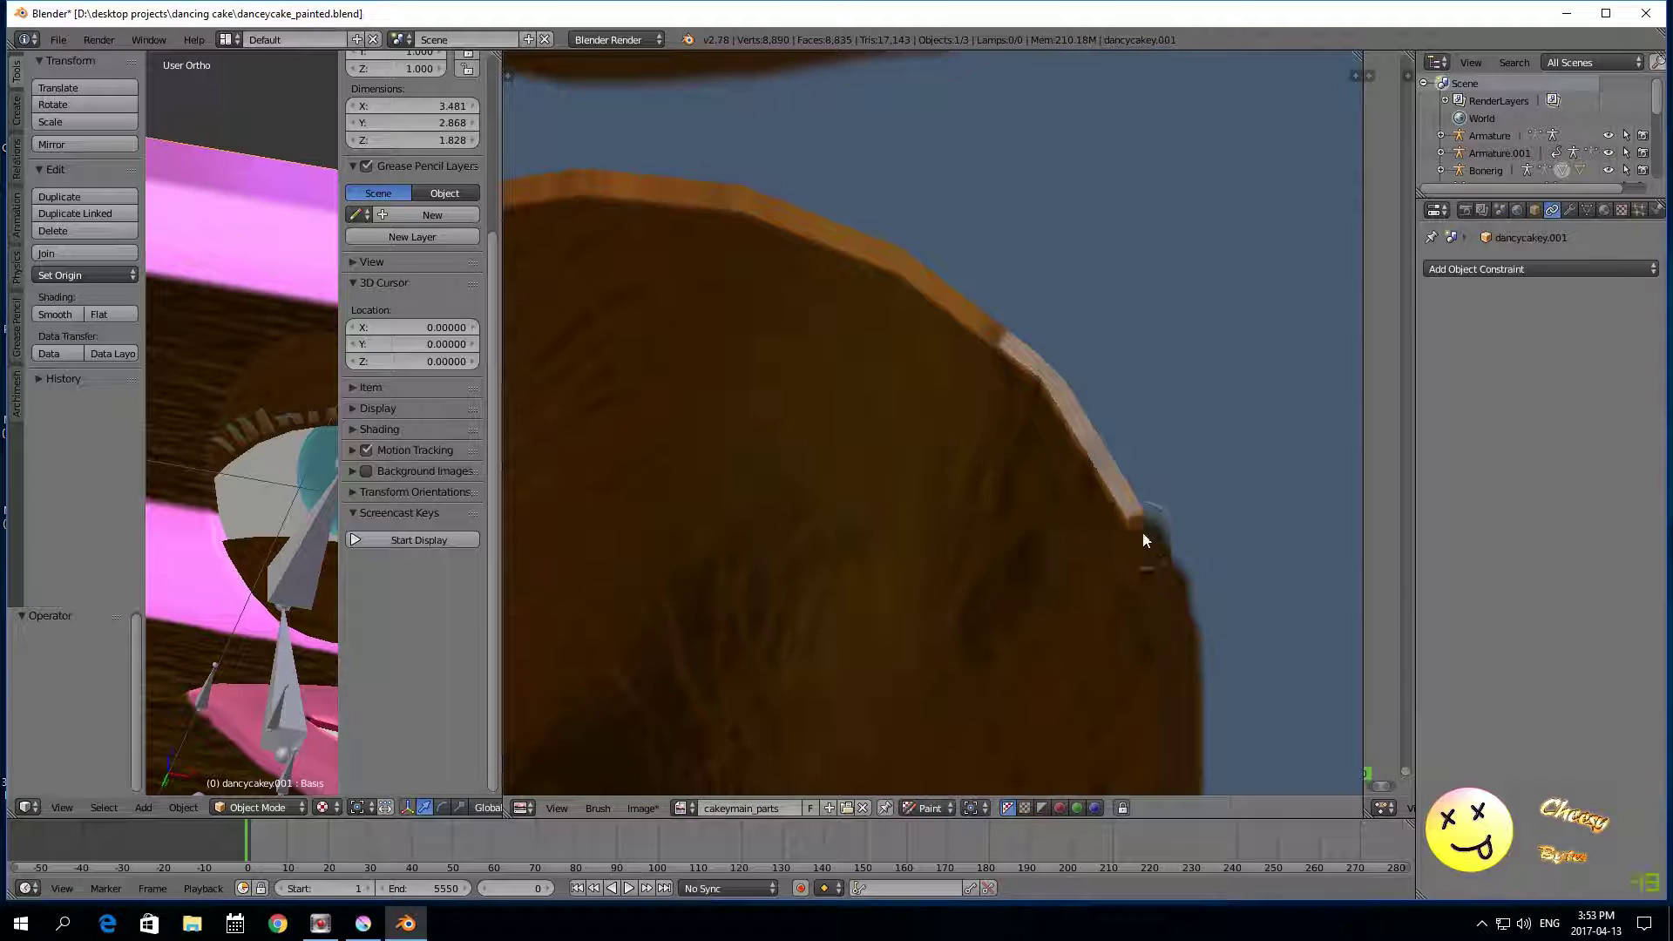
pyautogui.moveTo(1150, 550); pyautogui.dragTo(1044, 368)
pyautogui.moveTo(865, 249); pyautogui.dragTo(725, 196)
# Step: Paint brown across the orange top rim of the second left-column lid circle
pyautogui.click(930, 808)
pyautogui.click(930, 784)
pyautogui.moveTo(740, 540); pyautogui.dragTo(1209, 545, button='middle')
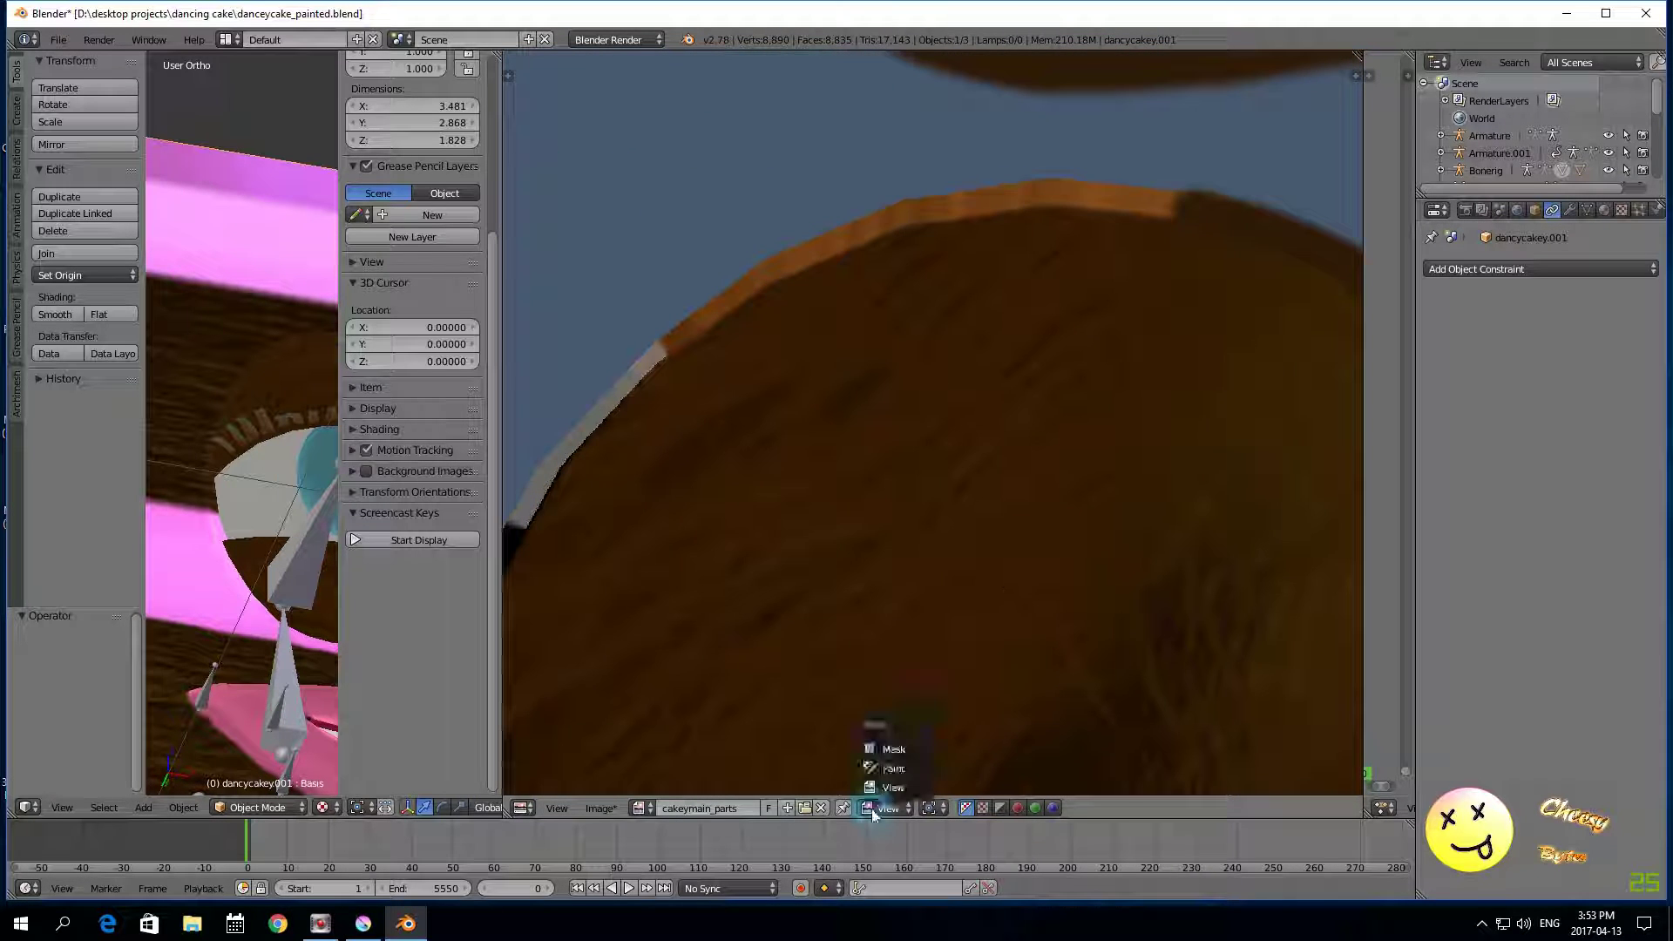
pyautogui.click(875, 809)
pyautogui.click(882, 771)
pyautogui.moveTo(1195, 209); pyautogui.dragTo(839, 234)
# Step: Paint brown over the orange and white upper-left rim of the second left-column lid circle
pyautogui.click(930, 808)
pyautogui.click(931, 784)
pyautogui.moveTo(961, 689)
pyautogui.mouseDown(button='middle')
pyautogui.moveTo(1139, 620)
pyautogui.moveTo(1228, 533)
pyautogui.mouseUp(button='middle')
pyautogui.click(881, 808)
pyautogui.click(885, 771)
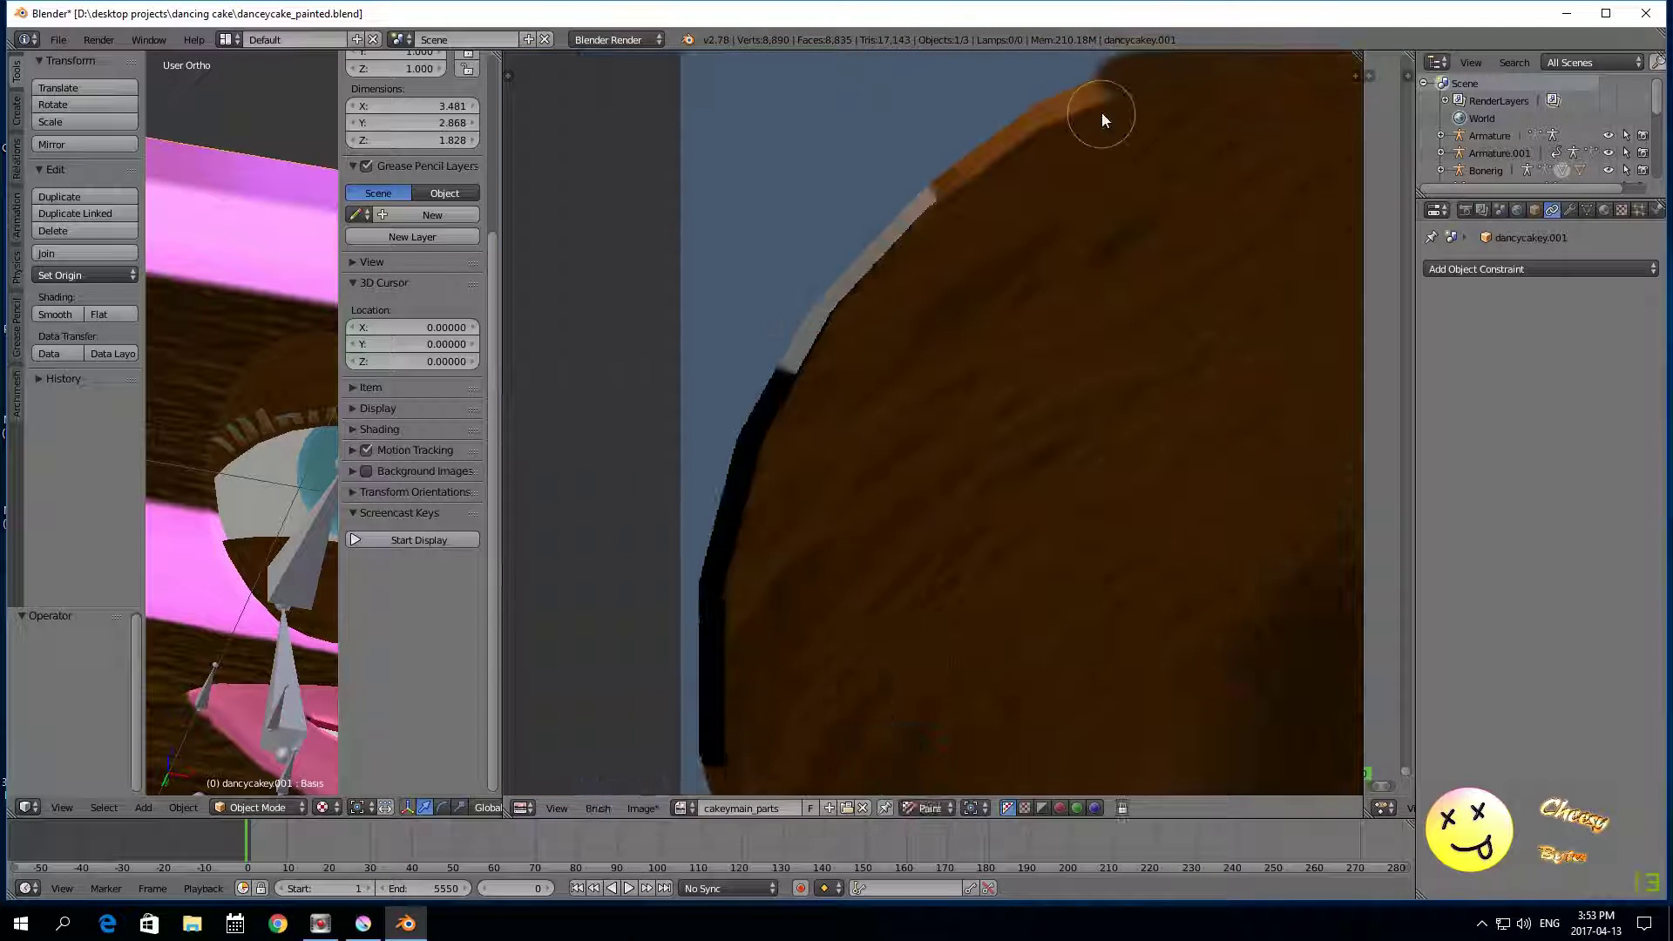
pyautogui.moveTo(1045, 112); pyautogui.dragTo(791, 356)
# Step: Paint brown down the black left rim of the second left-column lid circle
pyautogui.click(930, 807)
pyautogui.click(931, 785)
pyautogui.moveTo(914, 714); pyautogui.dragTo(985, 492, button='middle')
pyautogui.click(882, 809)
pyautogui.click(889, 773)
pyautogui.moveTo(870, 130)
pyautogui.mouseDown()
pyautogui.moveTo(821, 211)
pyautogui.moveTo(780, 536)
pyautogui.mouseUp()
# Step: Paint brown along the lower-left rim of the second left-column lid circle
pyautogui.click(930, 808)
pyautogui.click(931, 784)
pyautogui.moveTo(901, 731); pyautogui.dragTo(890, 405, button='middle')
pyautogui.click(881, 808)
pyautogui.click(887, 771)
pyautogui.moveTo(978, 571)
pyautogui.mouseDown()
pyautogui.moveTo(849, 413)
pyautogui.moveTo(783, 277)
pyautogui.mouseUp()
# Step: Paint brown along the bottom rim of this circle and the top rim of the lid circle beneath it
pyautogui.click(930, 808)
pyautogui.click(930, 785)
pyautogui.moveTo(969, 731); pyautogui.dragTo(526, 567, button='middle')
pyautogui.click(881, 809)
pyautogui.click(887, 771)
pyautogui.moveTo(1169, 508)
pyautogui.mouseDown()
pyautogui.moveTo(740, 531)
pyautogui.moveTo(558, 436)
pyautogui.mouseUp()
pyautogui.moveTo(1290, 714); pyautogui.dragTo(865, 737)
# Step: Paint brown over the upper-right rim of the lowest left-column lid circle
pyautogui.click(930, 807)
pyautogui.click(931, 784)
pyautogui.moveTo(992, 745)
pyautogui.mouseDown(button='middle')
pyautogui.moveTo(747, 463)
pyautogui.moveTo(503, 307)
pyautogui.mouseUp(button='middle')
pyautogui.click(892, 808)
pyautogui.click(903, 774)
pyautogui.moveTo(806, 292)
pyautogui.mouseDown()
pyautogui.moveTo(1134, 497)
pyautogui.moveTo(1280, 708)
pyautogui.mouseUp()
# Step: Paint brown over the pale right rim of the lowest lid circle, continuing around its lower-right edge
pyautogui.click(930, 808)
pyautogui.click(932, 783)
pyautogui.moveTo(846, 635)
pyautogui.mouseDown(button='middle')
pyautogui.moveTo(822, 441)
pyautogui.moveTo(645, 91)
pyautogui.mouseUp(button='middle')
pyautogui.click(892, 808)
pyautogui.click(899, 770)
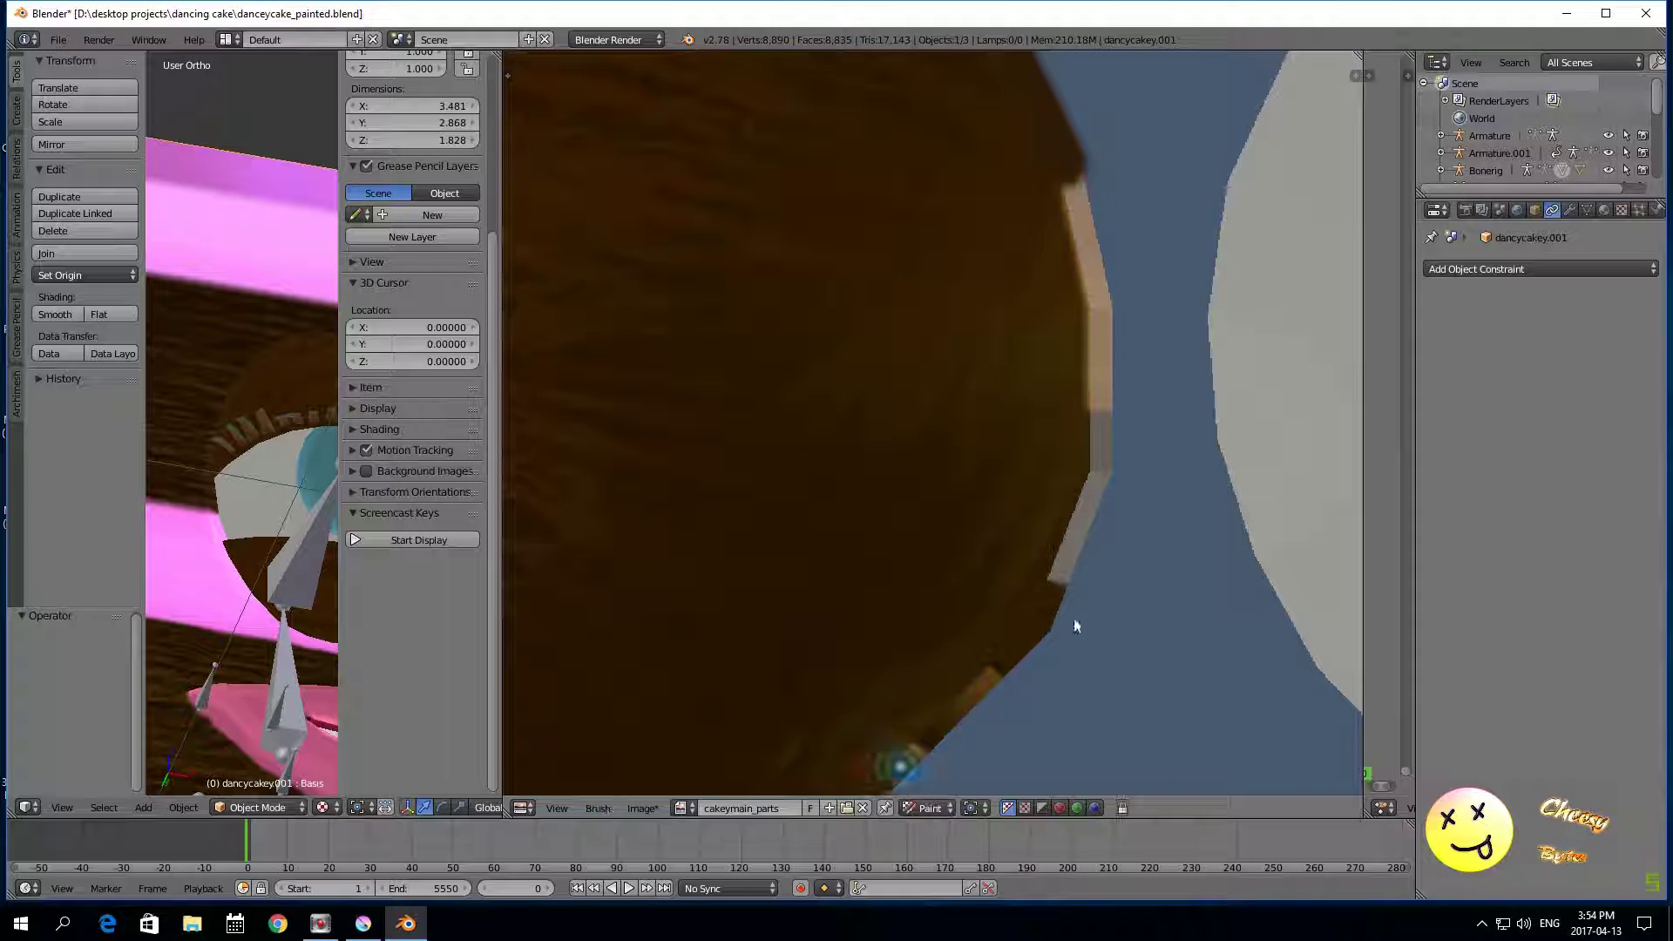
pyautogui.moveTo(1080, 220); pyautogui.dragTo(1098, 389)
pyautogui.moveTo(1085, 505); pyautogui.dragTo(936, 757)
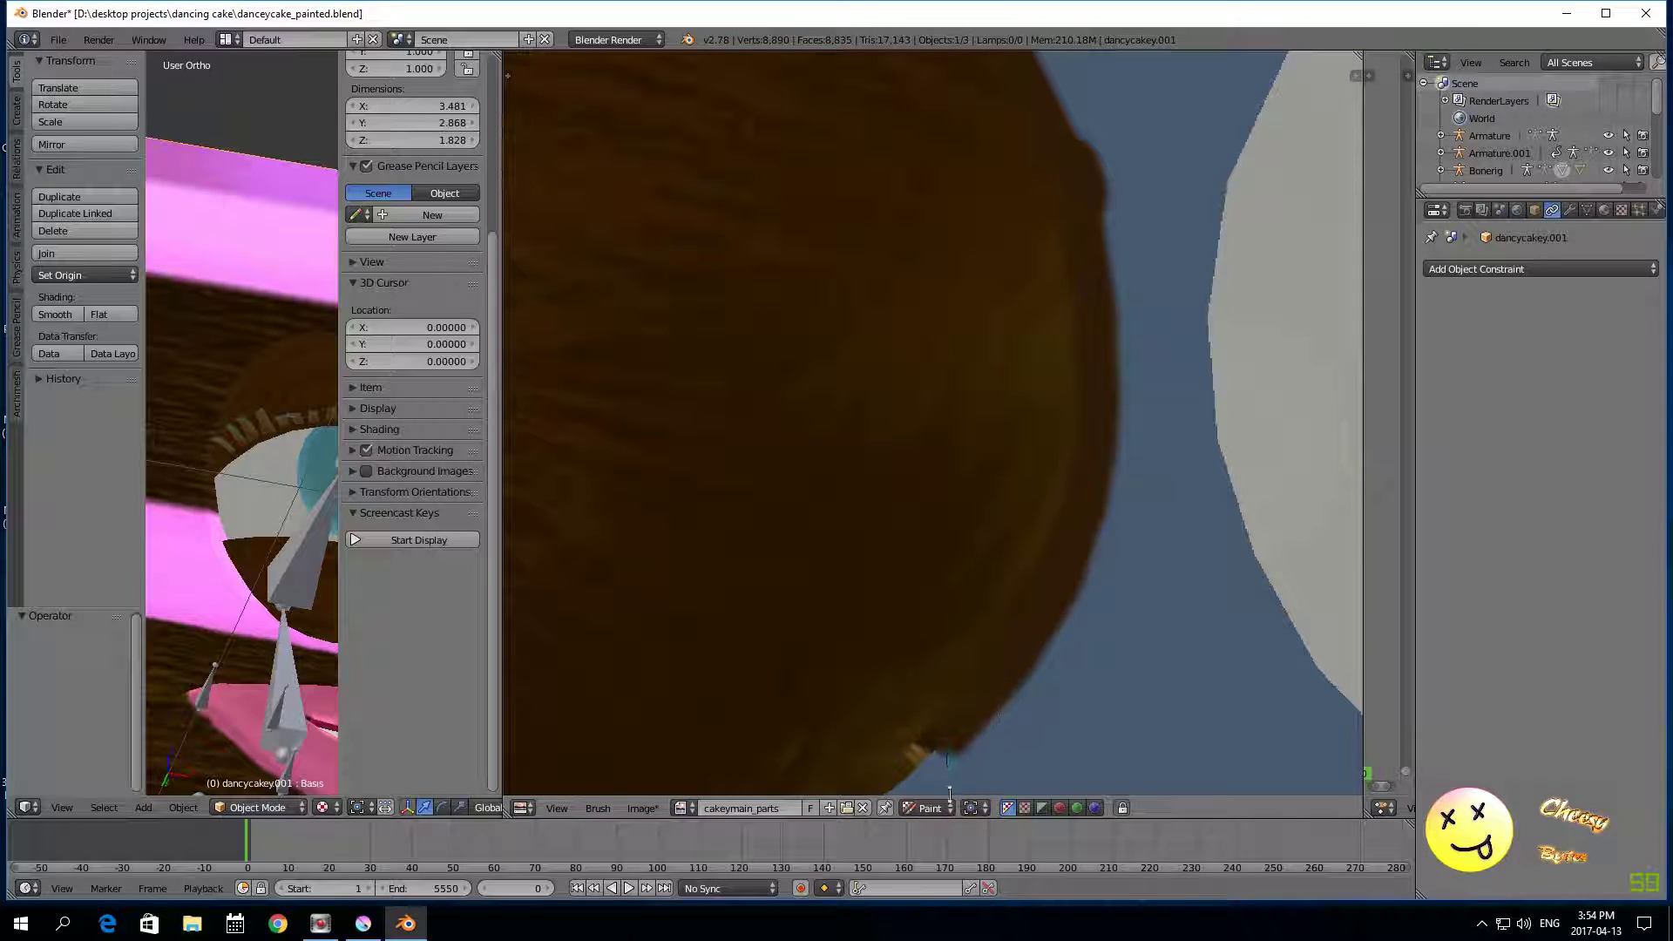
# Step: Paint brown along the lower-right rim of the lowest lid circle toward its bottom
pyautogui.click(930, 807)
pyautogui.click(932, 784)
pyautogui.moveTo(924, 741); pyautogui.dragTo(1121, 441, button='middle')
pyautogui.click(892, 808)
pyautogui.click(901, 771)
pyautogui.moveTo(1152, 446); pyautogui.dragTo(848, 629)
# Step: Paint brown across the bottom and lower-left rim of the lowest lid circle, covering the pale segment
pyautogui.scroll(-3, 837, 650)
pyautogui.click(930, 808)
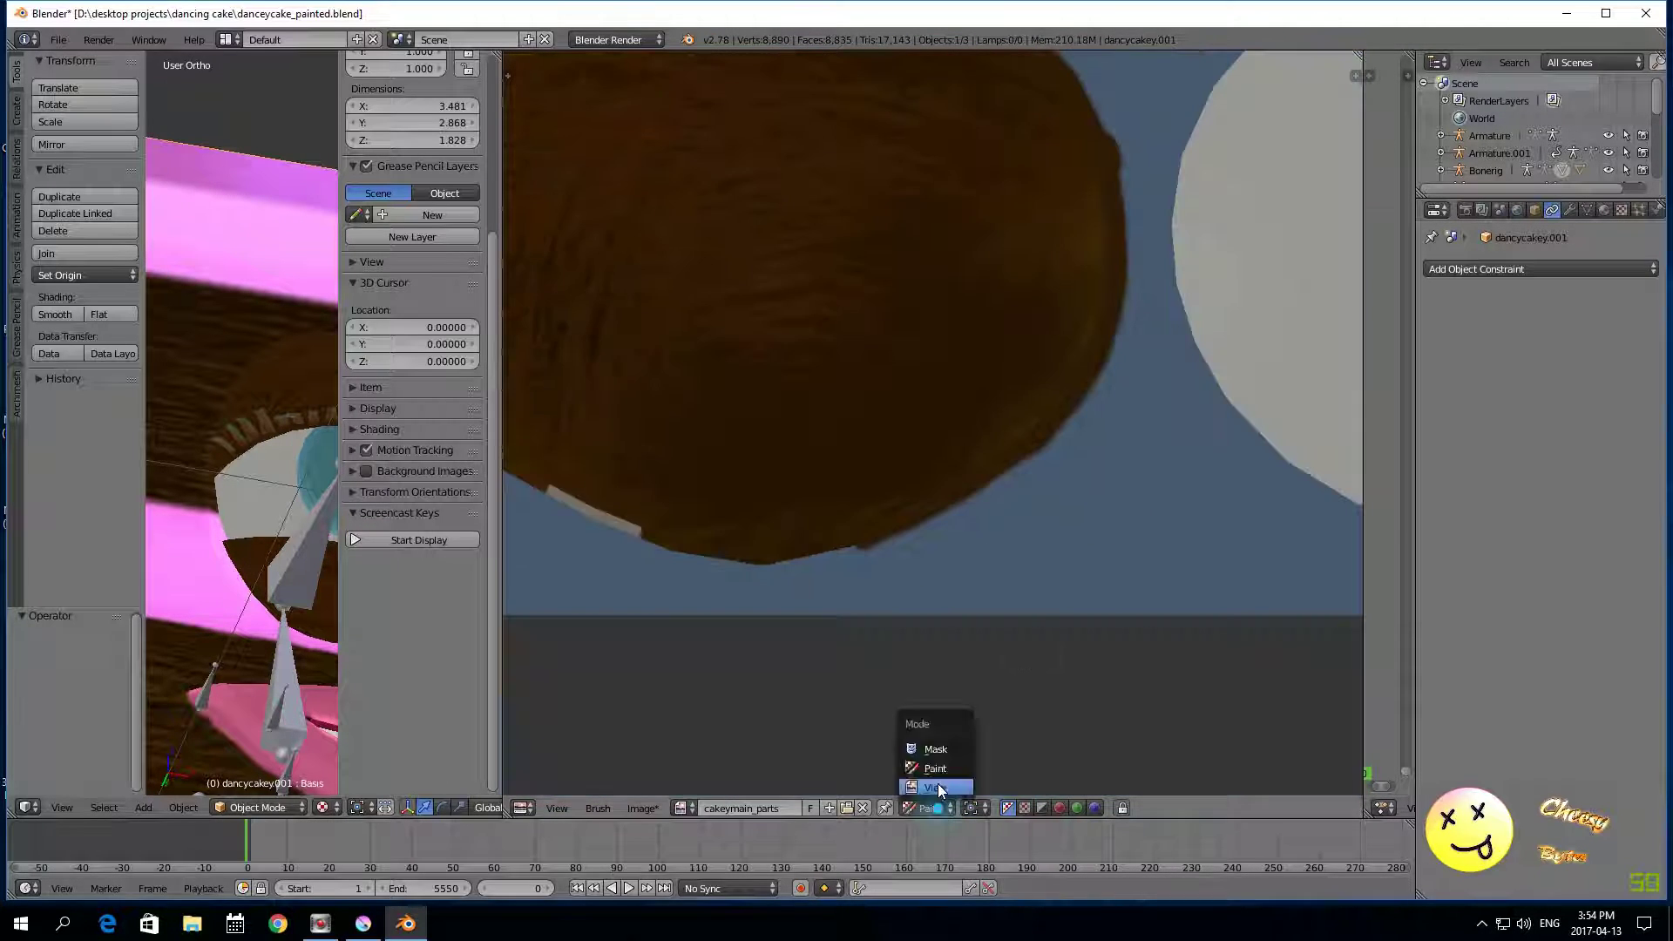
pyautogui.click(938, 784)
pyautogui.moveTo(676, 610); pyautogui.dragTo(925, 629, button='middle')
pyautogui.click(892, 808)
pyautogui.click(899, 771)
pyautogui.scroll(1, 1002, 662)
pyautogui.moveTo(1091, 612)
pyautogui.mouseDown()
pyautogui.moveTo(866, 585)
pyautogui.moveTo(777, 545)
pyautogui.moveTo(583, 374)
pyautogui.mouseUp()
# Step: Paint brown up the left rim of the lowest lid circle and over its pale upper-left edge
pyautogui.click(930, 808)
pyautogui.click(929, 783)
pyautogui.moveTo(568, 149)
pyautogui.mouseDown(button='middle')
pyautogui.moveTo(732, 229)
pyautogui.moveTo(710, 317)
pyautogui.mouseUp(button='middle')
pyautogui.click(892, 808)
pyautogui.click(895, 771)
pyautogui.moveTo(737, 558); pyautogui.dragTo(708, 484)
pyautogui.moveTo(705, 333); pyautogui.dragTo(751, 228)
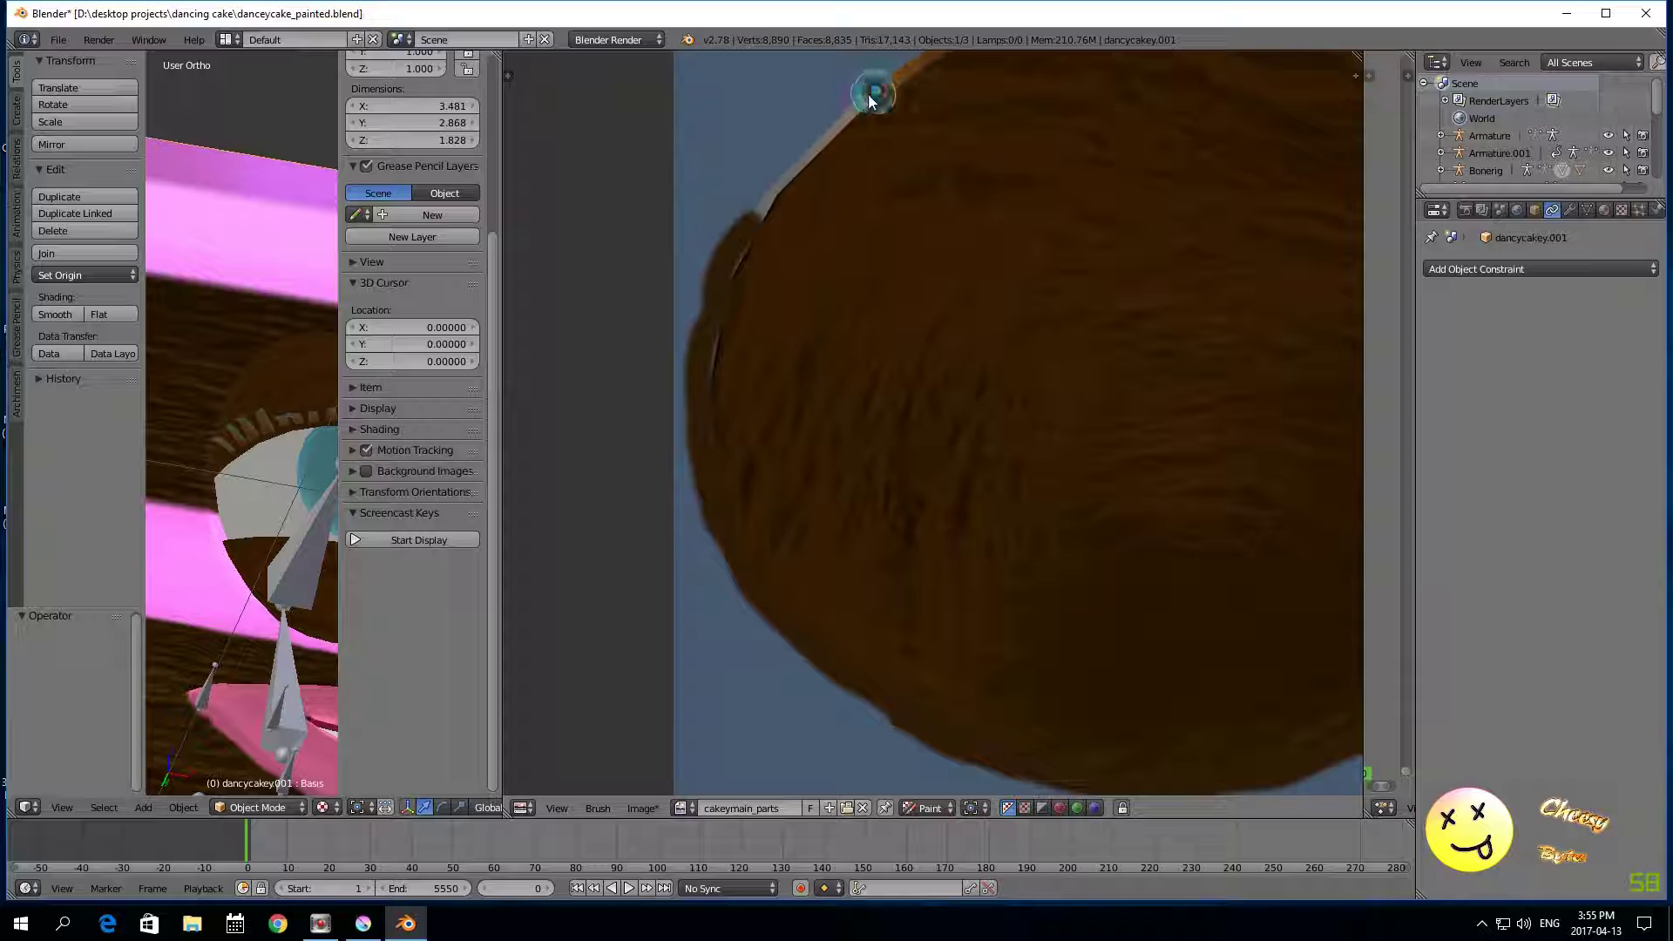
pyautogui.moveTo(874, 90); pyautogui.dragTo(821, 129)
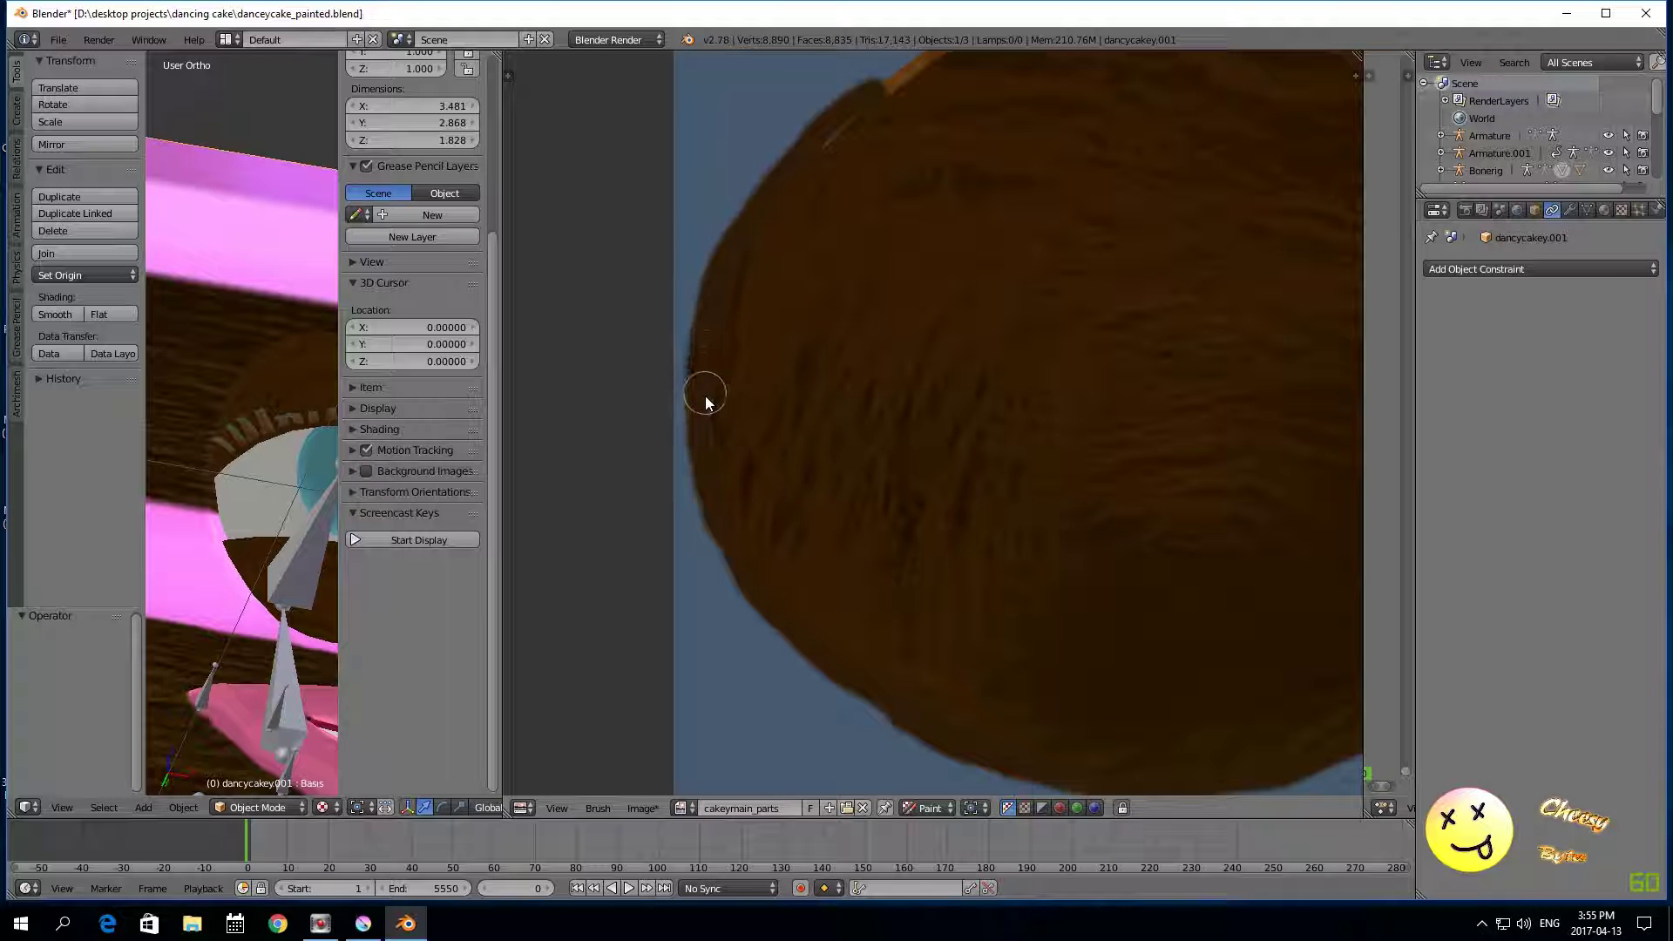
# Step: Paint brown over the remaining orange segment between the upper-left and top rim of the lowest lid circle
pyautogui.click(935, 787)
pyautogui.moveTo(923, 646); pyautogui.dragTo(861, 701, button='middle')
pyautogui.moveTo(923, 450); pyautogui.dragTo(906, 646, button='middle')
pyautogui.click(891, 768)
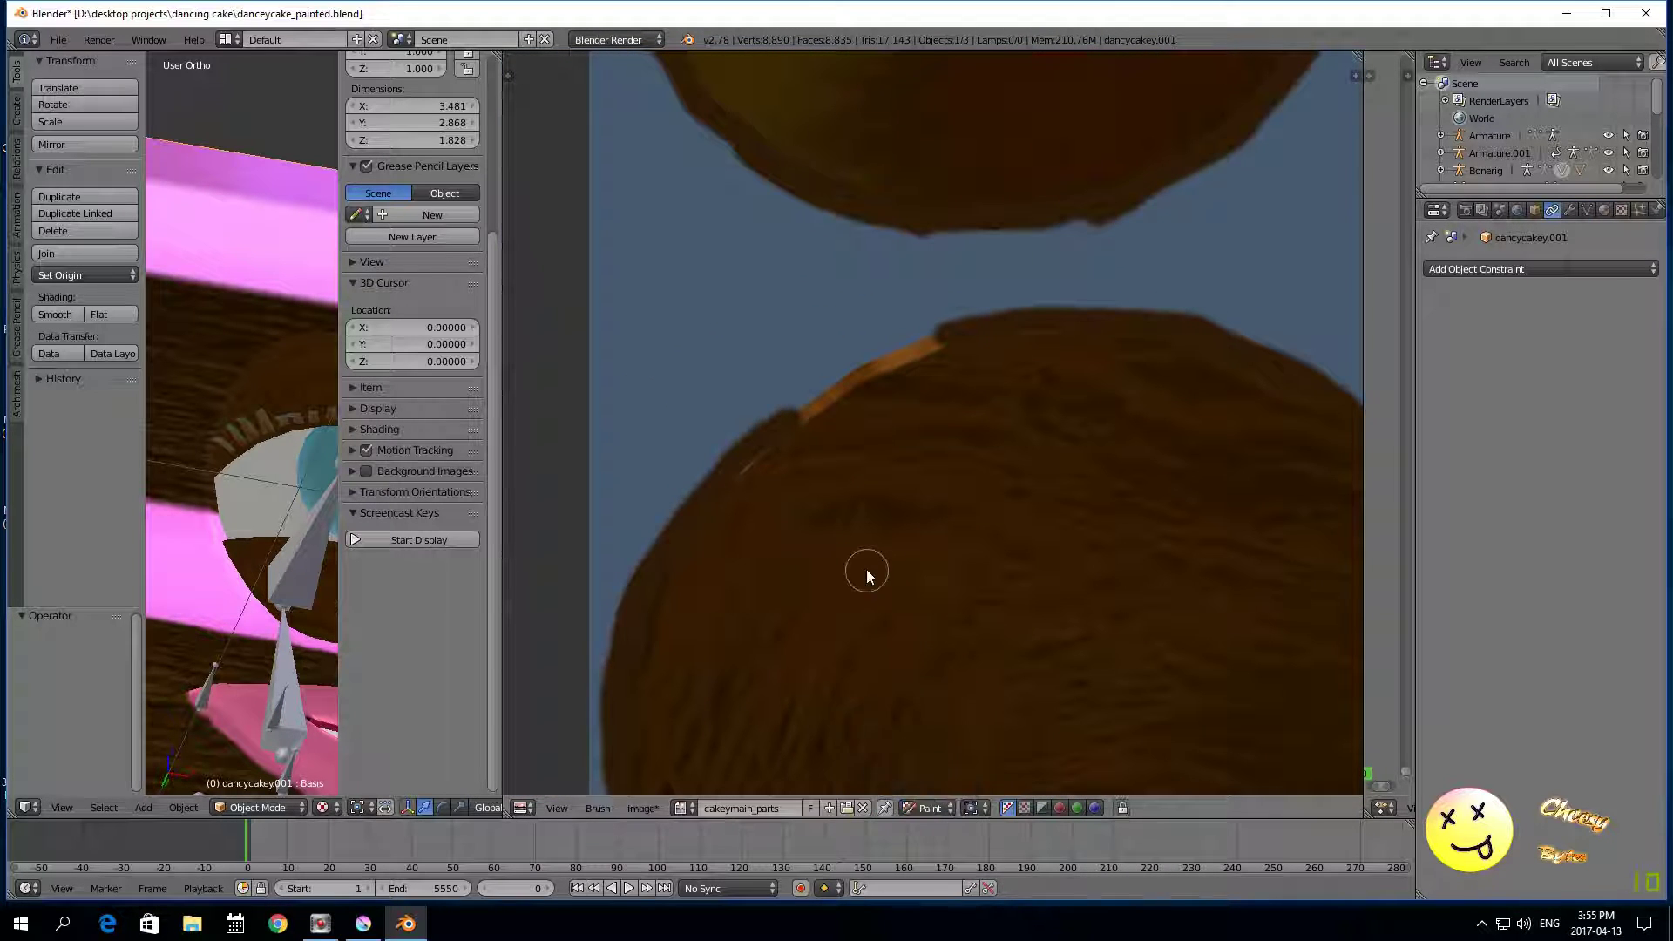
pyautogui.scroll(2, 663, 506)
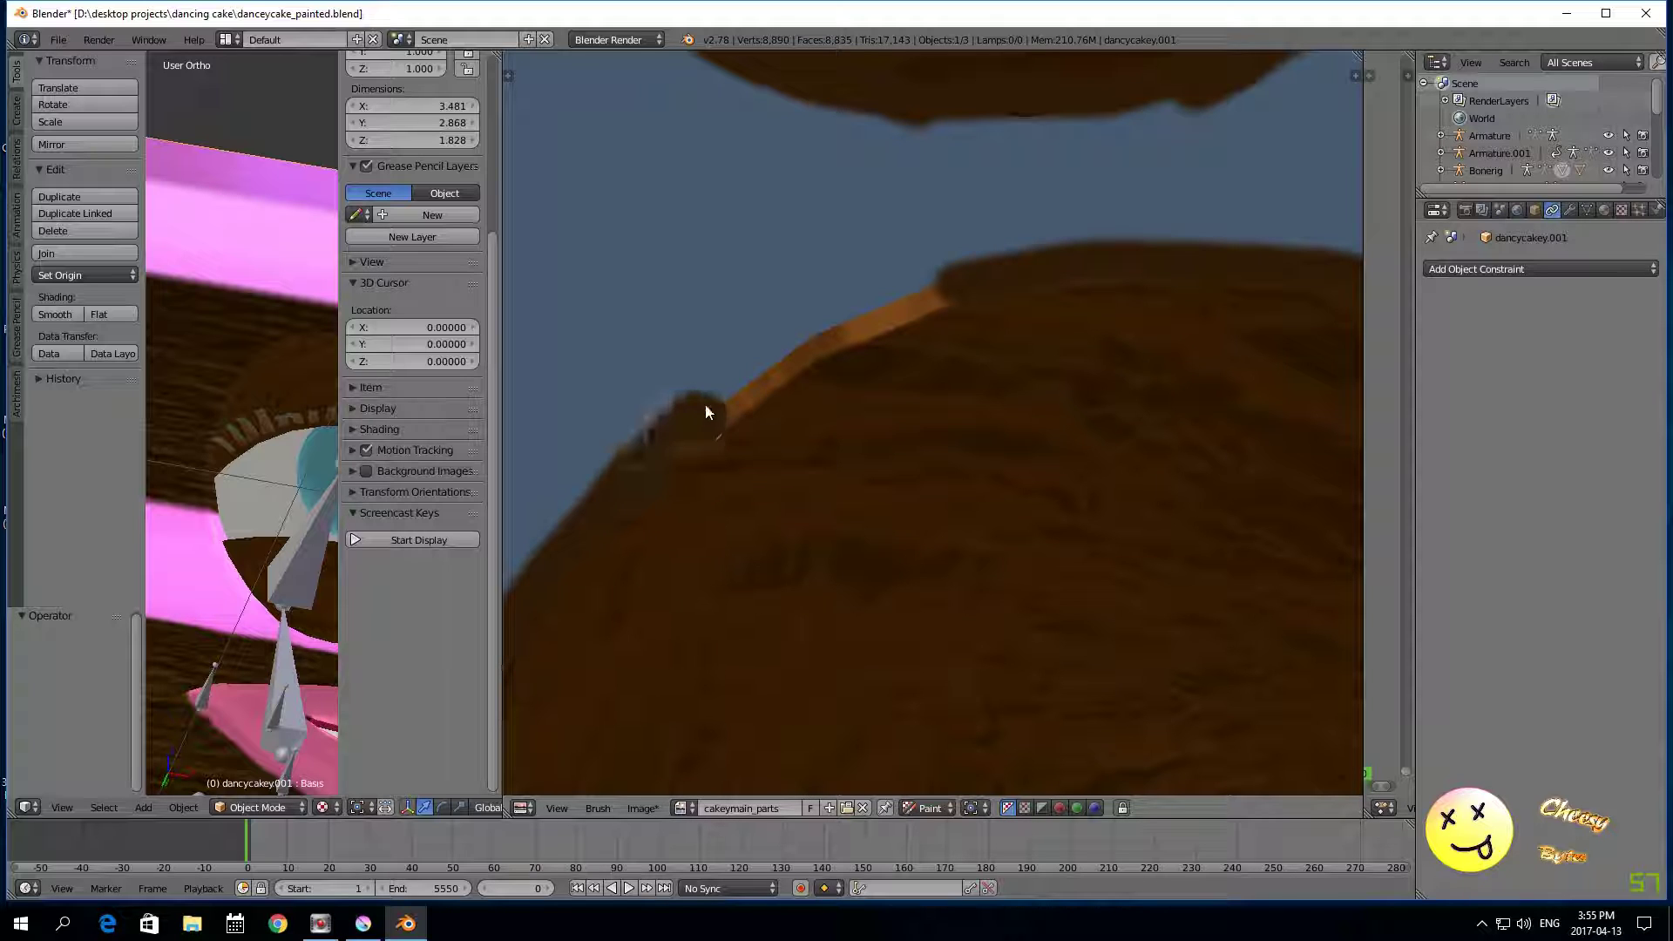
pyautogui.moveTo(702, 422); pyautogui.dragTo(781, 373)
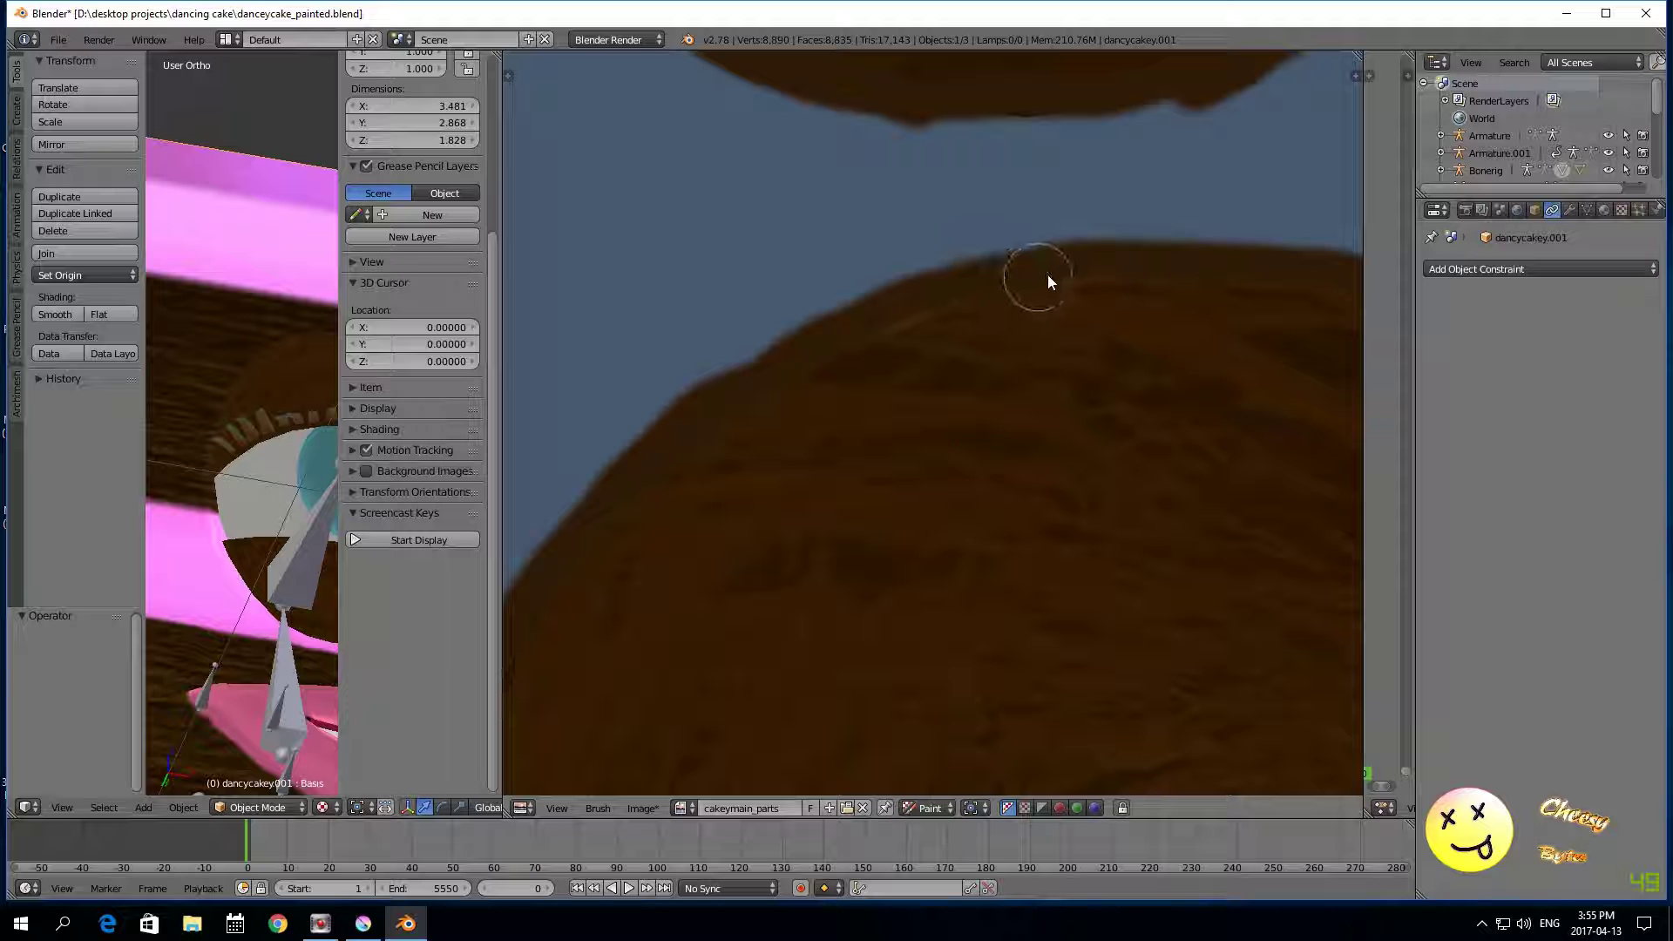
# Step: Save the painted texture as cakeymain_parts2.png in the finaltextures folder, as an RGB PNG
pyautogui.click(927, 809)
pyautogui.click(939, 786)
pyautogui.scroll(-4, 984, 649)
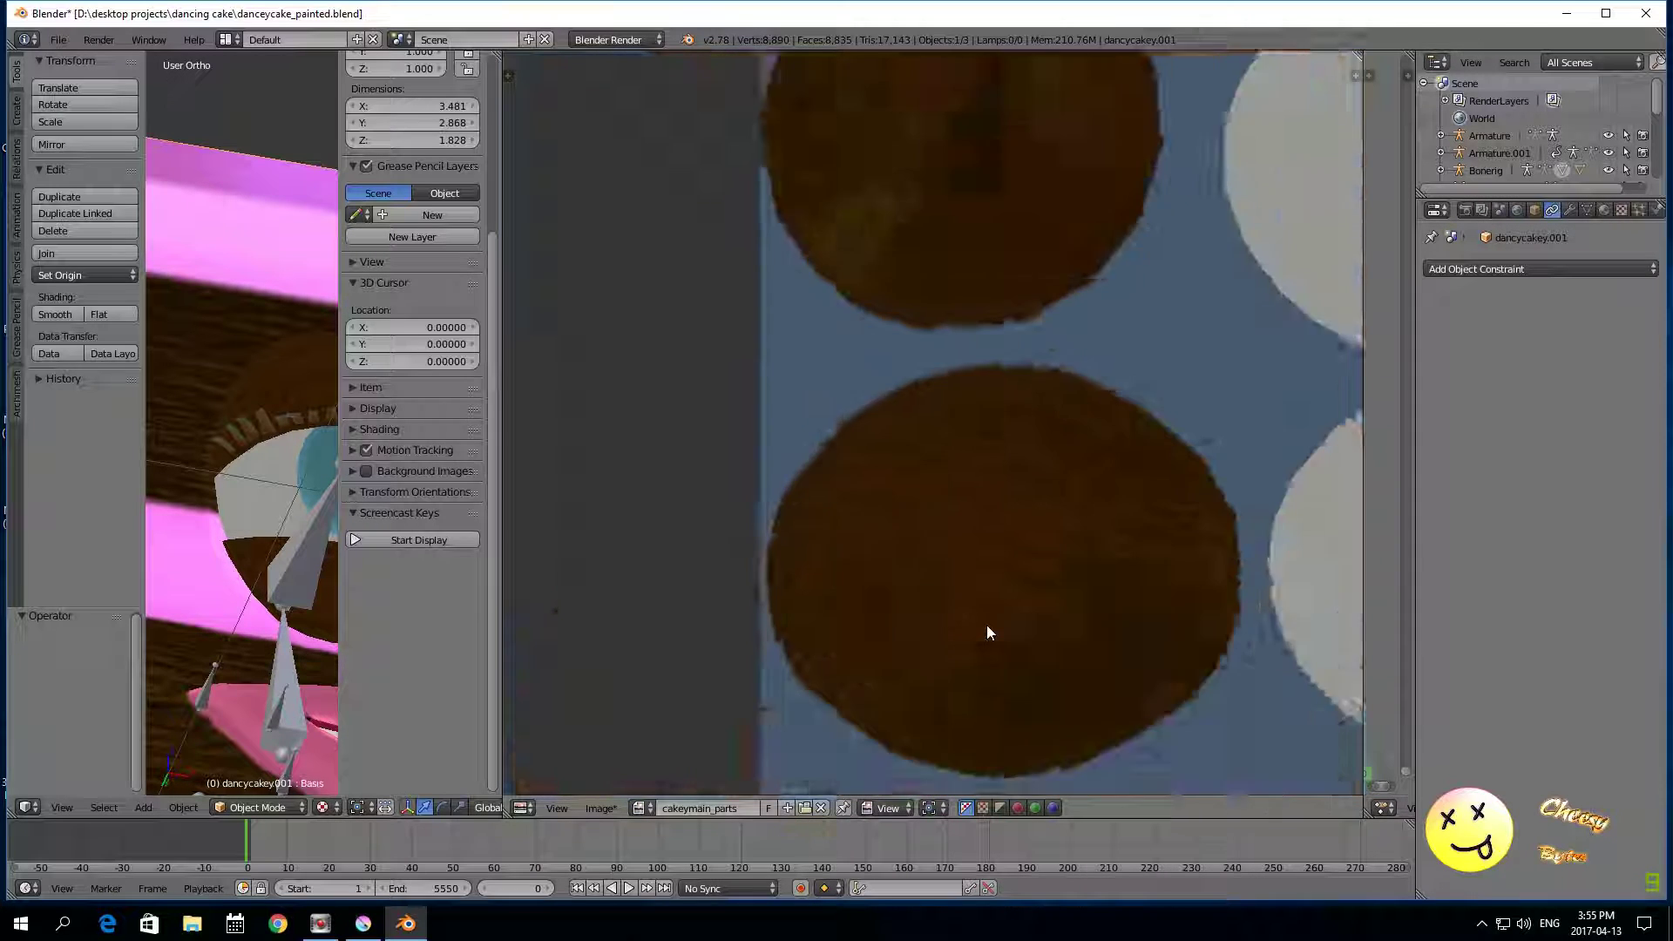
pyautogui.click(611, 809)
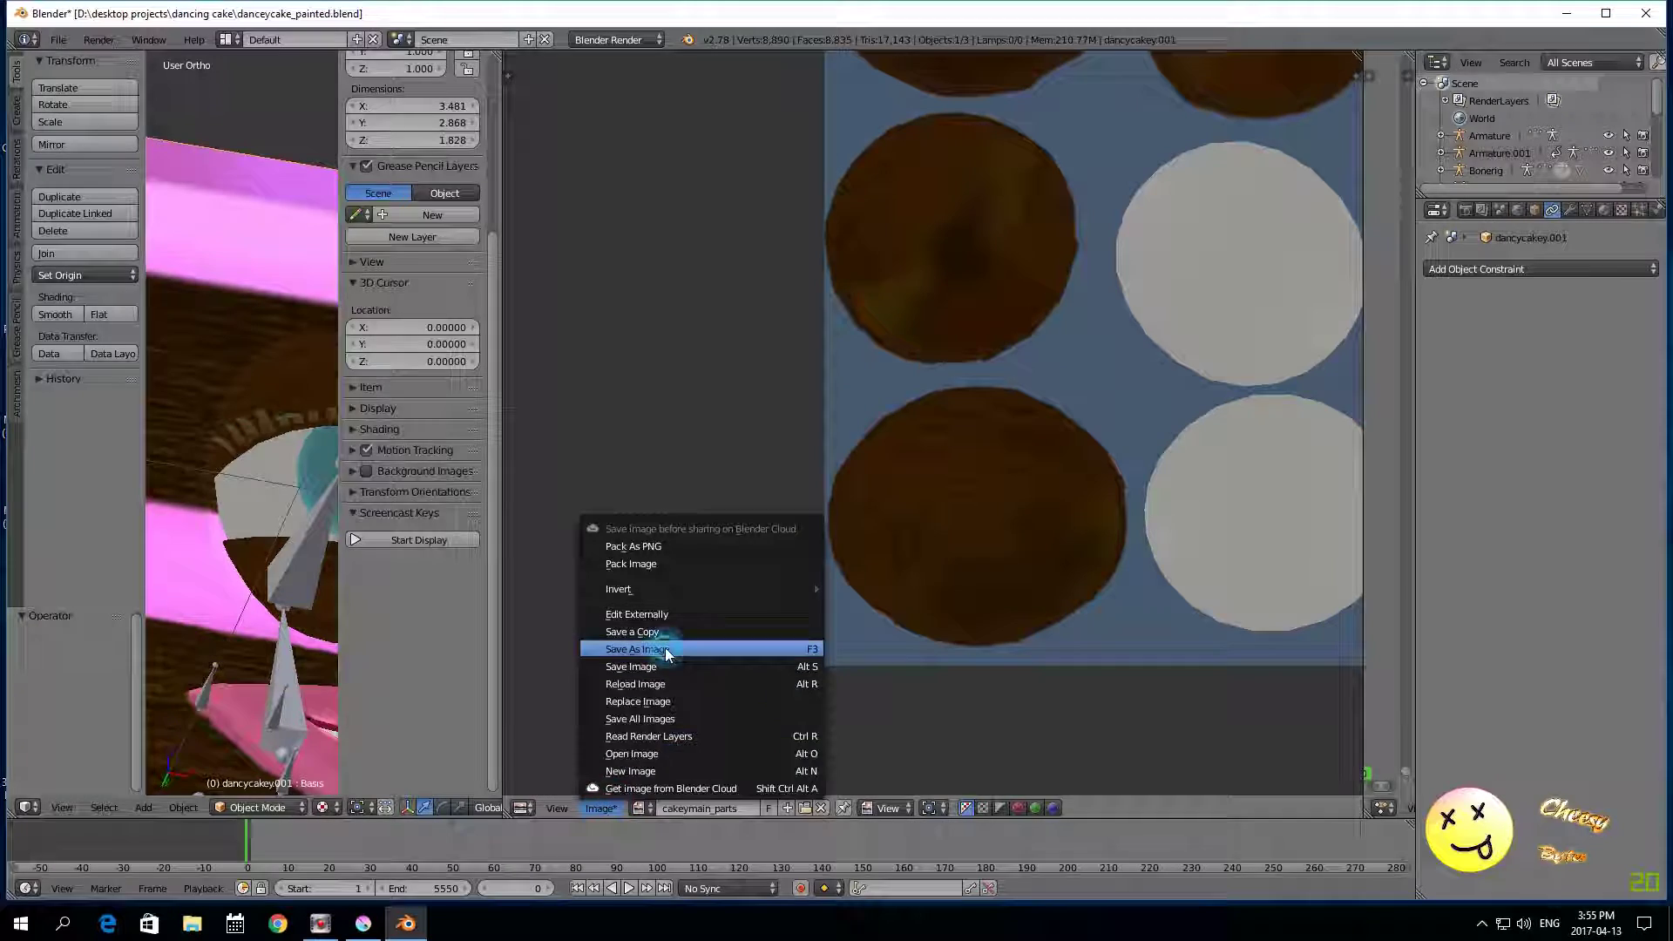
pyautogui.click(637, 649)
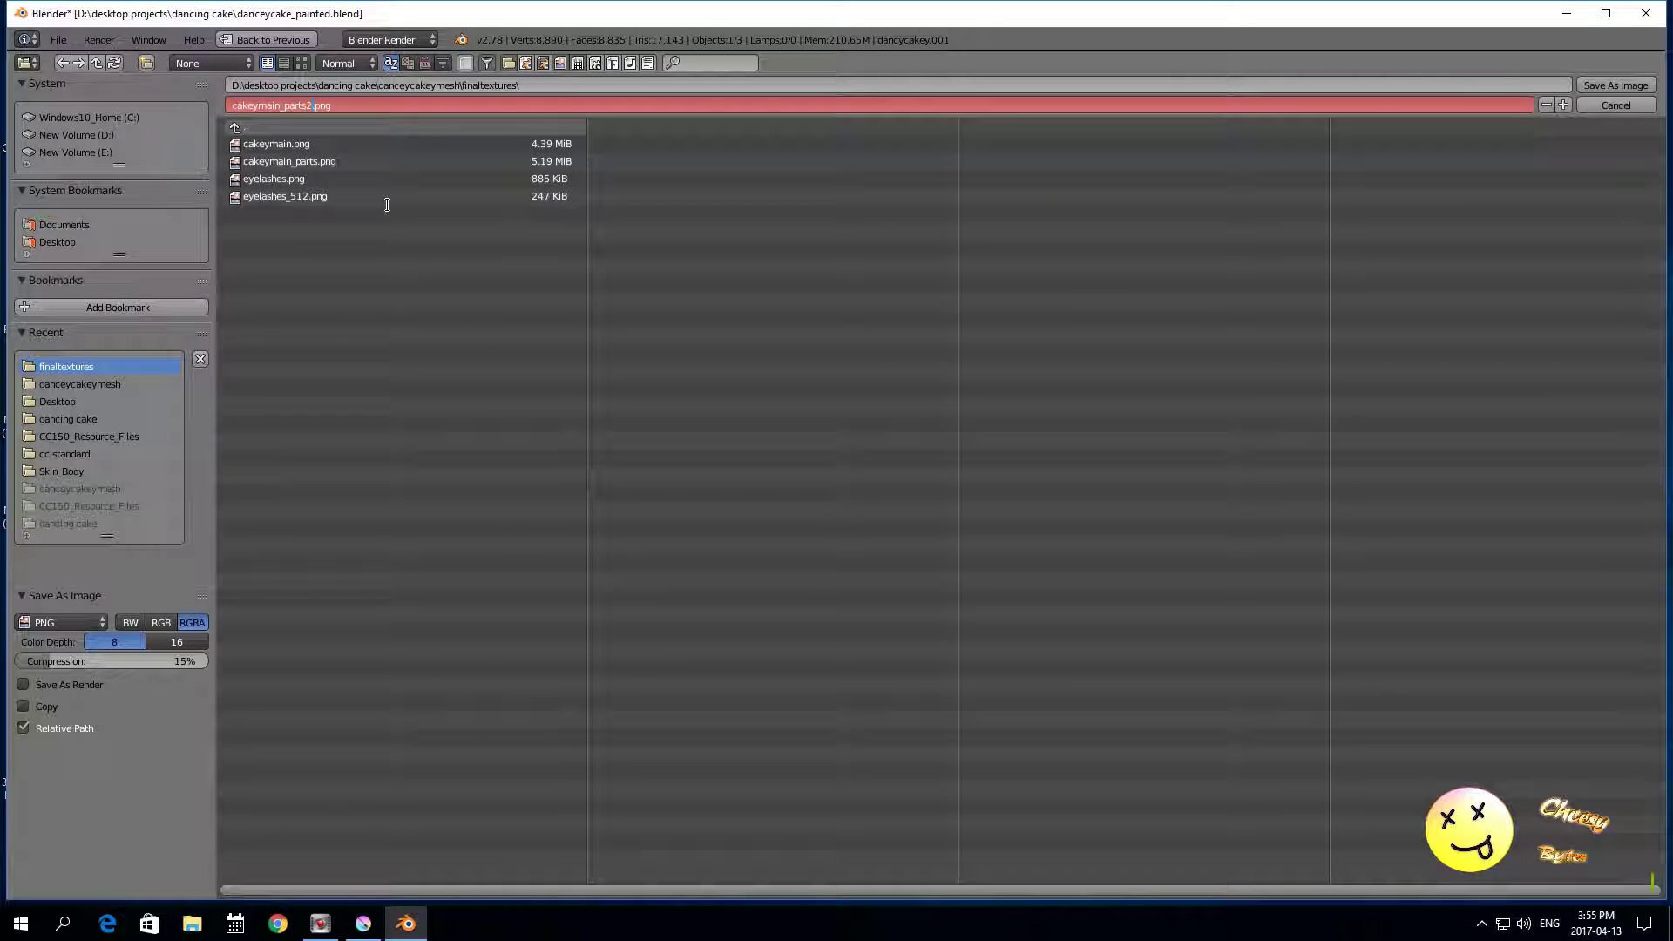
pyautogui.click(898, 63)
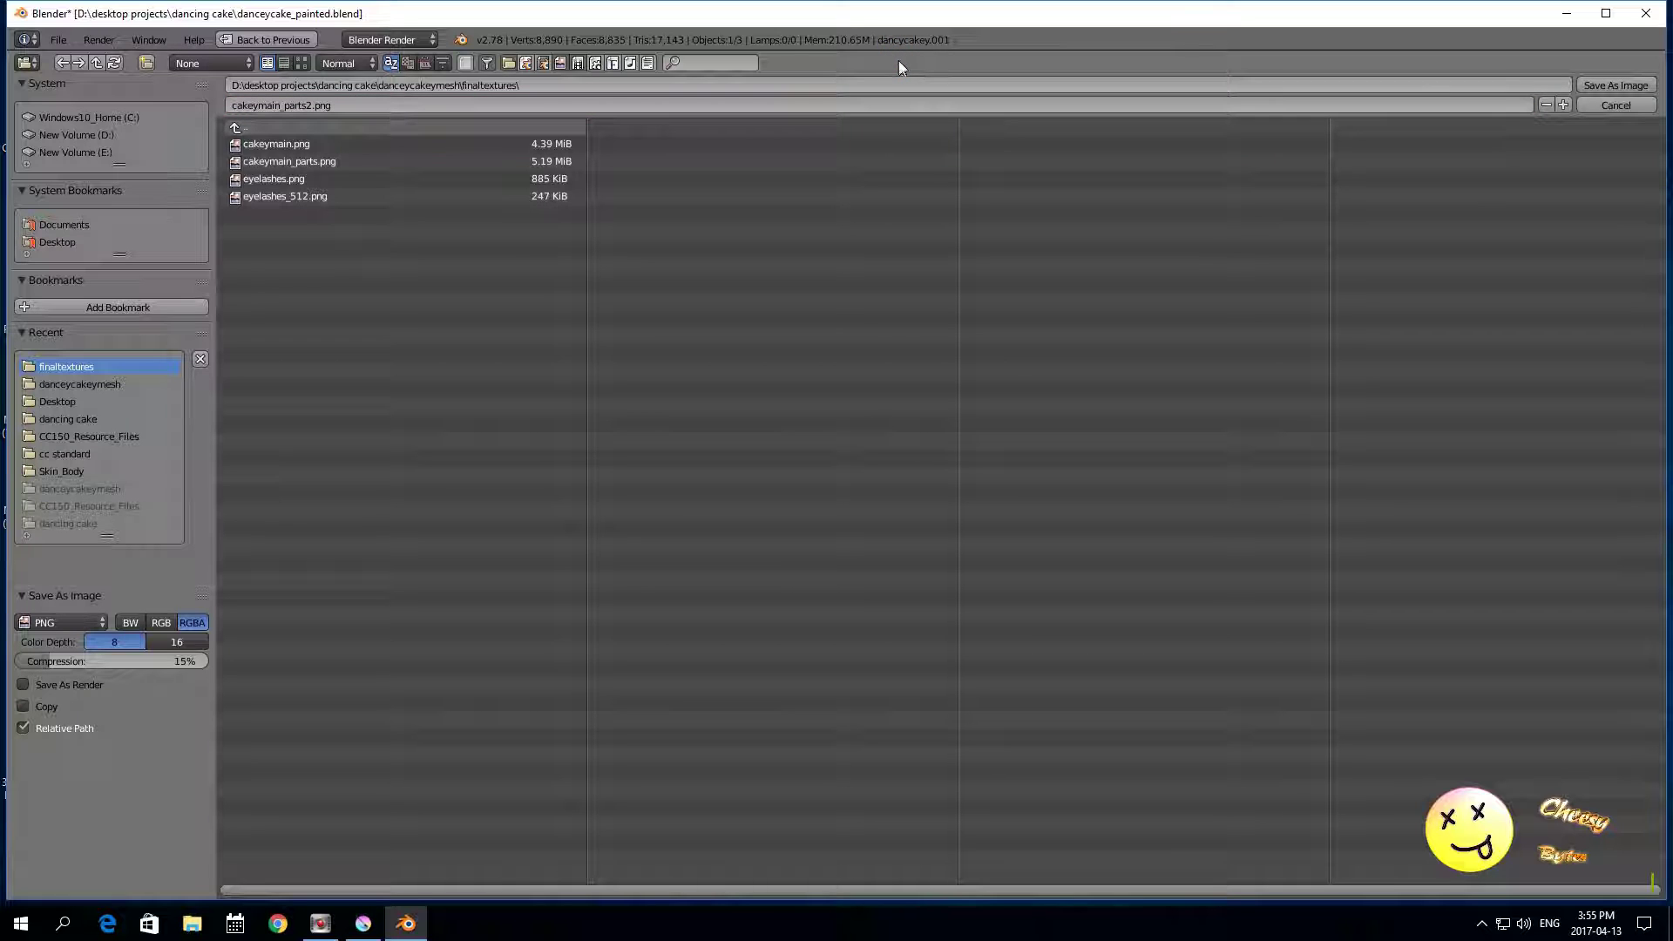
pyautogui.click(173, 624)
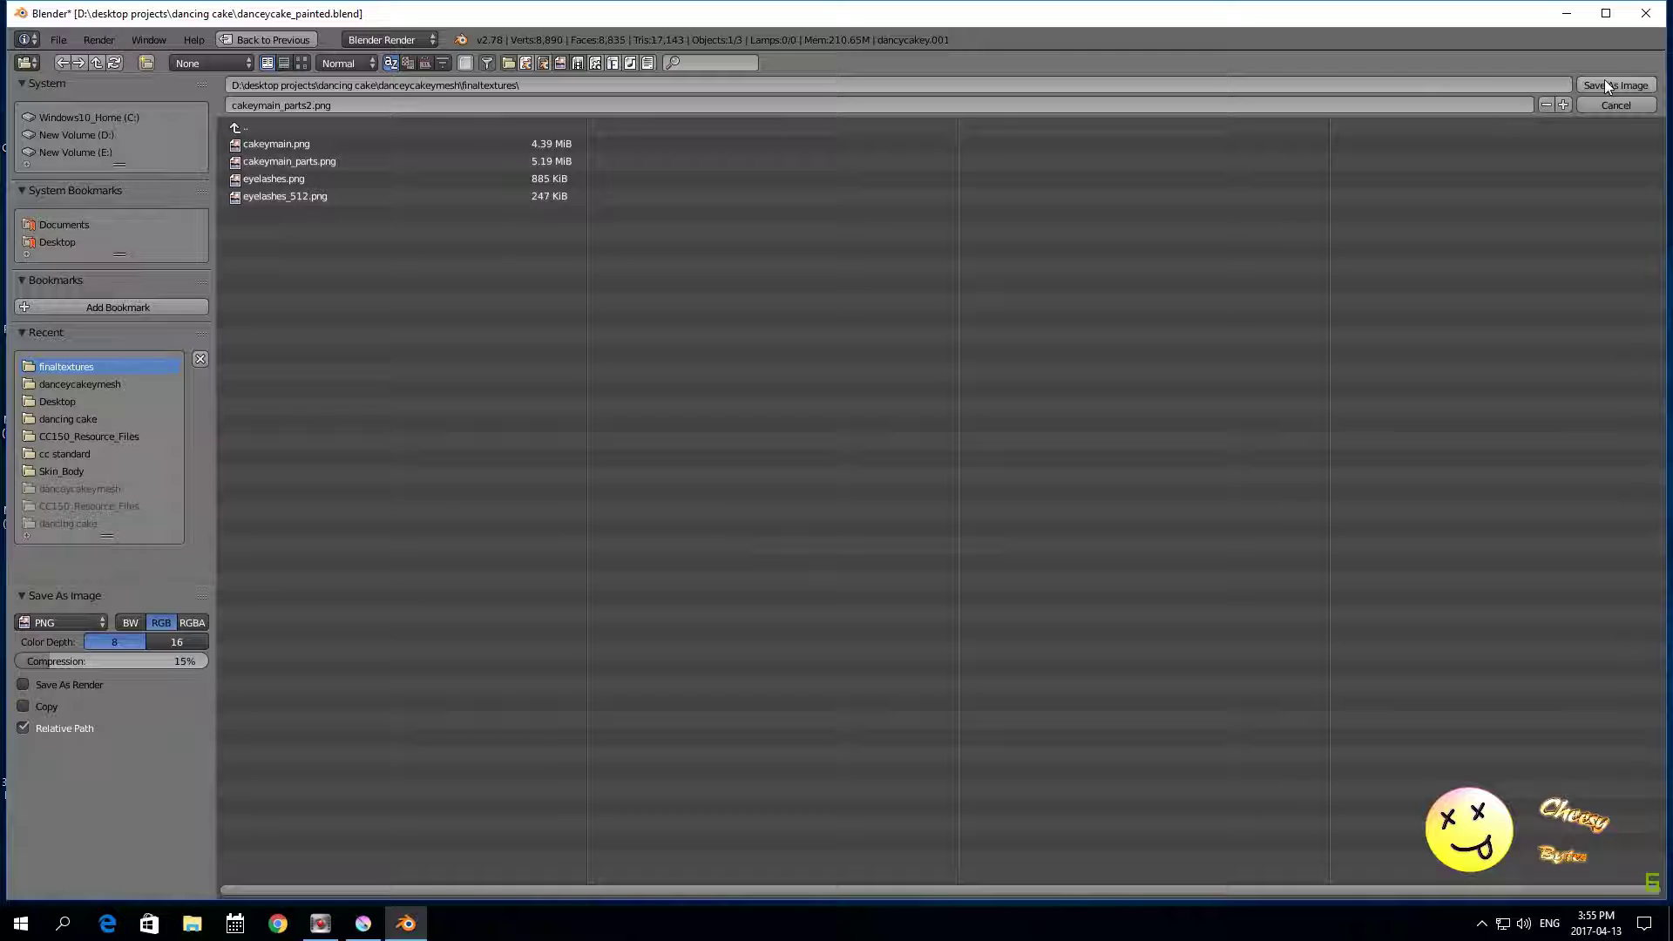
# Step: Widen the 3D view beside the image editor and save the blend file
pyautogui.scroll(-2, 872, 431)
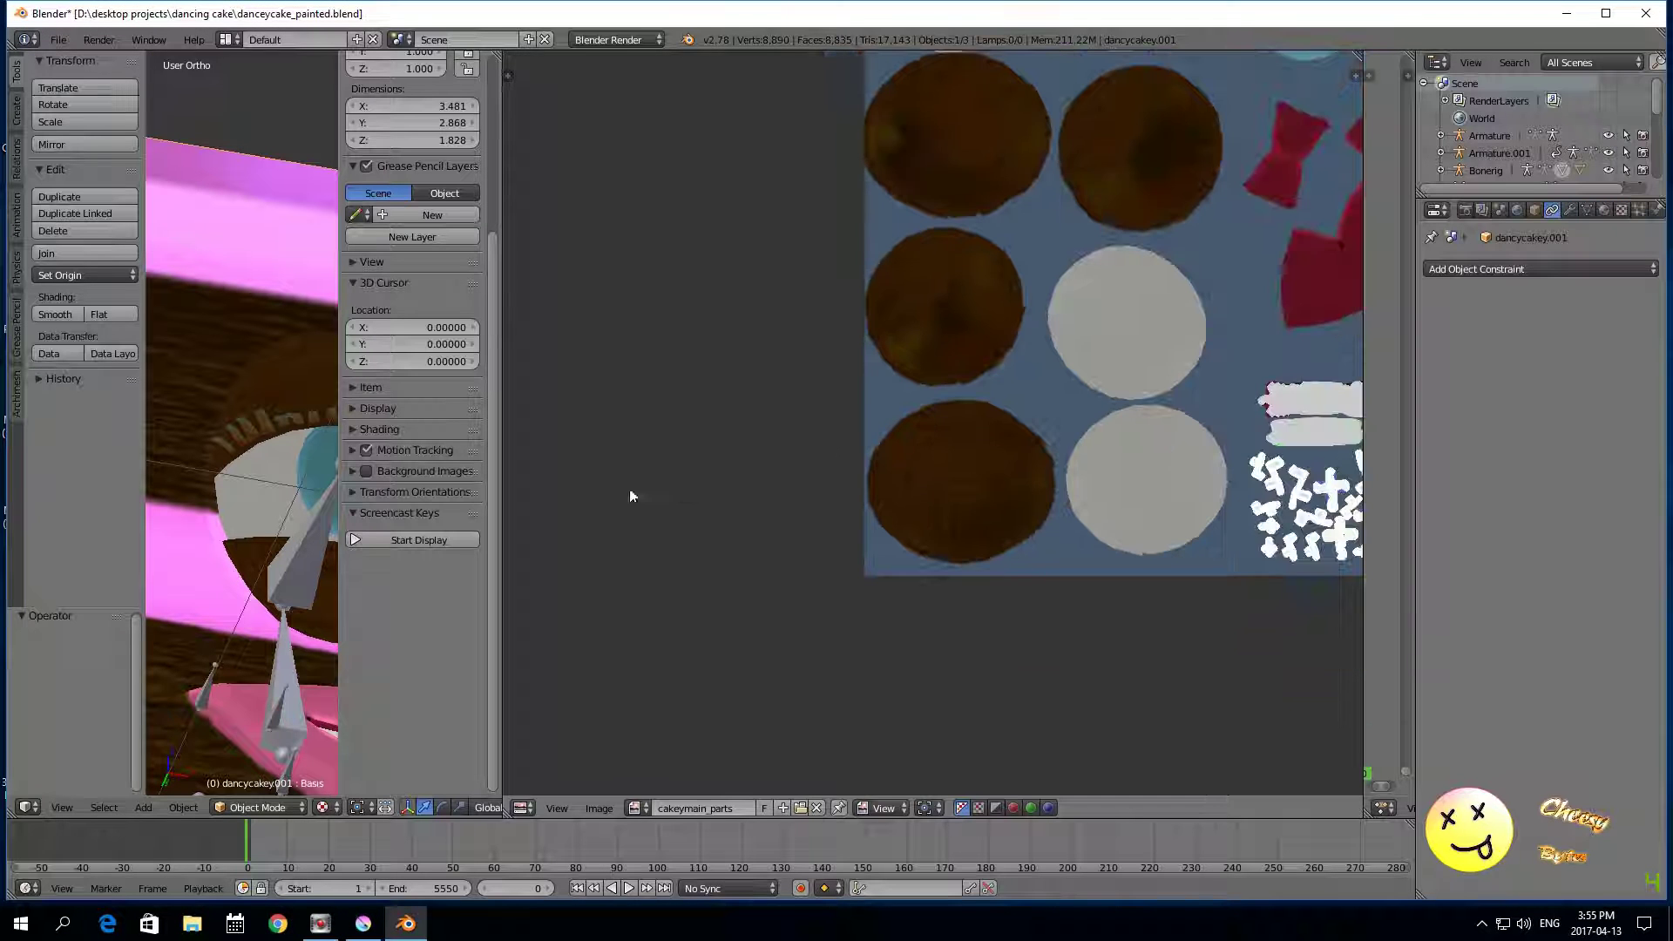
pyautogui.scroll(-1, 747, 579)
pyautogui.scroll(-1, 747, 578)
pyautogui.scroll(1, 747, 579)
pyautogui.moveTo(496, 710); pyautogui.dragTo(976, 702)
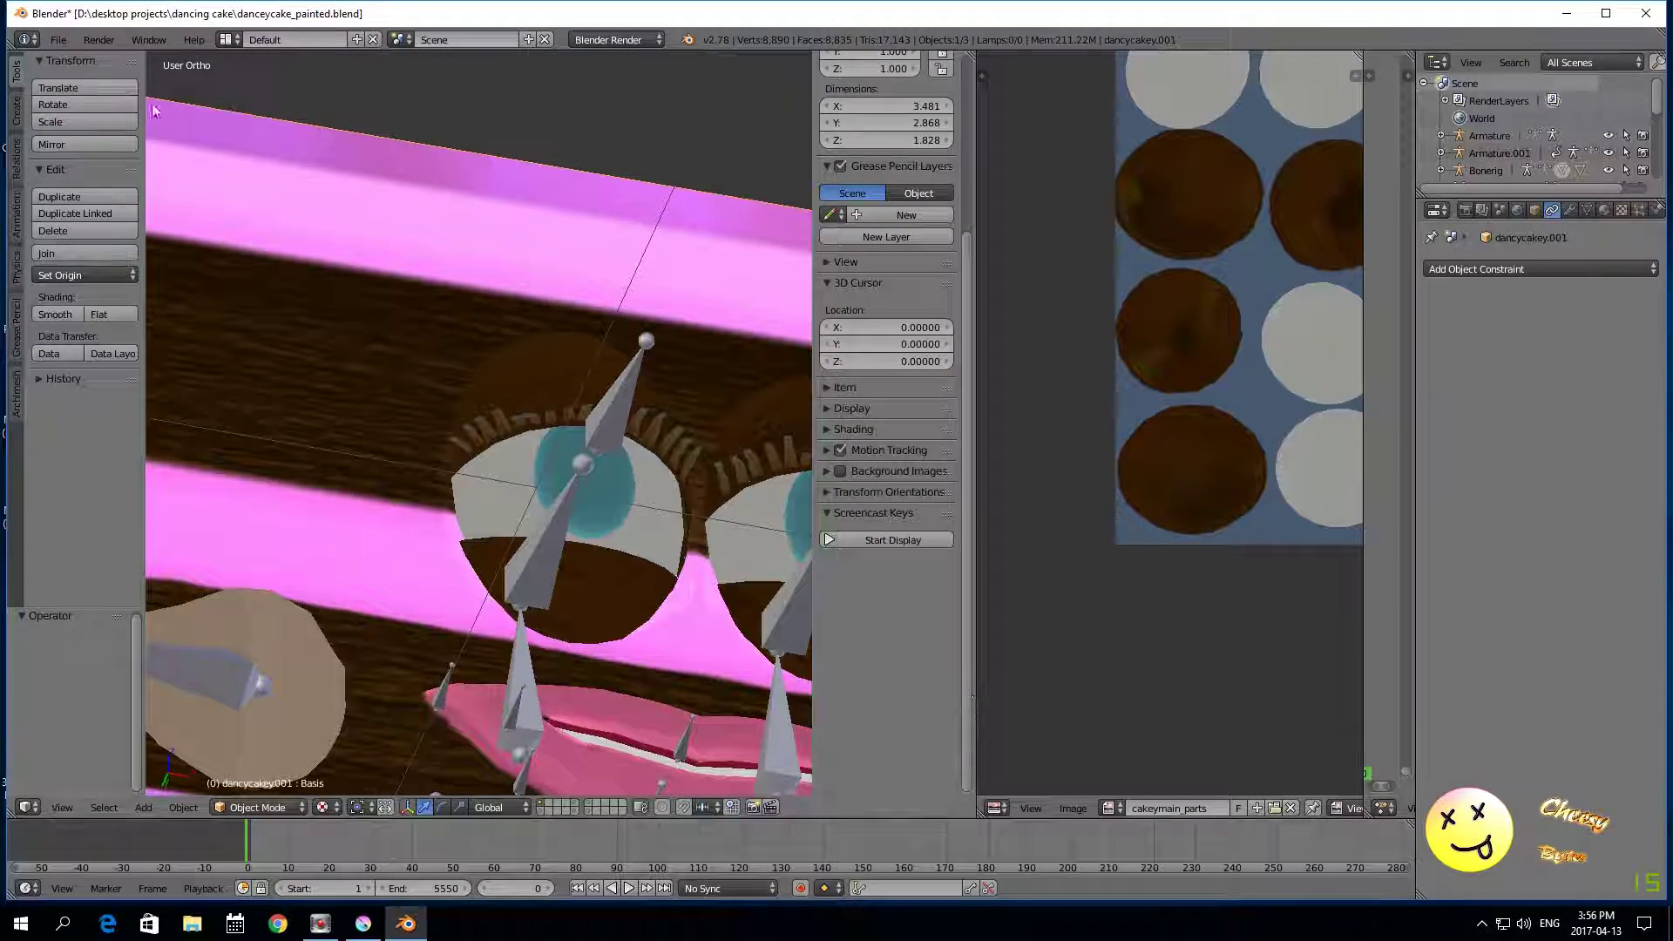
pyautogui.click(57, 39)
pyautogui.click(80, 174)
# Step: Examine the repainted eyelids and lash edges on the character's face from the front
pyautogui.scroll(4, 362, 269)
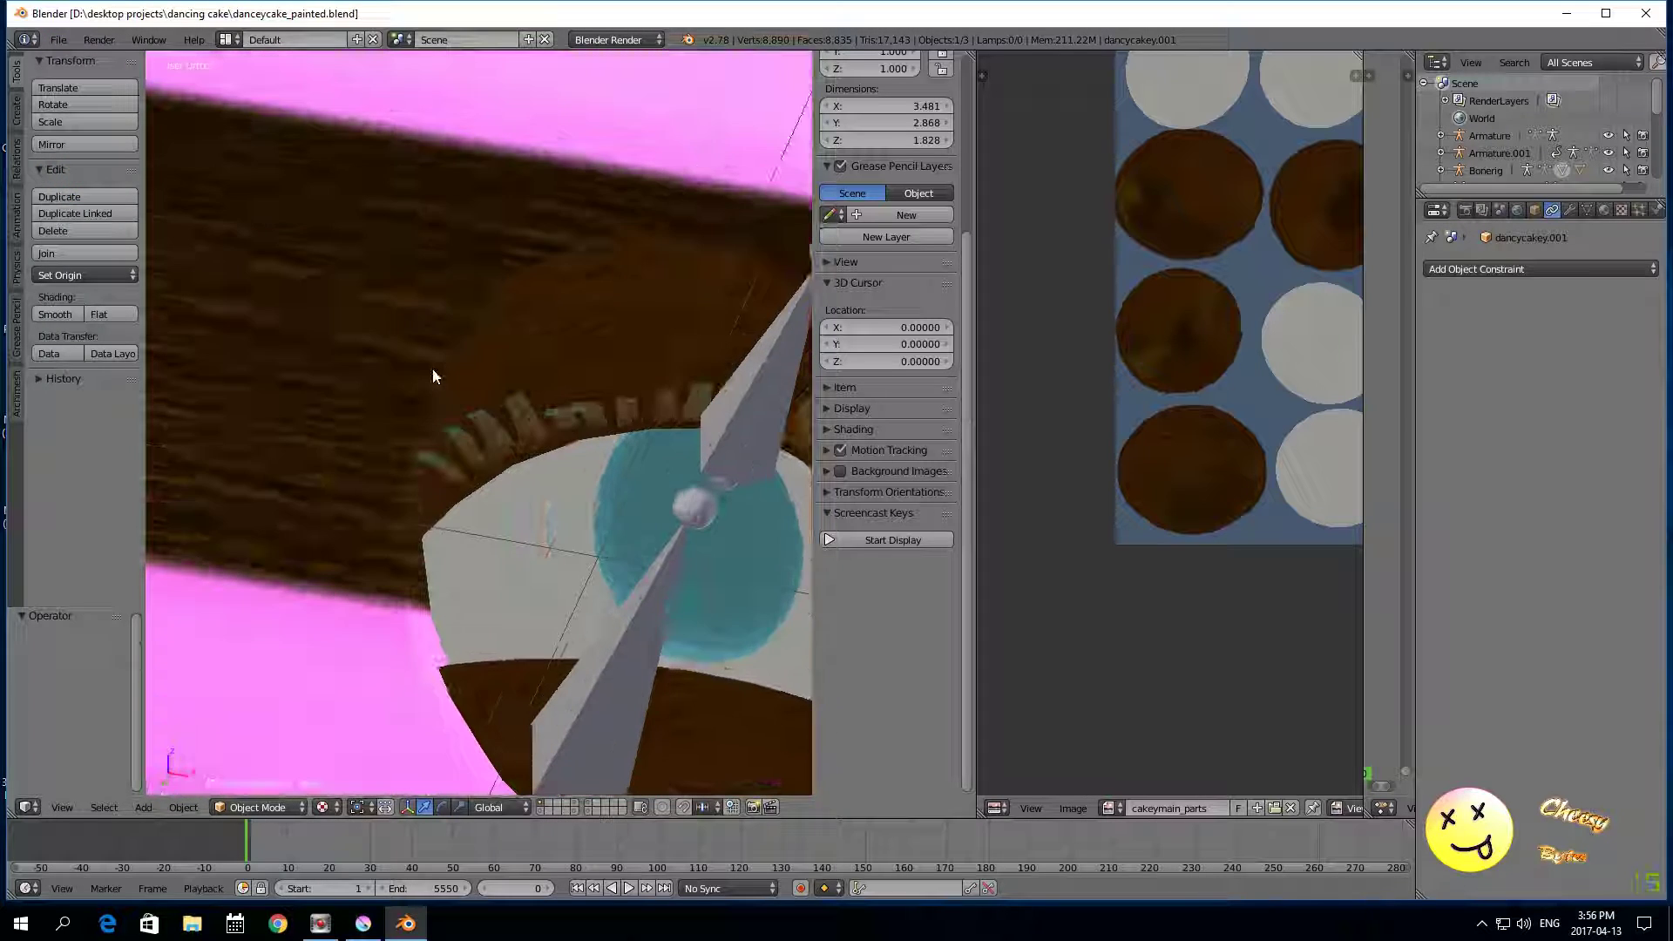
pyautogui.scroll(-3, 489, 366)
pyautogui.scroll(-2, 494, 393)
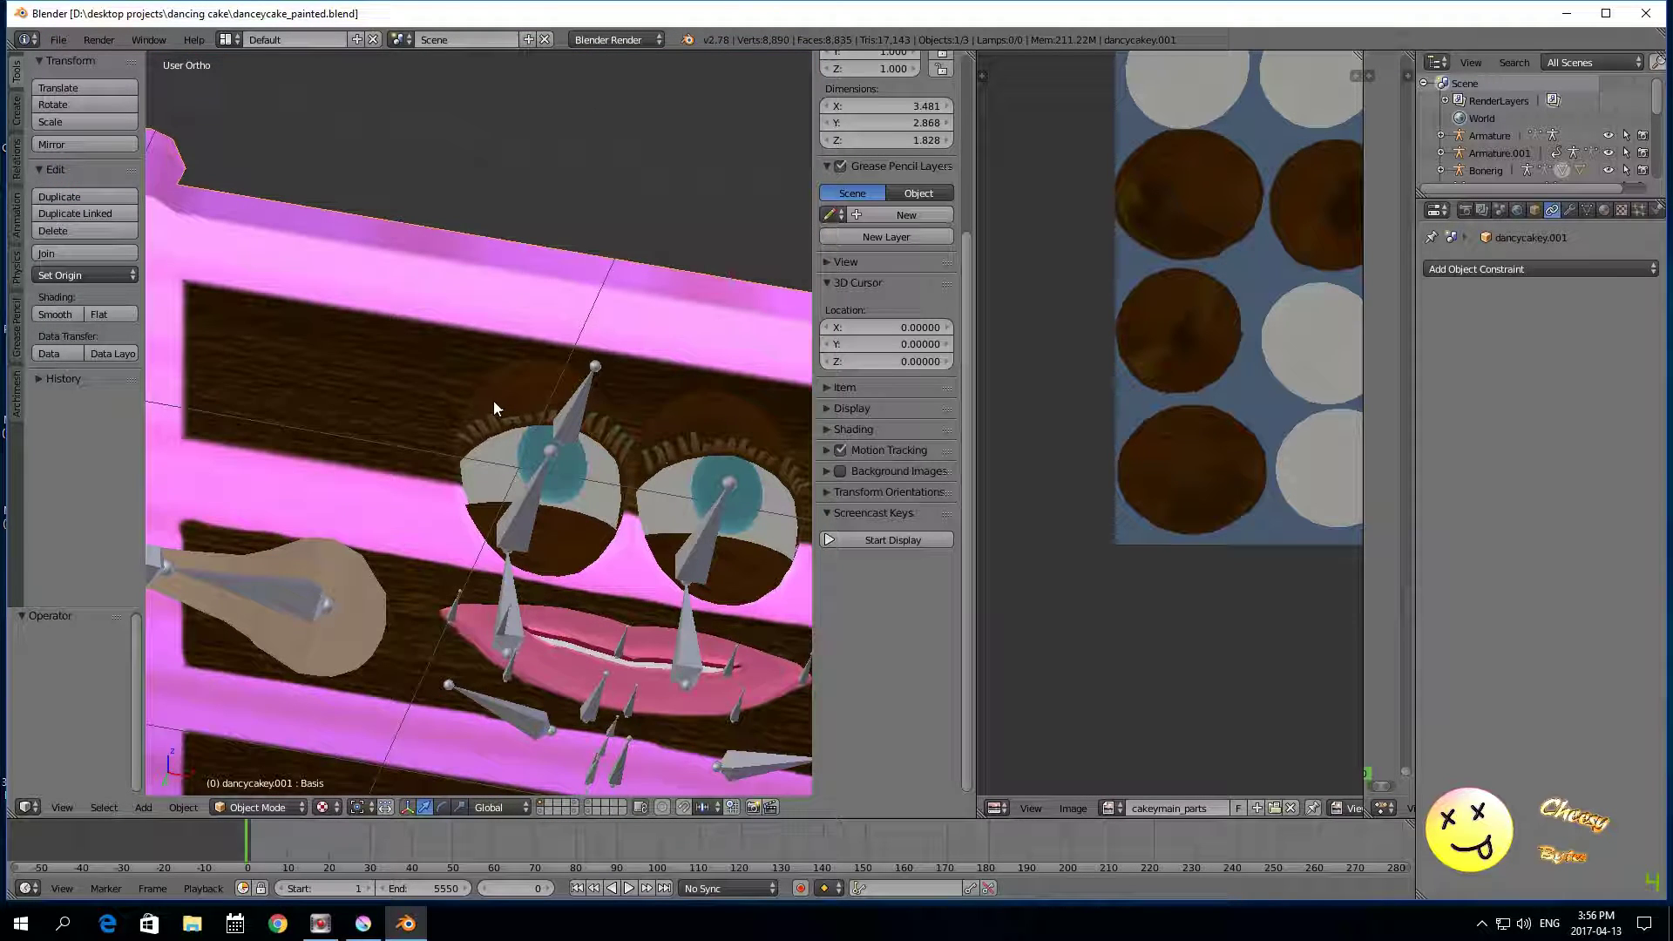
pyautogui.moveTo(493, 400); pyautogui.dragTo(493, 403, button='middle')
pyautogui.scroll(6, 493, 403)
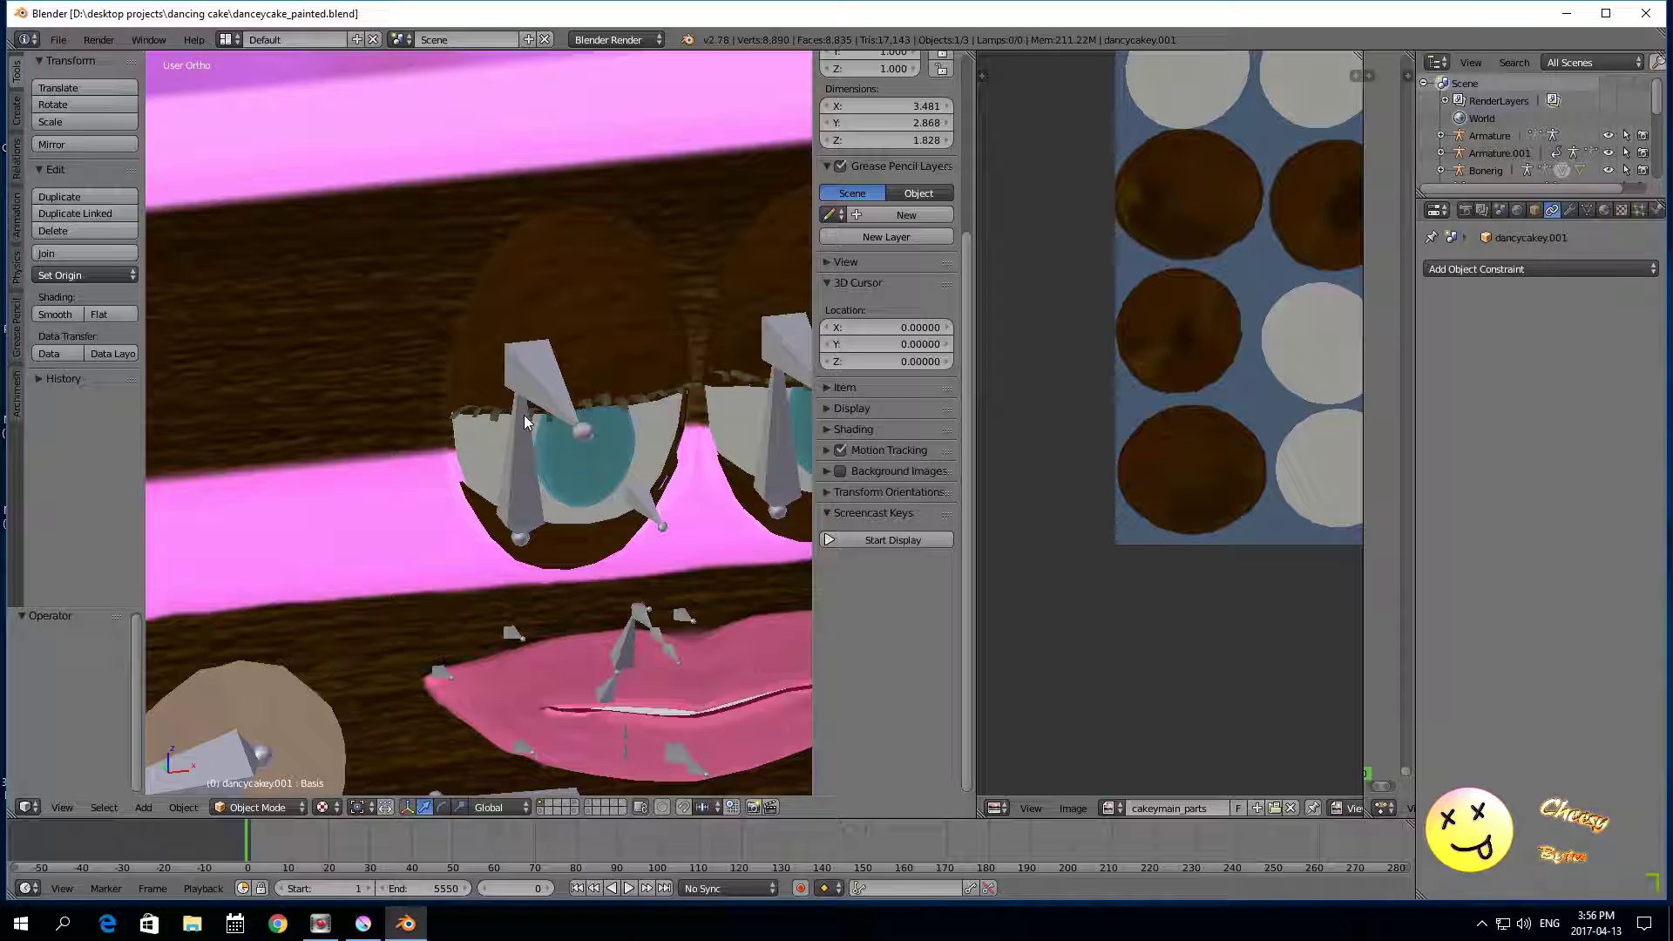
pyautogui.scroll(3, 524, 415)
pyautogui.scroll(2, 525, 468)
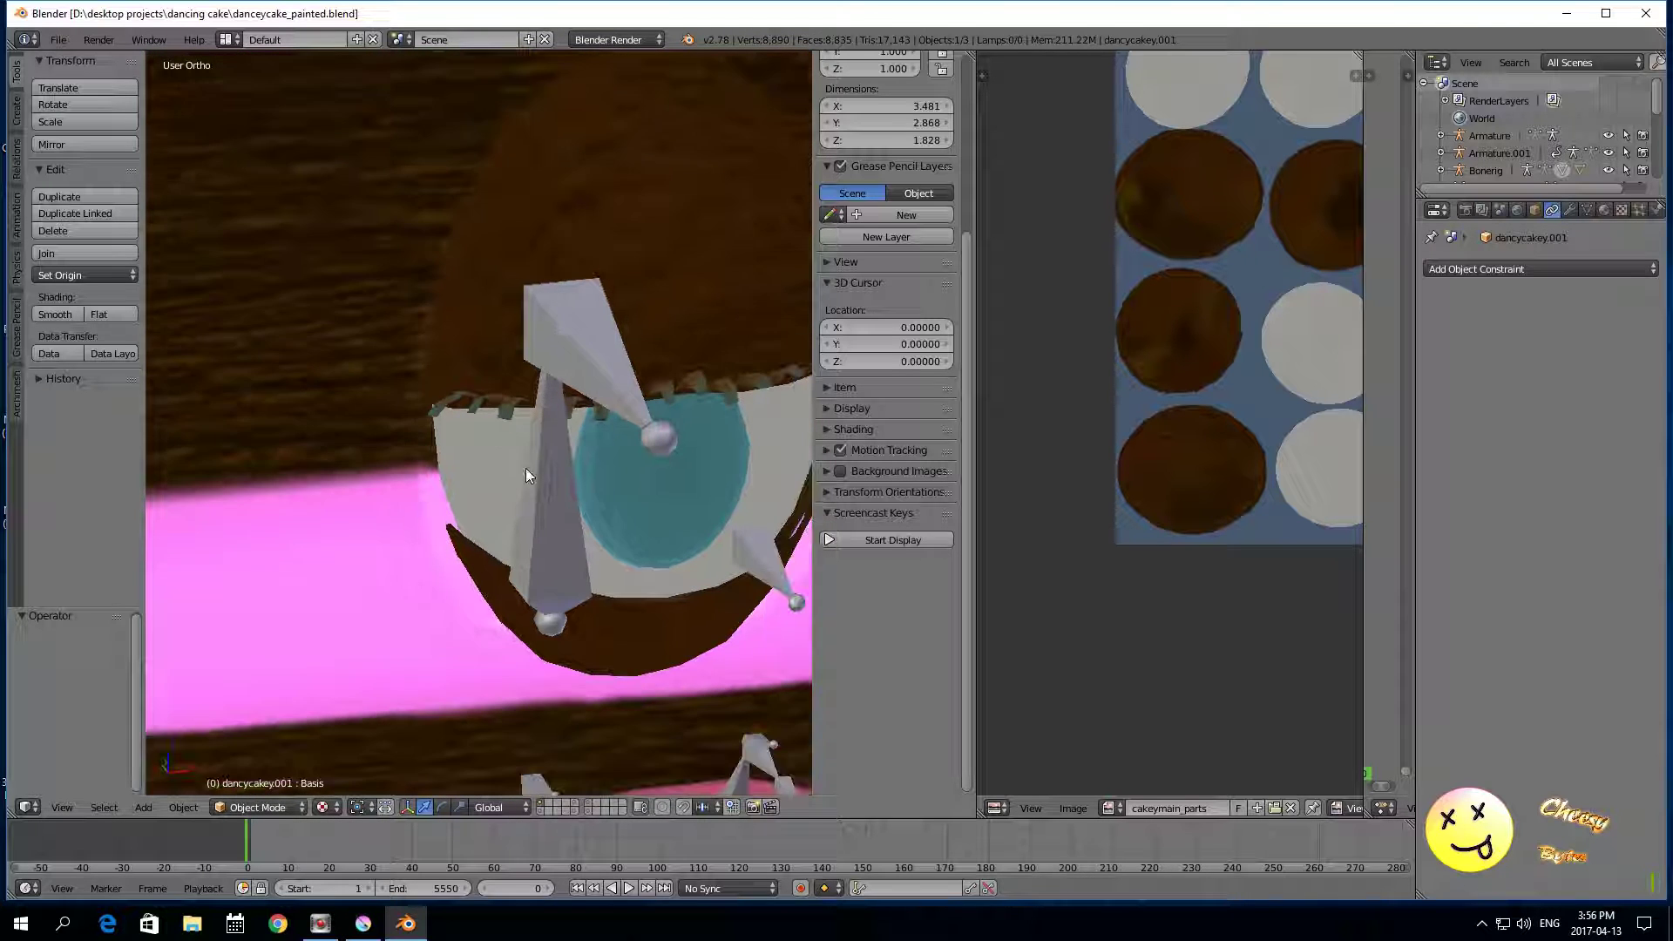
# Step: Put the cake mesh in Edit Mode and reveal all hidden geometry
pyautogui.click(271, 812)
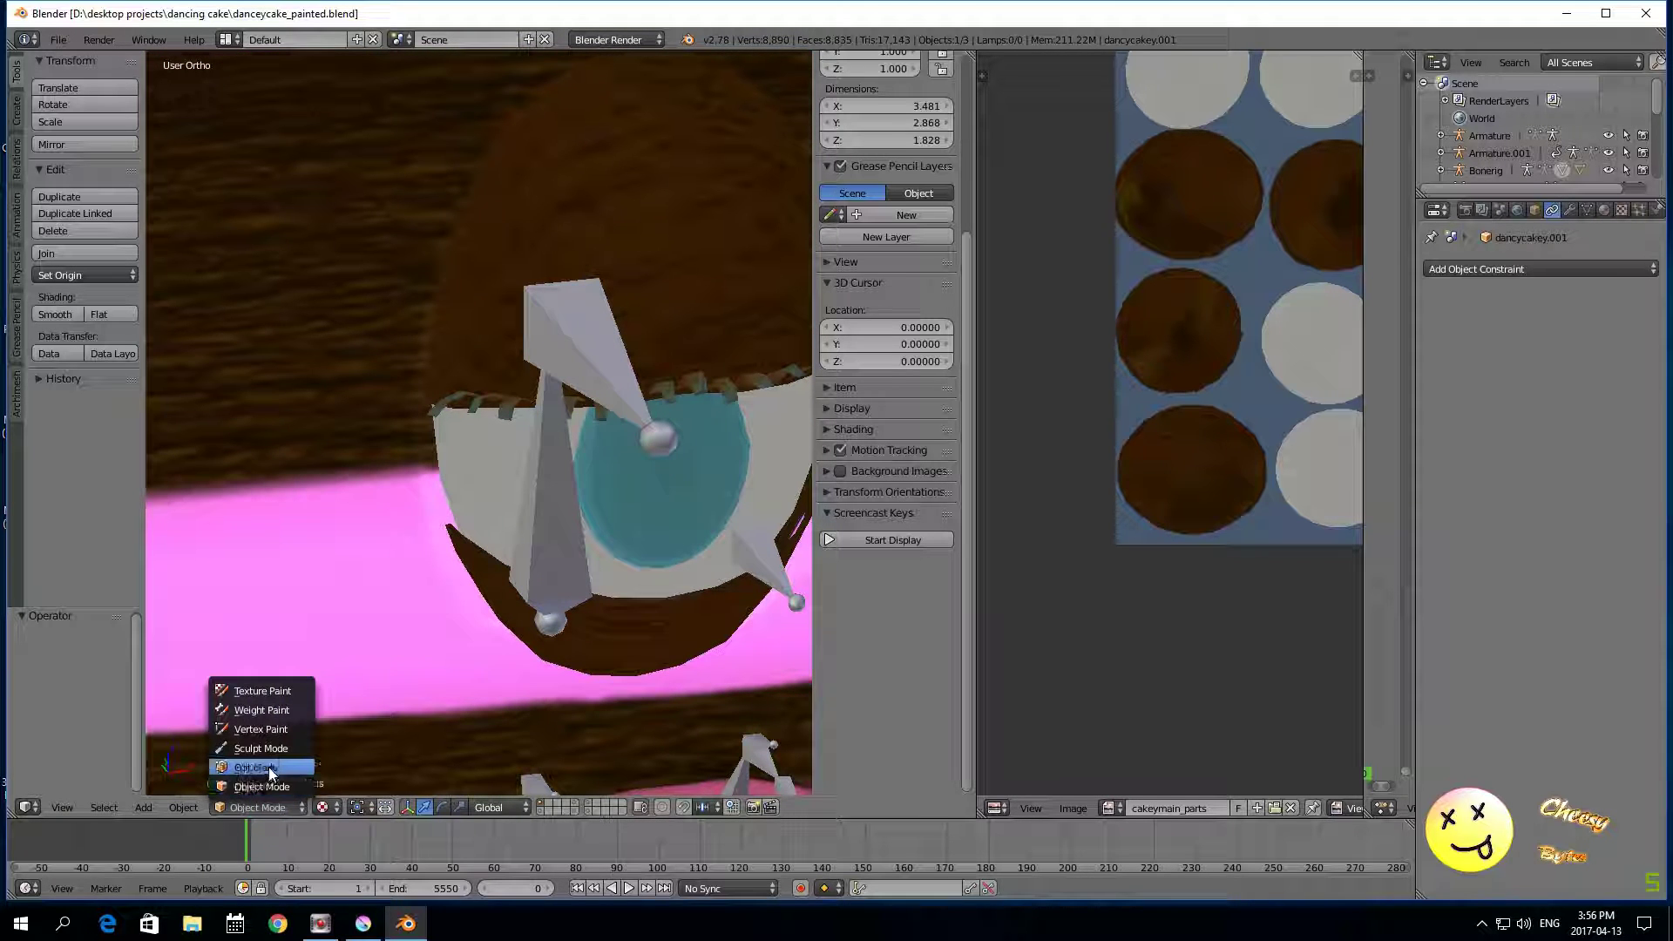
pyautogui.click(281, 754)
pyautogui.scroll(1, 404, 597)
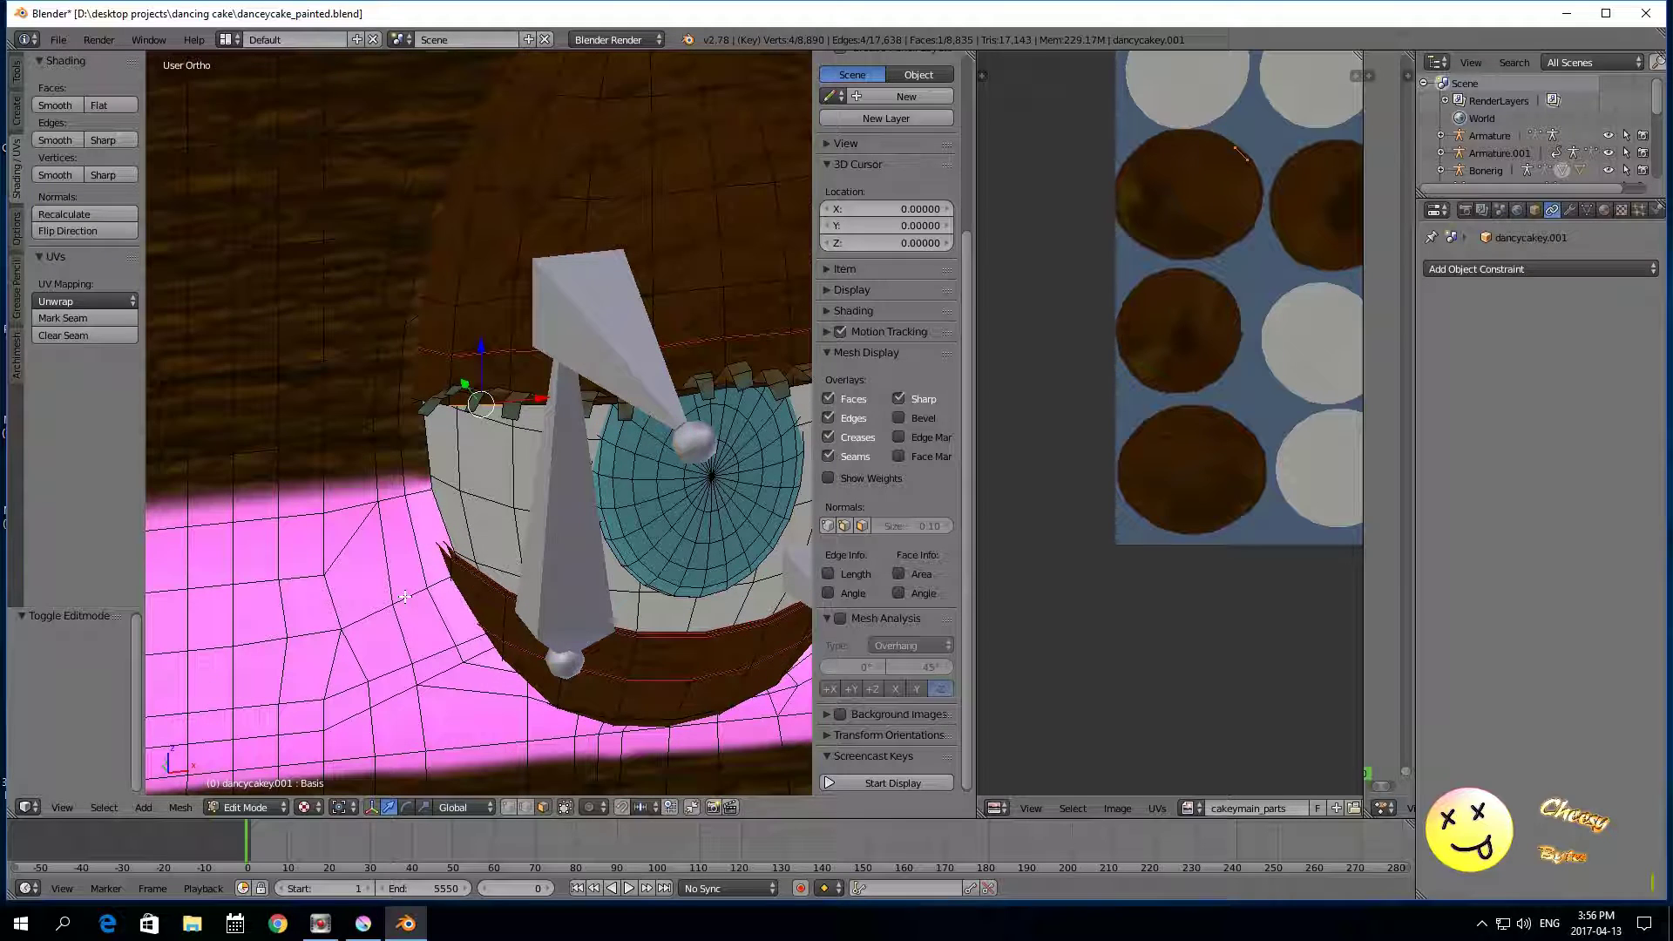
pyautogui.hotkey('alt', 'h')
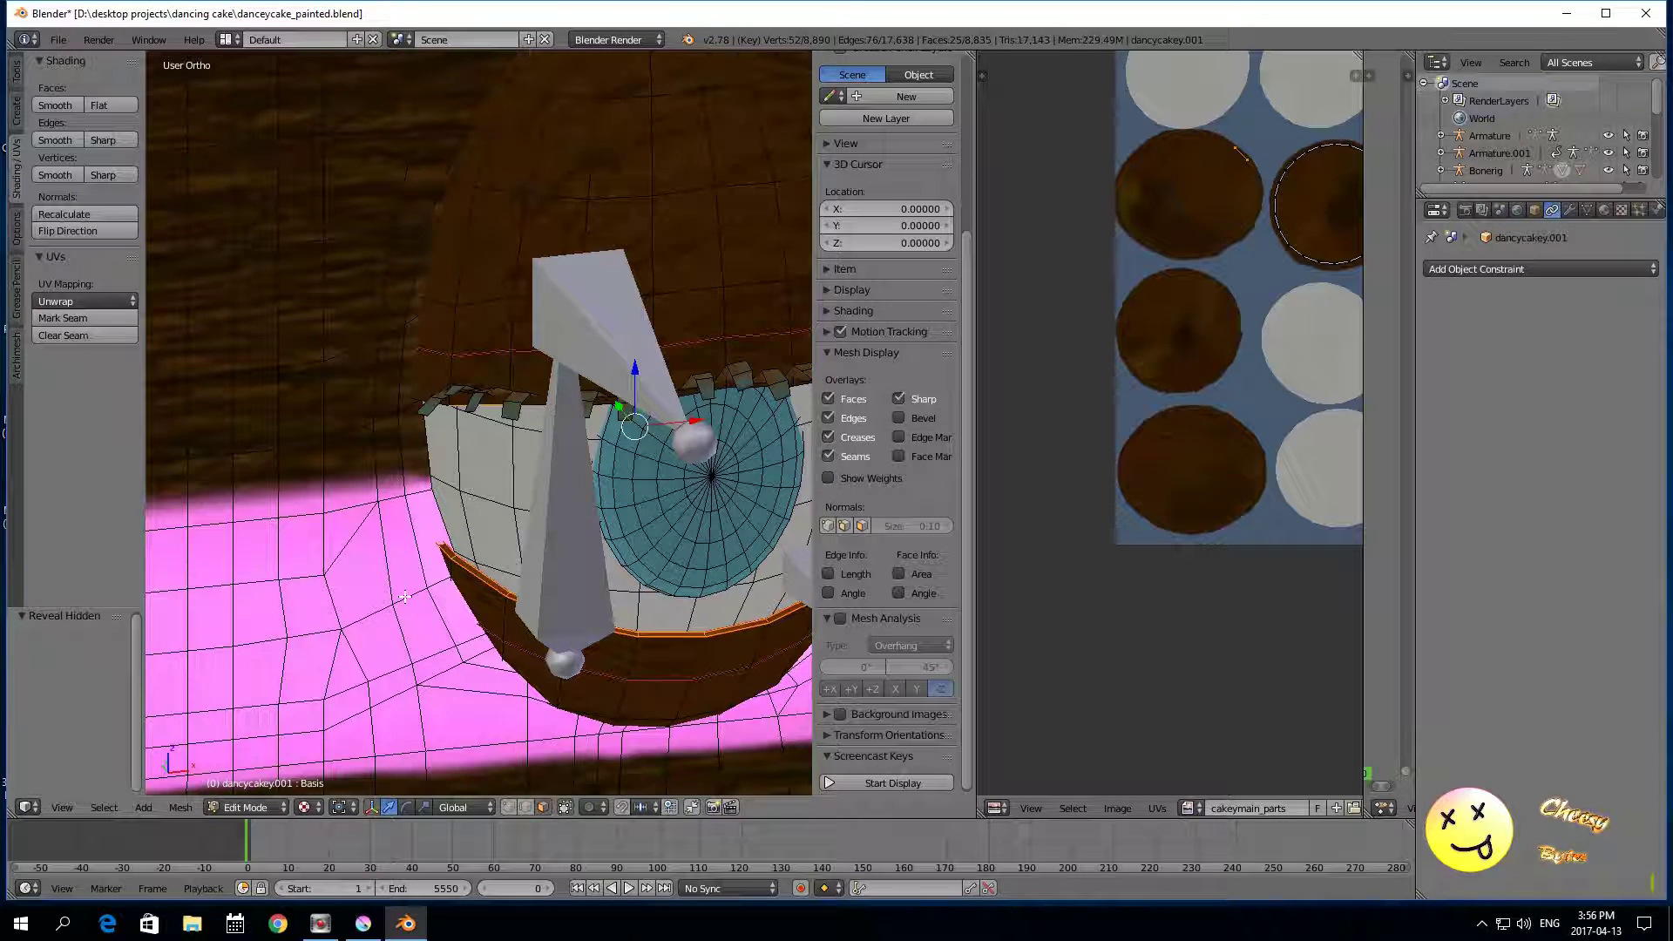
pyautogui.scroll(-2, 404, 597)
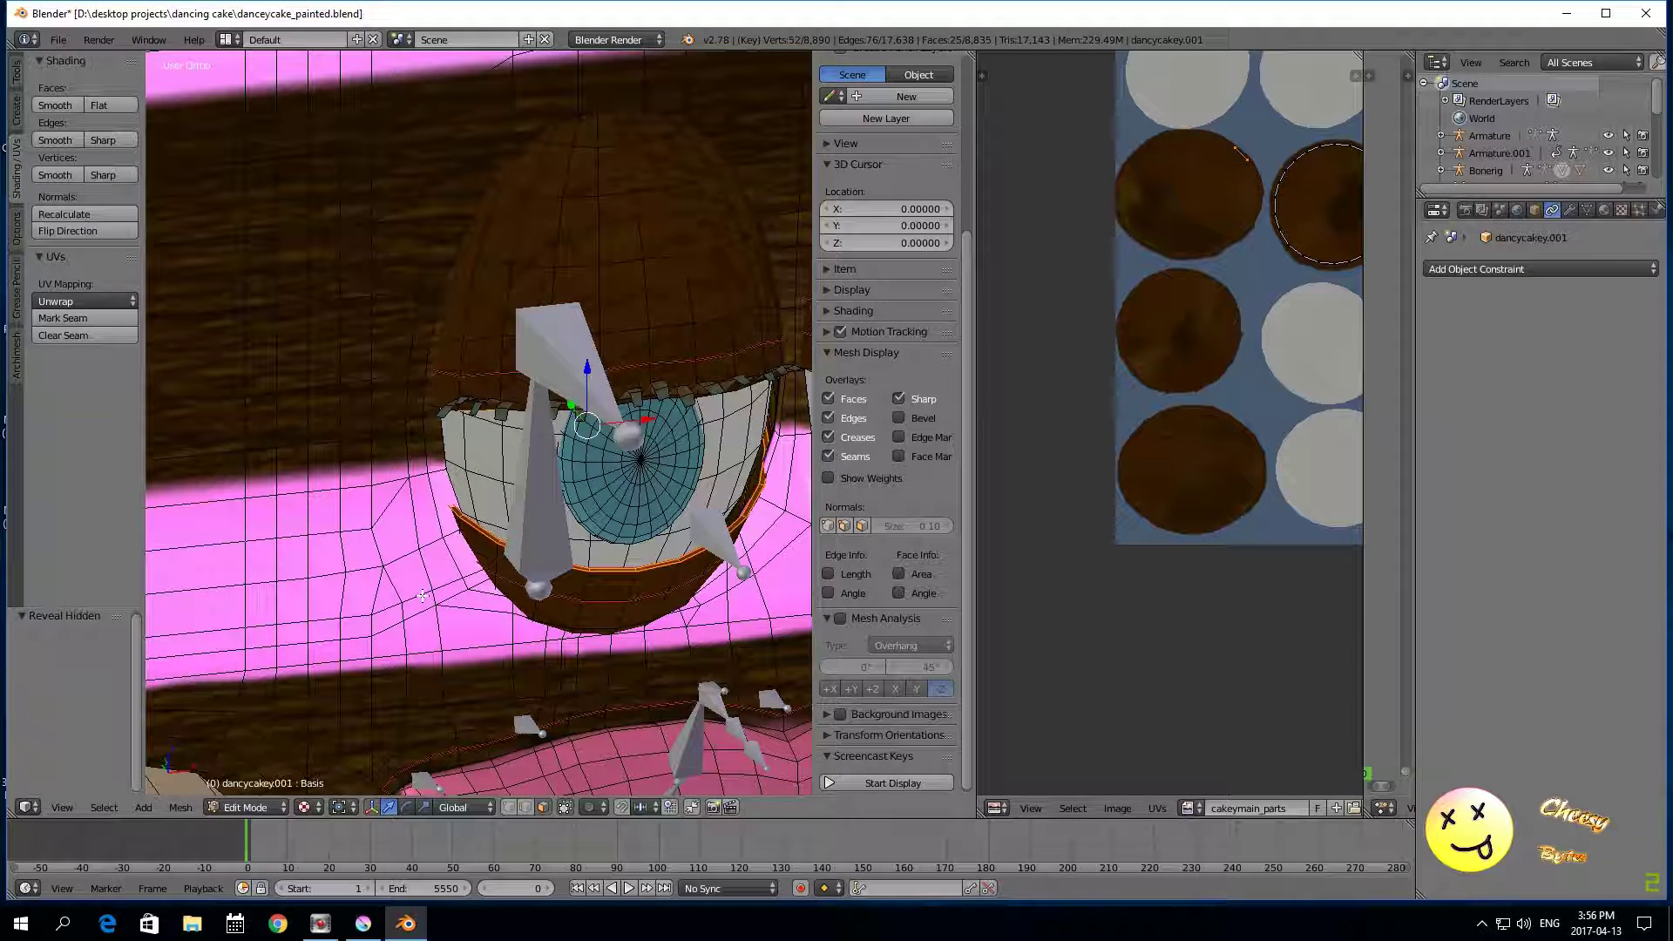
# Step: Select only the faces using the CakeydanceyMain material and hide them
pyautogui.click(1606, 210)
pyautogui.scroll(-1, 571, 571)
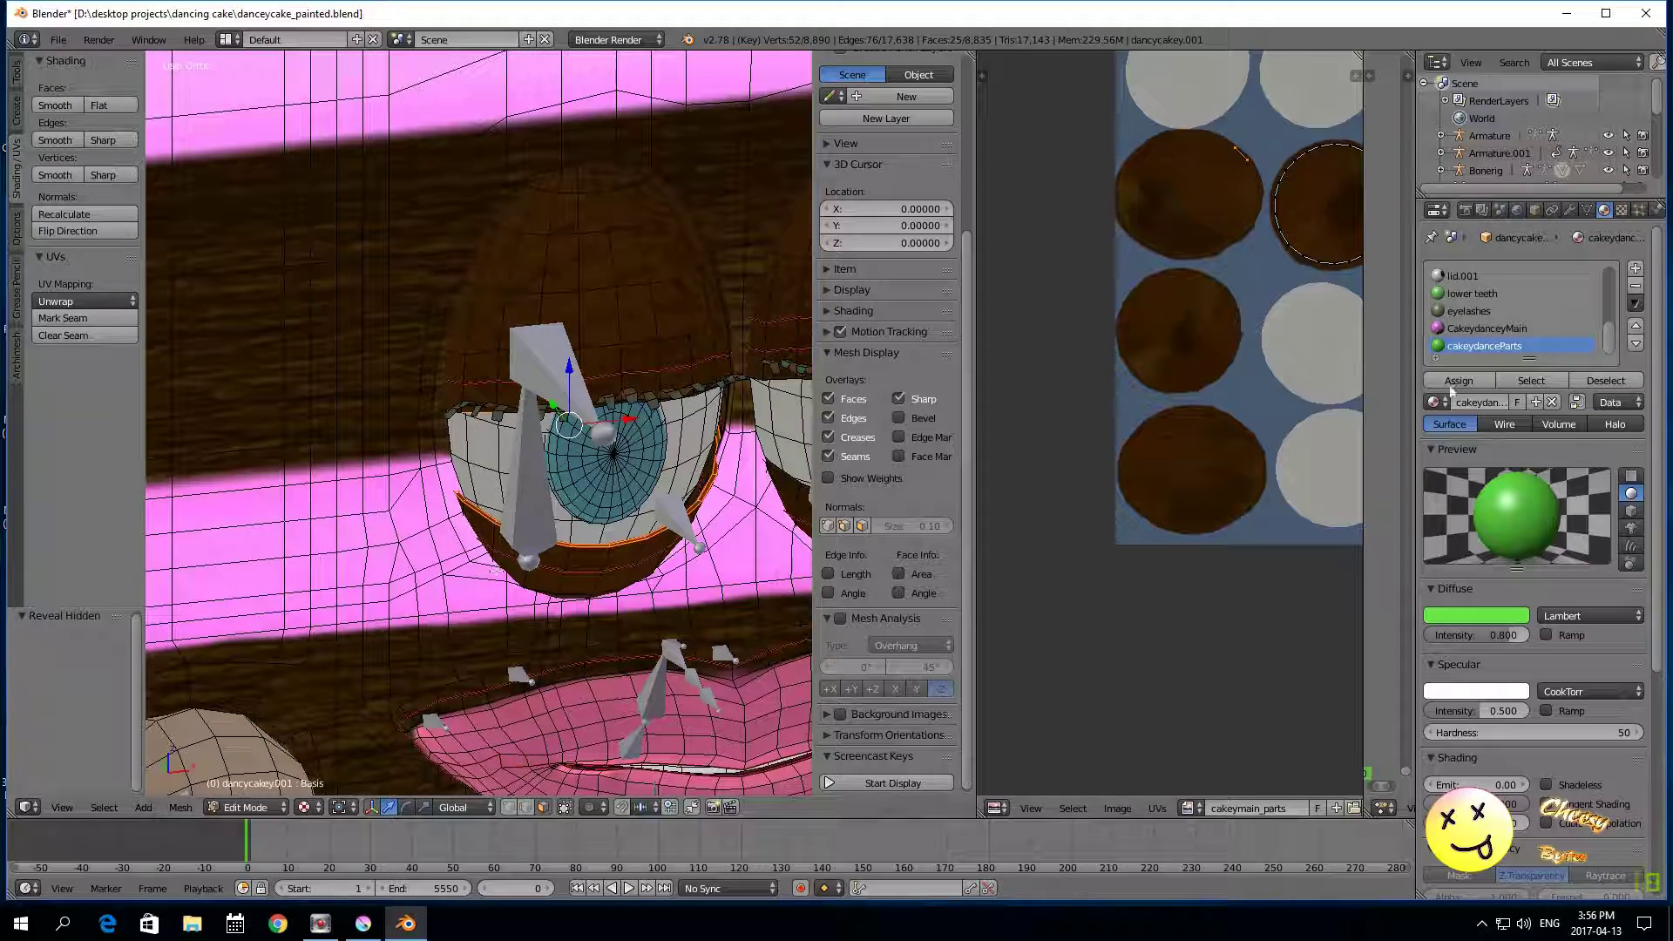
pyautogui.click(1483, 329)
pyautogui.press('a')
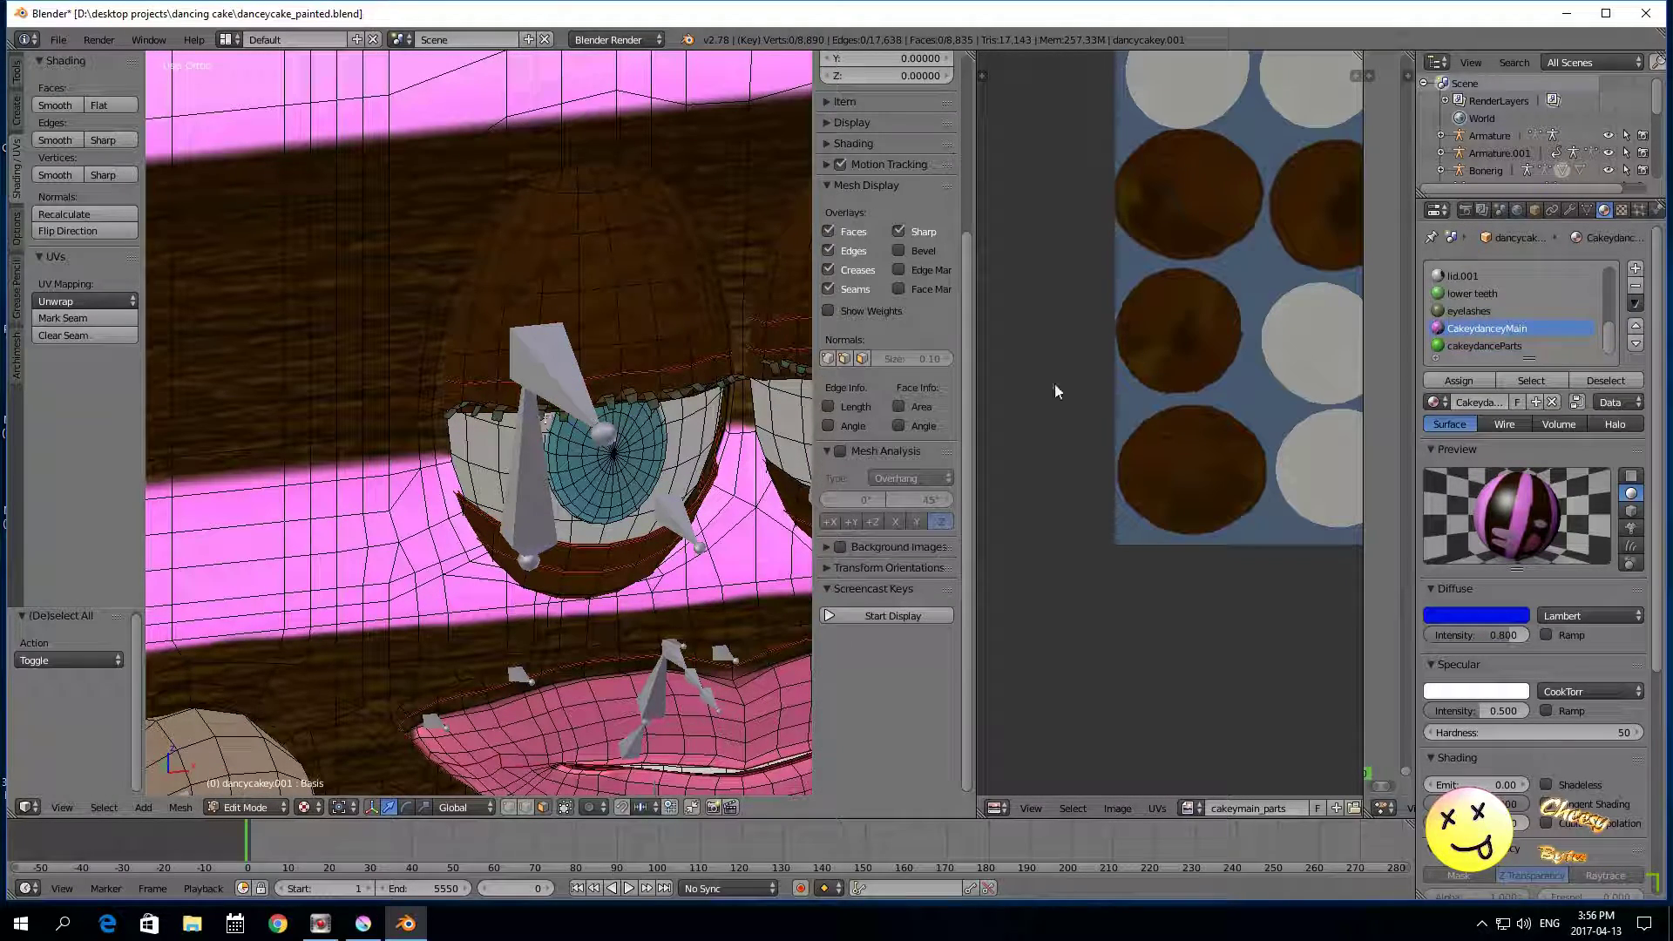
pyautogui.click(1531, 381)
pyautogui.press('h')
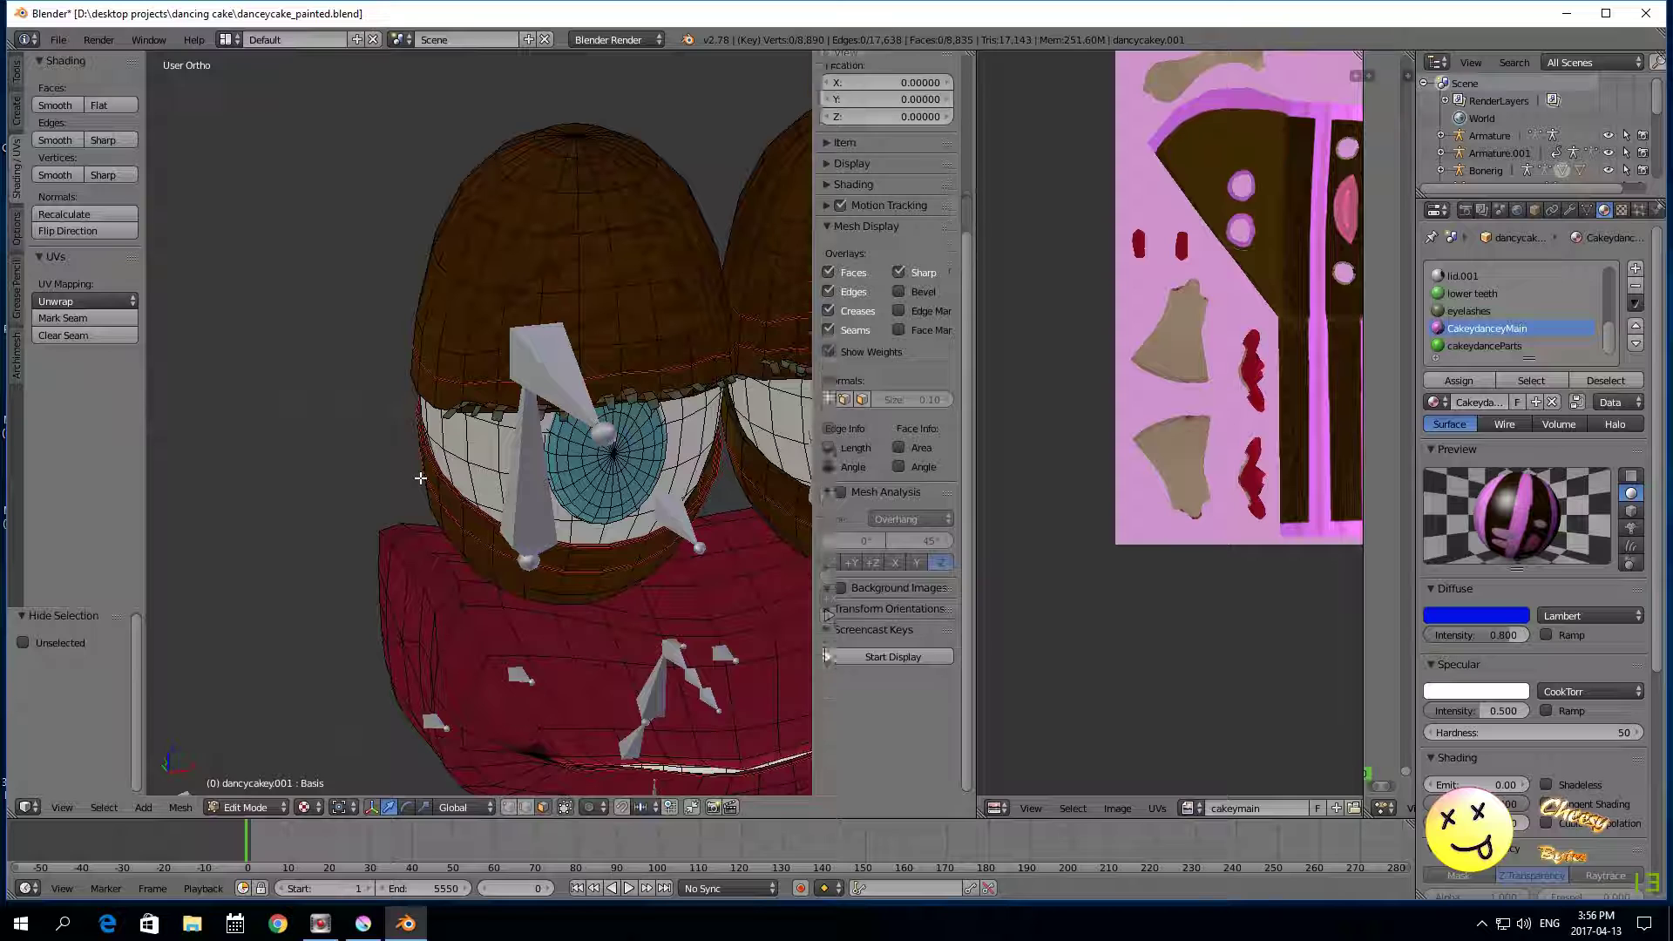
# Step: Select the white eyeball of the left-hand eye by growing the selection from one face, and hide it
pyautogui.rightClick(502, 445)
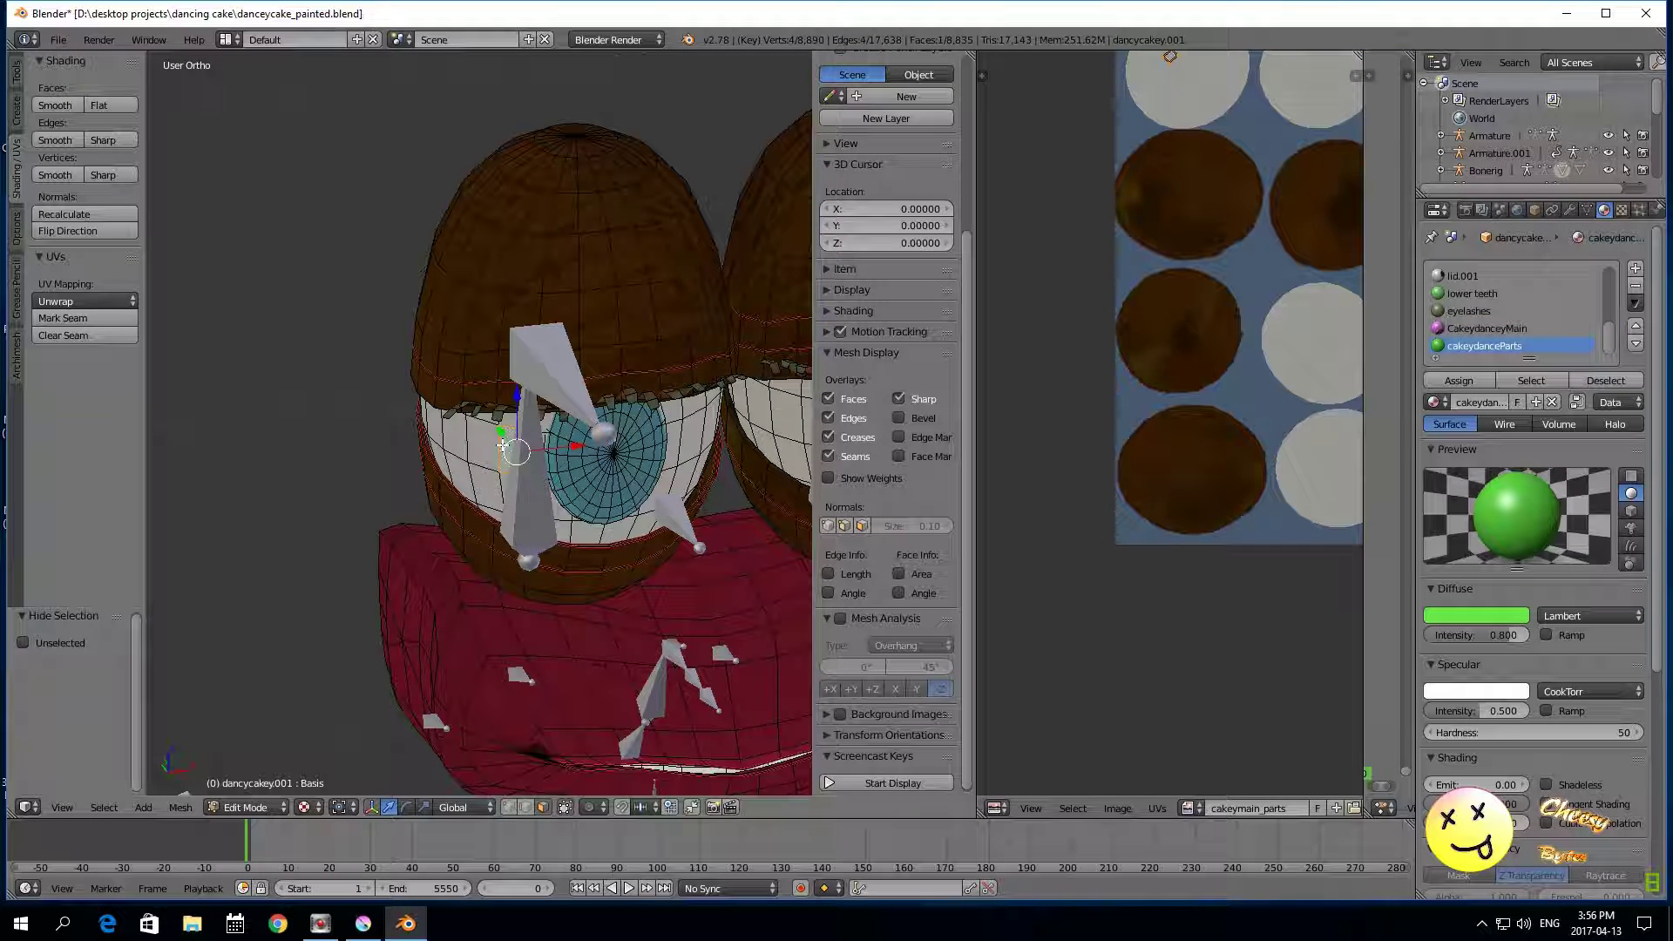
pyautogui.press('ctrl+KP_Add')
pyautogui.press('ctrl+KP_Add')
pyautogui.press('ctrl+KP_Add')
pyautogui.press('ctrl+KP_Add')
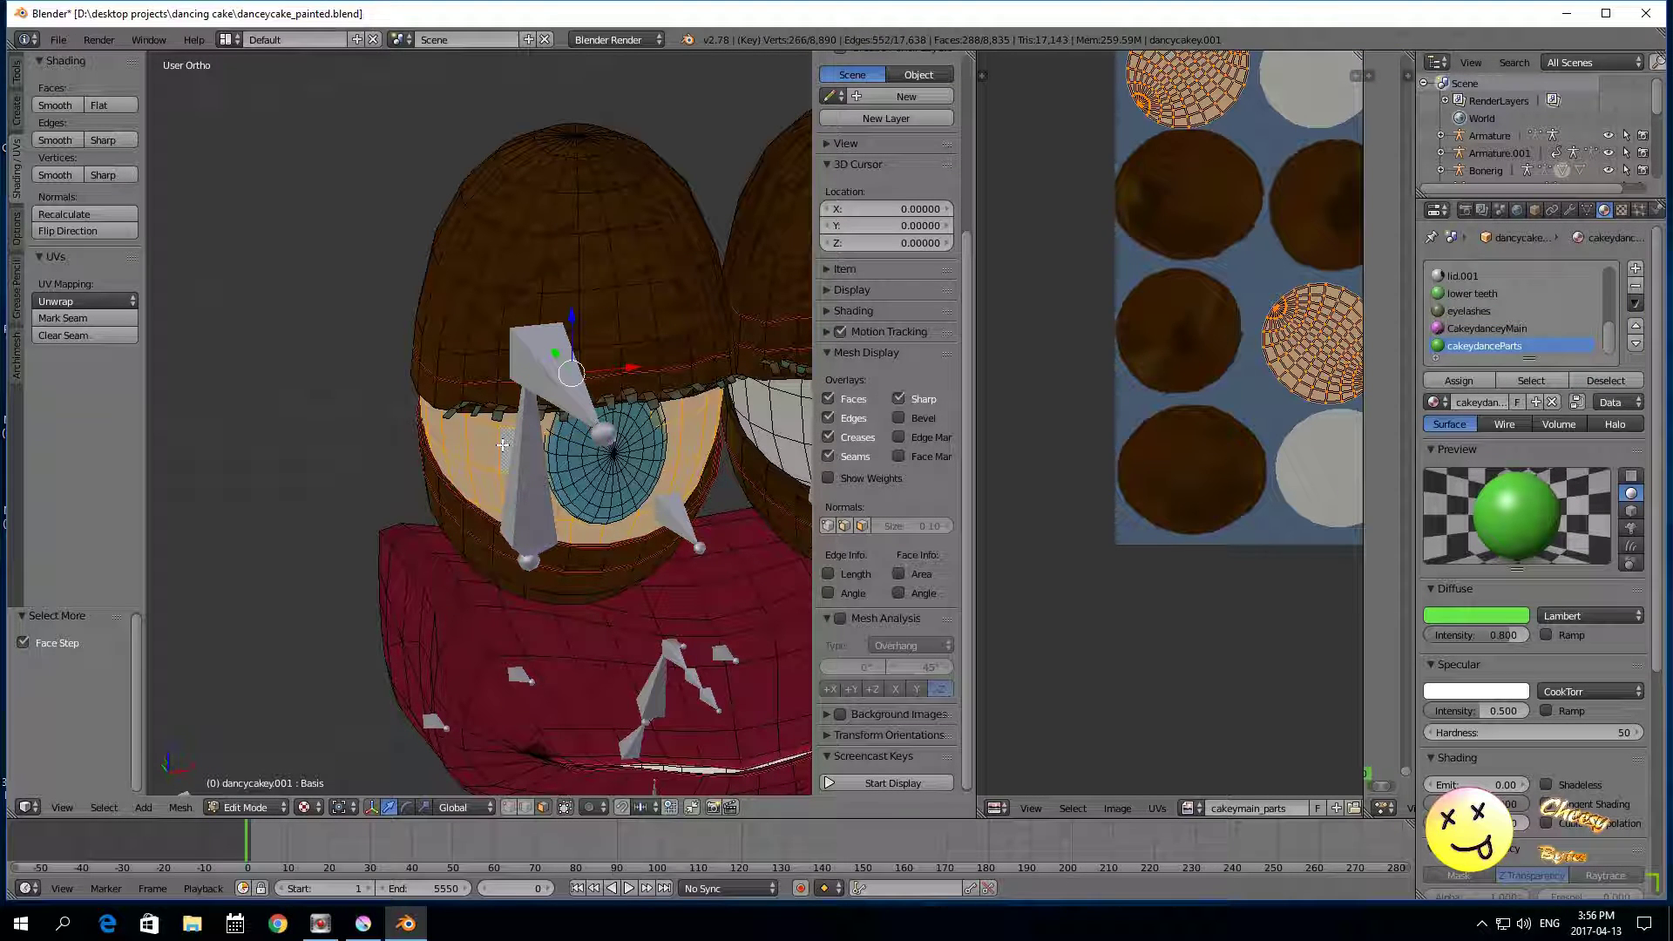
pyautogui.press('h')
# Step: Select the white eyeball of the other eye by growing the selection from one face, and hide it
pyautogui.scroll(-2, 503, 444)
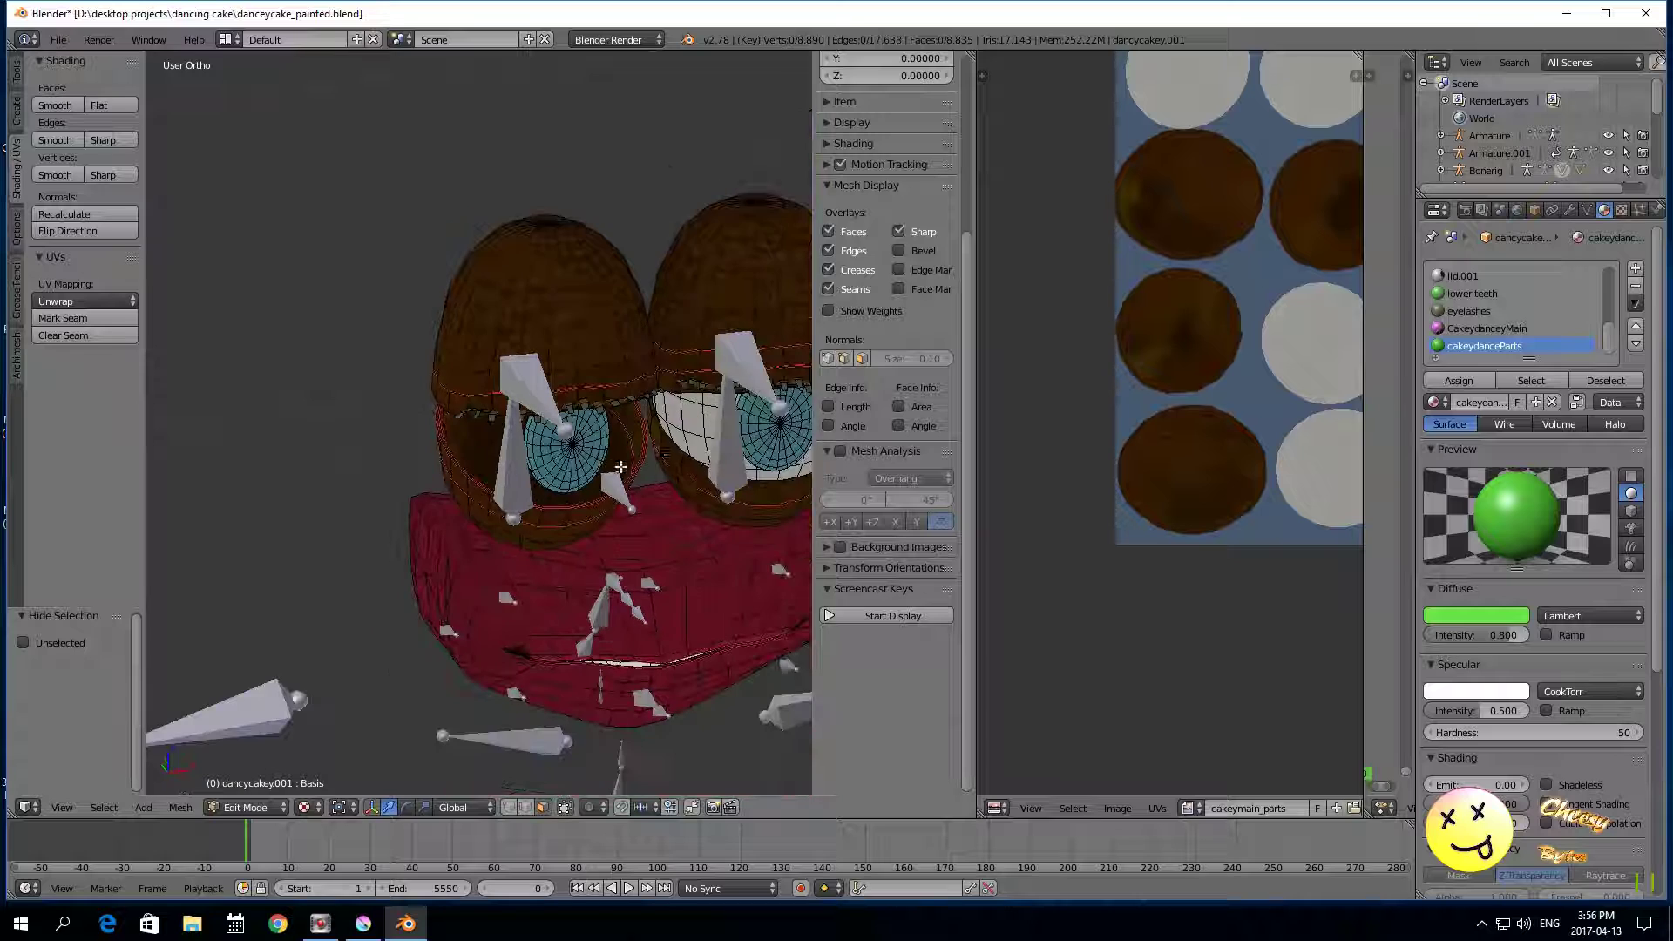
pyautogui.rightClick(684, 432)
pyautogui.press('ctrl+KP_Add')
pyautogui.press('ctrl+KP_Add')
pyautogui.press('ctrl+KP_Add')
pyautogui.press('ctrl+KP_Add')
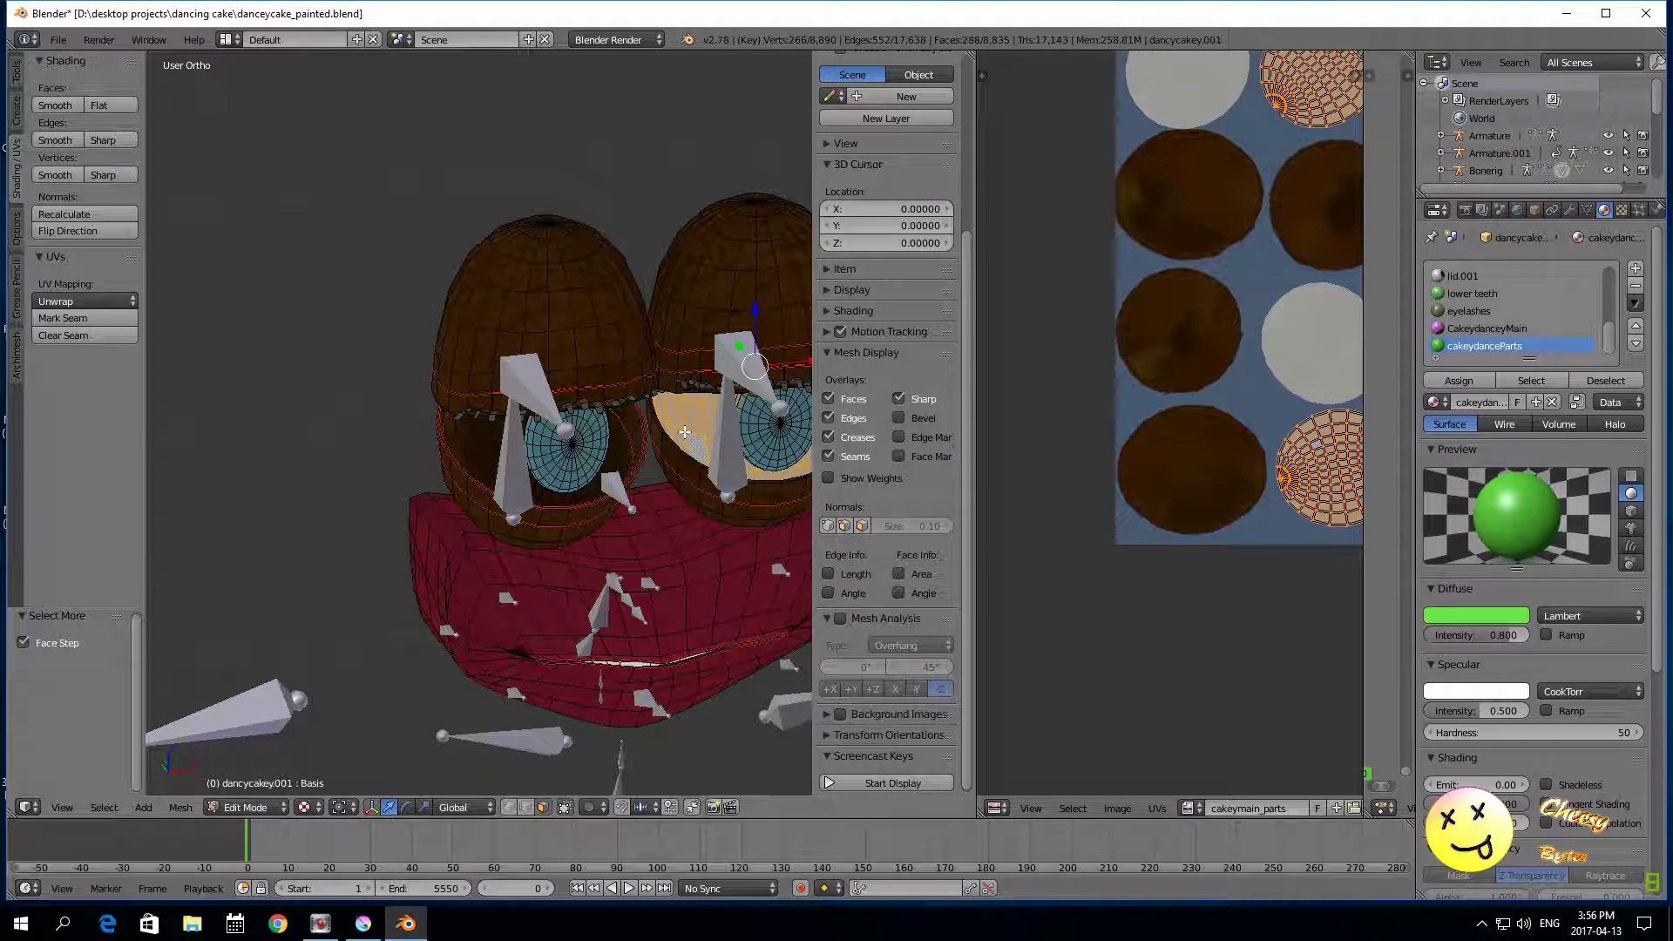
pyautogui.press('h')
# Step: Inspect the inside of the eyelids and select one lower eyelid's inner band of linked faces, delimited by seams
pyautogui.scroll(4, 480, 479)
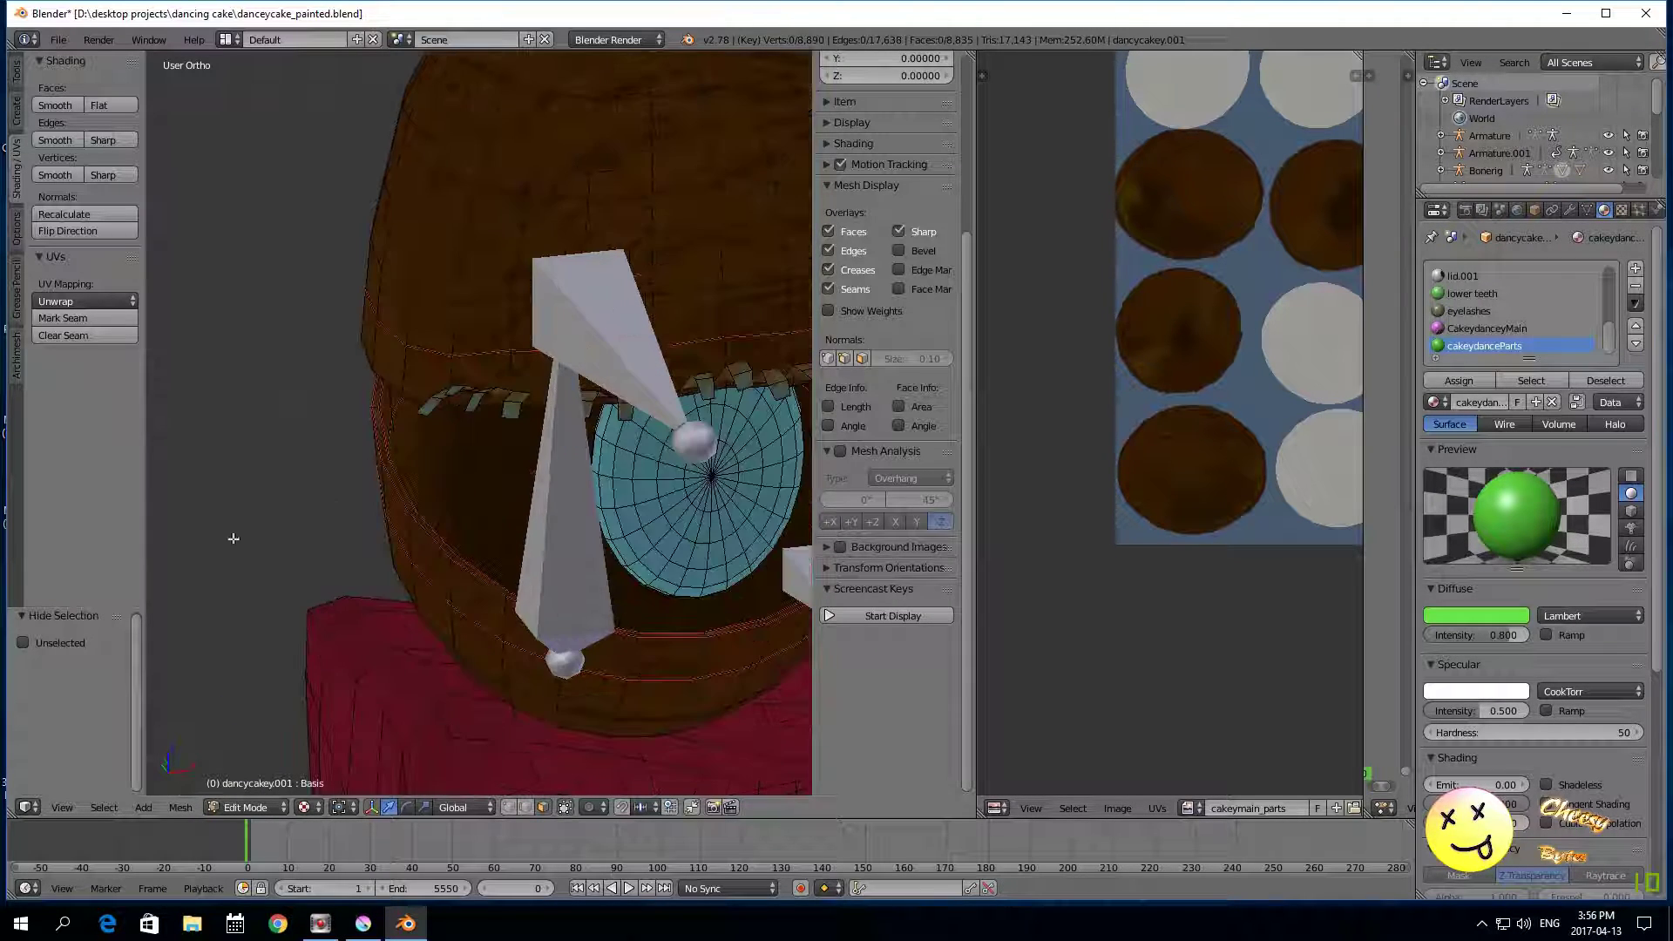
pyautogui.scroll(-2, 277, 540)
pyautogui.moveTo(288, 523); pyautogui.dragTo(403, 486, button='middle')
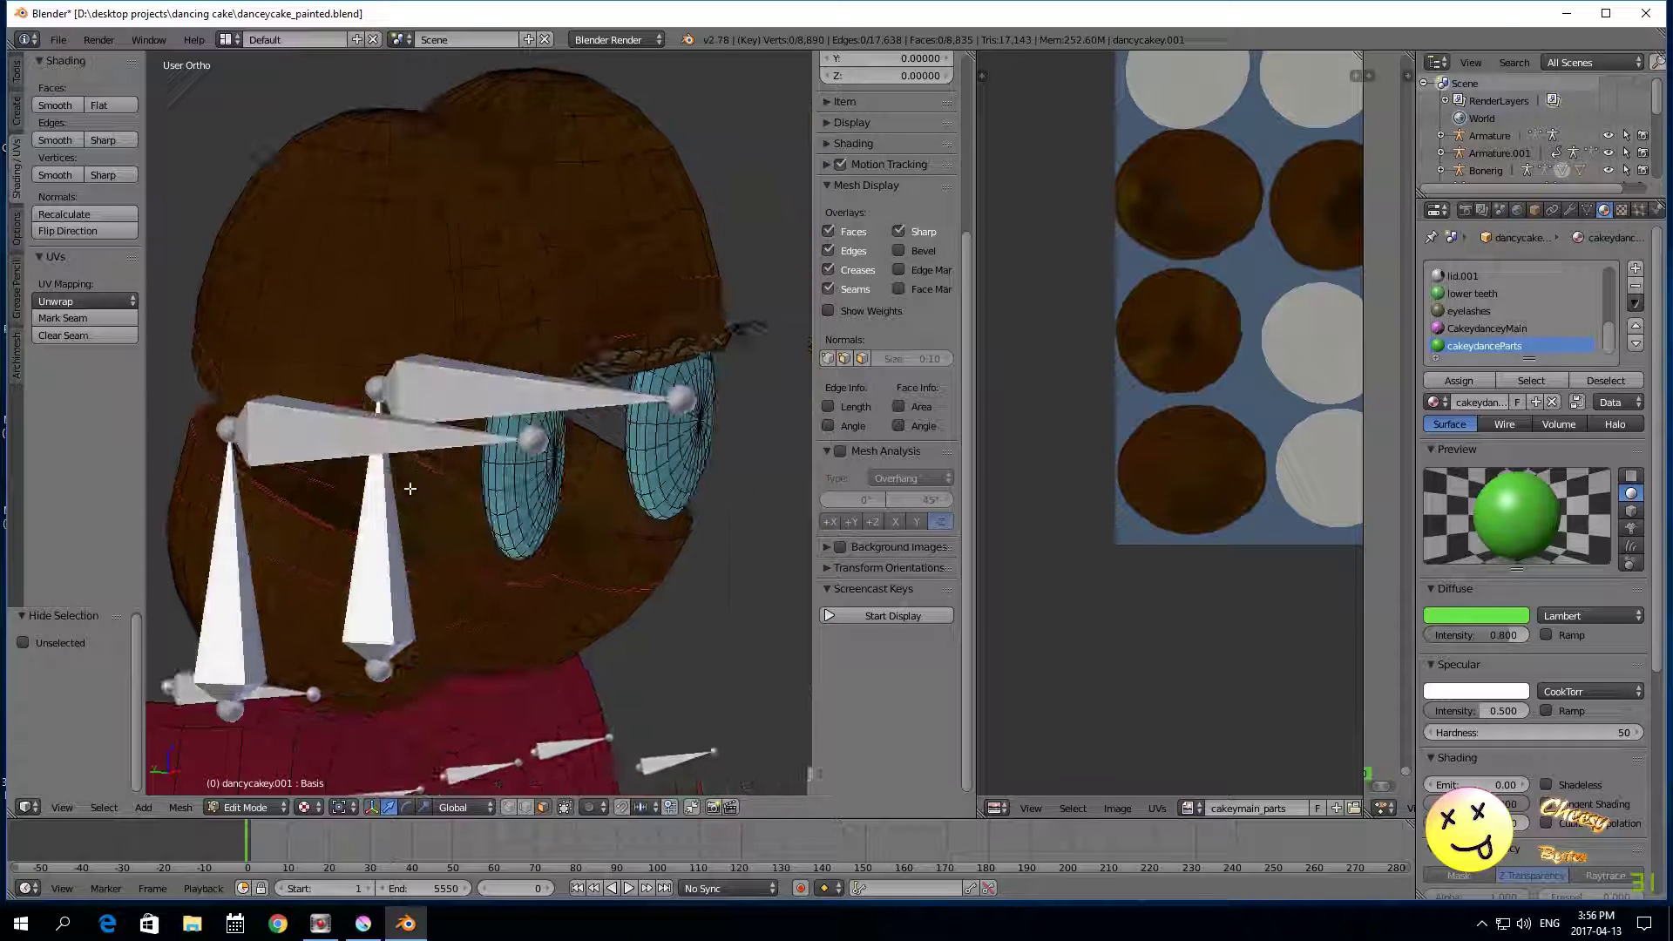
pyautogui.rightClick(419, 498)
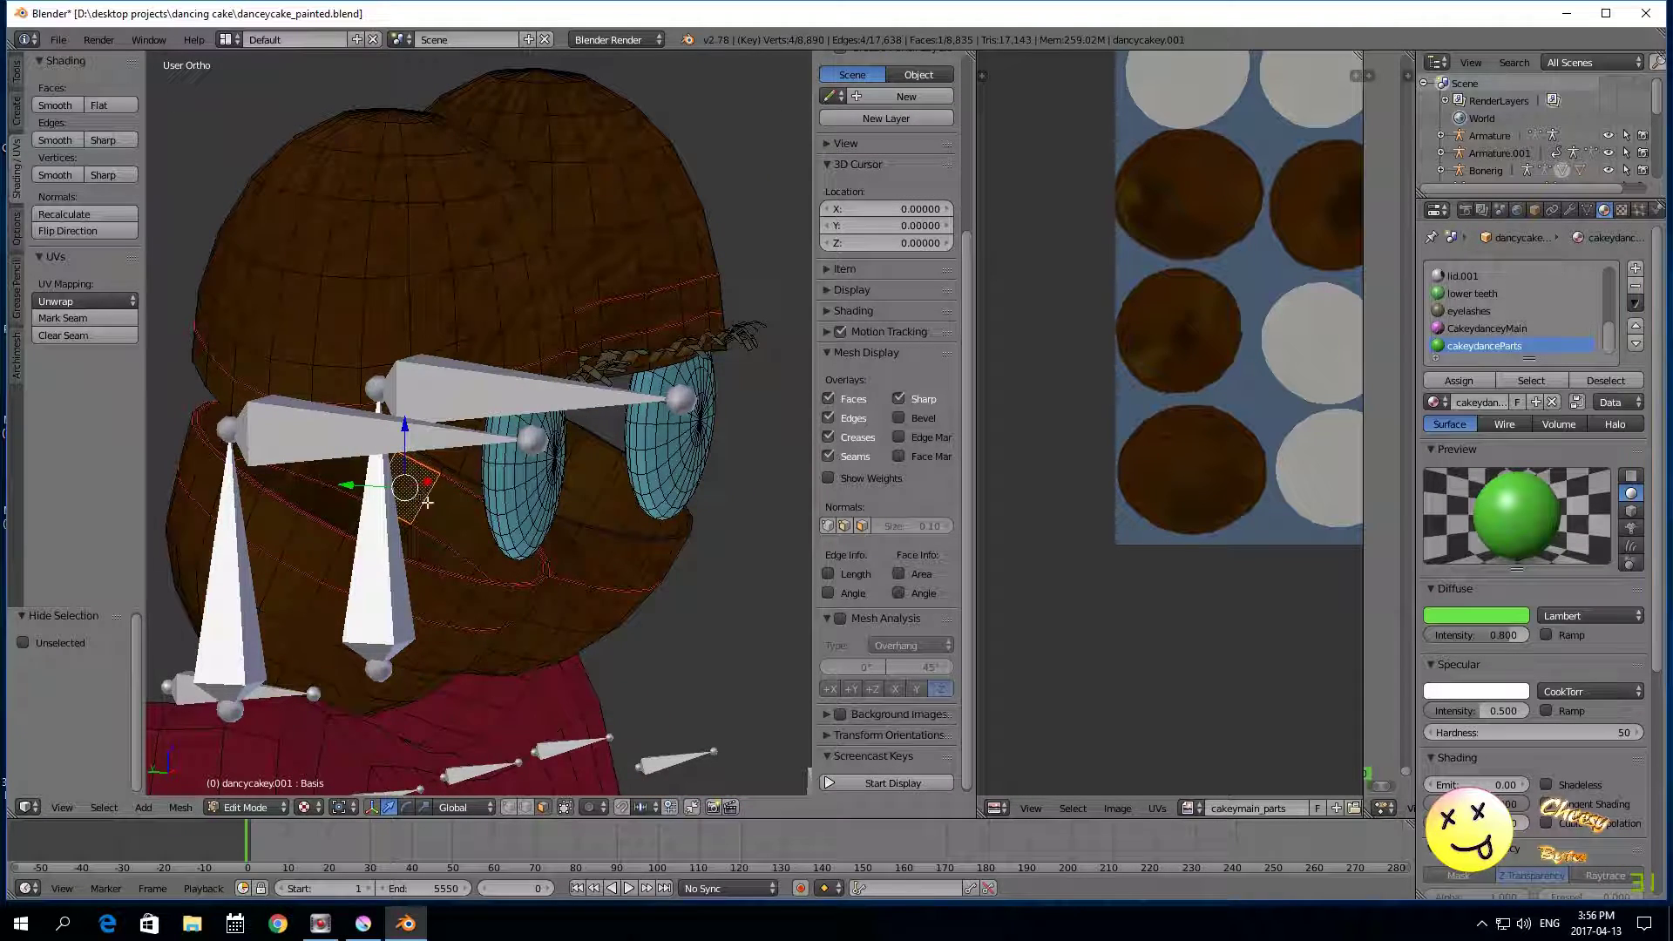
pyautogui.scroll(3, 429, 523)
pyautogui.scroll(-2, 418, 557)
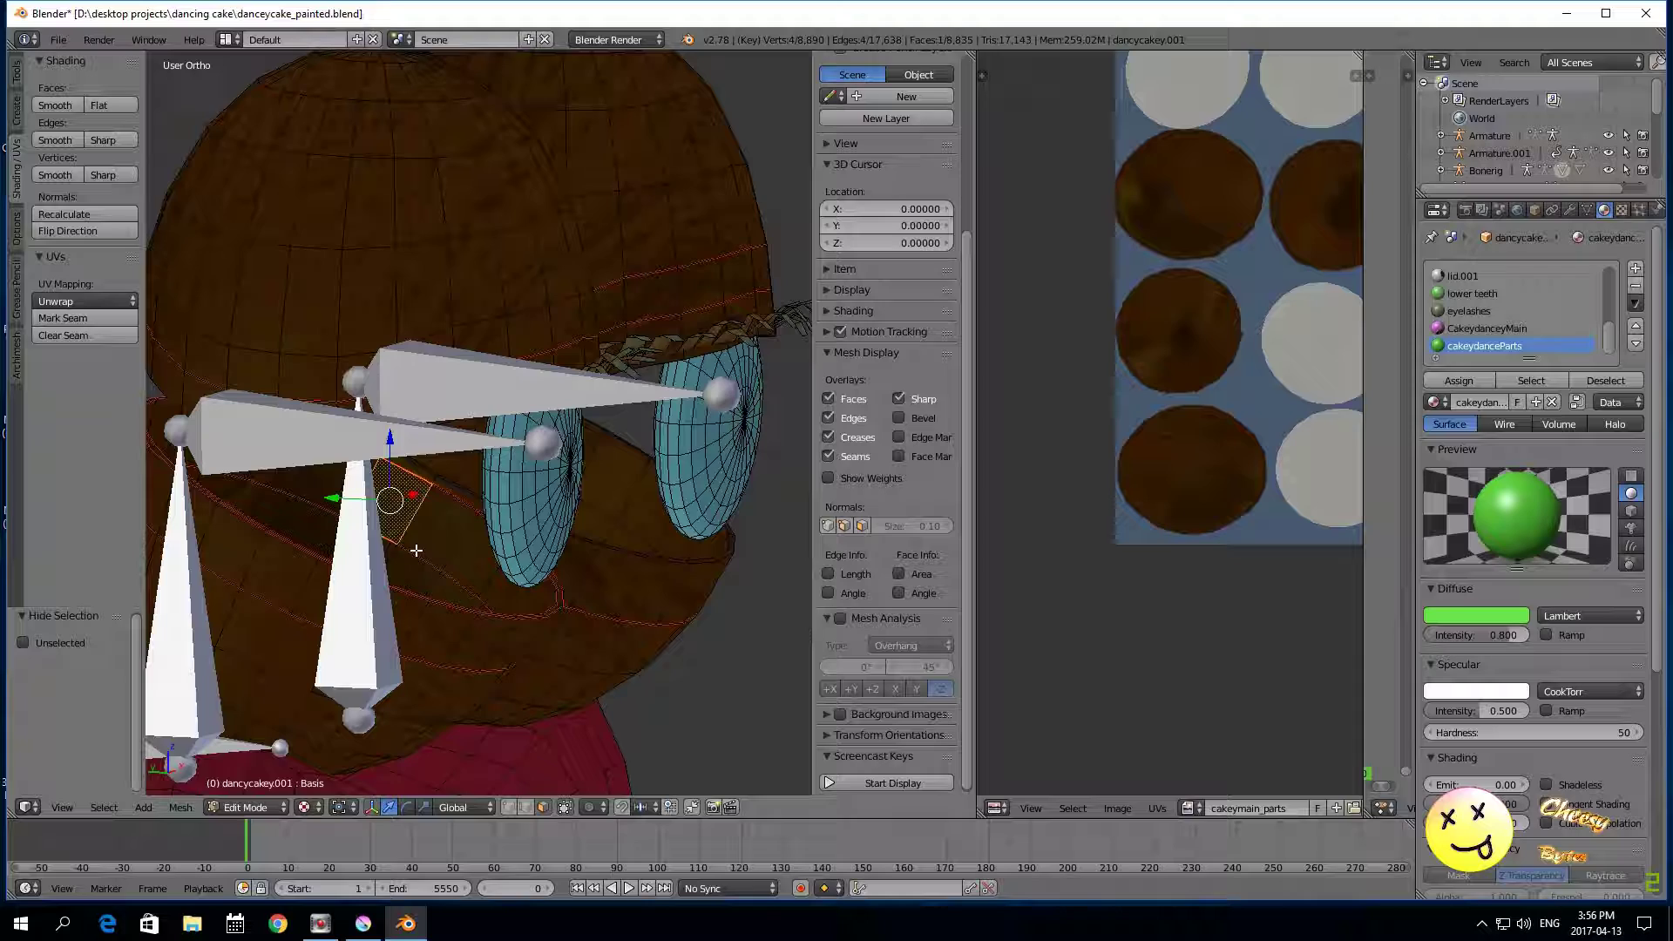
pyautogui.scroll(-2, 677, 631)
pyautogui.scroll(-2, 246, 467)
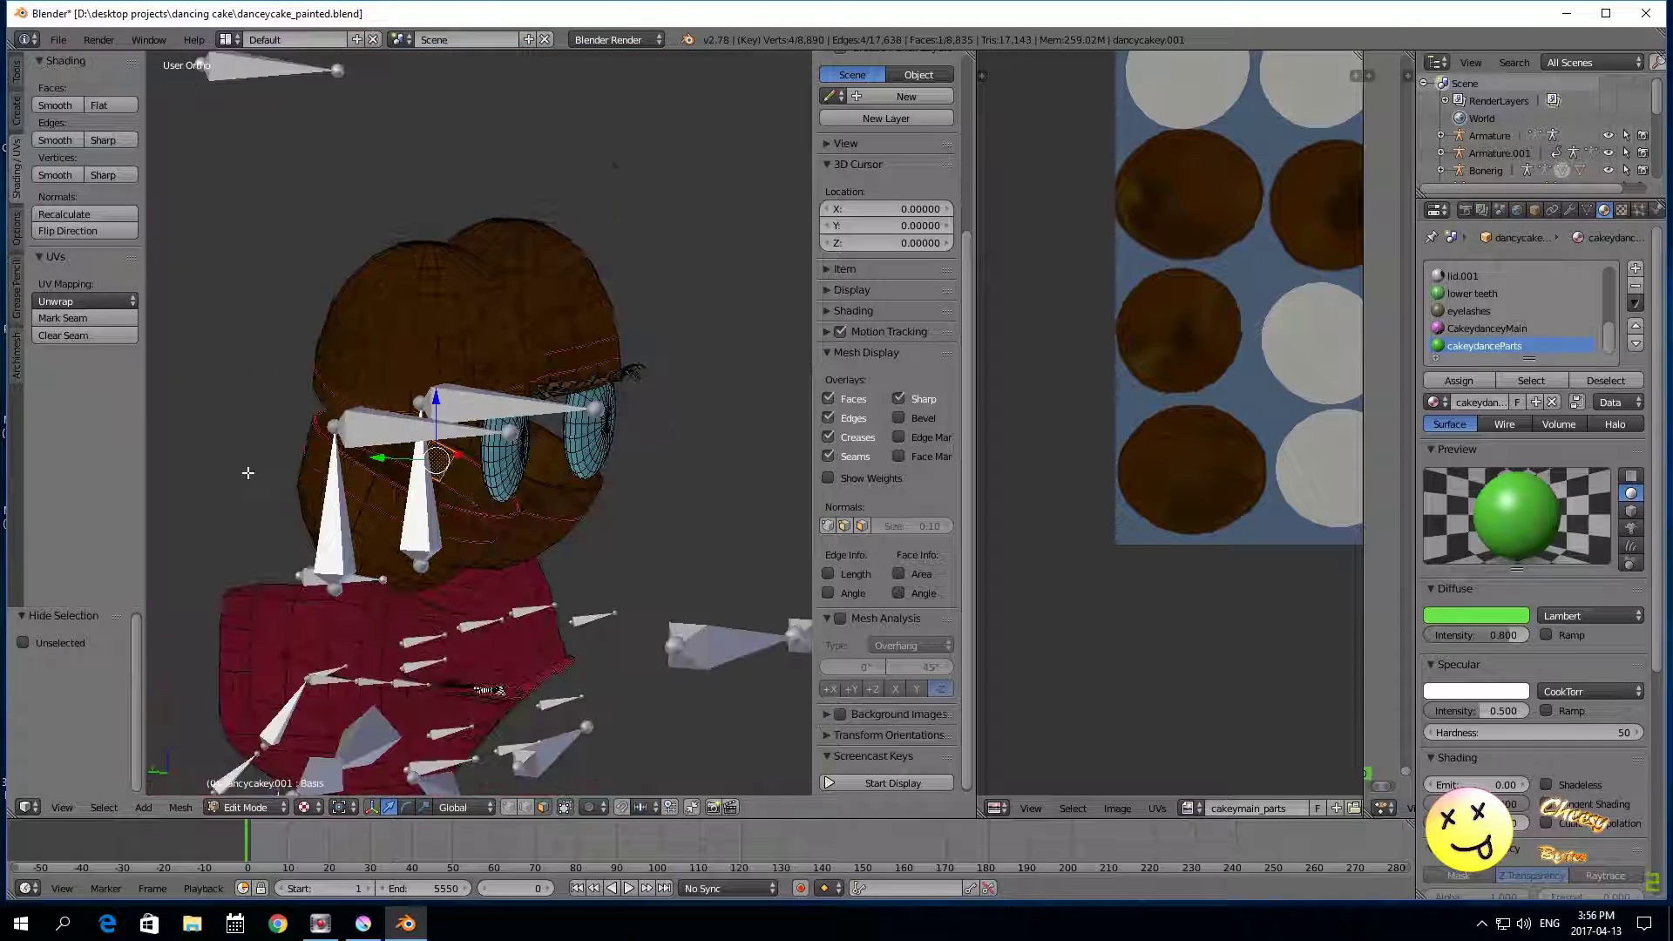
pyautogui.moveTo(239, 467); pyautogui.dragTo(417, 576, button='middle')
pyautogui.rightClick(417, 576)
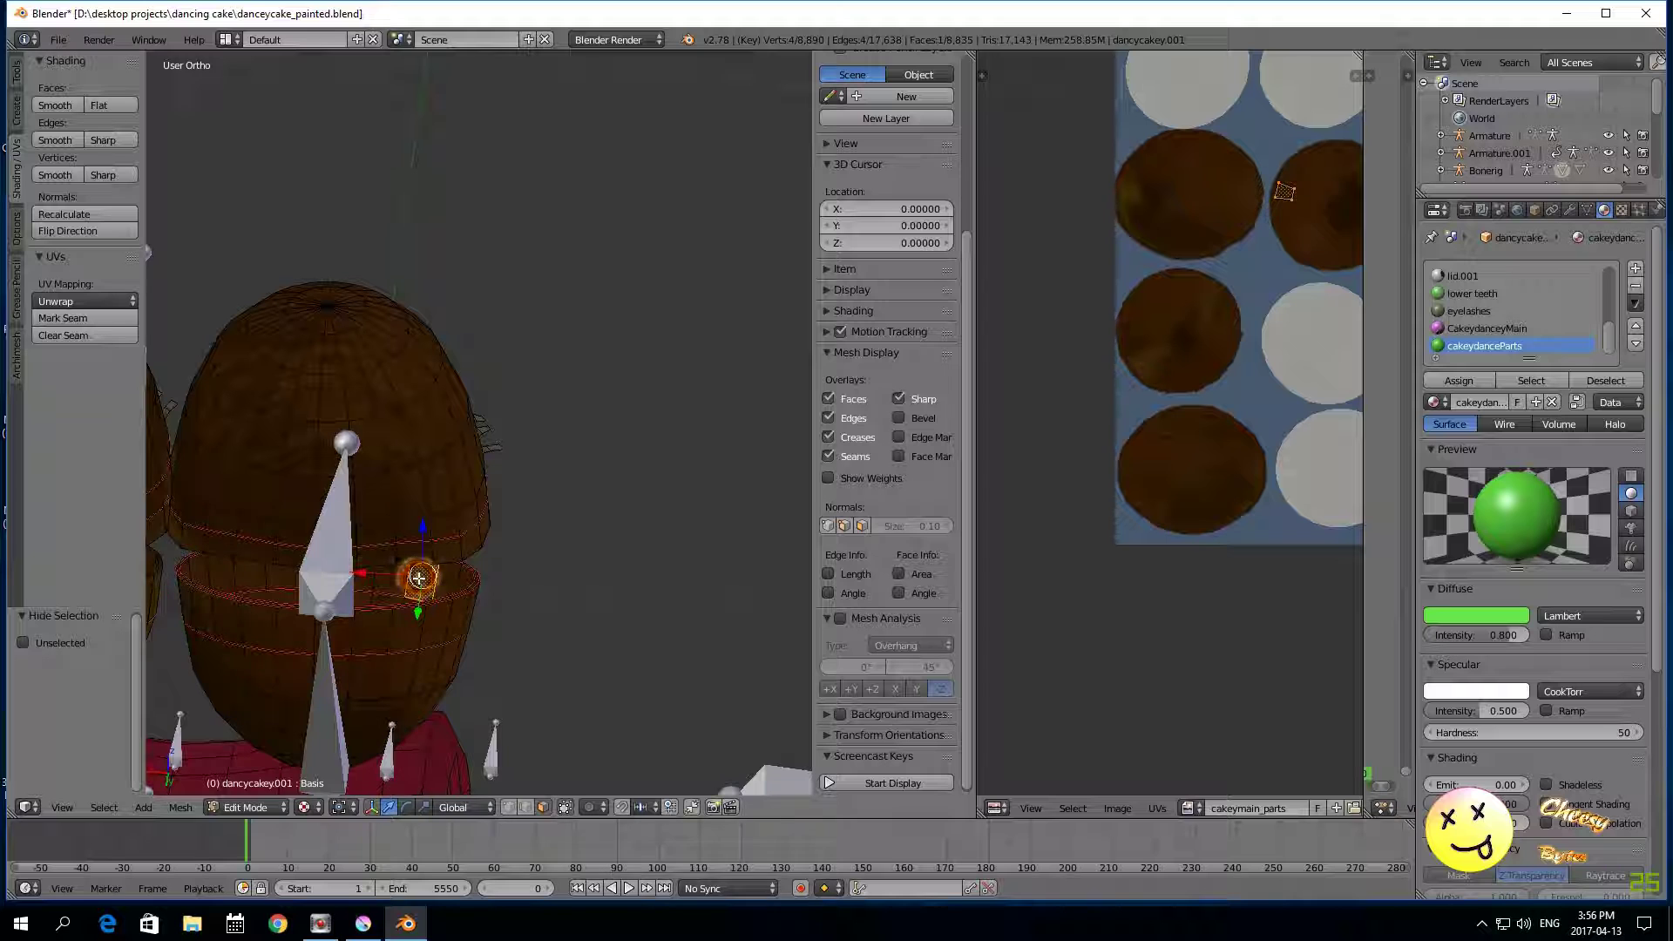
pyautogui.press('l')
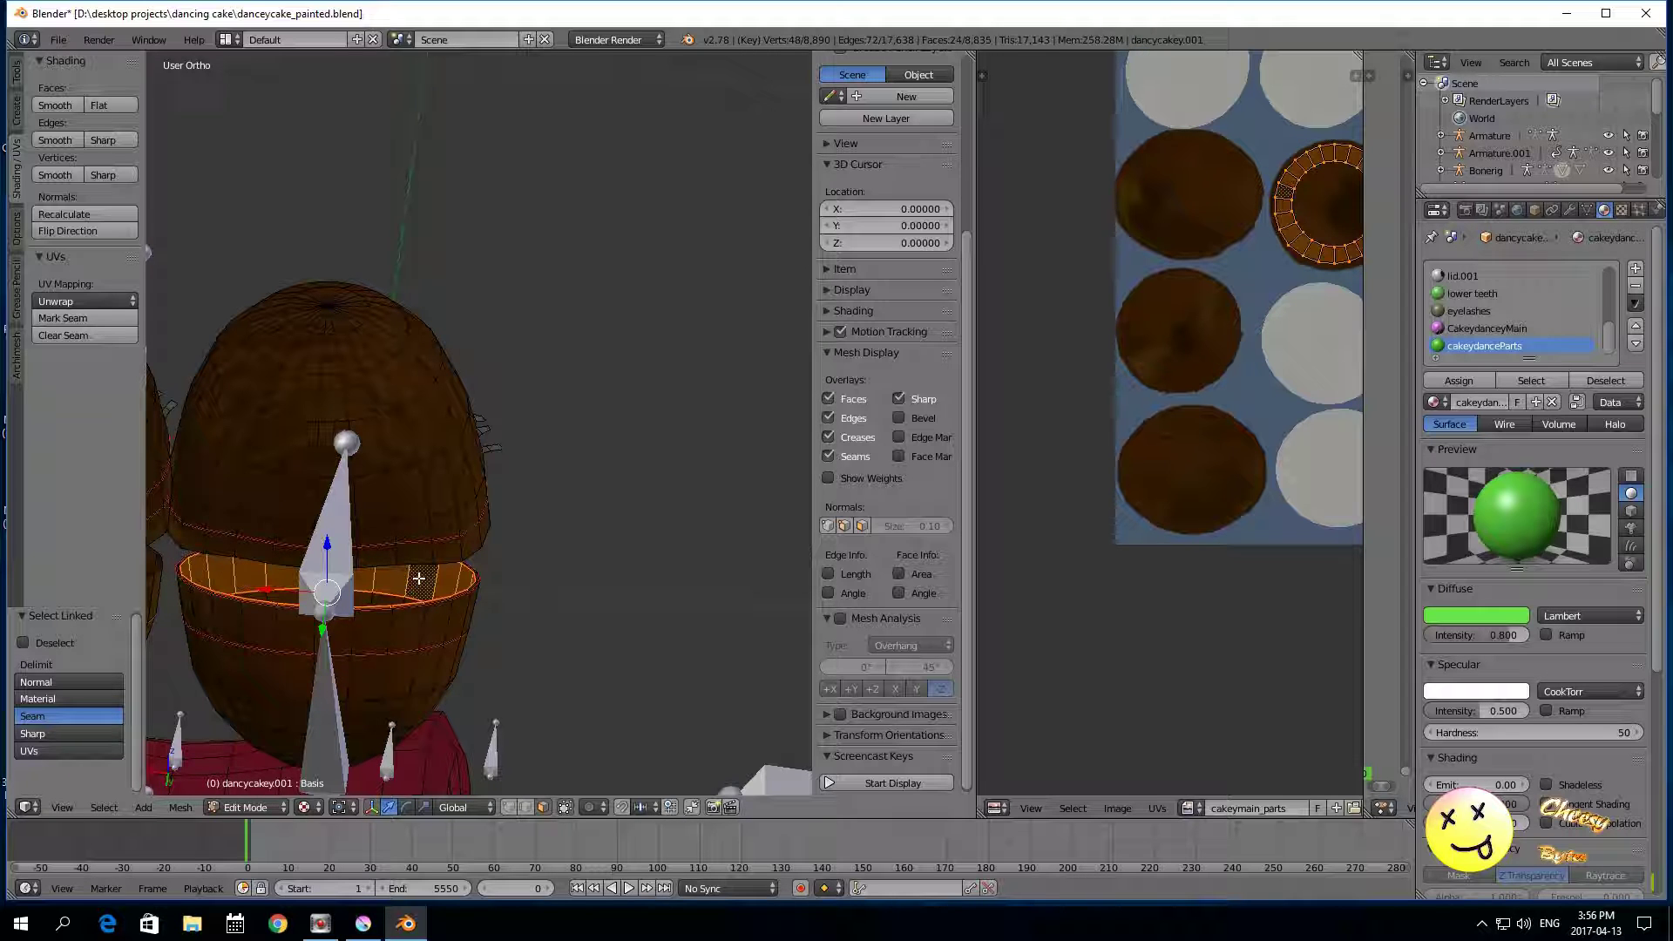
# Step: Select the seam-delimited linked inner faces of the neighbouring eye's lower eyelid to check their place on the texture
pyautogui.scroll(-2, 545, 591)
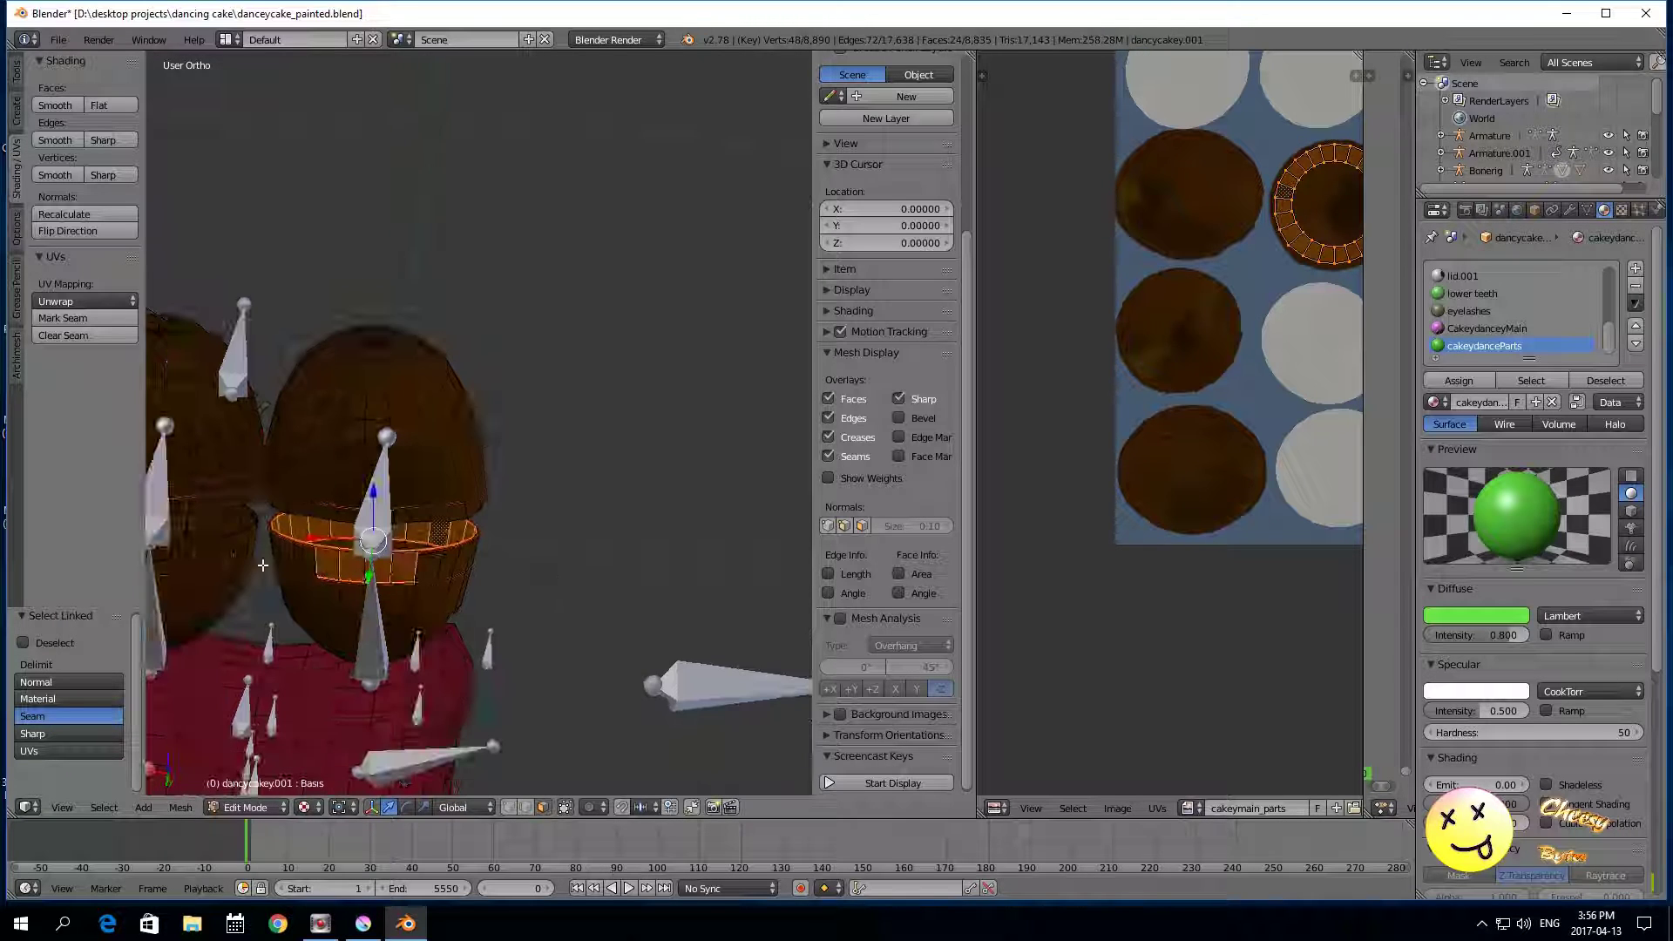
pyautogui.rightClick(234, 525)
pyautogui.press('l')
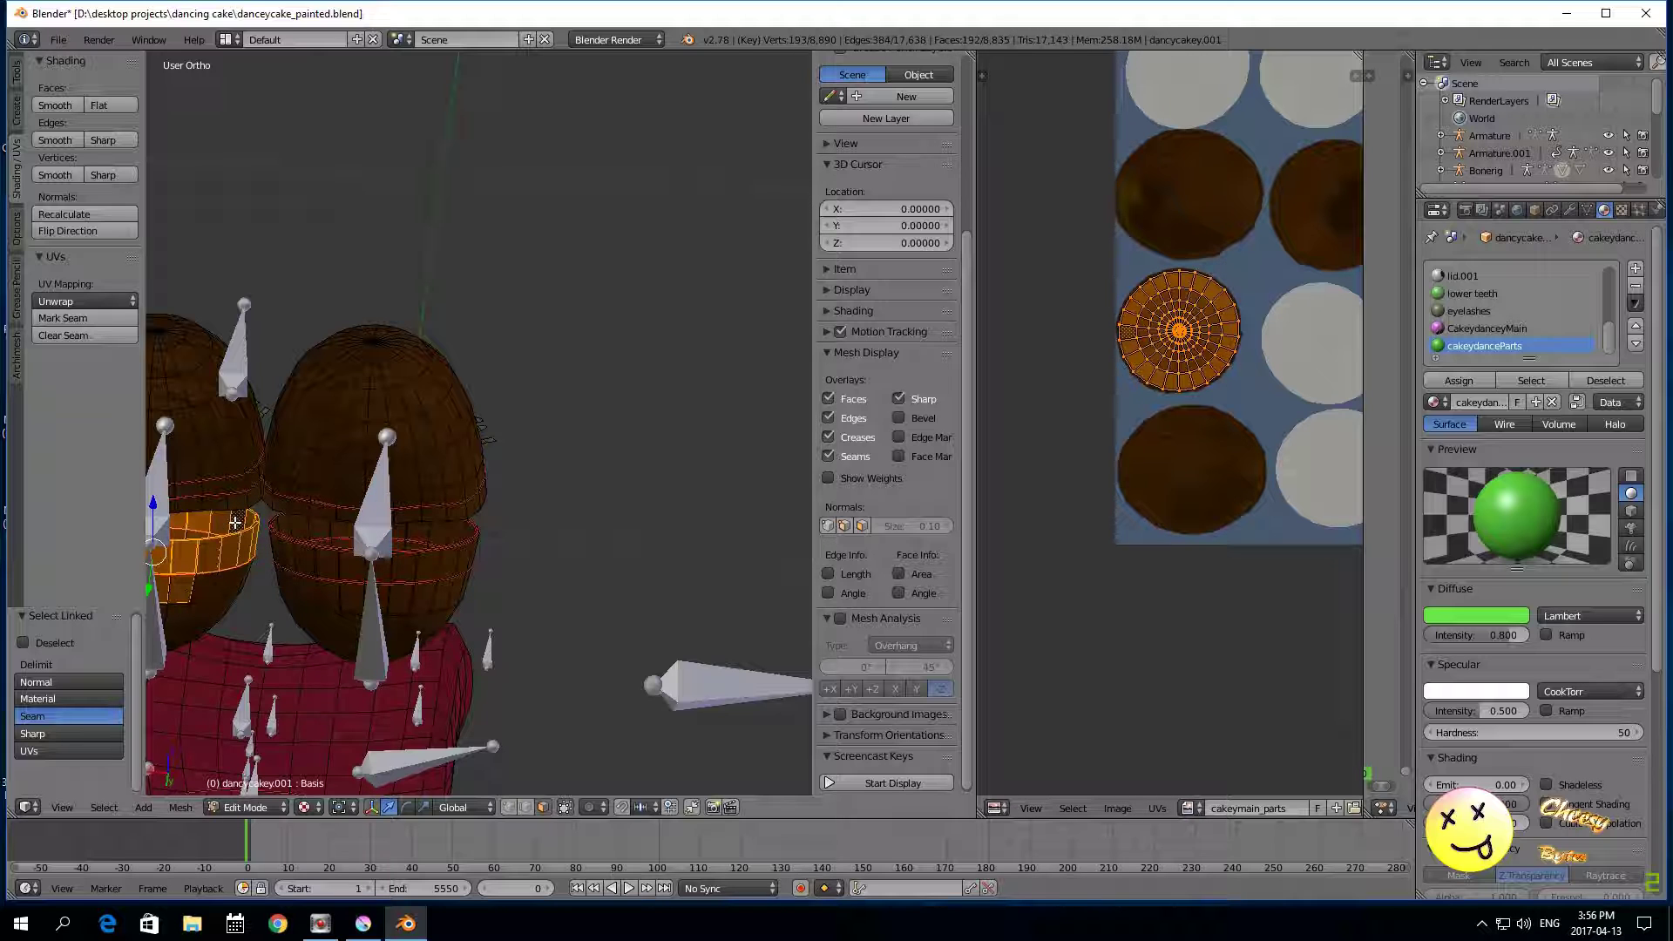
# Step: Select the seam-delimited rim band of one upper eyelid and examine it from several angles
pyautogui.moveTo(337, 536); pyautogui.dragTo(448, 398, button='middle')
pyautogui.rightClick(477, 396)
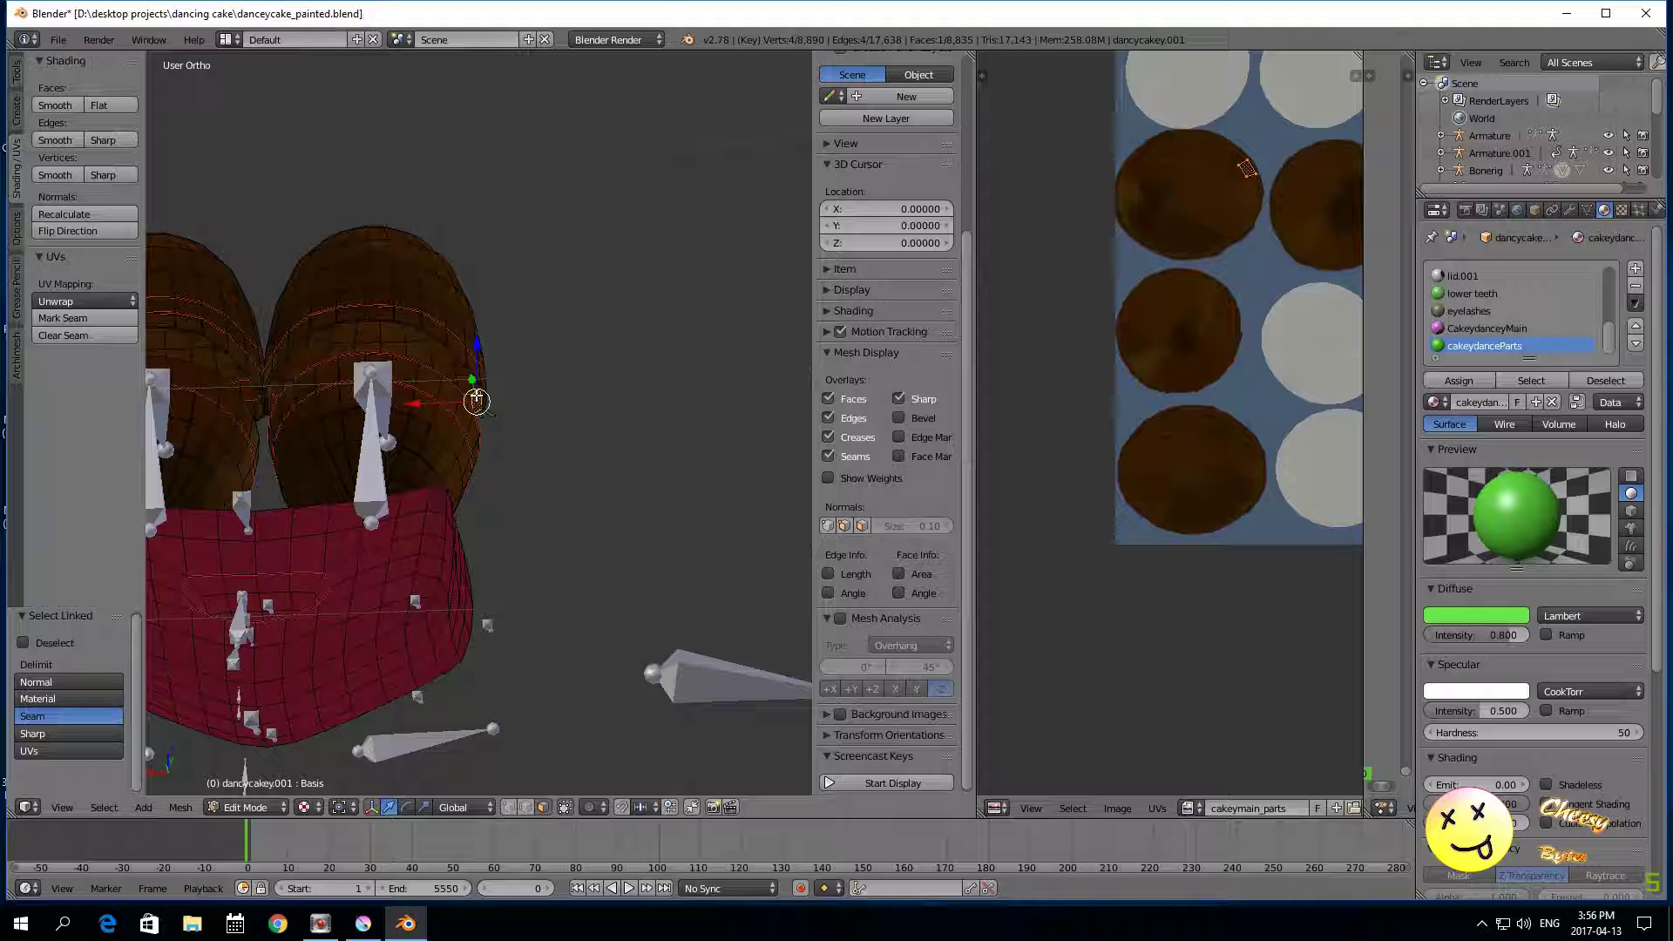
pyautogui.press('l')
pyautogui.moveTo(479, 398); pyautogui.dragTo(411, 400, button='middle')
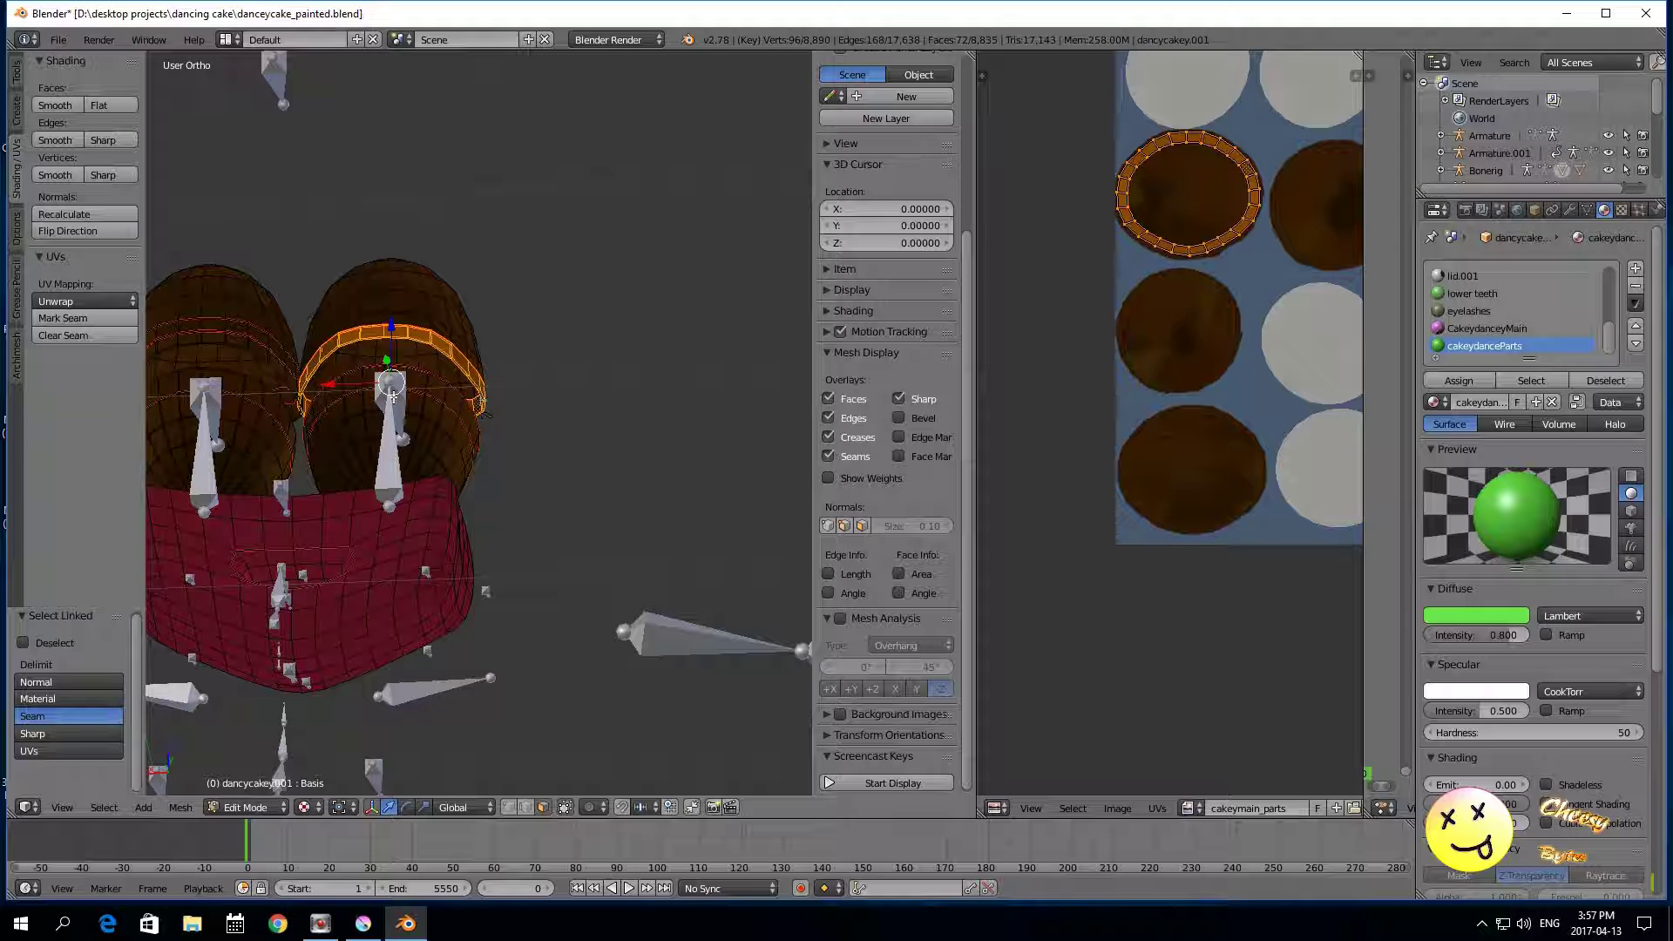
pyautogui.moveTo(268, 367); pyautogui.dragTo(269, 335, button='middle')
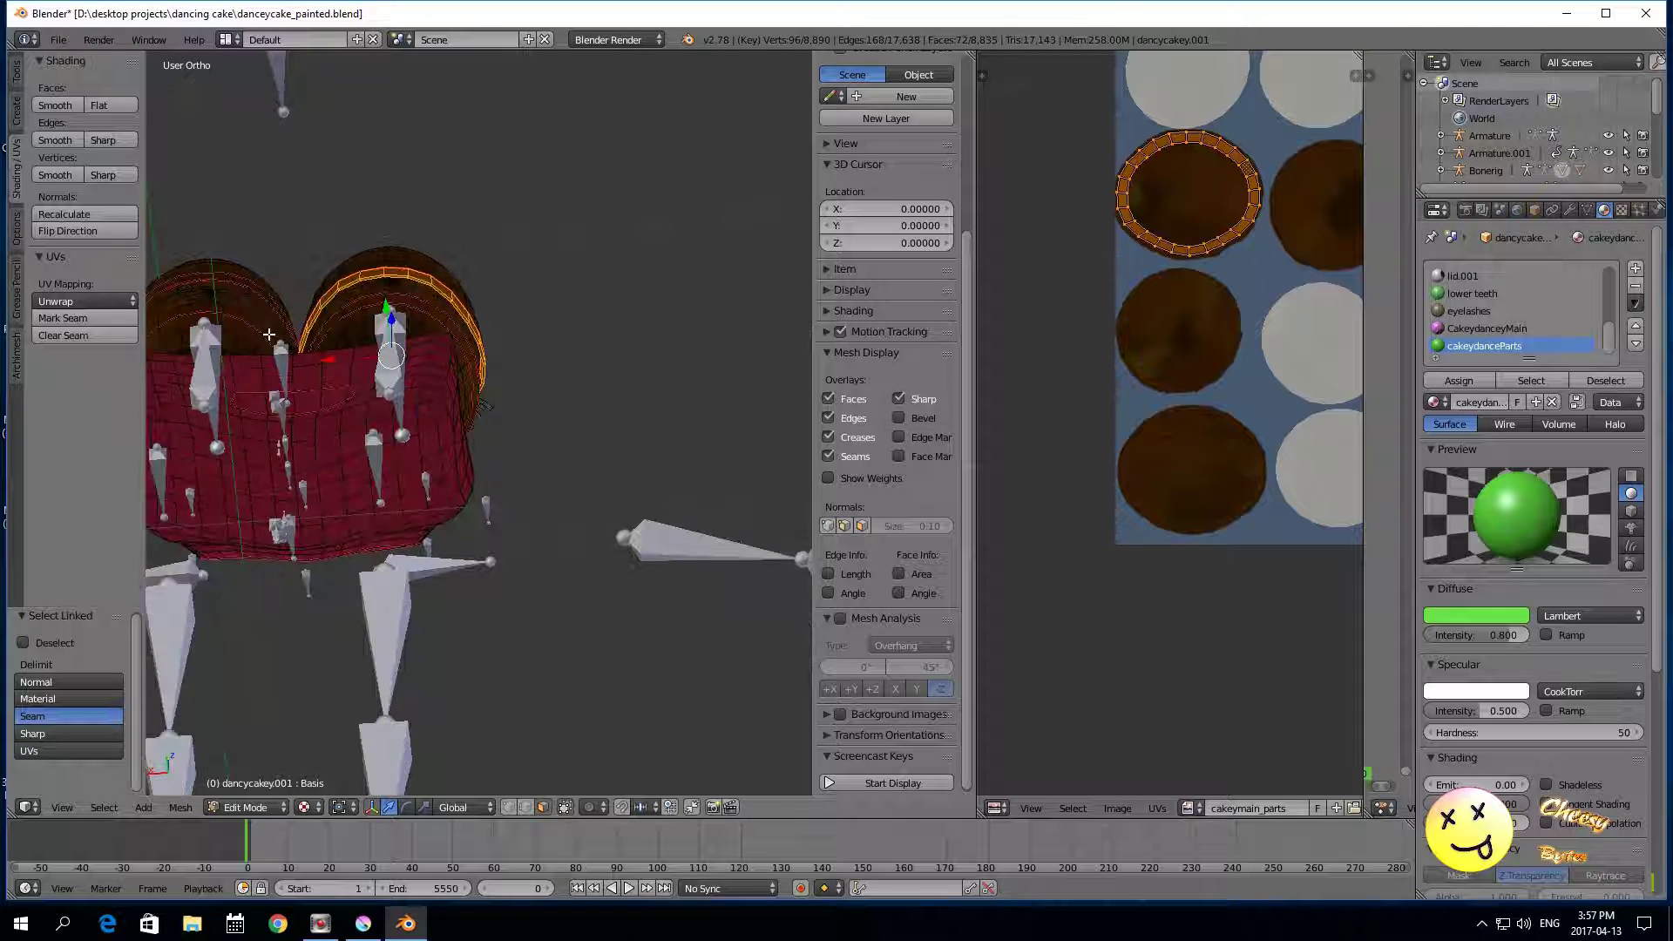
pyautogui.moveTo(543, 398); pyautogui.dragTo(609, 422, button='middle')
pyautogui.scroll(4, 601, 436)
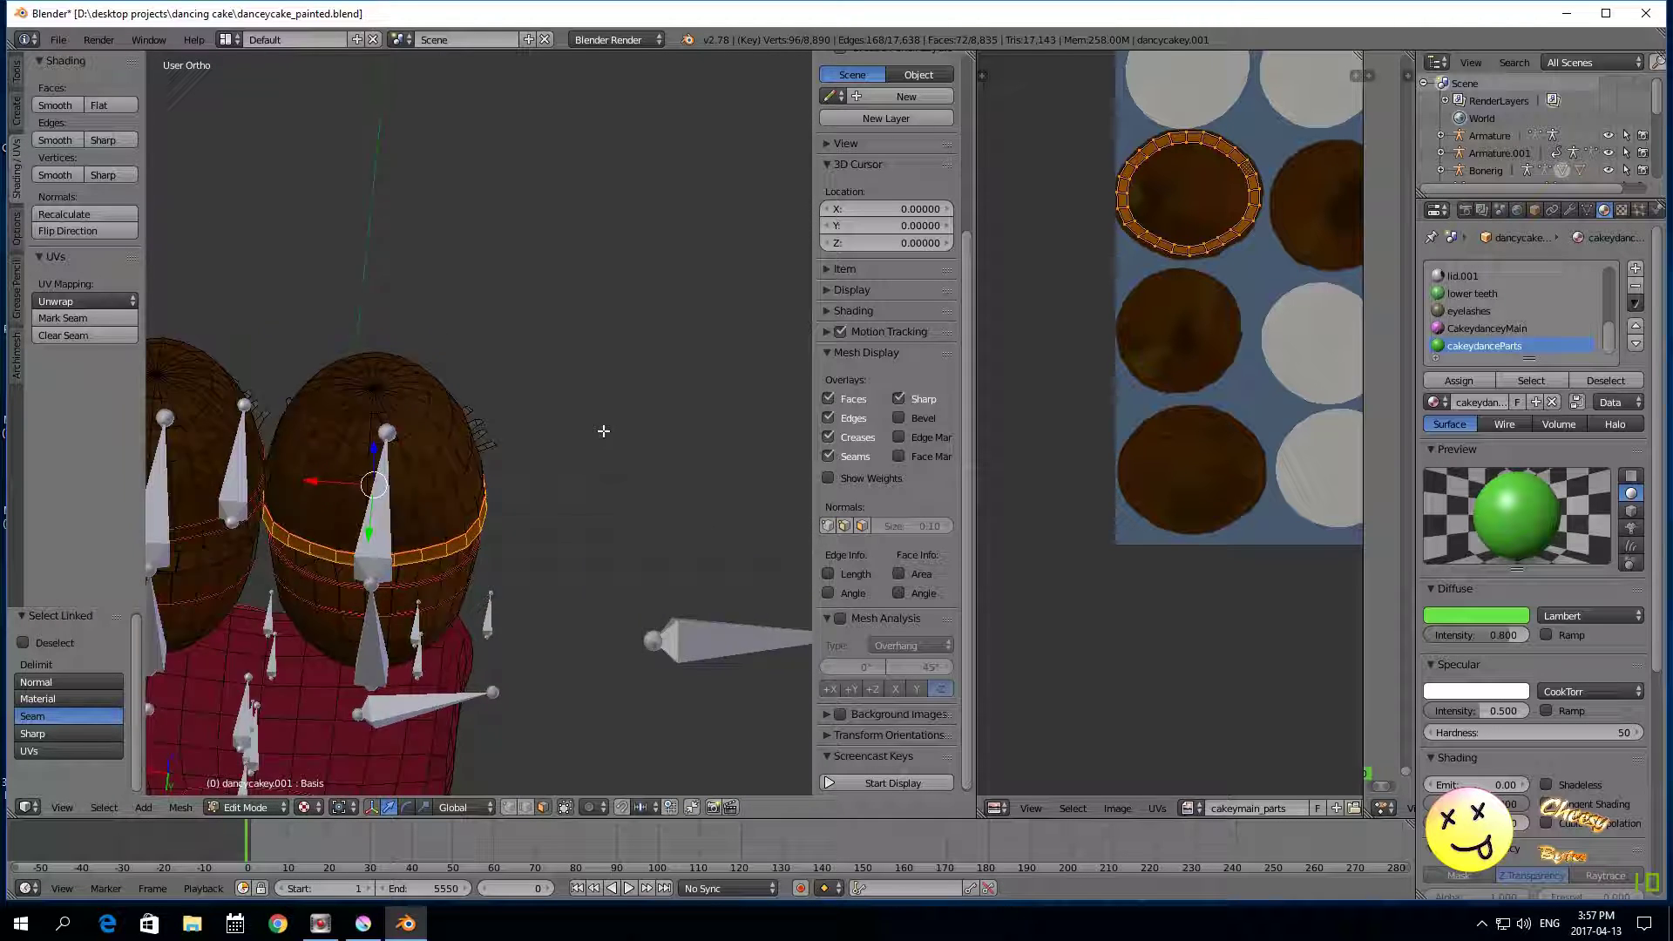
# Step: Reveal all hidden geometry with nothing selected and return the cake mesh to Object Mode
pyautogui.hotkey('alt', 'h')
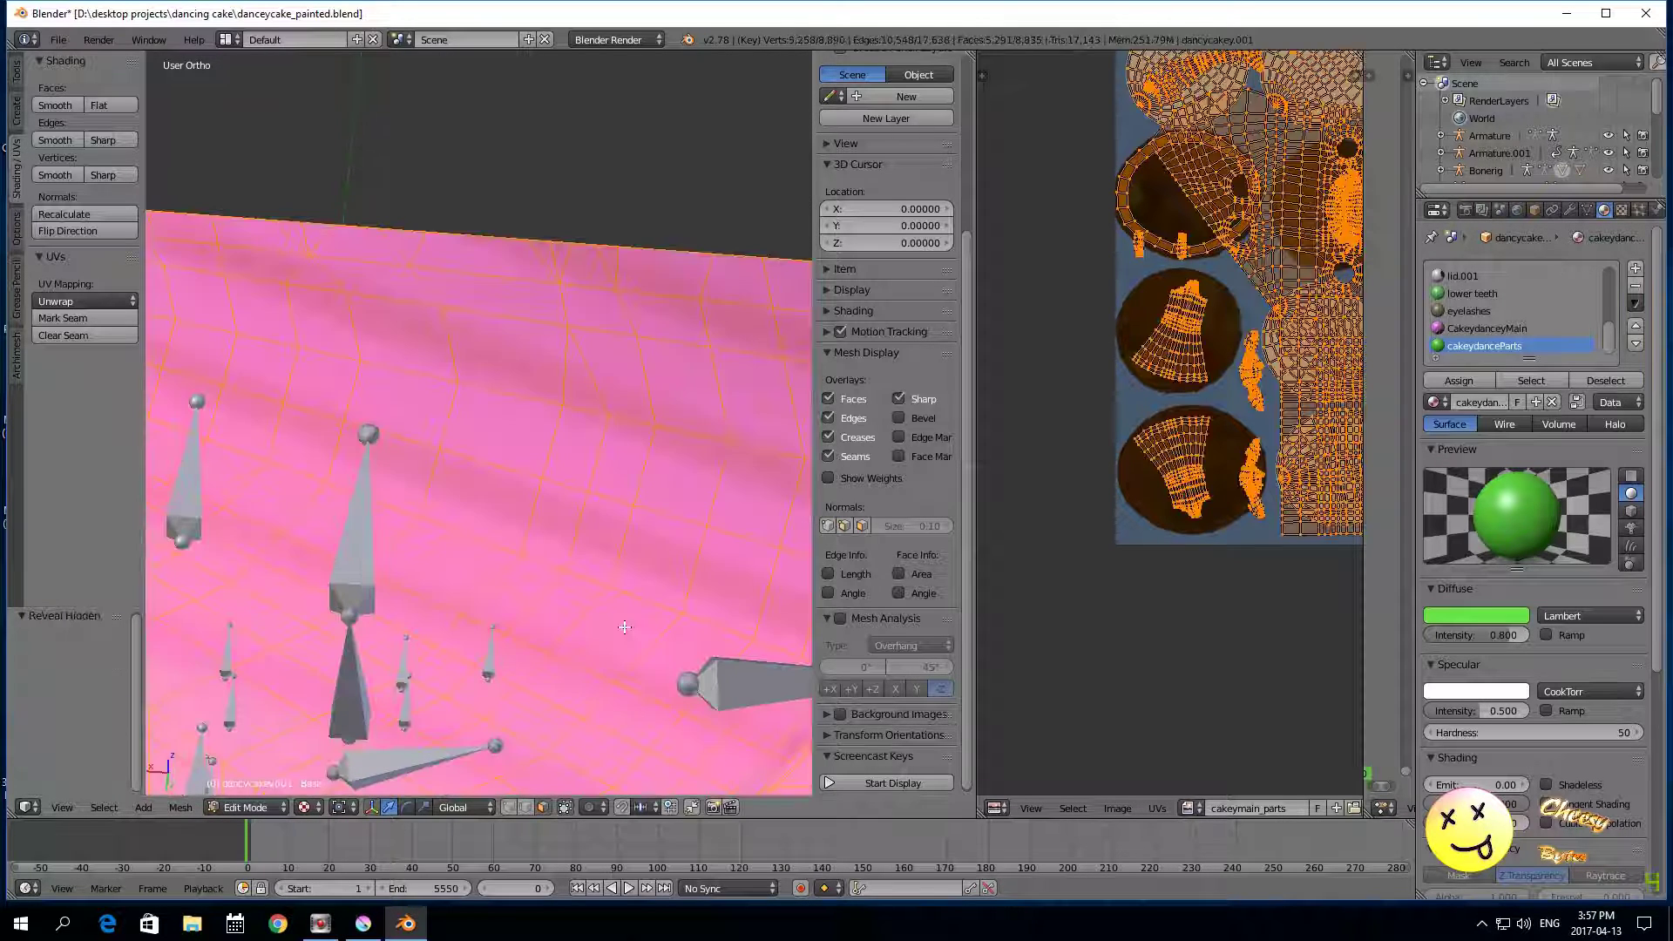
pyautogui.press('a')
pyautogui.scroll(-8, 480, 523)
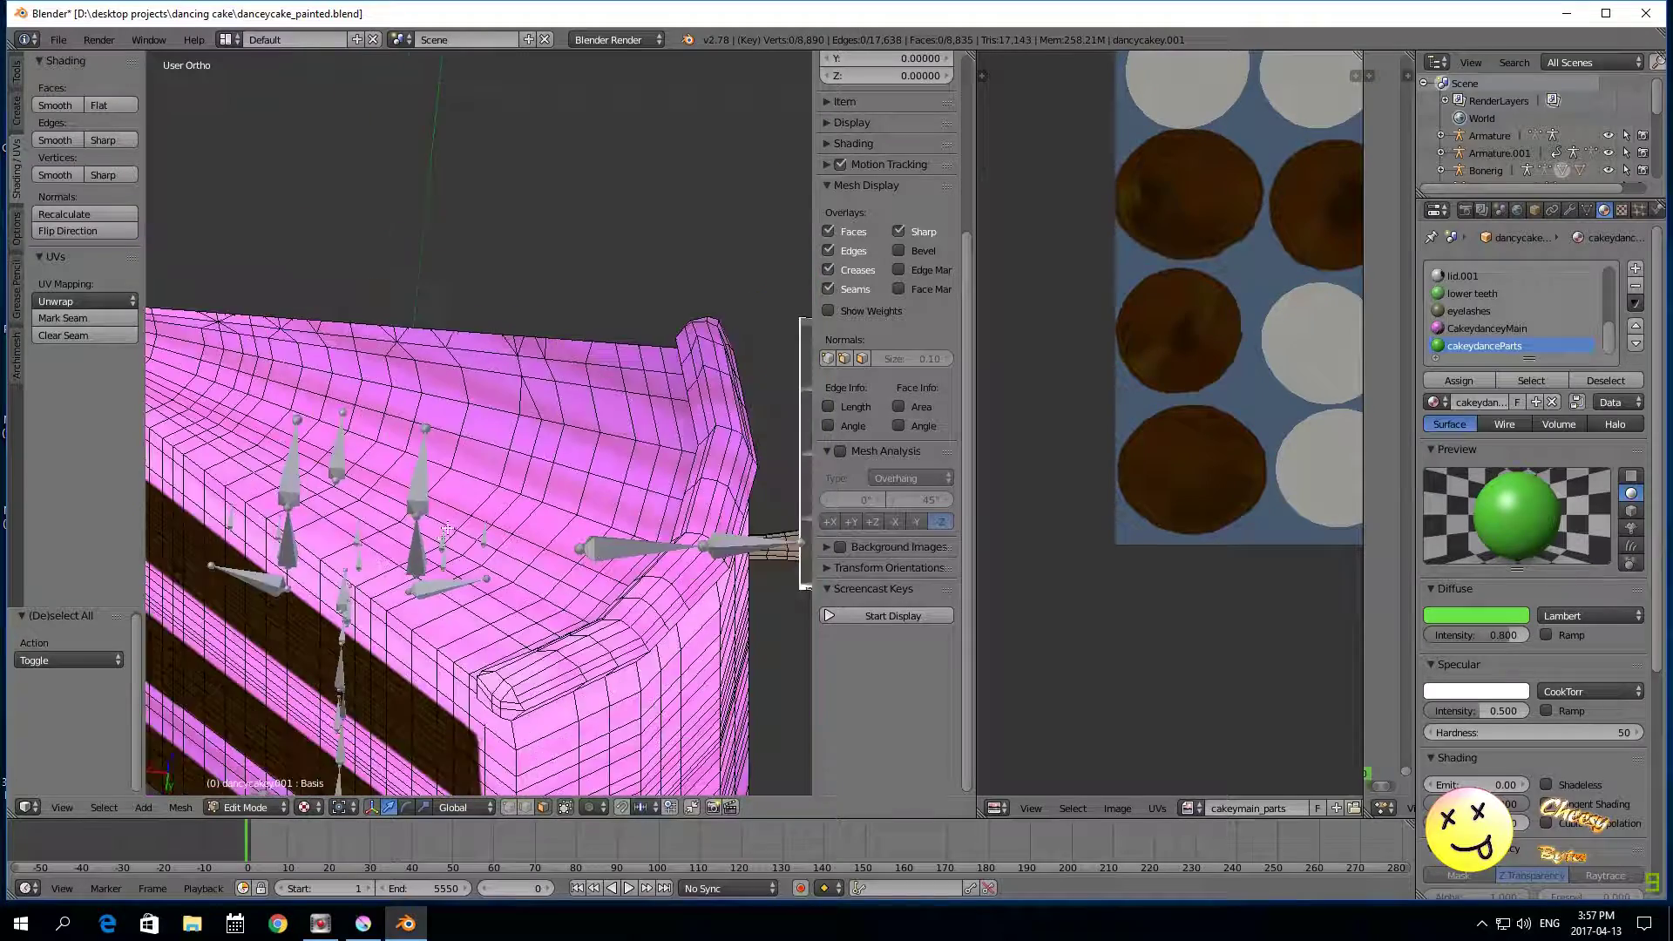
pyautogui.click(247, 807)
pyautogui.click(264, 789)
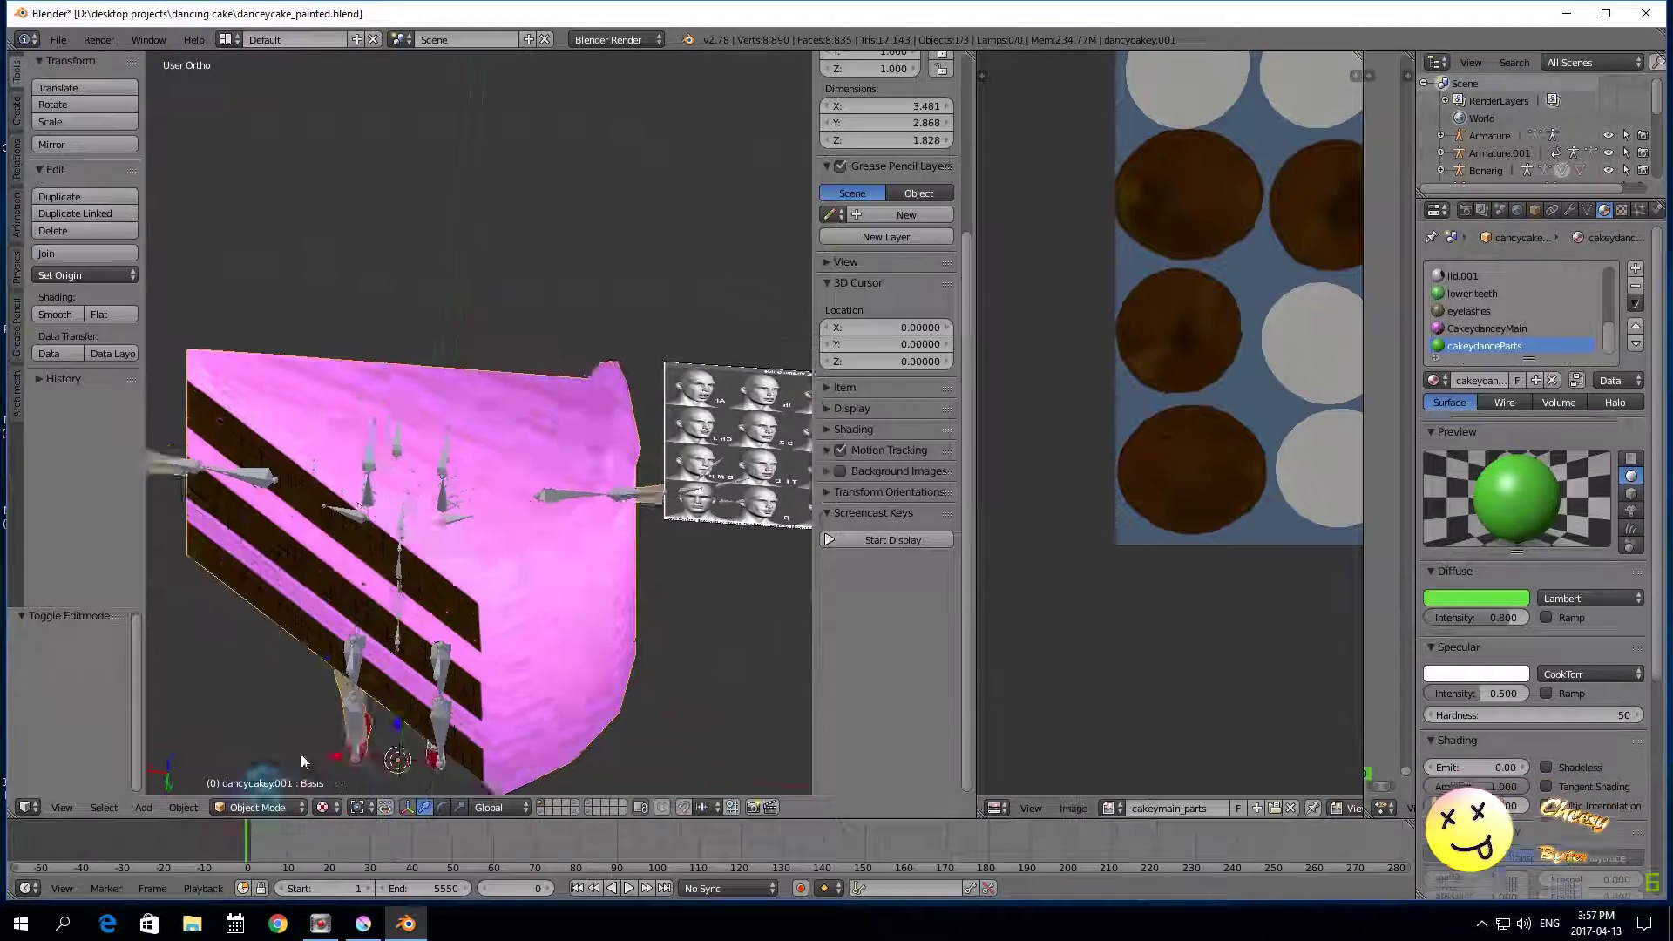
# Step: Examine the cake's face from the front, and check the eyelashes material's texture and the CakeydanceyMain material
pyautogui.scroll(-2, 542, 582)
pyautogui.press('KP_1')
pyautogui.scroll(5, 578, 582)
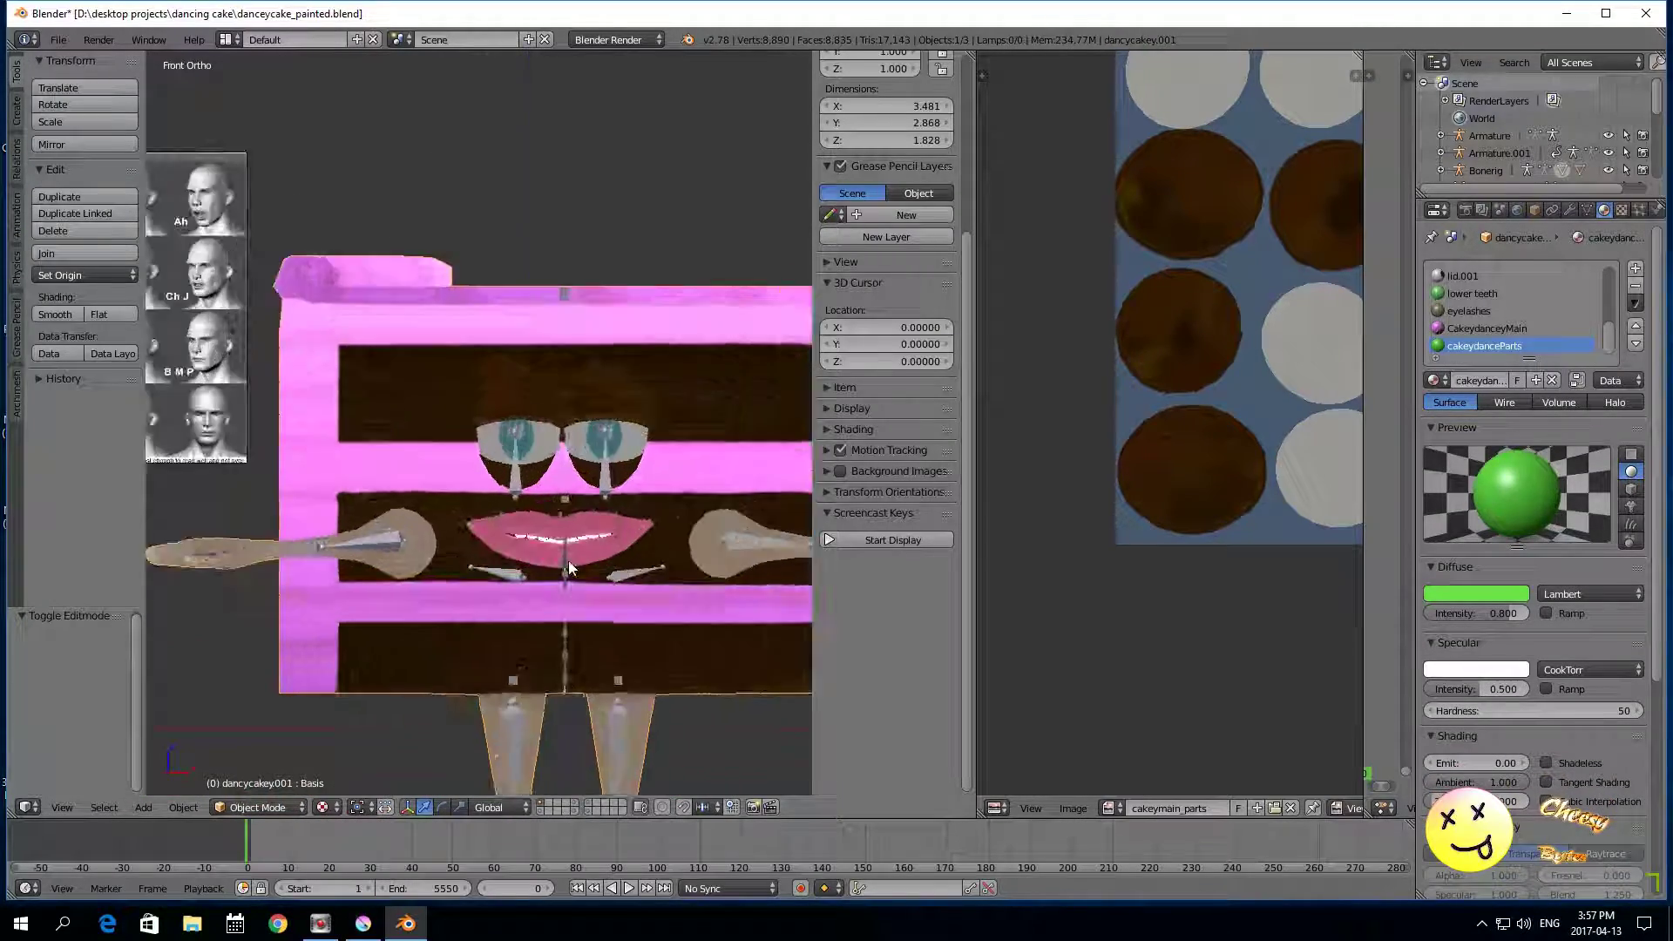
pyautogui.scroll(-3, 558, 478)
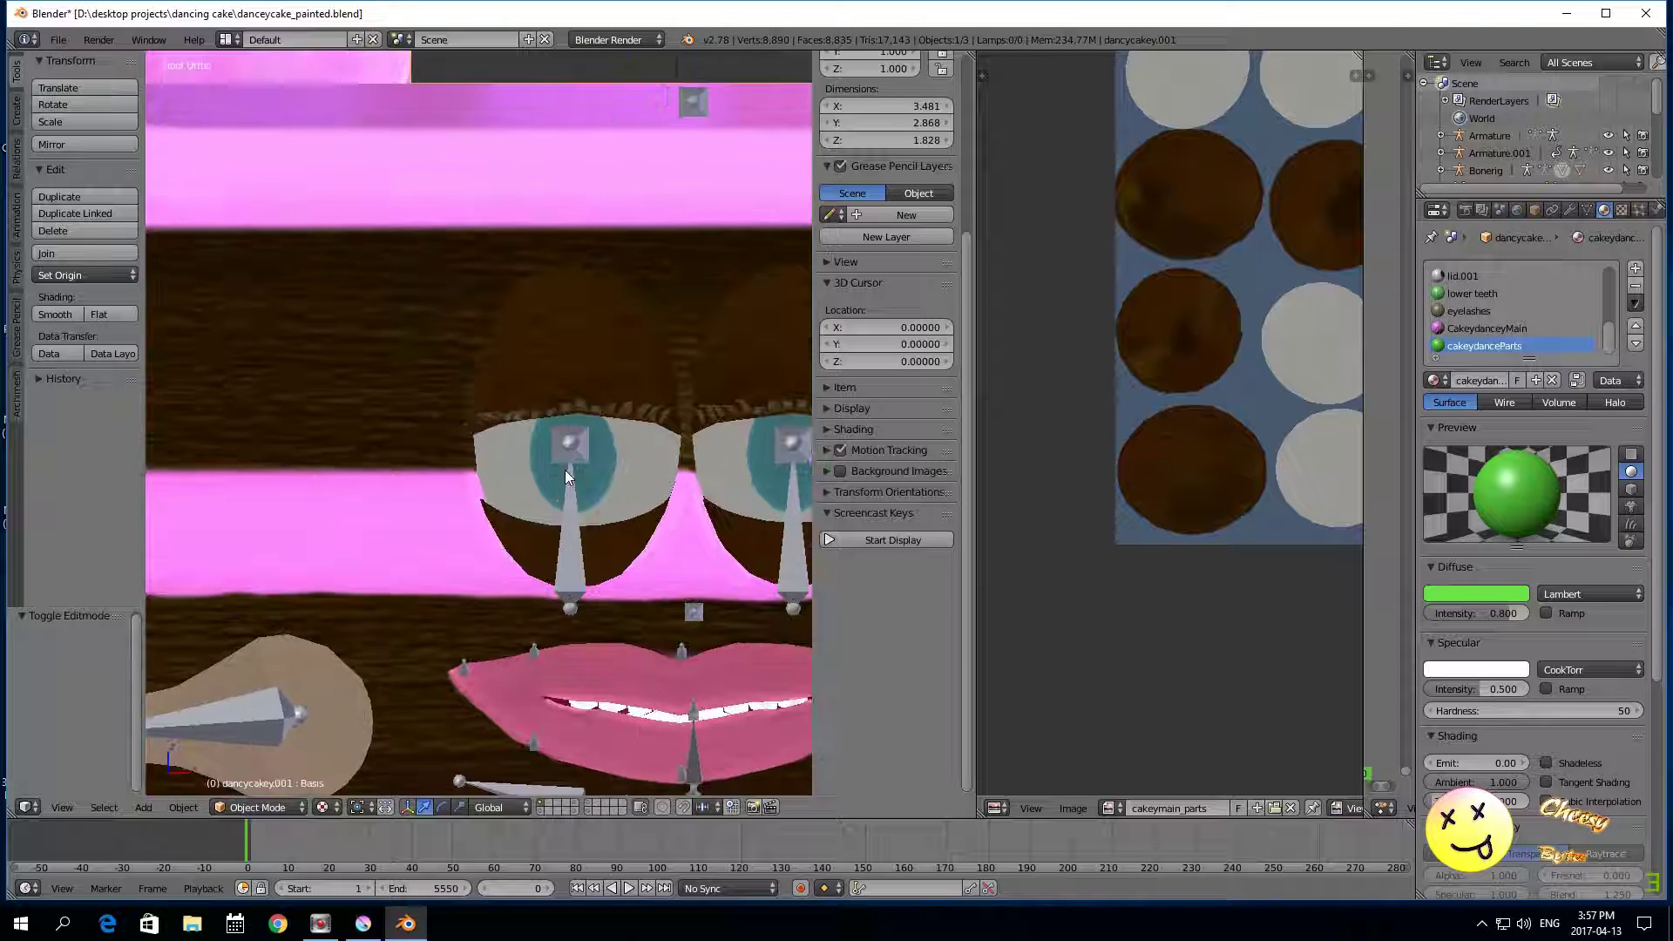
pyautogui.scroll(-1, 567, 442)
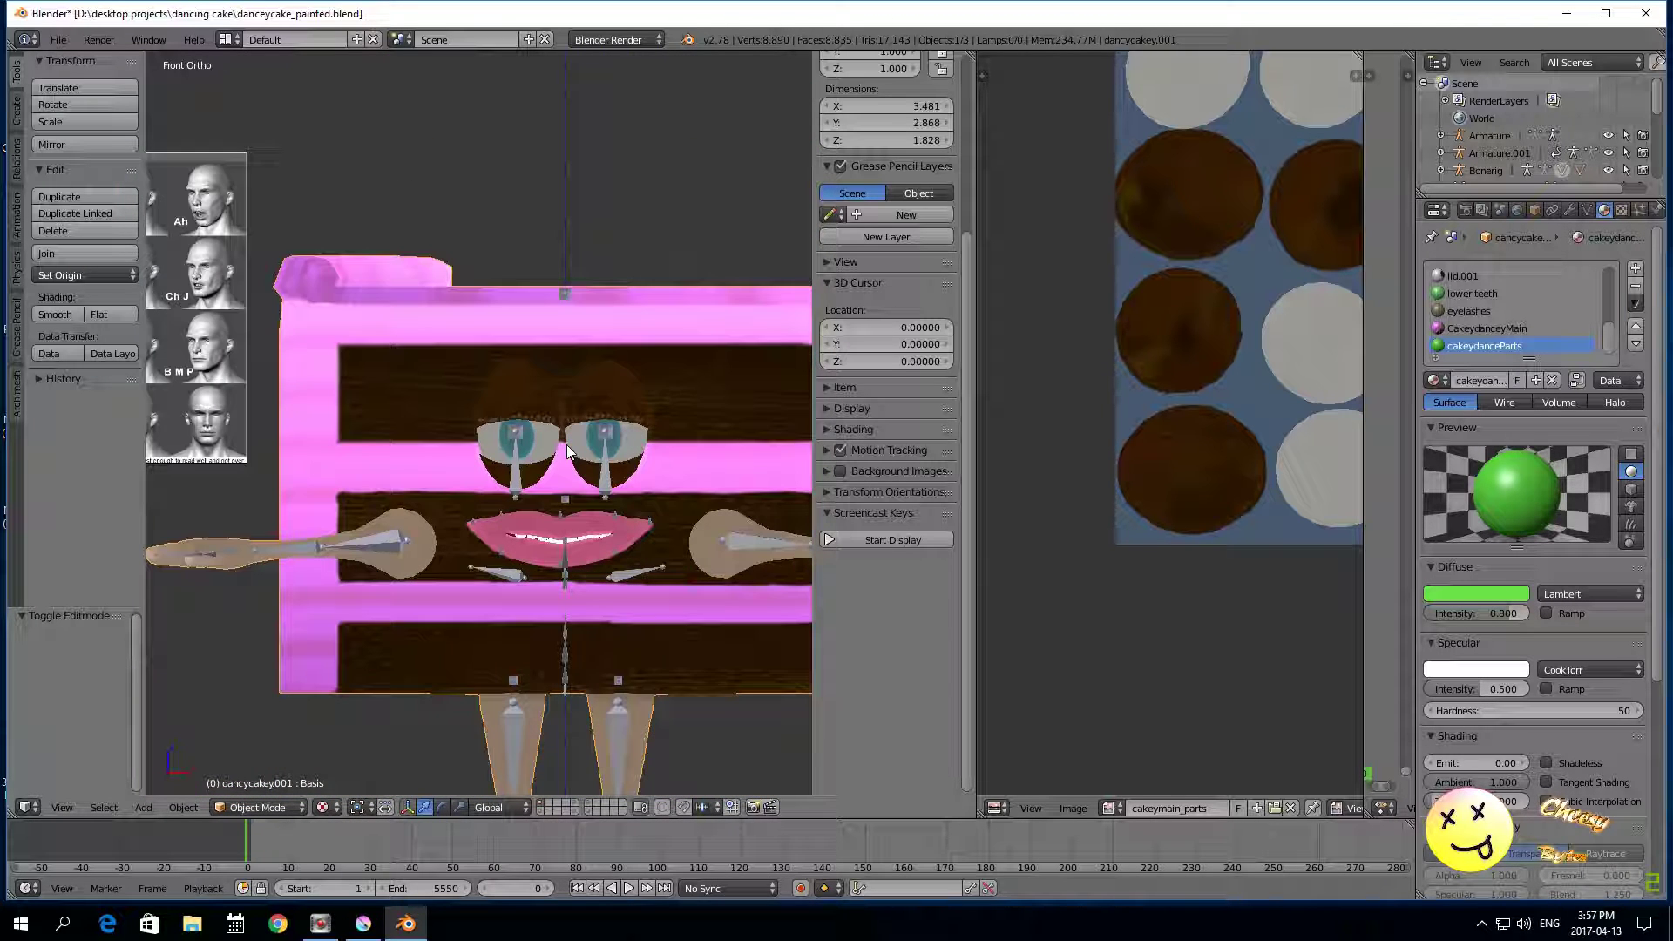
pyautogui.click(1474, 312)
pyautogui.click(1621, 211)
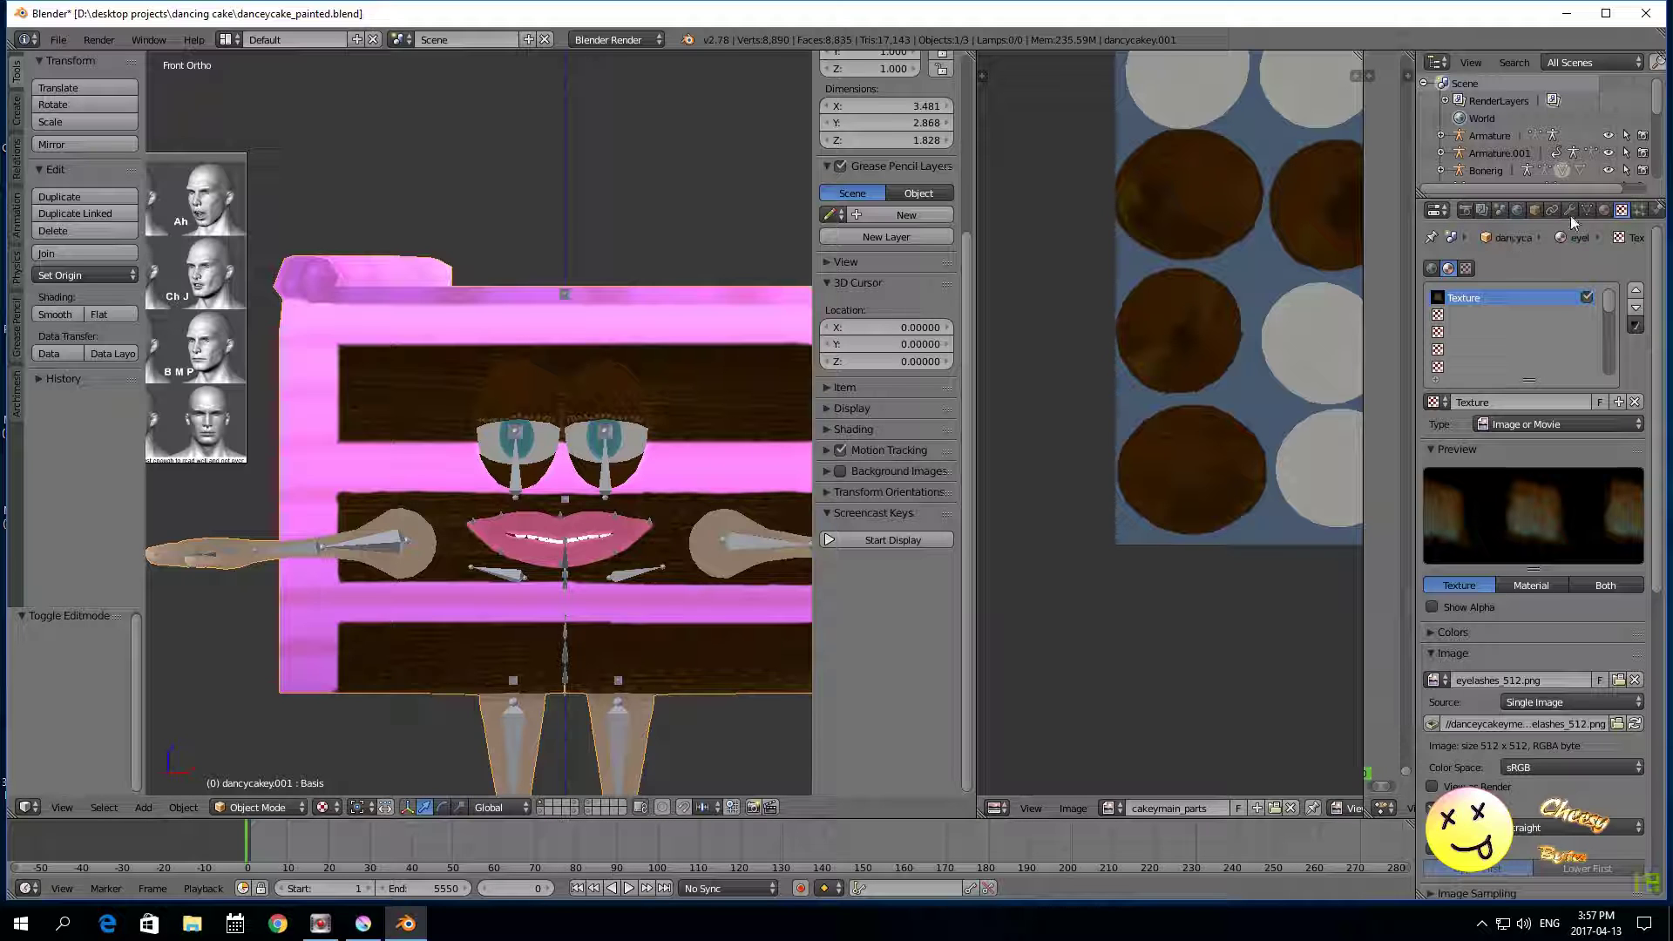
pyautogui.click(1604, 211)
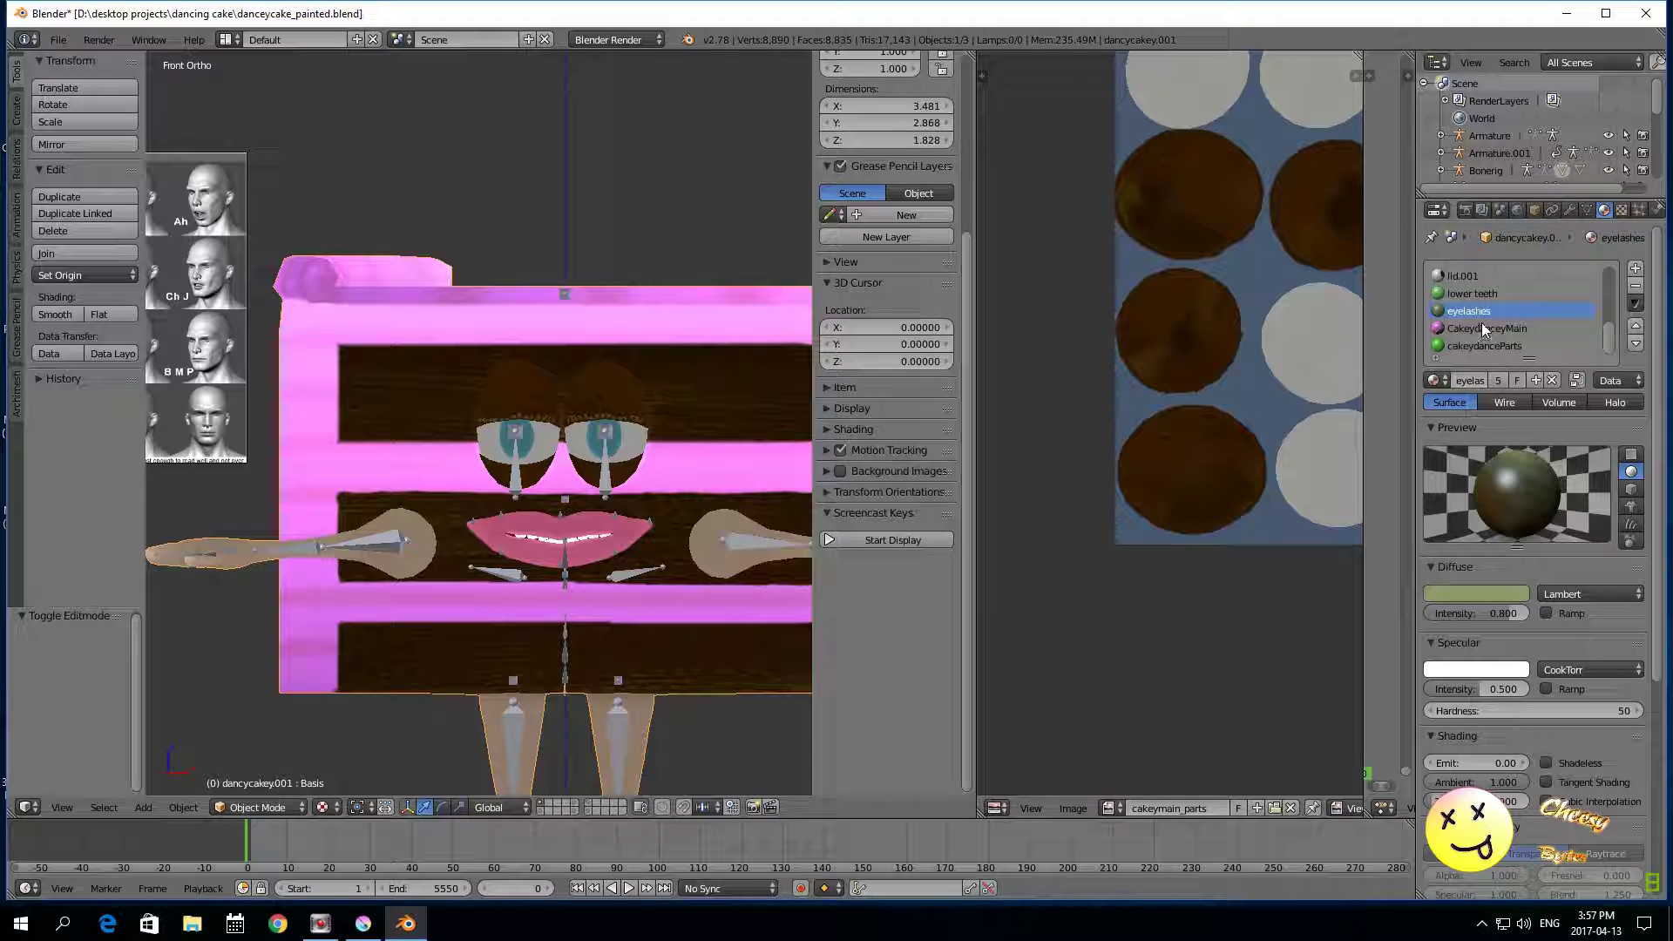
pyautogui.click(1484, 328)
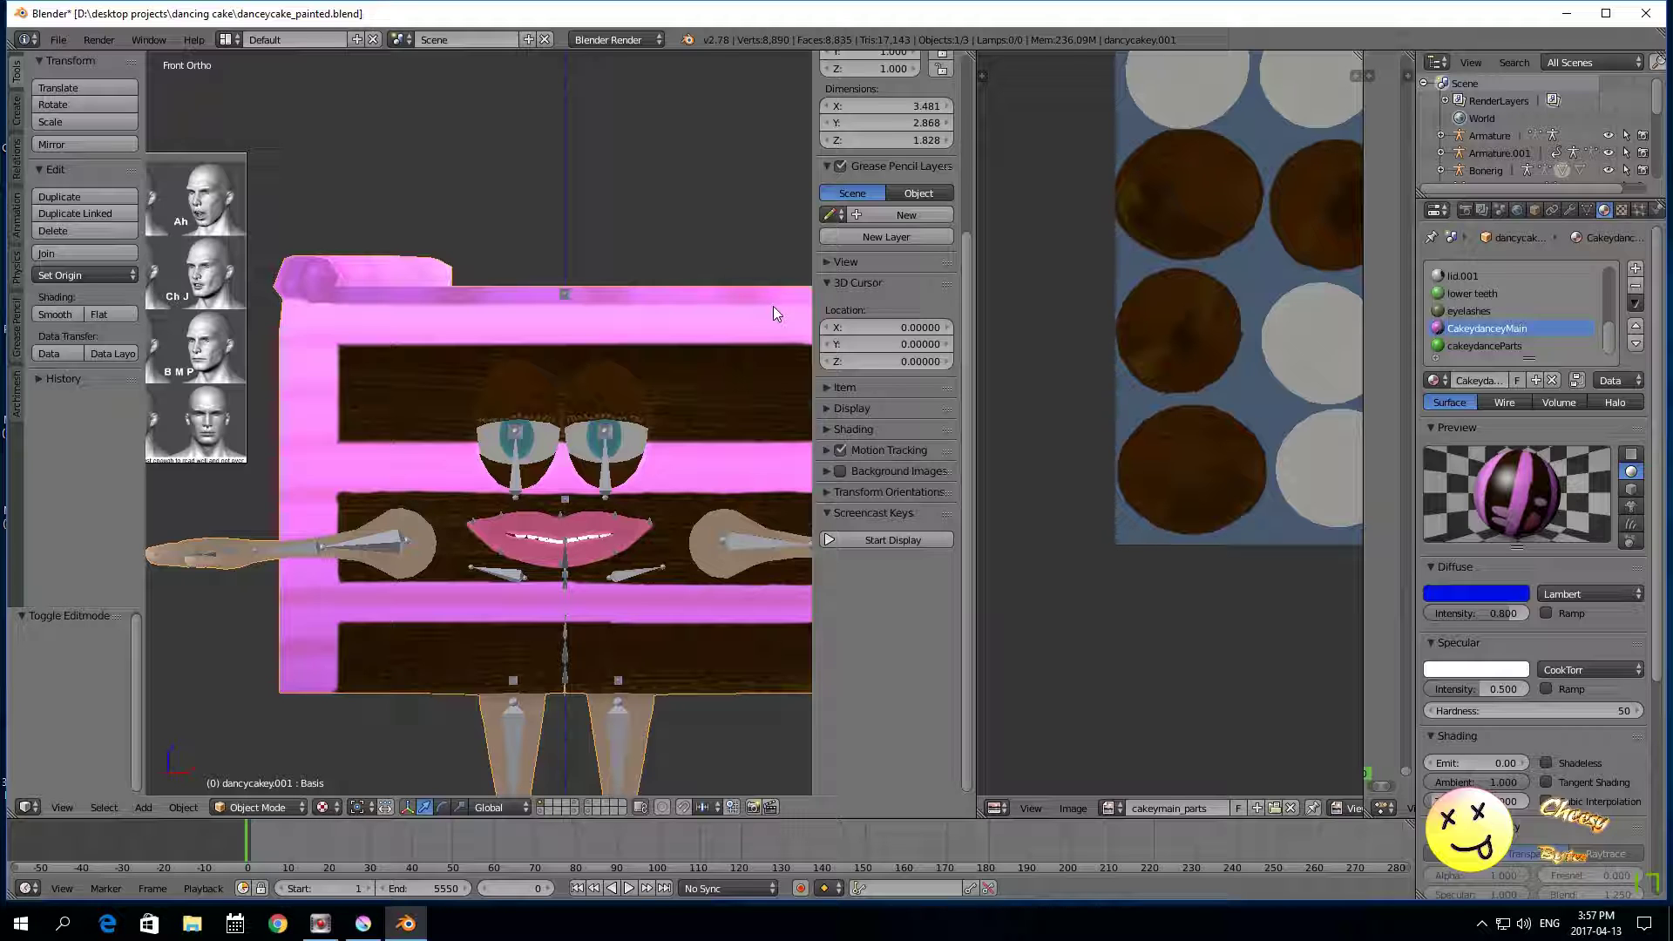
# Step: Add a new image texture to the cakeydanceParts material and load cakeymain_parts2.png from the danceycakeymesh/finaltextures folder
pyautogui.click(1486, 346)
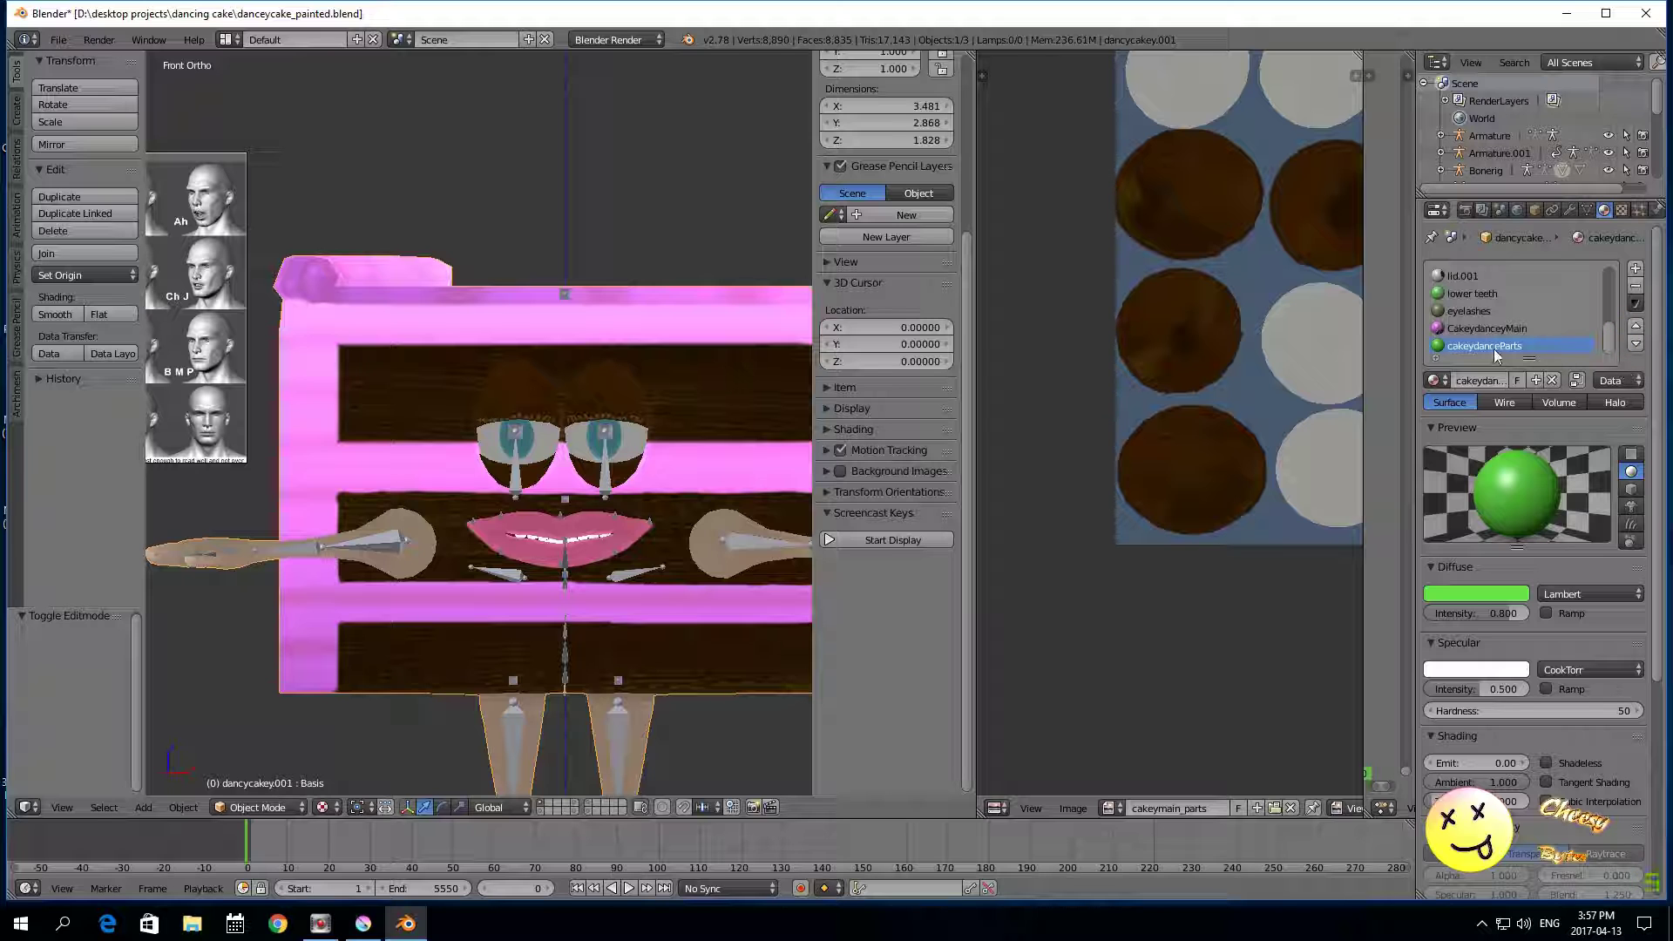
pyautogui.click(1622, 212)
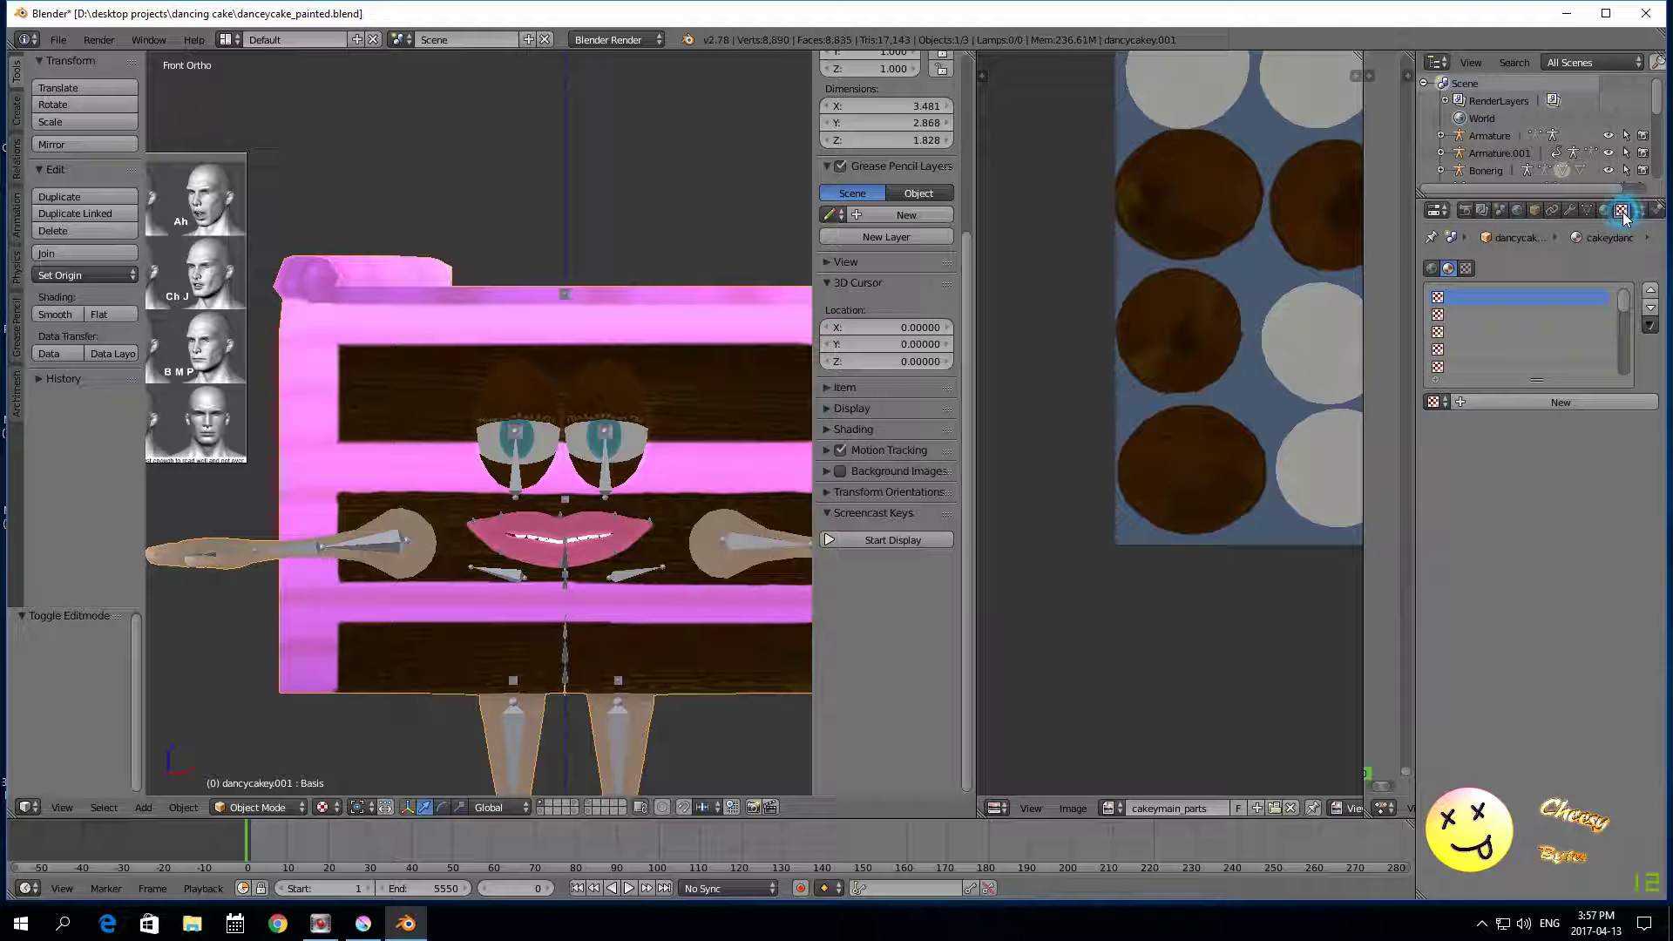
pyautogui.click(1544, 397)
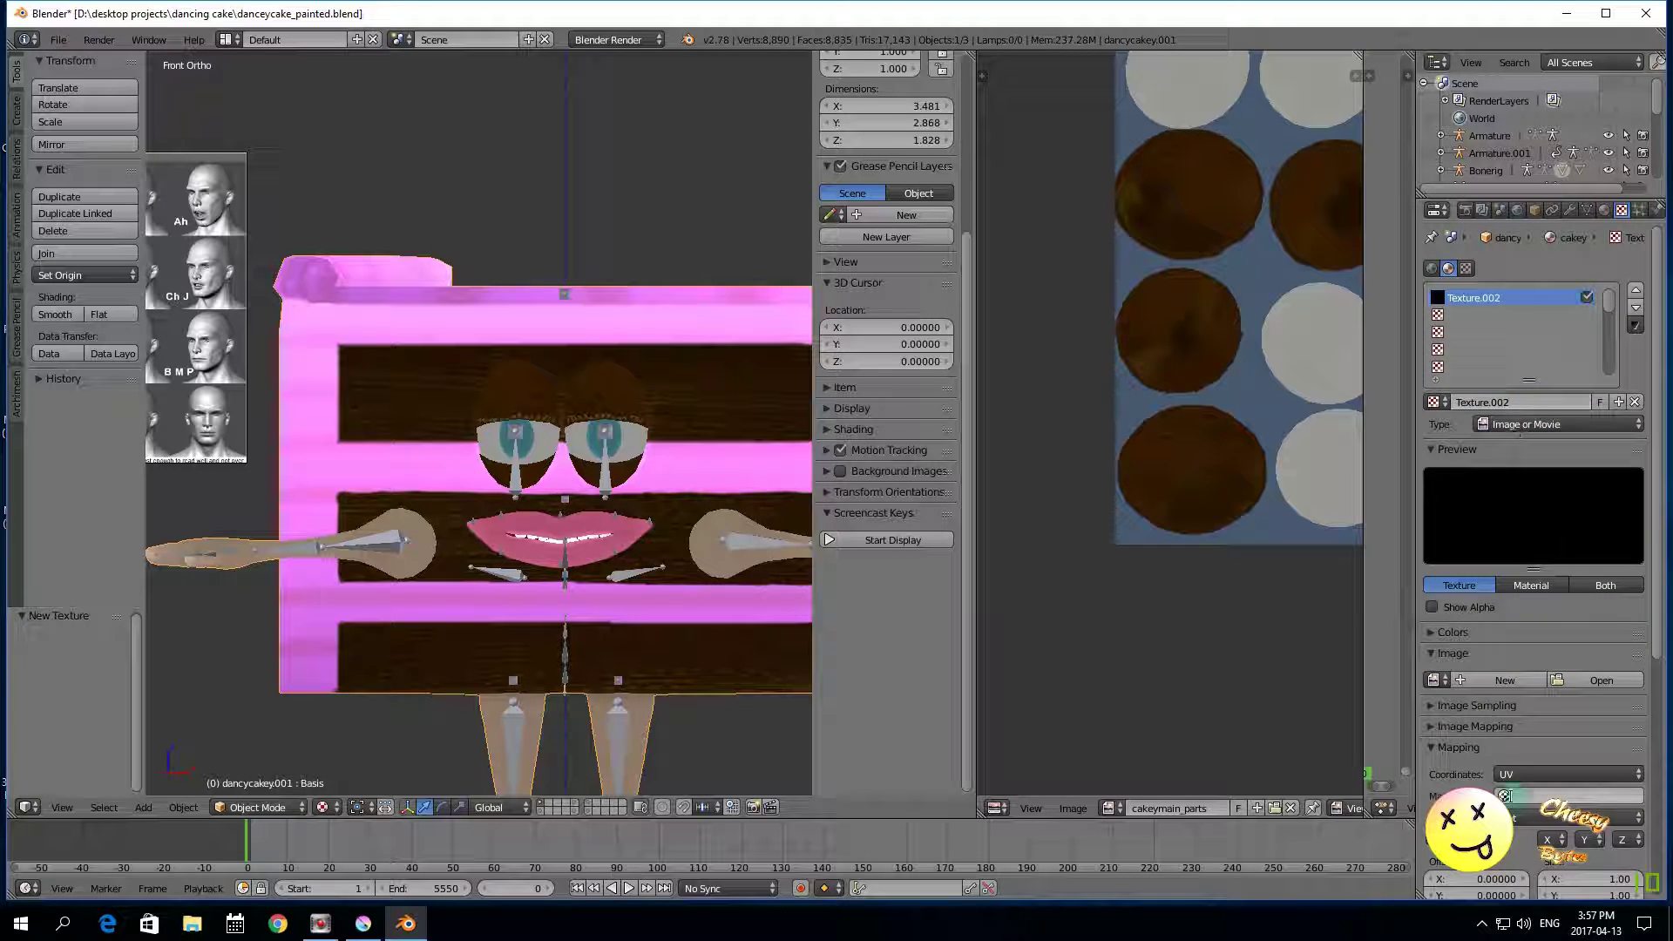
pyautogui.click(1560, 679)
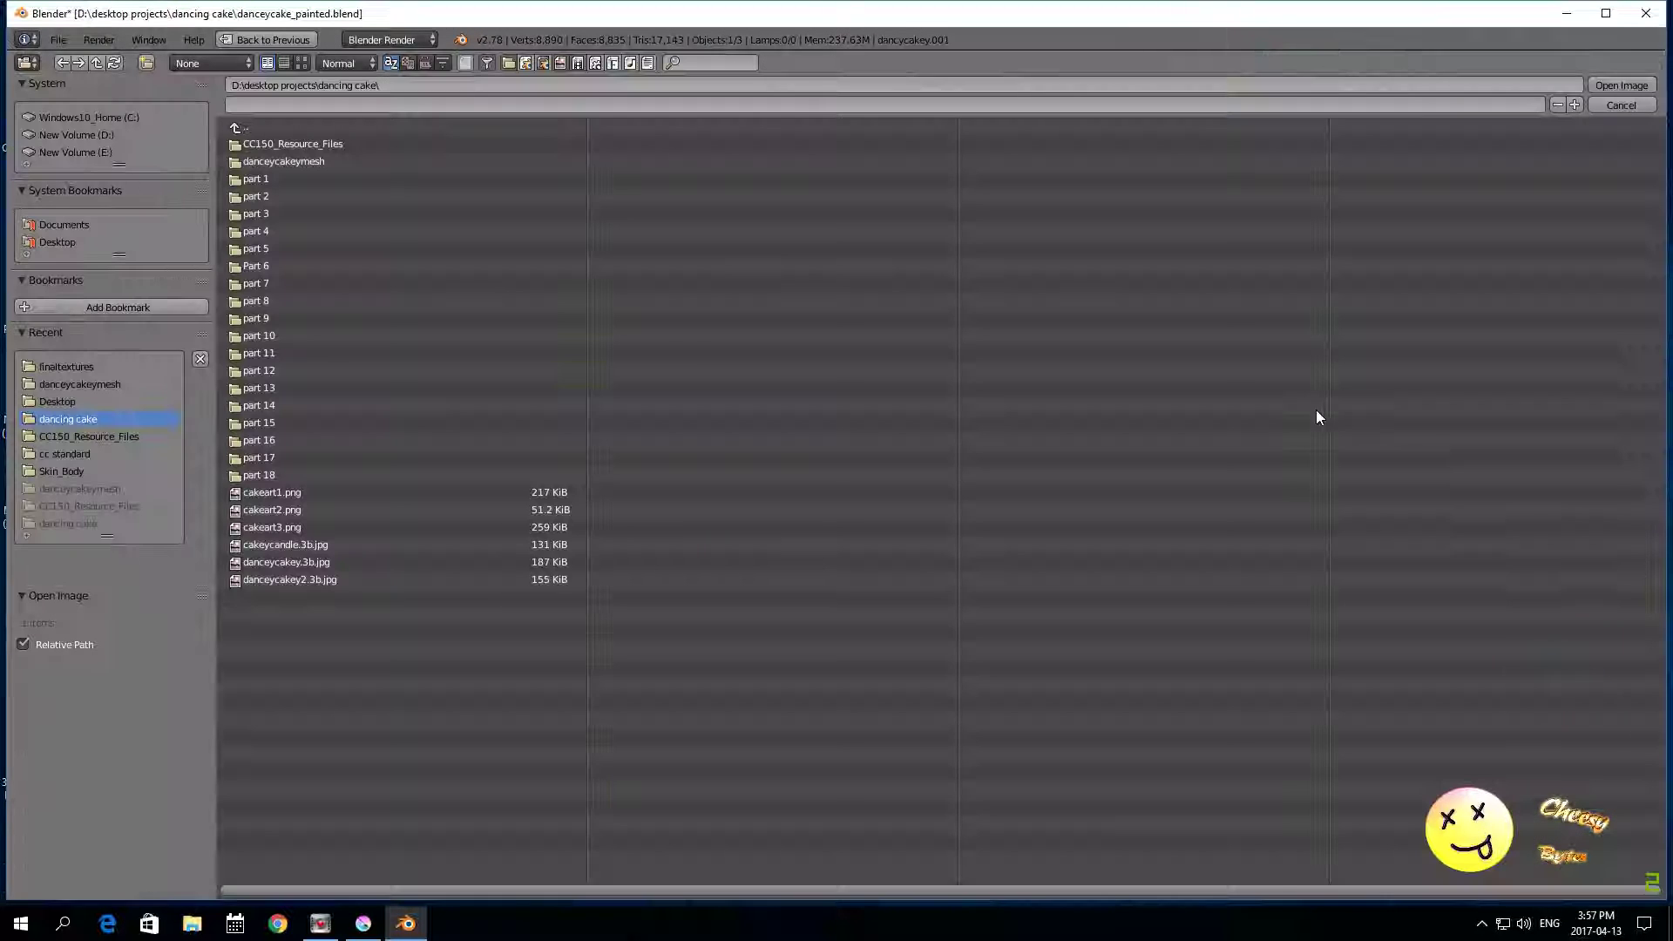
pyautogui.click(336, 161)
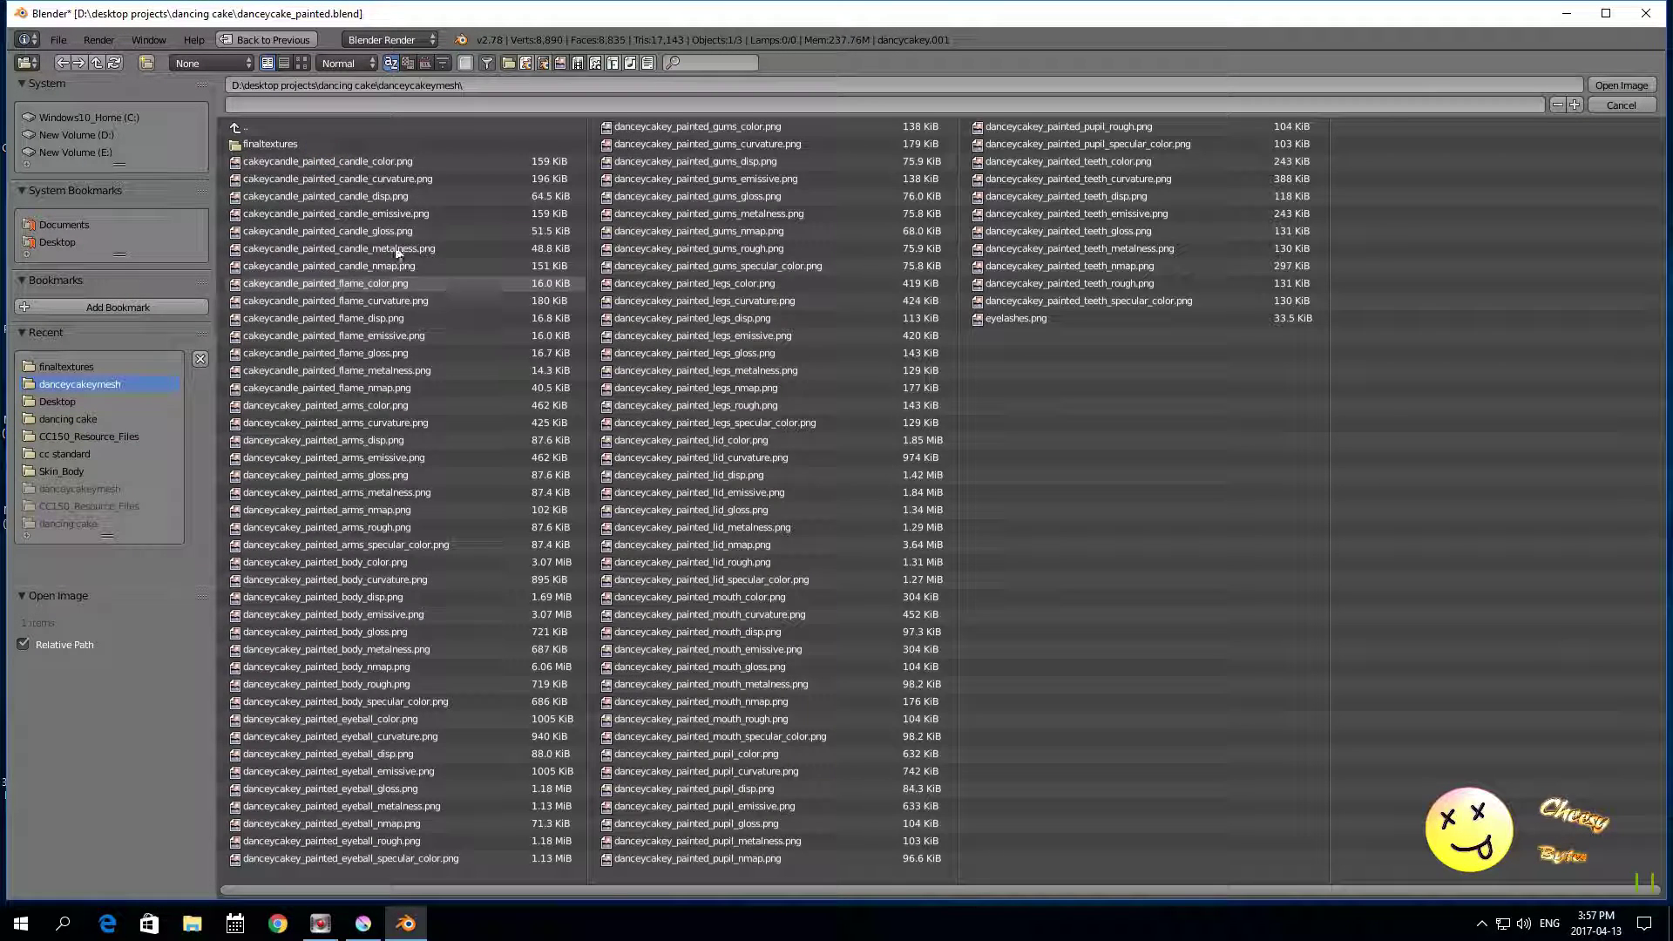
pyautogui.click(261, 144)
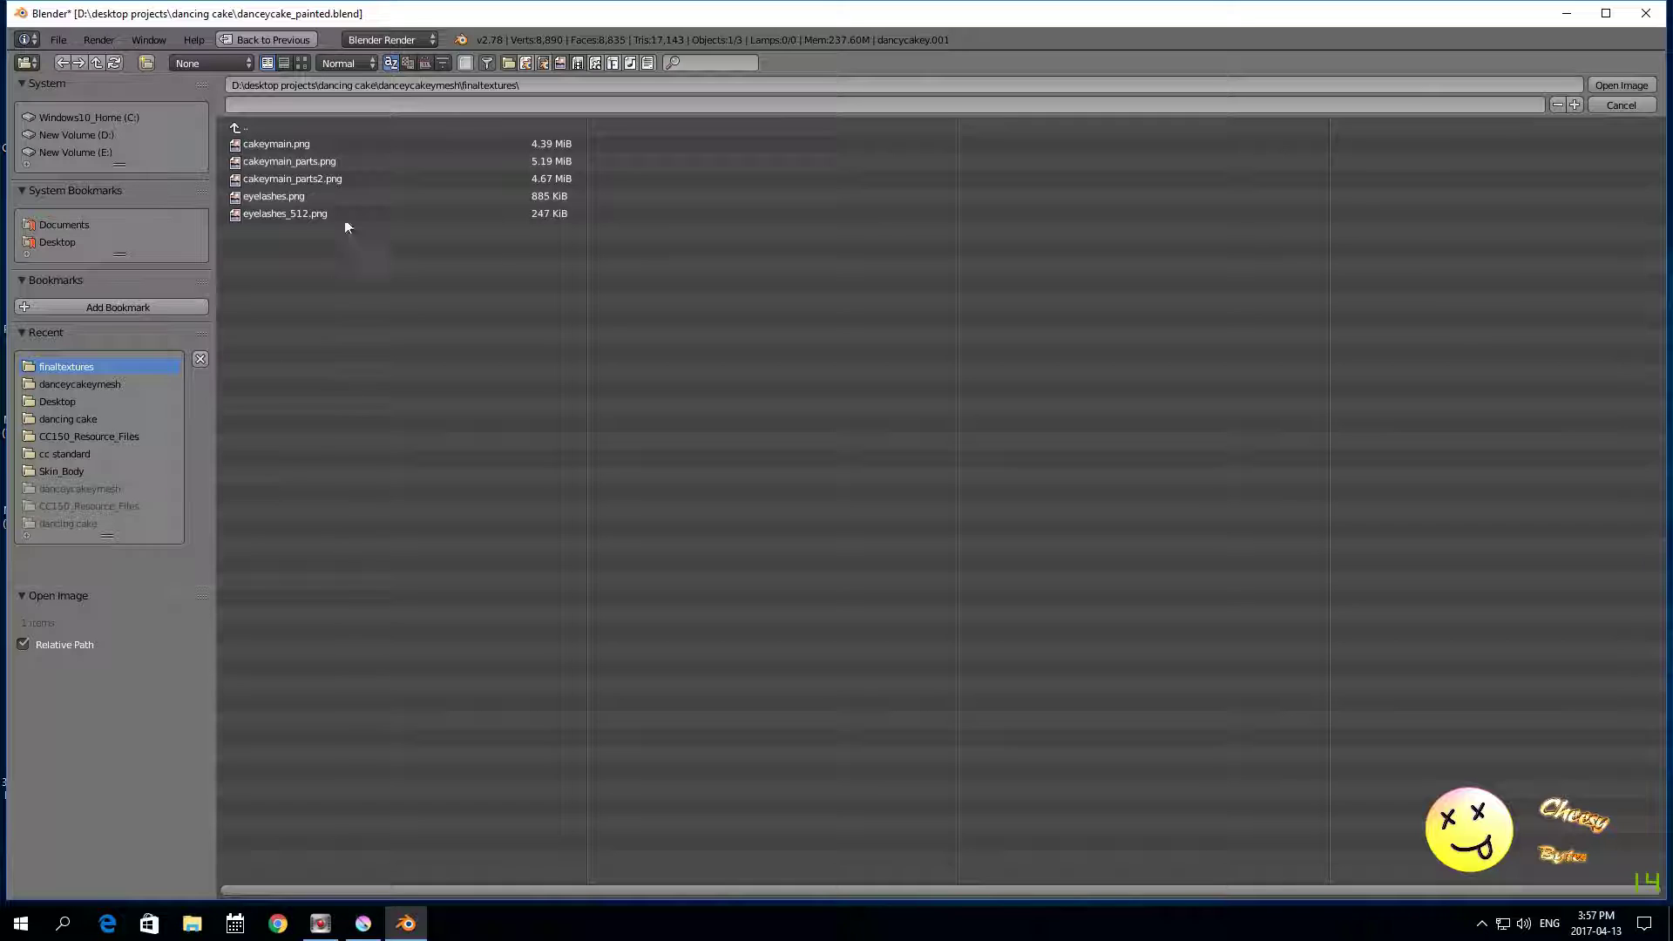
pyautogui.click(342, 181)
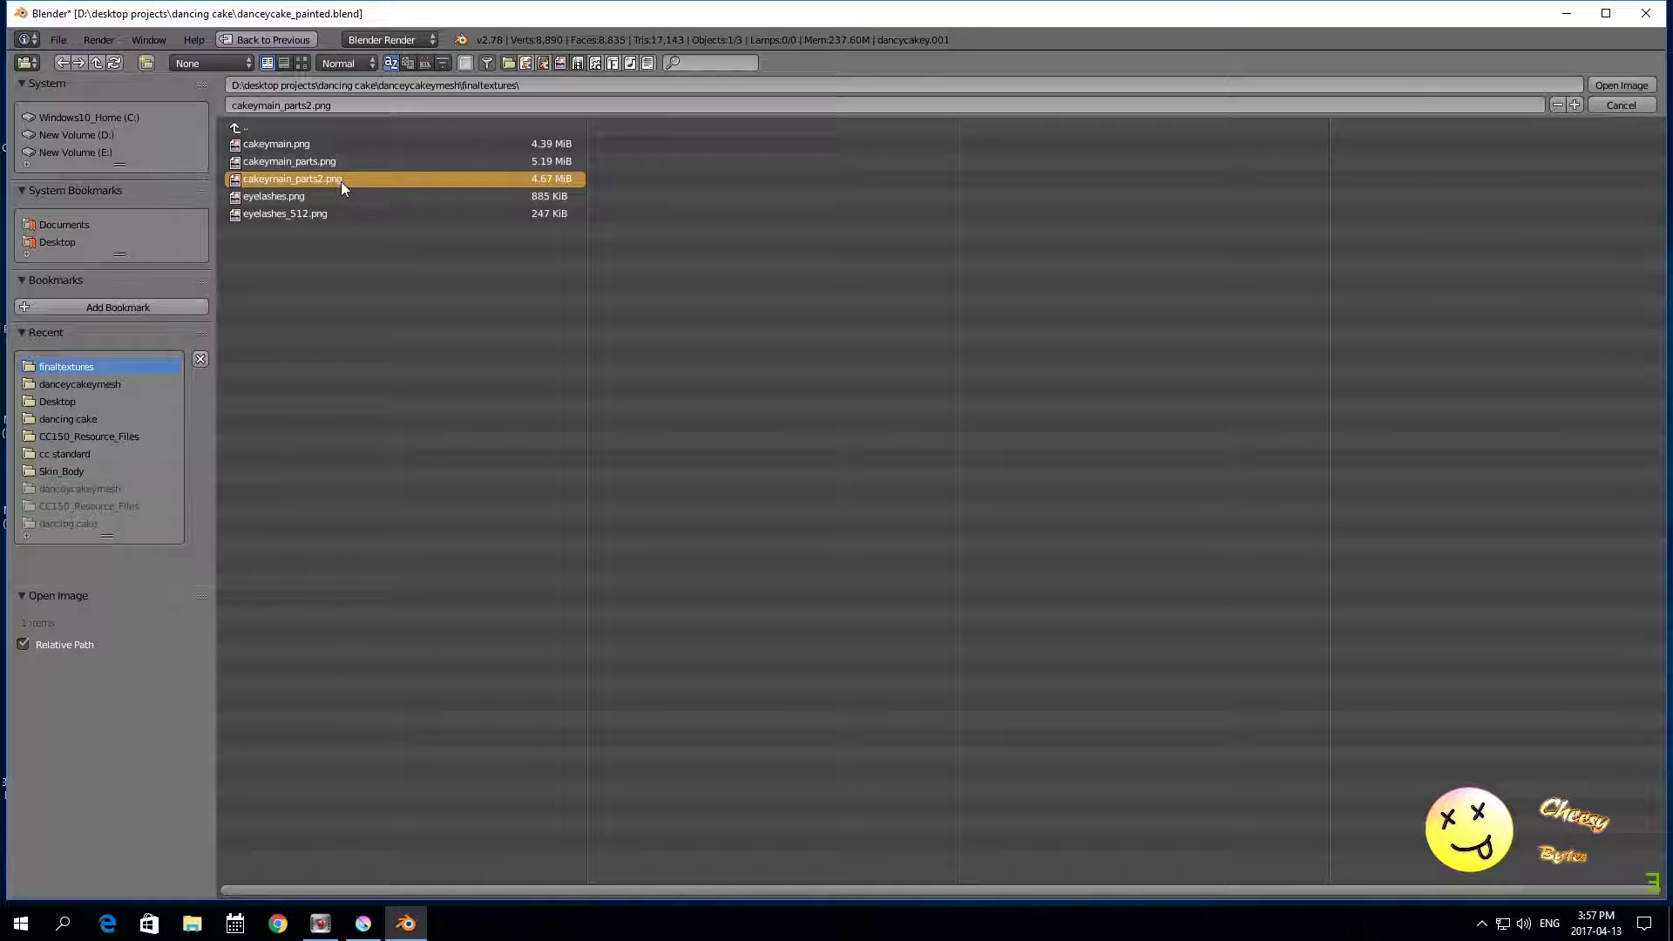
pyautogui.click(1621, 84)
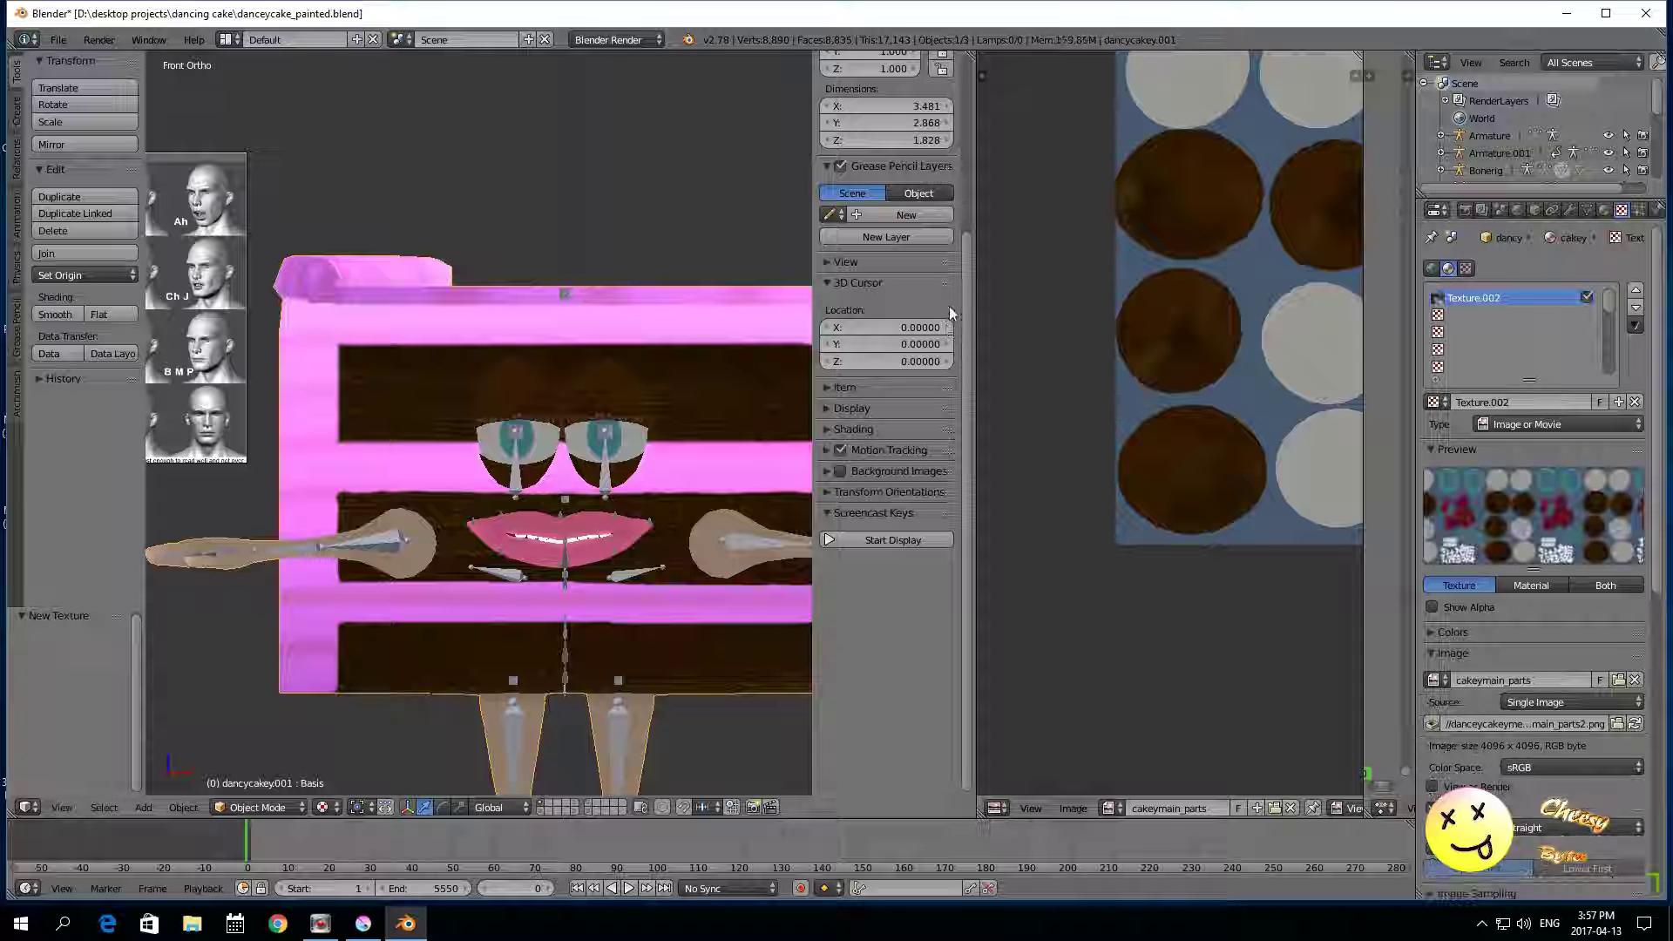
# Step: Reload the cakeymain_parts image from disk and inspect its brown eyelid circles up close
pyautogui.click(1635, 724)
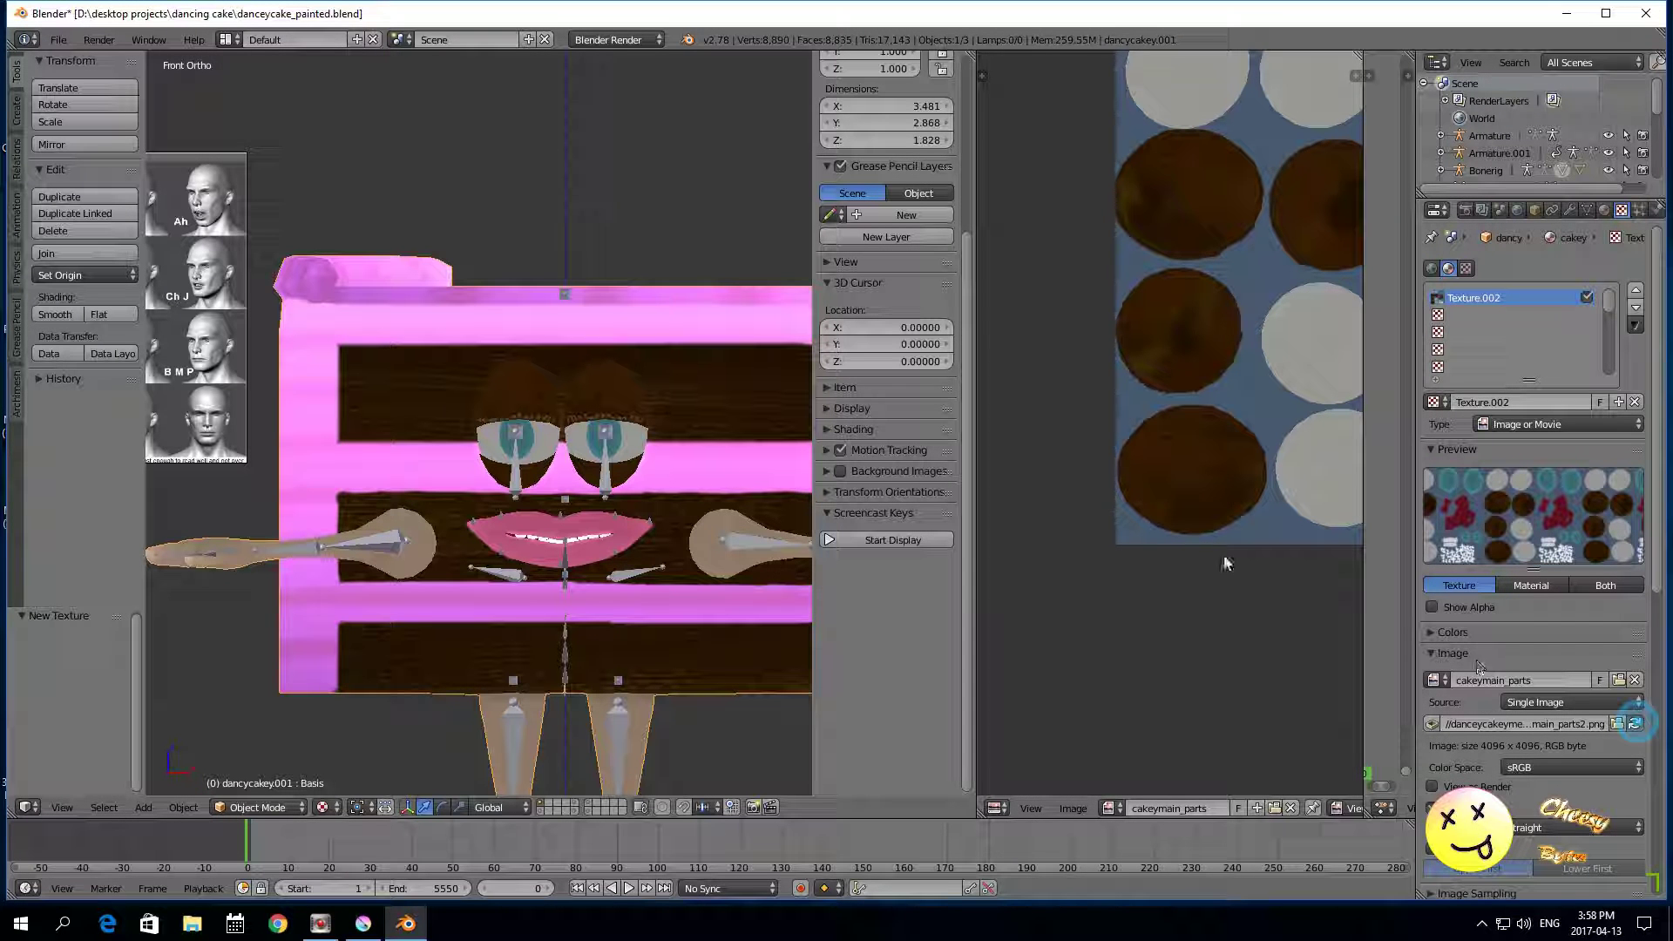
pyautogui.scroll(2, 1164, 499)
pyautogui.scroll(-1, 1169, 499)
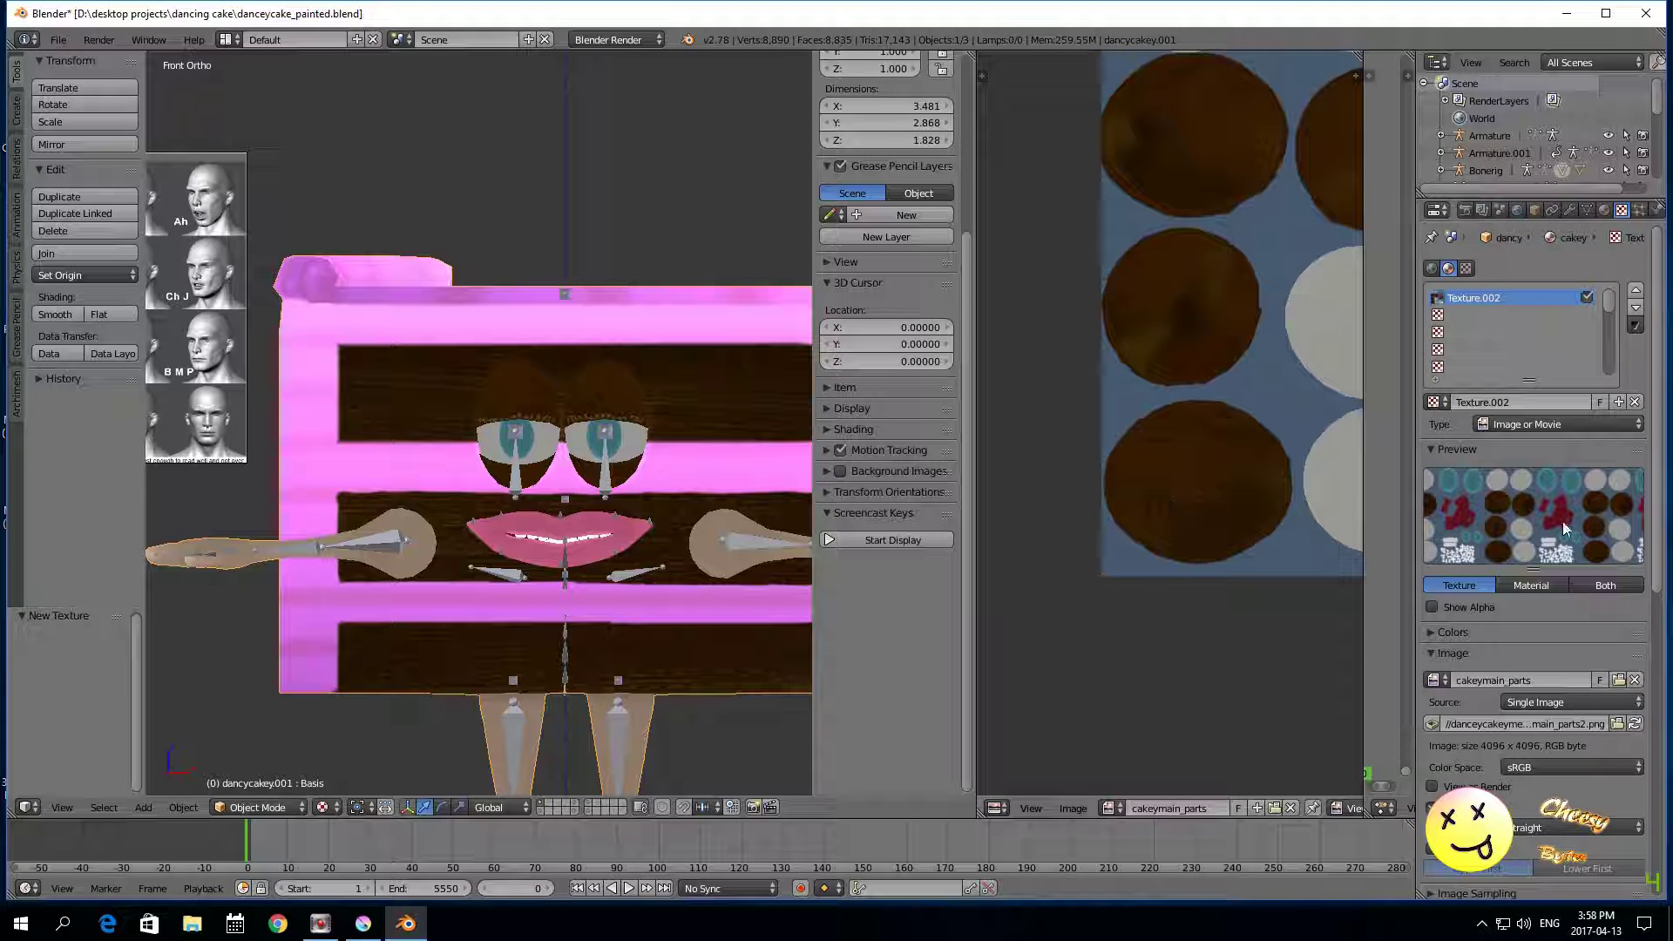
pyautogui.scroll(1, 1239, 493)
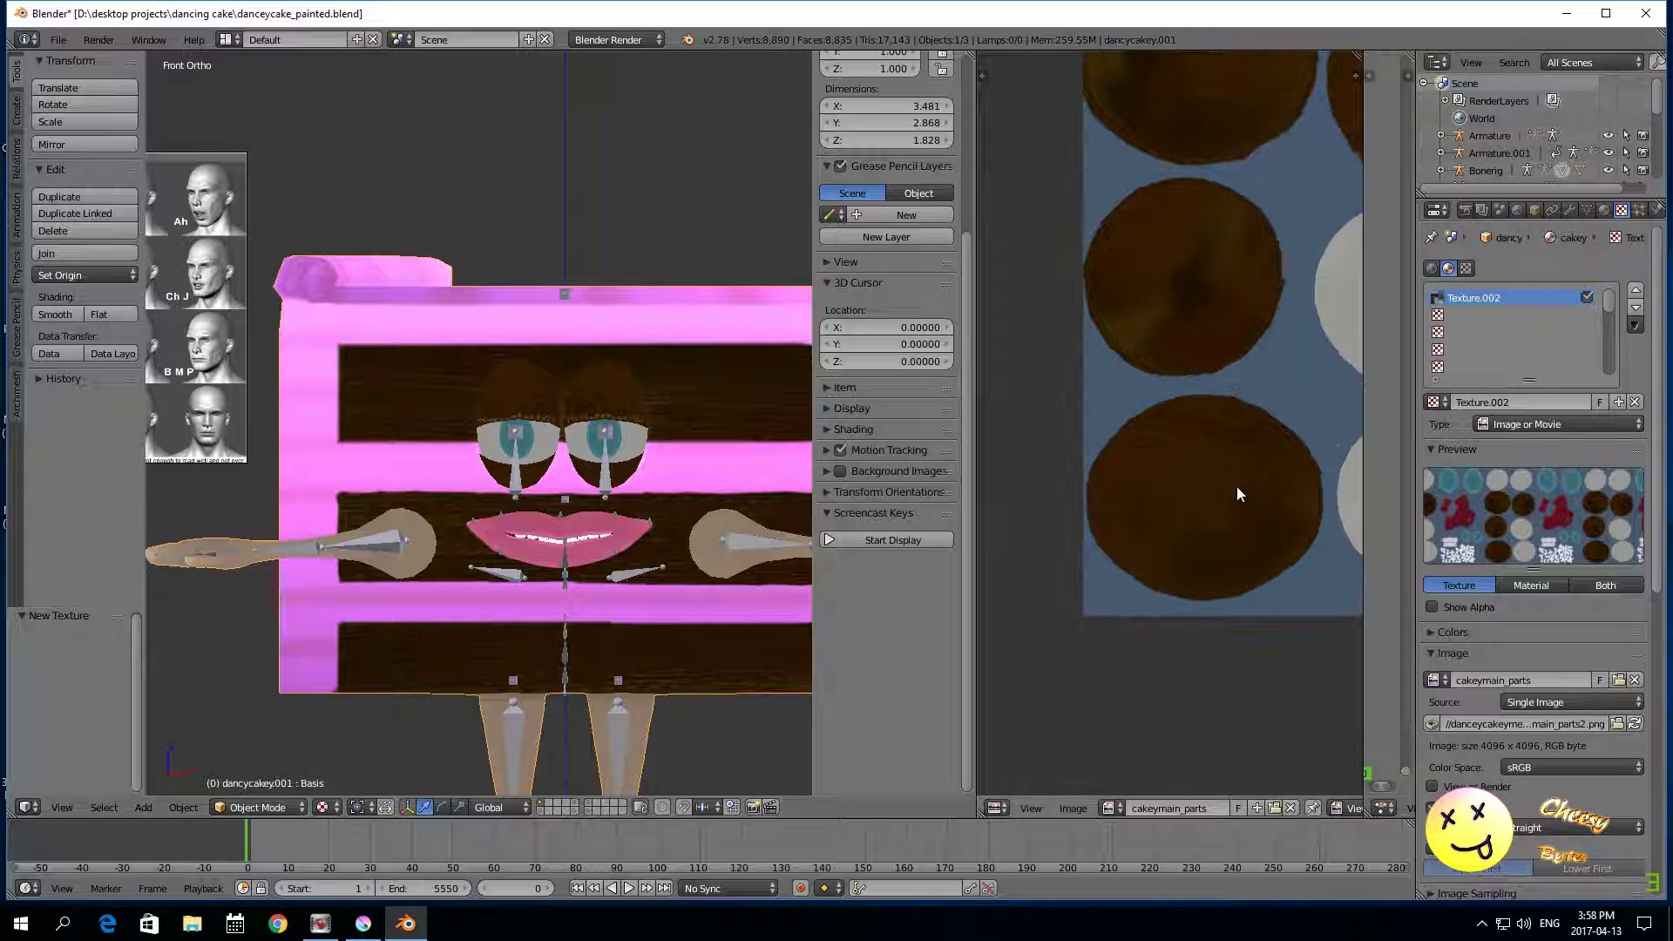
pyautogui.scroll(1, 1238, 490)
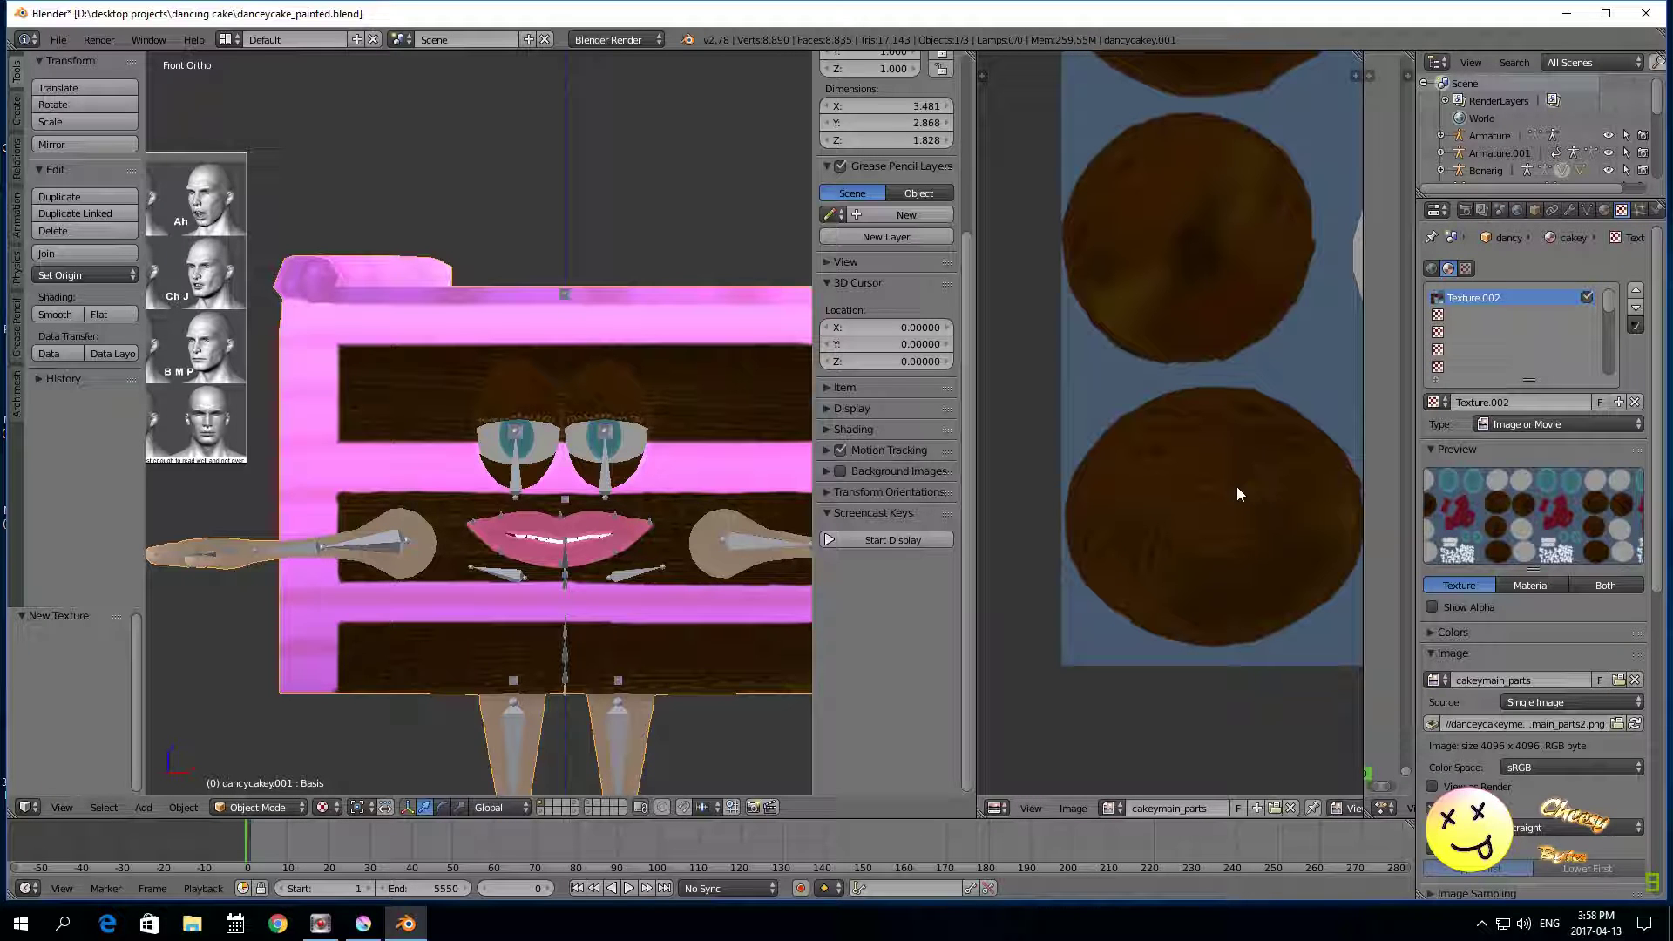
# Step: Switch to Krita and open cakeymain_parts2.png from the finaltextures folder
pyautogui.click(360, 931)
pyautogui.click(294, 86)
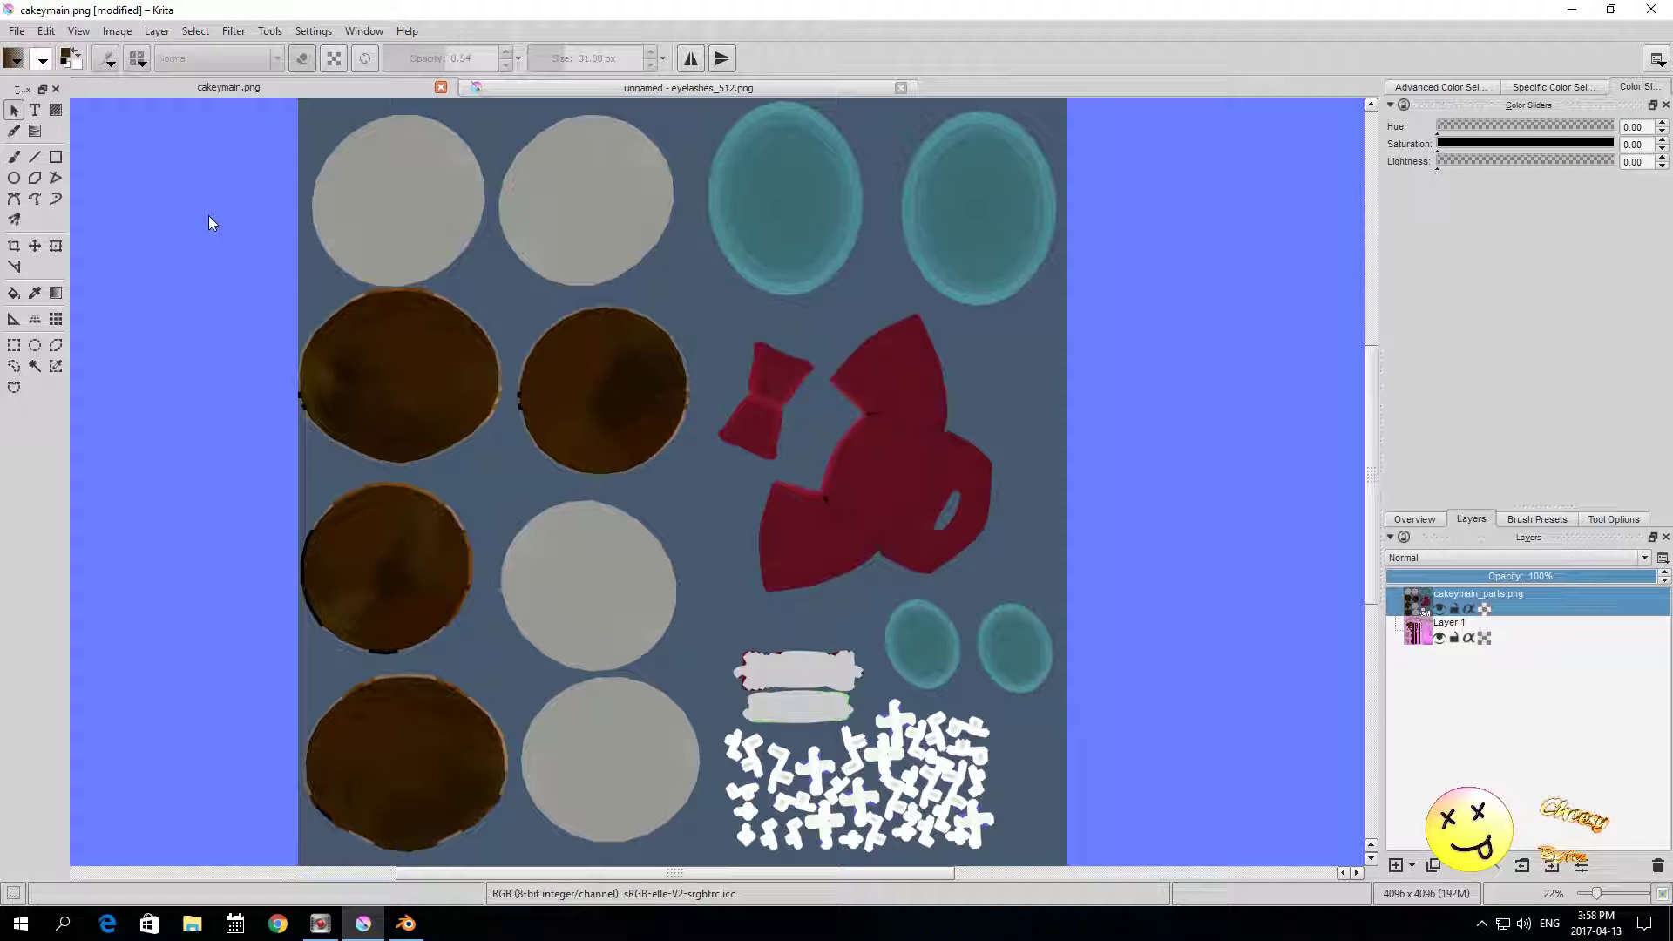
pyautogui.click(16, 31)
pyautogui.click(38, 70)
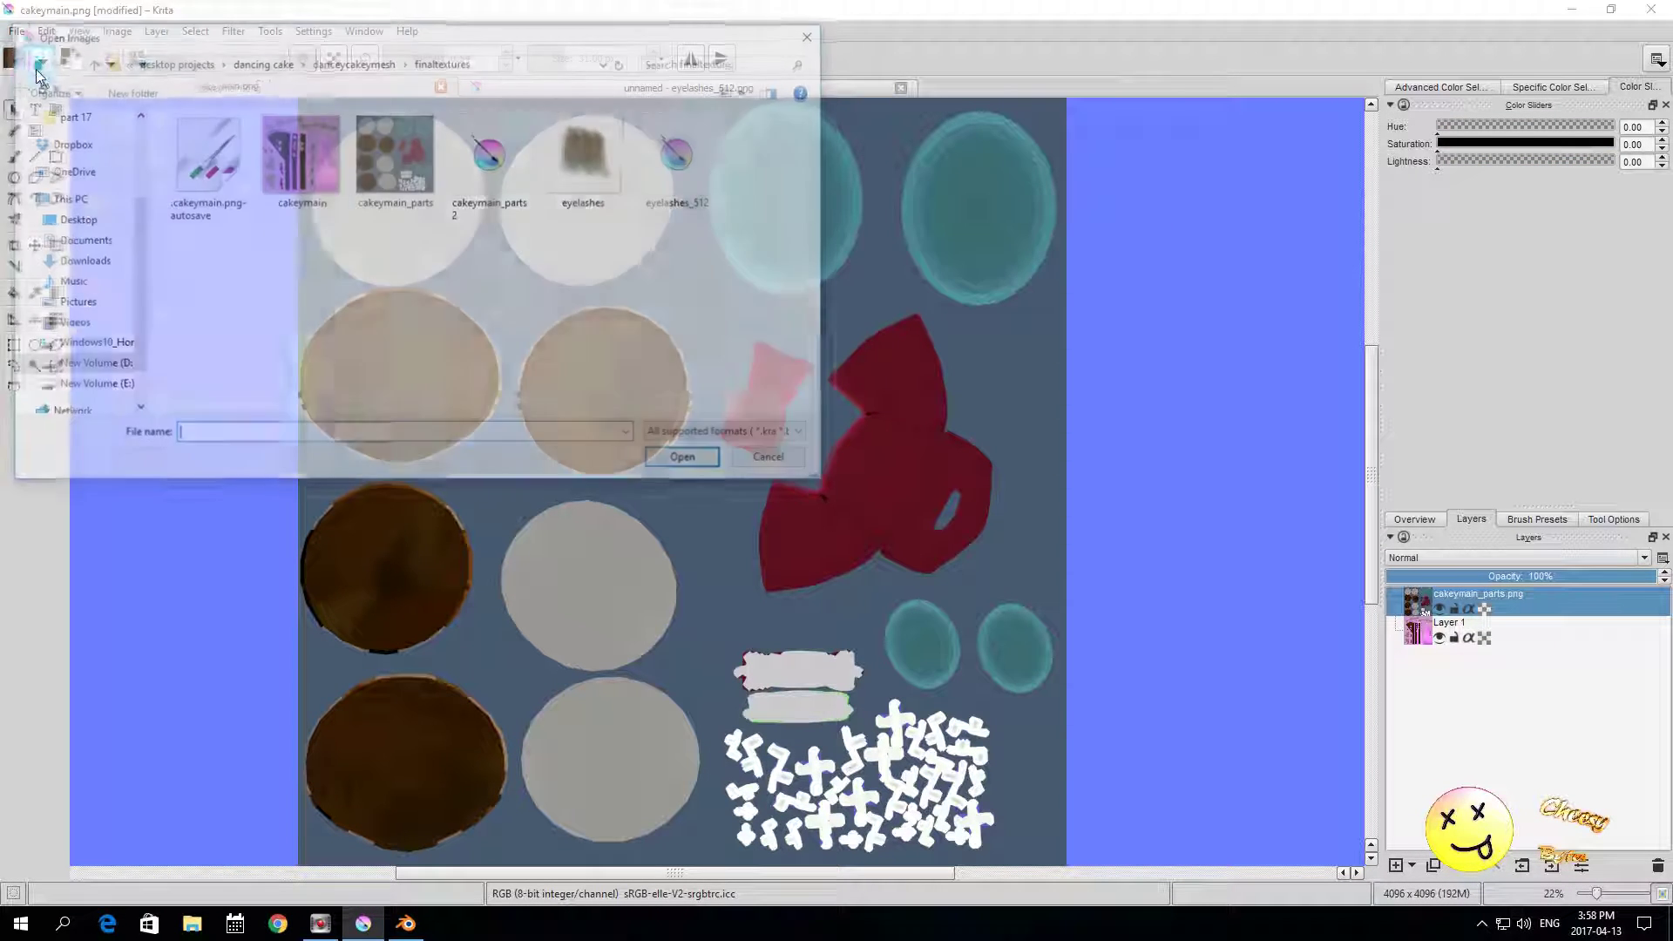
pyautogui.click(480, 205)
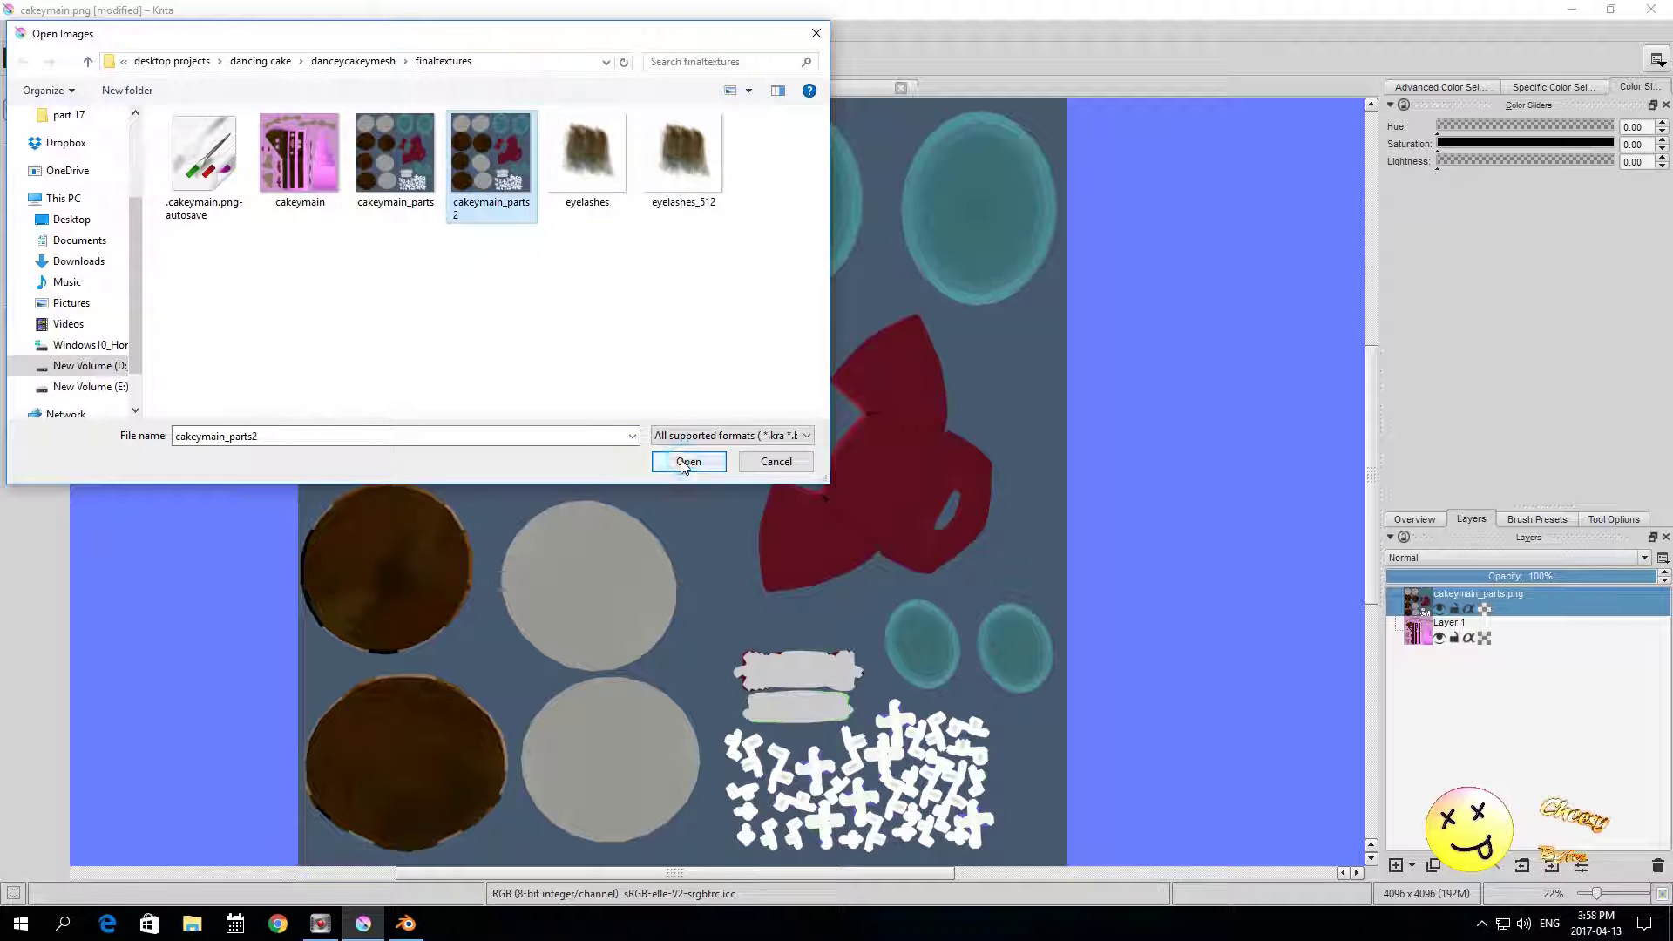
pyautogui.click(688, 461)
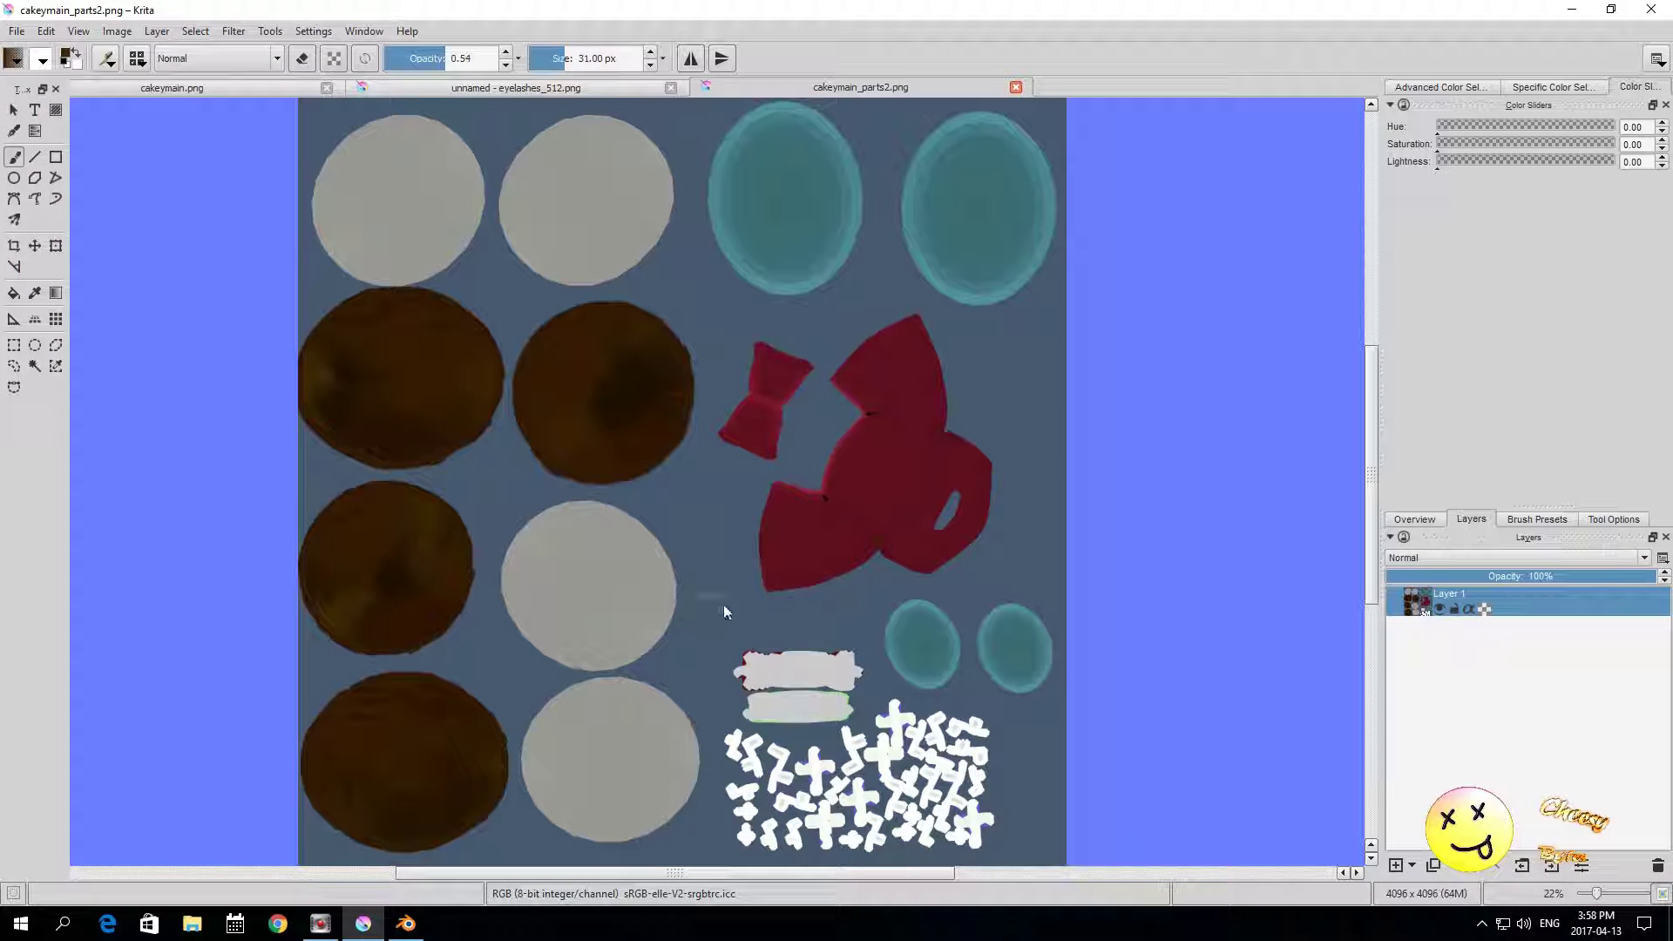
pyautogui.click(14, 110)
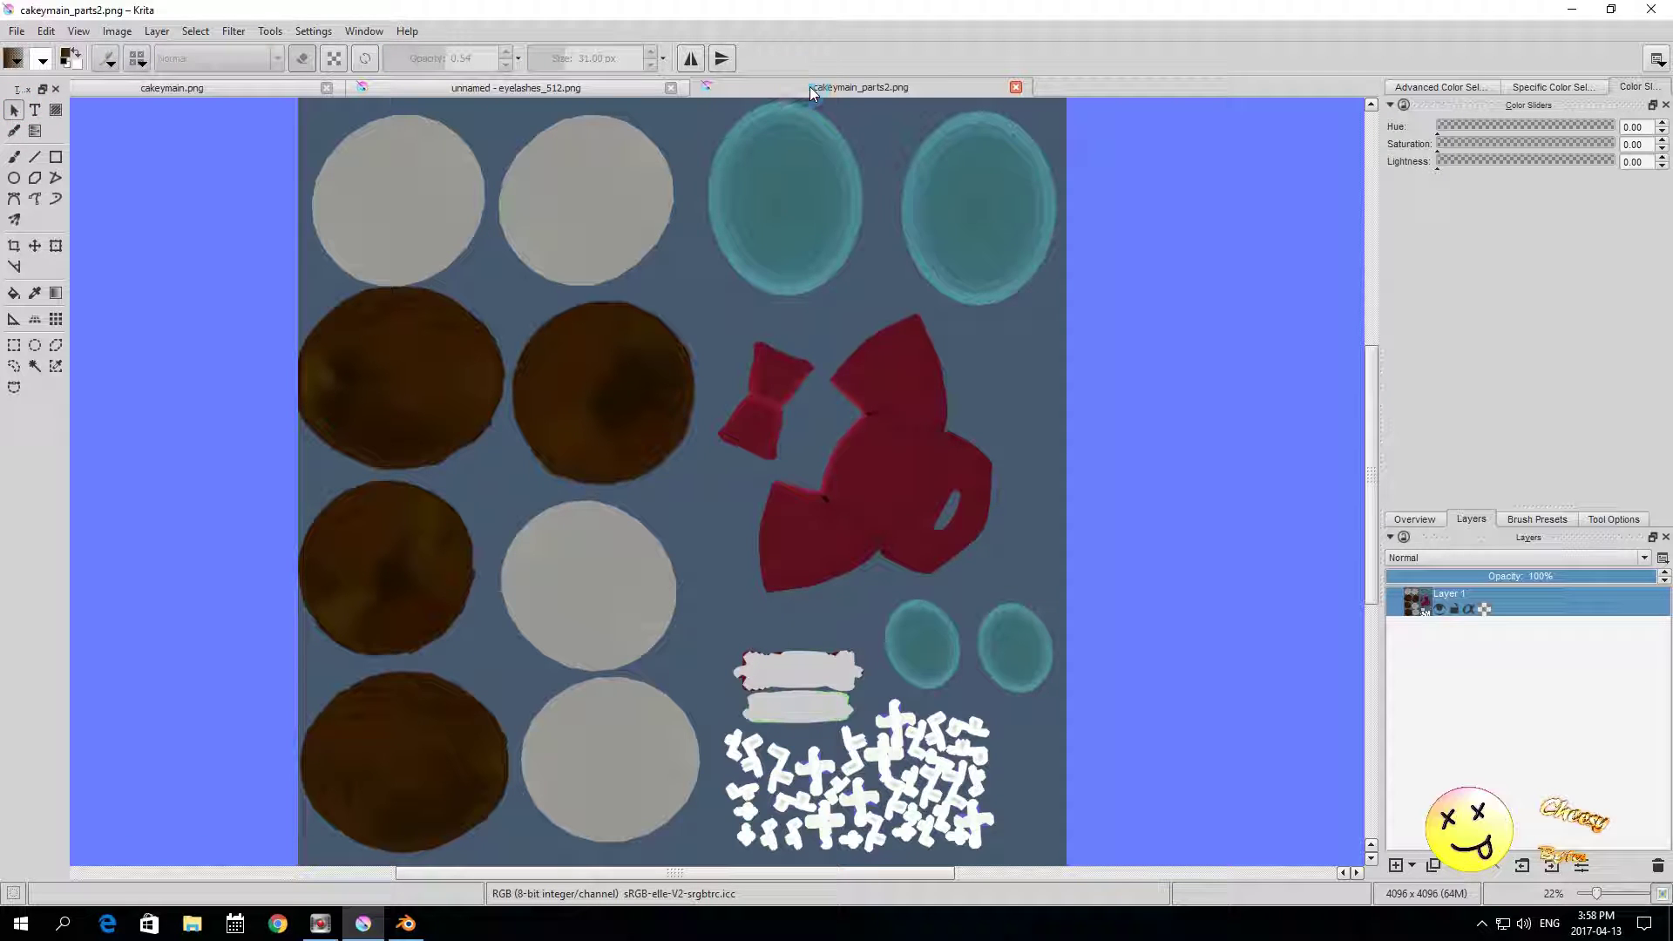
# Step: Import danceycakey_painted_gums_color from the danceycakeymesh folder as a new layer in cakeymain_parts2.png
pyautogui.click(157, 31)
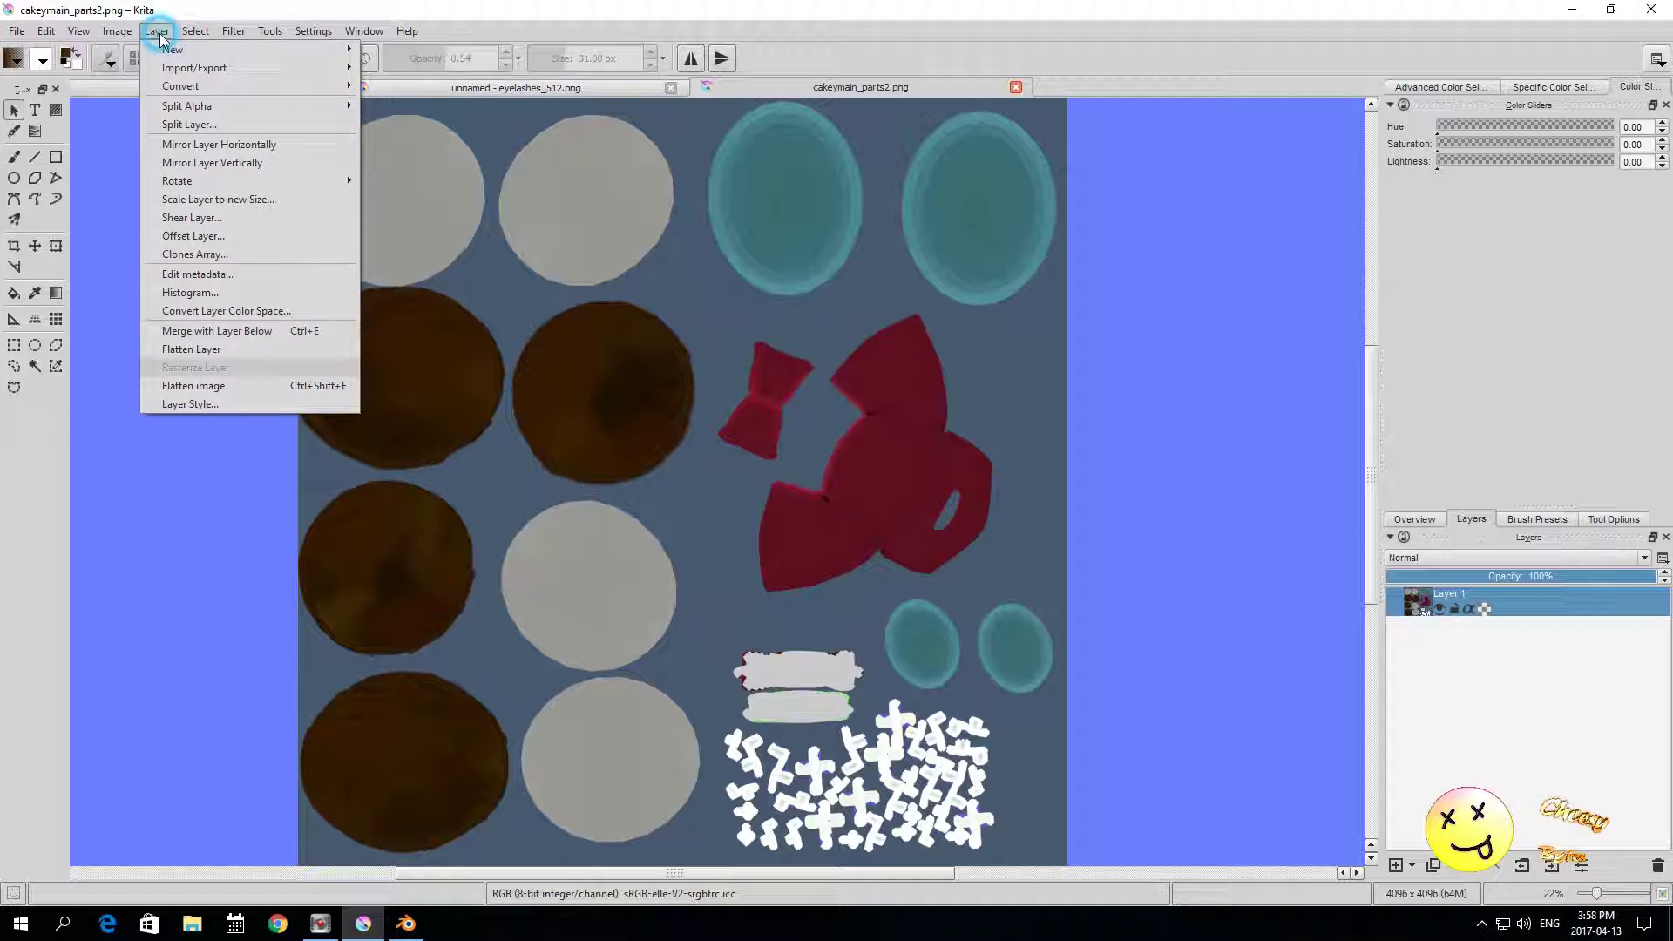
pyautogui.moveTo(183, 68)
pyautogui.click(436, 105)
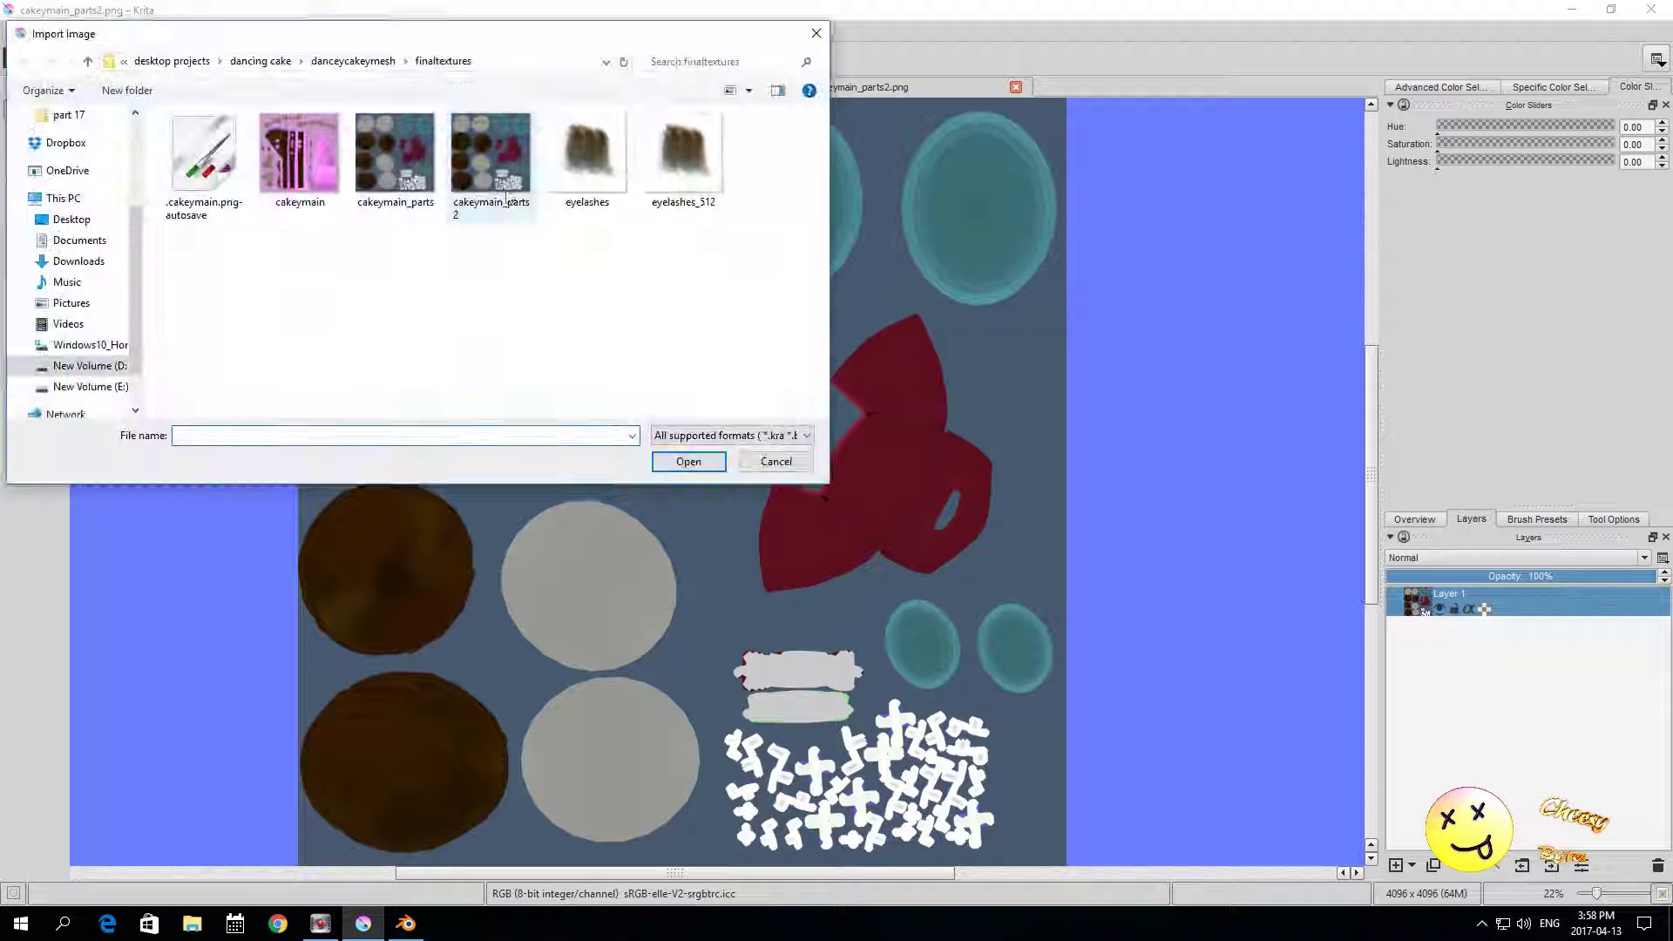
pyautogui.click(353, 61)
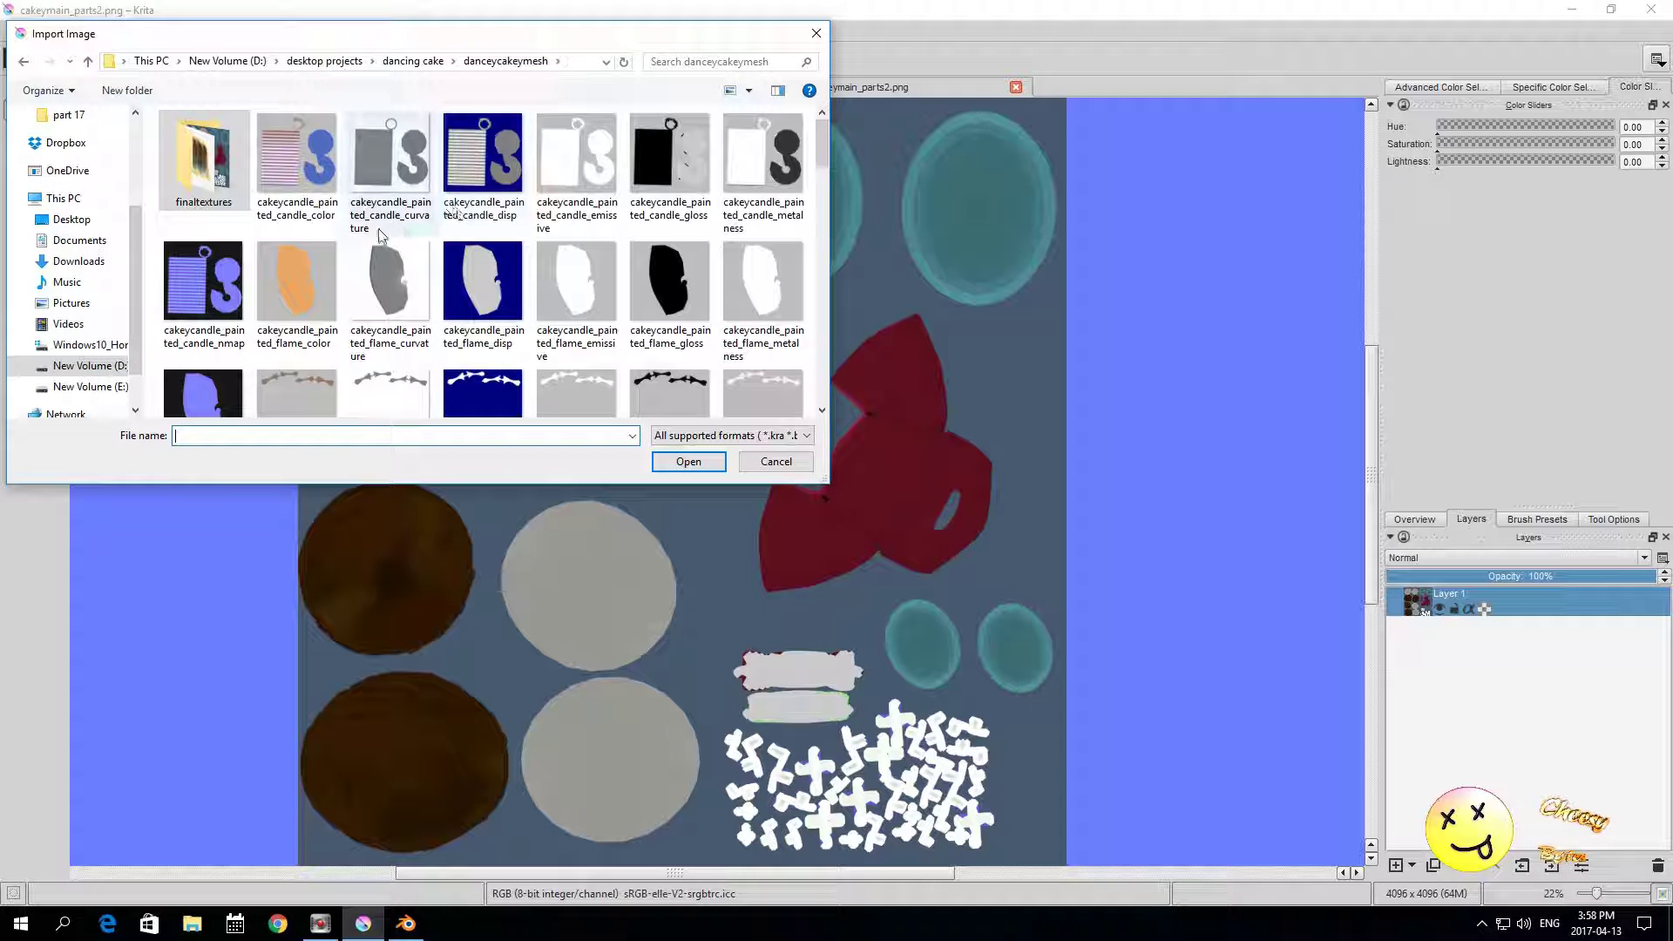
pyautogui.moveTo(820, 148); pyautogui.dragTo(824, 249)
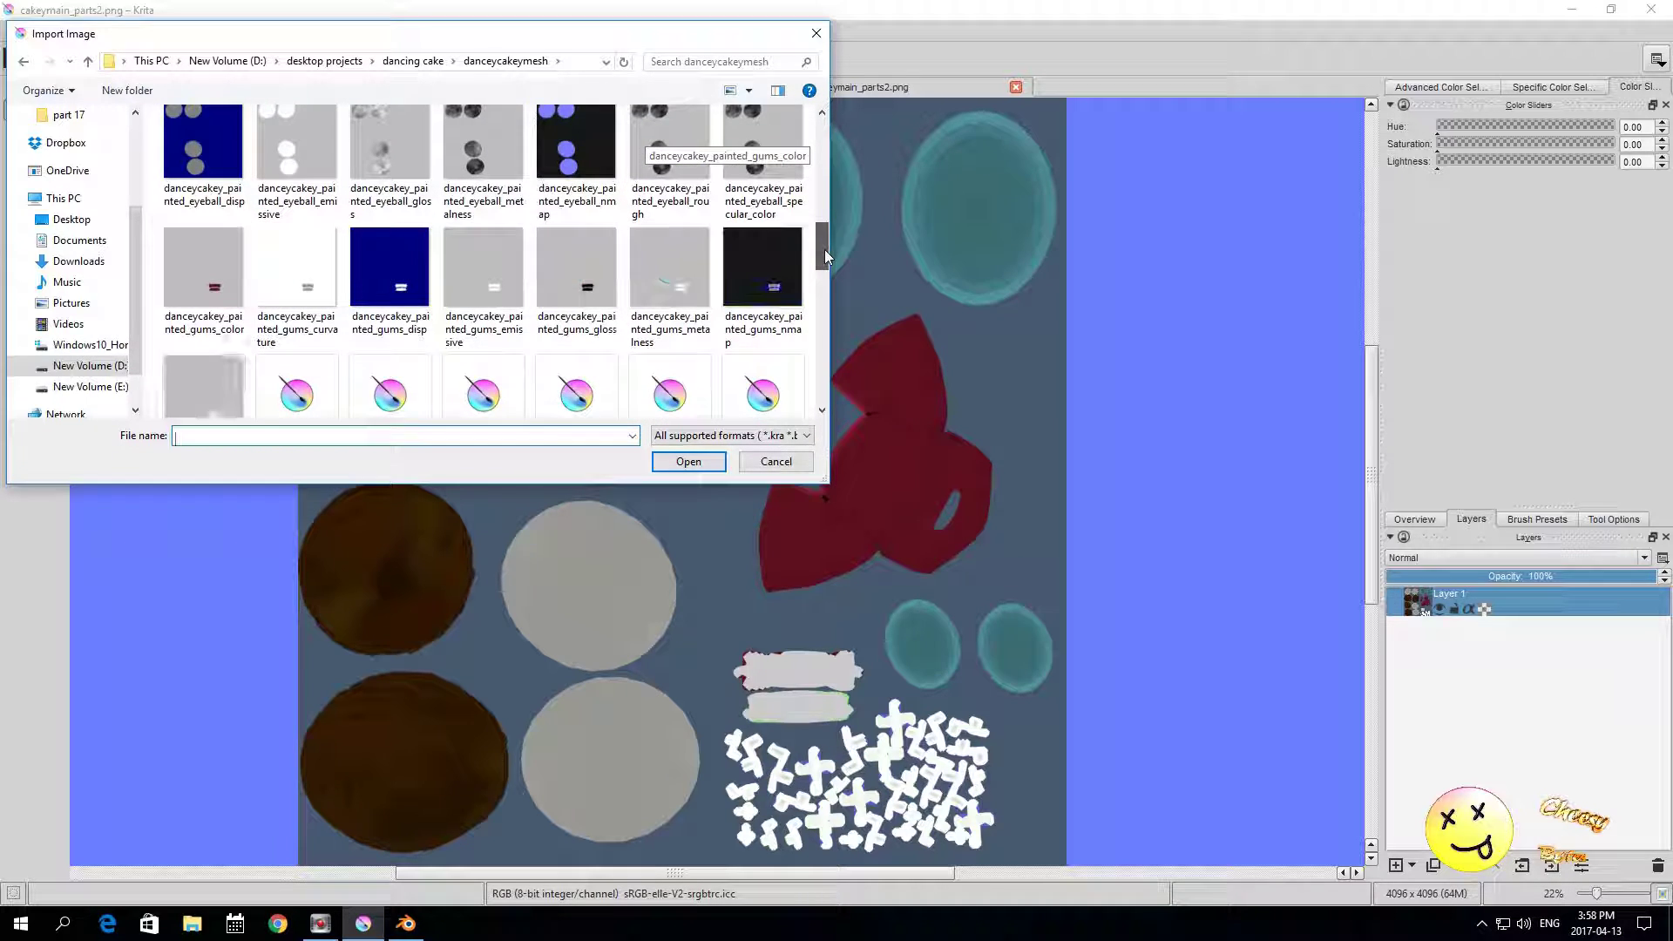
pyautogui.click(171, 324)
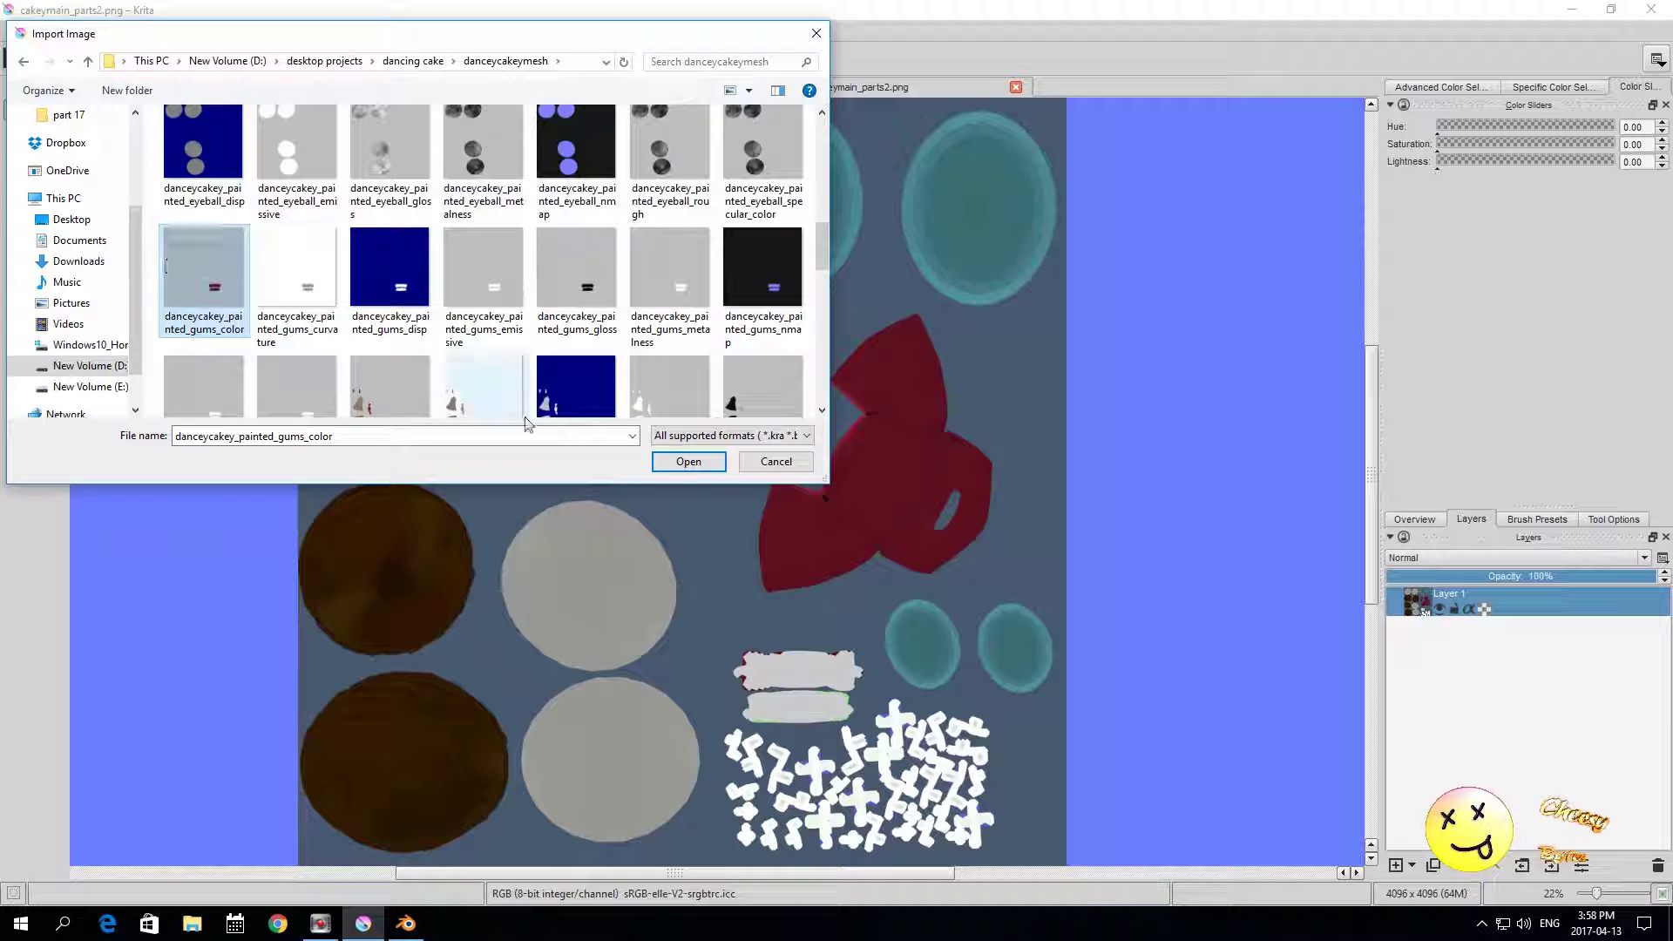
pyautogui.click(664, 455)
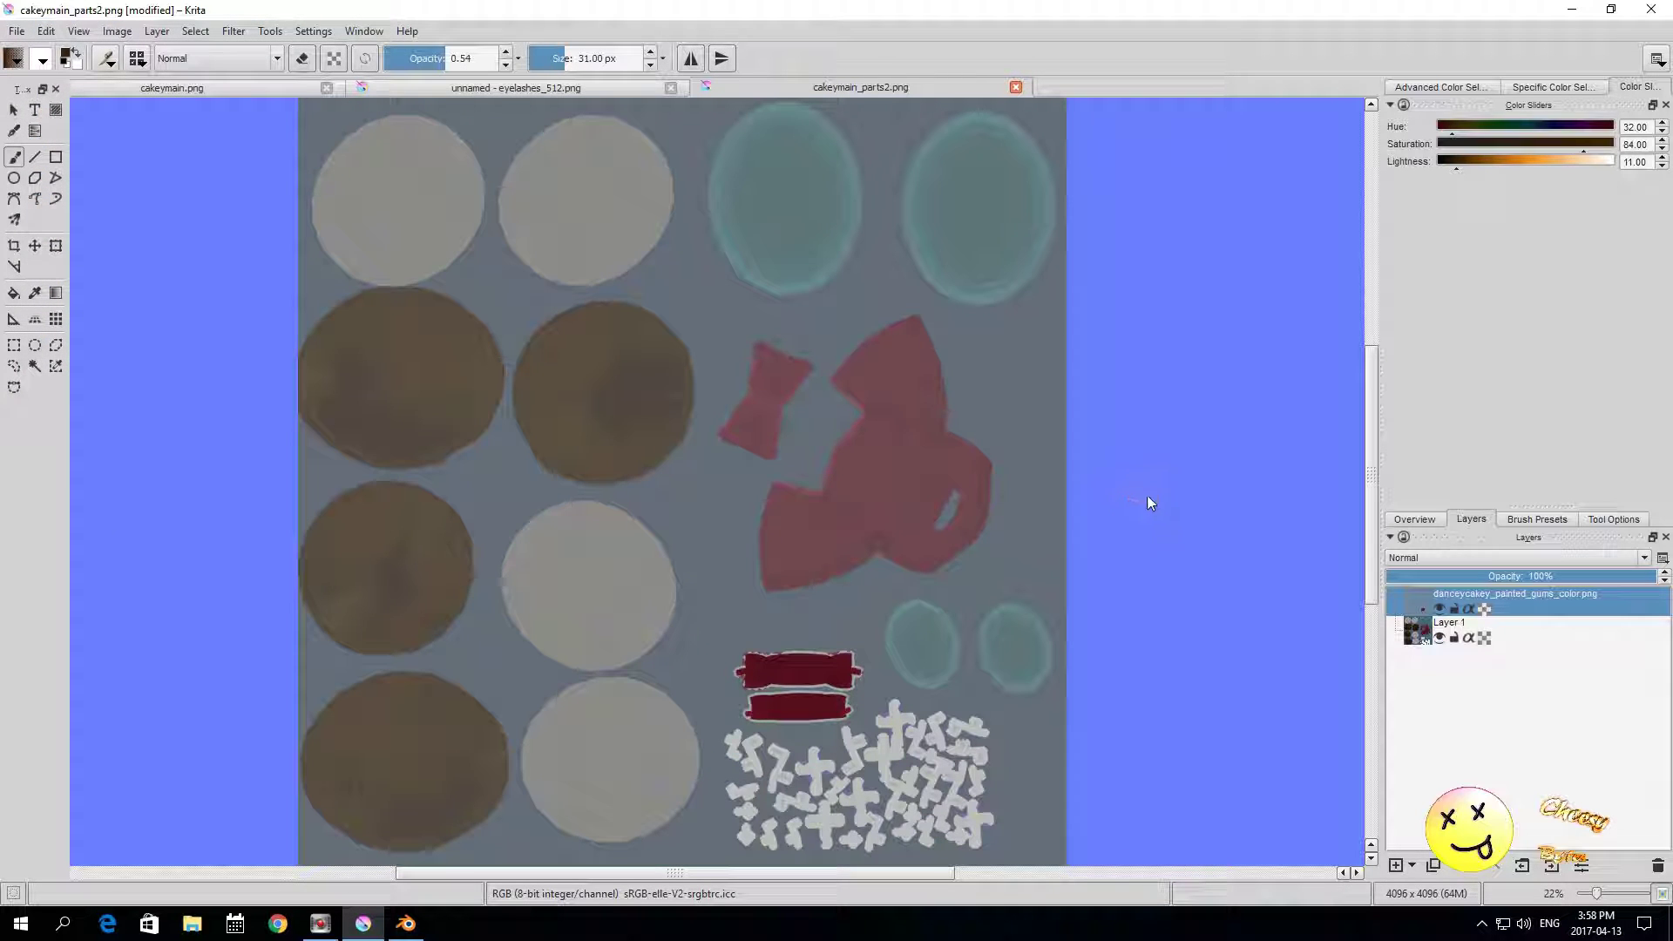
# Step: Temporarily hide Layer 1, select the imported gums layer's grey background by similar colour, delete it, and clear the selection
pyautogui.click(1439, 638)
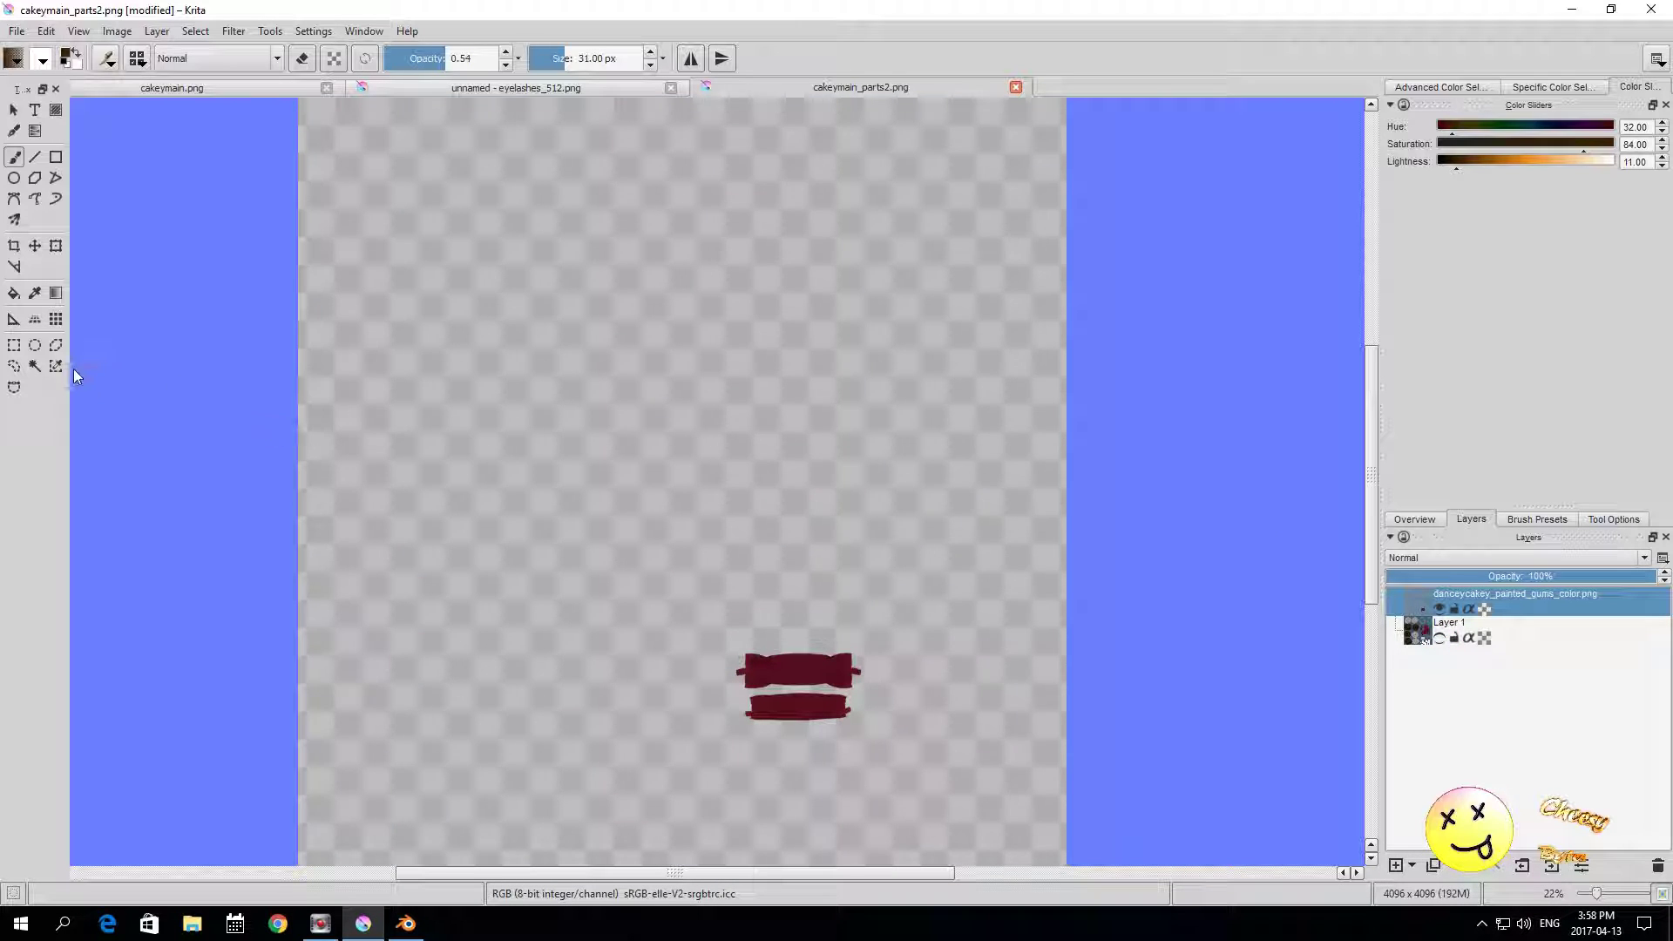
pyautogui.click(35, 366)
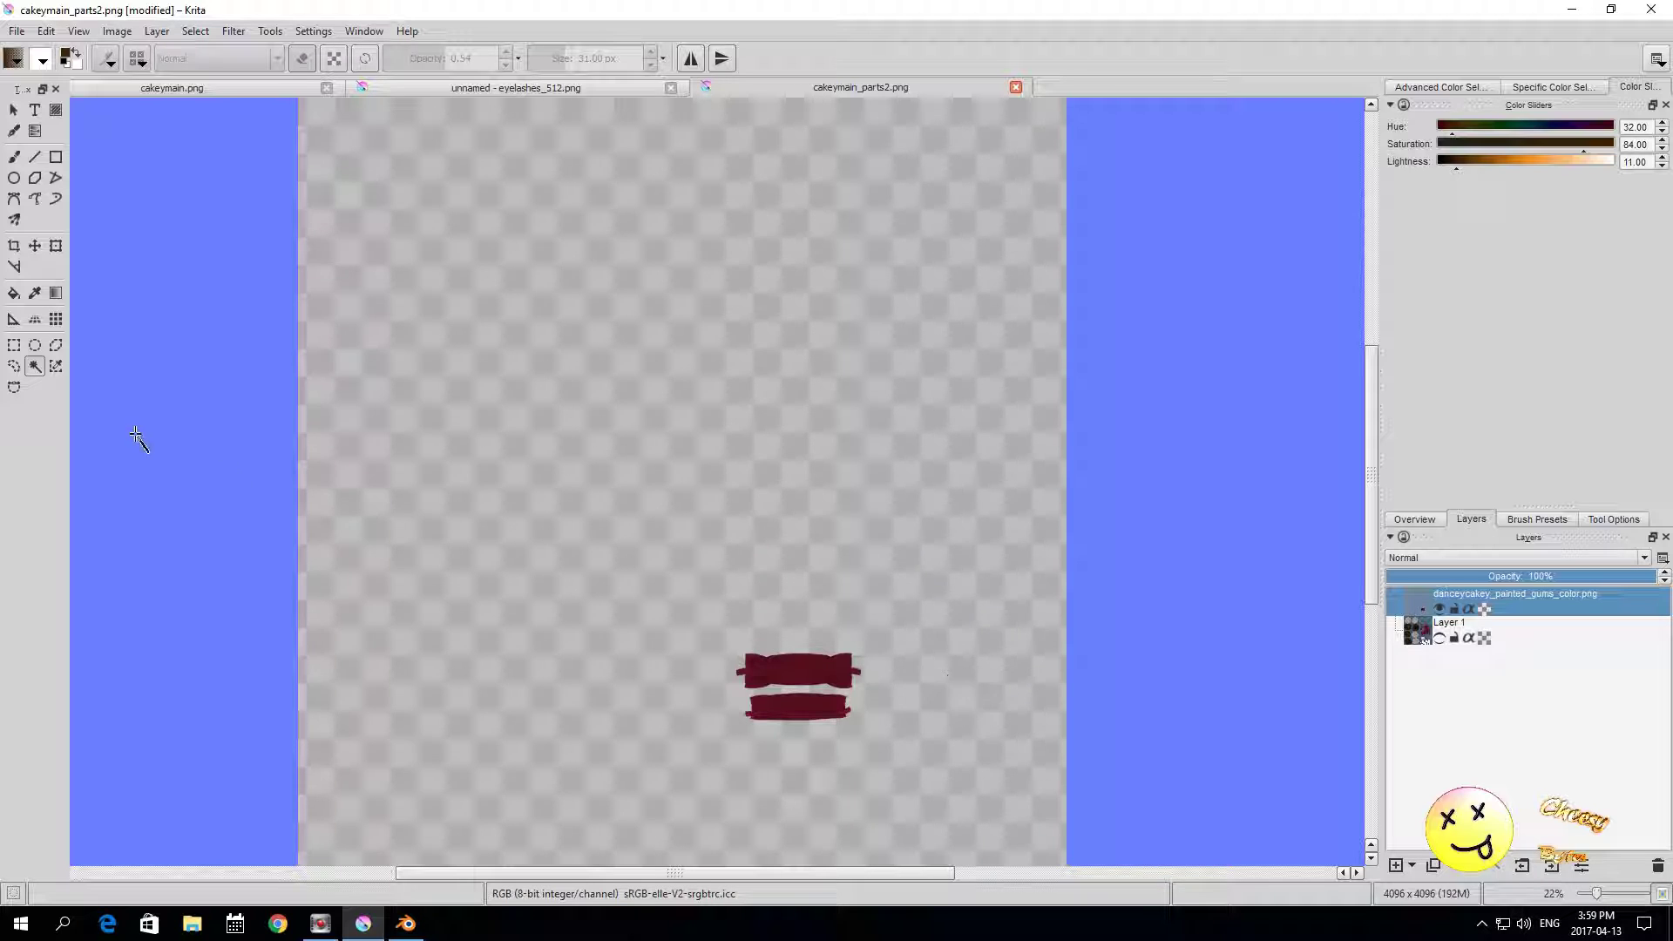
pyautogui.click(56, 366)
pyautogui.scroll(-1, 1120, 562)
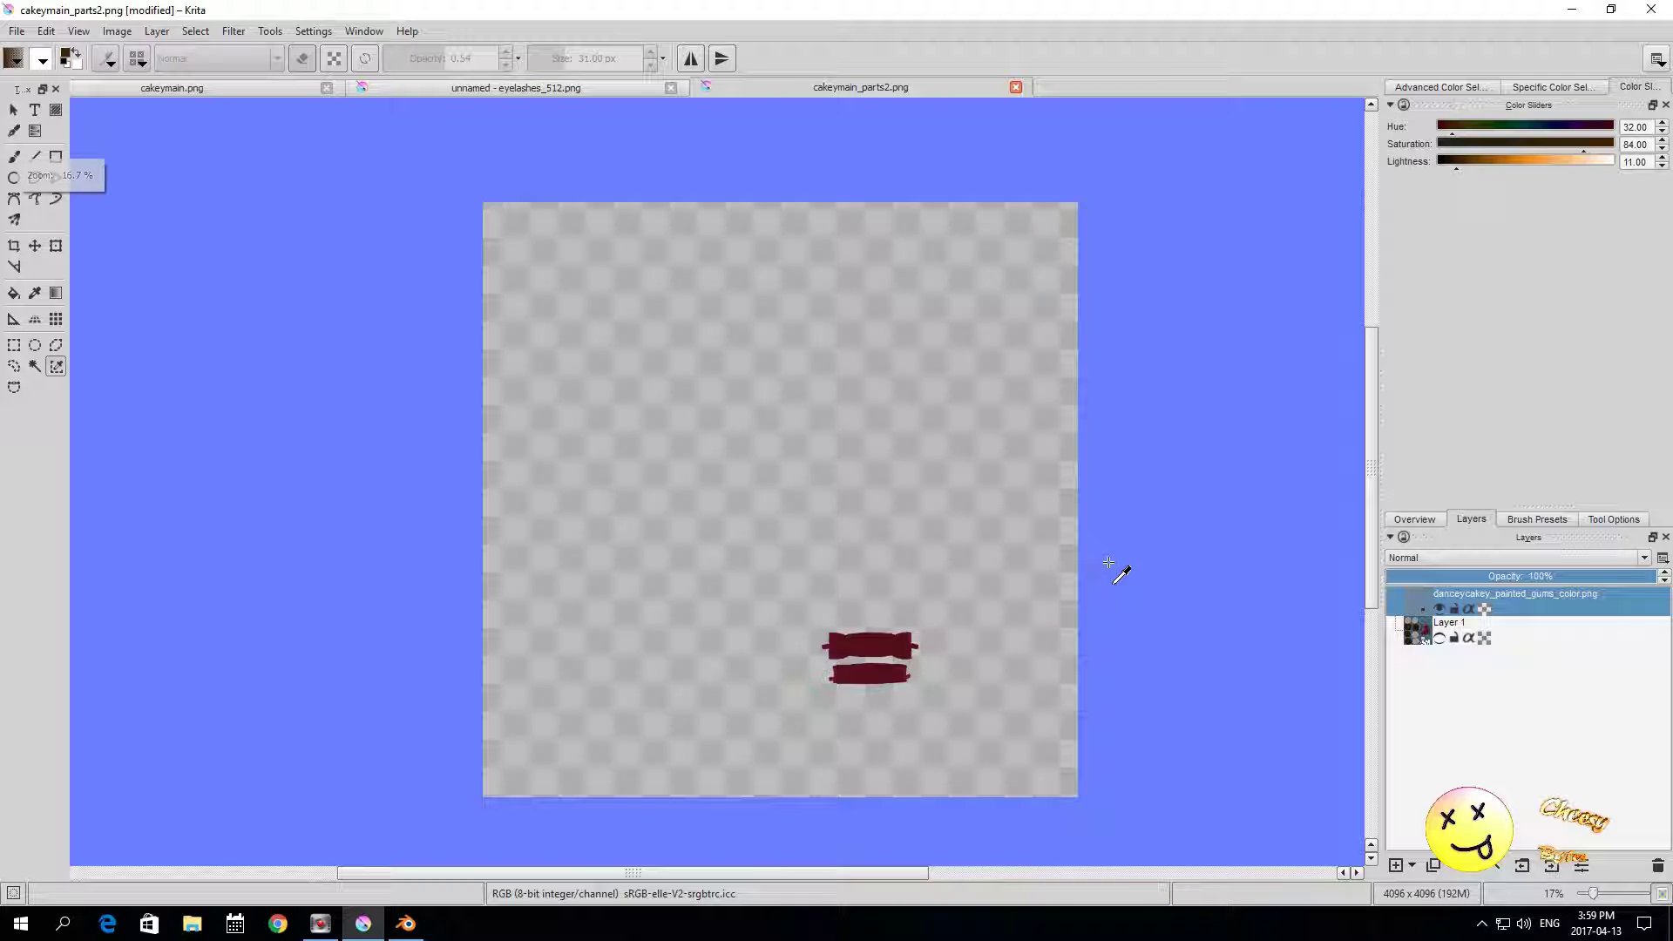
pyautogui.click(35, 367)
pyautogui.click(676, 589)
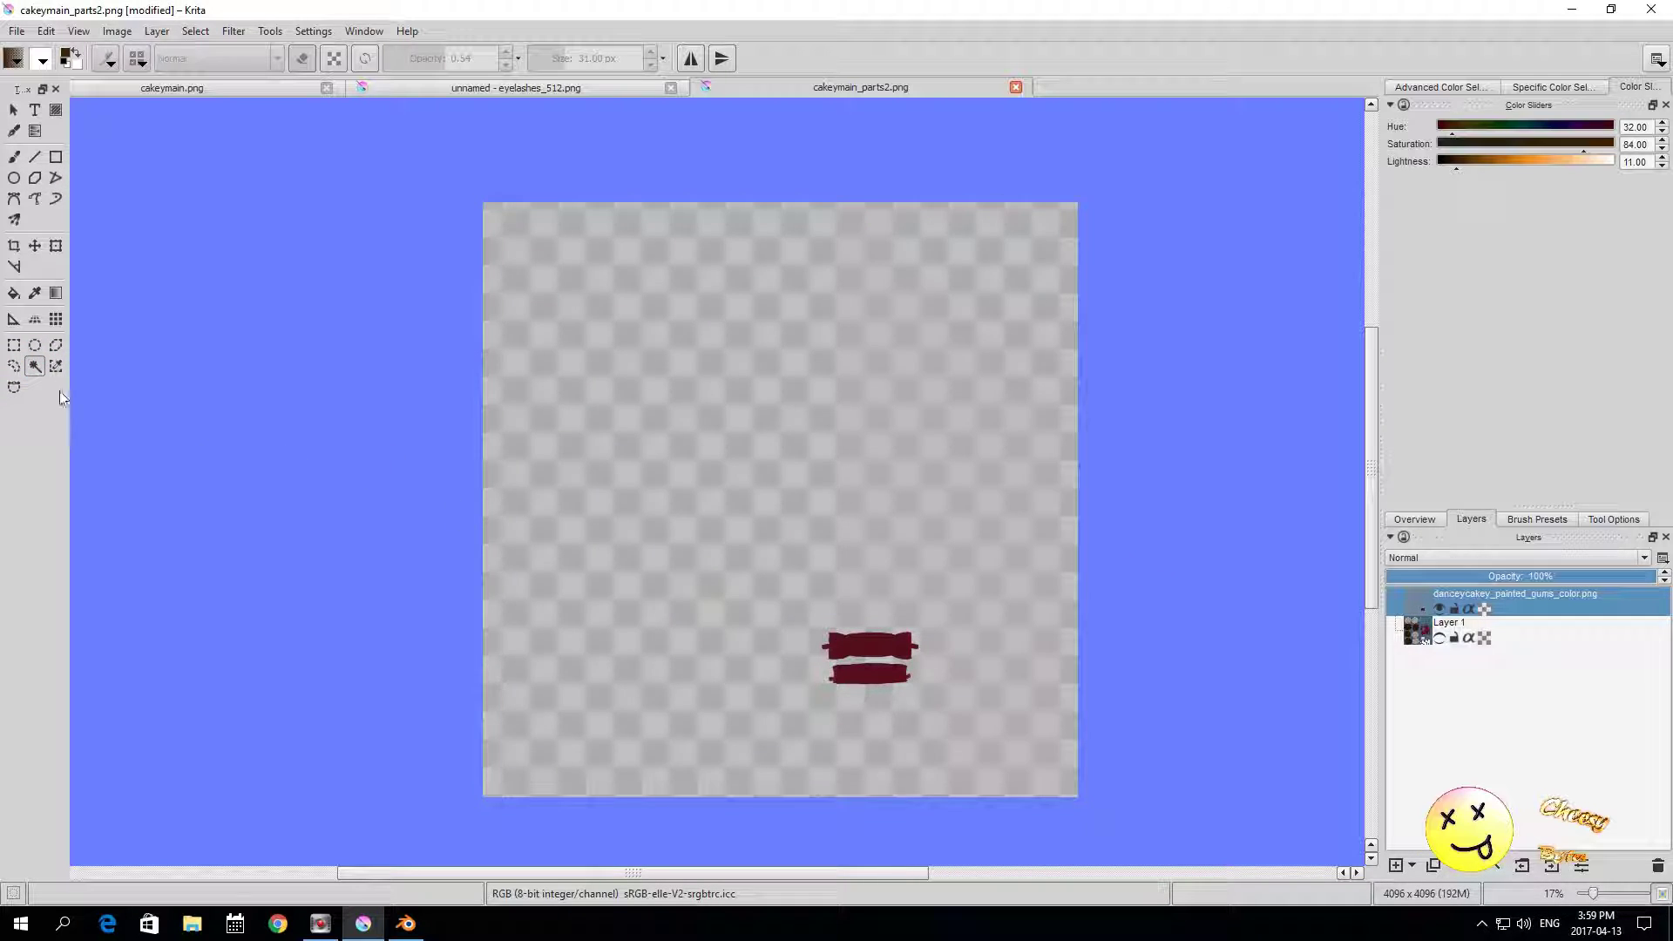
pyautogui.click(55, 366)
pyautogui.click(687, 591)
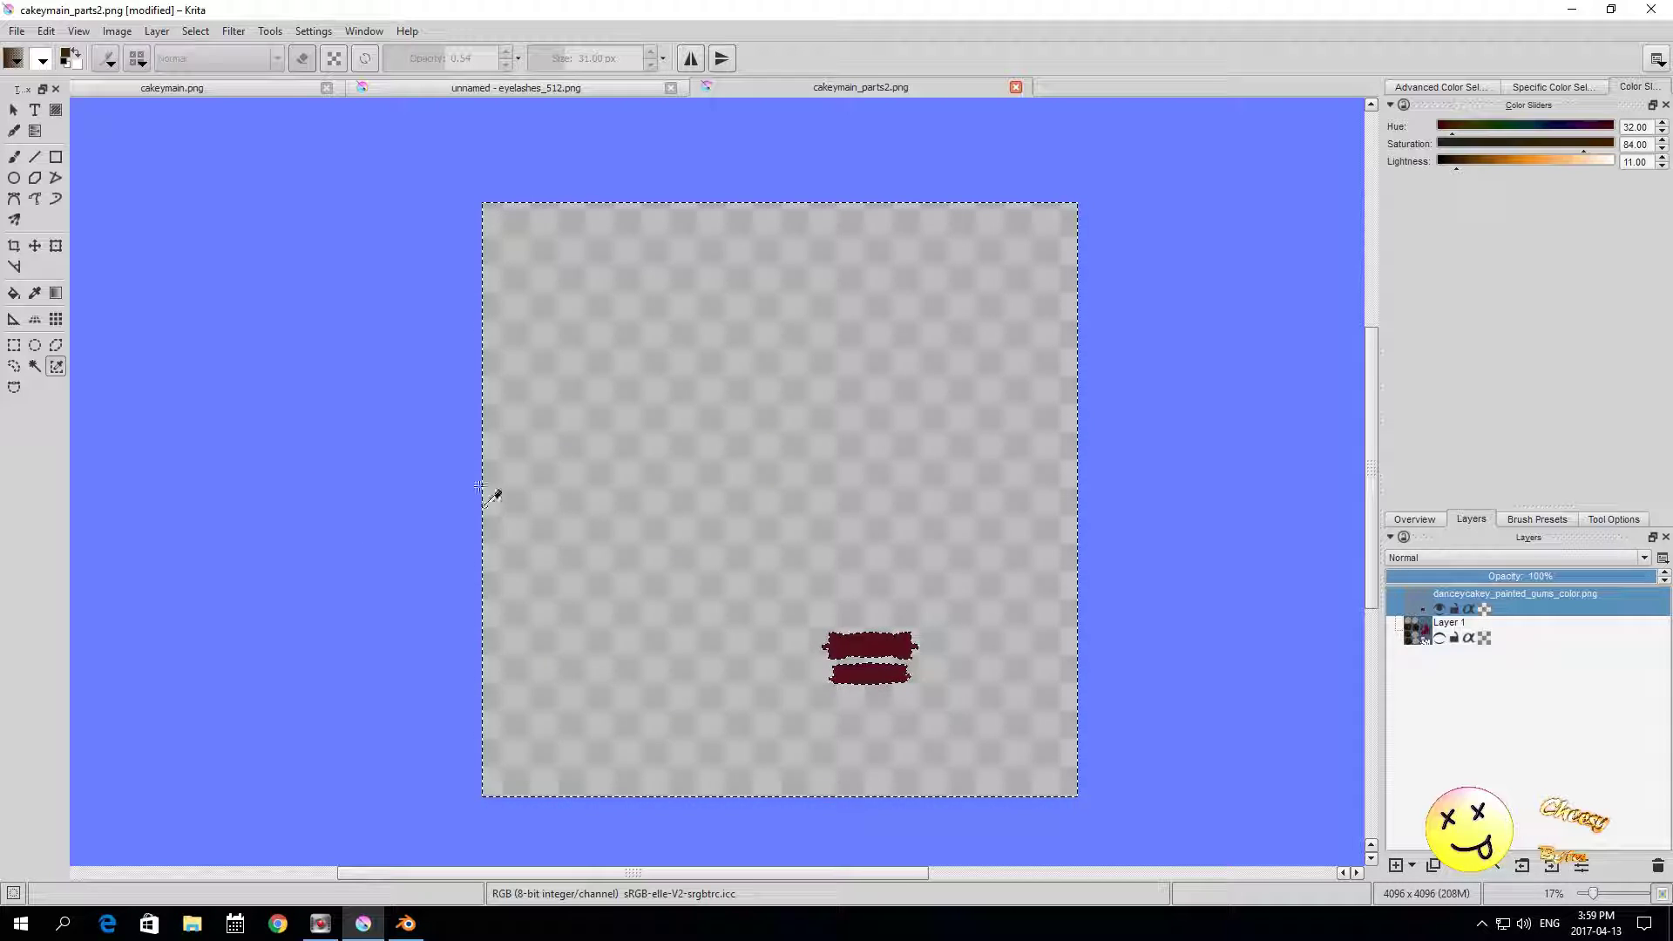
pyautogui.click(1440, 638)
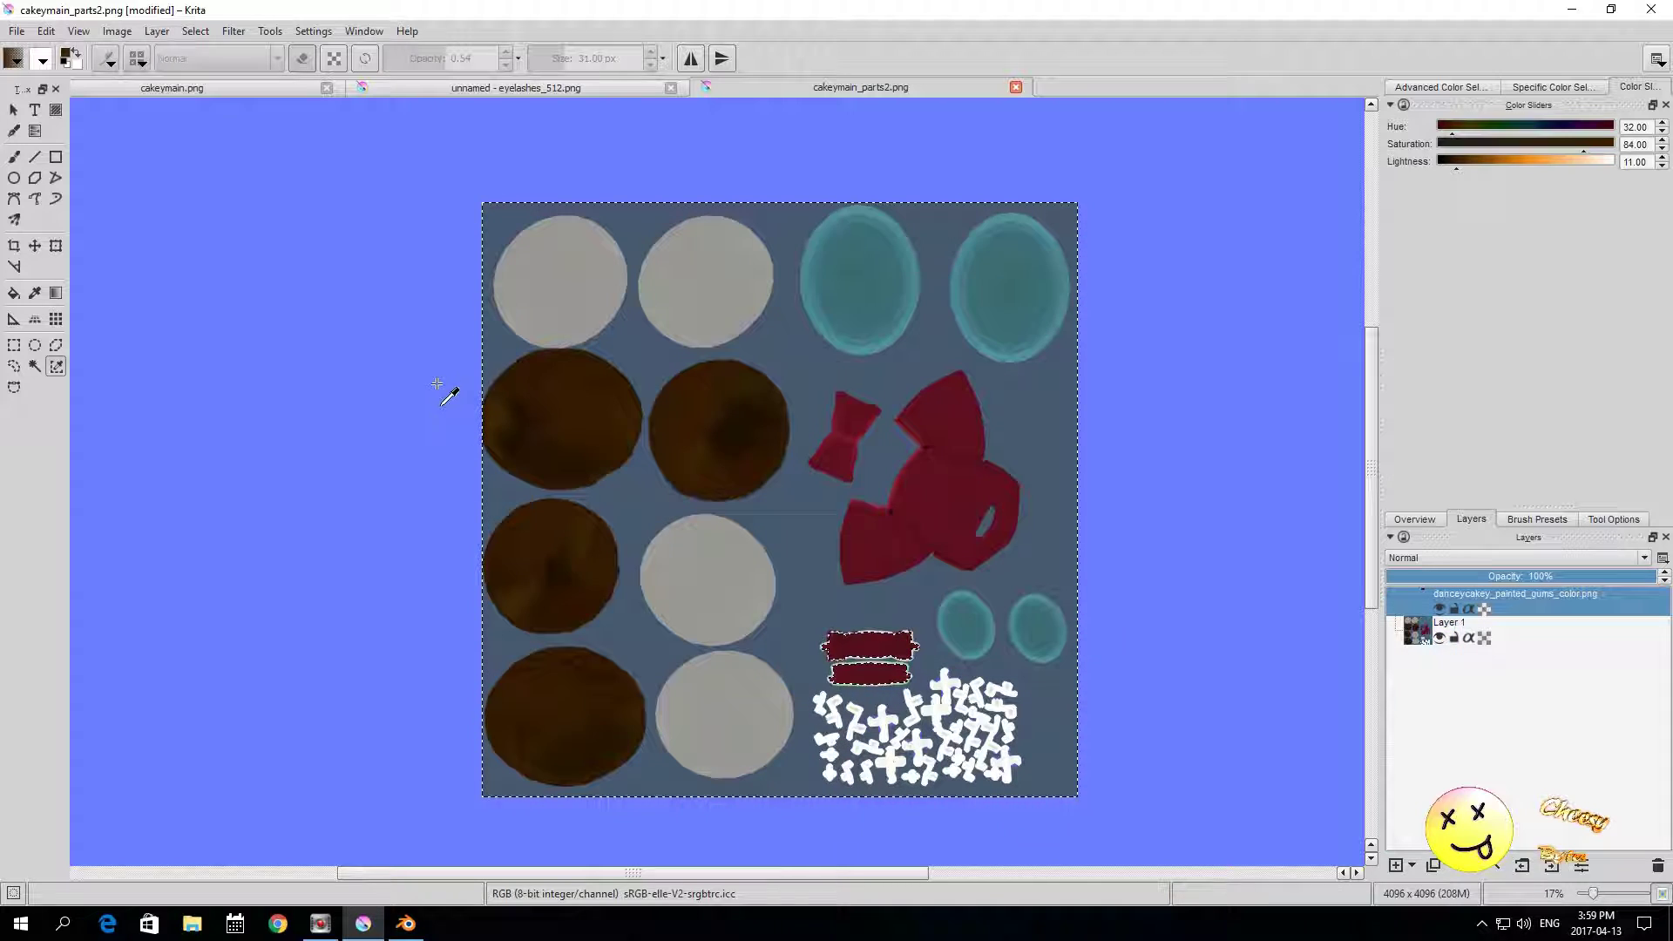
pyautogui.click(195, 32)
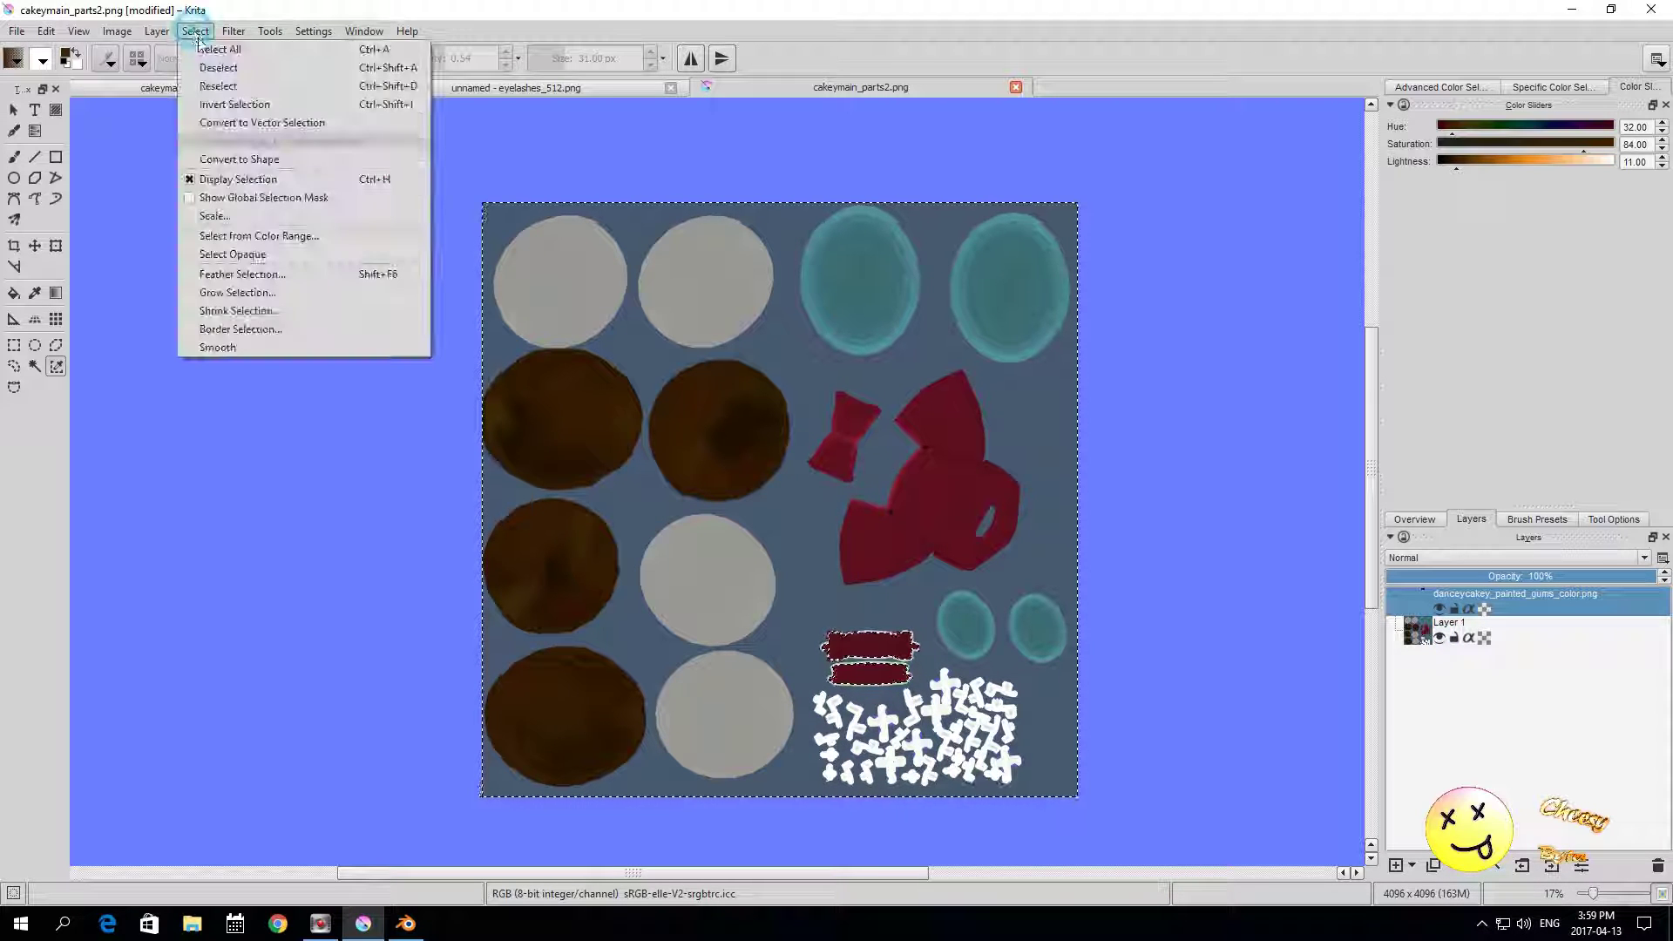
pyautogui.click(218, 68)
# Step: Examine the edges of the two gum shapes up close against the underlying parts texture
pyautogui.keyDown('ctrl'); pyautogui.scroll(1, 349, 322); pyautogui.keyUp('ctrl')
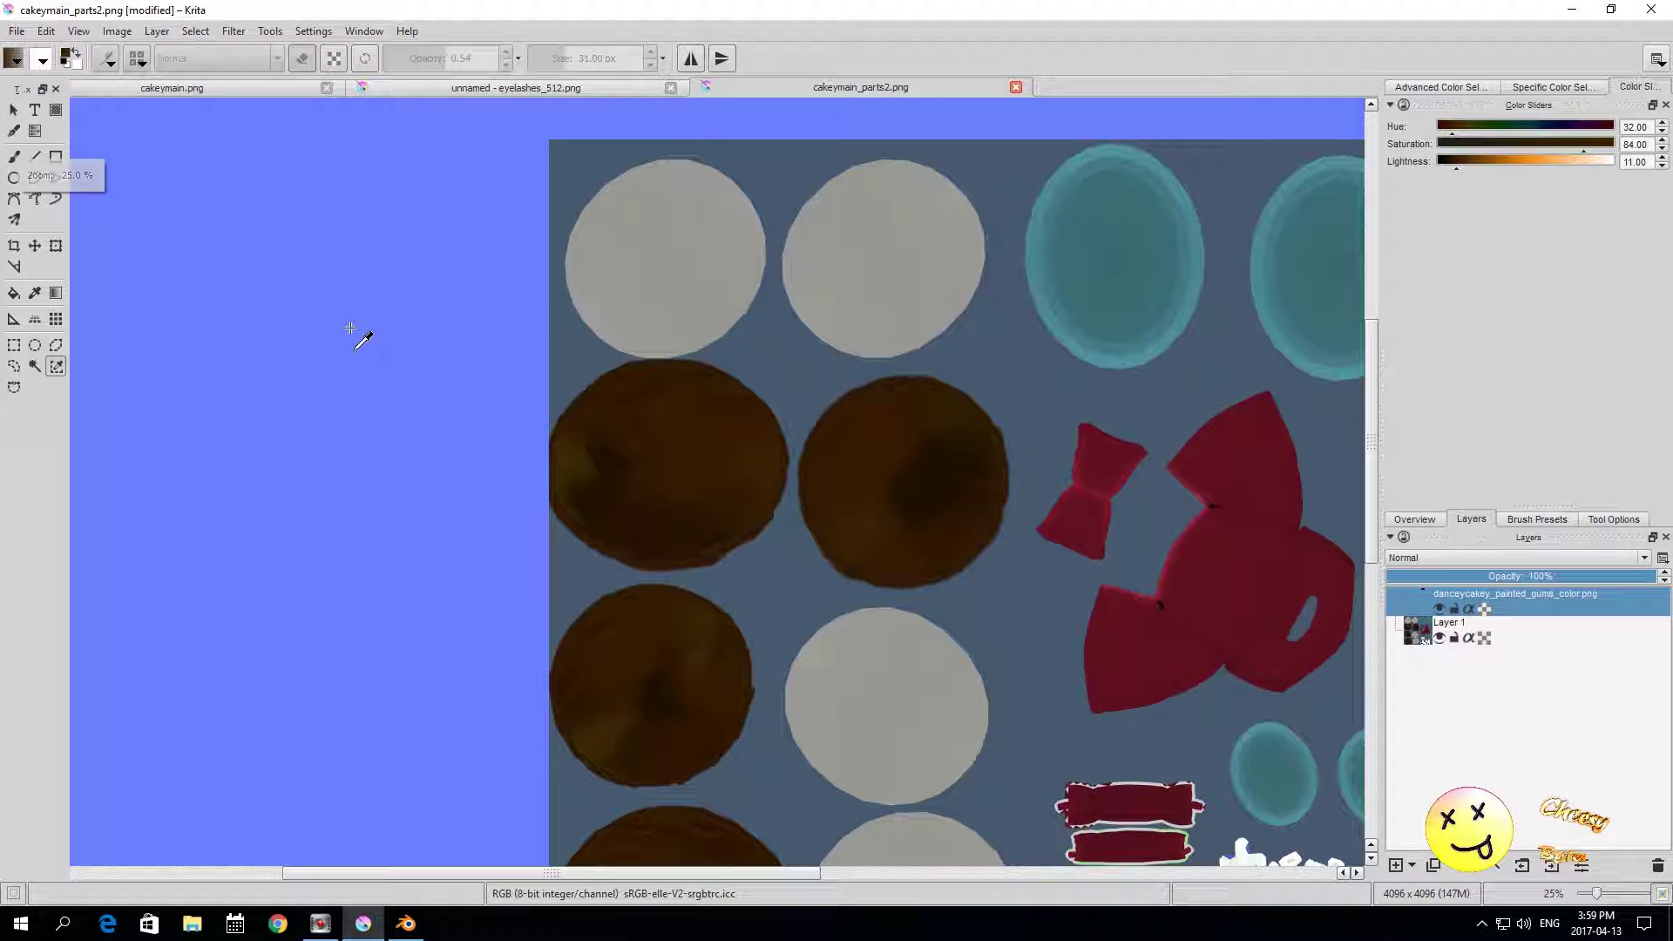
pyautogui.keyDown('ctrl'); pyautogui.scroll(-2, 458, 465); pyautogui.keyUp('ctrl')
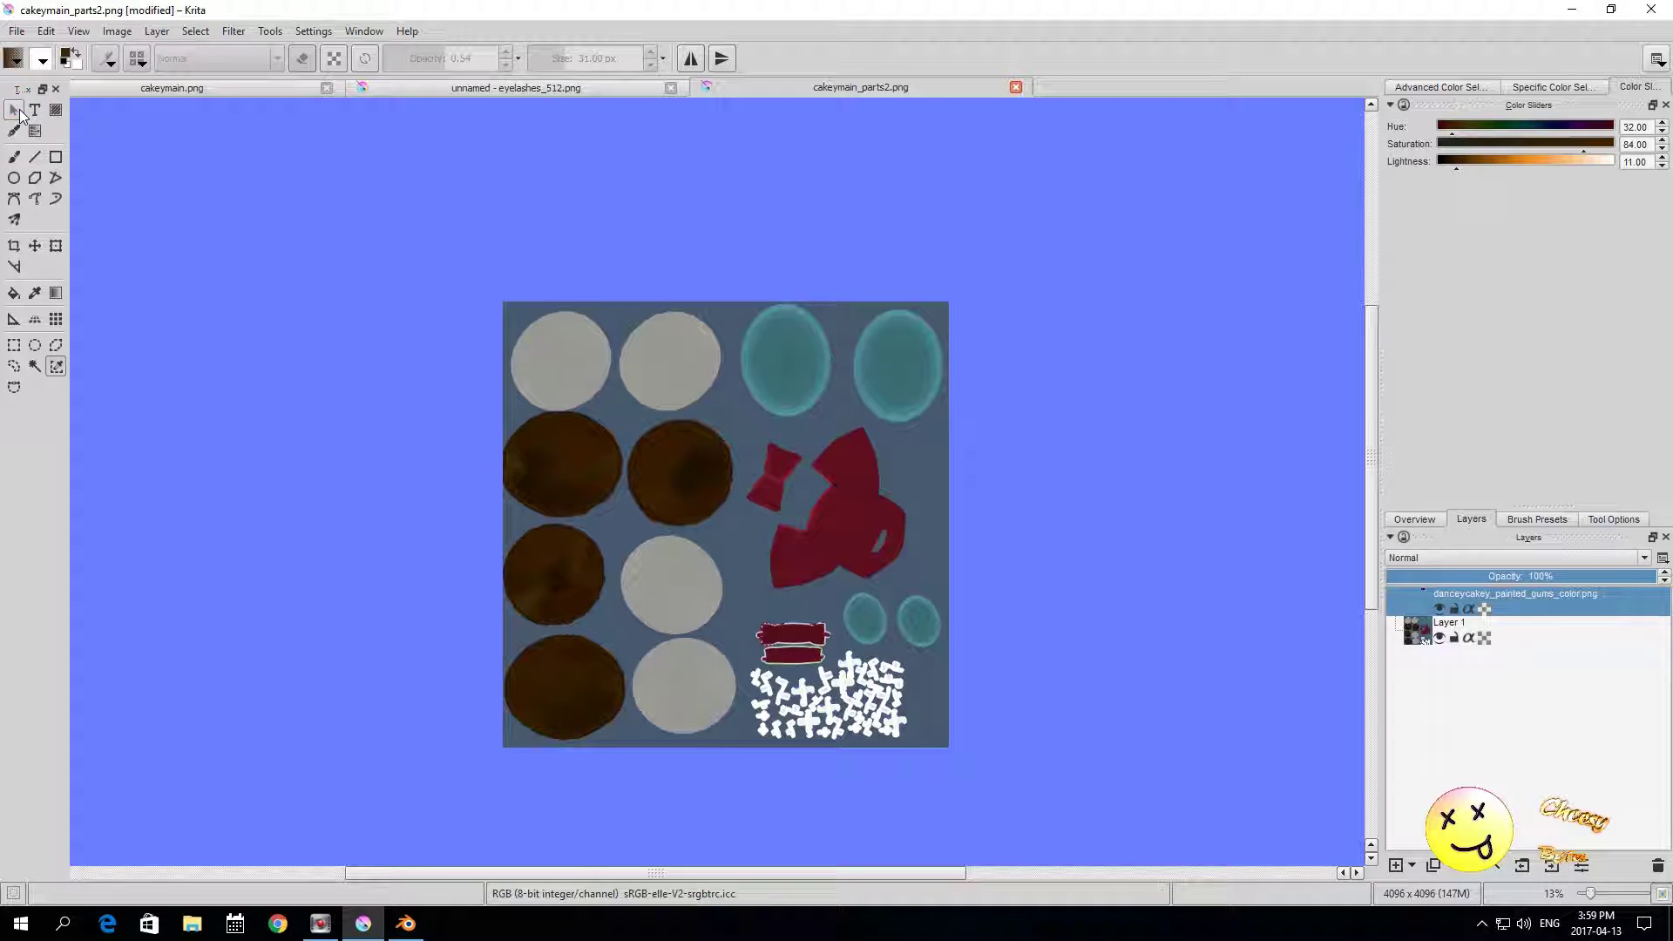
pyautogui.keyDown('ctrl'); pyautogui.scroll(2, 453, 523); pyautogui.keyUp('ctrl')
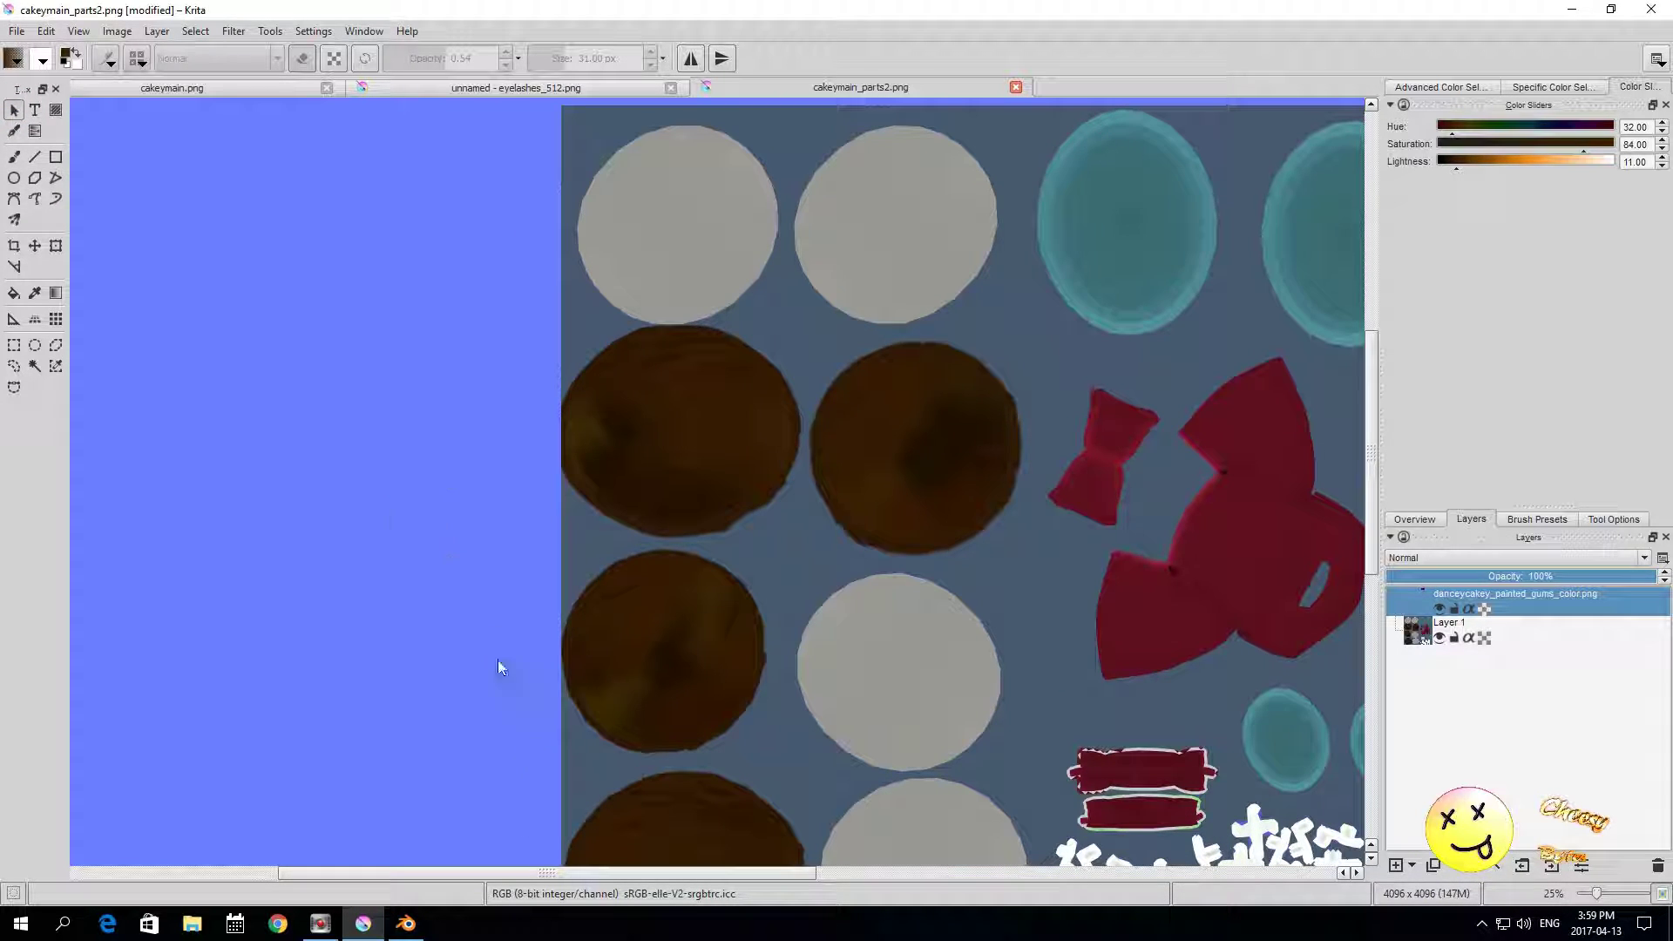
pyautogui.moveTo(662, 875); pyautogui.dragTo(803, 874)
pyautogui.moveTo(1373, 523); pyautogui.dragTo(1373, 662)
pyautogui.keyDown('ctrl'); pyautogui.scroll(3, 788, 427); pyautogui.keyUp('ctrl')
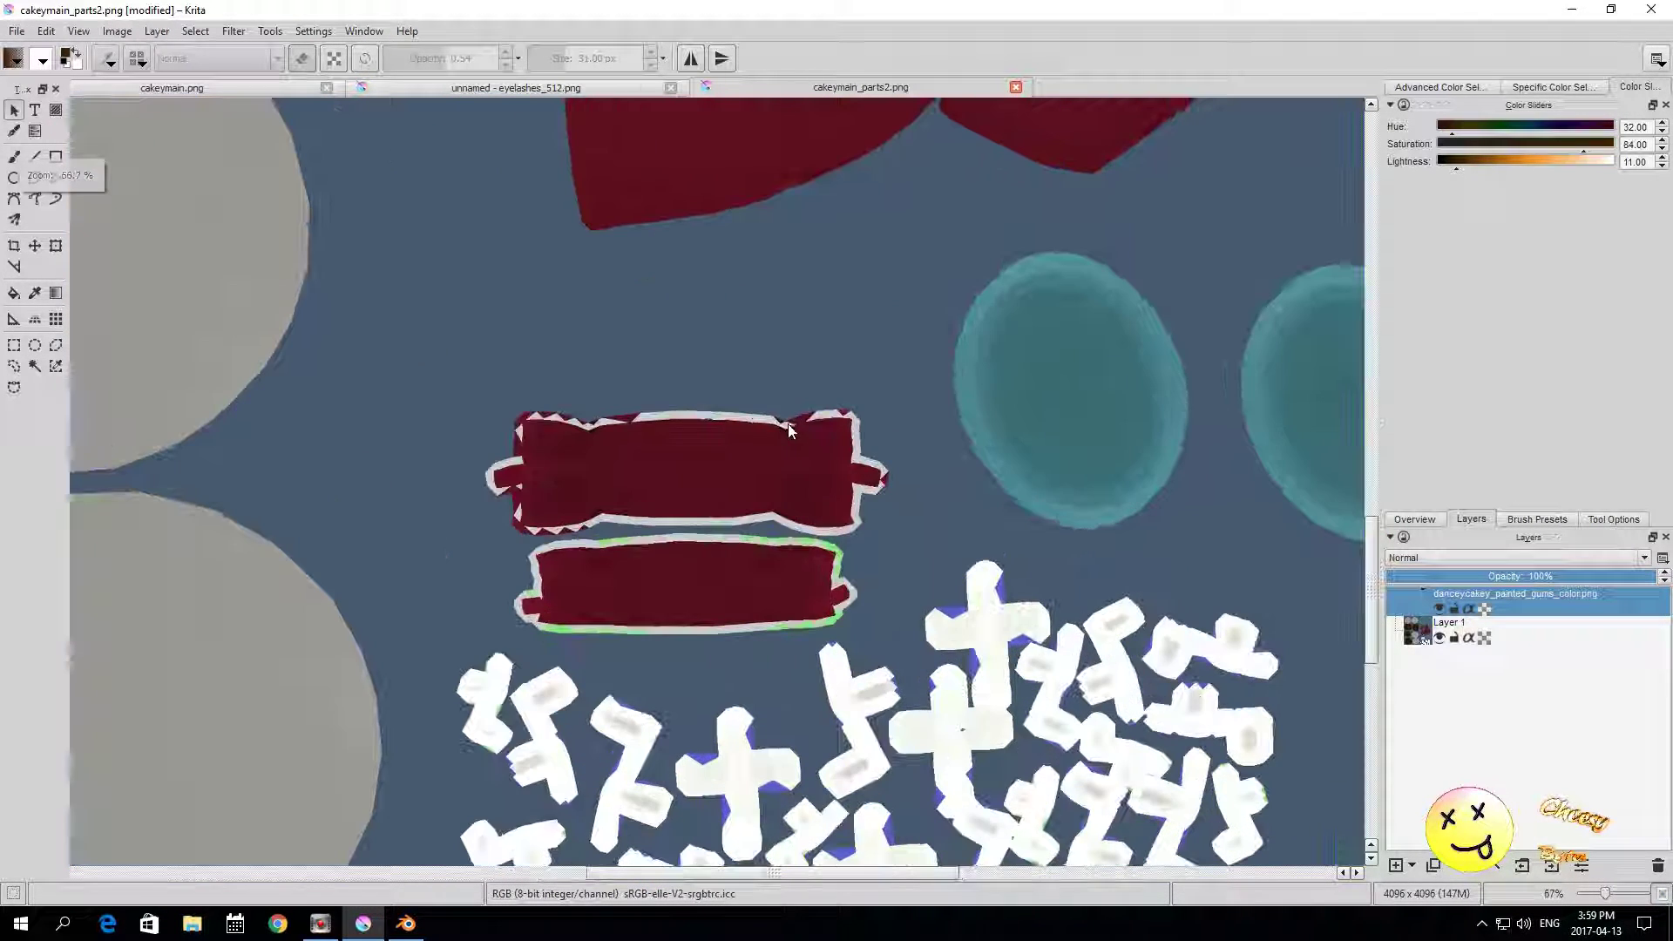
pyautogui.keyDown('ctrl'); pyautogui.scroll(1, 561, 390); pyautogui.keyUp('ctrl')
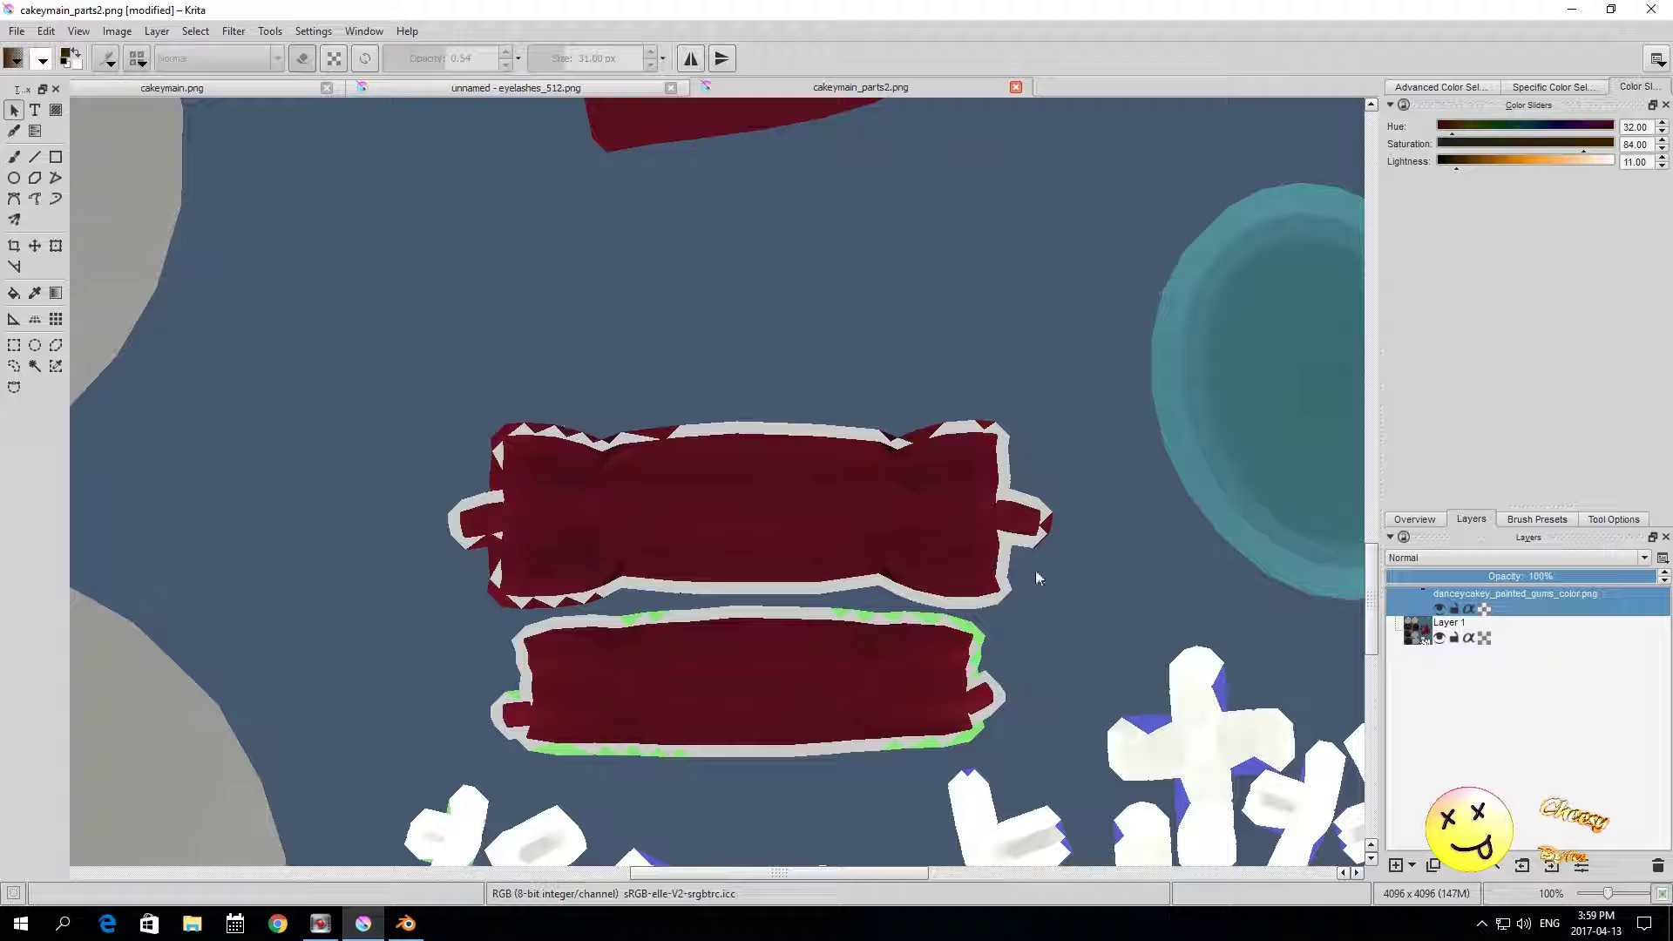
pyautogui.keyDown('ctrl'); pyautogui.scroll(-1, 665, 360); pyautogui.keyUp('ctrl')
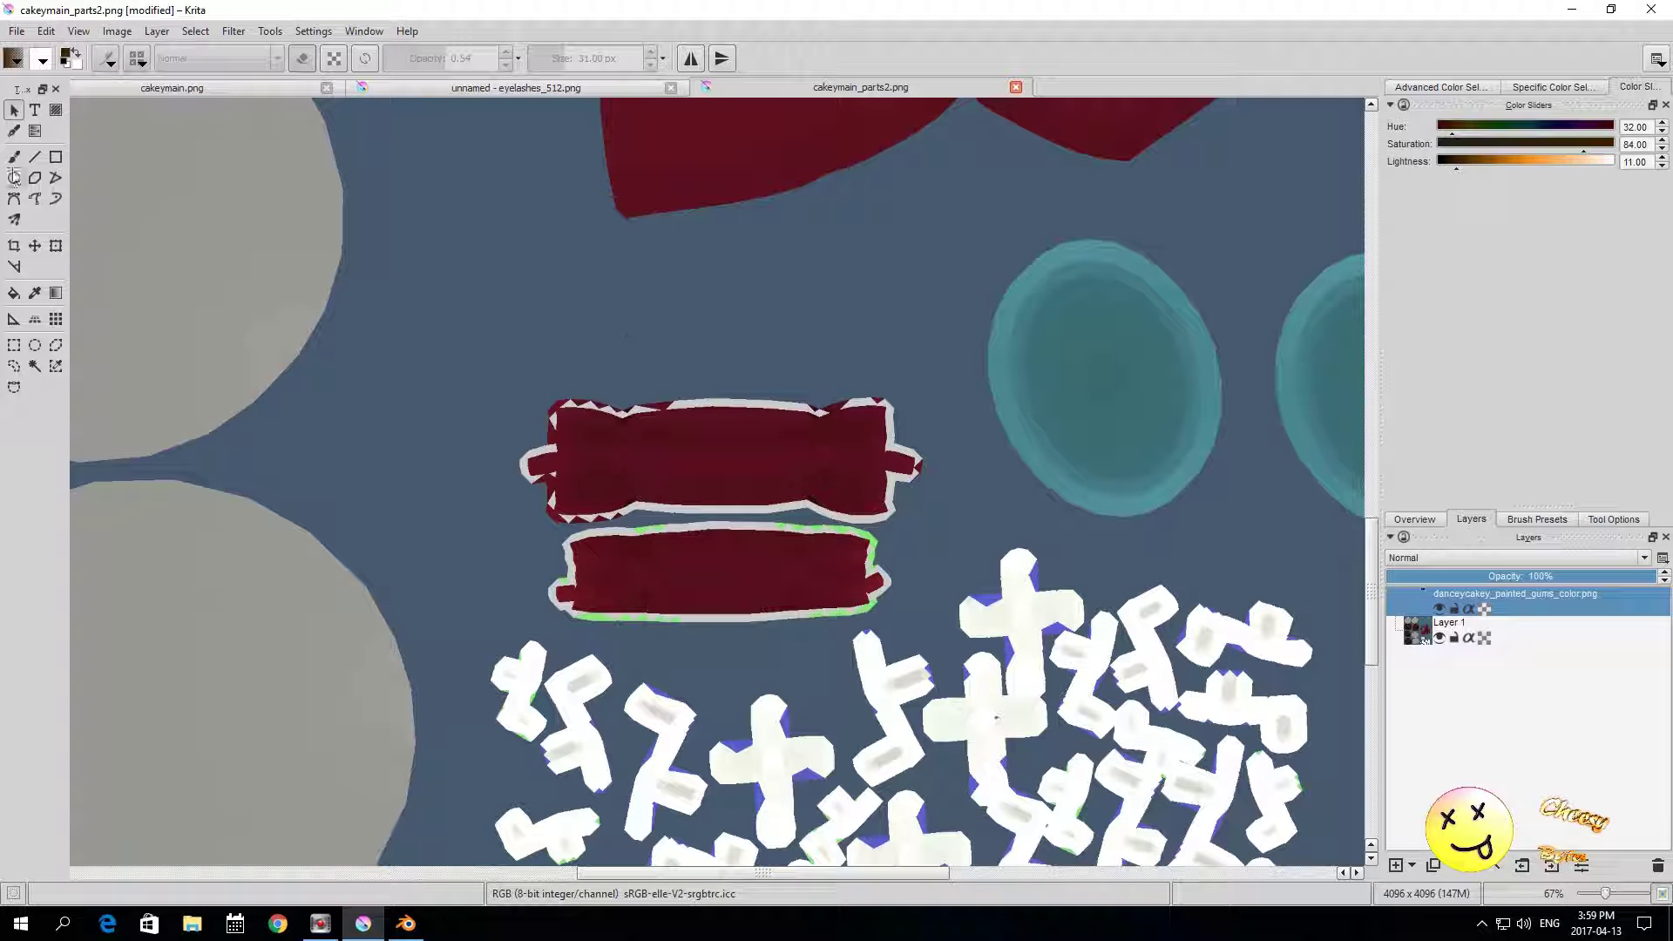
# Step: Switch the freehand brush to the Pixel engine with the Basic_tip_default preset
pyautogui.click(14, 157)
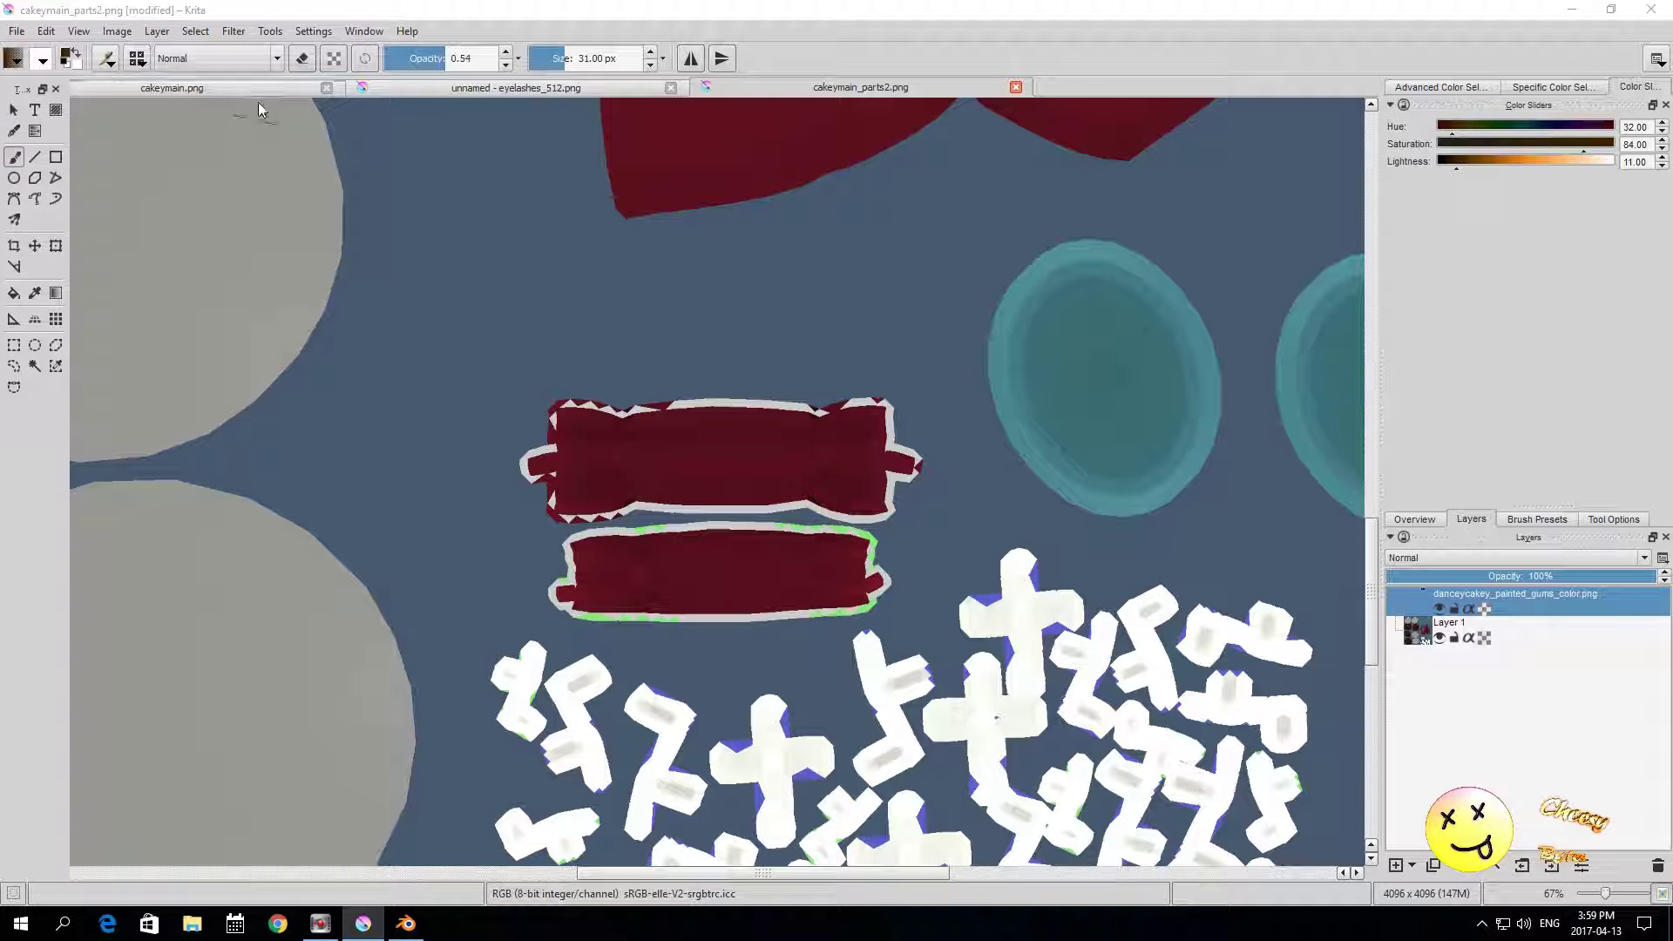
pyautogui.click(106, 59)
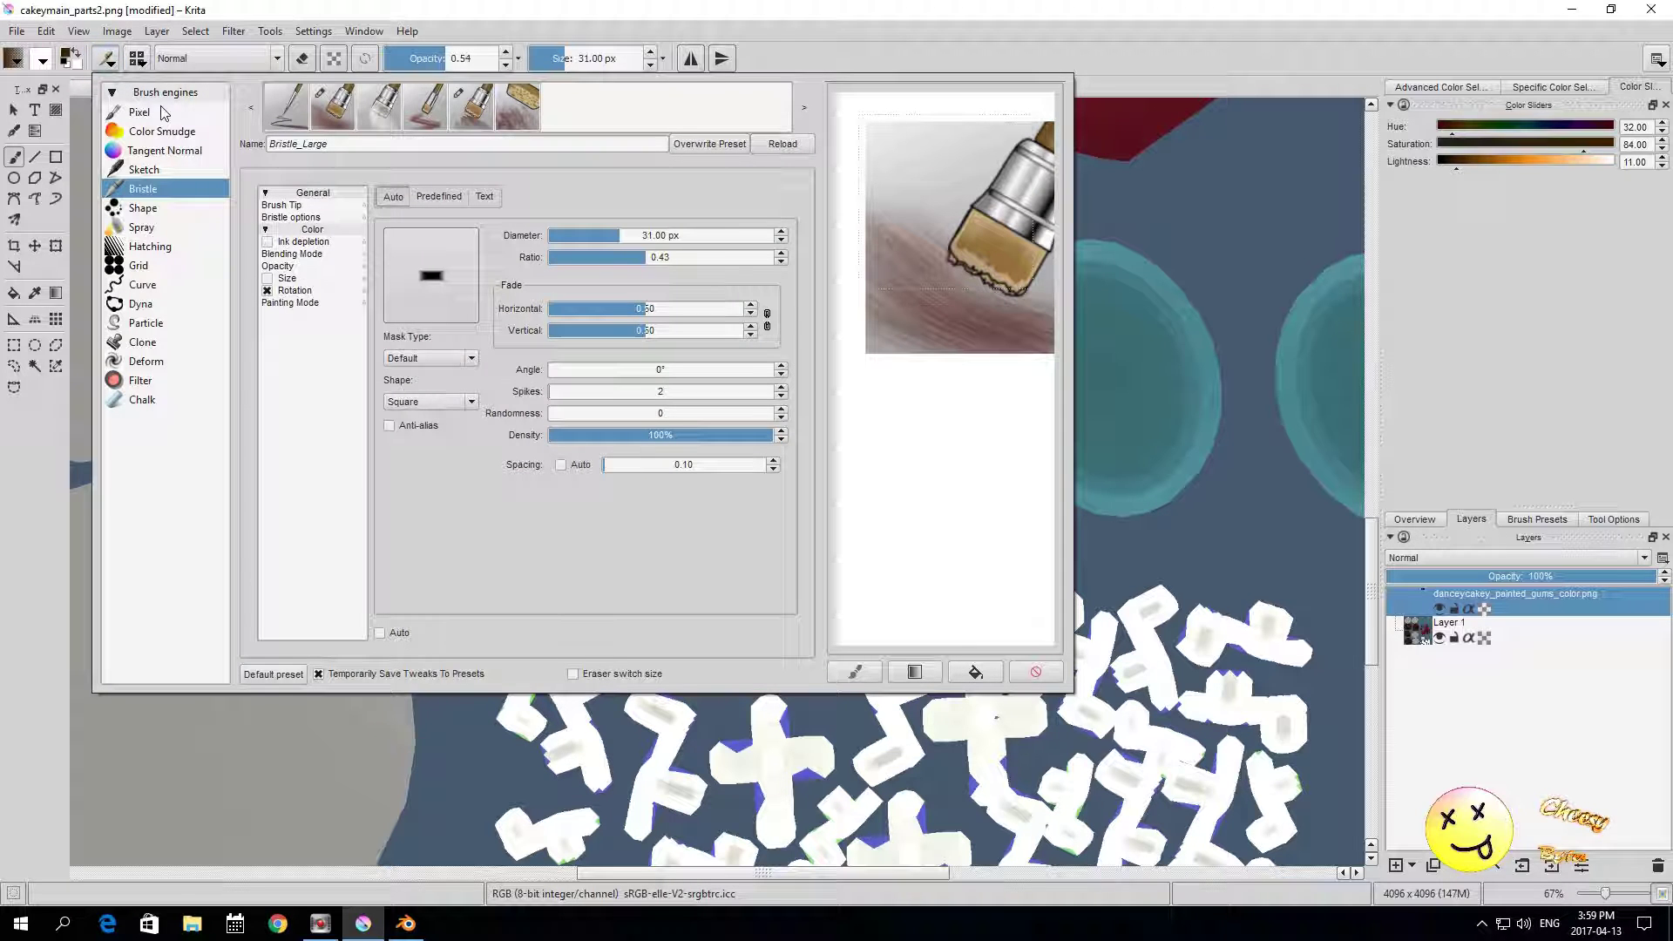
pyautogui.click(139, 113)
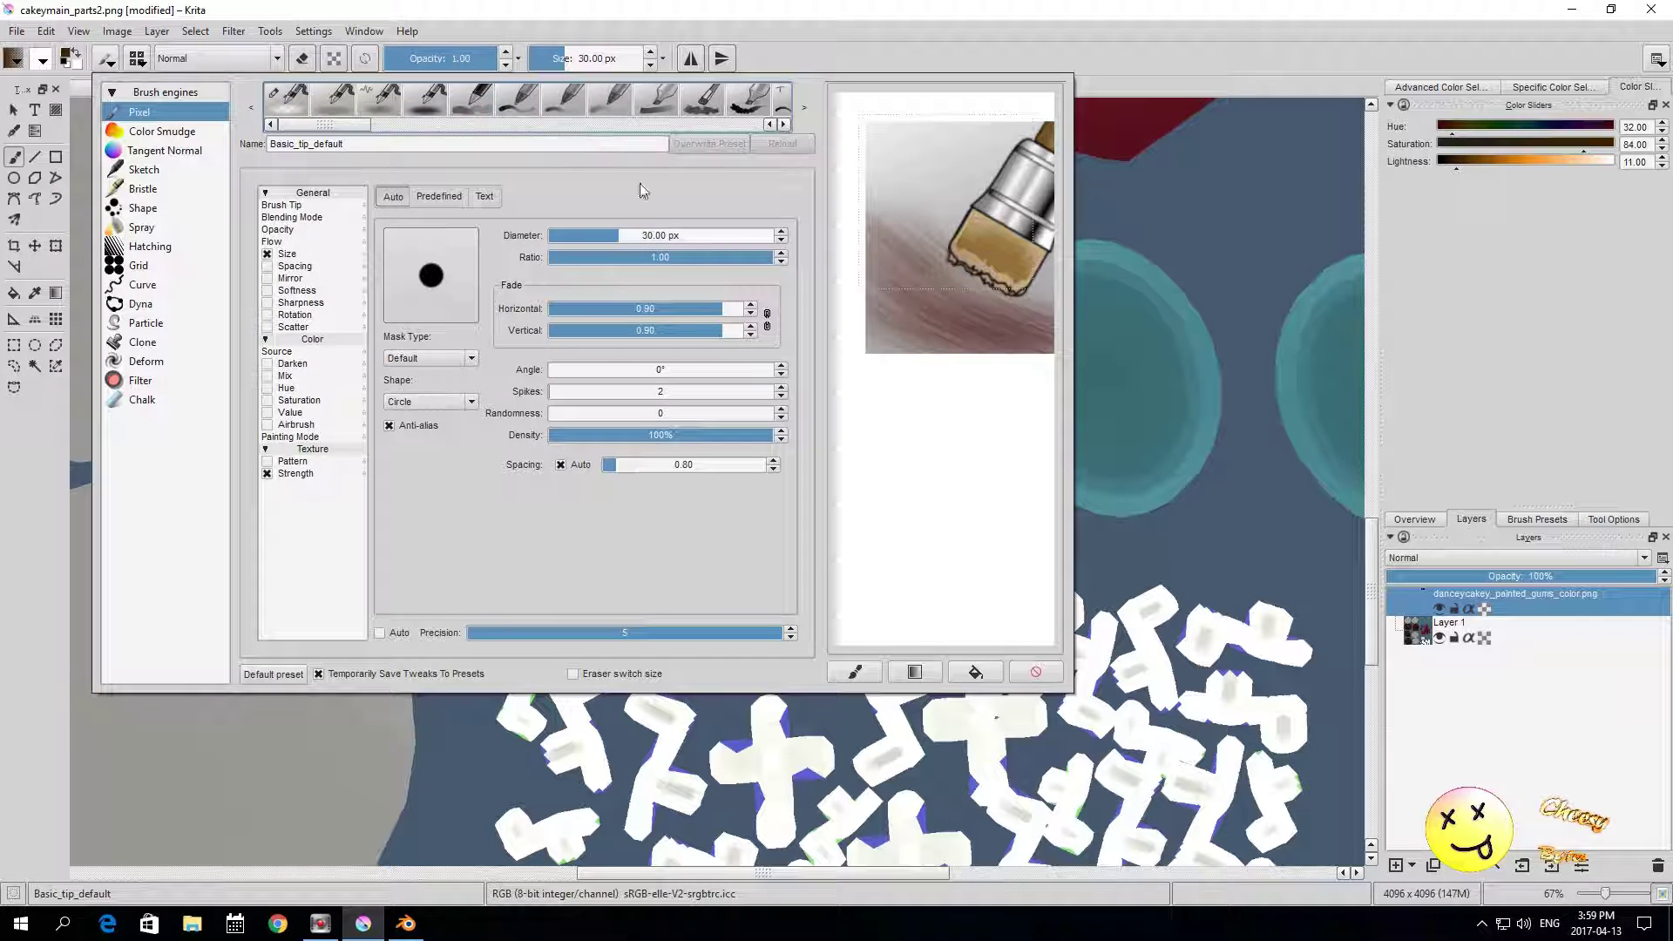
pyautogui.click(996, 44)
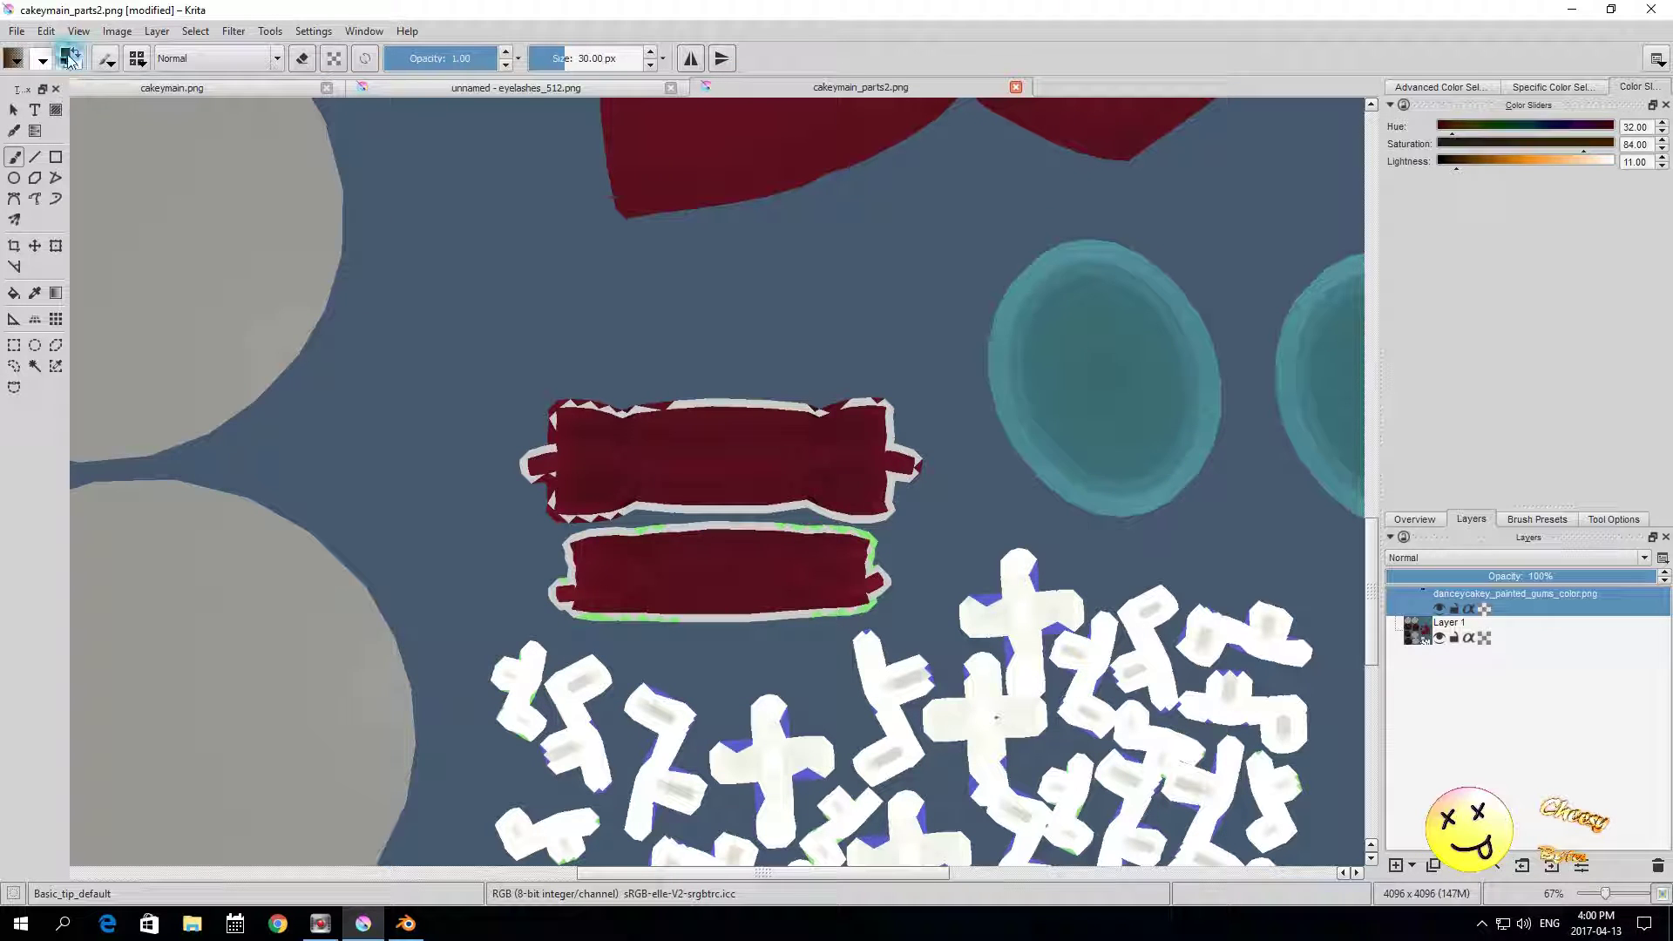
pyautogui.click(65, 56)
pyautogui.click(1026, 469)
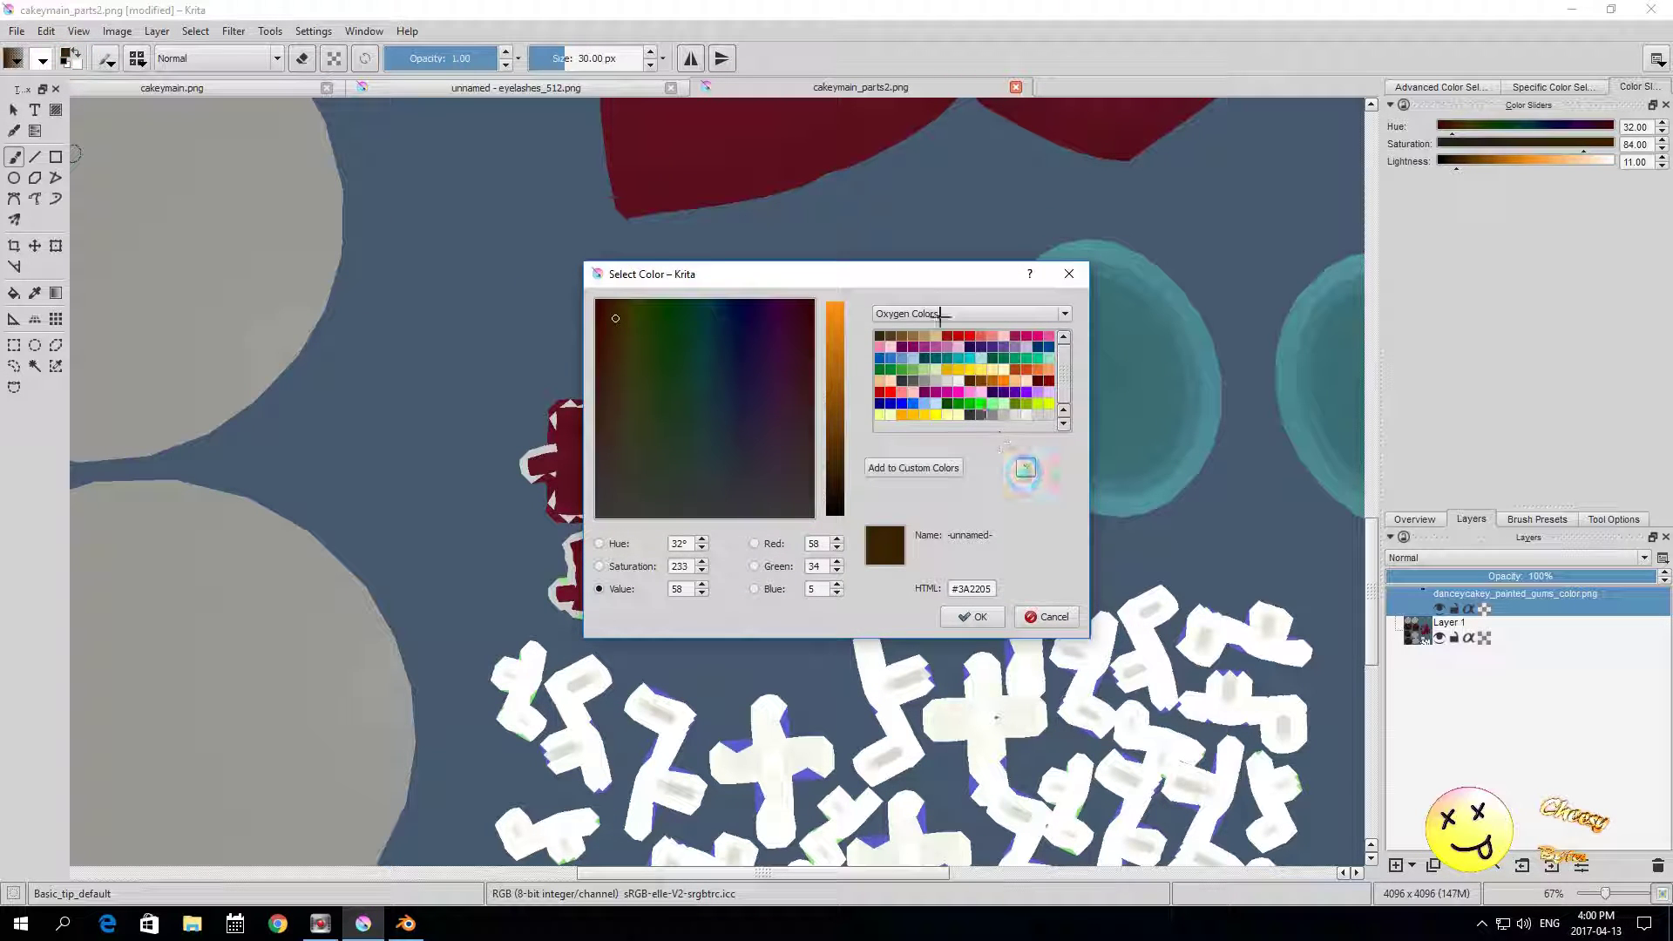
pyautogui.click(1068, 274)
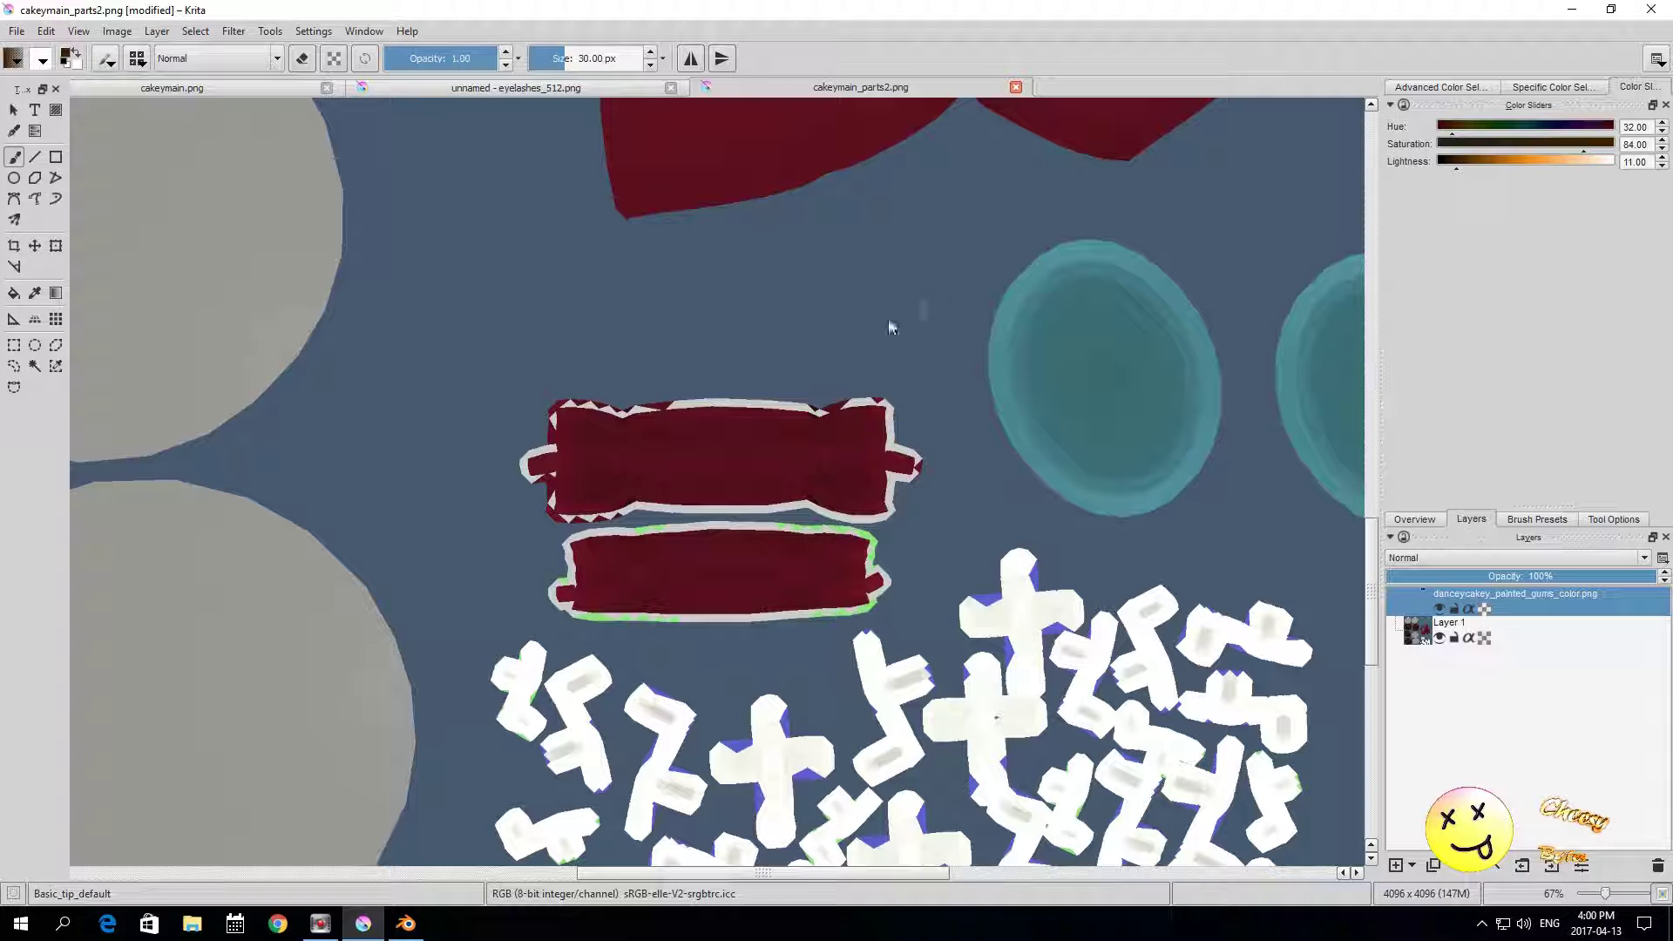
# Step: Set the foreground colour to the dark red #5B0F20 sampled from the upper gum shape
pyautogui.click(65, 56)
pyautogui.moveTo(717, 272); pyautogui.dragTo(213, 129)
pyautogui.click(524, 320)
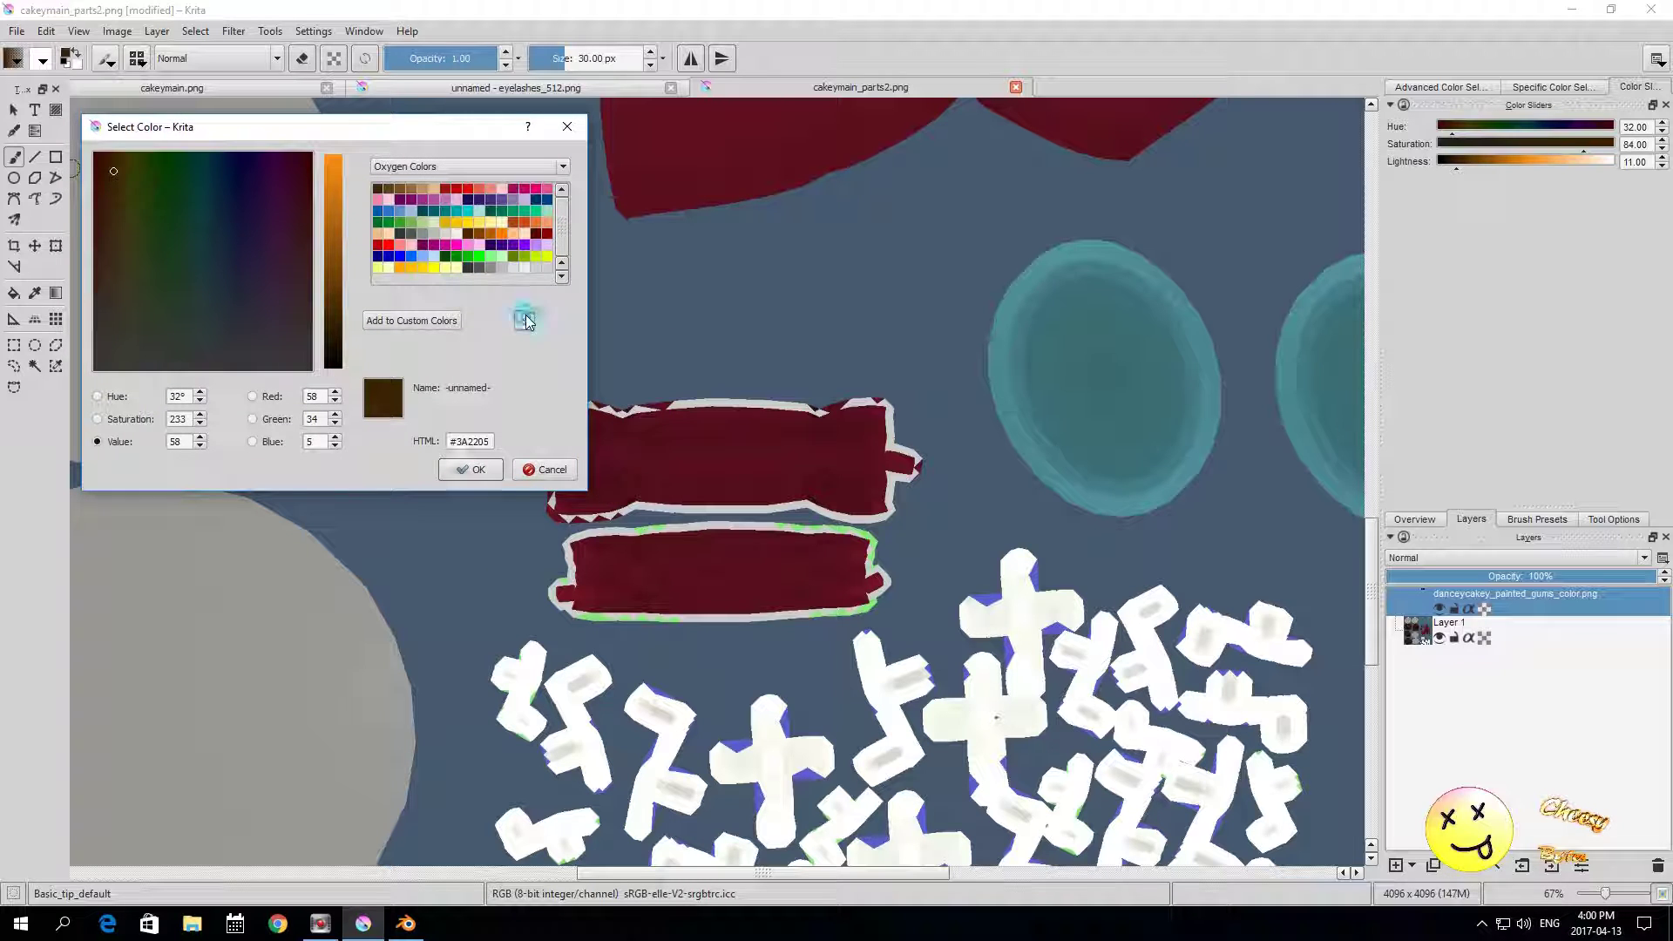
pyautogui.click(682, 415)
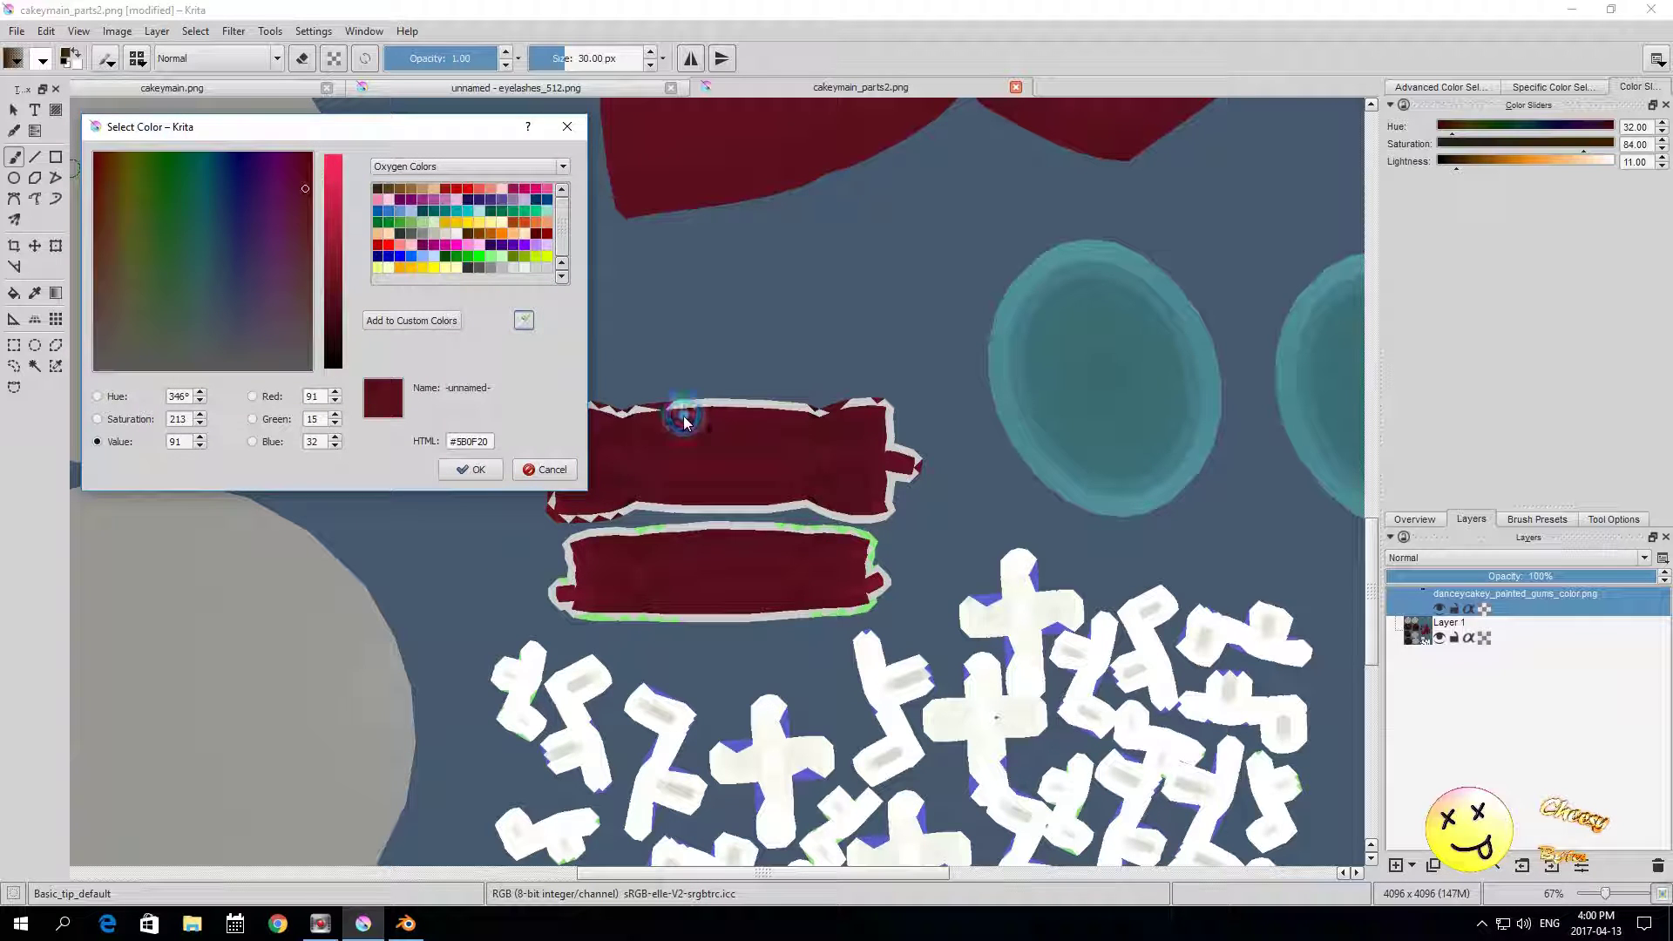
pyautogui.click(471, 469)
# Step: Paint over the upper gum shape's pale jagged border in dark red, reducing the brush to 3.81 px for the small gaps
pyautogui.scroll(2, 610, 414)
pyautogui.moveTo(603, 404)
pyautogui.mouseDown()
pyautogui.moveTo(561, 385)
pyautogui.moveTo(785, 366)
pyautogui.moveTo(1054, 384)
pyautogui.moveTo(1037, 407)
pyautogui.moveTo(1195, 403)
pyautogui.moveTo(1240, 478)
pyautogui.moveTo(1195, 552)
pyautogui.moveTo(1060, 617)
pyautogui.moveTo(795, 598)
pyautogui.moveTo(549, 621)
pyautogui.moveTo(470, 532)
pyautogui.moveTo(472, 478)
pyautogui.moveTo(531, 374)
pyautogui.moveTo(550, 375)
pyautogui.mouseUp()
pyautogui.click(547, 59)
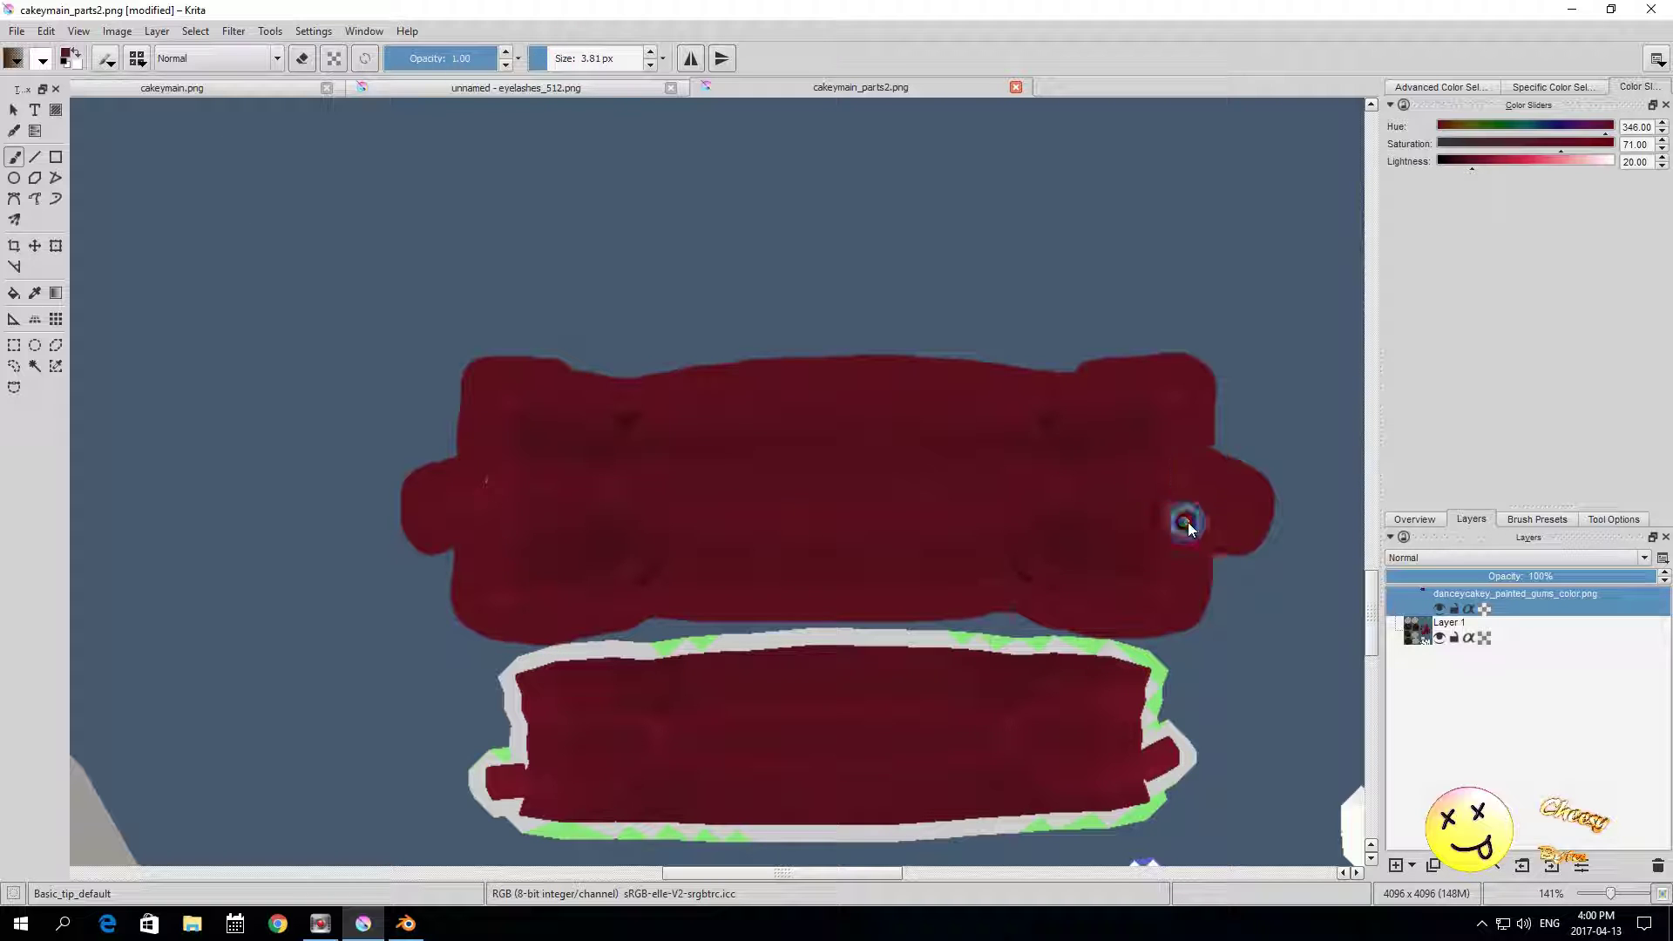
# Step: Paint over the lower gum shape's pale and green border in dark red with a 17.13 px brush
pyautogui.click(559, 58)
pyautogui.moveTo(747, 634)
pyautogui.mouseDown()
pyautogui.moveTo(675, 642)
pyautogui.moveTo(1021, 650)
pyautogui.moveTo(632, 645)
pyautogui.moveTo(512, 675)
pyautogui.moveTo(519, 762)
pyautogui.moveTo(484, 778)
pyautogui.moveTo(554, 830)
pyautogui.moveTo(655, 832)
pyautogui.mouseUp()
pyautogui.moveTo(1166, 676)
pyautogui.mouseDown()
pyautogui.moveTo(1146, 741)
pyautogui.moveTo(1178, 748)
pyautogui.moveTo(1172, 784)
pyautogui.moveTo(1036, 828)
pyautogui.moveTo(600, 826)
pyautogui.mouseUp()
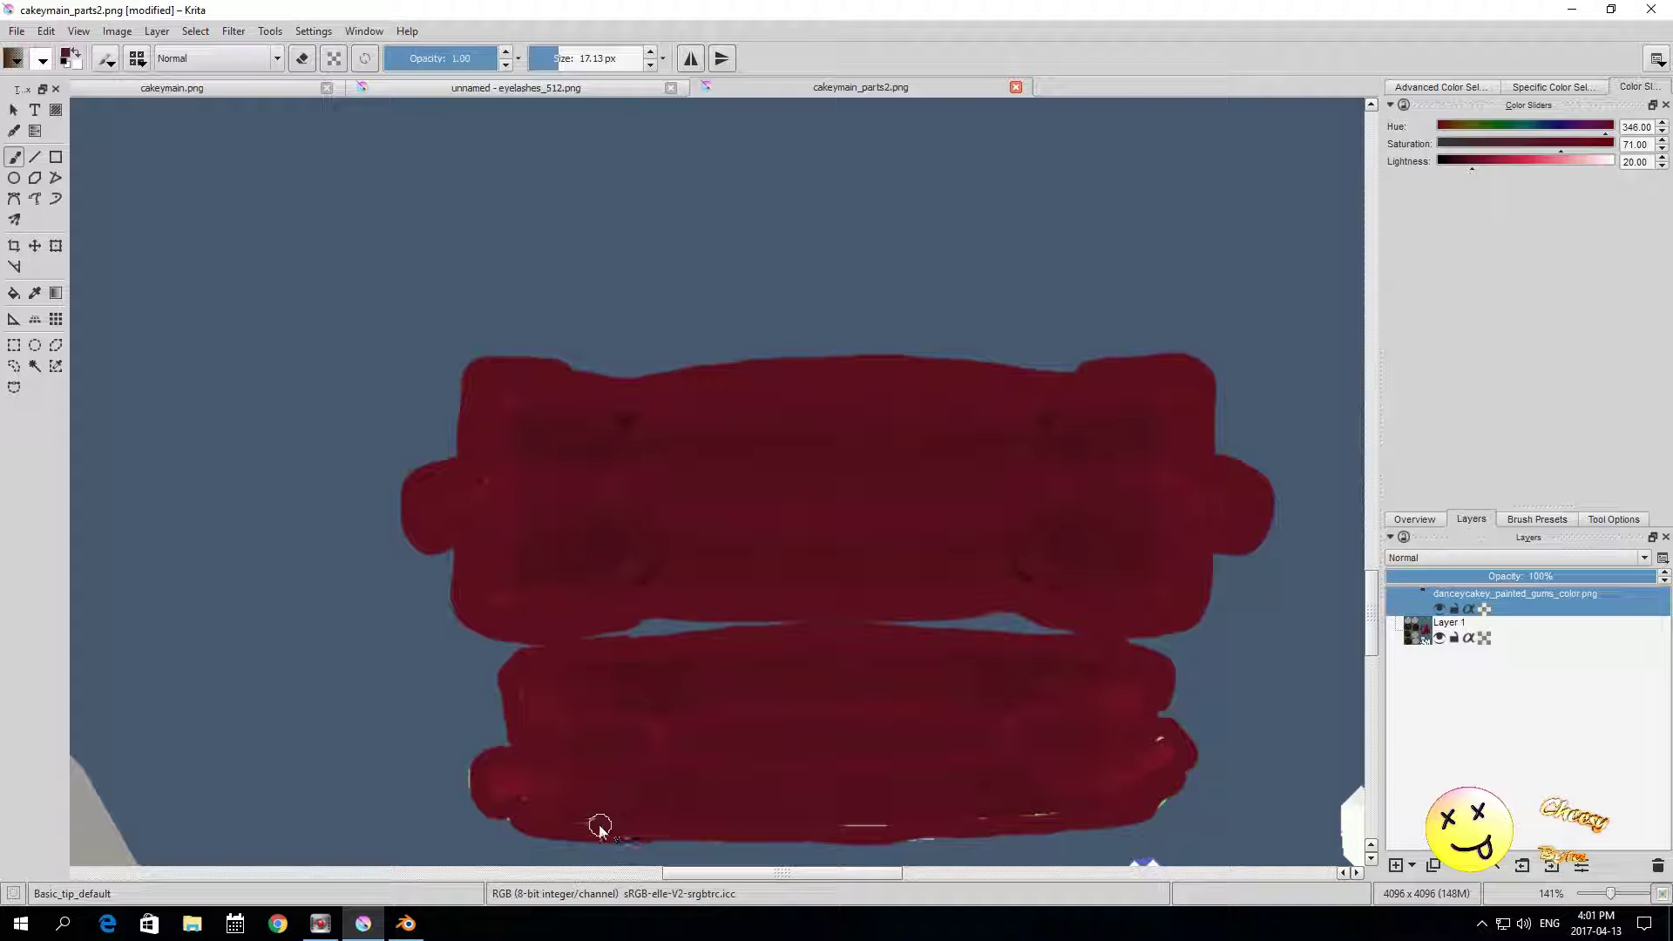
pyautogui.moveTo(985, 832); pyautogui.dragTo(869, 838)
pyautogui.moveTo(1160, 741)
pyautogui.mouseDown()
pyautogui.moveTo(1170, 808)
pyautogui.moveTo(1155, 797)
pyautogui.mouseUp()
pyautogui.moveTo(471, 777)
pyautogui.mouseDown()
pyautogui.moveTo(505, 744)
pyautogui.moveTo(518, 800)
pyautogui.moveTo(601, 837)
pyautogui.mouseUp()
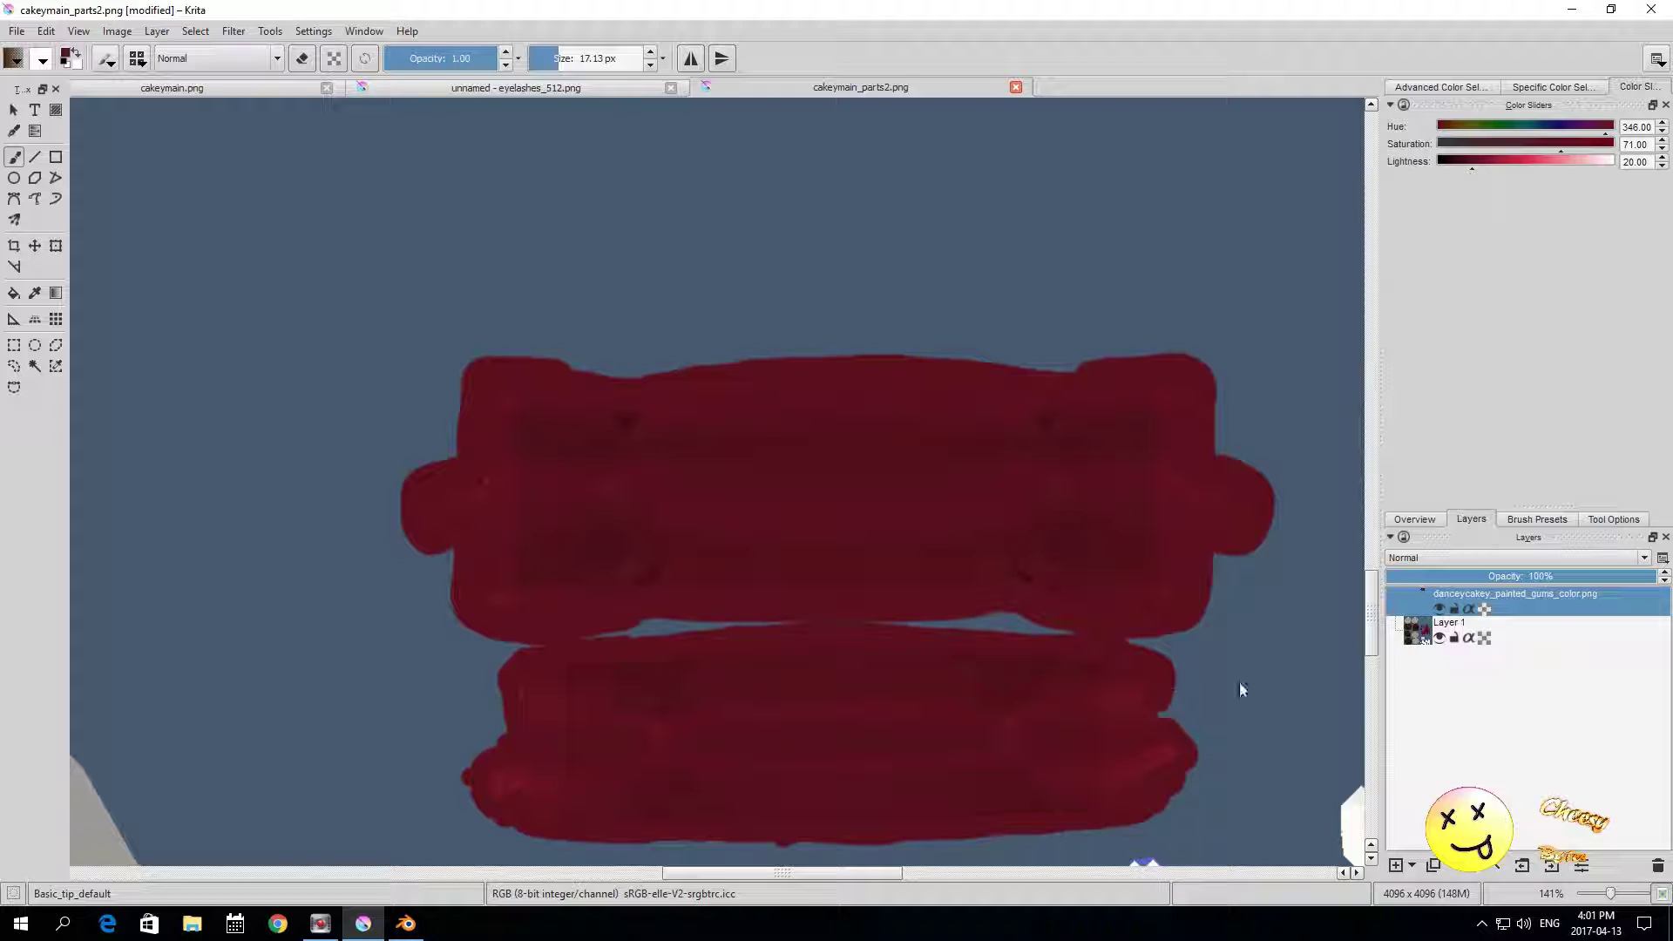
# Step: Inspect the repainted gum shapes up close and against the rest of the texture sheet
pyautogui.scroll(-4, 1366, 626)
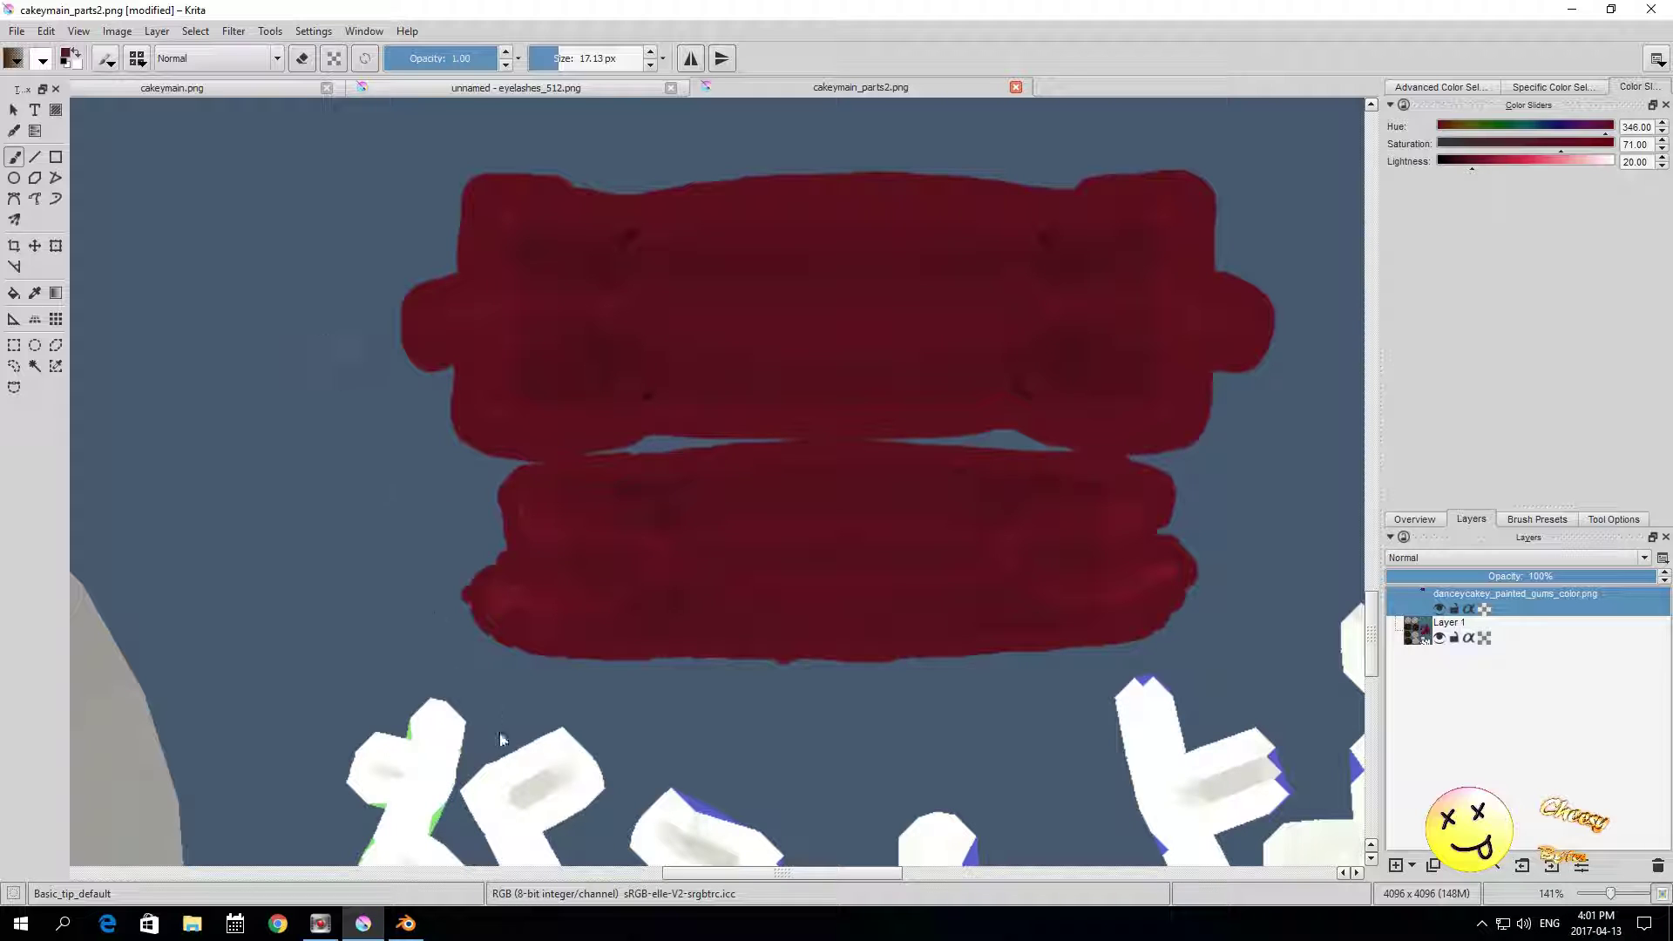
pyautogui.click(14, 111)
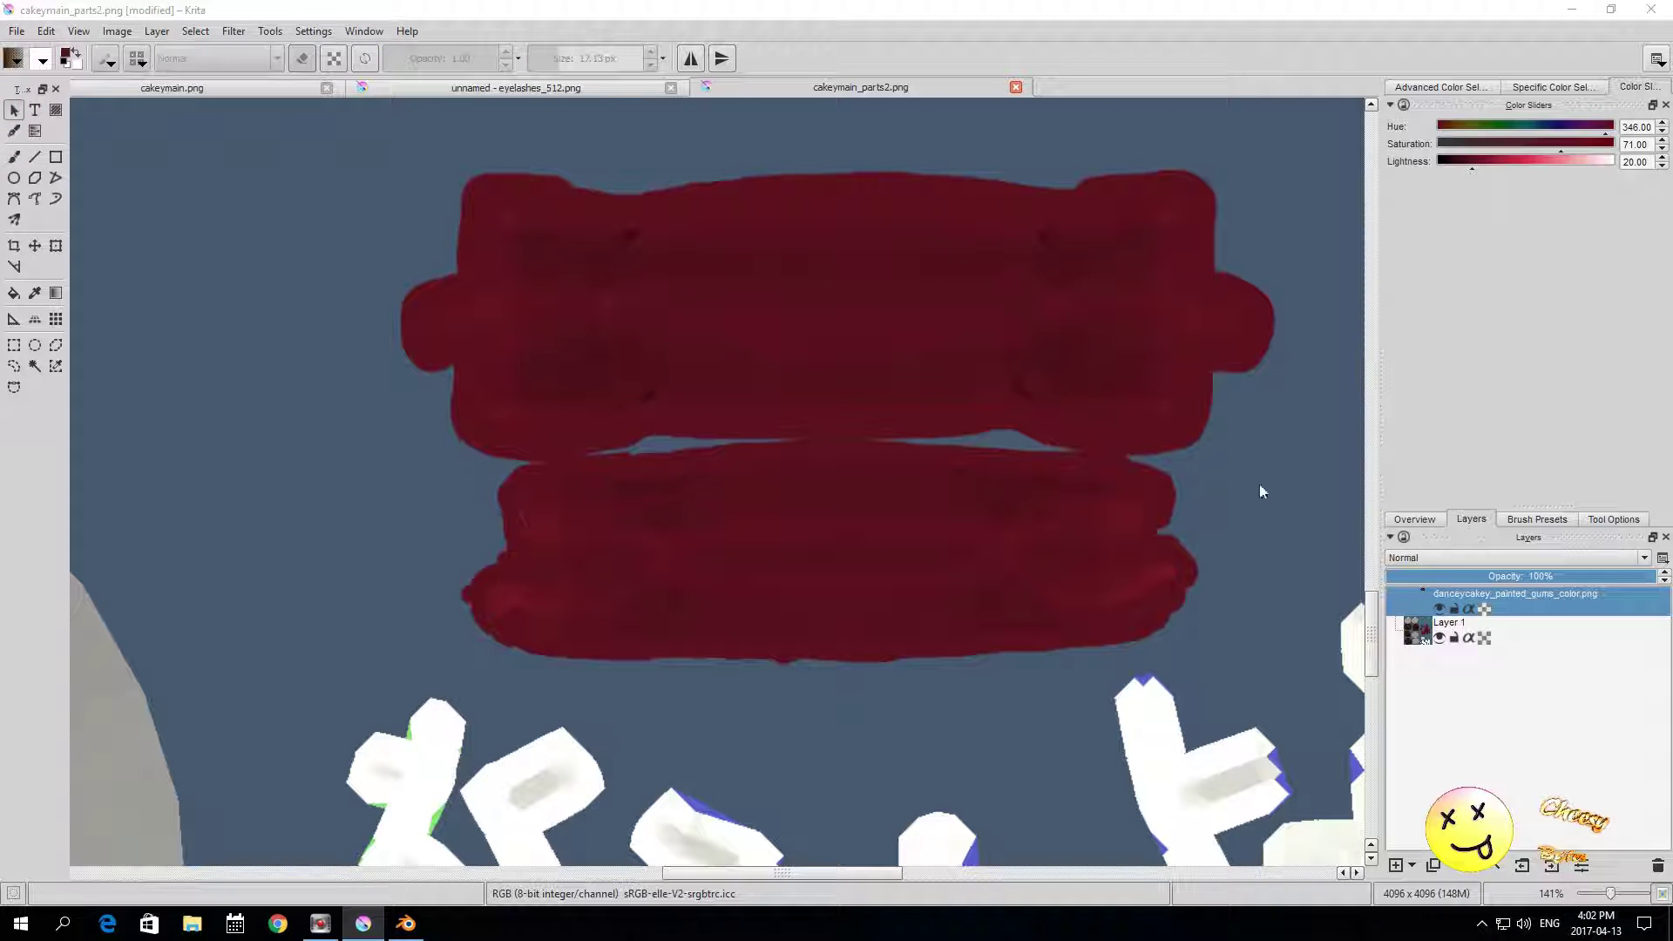
pyautogui.scroll(-5, 854, 448)
pyautogui.scroll(2, 852, 451)
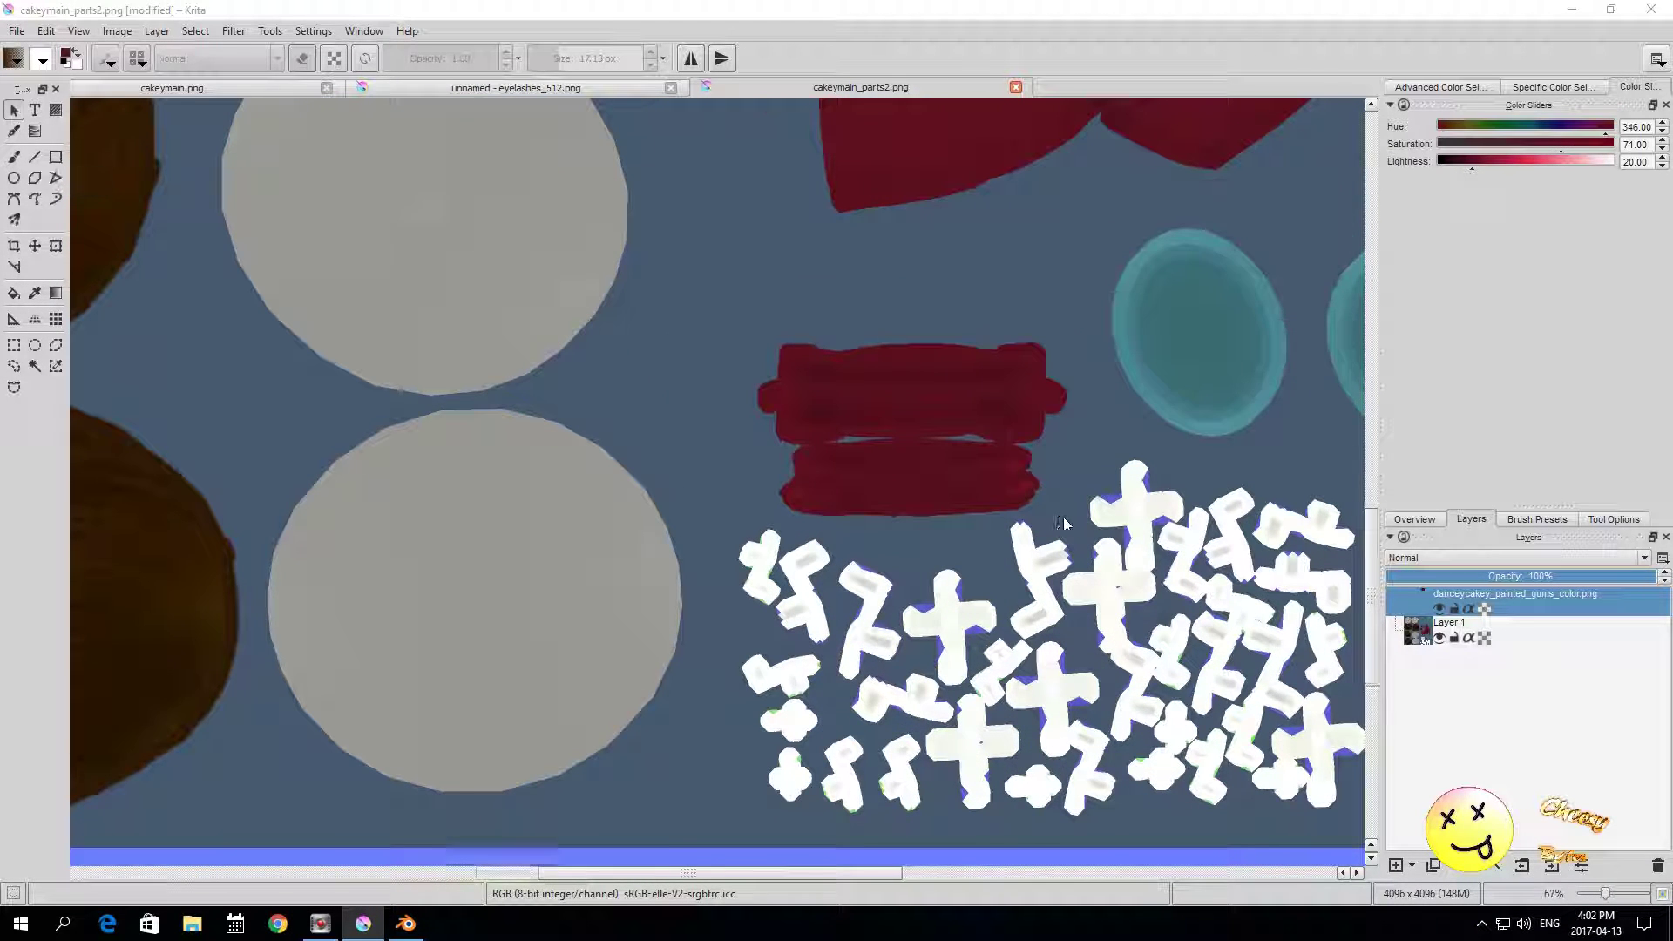
pyautogui.scroll(1, 1064, 516)
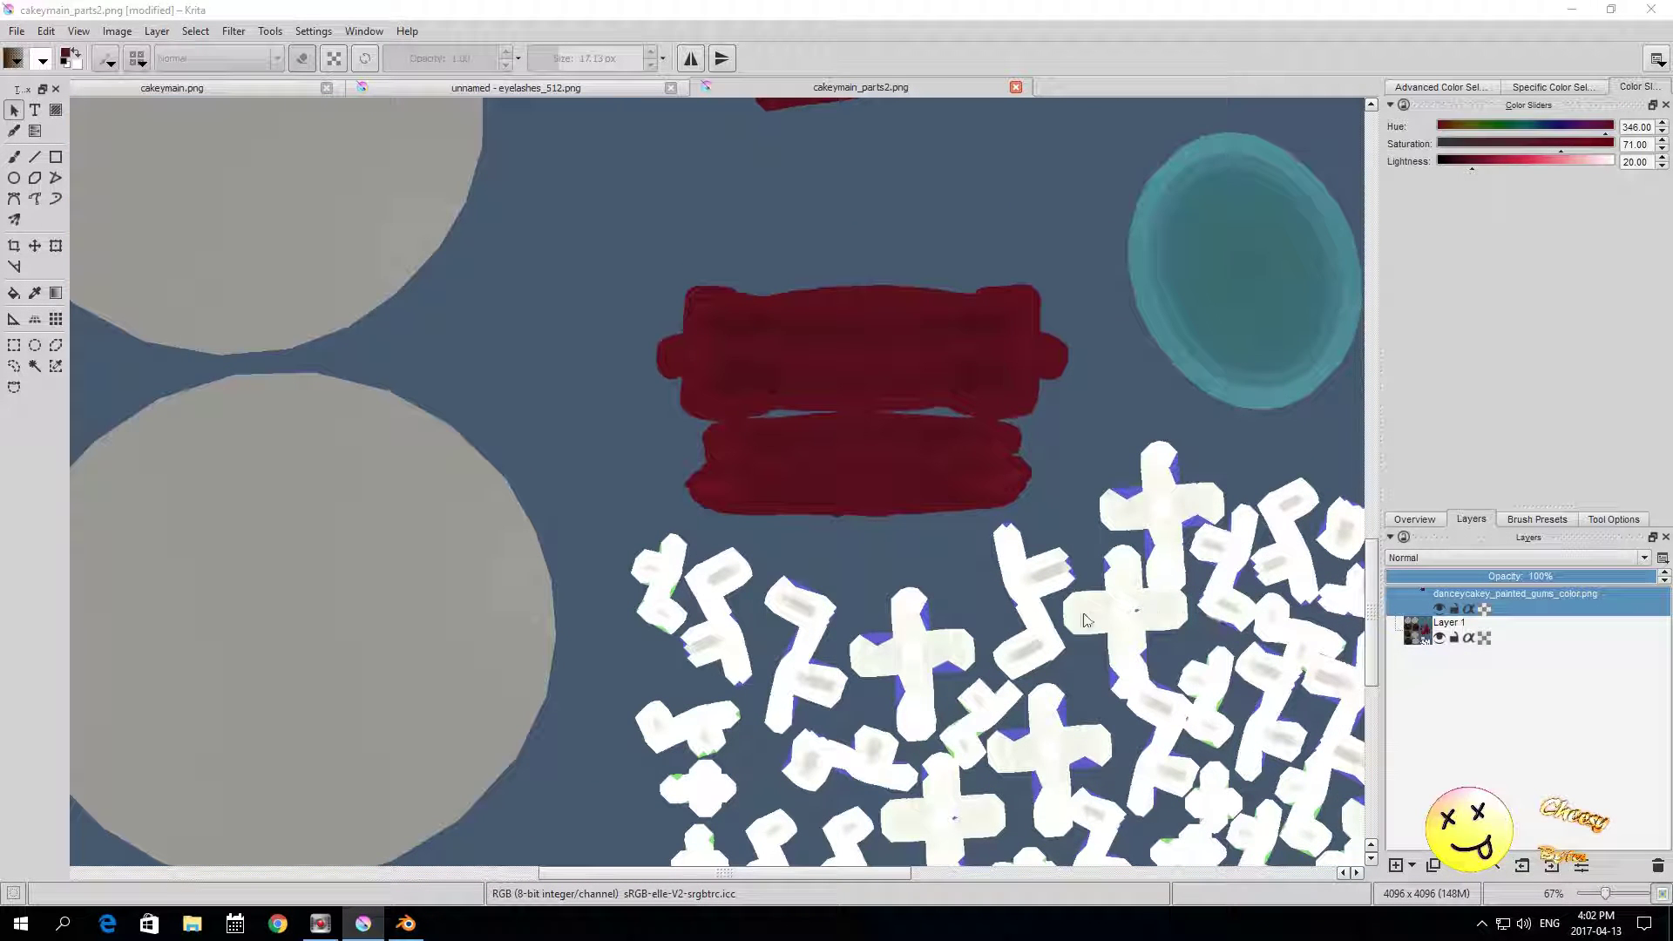
pyautogui.scroll(-2, 1081, 732)
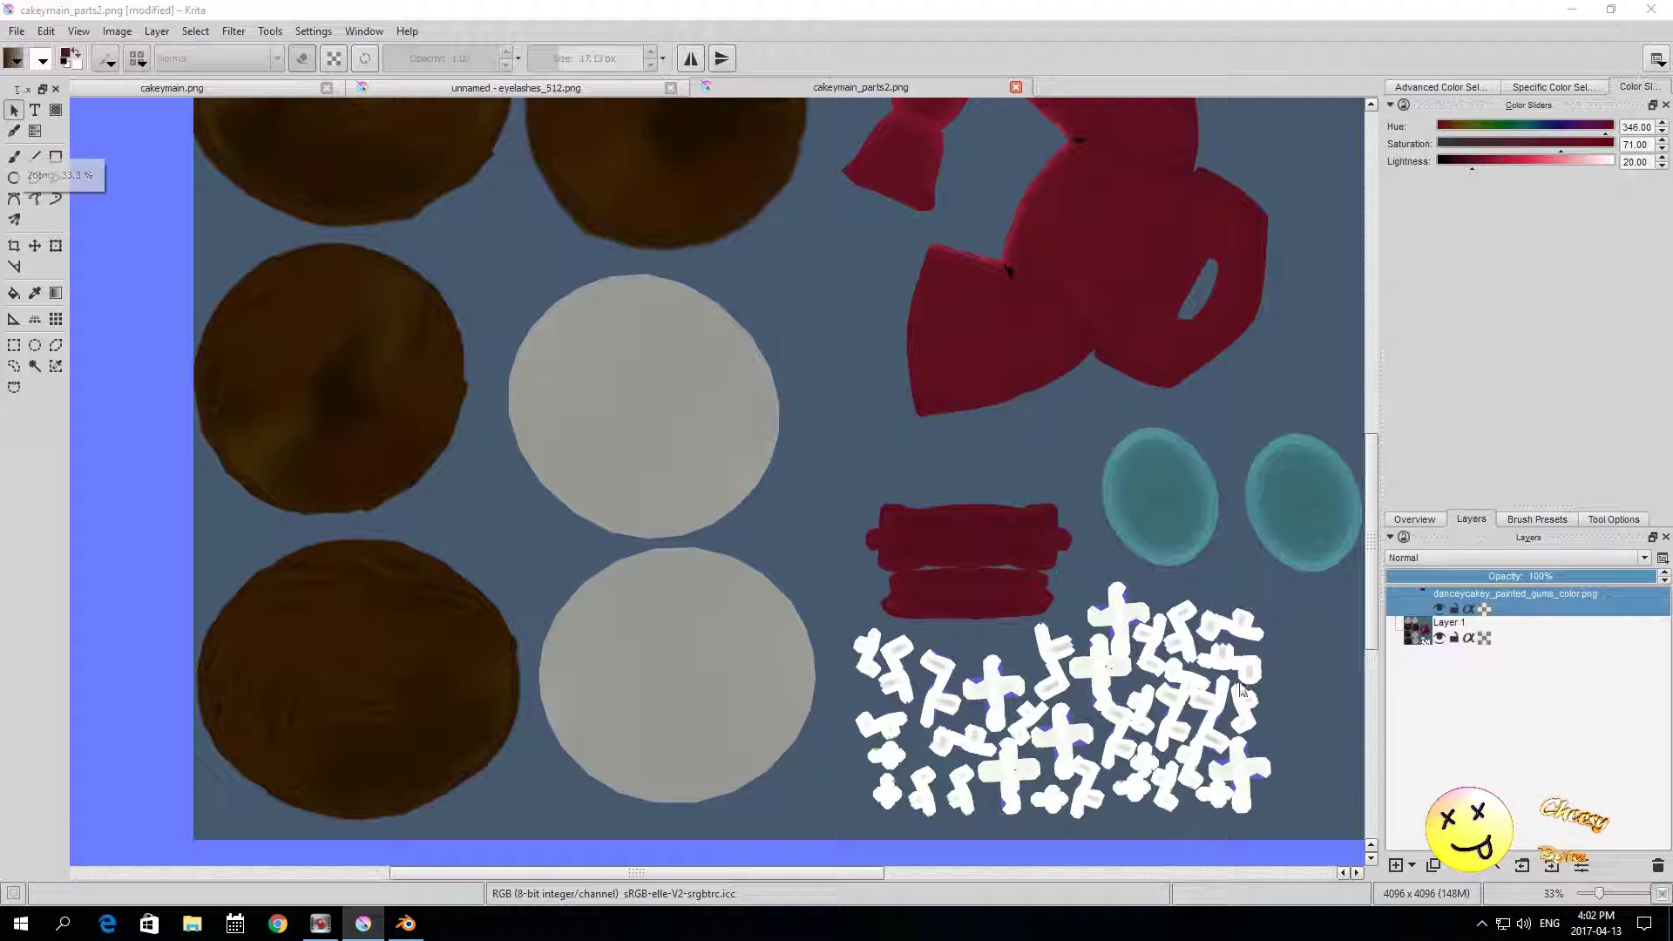
pyautogui.scroll(1, 1155, 658)
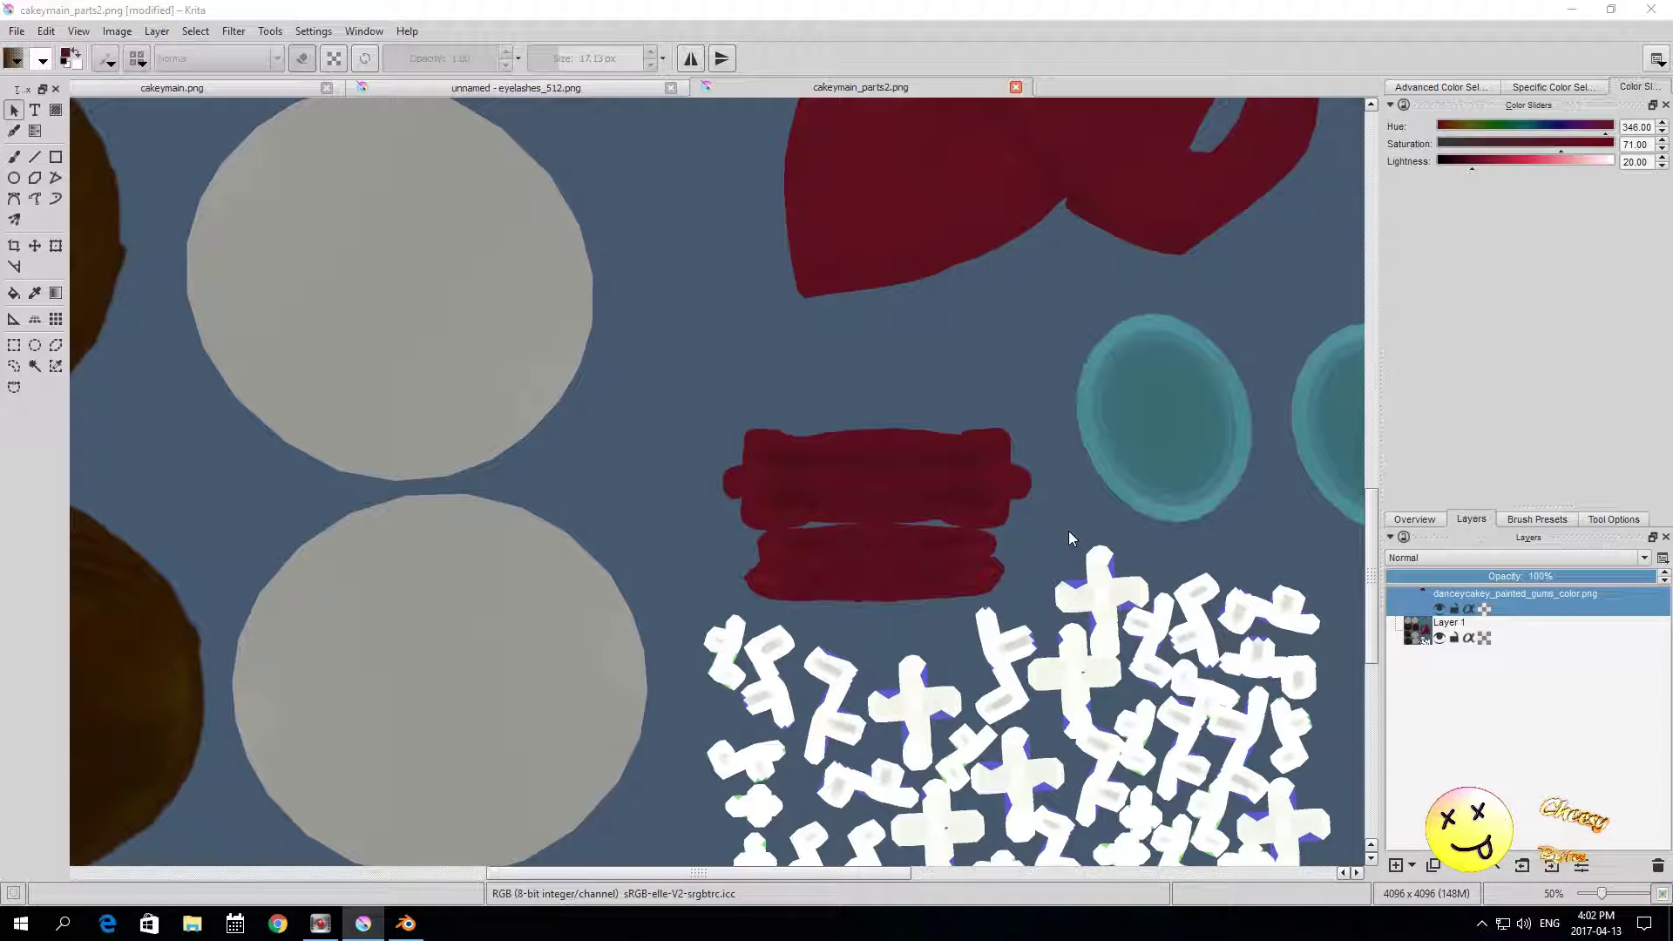
pyautogui.scroll(-4, 1068, 531)
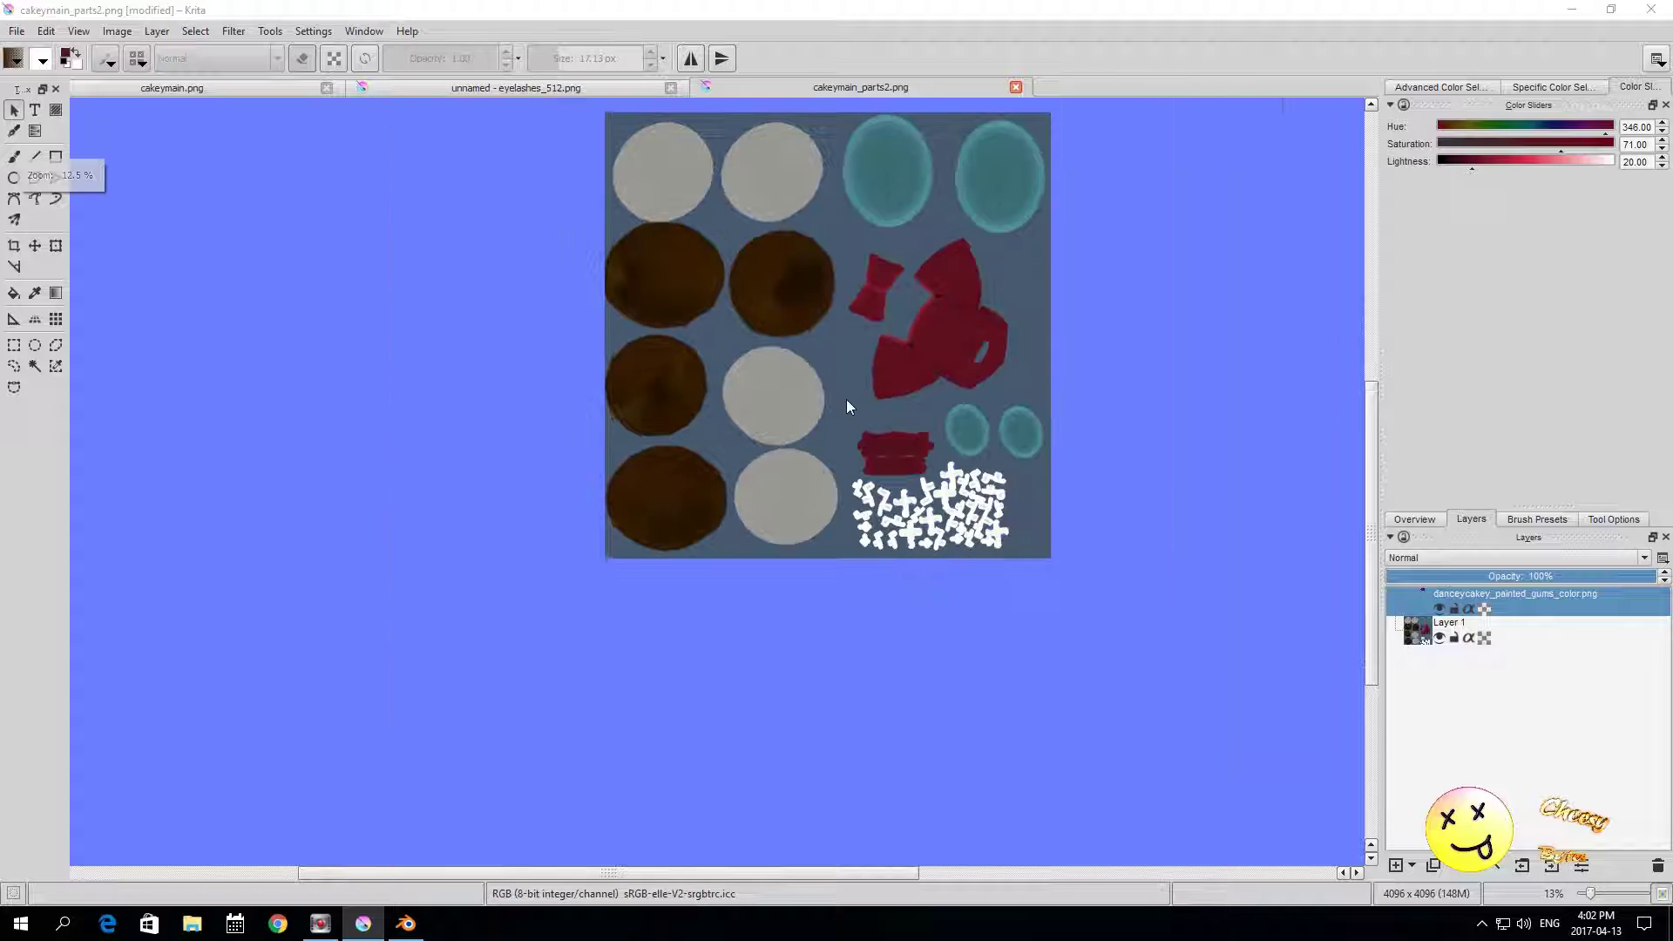
pyautogui.scroll(1, 858, 409)
# Step: Save the texture as the PNG image cakeymain_parts2 in the finaltextures folder, overwriting the existing file and accepting the export options
pyautogui.click(17, 31)
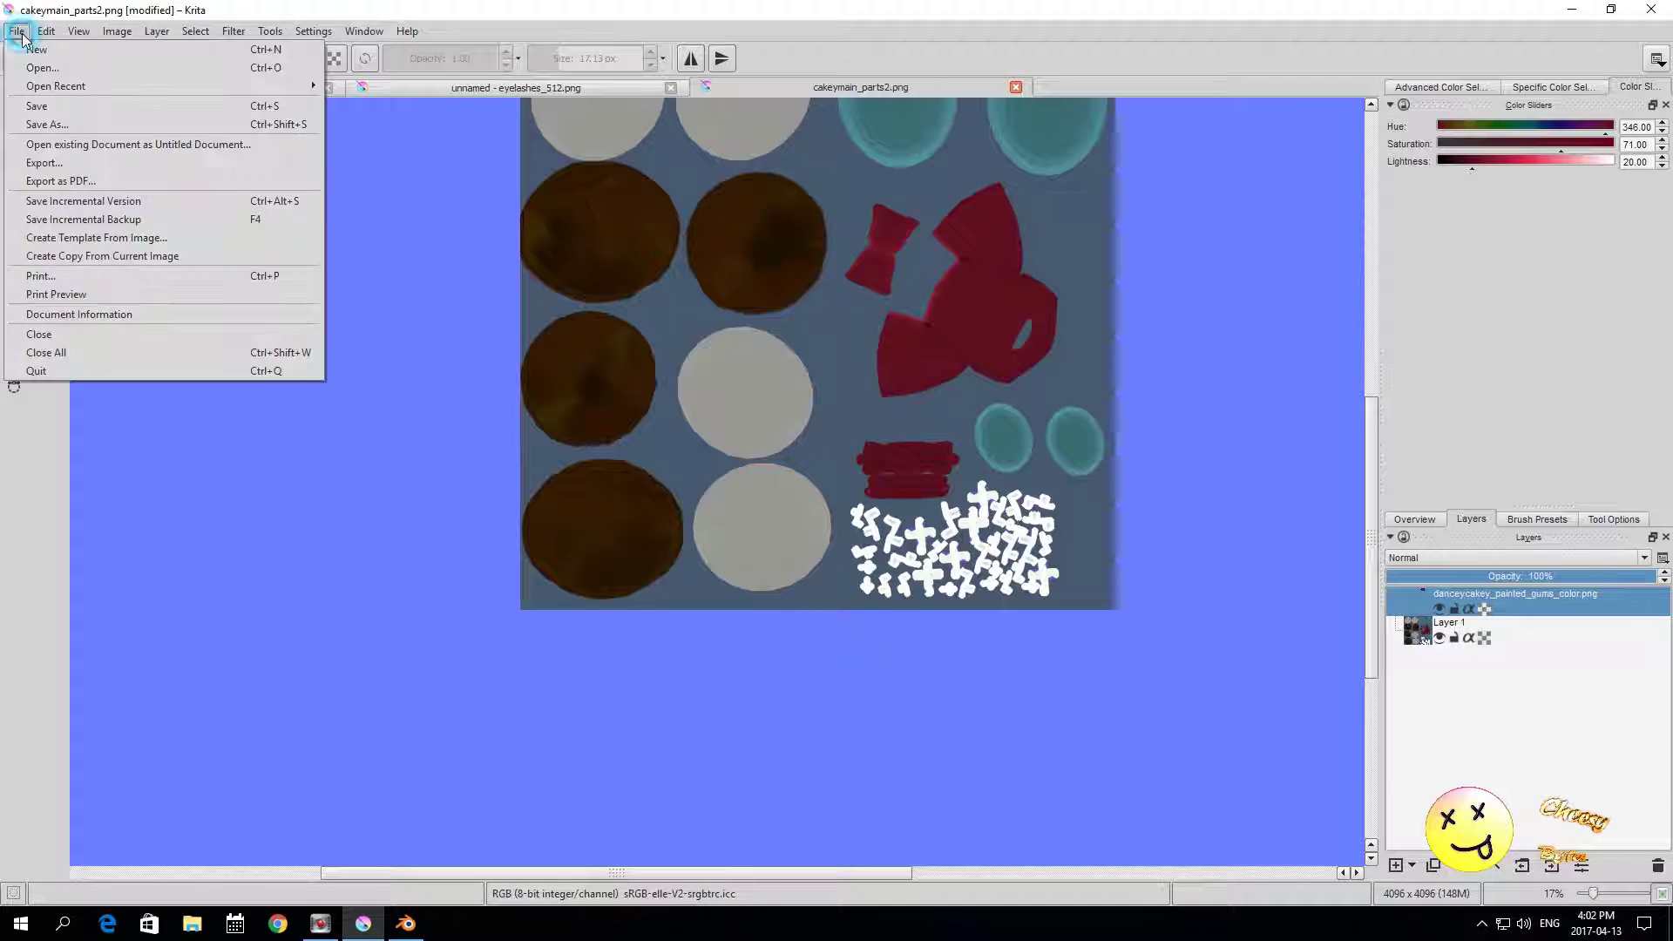
pyautogui.click(47, 124)
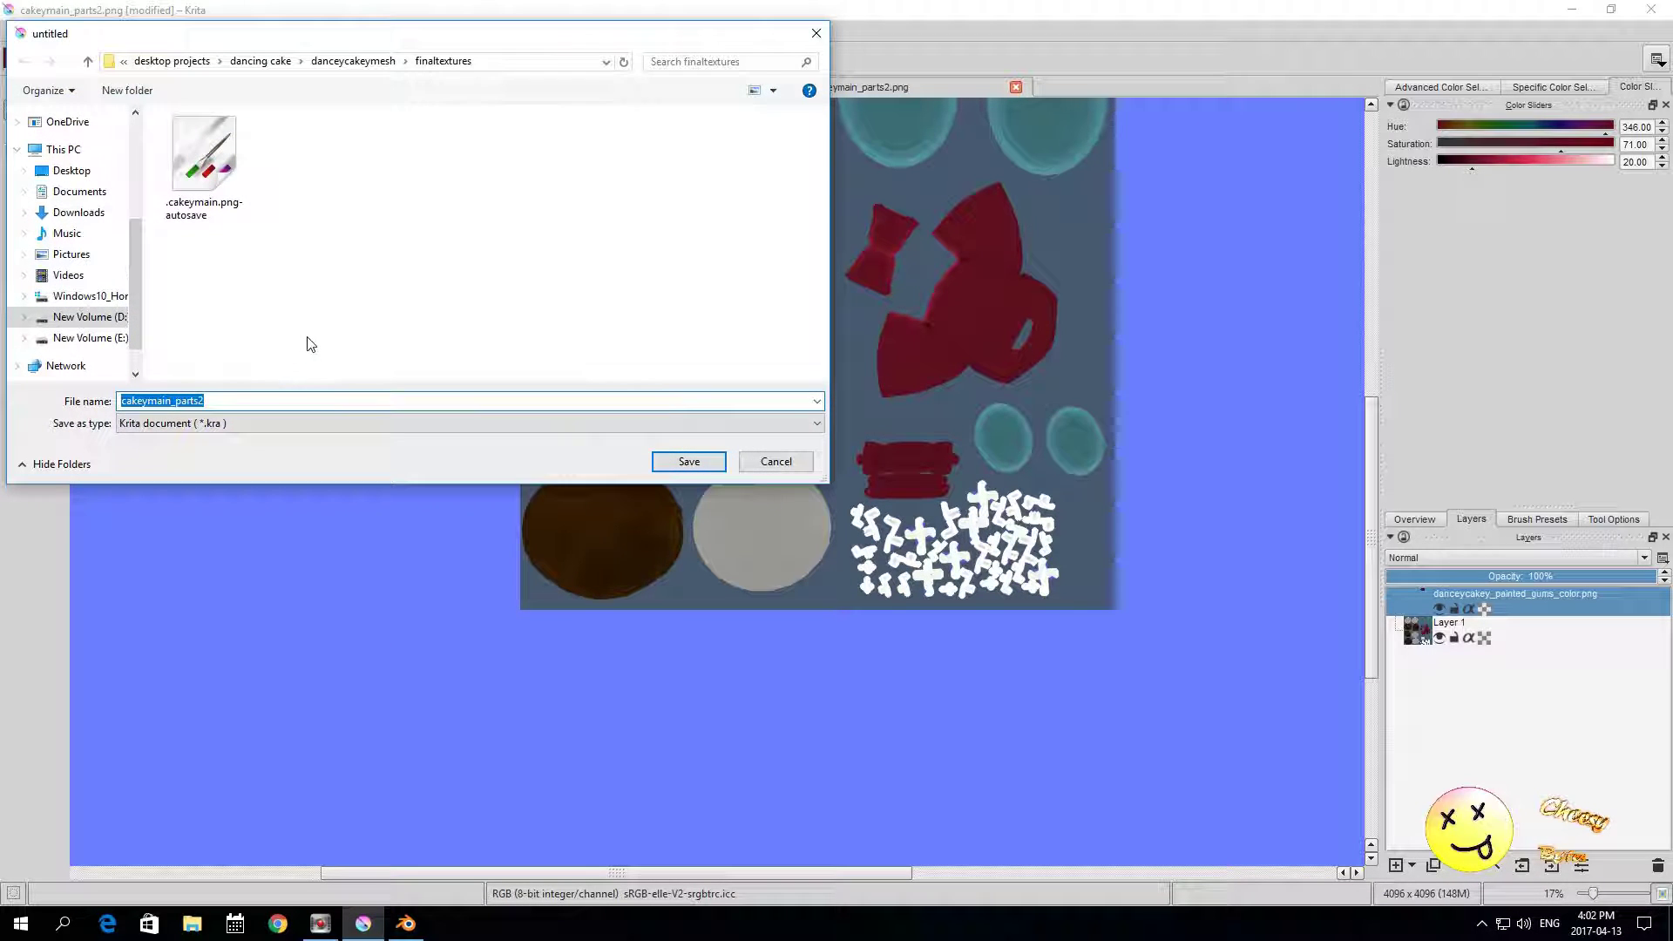
pyautogui.click(272, 424)
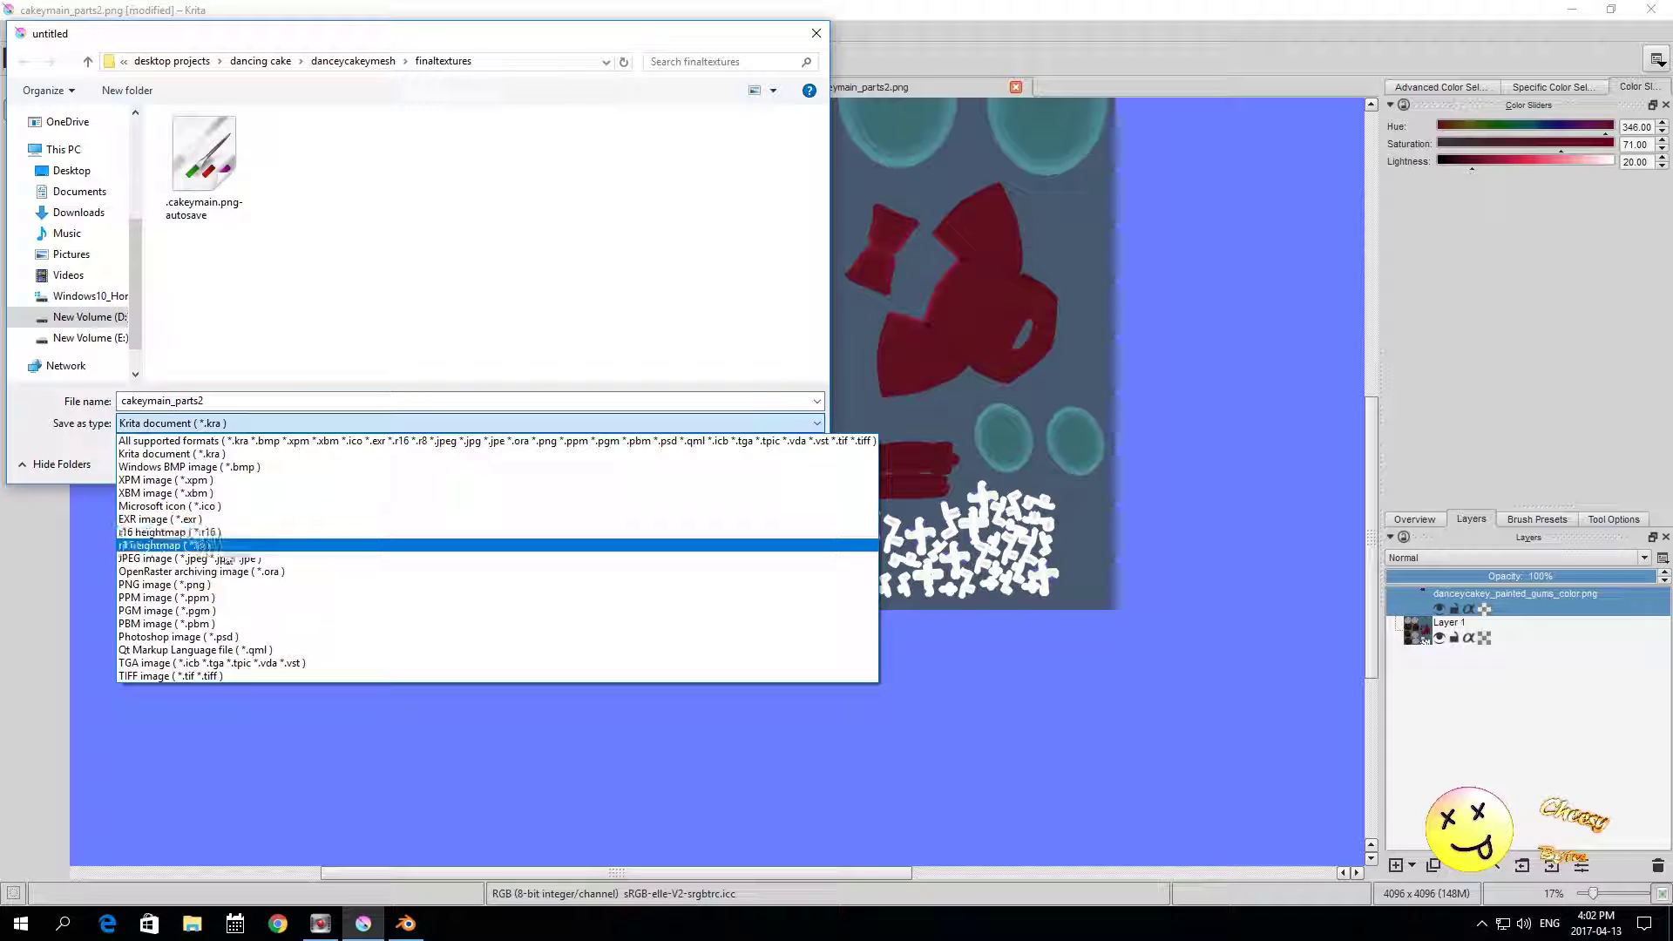
pyautogui.click(234, 584)
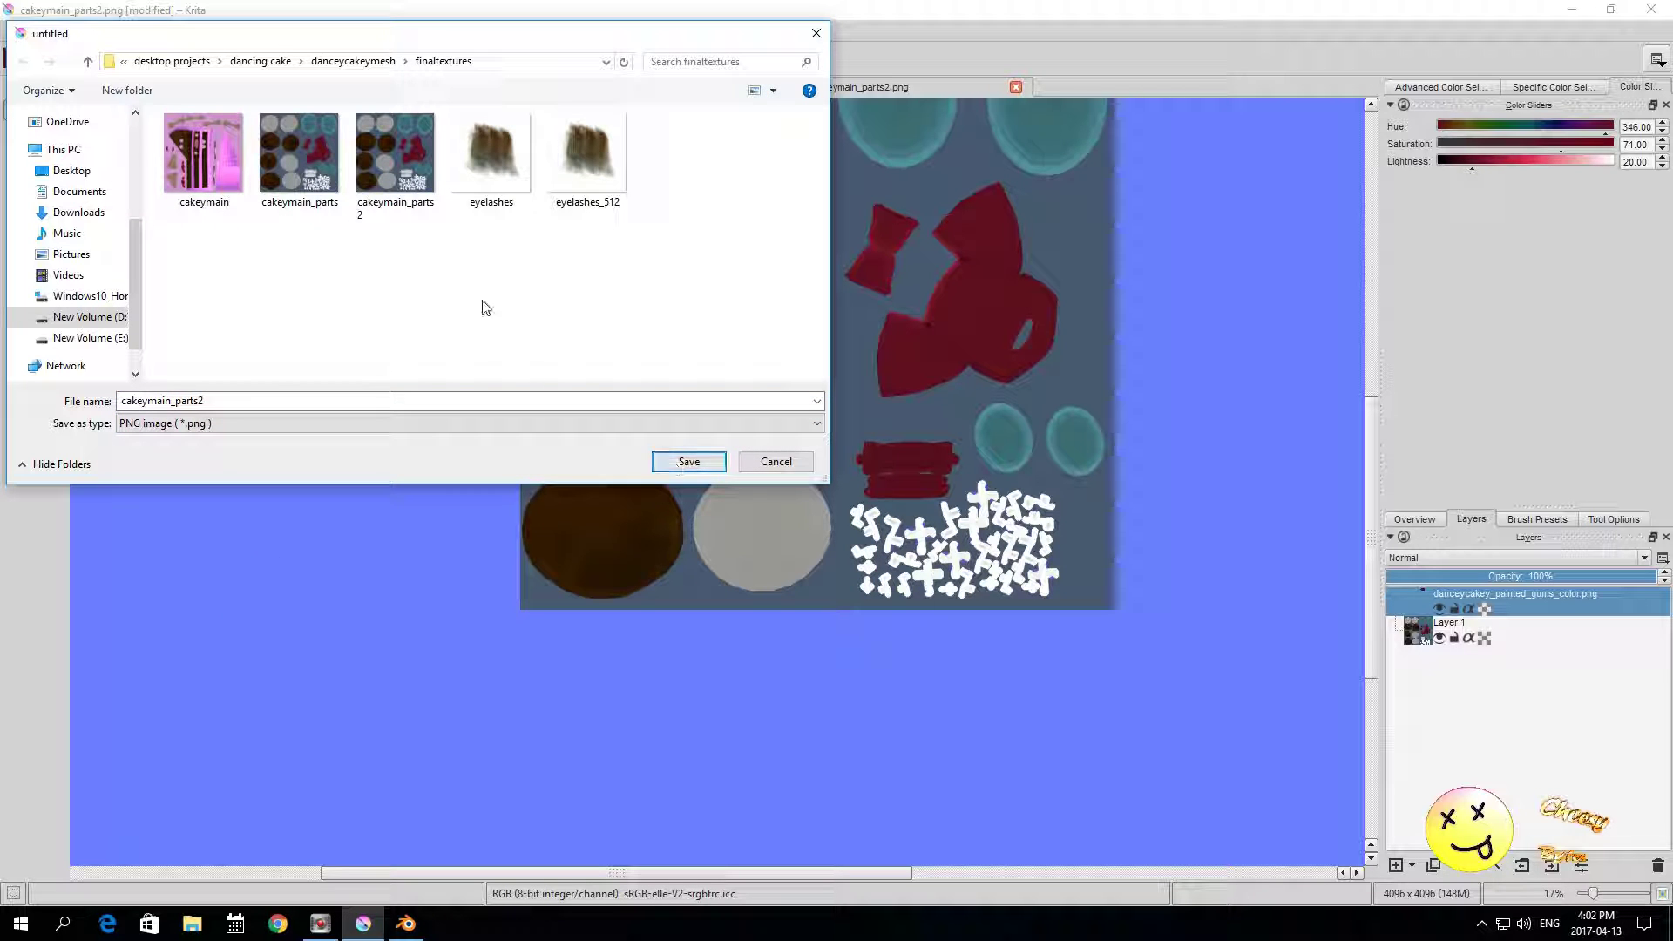
pyautogui.click(673, 463)
pyautogui.click(872, 462)
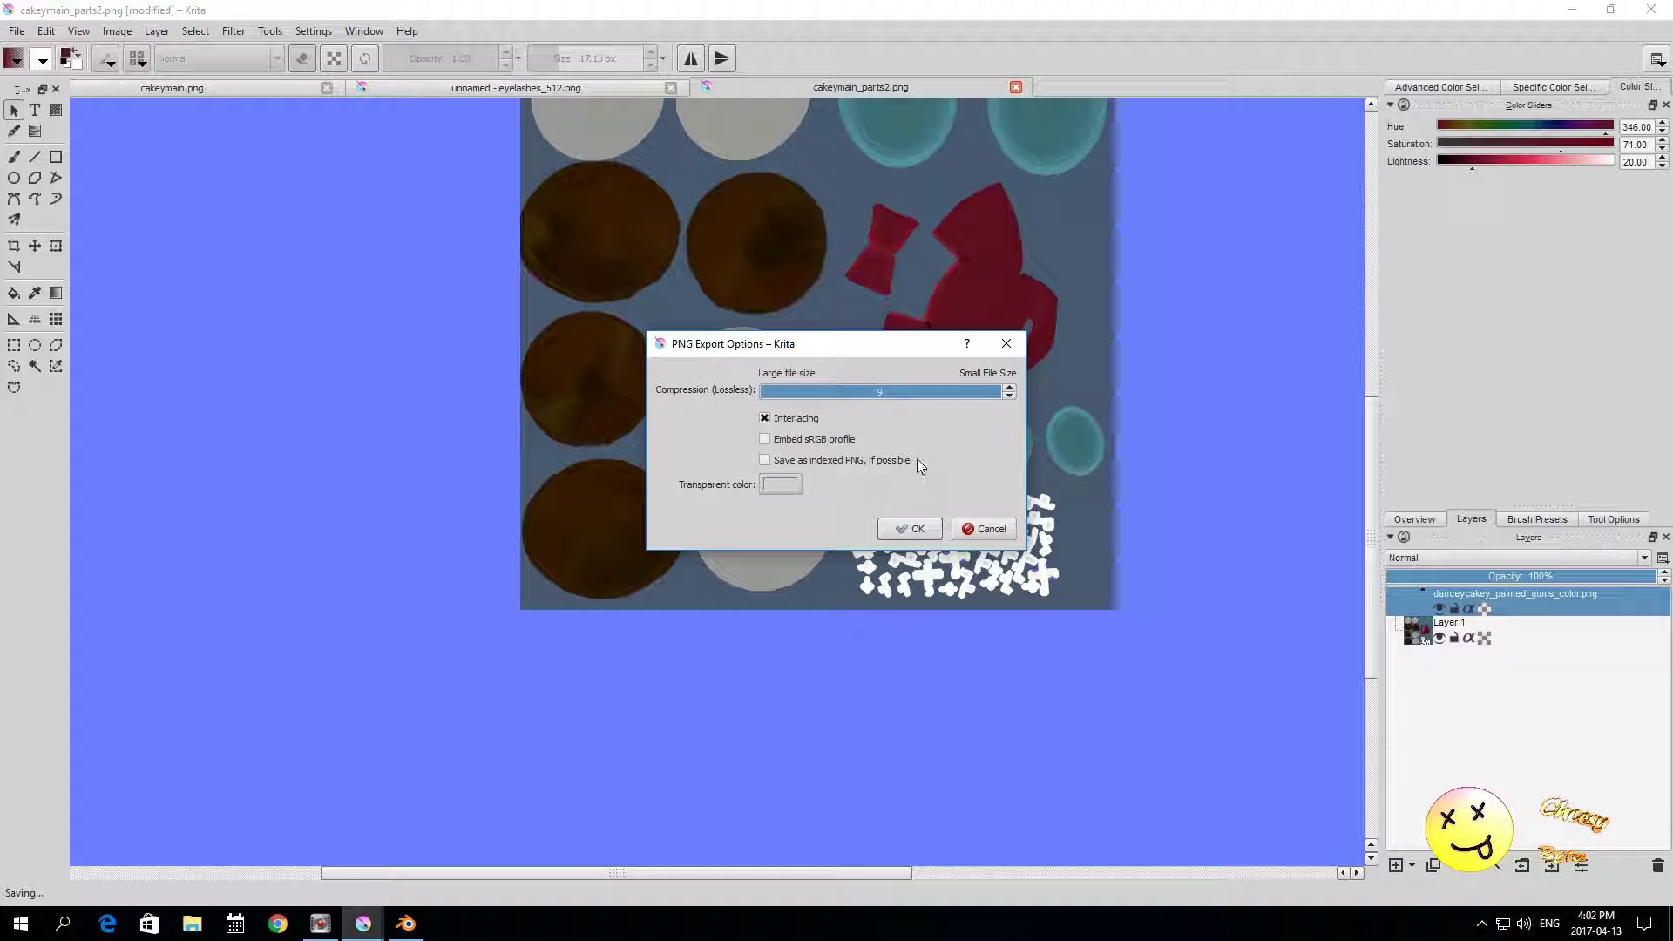
pyautogui.click(909, 529)
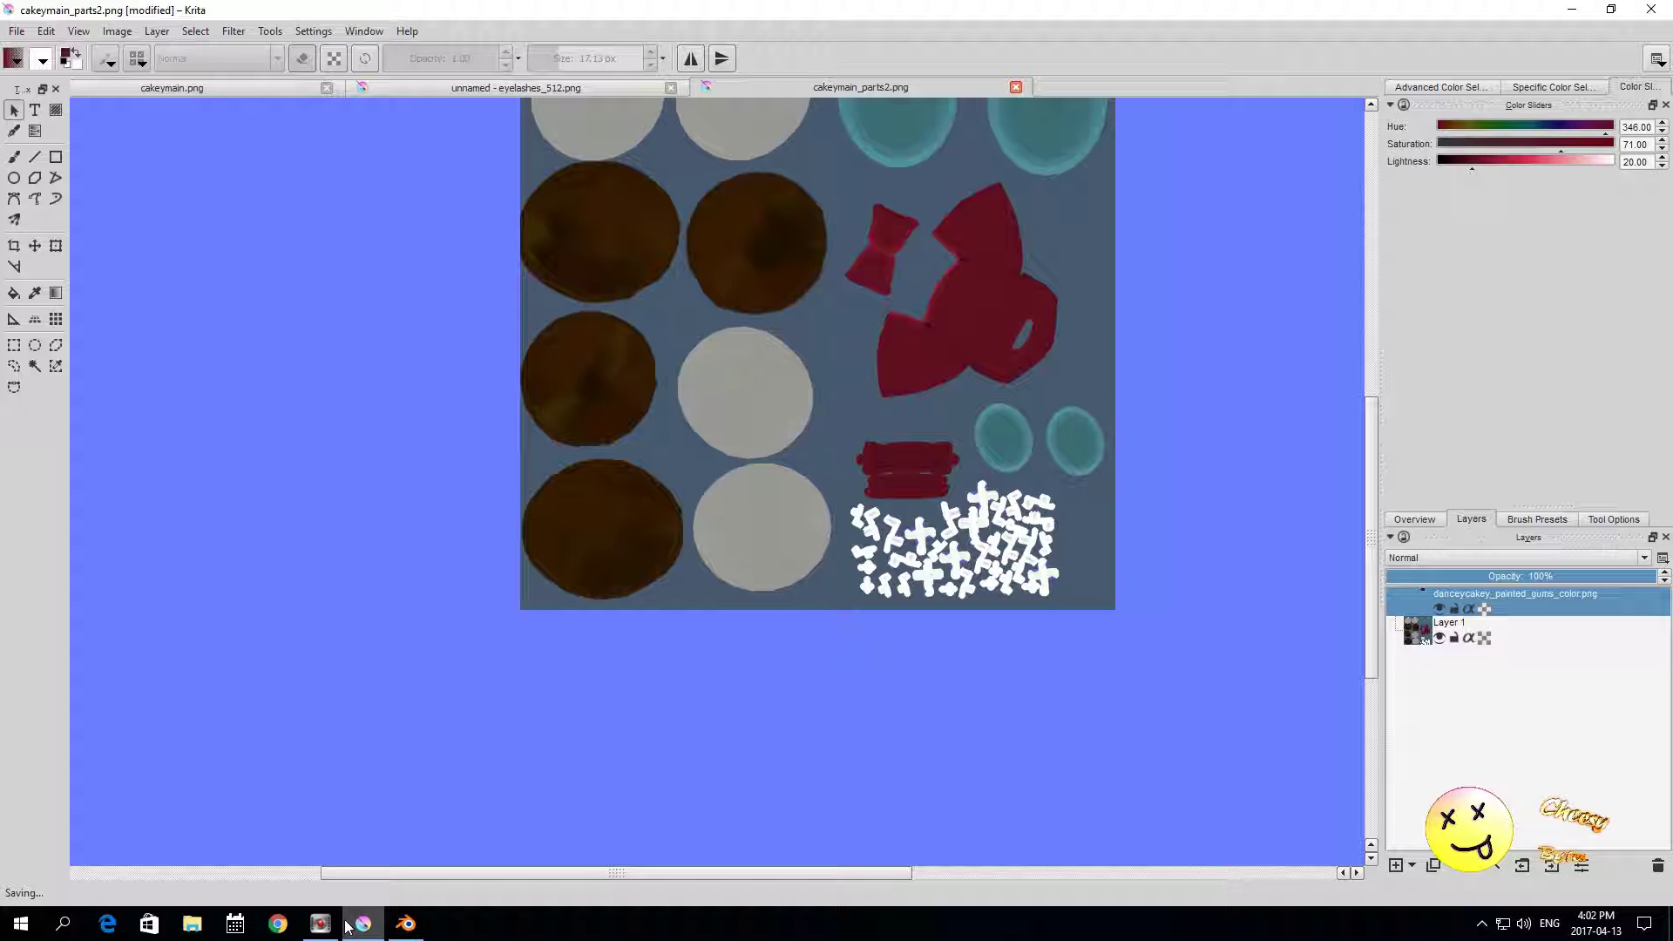
# Step: Switch to Blender and try to reload the cakeymain_parts image of Texture.002 from disk
pyautogui.click(405, 924)
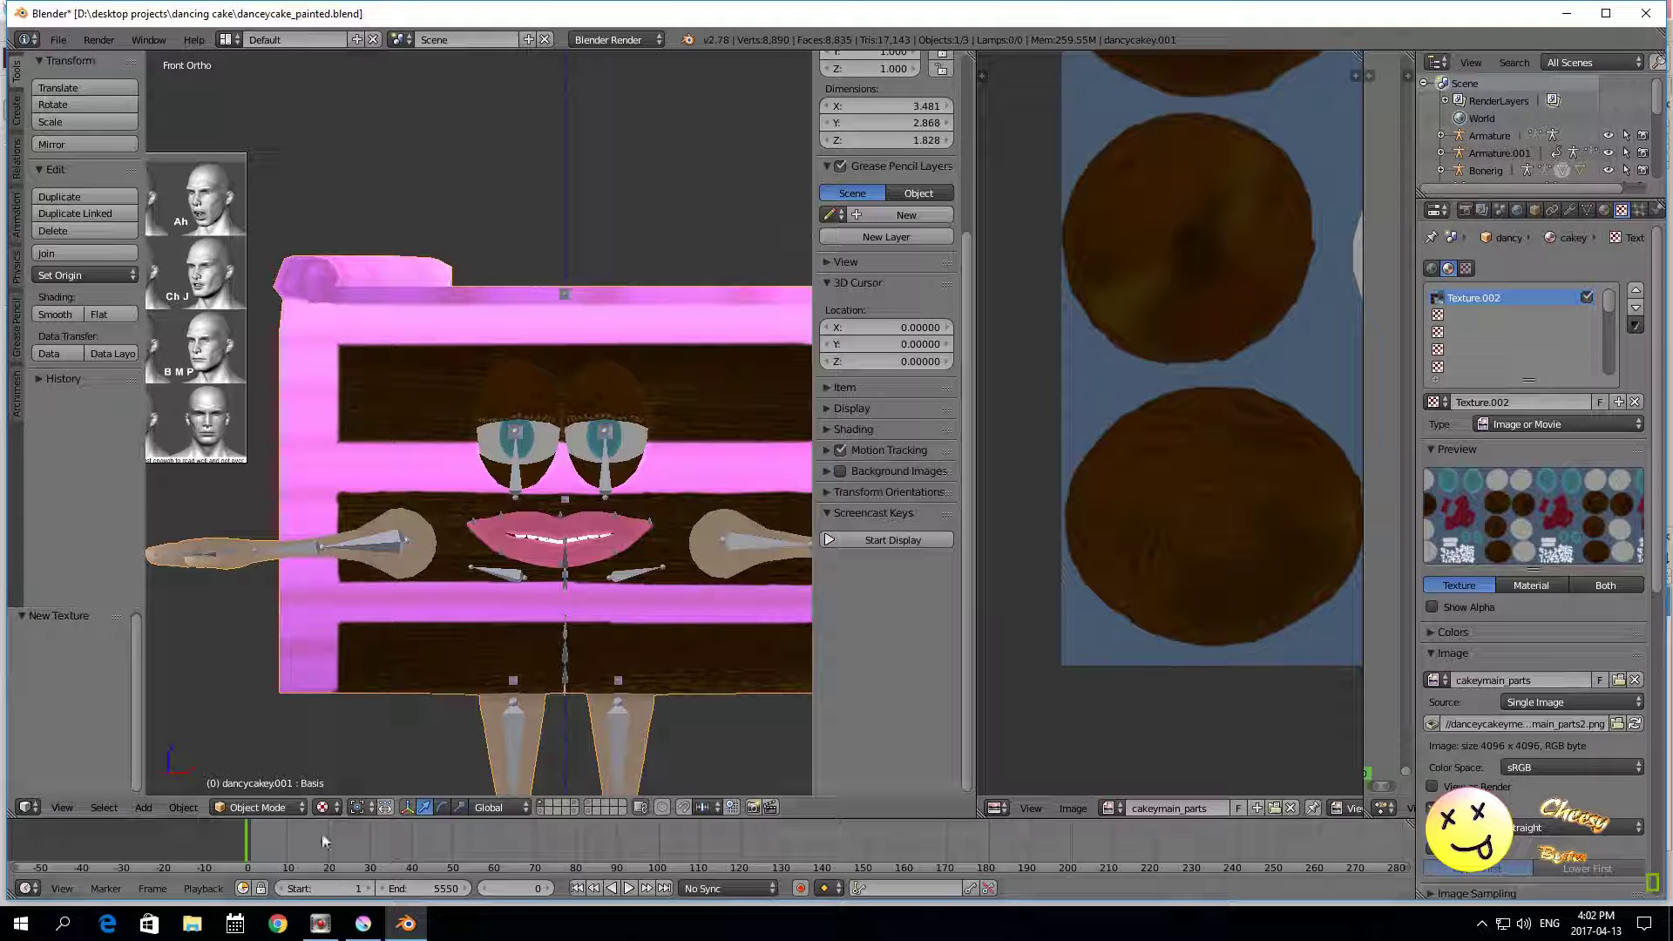
pyautogui.scroll(1, 558, 579)
pyautogui.scroll(1, 557, 571)
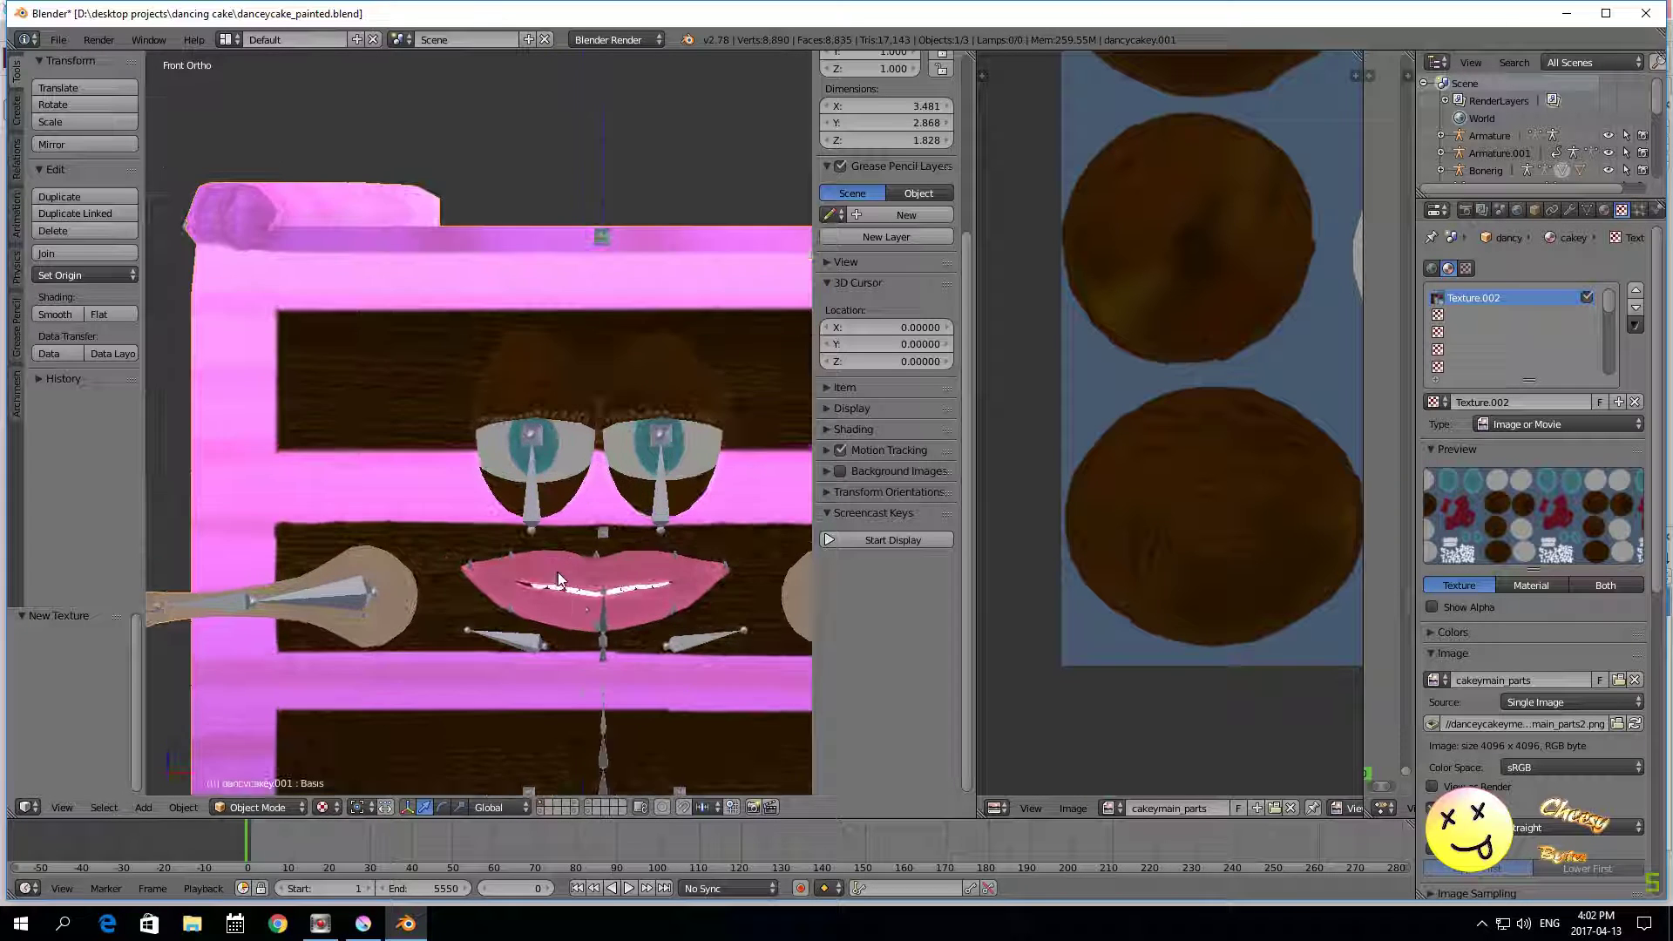
pyautogui.click(1635, 726)
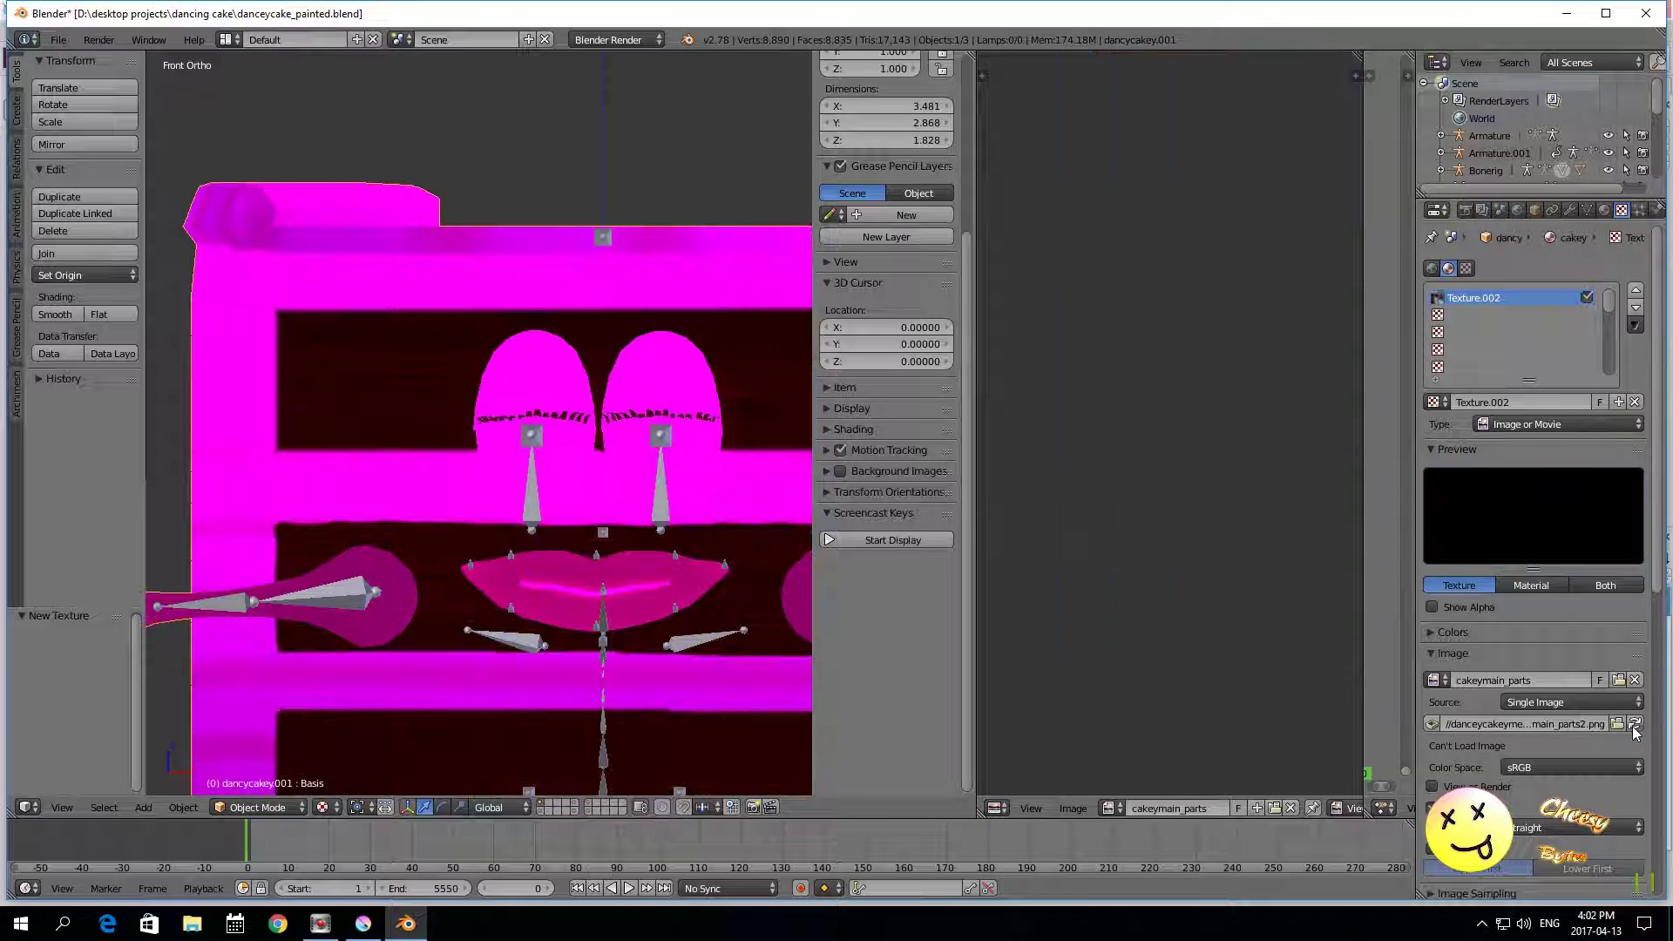
# Step: Put the cake mesh in Edit Mode and choose the cakeymain_parts image in the UV editor
pyautogui.click(257, 807)
pyautogui.click(261, 769)
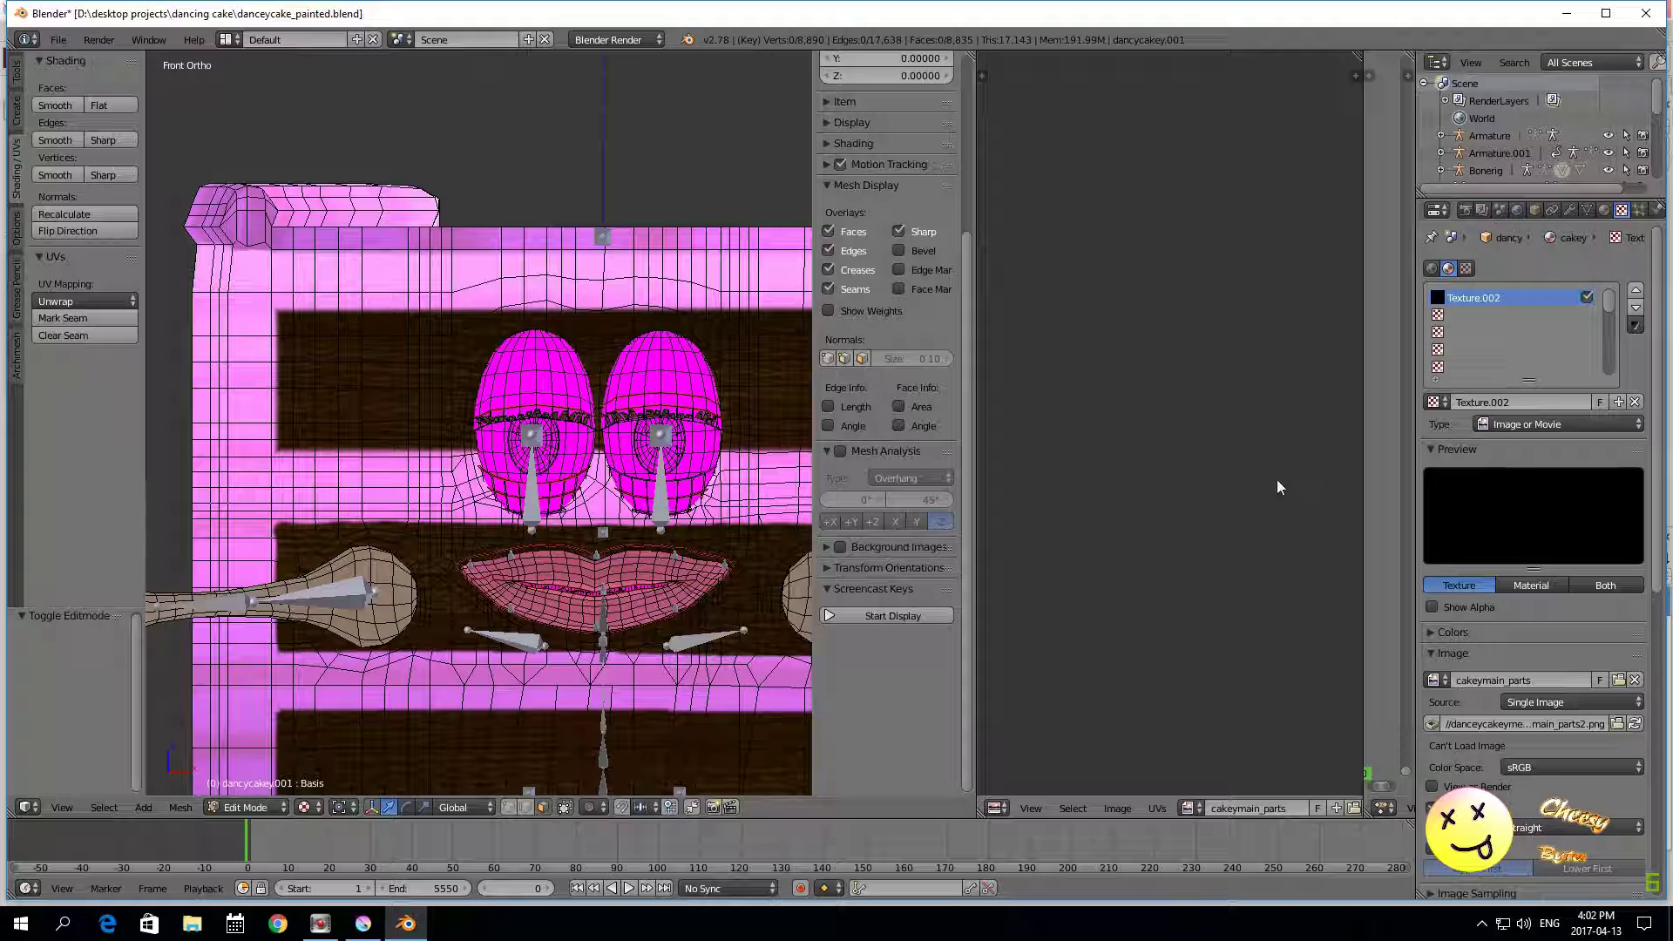
pyautogui.click(1190, 808)
pyautogui.scroll(-3, 1330, 773)
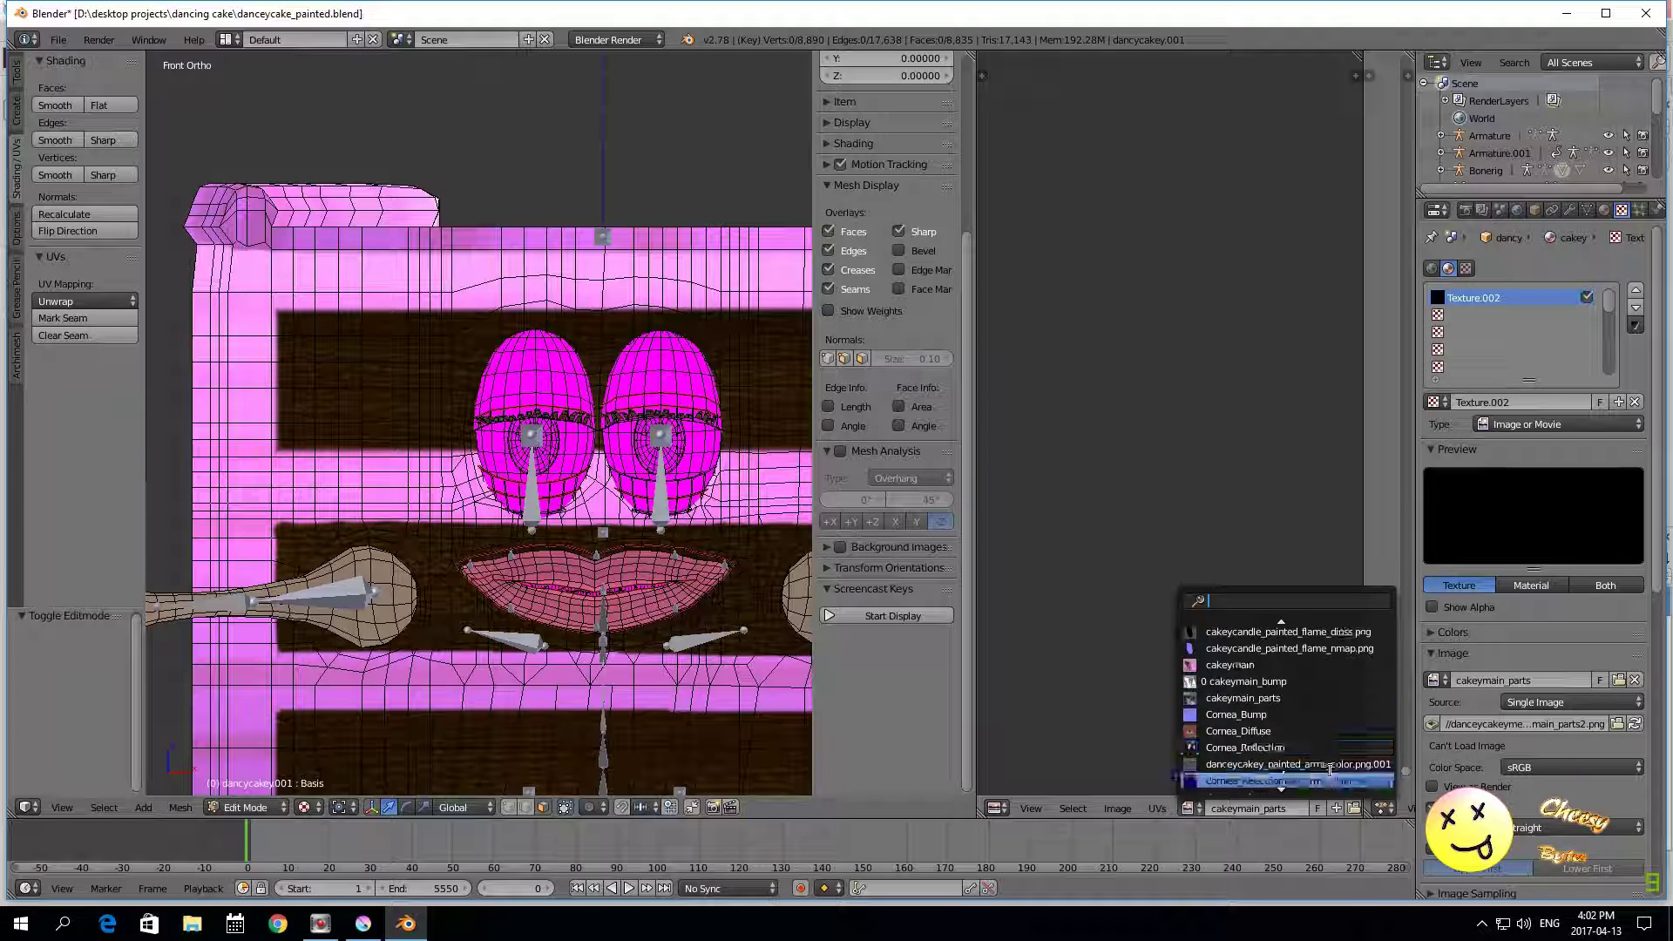
pyautogui.scroll(2, 1316, 634)
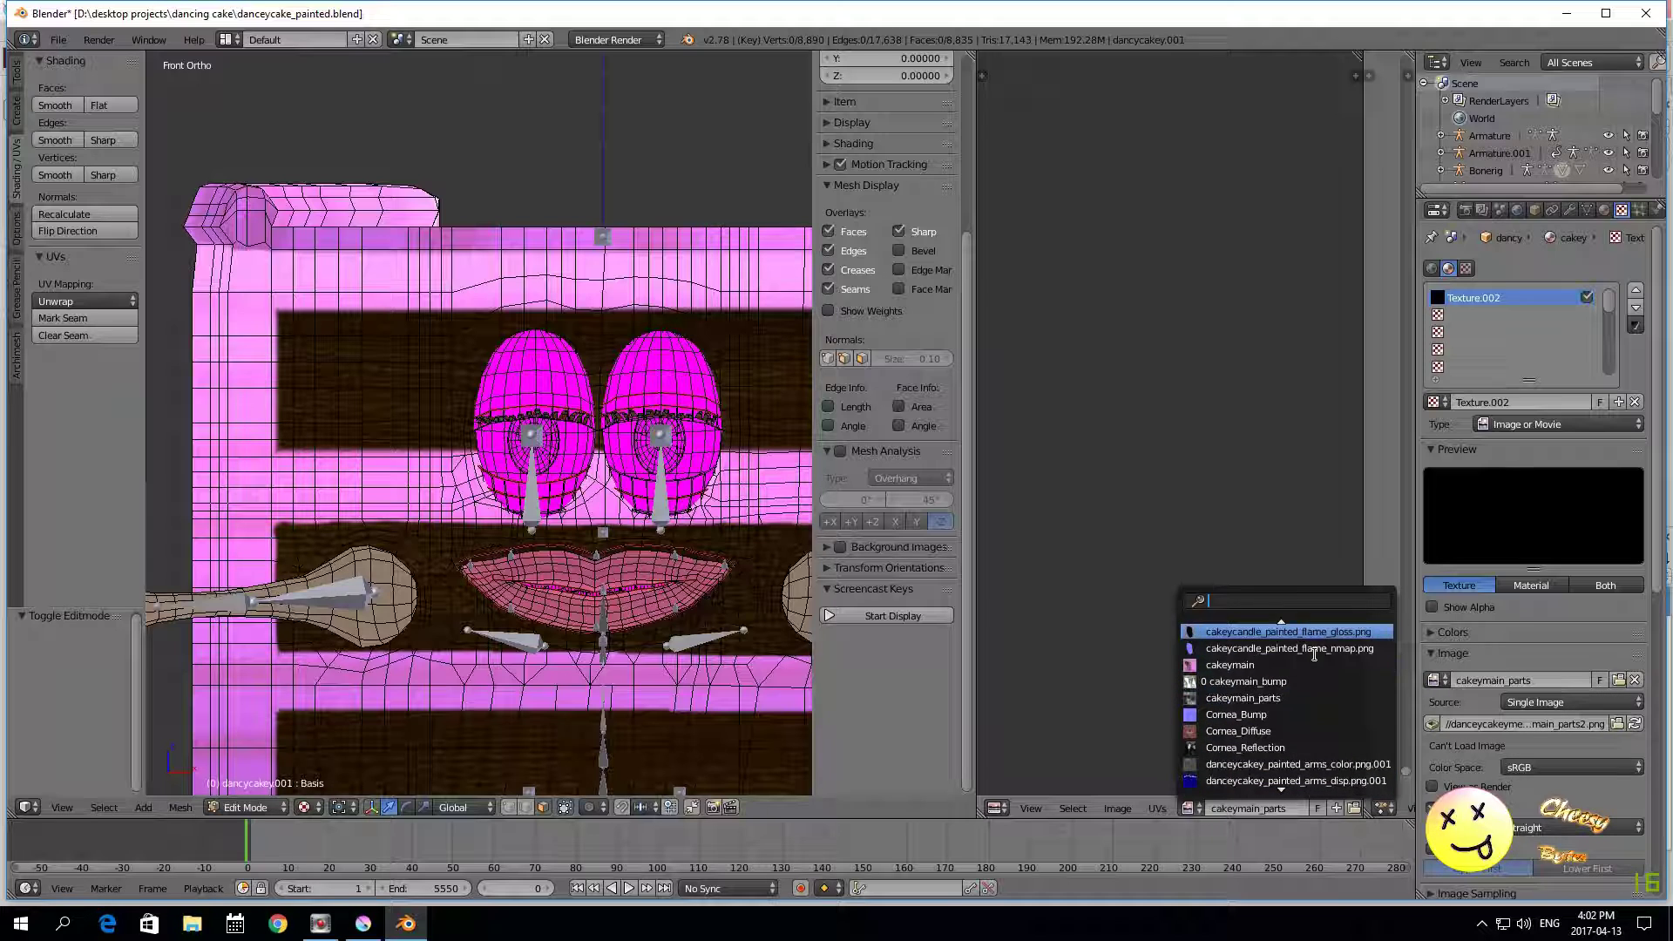
pyautogui.click(1319, 694)
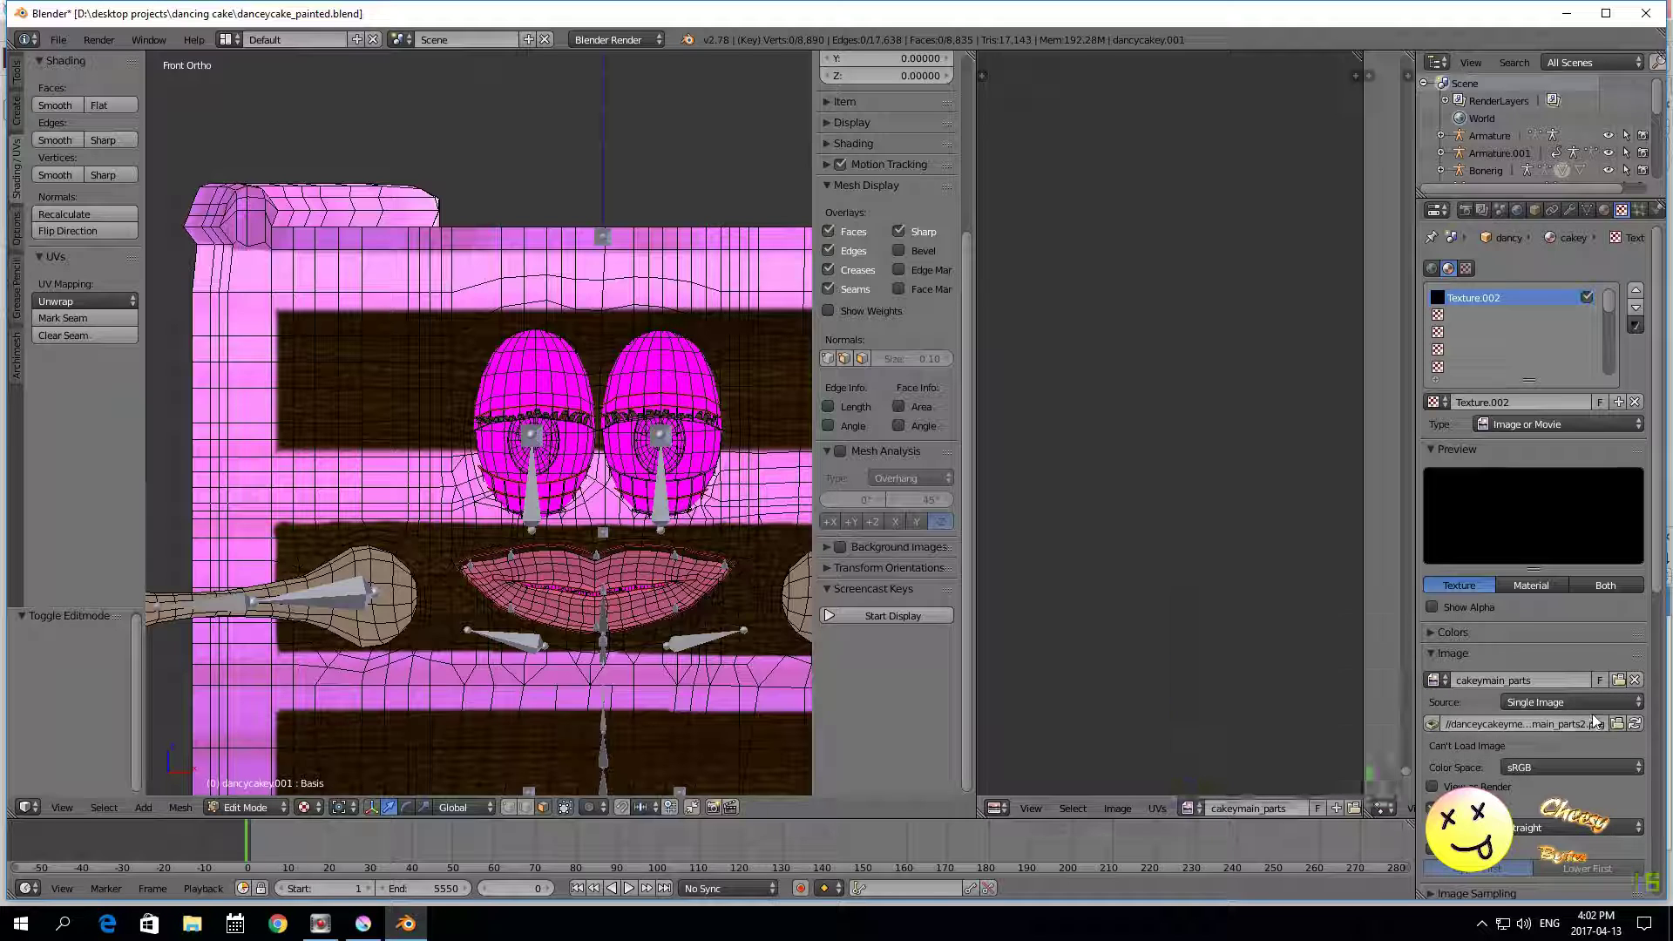
# Step: Open cakeymain_parts2.png from the finaltextures folder as the image of Texture.002 and reload it
pyautogui.click(1618, 681)
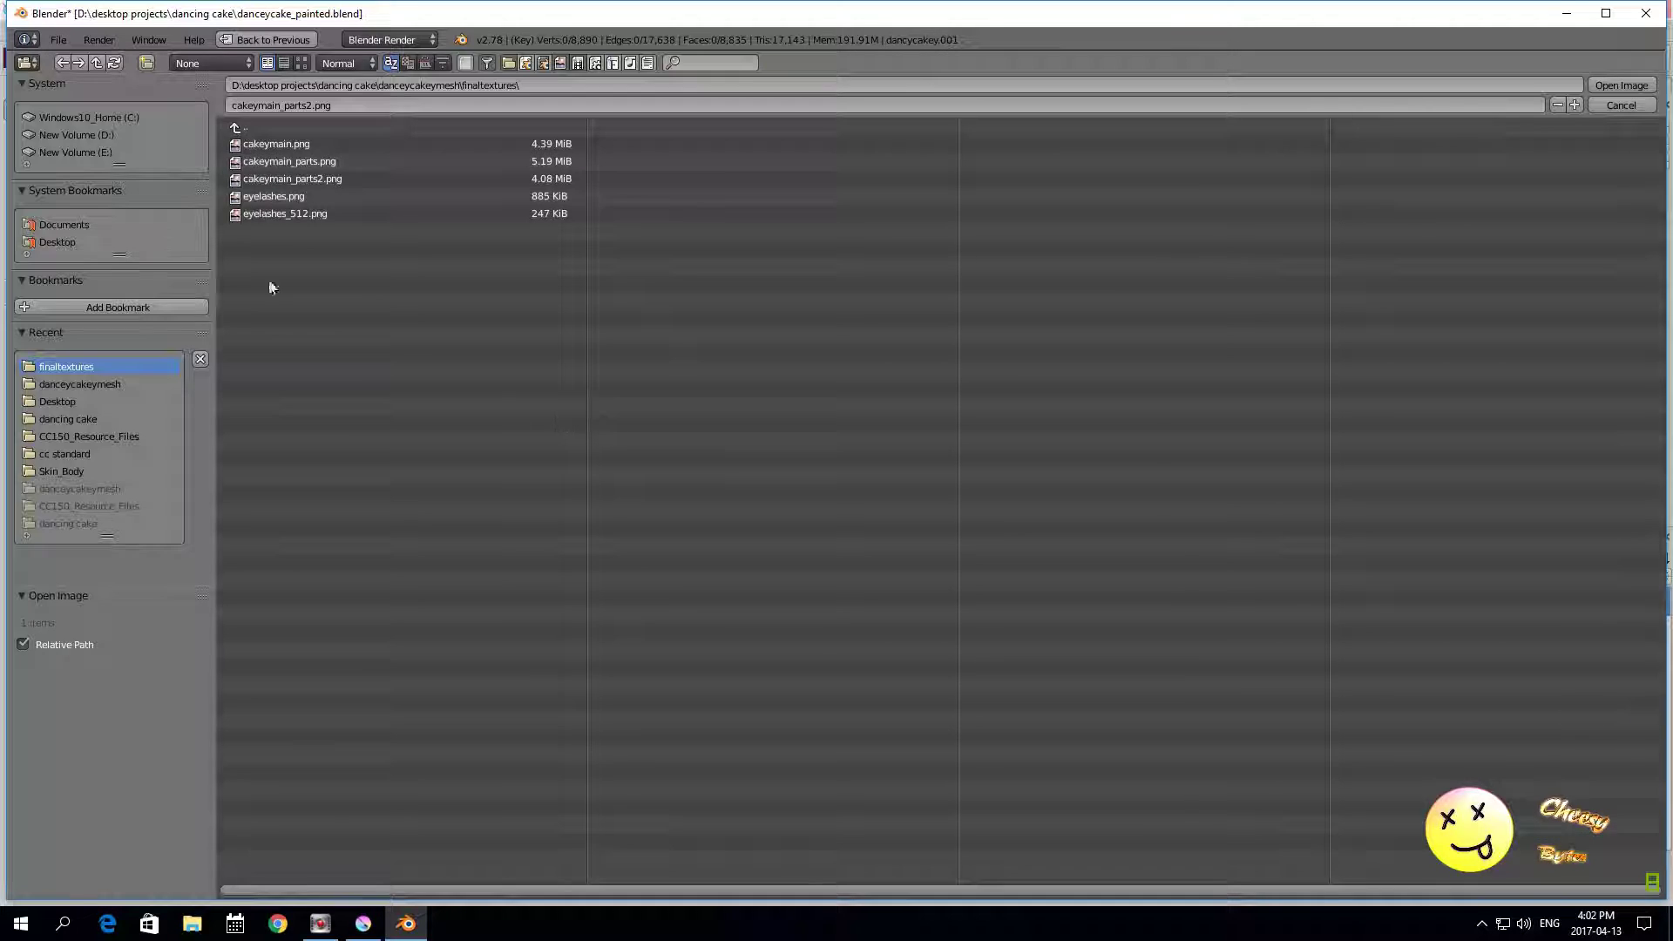
pyautogui.click(293, 179)
pyautogui.click(1621, 85)
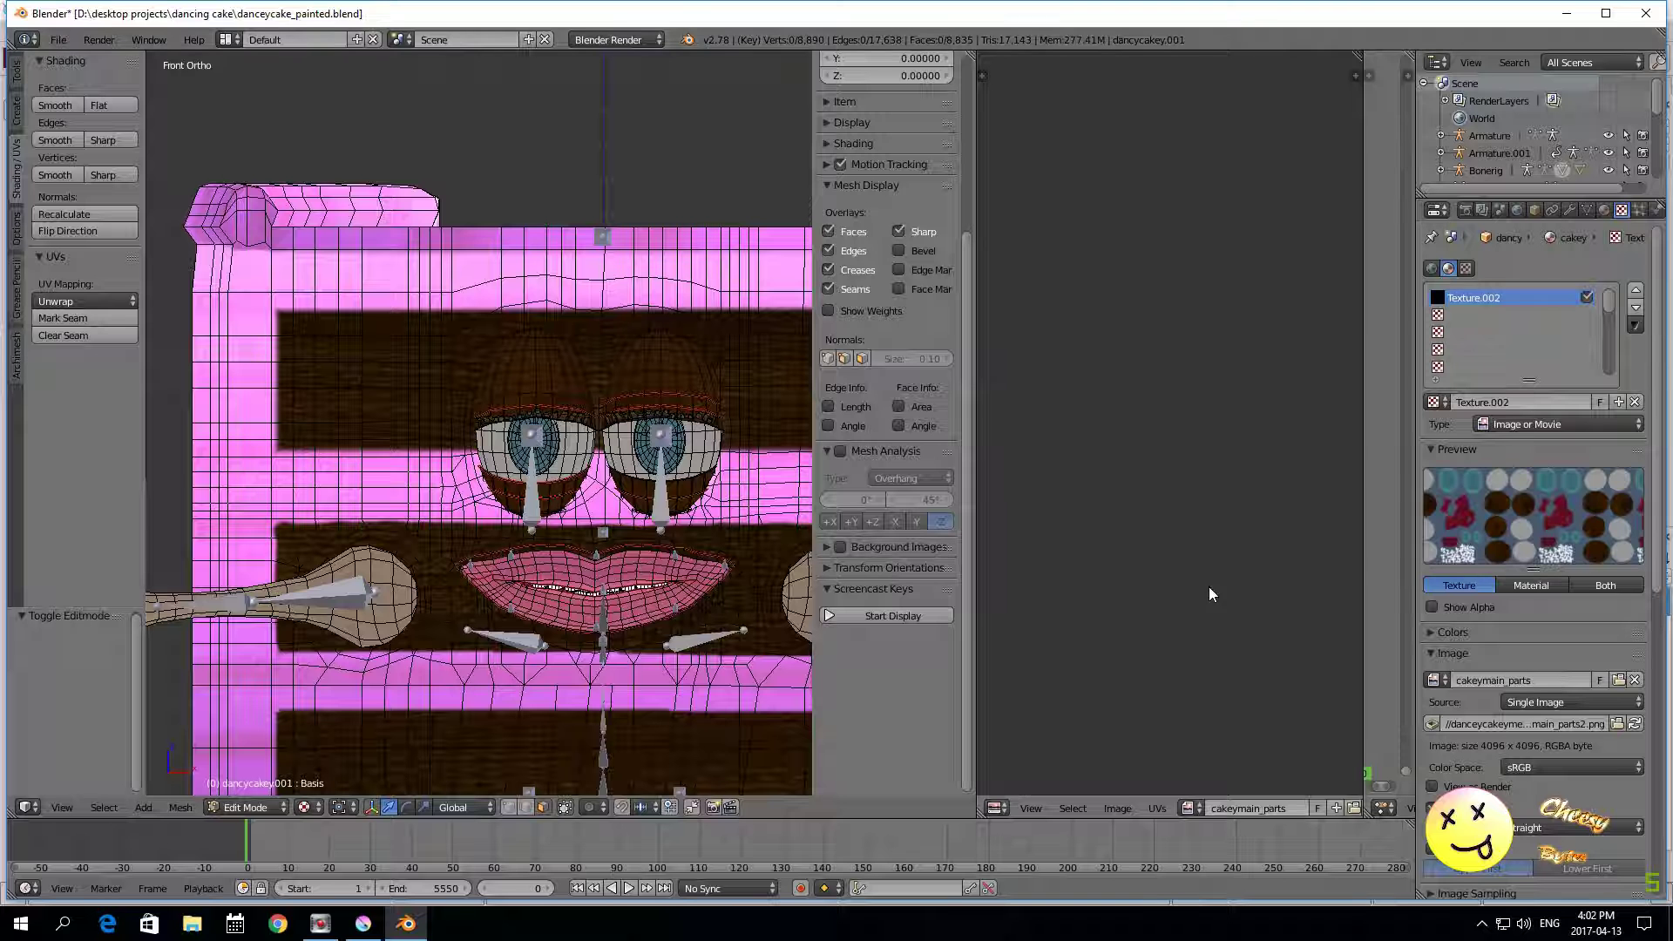
pyautogui.click(1634, 723)
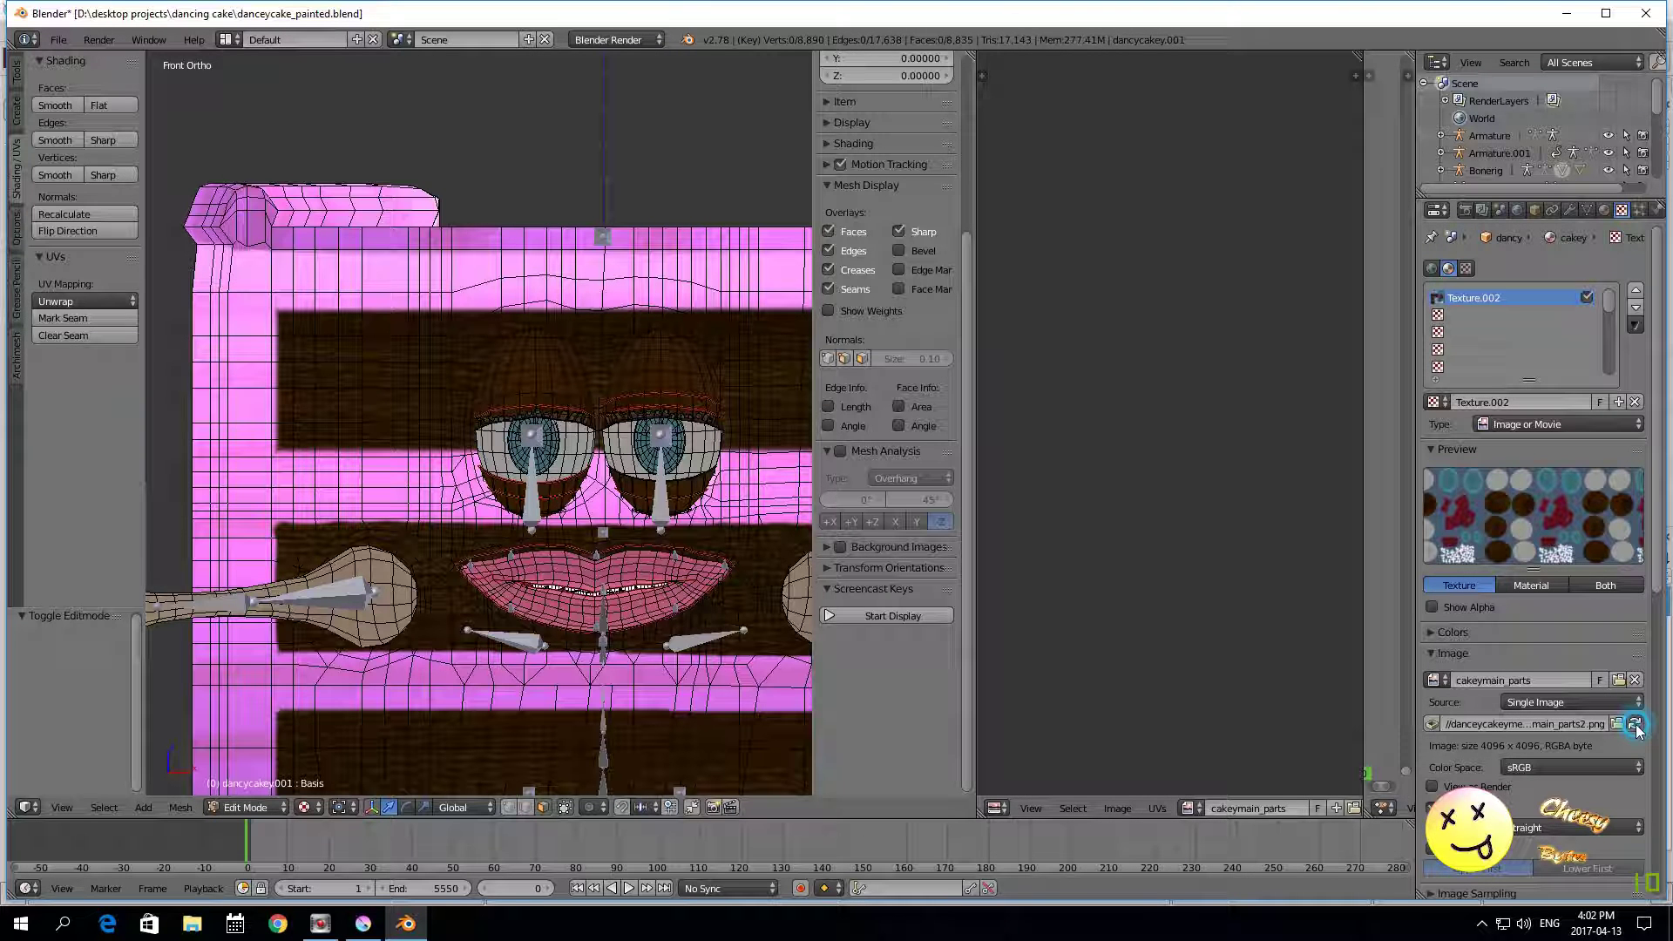
# Step: Return the cake mesh to Object Mode and view the retextured body
pyautogui.click(248, 807)
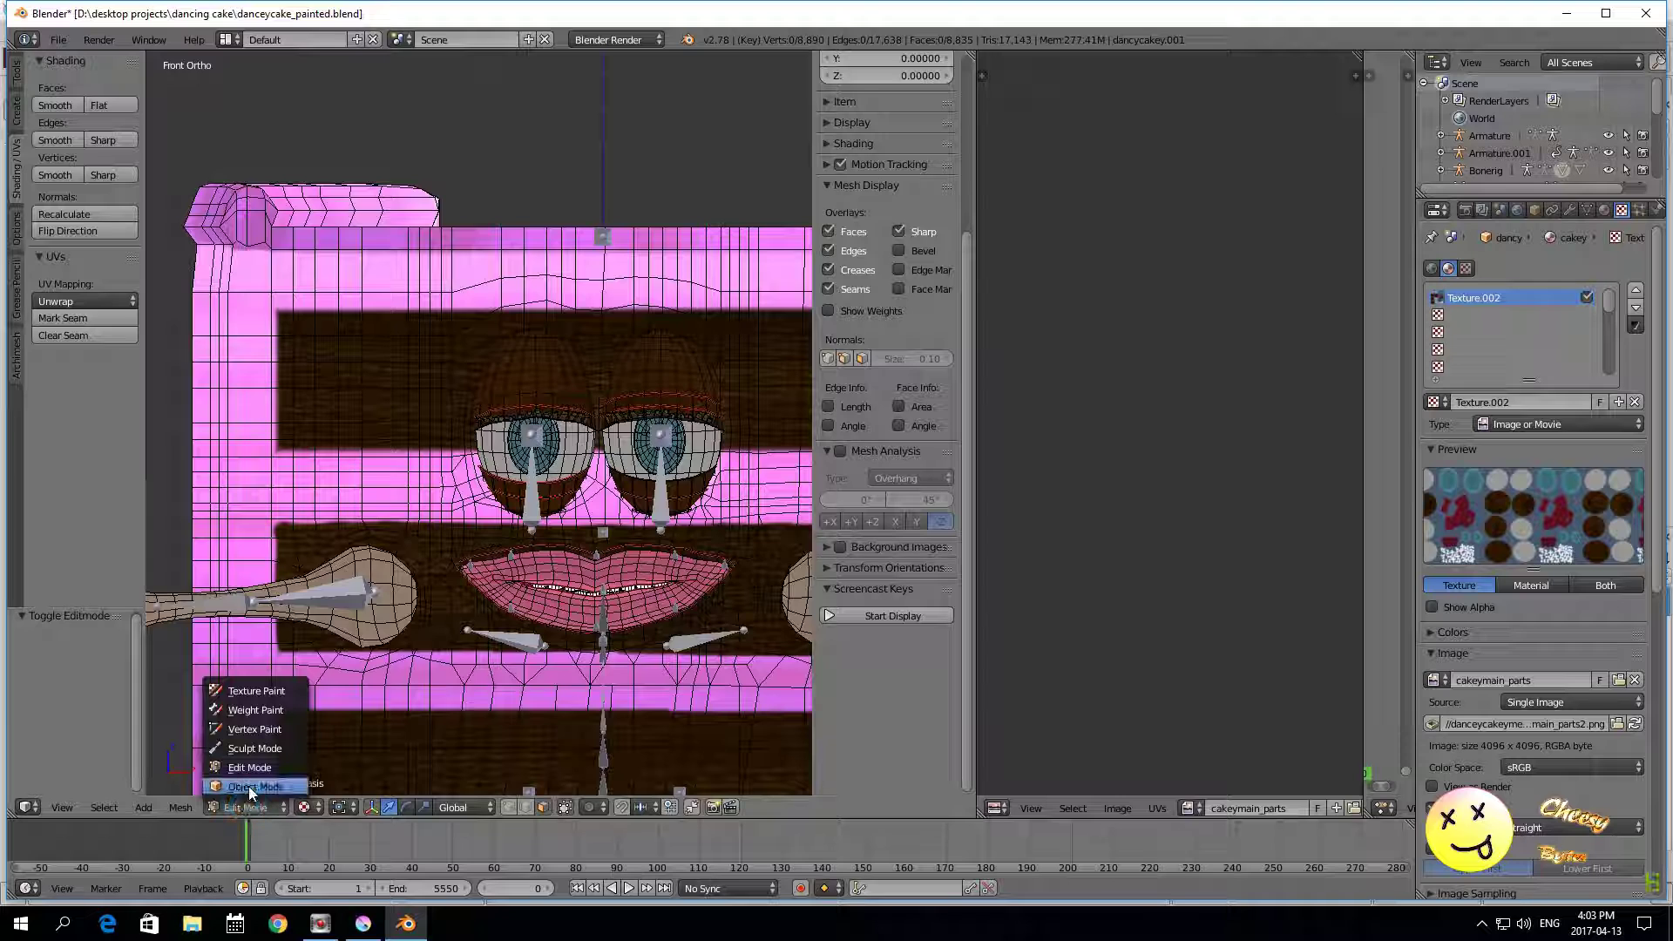
pyautogui.click(252, 792)
pyautogui.scroll(-5, 473, 692)
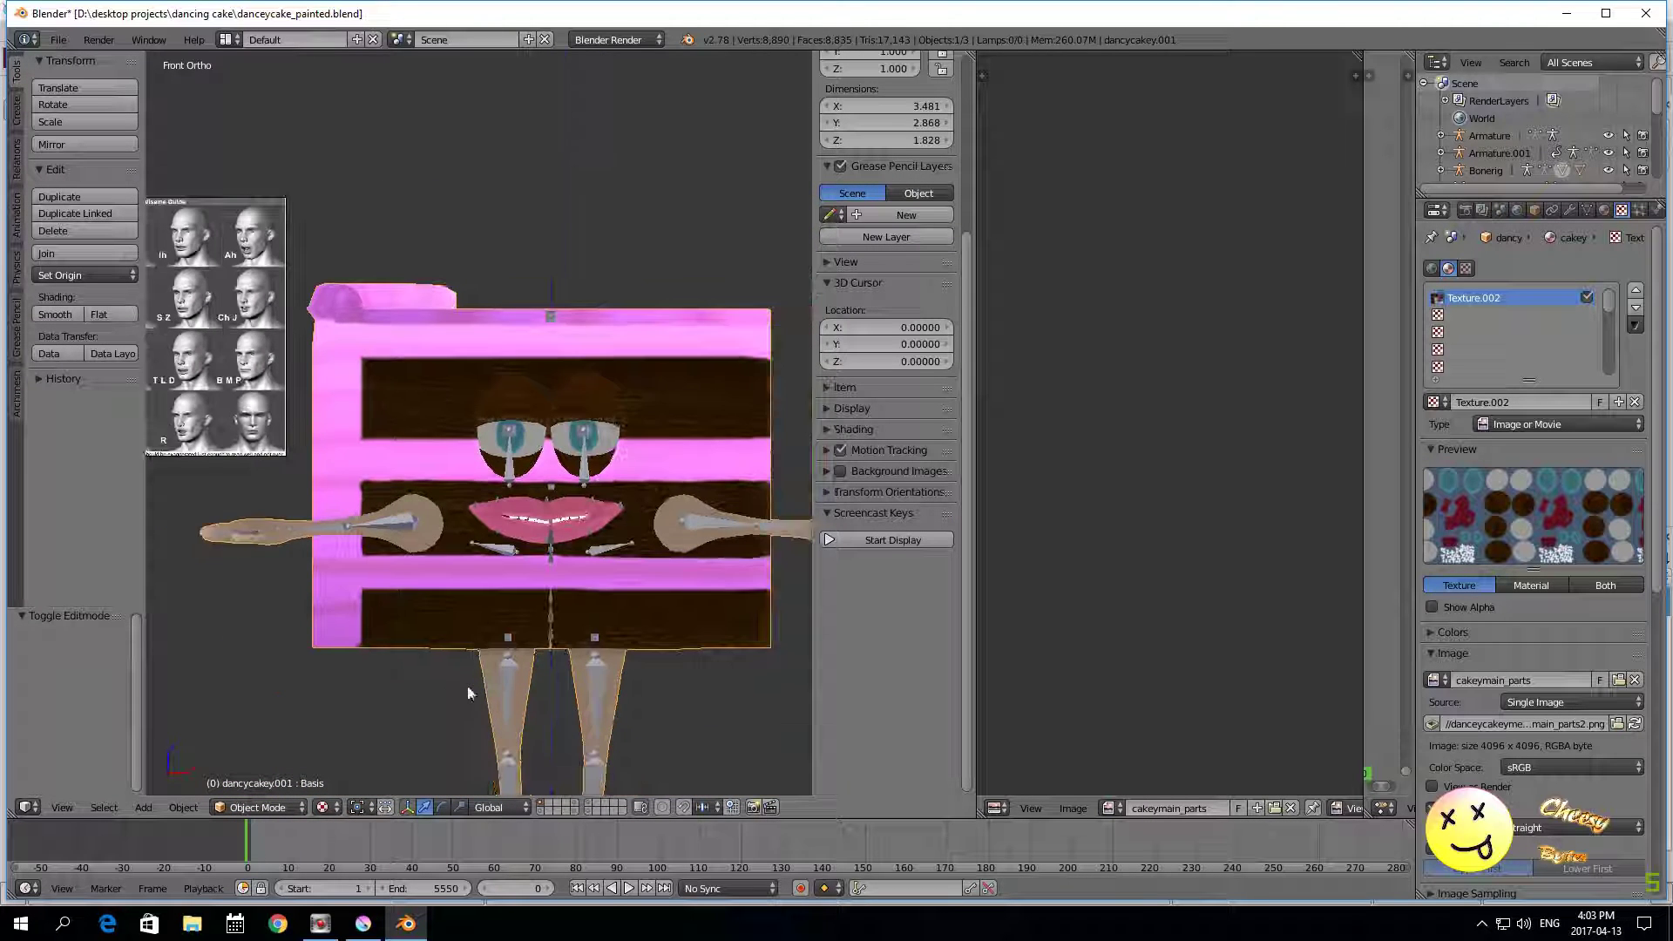
pyautogui.scroll(3, 446, 680)
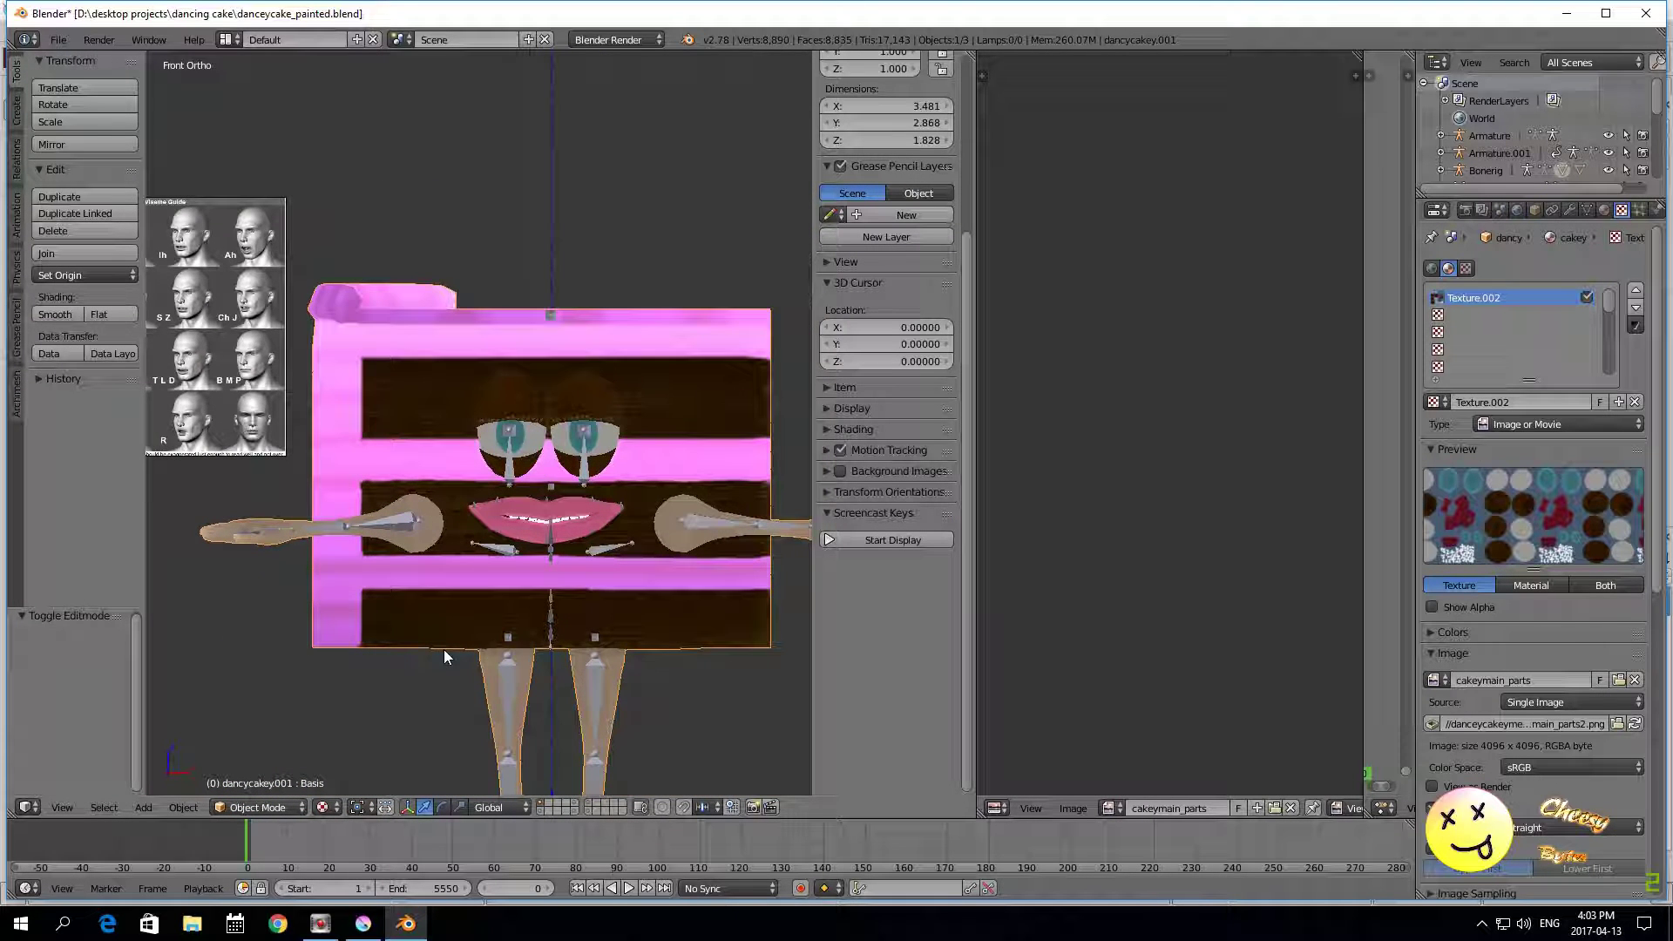
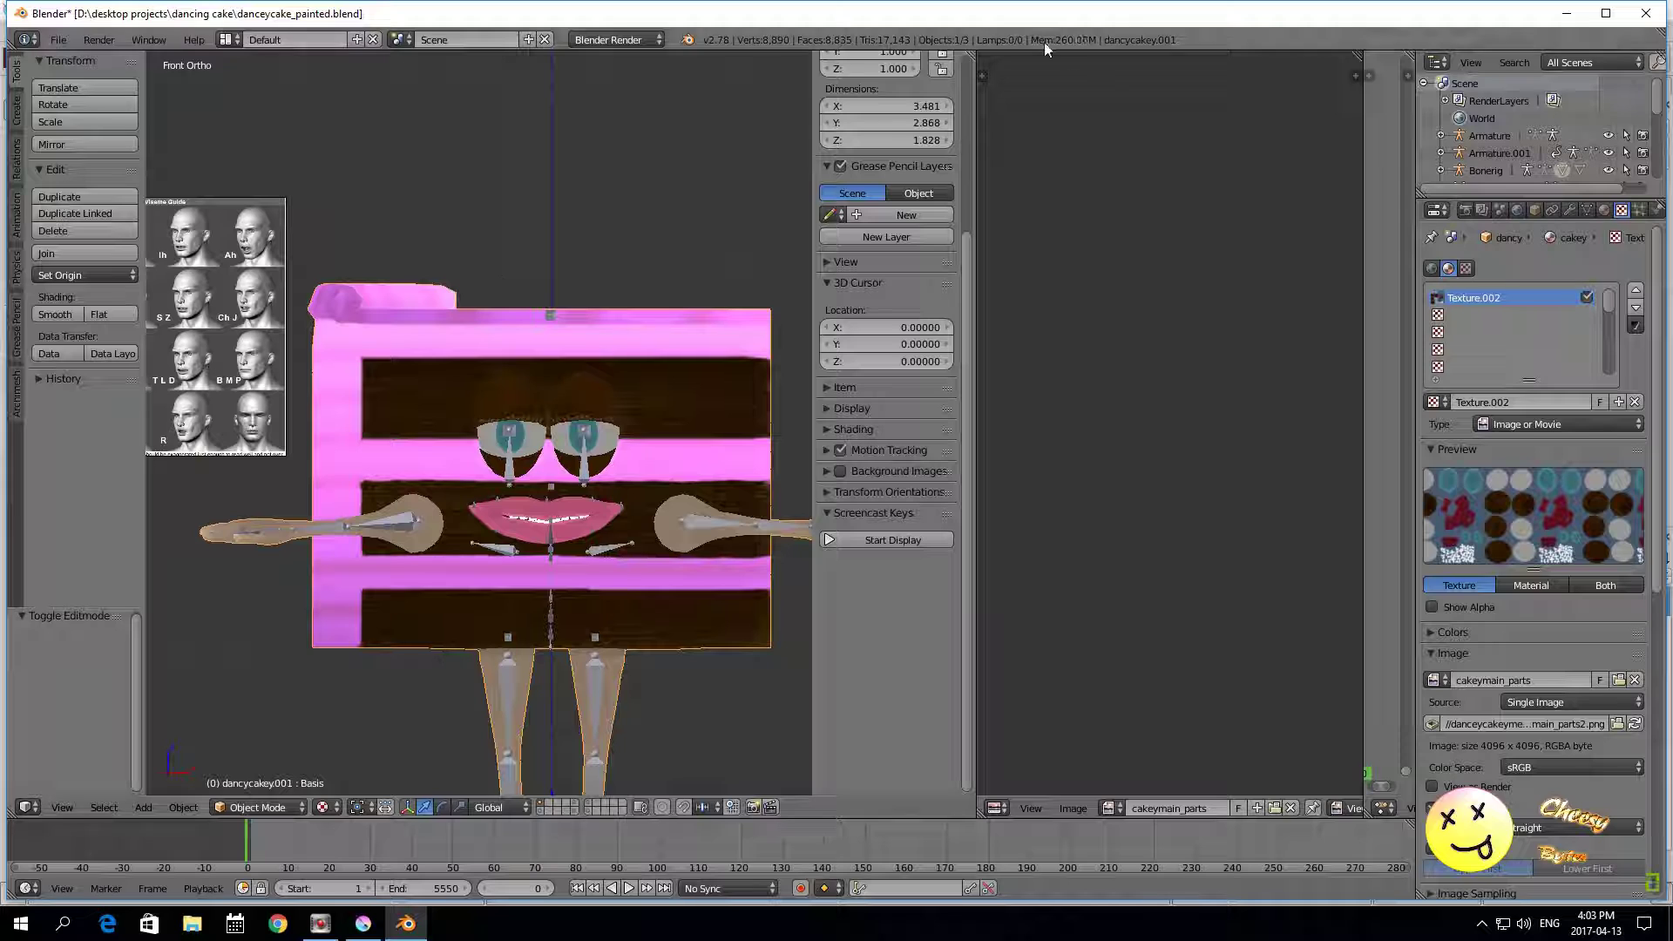
# Step: Bring up the cake's material list and save the danceycake_painted.blend file
pyautogui.click(1605, 210)
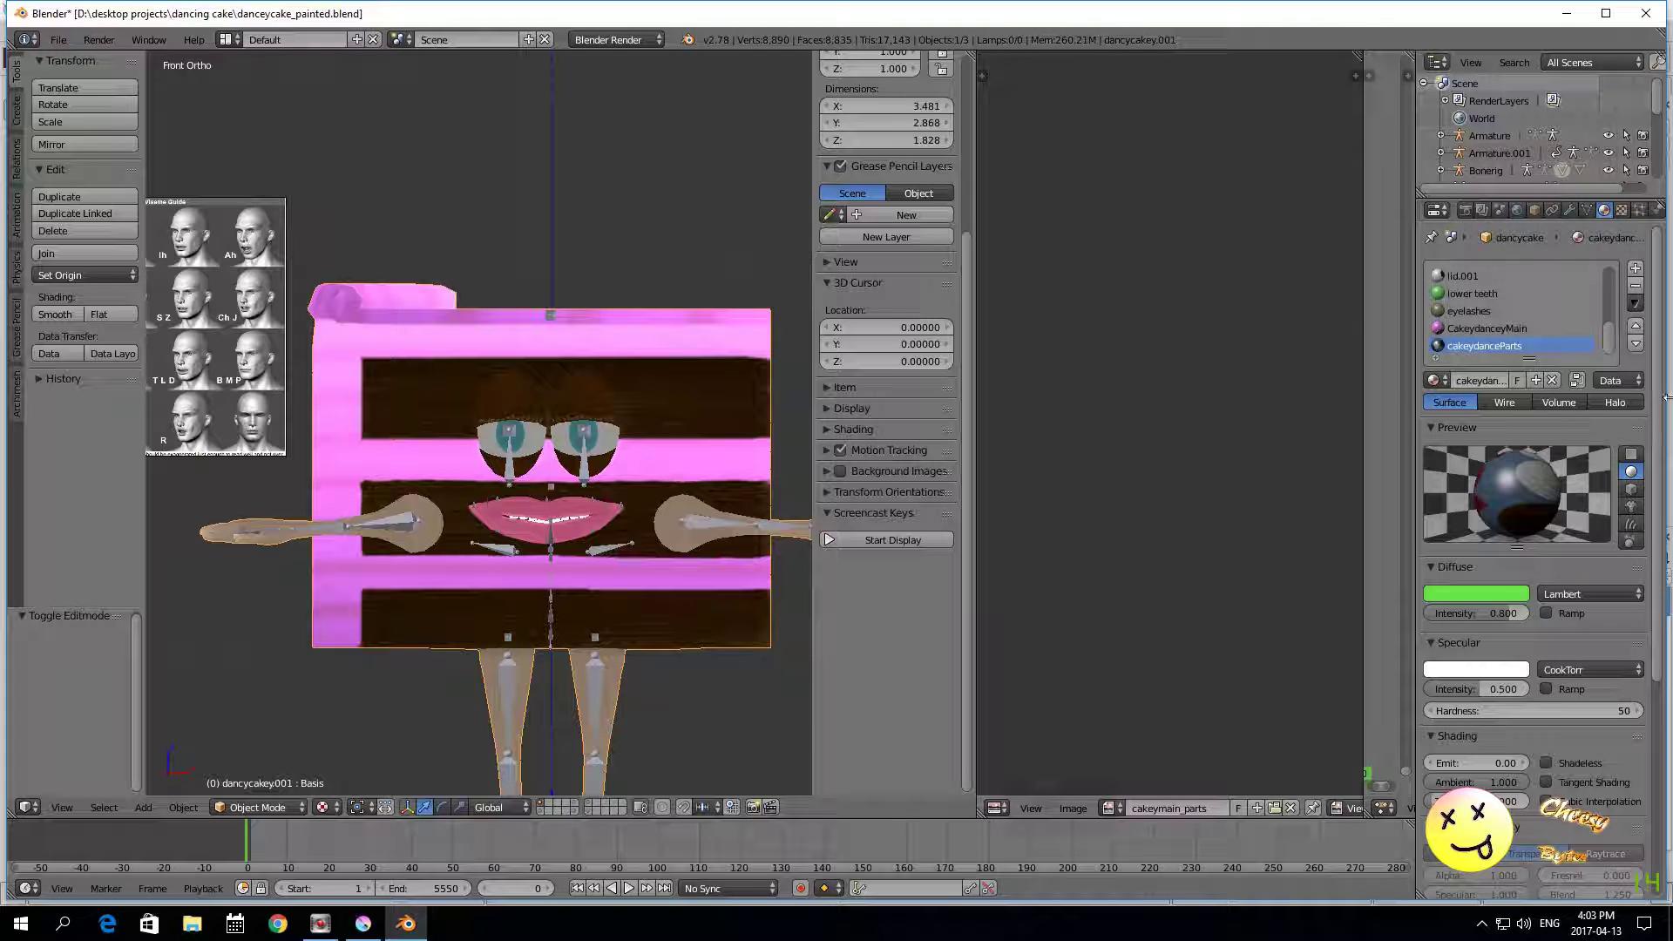
pyautogui.moveTo(1609, 339); pyautogui.dragTo(1614, 263)
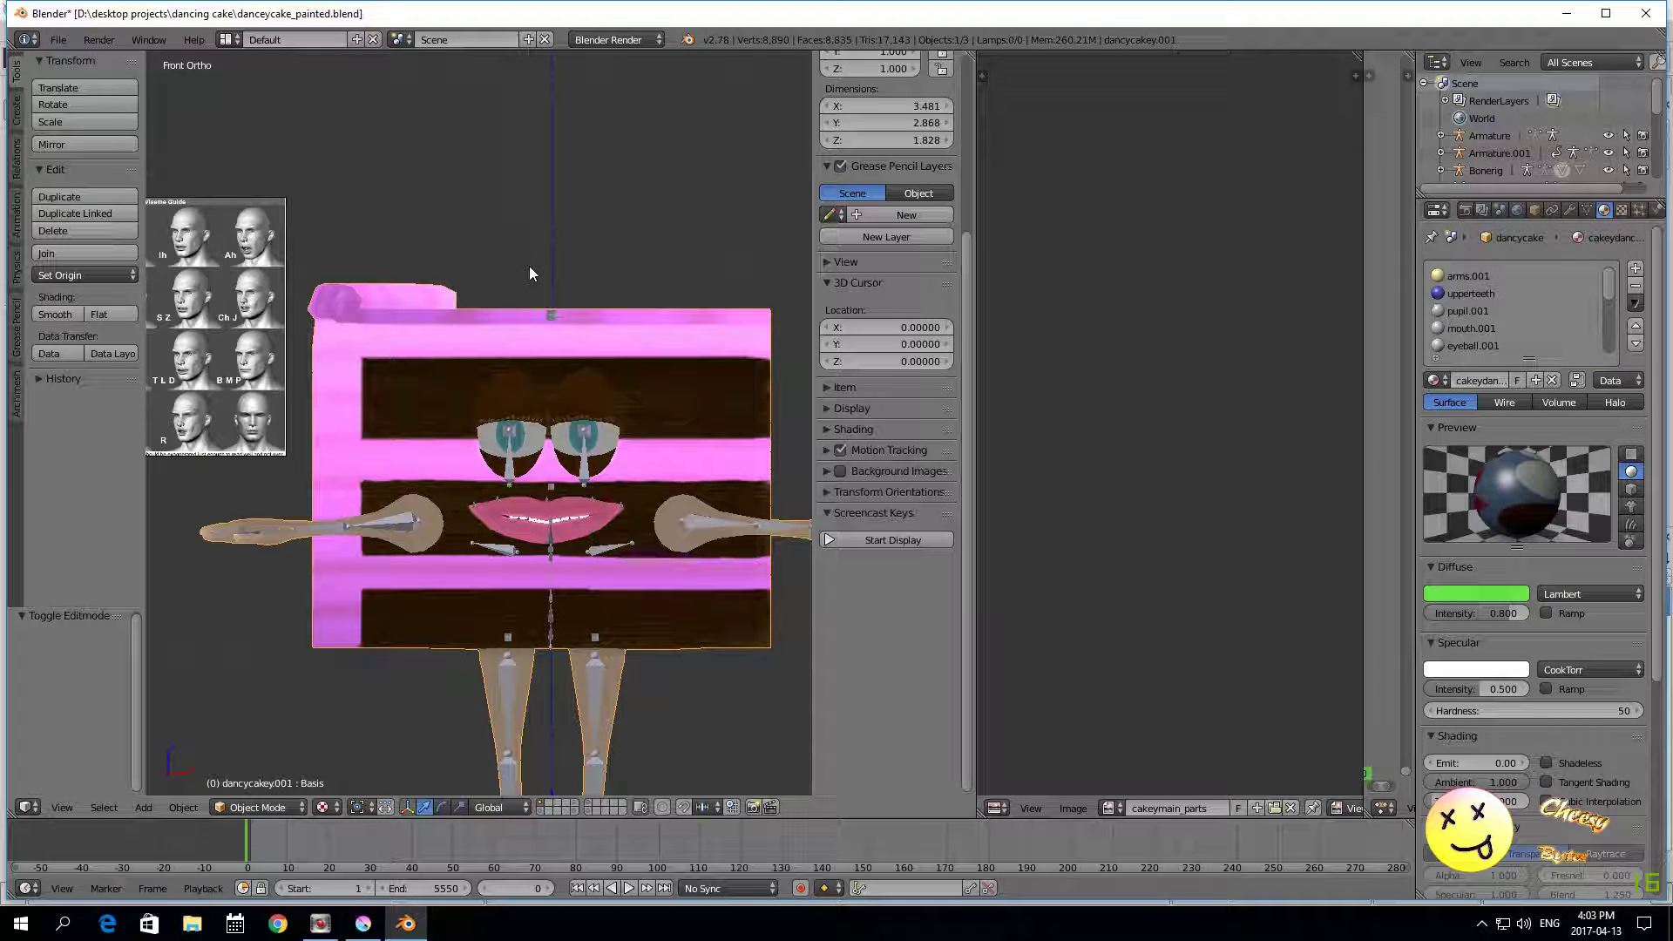
pyautogui.click(58, 39)
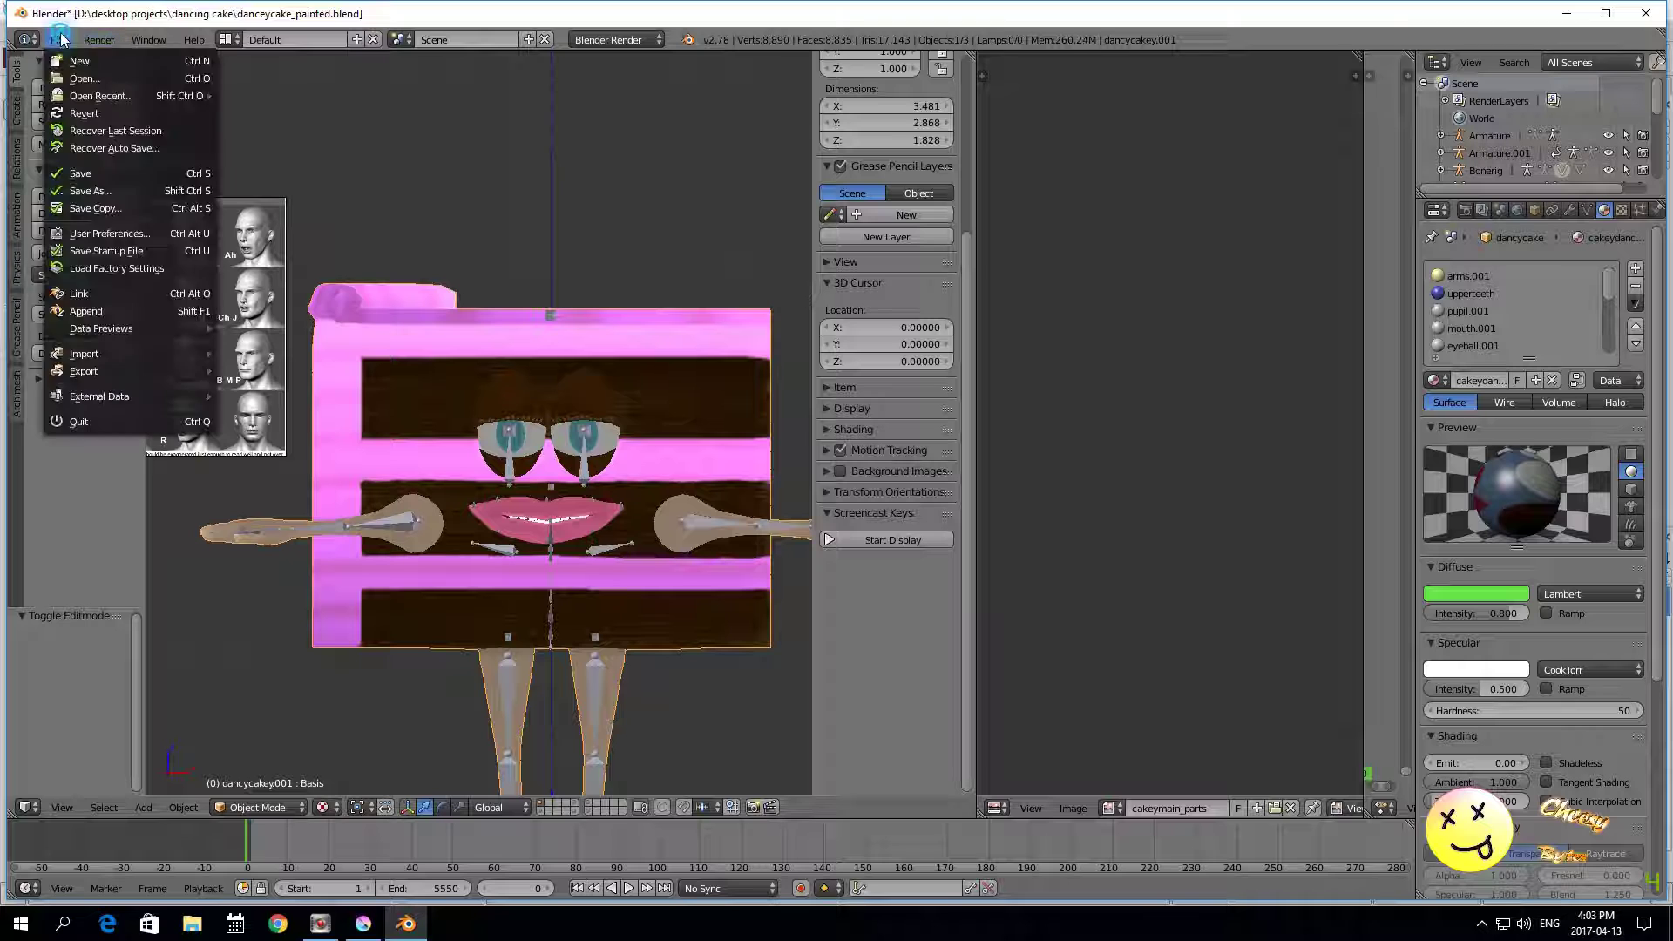
pyautogui.click(119, 174)
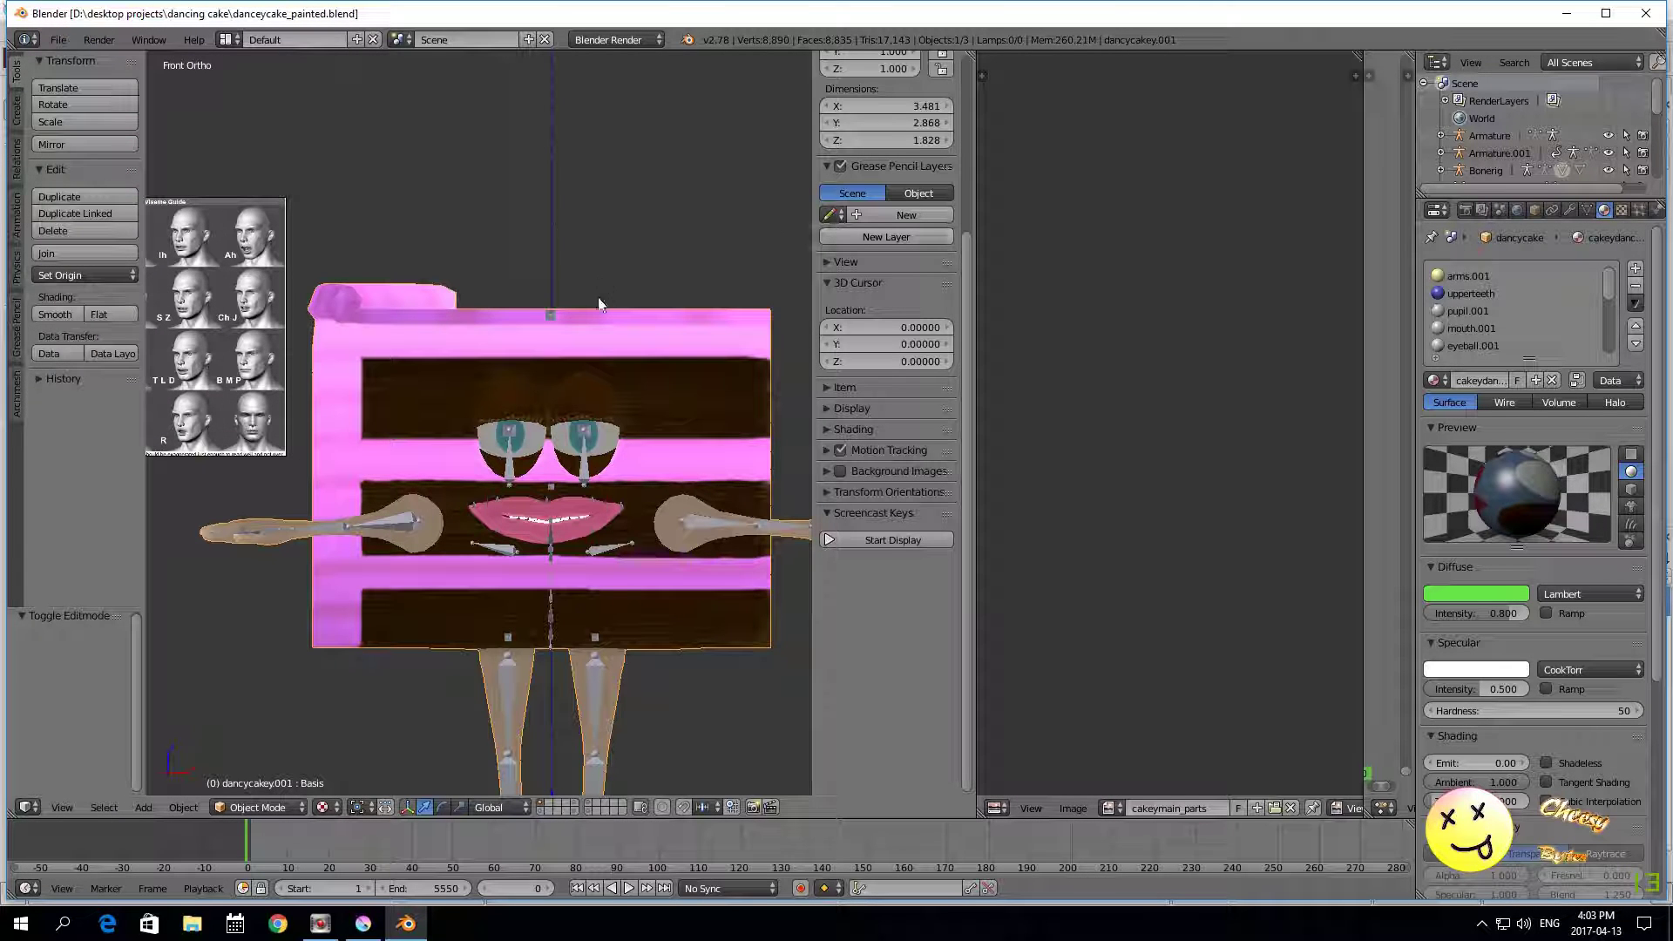
# Step: Duplicate all the objects in place and move the copies to another layer in the second layer block
pyautogui.press('a')
pyautogui.press('a')
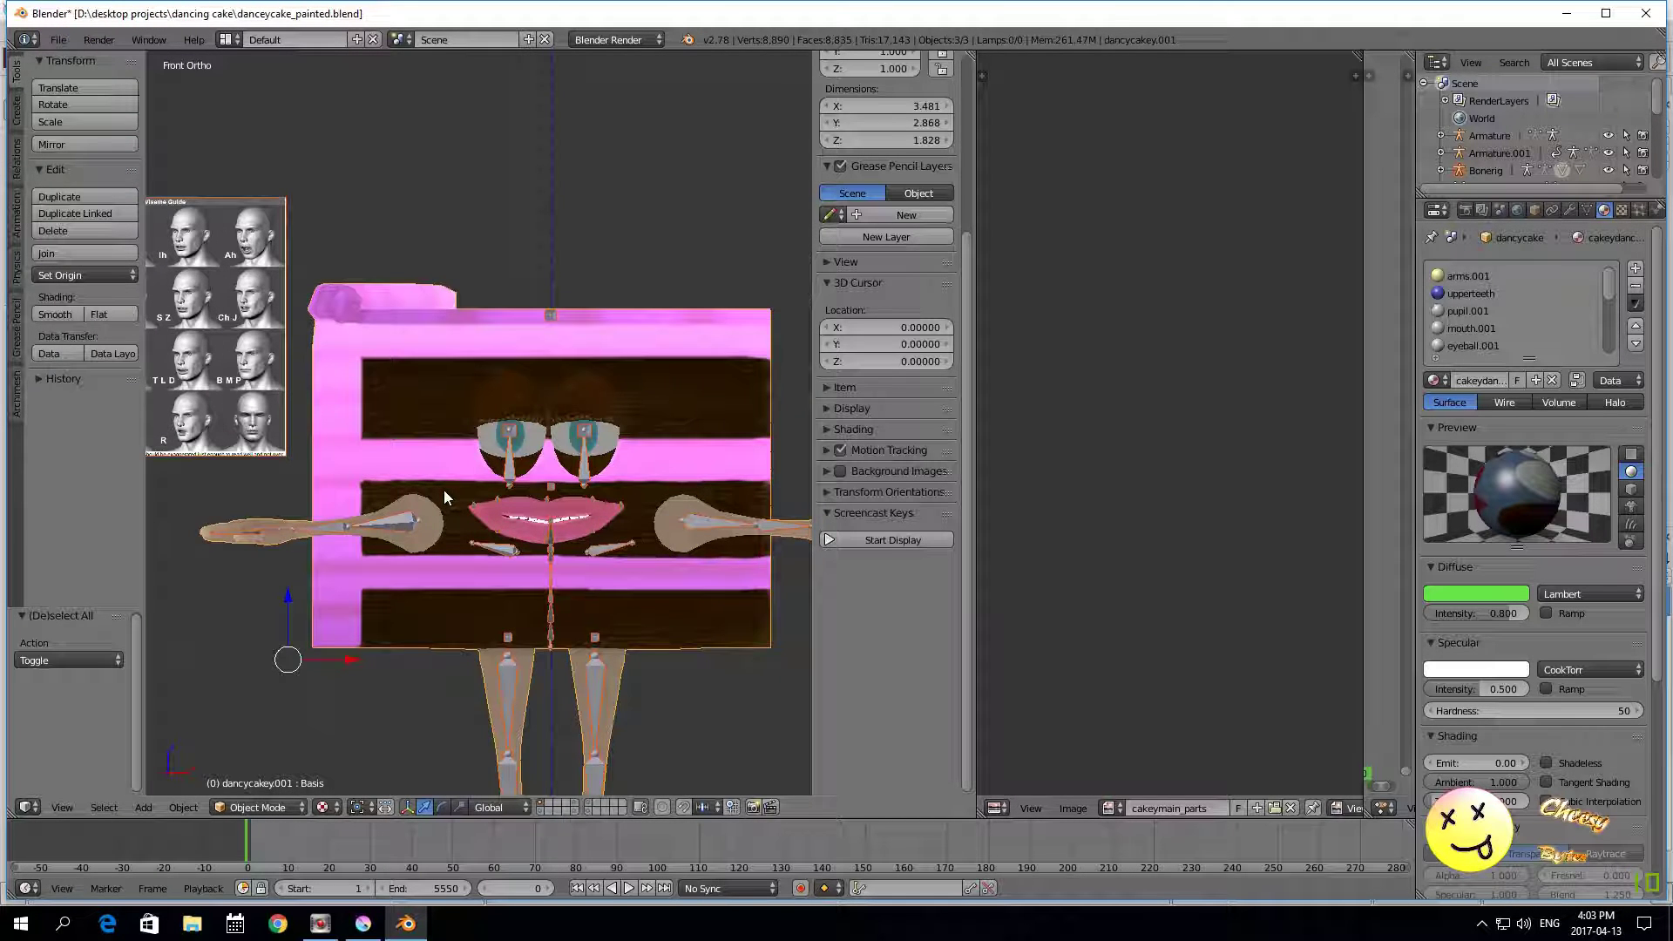
pyautogui.hotkey('shift', 'd')
pyautogui.press('Escape')
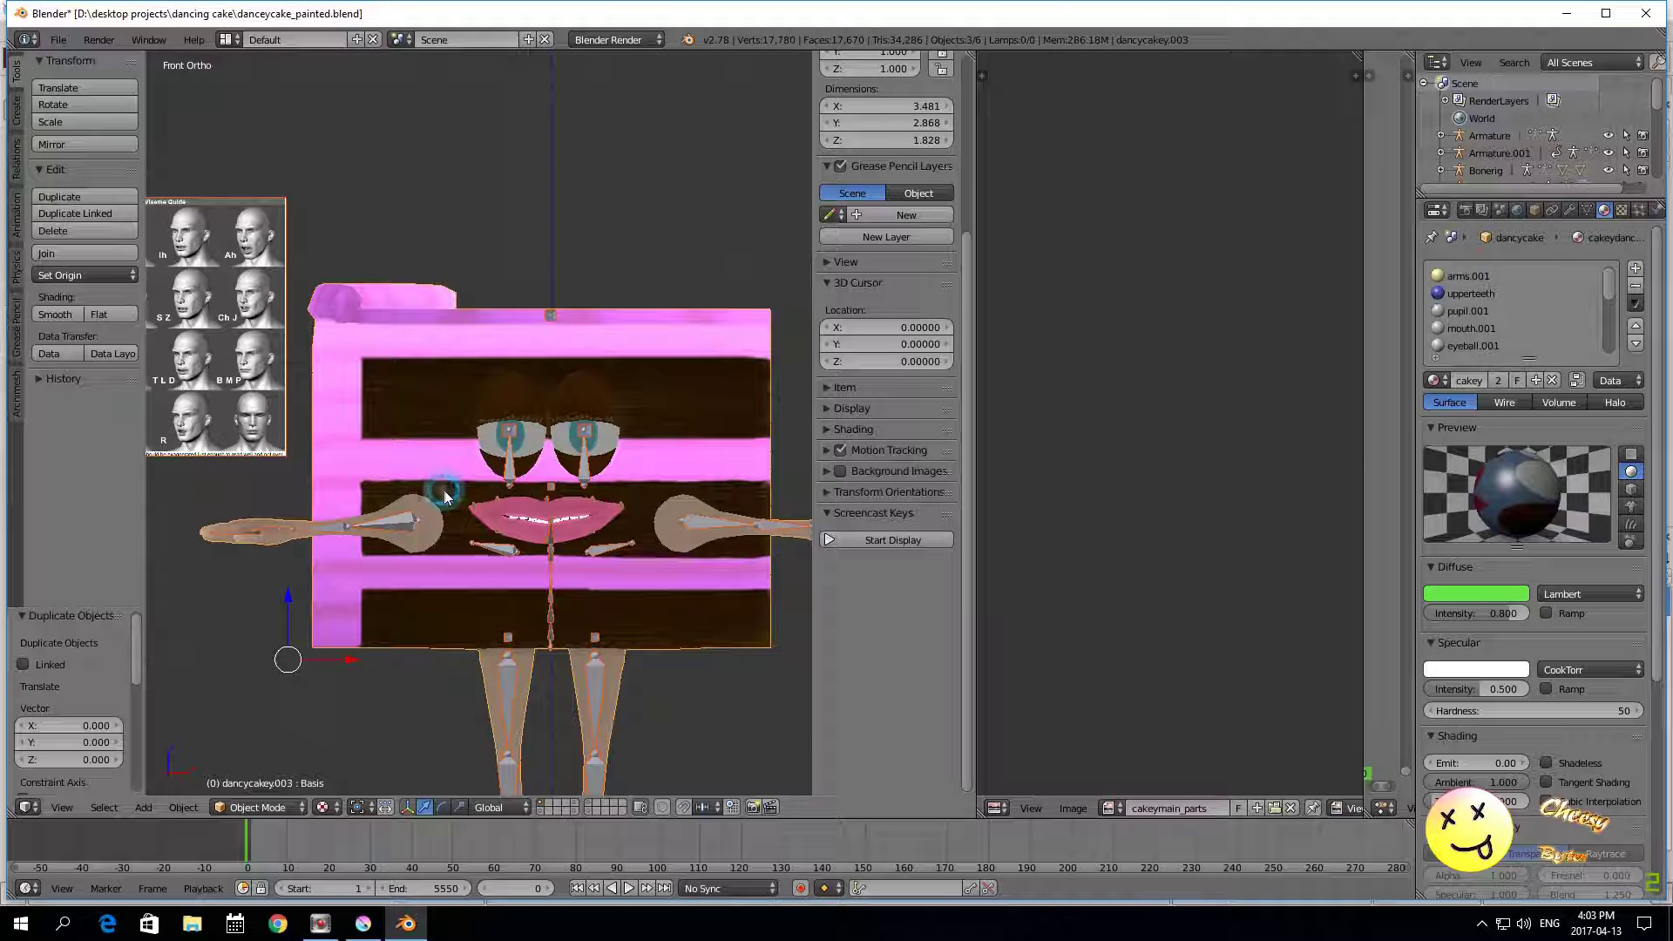
pyautogui.press('m')
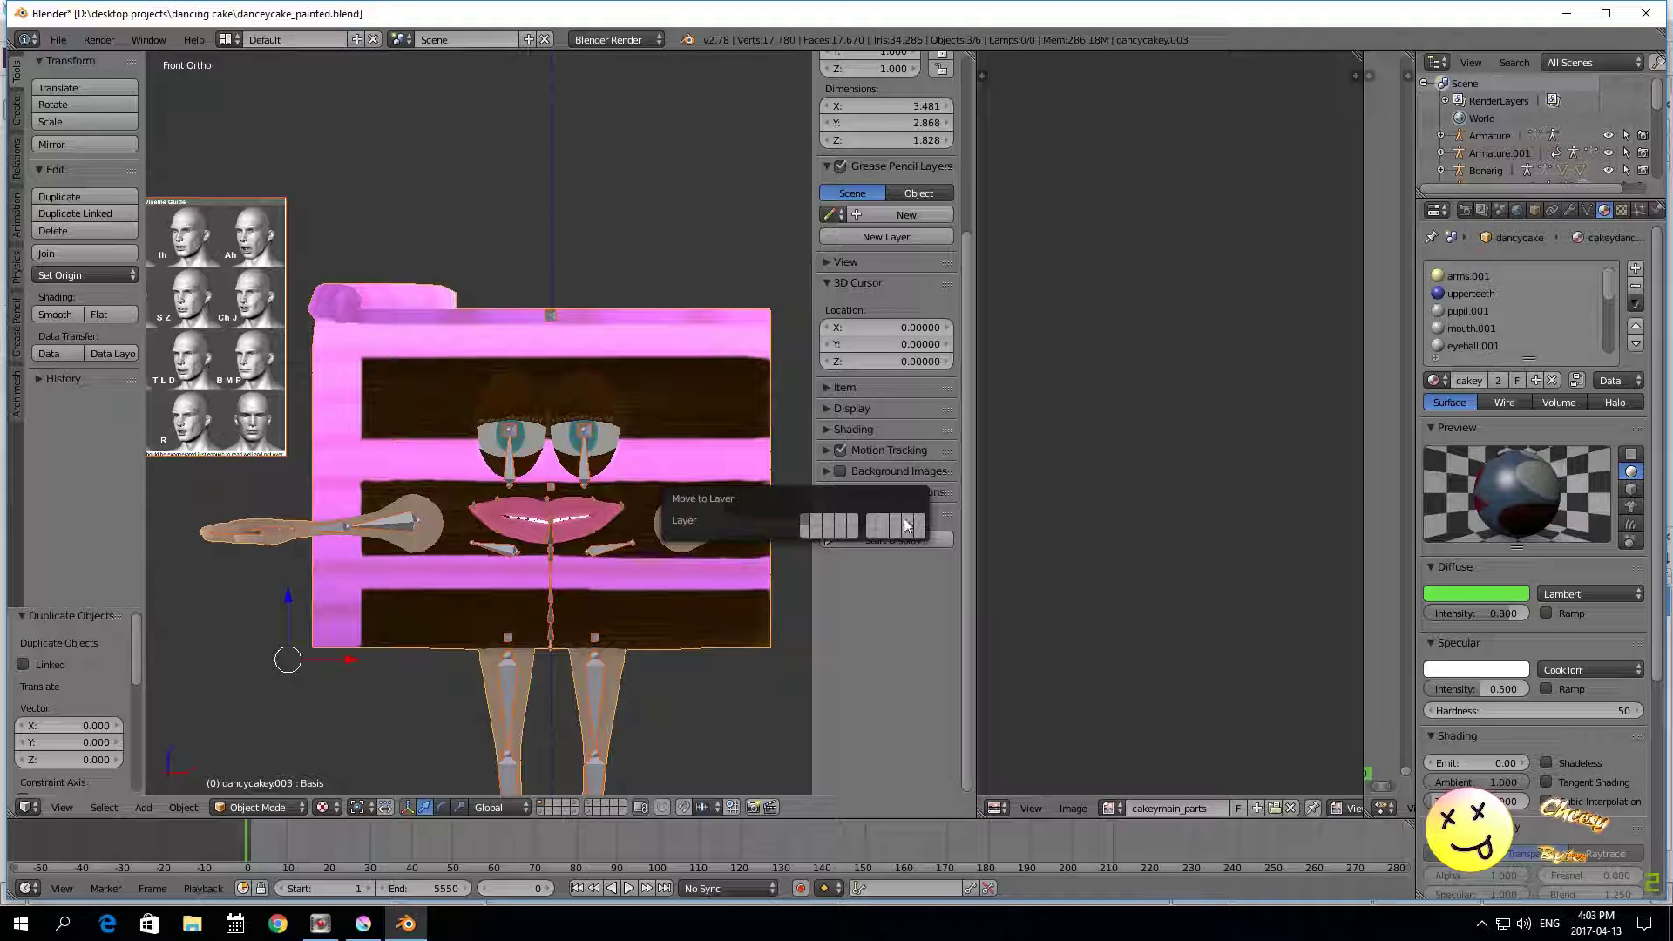
pyautogui.click(897, 533)
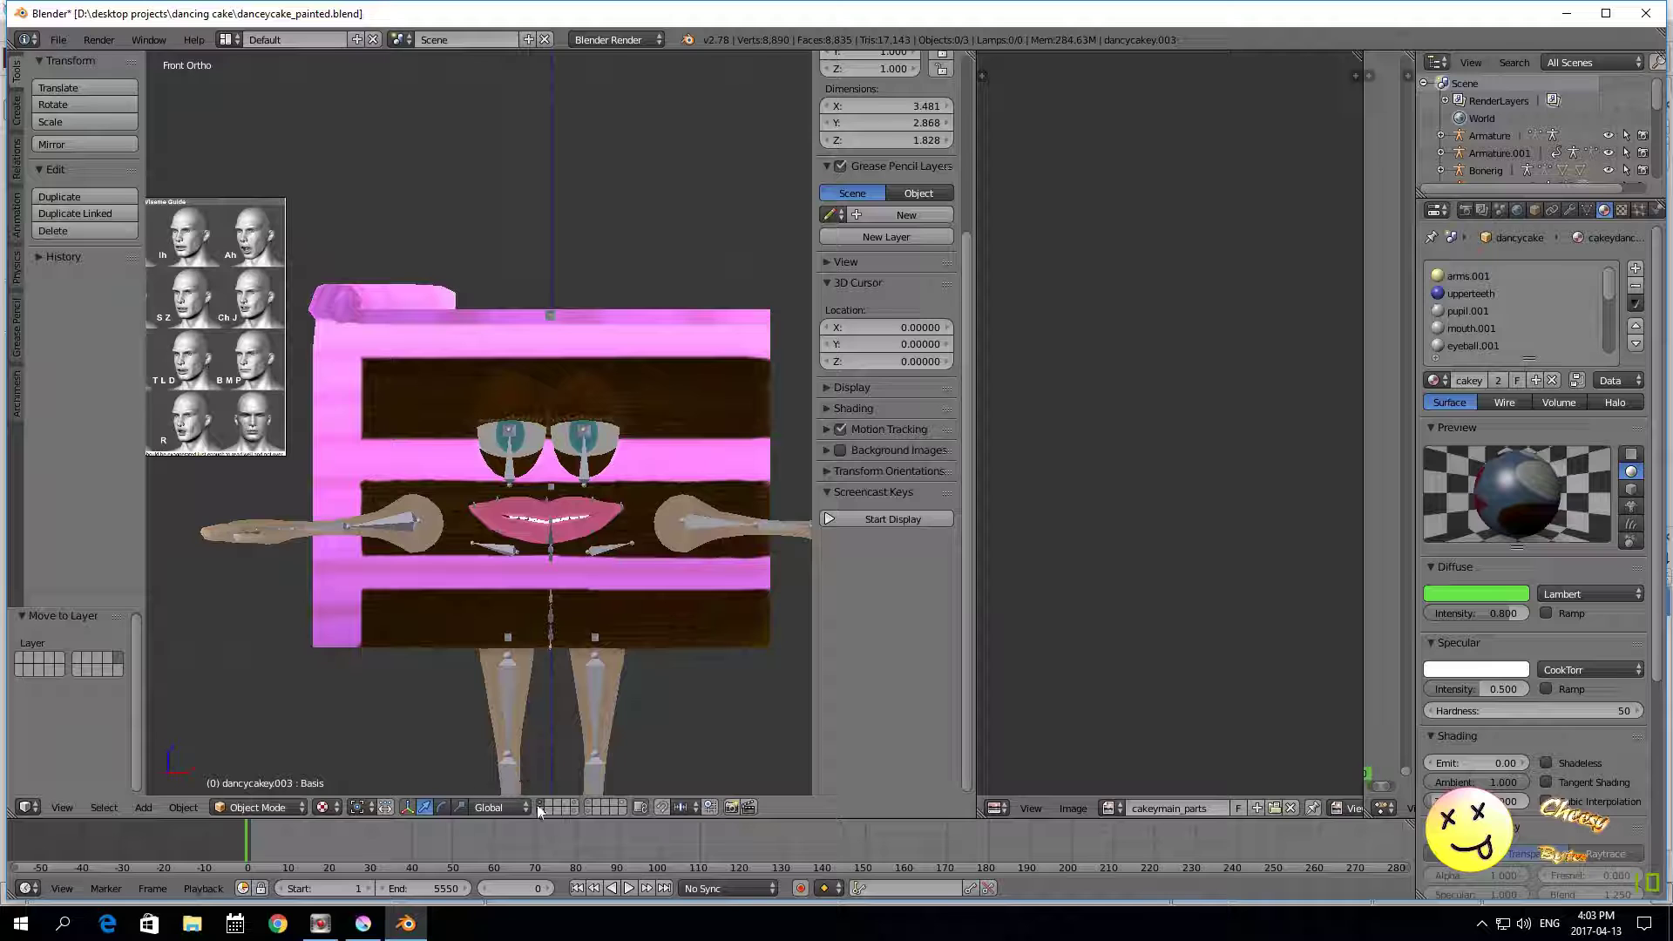
# Step: Remove the cake mesh's material slots from arms.001 through lower teeth, keeping only eyelashes, CakeydanceyMain and cakeydanceParts
pyautogui.rightClick(480, 614)
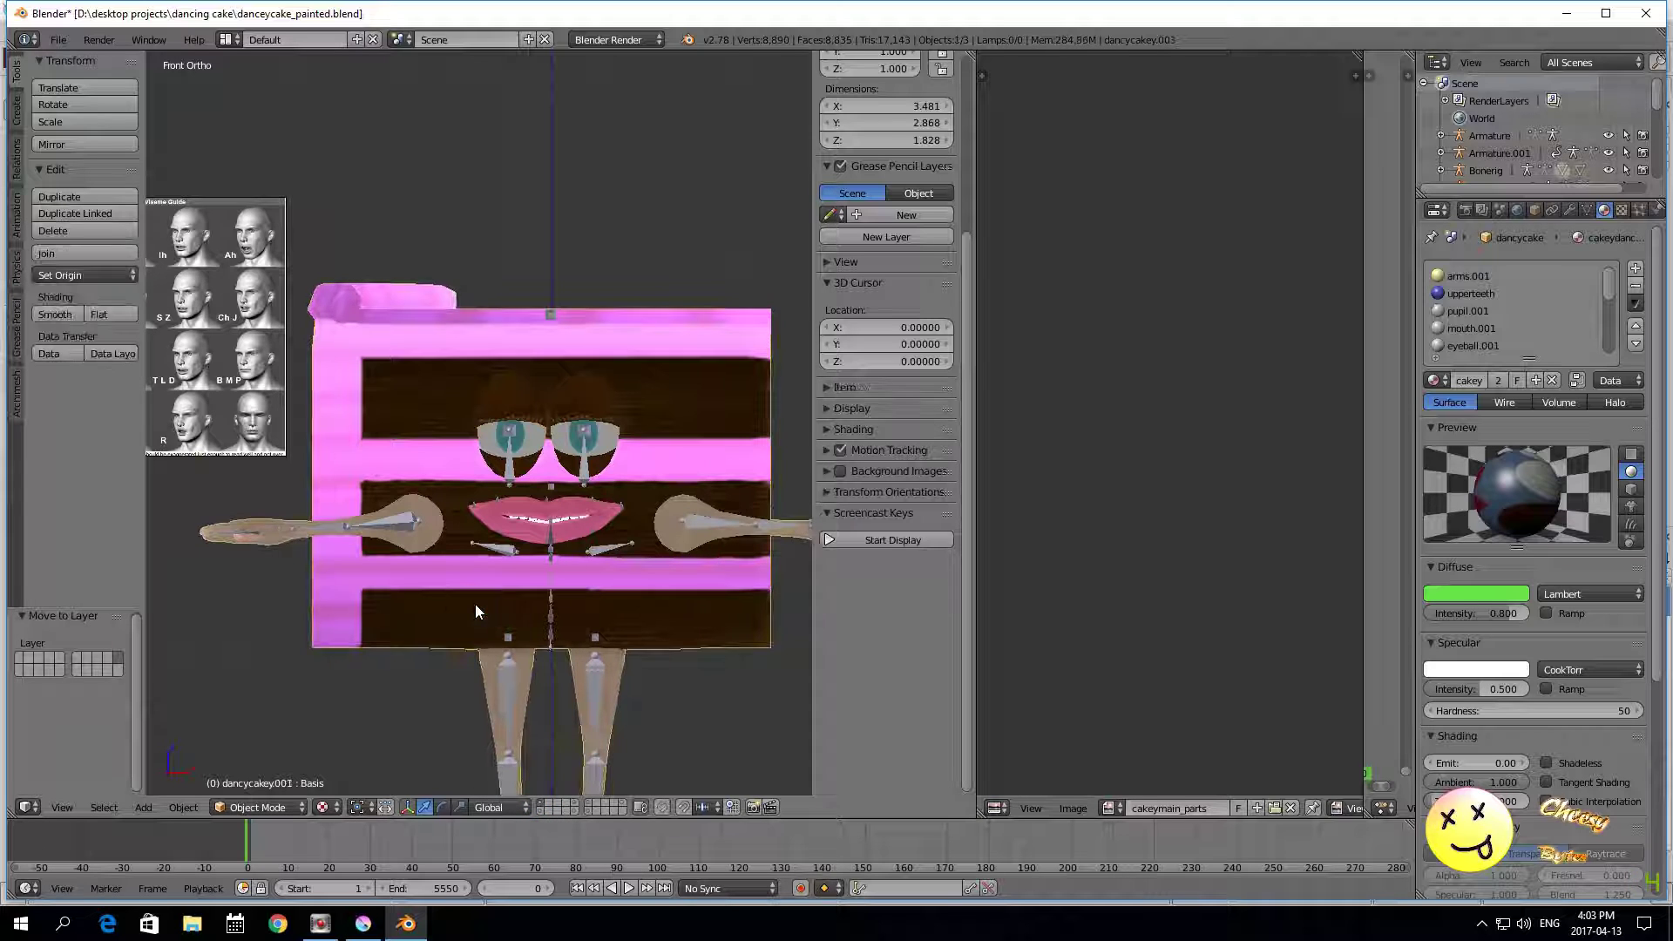
pyautogui.click(1473, 277)
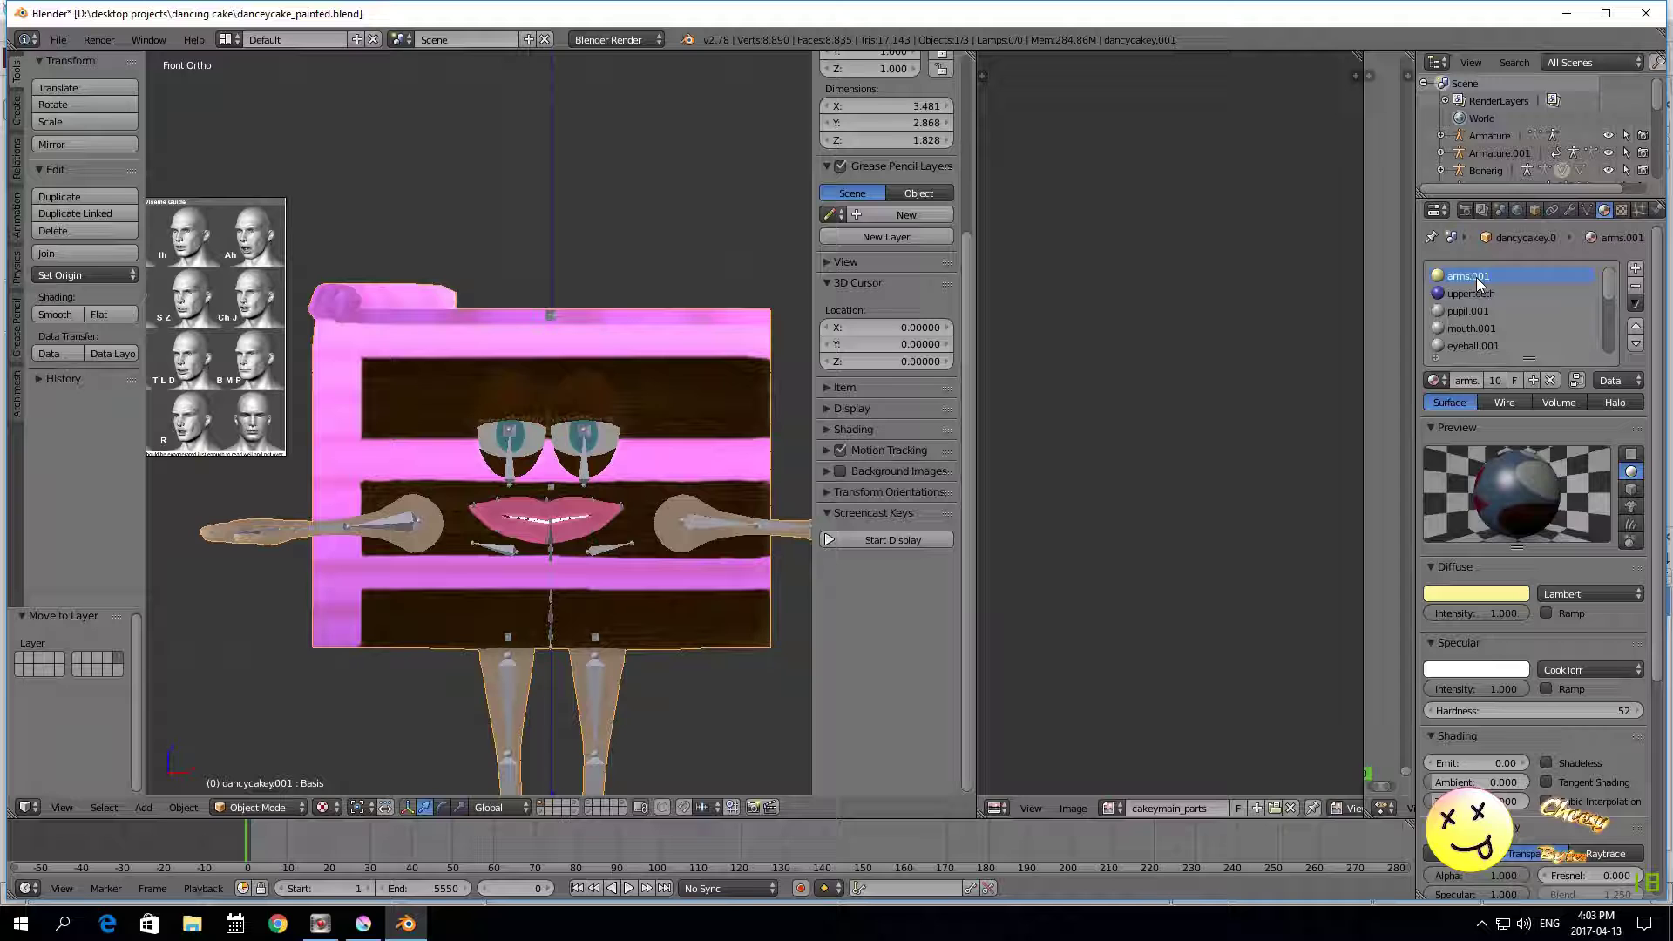
pyautogui.click(1635, 287)
pyautogui.click(1635, 287)
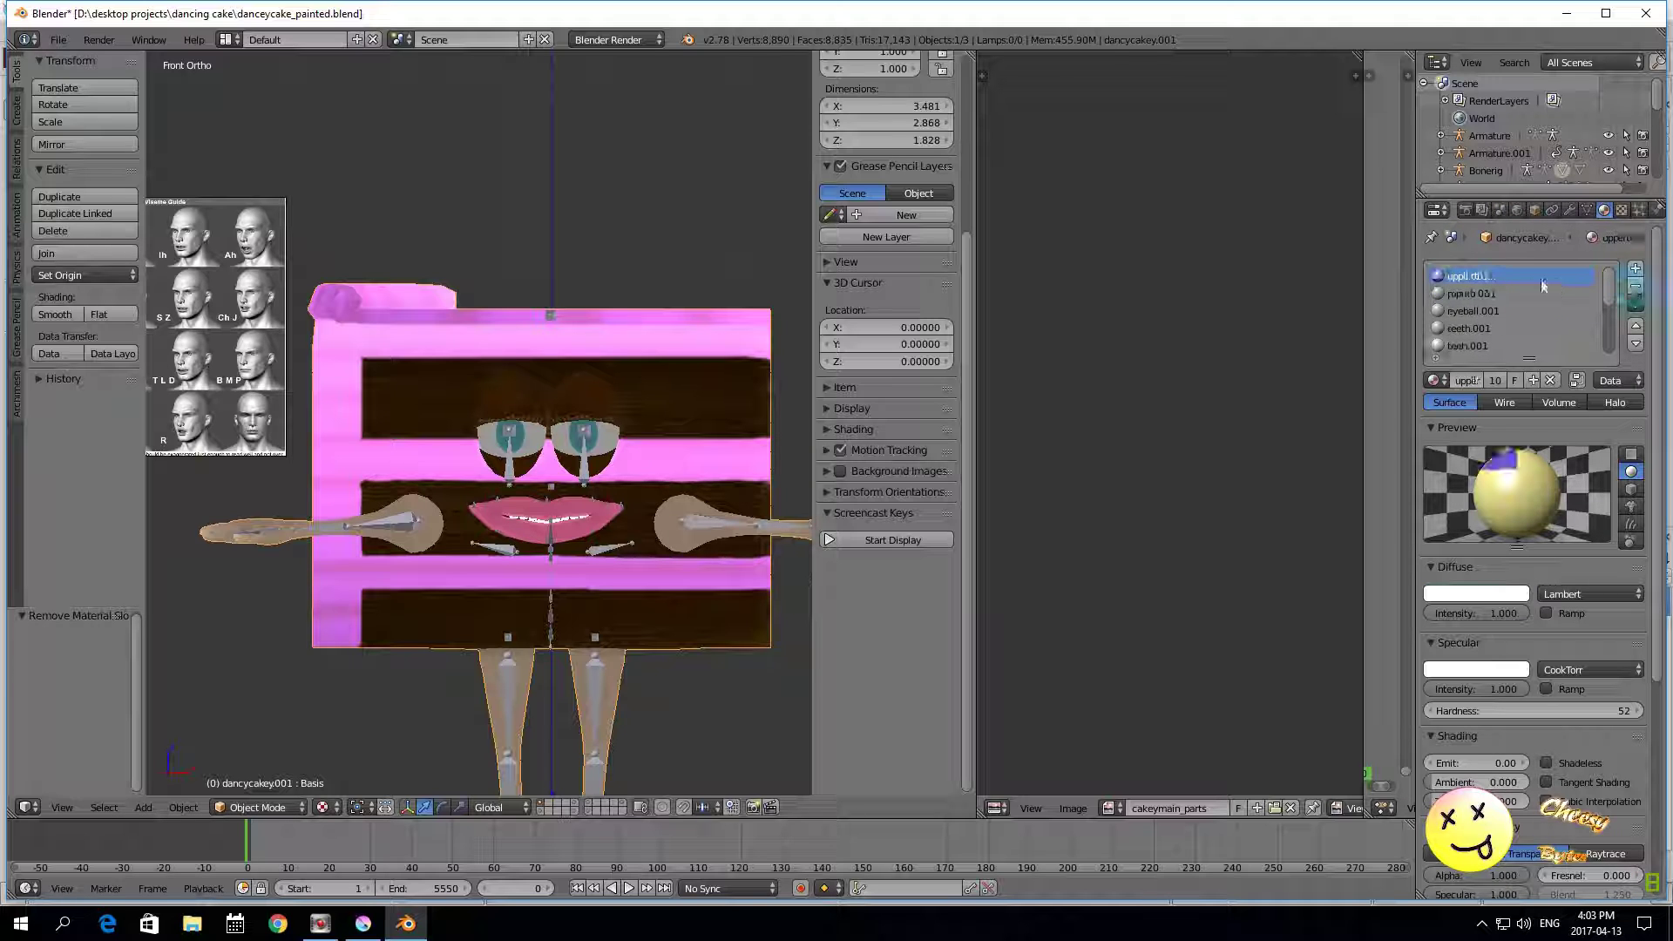
pyautogui.click(1636, 288)
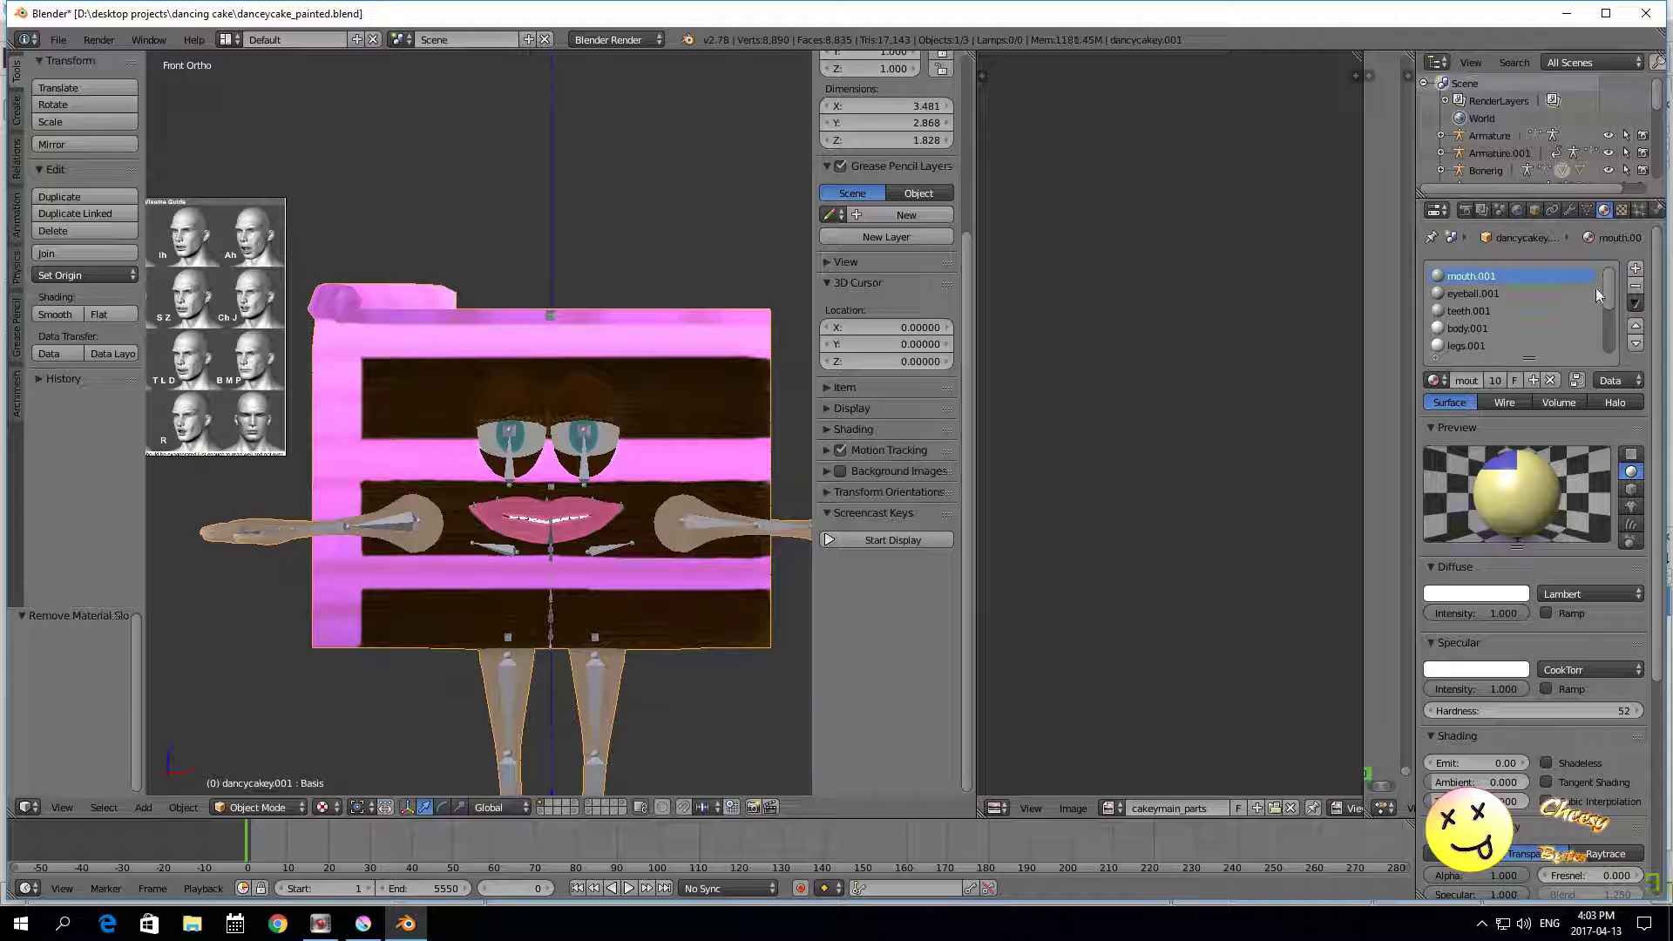
pyautogui.click(1636, 289)
pyautogui.click(1636, 289)
pyautogui.click(1636, 289)
pyautogui.click(1636, 289)
pyautogui.click(1636, 288)
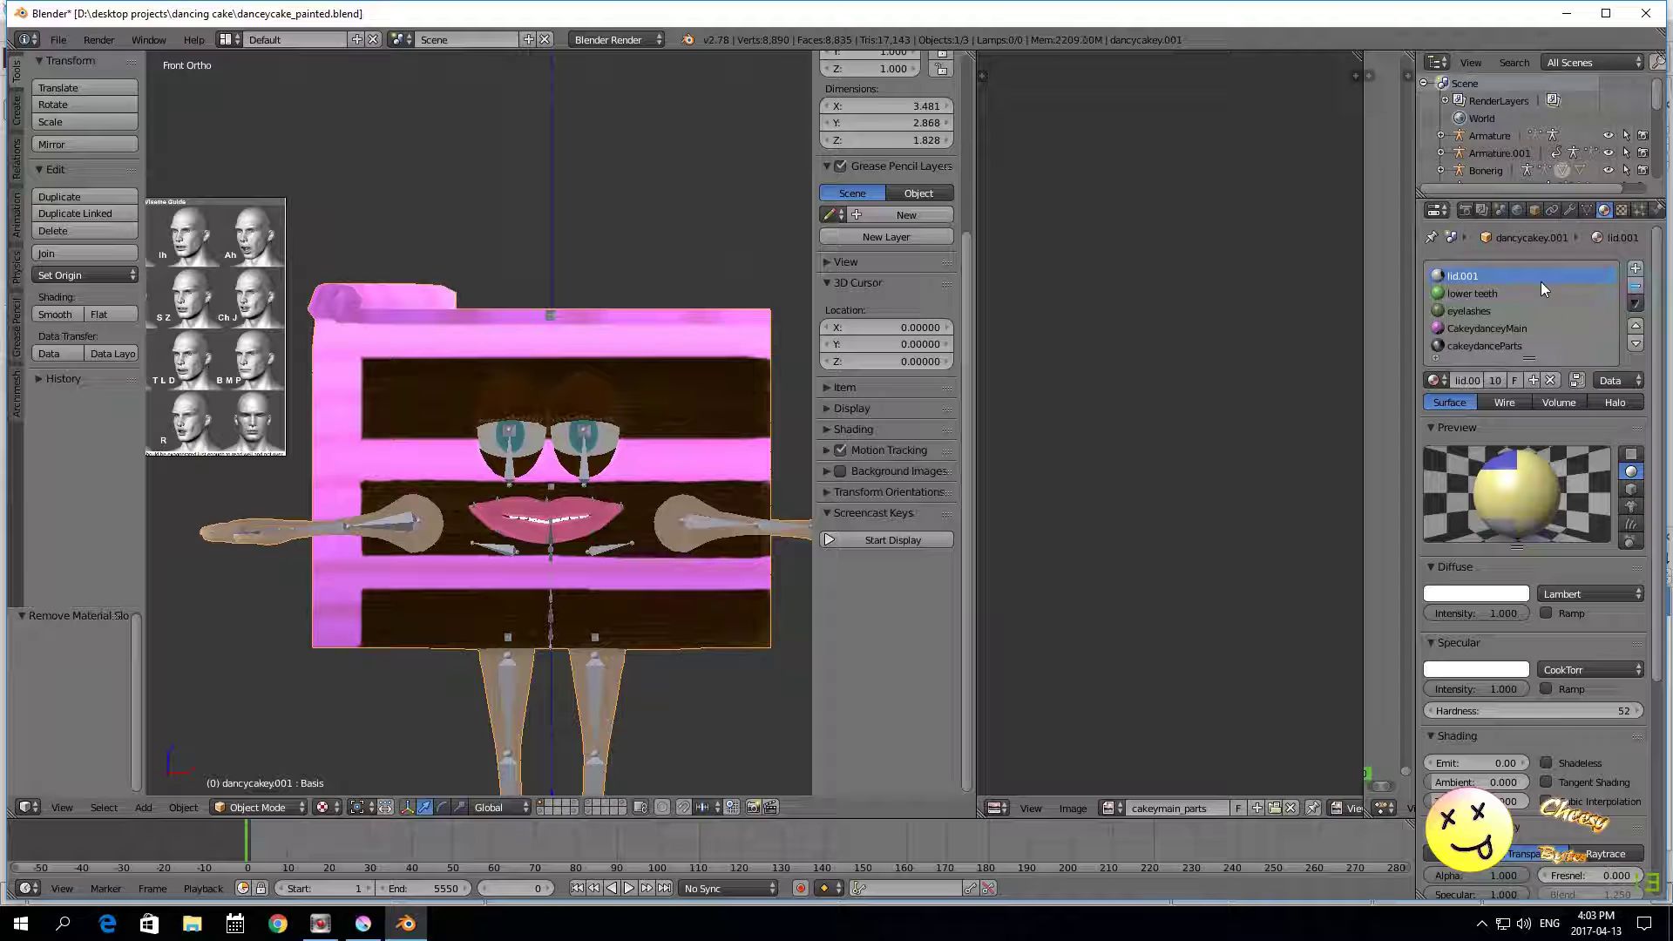
pyautogui.click(1636, 288)
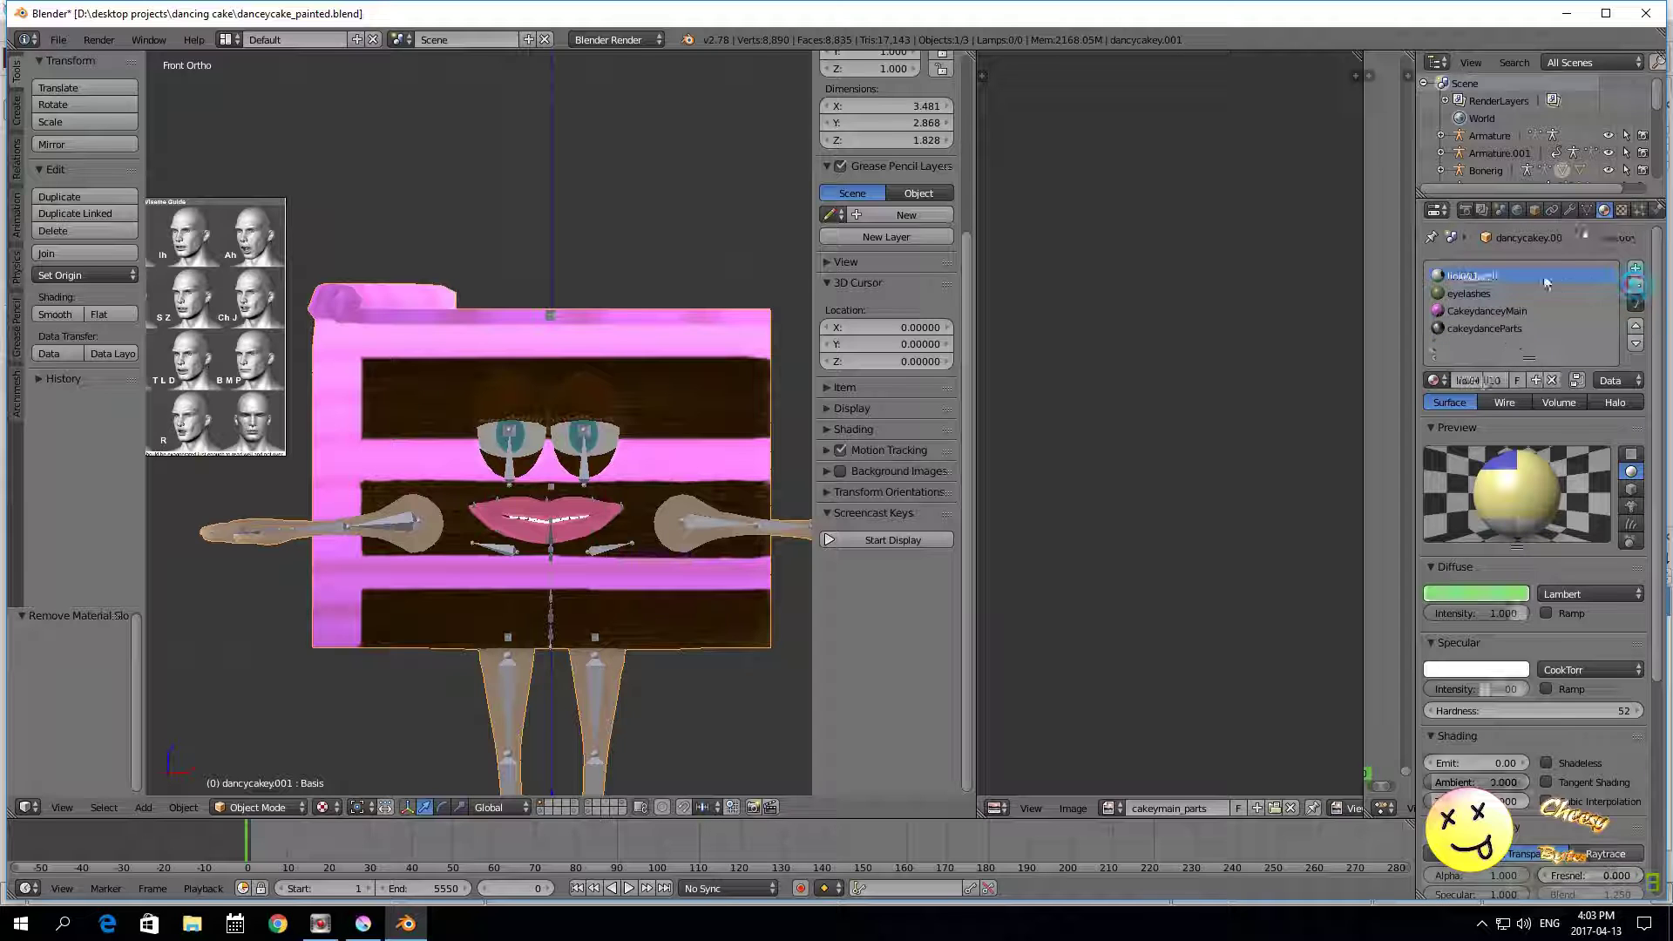
pyautogui.click(1635, 289)
# Step: Set the CakeydanceyMain material's diffuse color to white and its diffuse intensity to 1.000
pyautogui.click(1482, 294)
pyautogui.click(1481, 311)
pyautogui.click(1481, 294)
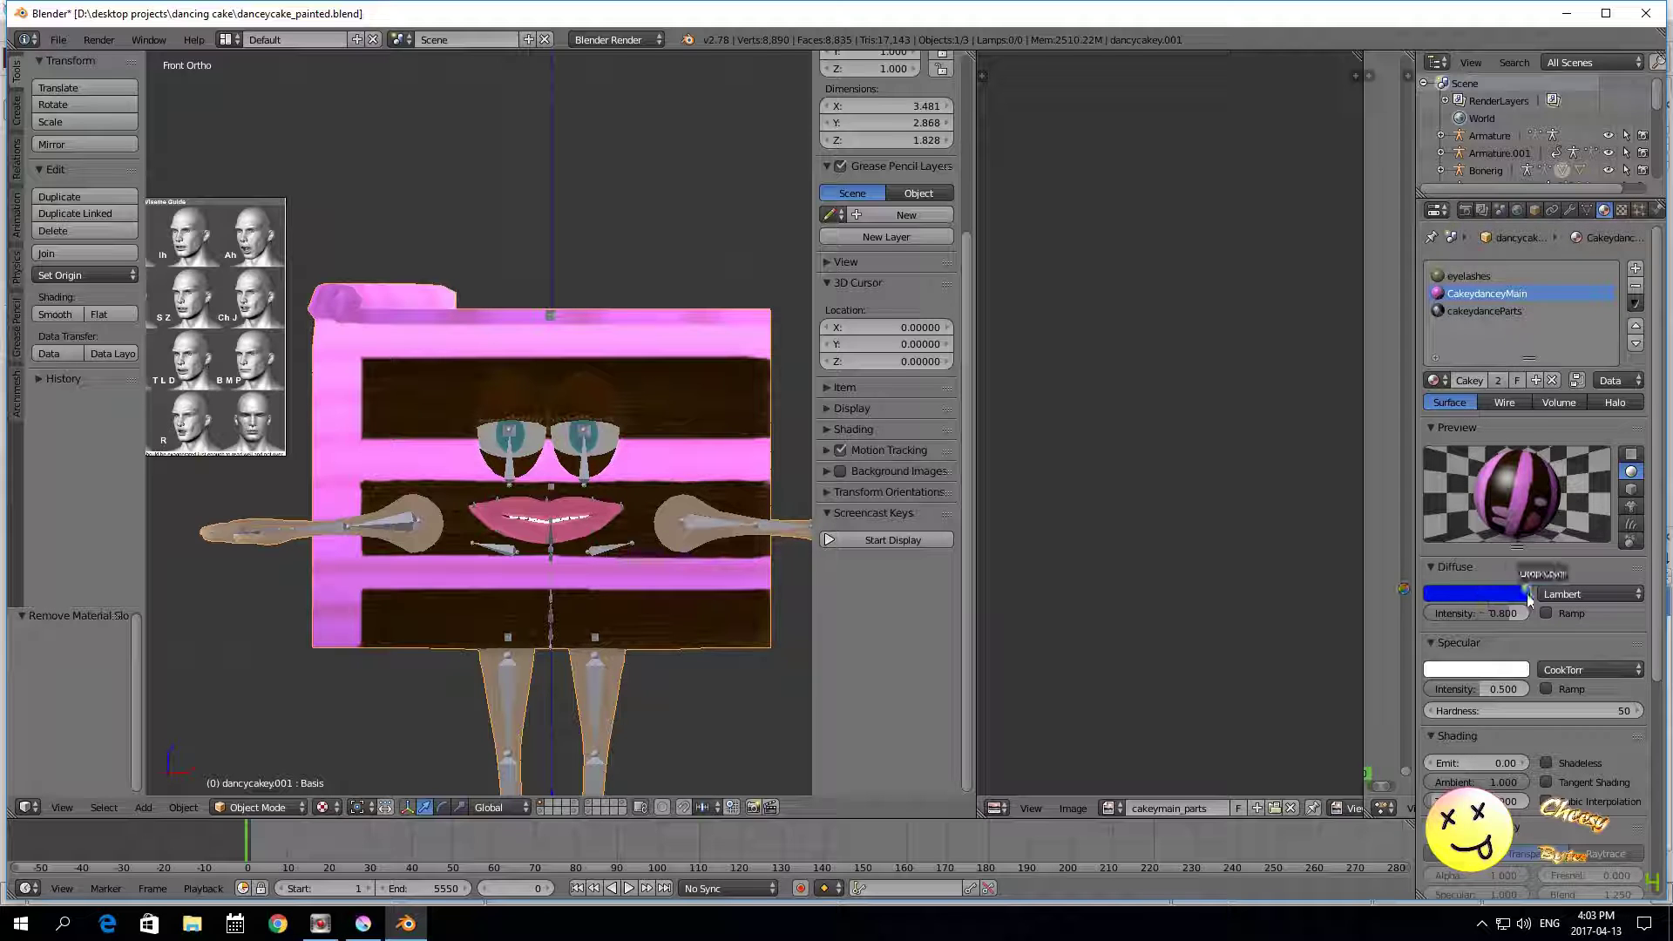
pyautogui.click(1485, 599)
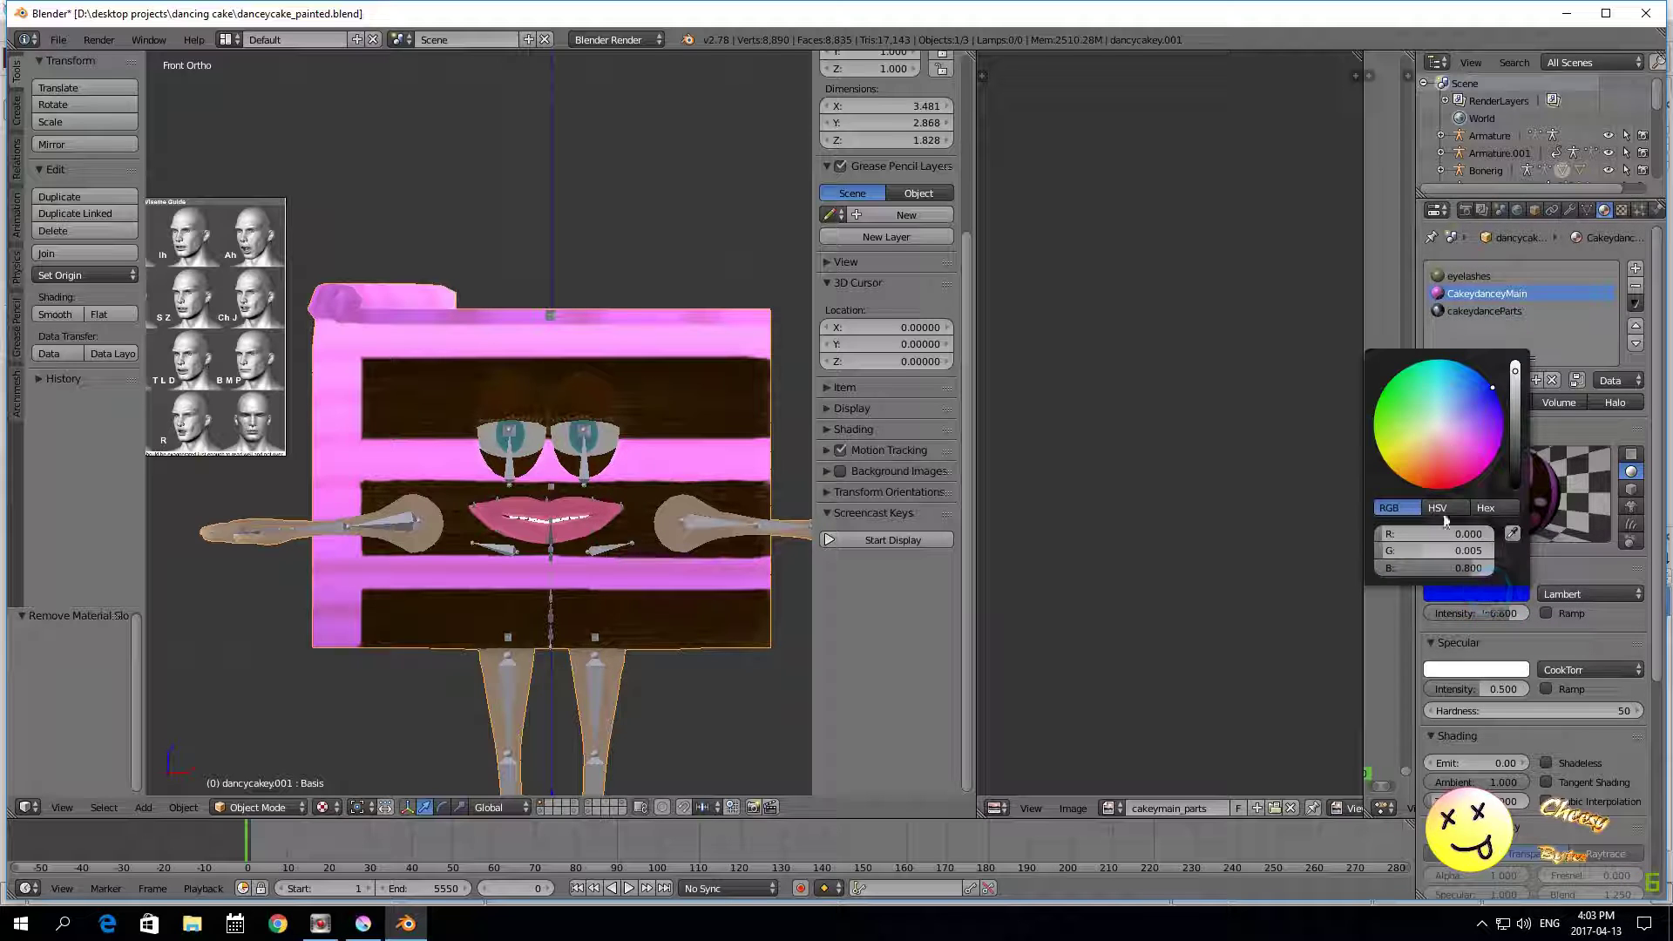
pyautogui.click(1447, 440)
pyautogui.moveTo(1509, 612); pyautogui.dragTo(1531, 611)
pyautogui.click(1486, 596)
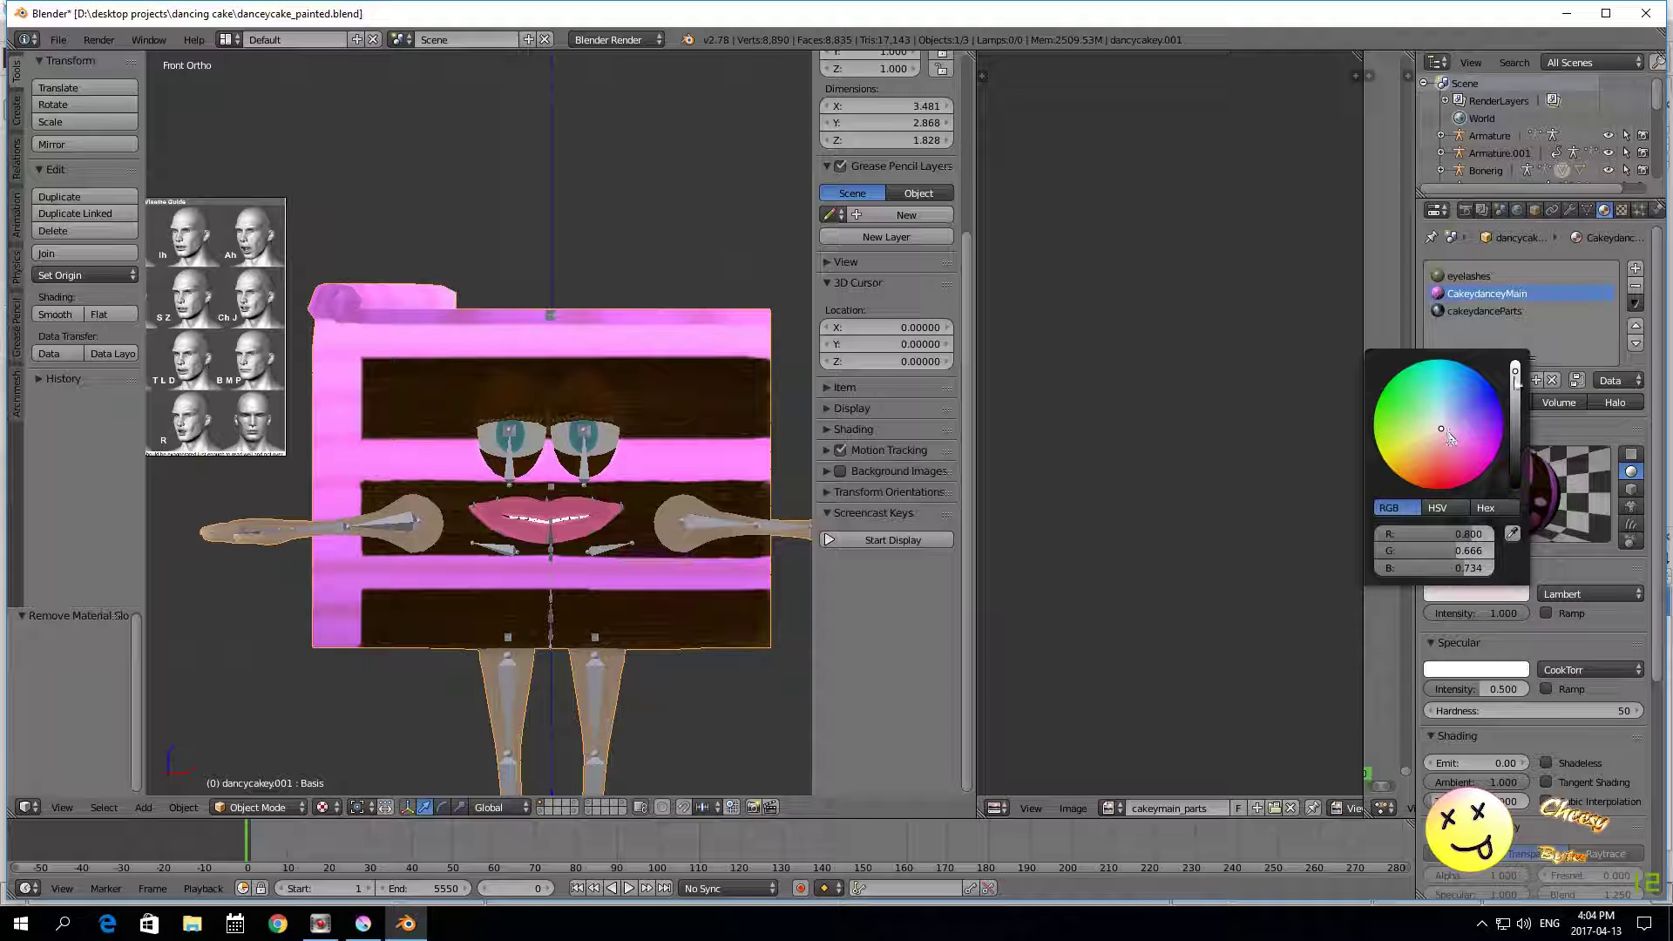
pyautogui.scroll(4, 1448, 438)
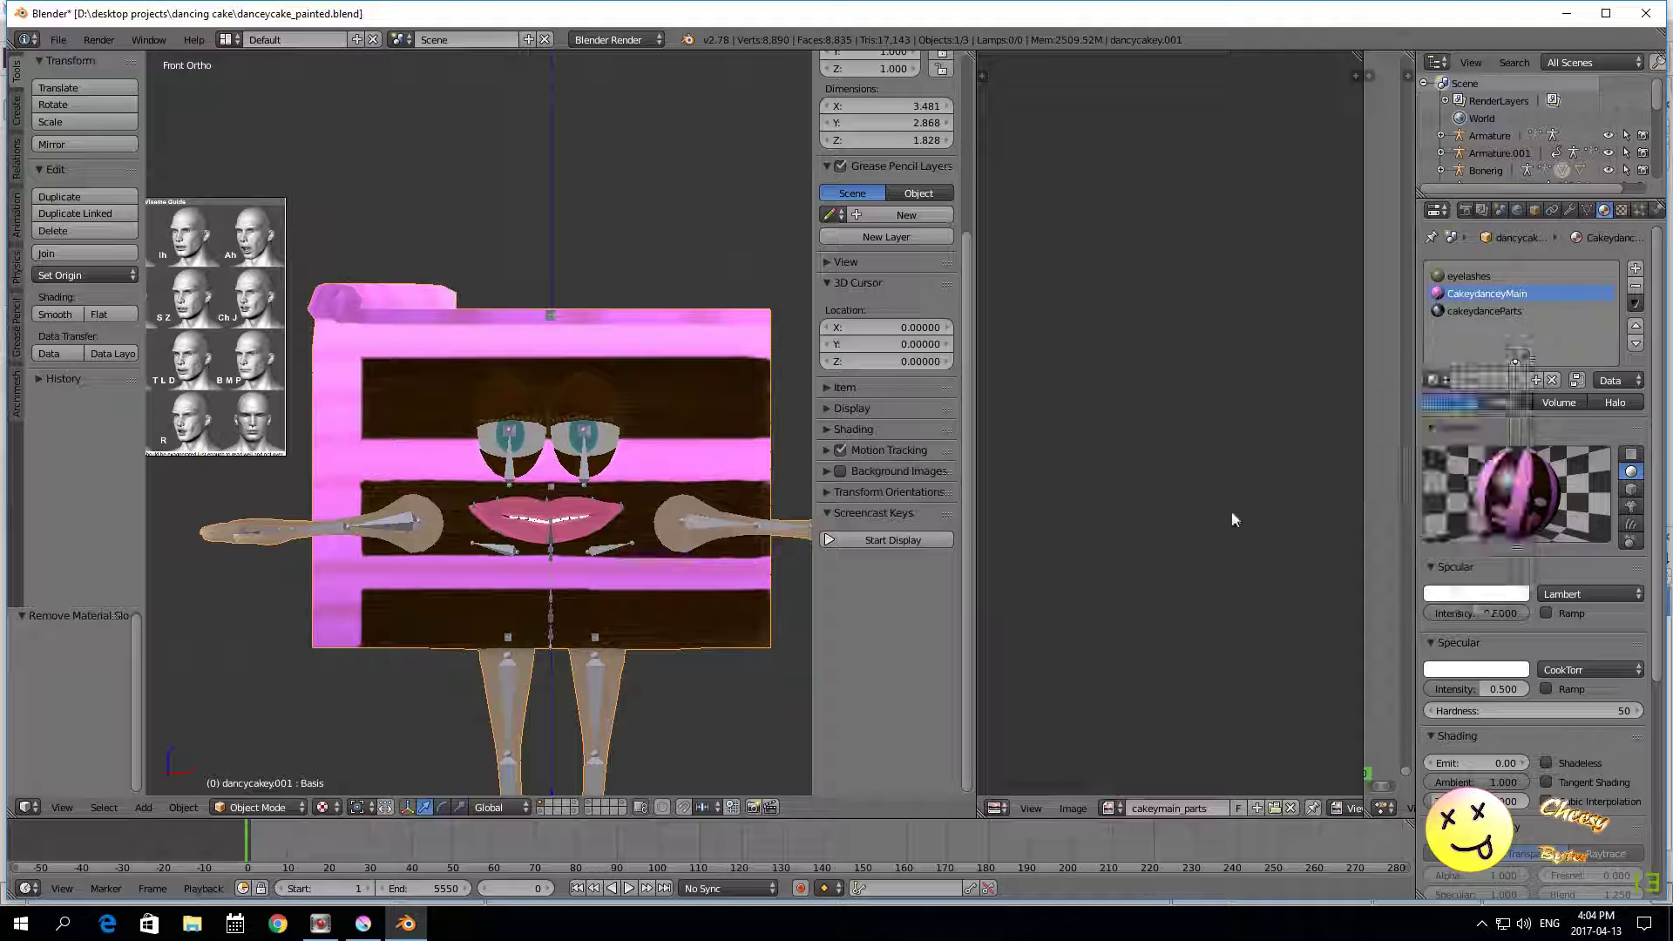
# Step: Set the cakeydanceParts material's diffuse color to pure white, with a diffuse intensity of 1.000
pyautogui.click(1478, 312)
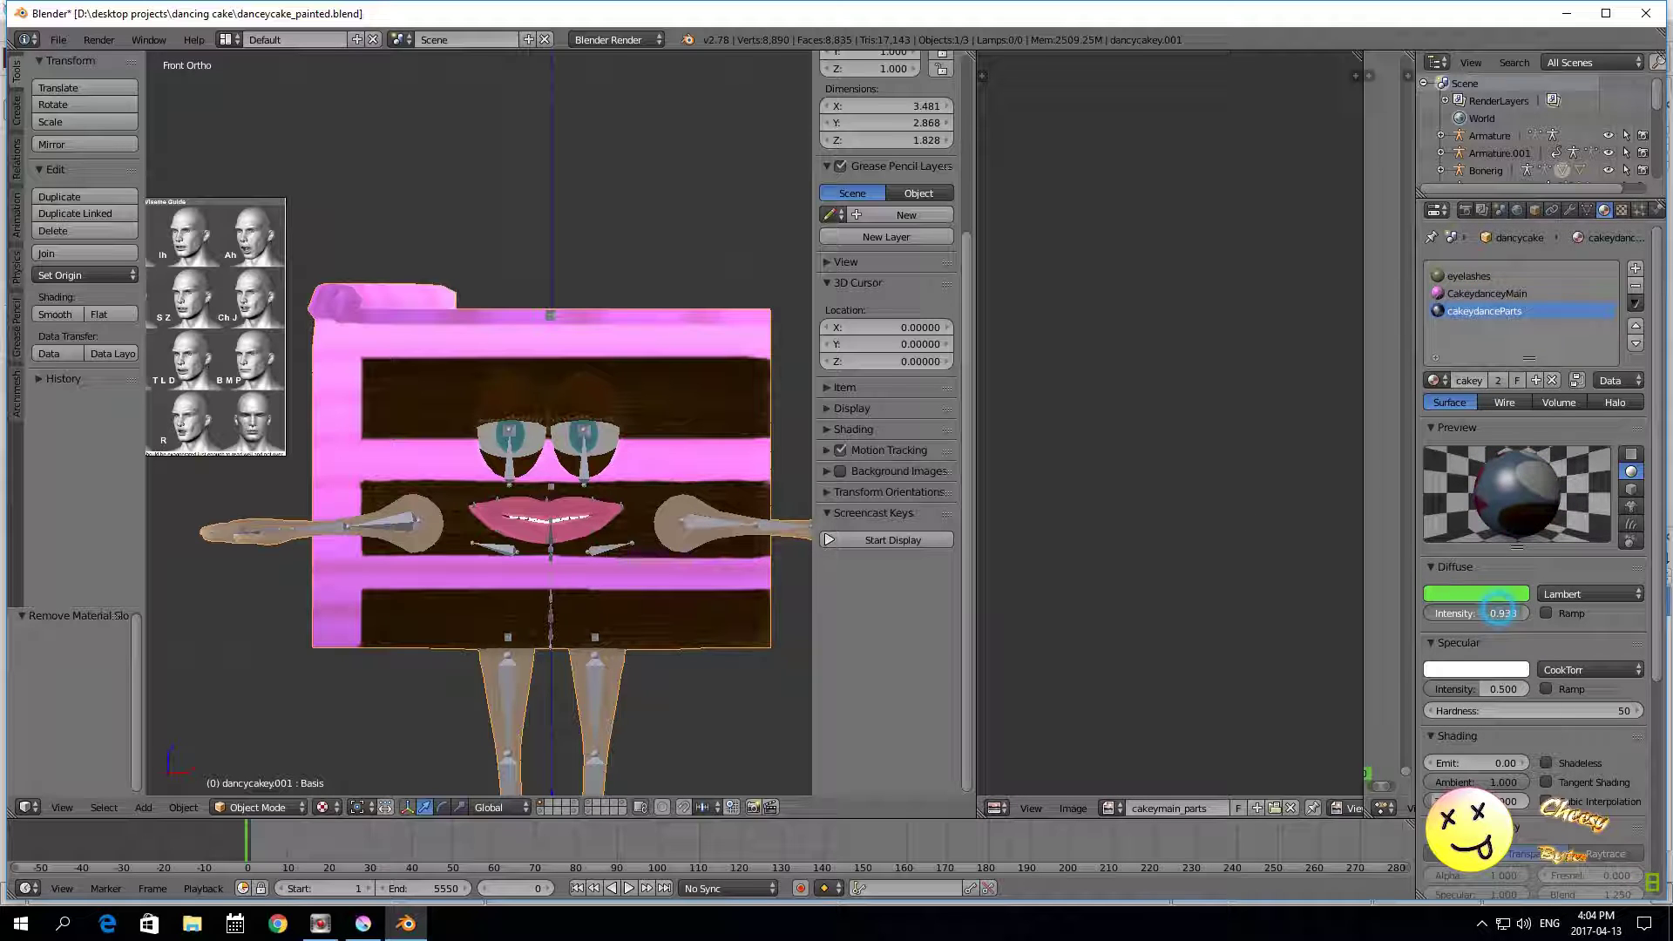
pyautogui.click(1497, 597)
pyautogui.click(1436, 430)
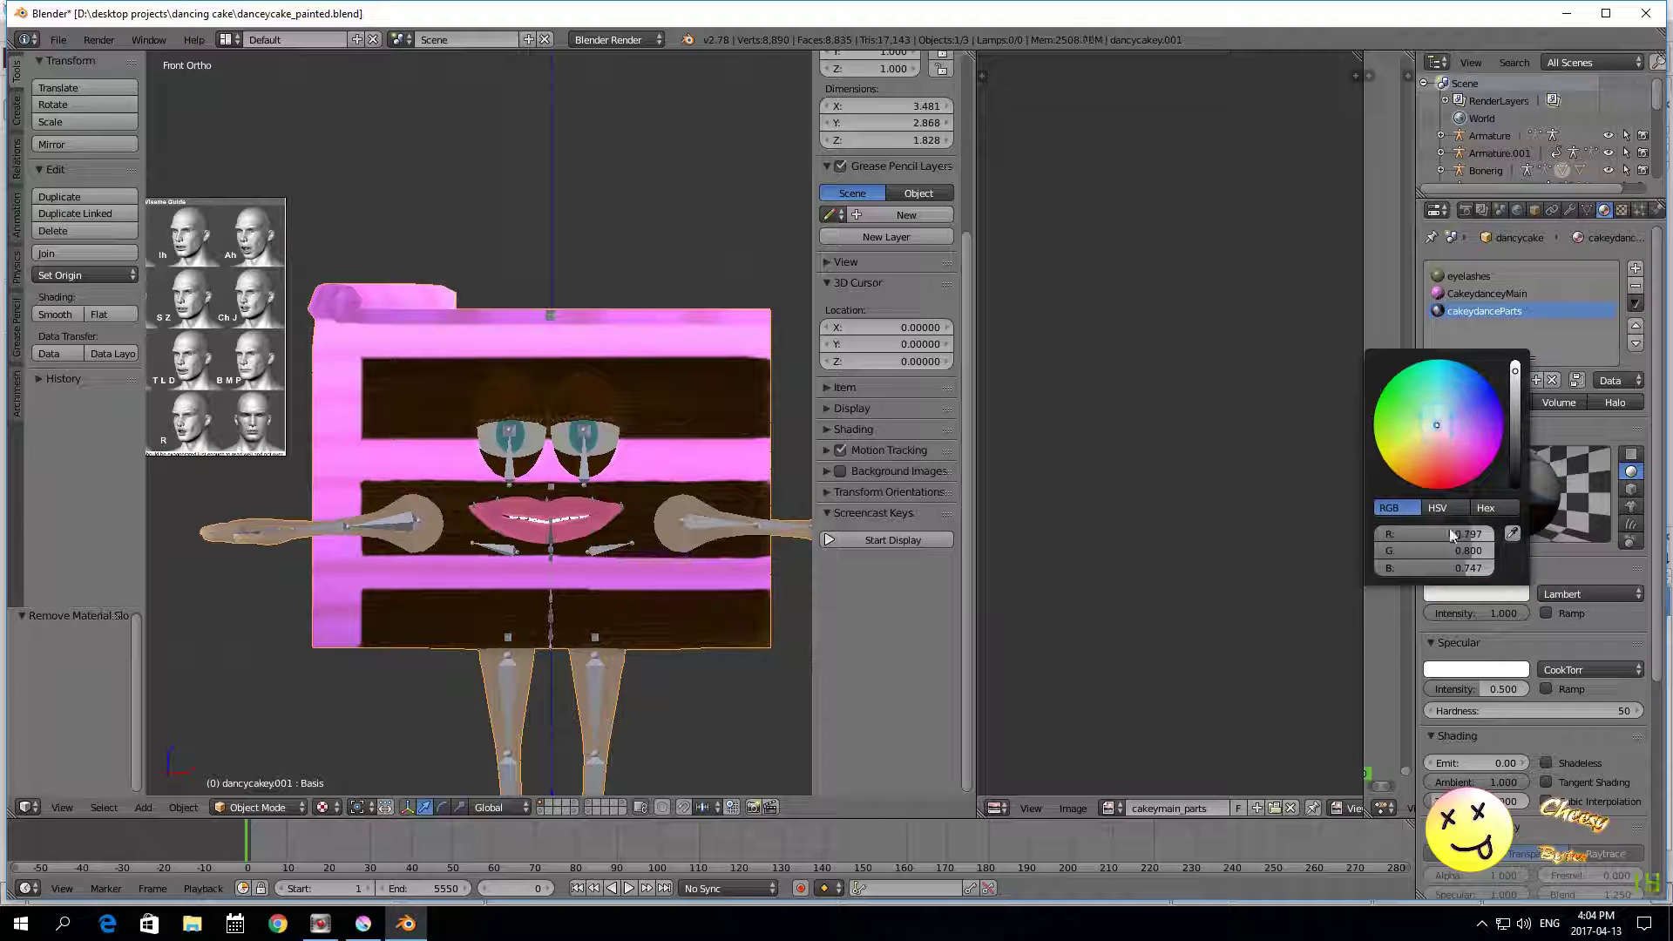
pyautogui.scroll(3, 1436, 431)
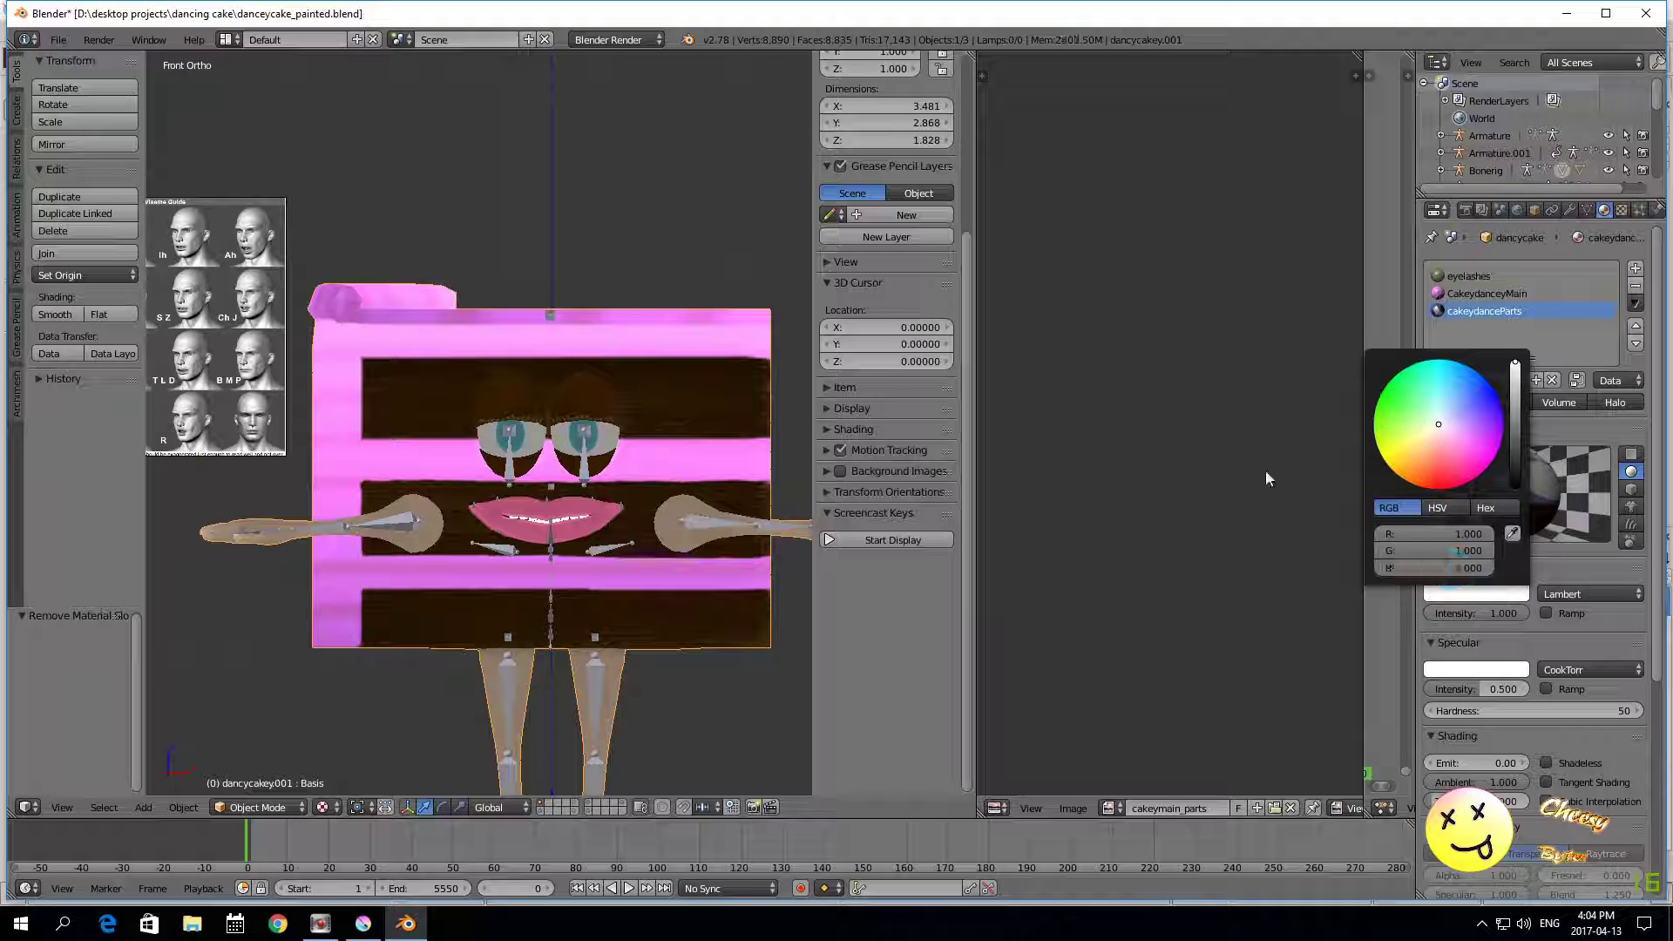
# Step: Set the eyelashes material's diffuse color to white and save danceycake_painted.blend
pyautogui.click(1478, 275)
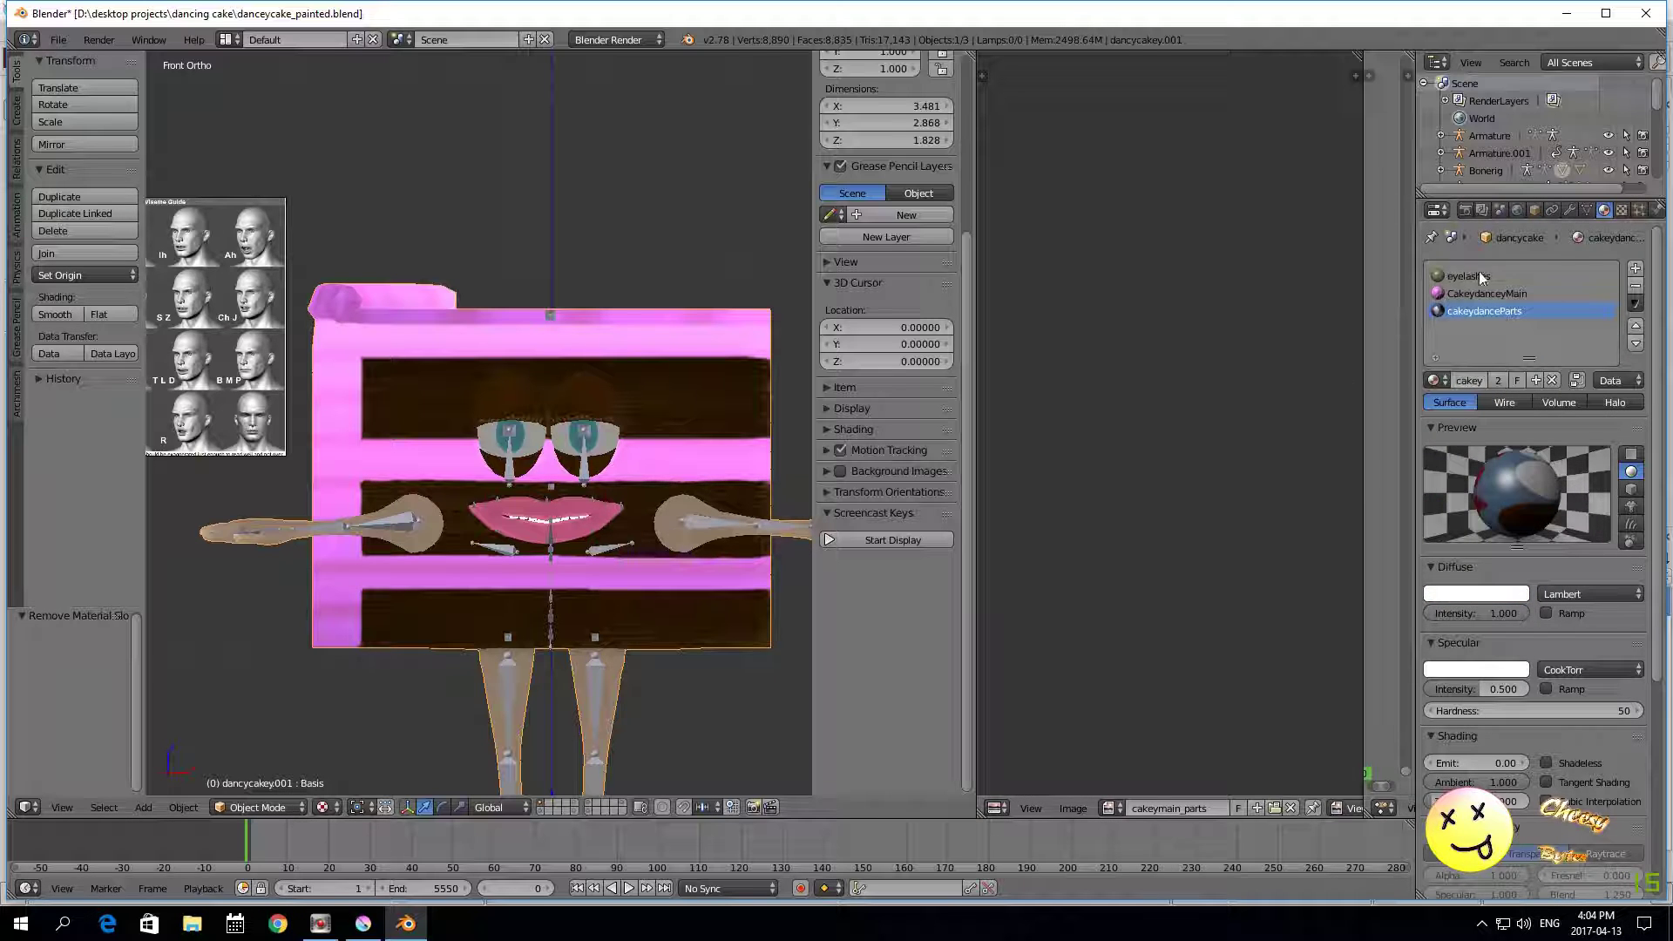
pyautogui.click(1476, 594)
pyautogui.click(1442, 426)
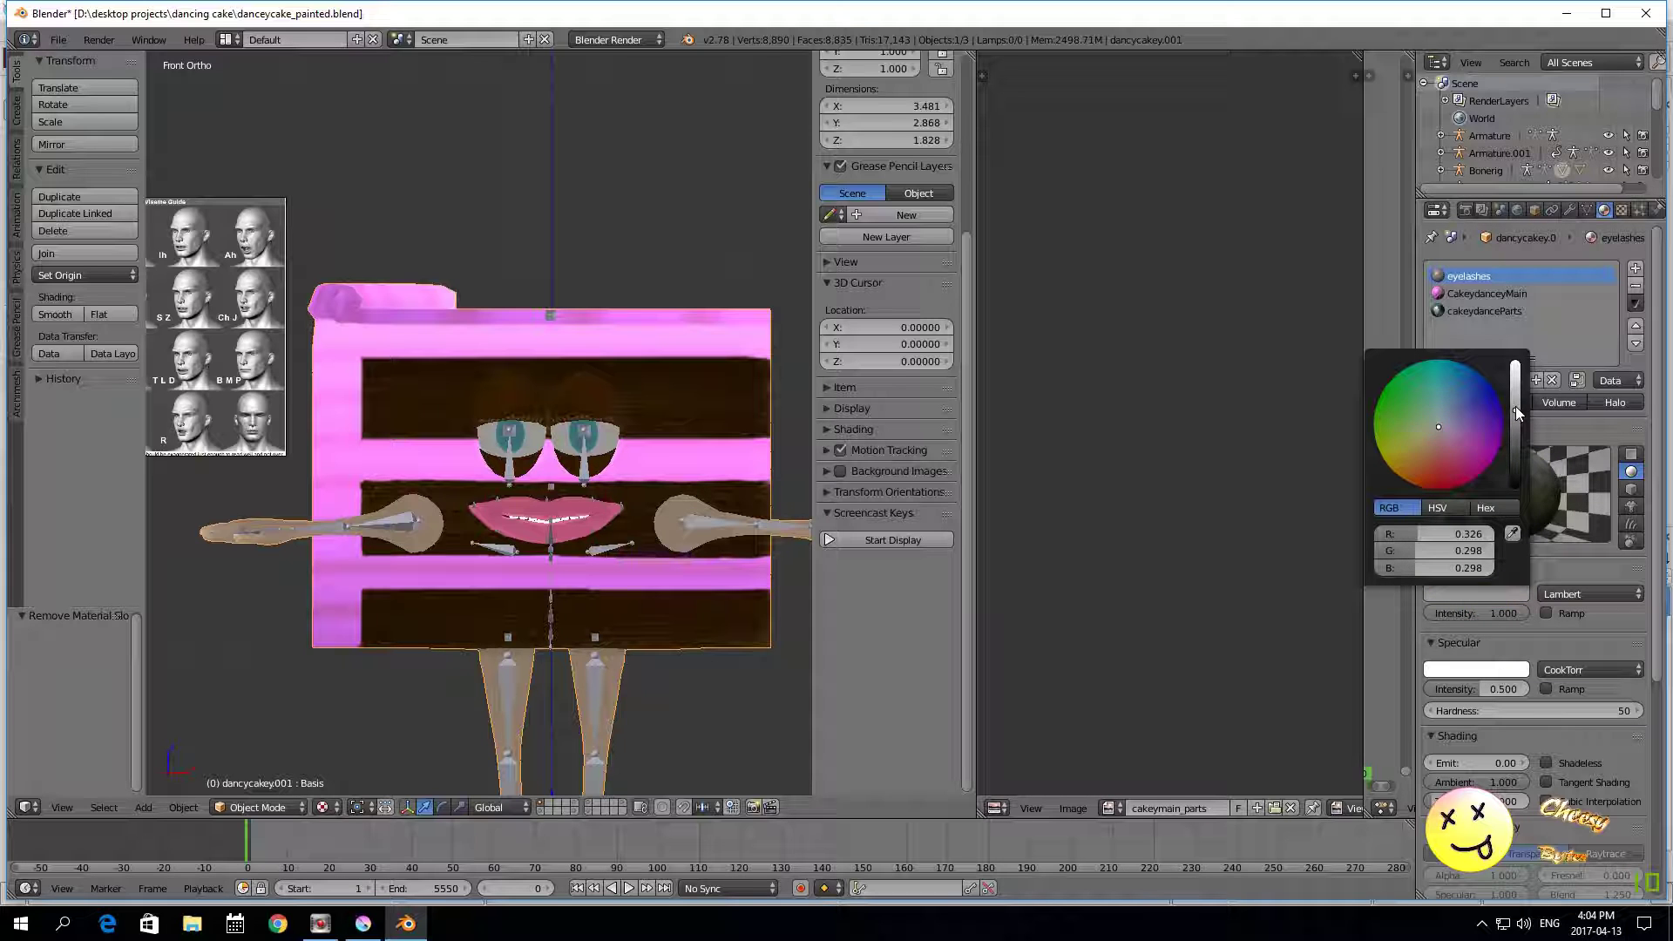
pyautogui.moveTo(1515, 406); pyautogui.dragTo(1515, 362)
pyautogui.moveTo(1483, 551)
pyautogui.mouseDown()
pyautogui.moveTo(1500, 550)
pyautogui.moveTo(1497, 569)
pyautogui.mouseUp()
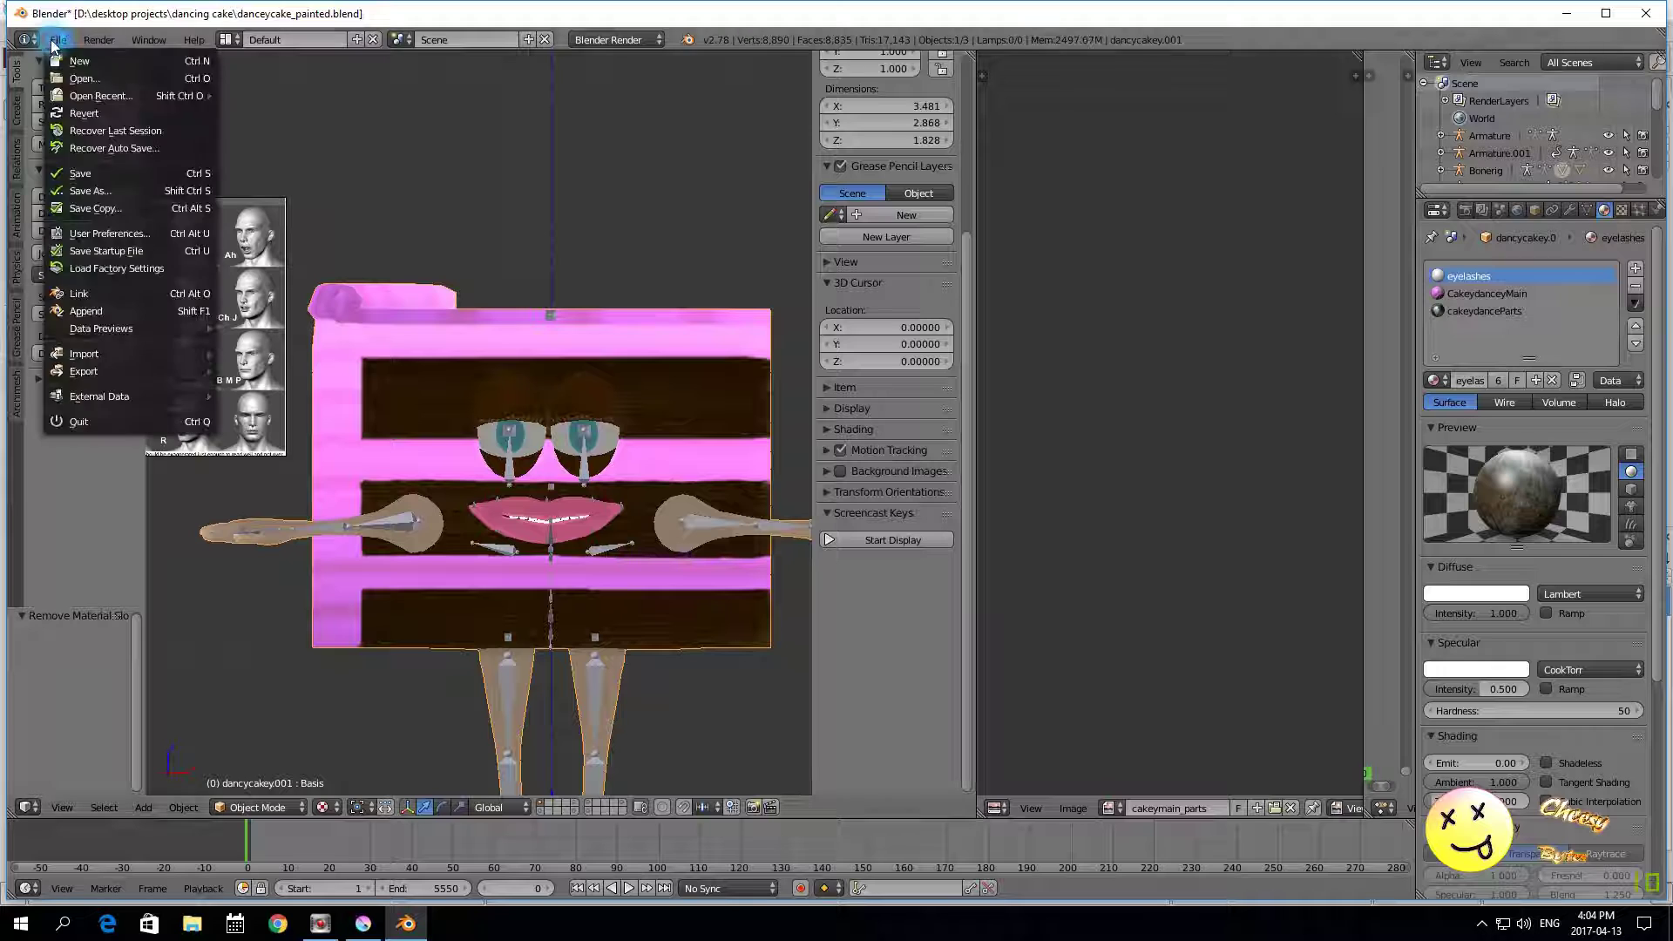
pyautogui.click(80, 174)
# Step: Start an FBX export limited to selected objects, with only the armature and mesh object types enabled
pyautogui.click(59, 40)
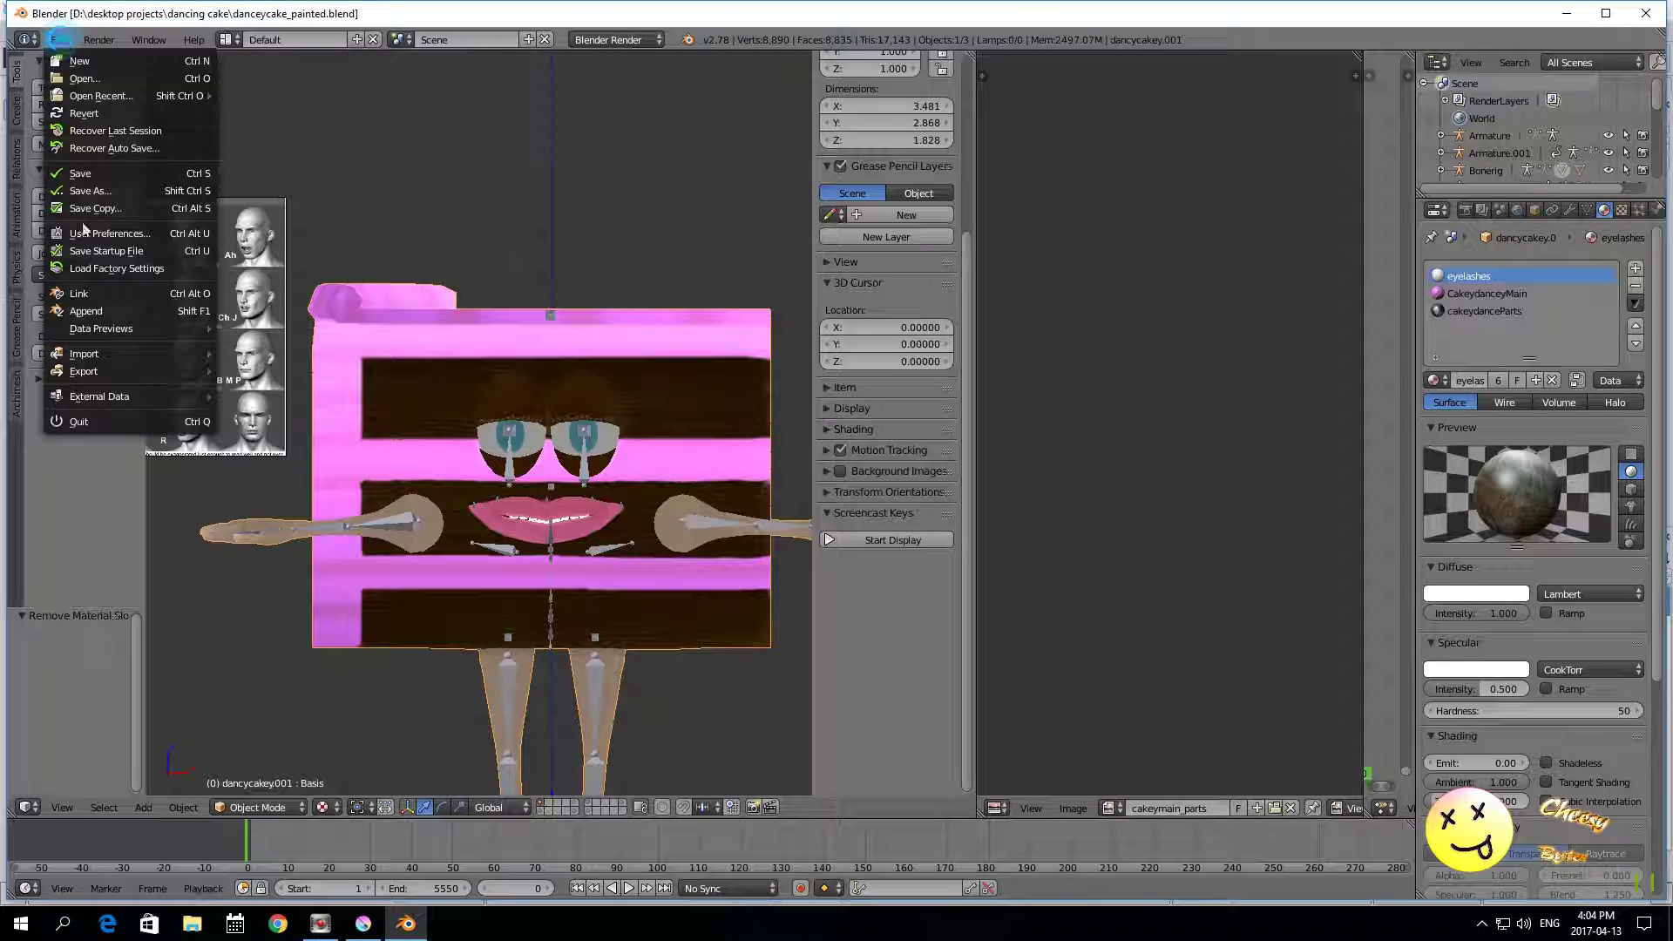
pyautogui.moveTo(92, 369)
pyautogui.click(290, 425)
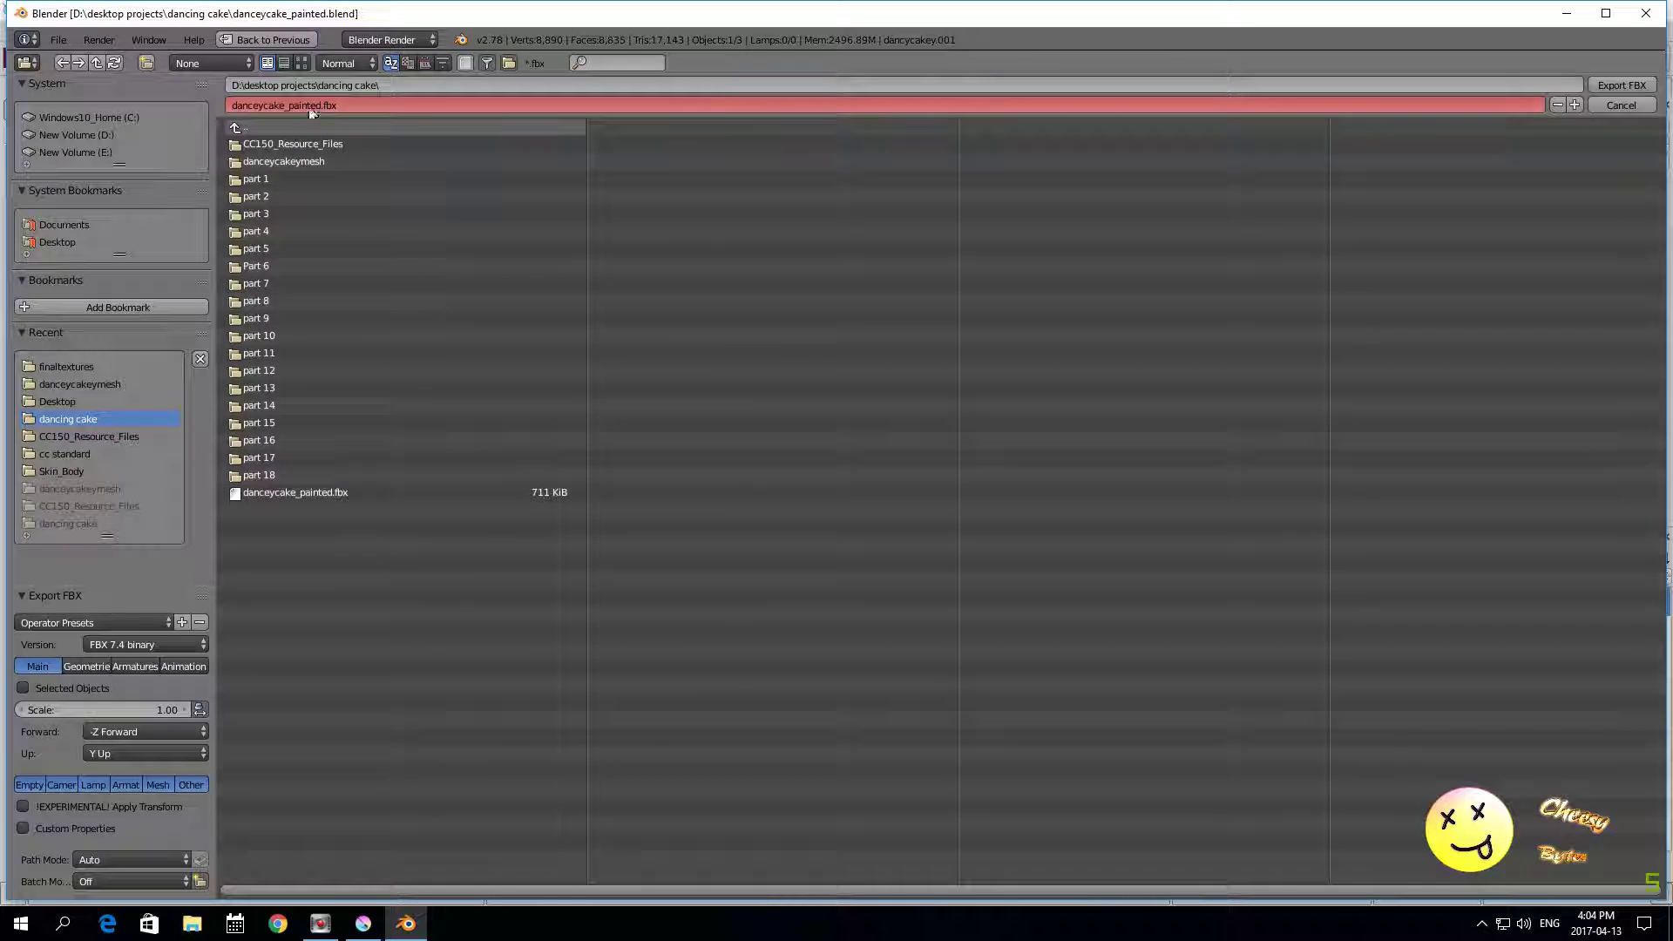
pyautogui.click(23, 689)
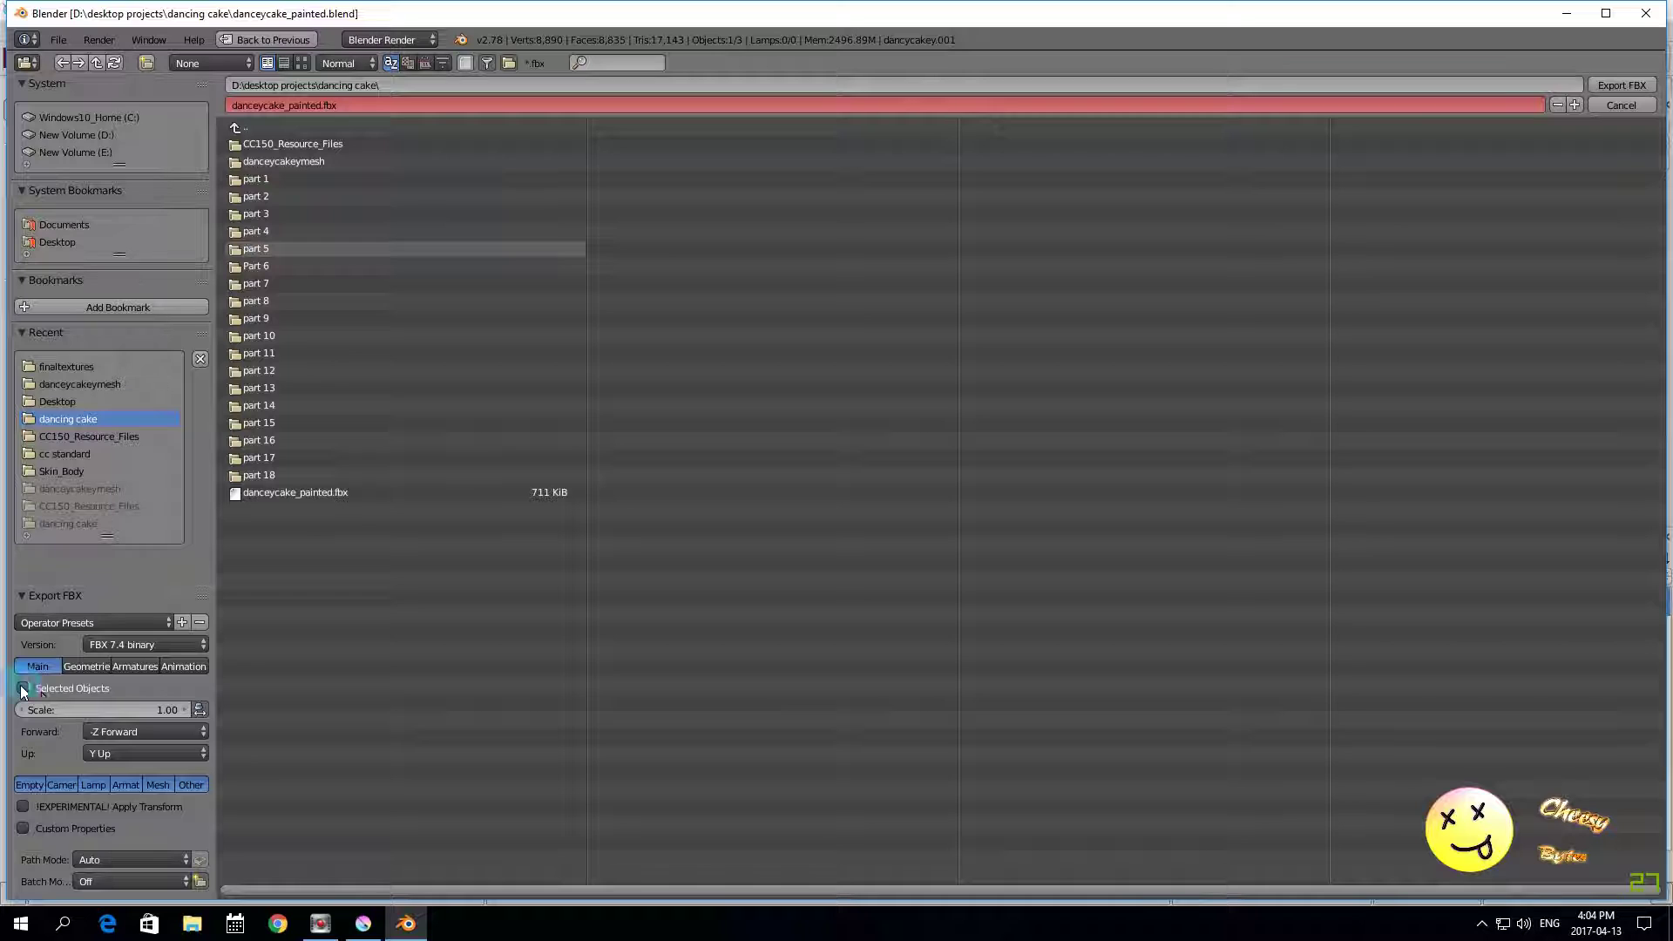
pyautogui.click(157, 785)
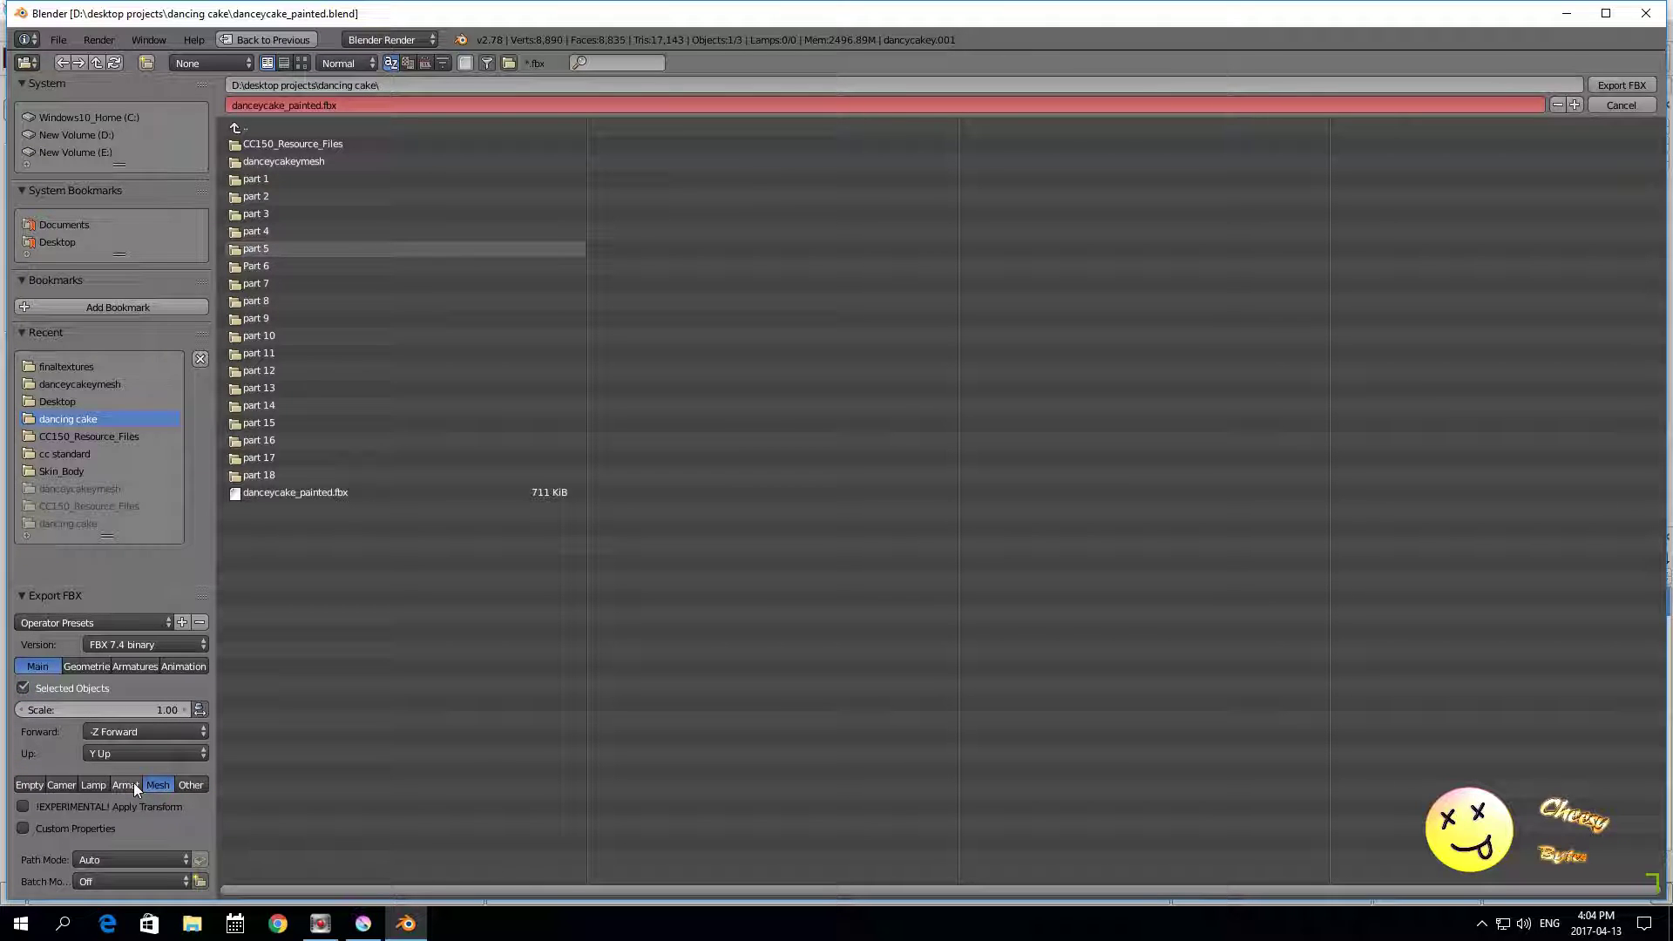
pyautogui.keyDown('shift'); pyautogui.click(134, 783); pyautogui.keyUp('shift')
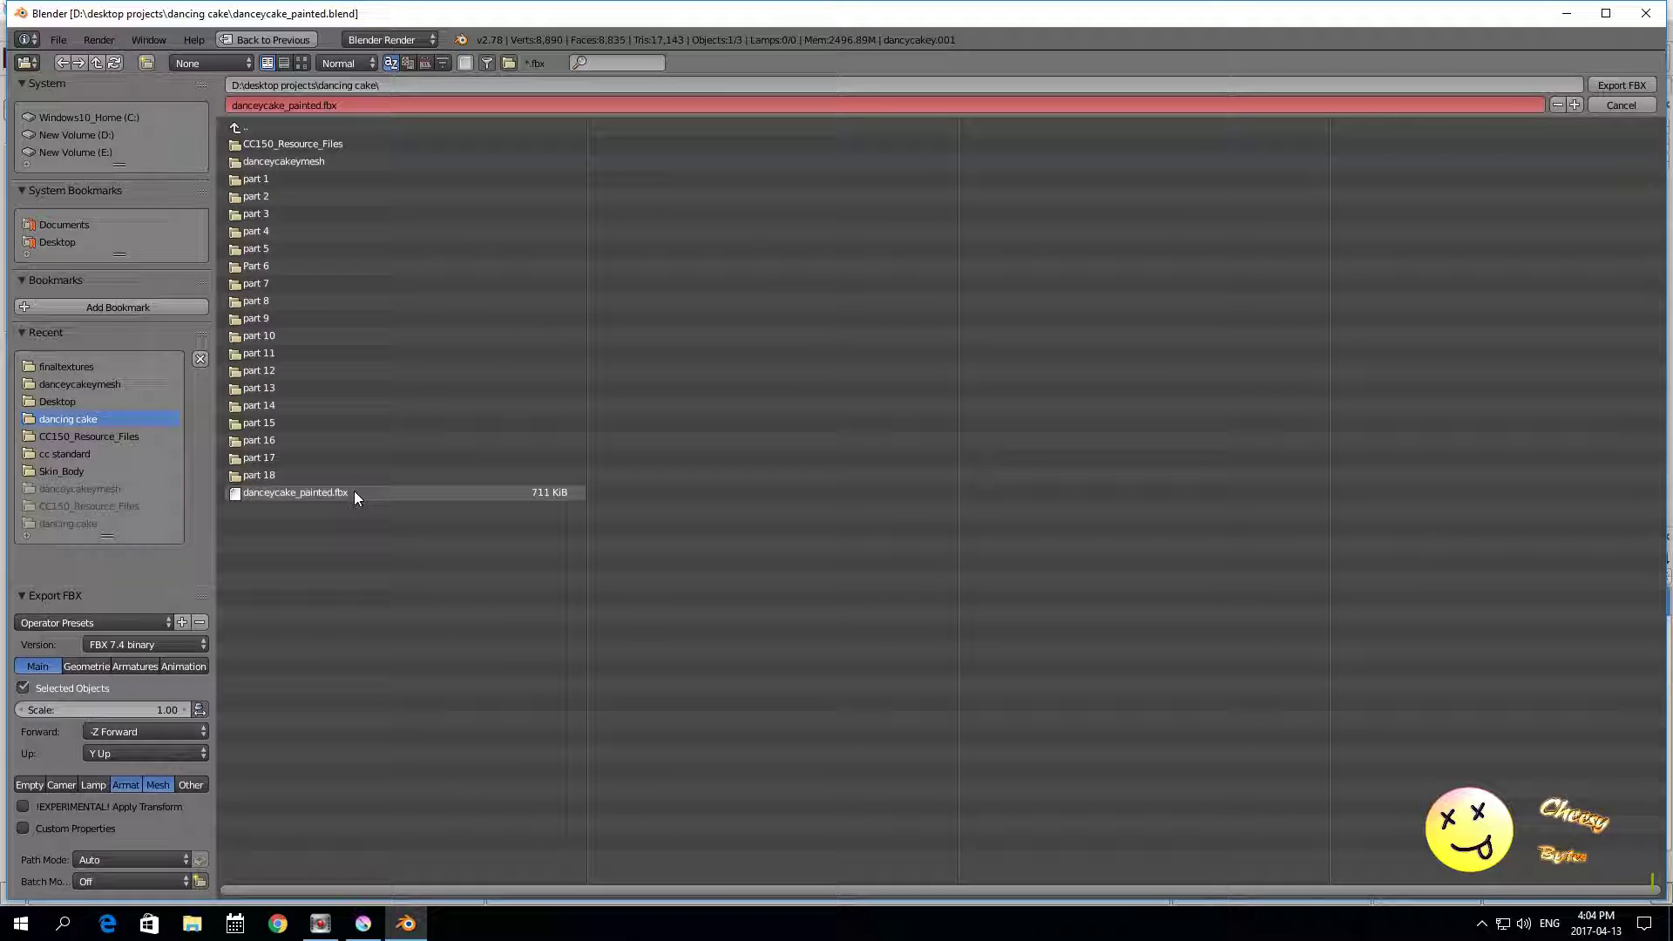
# Step: Name the export file DanceyCakey_F.fbx in the dancing cake folder
pyautogui.click(387, 105)
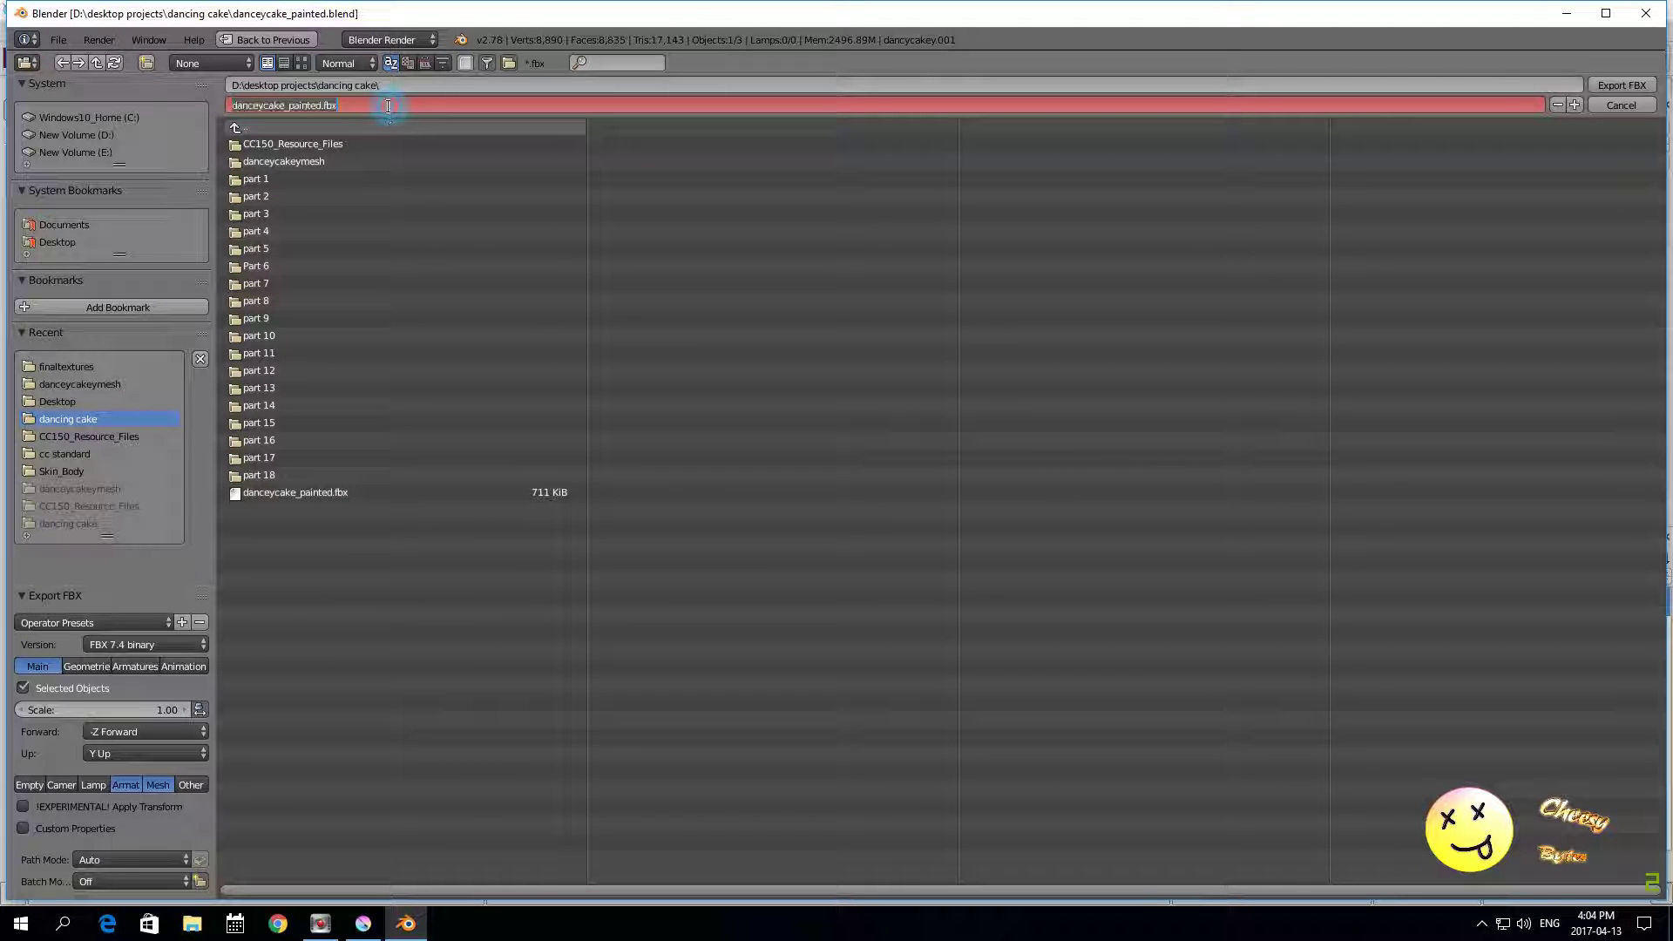
pyautogui.hotkey('ctrl', 'a')
pyautogui.write('Dancey')
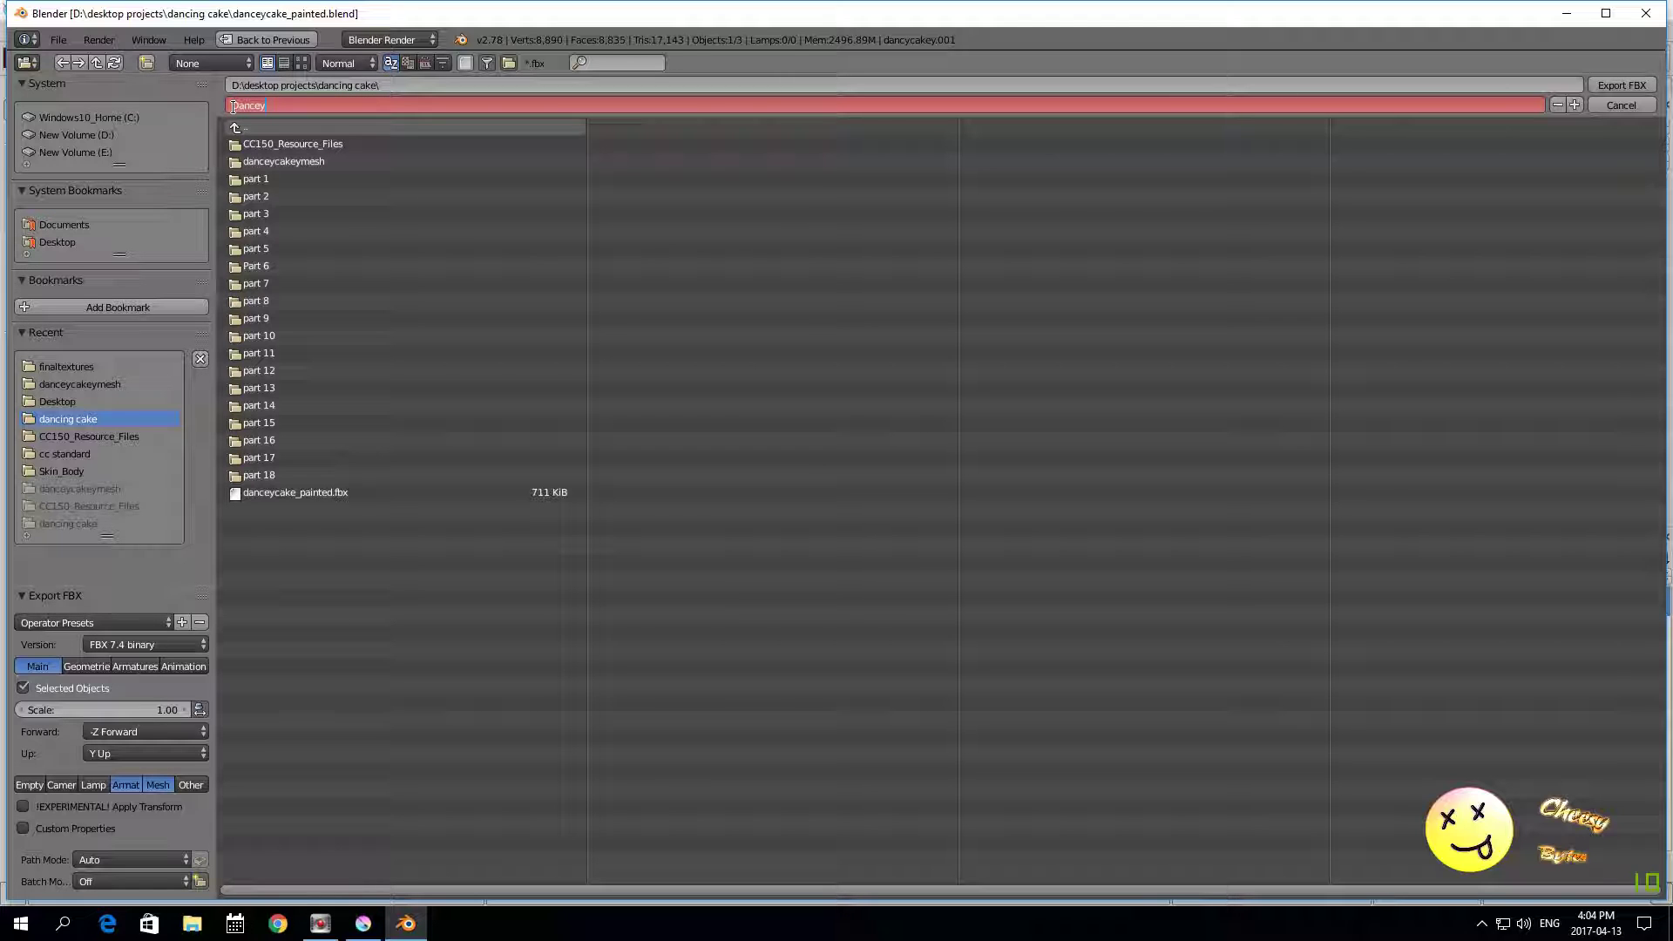
pyautogui.write('CA')
pyautogui.write('je')
pyautogui.write('key_')
pyautogui.write('F')
pyautogui.press('Return')
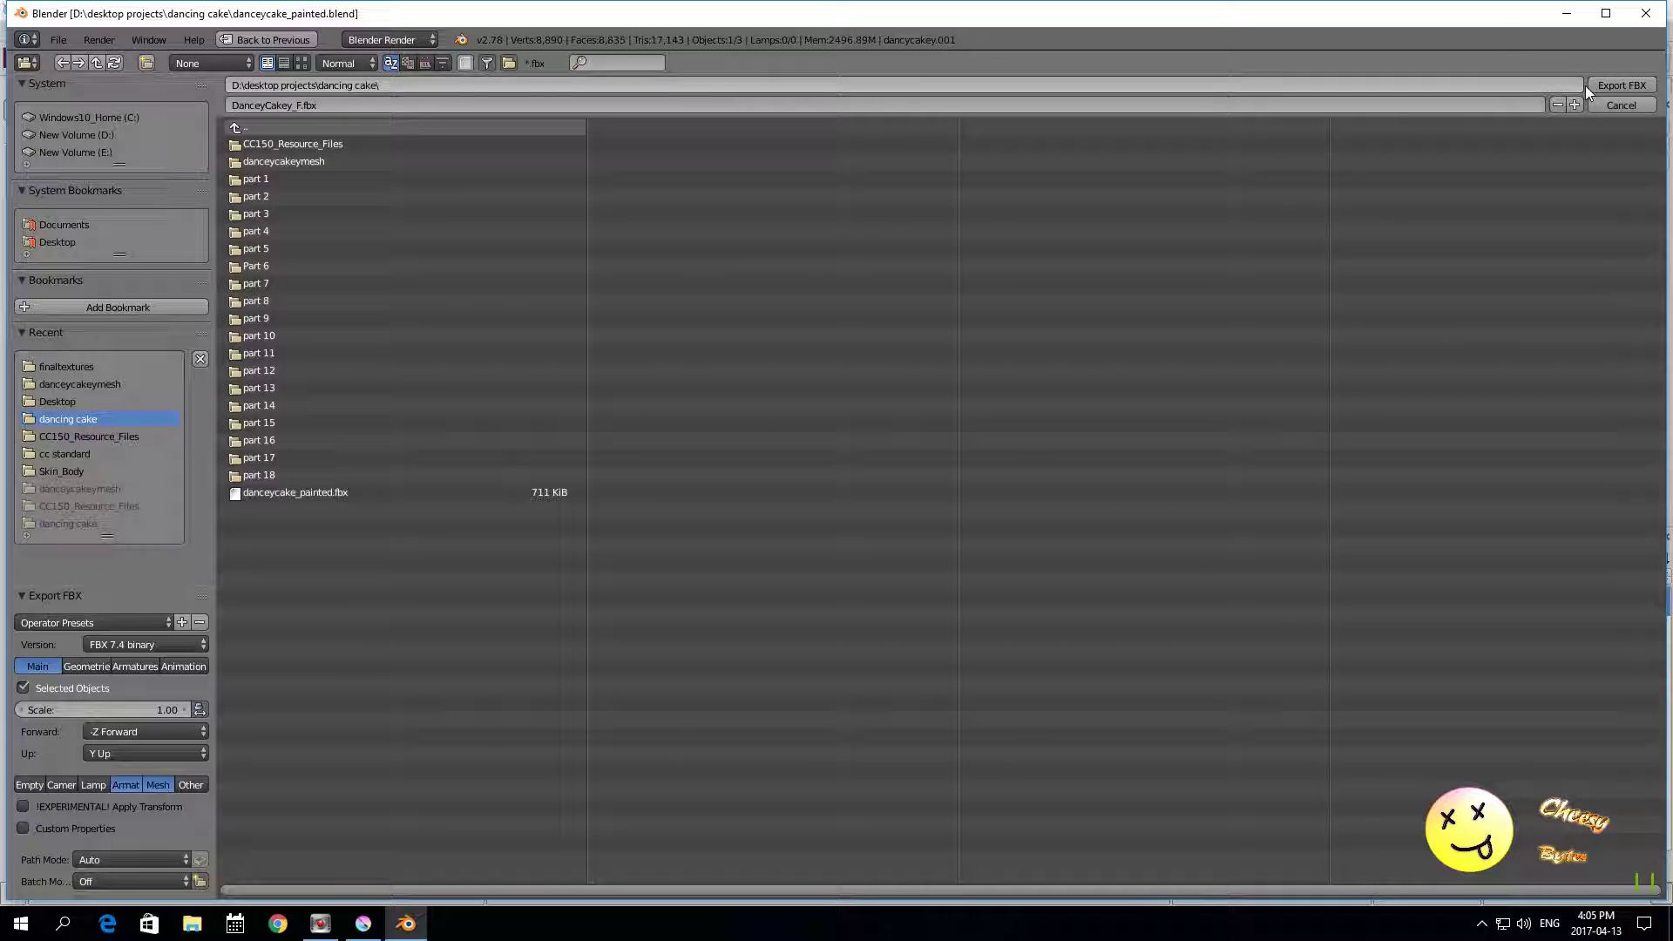
# Step: Review the geometry and armature options of the FBX export, return to the main options and leave the export window
pyautogui.click(94, 668)
pyautogui.click(131, 668)
pyautogui.click(45, 668)
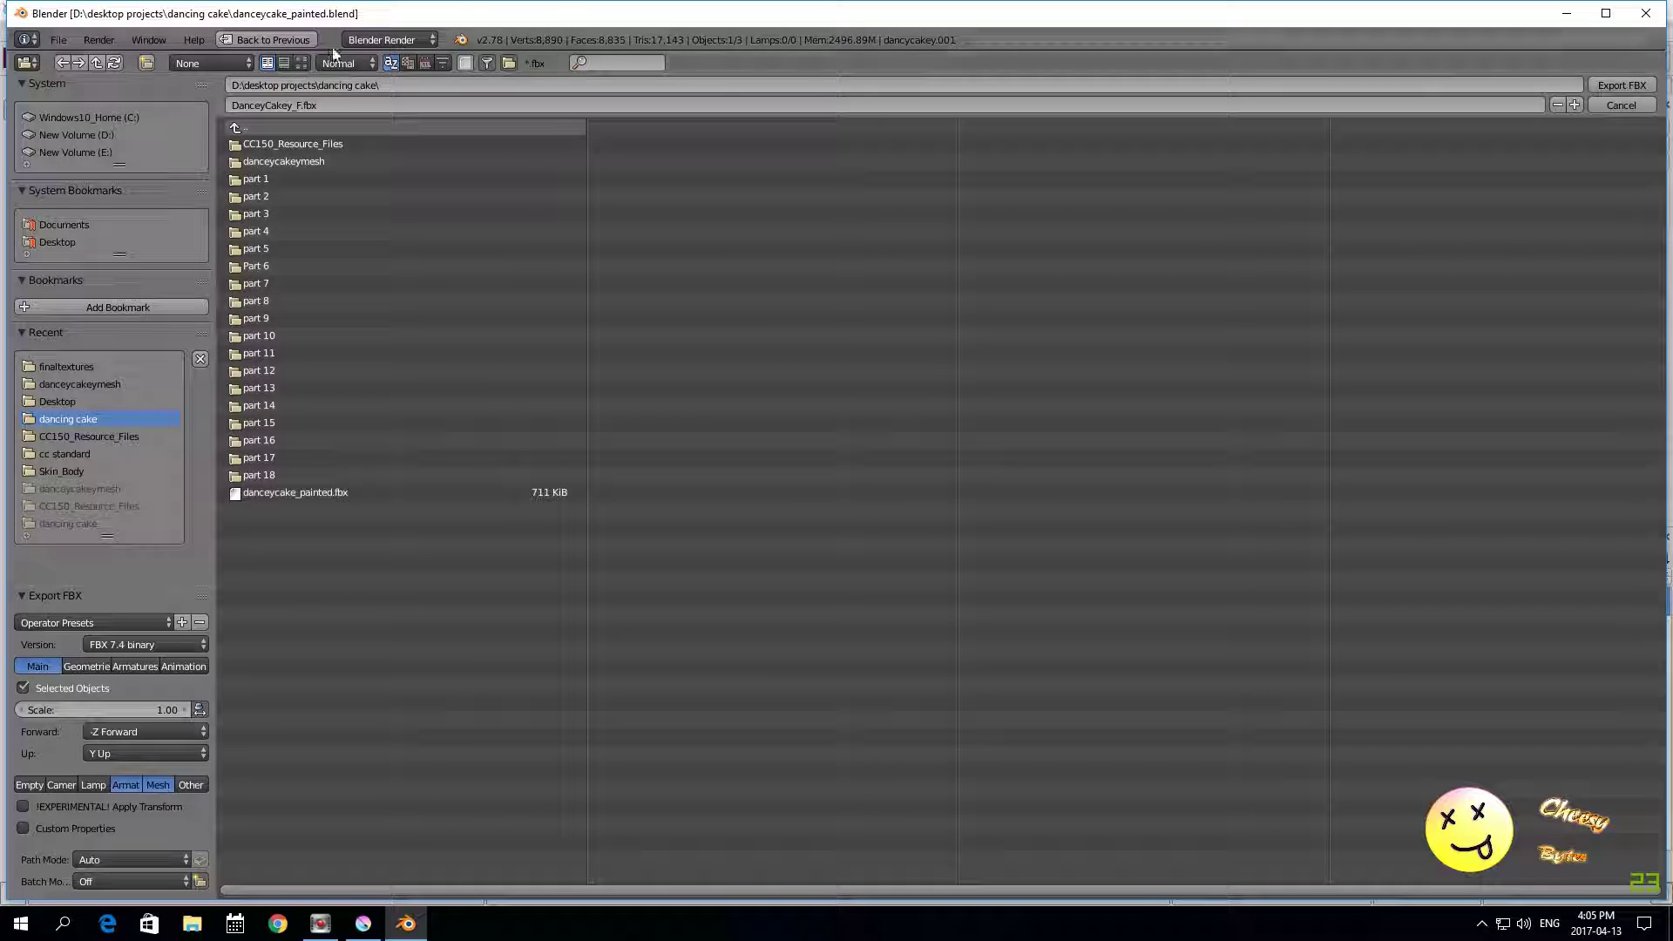
pyautogui.press('Escape')
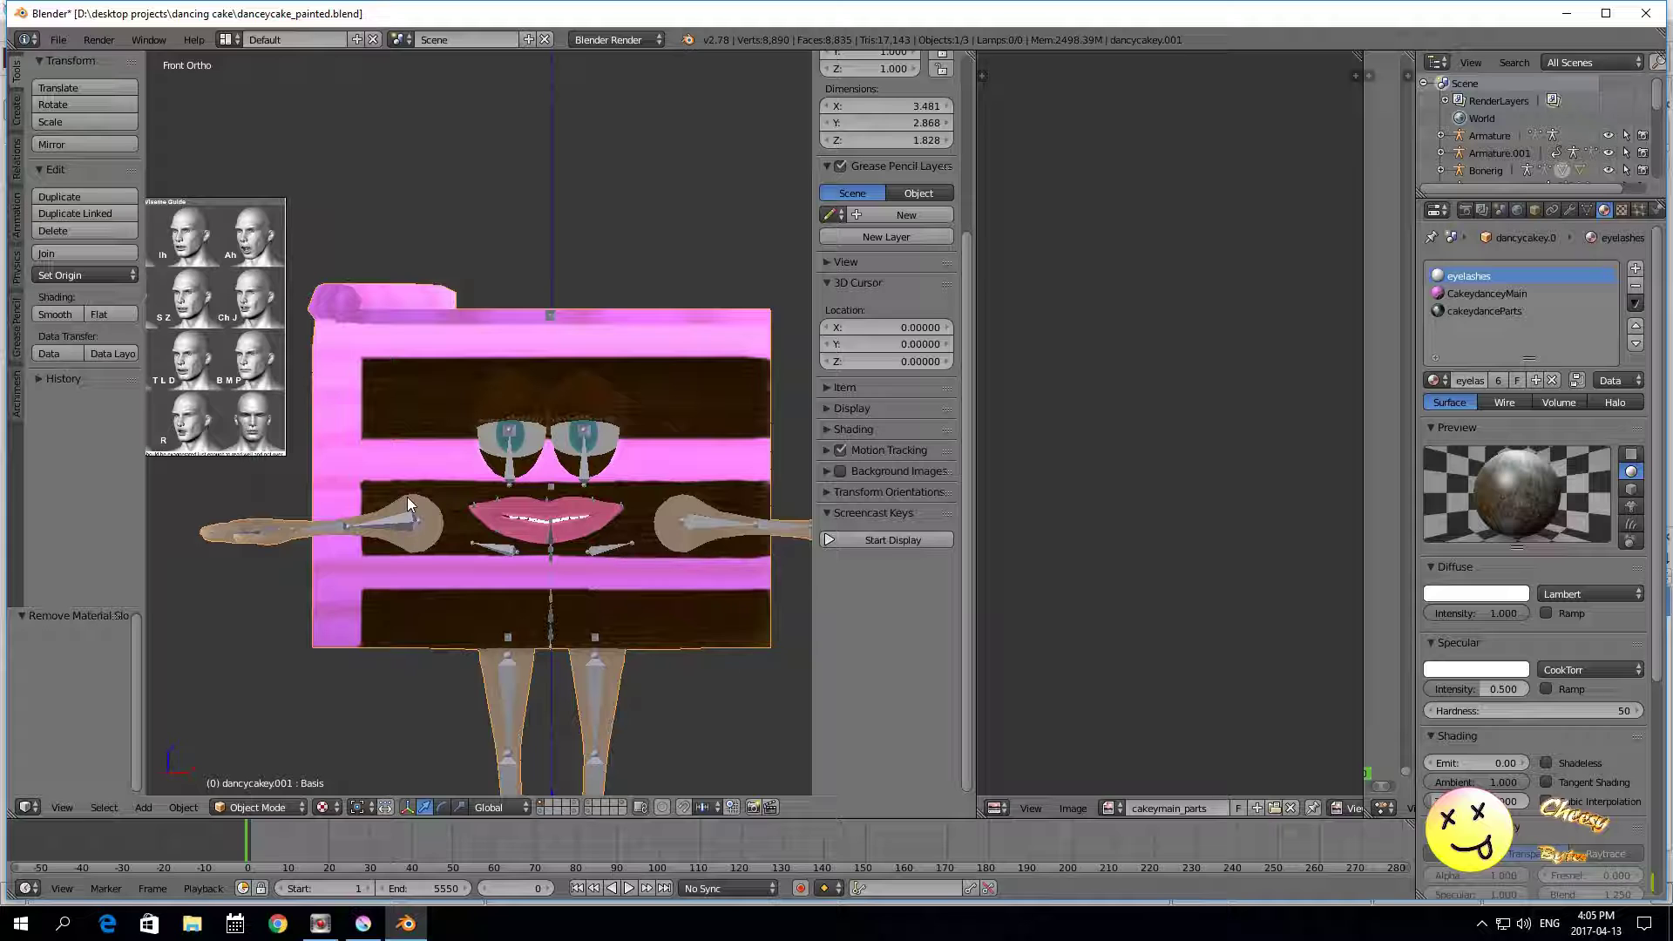
# Step: Select all the visible objects, export them to the FBX file, and save danceycake_painted.blend
pyautogui.press('a')
pyautogui.press('a')
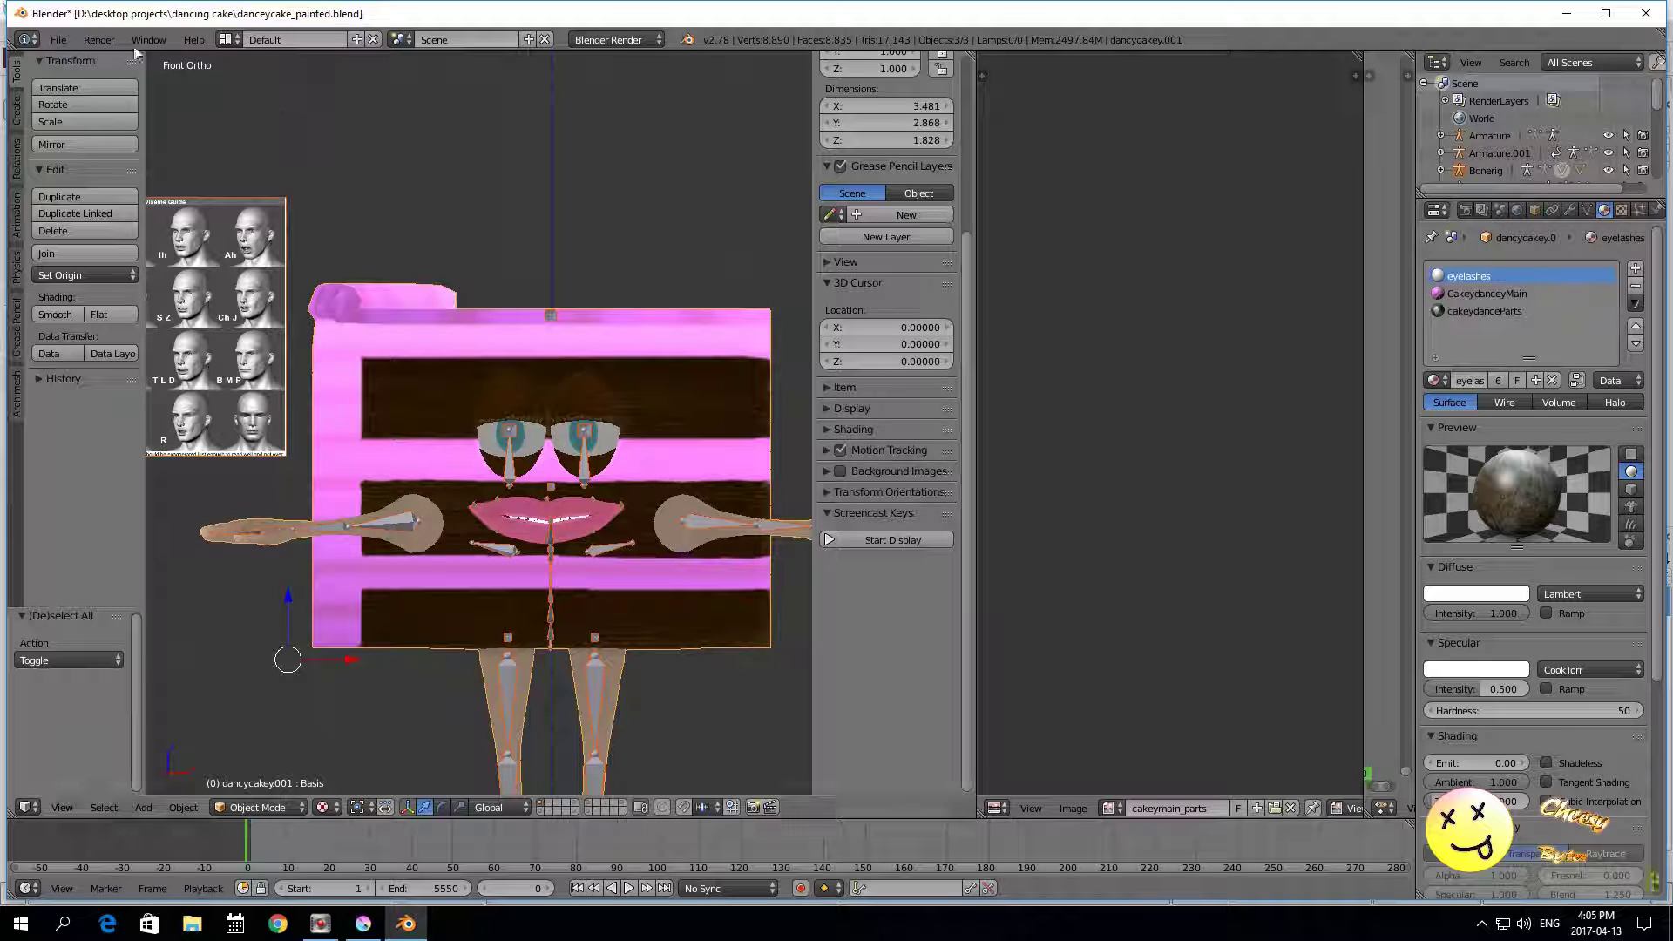
pyautogui.click(58, 39)
pyautogui.moveTo(98, 373)
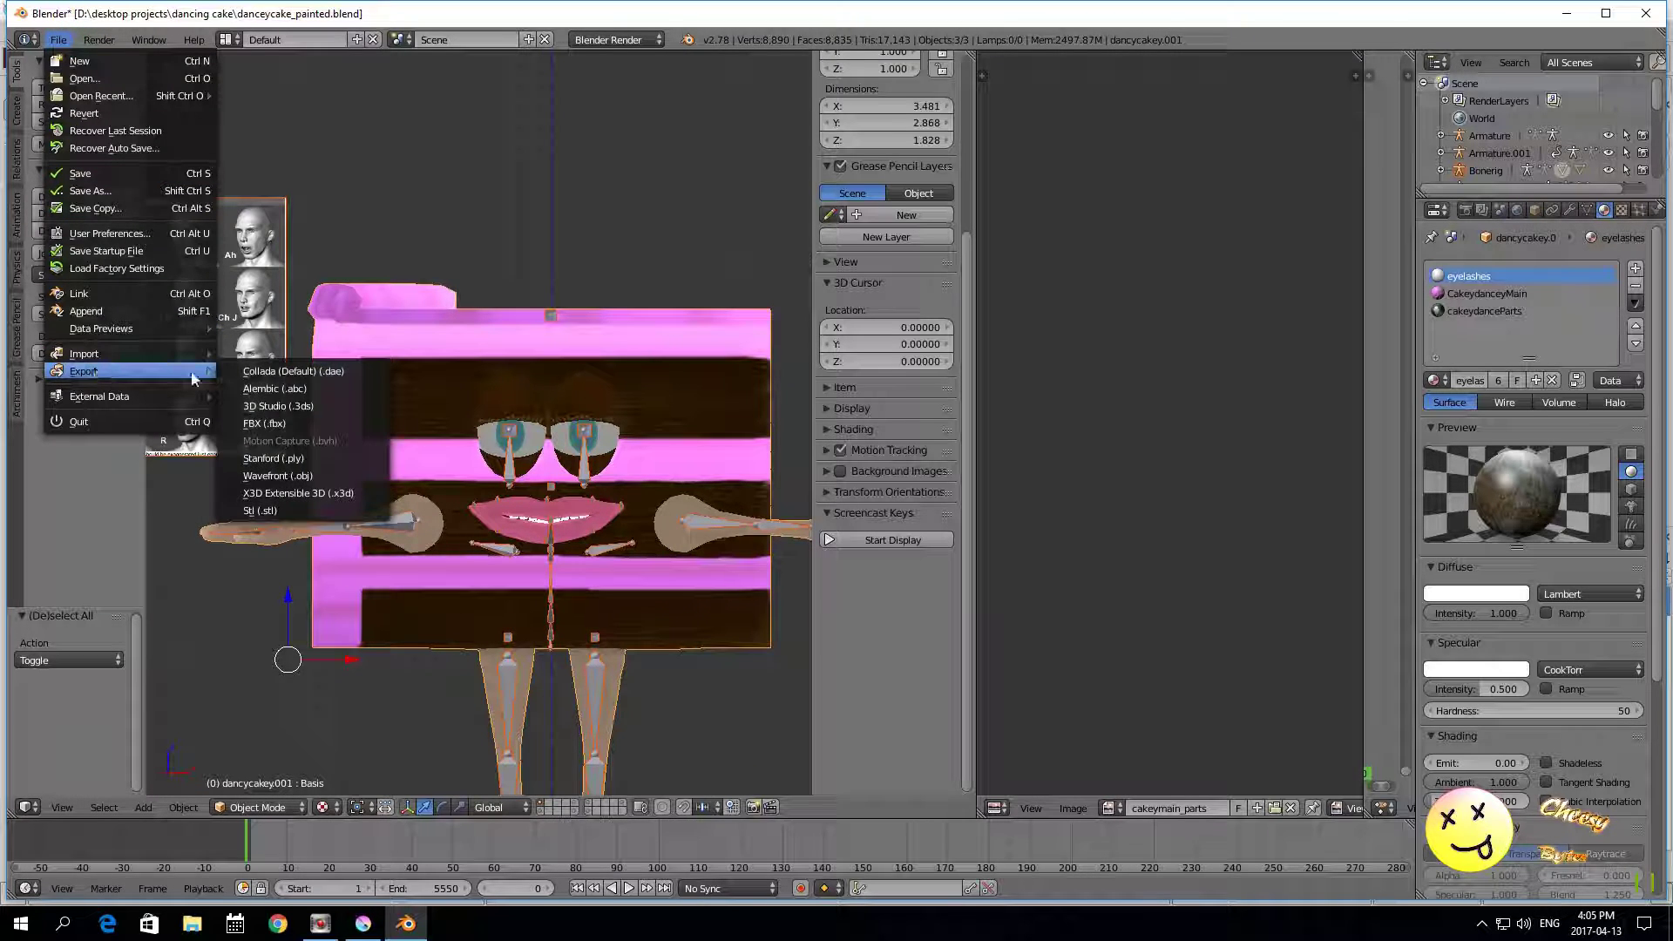
pyautogui.click(316, 420)
pyautogui.click(348, 510)
pyautogui.click(1622, 85)
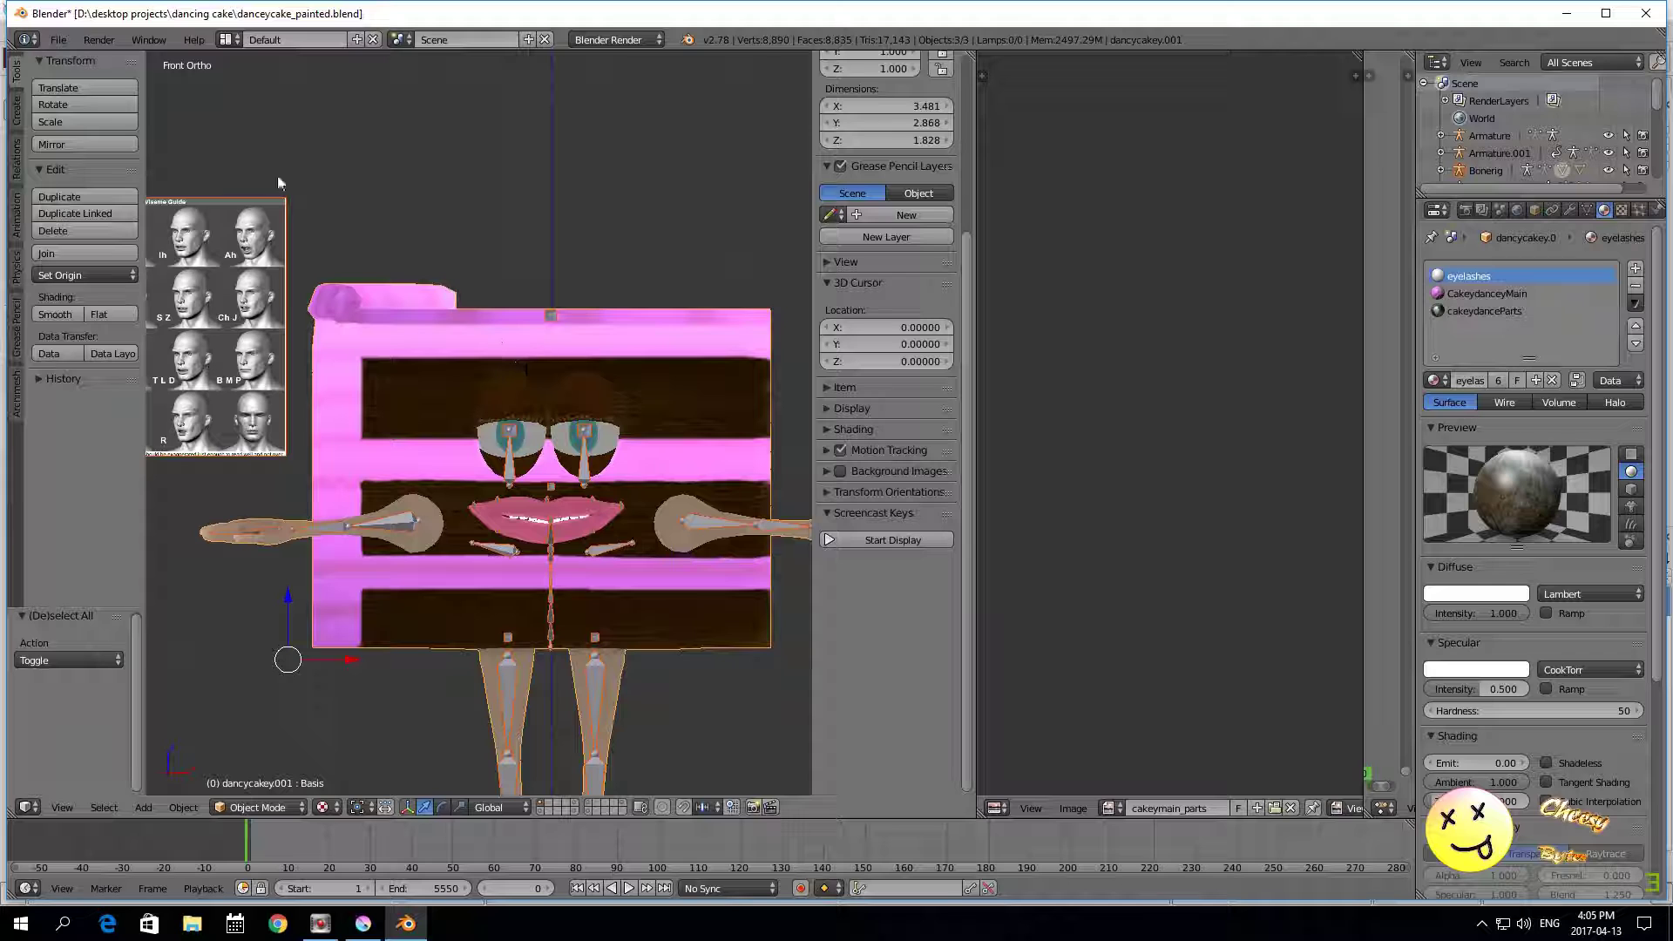
pyautogui.click(58, 39)
pyautogui.click(118, 179)
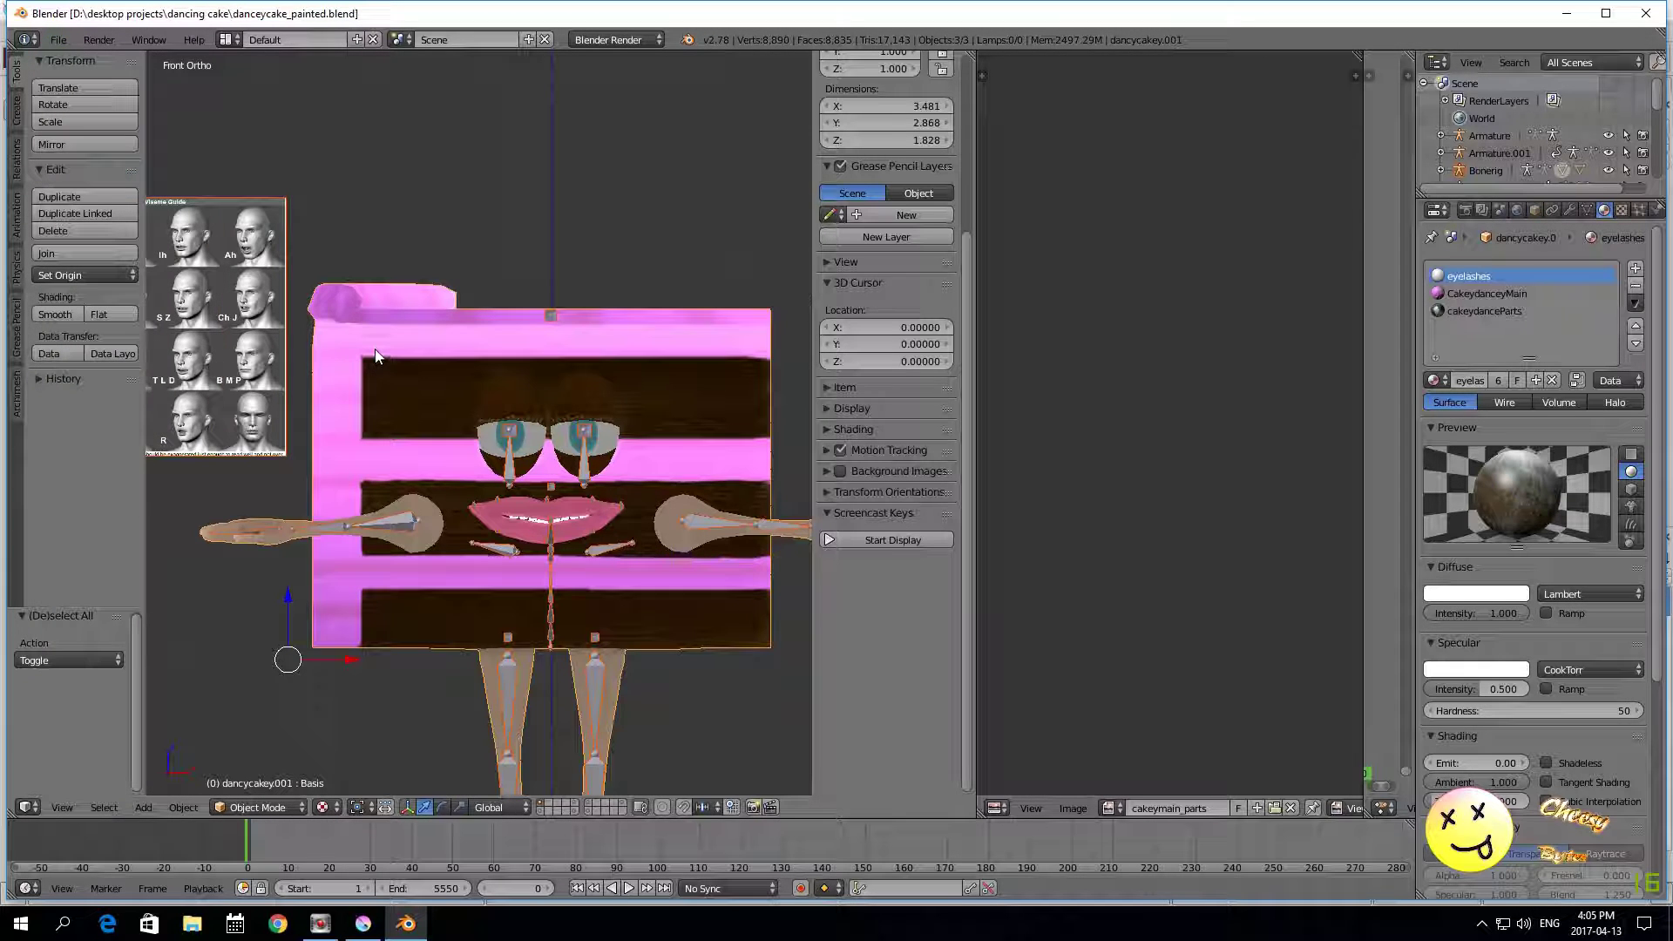